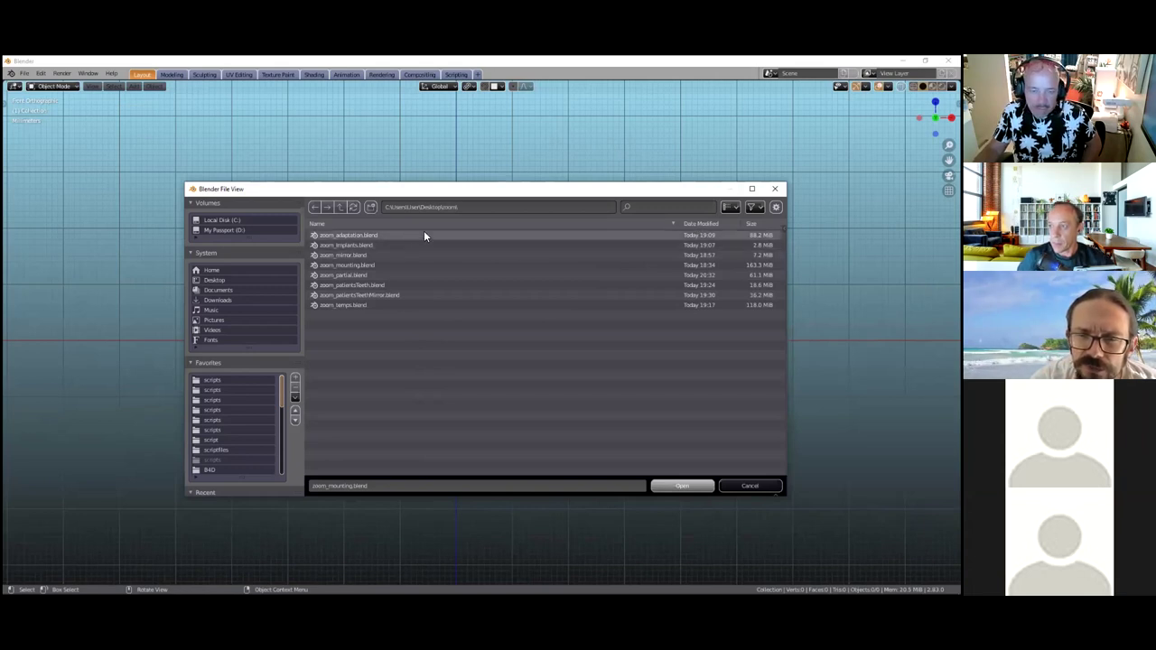
Open zoom_mounting.blend and widen the 3D viewport by narrowing the outliner area
{"action": "double_click", "coordinate": [373, 265]}
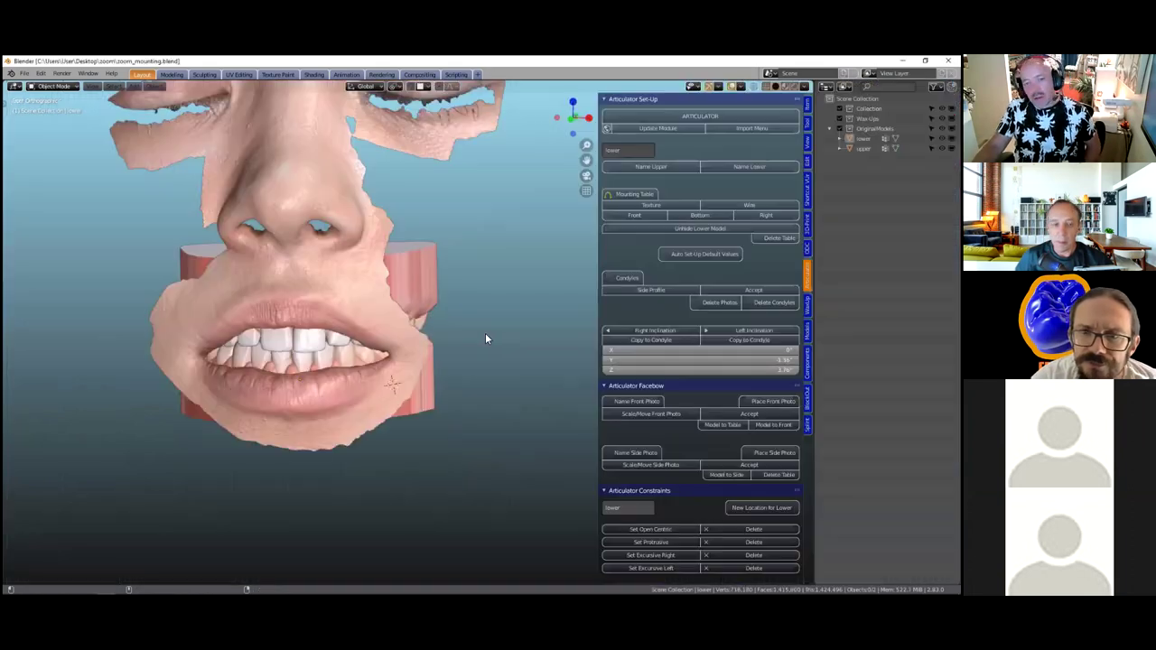
{"action": "left_click_drag", "start_coordinate": [813, 325], "coordinate": [930, 325]}
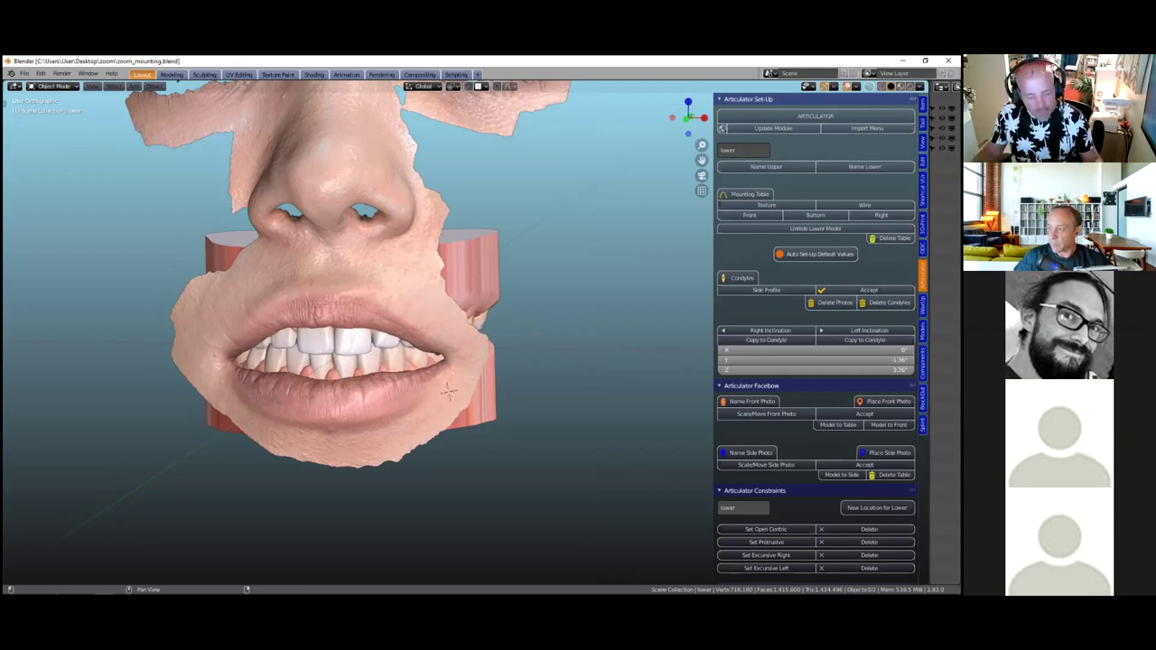
{"action": "middle_click_drag", "start_coordinate": [478, 295], "coordinate": [529, 413]}
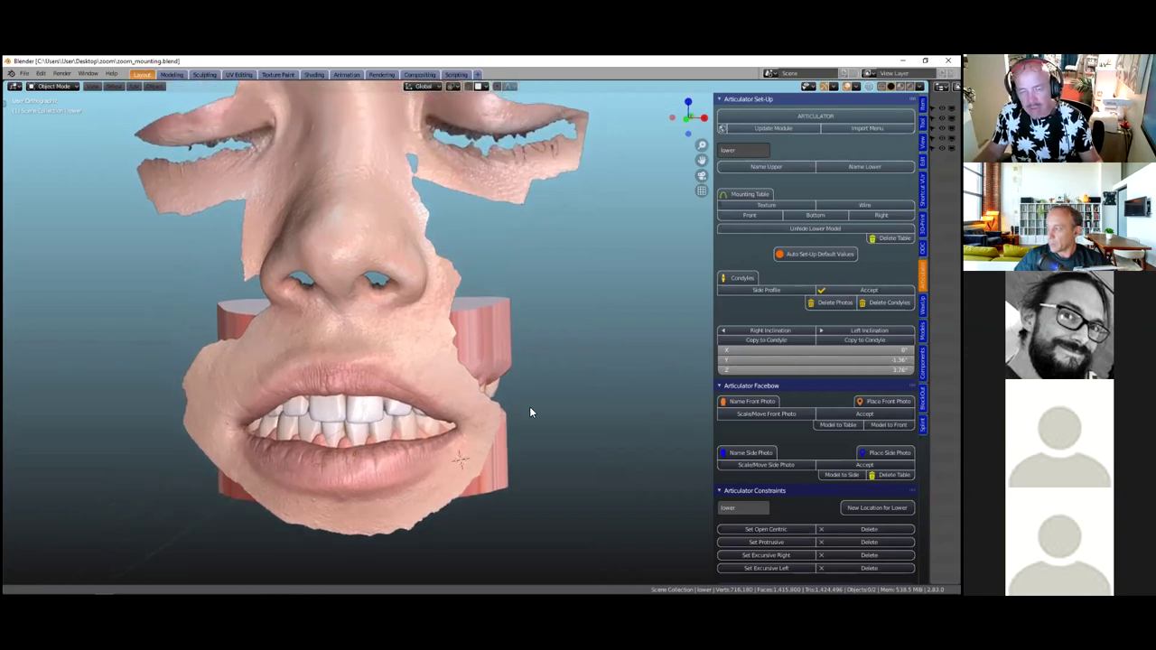
{"action": "scroll", "coordinate": [530, 413], "scroll_direction": "down", "scroll_amount": 2}
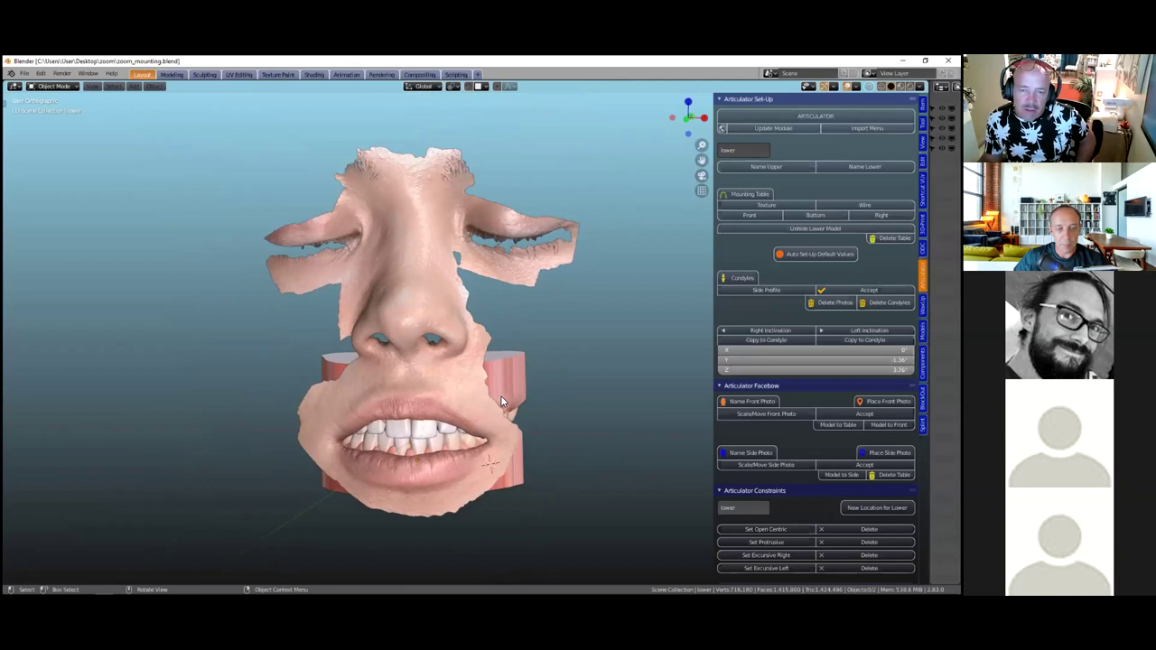
Collapse all the Articulator sections and expand only Articulator Set-Up
{"action": "left_click", "coordinate": [719, 99]}
{"action": "left_click", "coordinate": [720, 111]}
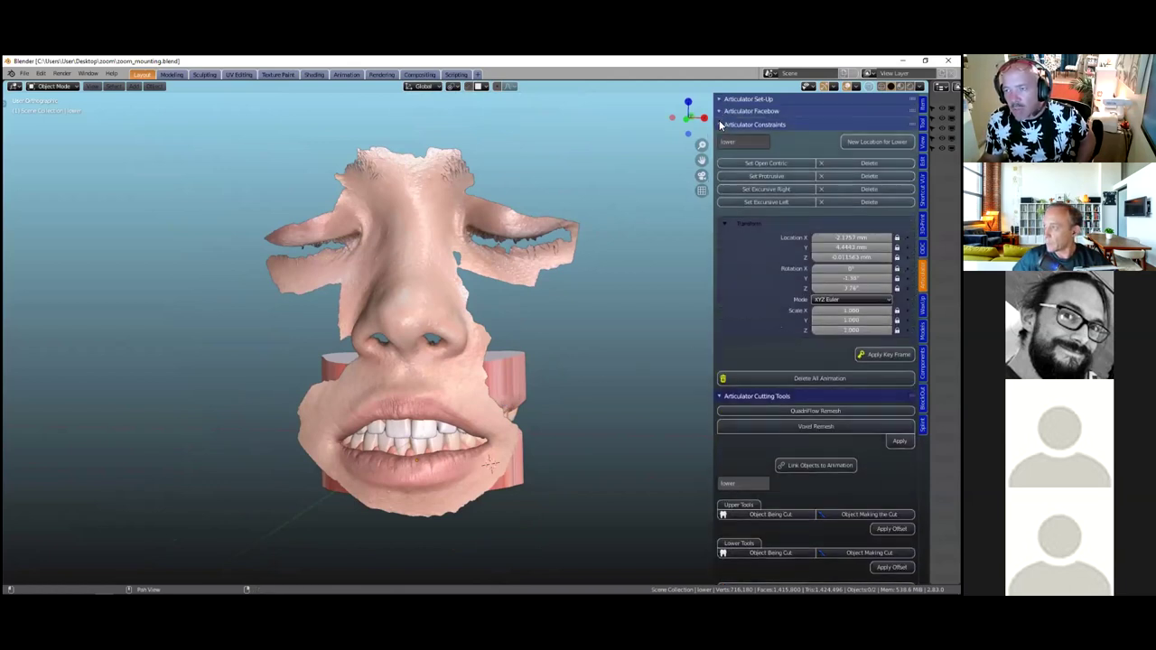
{"action": "left_click", "coordinate": [720, 124]}
{"action": "left_click", "coordinate": [720, 135]}
{"action": "left_click", "coordinate": [721, 147]}
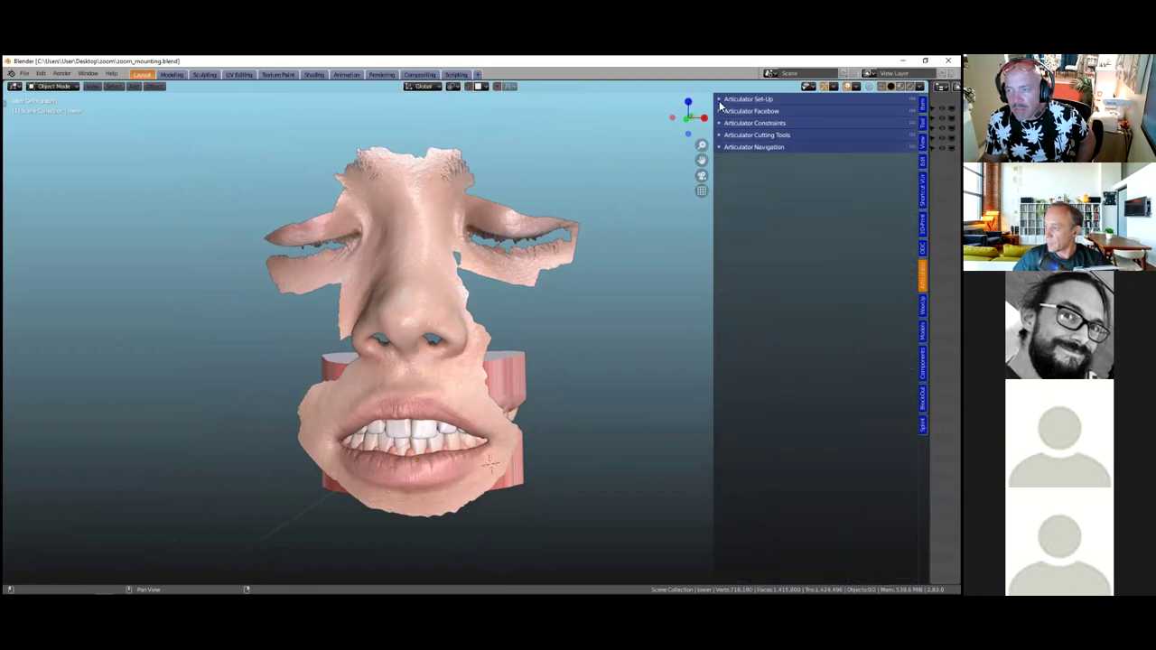
{"action": "left_click", "coordinate": [721, 101]}
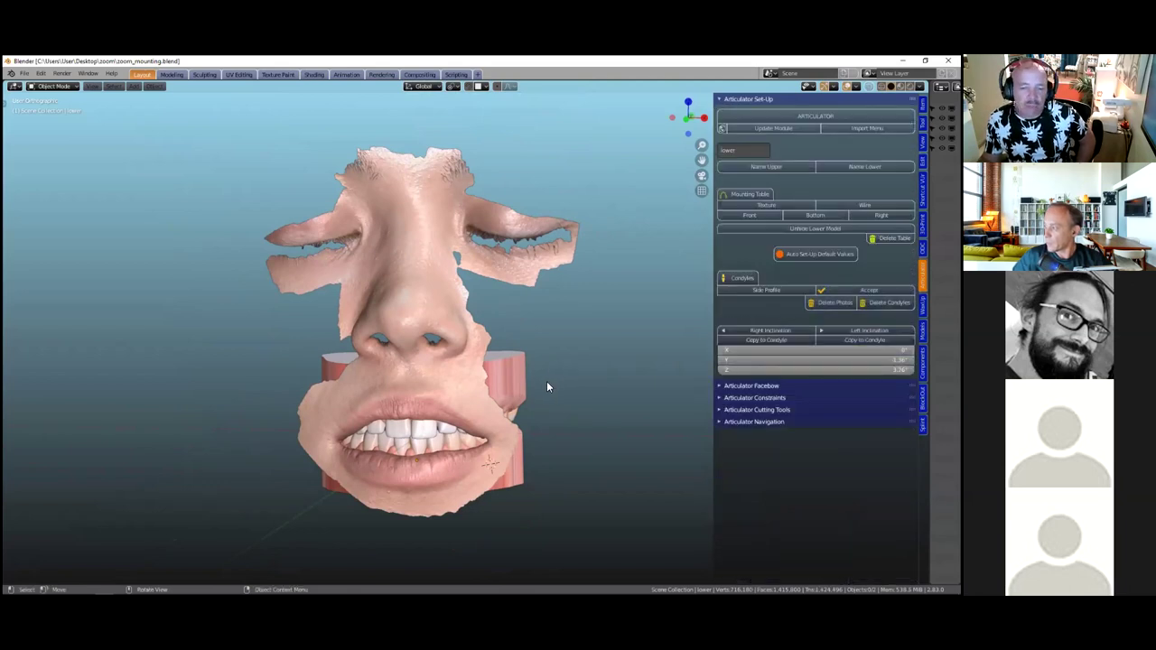
Separate the combined face scan and lower model into individual objects with the Models module's Separate Objects command
{"action": "middle_click_drag", "start_coordinate": [545, 387], "coordinate": [529, 386]}
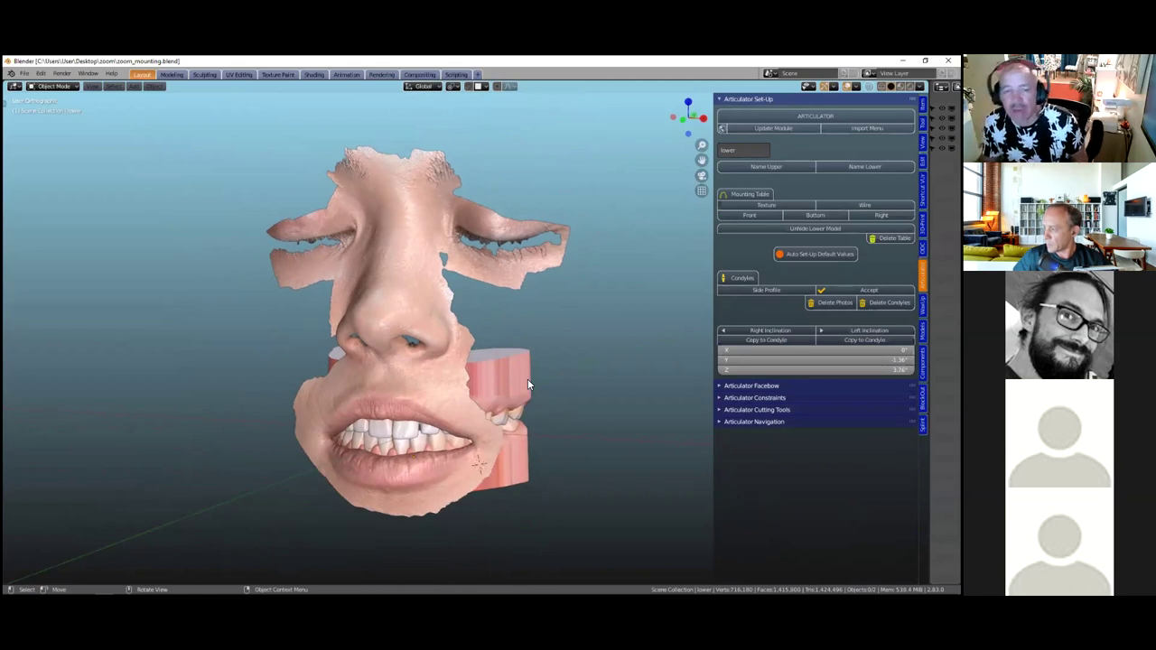
{"action": "middle_click_drag", "start_coordinate": [485, 368], "coordinate": [484, 367]}
{"action": "scroll", "coordinate": [484, 372], "scroll_direction": "up", "scroll_amount": 2}
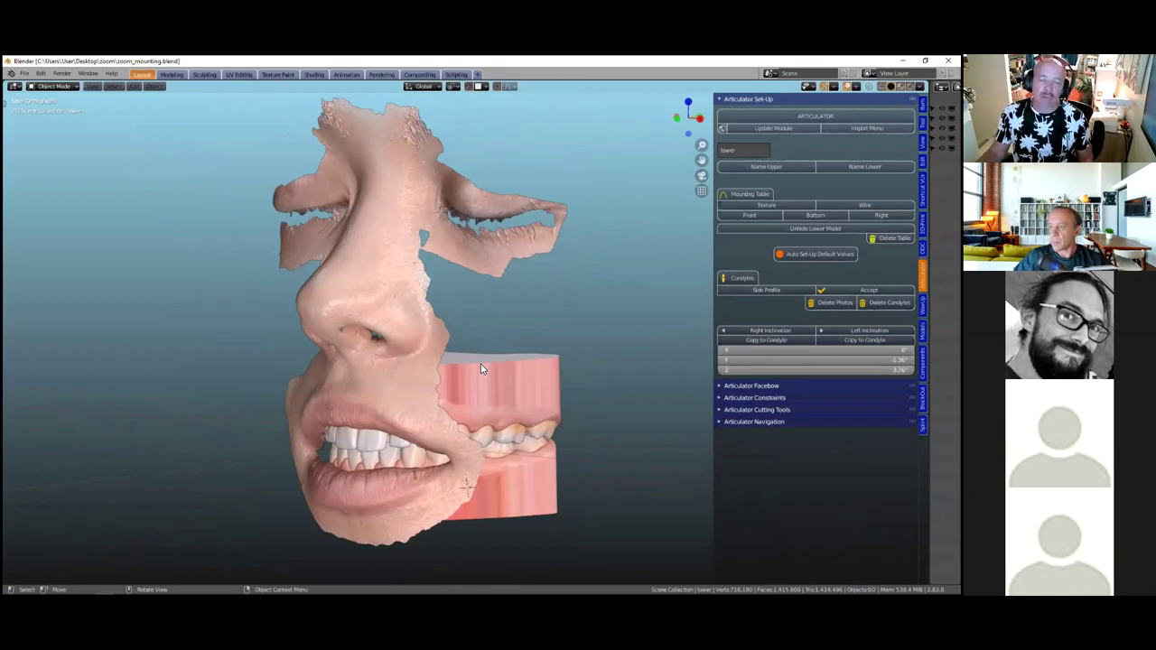
{"action": "left_click", "coordinate": [372, 303]}
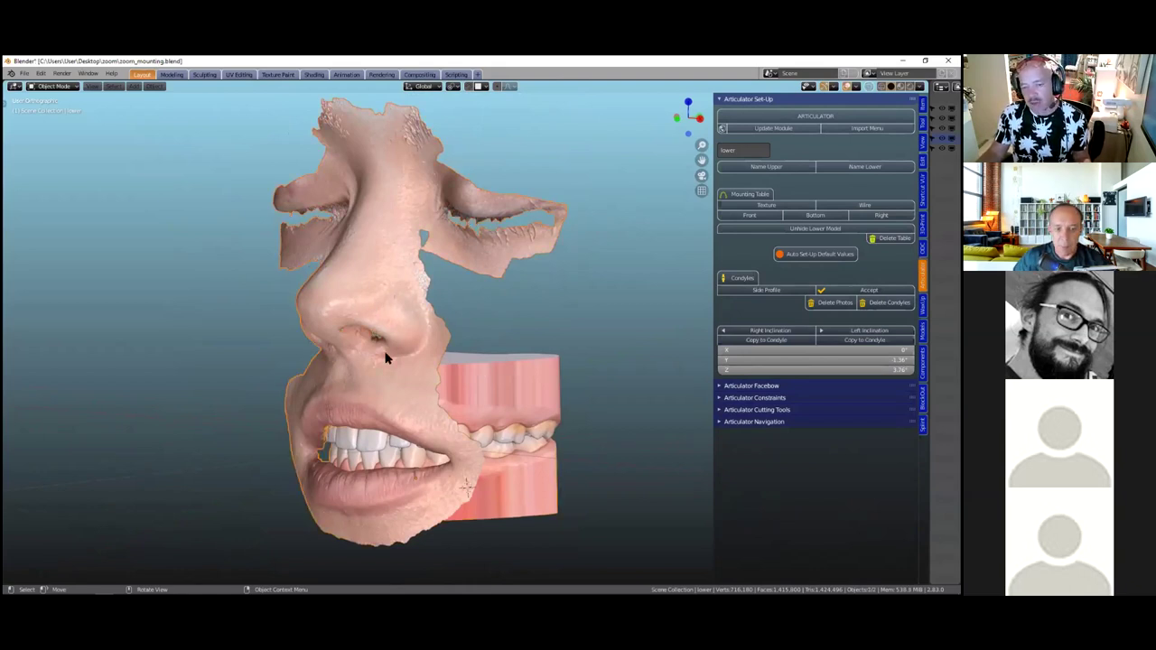
{"action": "middle_click_drag", "start_coordinate": [522, 407], "coordinate": [473, 354], "text": "shift"}
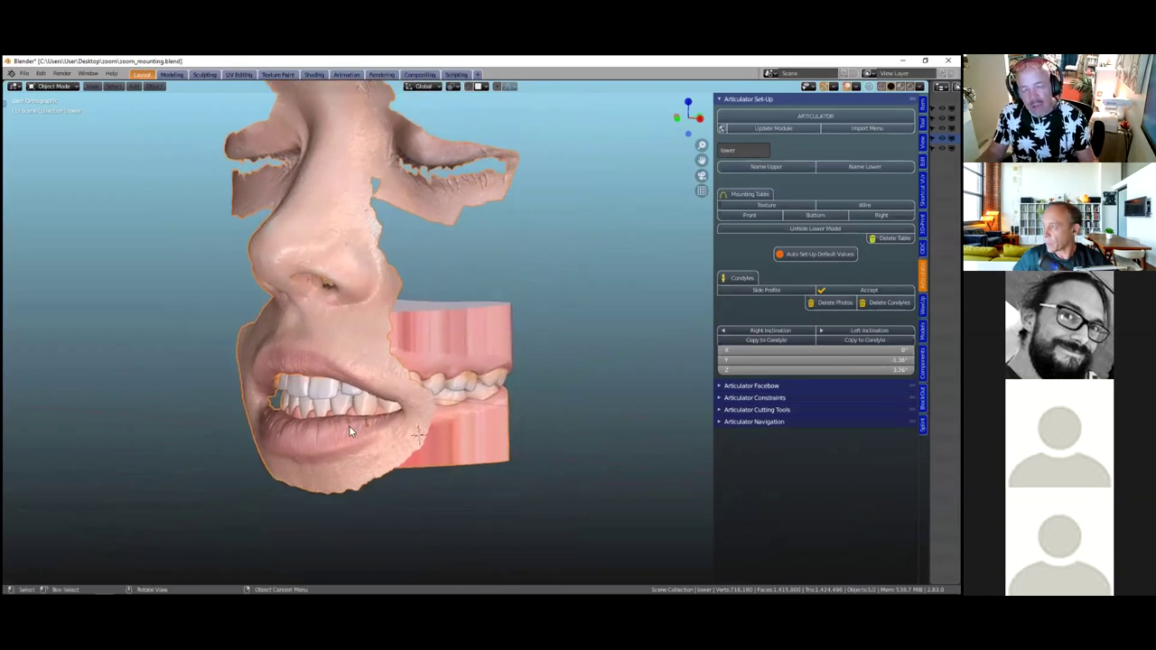
{"action": "middle_click_drag", "start_coordinate": [433, 446], "coordinate": [432, 445], "text": "shift"}
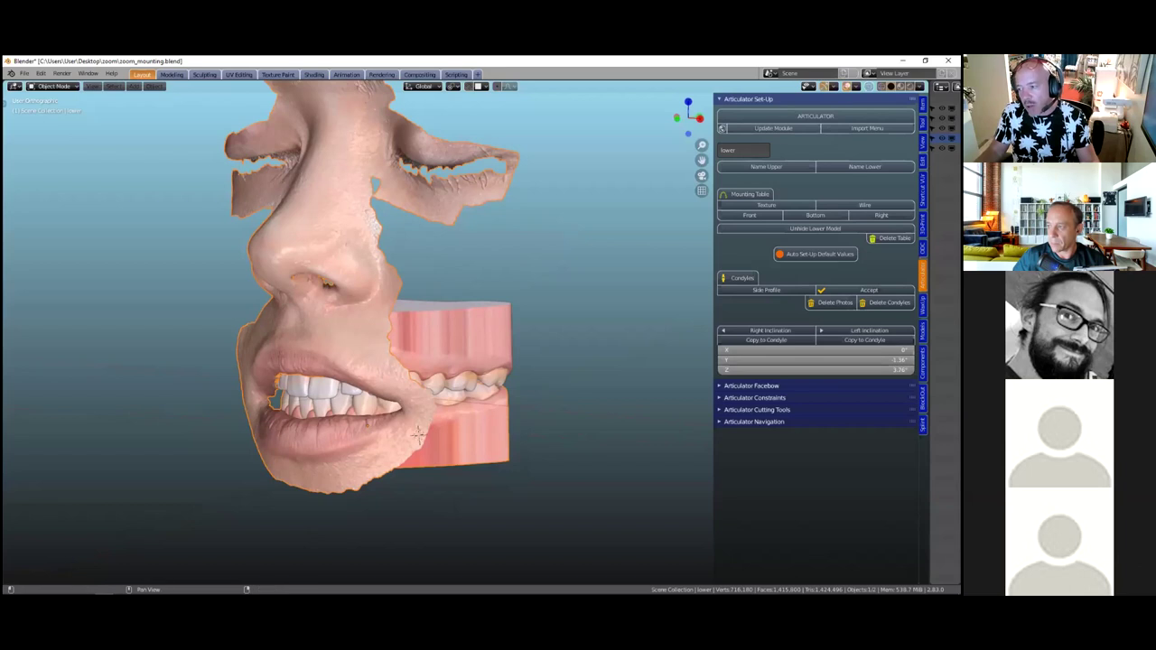
{"action": "left_click", "coordinate": [922, 330]}
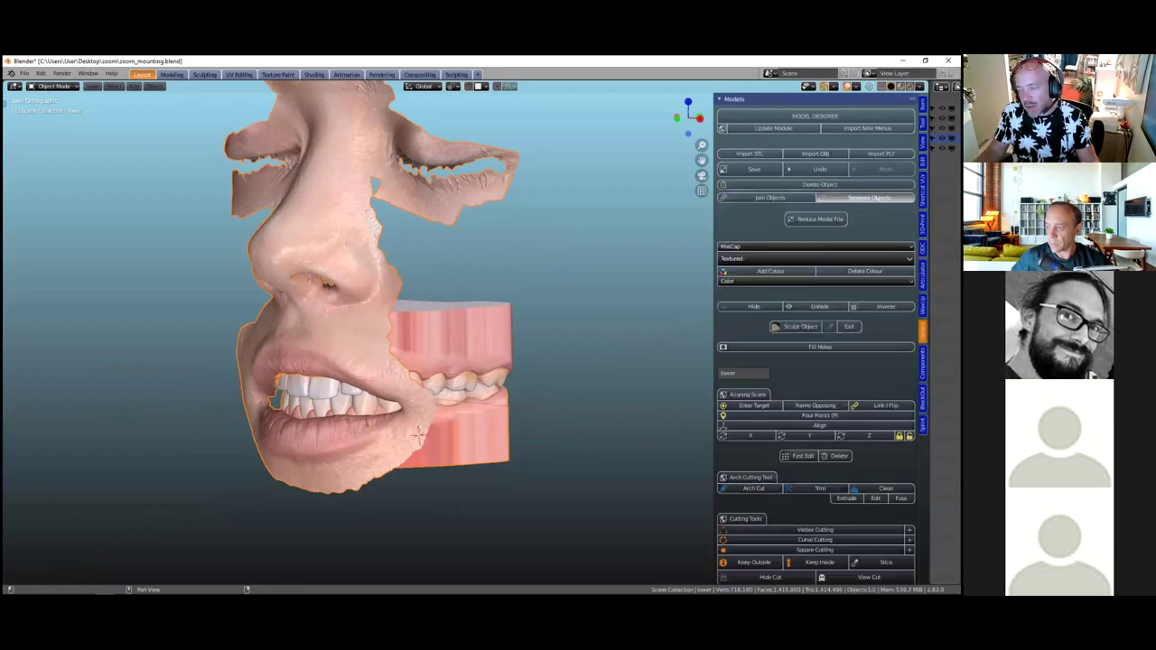
{"action": "left_click", "coordinate": [868, 197]}
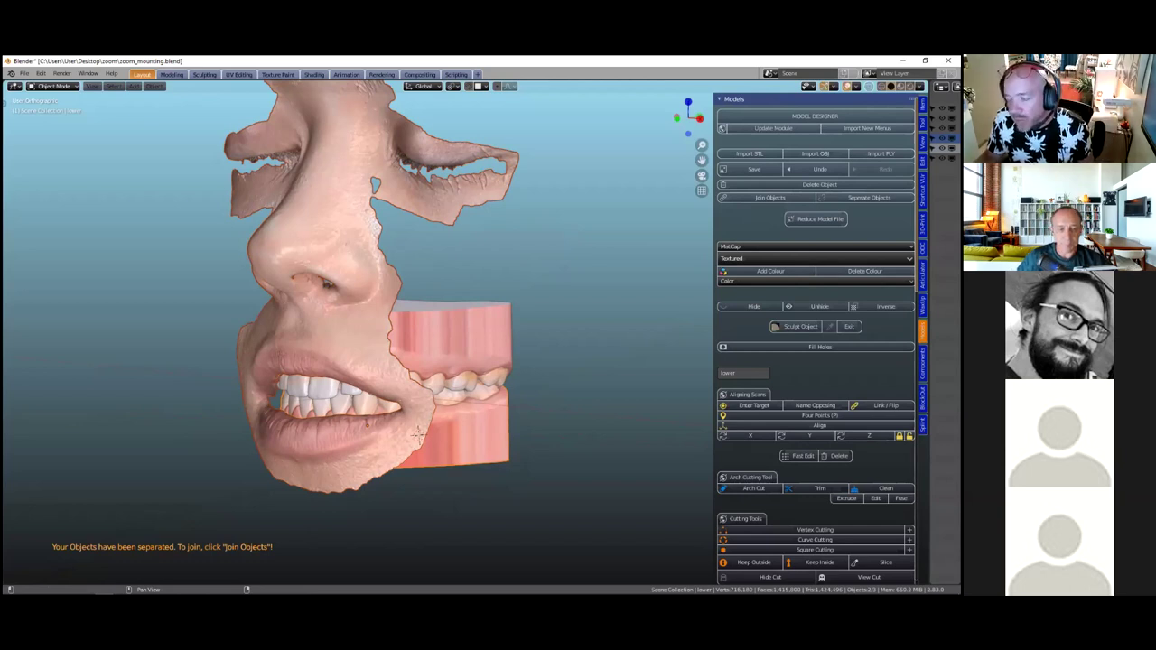
Return to the Articulator module and join the face scan to the lower model, keeping the lower model as active object
{"action": "left_click", "coordinate": [922, 305]}
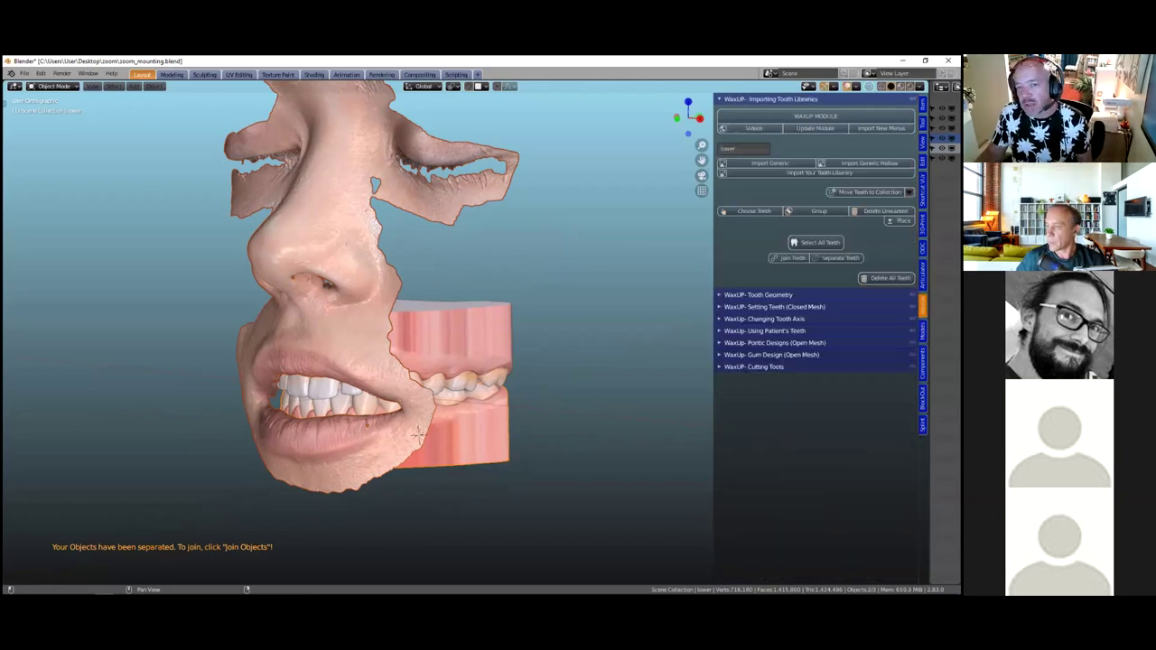
{"action": "key", "text": "ctrl+shift+Tab"}
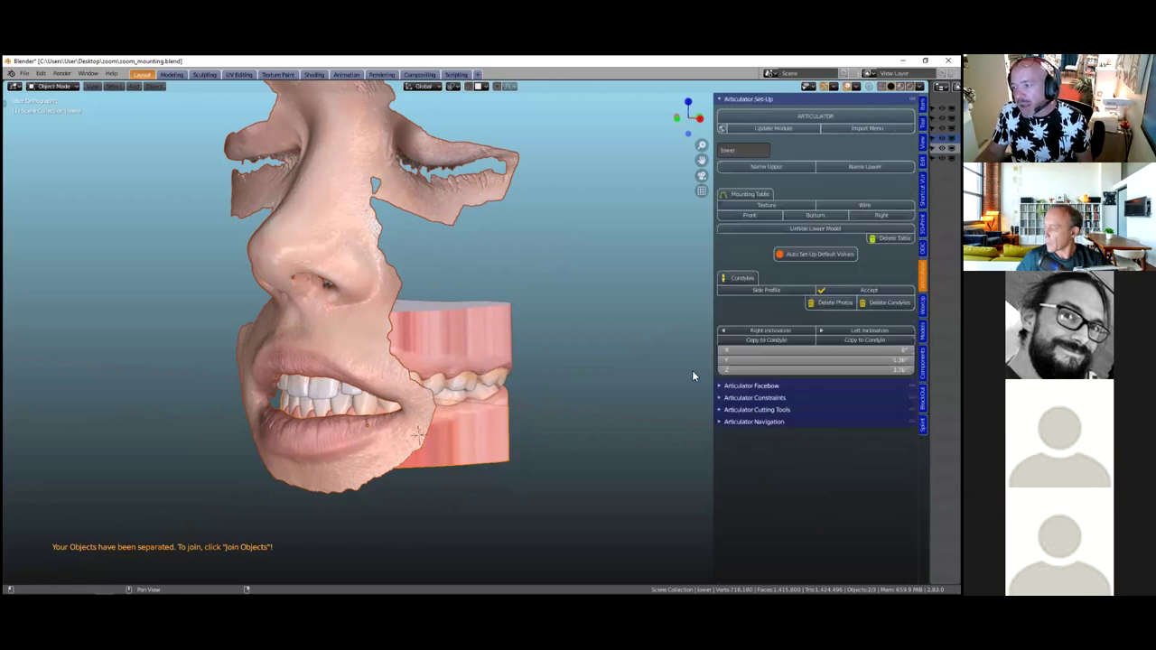
{"action": "middle_click_drag", "start_coordinate": [334, 452], "coordinate": [322, 454]}
{"action": "left_click", "coordinate": [301, 463]}
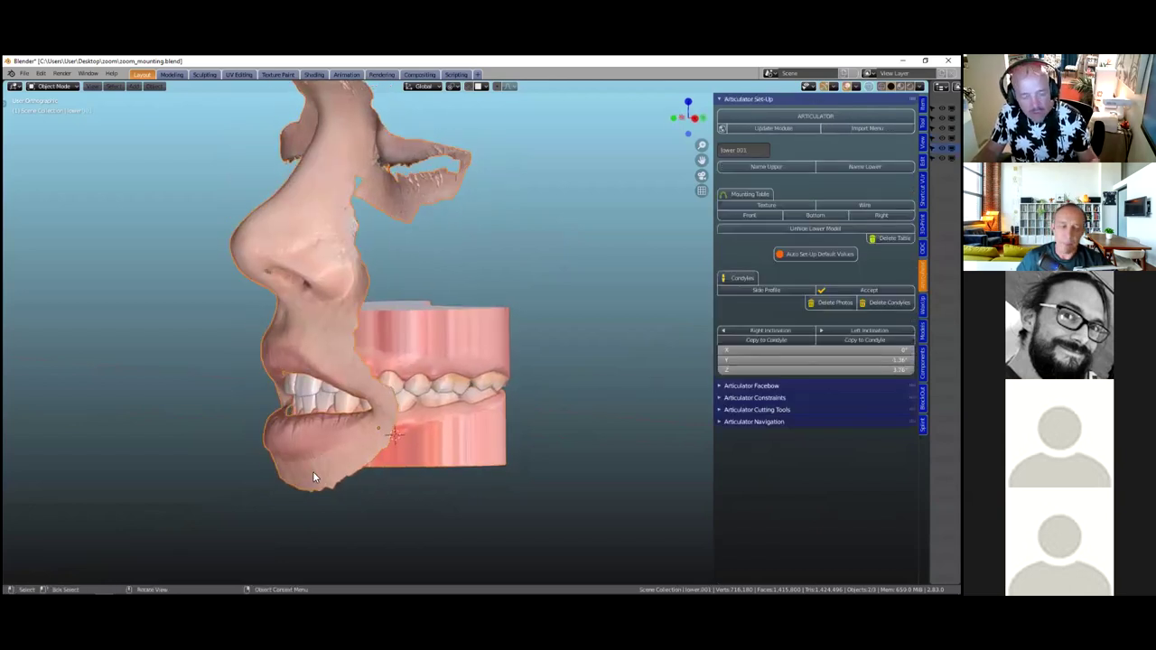
{"action": "scroll", "coordinate": [321, 507], "scroll_direction": "up", "scroll_amount": 1}
{"action": "scroll", "coordinate": [323, 507], "scroll_direction": "up", "scroll_amount": 1}
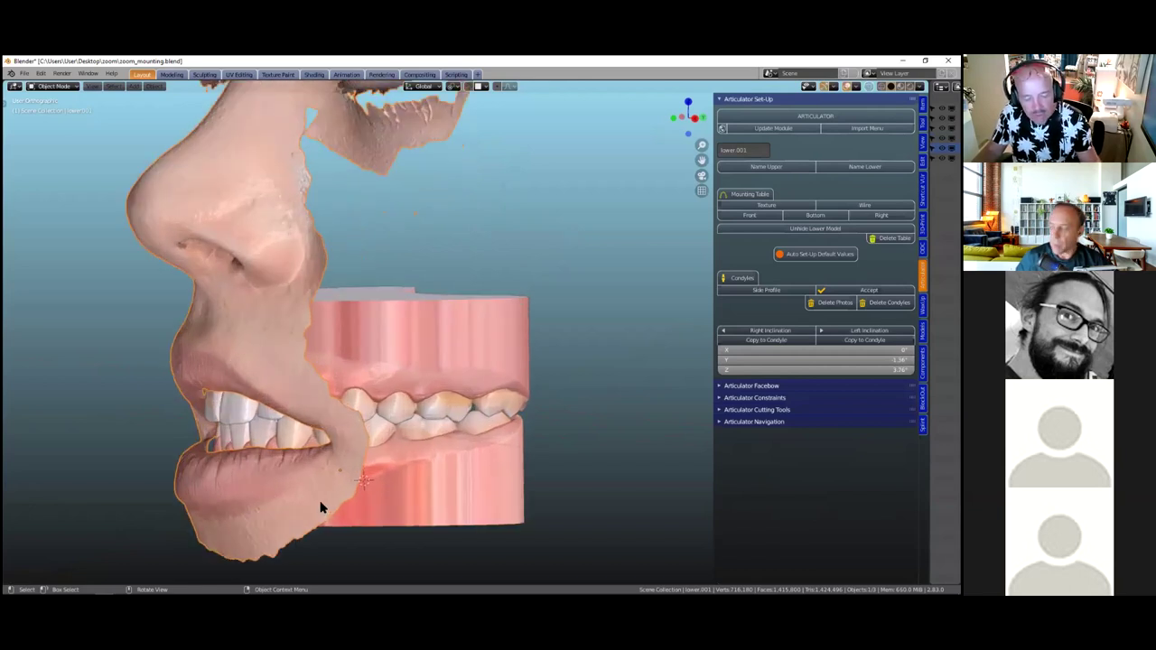
{"action": "left_click", "coordinate": [458, 506], "text": "shift"}
{"action": "scroll", "coordinate": [230, 475], "scroll_direction": "down", "scroll_amount": 1}
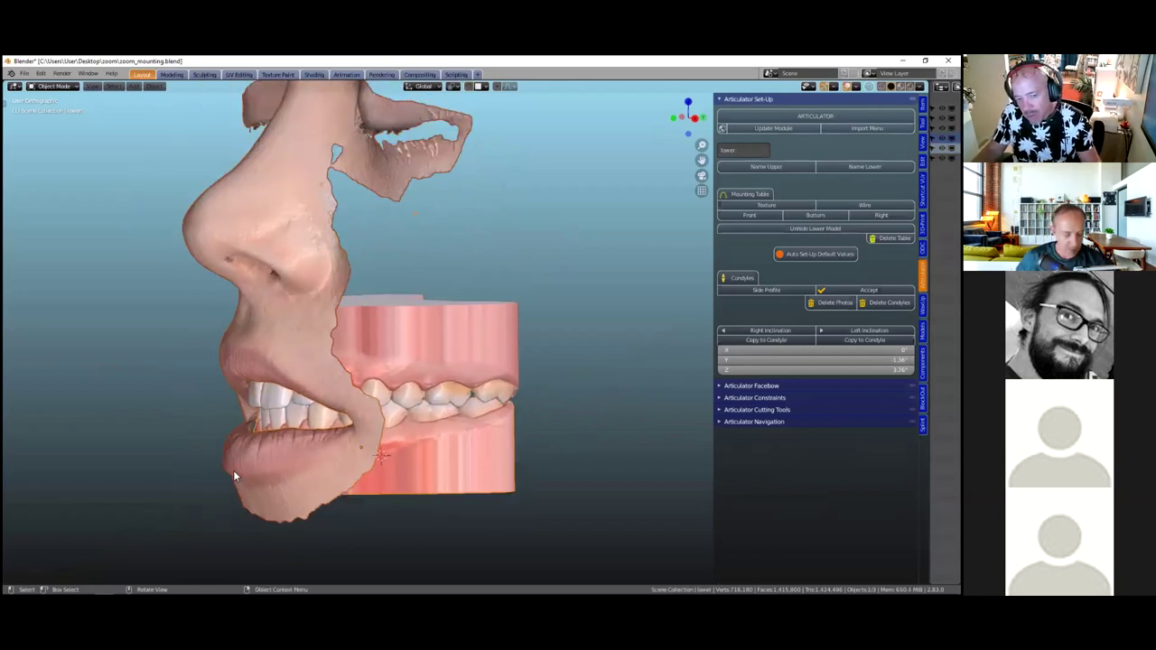
{"action": "middle_click_drag", "start_coordinate": [492, 442], "coordinate": [521, 451]}
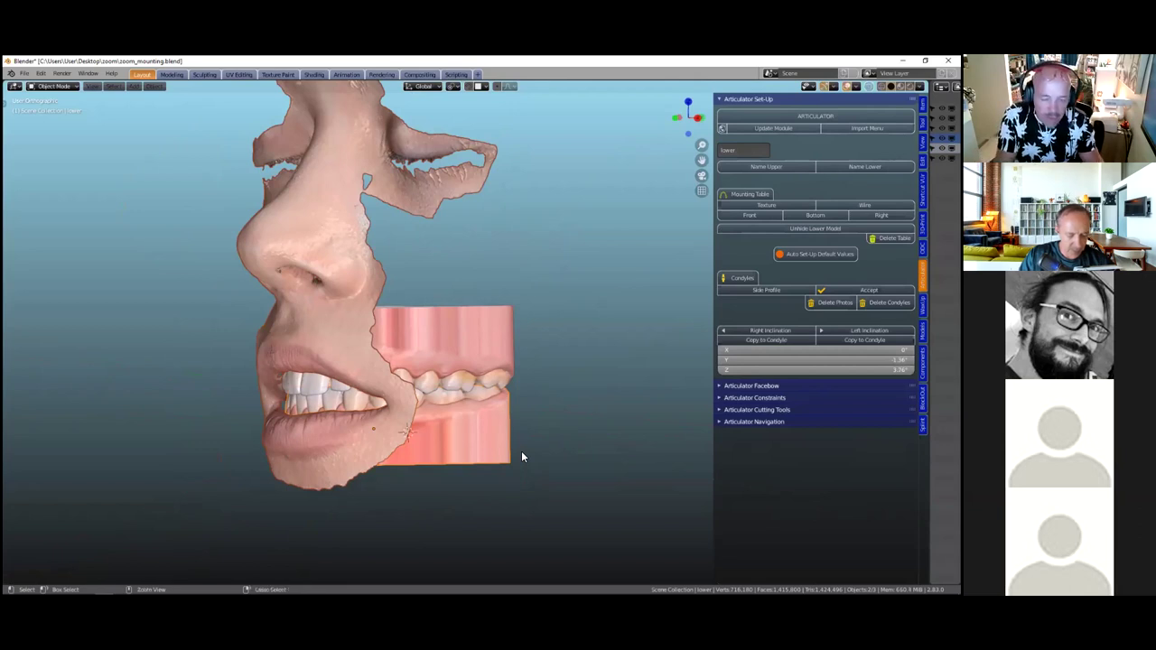
{"action": "key", "text": "ctrl+j"}
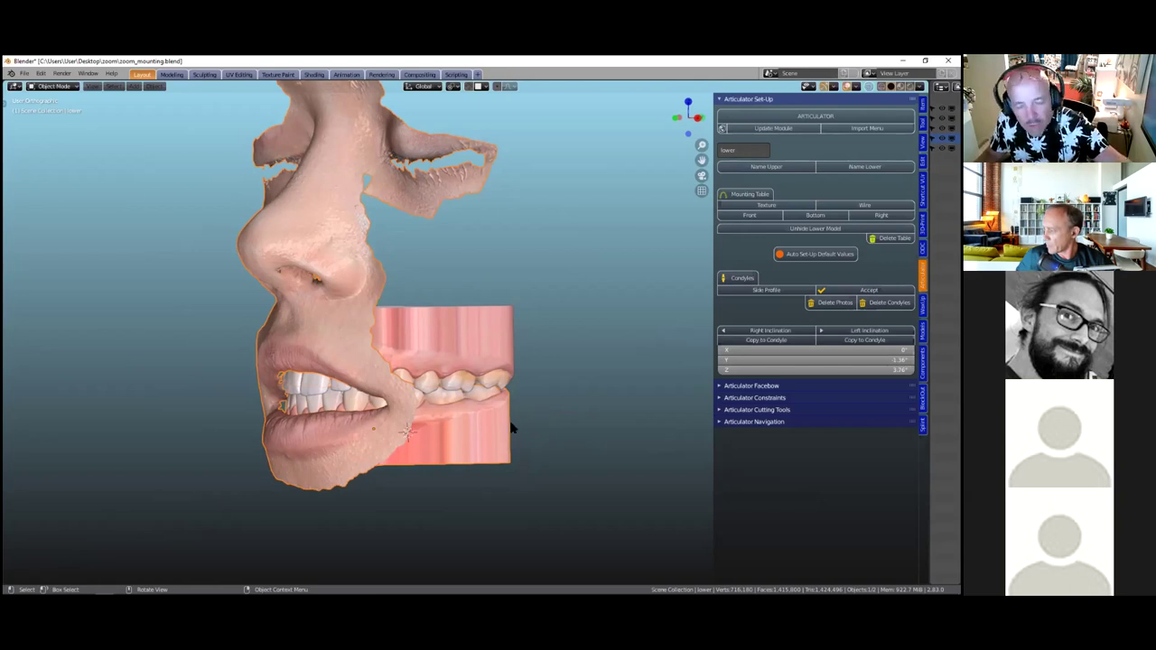
Assign the upper jaw model as the articulator's upper and the lower model with the face scan as its lower
{"action": "scroll", "coordinate": [454, 461], "scroll_direction": "up", "scroll_amount": 4}
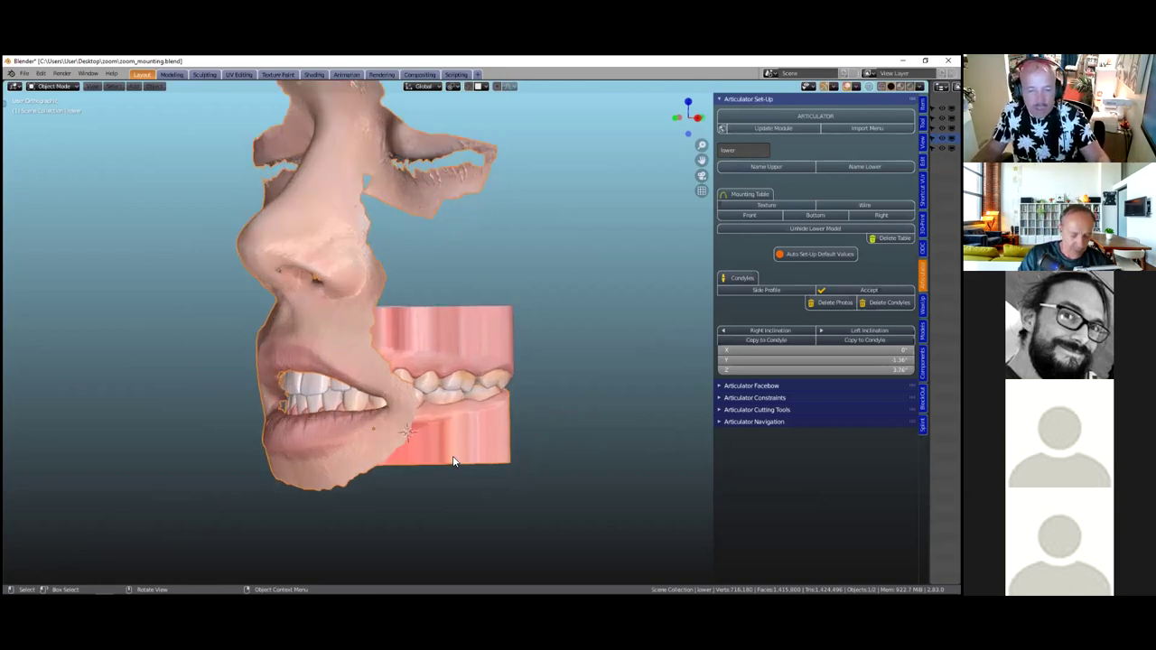
{"action": "scroll", "coordinate": [454, 460], "scroll_direction": "down", "scroll_amount": 2}
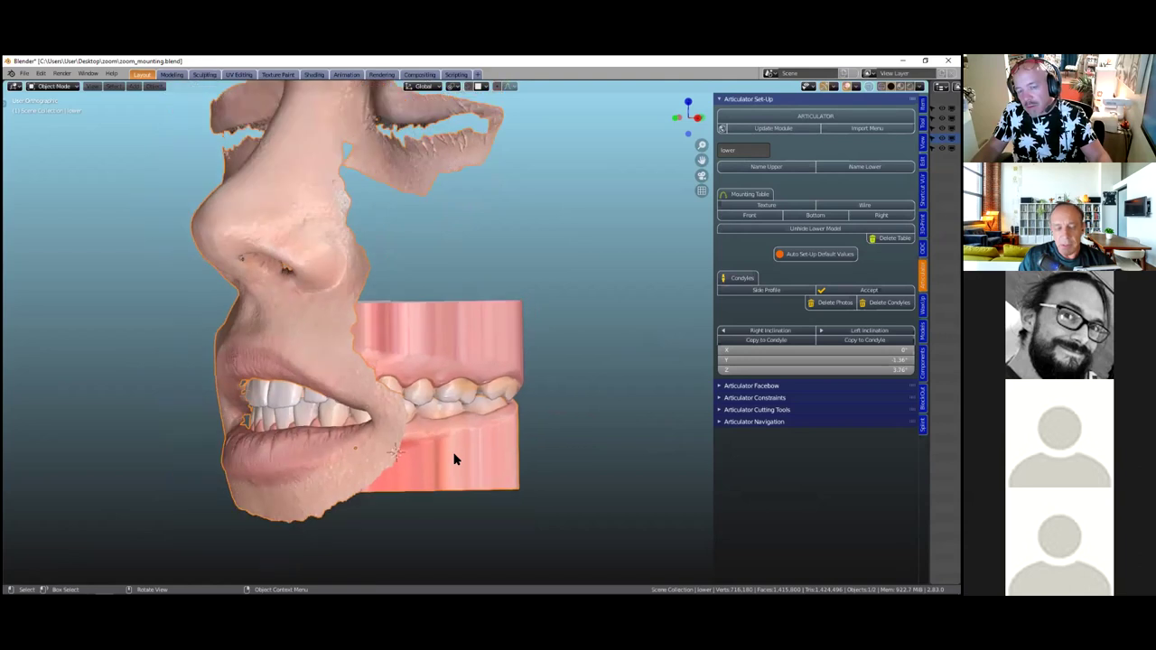
{"action": "middle_click_drag", "start_coordinate": [451, 456], "coordinate": [482, 445]}
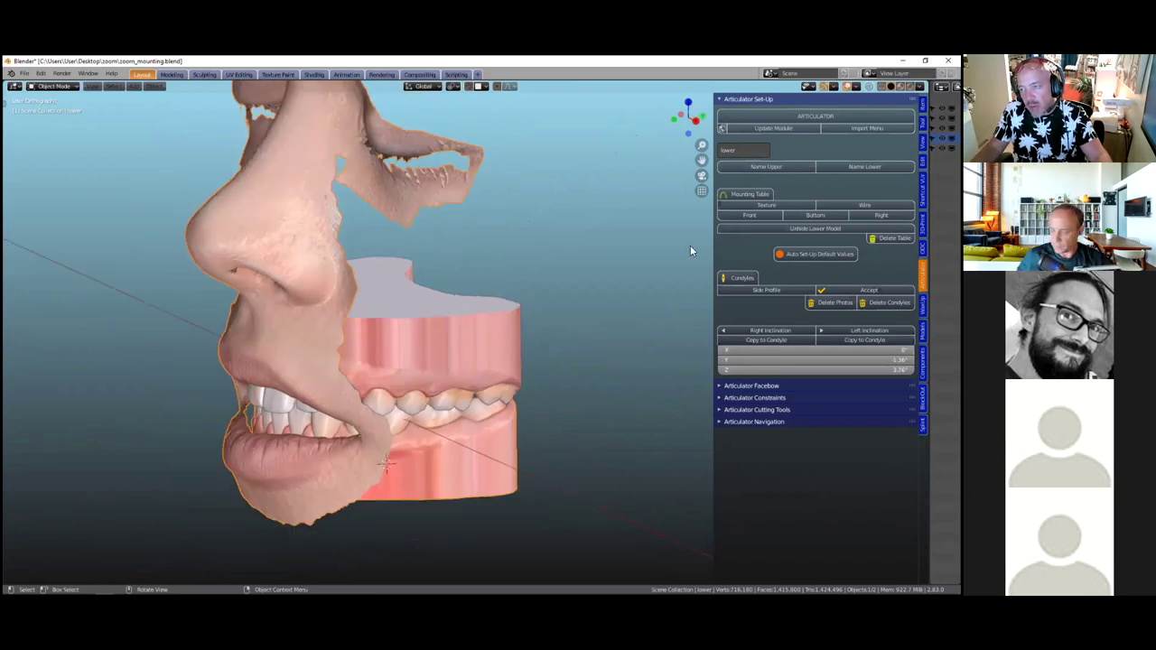
{"action": "left_click", "coordinate": [467, 341]}
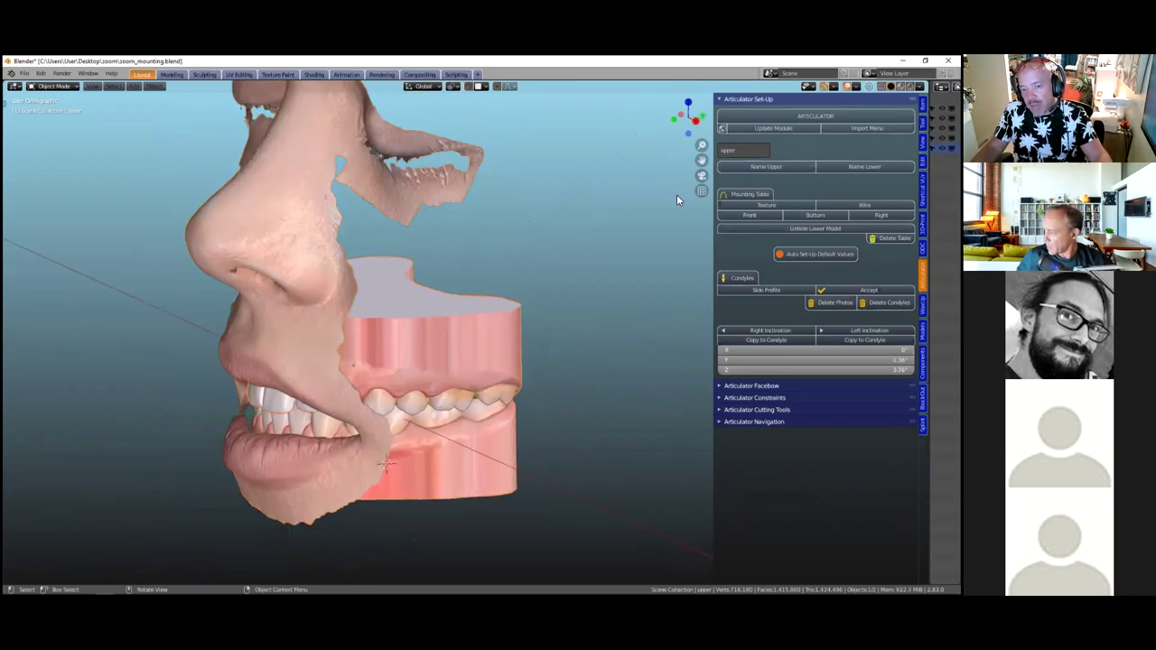
{"action": "left_click", "coordinate": [766, 166]}
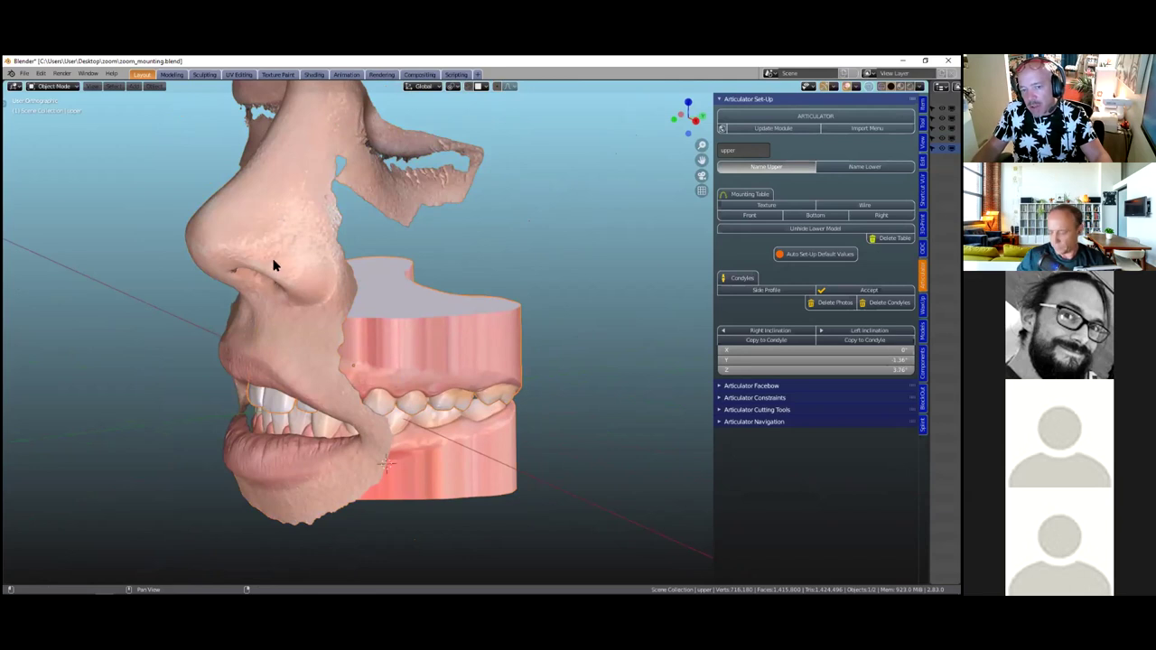
{"action": "left_click", "coordinate": [488, 433]}
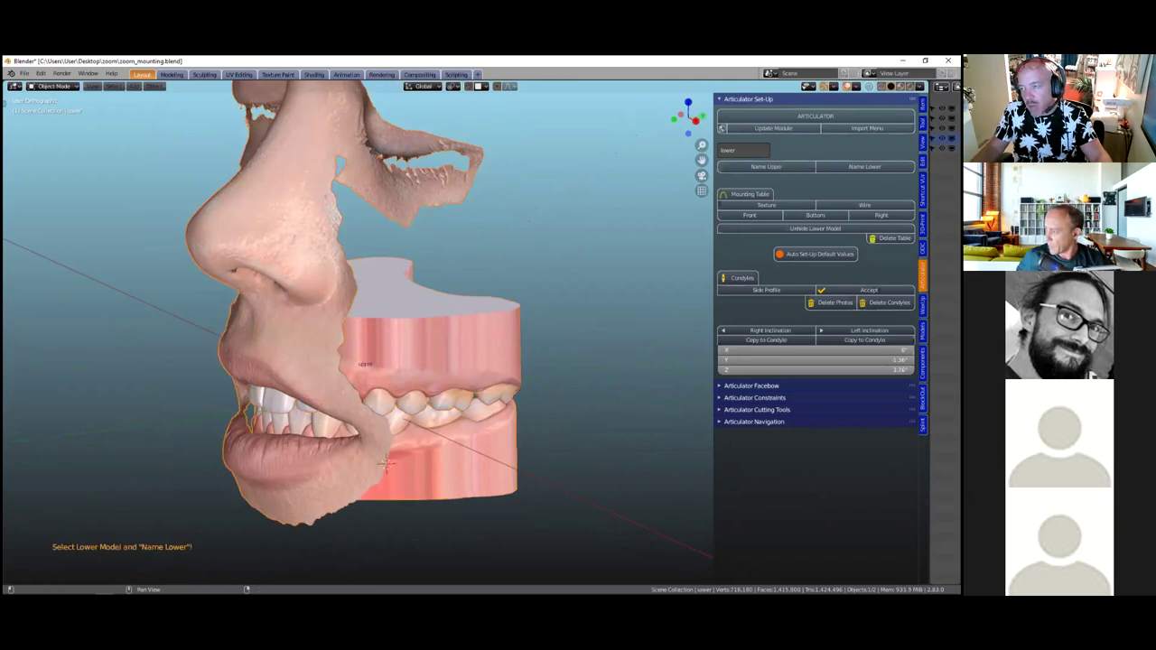
{"action": "left_click", "coordinate": [864, 166]}
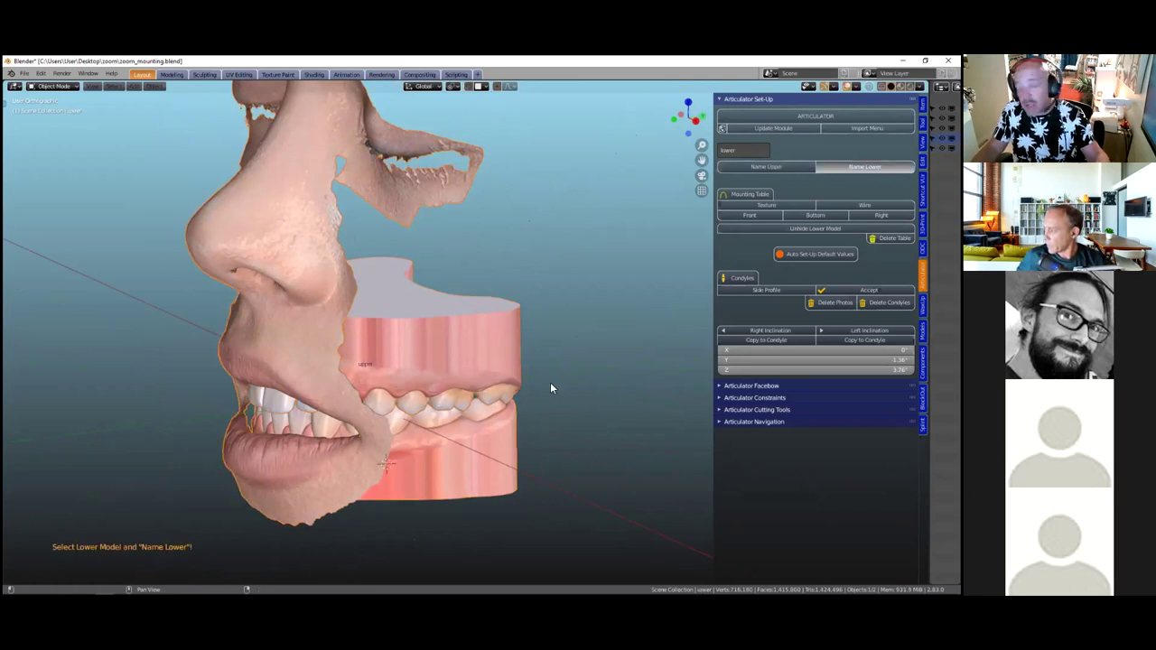
Import the mounting table for the upper model
{"action": "middle_click_drag", "start_coordinate": [504, 380], "coordinate": [508, 382]}
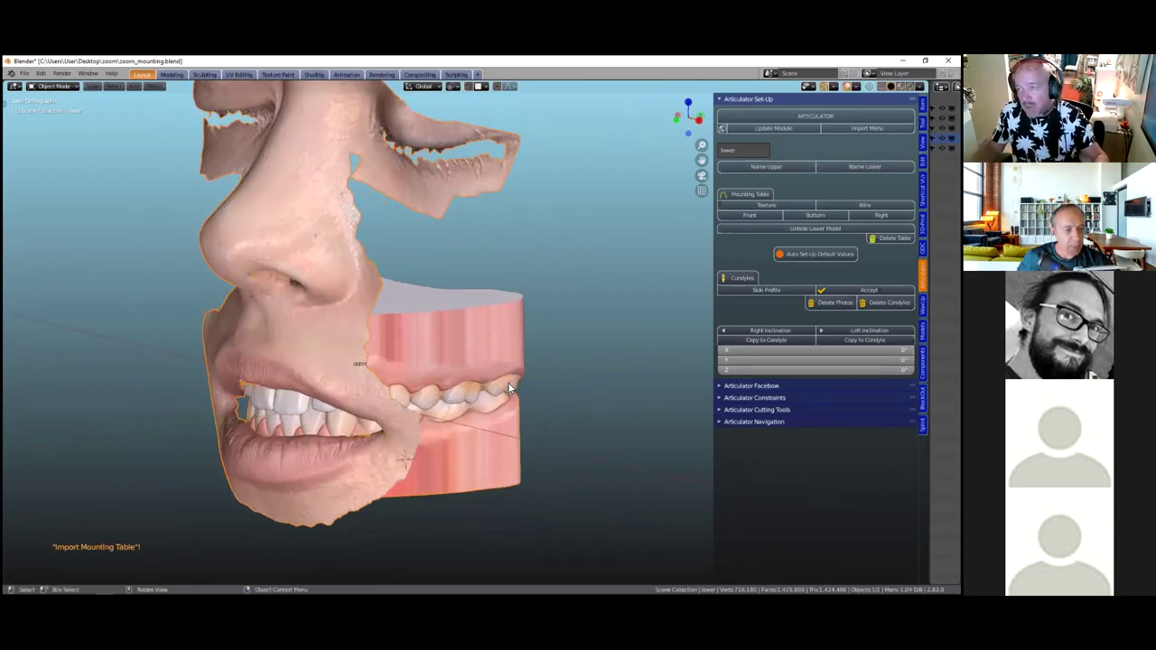
{"action": "left_click", "coordinate": [748, 194]}
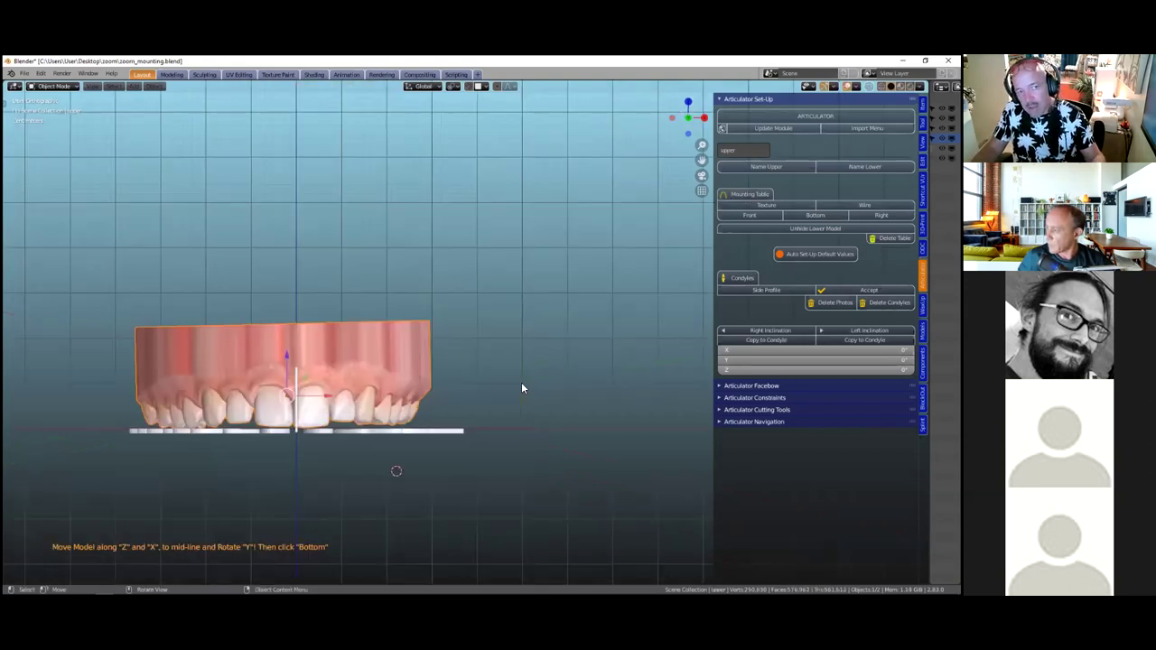
Shift the upper model along X to the mounting table's midline and proceed to the bottom alignment view
{"action": "middle_click_drag", "start_coordinate": [289, 424], "coordinate": [447, 363], "text": "shift"}
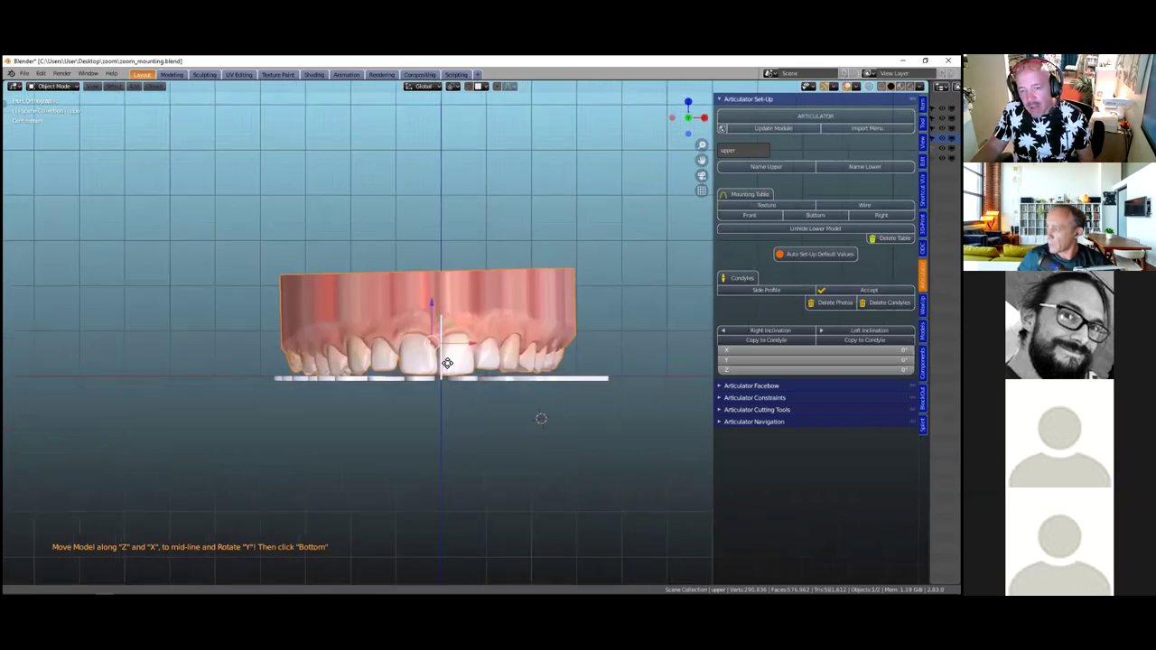
{"action": "scroll", "coordinate": [510, 314], "scroll_direction": "up", "scroll_amount": 6}
{"action": "key", "text": "g"}
{"action": "key", "text": "x"}
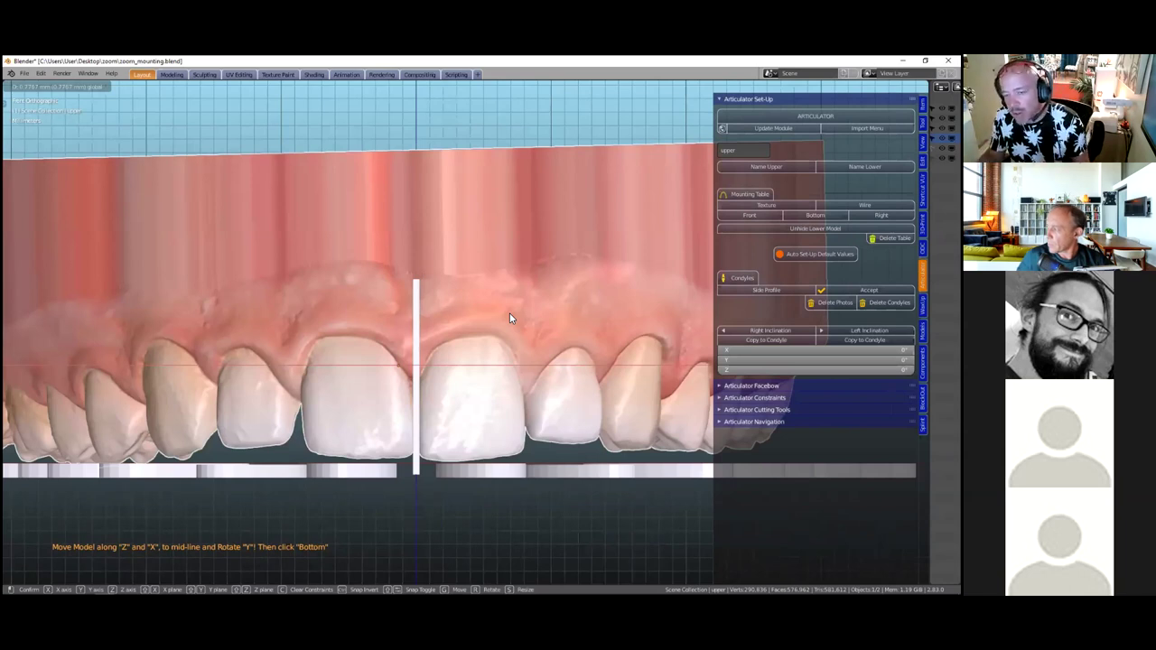
{"action": "left_click", "coordinate": [509, 313]}
{"action": "scroll", "coordinate": [509, 313], "scroll_direction": "down", "scroll_amount": 3}
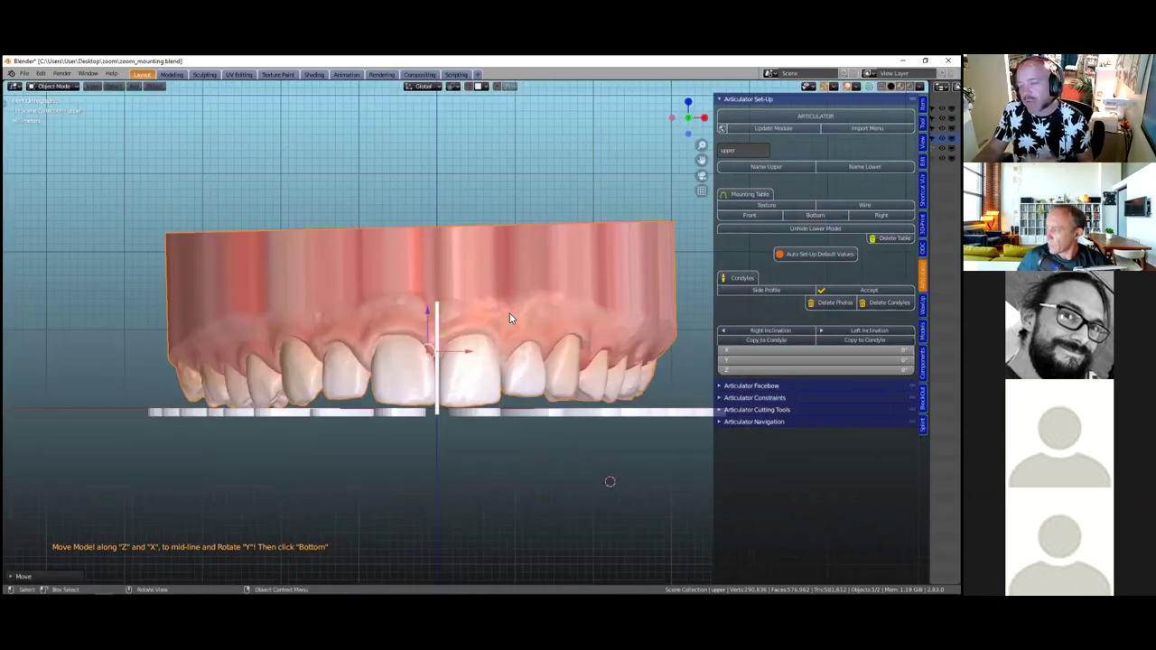
{"action": "left_click", "coordinate": [806, 216]}
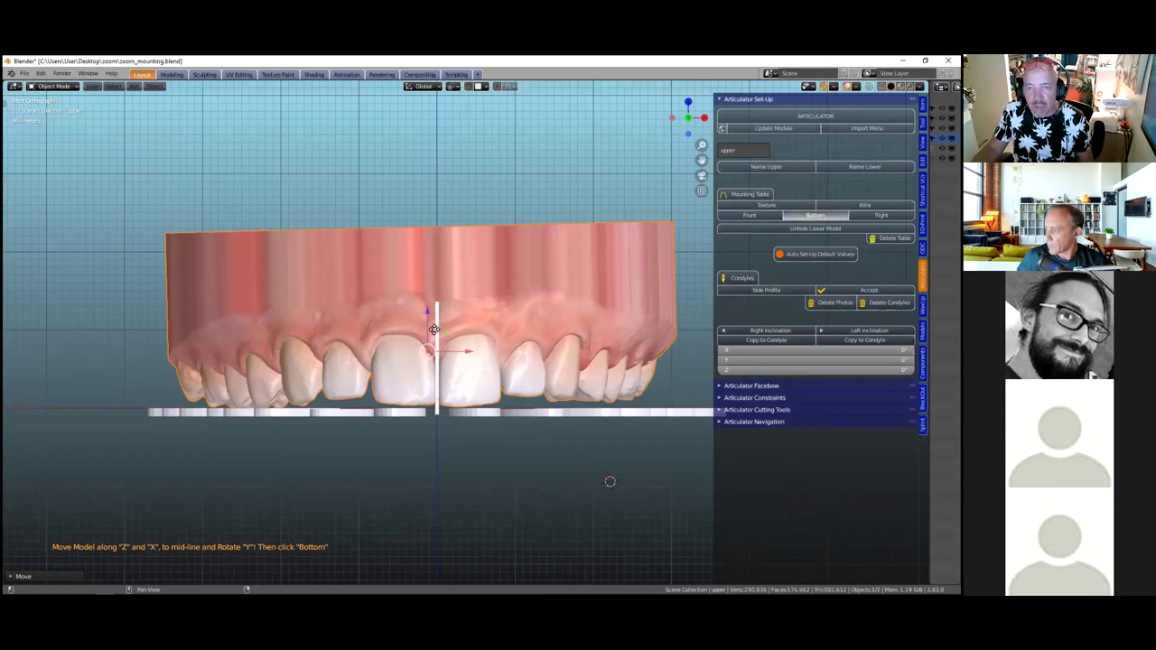
{"action": "key", "text": "Return"}
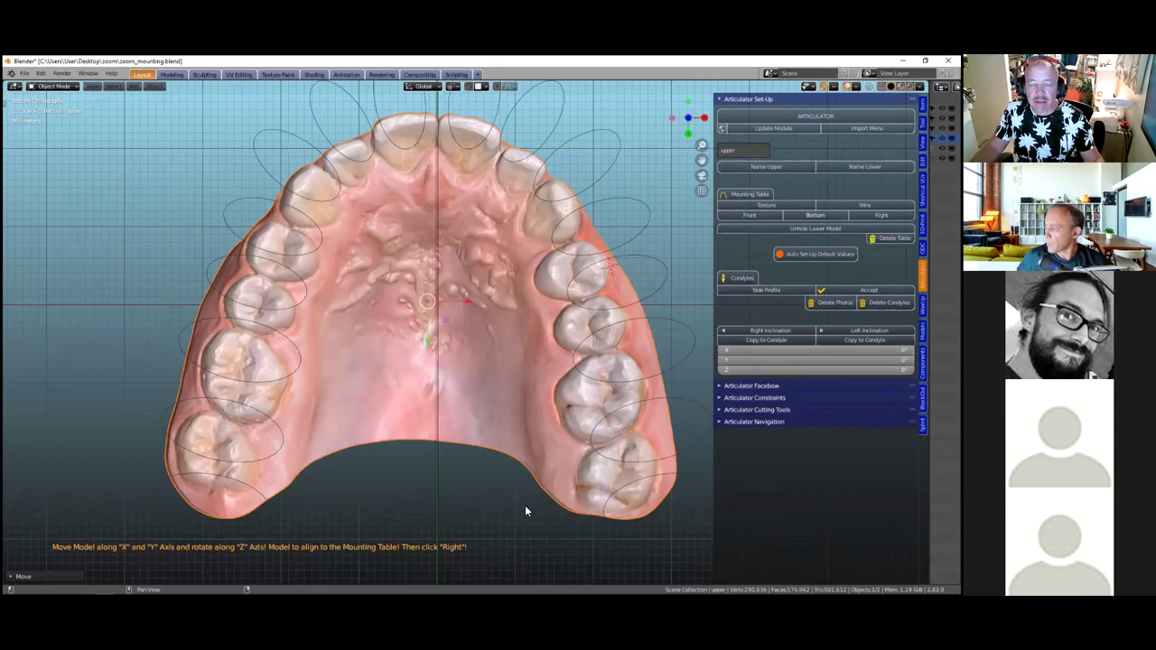
Rotate the upper model about 1.2° around the Z axis to fit its arch to the mounting table's tooth outlines
{"action": "scroll", "coordinate": [442, 354], "scroll_direction": "down", "scroll_amount": 1}
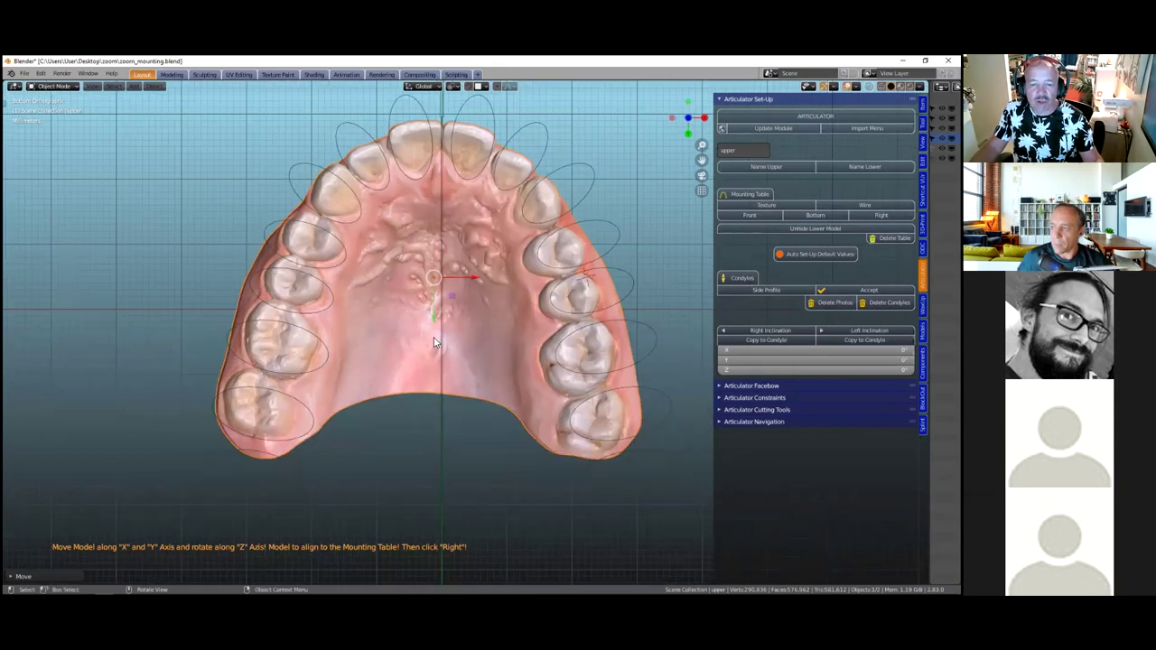
{"action": "scroll", "coordinate": [473, 445], "scroll_direction": "up", "scroll_amount": 14}
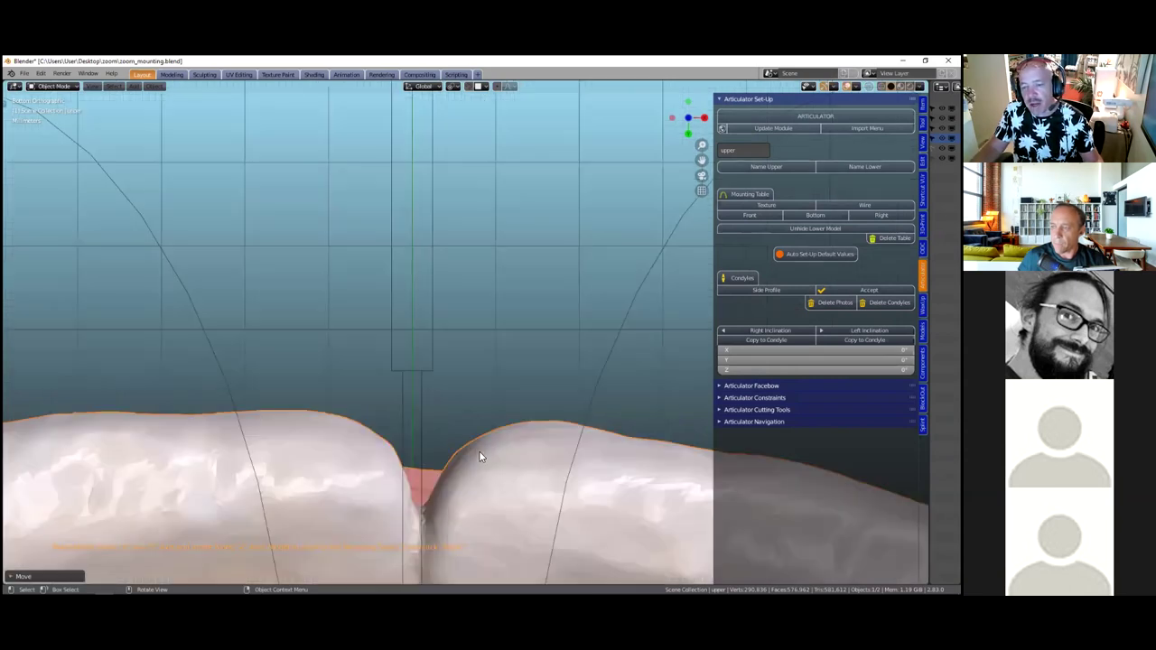
{"action": "scroll", "coordinate": [465, 333], "scroll_direction": "down", "scroll_amount": 8}
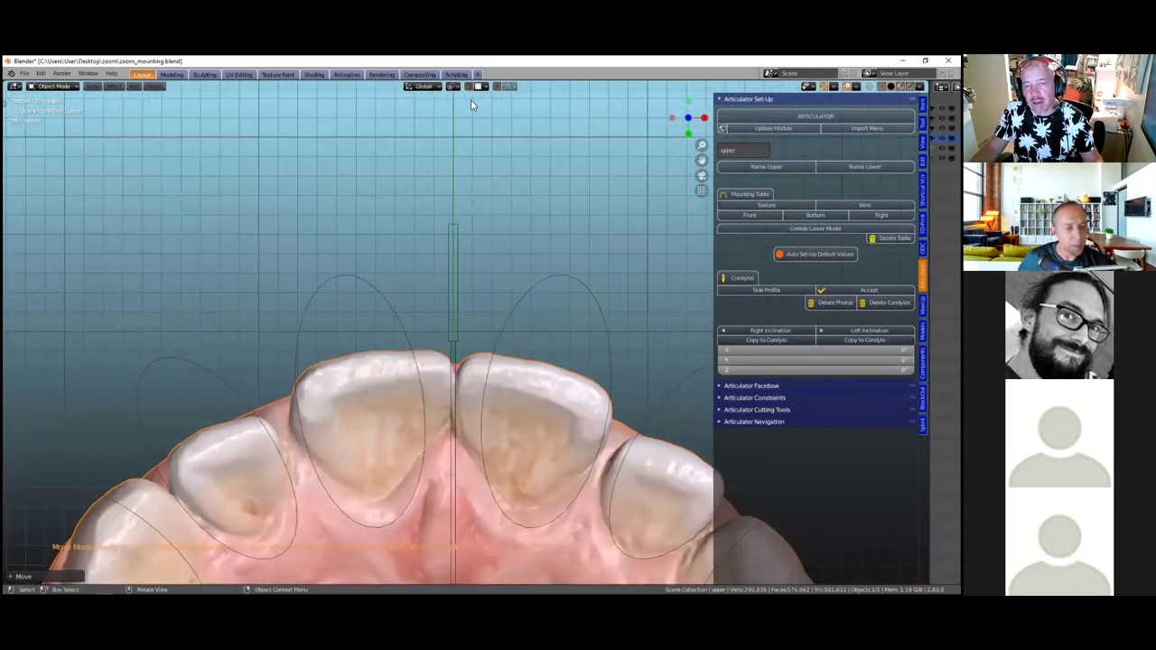
{"action": "scroll", "coordinate": [550, 341], "scroll_direction": "down", "scroll_amount": 5}
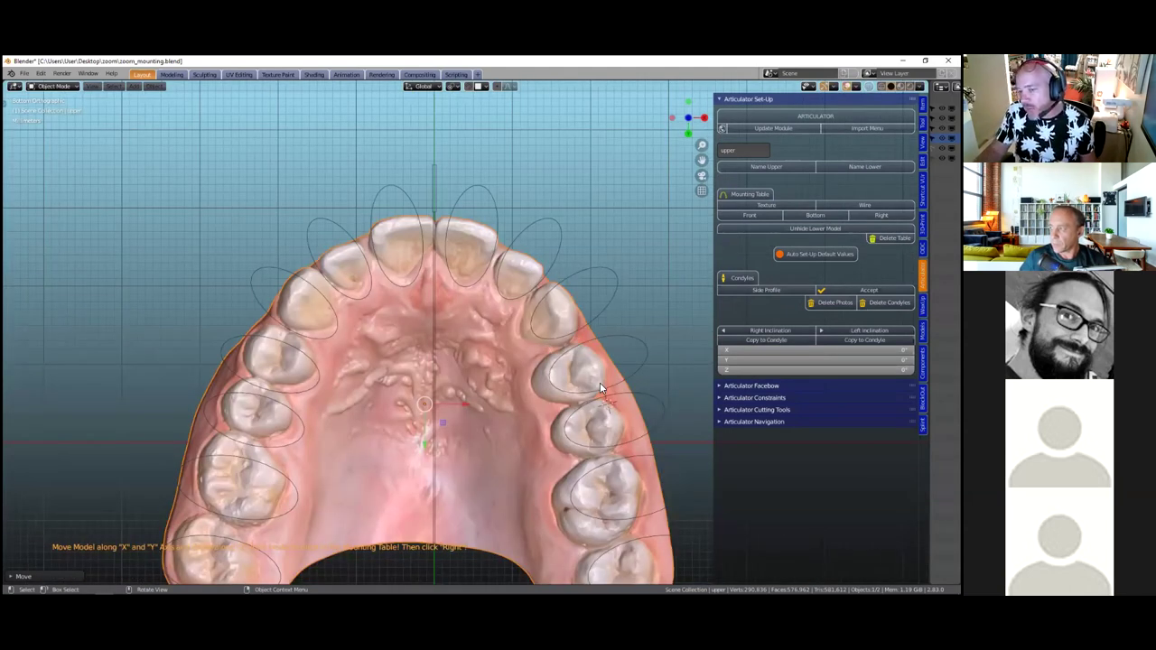
{"action": "scroll", "coordinate": [600, 388], "scroll_direction": "up", "scroll_amount": 2}
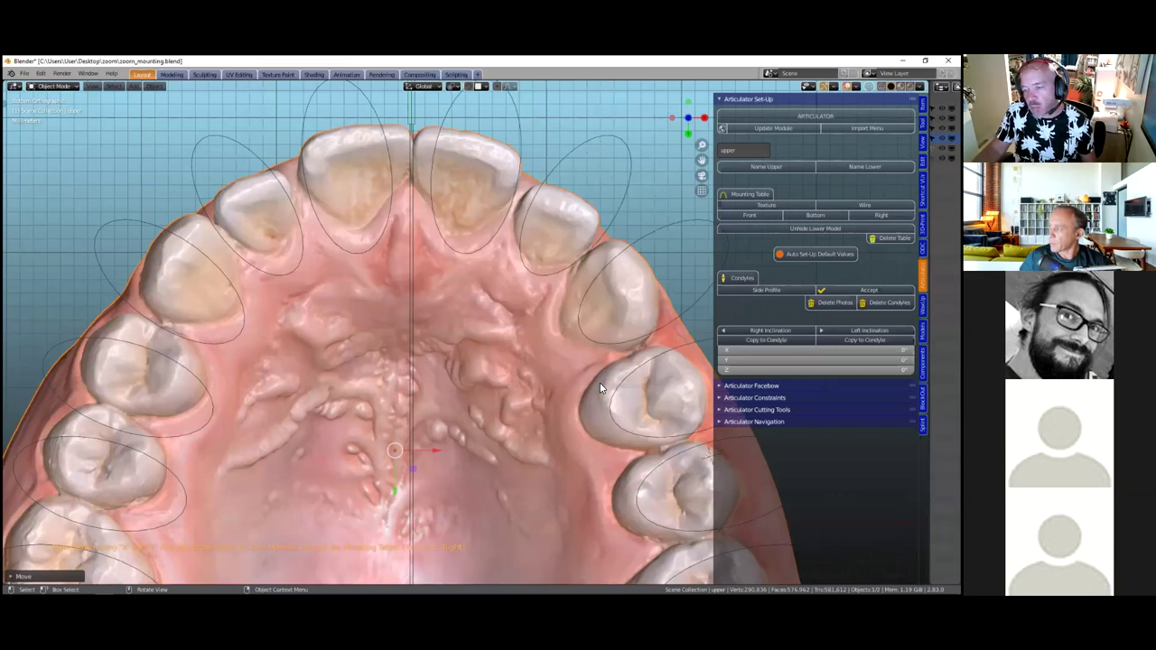
{"action": "scroll", "coordinate": [599, 389], "scroll_direction": "down", "scroll_amount": 2}
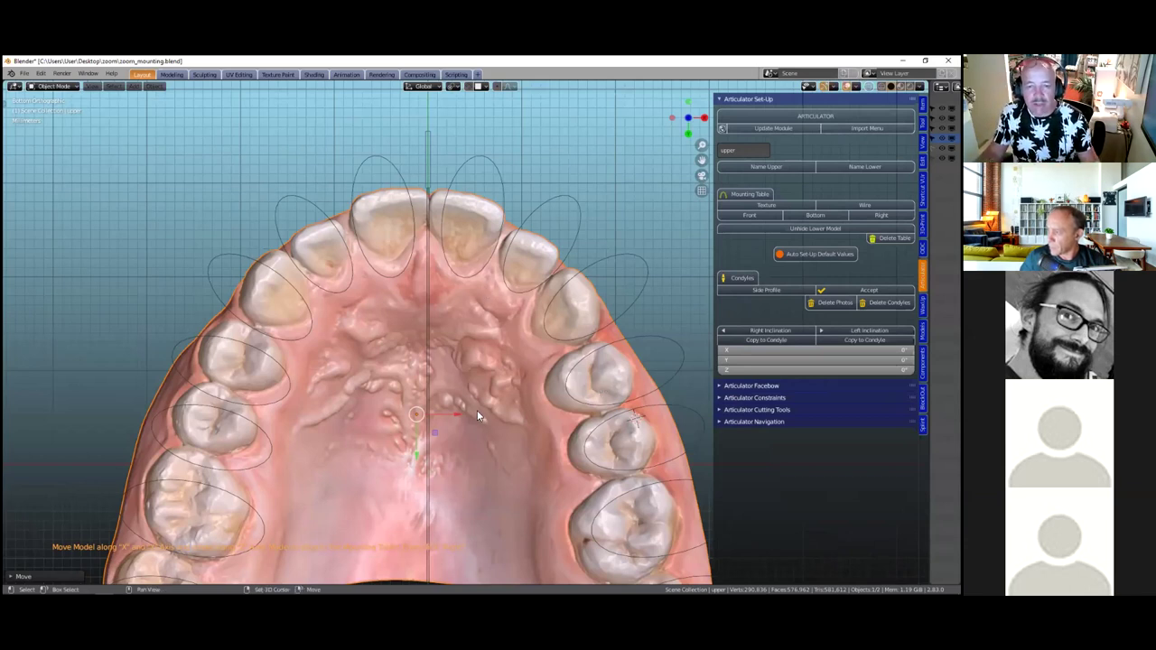
{"action": "middle_click_drag", "start_coordinate": [432, 379], "coordinate": [430, 391], "text": "shift"}
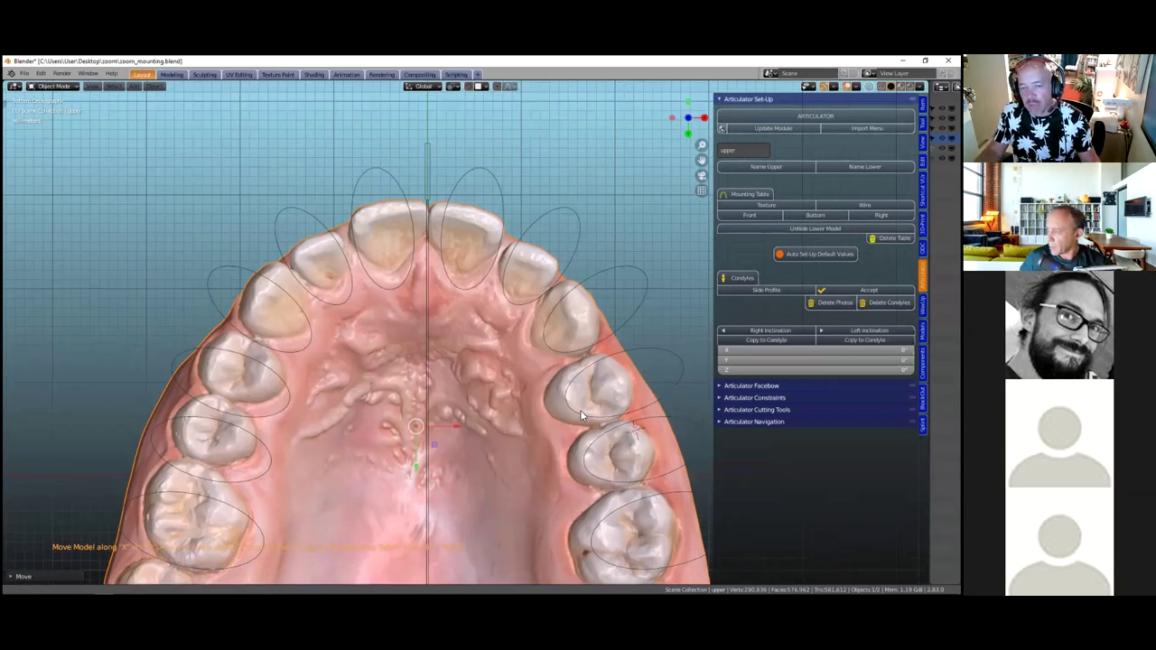
{"action": "scroll", "coordinate": [595, 484], "scroll_direction": "up", "scroll_amount": 1, "text": "shift"}
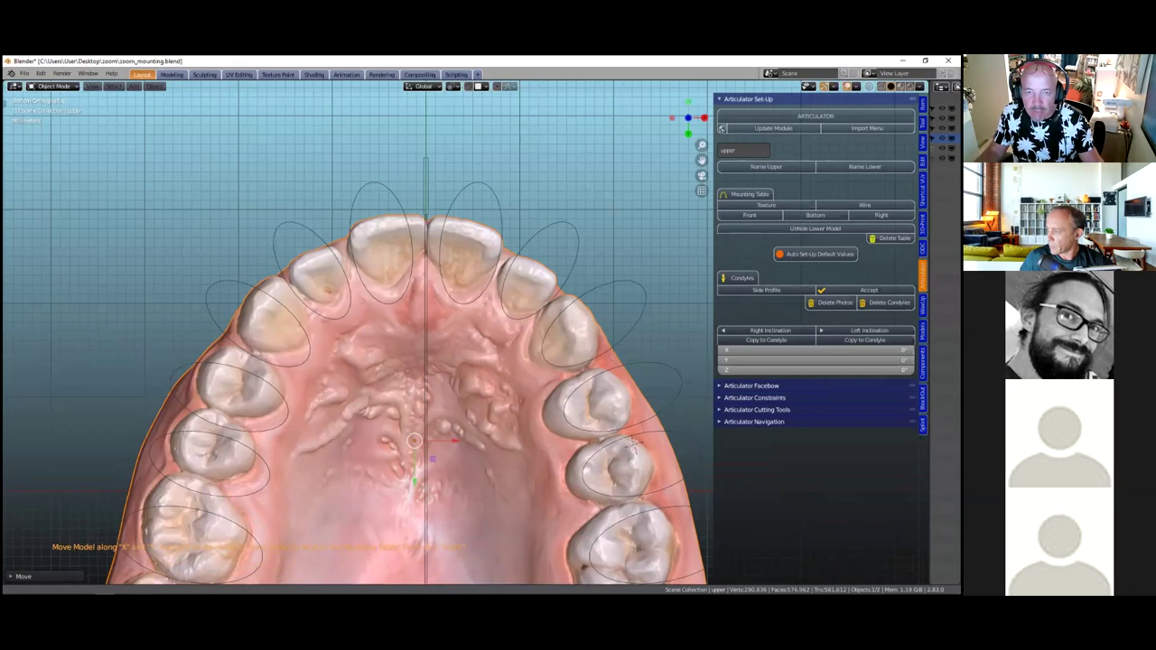
{"action": "scroll", "coordinate": [424, 378], "scroll_direction": "down", "scroll_amount": 1}
{"action": "key", "text": "r"}
{"action": "left_click", "coordinate": [424, 379]}
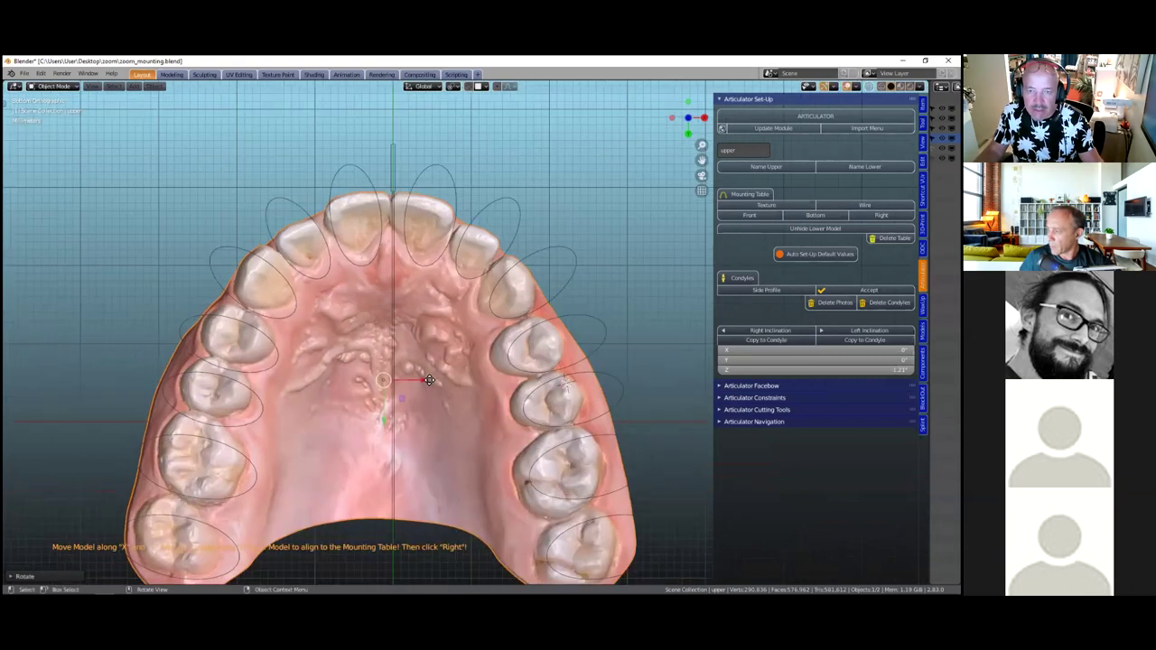
Shift the upper model along X onto the mounting table's midline and proceed to the right-side alignment view
{"action": "key", "text": "g"}
{"action": "key", "text": "x"}
{"action": "left_click", "coordinate": [428, 379]}
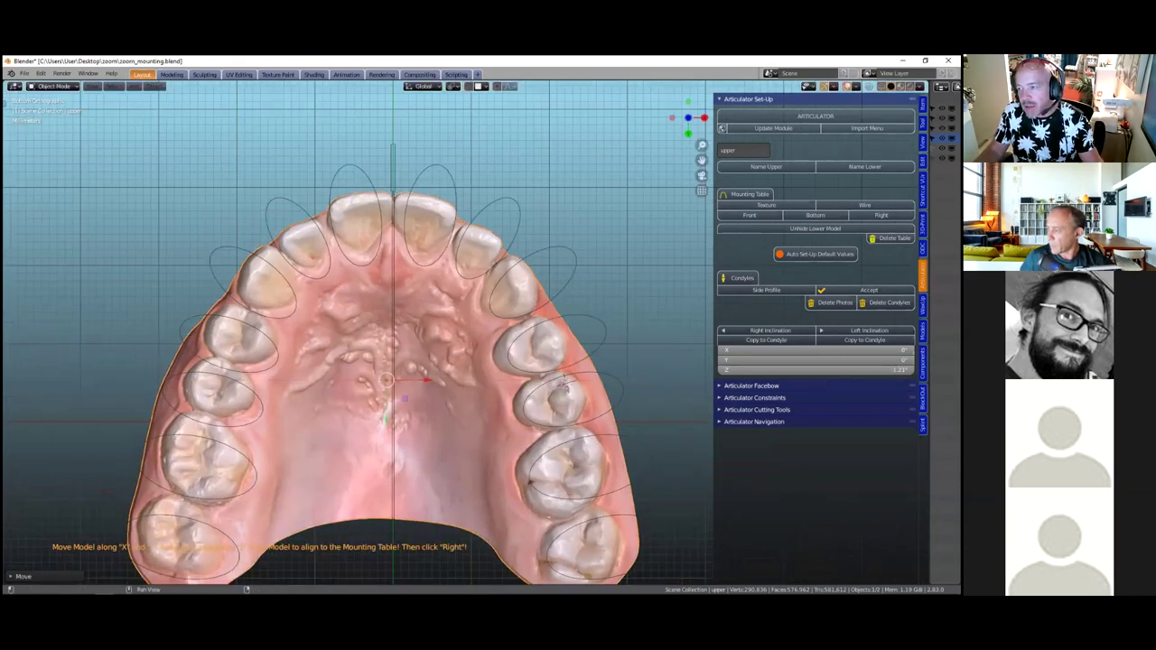
{"action": "left_click", "coordinate": [881, 215]}
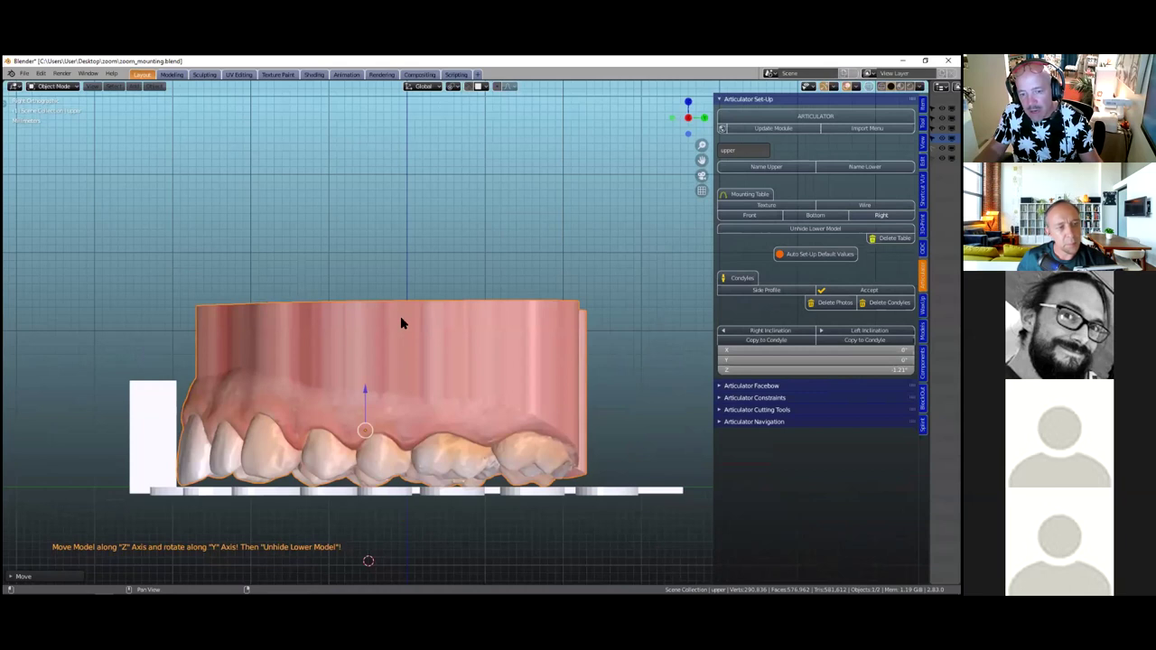
Unhide the lower model with the face scan, inspect it against the upper, and delete the mounting table
{"action": "middle_click_drag", "start_coordinate": [401, 317], "coordinate": [429, 244], "text": "shift"}
{"action": "left_click", "coordinate": [794, 229]}
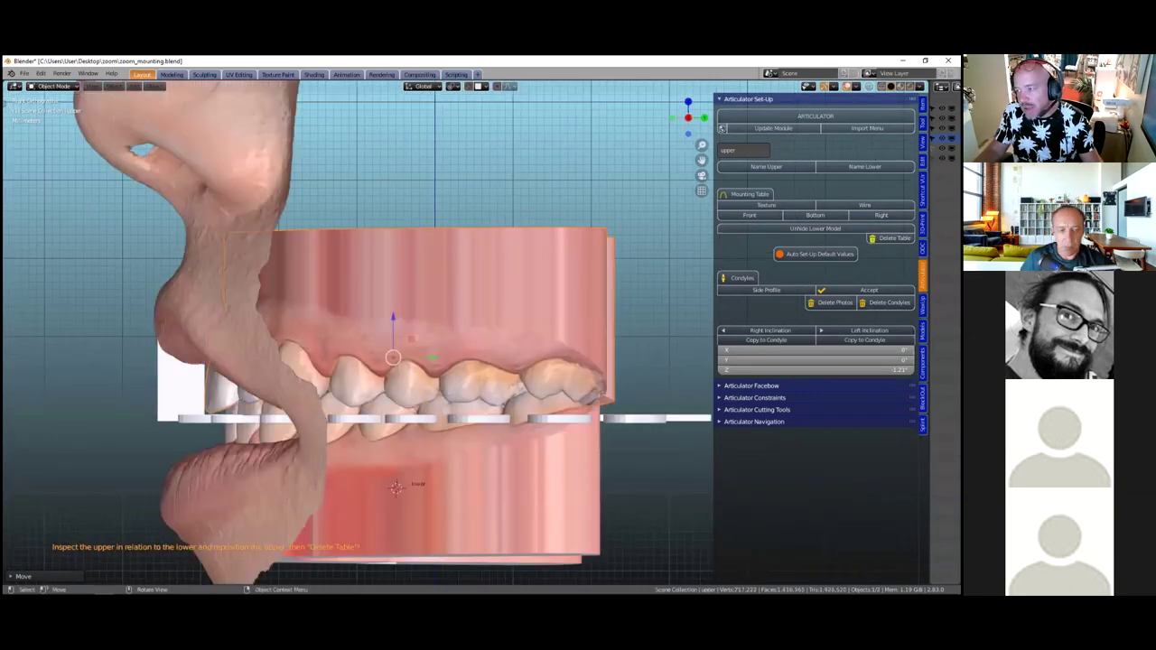
{"action": "scroll", "coordinate": [467, 336], "scroll_direction": "down", "scroll_amount": 1}
{"action": "middle_click_drag", "start_coordinate": [411, 384], "coordinate": [533, 381]}
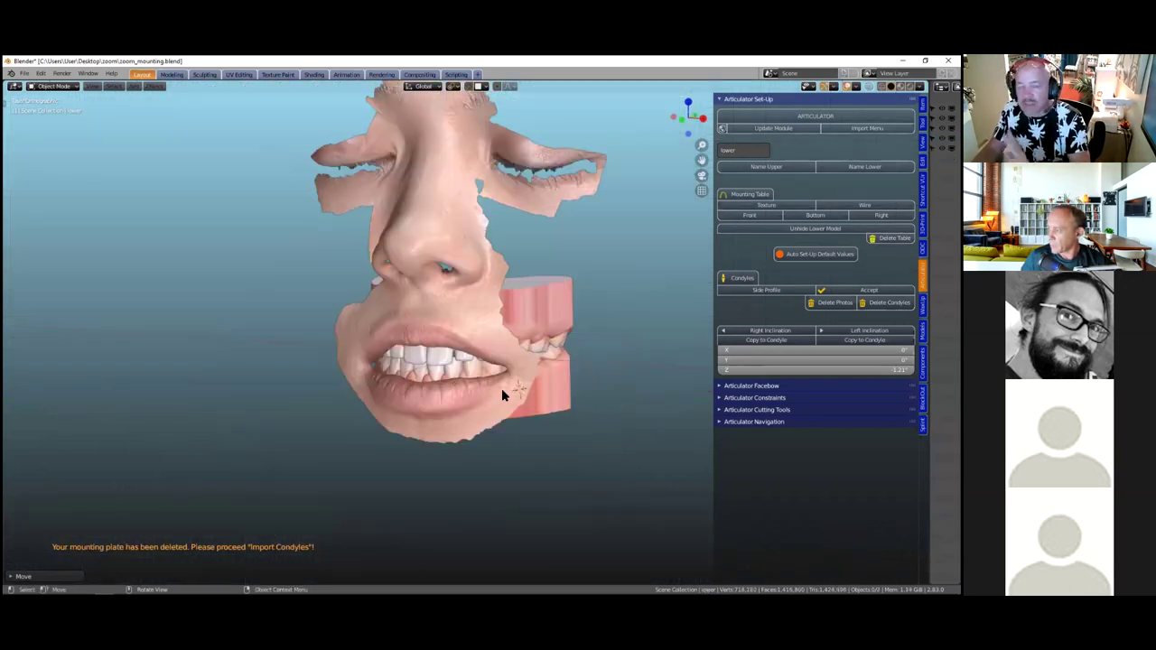
{"action": "middle_click_drag", "start_coordinate": [512, 392], "coordinate": [605, 324]}
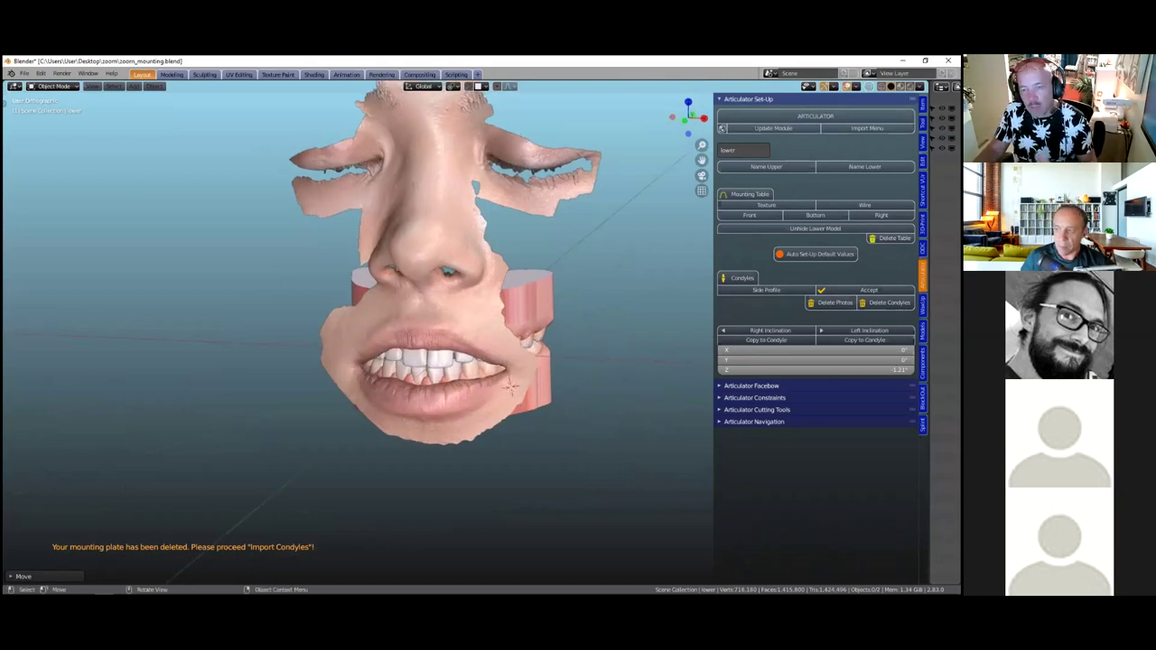
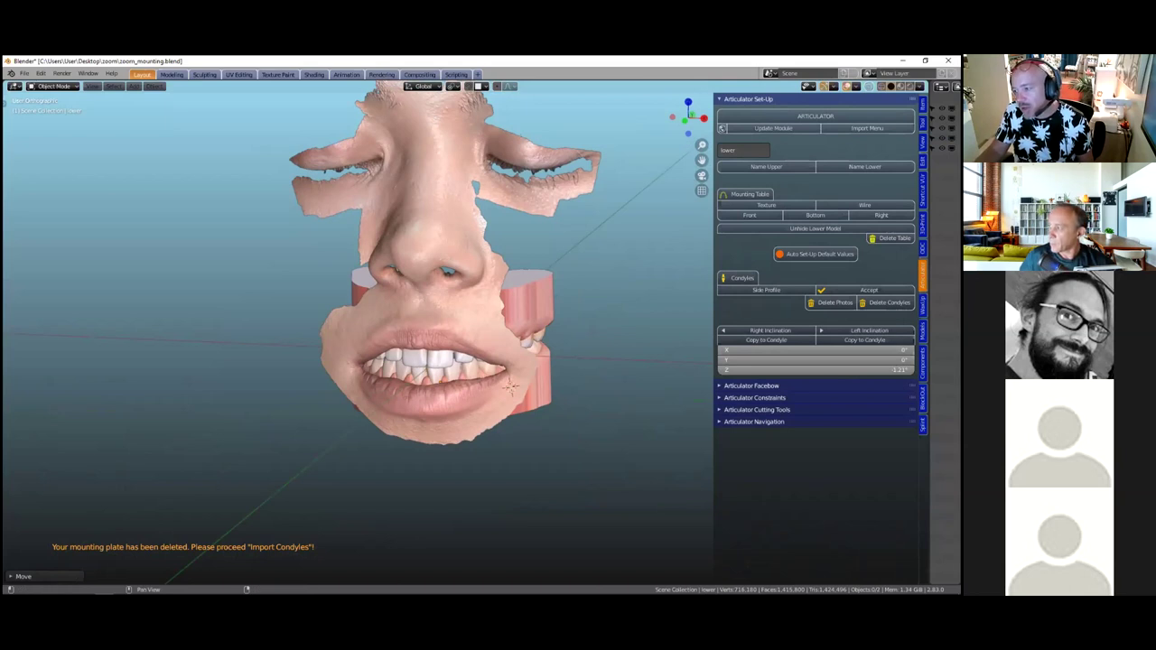
Switch to the WaxUP module with its tooth library import options shown, and bring the whole face scan into frontal view
{"action": "left_click", "coordinate": [923, 305]}
{"action": "scroll", "coordinate": [424, 457], "scroll_direction": "down", "scroll_amount": 2}
{"action": "middle_click_drag", "start_coordinate": [424, 457], "coordinate": [446, 457]}
{"action": "scroll", "coordinate": [447, 452], "scroll_direction": "up", "scroll_amount": 2}
{"action": "scroll", "coordinate": [481, 538], "scroll_direction": "up", "scroll_amount": 2}
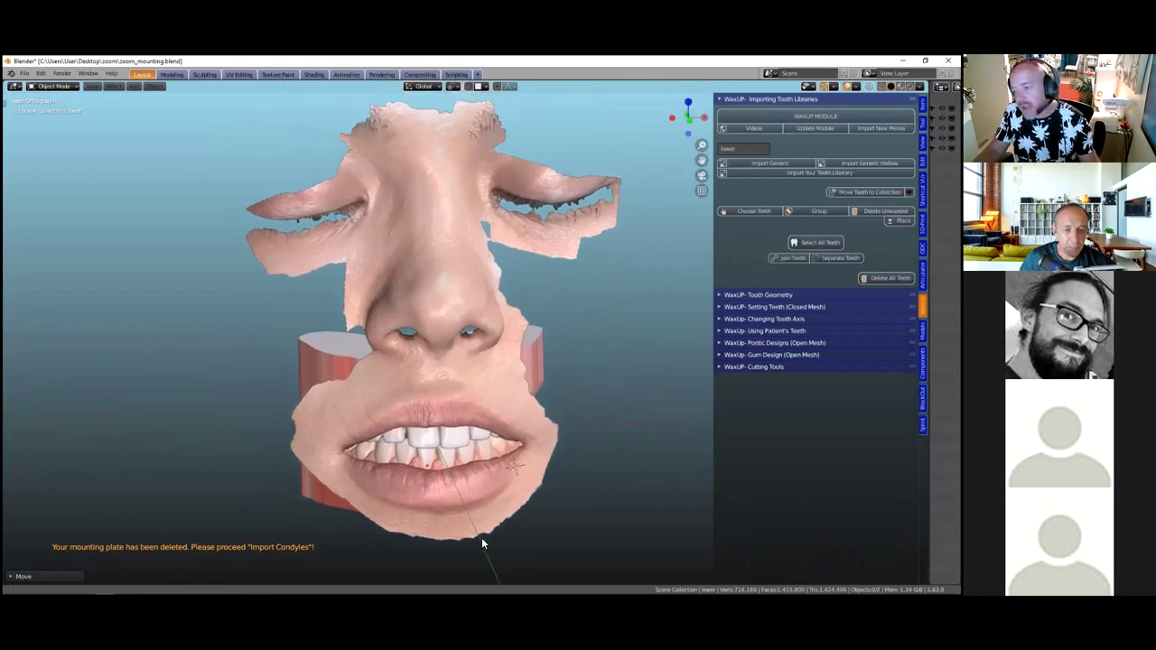
{"action": "scroll", "coordinate": [578, 496], "scroll_direction": "down", "scroll_amount": 2}
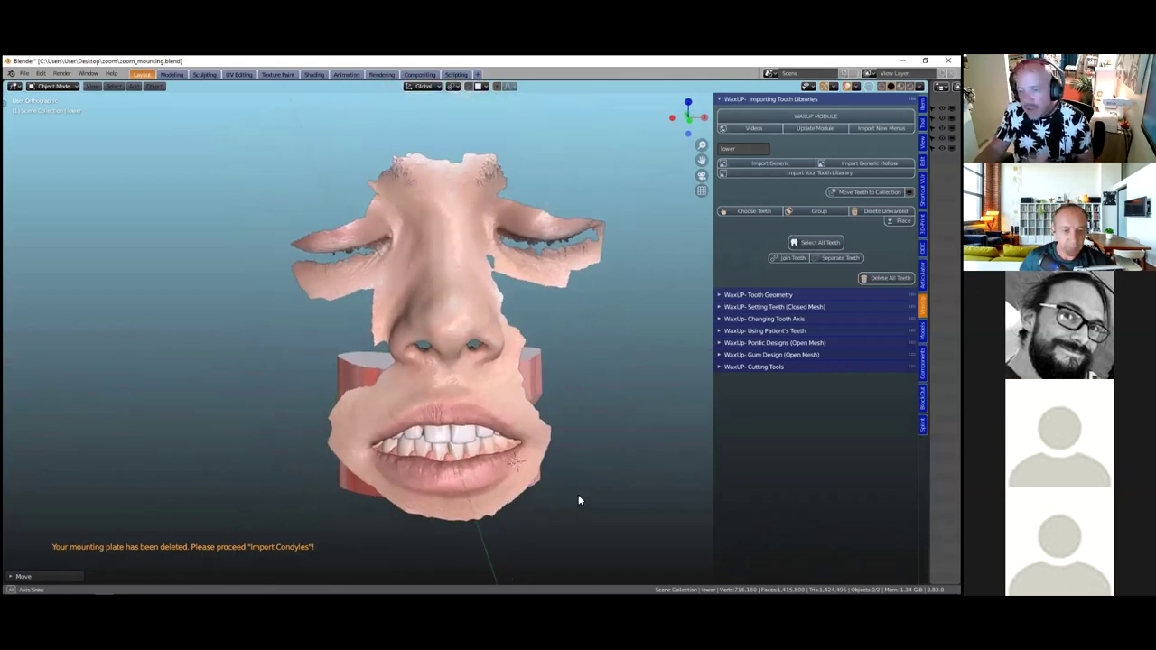
{"action": "left_click", "coordinate": [721, 100]}
{"action": "left_click", "coordinate": [721, 99]}
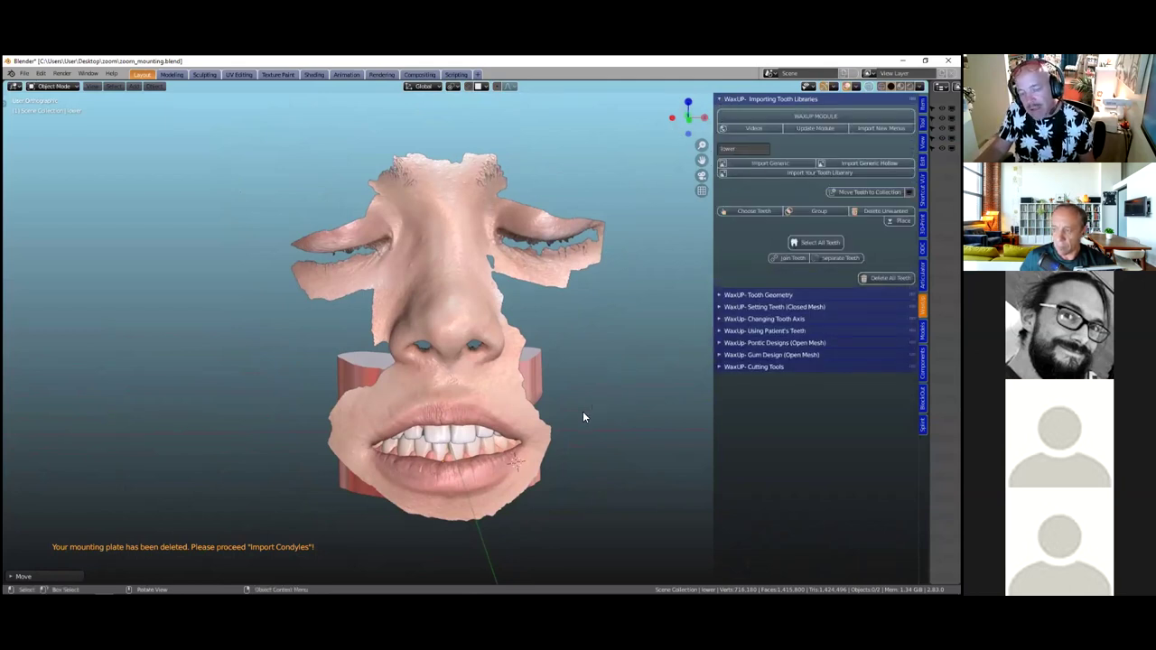
Examine how the upper and lower teeth sit within the lips and face scan, from the front and obliquely
{"action": "middle_click_drag", "start_coordinate": [569, 402], "coordinate": [544, 416], "text": "shift"}
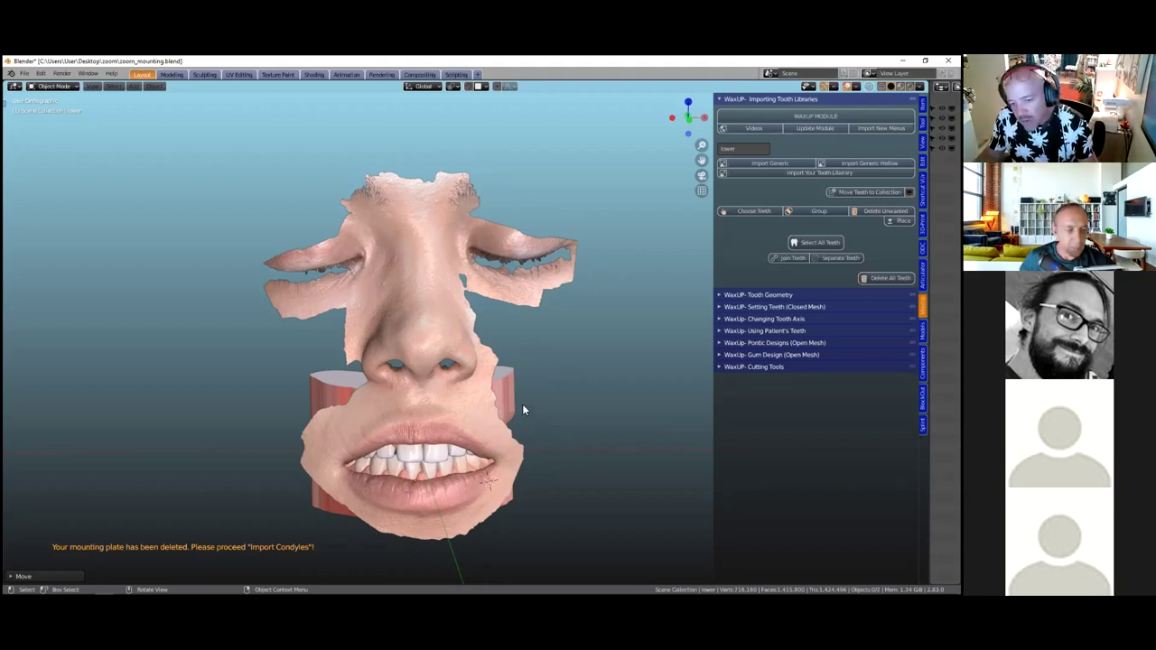
{"action": "middle_click_drag", "start_coordinate": [522, 404], "coordinate": [514, 365], "text": "shift"}
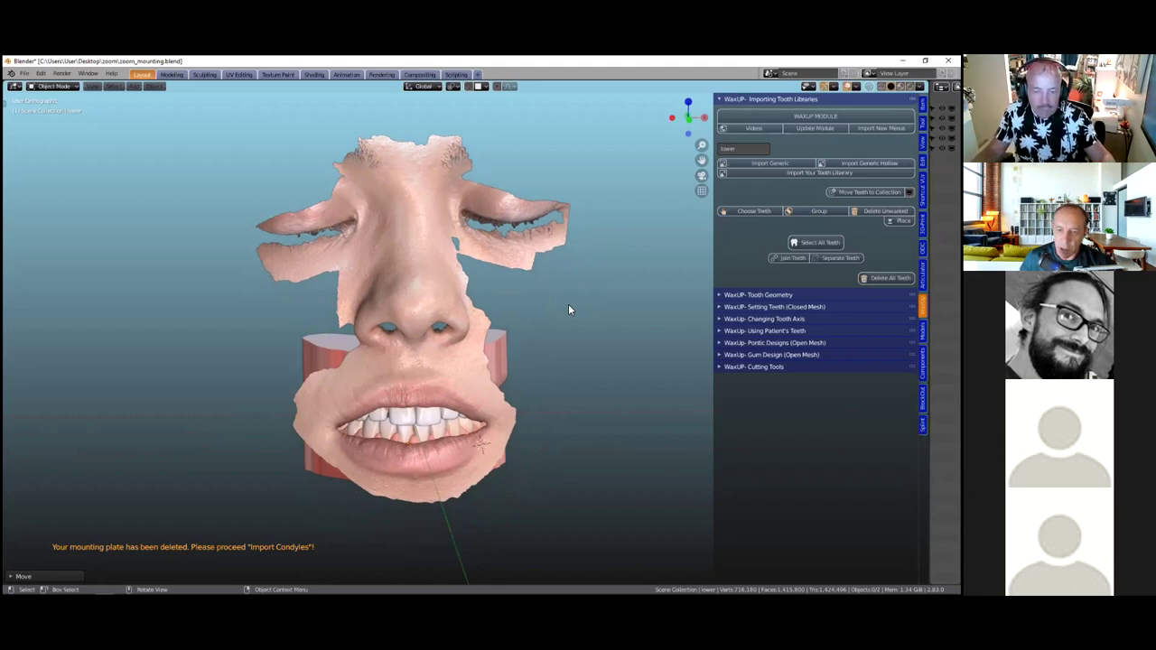
{"action": "middle_click_drag", "start_coordinate": [553, 342], "coordinate": [467, 384]}
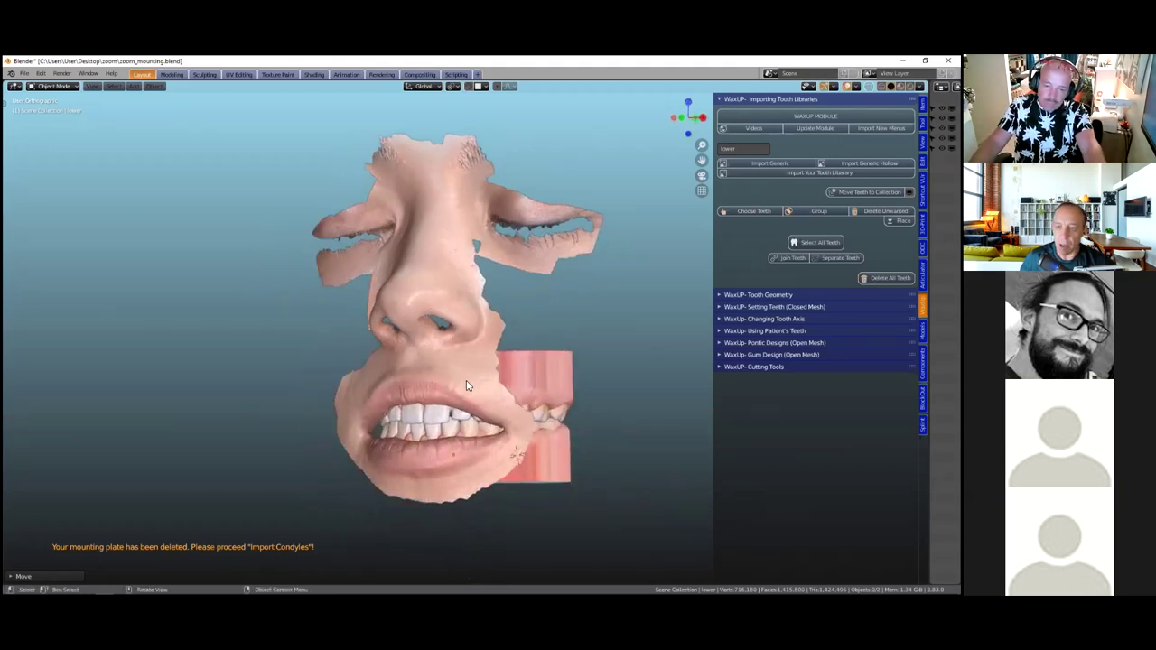
{"action": "scroll", "coordinate": [474, 399], "scroll_direction": "up", "scroll_amount": 1}
{"action": "scroll", "coordinate": [460, 274], "scroll_direction": "up", "scroll_amount": 1}
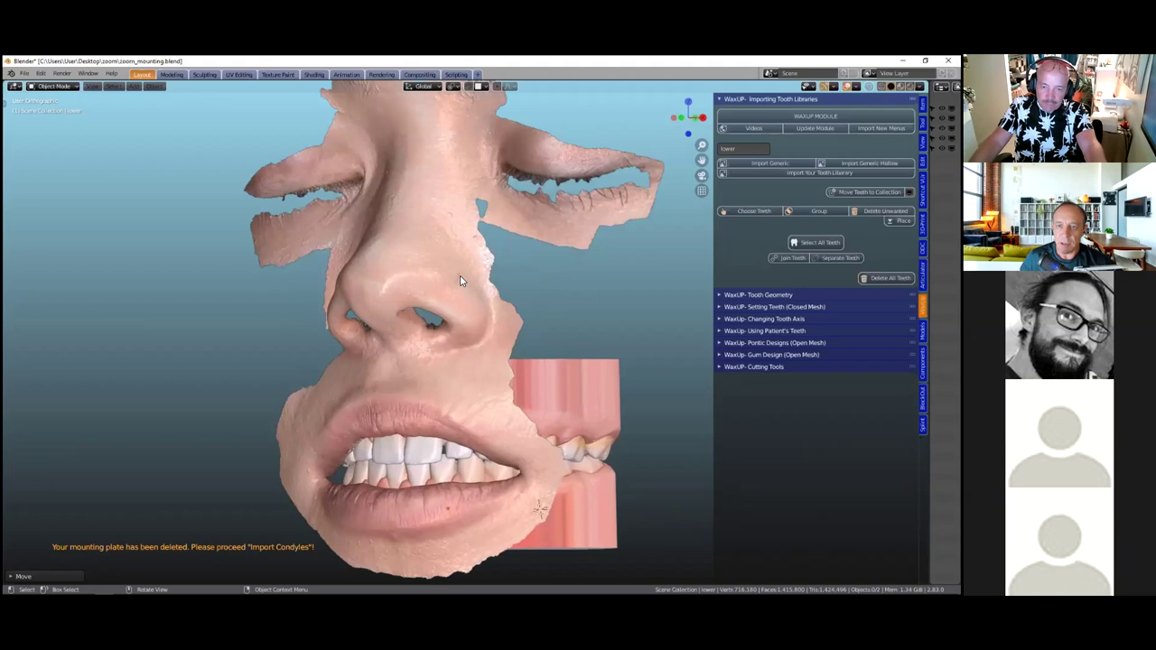
{"action": "scroll", "coordinate": [454, 317], "scroll_direction": "up", "scroll_amount": 2}
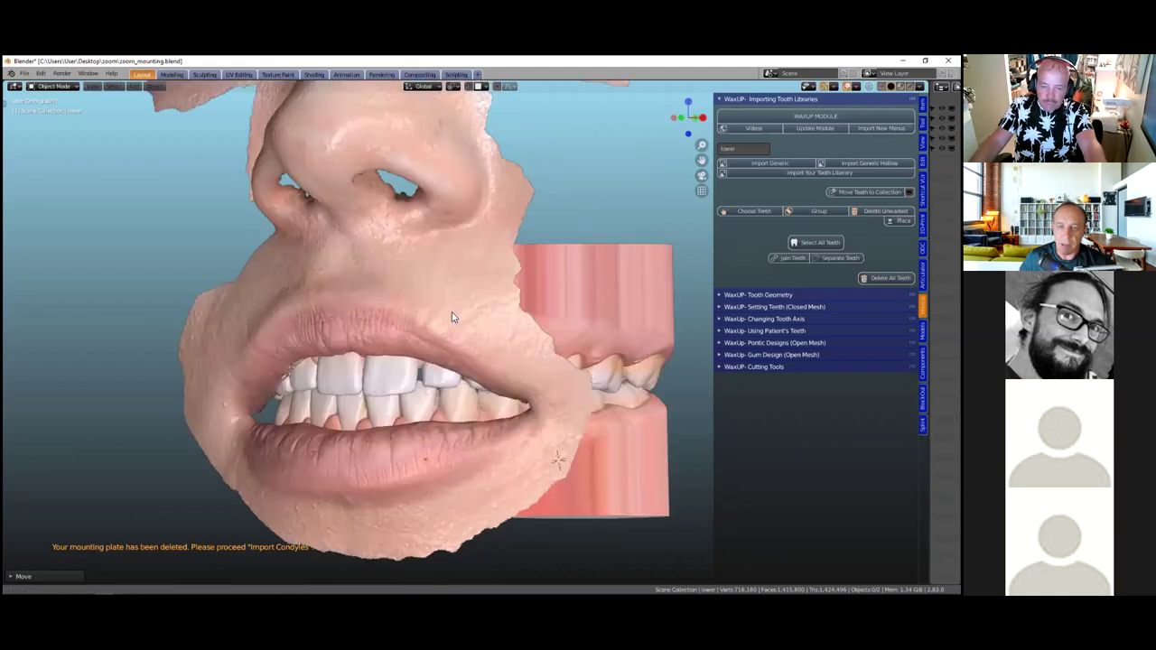
{"action": "scroll", "coordinate": [454, 317], "scroll_direction": "up", "scroll_amount": 1}
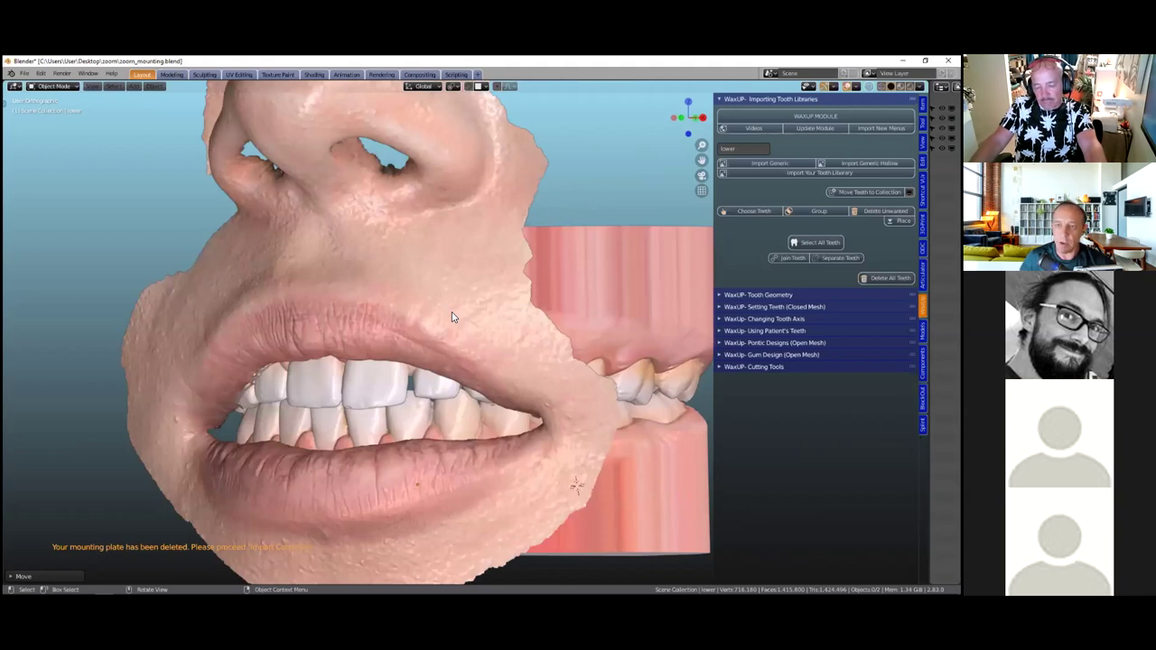
{"action": "scroll", "coordinate": [453, 317], "scroll_direction": "down", "scroll_amount": 1}
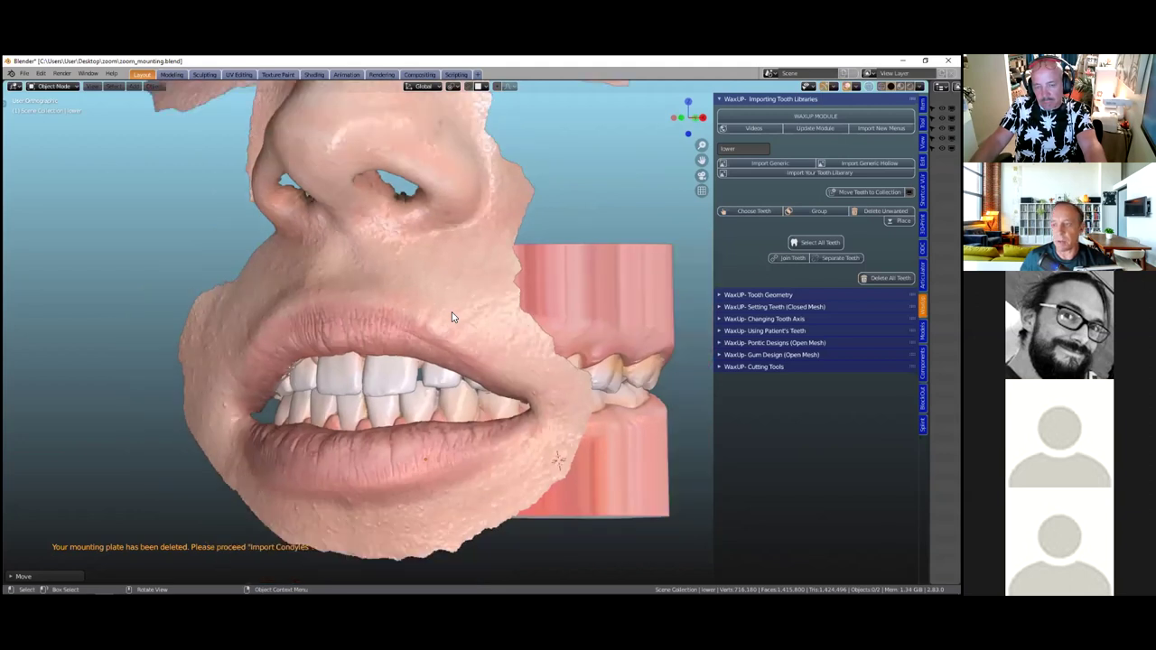
{"action": "scroll", "coordinate": [453, 317], "scroll_direction": "down", "scroll_amount": 1}
{"action": "scroll", "coordinate": [453, 317], "scroll_direction": "down", "scroll_amount": 1}
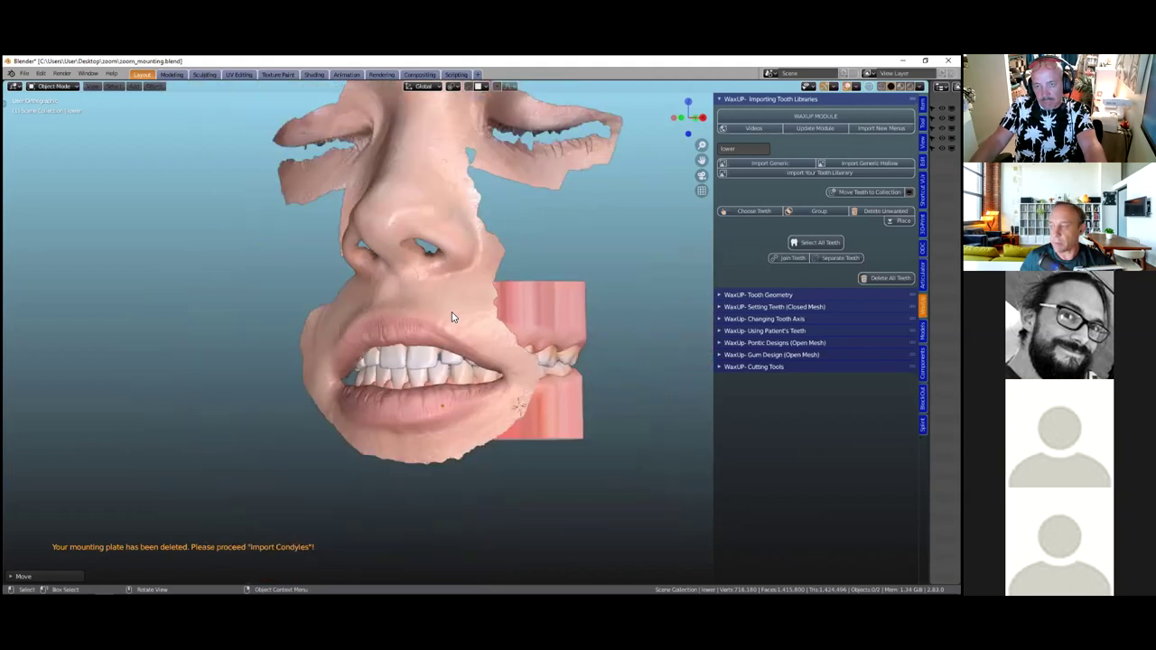
{"action": "scroll", "coordinate": [452, 317], "scroll_direction": "up", "scroll_amount": 2}
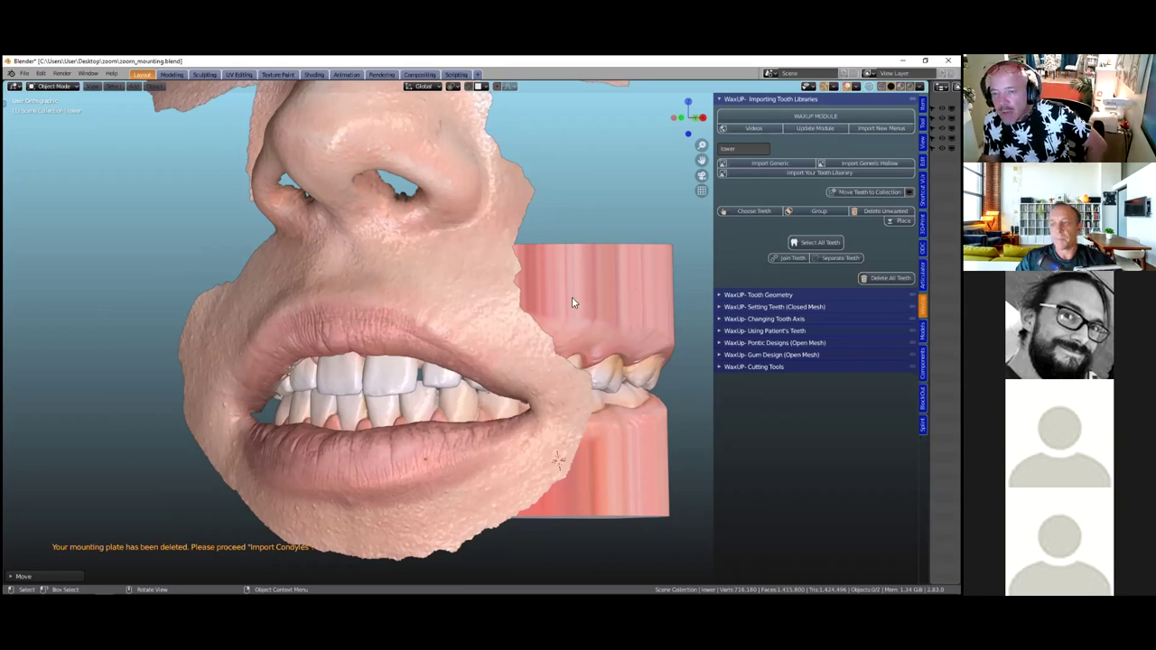
{"action": "scroll", "coordinate": [586, 307], "scroll_direction": "down", "scroll_amount": 1}
{"action": "scroll", "coordinate": [603, 258], "scroll_direction": "down", "scroll_amount": 1}
{"action": "middle_click_drag", "start_coordinate": [597, 256], "coordinate": [605, 262]}
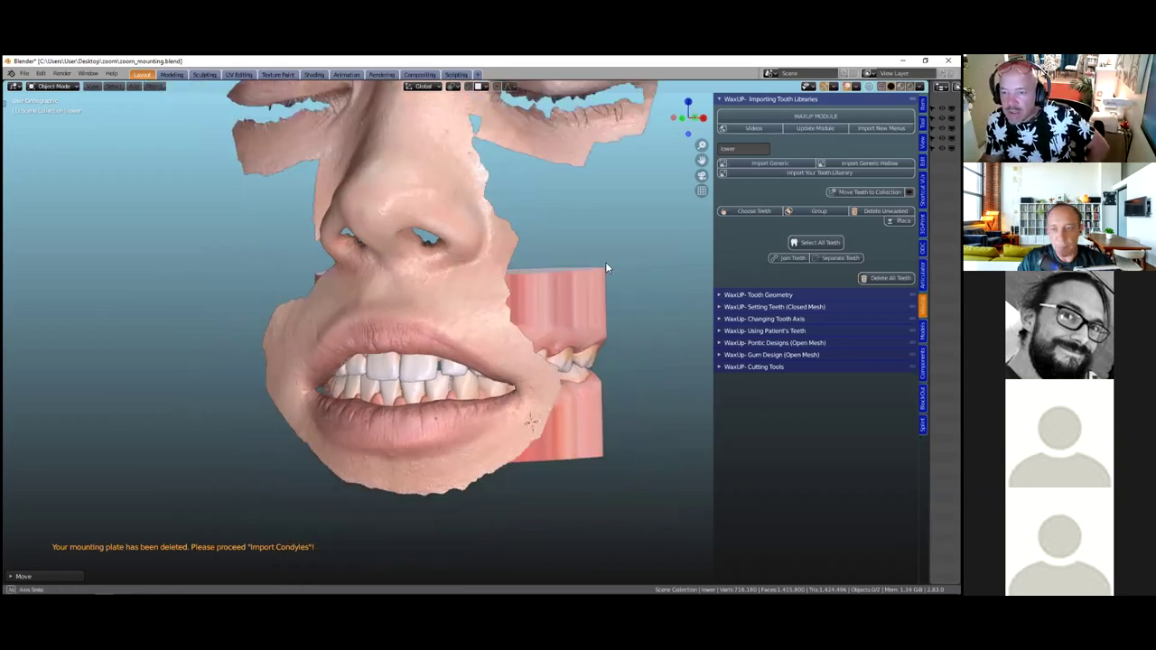
{"action": "scroll", "coordinate": [605, 267], "scroll_direction": "down", "scroll_amount": 1}
{"action": "scroll", "coordinate": [542, 239], "scroll_direction": "down", "scroll_amount": 1}
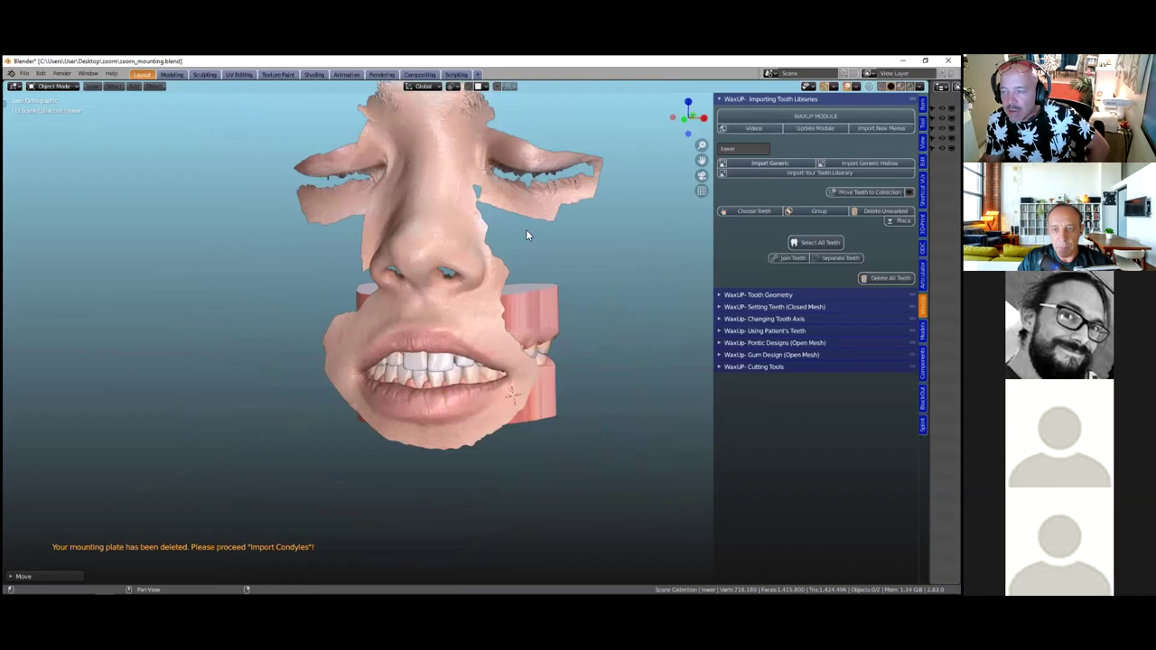
Select the lower model joined with the face scan and split it into separate objects using Separate Teeth under Tooth Geometry
{"action": "left_click", "coordinate": [545, 274]}
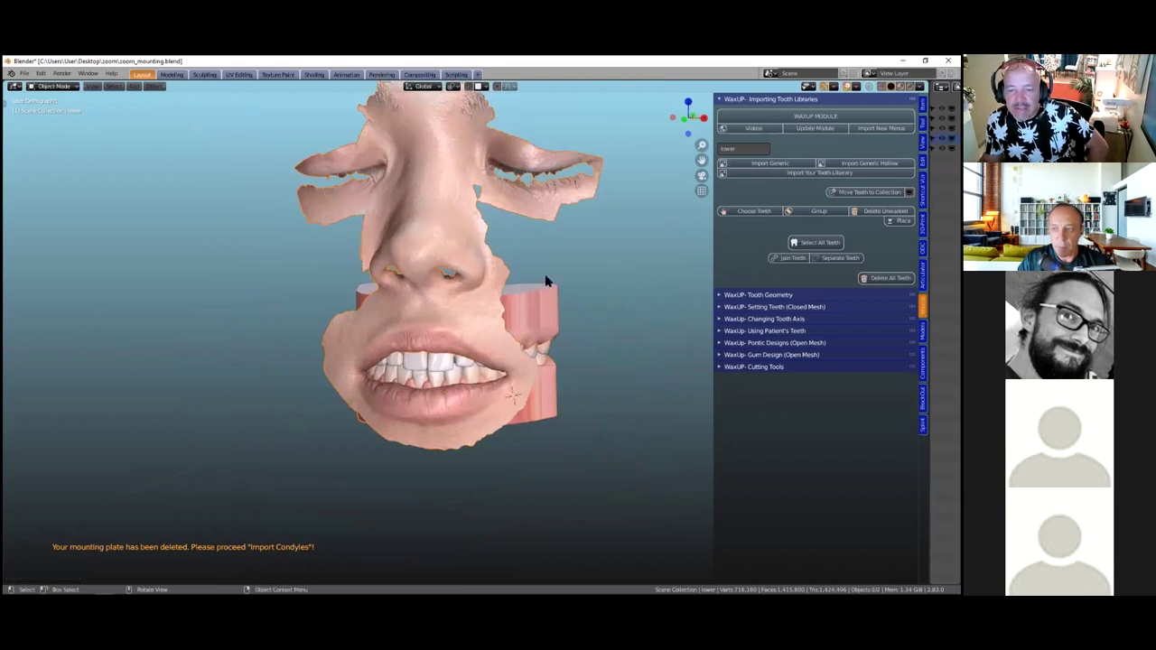
{"action": "scroll", "coordinate": [522, 281], "scroll_direction": "up", "scroll_amount": 1}
{"action": "scroll", "coordinate": [522, 281], "scroll_direction": "up", "scroll_amount": 1}
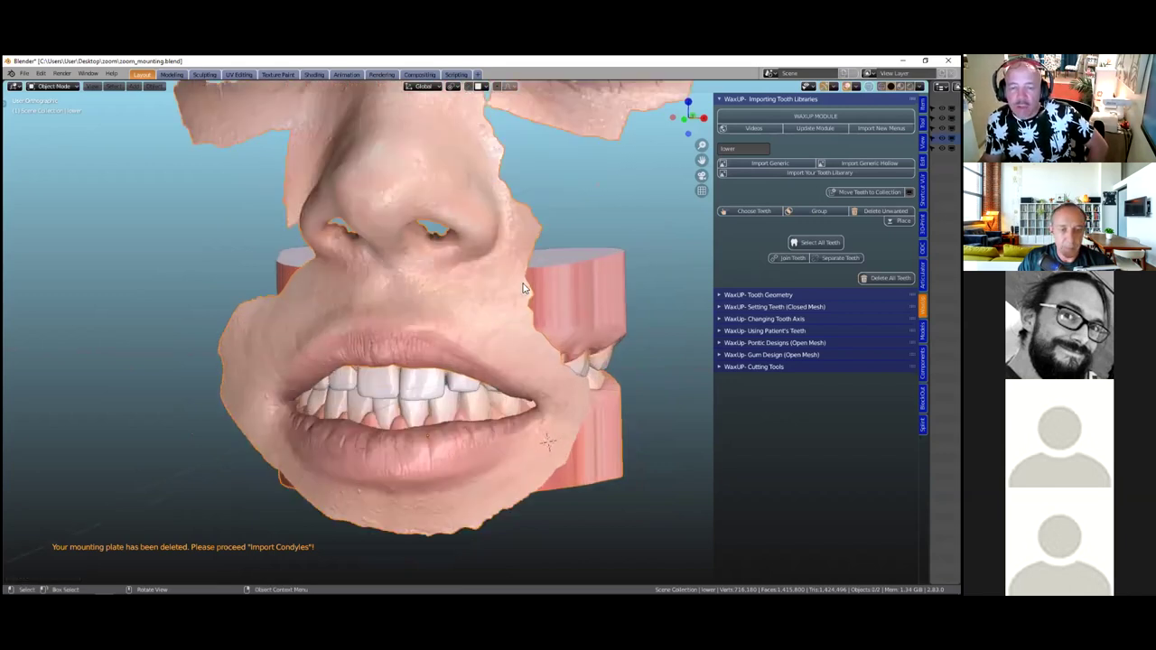
{"action": "key", "text": "KP_6"}
{"action": "key", "text": "KP_6"}
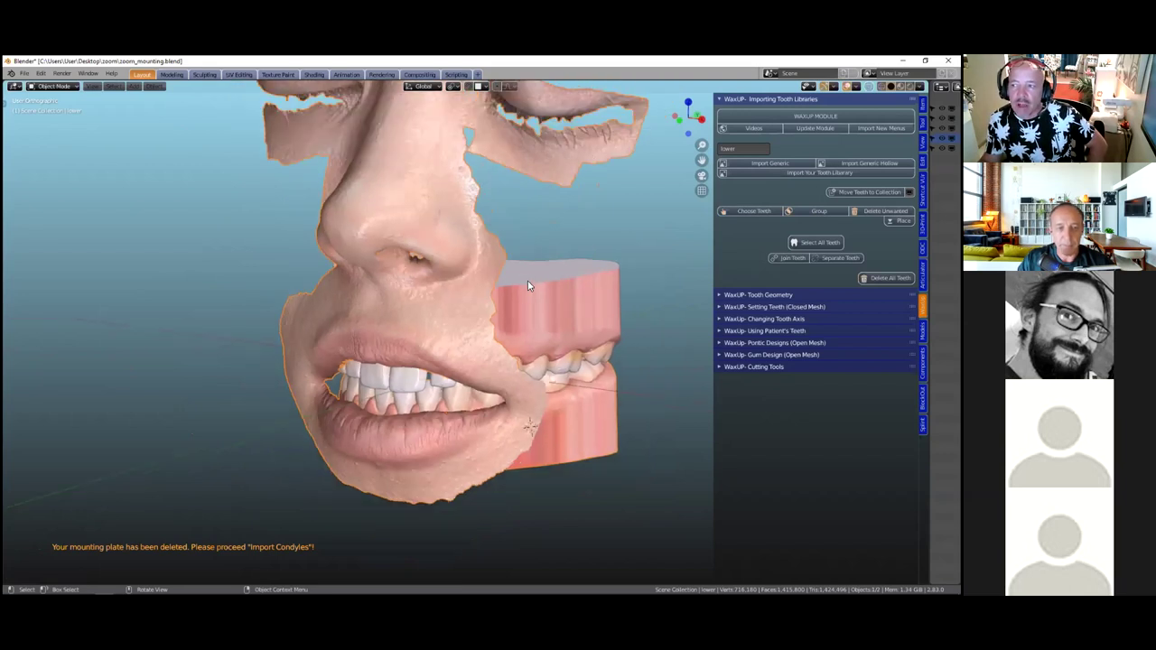
{"action": "left_click", "coordinate": [720, 295]}
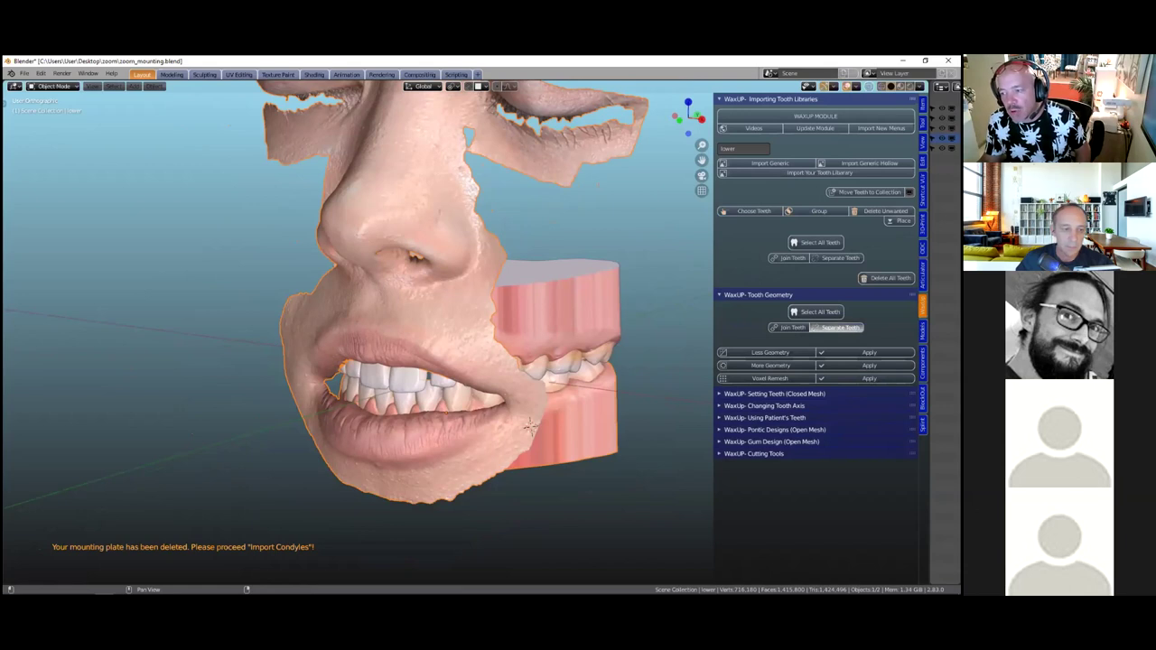
{"action": "left_click", "coordinate": [840, 327]}
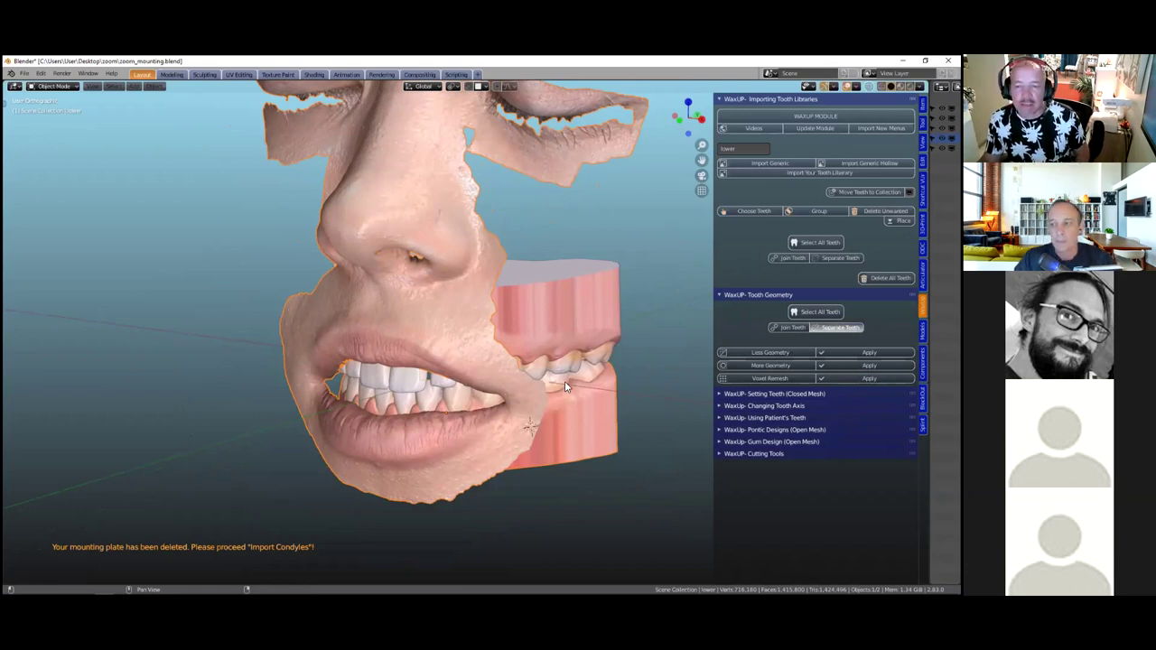
{"action": "scroll", "coordinate": [440, 284], "scroll_direction": "down", "scroll_amount": 2}
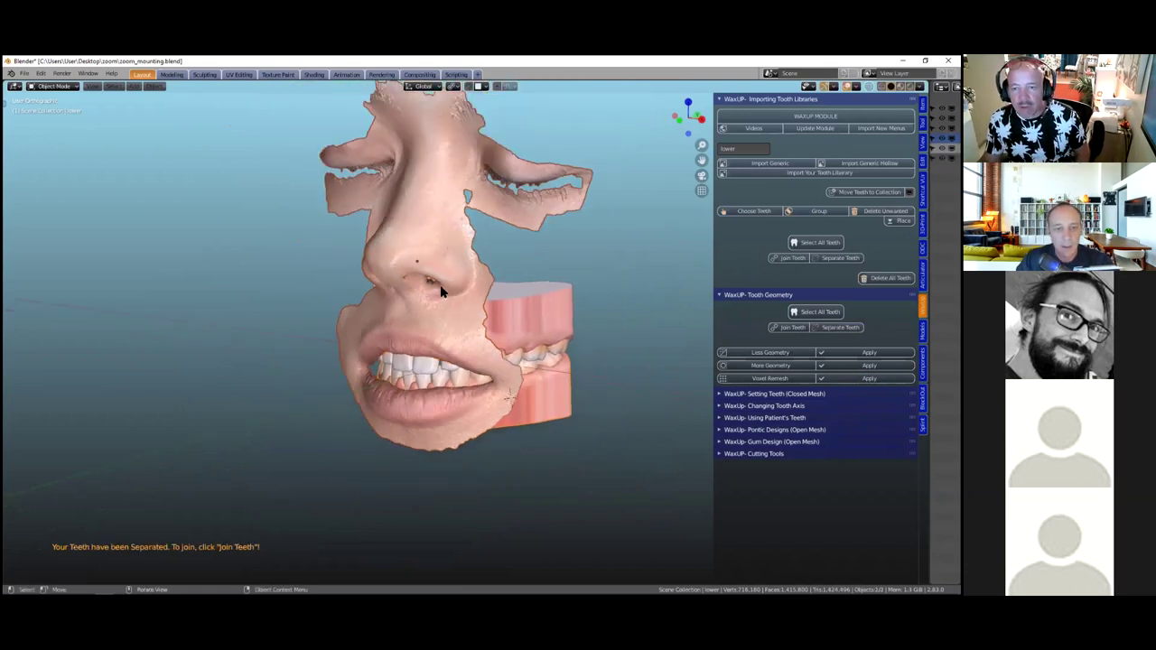
Select the separated face scan and move it into a new collection named face
{"action": "left_click", "coordinate": [448, 302]}
{"action": "middle_click_drag", "start_coordinate": [391, 316], "coordinate": [426, 305]}
{"action": "key", "text": "m"}
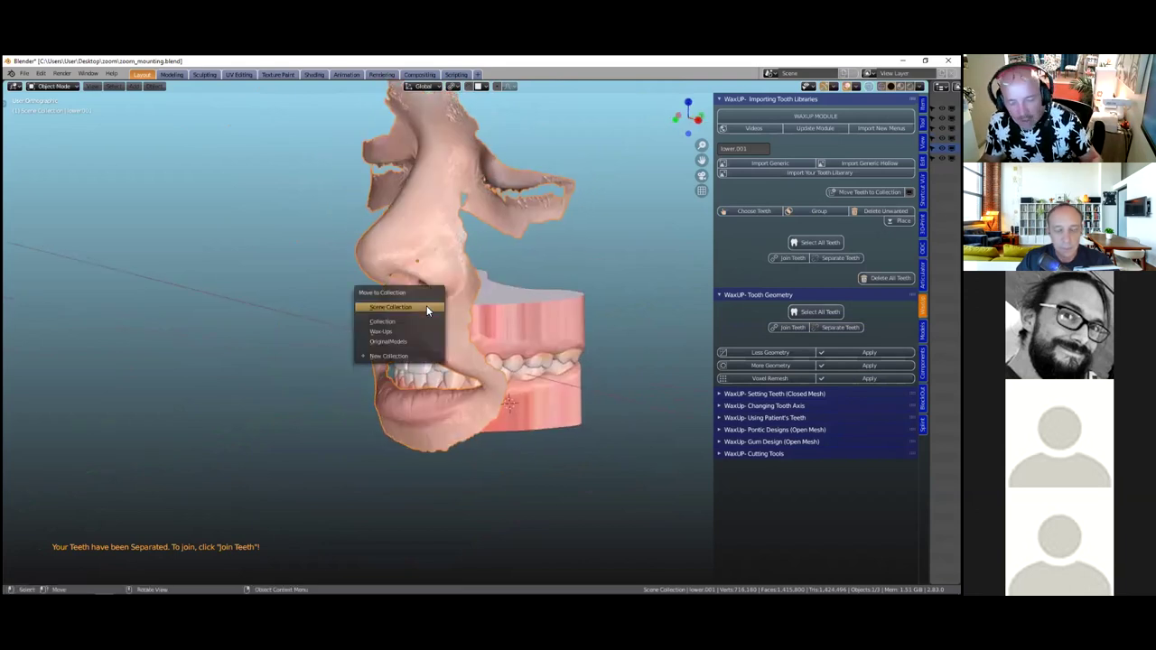
{"action": "left_click", "coordinate": [380, 357]}
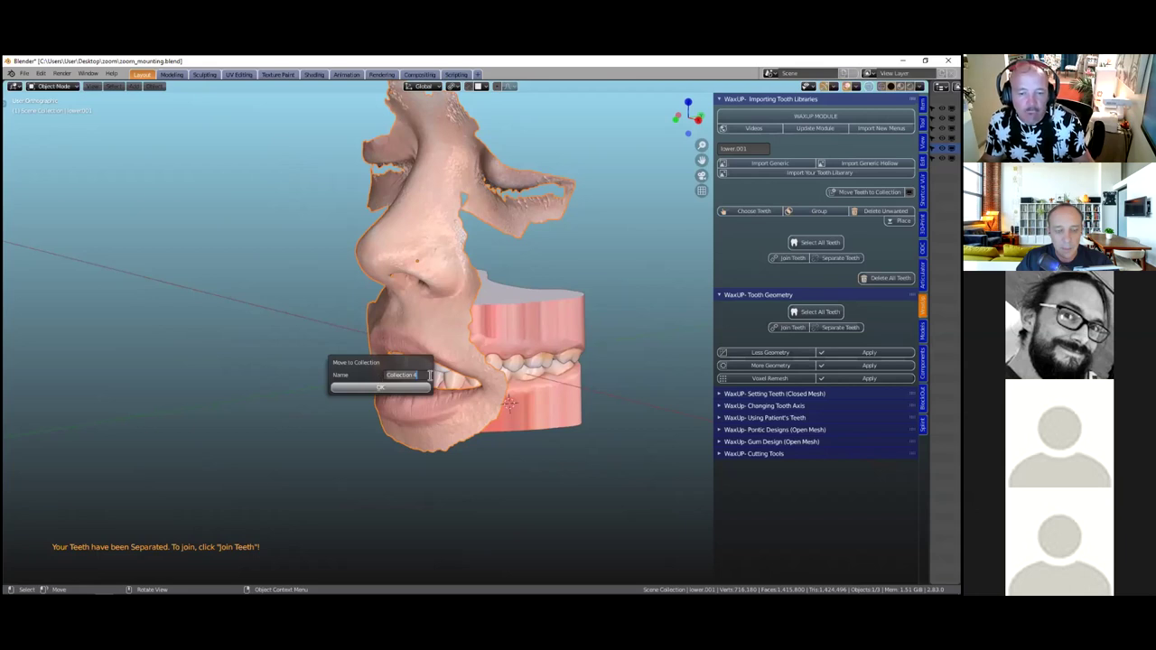
{"action": "type", "text": "face"}
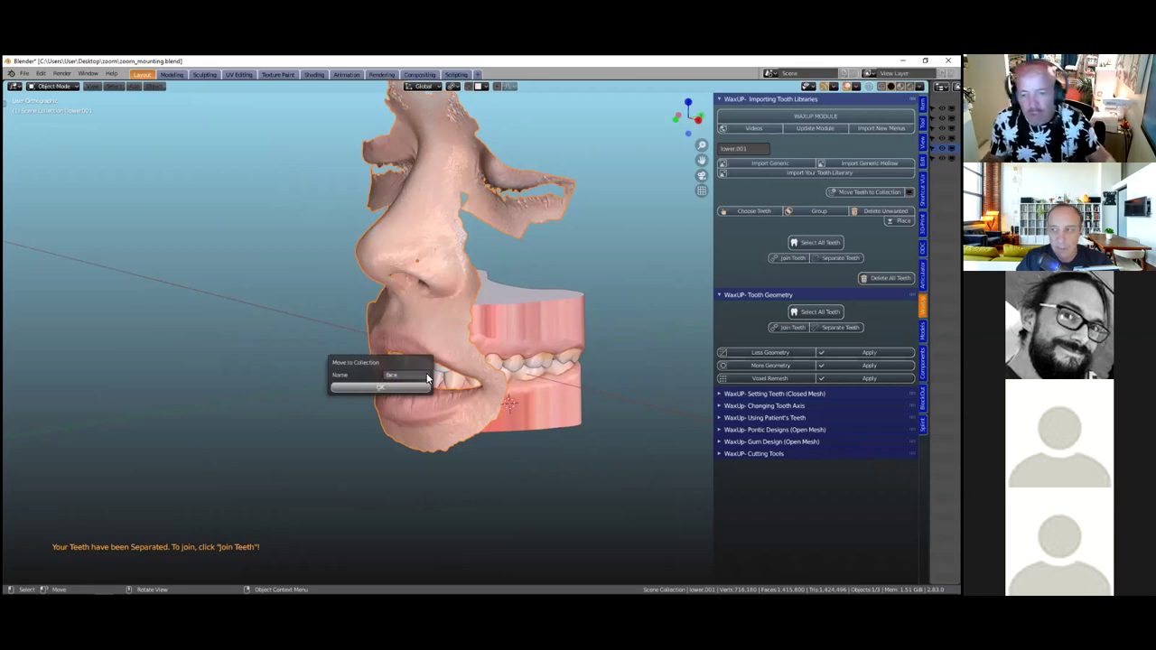
{"action": "left_click", "coordinate": [373, 388]}
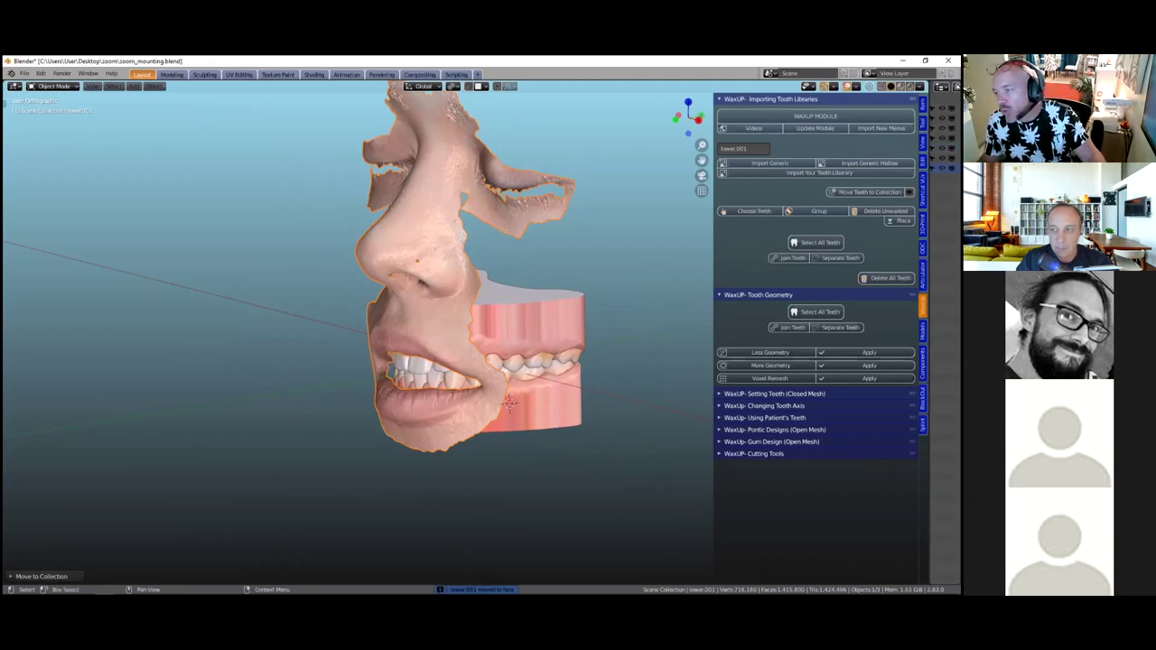
Widen the outliner to show the collections and hide the face scan, keeping both dental models displayed
{"action": "left_click_drag", "start_coordinate": [928, 343], "coordinate": [789, 343]}
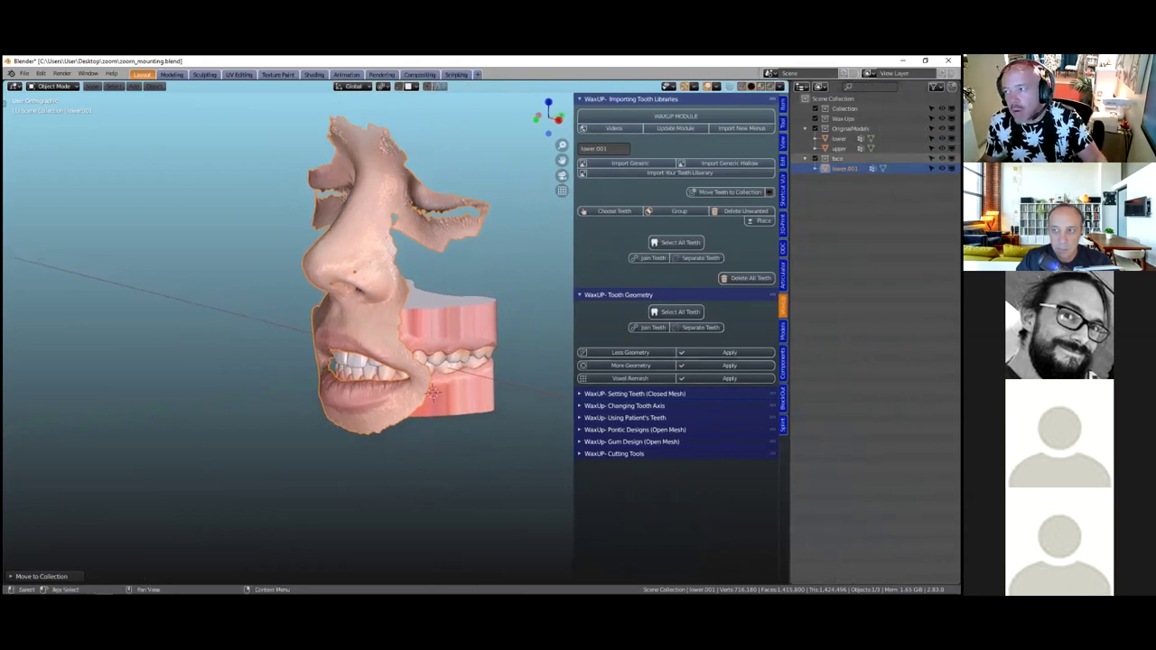
{"action": "key", "text": "h"}
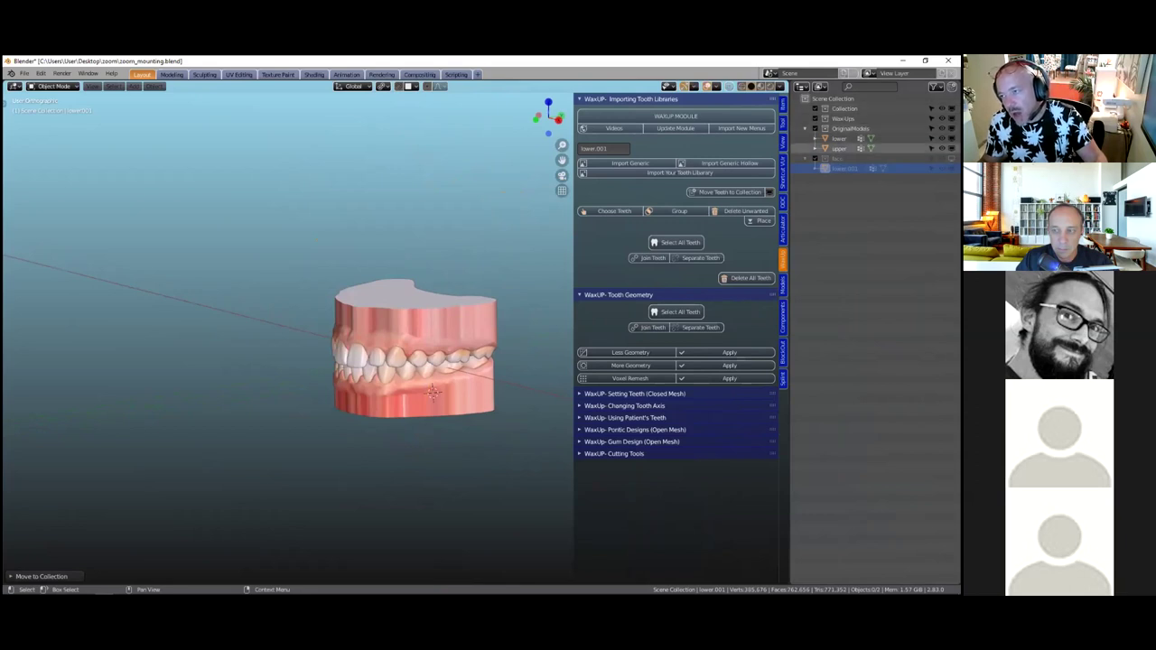
{"action": "left_click_drag", "start_coordinate": [789, 148], "coordinate": [838, 148]}
Deselect the lower model and import the generic tooth library in front view
{"action": "left_click", "coordinate": [409, 416]}
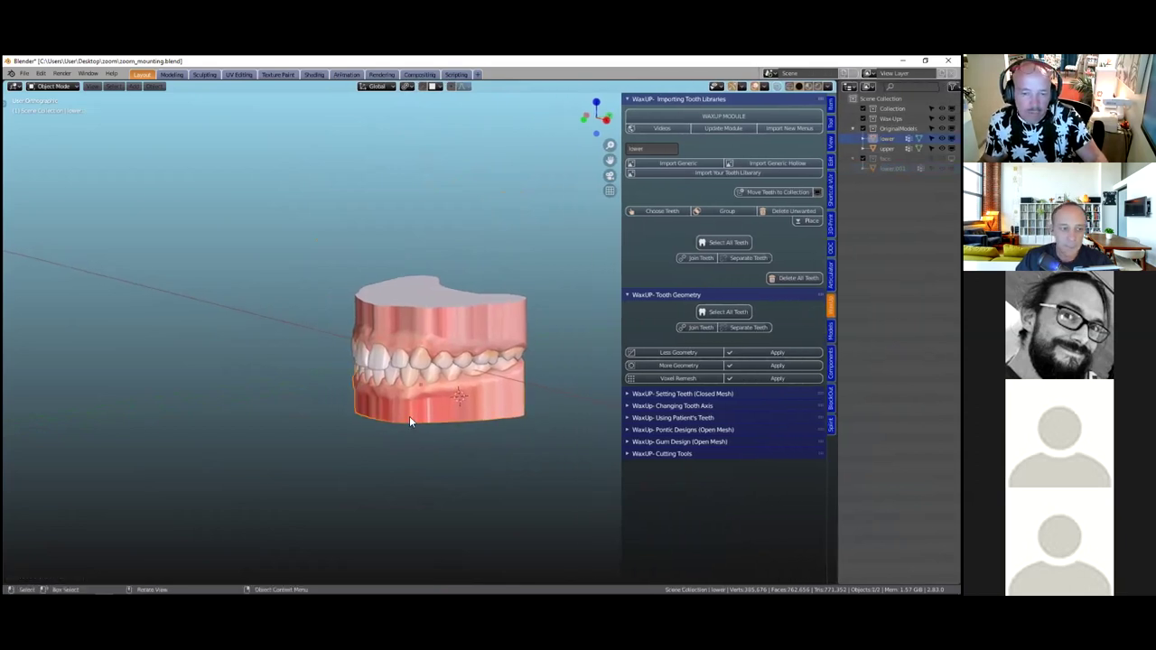
{"action": "scroll", "coordinate": [409, 416], "scroll_direction": "up", "scroll_amount": 1}
{"action": "scroll", "coordinate": [410, 419], "scroll_direction": "up", "scroll_amount": 1}
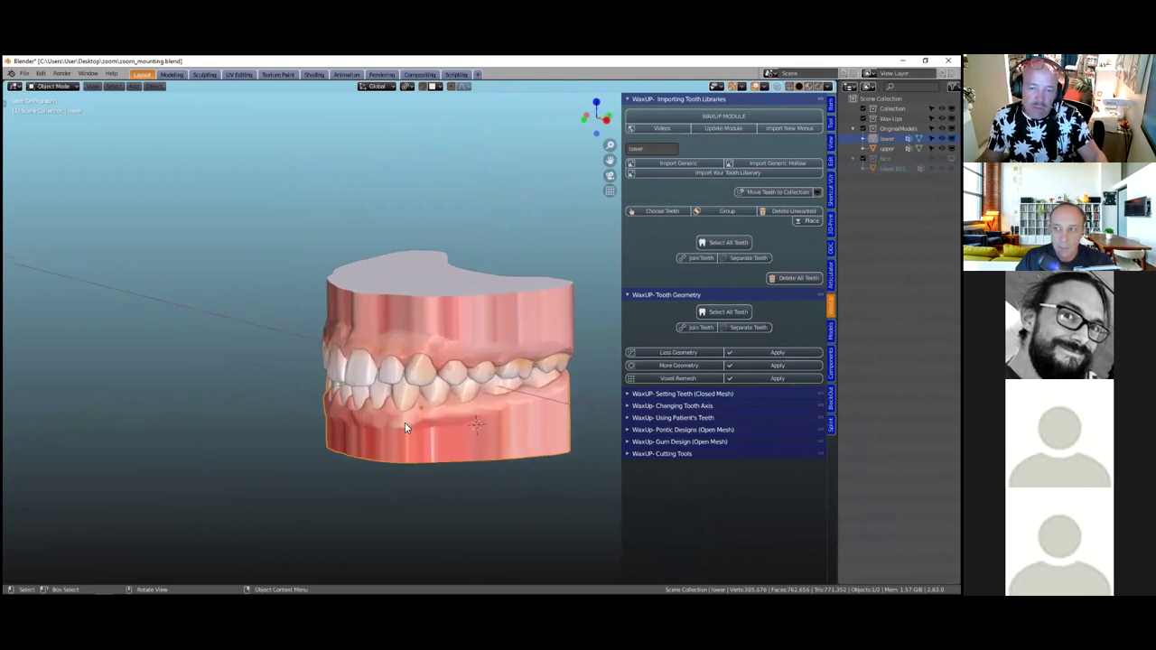
{"action": "middle_click_drag", "start_coordinate": [405, 429], "coordinate": [434, 412]}
{"action": "left_click", "coordinate": [595, 247]}
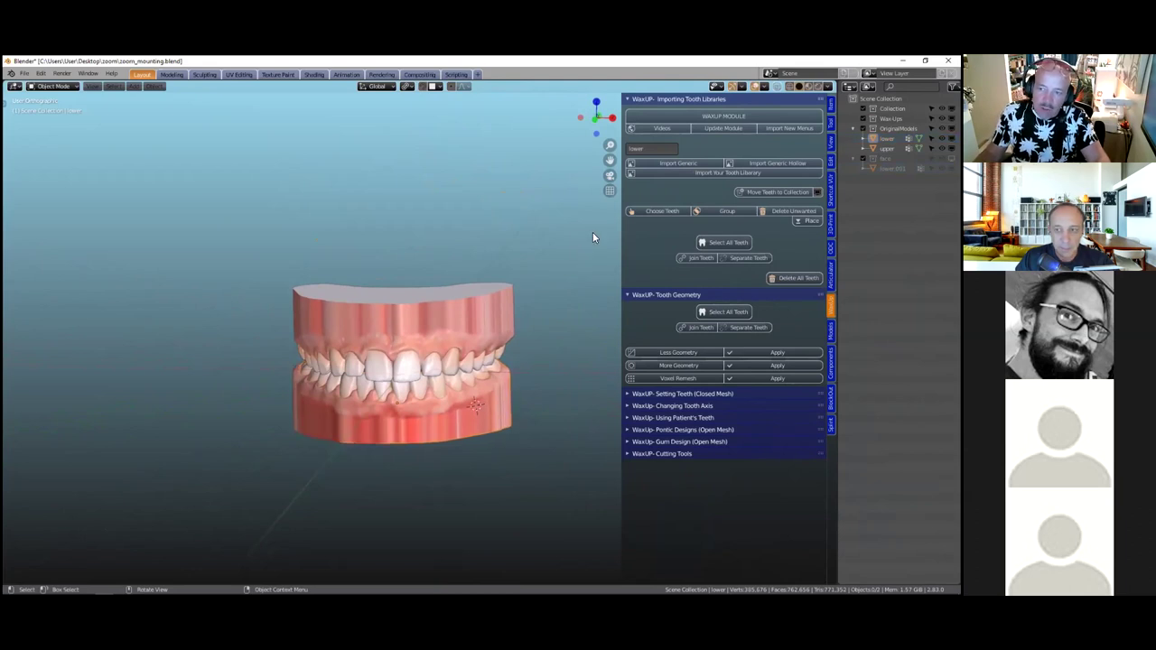
{"action": "left_click", "coordinate": [677, 164]}
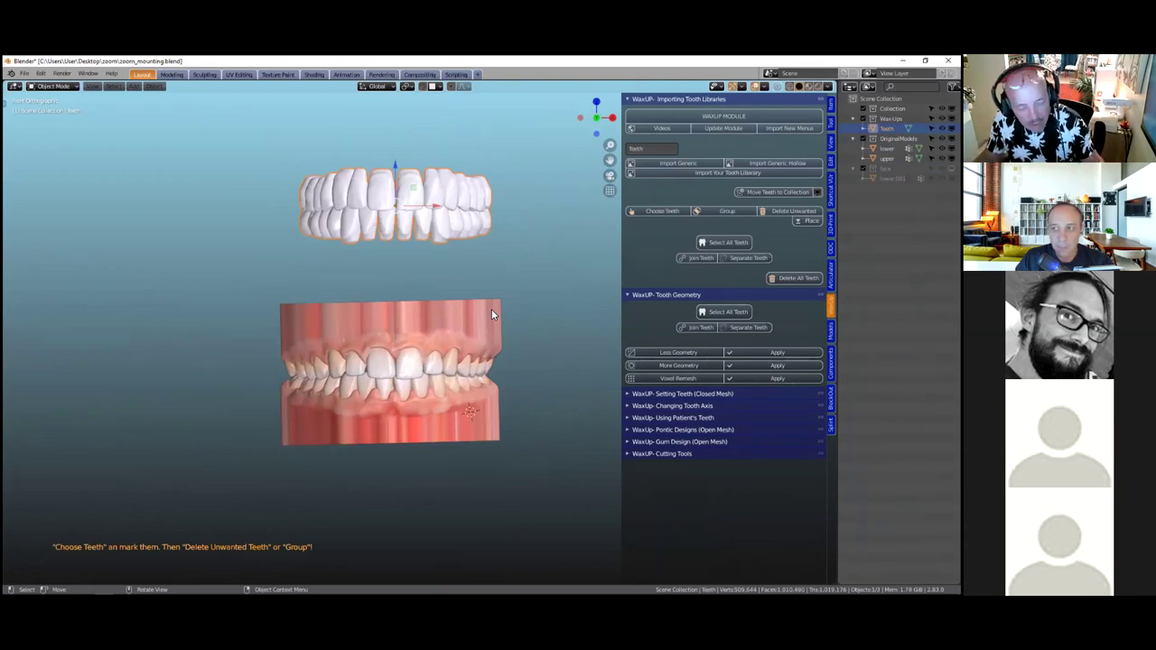
Set the viewport shading colour of the models and imported teeth to Texture
{"action": "middle_click_drag", "start_coordinate": [505, 274], "coordinate": [513, 331], "text": "shift"}
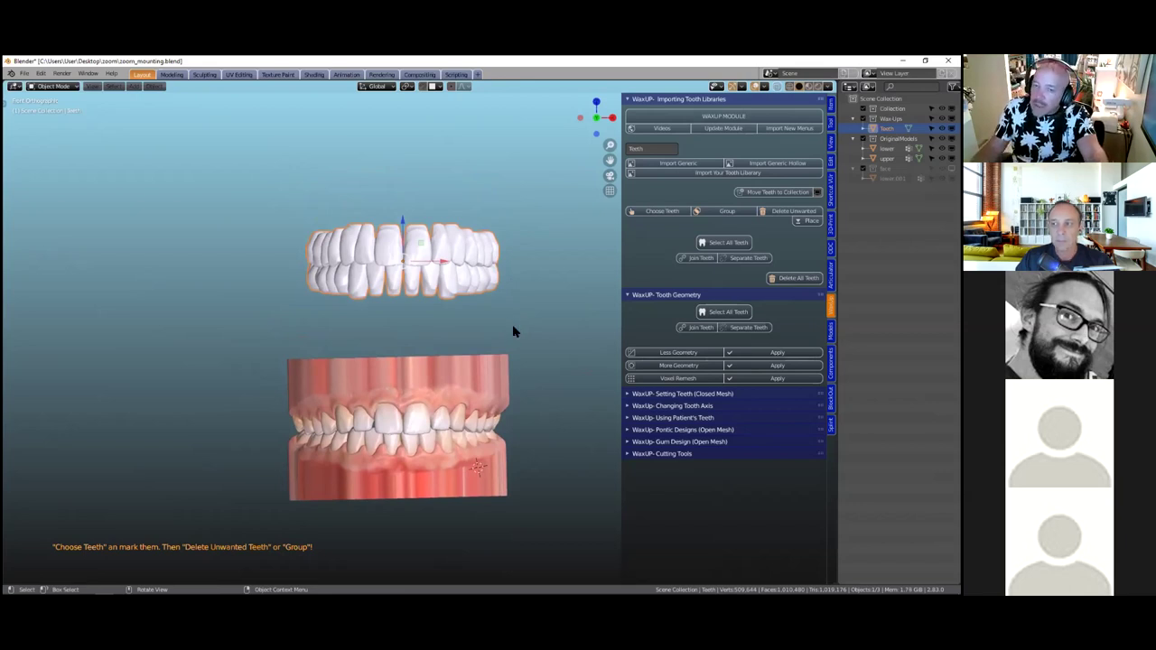
{"action": "scroll", "coordinate": [509, 339], "scroll_direction": "up", "scroll_amount": 2}
{"action": "scroll", "coordinate": [509, 338], "scroll_direction": "down", "scroll_amount": 1}
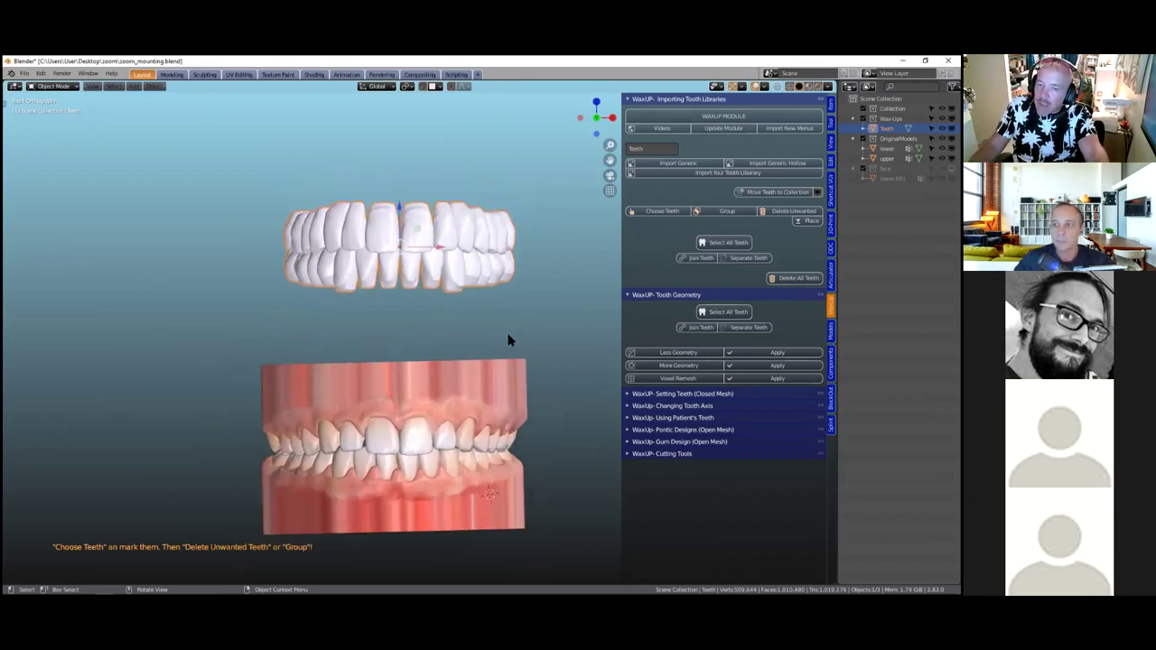
{"action": "left_click", "coordinate": [827, 86]}
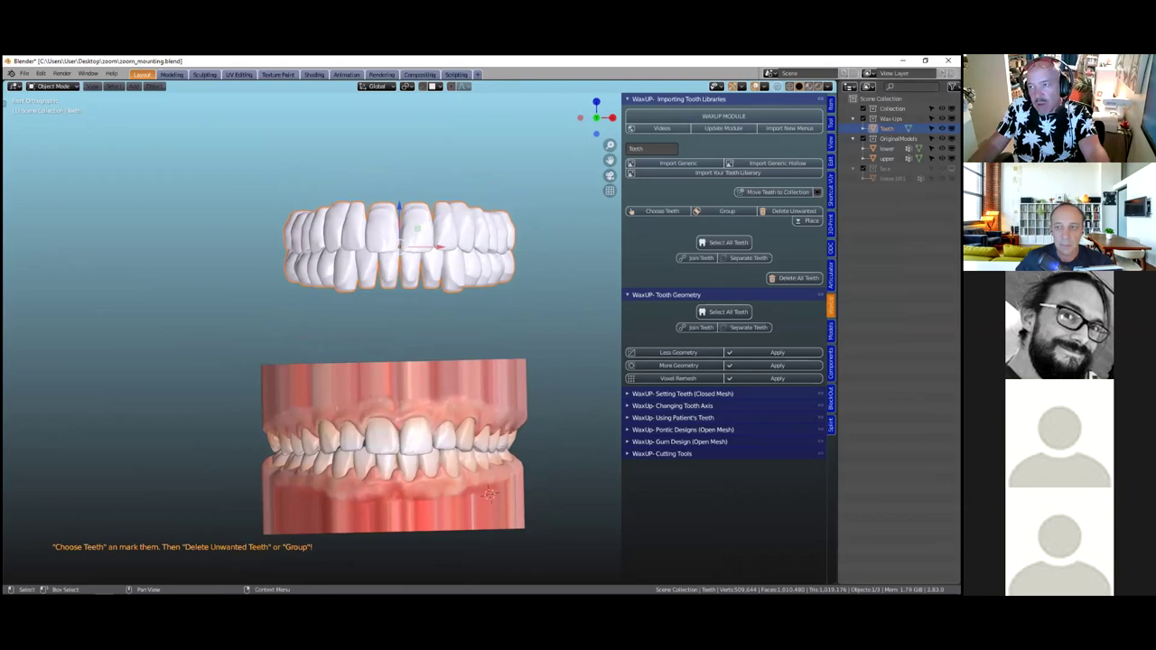
{"action": "left_click", "coordinate": [828, 86]}
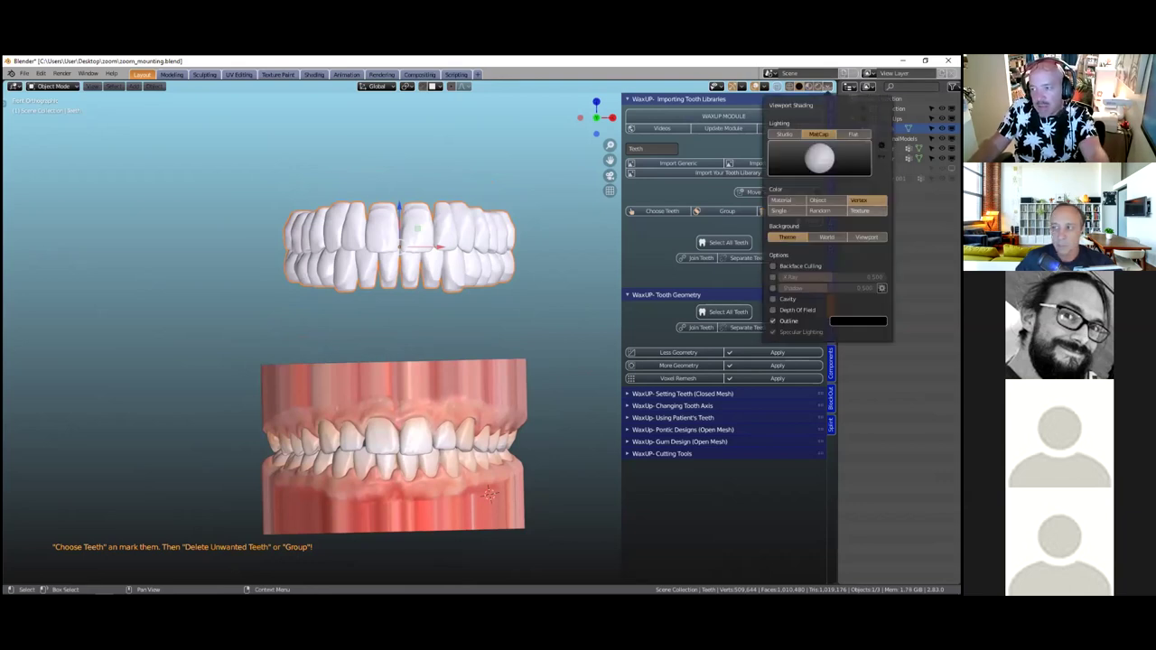
{"action": "left_click", "coordinate": [859, 210]}
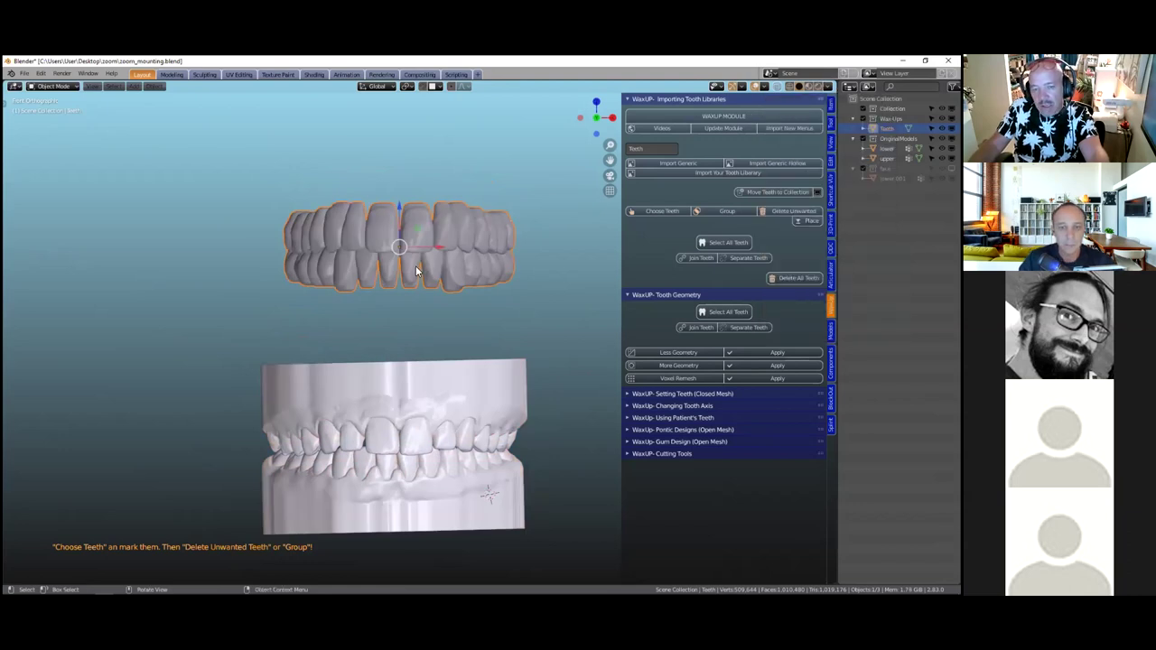
Examine the imported generic teeth against the dental models and their entry in the Wax-Ups collection
{"action": "scroll", "coordinate": [464, 221], "scroll_direction": "up", "scroll_amount": 1}
{"action": "scroll", "coordinate": [464, 220], "scroll_direction": "up", "scroll_amount": 1}
{"action": "scroll", "coordinate": [463, 220], "scroll_direction": "down", "scroll_amount": 3}
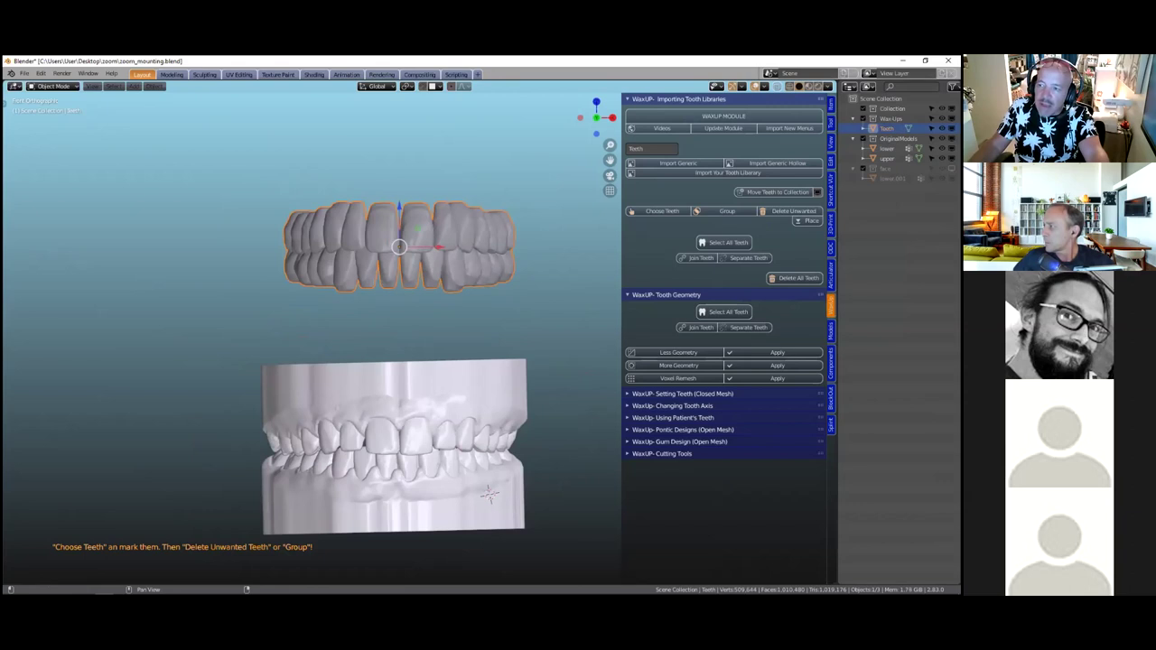
{"action": "left_click_drag", "start_coordinate": [836, 136], "coordinate": [717, 121]}
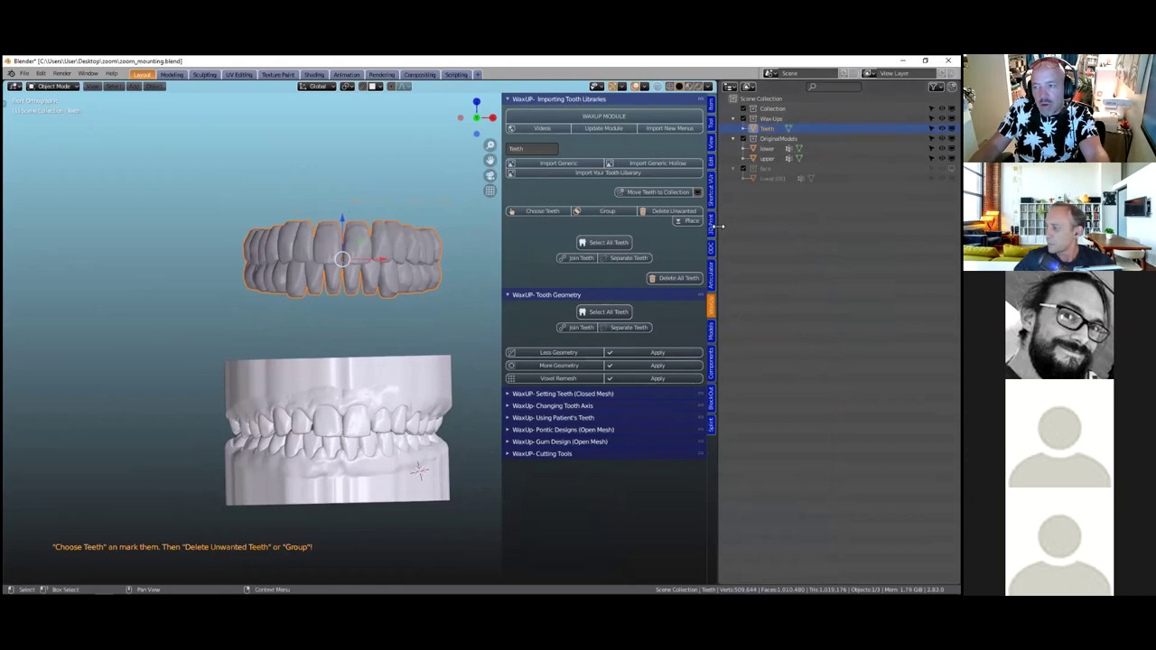
{"action": "left_click_drag", "start_coordinate": [719, 228], "coordinate": [769, 225]}
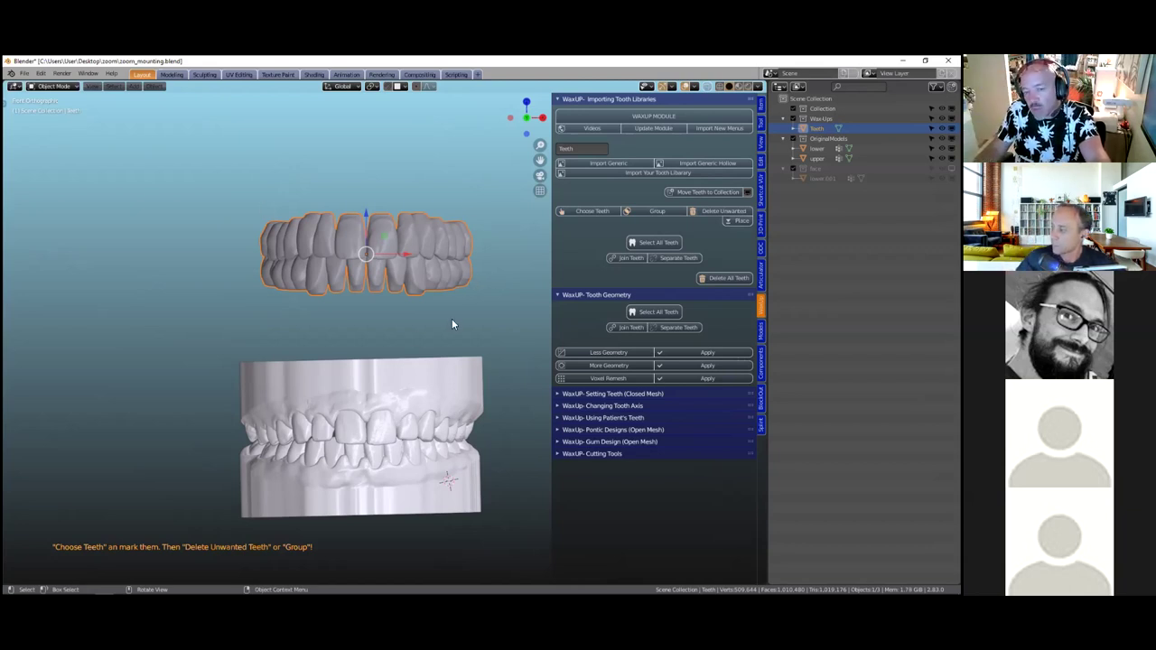
{"action": "scroll", "coordinate": [451, 319], "scroll_direction": "up", "scroll_amount": 1}
{"action": "scroll", "coordinate": [453, 324], "scroll_direction": "up", "scroll_amount": 1}
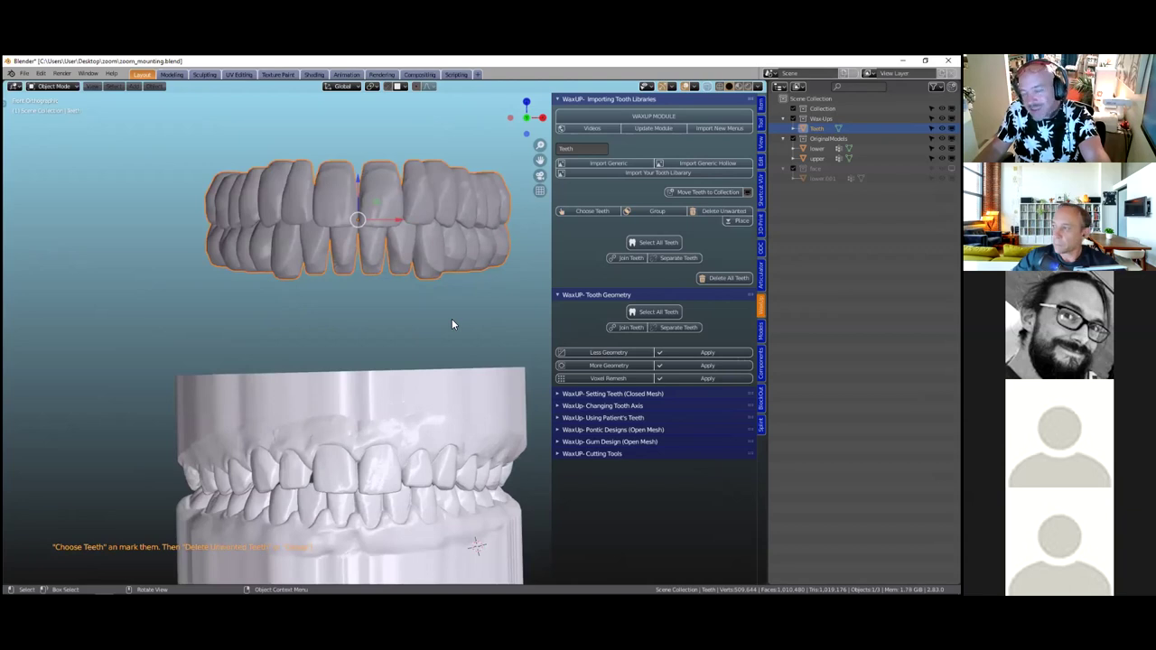
{"action": "scroll", "coordinate": [453, 324], "scroll_direction": "down", "scroll_amount": 1}
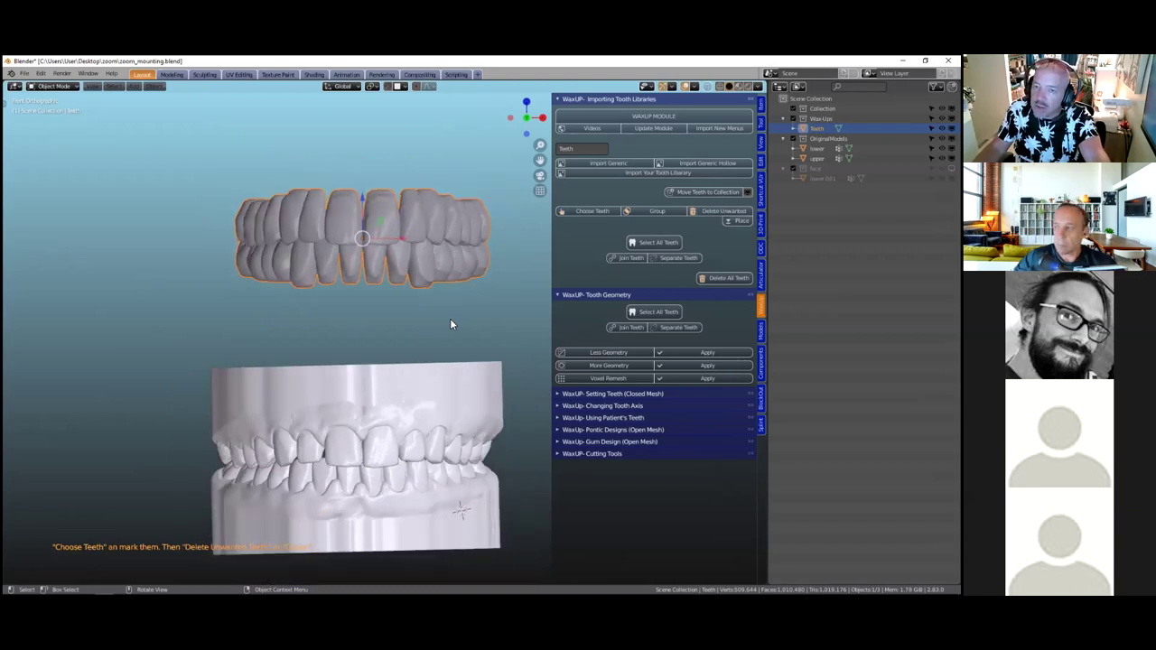
{"action": "scroll", "coordinate": [452, 324], "scroll_direction": "down", "scroll_amount": 1}
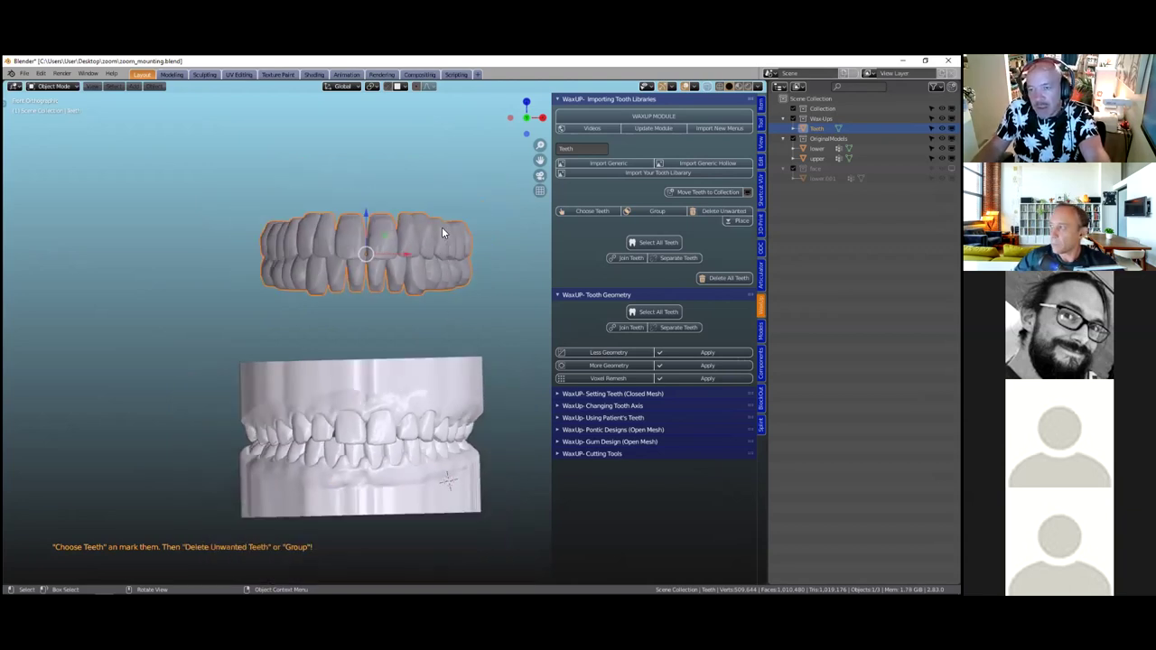
Mark the six upper front teeth of the generic library with Choose Teeth and delete the unwanted ones
{"action": "left_click", "coordinate": [592, 213]}
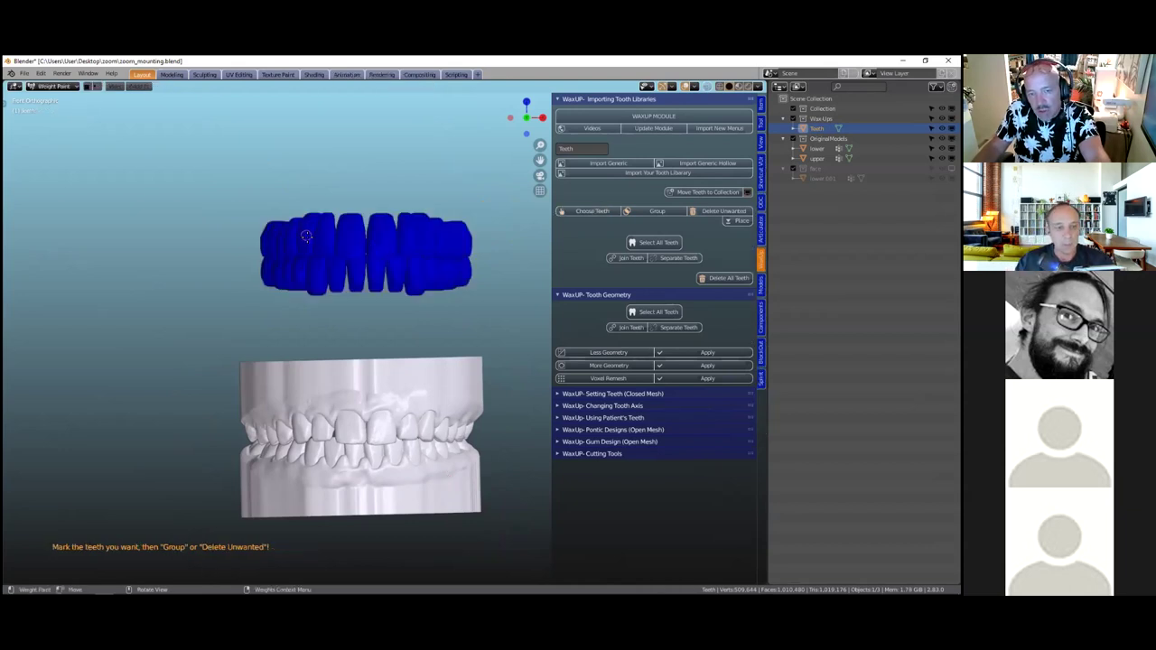
{"action": "left_click_drag", "start_coordinate": [306, 236], "coordinate": [424, 230]}
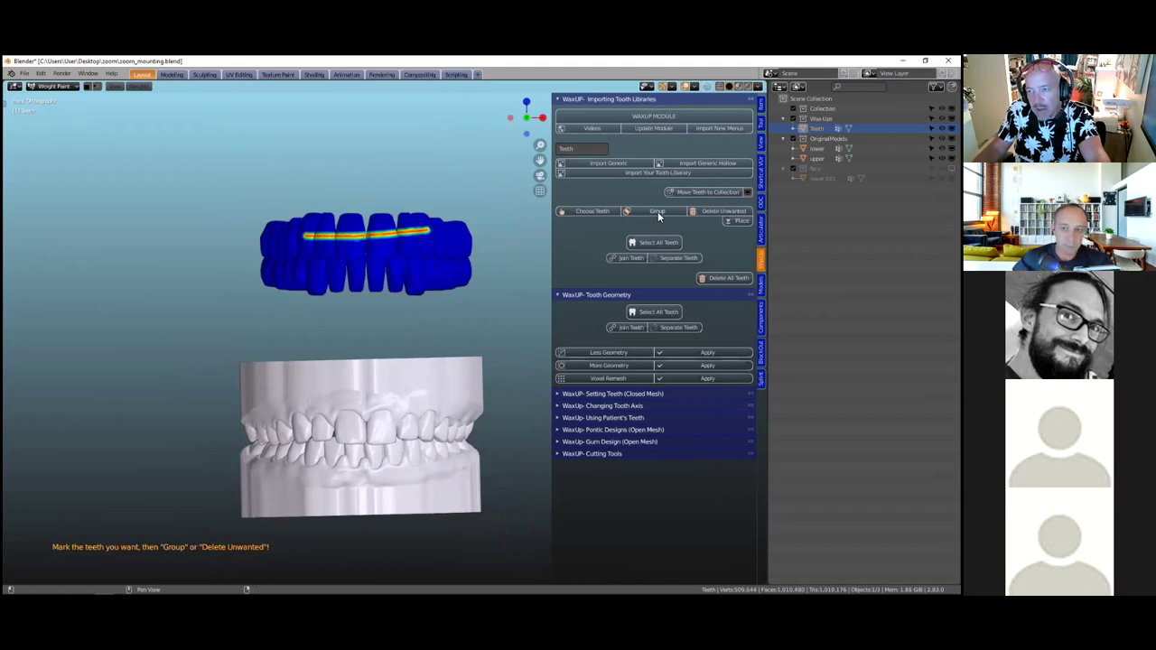
{"action": "left_click", "coordinate": [724, 212]}
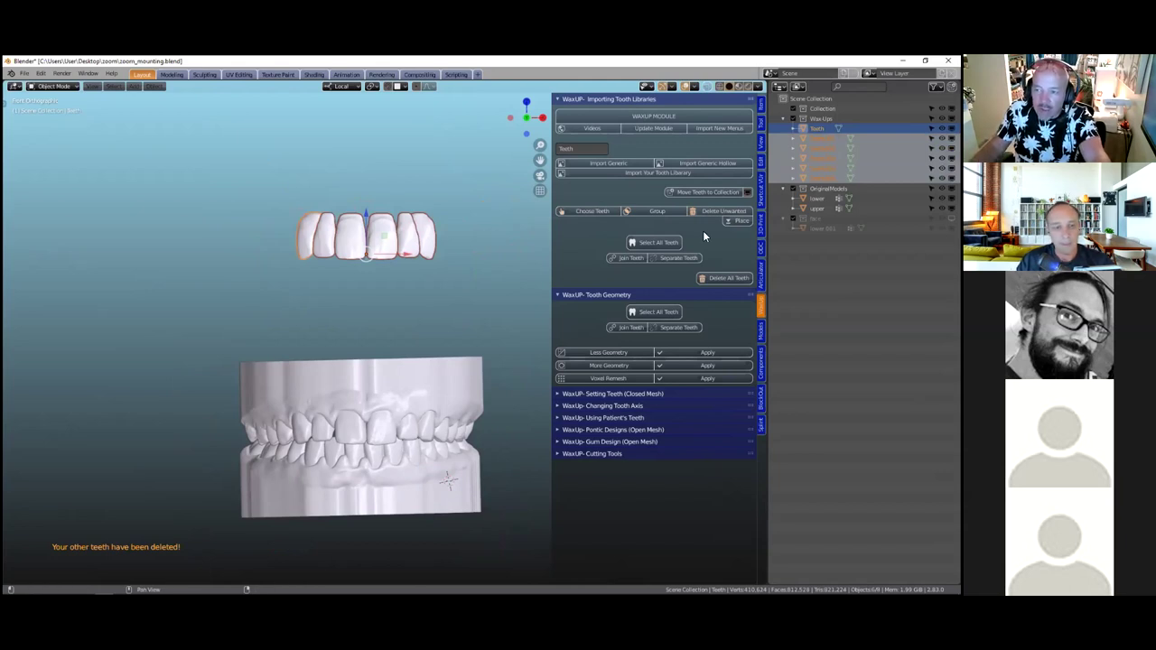
Place the six front teeth at the centre of the dental models and move them forward along the Y axis
{"action": "left_click", "coordinate": [742, 220]}
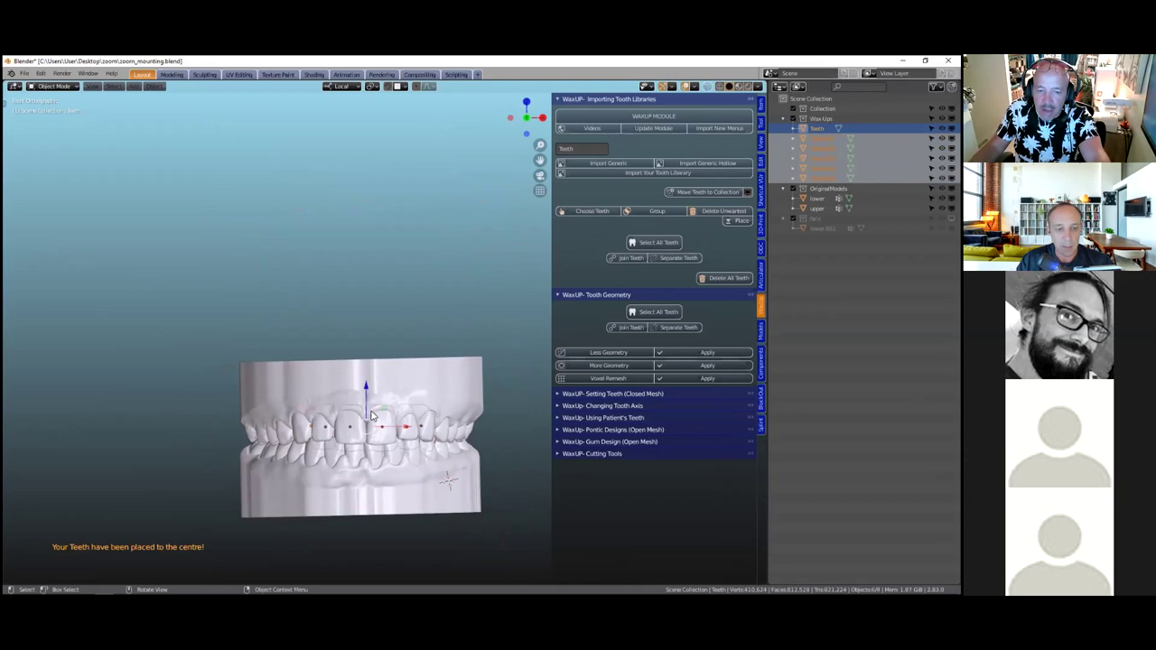
{"action": "middle_click_drag", "start_coordinate": [355, 408], "coordinate": [369, 450]}
{"action": "key", "text": "g"}
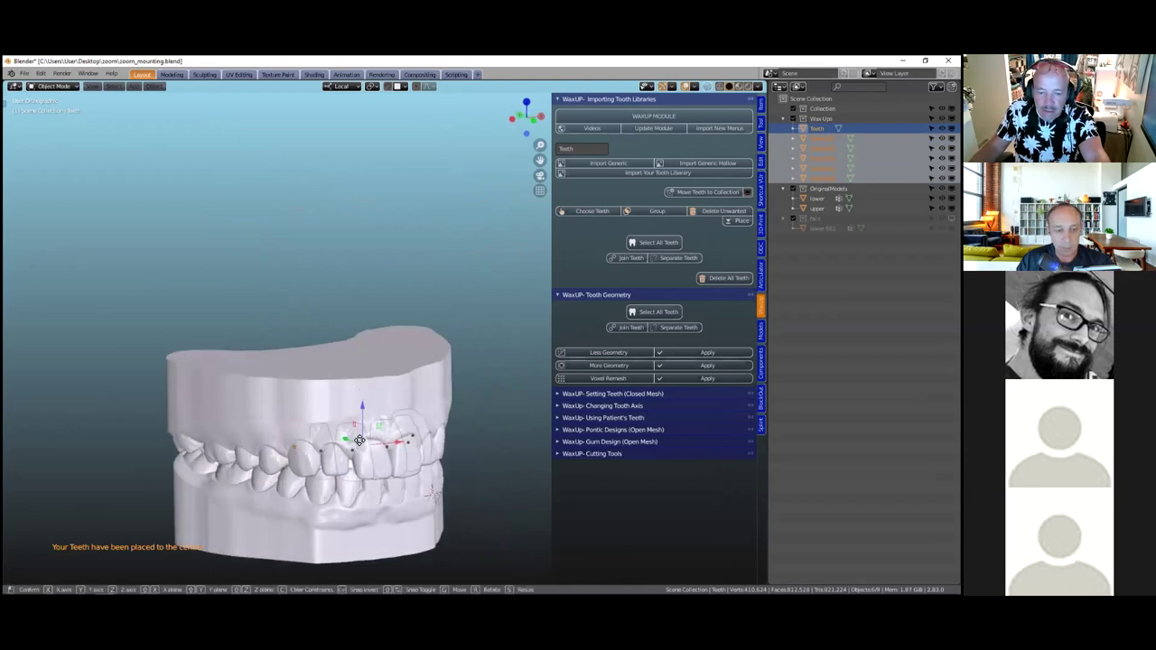
{"action": "key", "text": "y"}
{"action": "left_click", "coordinate": [360, 438]}
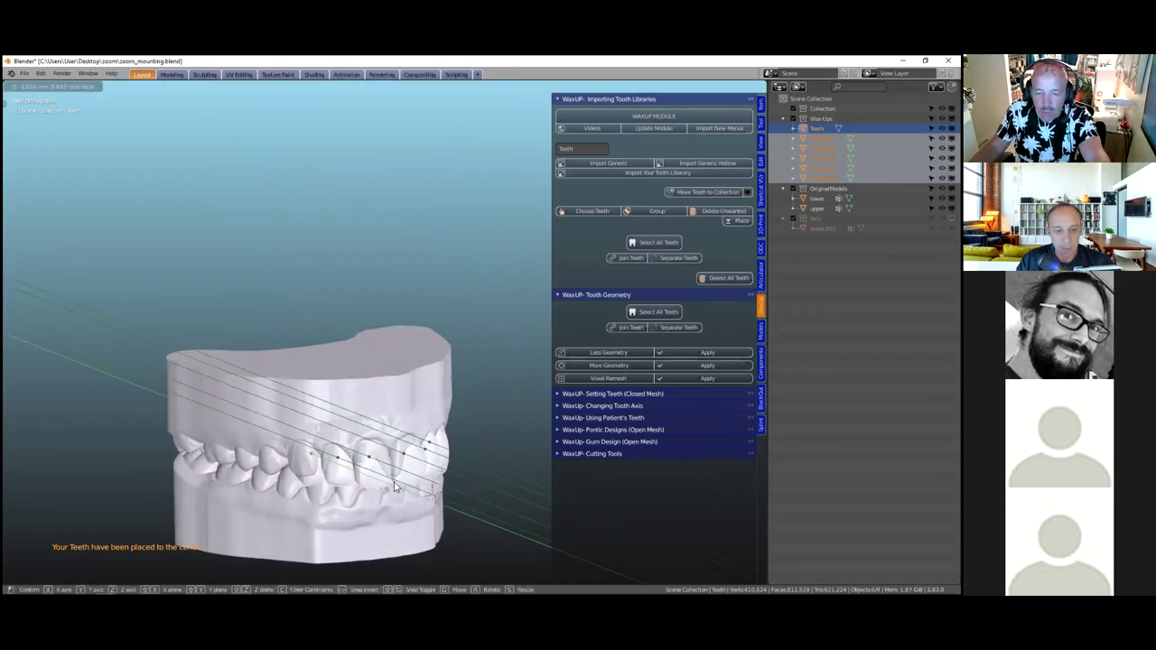
Move the six library teeth up along the Z axis above the upper model, and delete all library teeth
{"action": "middle_click_drag", "start_coordinate": [394, 482], "coordinate": [362, 380]}
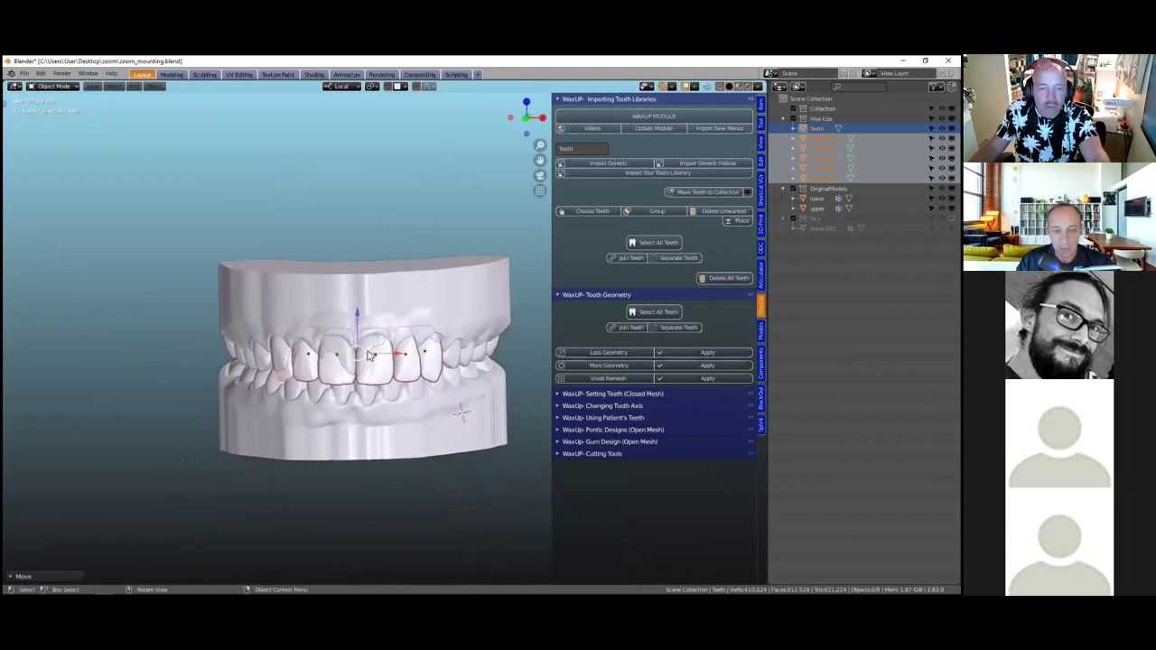
{"action": "scroll", "coordinate": [328, 345], "scroll_direction": "up", "scroll_amount": 2}
{"action": "scroll", "coordinate": [328, 345], "scroll_direction": "up", "scroll_amount": 1}
{"action": "scroll", "coordinate": [328, 345], "scroll_direction": "down", "scroll_amount": 2}
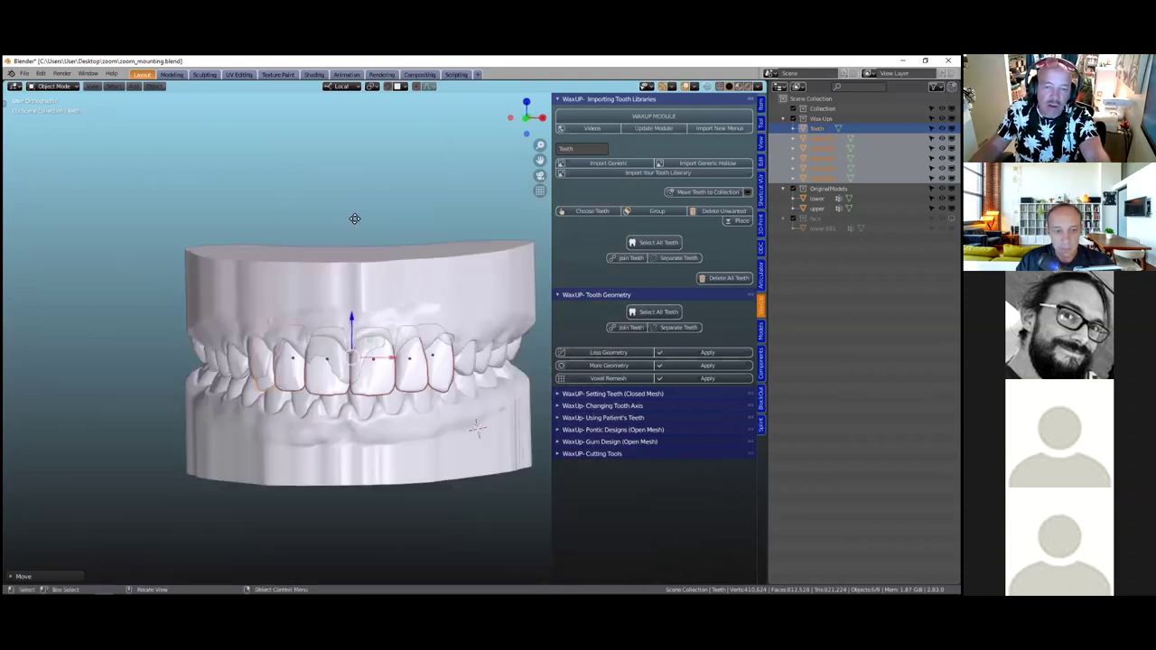
{"action": "key", "text": "g"}
{"action": "key", "text": "z"}
{"action": "left_click_drag", "start_coordinate": [367, 142], "coordinate": [405, 182]}
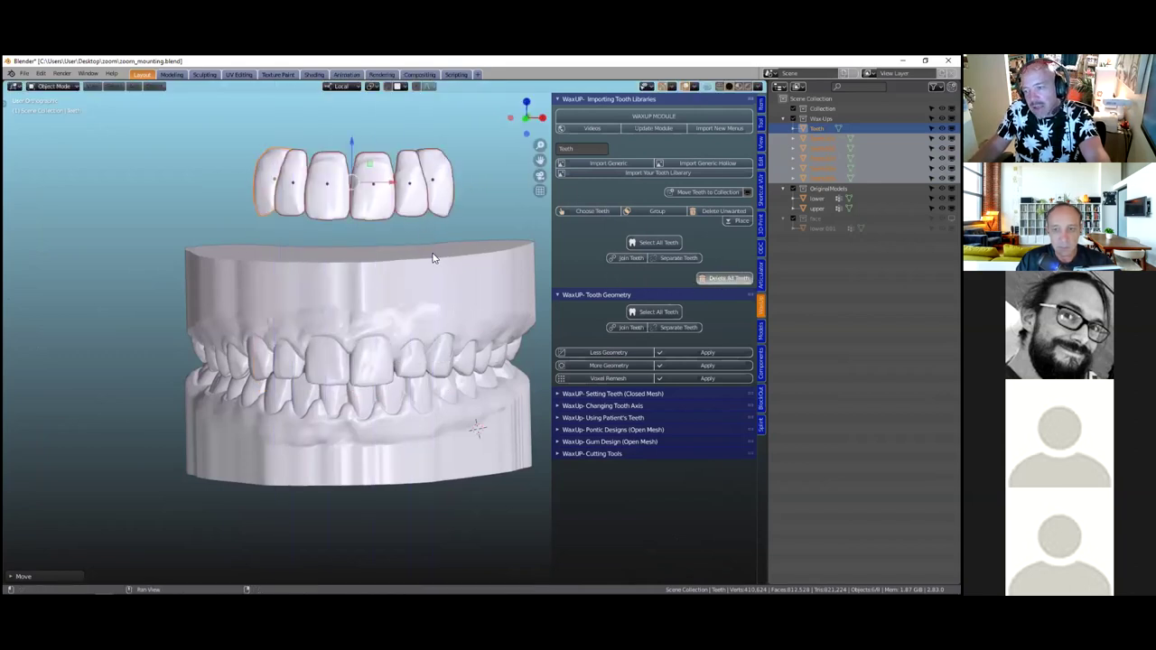
{"action": "left_click", "coordinate": [725, 277]}
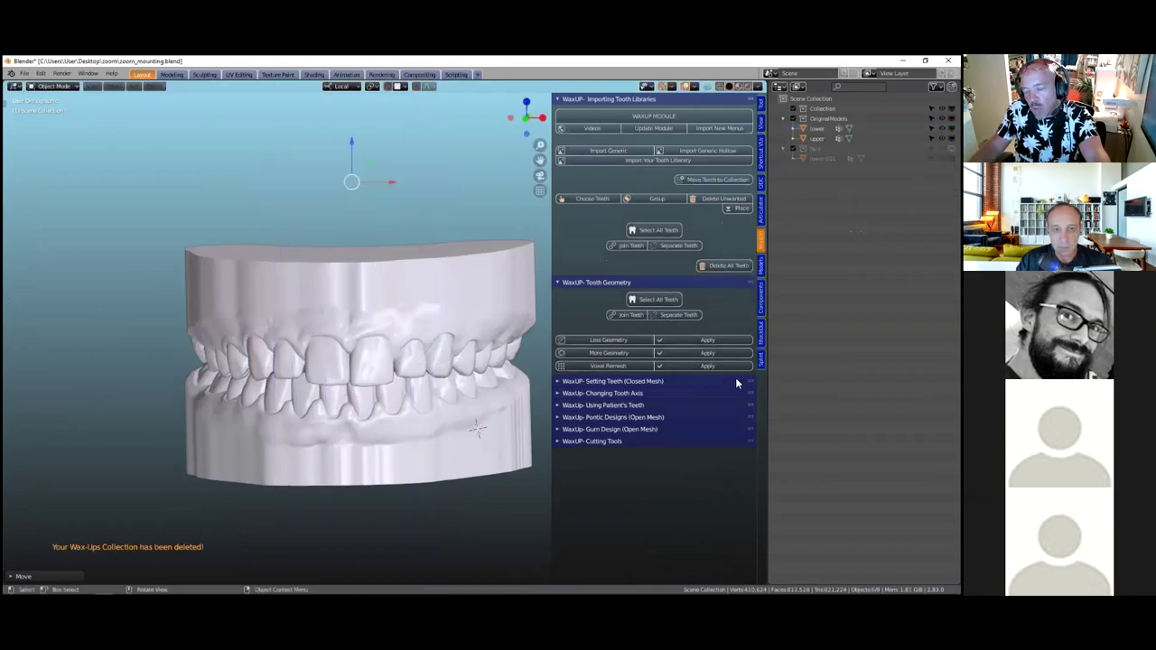
Append the B4d solid teeth from the TOOTH Libraries of the components library
{"action": "left_click", "coordinate": [761, 299]}
{"action": "left_click", "coordinate": [648, 225]}
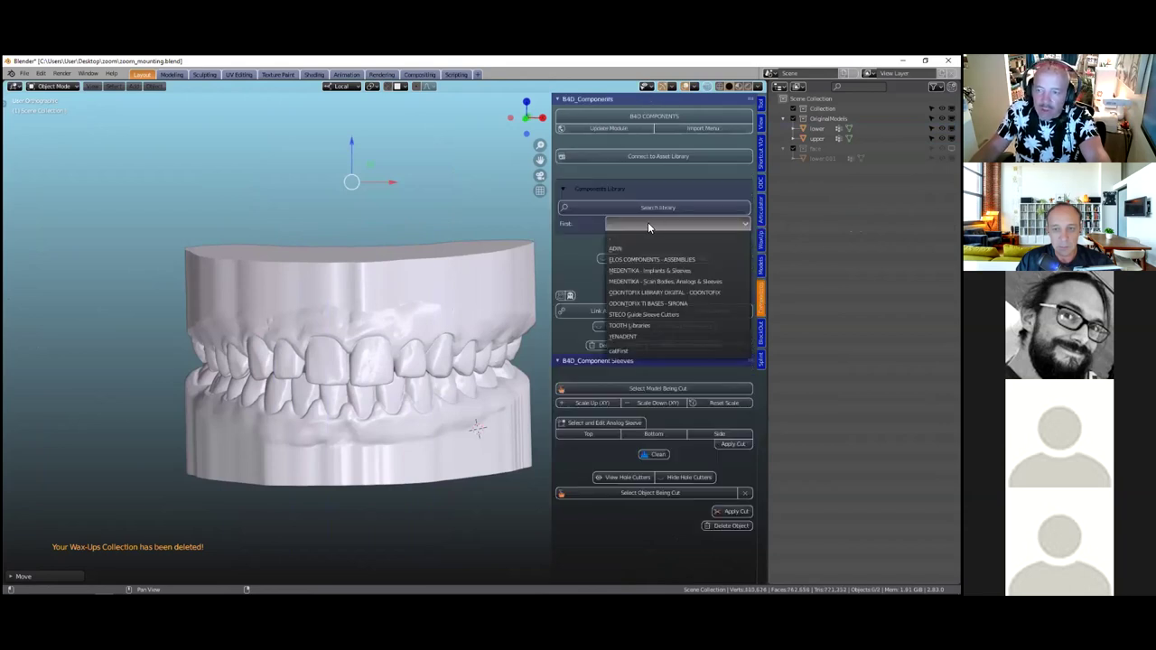
{"action": "left_click", "coordinate": [642, 327]}
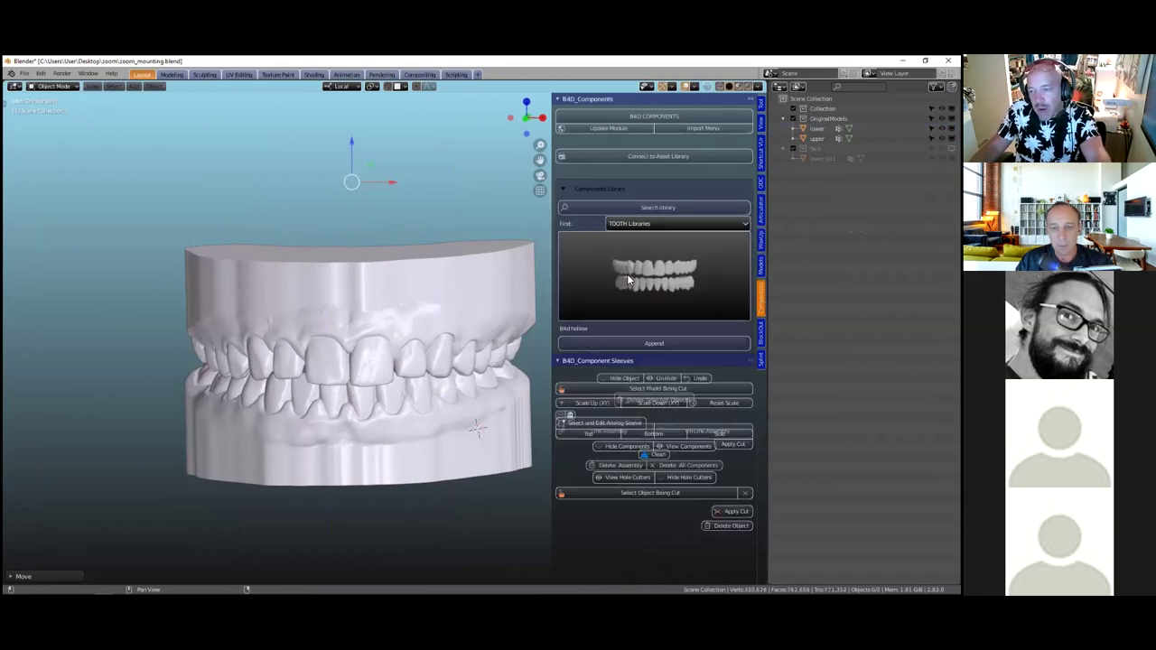
{"action": "left_click", "coordinate": [681, 263]}
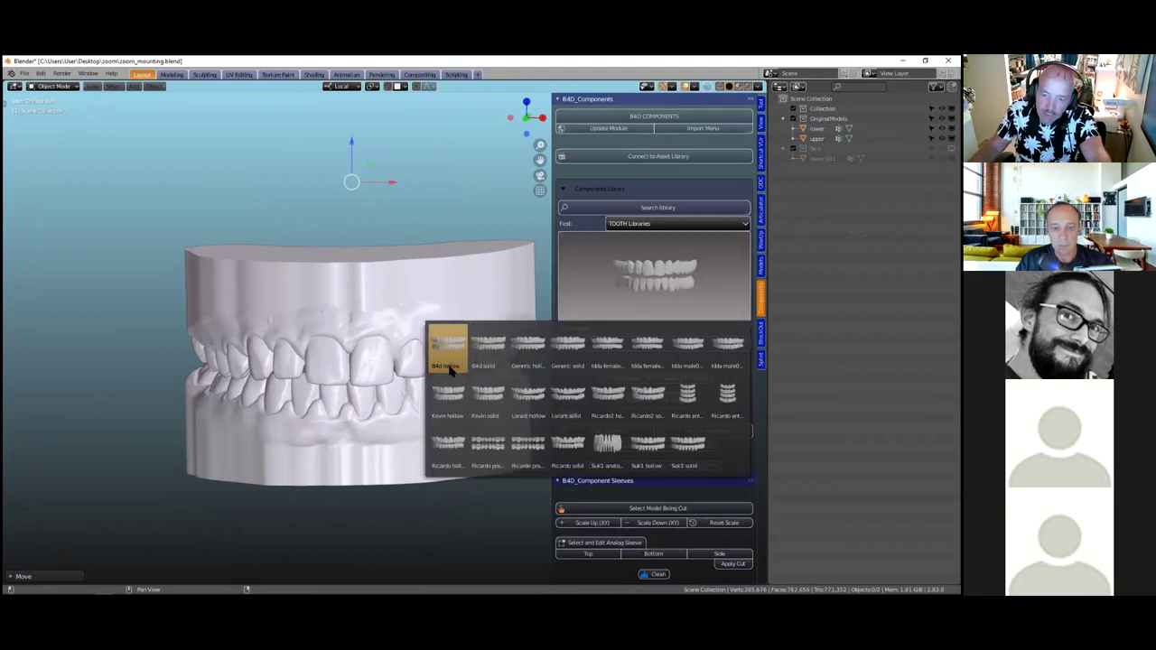
{"action": "left_click", "coordinate": [497, 346]}
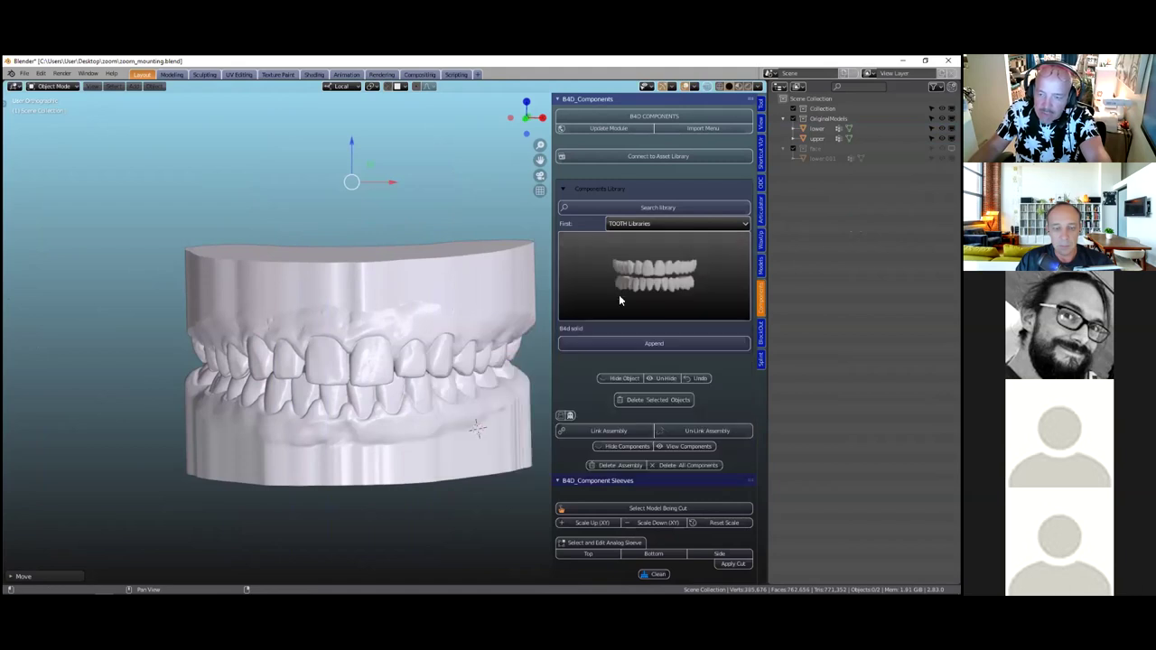
{"action": "left_click", "coordinate": [665, 277]}
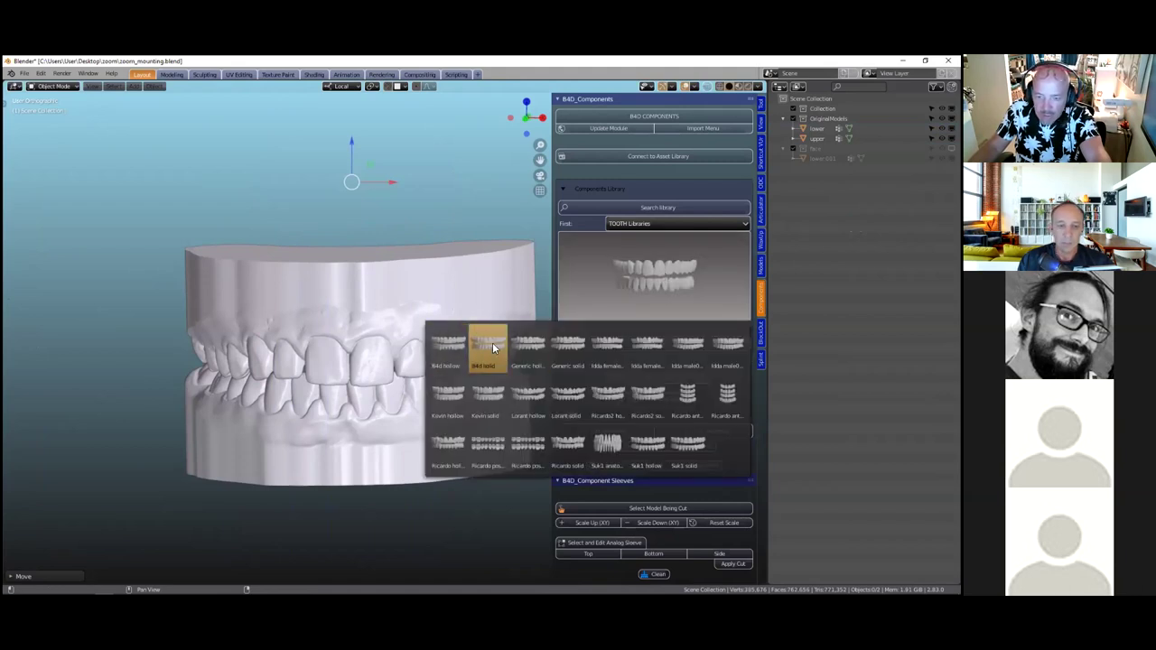
{"action": "left_click", "coordinate": [492, 342]}
{"action": "left_click", "coordinate": [681, 346]}
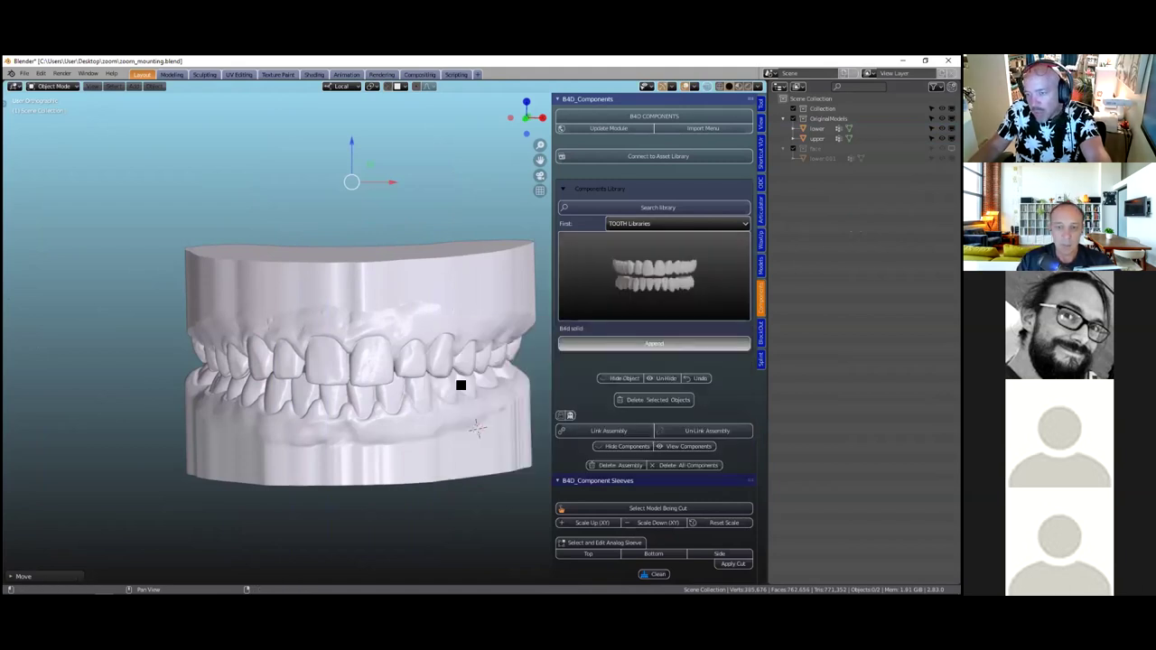
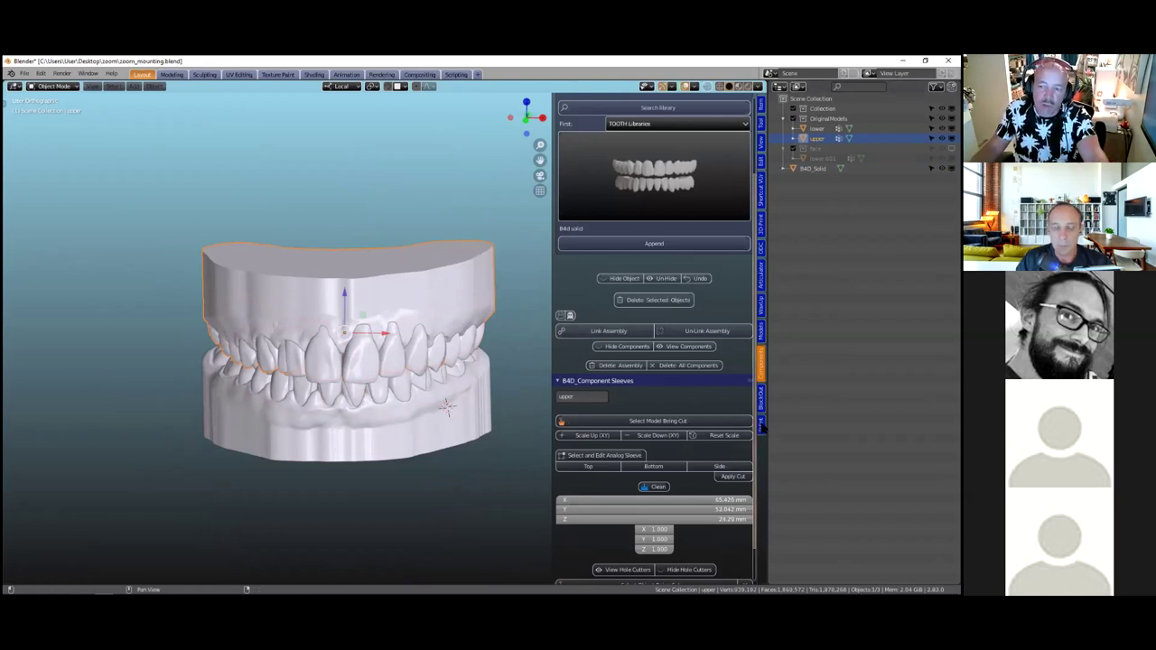
Add a colour to the upper model with the Splint-Occlusal Rims tools and set it to a light cream tone
{"action": "left_click", "coordinate": [762, 425]}
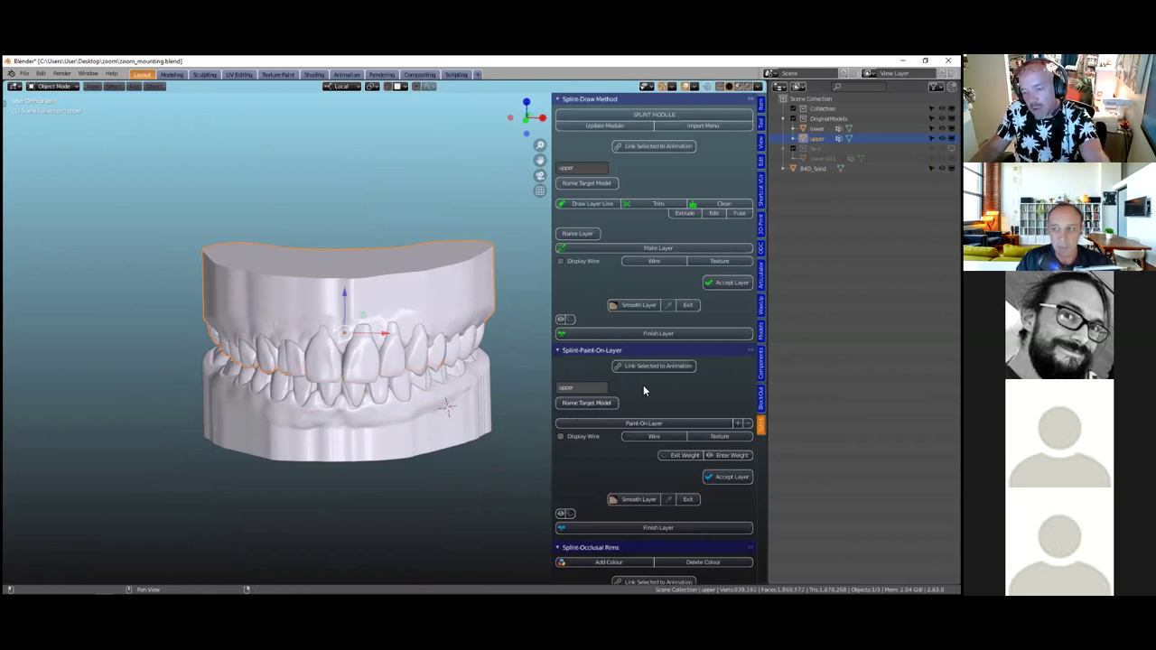
{"action": "middle_click_drag", "start_coordinate": [375, 436], "coordinate": [382, 429]}
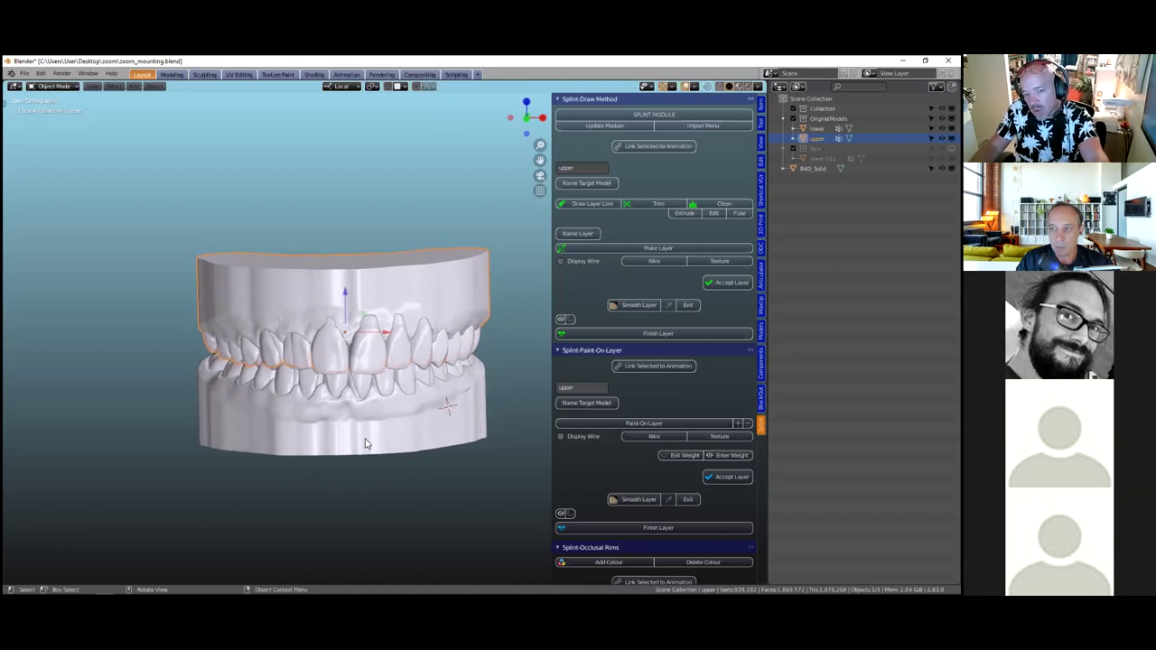
{"action": "scroll", "coordinate": [367, 440], "scroll_direction": "up", "scroll_amount": 2}
{"action": "scroll", "coordinate": [360, 428], "scroll_direction": "down", "scroll_amount": 1}
{"action": "middle_click_drag", "start_coordinate": [359, 416], "coordinate": [363, 423]}
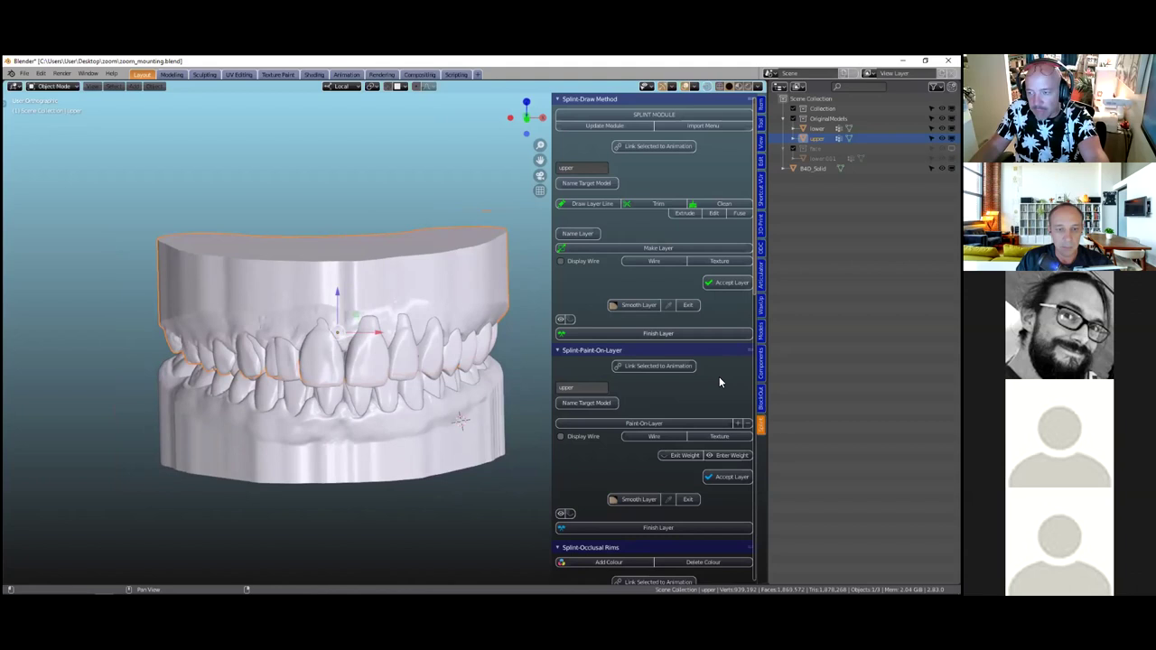
{"action": "scroll", "coordinate": [705, 420], "scroll_direction": "down", "scroll_amount": 4}
{"action": "scroll", "coordinate": [593, 404], "scroll_direction": "down", "scroll_amount": 1}
{"action": "left_click", "coordinate": [596, 403]}
{"action": "left_click", "coordinate": [720, 403]}
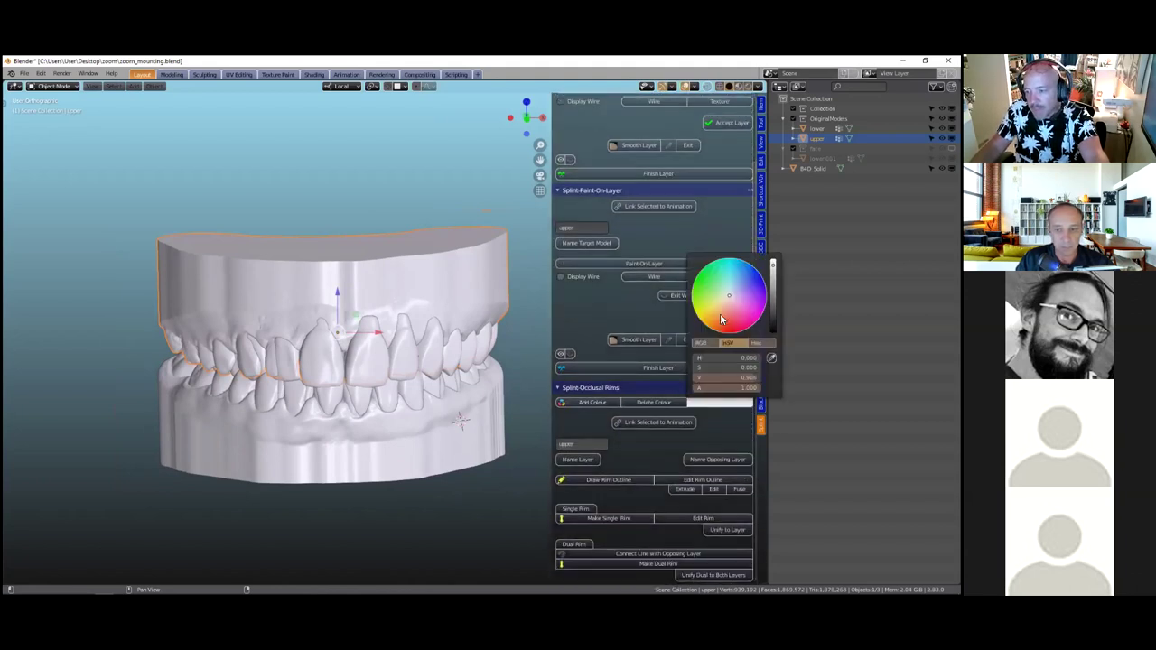
{"action": "left_click", "coordinate": [723, 301]}
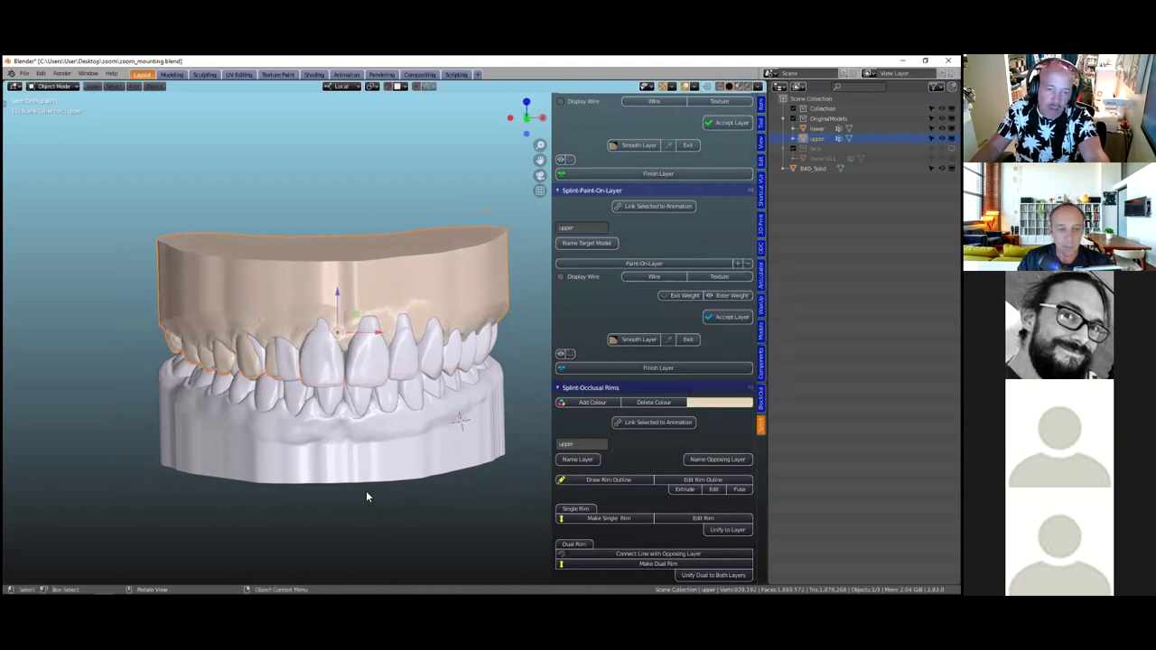
Set the viewport shading colour to Vertex for the models and library teeth
{"action": "scroll", "coordinate": [386, 421], "scroll_direction": "up", "scroll_amount": 4}
{"action": "scroll", "coordinate": [406, 361], "scroll_direction": "down", "scroll_amount": 2}
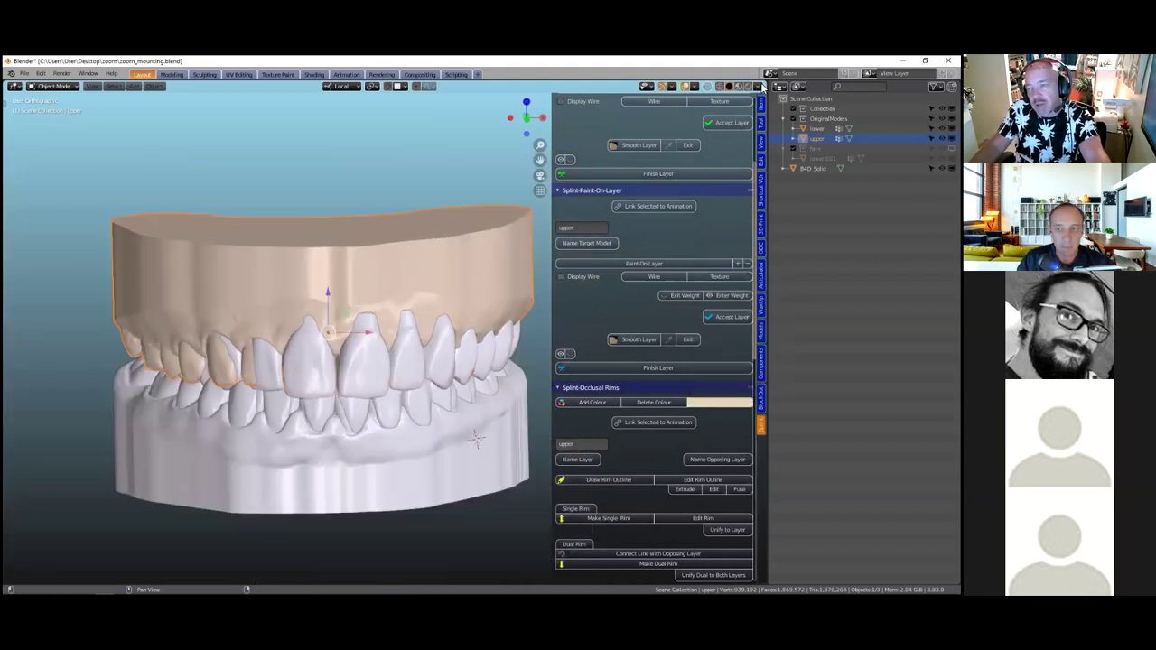
{"action": "left_click", "coordinate": [760, 86]}
{"action": "left_click", "coordinate": [789, 201]}
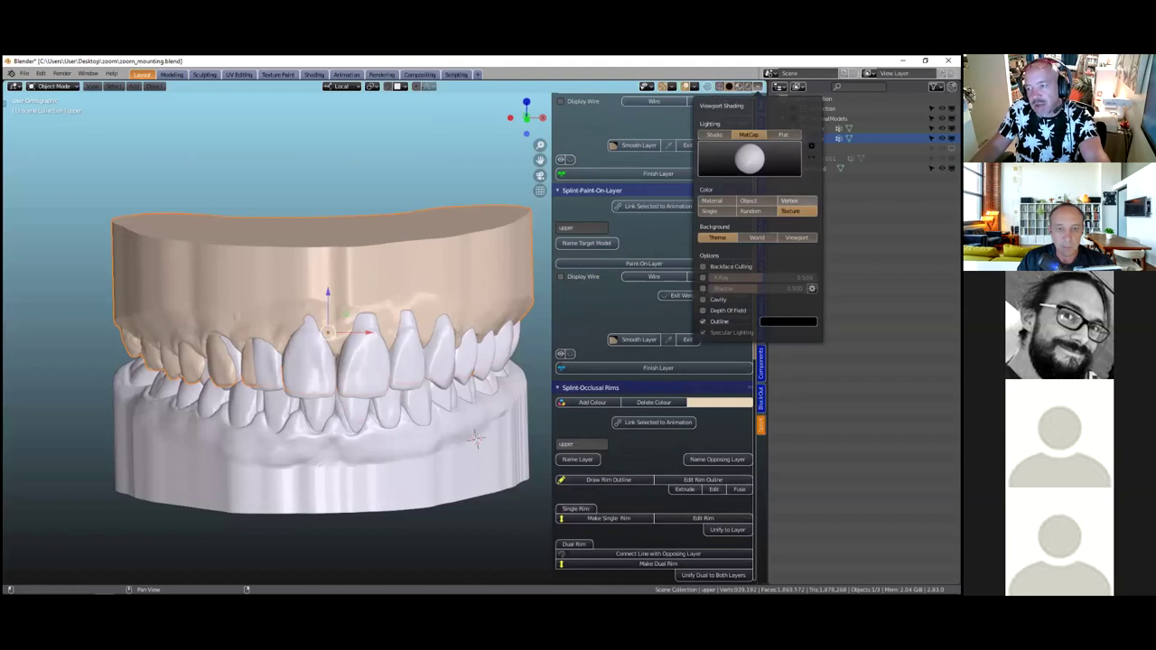
{"action": "scroll", "coordinate": [338, 367], "scroll_direction": "down", "scroll_amount": 2}
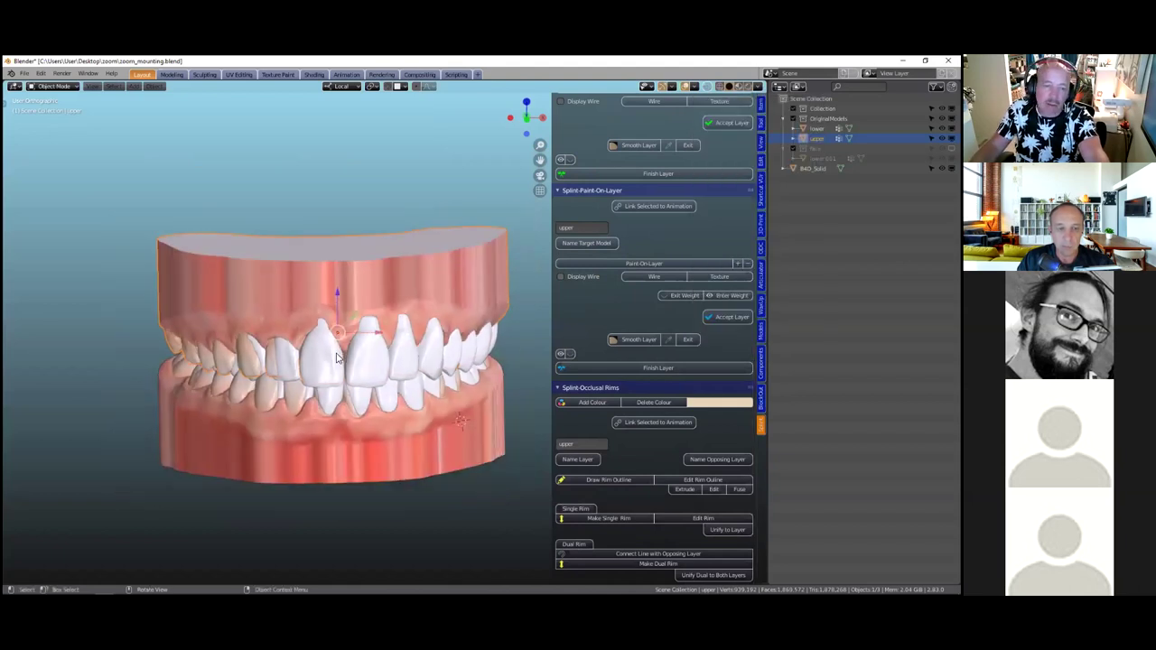
{"action": "scroll", "coordinate": [339, 334], "scroll_direction": "down", "scroll_amount": 1}
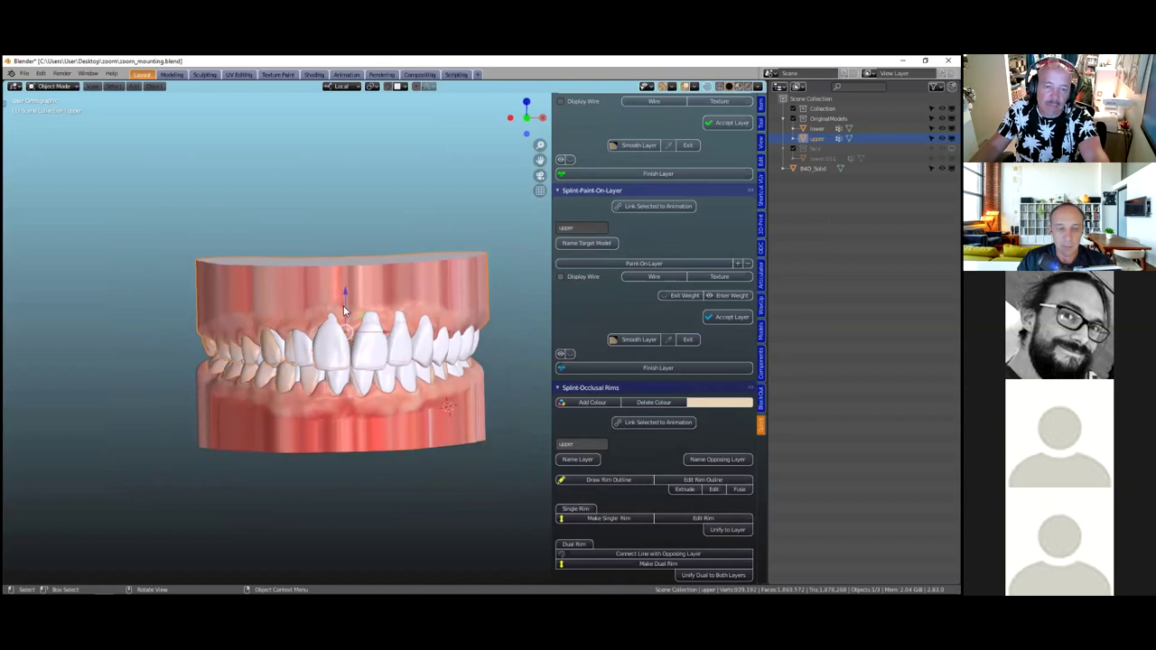
Select the B4D_Solid library teeth and move them up along the Z axis above the upper model
{"action": "left_click_drag", "start_coordinate": [345, 291], "coordinate": [347, 268]}
{"action": "left_click", "coordinate": [333, 350]}
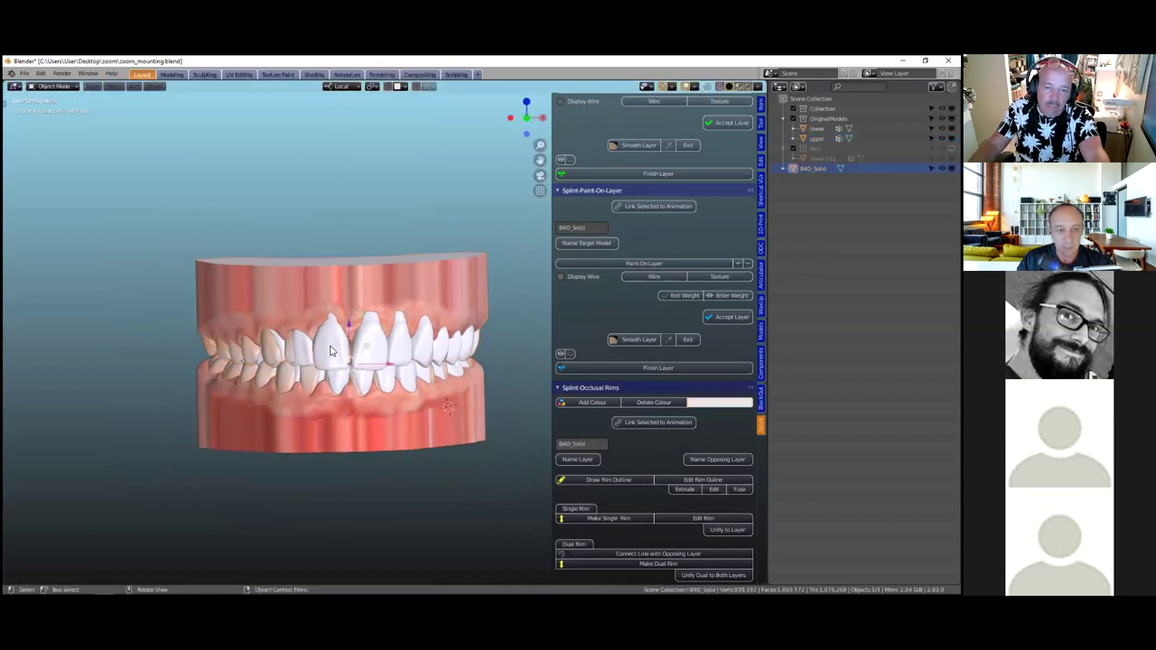
{"action": "left_click_drag", "start_coordinate": [368, 164], "coordinate": [370, 151]}
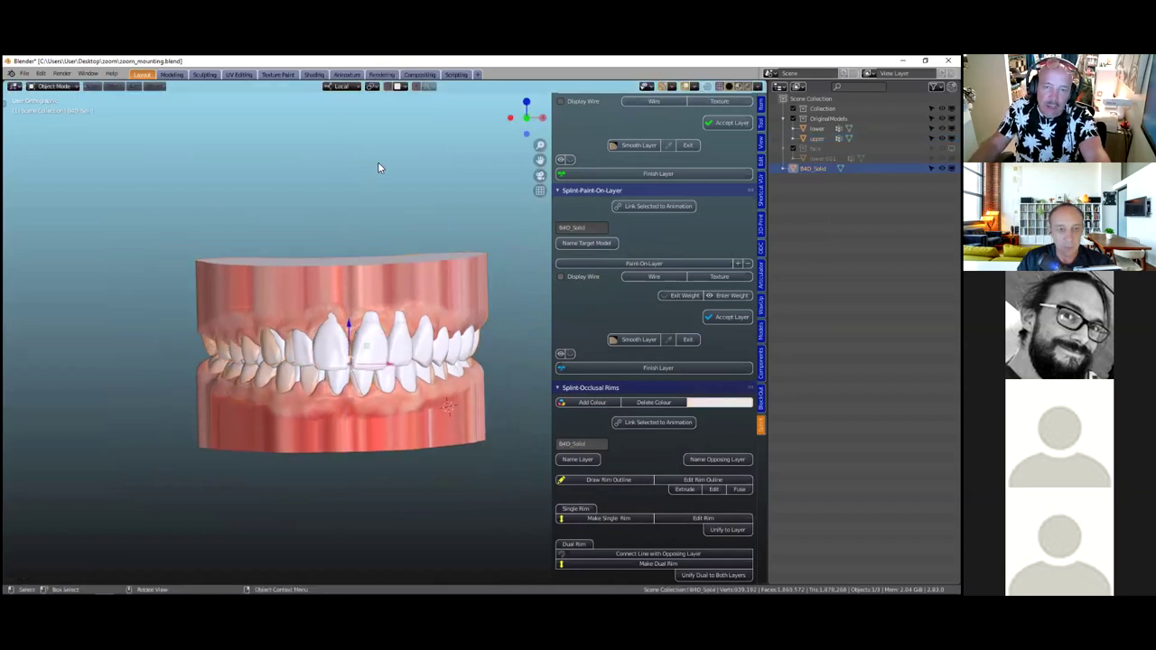
{"action": "middle_click_drag", "start_coordinate": [423, 251], "coordinate": [360, 234]}
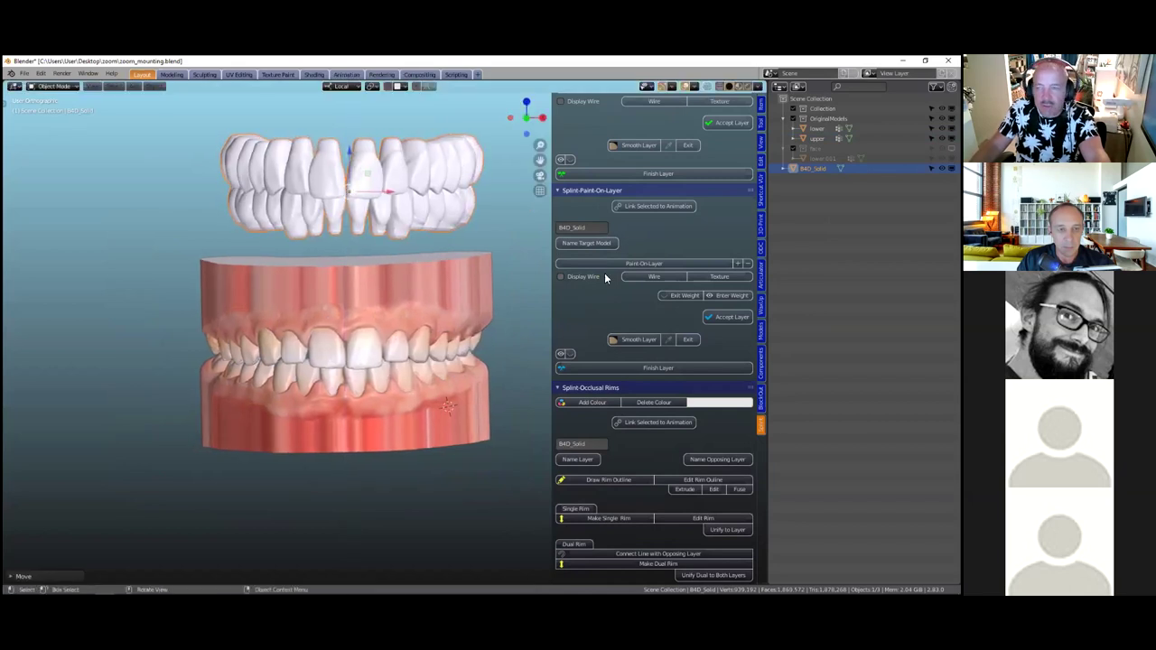
Move the appended B4D_Solid teeth to the Wax-Ups collection with the WaxUP tools
{"action": "scroll", "coordinate": [673, 237], "scroll_direction": "up", "scroll_amount": 2}
{"action": "scroll", "coordinate": [668, 246], "scroll_direction": "up", "scroll_amount": 6}
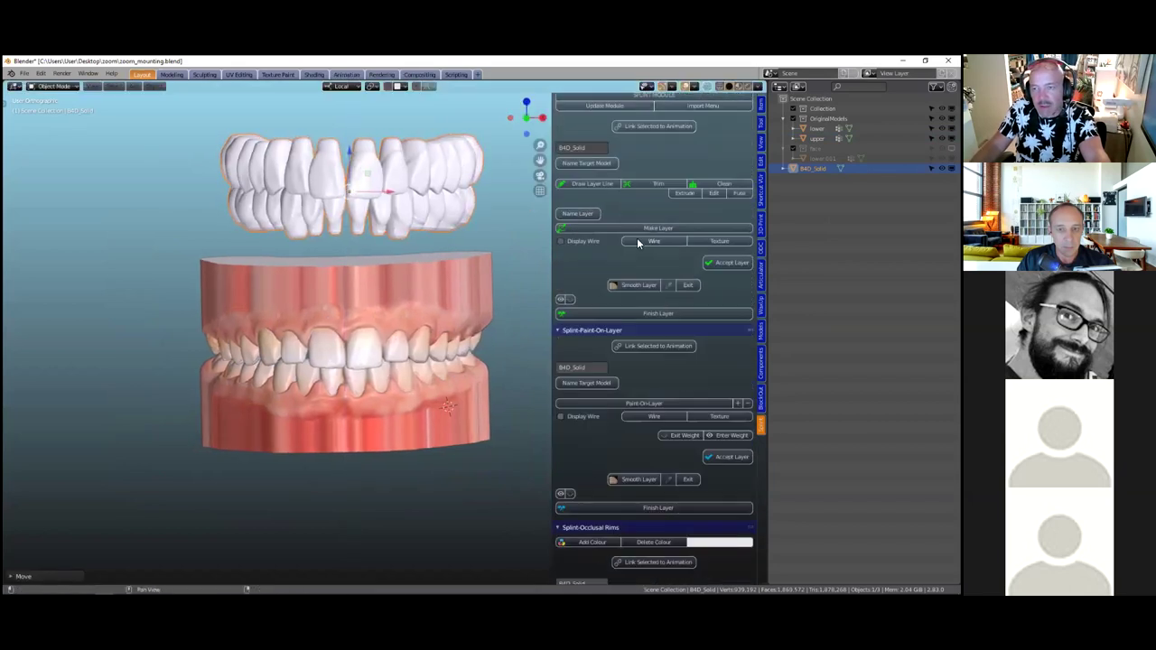
{"action": "left_click", "coordinate": [762, 304]}
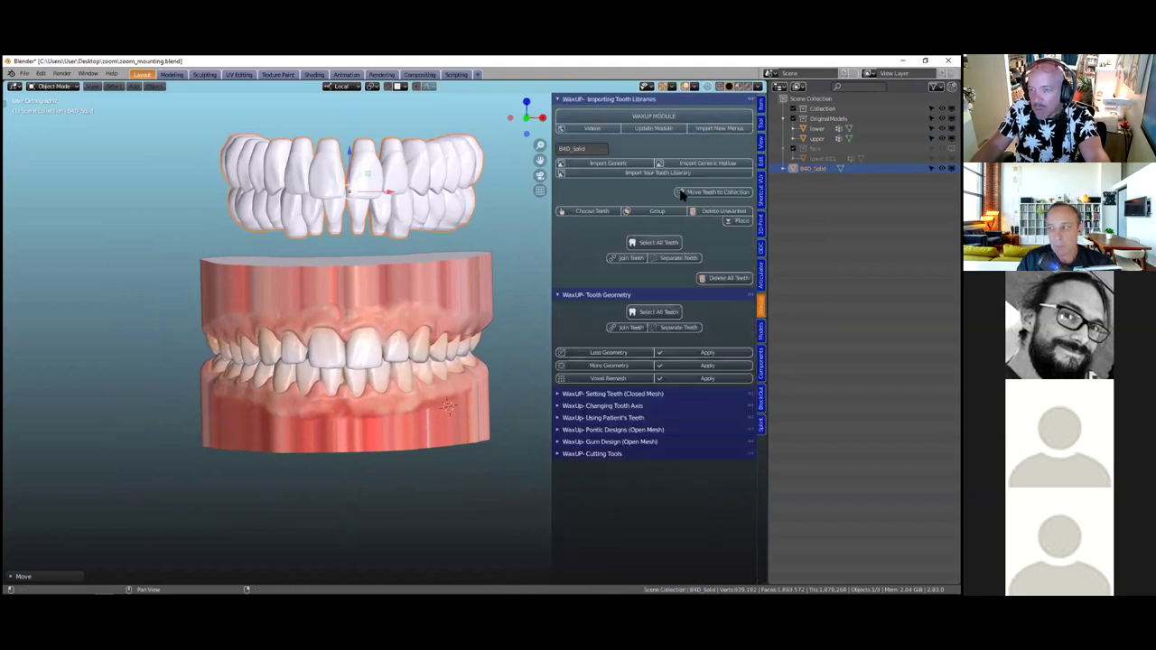
{"action": "left_click", "coordinate": [712, 191]}
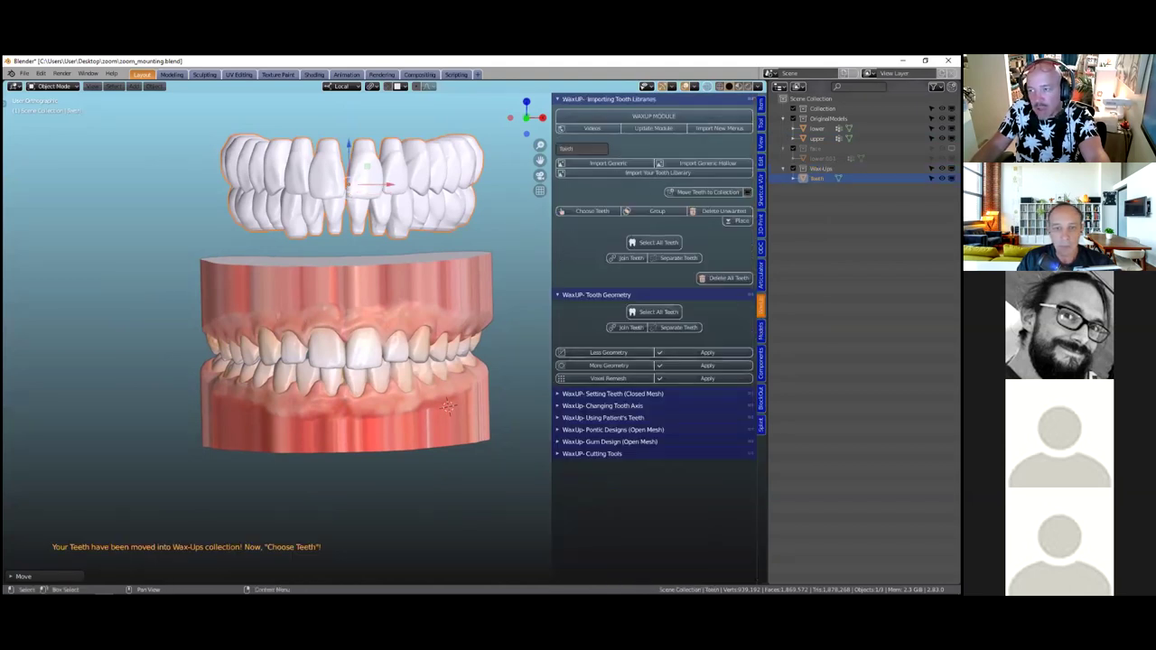
Mark the six upper front teeth of the B4D_Solid library with Choose Teeth and delete the unwanted ones
{"action": "left_click", "coordinate": [582, 211]}
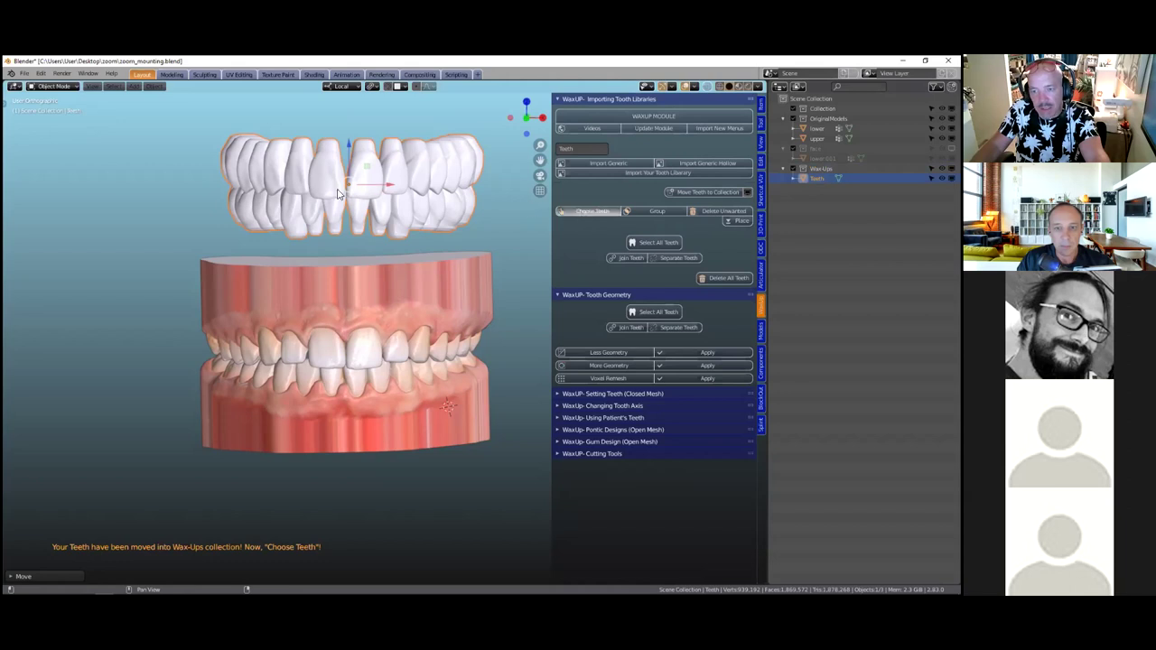
{"action": "left_click", "coordinate": [272, 163]}
{"action": "left_click_drag", "start_coordinate": [270, 165], "coordinate": [422, 165]}
{"action": "left_click", "coordinate": [713, 211]}
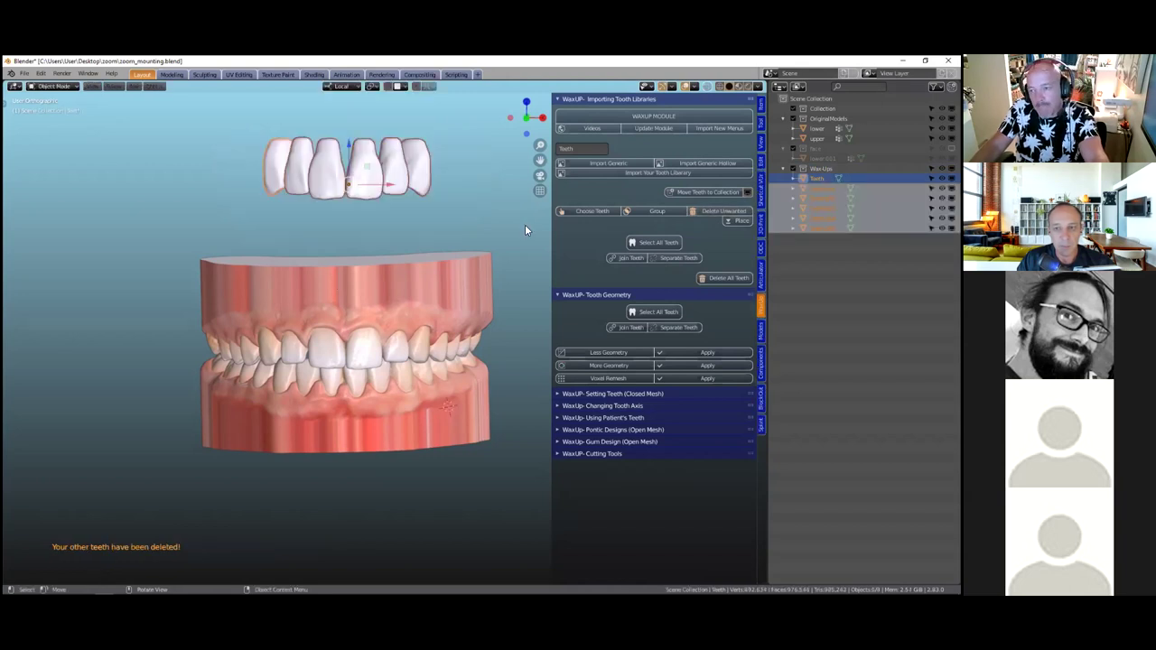
Place the six solid front teeth at the centre of the models and adjust them along the Y and Z axes
{"action": "left_click", "coordinate": [739, 221]}
{"action": "middle_click_drag", "start_coordinate": [312, 353], "coordinate": [344, 349]}
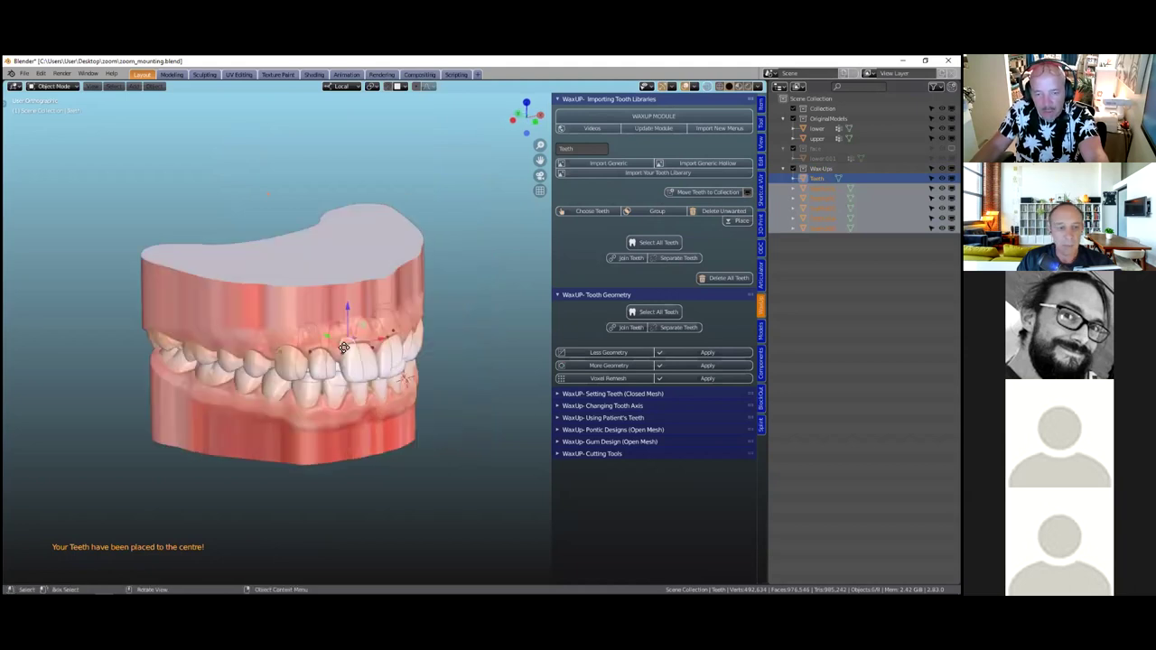
{"action": "key", "text": "g"}
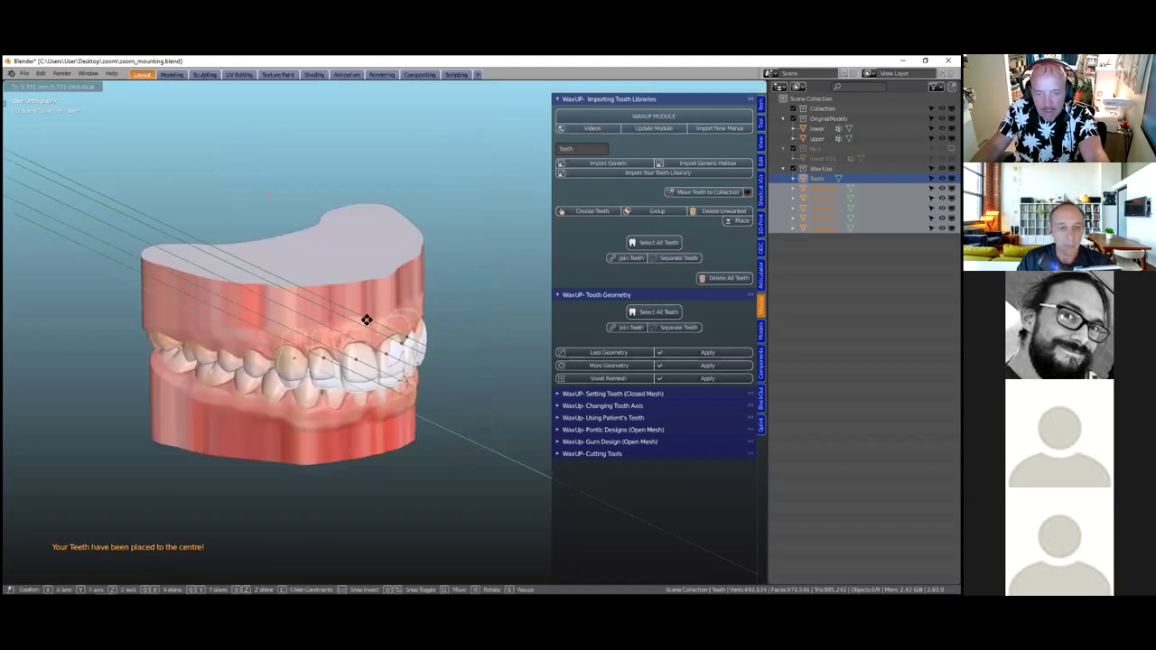
{"action": "key", "text": "z"}
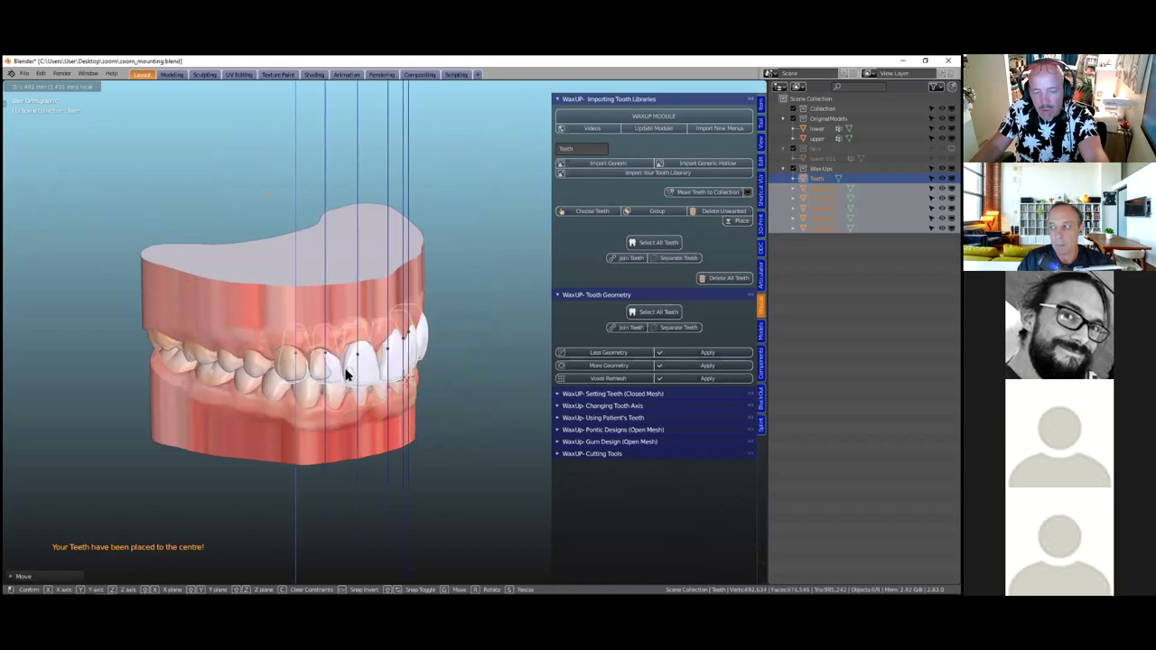
Collapse the WaxUP Tooth Geometry tools and expand the Setting Teeth (Closed Mesh) tools, with the models in front view
{"action": "left_click", "coordinate": [561, 293]}
{"action": "key", "text": "KP_1"}
{"action": "left_click", "coordinate": [561, 295]}
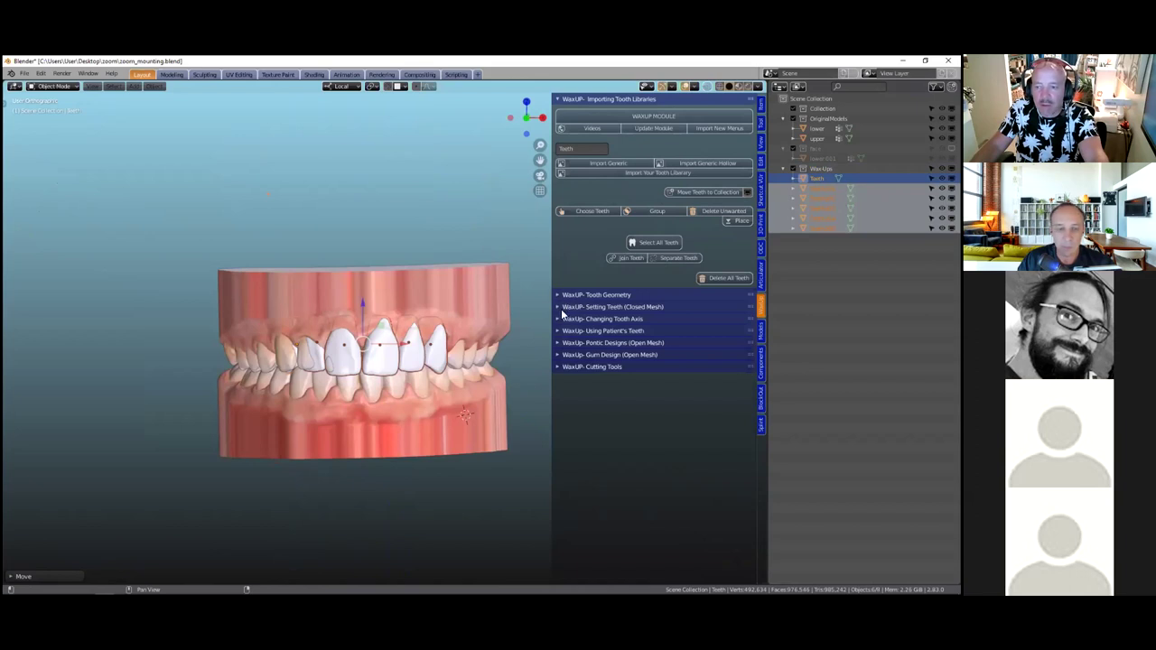
{"action": "left_click", "coordinate": [560, 307]}
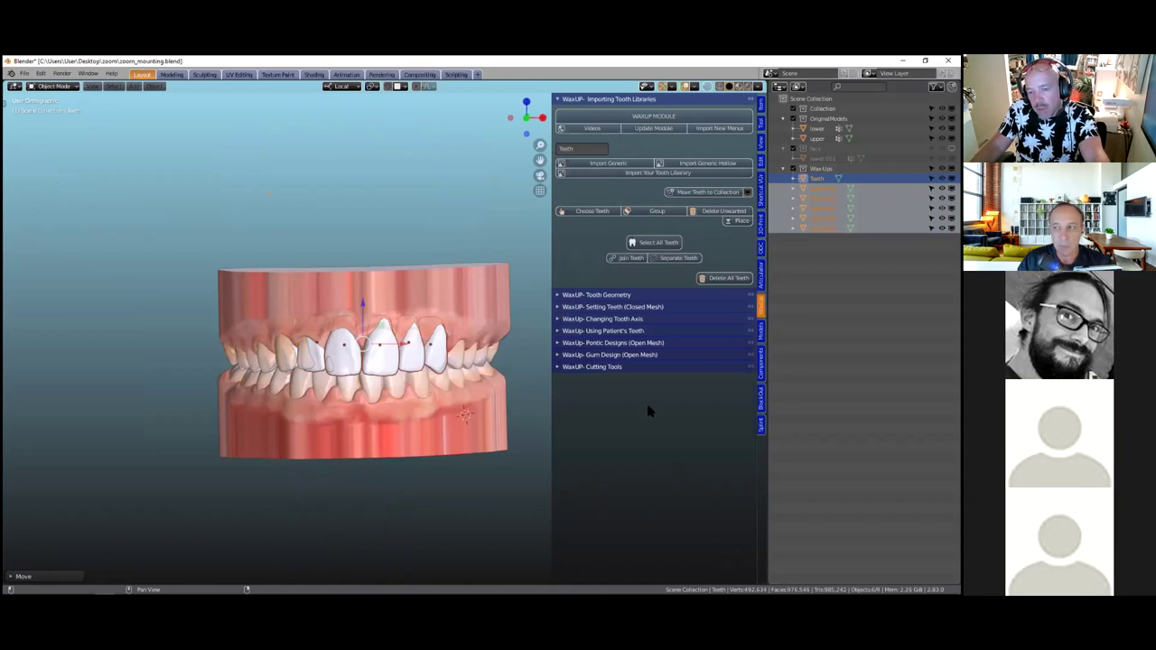
{"action": "scroll", "coordinate": [648, 407], "scroll_direction": "down", "scroll_amount": 1}
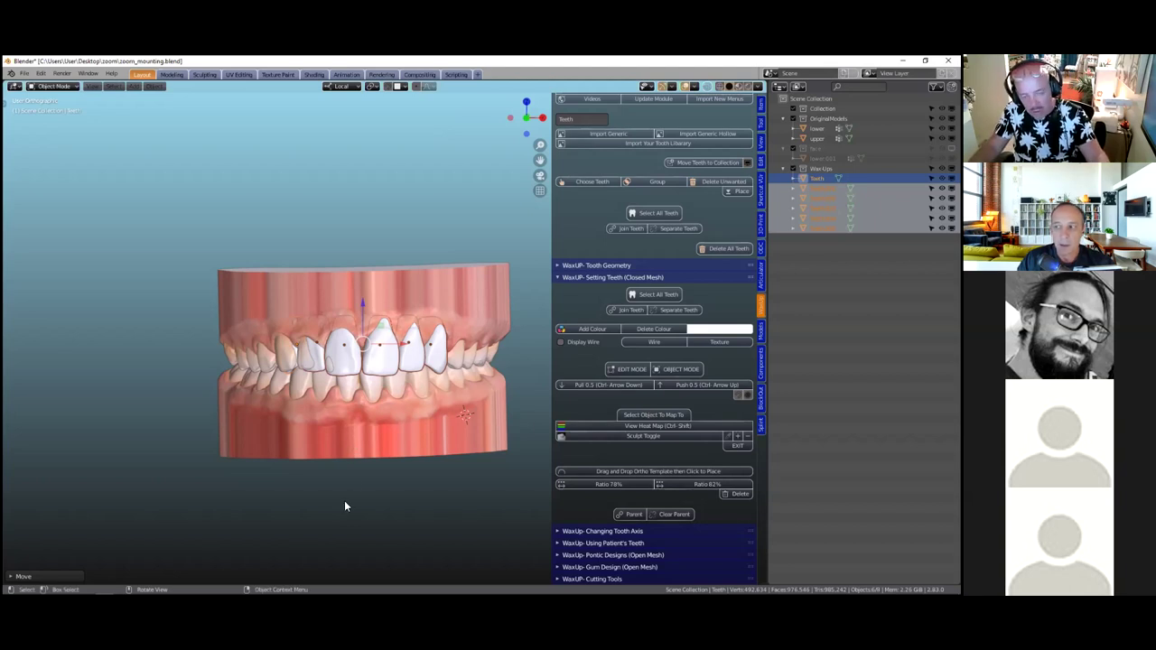
Widen the 3D view, deselect the teeth and add the Ratio 78% template guide at the front teeth
{"action": "scroll", "coordinate": [346, 492], "scroll_direction": "up", "scroll_amount": 3}
{"action": "scroll", "coordinate": [358, 467], "scroll_direction": "down", "scroll_amount": 1}
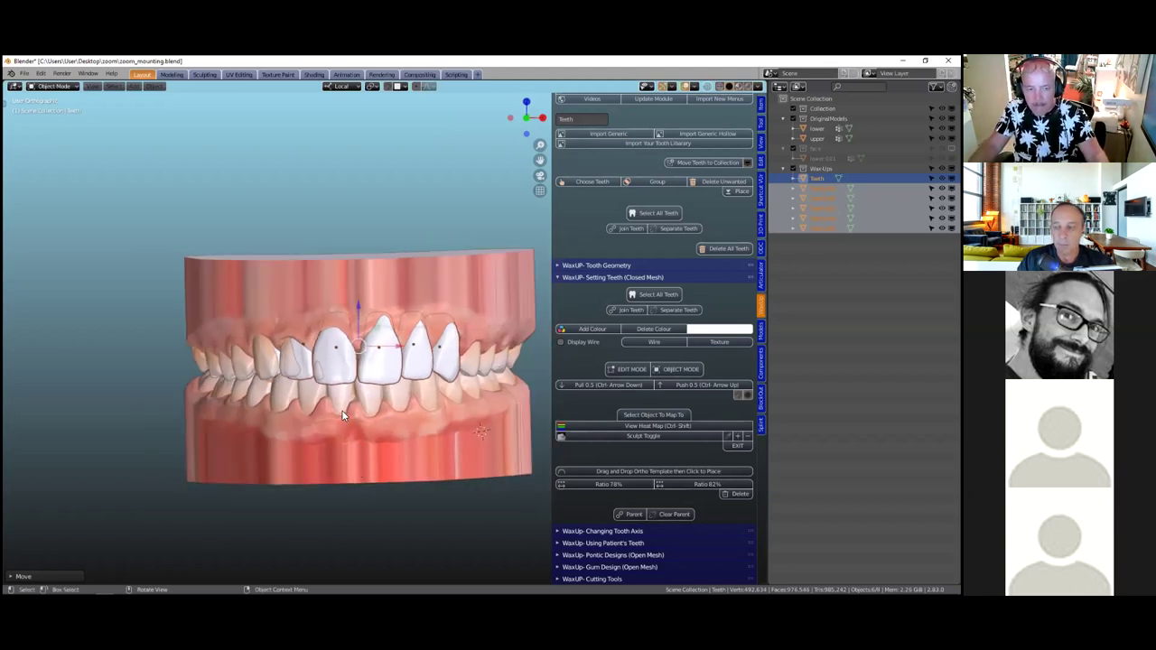
{"action": "scroll", "coordinate": [342, 413], "scroll_direction": "down", "scroll_amount": 3, "text": "shift"}
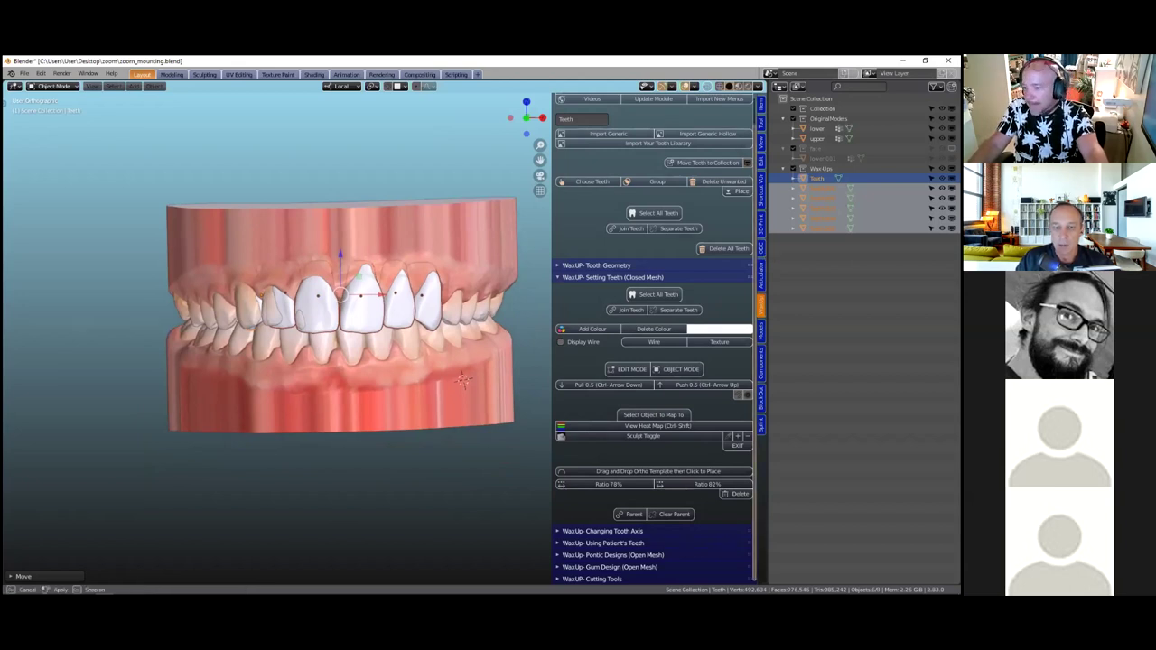
{"action": "left_click_drag", "start_coordinate": [767, 401], "coordinate": [847, 401]}
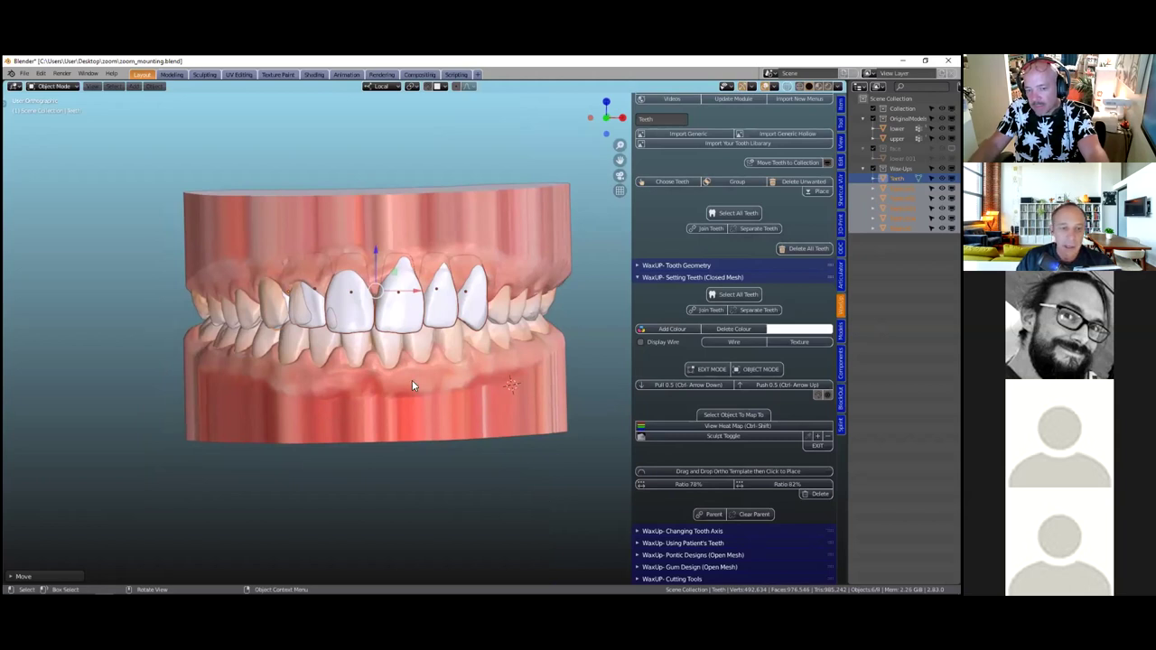
{"action": "left_click", "coordinate": [464, 528]}
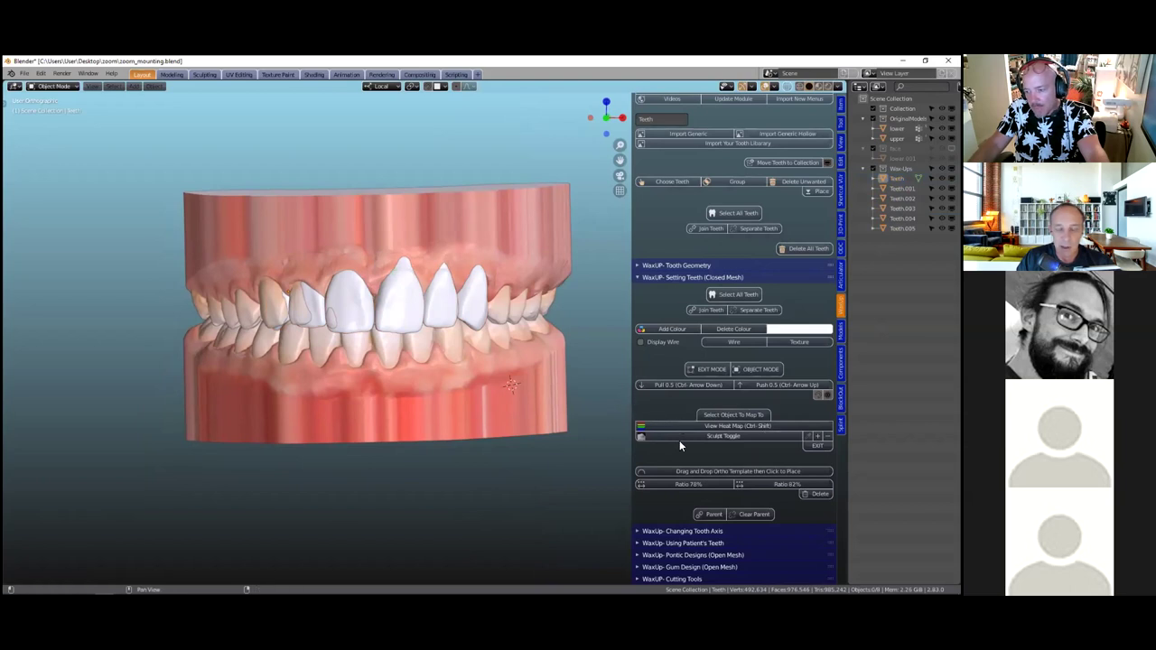
{"action": "left_click", "coordinate": [691, 485]}
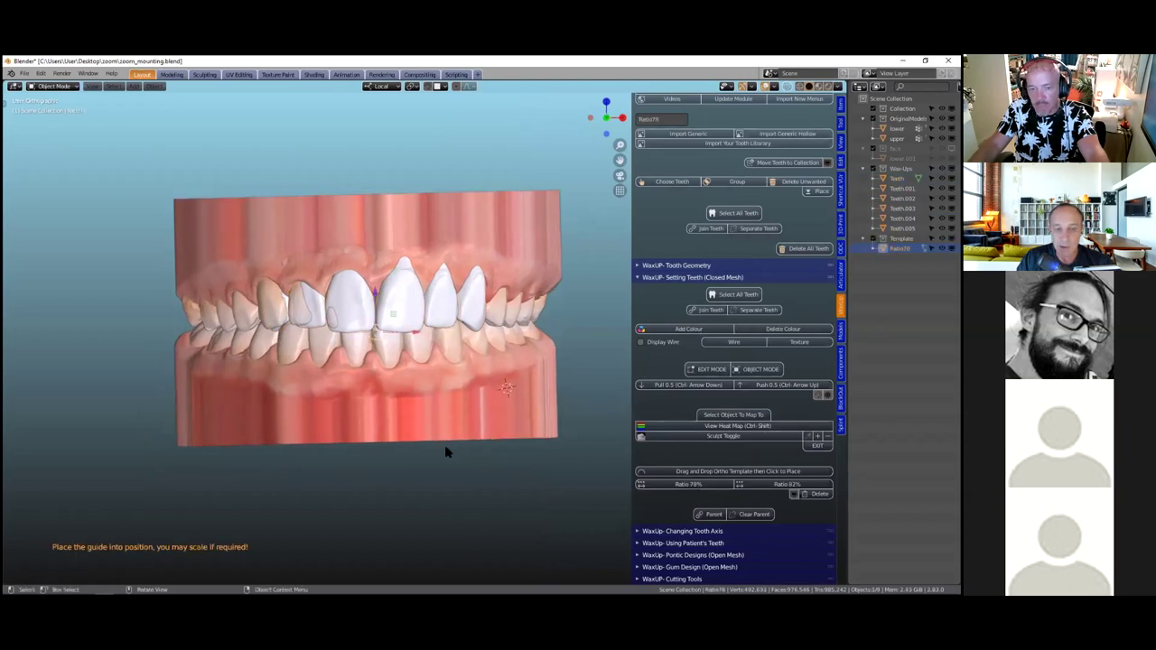
Select all the library teeth and hide them so the natural front teeth and the ratio template are exposed
{"action": "scroll", "coordinate": [441, 433], "scroll_direction": "up", "scroll_amount": 1}
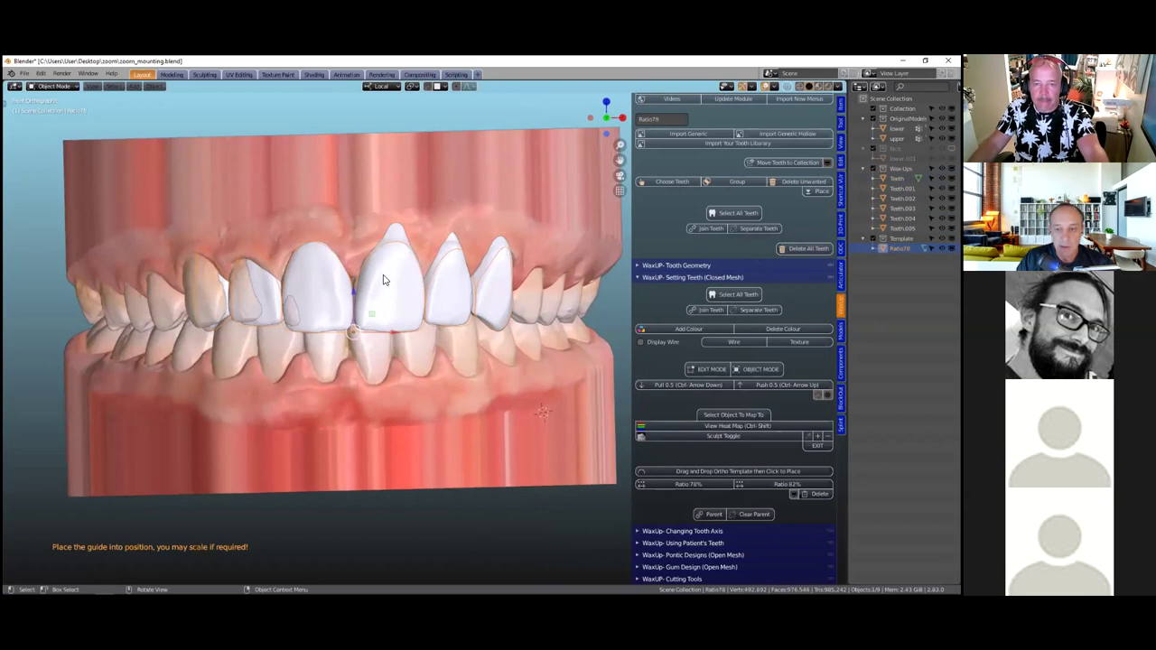
{"action": "scroll", "coordinate": [383, 280], "scroll_direction": "up", "scroll_amount": 1}
{"action": "left_click", "coordinate": [383, 280]}
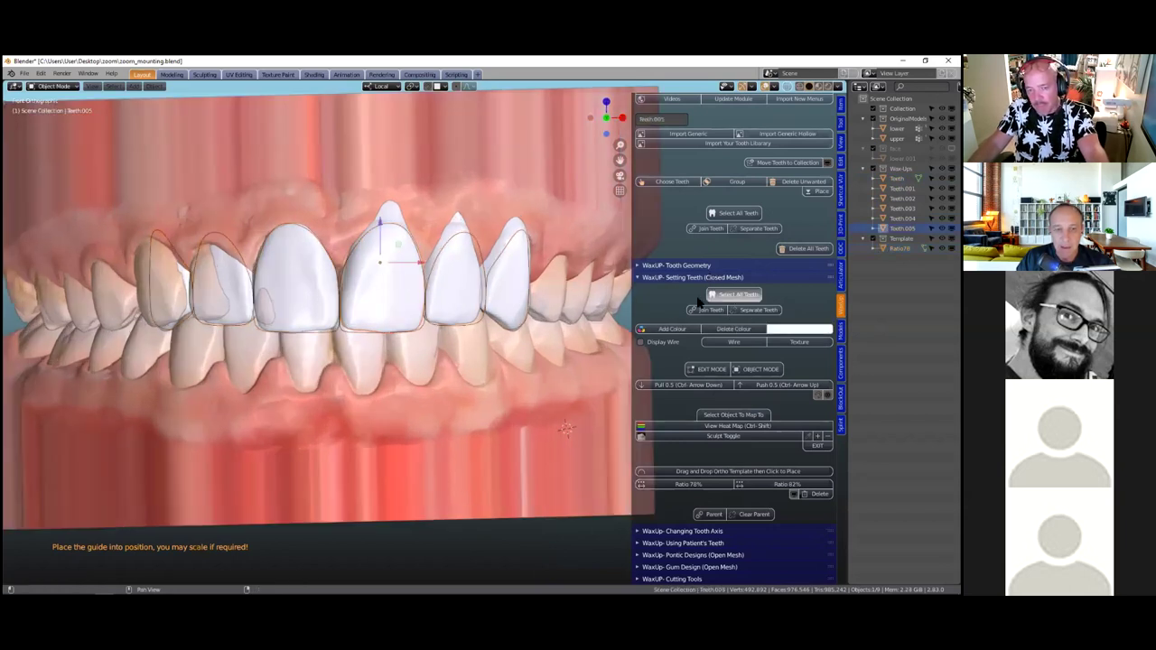
{"action": "left_click", "coordinate": [736, 295]}
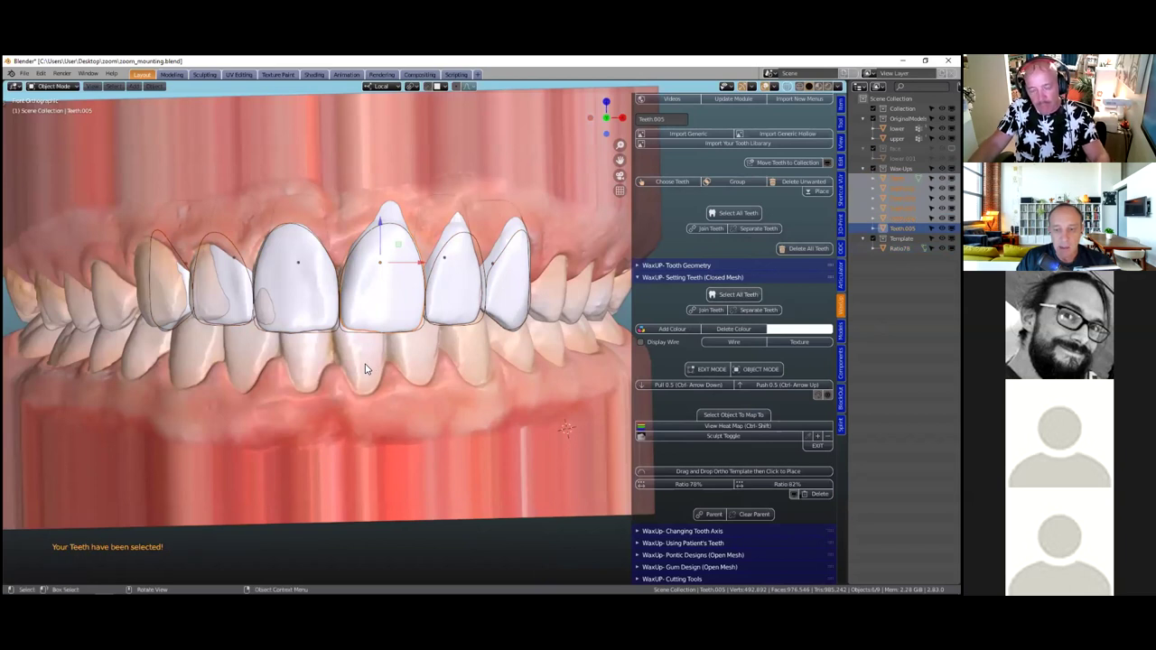
{"action": "key", "text": "h"}
{"action": "scroll", "coordinate": [366, 368], "scroll_direction": "down", "scroll_amount": 1}
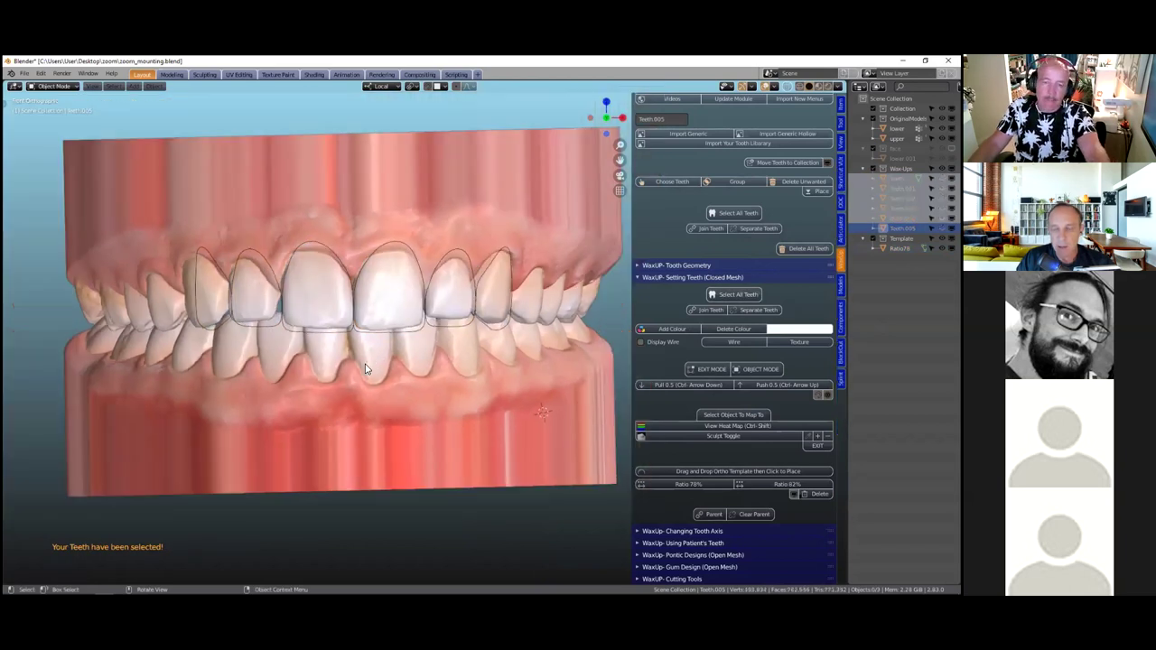
Adjust the Ratio 78% template along the Z axis against the edges of the natural upper front teeth
{"action": "left_click", "coordinate": [395, 332]}
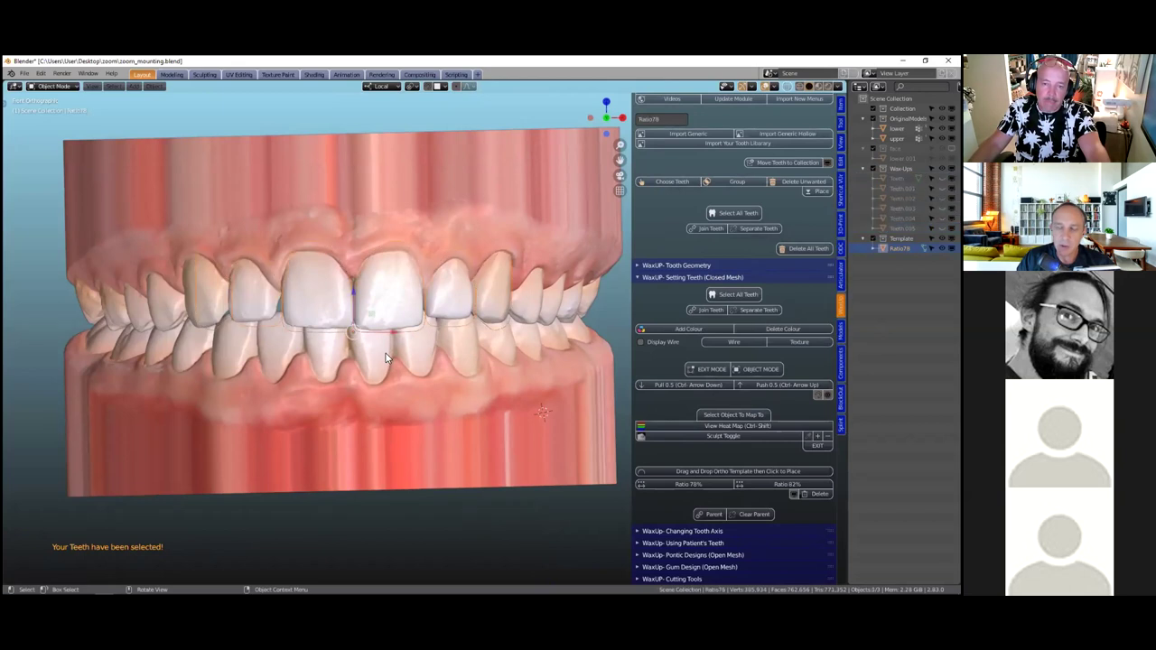
{"action": "scroll", "coordinate": [386, 357], "scroll_direction": "up", "scroll_amount": 2}
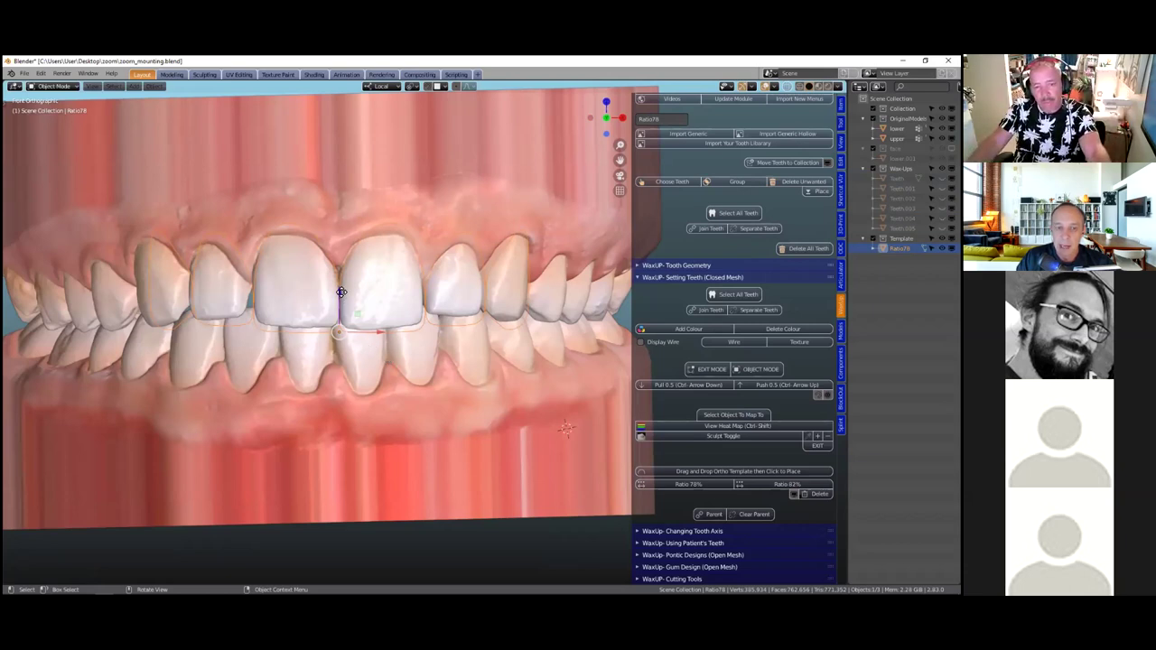
{"action": "key", "text": "g"}
{"action": "key", "text": "z"}
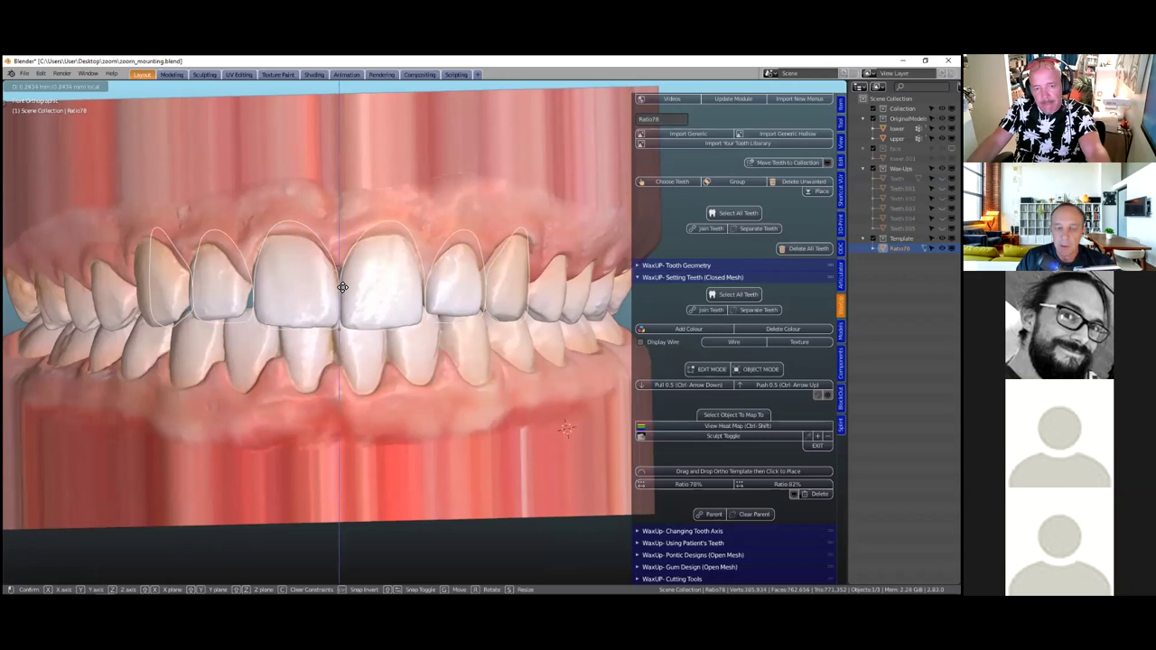
{"action": "left_click", "coordinate": [377, 363]}
{"action": "scroll", "coordinate": [377, 361], "scroll_direction": "up", "scroll_amount": 2}
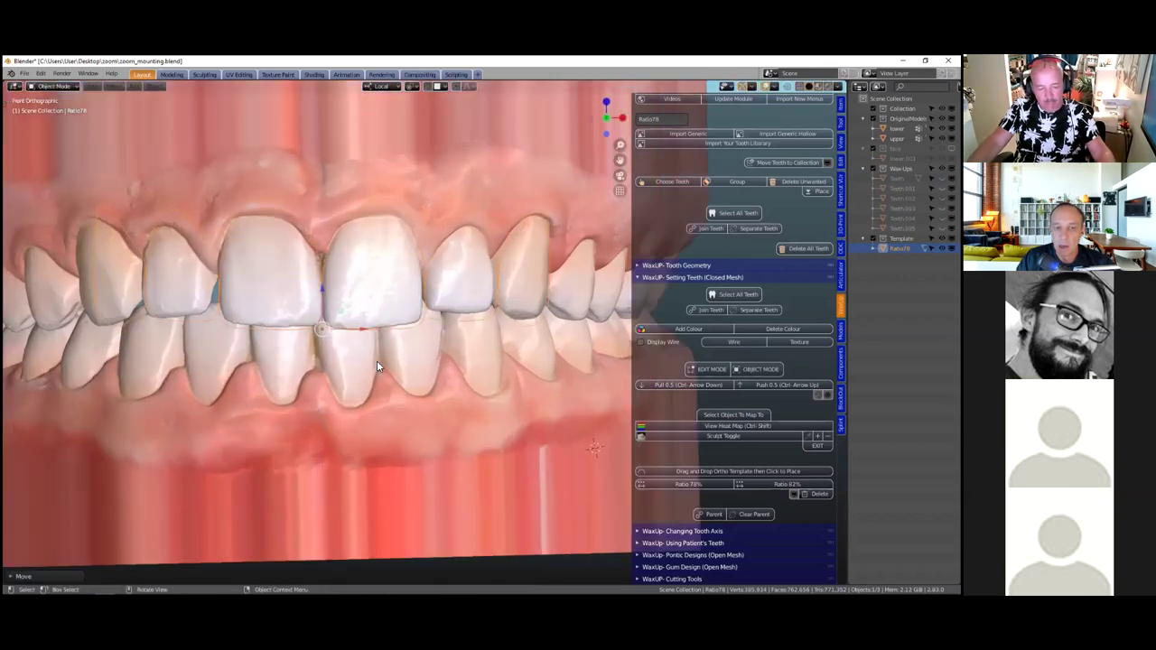
Compare the Ratio 78% template outline with the natural upper front teeth in front view, switching the selection between the template and the upper model
{"action": "scroll", "coordinate": [504, 423], "scroll_direction": "up", "scroll_amount": 2}
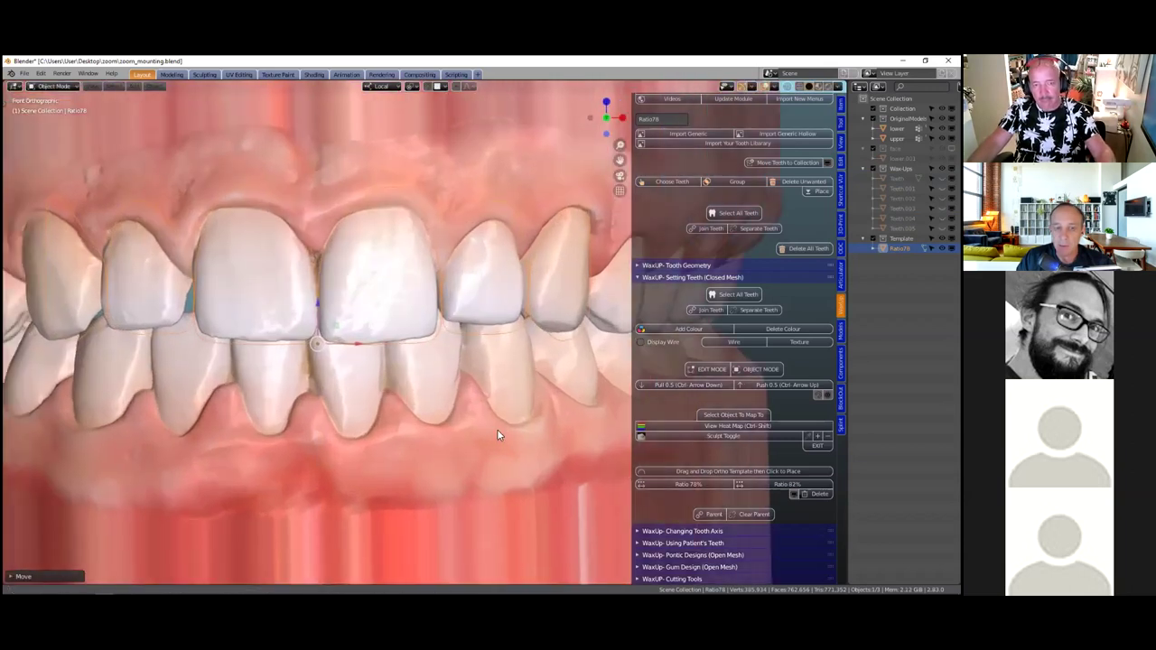
{"action": "scroll", "coordinate": [497, 429], "scroll_direction": "down", "scroll_amount": 2}
{"action": "middle_click_drag", "start_coordinate": [497, 429], "coordinate": [475, 270]}
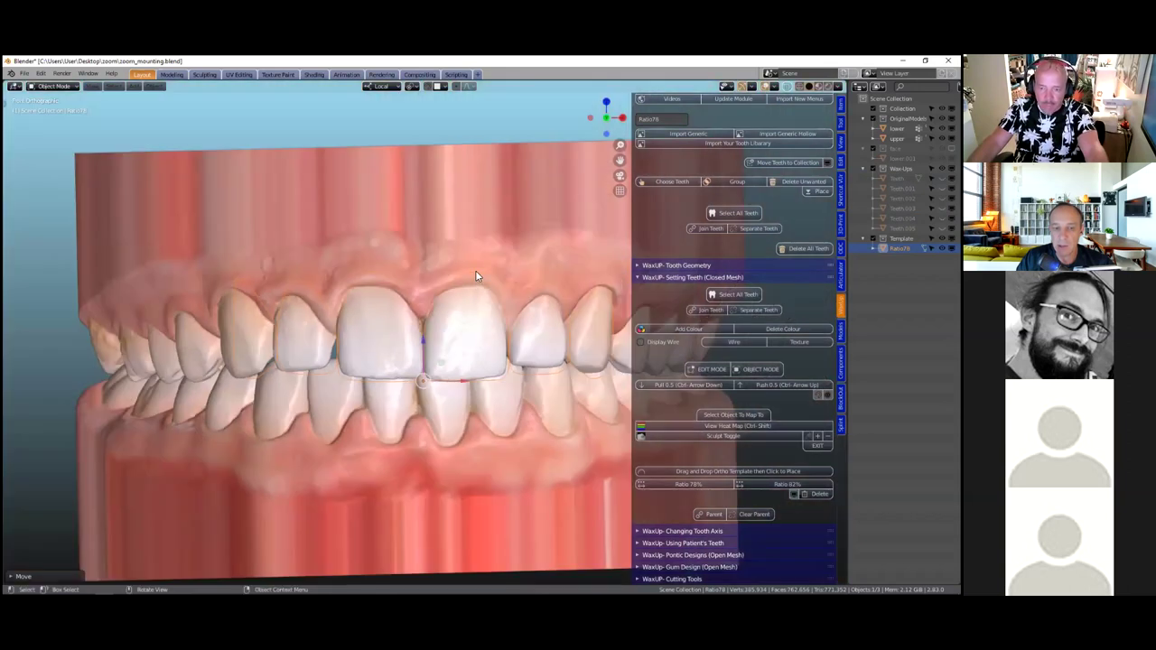
{"action": "left_click", "coordinate": [476, 270]}
{"action": "key", "text": "KP_1"}
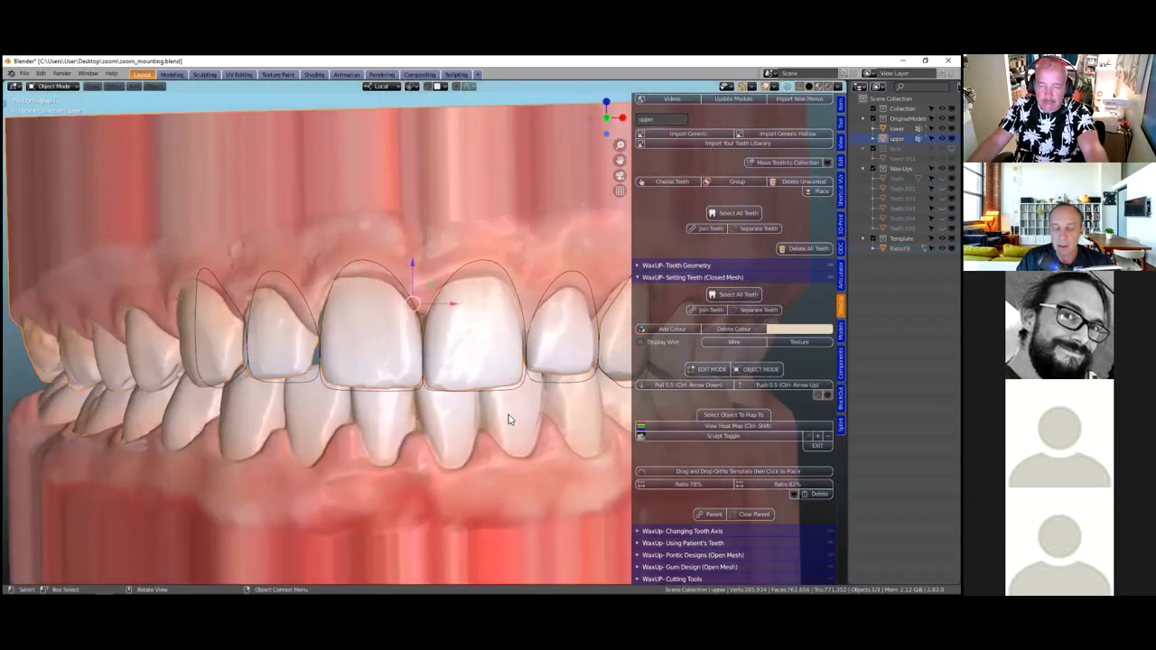
{"action": "scroll", "coordinate": [406, 248], "scroll_direction": "up", "scroll_amount": 2}
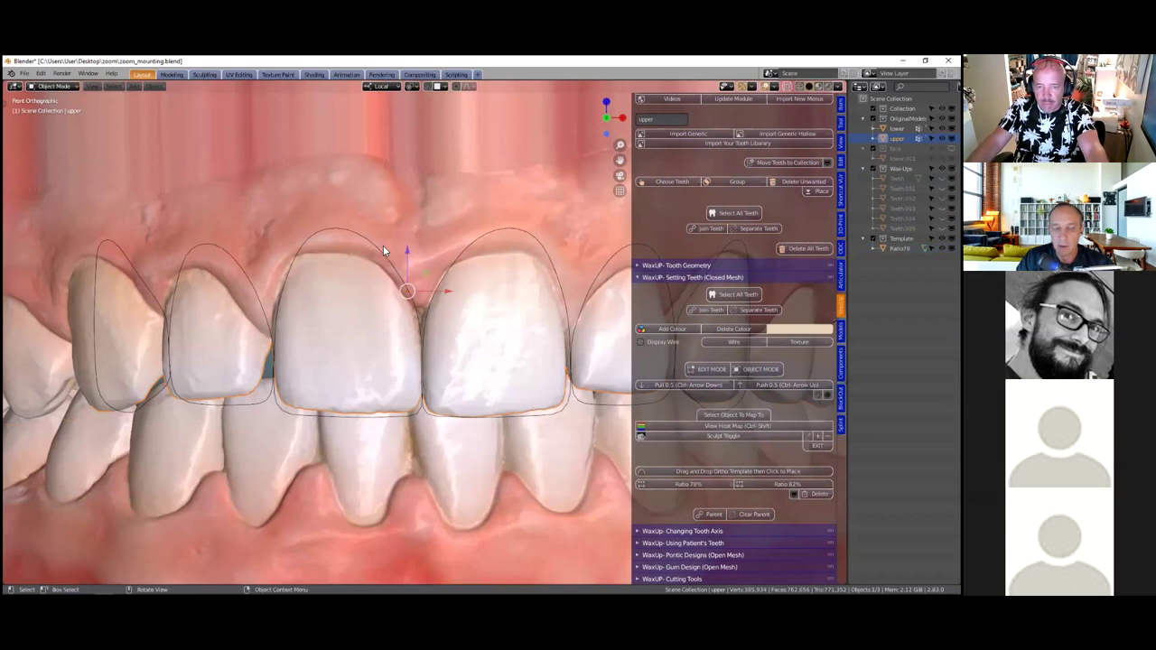
{"action": "scroll", "coordinate": [423, 385], "scroll_direction": "up", "scroll_amount": 1}
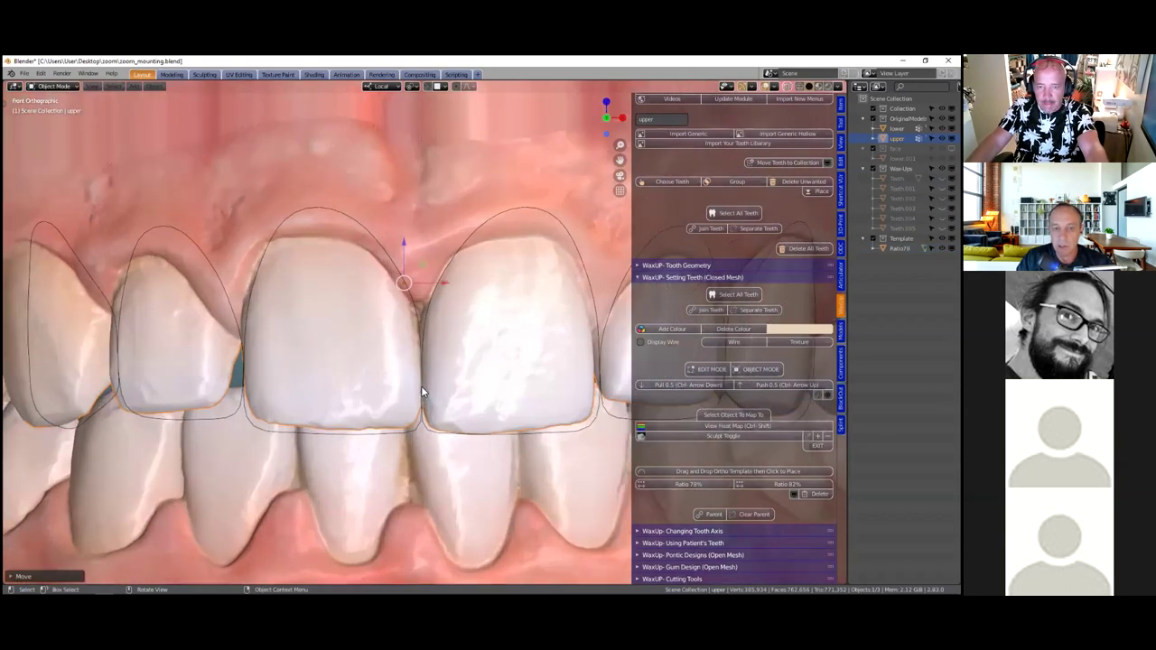
{"action": "left_click", "coordinate": [421, 386]}
{"action": "left_click_drag", "start_coordinate": [421, 385], "coordinate": [445, 372]}
{"action": "scroll", "coordinate": [446, 368], "scroll_direction": "down", "scroll_amount": 1}
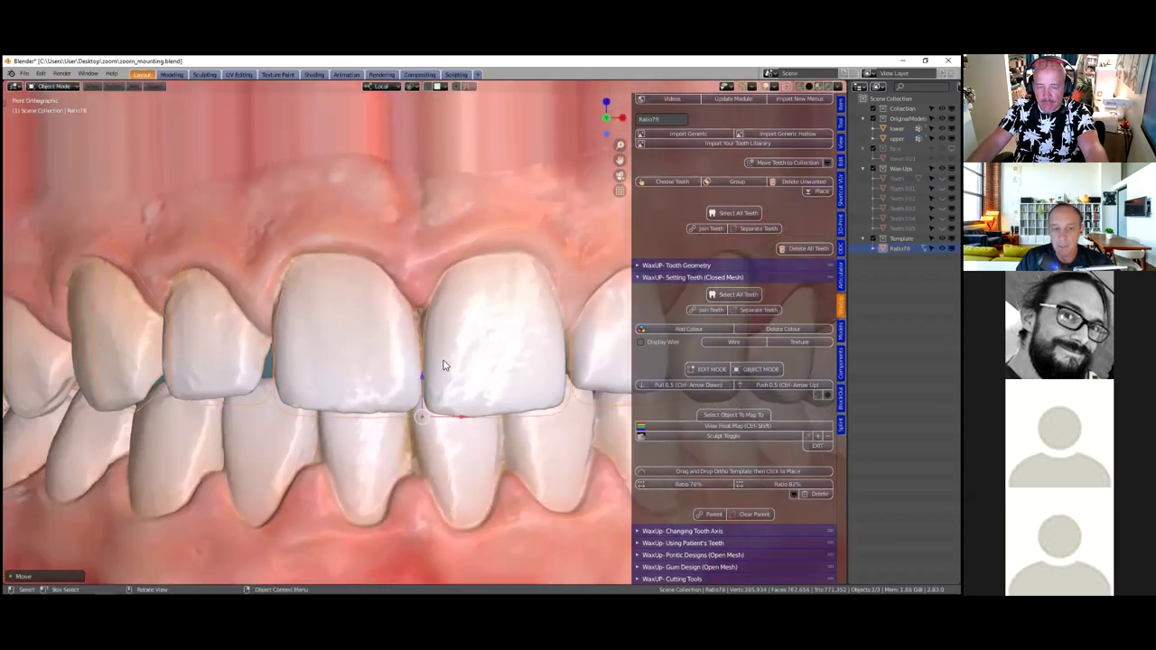
{"action": "scroll", "coordinate": [506, 350], "scroll_direction": "down", "scroll_amount": 3}
{"action": "scroll", "coordinate": [506, 349], "scroll_direction": "up", "scroll_amount": 1}
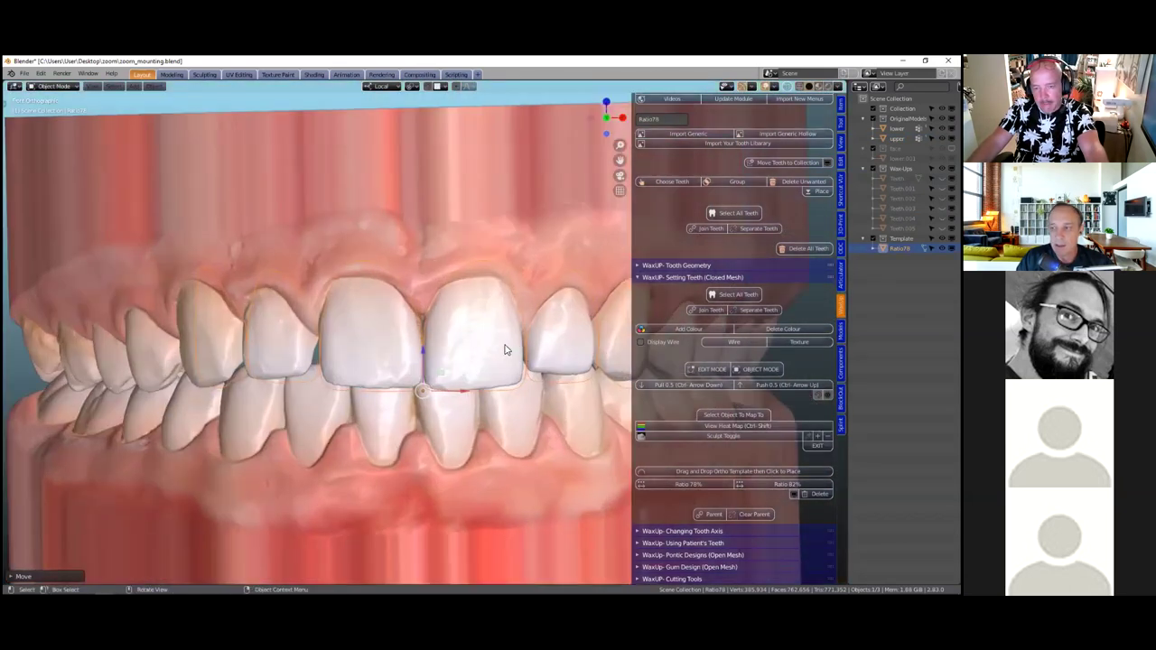
{"action": "scroll", "coordinate": [506, 350], "scroll_direction": "up", "scroll_amount": 1}
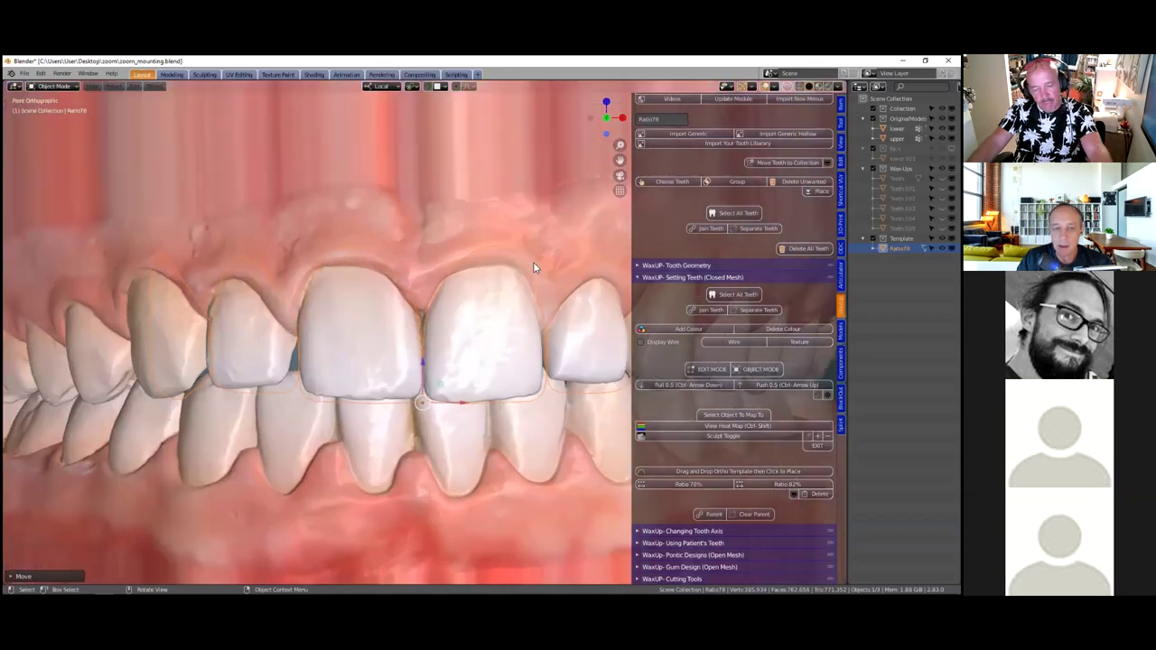
{"action": "left_click", "coordinate": [525, 373]}
{"action": "scroll", "coordinate": [525, 373], "scroll_direction": "up", "scroll_amount": 2}
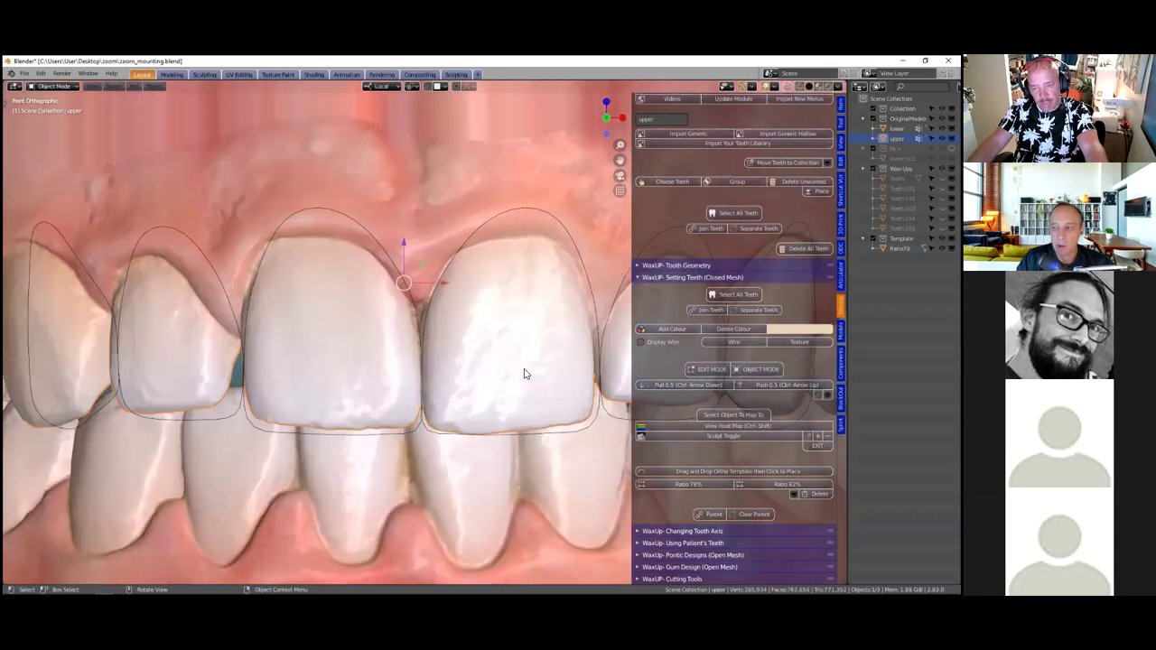
{"action": "scroll", "coordinate": [525, 373], "scroll_direction": "down", "scroll_amount": 2}
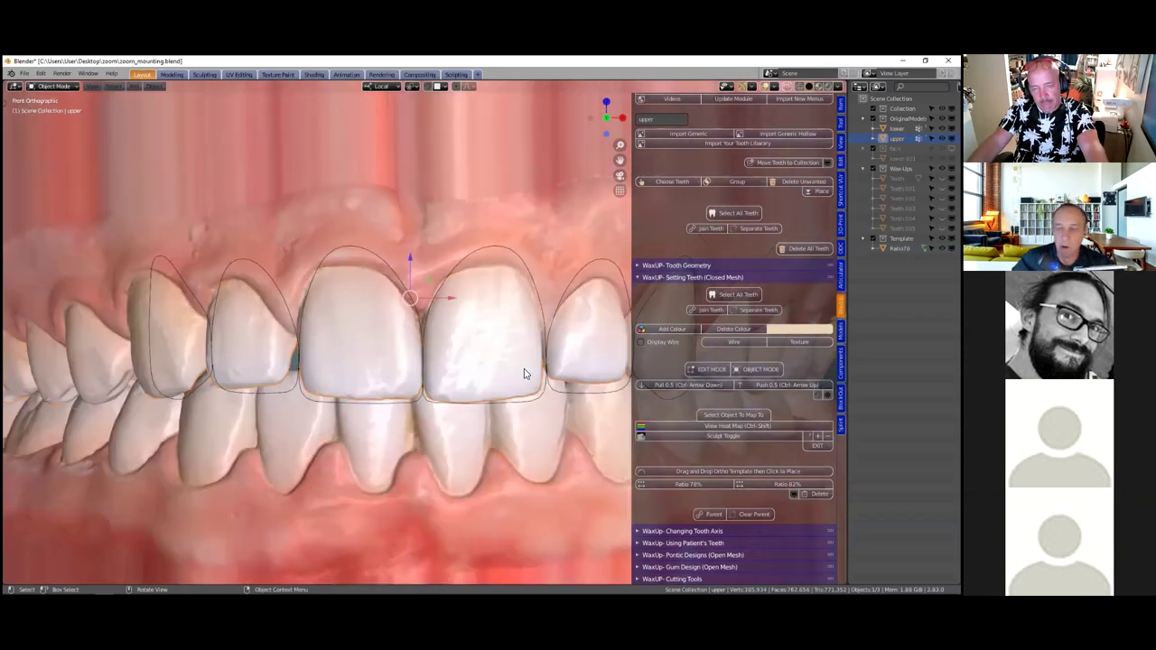
{"action": "scroll", "coordinate": [525, 373], "scroll_direction": "down", "scroll_amount": 1}
{"action": "scroll", "coordinate": [525, 373], "scroll_direction": "down", "scroll_amount": 1}
{"action": "scroll", "coordinate": [509, 296], "scroll_direction": "up", "scroll_amount": 1}
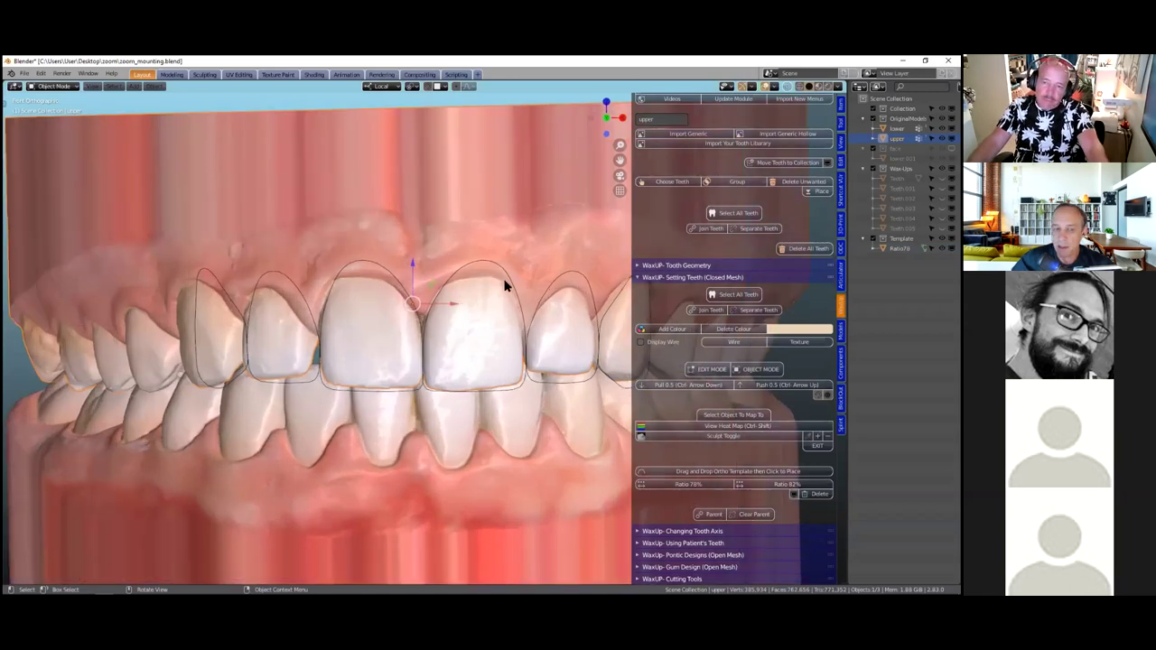
Enlarge the Ratio 78% template slightly in front view and shift it about 0.08 mm along its local X axis
{"action": "left_click", "coordinate": [507, 275]}
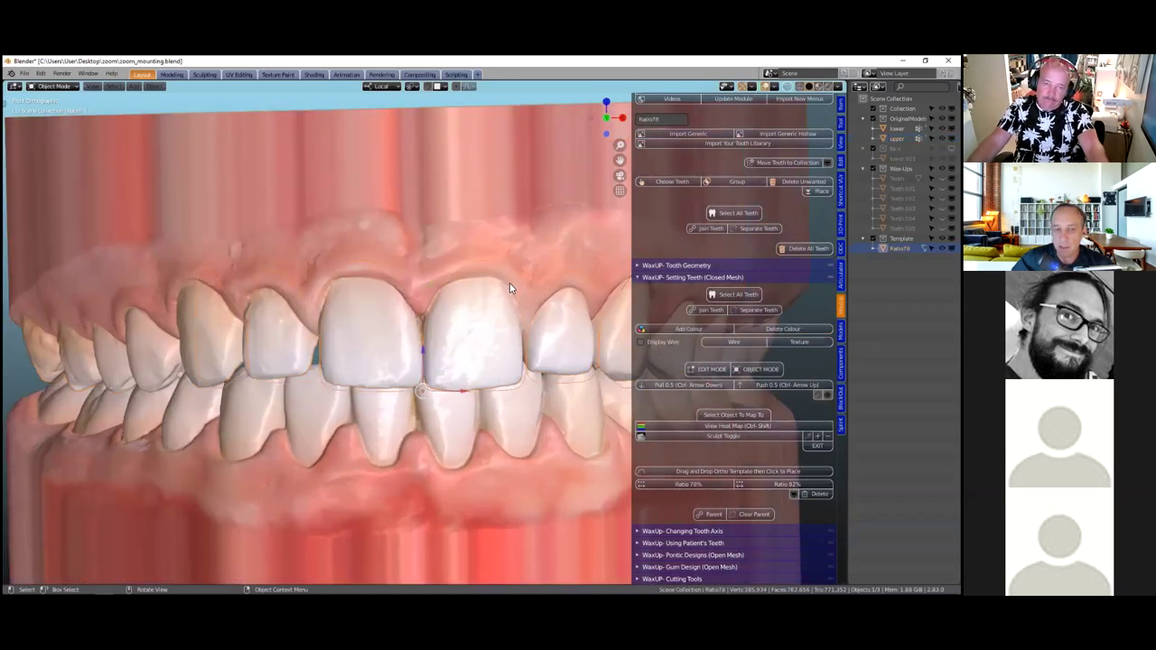
{"action": "key", "text": "KP_1"}
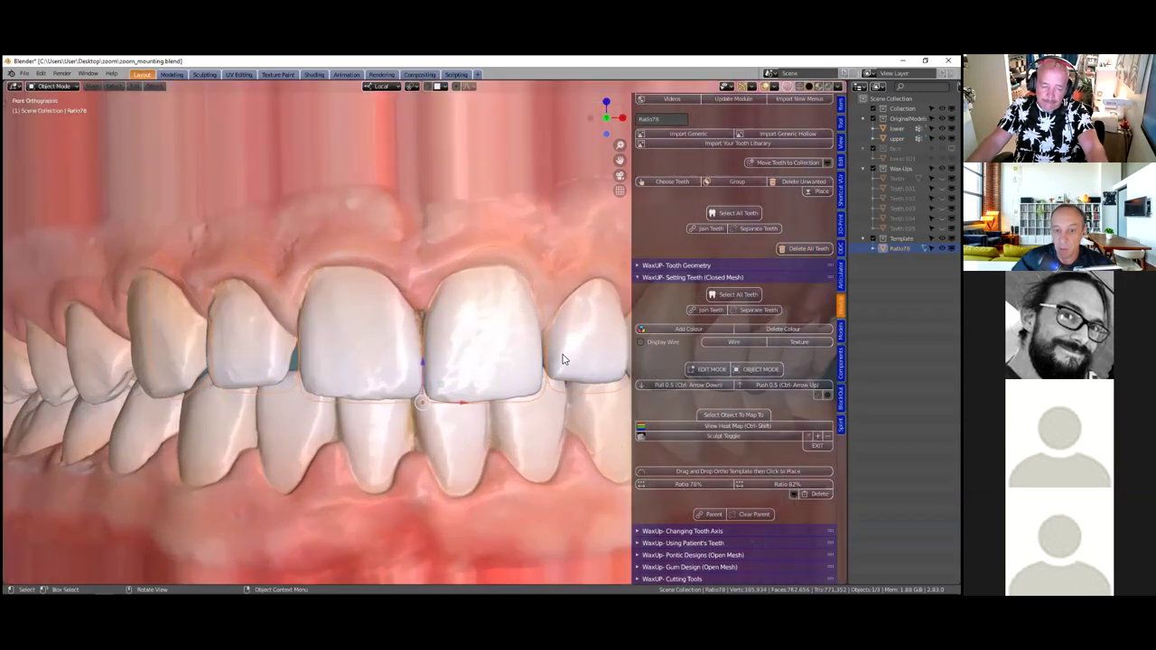
{"action": "key", "text": "s"}
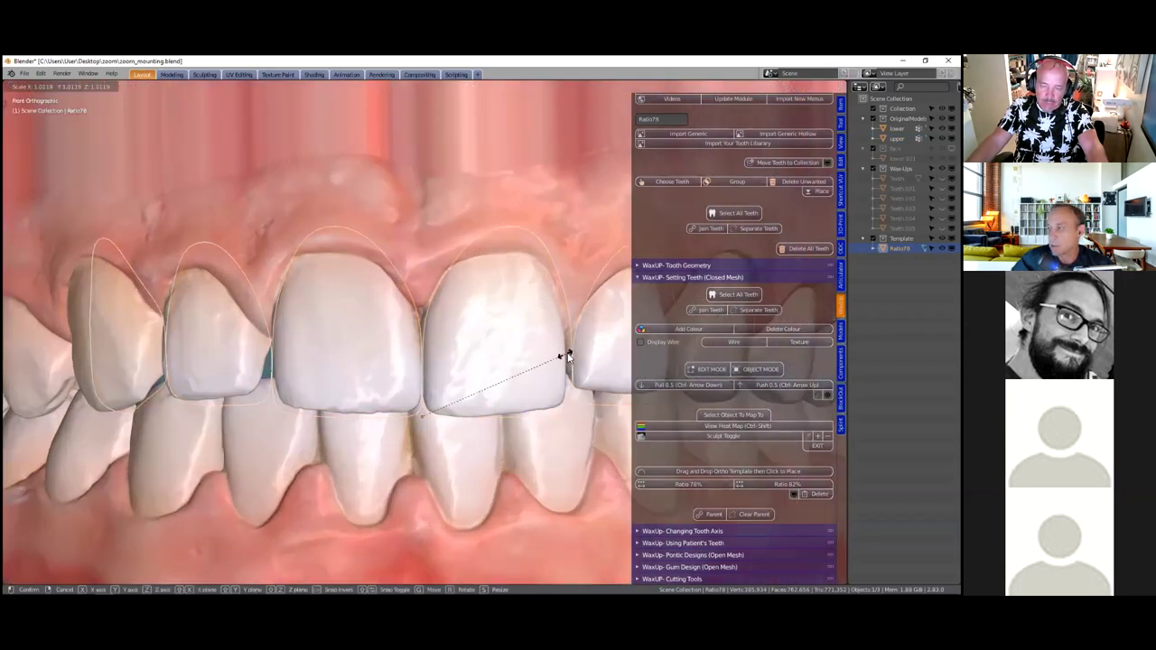
{"action": "left_click", "coordinate": [467, 391]}
{"action": "scroll", "coordinate": [467, 391], "scroll_direction": "down", "scroll_amount": 2}
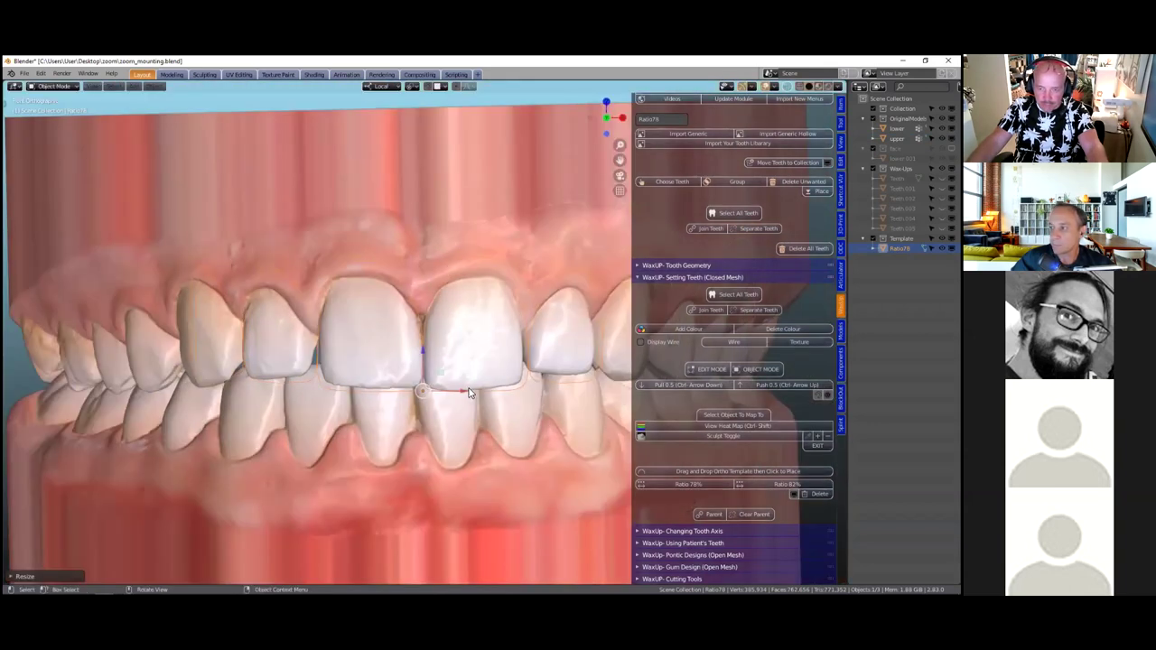
{"action": "left_click_drag", "start_coordinate": [466, 390], "coordinate": [462, 389]}
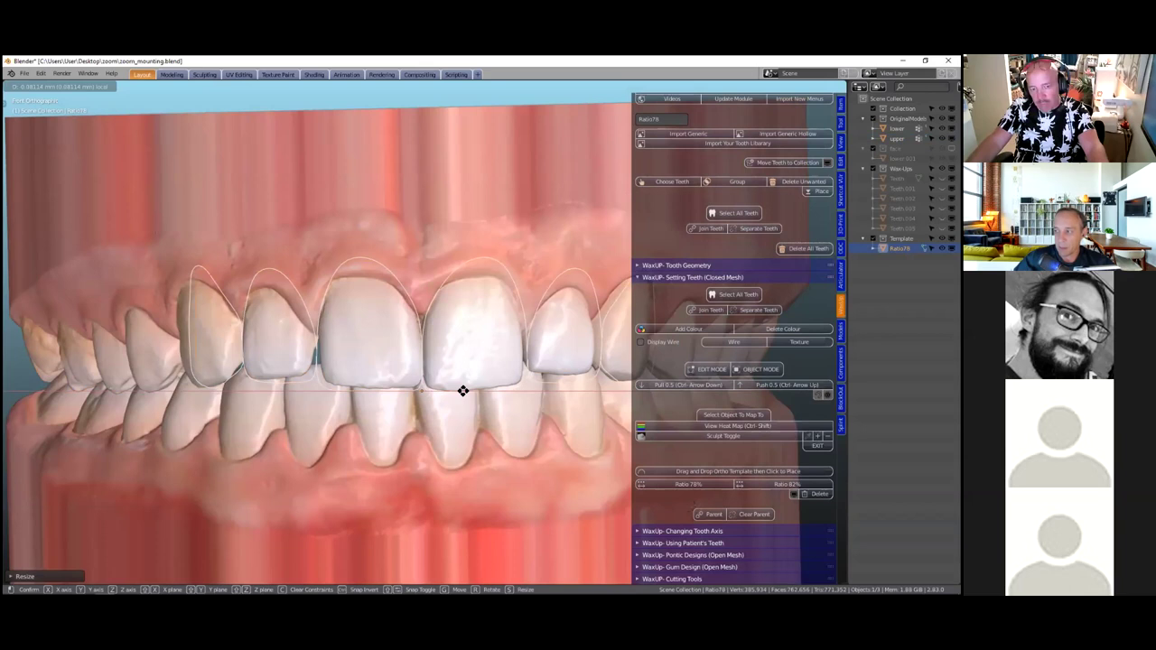
{"action": "left_click", "coordinate": [461, 388]}
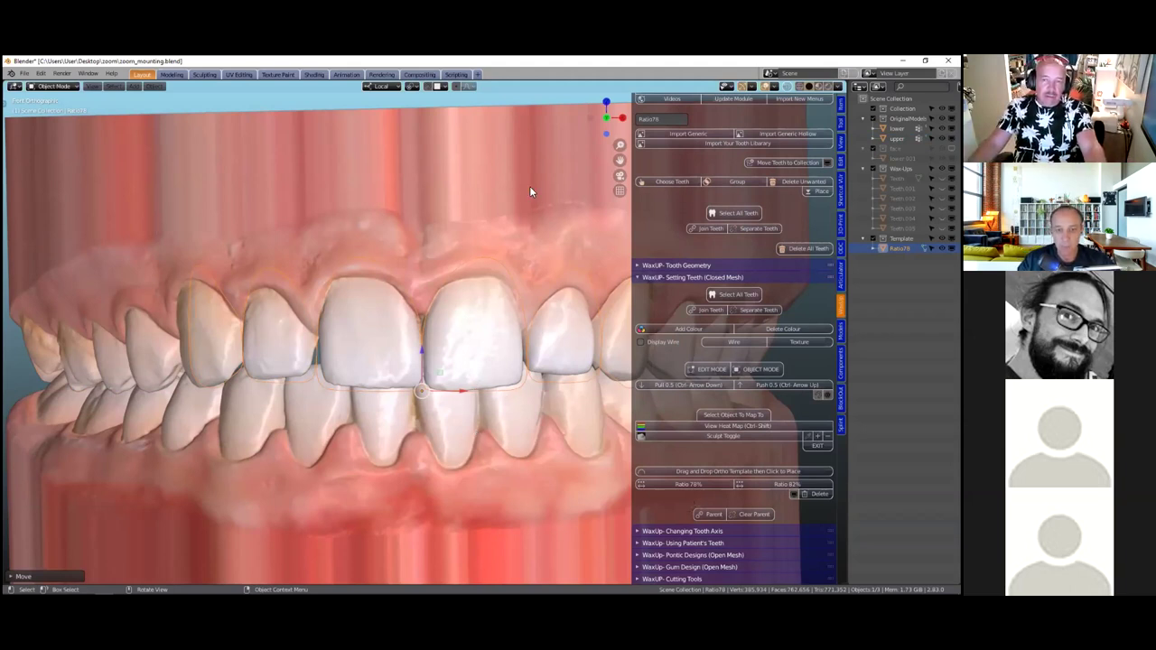
Examine how the rescaled template outline fits the widths and edges of the natural incisors and canines
{"action": "scroll", "coordinate": [520, 474], "scroll_direction": "up", "scroll_amount": 1}
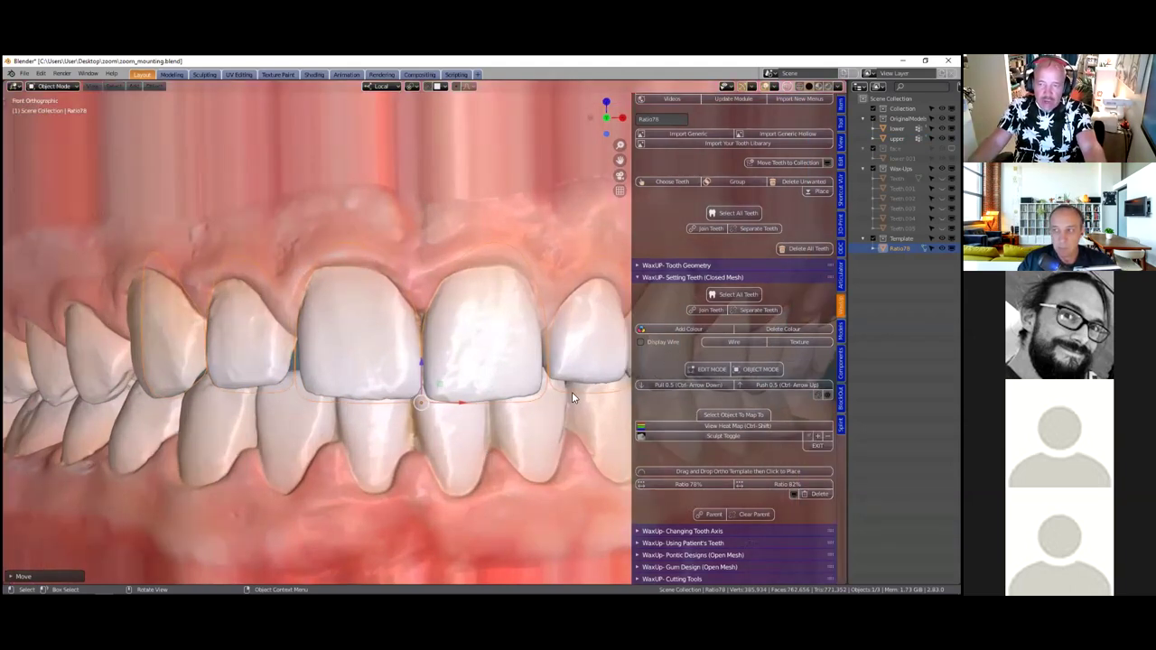
{"action": "scroll", "coordinate": [524, 401], "scroll_direction": "up", "scroll_amount": 2}
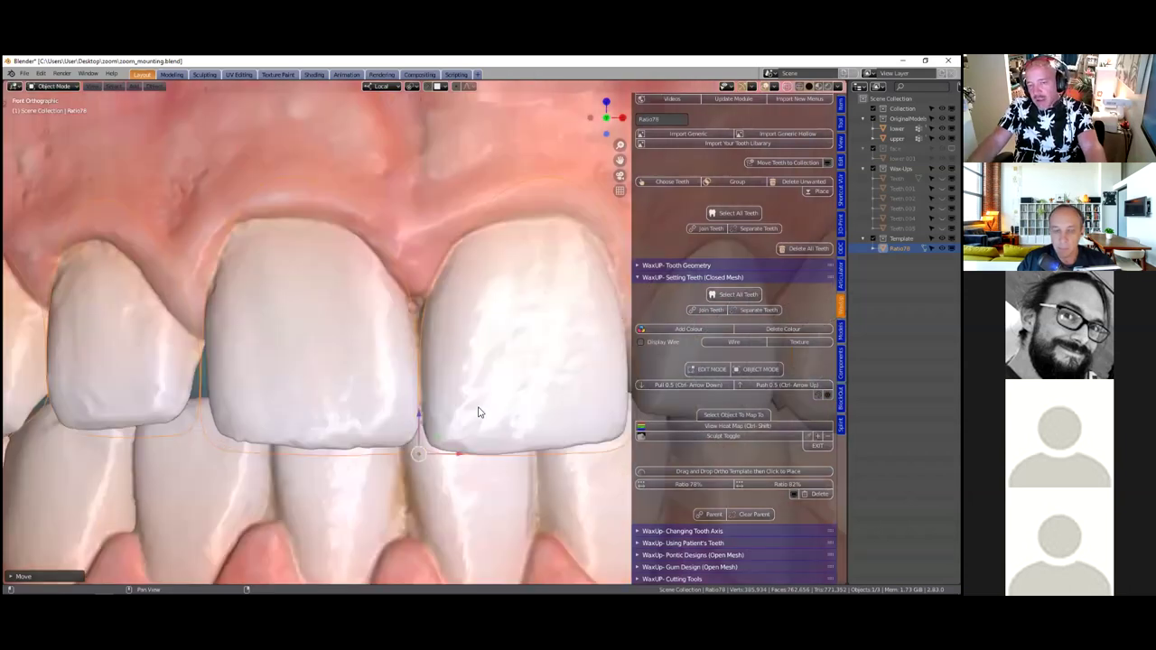
{"action": "scroll", "coordinate": [479, 413], "scroll_direction": "down", "scroll_amount": 2}
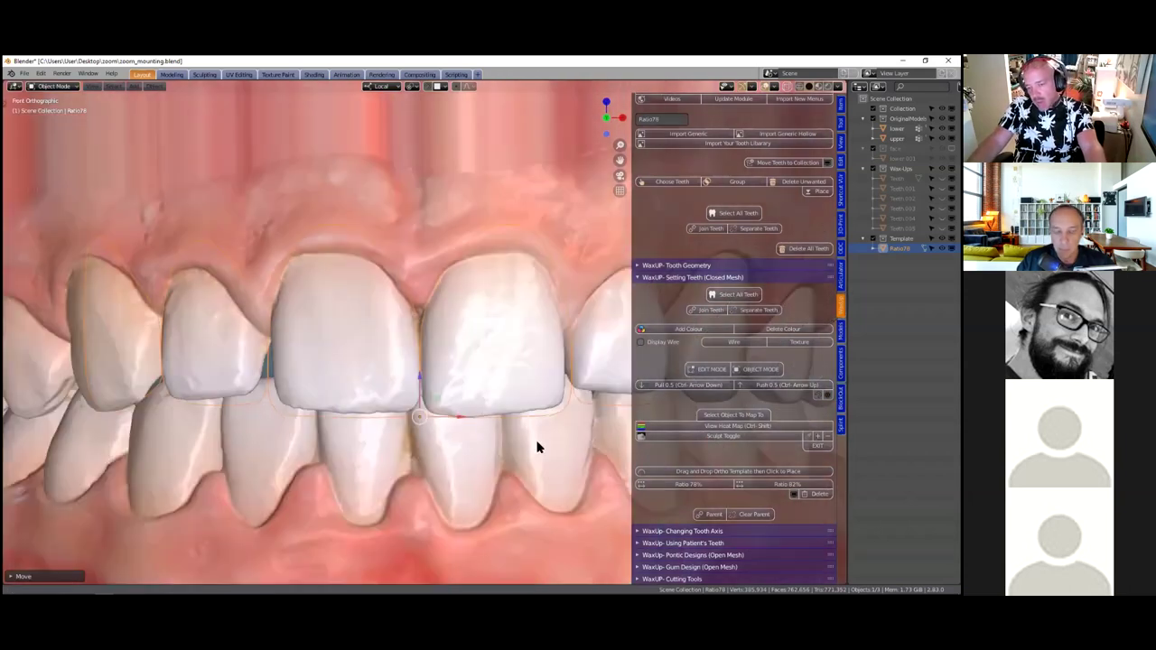
{"action": "scroll", "coordinate": [537, 447], "scroll_direction": "down", "scroll_amount": 1}
{"action": "scroll", "coordinate": [536, 446], "scroll_direction": "down", "scroll_amount": 1}
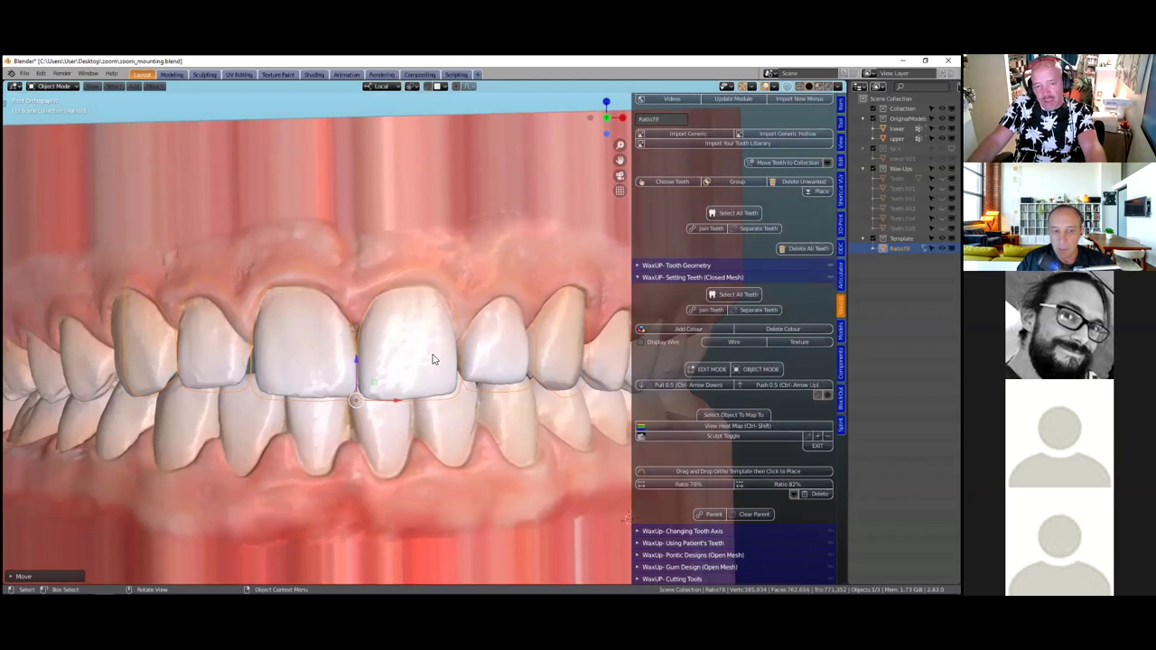
{"action": "key", "text": "KP_1"}
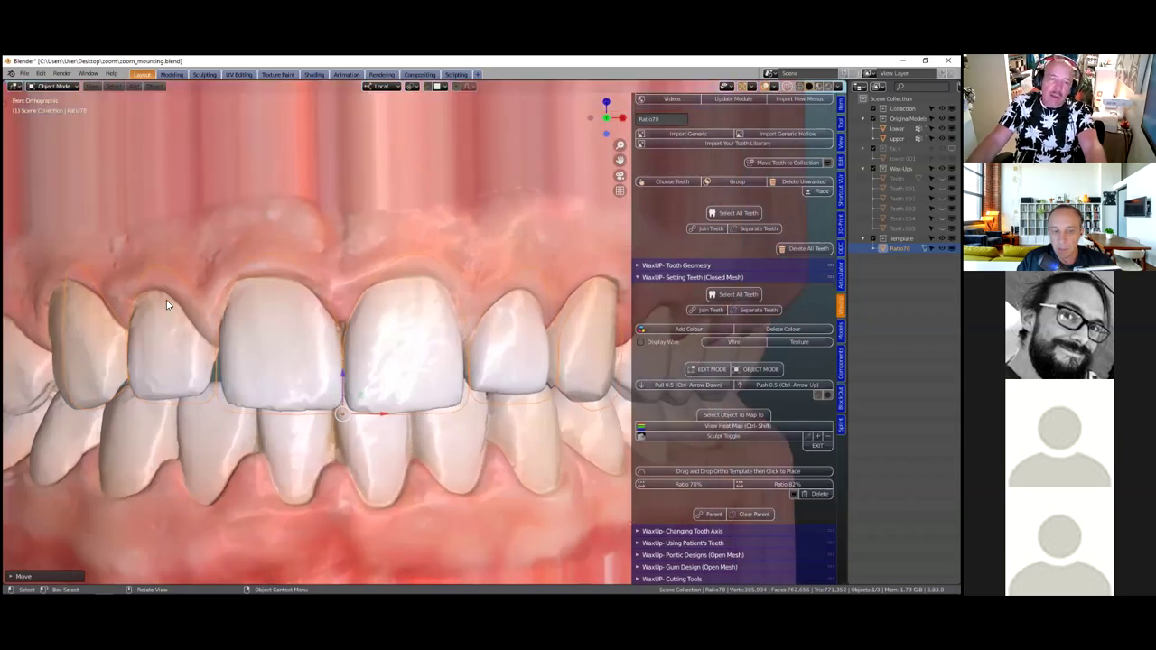
{"action": "scroll", "coordinate": [467, 369], "scroll_direction": "down", "scroll_amount": 2}
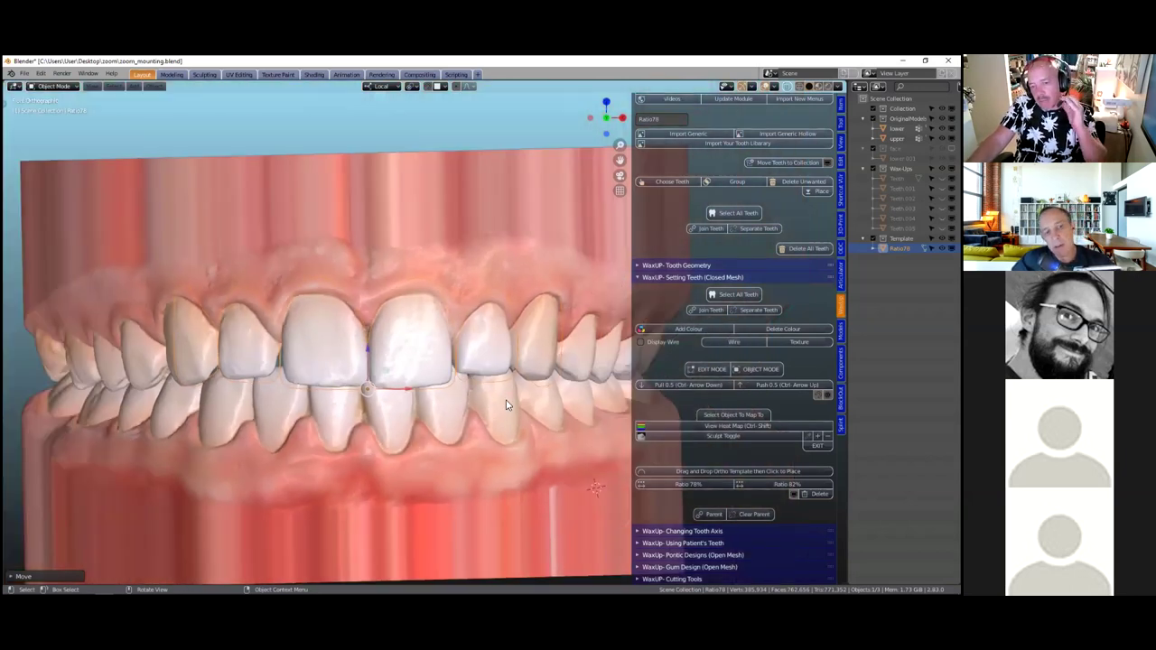
{"action": "scroll", "coordinate": [505, 407], "scroll_direction": "up", "scroll_amount": 1}
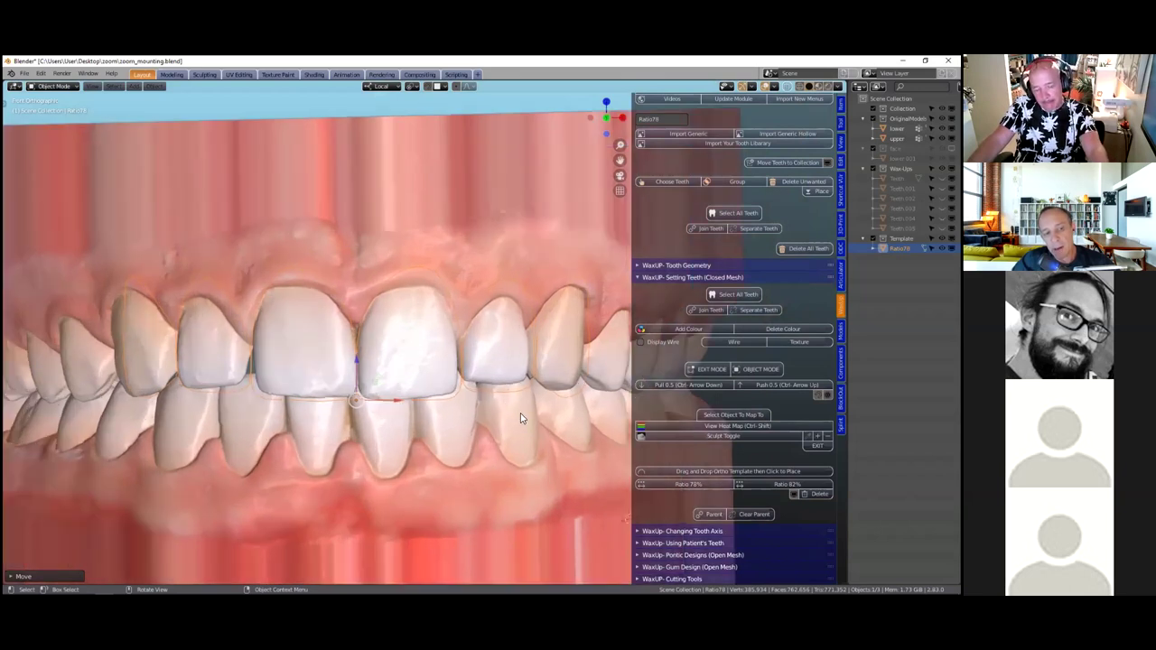
Fine-tune the scale of the Ratio 78% template and nudge it along its local X axis to match the natural incisor widths
{"action": "key", "text": "s"}
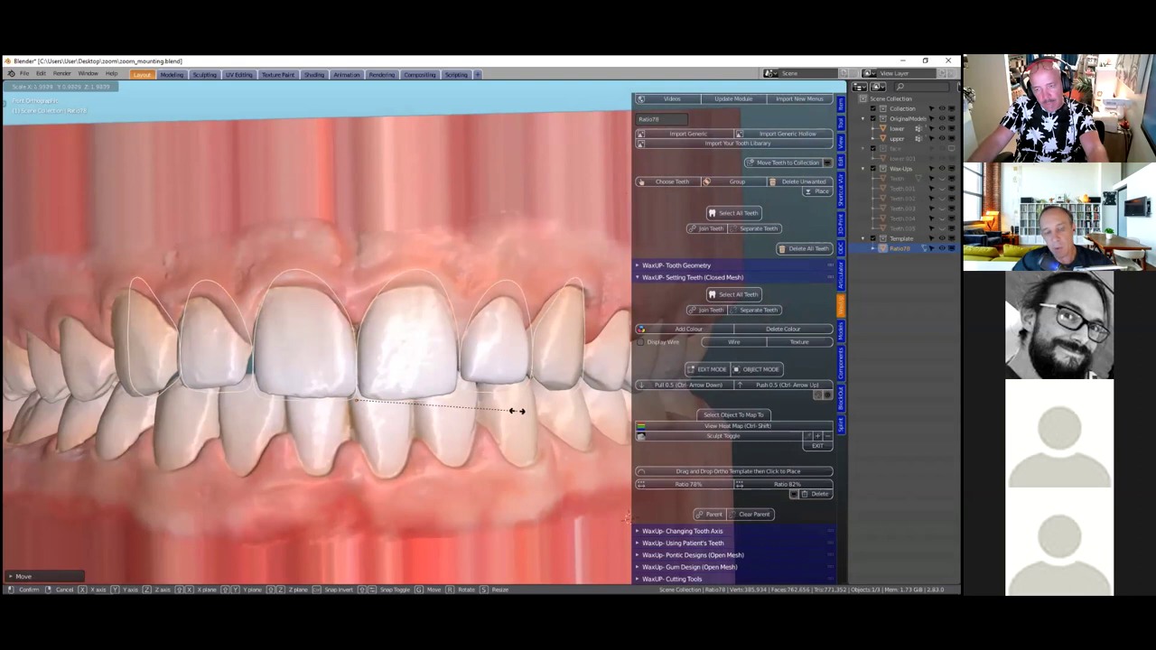
{"action": "left_click", "coordinate": [493, 405]}
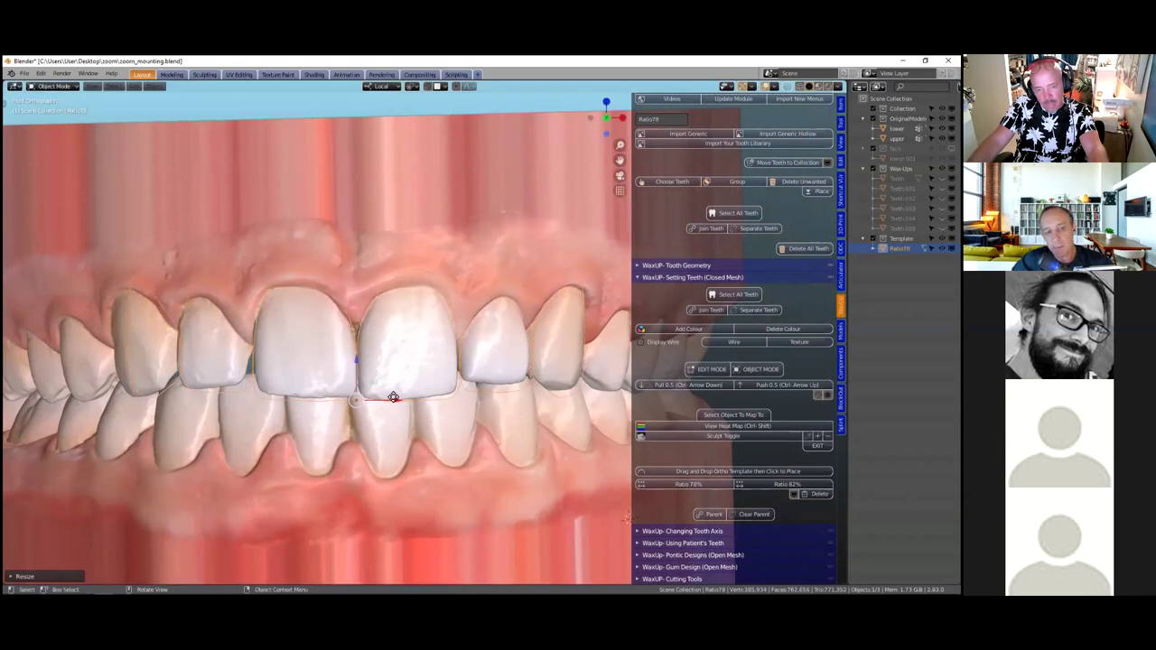
{"action": "key", "text": "g"}
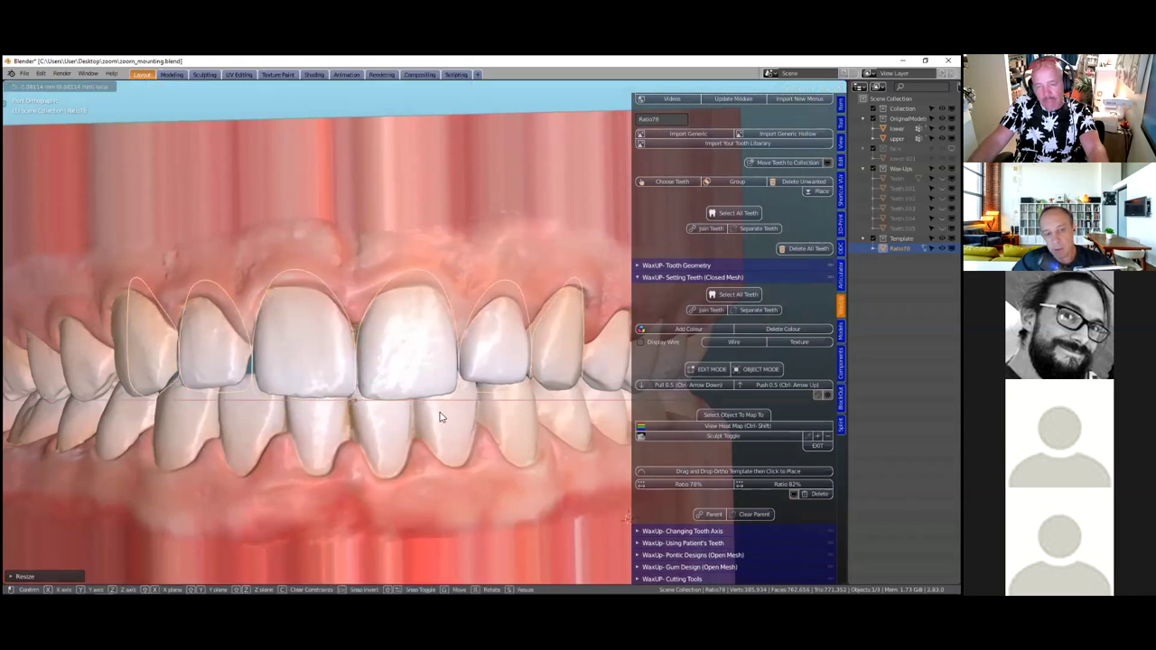
{"action": "left_click", "coordinate": [467, 425]}
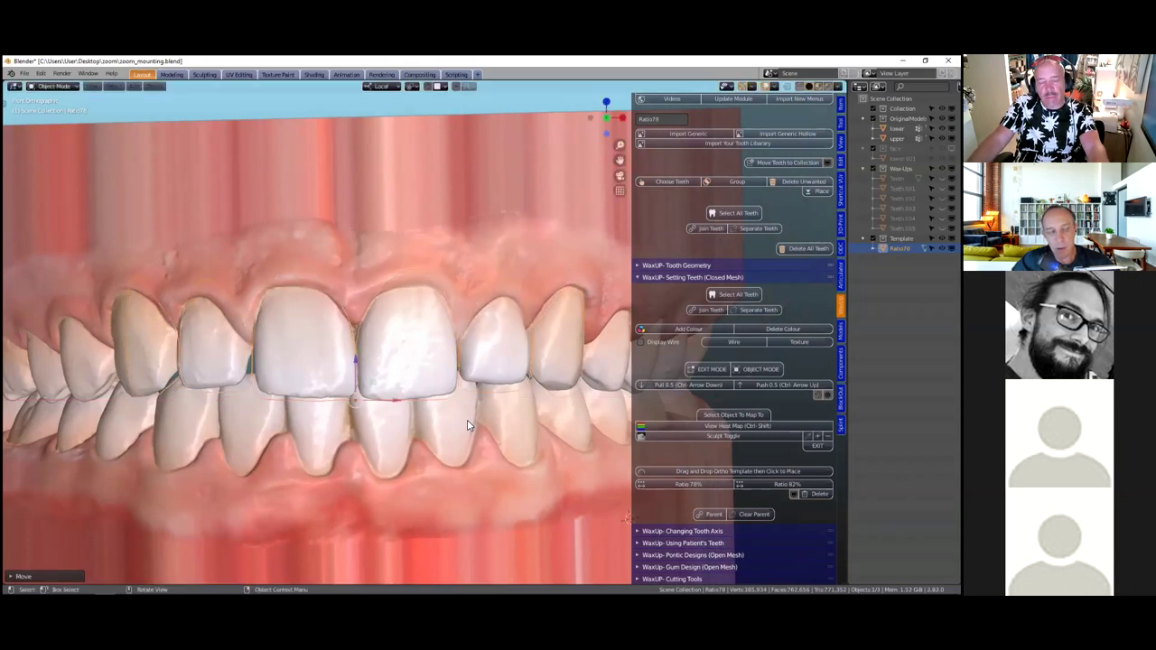
{"action": "scroll", "coordinate": [468, 426], "scroll_direction": "up", "scroll_amount": 3}
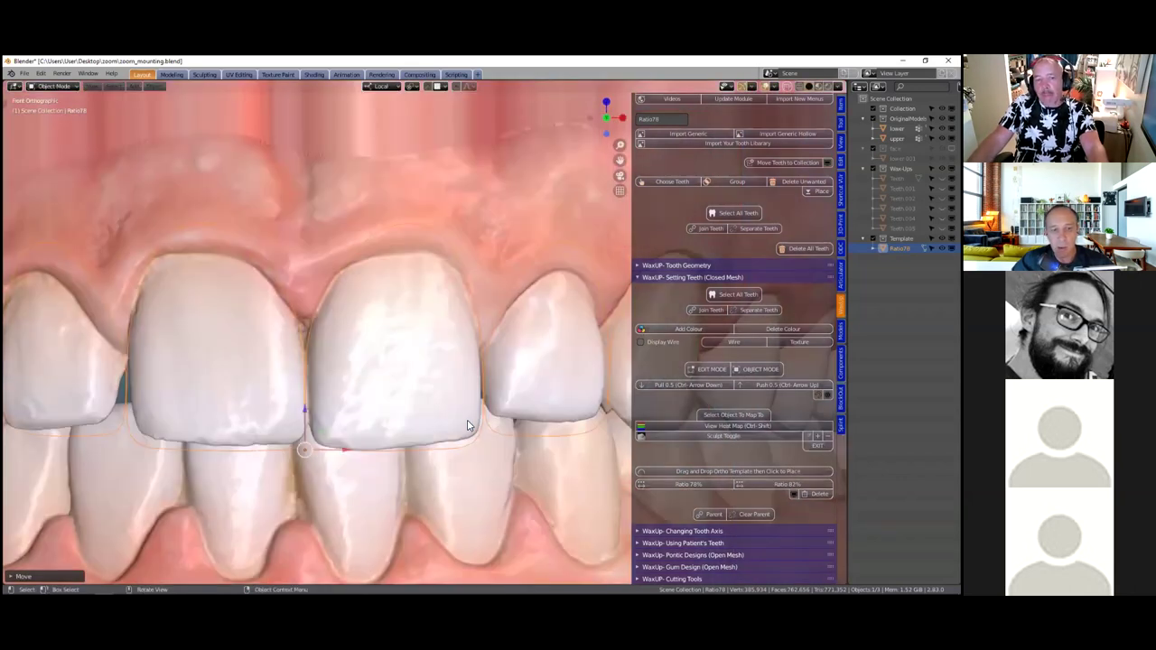
{"action": "scroll", "coordinate": [467, 426], "scroll_direction": "down", "scroll_amount": 4}
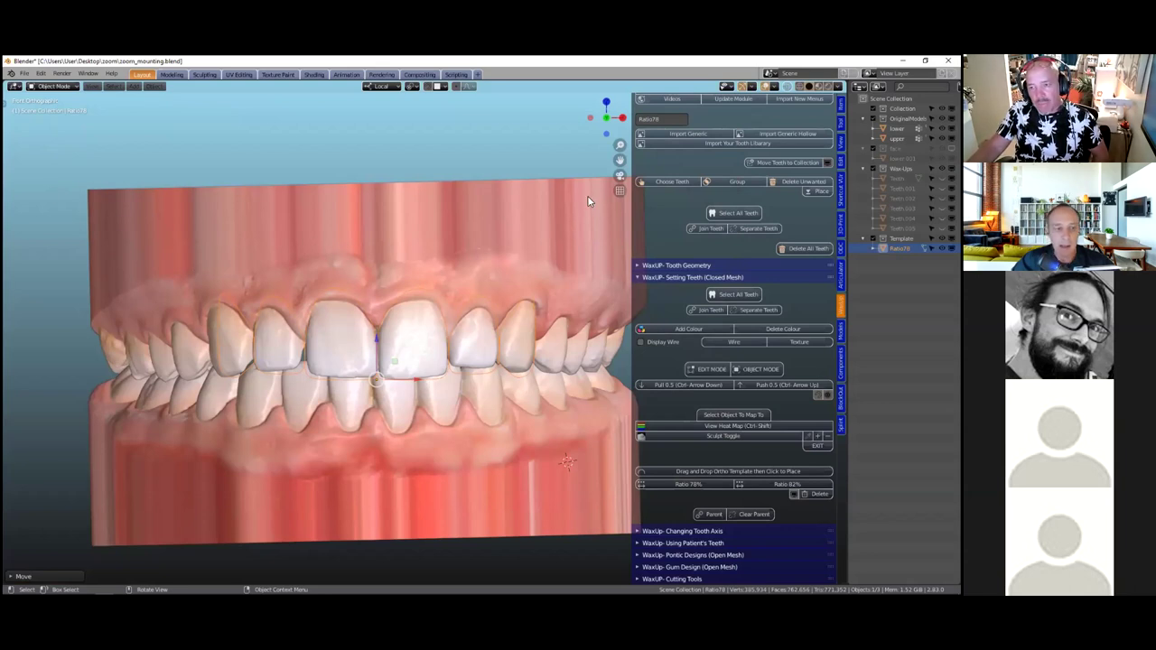
Compare the Ratio 78% template against the upper front teeth in perspective and orthographic projection, ending in orthographic
{"action": "left_click", "coordinate": [618, 191]}
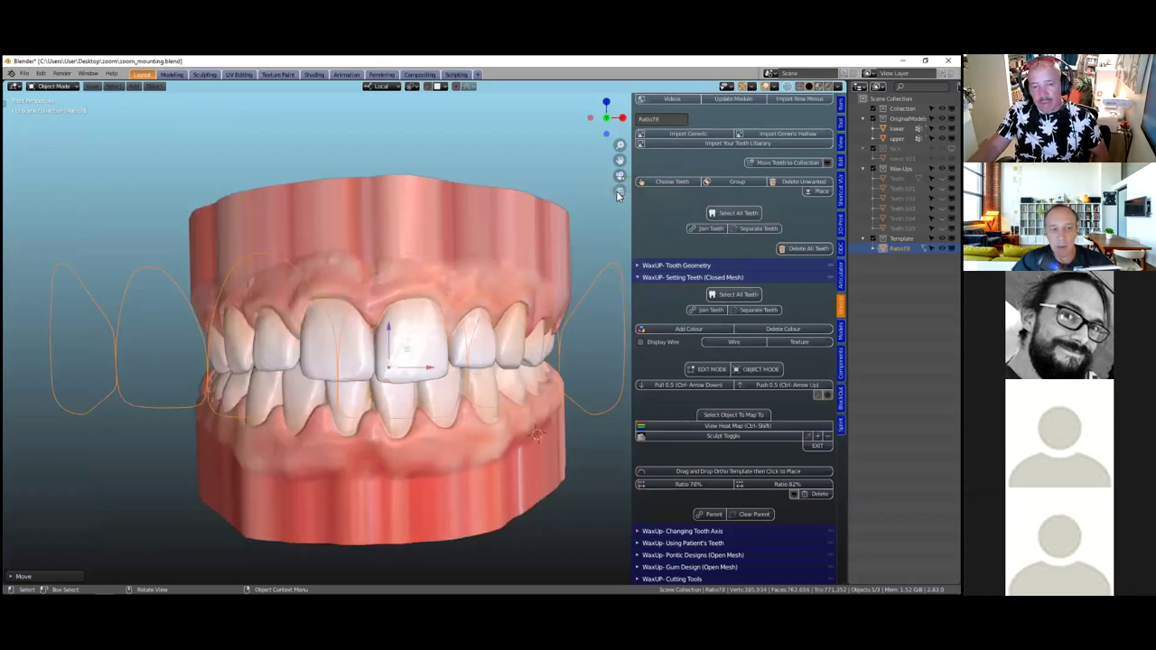
{"action": "scroll", "coordinate": [467, 271], "scroll_direction": "up", "scroll_amount": 3}
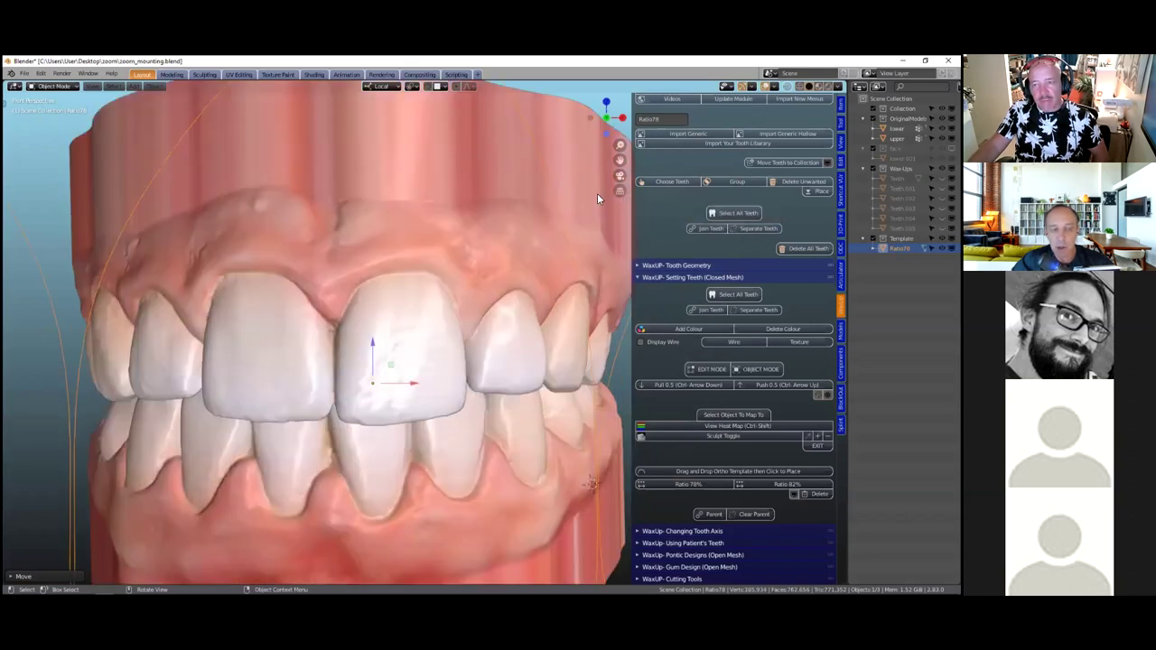
{"action": "scroll", "coordinate": [597, 193], "scroll_direction": "down", "scroll_amount": 2}
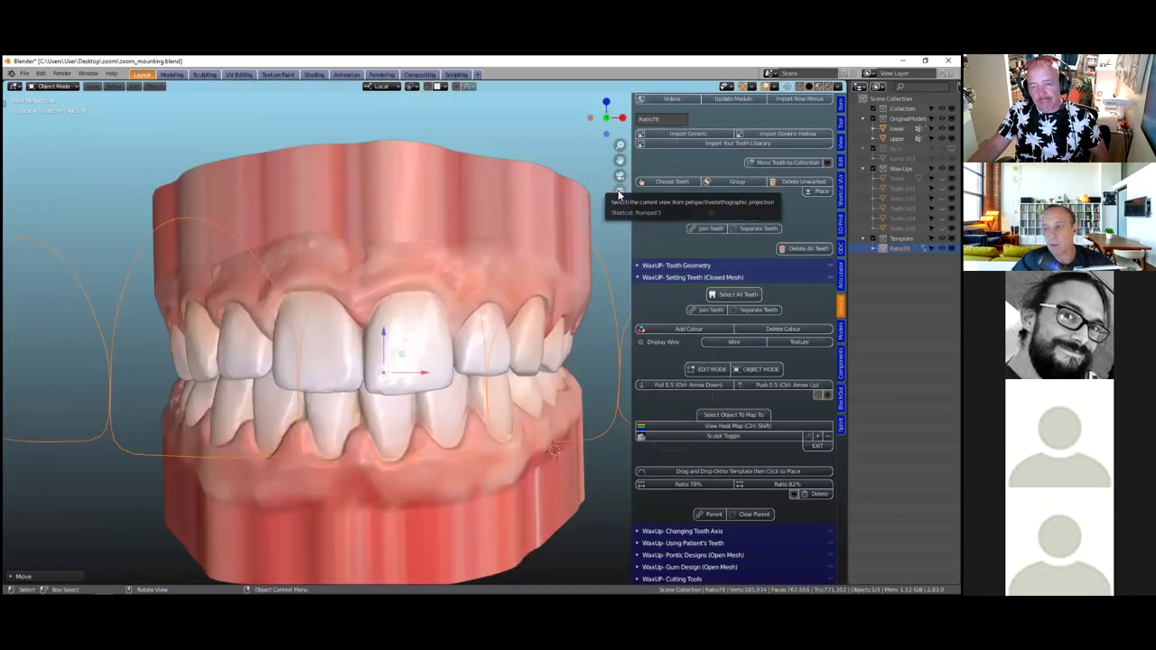
{"action": "left_click", "coordinate": [619, 190]}
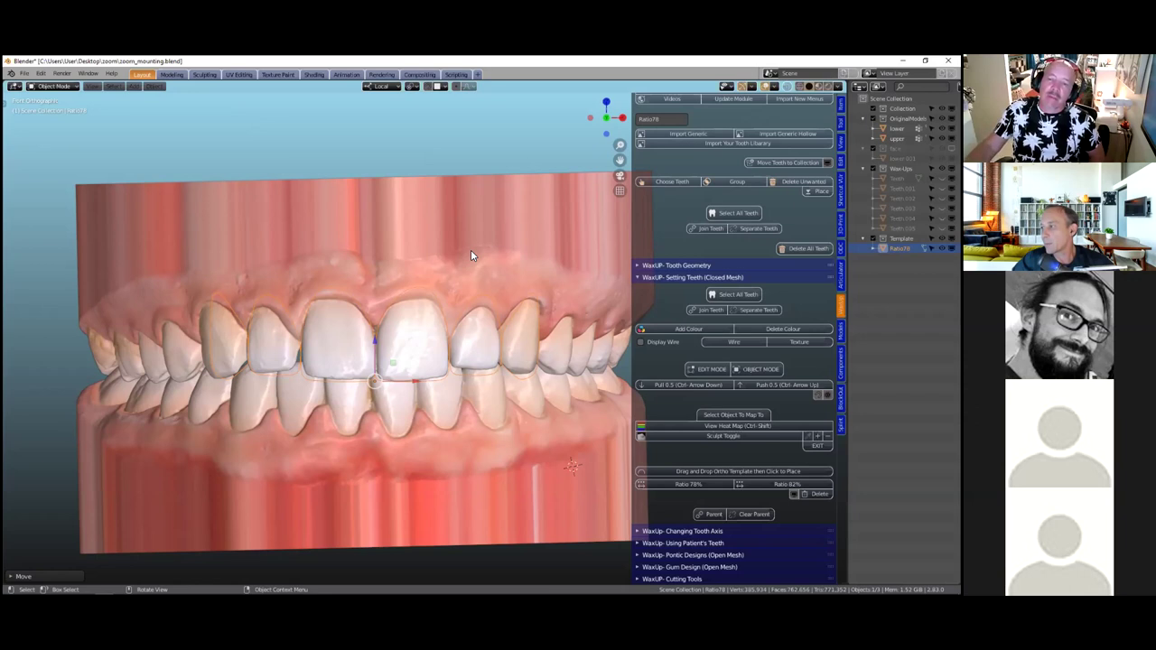
{"action": "left_click_drag", "start_coordinate": [377, 346], "coordinate": [375, 344]}
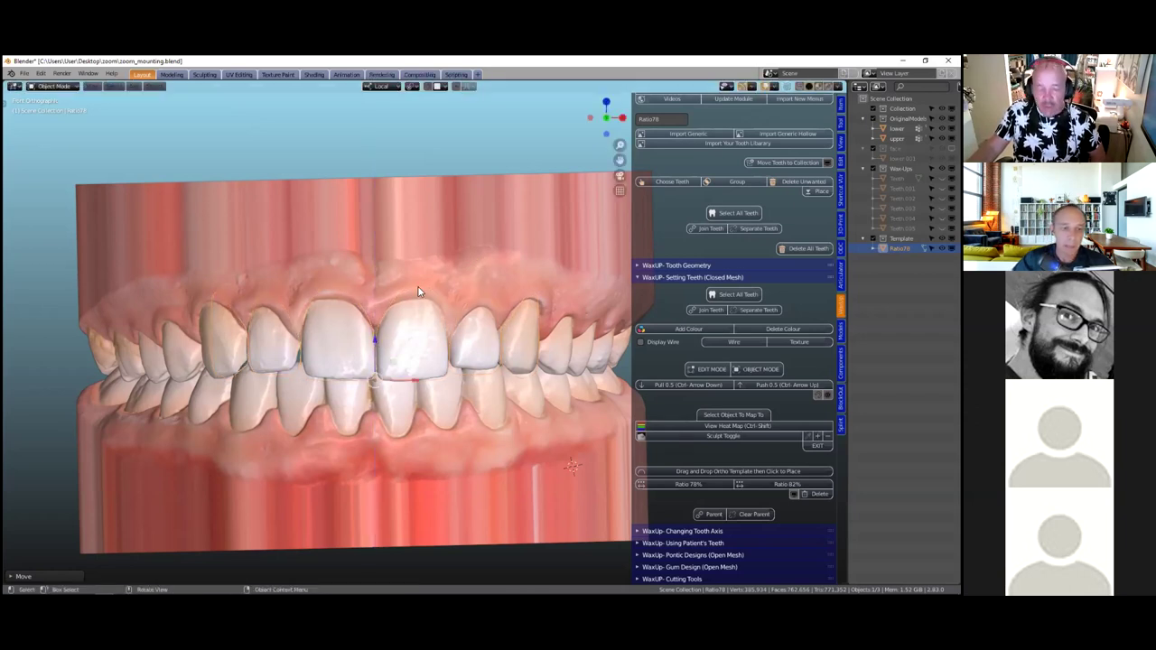
{"action": "scroll", "coordinate": [436, 278], "scroll_direction": "up", "scroll_amount": 1}
{"action": "scroll", "coordinate": [351, 286], "scroll_direction": "up", "scroll_amount": 2}
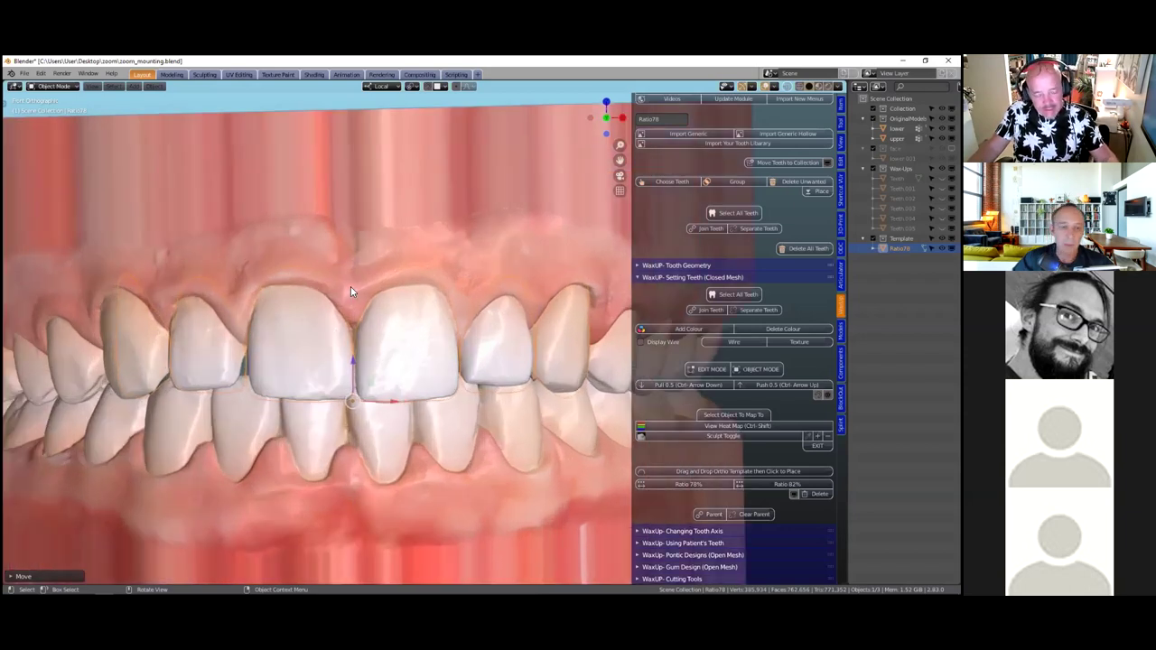
{"action": "scroll", "coordinate": [350, 286], "scroll_direction": "down", "scroll_amount": 2}
Unhide the six library teeth and pick individual incisors to inspect how they sit against the template and models
{"action": "key", "text": "alt+h"}
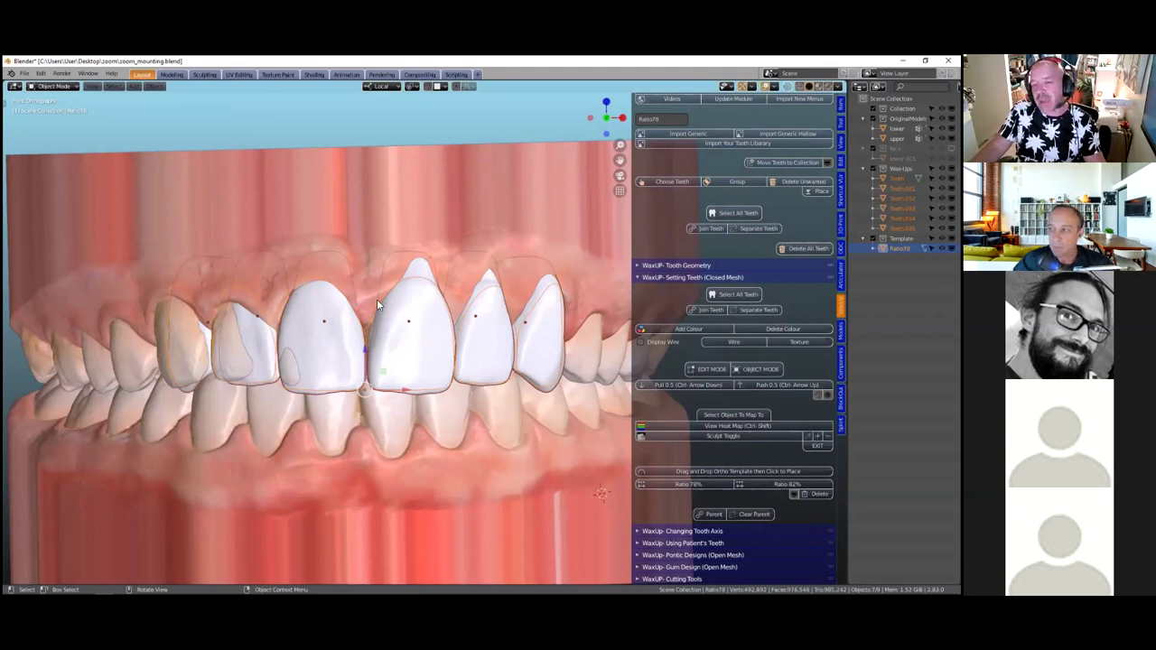
{"action": "left_click", "coordinate": [491, 337]}
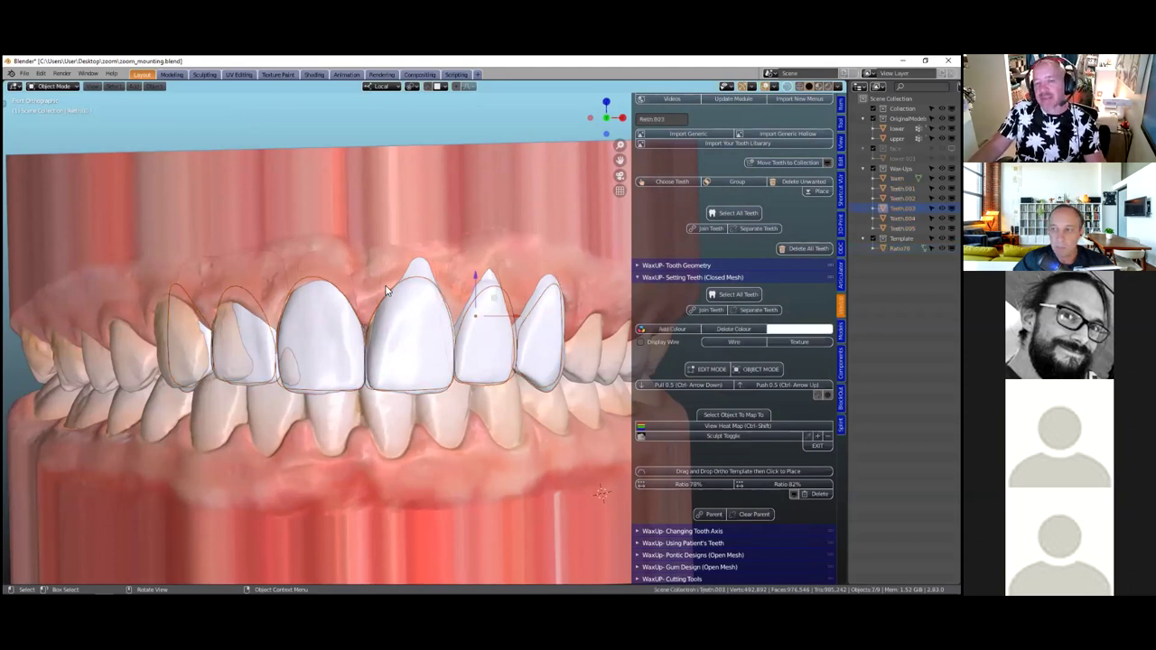
{"action": "scroll", "coordinate": [307, 350], "scroll_direction": "down", "scroll_amount": 4}
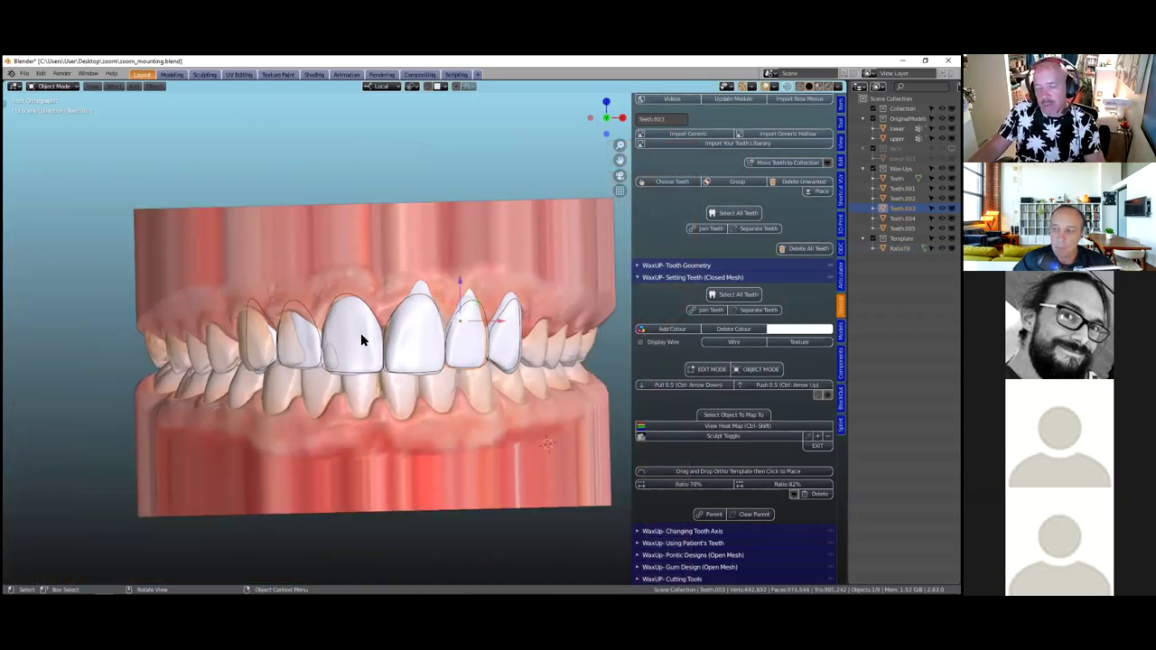
{"action": "left_click", "coordinate": [420, 340]}
{"action": "left_click", "coordinate": [351, 336]}
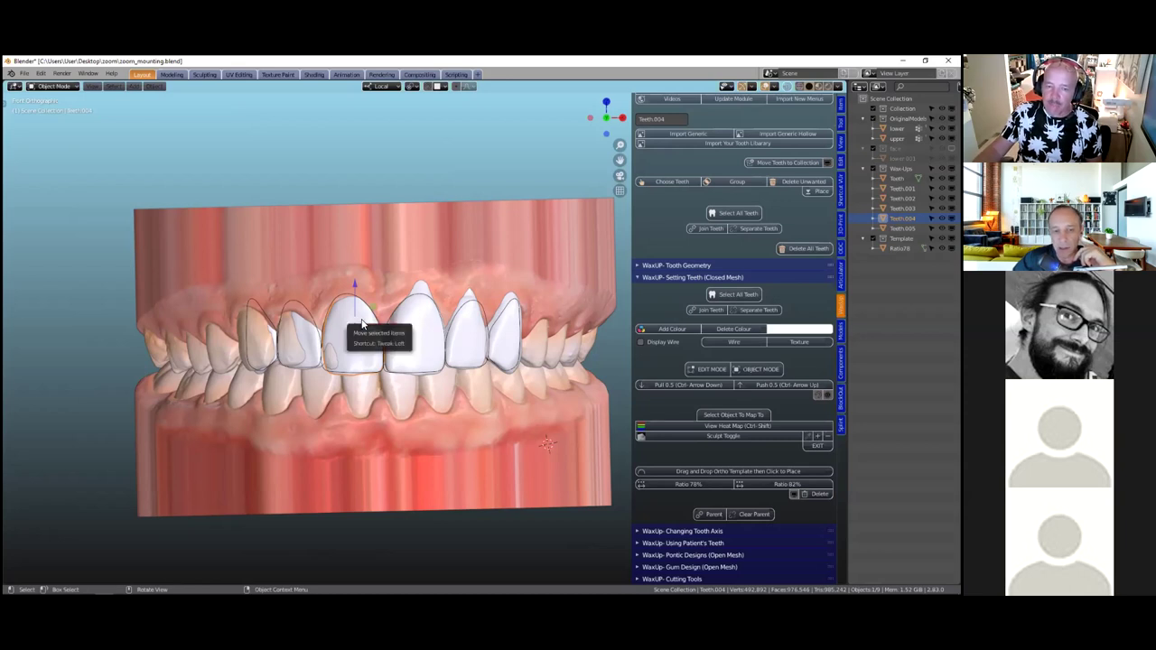
{"action": "middle_click_drag", "start_coordinate": [361, 324], "coordinate": [331, 322]}
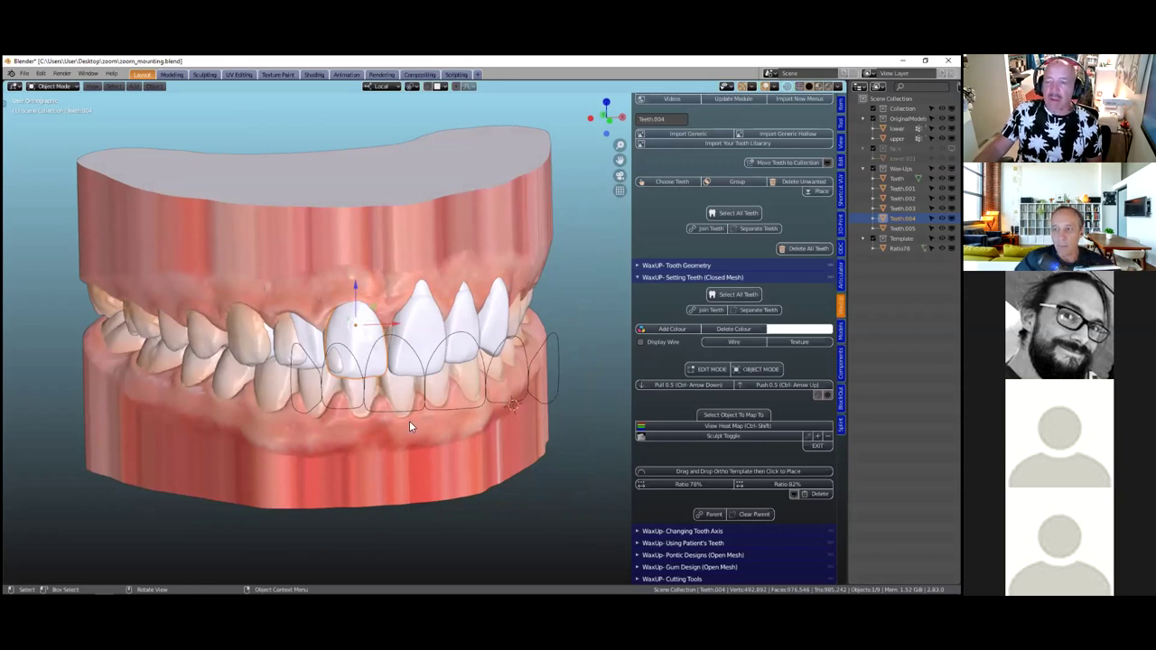
{"action": "scroll", "coordinate": [409, 421], "scroll_direction": "up", "scroll_amount": 2}
{"action": "scroll", "coordinate": [460, 331], "scroll_direction": "down", "scroll_amount": 1}
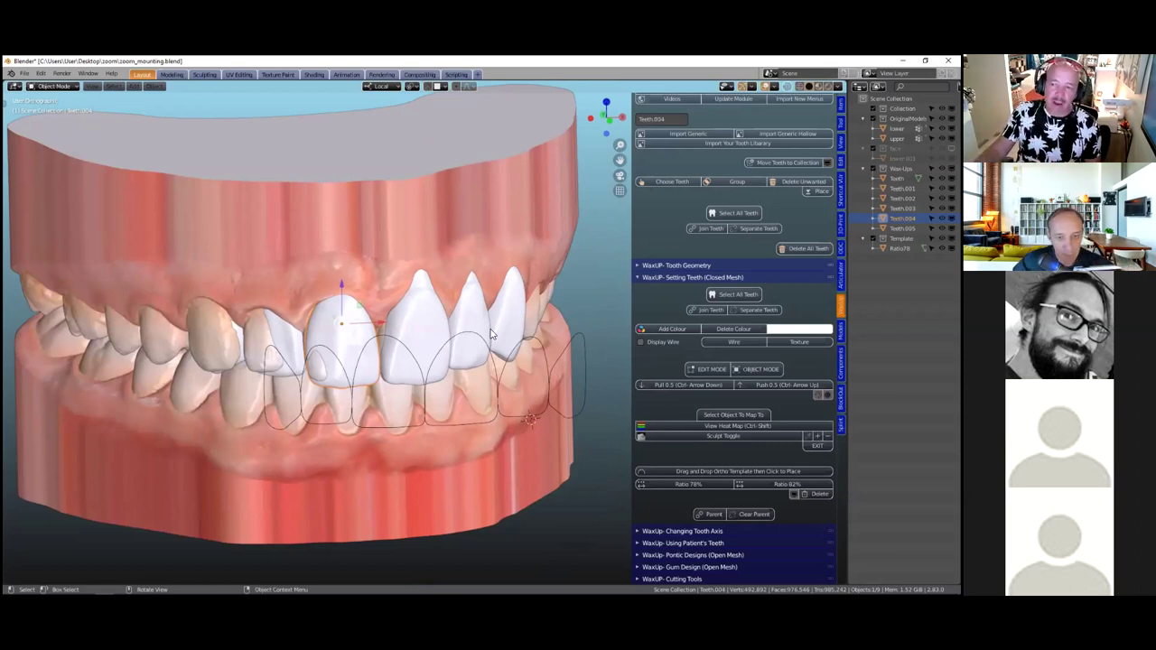
{"action": "scroll", "coordinate": [470, 398], "scroll_direction": "down", "scroll_amount": 1}
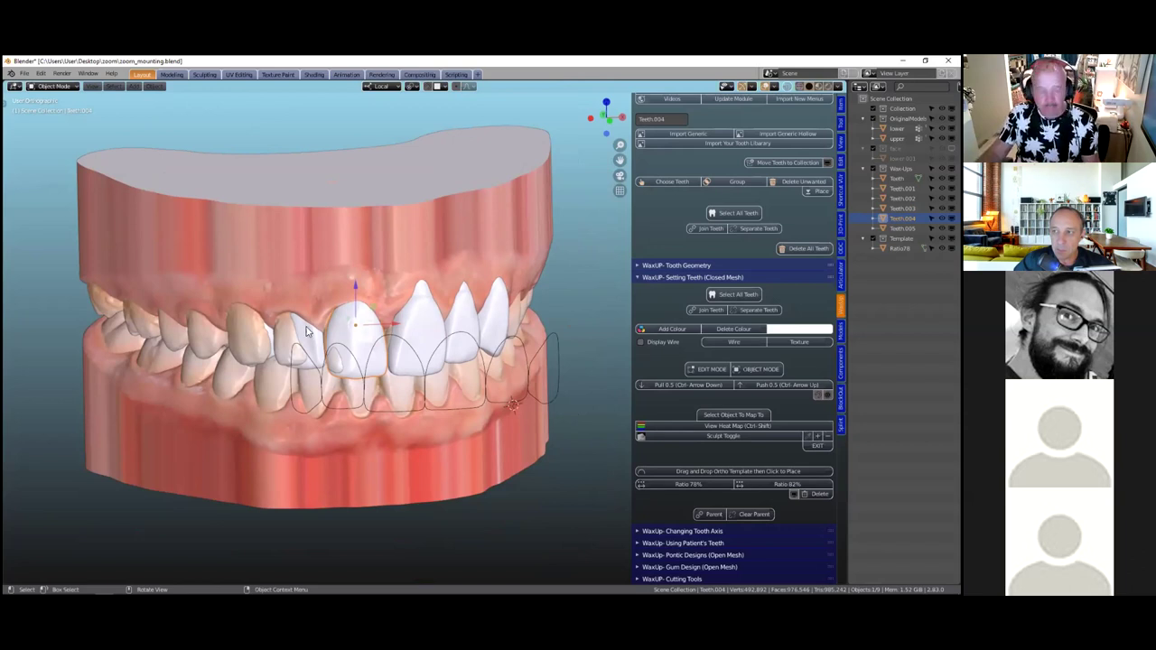
Select all six wax-up teeth as a group with Select All Teeth, repeating it with the upper model as the active object
{"action": "left_click", "coordinate": [418, 308]}
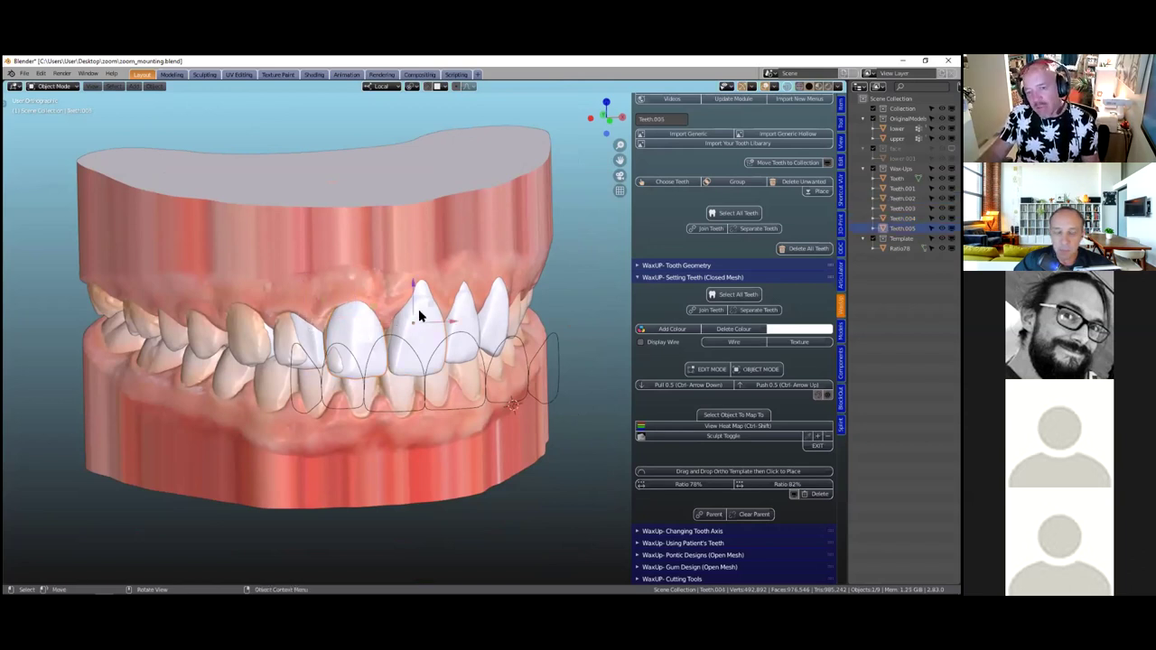
{"action": "left_click", "coordinate": [744, 294]}
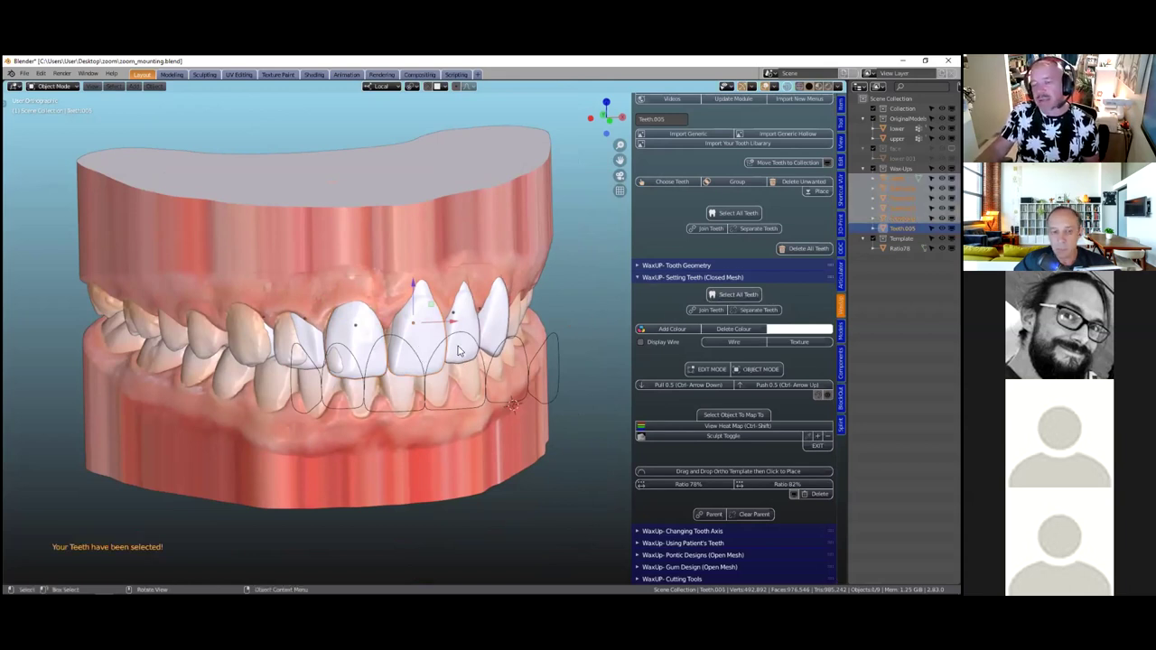
{"action": "left_click", "coordinate": [498, 220]}
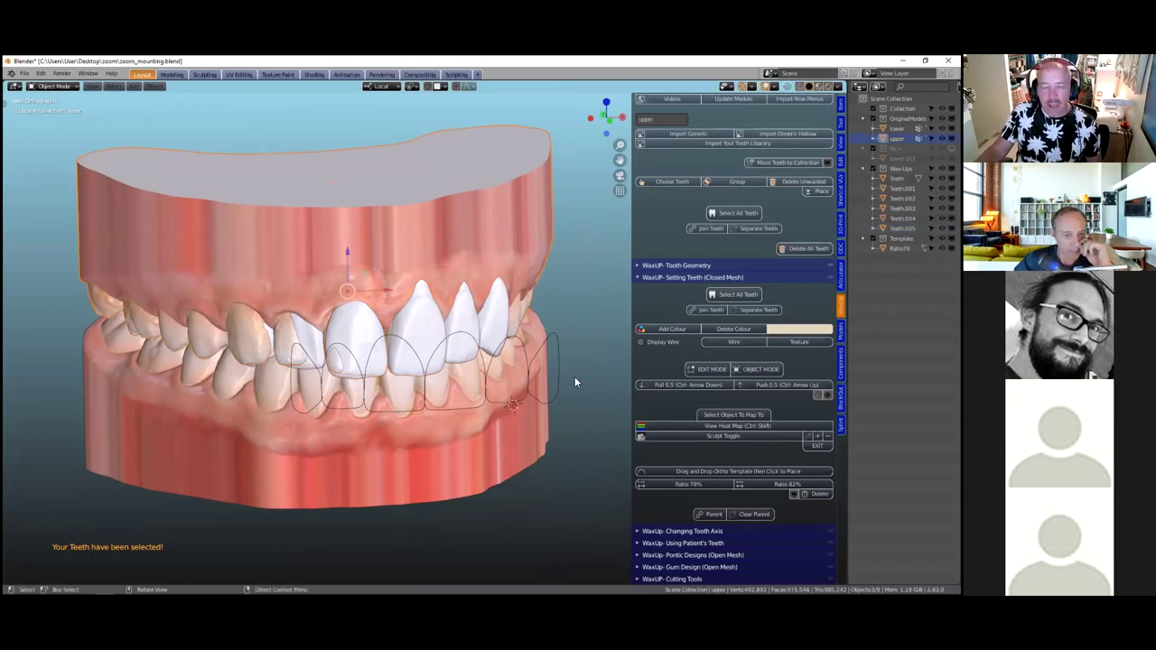
{"action": "left_click", "coordinate": [733, 295]}
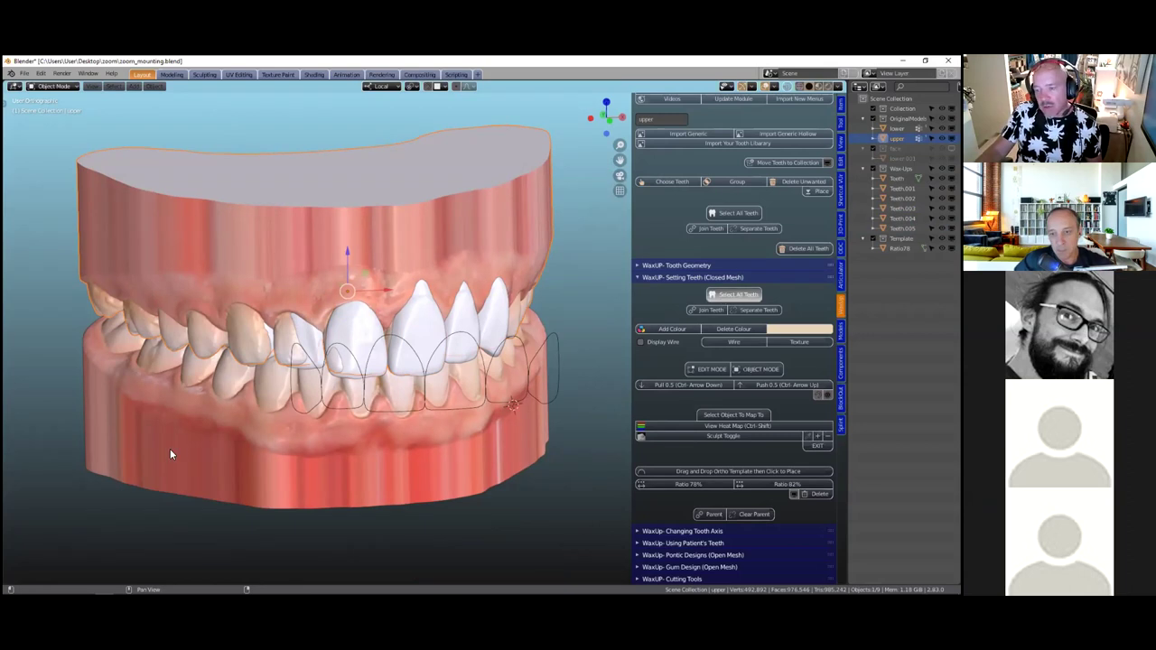
Shift the six selected library teeth together along their local Y axis so they sit in front of the natural upper front teeth
{"action": "middle_click_drag", "start_coordinate": [225, 404], "coordinate": [334, 262]}
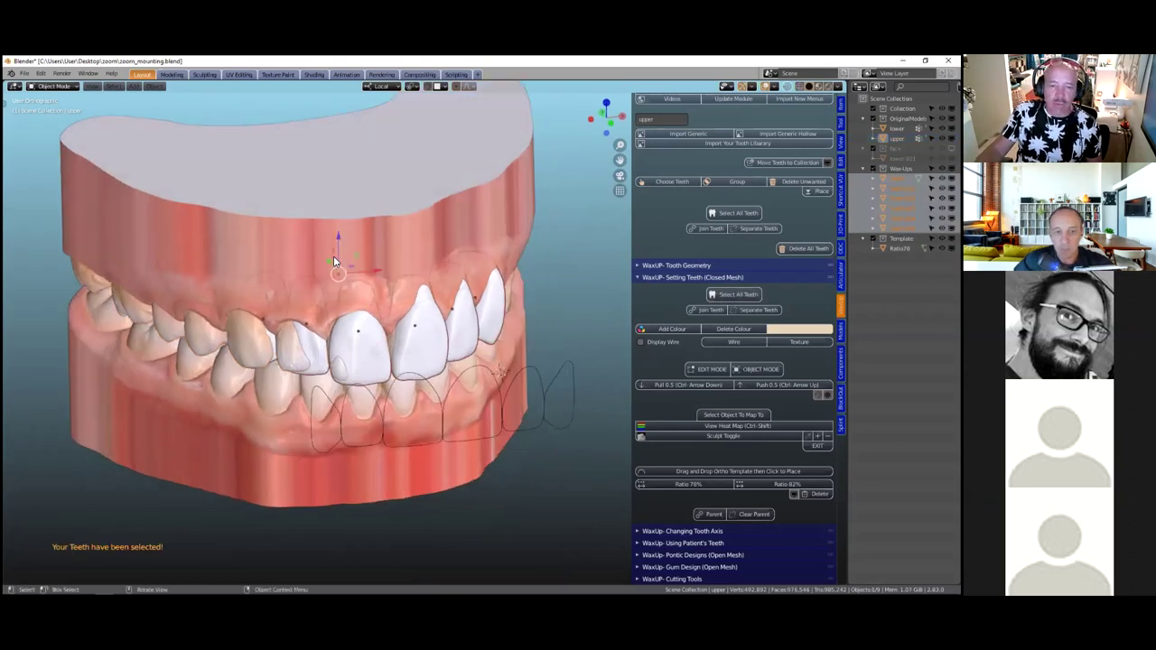
{"action": "left_click_drag", "start_coordinate": [330, 262], "coordinate": [331, 262]}
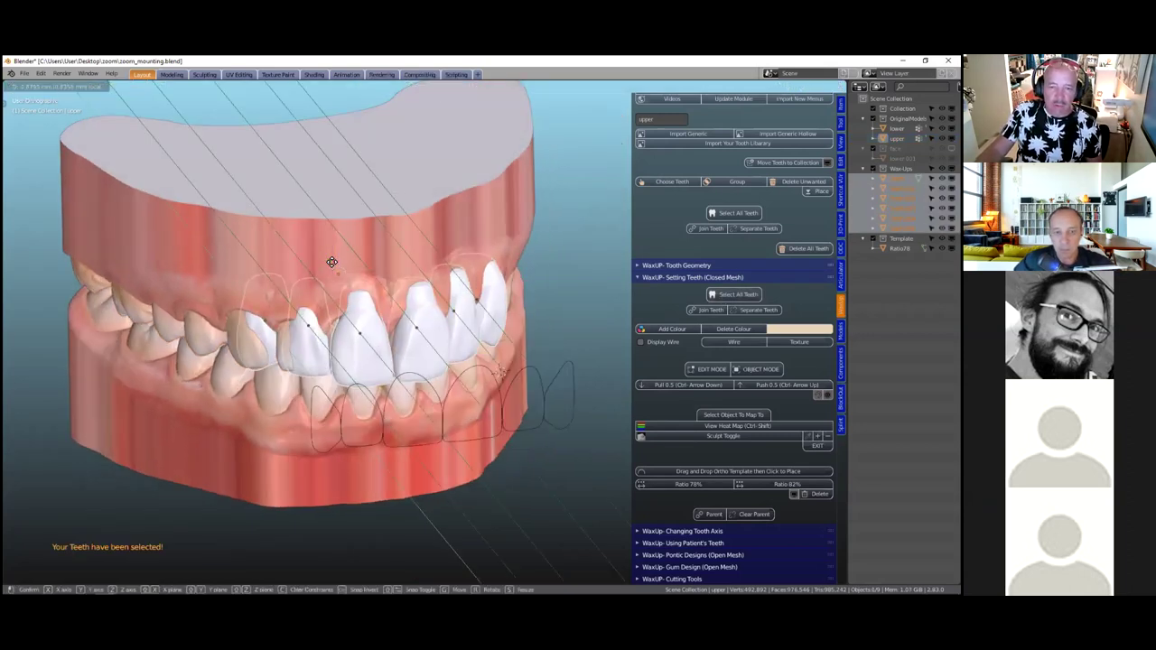
{"action": "left_click", "coordinate": [398, 360]}
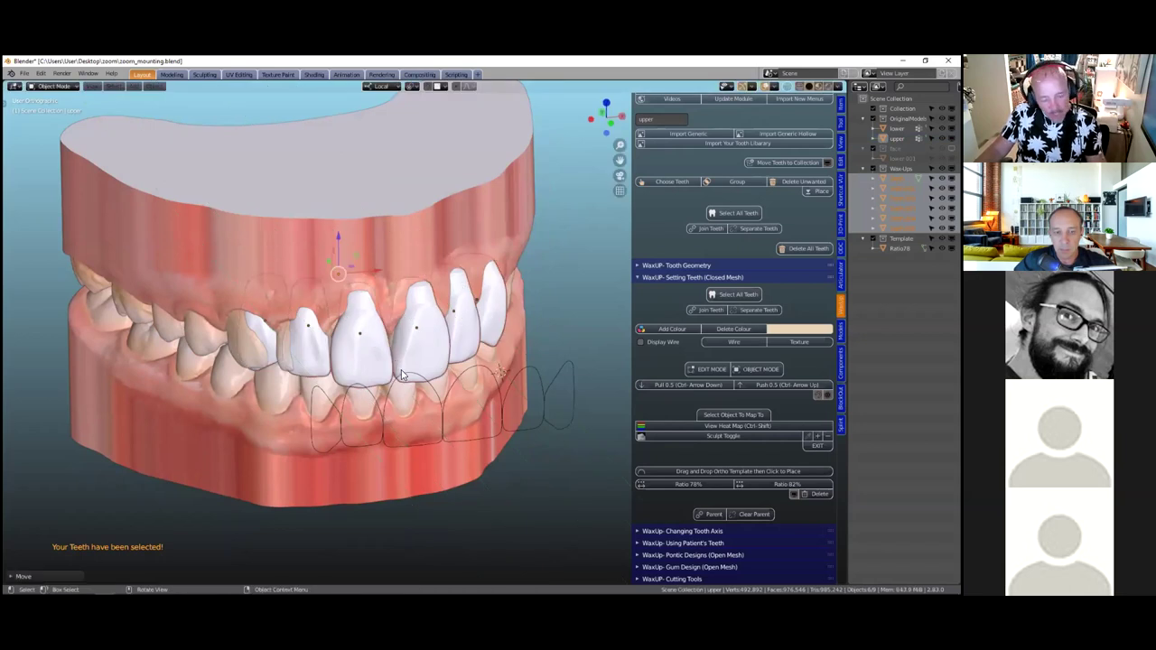
{"action": "middle_click_drag", "start_coordinate": [374, 299], "coordinate": [377, 393]}
{"action": "key", "text": "g"}
{"action": "key", "text": "y"}
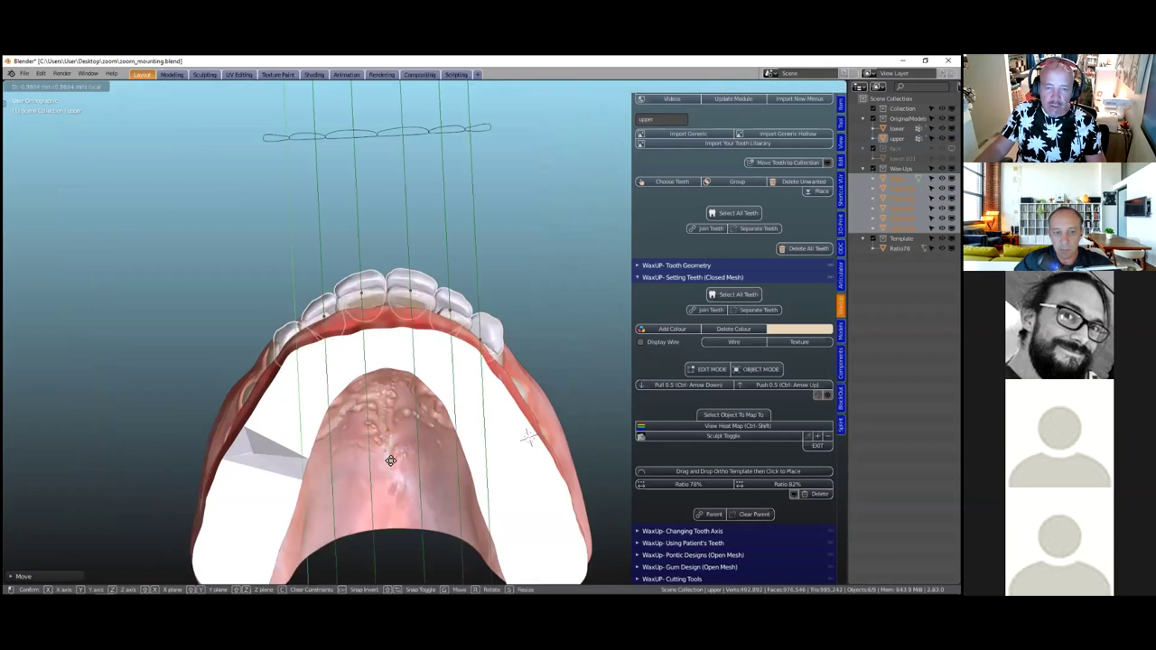
{"action": "left_click", "coordinate": [394, 471]}
Examine the shifted library teeth from below and in front view against the natural arch and the template outline
{"action": "middle_click_drag", "start_coordinate": [358, 255], "coordinate": [362, 275]}
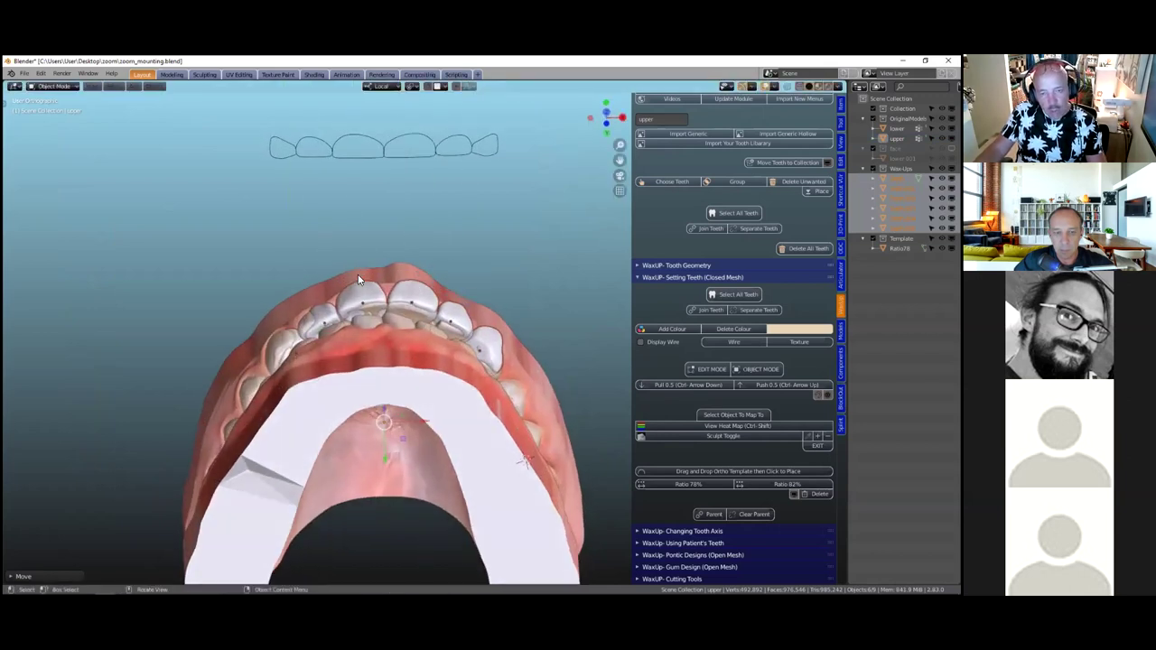
{"action": "key", "text": "grave"}
{"action": "left_click", "coordinate": [306, 242]}
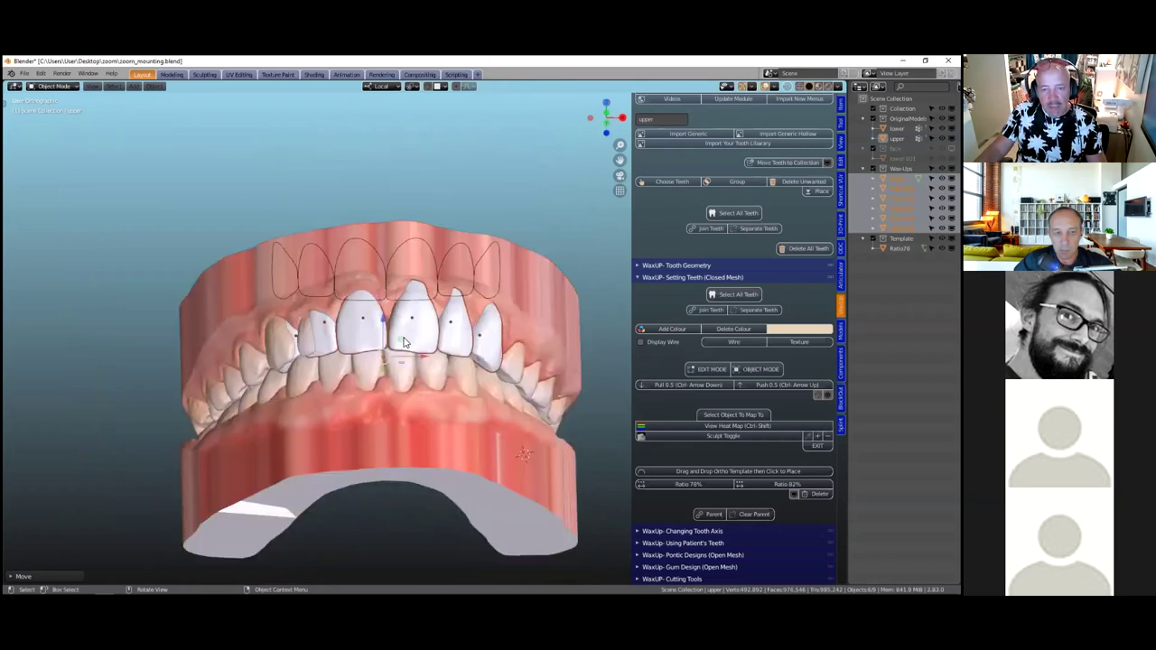
{"action": "scroll", "coordinate": [385, 323], "scroll_direction": "up", "scroll_amount": 3}
{"action": "middle_click_drag", "start_coordinate": [384, 324], "coordinate": [384, 464]}
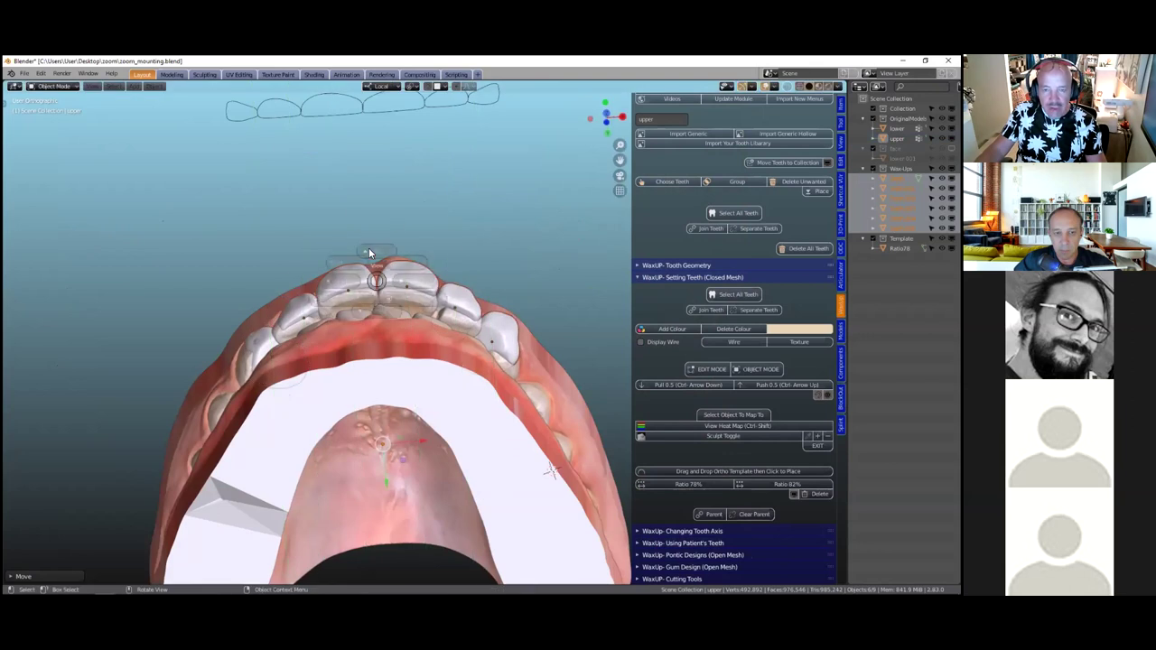
{"action": "key", "text": "grave"}
{"action": "left_click", "coordinate": [324, 245]}
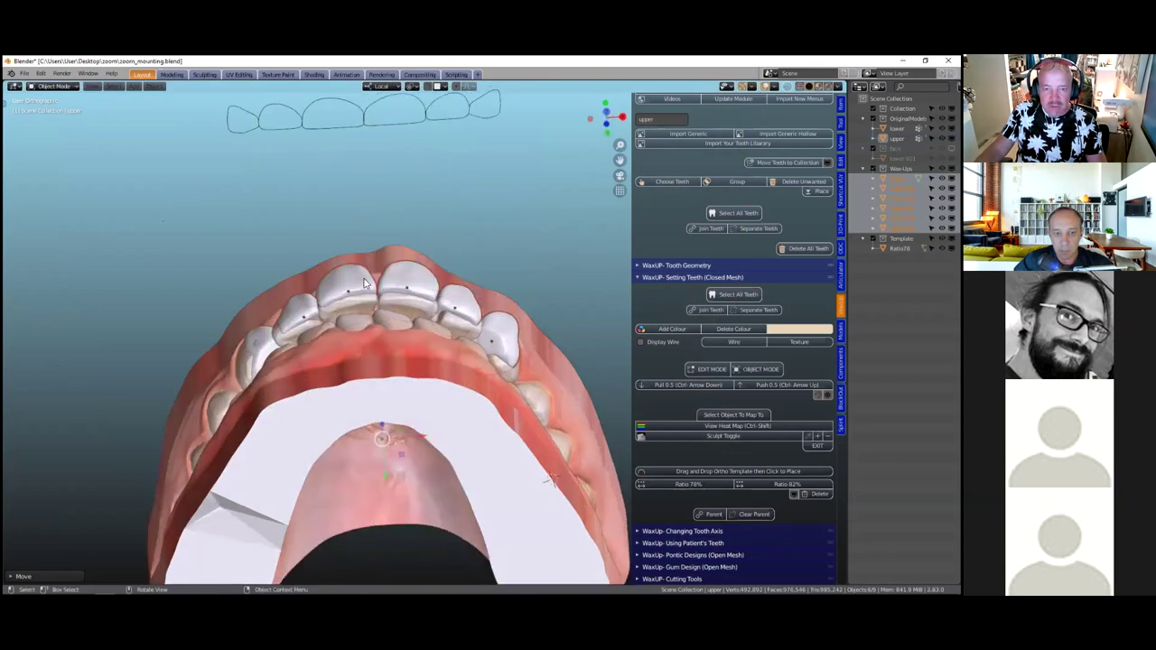
{"action": "scroll", "coordinate": [362, 253], "scroll_direction": "up", "scroll_amount": 4}
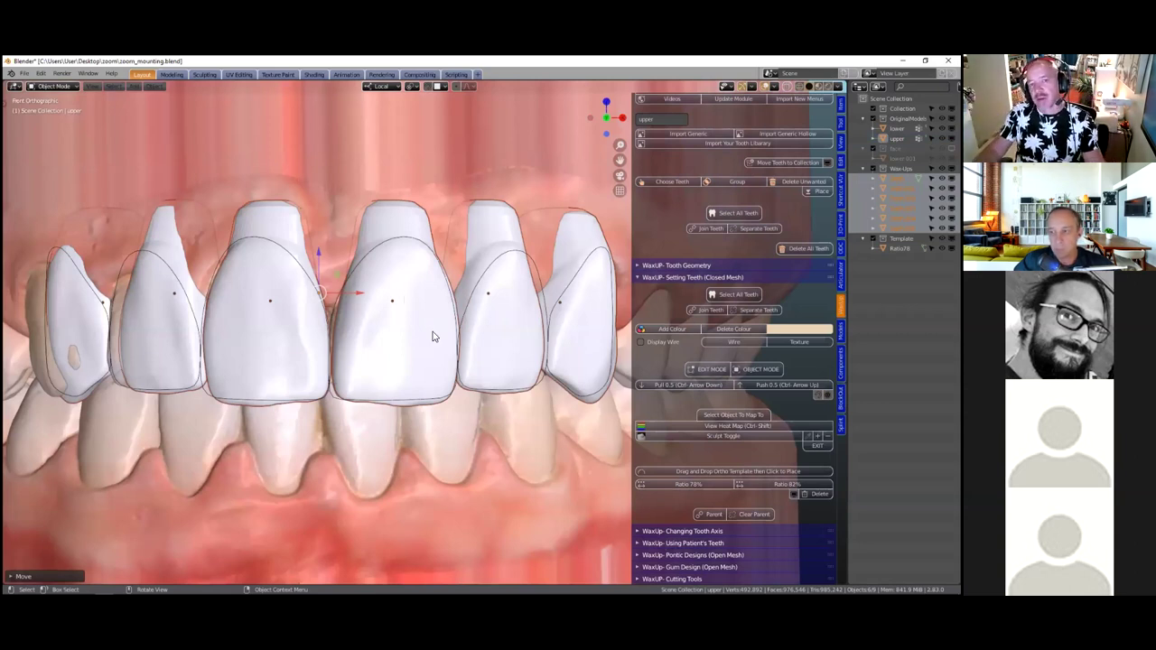
Make Teeth.005 the active tooth, select all six library teeth and move them slightly back along local Y toward the arch
{"action": "middle_click_drag", "start_coordinate": [433, 336], "coordinate": [385, 254]}
{"action": "scroll", "coordinate": [397, 252], "scroll_direction": "down", "scroll_amount": 1}
{"action": "scroll", "coordinate": [385, 254], "scroll_direction": "down", "scroll_amount": 1}
{"action": "left_click", "coordinate": [384, 256]}
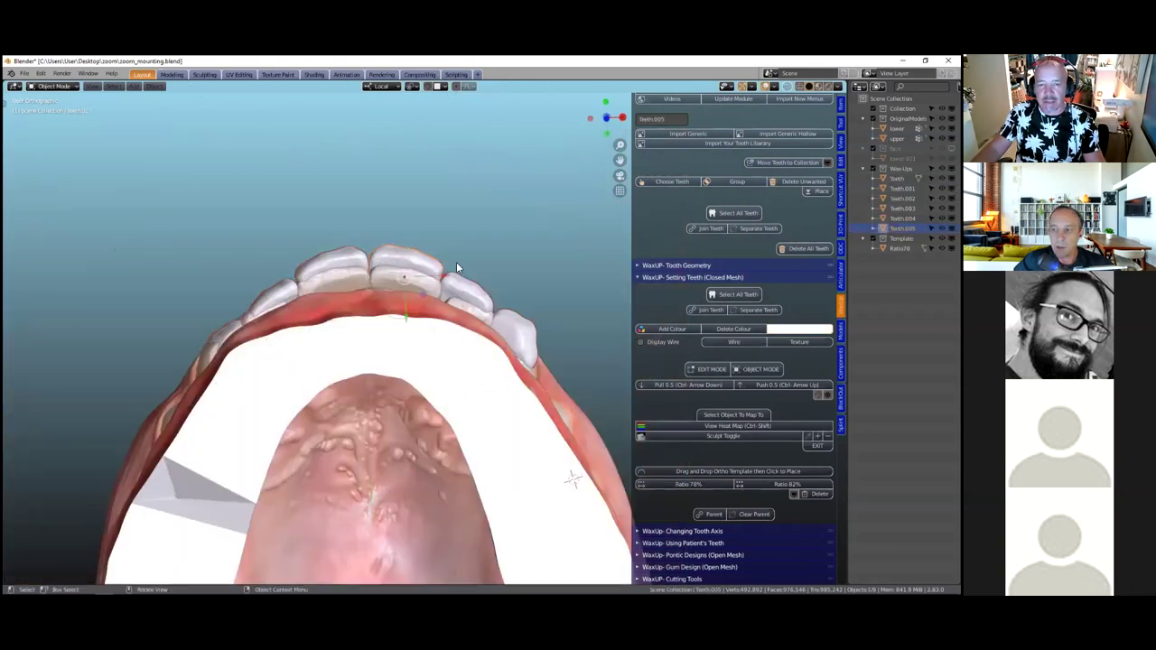
{"action": "middle_click_drag", "start_coordinate": [528, 310], "coordinate": [556, 348]}
{"action": "left_click", "coordinate": [720, 295]}
{"action": "left_click_drag", "start_coordinate": [407, 311], "coordinate": [409, 317]}
{"action": "scroll", "coordinate": [425, 340], "scroll_direction": "down", "scroll_amount": 1}
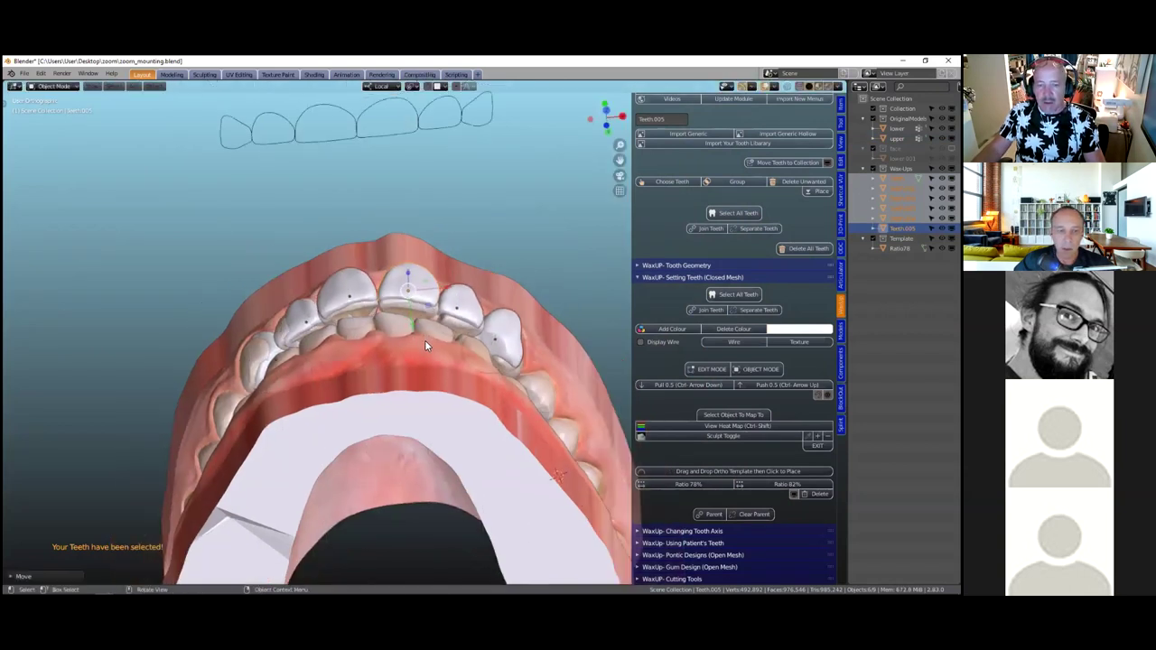
{"action": "key", "text": "KP_1"}
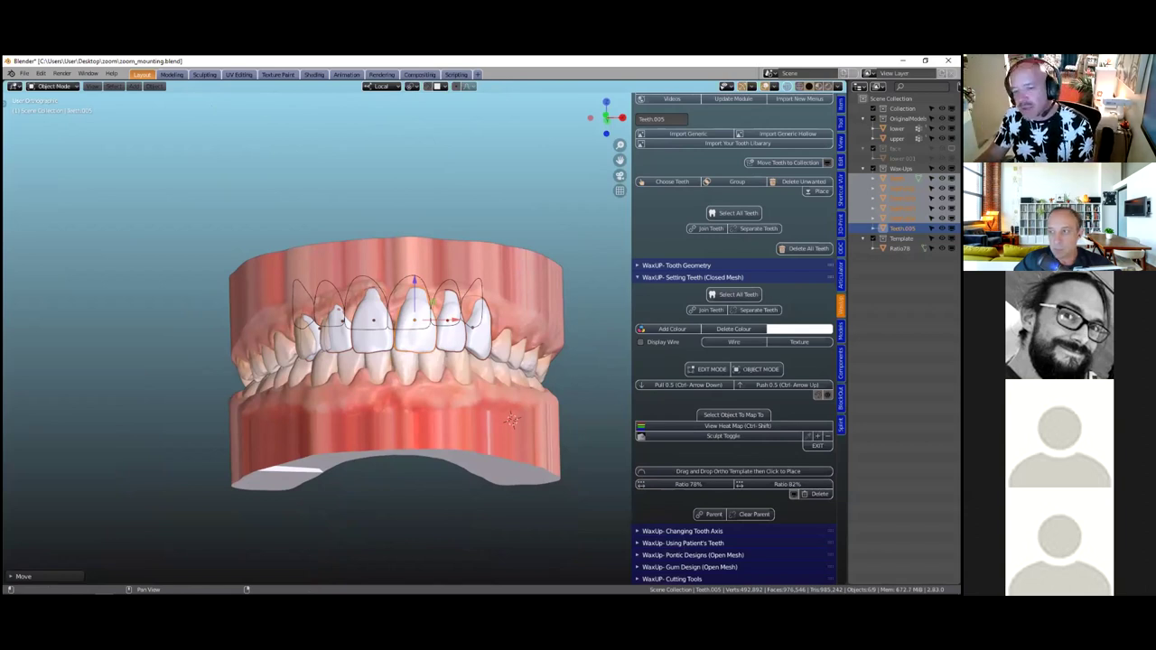
Deselect the six library teeth and add the orthodontic arch-form chart image to the scene as an image Empty
{"action": "middle_click_drag", "start_coordinate": [523, 411], "coordinate": [524, 480]}
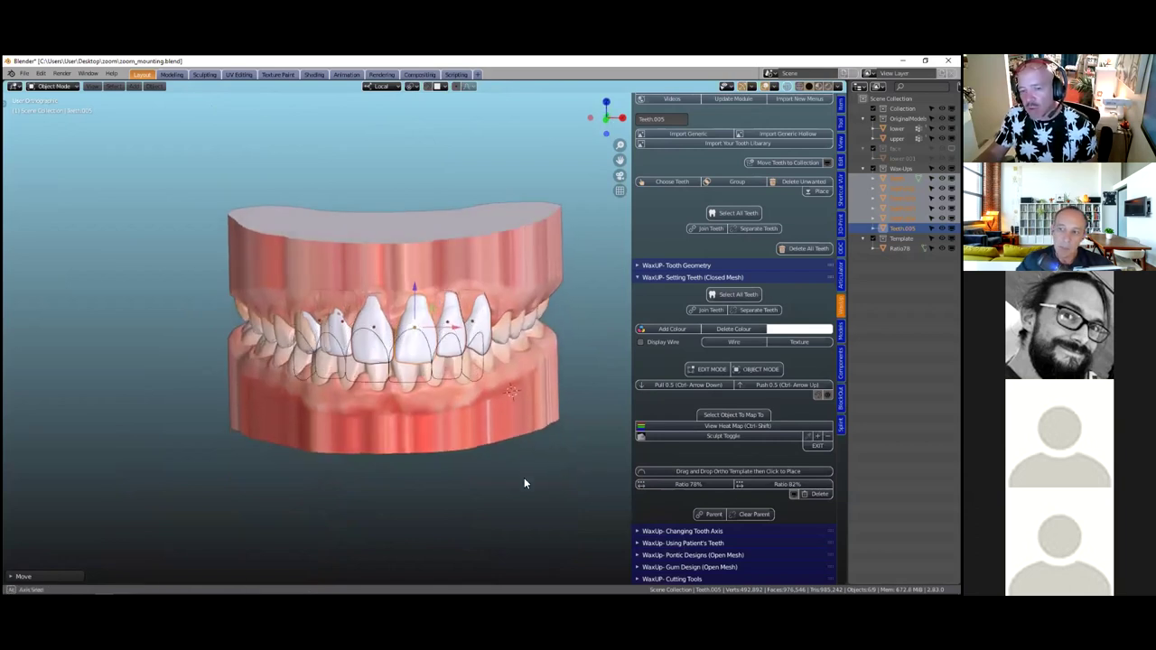
{"action": "scroll", "coordinate": [524, 481], "scroll_direction": "up", "scroll_amount": 1}
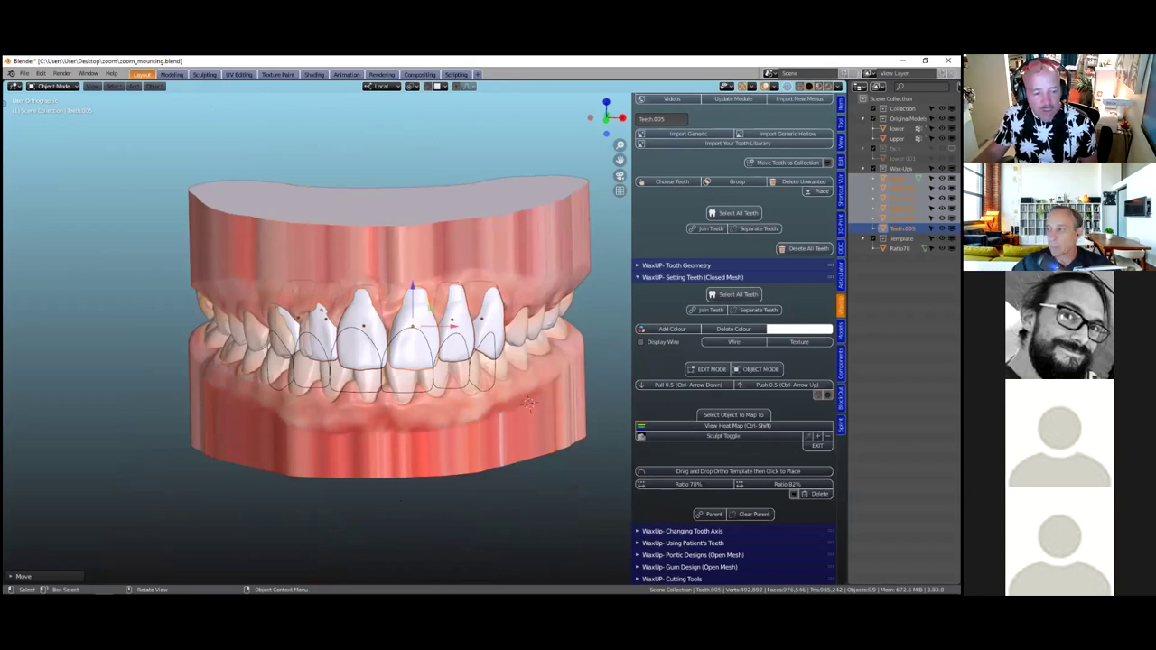
{"action": "key", "text": "alt+a"}
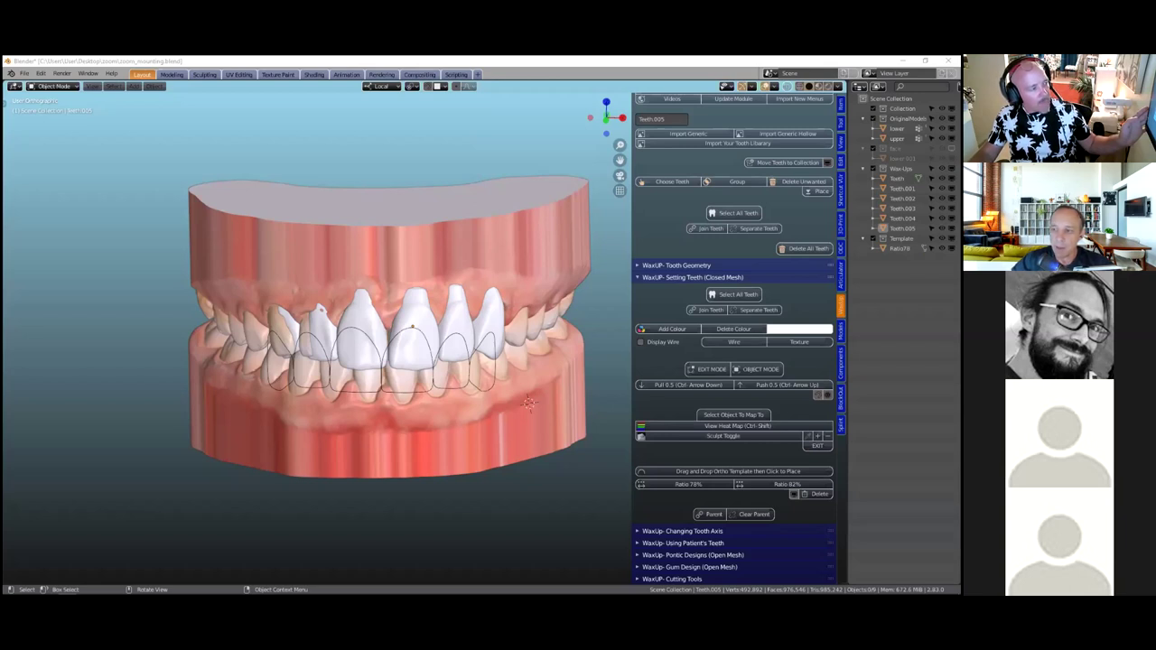
{"action": "left_click", "coordinate": [216, 164]}
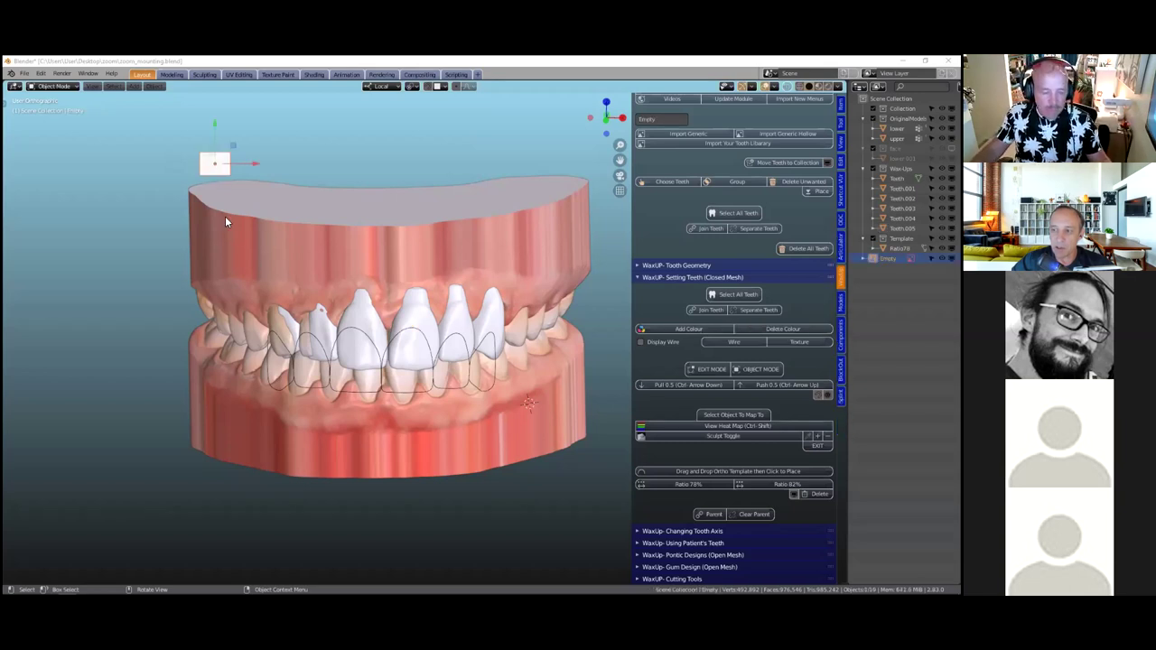
Place the arch-form chart image over the models as an ortho template
{"action": "middle_click_drag", "start_coordinate": [228, 231], "coordinate": [383, 449]}
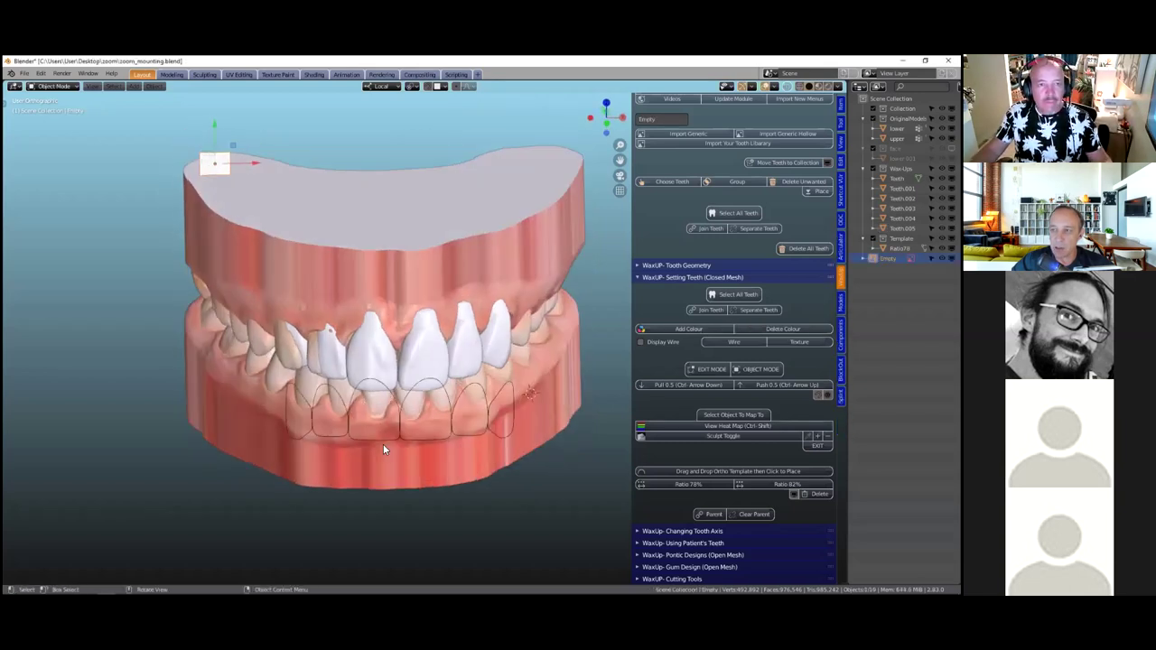
{"action": "scroll", "coordinate": [383, 449], "scroll_direction": "up", "scroll_amount": 4}
{"action": "scroll", "coordinate": [221, 325], "scroll_direction": "up", "scroll_amount": 1}
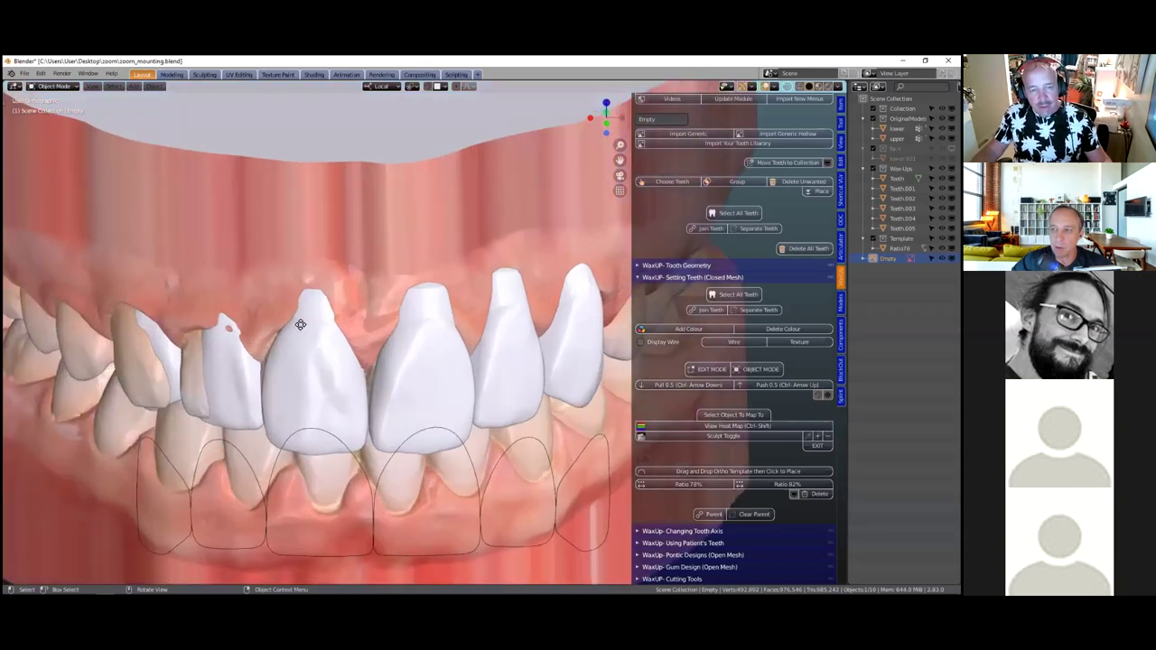
{"action": "middle_click_drag", "start_coordinate": [300, 324], "coordinate": [302, 325], "text": "shift"}
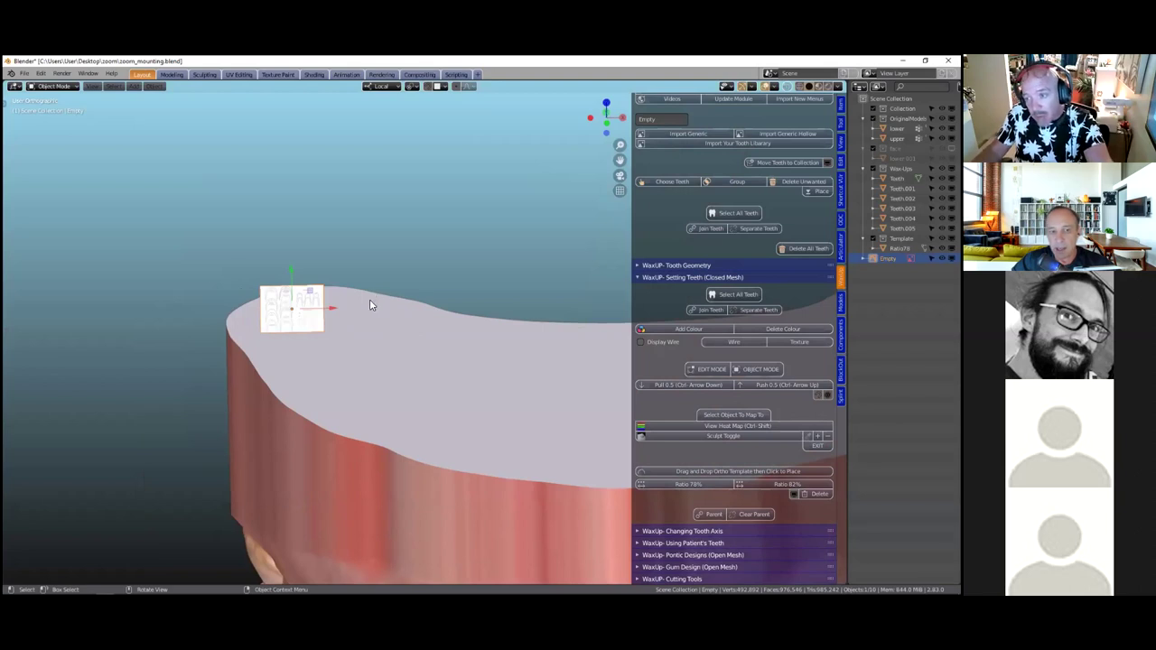
{"action": "scroll", "coordinate": [348, 343], "scroll_direction": "up", "scroll_amount": 5}
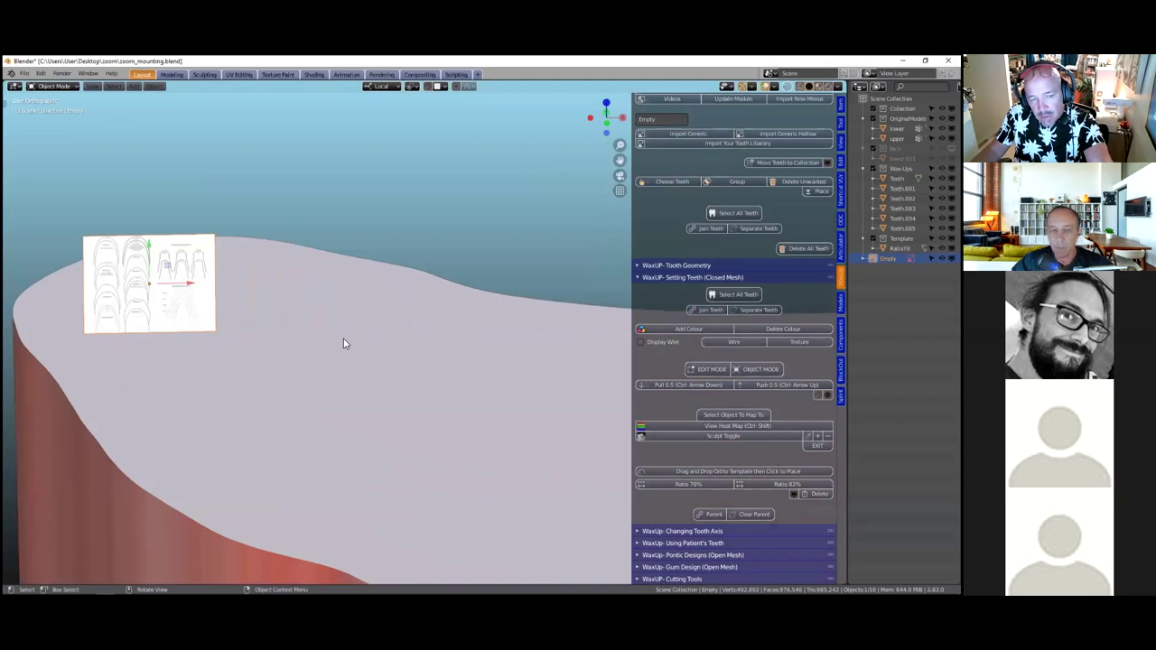
{"action": "scroll", "coordinate": [355, 338], "scroll_direction": "down", "scroll_amount": 1}
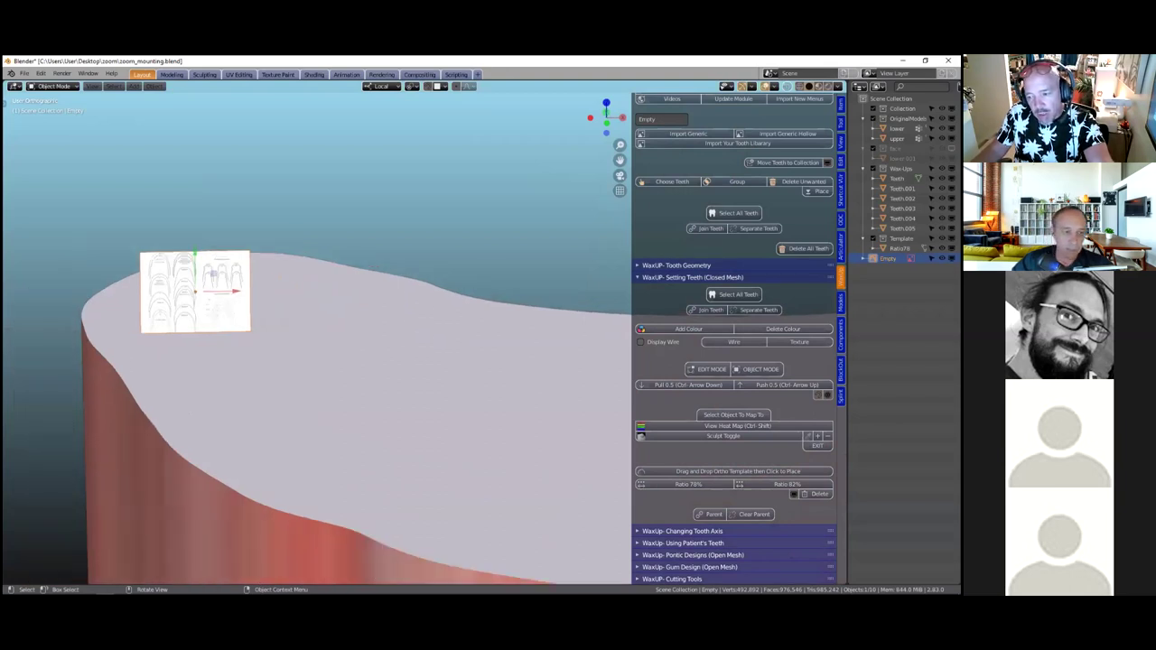
{"action": "left_click", "coordinate": [745, 471]}
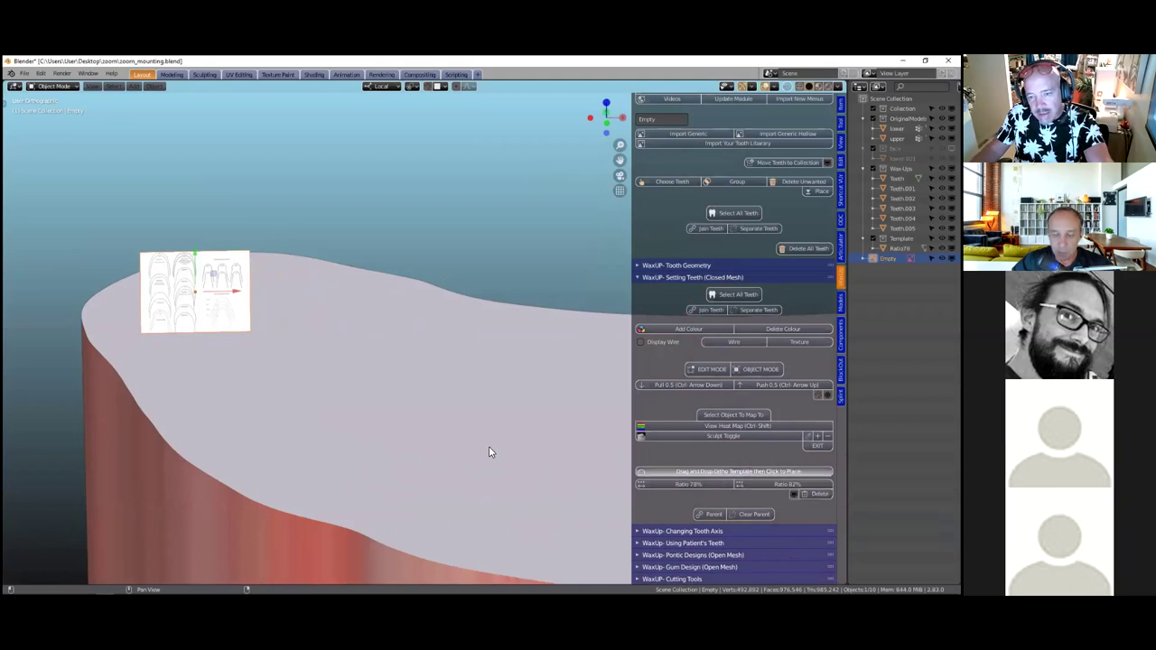
Hide the lower model and make the Arches template the active object again
{"action": "scroll", "coordinate": [457, 441], "scroll_direction": "down", "scroll_amount": 11}
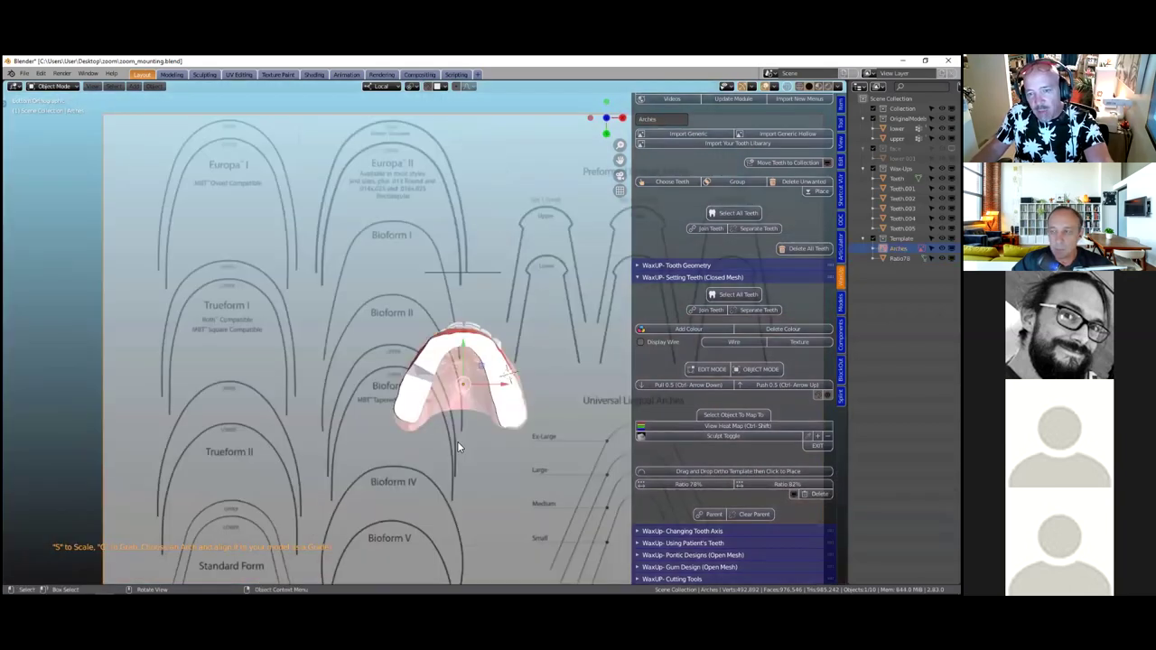
{"action": "left_click", "coordinate": [435, 360]}
{"action": "left_click", "coordinate": [366, 288]}
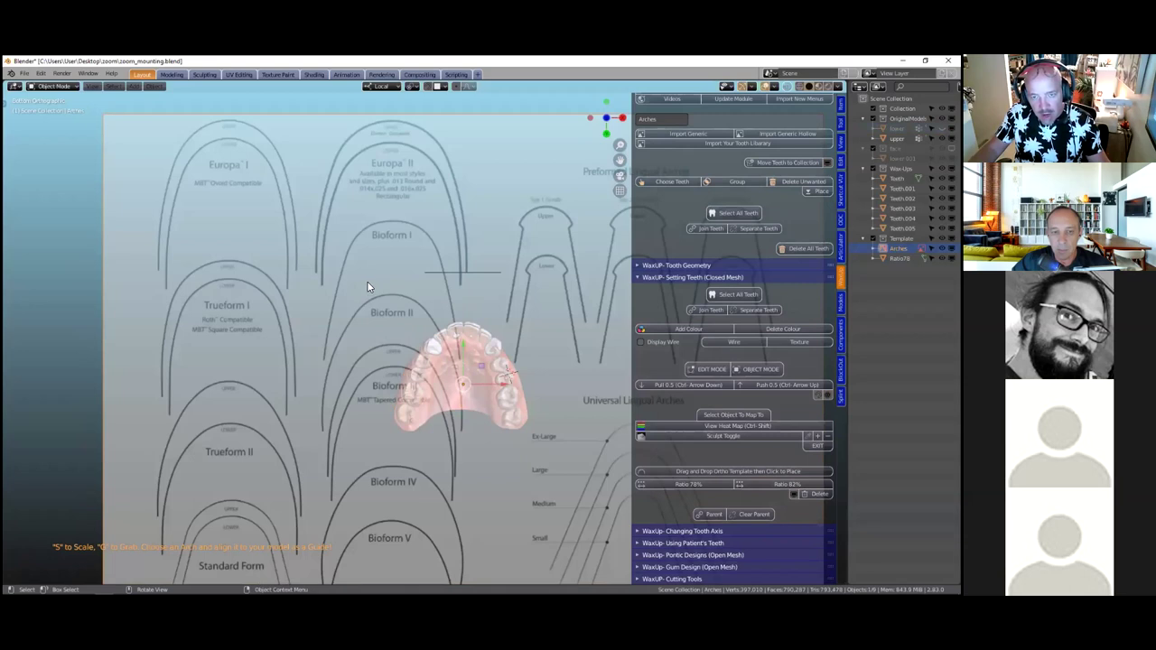
Move and scale the Arches template so the Trueform II upper curve follows the outer contour of the upper arch
{"action": "key", "text": "g"}
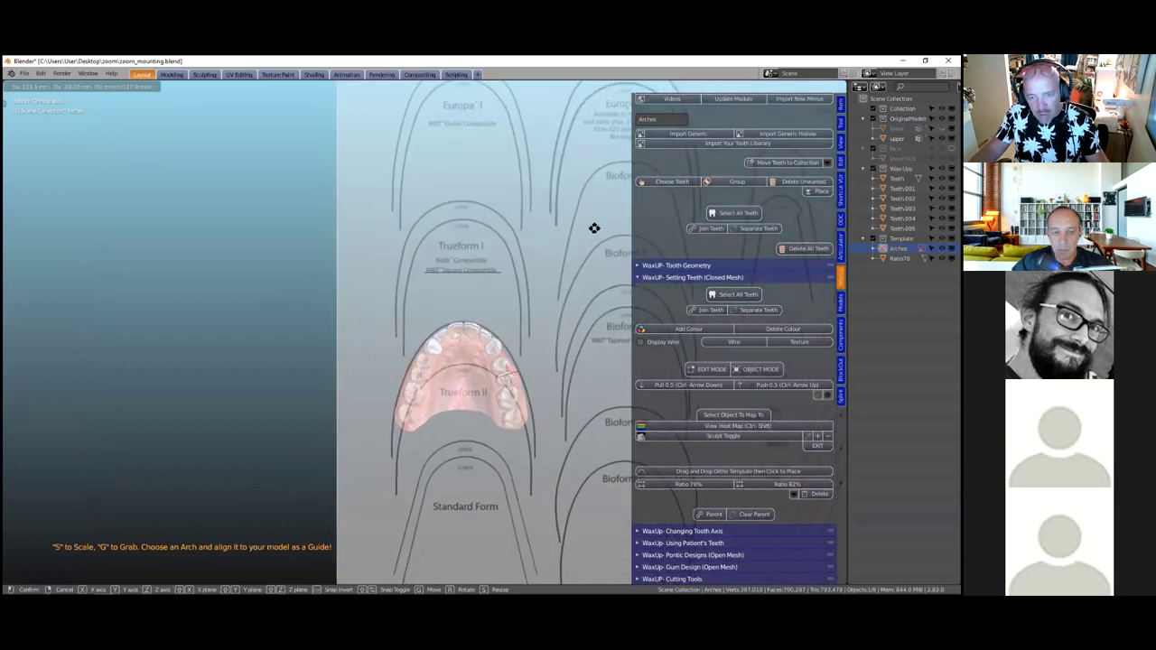
{"action": "left_click", "coordinate": [593, 227]}
{"action": "scroll", "coordinate": [521, 409], "scroll_direction": "up", "scroll_amount": 5}
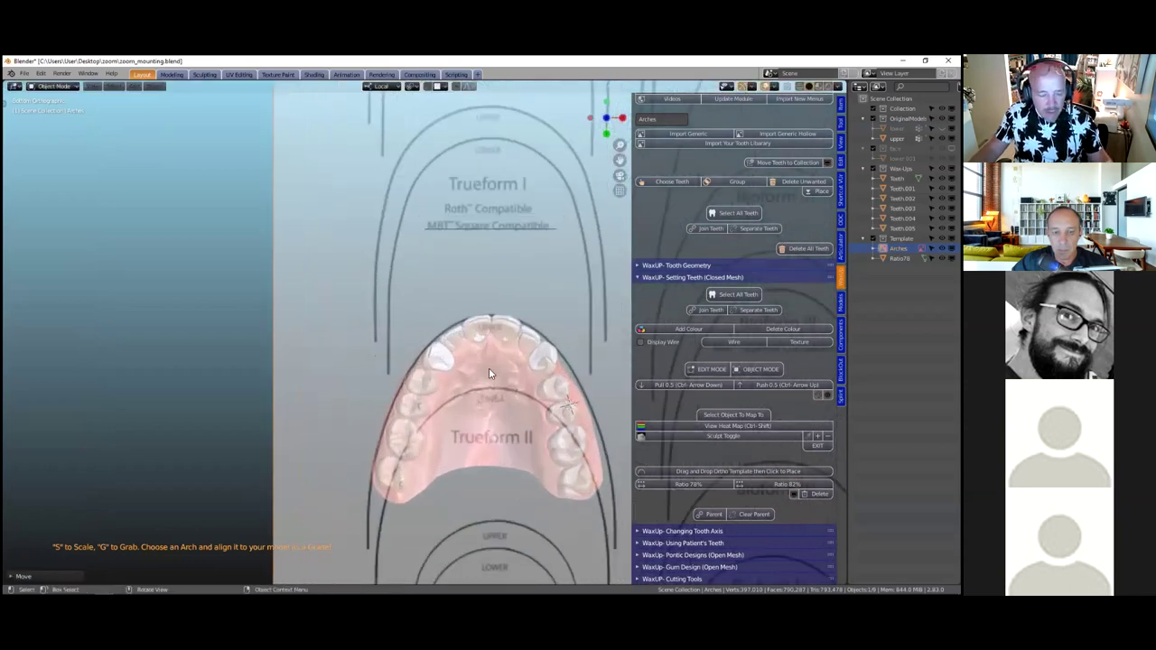
{"action": "key", "text": "s"}
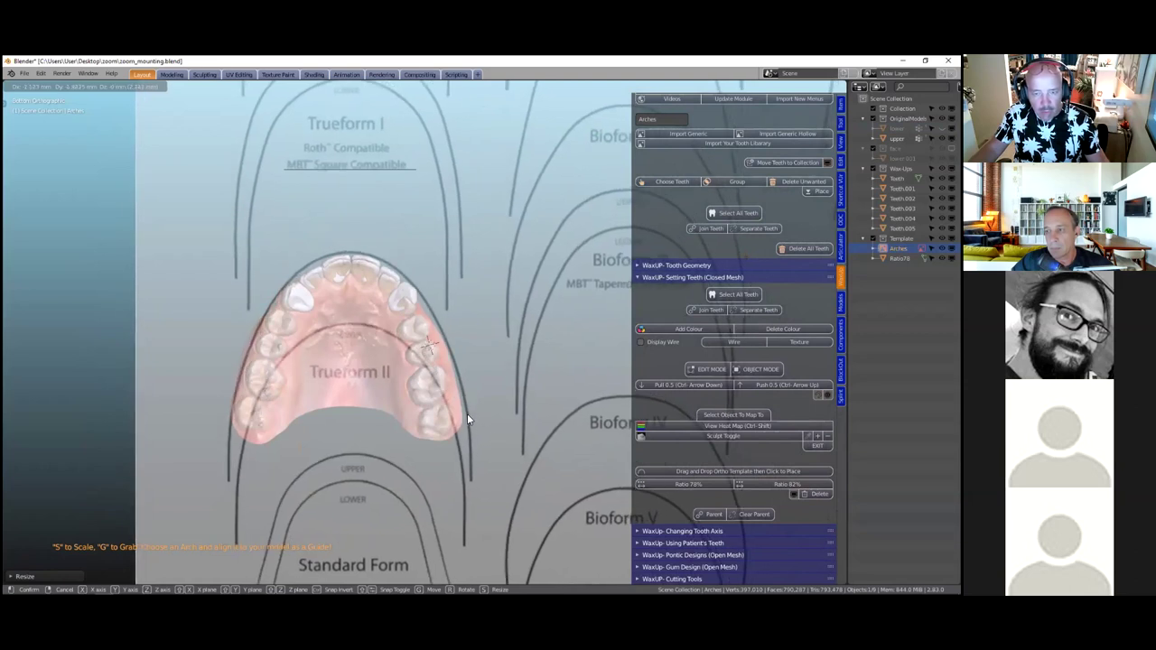
{"action": "right_click", "coordinate": [496, 451]}
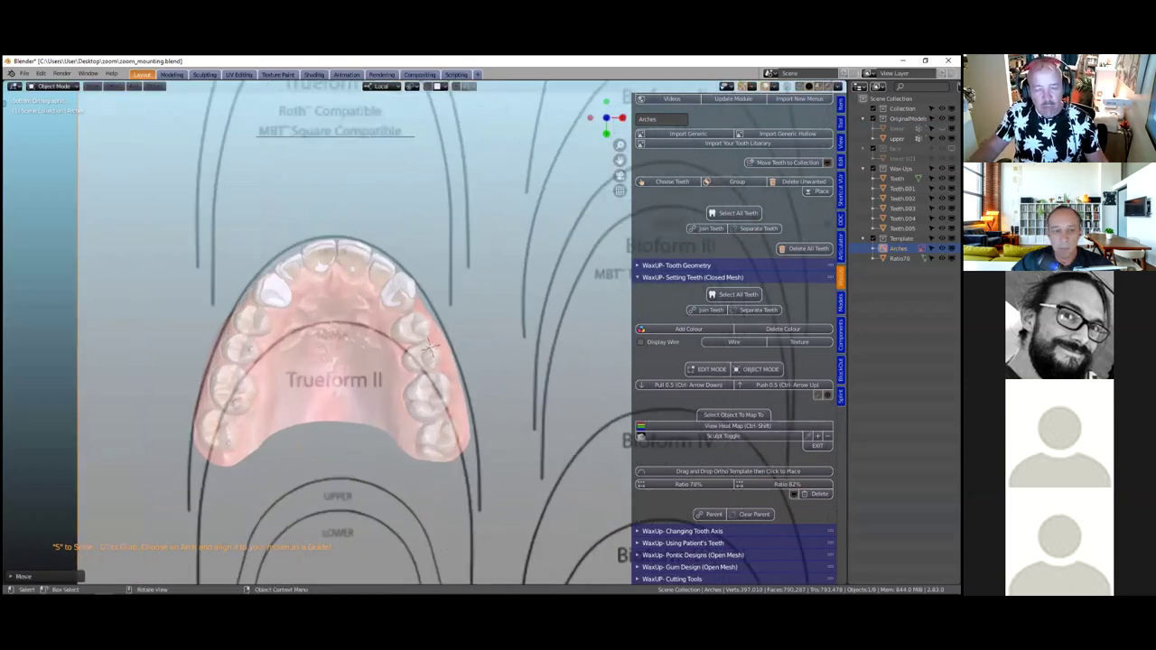
{"action": "key", "text": "s"}
{"action": "left_click", "coordinate": [467, 421]}
{"action": "key", "text": "g"}
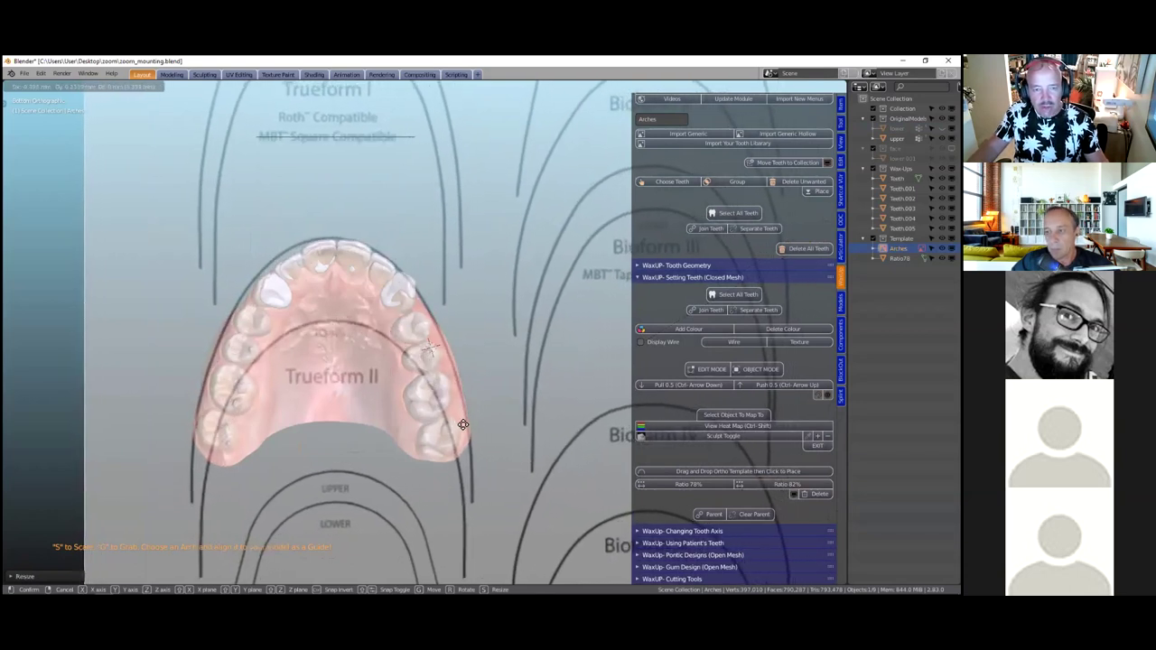
{"action": "left_click", "coordinate": [463, 427]}
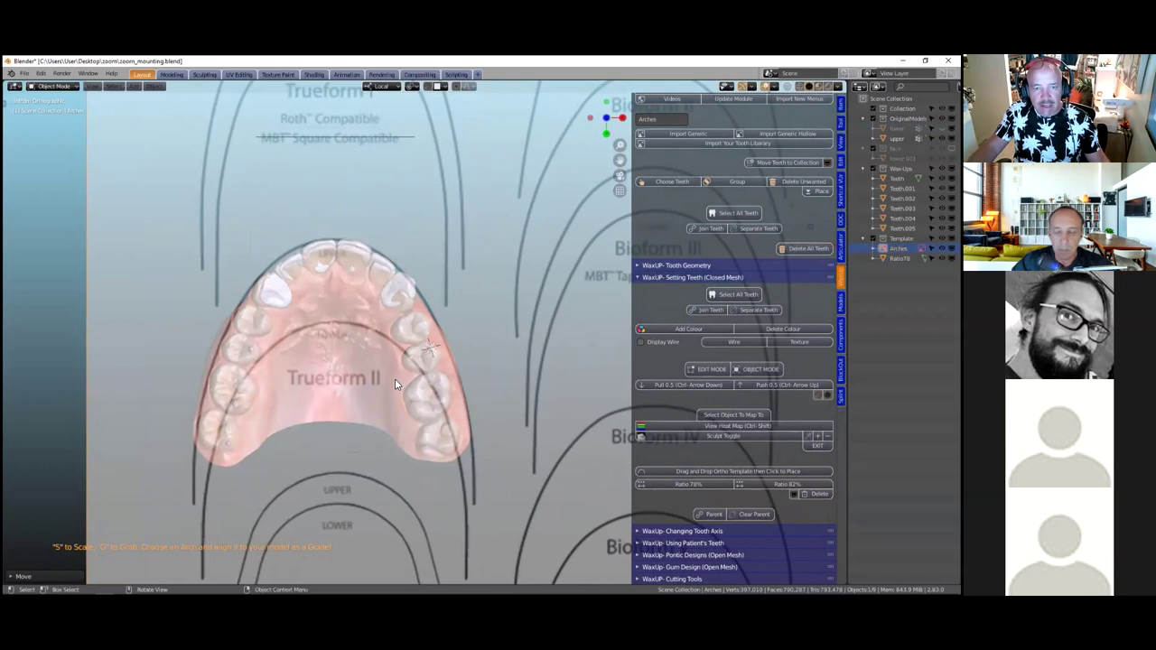
Select the lateral incisor Teeth.002 and move it slightly toward the Trueform II curve
{"action": "scroll", "coordinate": [394, 383], "scroll_direction": "up", "scroll_amount": 5}
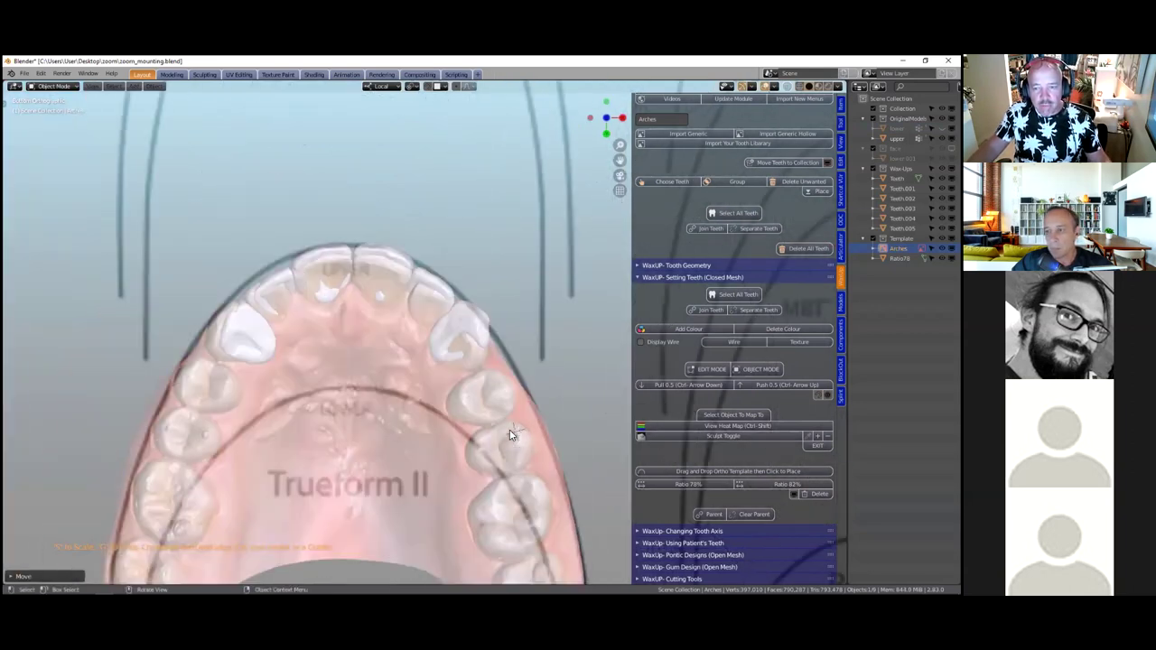
{"action": "scroll", "coordinate": [535, 428], "scroll_direction": "up", "scroll_amount": 3}
{"action": "scroll", "coordinate": [491, 400], "scroll_direction": "down", "scroll_amount": 2}
{"action": "middle_click_drag", "start_coordinate": [543, 416], "coordinate": [495, 394], "text": "shift"}
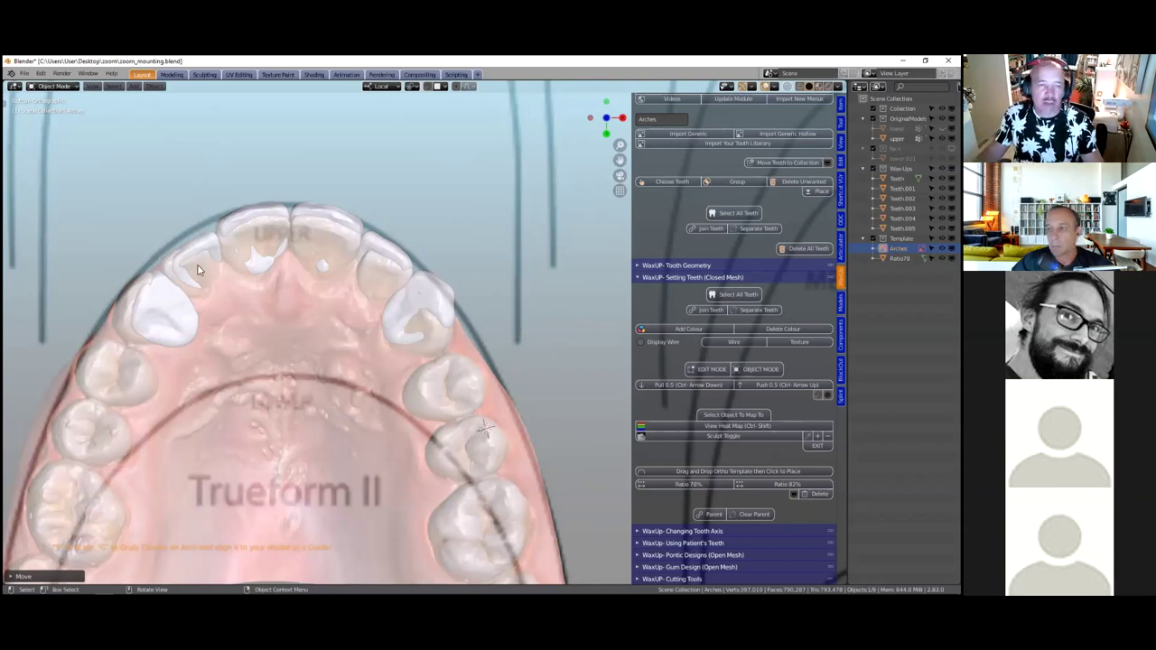
{"action": "middle_click_drag", "start_coordinate": [199, 265], "coordinate": [267, 270]}
{"action": "left_click", "coordinate": [266, 270]}
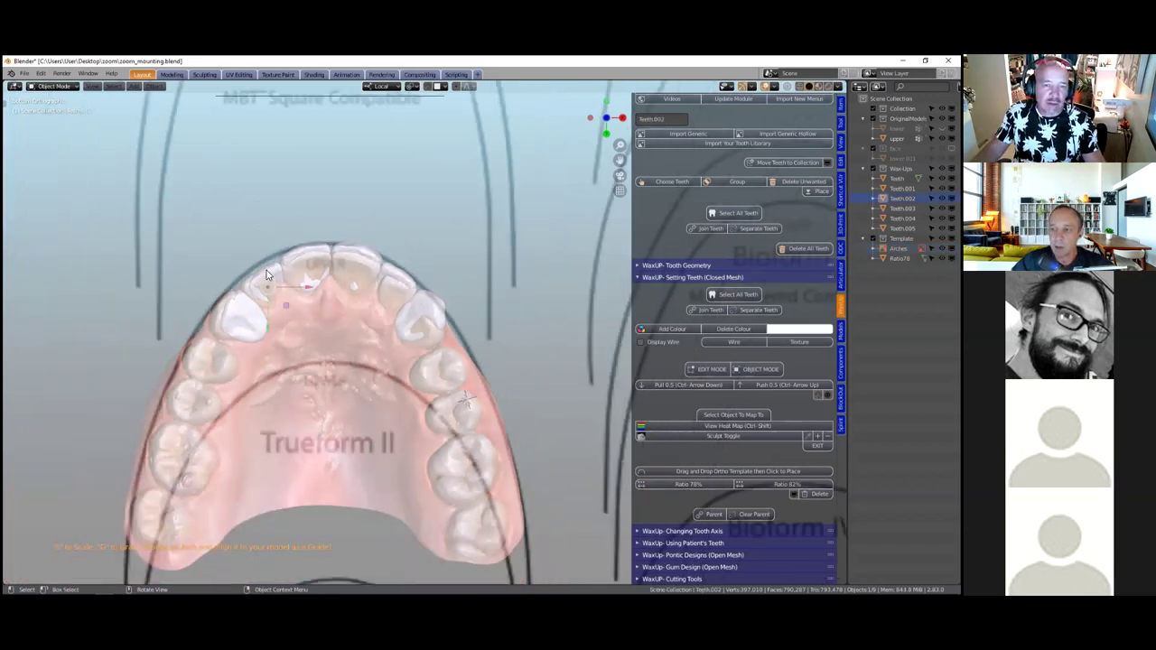
{"action": "scroll", "coordinate": [277, 288], "scroll_direction": "up", "scroll_amount": 2}
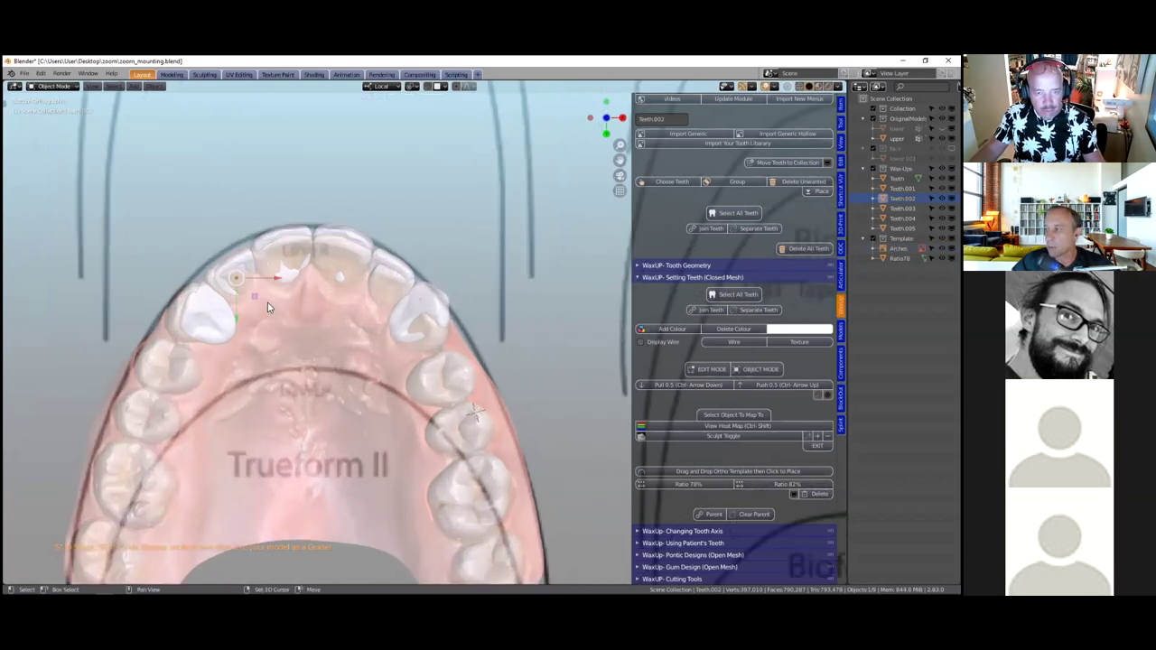
{"action": "key", "text": "g"}
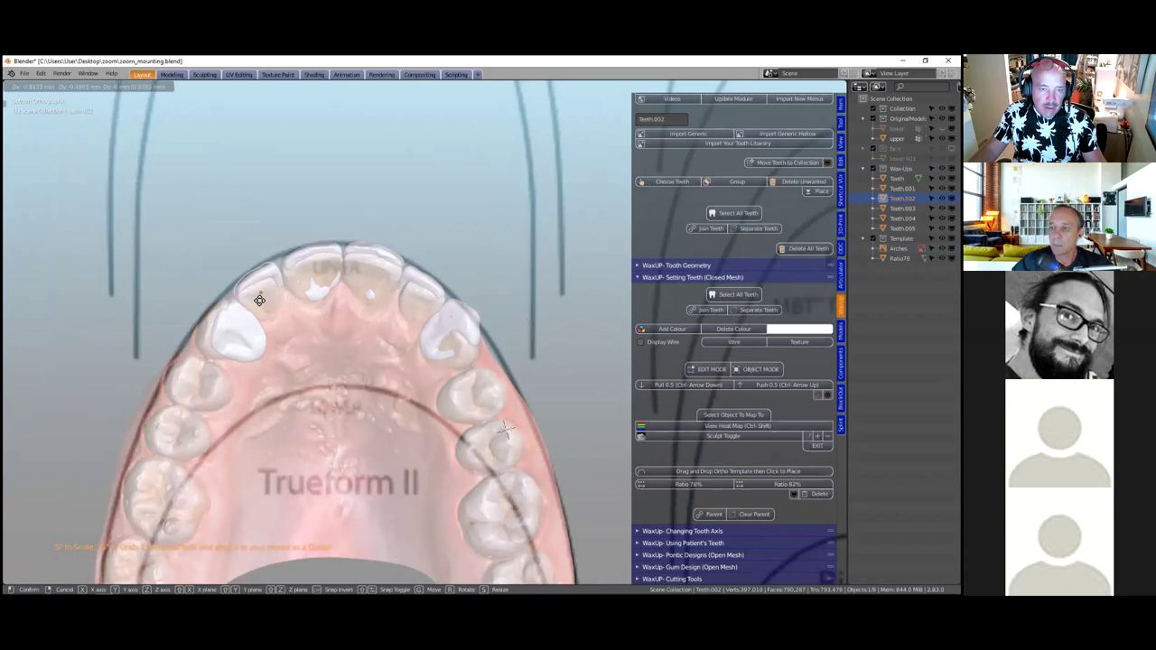
{"action": "left_click", "coordinate": [261, 300]}
Adjust the lateral incisor Teeth.003 and the adjacent canine Teeth.001 to line up with the Trueform II curve
{"action": "left_click", "coordinate": [429, 284]}
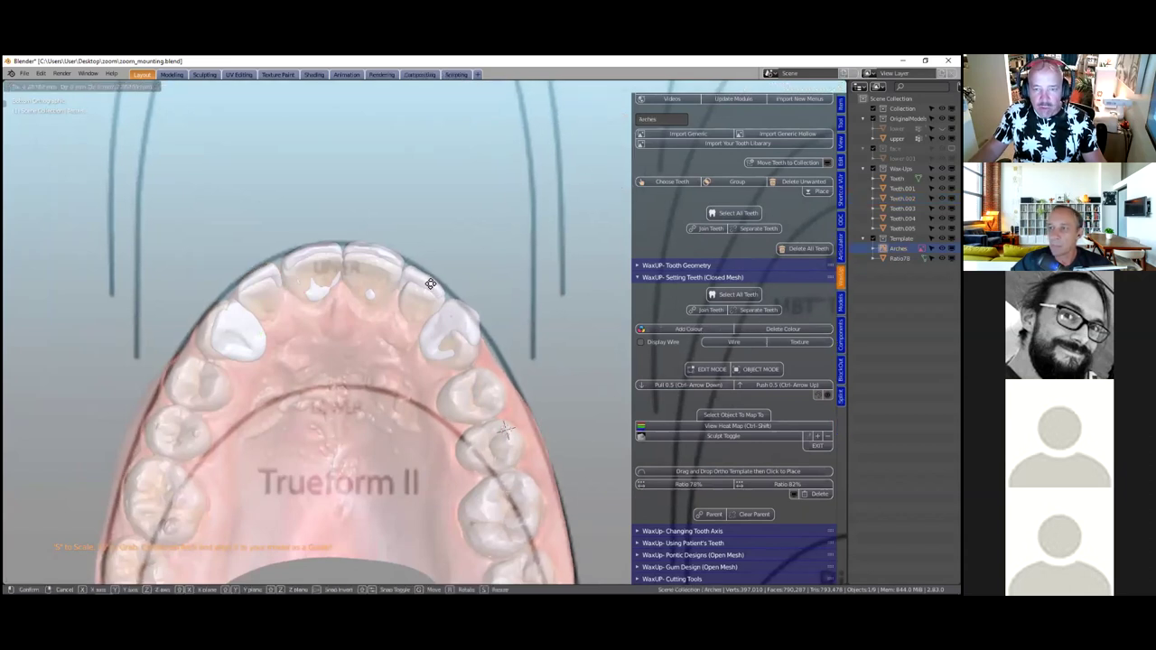
{"action": "left_click", "coordinate": [429, 285]}
{"action": "key", "text": "g"}
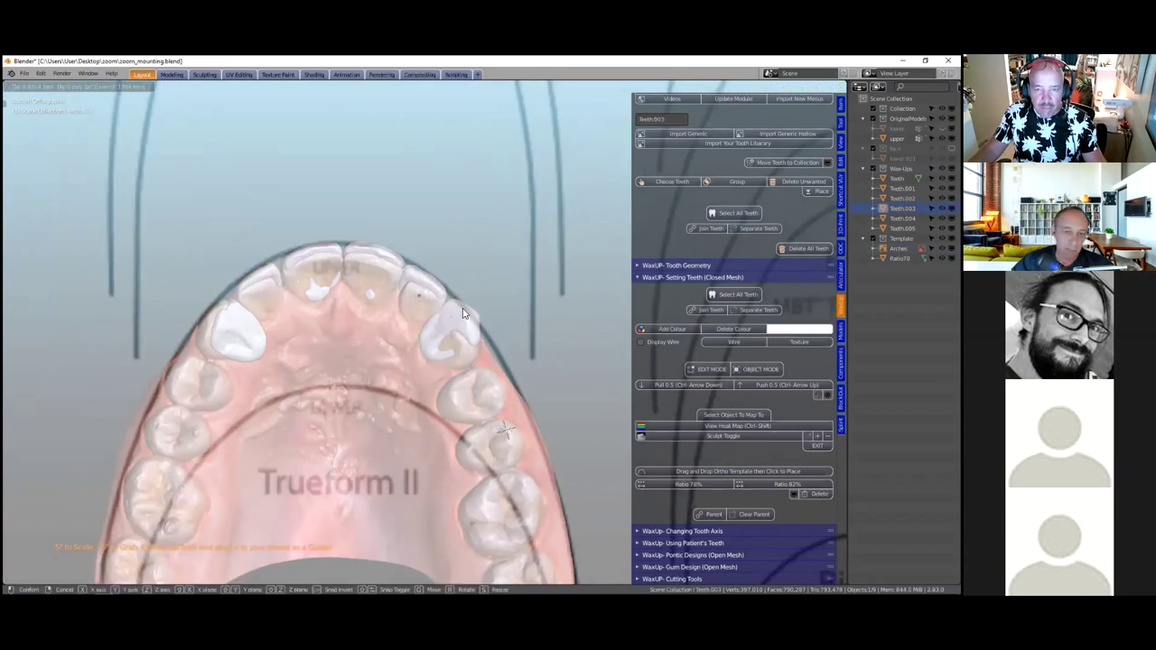
{"action": "left_click", "coordinate": [466, 310]}
{"action": "left_click_drag", "start_coordinate": [465, 313], "coordinate": [464, 320]}
{"action": "left_click", "coordinate": [464, 320]}
{"action": "left_click", "coordinate": [464, 322]}
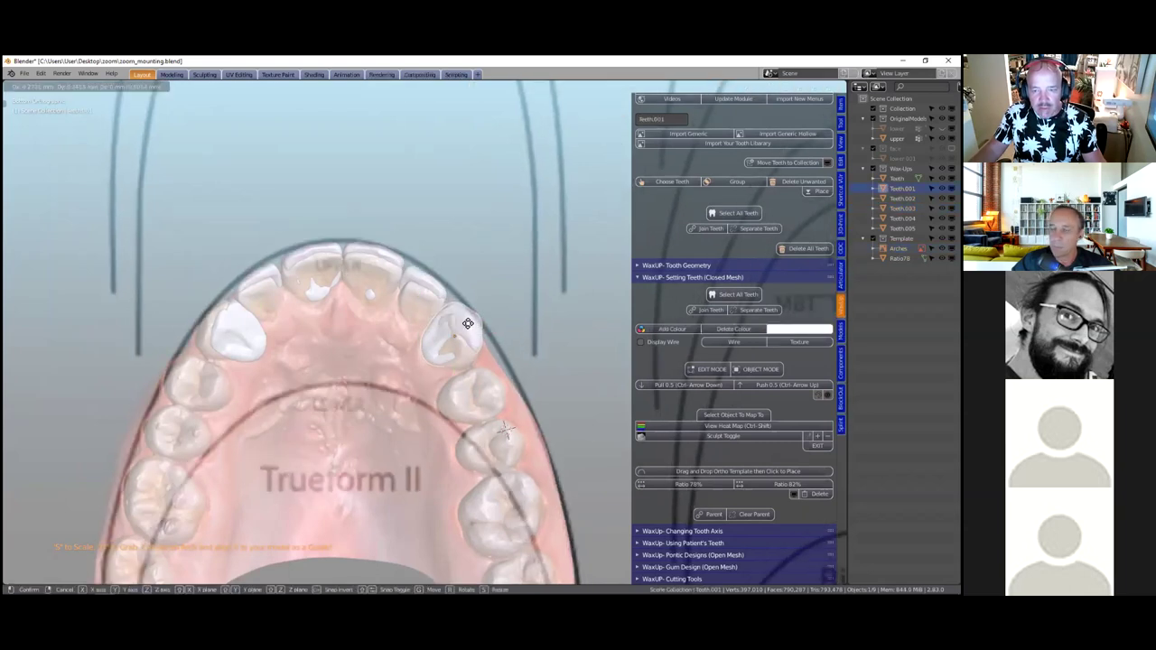
Move the opposite canine, Teeth, outward onto the Trueform II curve
{"action": "left_click", "coordinate": [256, 339]}
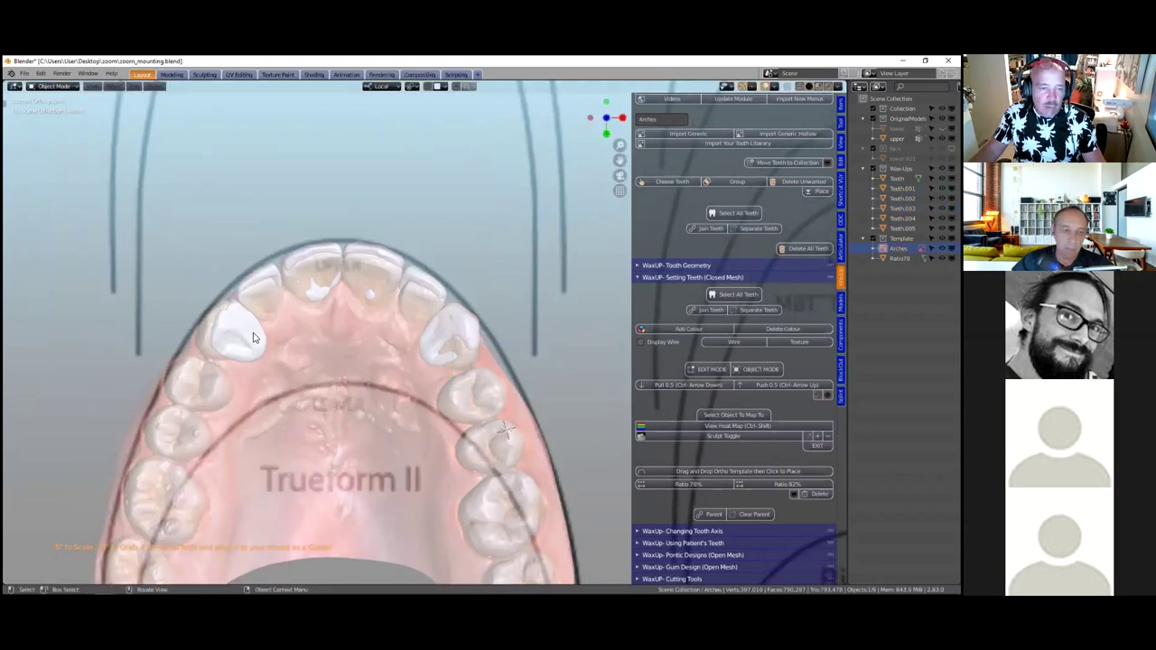
{"action": "left_click", "coordinate": [238, 338]}
{"action": "key", "text": "g"}
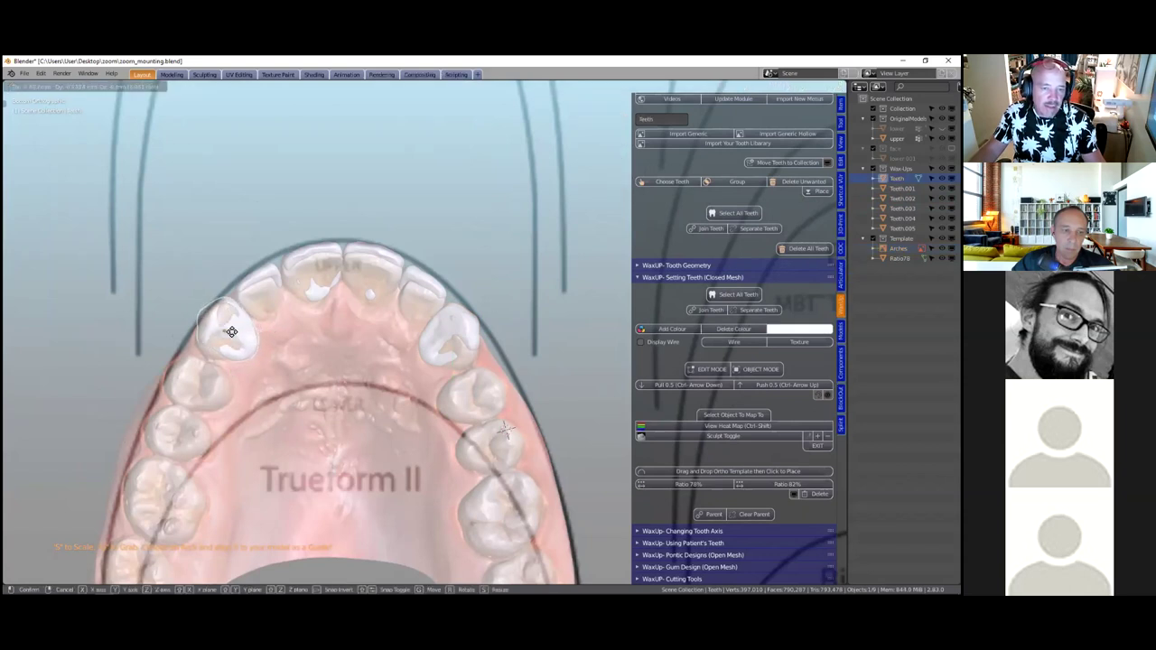
{"action": "left_click", "coordinate": [228, 331]}
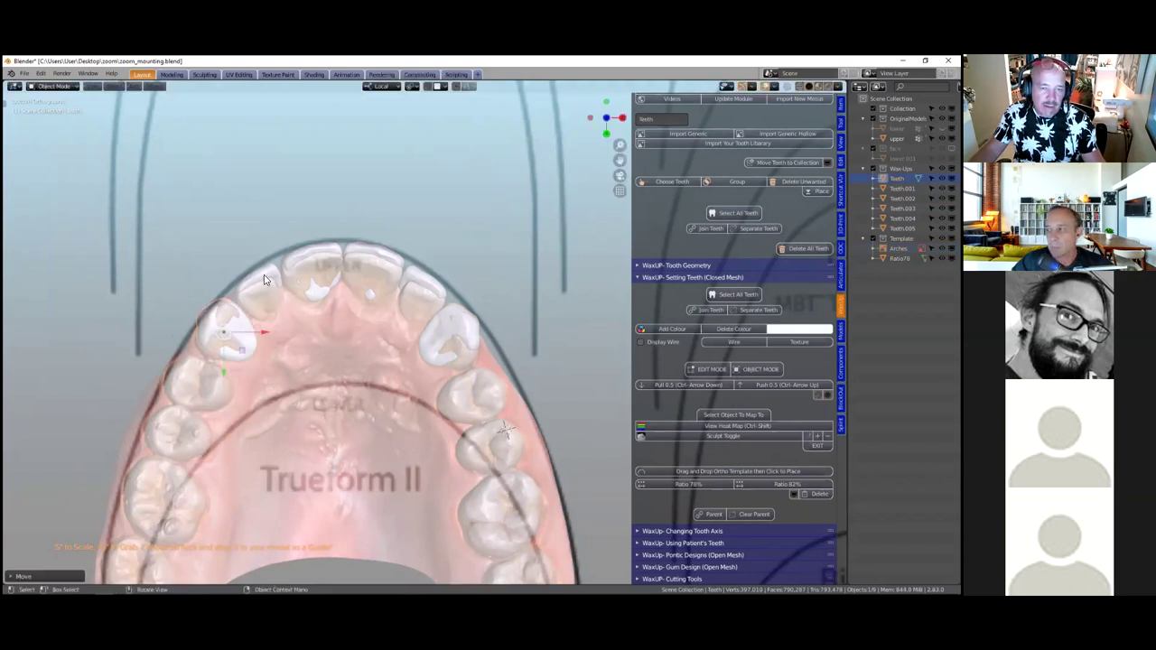
Nudge the lateral incisor Teeth.002 once more so it sits along the Trueform II curve beside the canine
{"action": "left_click", "coordinate": [264, 278]}
{"action": "key", "text": "g"}
{"action": "left_click", "coordinate": [264, 277]}
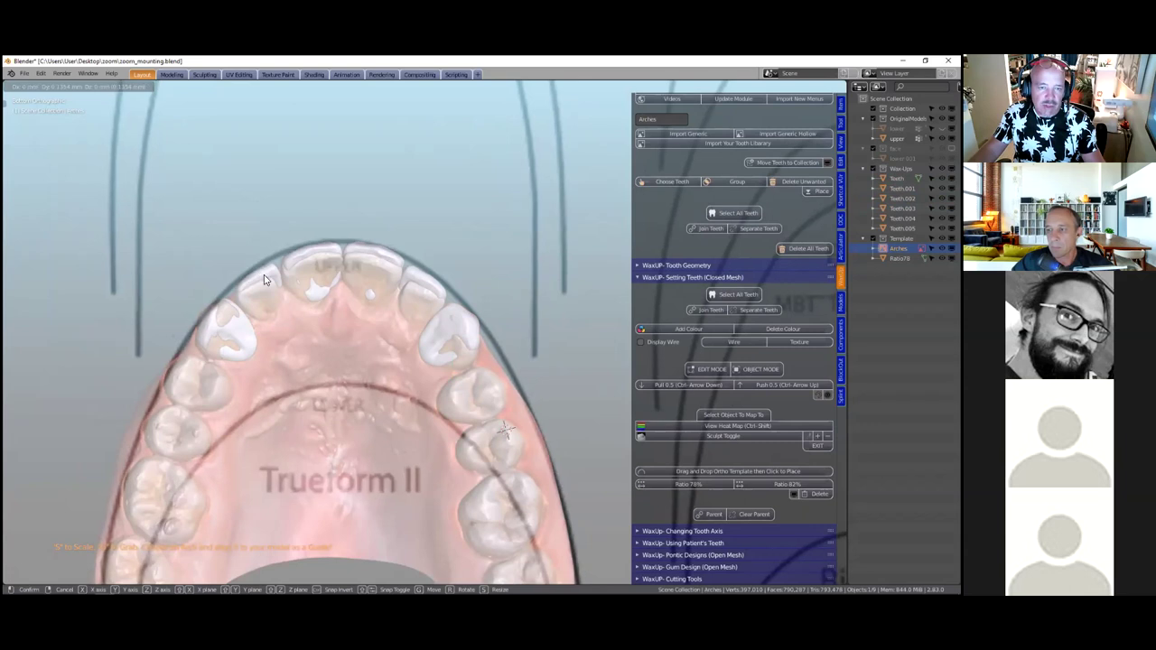
{"action": "left_click", "coordinate": [267, 276]}
{"action": "key", "text": "g"}
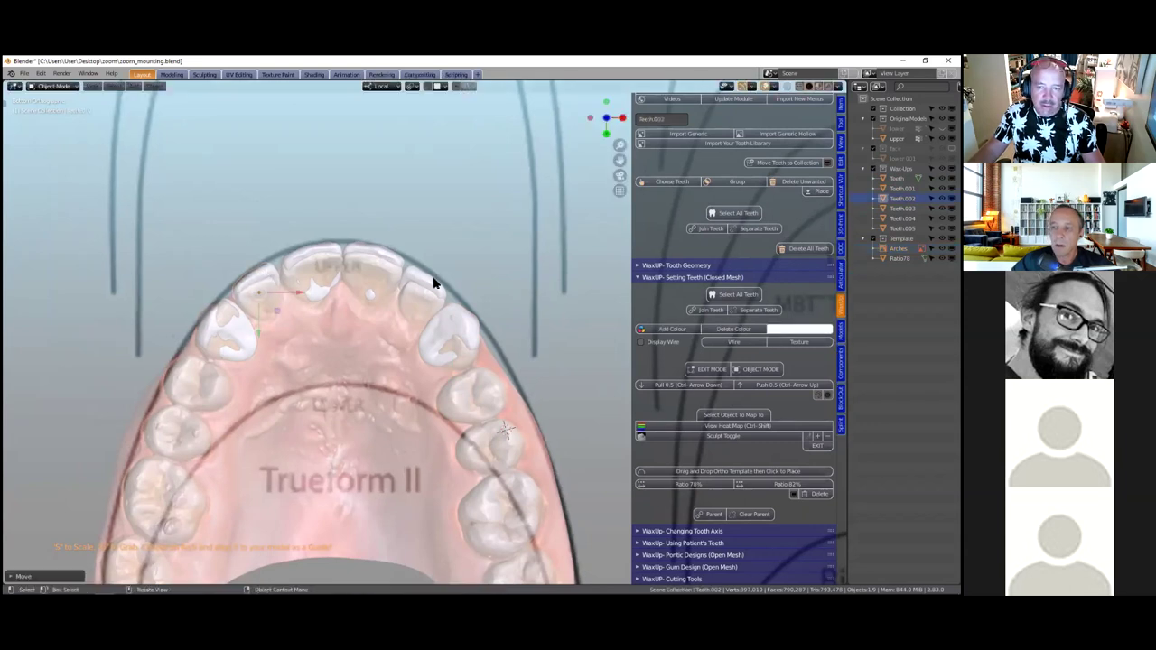
Hide the Arches template and make the canine named Teeth the active object
{"action": "left_click", "coordinate": [441, 268]}
{"action": "scroll", "coordinate": [441, 268], "scroll_direction": "down", "scroll_amount": 6}
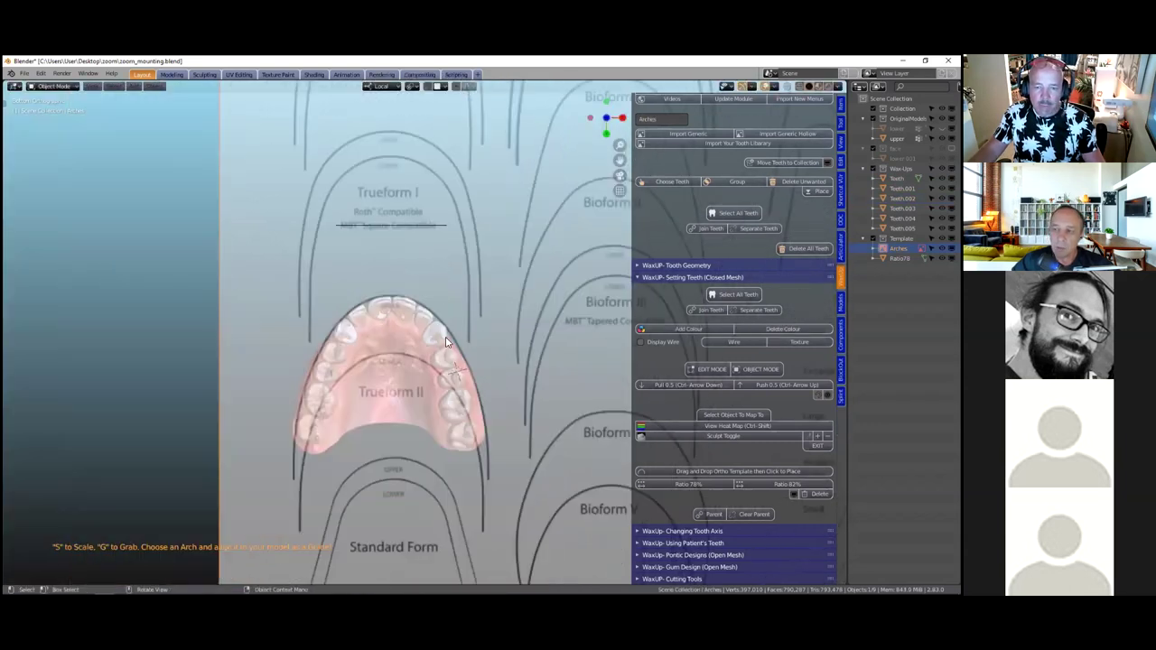
{"action": "middle_click_drag", "start_coordinate": [442, 347], "coordinate": [510, 232]}
{"action": "scroll", "coordinate": [510, 232], "scroll_direction": "up", "scroll_amount": 4}
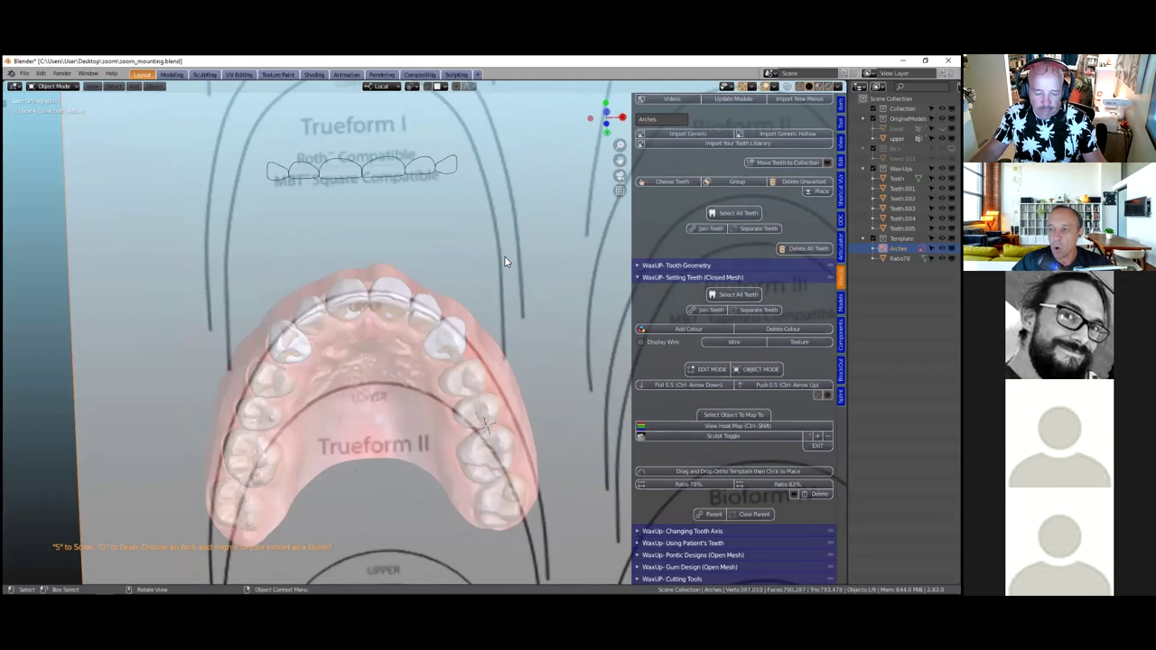
{"action": "key", "text": "h"}
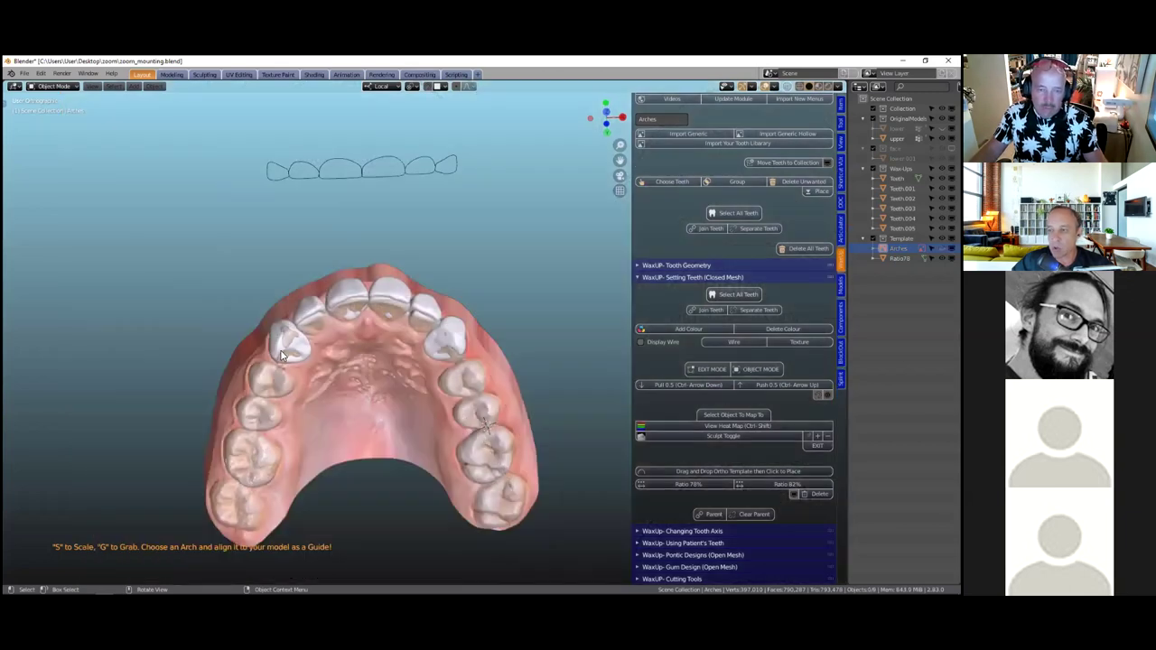
{"action": "left_click", "coordinate": [282, 352]}
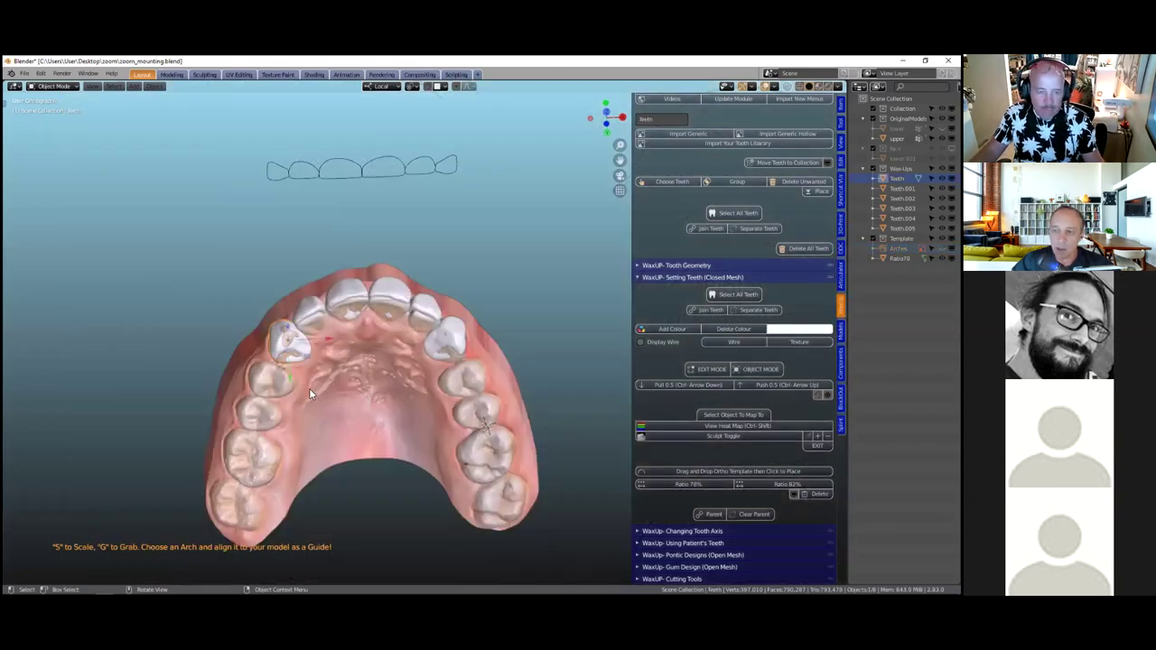
Nudge the canine named Teeth slightly to refine its place in the arch as seen from below
{"action": "key", "text": "grave"}
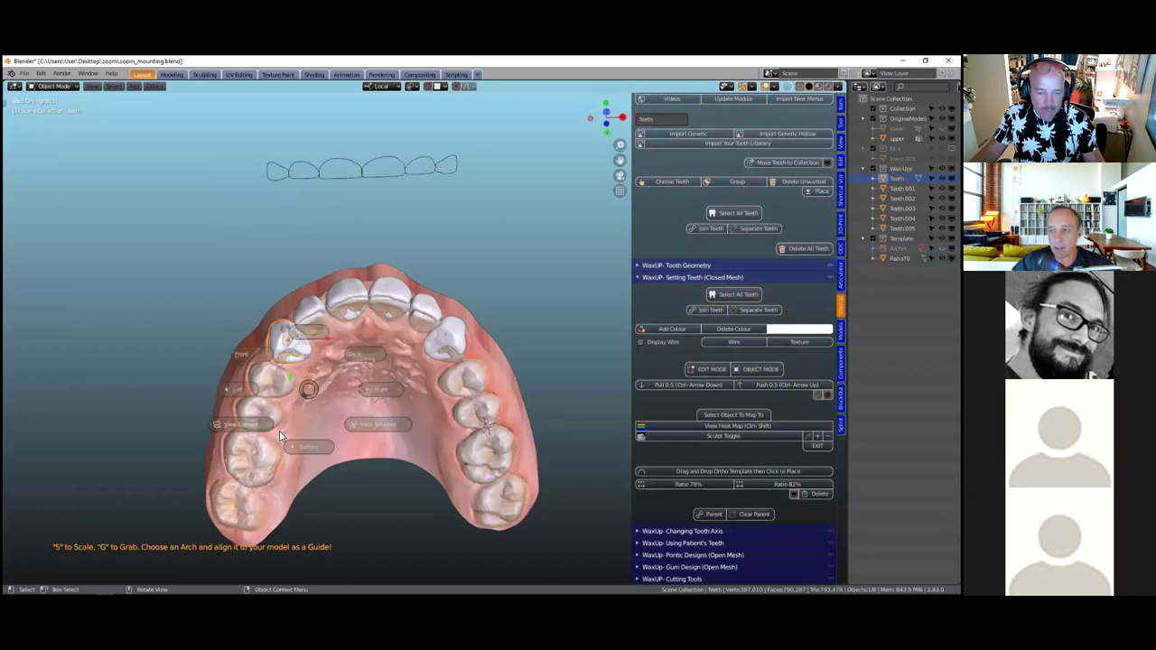
{"action": "left_click", "coordinate": [326, 425]}
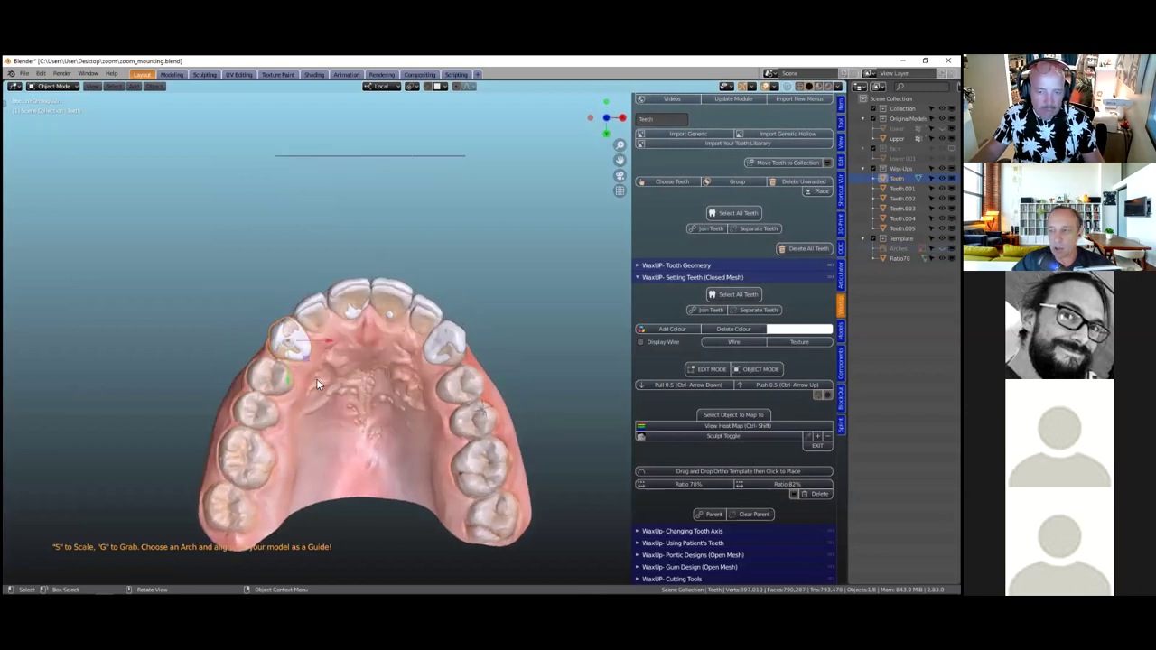
{"action": "scroll", "coordinate": [317, 379], "scroll_direction": "up", "scroll_amount": 3}
{"action": "scroll", "coordinate": [288, 360], "scroll_direction": "up", "scroll_amount": 1}
{"action": "scroll", "coordinate": [354, 374], "scroll_direction": "down", "scroll_amount": 1}
{"action": "middle_click_drag", "start_coordinate": [278, 290], "coordinate": [347, 311], "text": "shift"}
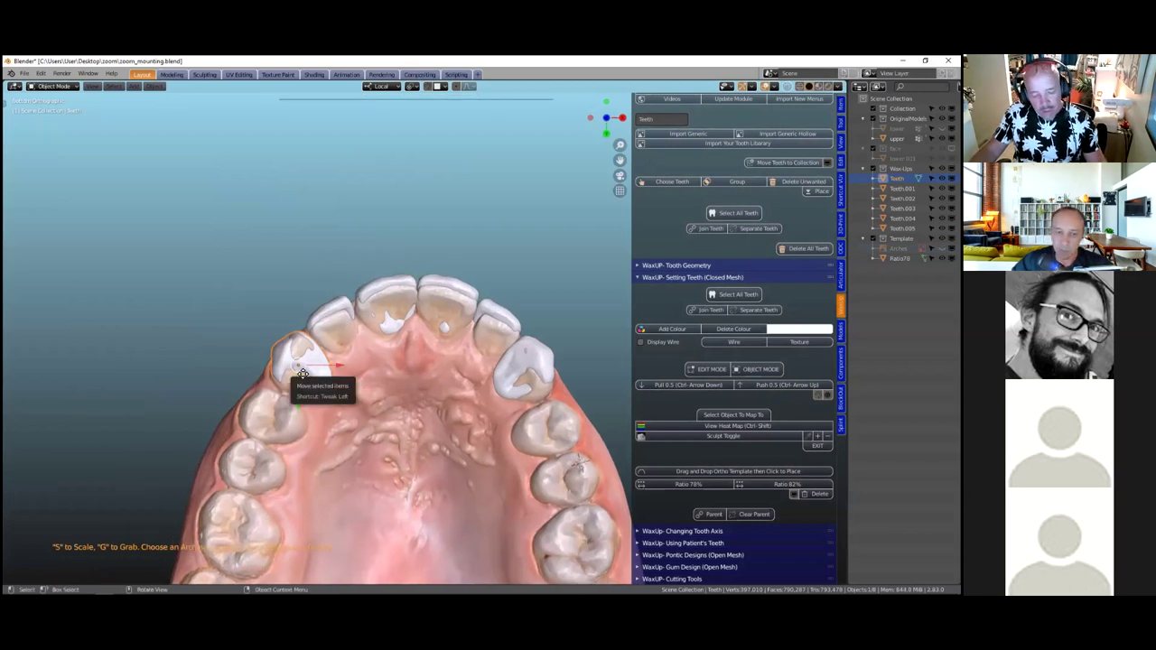
{"action": "key", "text": "g"}
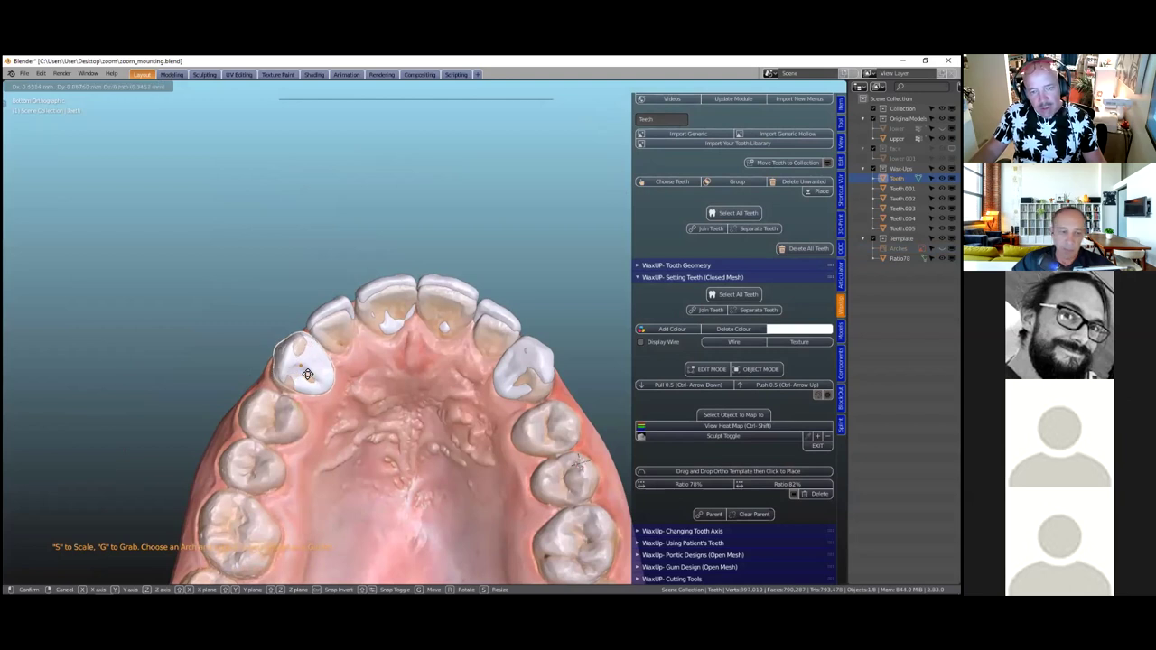
{"action": "left_click", "coordinate": [305, 372]}
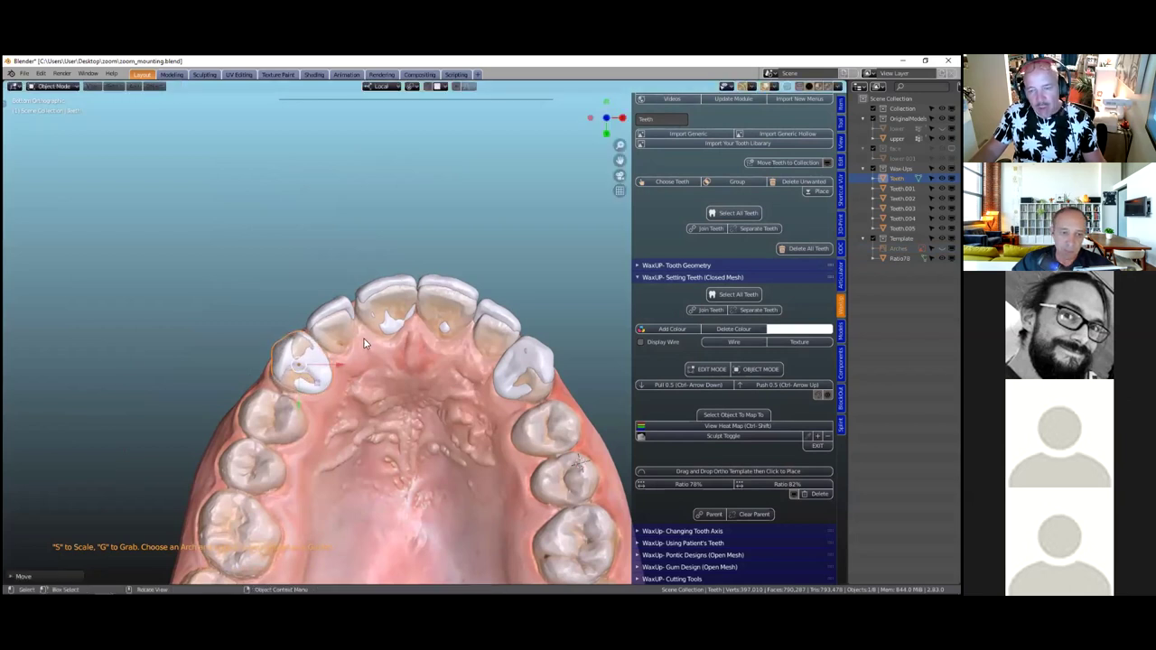
Compare the six set teeth with the Ratio template outlines from the front, also viewing them from the side and above
{"action": "key", "text": "KP_1"}
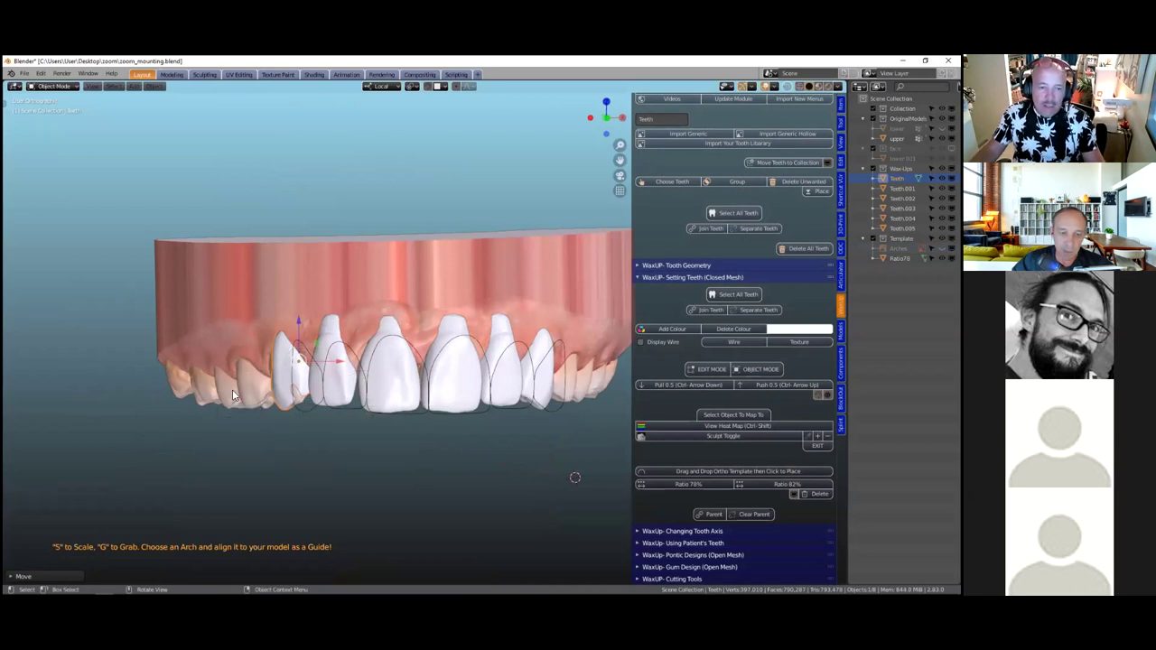
{"action": "key", "text": "KP_3"}
{"action": "key", "text": "grave"}
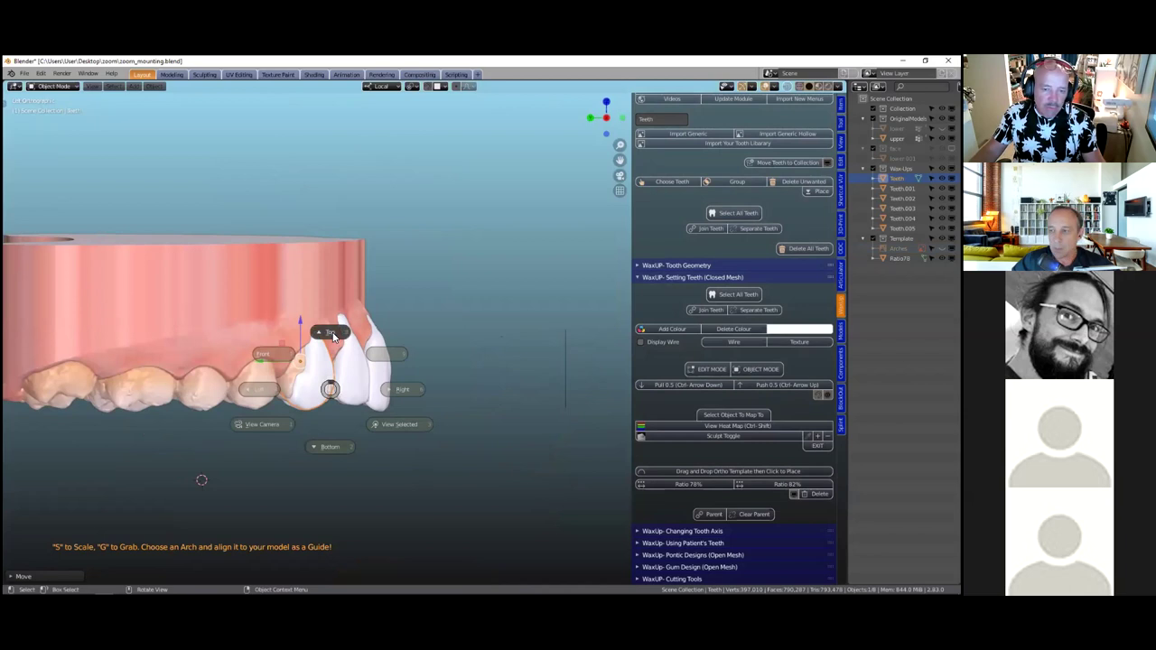
{"action": "left_click", "coordinate": [333, 335]}
{"action": "key", "text": "KP_7"}
{"action": "key", "text": "grave"}
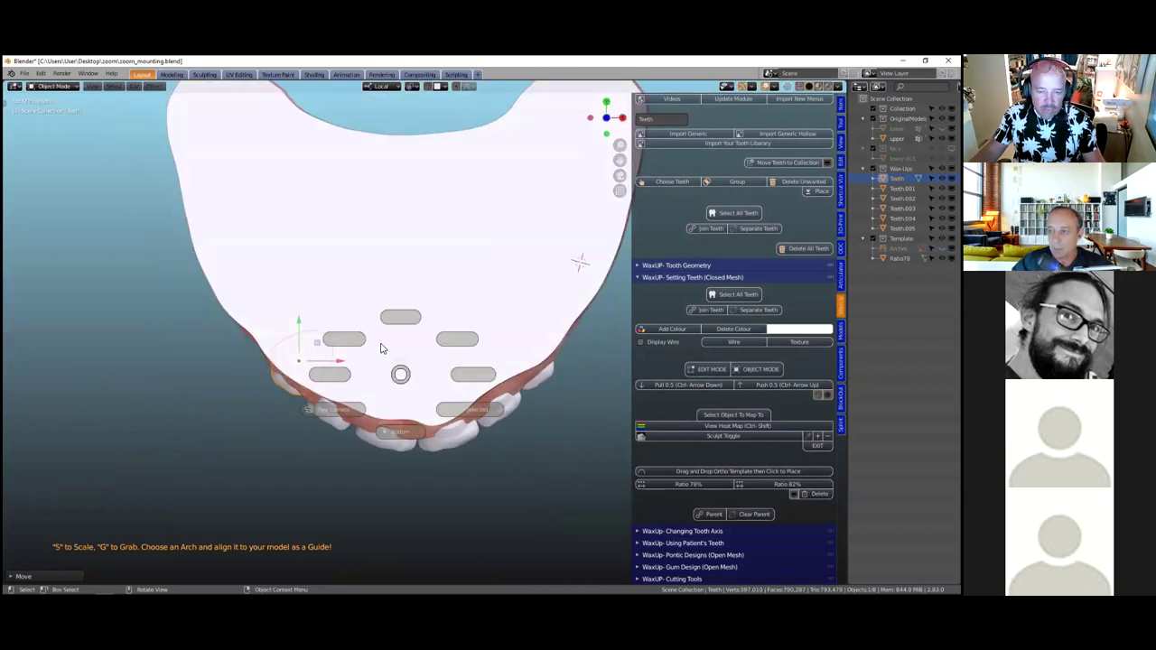
{"action": "left_click", "coordinate": [337, 341]}
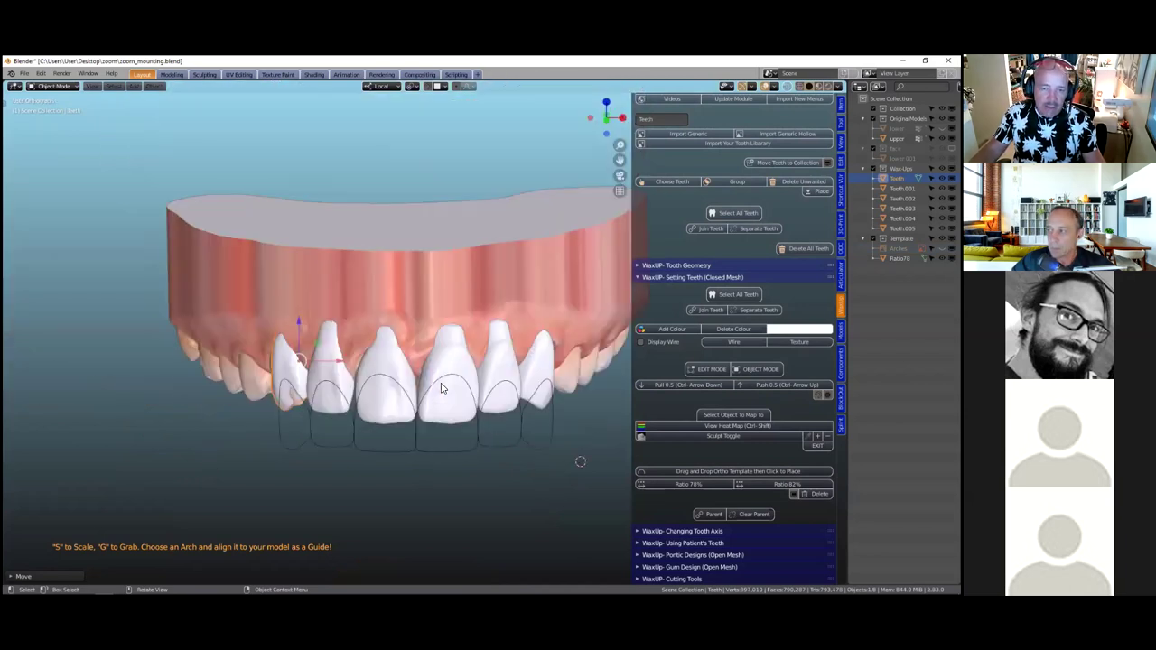
{"action": "scroll", "coordinate": [442, 388], "scroll_direction": "up", "scroll_amount": 1}
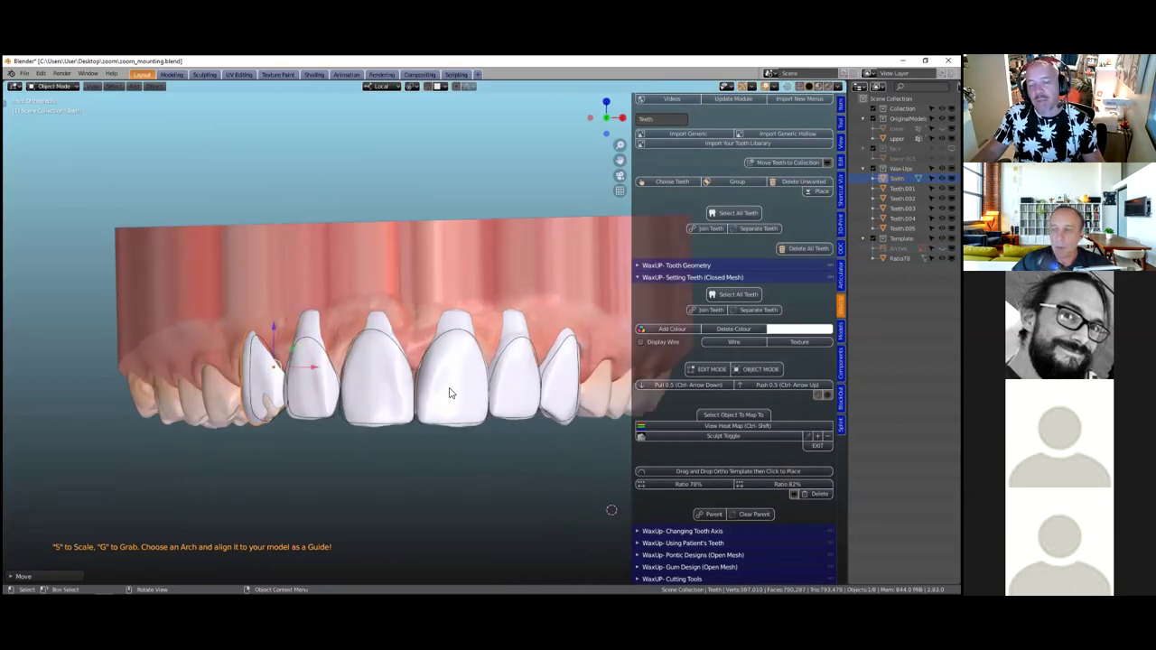
{"action": "left_click", "coordinate": [451, 394]}
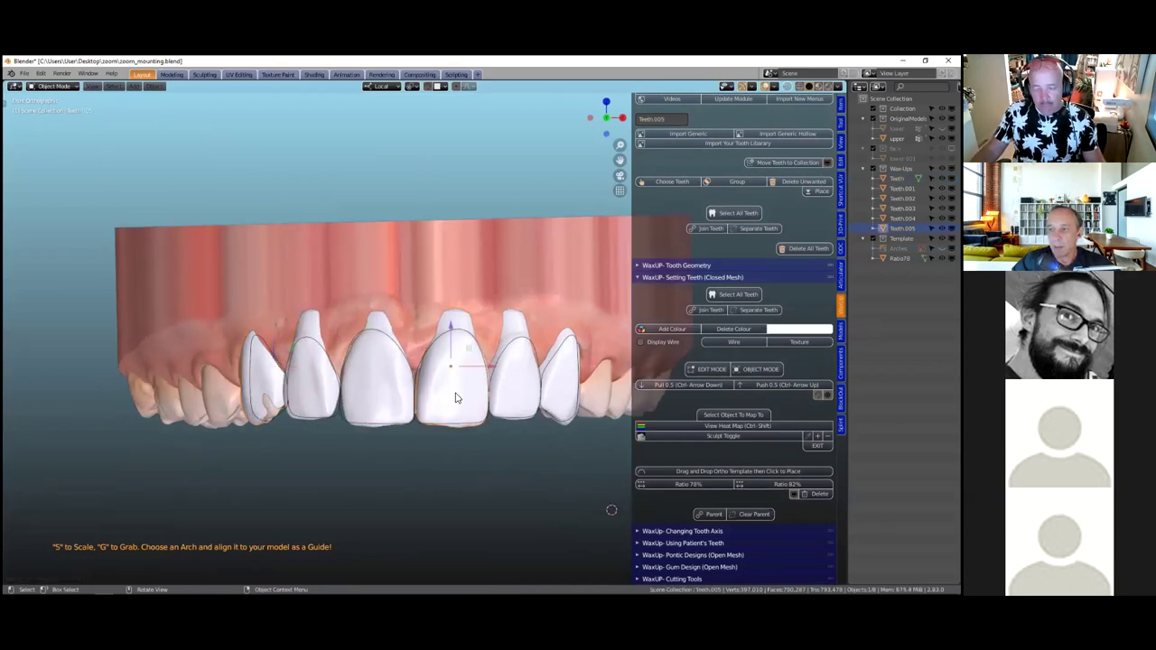
{"action": "middle_click_drag", "start_coordinate": [452, 388], "coordinate": [413, 381], "text": "shift"}
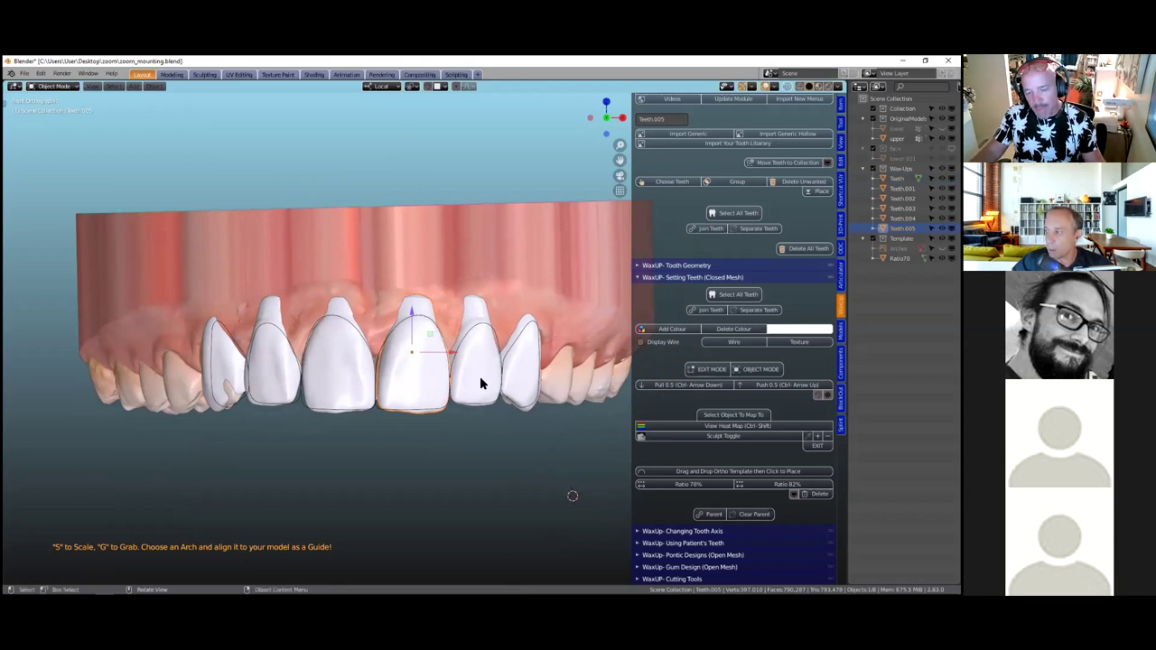
Adjust the position of the canine named Teeth beside its lateral incisor, working from an angled view and checking from the front
{"action": "left_click", "coordinate": [236, 387]}
{"action": "middle_click_drag", "start_coordinate": [240, 403], "coordinate": [240, 353]}
{"action": "left_click_drag", "start_coordinate": [240, 353], "coordinate": [284, 293]}
{"action": "left_click", "coordinate": [250, 406]}
{"action": "middle_click_drag", "start_coordinate": [249, 405], "coordinate": [257, 430]}
{"action": "key", "text": "grave"}
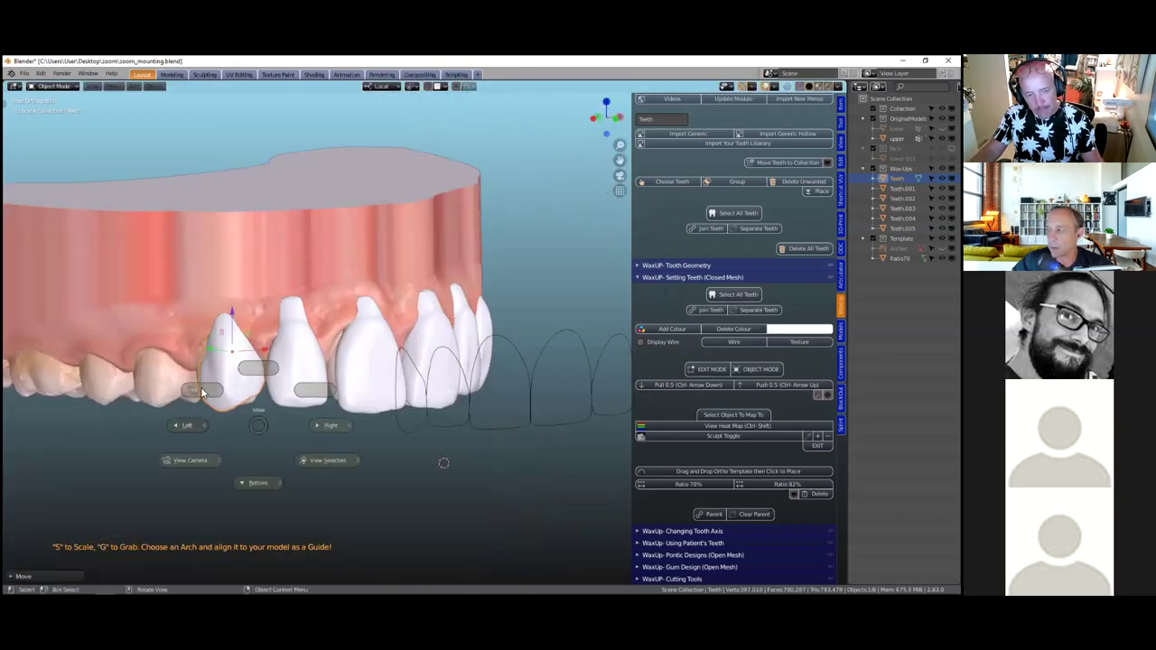
{"action": "left_click", "coordinate": [442, 370]}
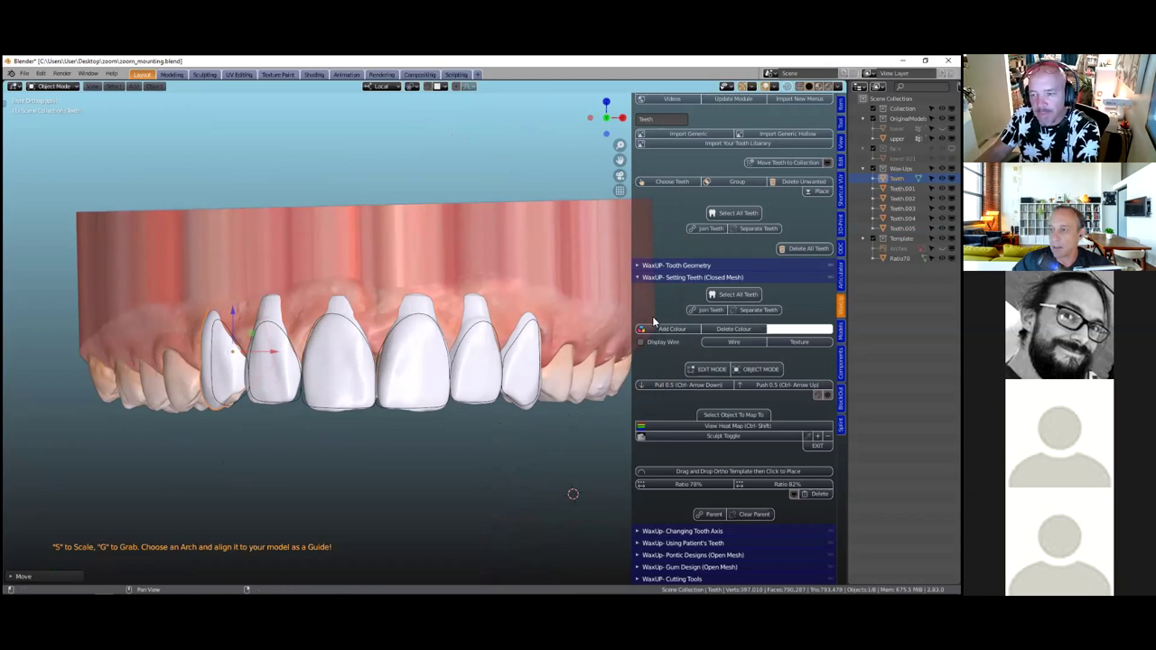
Select all six library teeth and join them into one object
{"action": "left_click", "coordinate": [732, 294]}
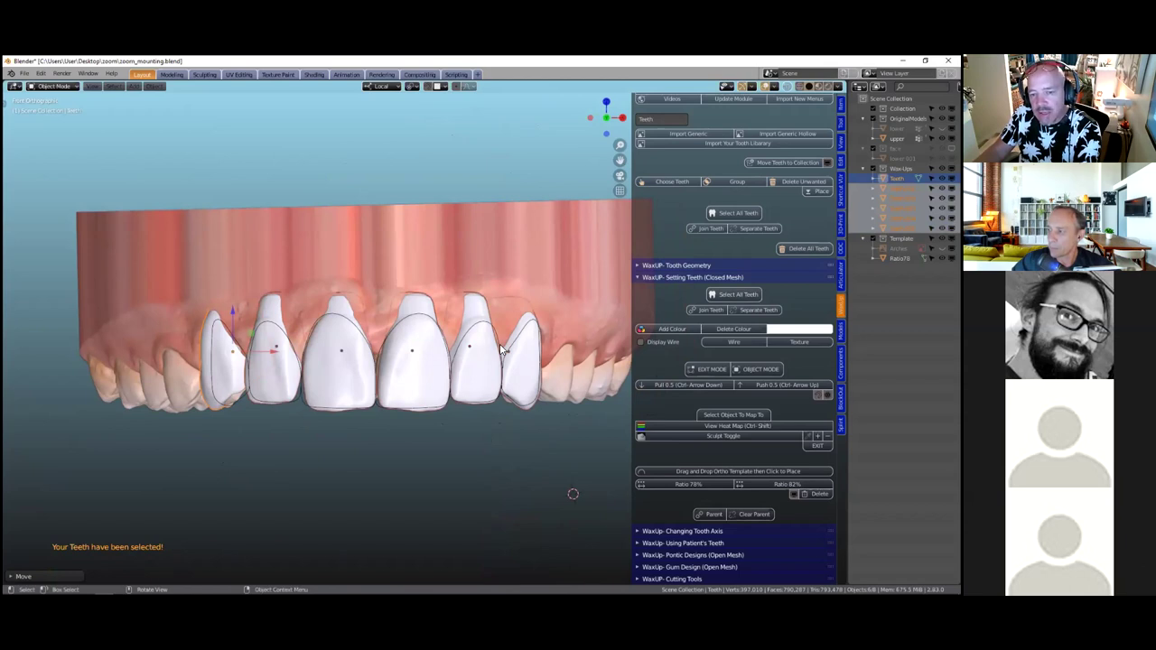
{"action": "scroll", "coordinate": [416, 320], "scroll_direction": "up", "scroll_amount": 1}
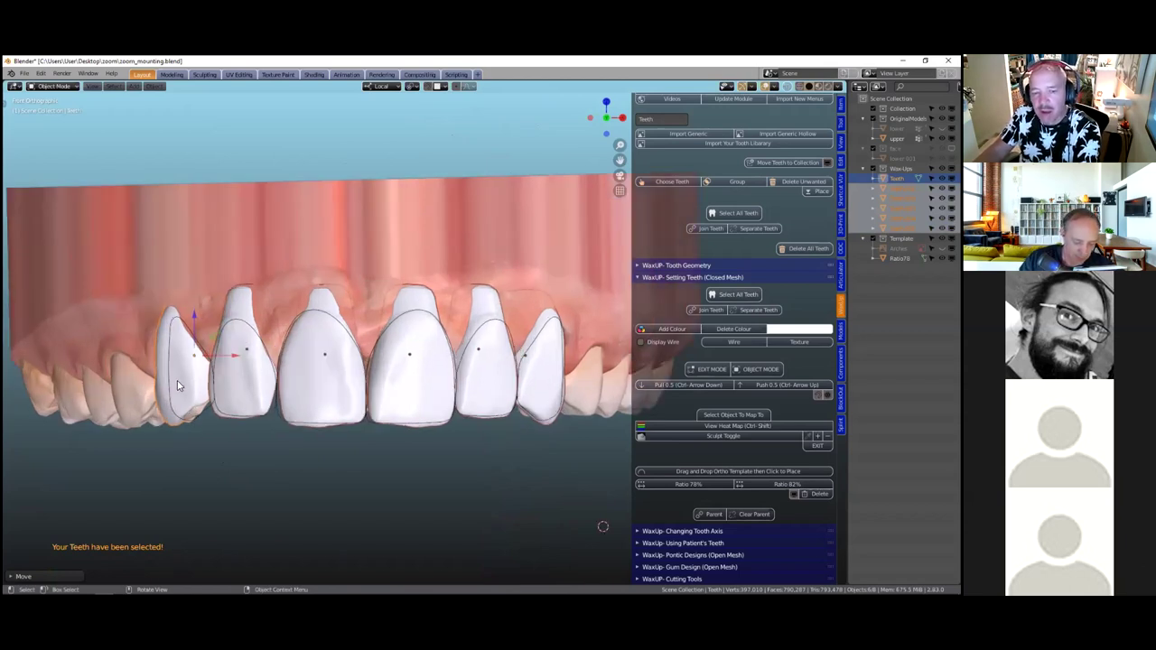
{"action": "left_click", "coordinate": [705, 310]}
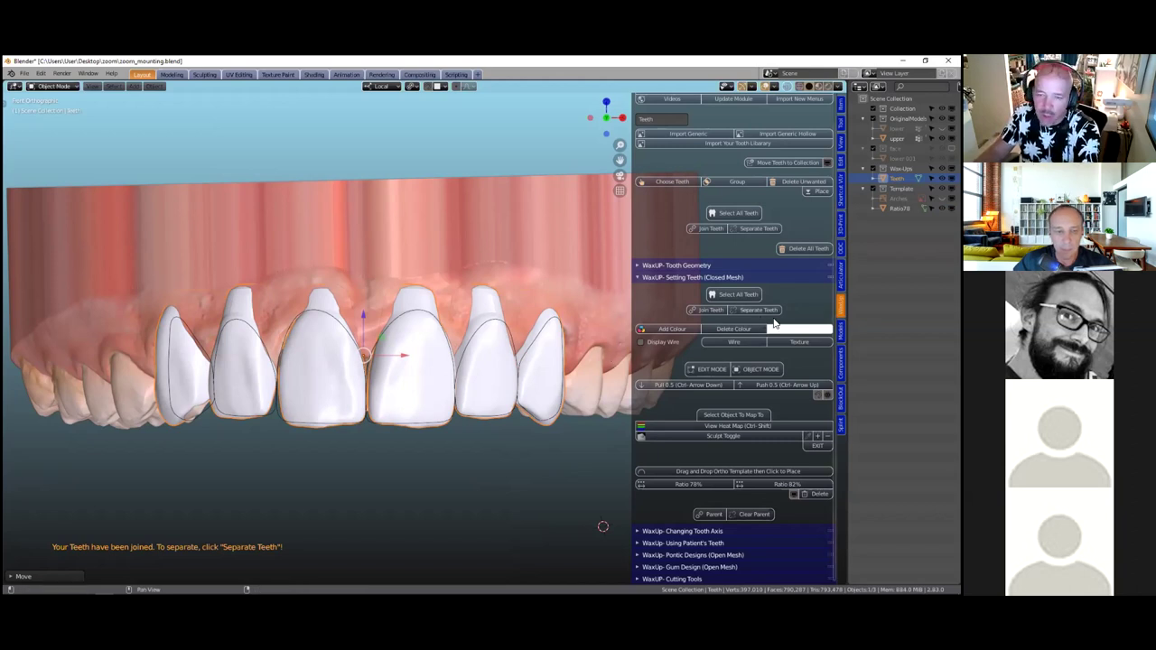
Sculpt the protruding tooth necks down to the gum line with the Inflate/Deflate brush and show the sculpting tools in one column
{"action": "left_click", "coordinate": [694, 436]}
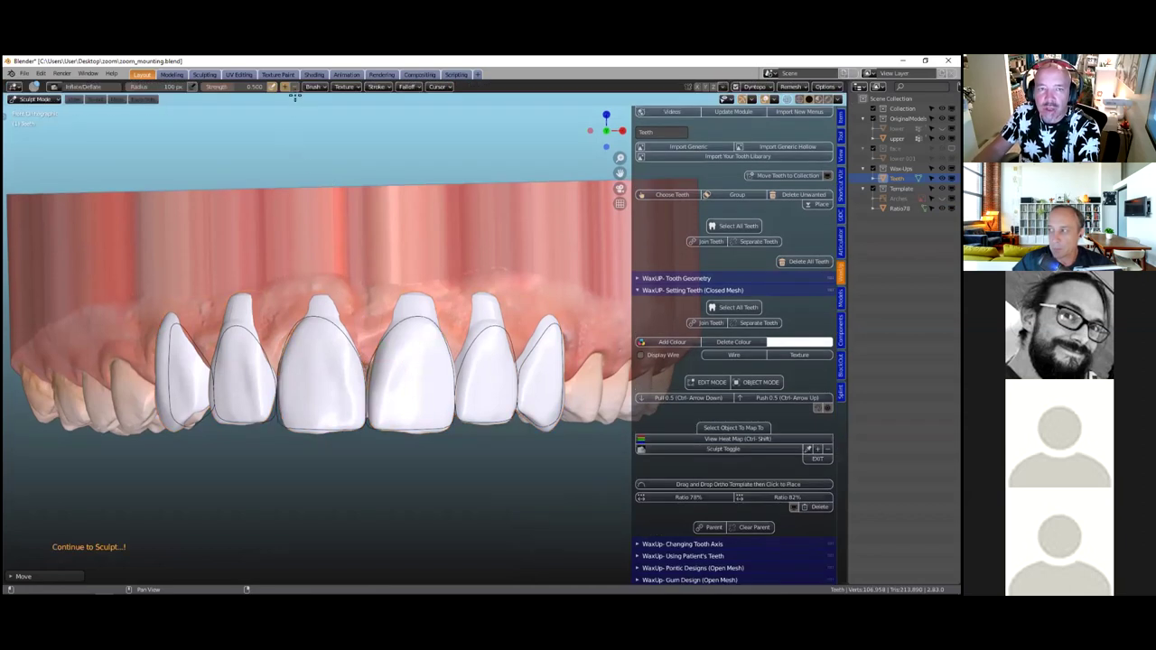
{"action": "scroll", "coordinate": [470, 290], "scroll_direction": "up", "scroll_amount": 2}
{"action": "mouse_move", "coordinate": [471, 290]}
{"action": "left_mouse_down"}
{"action": "mouse_move", "coordinate": [401, 279]}
{"action": "mouse_move", "coordinate": [415, 284]}
{"action": "mouse_move", "coordinate": [388, 298]}
{"action": "mouse_move", "coordinate": [397, 285]}
{"action": "mouse_move", "coordinate": [464, 312]}
{"action": "mouse_move", "coordinate": [568, 279]}
{"action": "mouse_move", "coordinate": [464, 319]}
{"action": "mouse_move", "coordinate": [485, 304]}
{"action": "mouse_move", "coordinate": [560, 302]}
{"action": "mouse_move", "coordinate": [467, 335]}
{"action": "mouse_move", "coordinate": [345, 284]}
{"action": "mouse_move", "coordinate": [262, 300]}
{"action": "mouse_move", "coordinate": [123, 290]}
{"action": "mouse_move", "coordinate": [149, 289]}
{"action": "mouse_move", "coordinate": [158, 302]}
{"action": "mouse_move", "coordinate": [136, 312]}
{"action": "mouse_move", "coordinate": [160, 318]}
{"action": "mouse_move", "coordinate": [36, 321]}
{"action": "mouse_move", "coordinate": [533, 294]}
{"action": "mouse_move", "coordinate": [584, 304]}
{"action": "mouse_move", "coordinate": [501, 307]}
{"action": "left_mouse_up"}
{"action": "scroll", "coordinate": [501, 311], "scroll_direction": "down", "scroll_amount": 1}
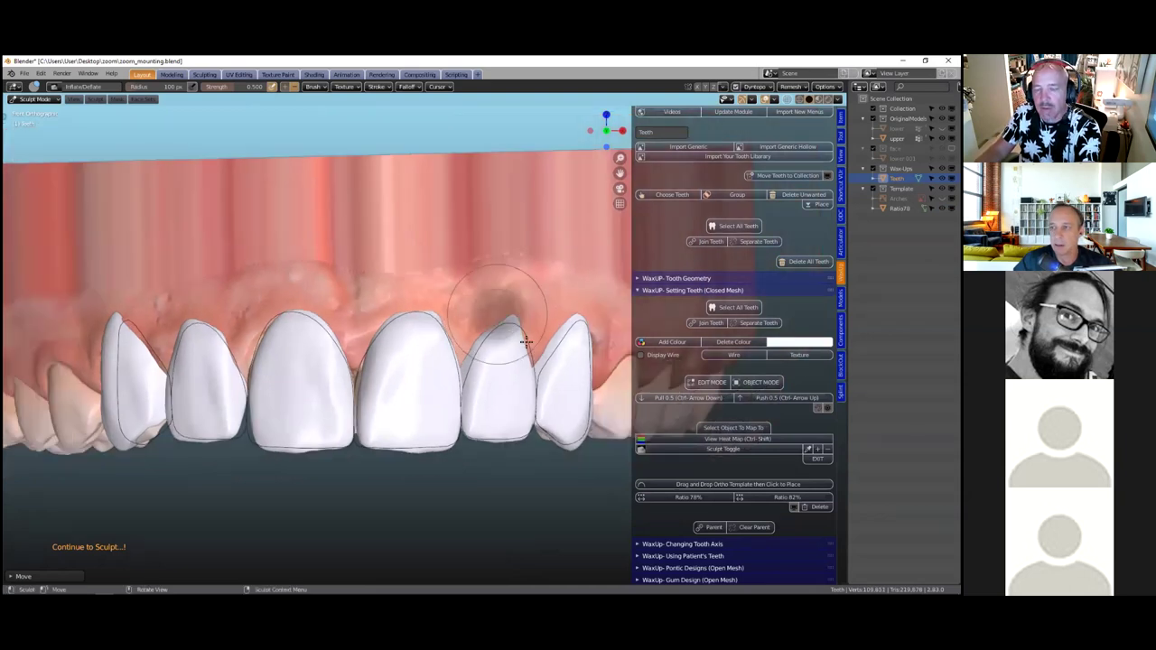
{"action": "scroll", "coordinate": [525, 340], "scroll_direction": "down", "scroll_amount": 3}
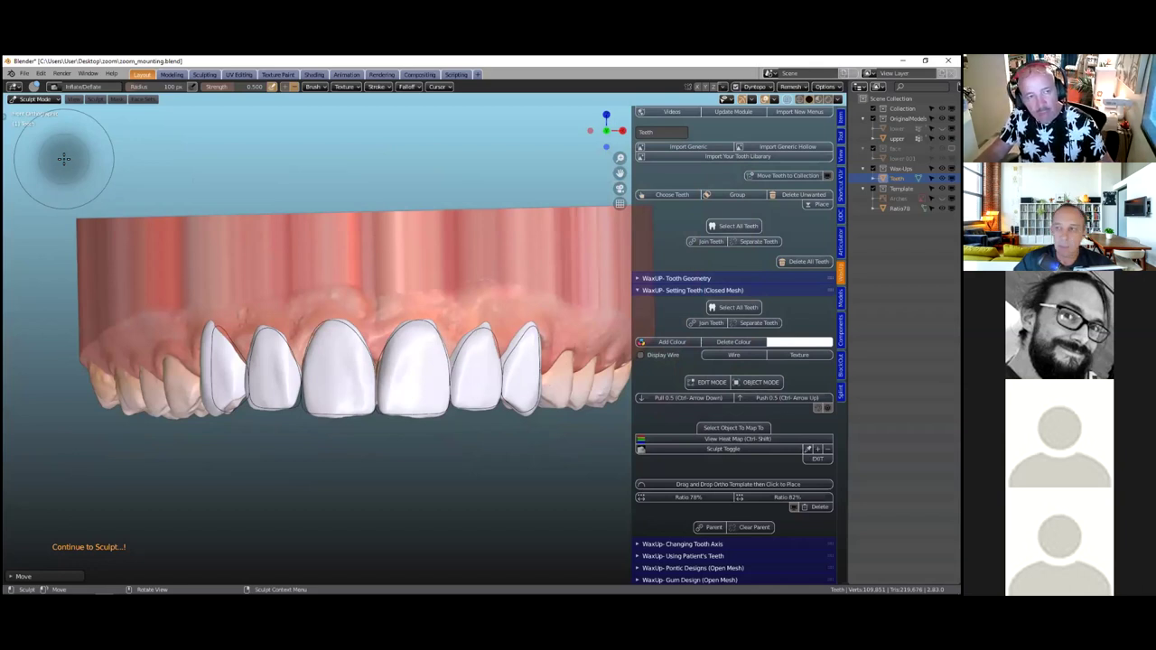
{"action": "key", "text": "t"}
{"action": "left_click_drag", "start_coordinate": [73, 205], "coordinate": [30, 206]}
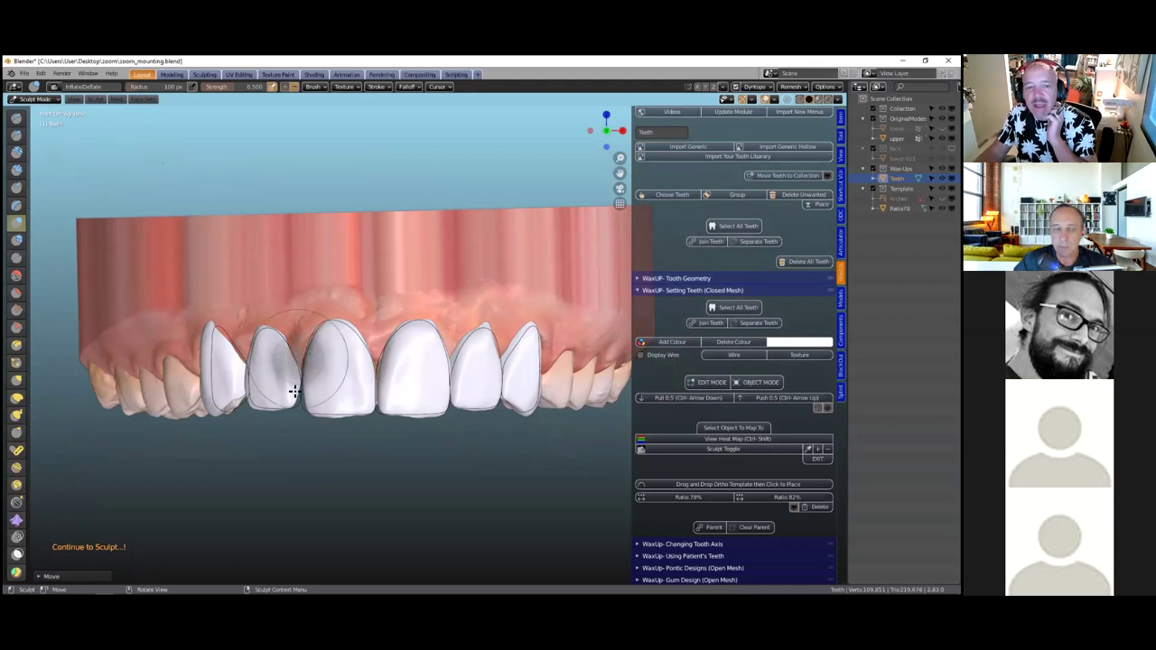
Deflate the excess on the palatal side of the incisors until the library teeth sink below the natural surfaces
{"action": "middle_click_drag", "start_coordinate": [334, 461], "coordinate": [338, 310]}
{"action": "middle_click_drag", "start_coordinate": [328, 212], "coordinate": [314, 190]}
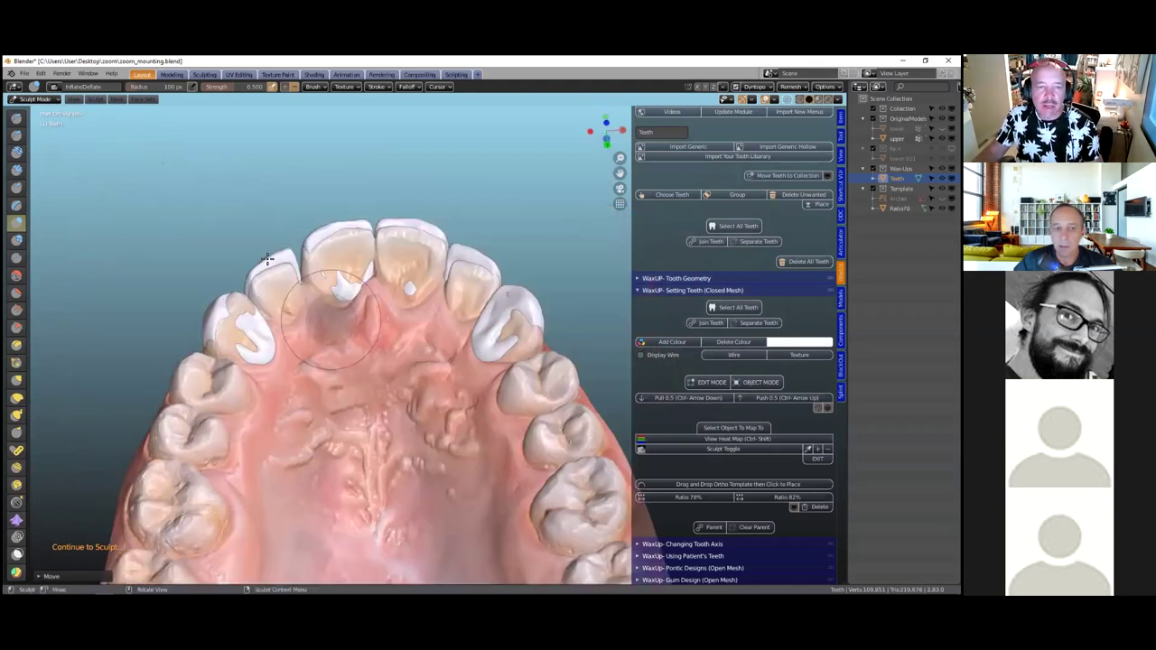
{"action": "scroll", "coordinate": [250, 200], "scroll_direction": "up", "scroll_amount": 4}
{"action": "mouse_move", "coordinate": [284, 235]}
{"action": "left_mouse_down"}
{"action": "mouse_move", "coordinate": [431, 229]}
{"action": "mouse_move", "coordinate": [486, 211]}
{"action": "left_mouse_up"}
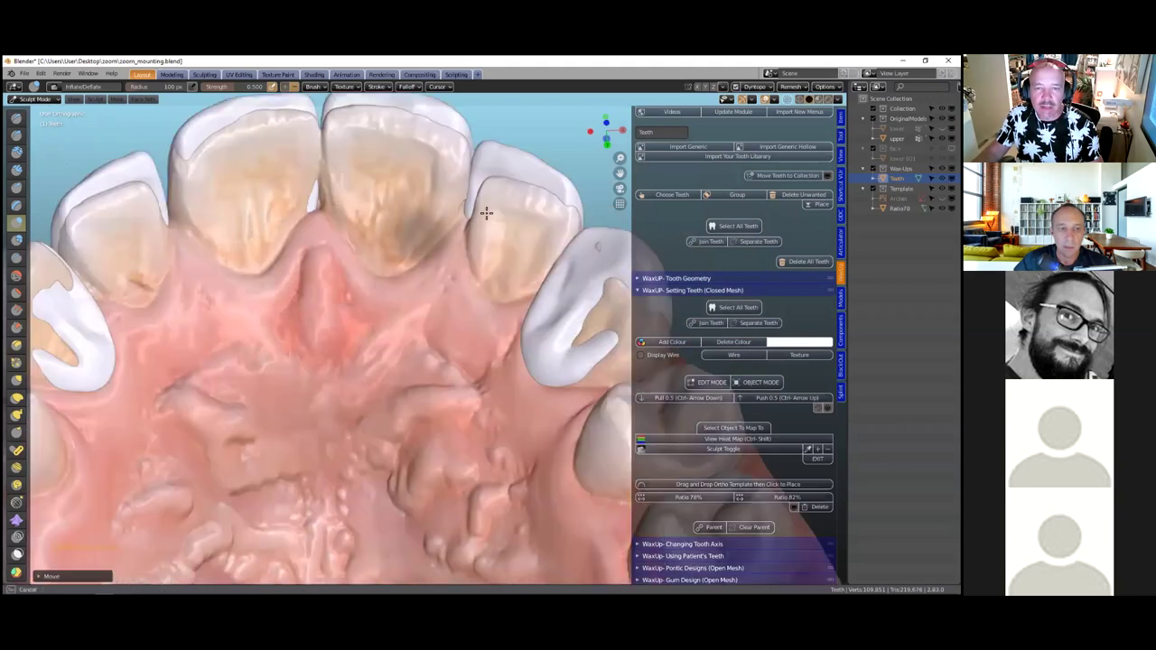
{"action": "middle_click_drag", "start_coordinate": [459, 322], "coordinate": [374, 316]}
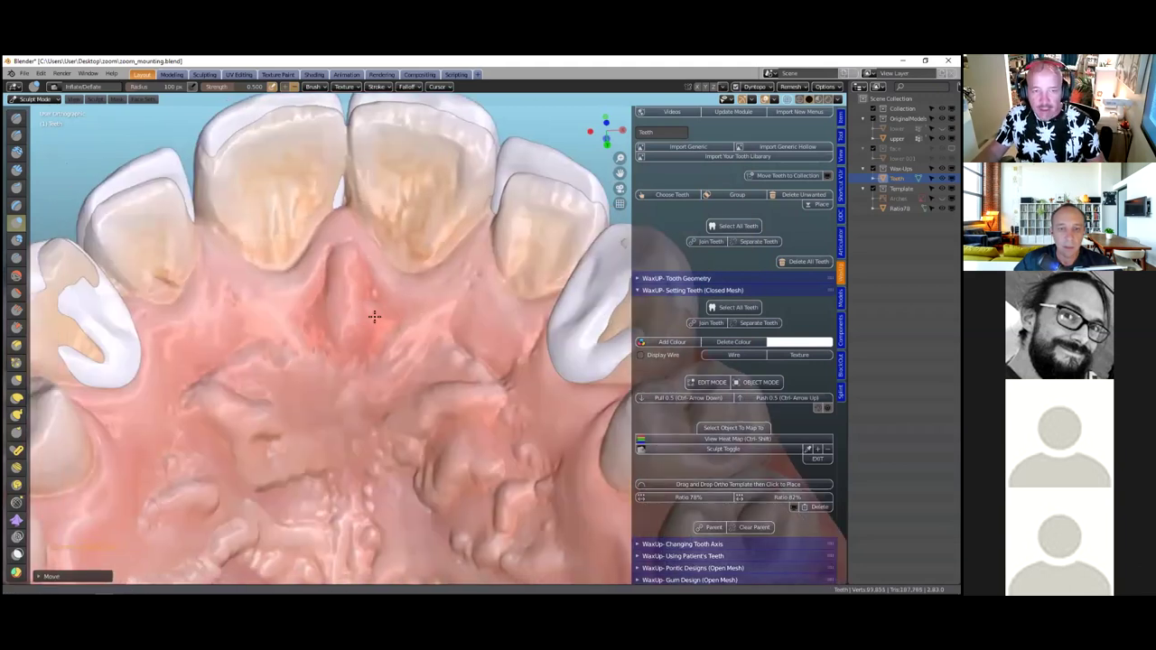
{"action": "middle_click_drag", "start_coordinate": [219, 284], "coordinate": [223, 290]}
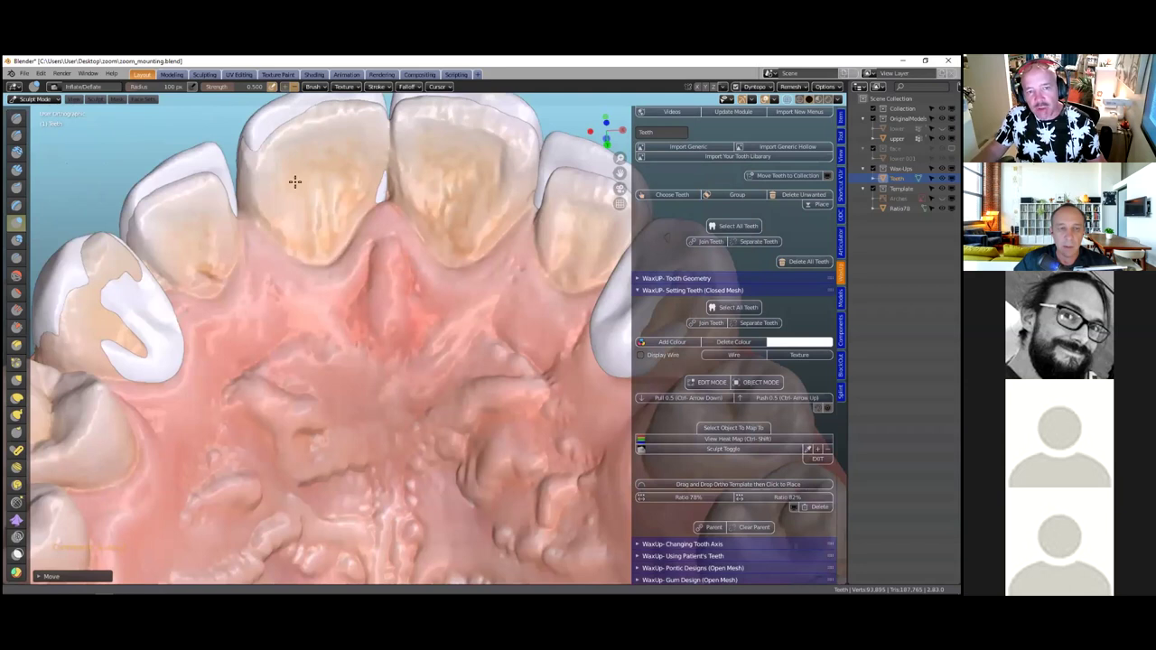
Deflate the excess on the palatal side of both canines until it sinks below the natural teeth
{"action": "middle_click_drag", "start_coordinate": [294, 183], "coordinate": [233, 329]}
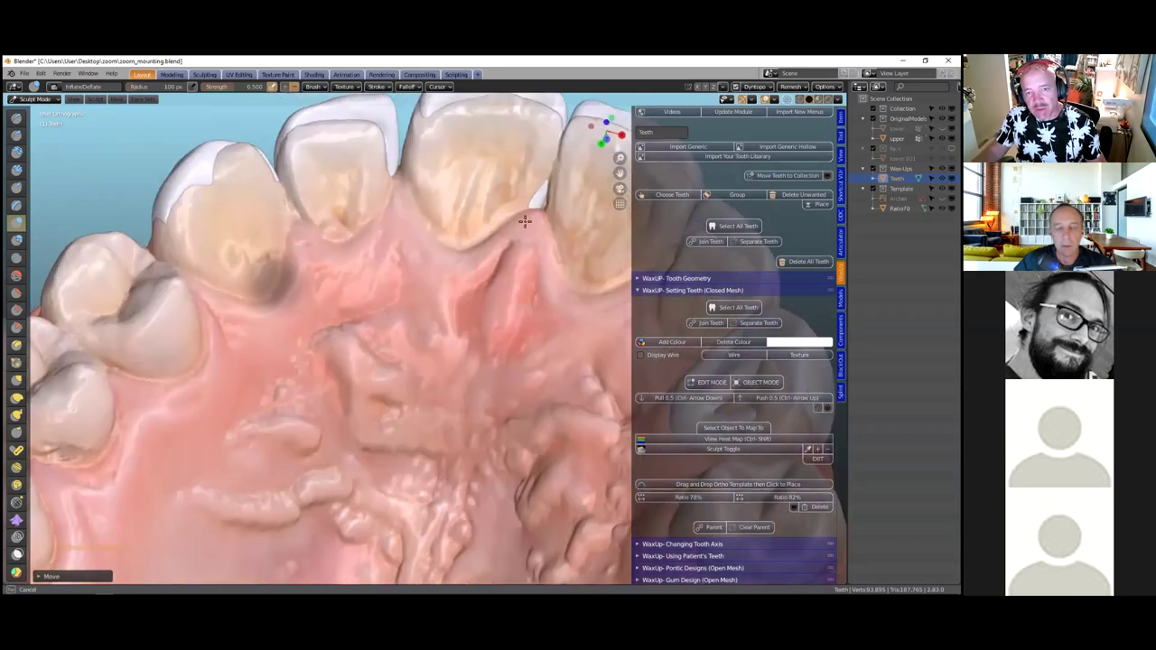
{"action": "mouse_move", "coordinate": [519, 231]}
{"action": "left_mouse_down"}
{"action": "mouse_move", "coordinate": [559, 205]}
{"action": "mouse_move", "coordinate": [506, 244]}
{"action": "mouse_move", "coordinate": [439, 257]}
{"action": "left_mouse_up"}
{"action": "middle_click_drag", "start_coordinate": [338, 285], "coordinate": [318, 300]}
{"action": "middle_click_drag", "start_coordinate": [430, 195], "coordinate": [399, 374]}
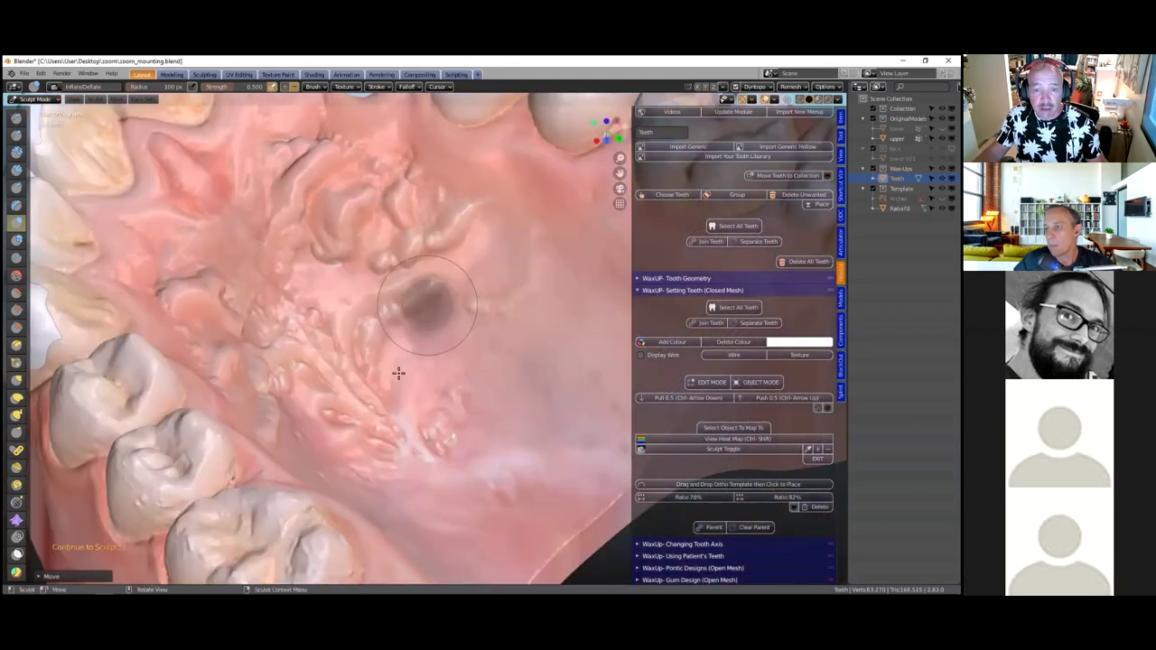
{"action": "middle_click_drag", "start_coordinate": [323, 412], "coordinate": [343, 359]}
{"action": "mouse_move", "coordinate": [343, 360]}
{"action": "left_mouse_down"}
{"action": "mouse_move", "coordinate": [361, 413]}
{"action": "mouse_move", "coordinate": [339, 457]}
{"action": "mouse_move", "coordinate": [361, 389]}
{"action": "mouse_move", "coordinate": [394, 349]}
{"action": "mouse_move", "coordinate": [335, 364]}
{"action": "mouse_move", "coordinate": [354, 384]}
{"action": "mouse_move", "coordinate": [422, 406]}
{"action": "mouse_move", "coordinate": [379, 442]}
{"action": "left_mouse_up"}
{"action": "scroll", "coordinate": [354, 498], "scroll_direction": "down", "scroll_amount": 5}
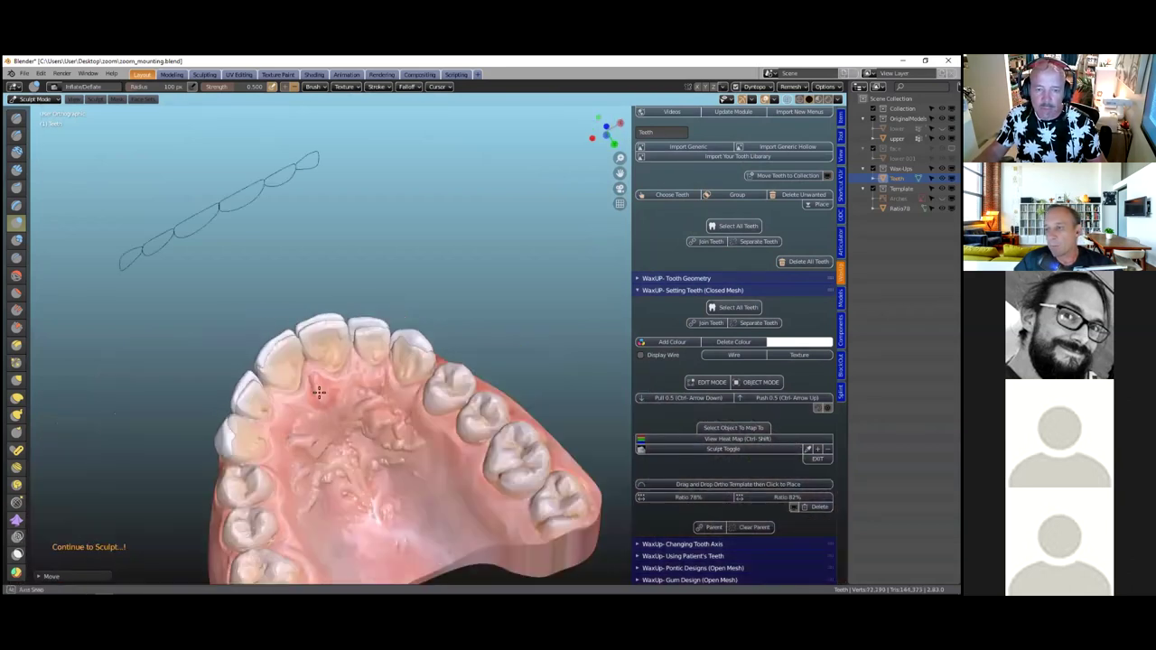
Inspect the sculpted teeth from the front and exit sculpting back to Object Mode
{"action": "middle_click_drag", "start_coordinate": [320, 421], "coordinate": [458, 413]}
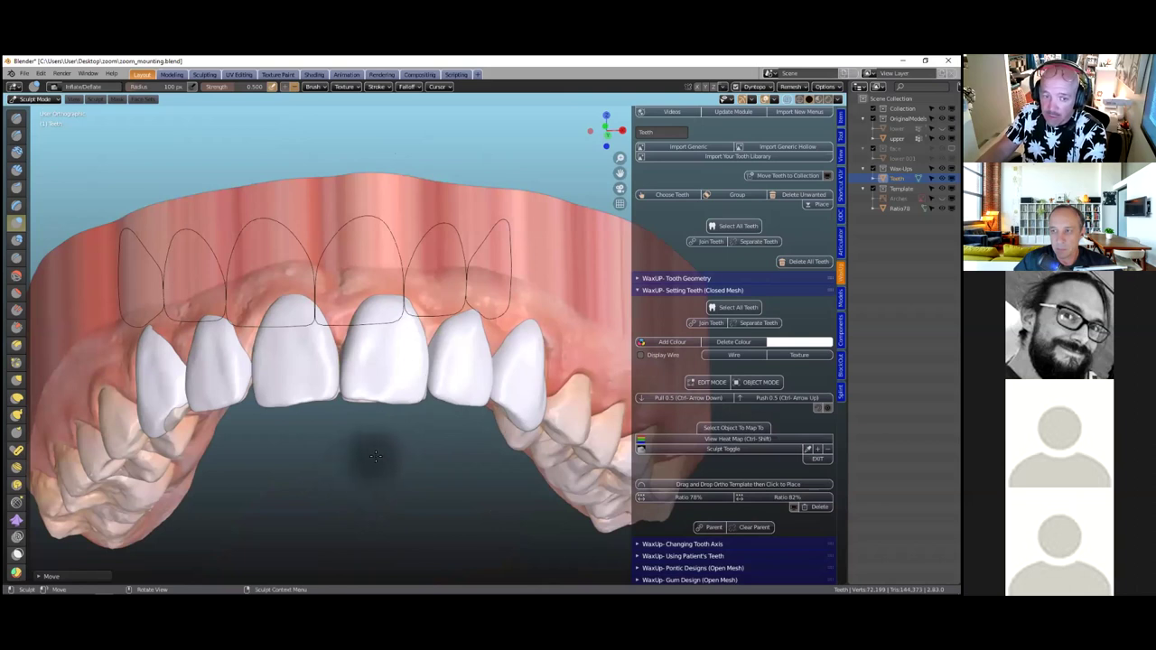
{"action": "middle_click_drag", "start_coordinate": [372, 488], "coordinate": [446, 490]}
{"action": "scroll", "coordinate": [408, 477], "scroll_direction": "down", "scroll_amount": 1}
{"action": "scroll", "coordinate": [409, 476], "scroll_direction": "up", "scroll_amount": 1}
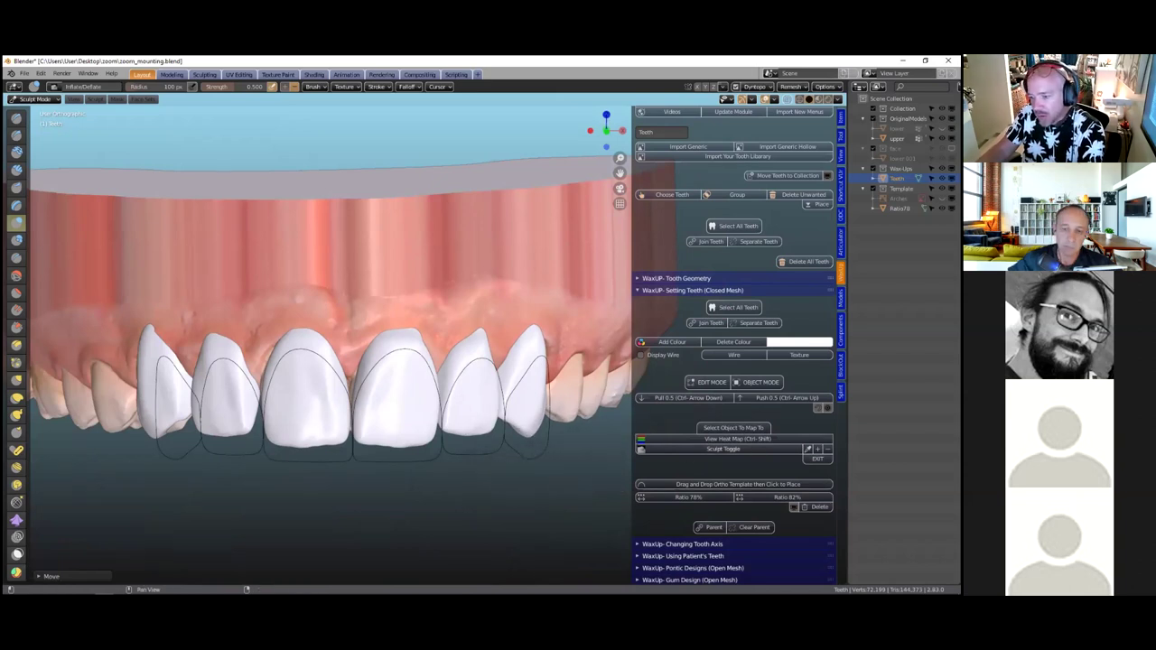
{"action": "scroll", "coordinate": [533, 434], "scroll_direction": "down", "scroll_amount": 1}
{"action": "scroll", "coordinate": [538, 444], "scroll_direction": "down", "scroll_amount": 1}
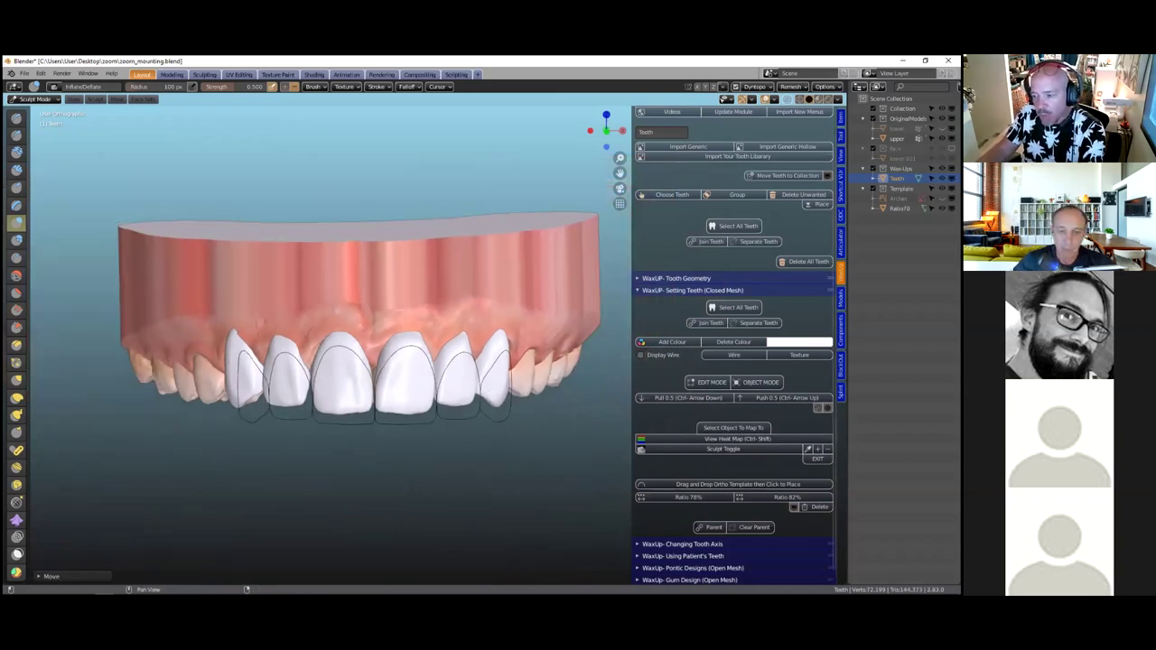
{"action": "left_click", "coordinate": [817, 459]}
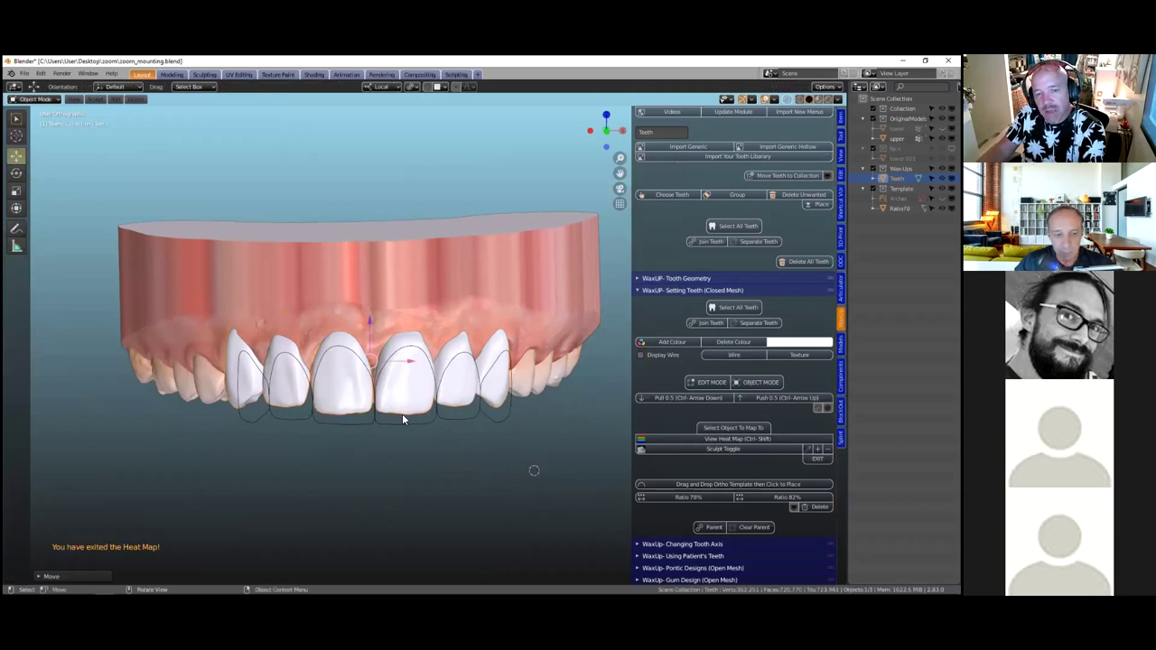
Set the upper model as the object to map to for the heat map
{"action": "scroll", "coordinate": [403, 414], "scroll_direction": "up", "scroll_amount": 2}
{"action": "scroll", "coordinate": [403, 415], "scroll_direction": "down", "scroll_amount": 1}
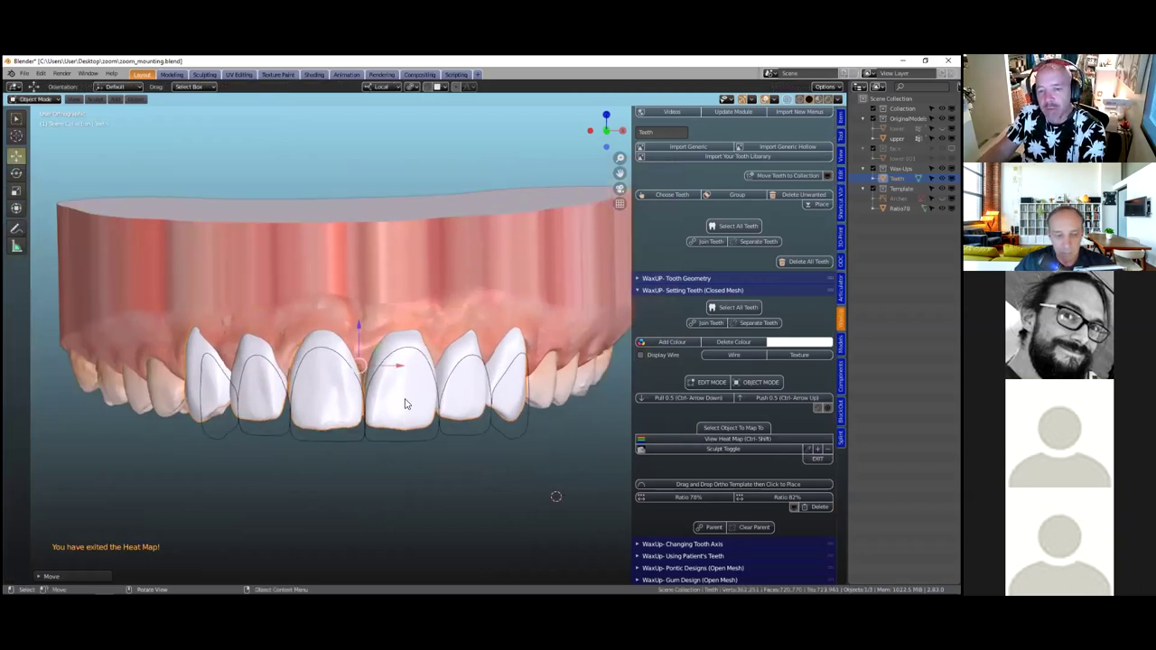
{"action": "left_click", "coordinate": [452, 231]}
{"action": "scroll", "coordinate": [459, 253], "scroll_direction": "up", "scroll_amount": 1}
{"action": "scroll", "coordinate": [463, 270], "scroll_direction": "down", "scroll_amount": 1}
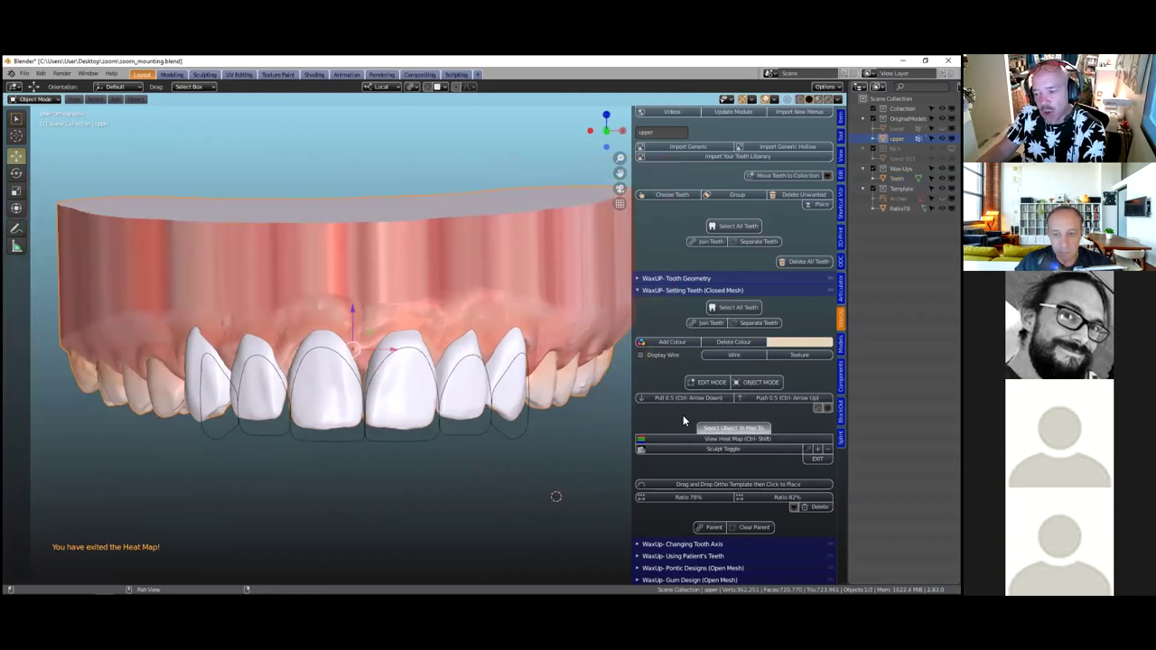
{"action": "left_click", "coordinate": [733, 427]}
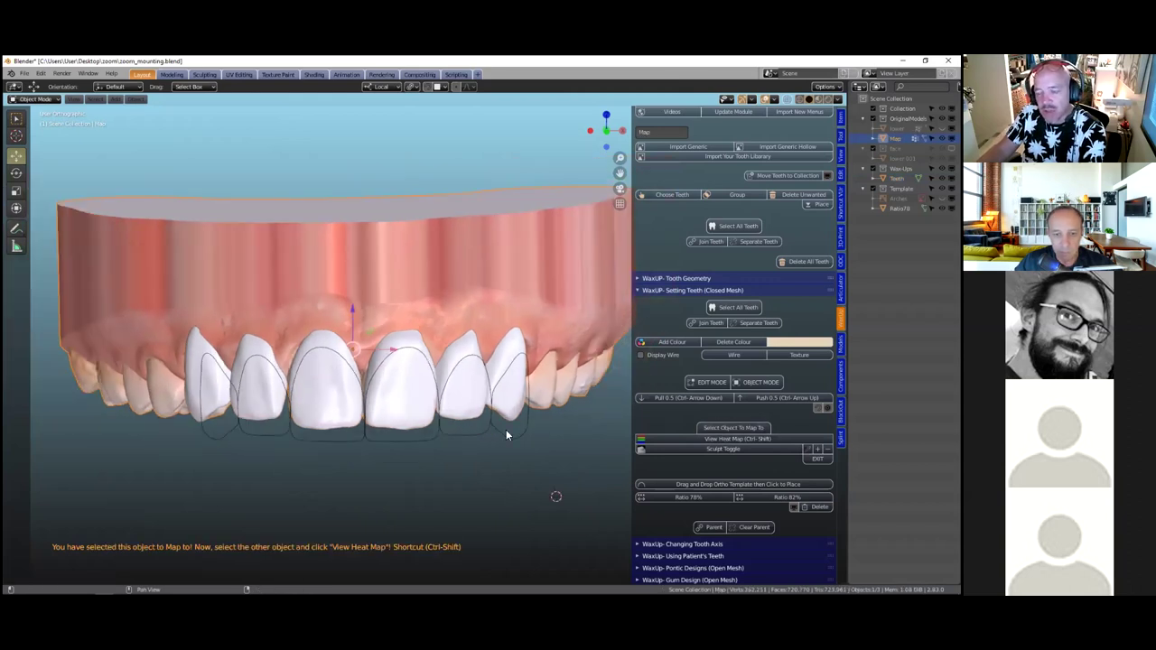
Select the joined wax-up teeth and display their heat map against the upper model
{"action": "left_click", "coordinate": [404, 397]}
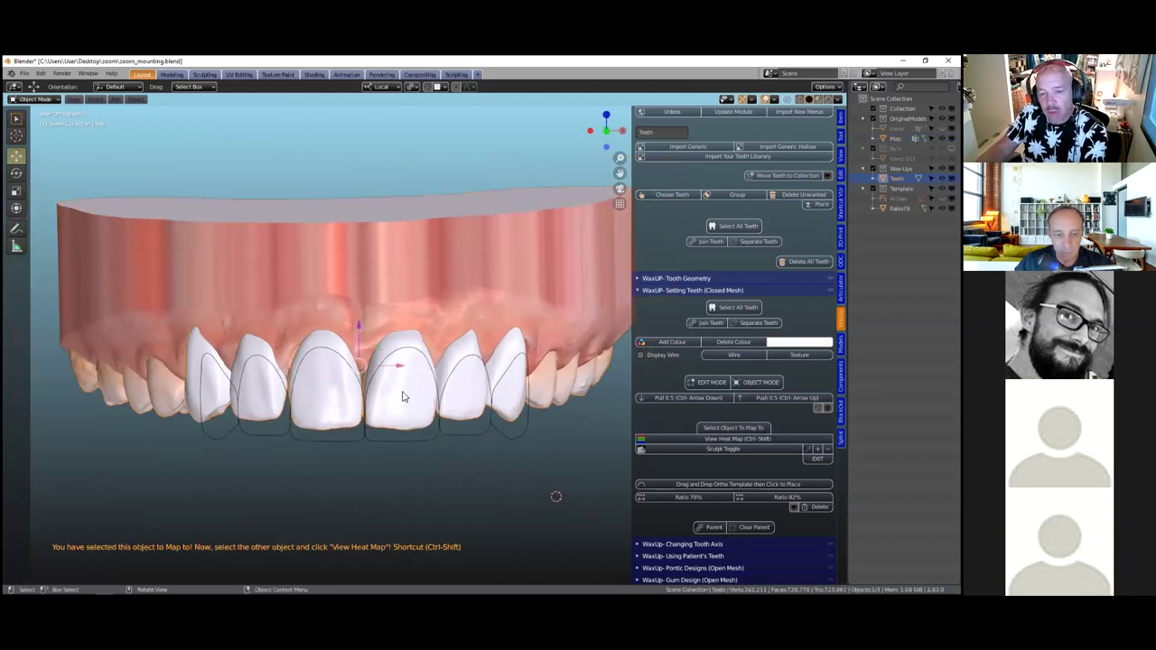
{"action": "left_click", "coordinate": [720, 440]}
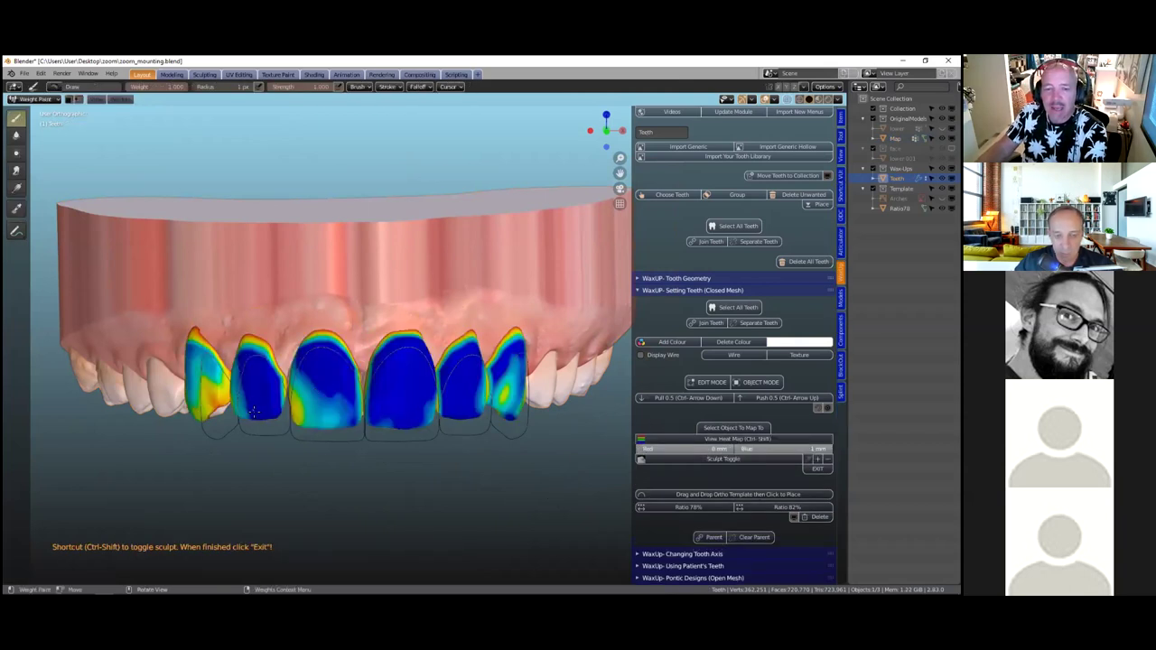
{"action": "scroll", "coordinate": [256, 412], "scroll_direction": "up", "scroll_amount": 2}
{"action": "scroll", "coordinate": [255, 412], "scroll_direction": "up", "scroll_amount": 2}
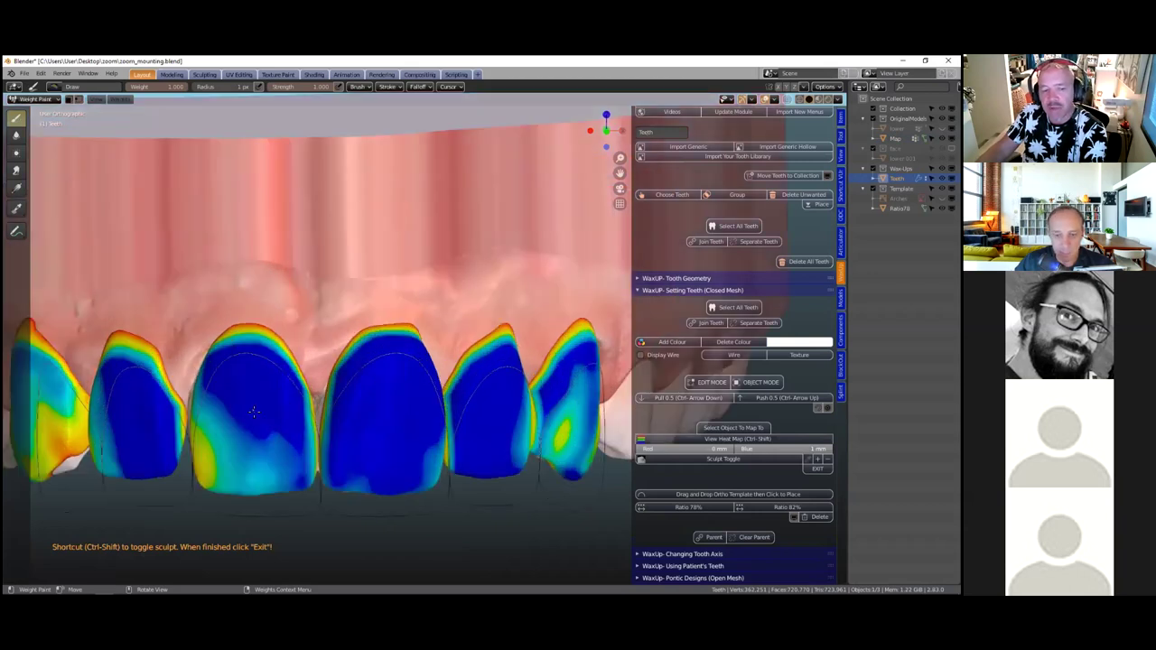
{"action": "scroll", "coordinate": [254, 412], "scroll_direction": "down", "scroll_amount": 1}
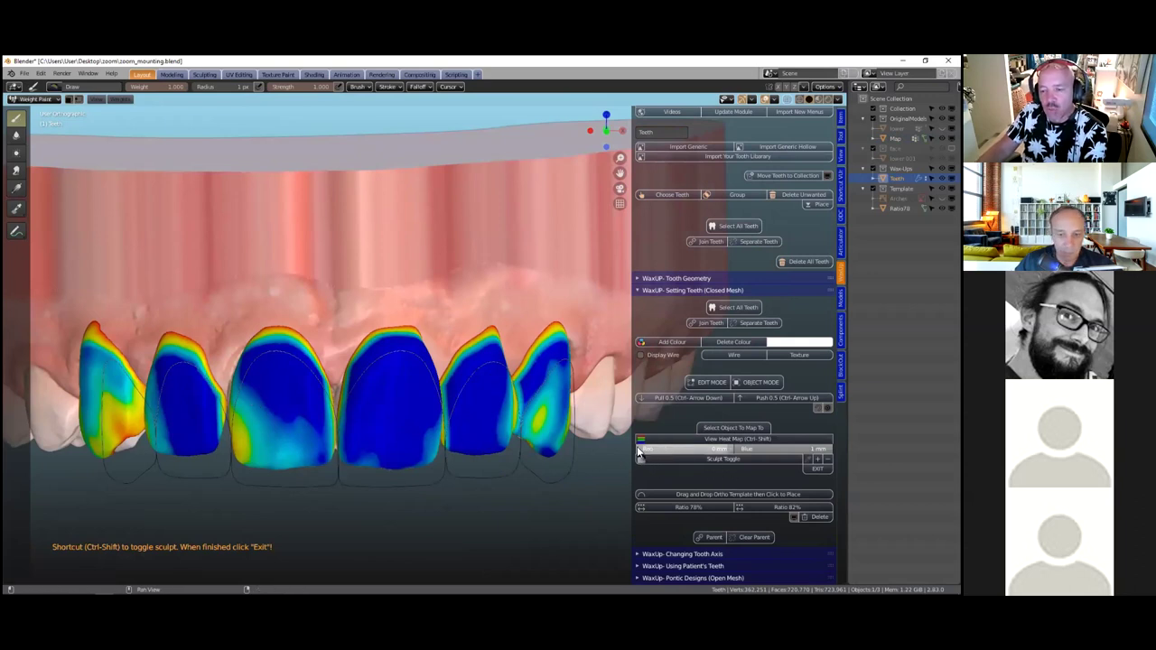
Examine the heat map on the front surfaces of the central and lateral incisors for thin areas
{"action": "scroll", "coordinate": [371, 320], "scroll_direction": "up", "scroll_amount": 2}
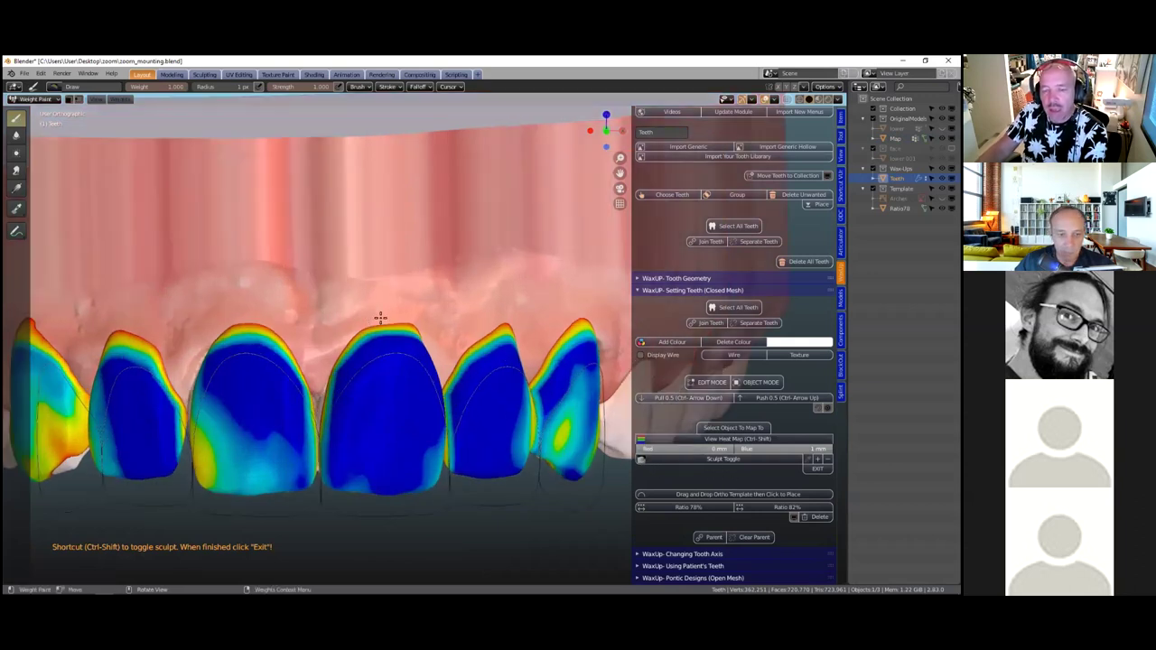
{"action": "scroll", "coordinate": [380, 320], "scroll_direction": "up", "scroll_amount": 3}
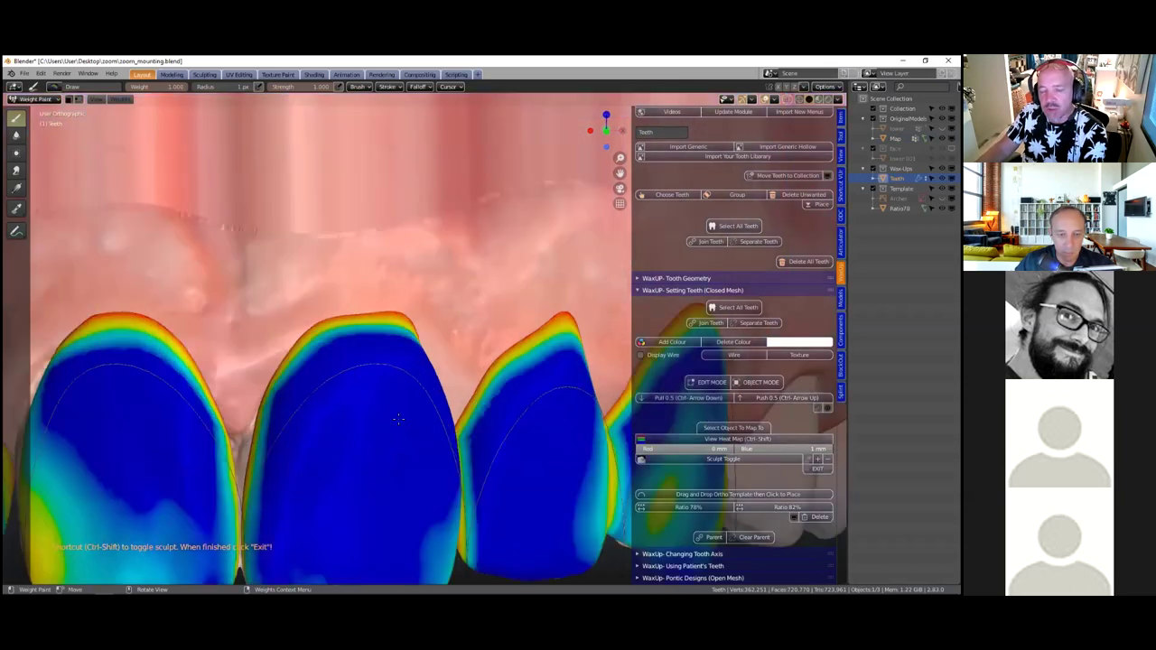
{"action": "scroll", "coordinate": [398, 418], "scroll_direction": "up", "scroll_amount": 1}
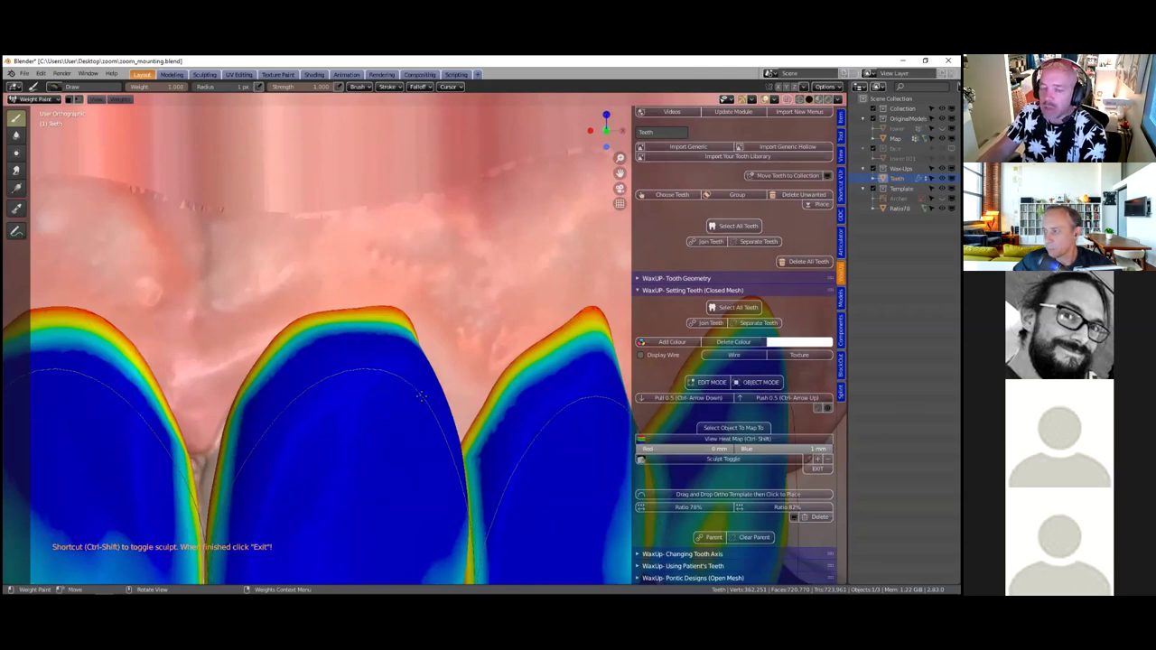
{"action": "scroll", "coordinate": [422, 394], "scroll_direction": "down", "scroll_amount": 1}
{"action": "scroll", "coordinate": [237, 403], "scroll_direction": "down", "scroll_amount": 1}
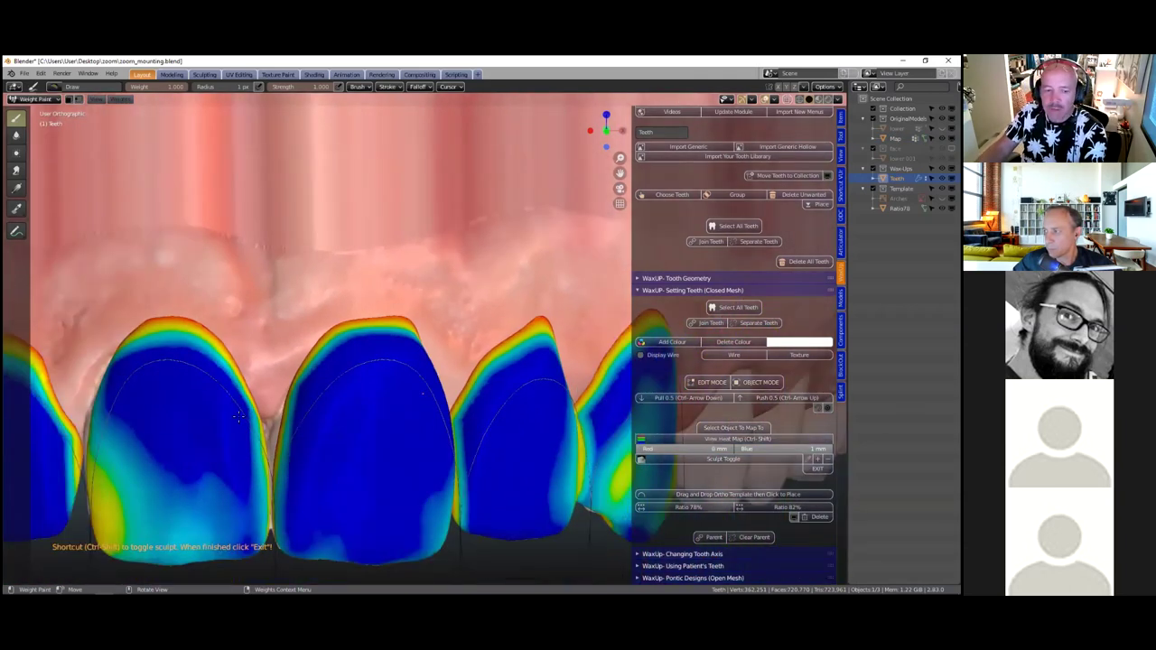
{"action": "scroll", "coordinate": [249, 414], "scroll_direction": "down", "scroll_amount": 2}
{"action": "middle_click_drag", "start_coordinate": [209, 451], "coordinate": [218, 462]}
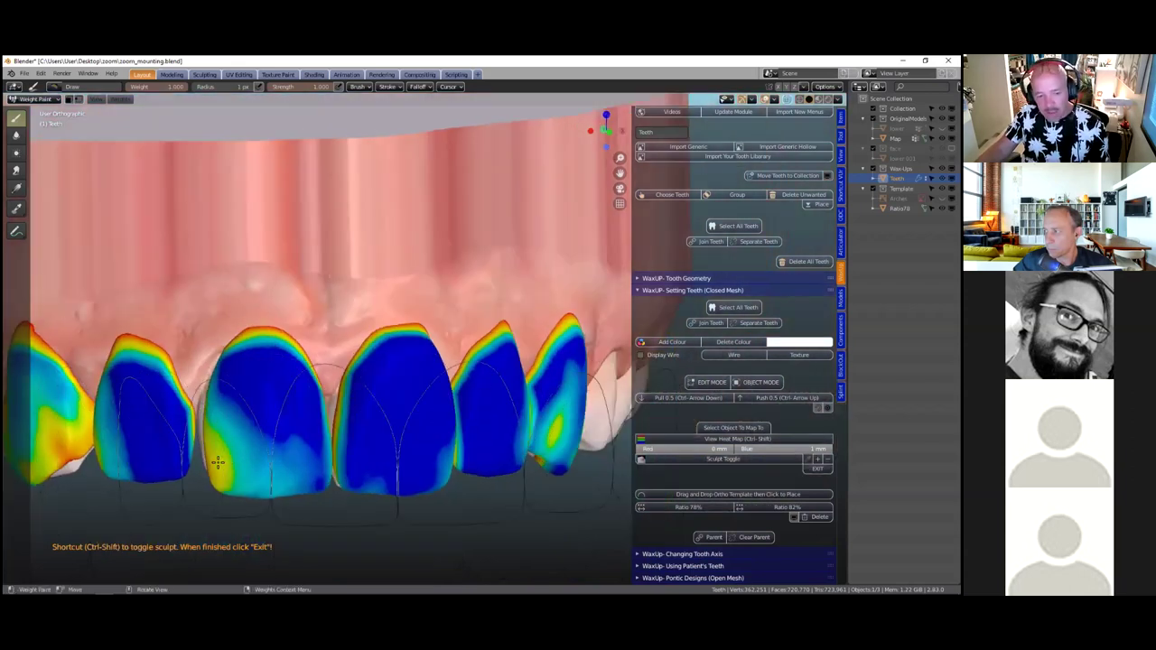
{"action": "scroll", "coordinate": [218, 462], "scroll_direction": "up", "scroll_amount": 1}
{"action": "scroll", "coordinate": [488, 381], "scroll_direction": "up", "scroll_amount": 2}
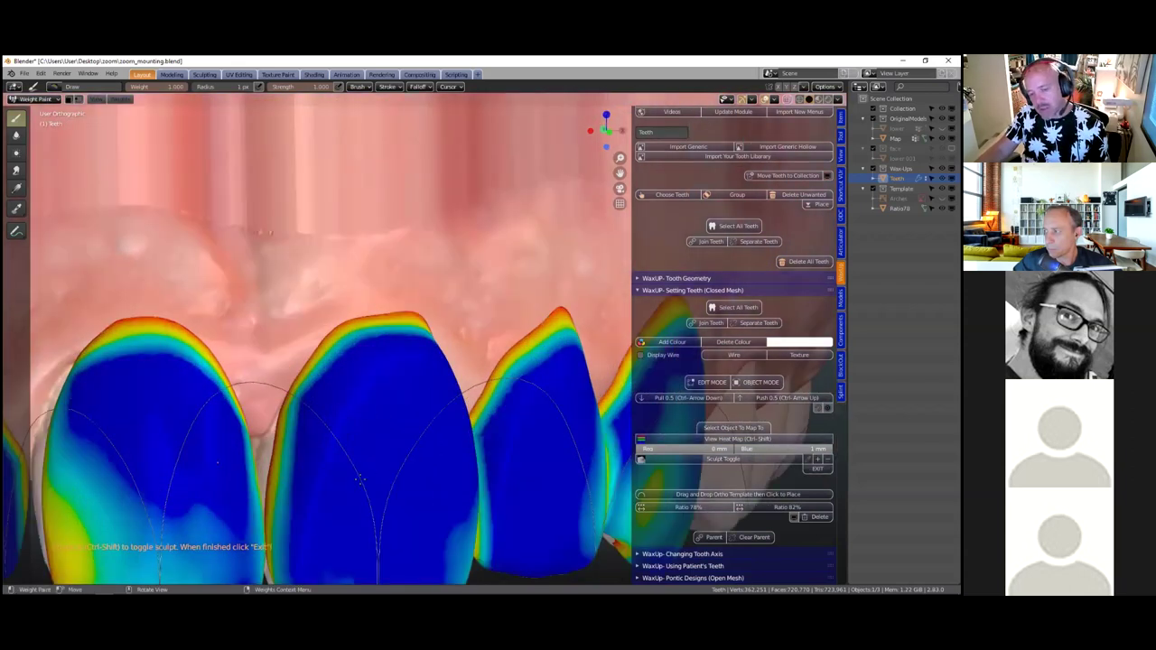
{"action": "middle_click_drag", "start_coordinate": [315, 474], "coordinate": [359, 412]}
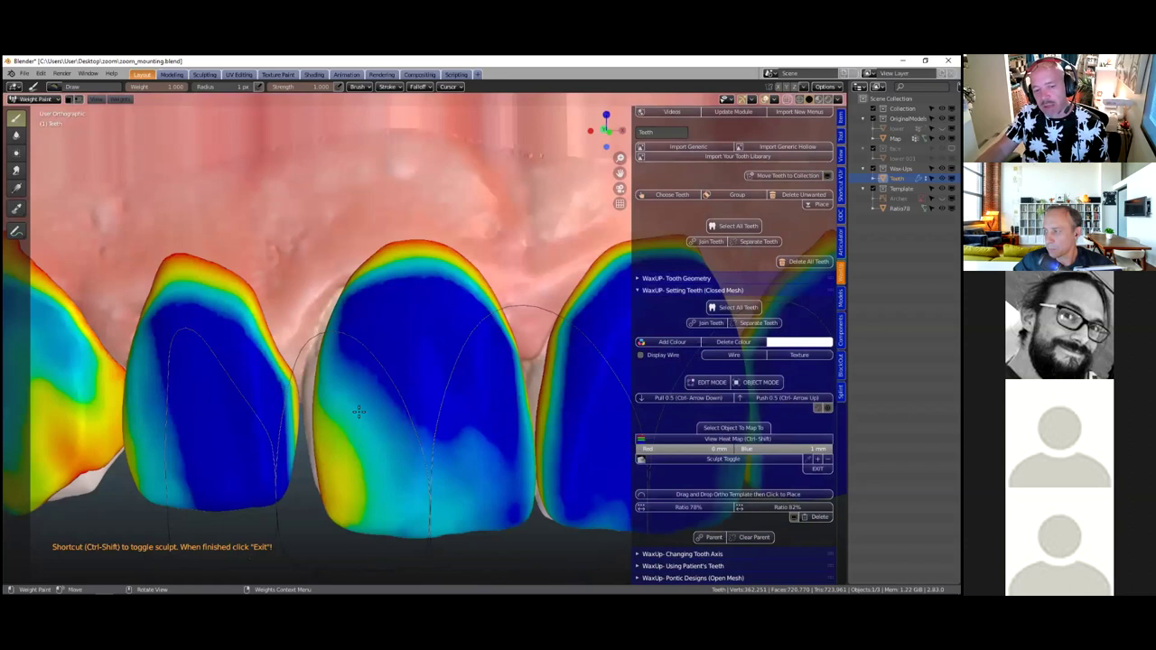
Toggle back to sculpting and inflate the thin mesial and incisal areas of the patient's right canine
{"action": "middle_click_drag", "start_coordinate": [208, 405], "coordinate": [409, 381]}
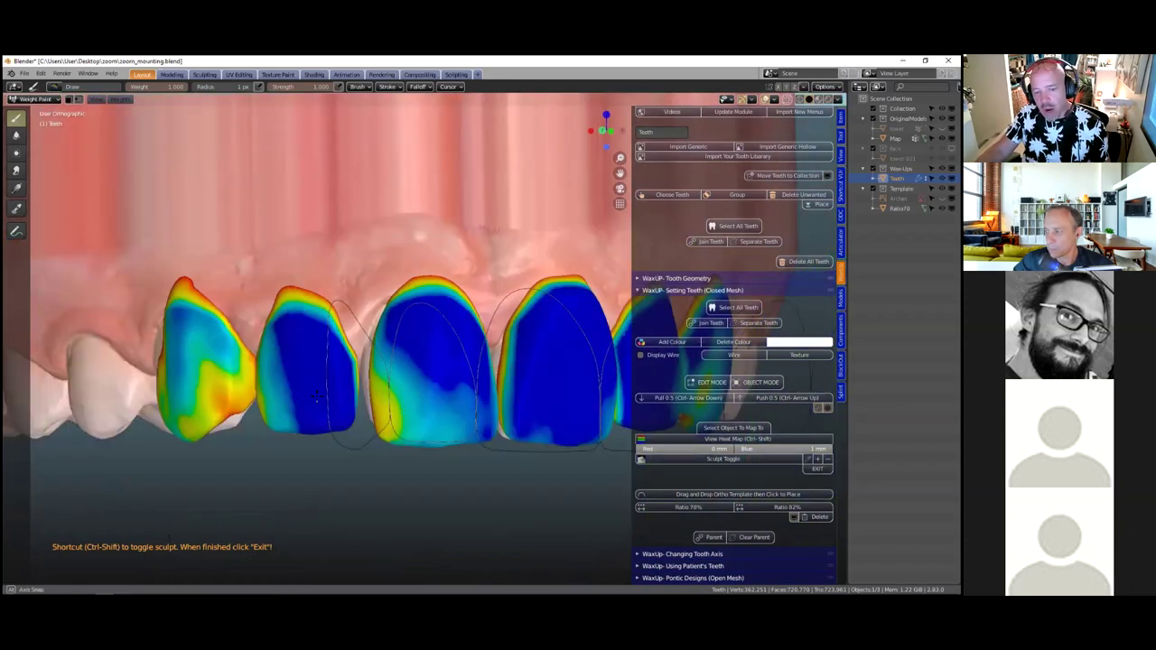
{"action": "middle_click_drag", "start_coordinate": [315, 397], "coordinate": [271, 370]}
{"action": "scroll", "coordinate": [271, 370], "scroll_direction": "up", "scroll_amount": 3}
{"action": "middle_click_drag", "start_coordinate": [180, 397], "coordinate": [316, 421], "text": "shift"}
{"action": "scroll", "coordinate": [317, 420], "scroll_direction": "down", "scroll_amount": 1}
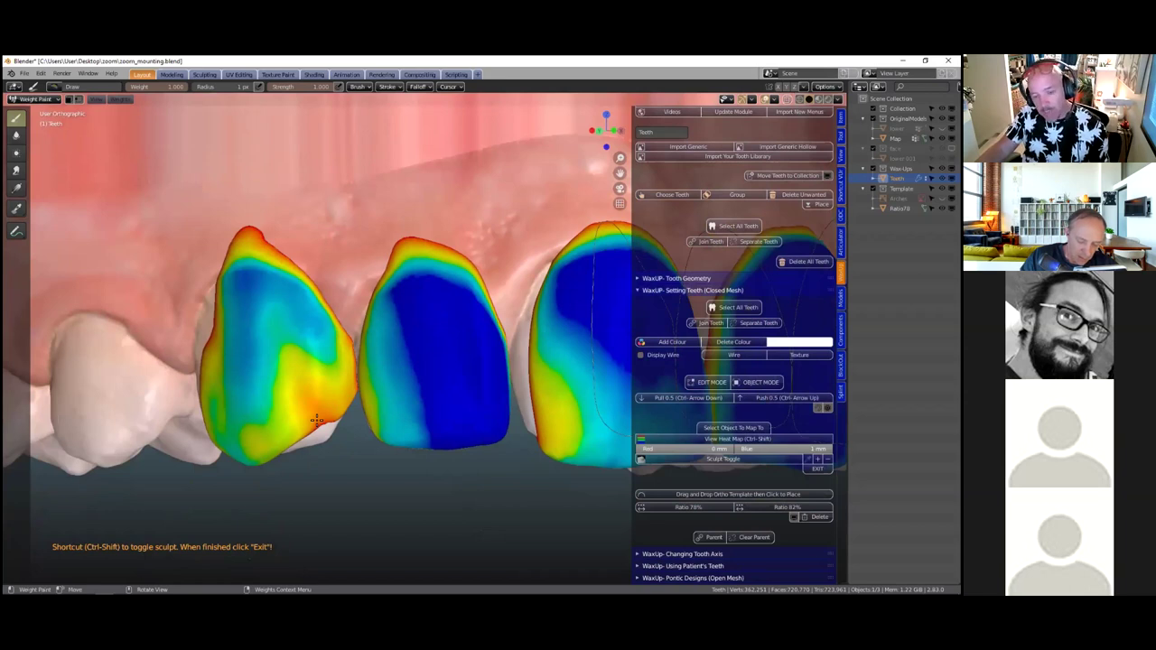
{"action": "left_click", "coordinate": [719, 460]}
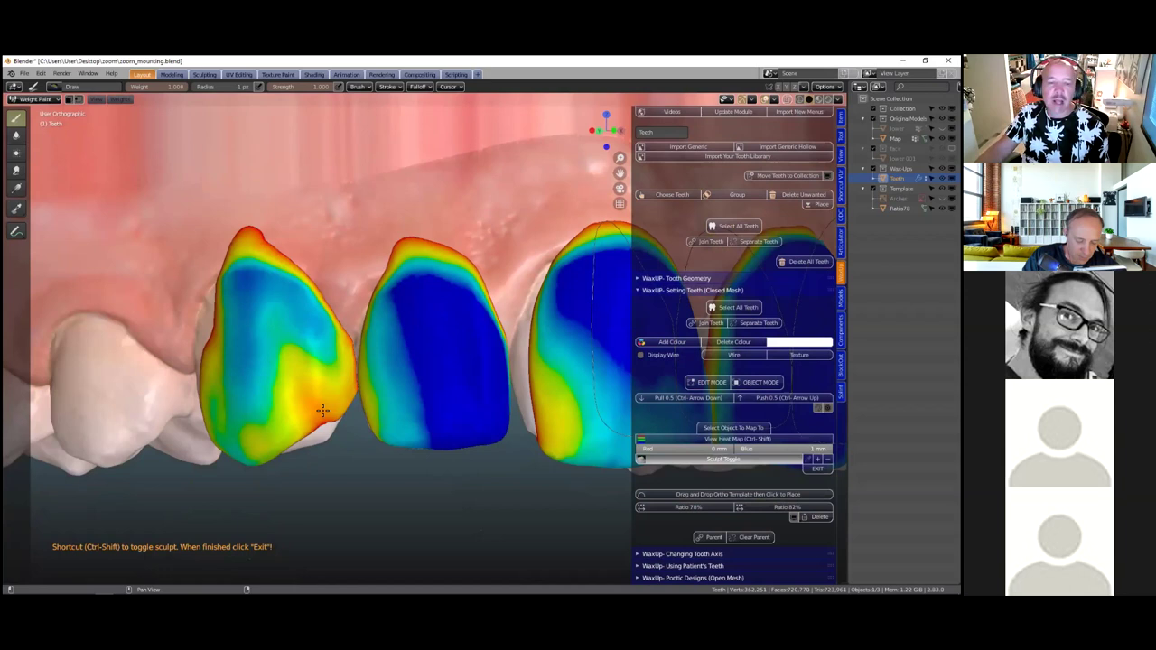
{"action": "scroll", "coordinate": [186, 460], "scroll_direction": "up", "scroll_amount": 3}
{"action": "mouse_move", "coordinate": [239, 442]}
{"action": "left_mouse_down"}
{"action": "mouse_move", "coordinate": [222, 490]}
{"action": "mouse_move", "coordinate": [240, 482]}
{"action": "mouse_move", "coordinate": [217, 492]}
{"action": "mouse_move", "coordinate": [227, 500]}
{"action": "left_mouse_up"}
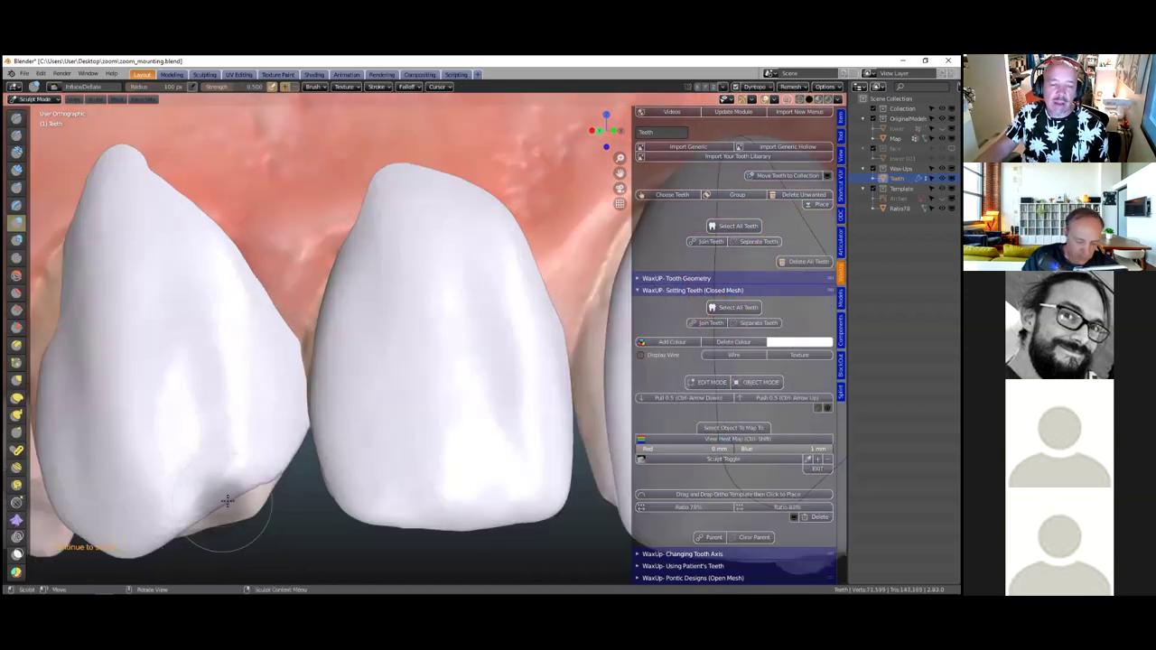
{"action": "scroll", "coordinate": [296, 440], "scroll_direction": "down", "scroll_amount": 2}
{"action": "mouse_move", "coordinate": [300, 388]}
{"action": "left_mouse_down"}
{"action": "mouse_move", "coordinate": [263, 400]}
{"action": "mouse_move", "coordinate": [297, 394]}
{"action": "mouse_move", "coordinate": [306, 457]}
{"action": "left_mouse_up"}
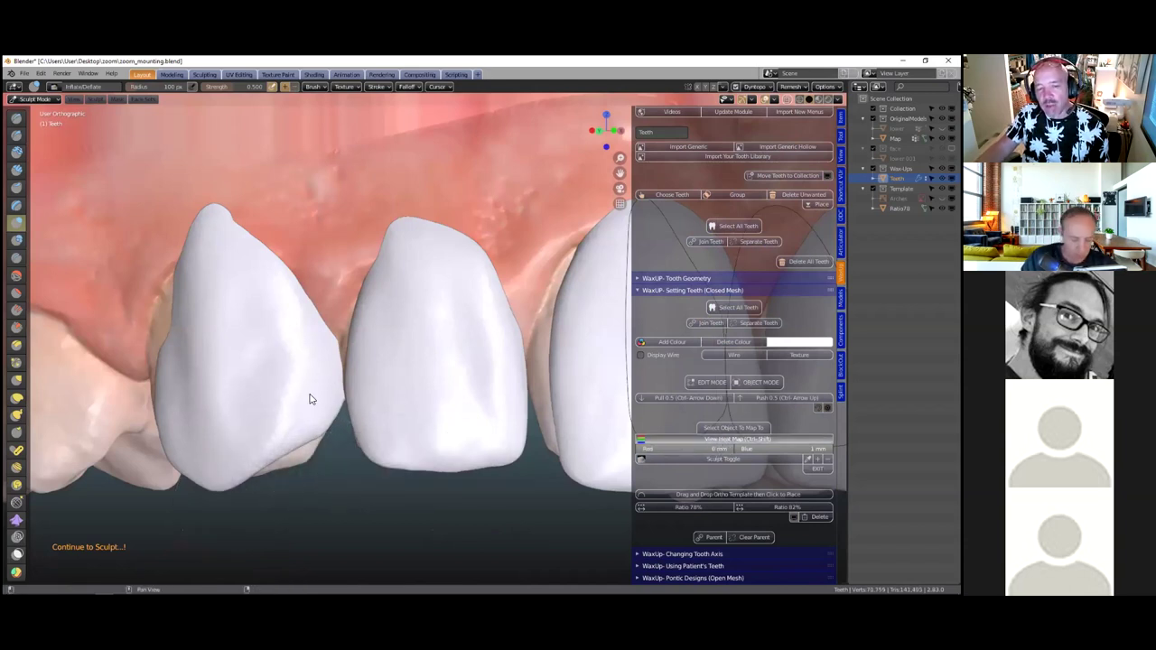
Recalculate the heat map on the sculpted teeth and check the thickness across all six from the front
{"action": "key", "text": "ctrl+shift"}
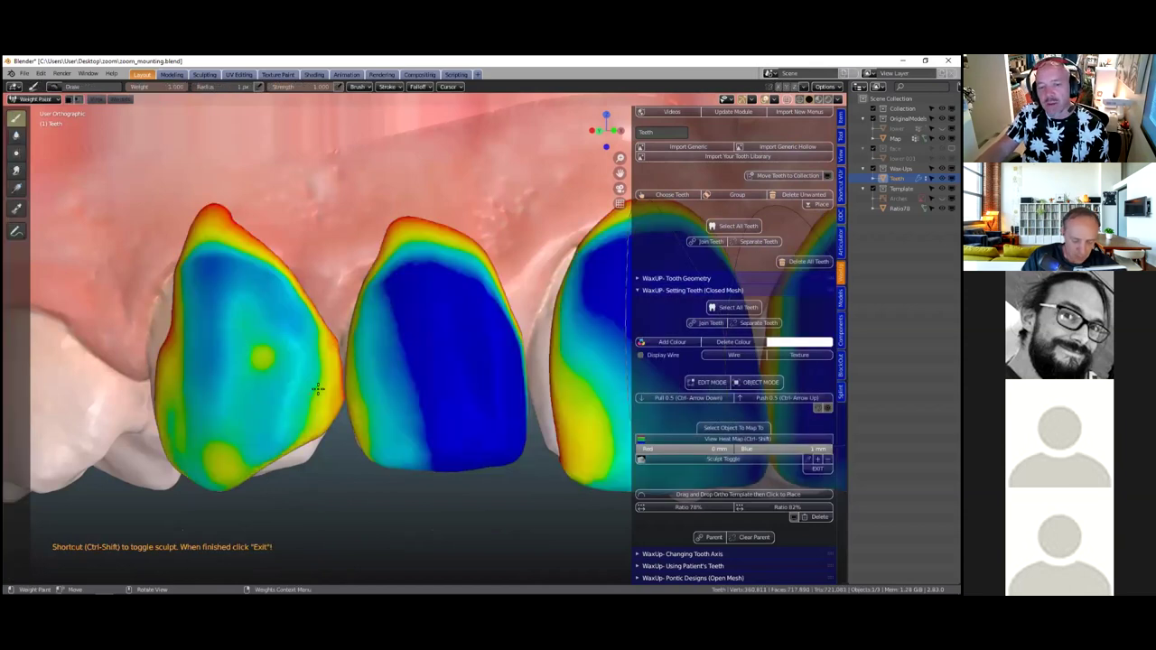
{"action": "middle_click_drag", "start_coordinate": [388, 381], "coordinate": [456, 373]}
{"action": "scroll", "coordinate": [455, 372], "scroll_direction": "down", "scroll_amount": 4}
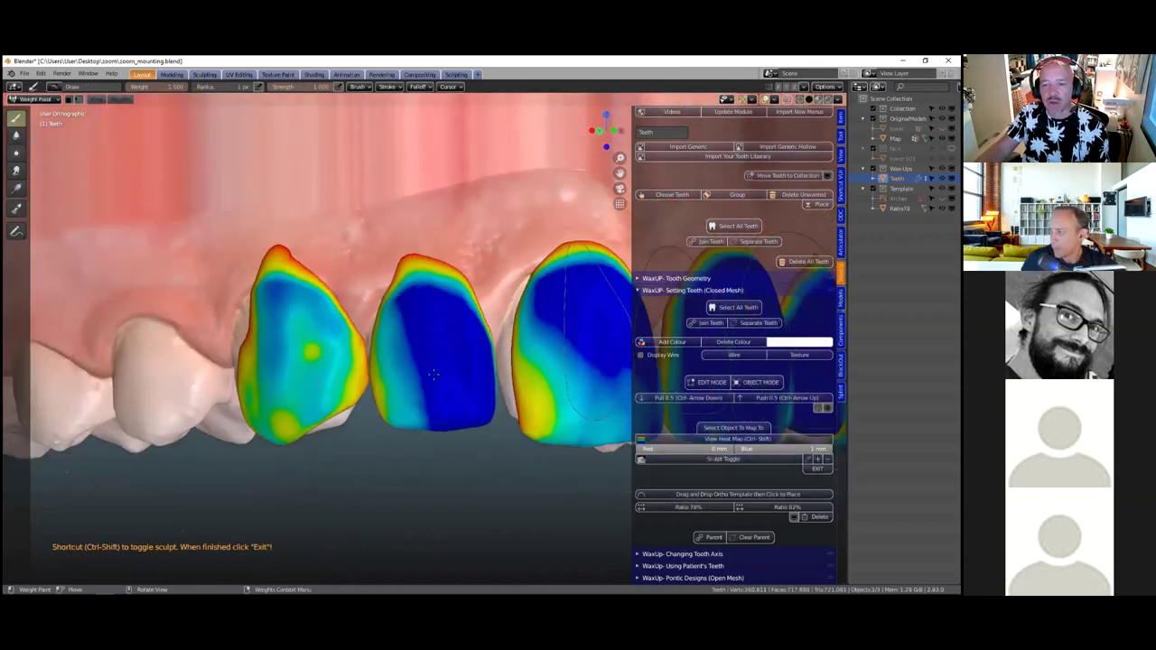
{"action": "middle_click_drag", "start_coordinate": [529, 374], "coordinate": [261, 415]}
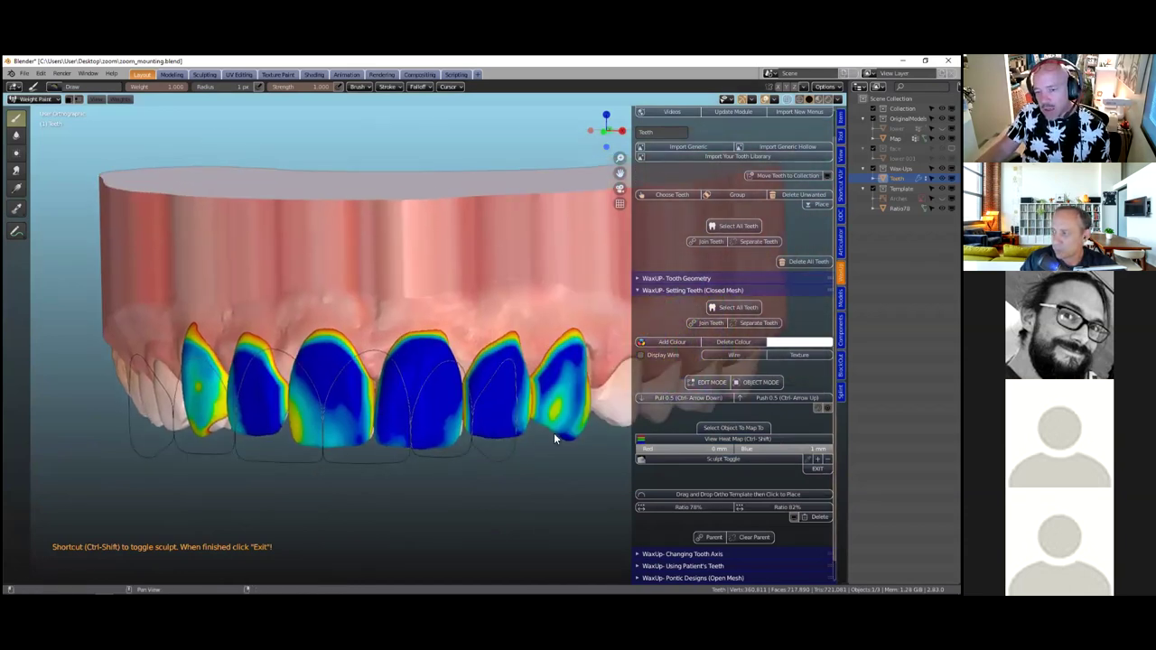
Exit the heat map with the teeth separated, display them in wire view, and hide the tooth template
{"action": "key", "text": "ctrl+shift"}
{"action": "left_click", "coordinate": [737, 354]}
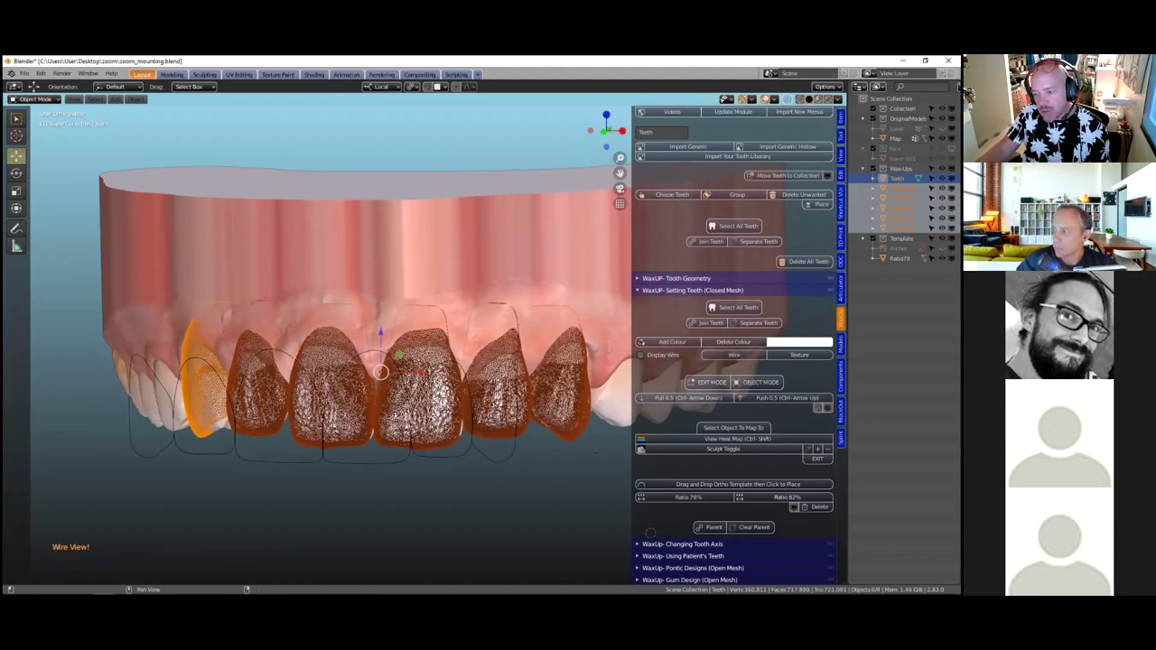
{"action": "left_click", "coordinate": [795, 507]}
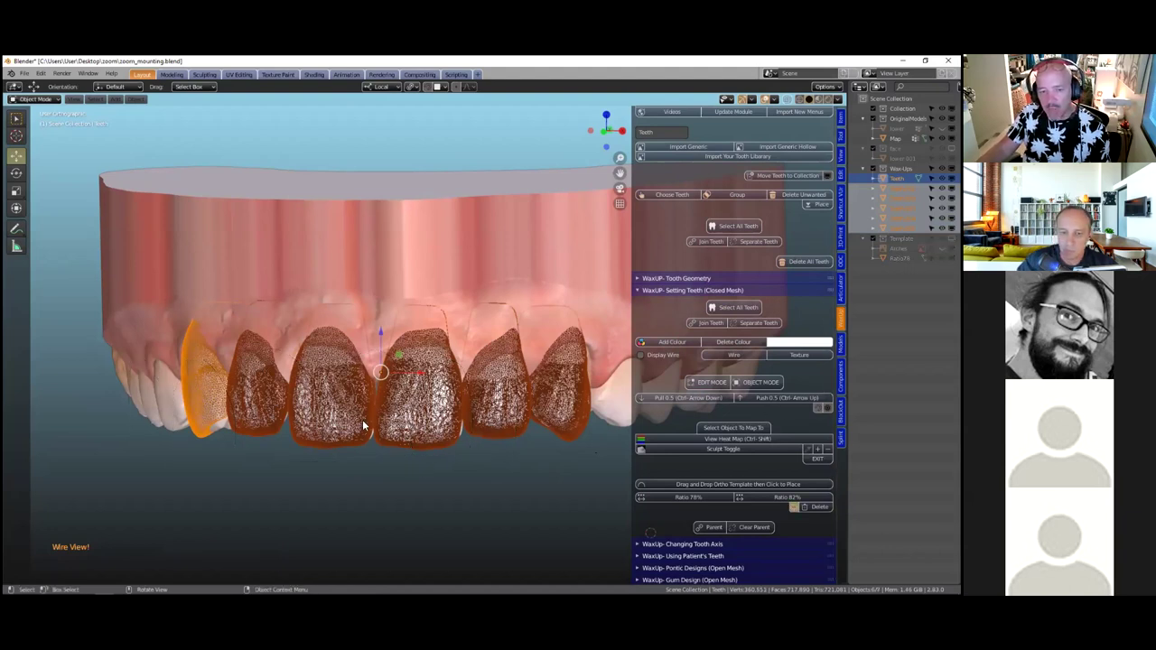
Inspect the wireframe teeth over the natural teeth and gum from the front and from slightly different angles
{"action": "middle_click_drag", "start_coordinate": [372, 398], "coordinate": [377, 343]}
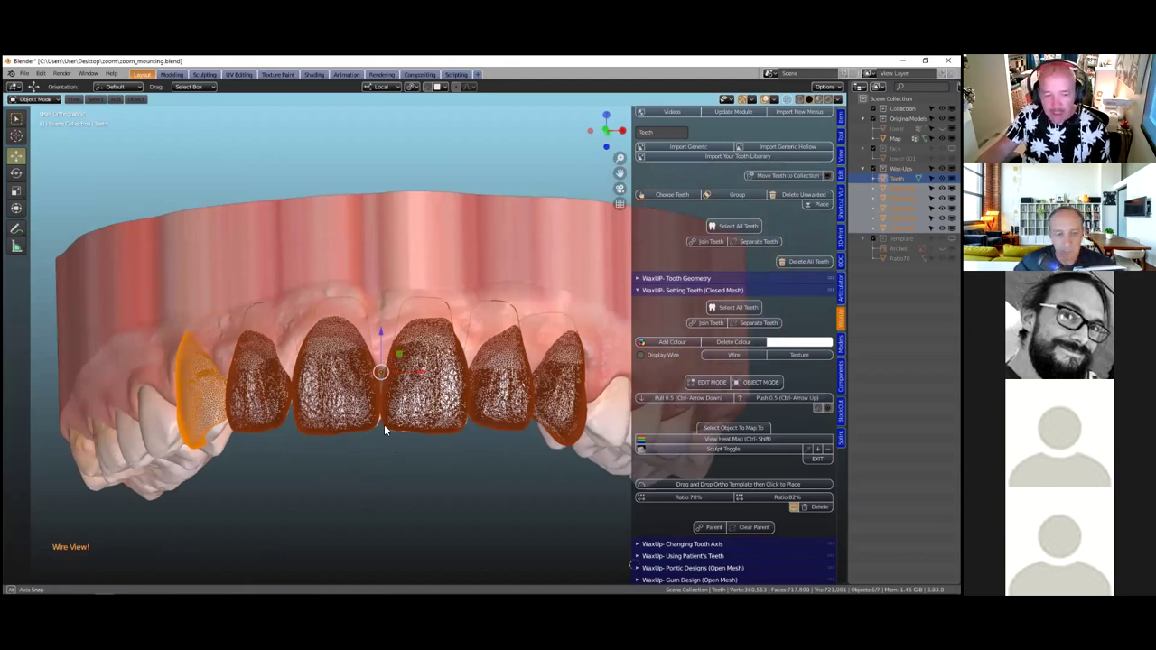
{"action": "scroll", "coordinate": [397, 382], "scroll_direction": "up", "scroll_amount": 5}
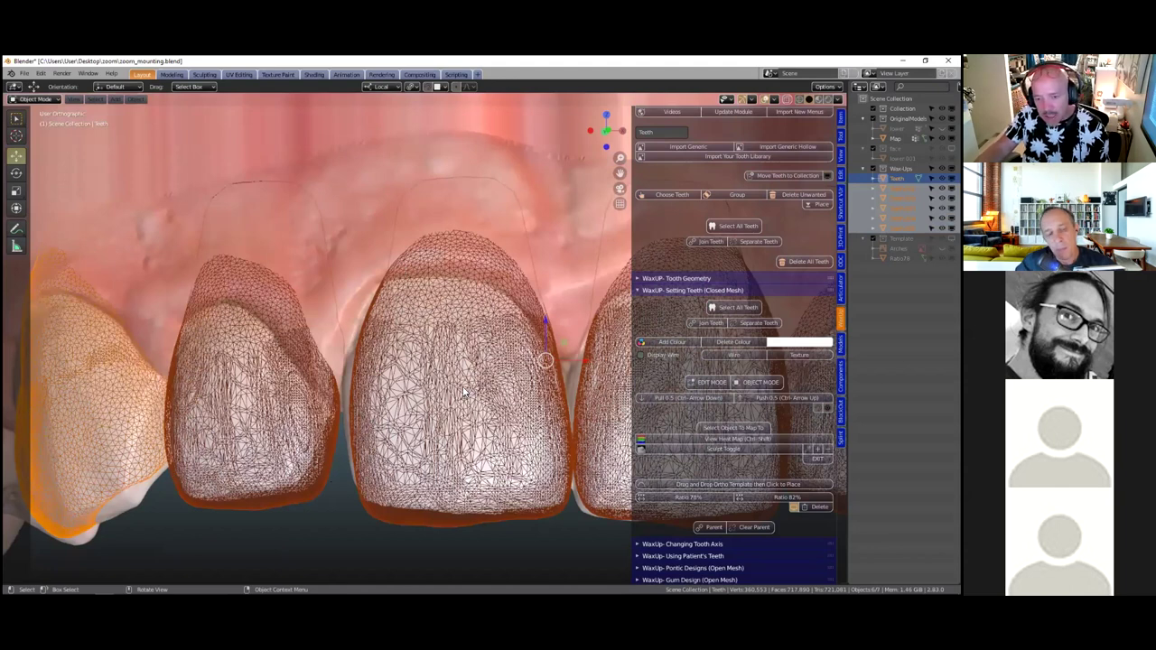
{"action": "middle_click_drag", "start_coordinate": [466, 391], "coordinate": [489, 346]}
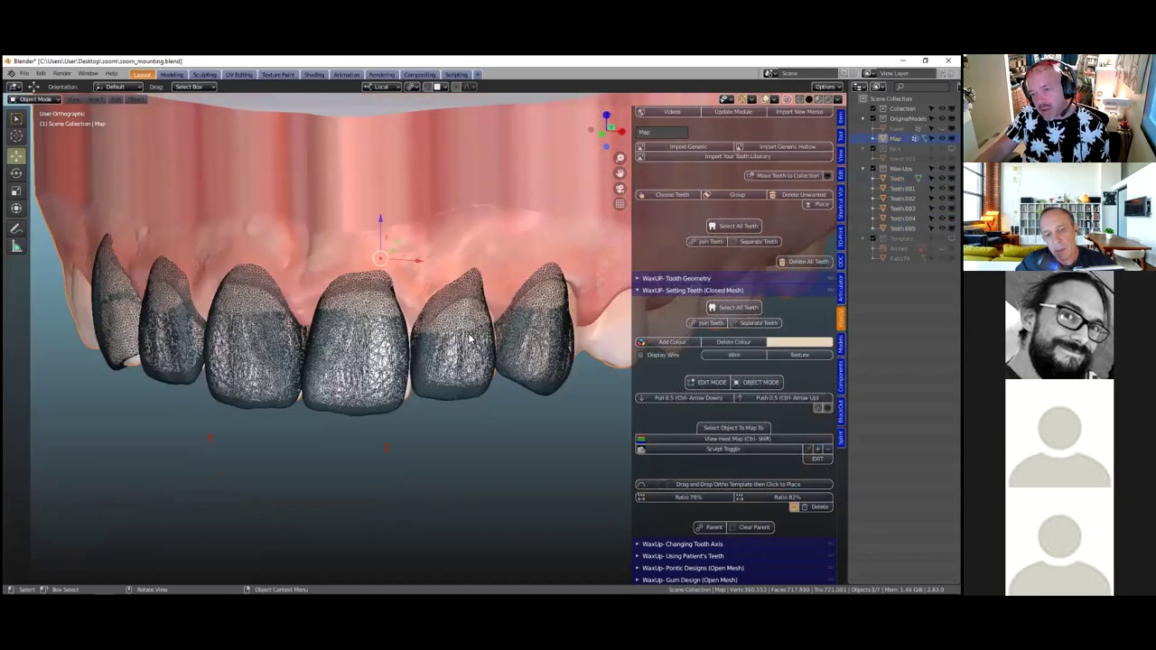
{"action": "middle_click_drag", "start_coordinate": [483, 350], "coordinate": [474, 348]}
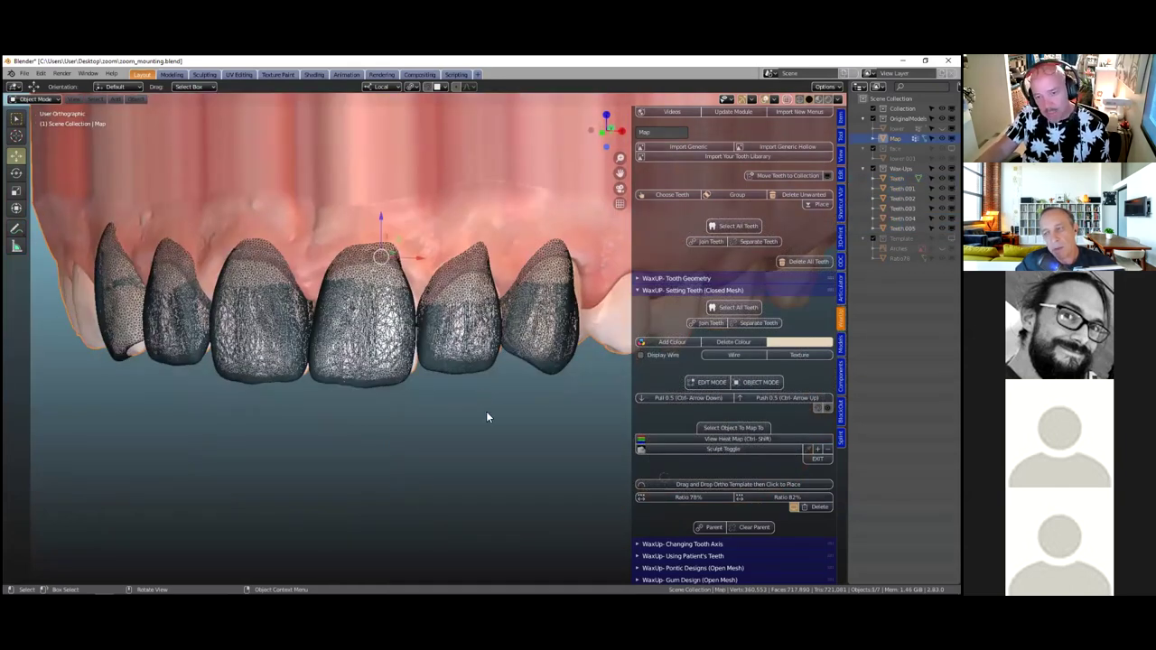
{"action": "mouse_move", "coordinate": [486, 411]}
{"action": "middle_mouse_down"}
{"action": "mouse_move", "coordinate": [522, 408]}
{"action": "mouse_move", "coordinate": [460, 418]}
{"action": "mouse_move", "coordinate": [497, 404]}
{"action": "mouse_move", "coordinate": [510, 467]}
{"action": "middle_mouse_up"}
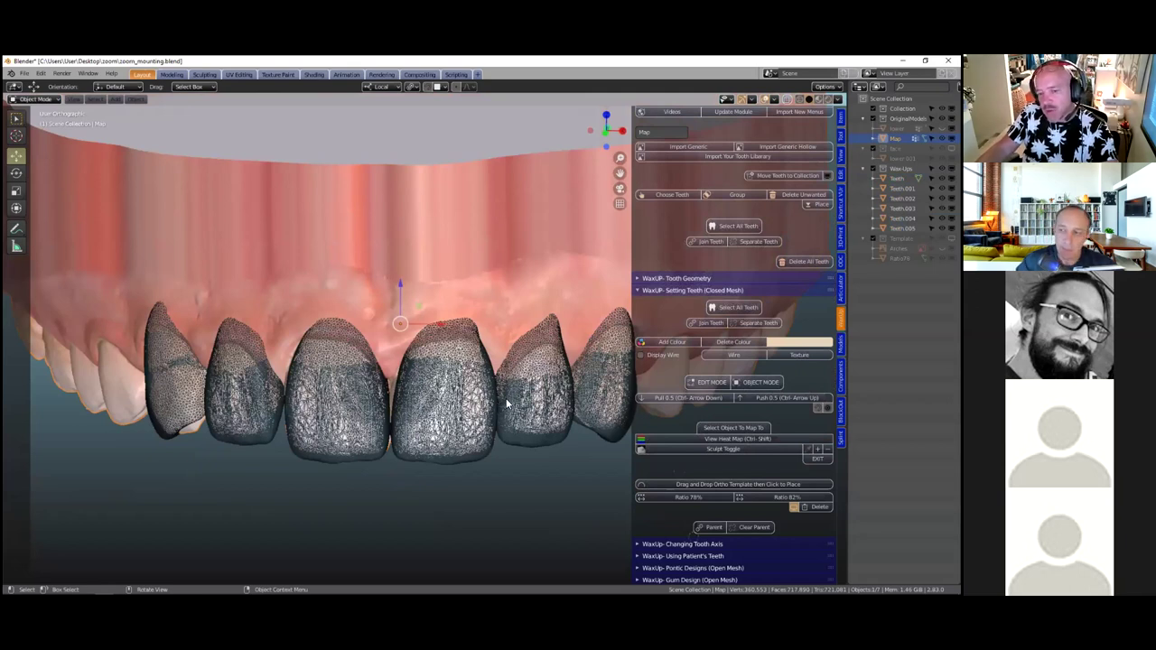
{"action": "scroll", "coordinate": [506, 398], "scroll_direction": "up", "scroll_amount": 3}
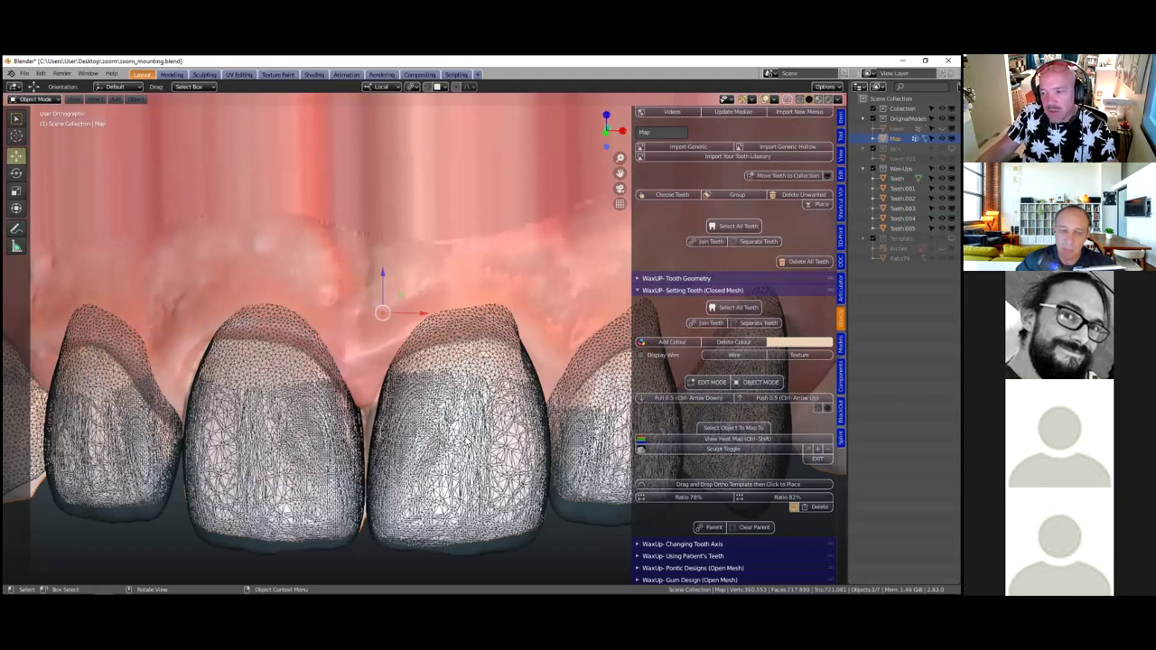
{"action": "scroll", "coordinate": [388, 435], "scroll_direction": "down", "scroll_amount": 1}
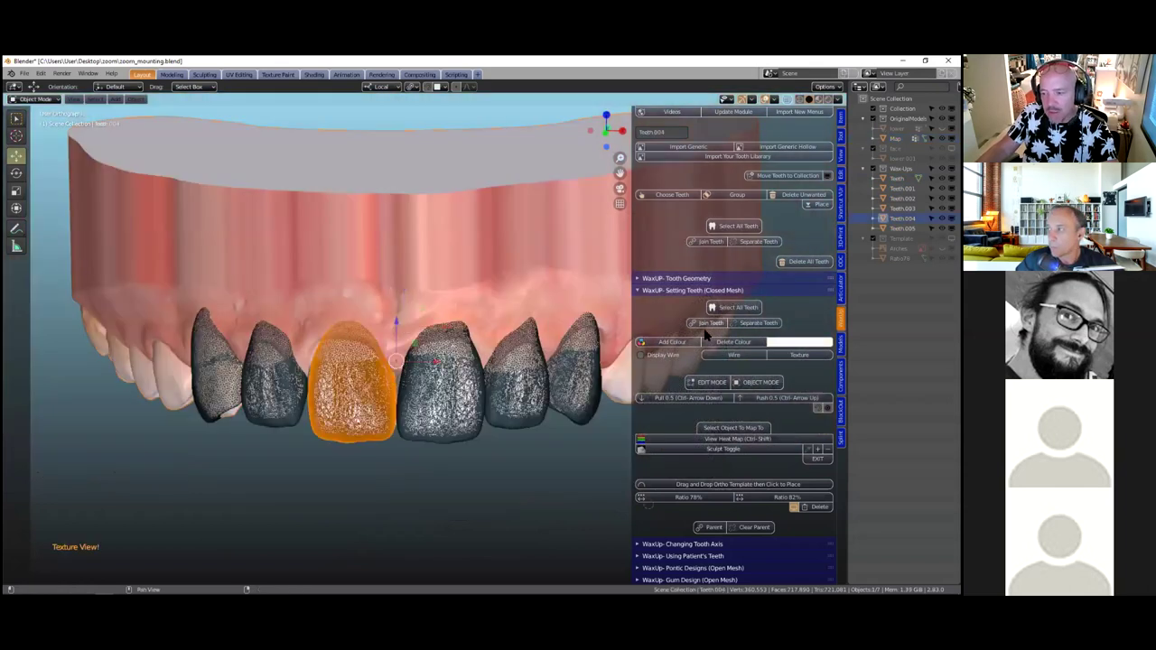
{"action": "left_click", "coordinate": [727, 310]}
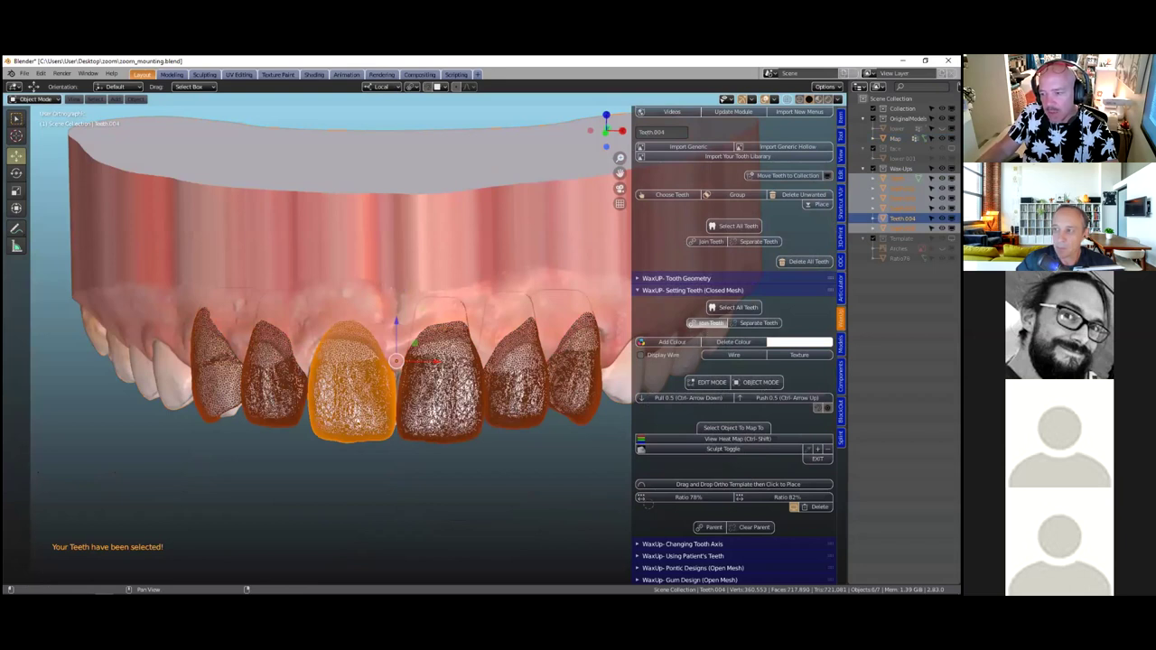
{"action": "left_click", "coordinate": [710, 323]}
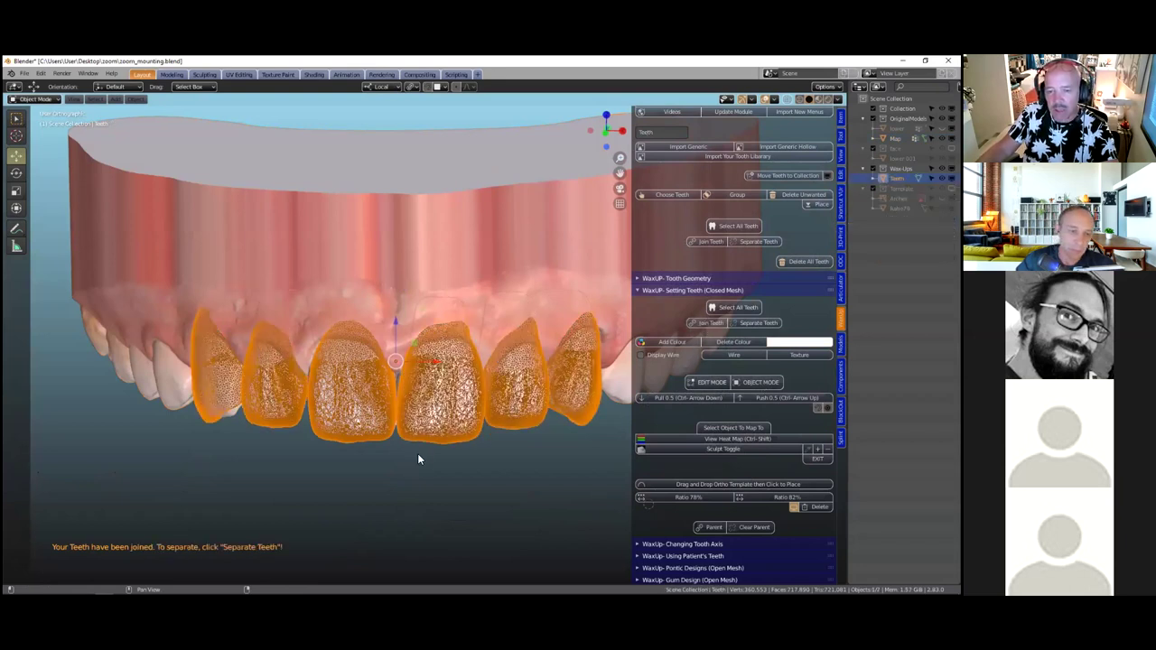
{"action": "key", "text": "ctrl+z"}
Return the separated teeth to texture view and show the face scan, selecting it to view the smile from the front
{"action": "scroll", "coordinate": [422, 325], "scroll_direction": "down", "scroll_amount": 3}
{"action": "middle_click_drag", "start_coordinate": [421, 322], "coordinate": [420, 439]}
{"action": "scroll", "coordinate": [417, 441], "scroll_direction": "up", "scroll_amount": 1}
{"action": "scroll", "coordinate": [417, 441], "scroll_direction": "up", "scroll_amount": 1}
{"action": "scroll", "coordinate": [417, 441], "scroll_direction": "down", "scroll_amount": 1}
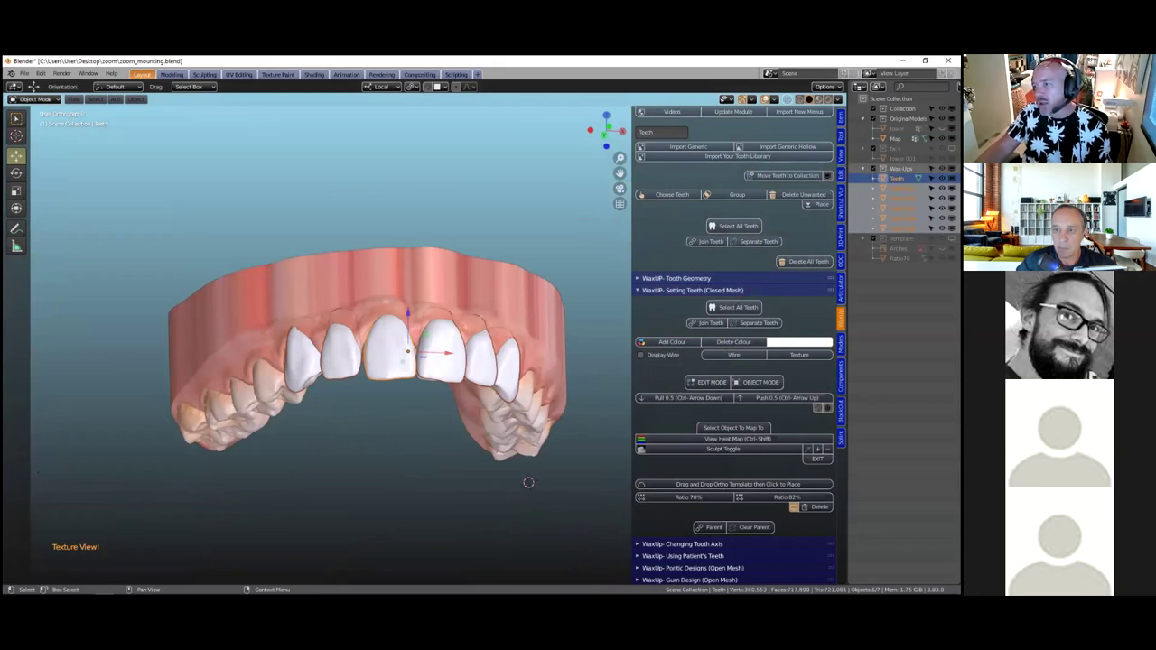
{"action": "left_click", "coordinate": [951, 148]}
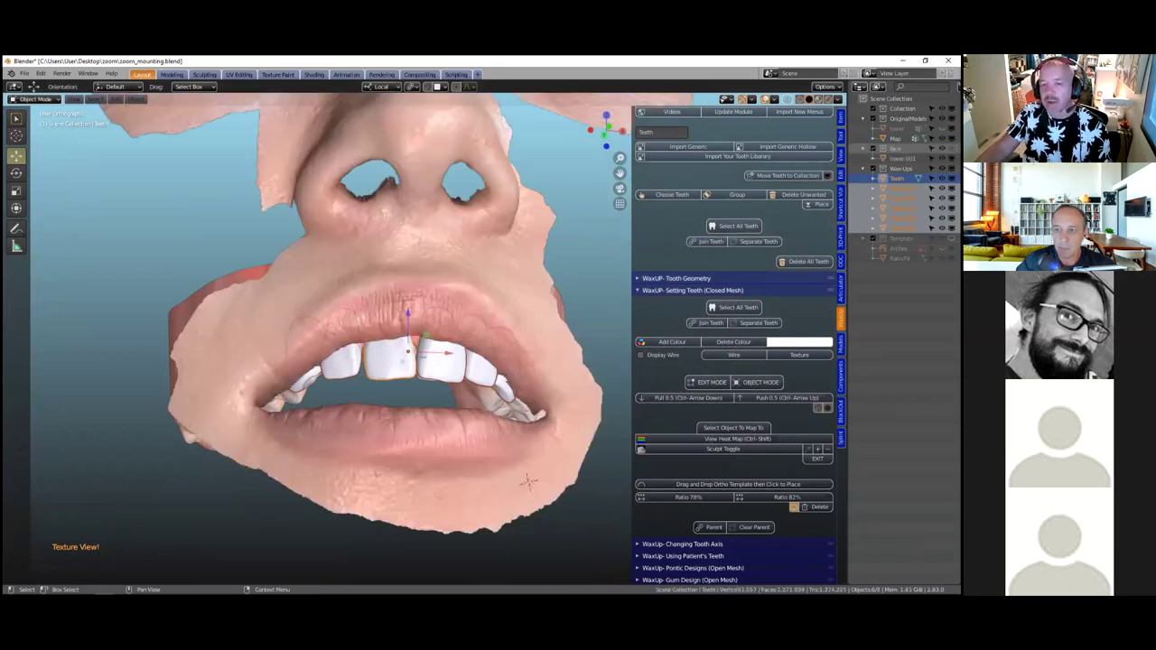
{"action": "key", "text": "KP_1"}
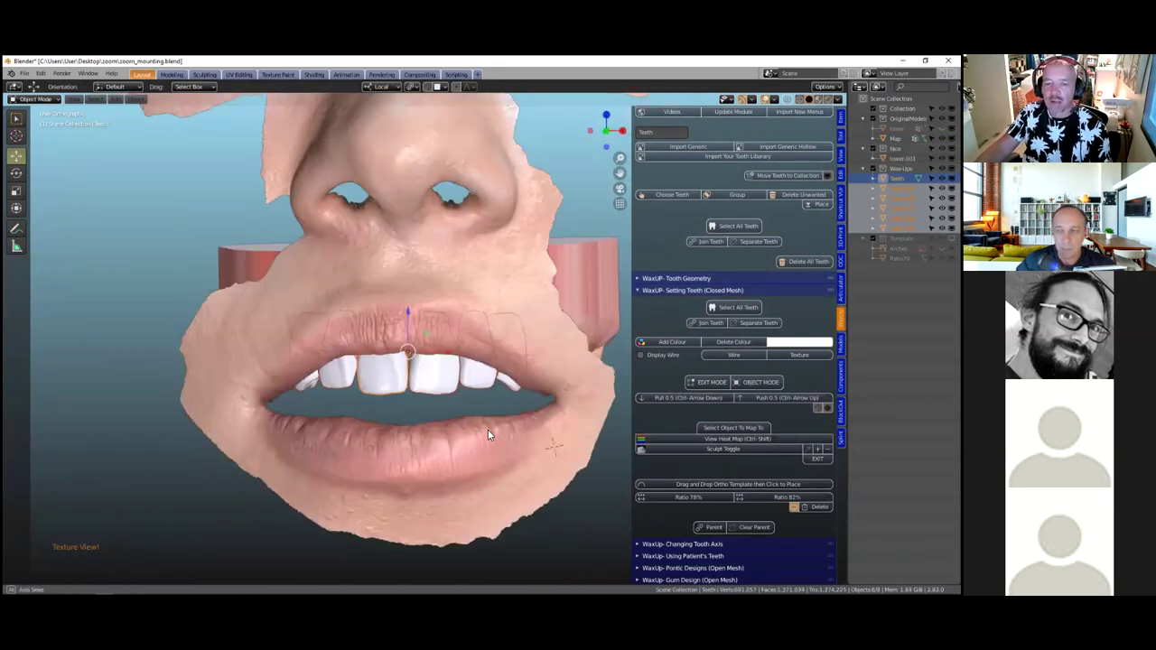
{"action": "left_click", "coordinate": [482, 439]}
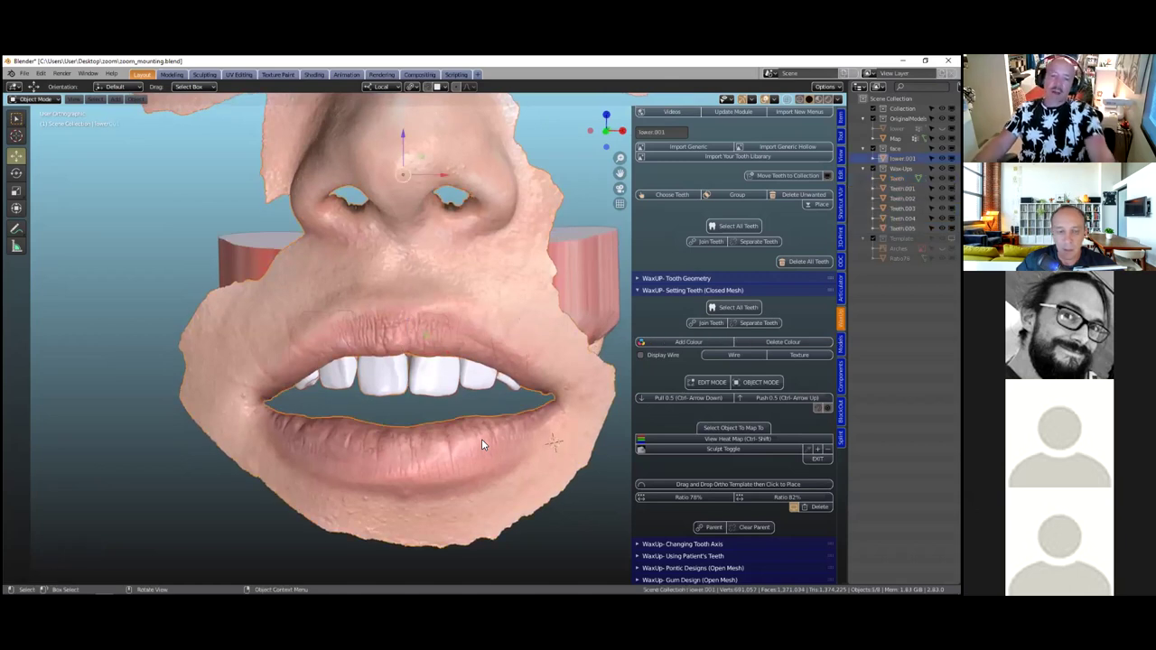
{"action": "scroll", "coordinate": [481, 439], "scroll_direction": "down", "scroll_amount": 1}
{"action": "scroll", "coordinate": [482, 439], "scroll_direction": "up", "scroll_amount": 1}
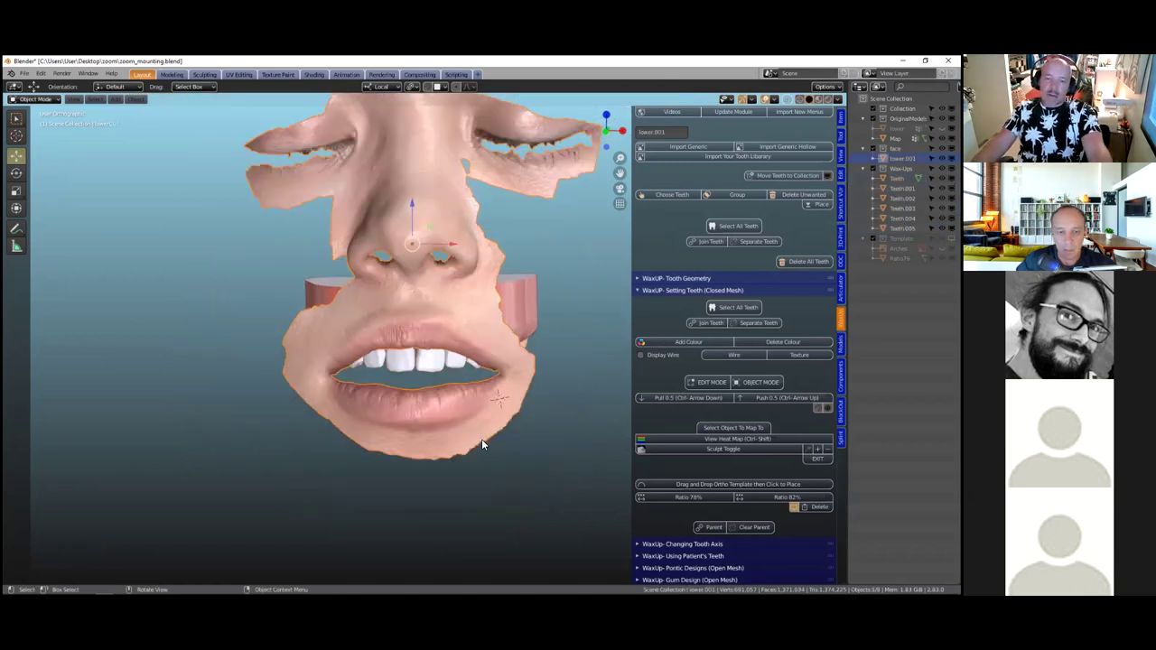
Inspect the smile within the face scan up close and from a slight angle, and hide the face scan
{"action": "scroll", "coordinate": [482, 439], "scroll_direction": "up", "scroll_amount": 2}
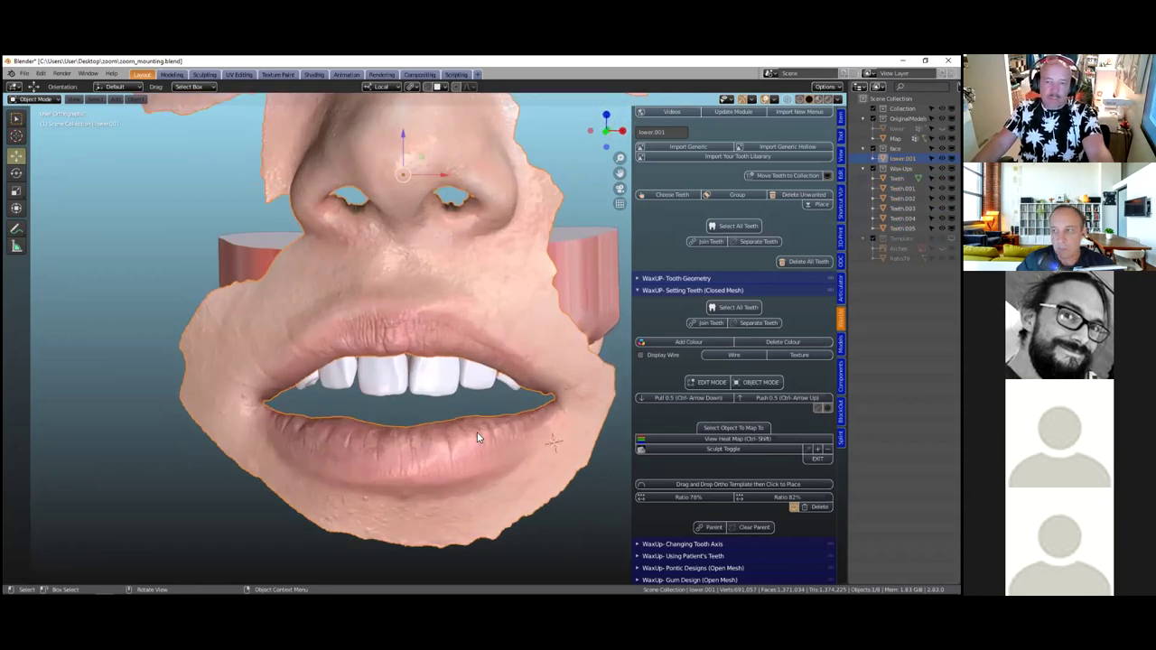
{"action": "middle_click_drag", "start_coordinate": [465, 392], "coordinate": [506, 418]}
{"action": "scroll", "coordinate": [511, 425], "scroll_direction": "up", "scroll_amount": 1}
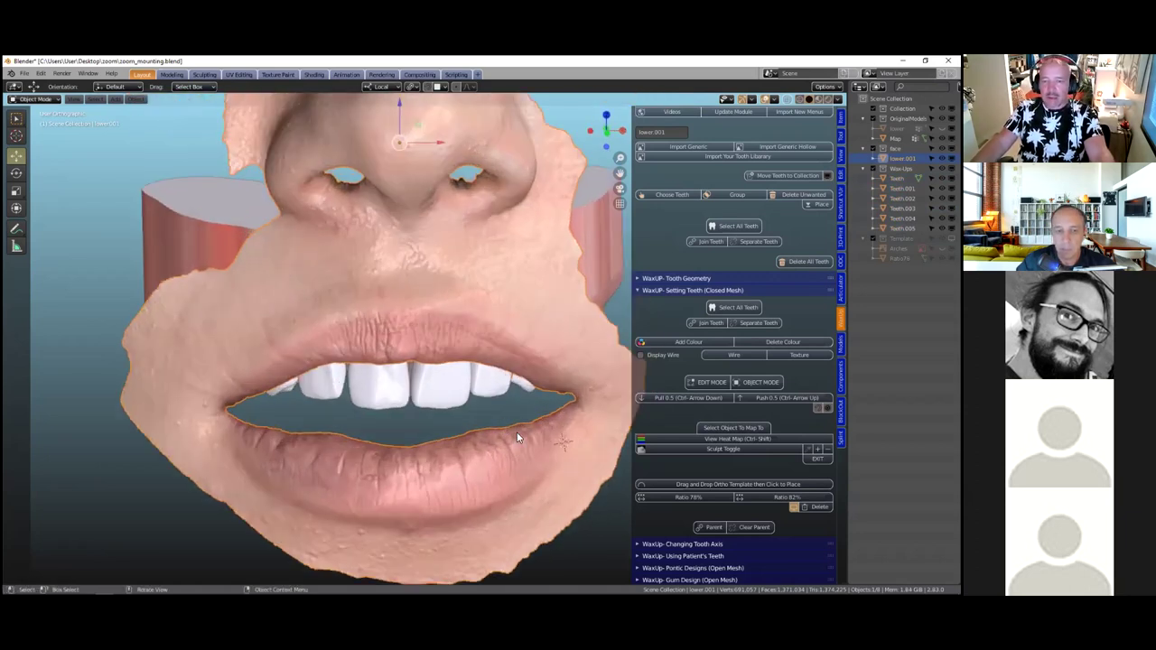
{"action": "scroll", "coordinate": [528, 447], "scroll_direction": "up", "scroll_amount": 1}
{"action": "scroll", "coordinate": [527, 447], "scroll_direction": "down", "scroll_amount": 2}
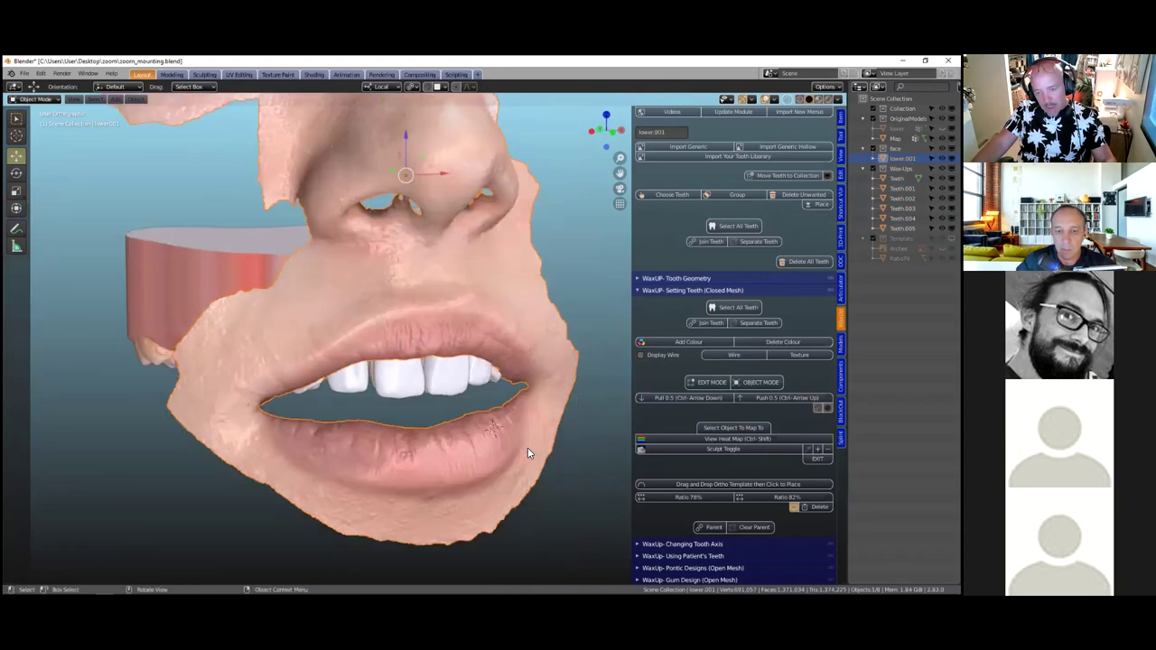
{"action": "key", "text": "h"}
{"action": "middle_click_drag", "start_coordinate": [529, 453], "coordinate": [471, 417]}
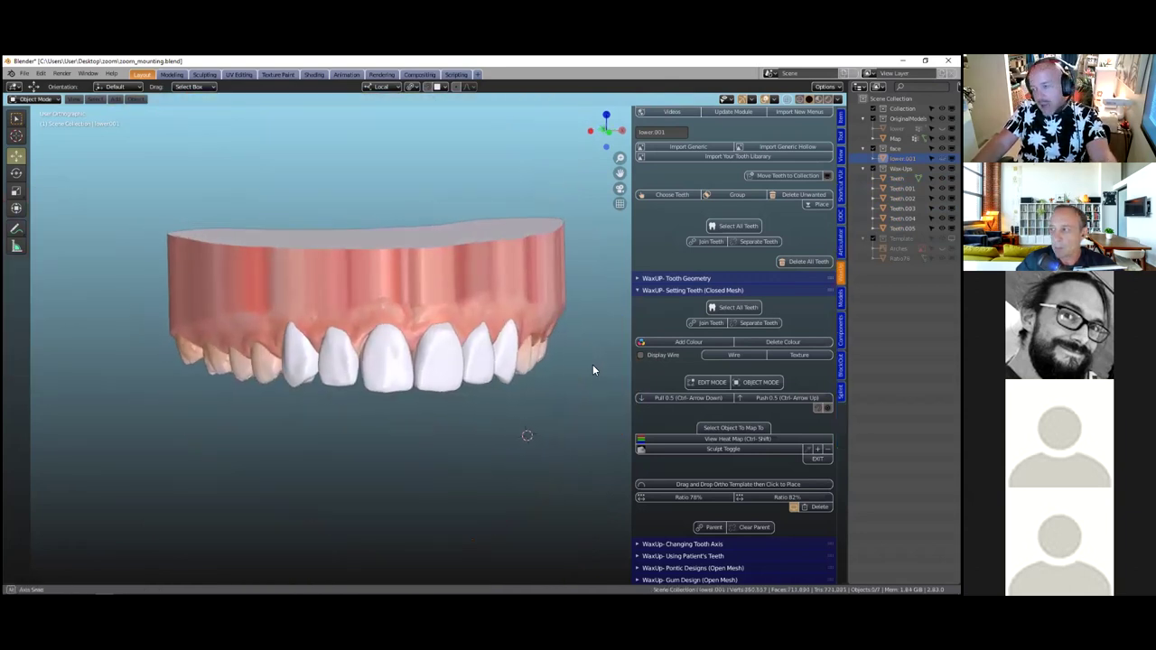
Join all six wax-up teeth into one object and duplicate it with the cutting tools
{"action": "key", "text": "shift"}
{"action": "scroll", "coordinate": [736, 479], "scroll_direction": "down", "scroll_amount": 1, "text": "shift"}
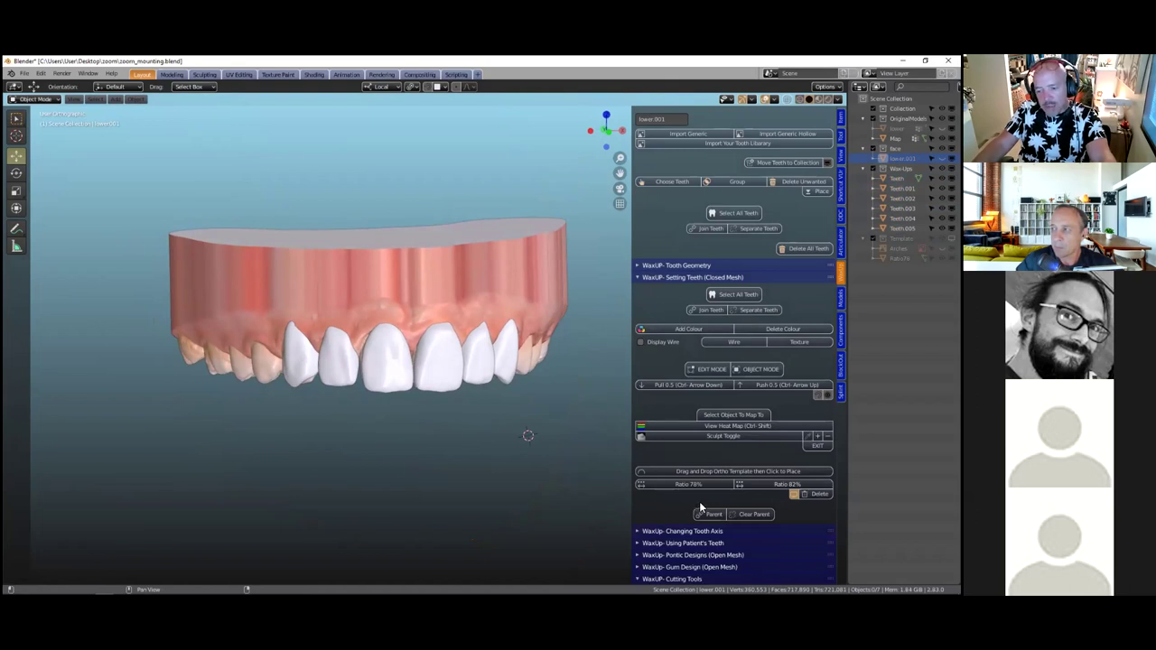
{"action": "scroll", "coordinate": [702, 511], "scroll_direction": "down", "scroll_amount": 4, "text": "shift"}
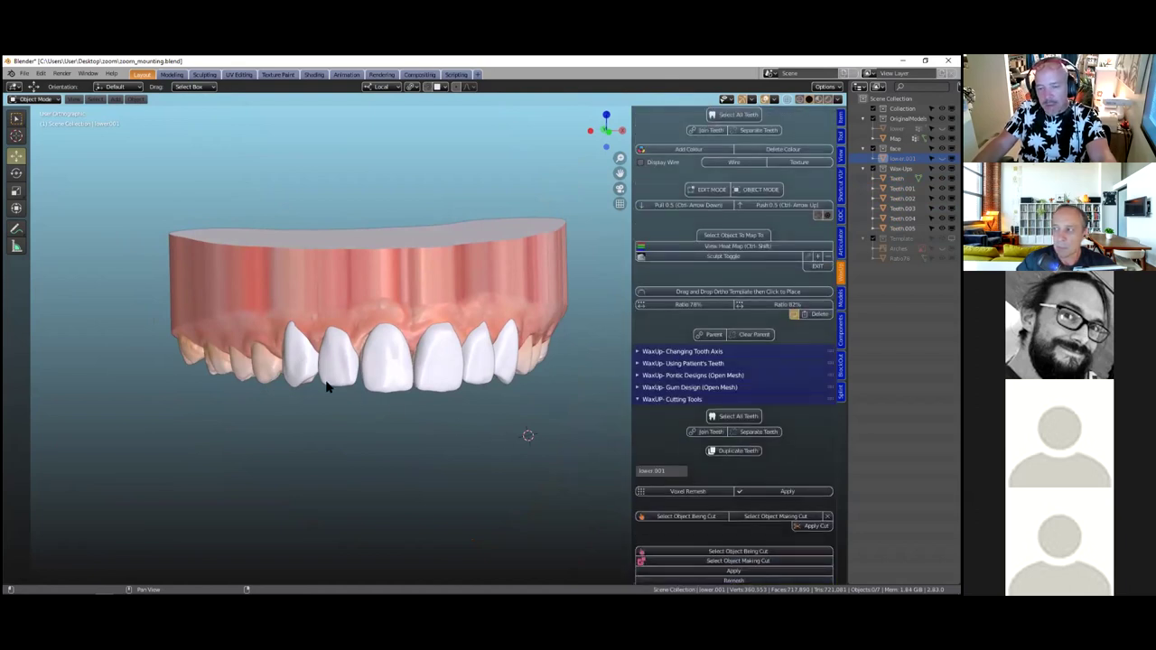
{"action": "left_click", "coordinate": [305, 364]}
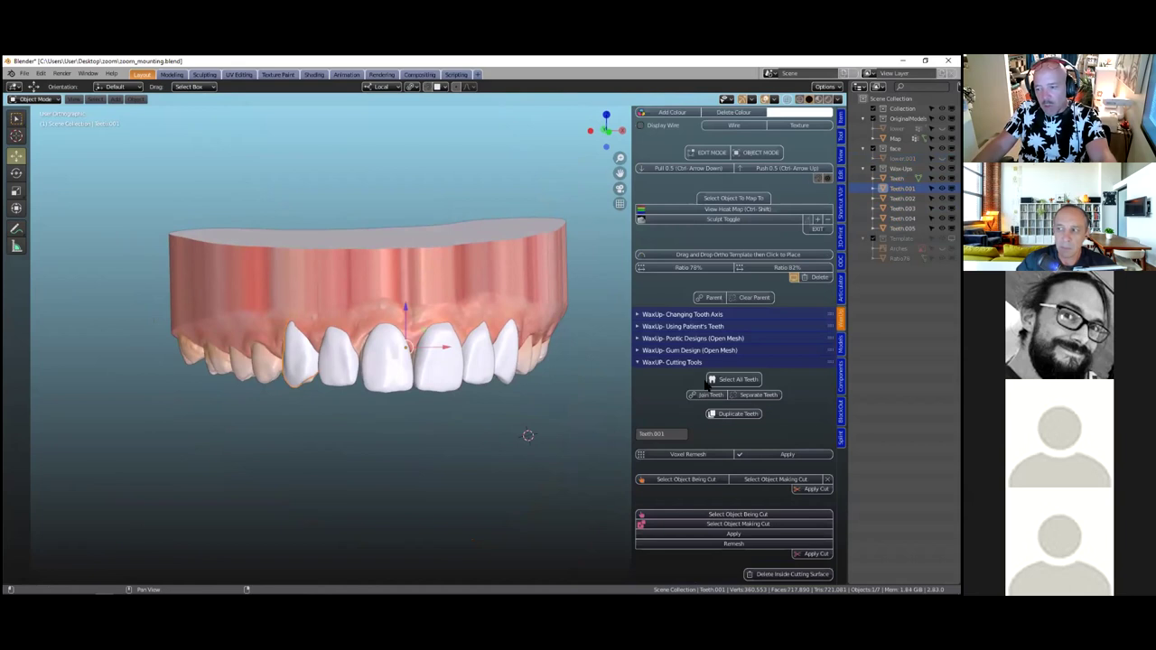
{"action": "left_click", "coordinate": [738, 380]}
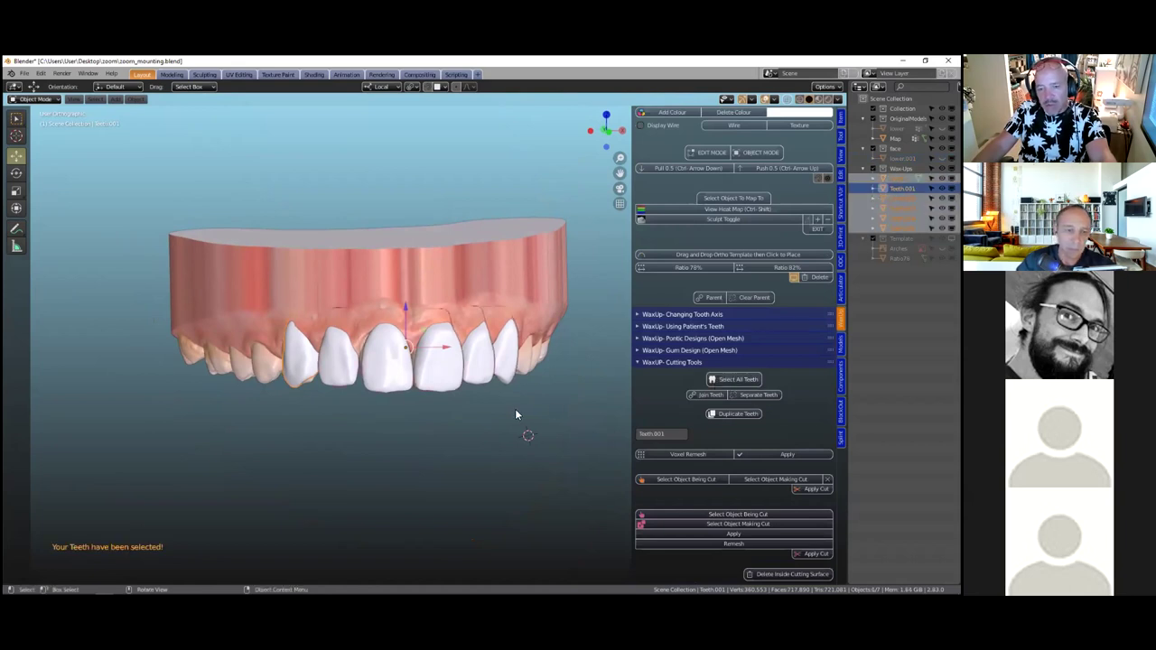
{"action": "middle_click_drag", "start_coordinate": [516, 410], "coordinate": [513, 409]}
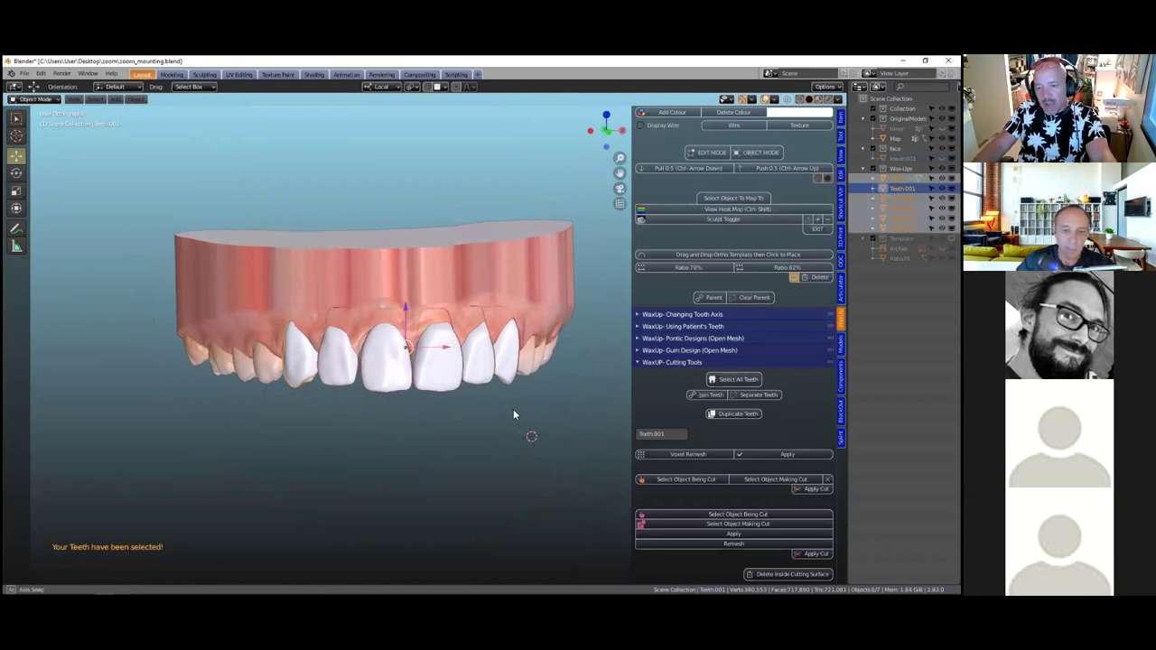
{"action": "left_click", "coordinate": [706, 395]}
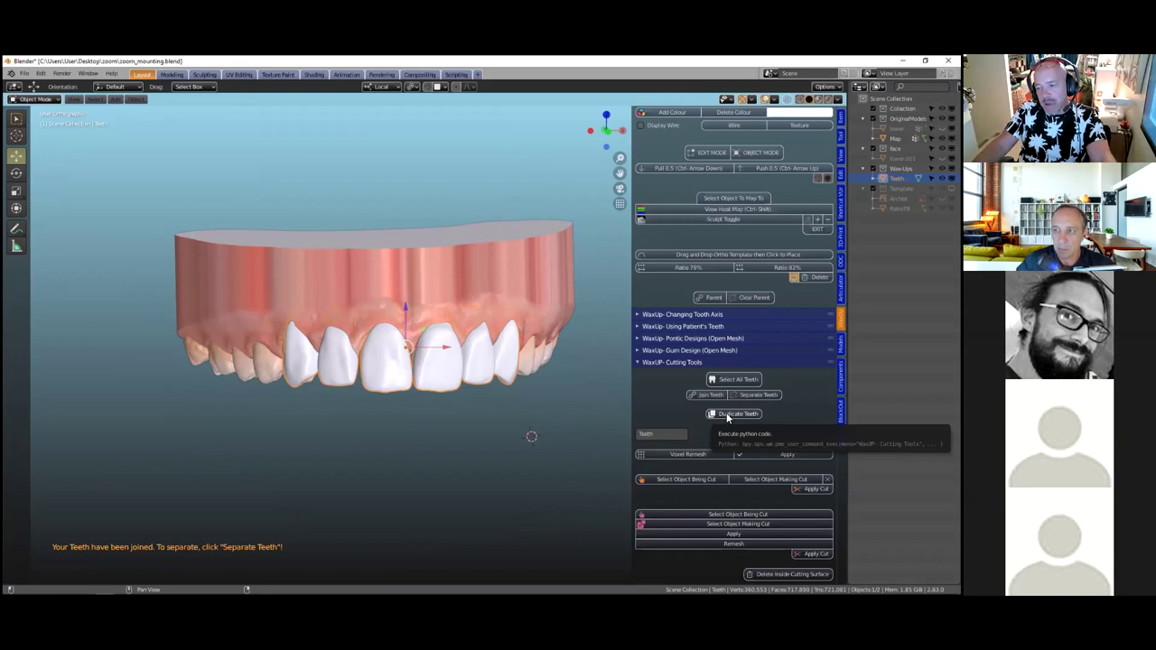
{"action": "left_click", "coordinate": [728, 415]}
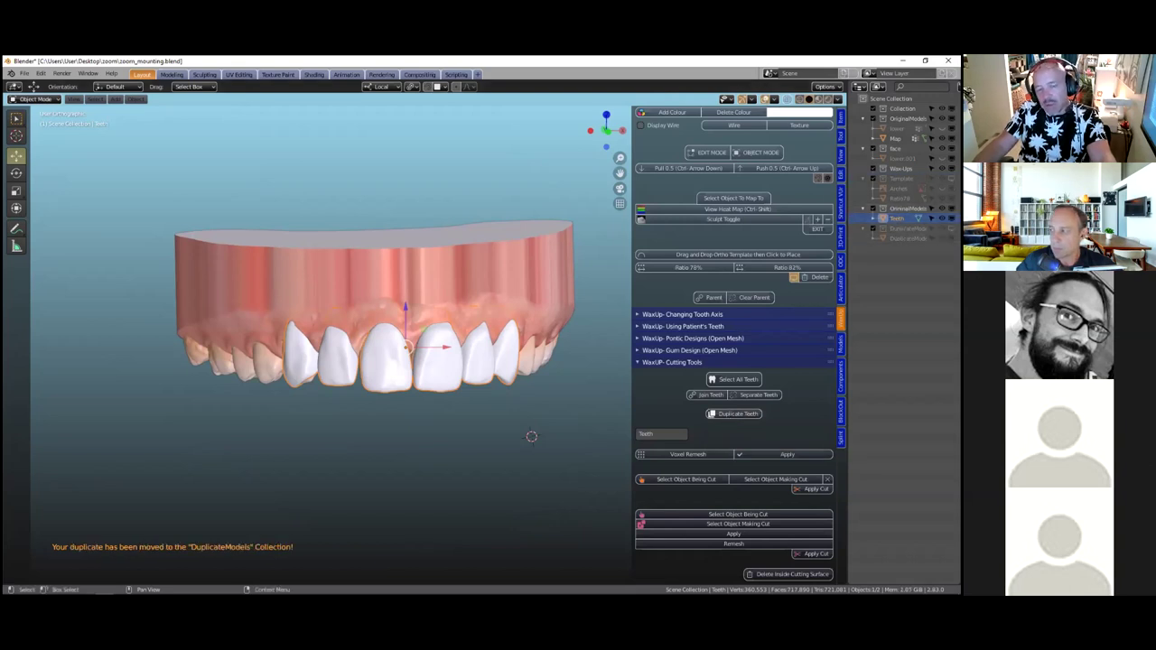
Voxel remesh the joined teeth with a voxel size of 0.2 mm and accept the change
{"action": "scroll", "coordinate": [505, 464], "scroll_direction": "up", "scroll_amount": 1}
{"action": "scroll", "coordinate": [521, 456], "scroll_direction": "down", "scroll_amount": 1}
{"action": "mouse_move", "coordinate": [520, 455]}
{"action": "middle_mouse_down"}
{"action": "mouse_move", "coordinate": [504, 455]}
{"action": "mouse_move", "coordinate": [513, 457]}
{"action": "middle_mouse_up"}
{"action": "scroll", "coordinate": [513, 457], "scroll_direction": "up", "scroll_amount": 4}
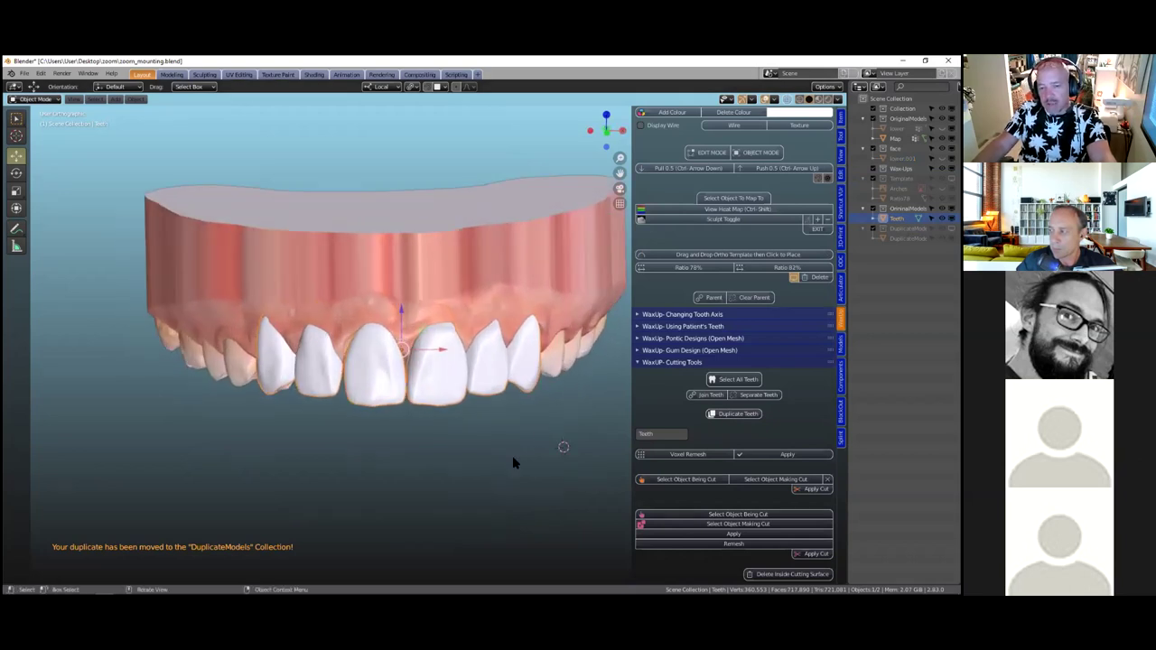
{"action": "left_click", "coordinate": [678, 455]}
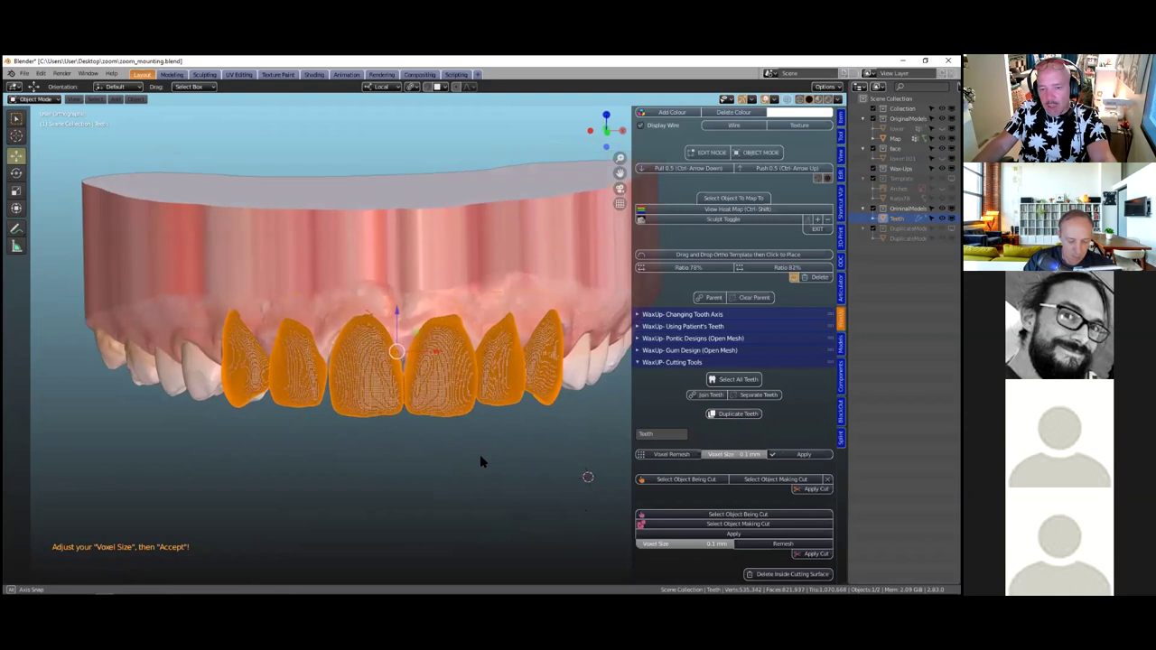
{"action": "middle_click_drag", "start_coordinate": [480, 455], "coordinate": [420, 337]}
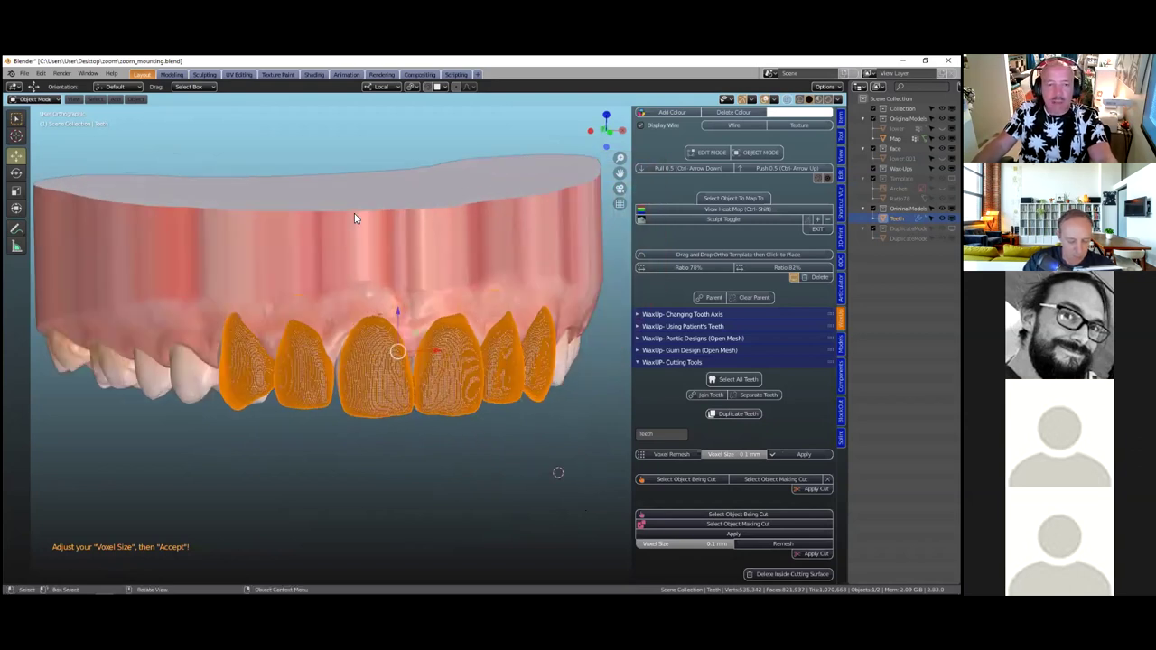
{"action": "scroll", "coordinate": [354, 214], "scroll_direction": "up", "scroll_amount": 2}
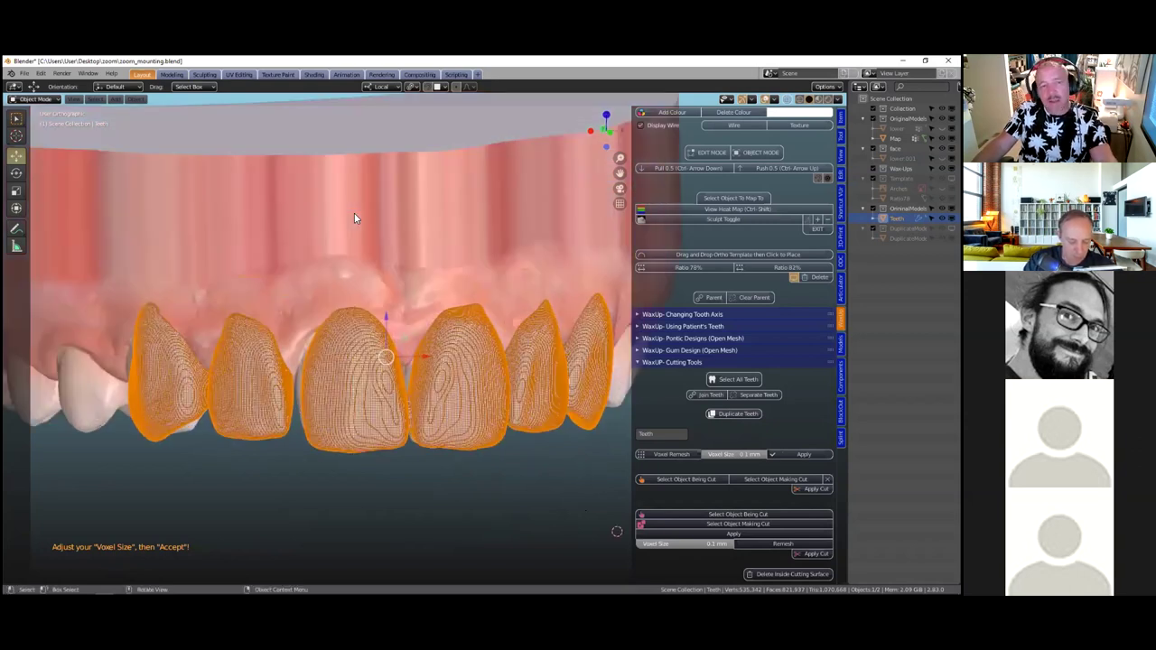
{"action": "middle_click_drag", "start_coordinate": [354, 241], "coordinate": [377, 355]}
{"action": "middle_click_drag", "start_coordinate": [354, 479], "coordinate": [353, 464]}
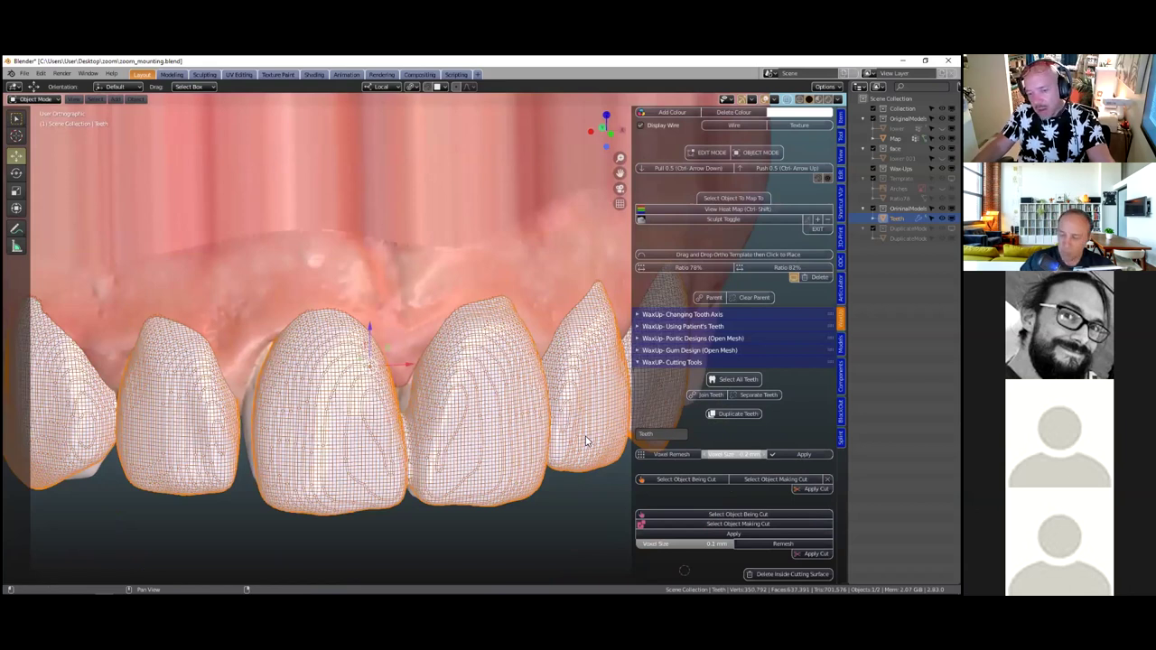
{"action": "scroll", "coordinate": [589, 441], "scroll_direction": "down", "scroll_amount": 2}
{"action": "middle_click_drag", "start_coordinate": [589, 442], "coordinate": [589, 422]}
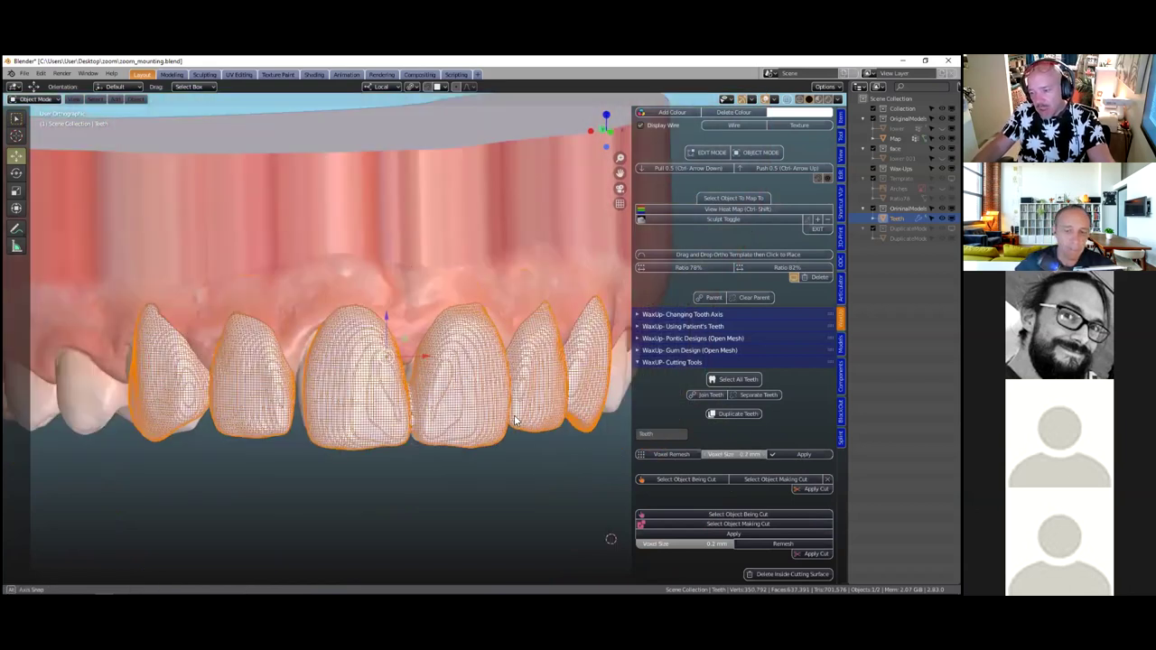
{"action": "scroll", "coordinate": [514, 415], "scroll_direction": "down", "scroll_amount": 1}
{"action": "scroll", "coordinate": [514, 414], "scroll_direction": "down", "scroll_amount": 1}
{"action": "middle_click_drag", "start_coordinate": [514, 415], "coordinate": [542, 415]}
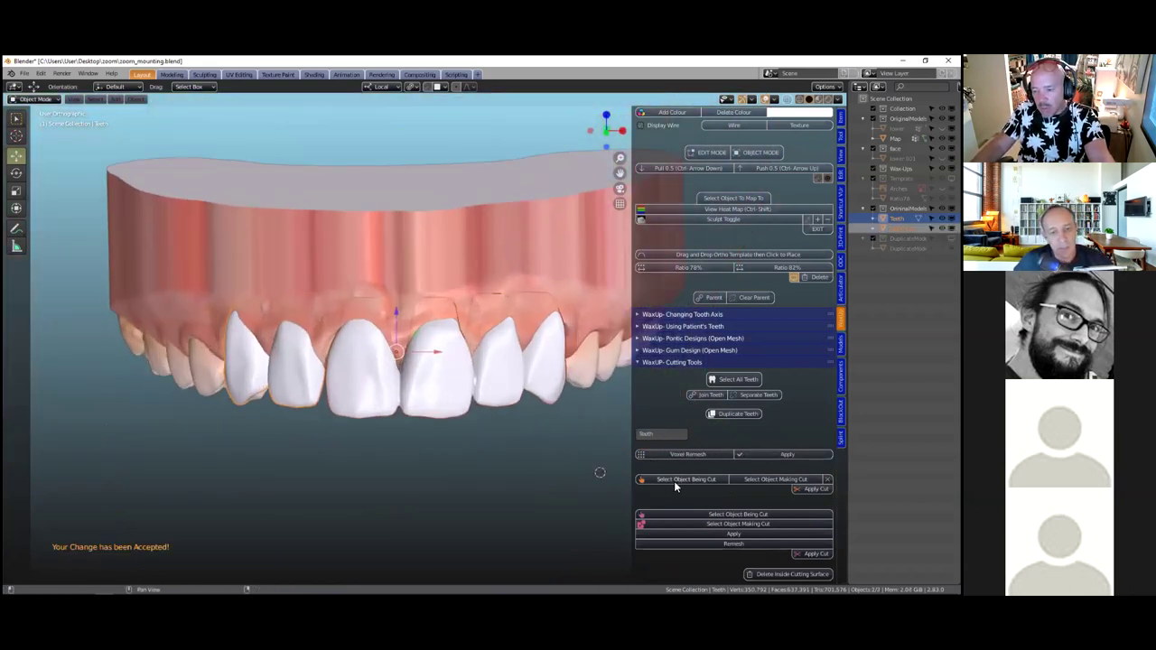
Set the joined teeth as the object being cut and the arch model as the object making the cut
{"action": "left_click", "coordinate": [682, 483]}
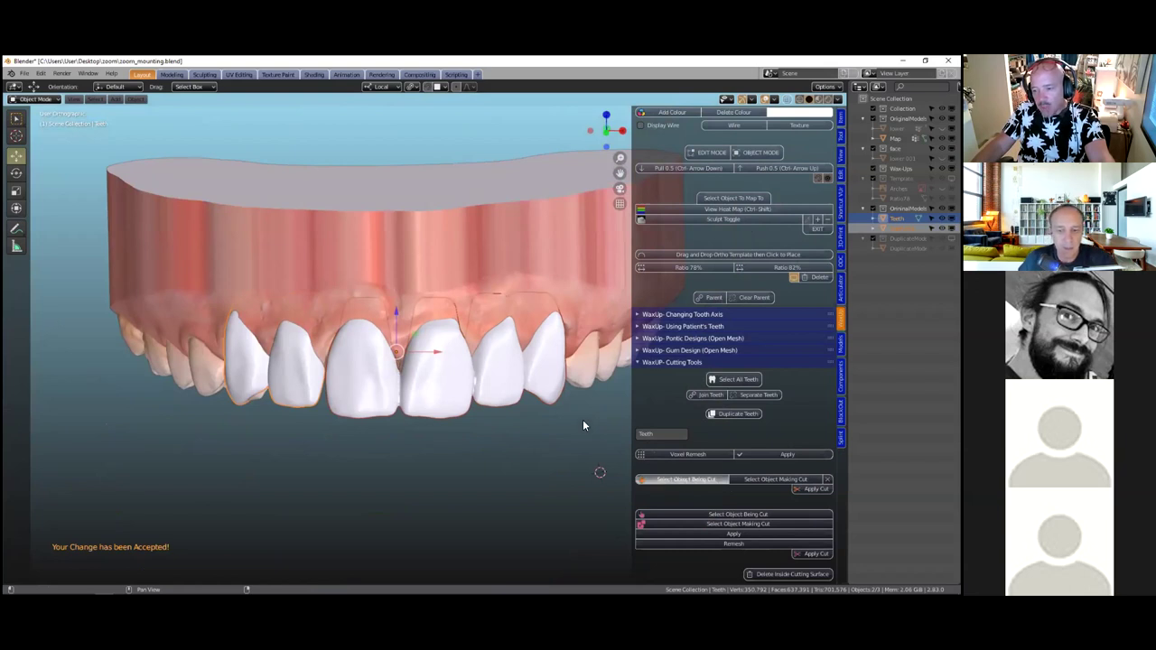
{"action": "left_click", "coordinate": [393, 243]}
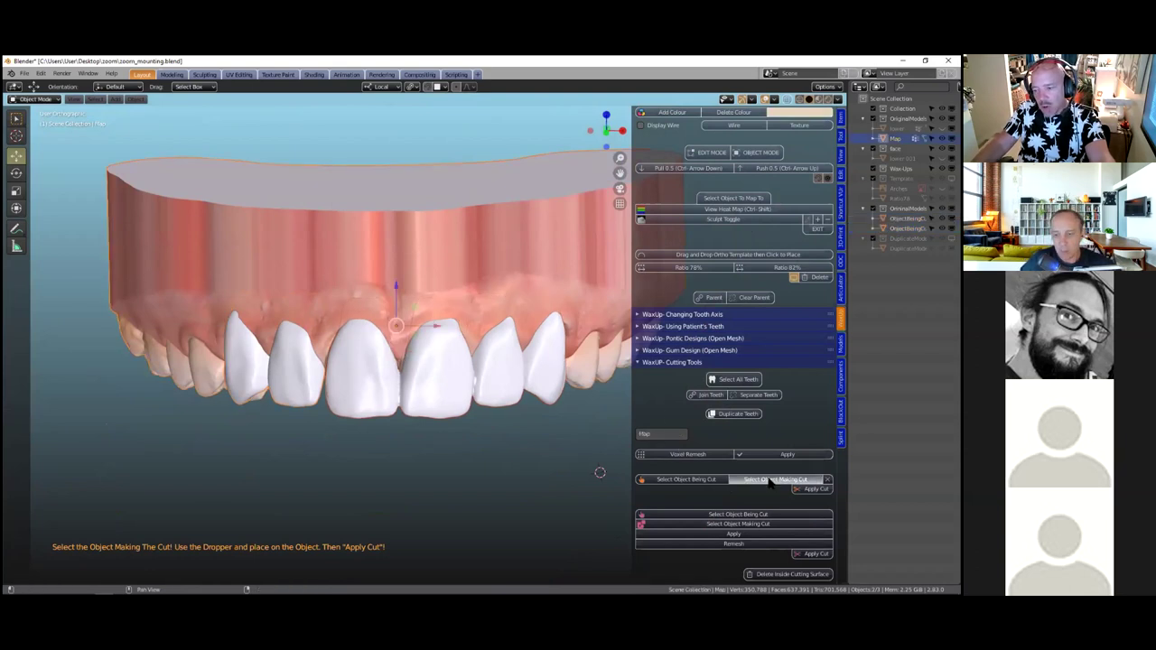
{"action": "left_click", "coordinate": [528, 462]}
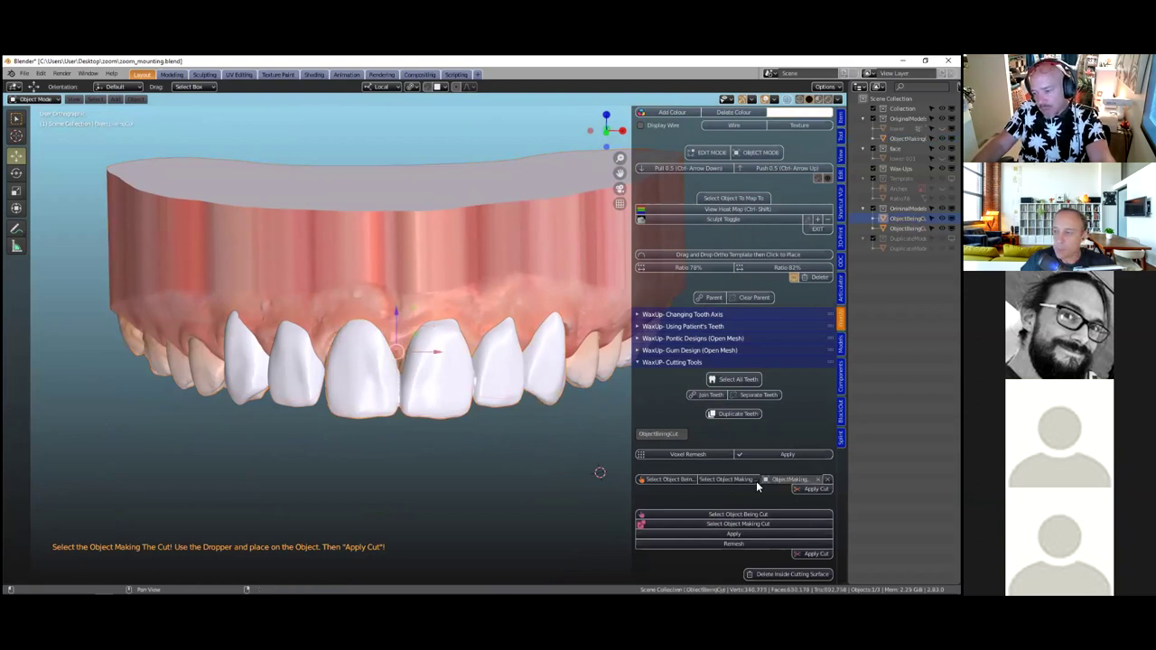
Hide the arch model to check how the cut affects each of the six teeth, and show it again
{"action": "left_click", "coordinate": [464, 267]}
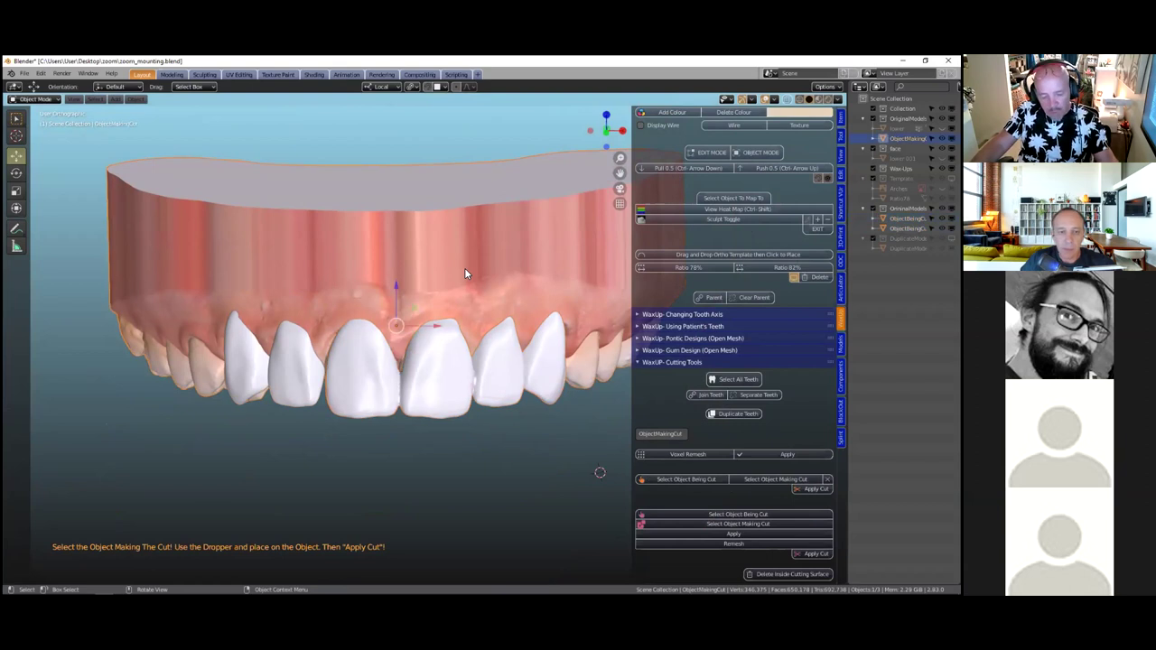
{"action": "key", "text": "h"}
{"action": "scroll", "coordinate": [327, 336], "scroll_direction": "up", "scroll_amount": 4}
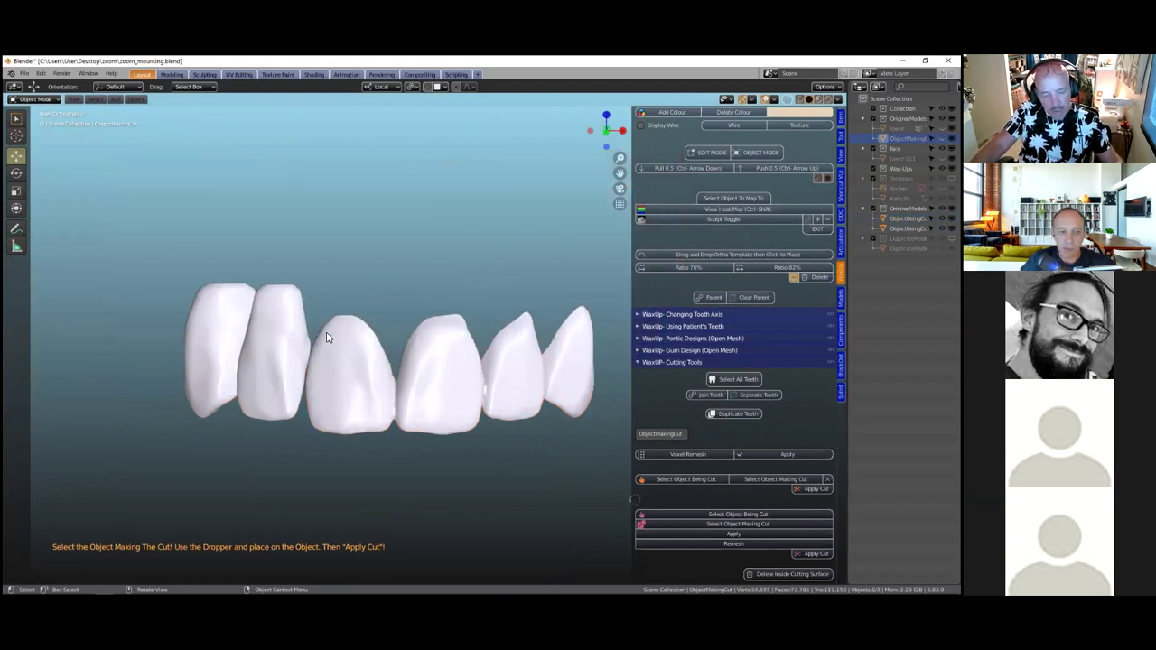
{"action": "scroll", "coordinate": [326, 339], "scroll_direction": "down", "scroll_amount": 2}
{"action": "key", "text": "alt+h"}
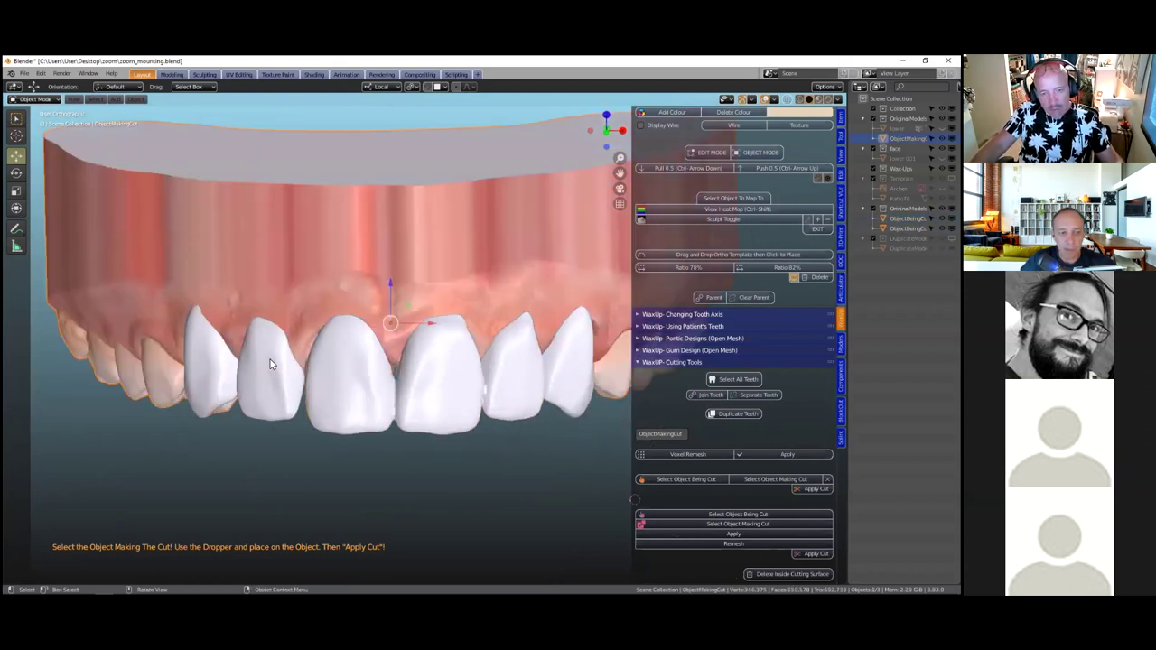
Select the four-tooth group containing both central incisors and apply the arch model's cut to it
{"action": "left_click", "coordinate": [270, 364]}
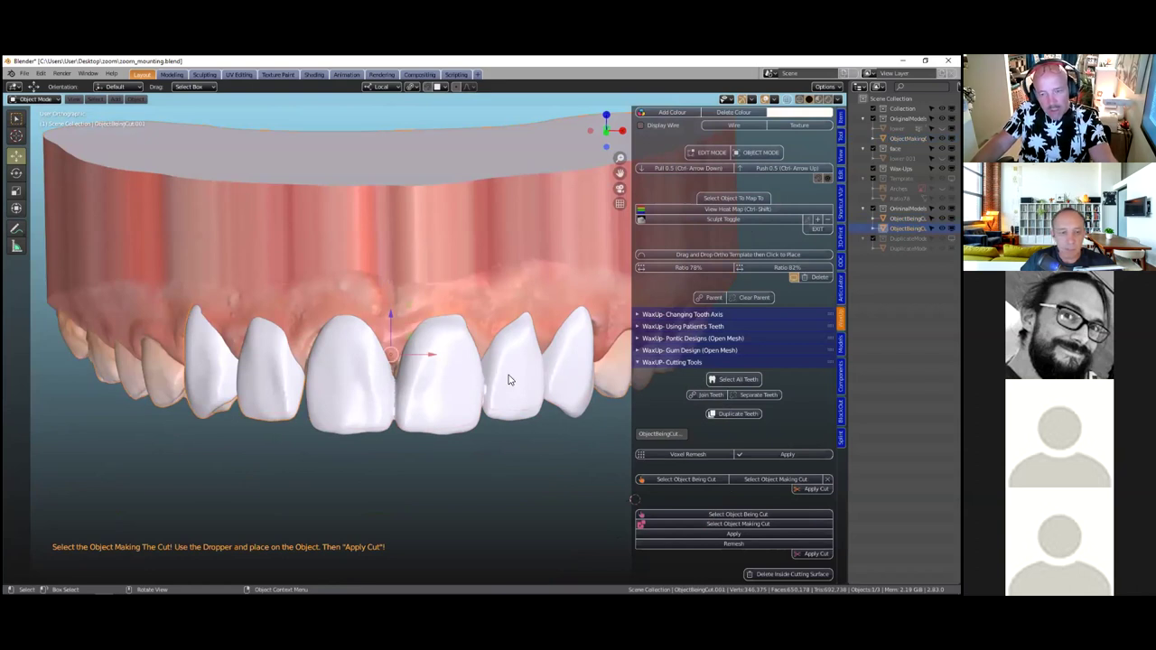
{"action": "left_click", "coordinate": [562, 353]}
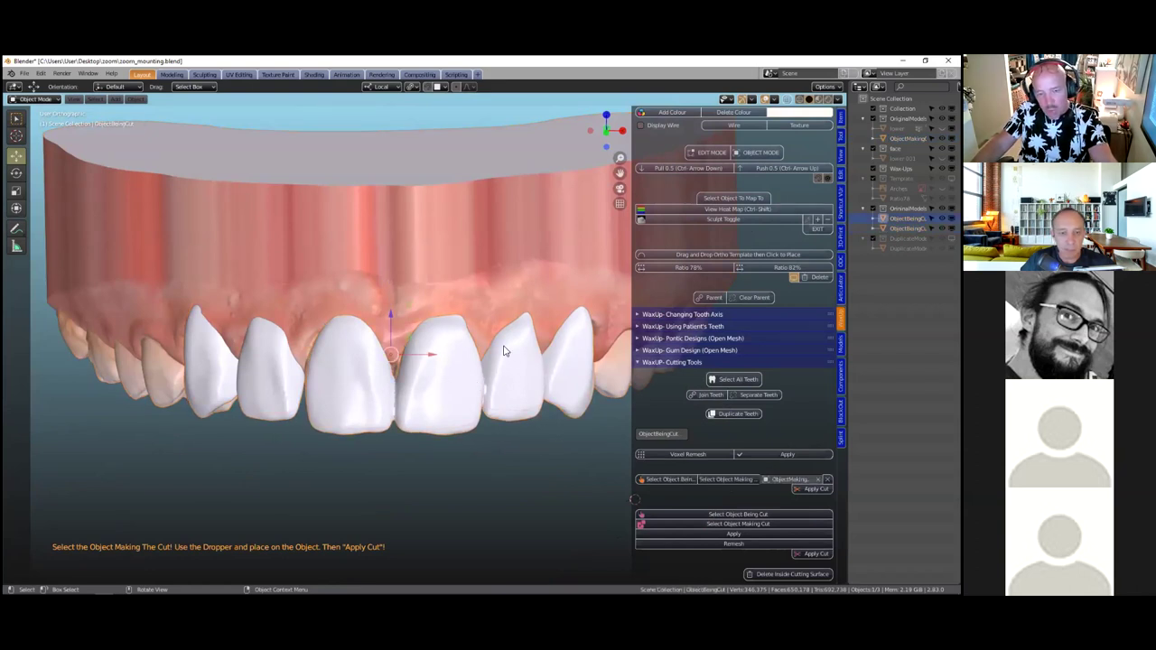
{"action": "mouse_move", "coordinate": [325, 382]}
{"action": "middle_mouse_down"}
{"action": "mouse_move", "coordinate": [328, 405]}
{"action": "mouse_move", "coordinate": [264, 419]}
{"action": "mouse_move", "coordinate": [240, 440]}
{"action": "mouse_move", "coordinate": [349, 405]}
{"action": "mouse_move", "coordinate": [327, 389]}
{"action": "middle_mouse_up"}
{"action": "scroll", "coordinate": [330, 402], "scroll_direction": "down", "scroll_amount": 1}
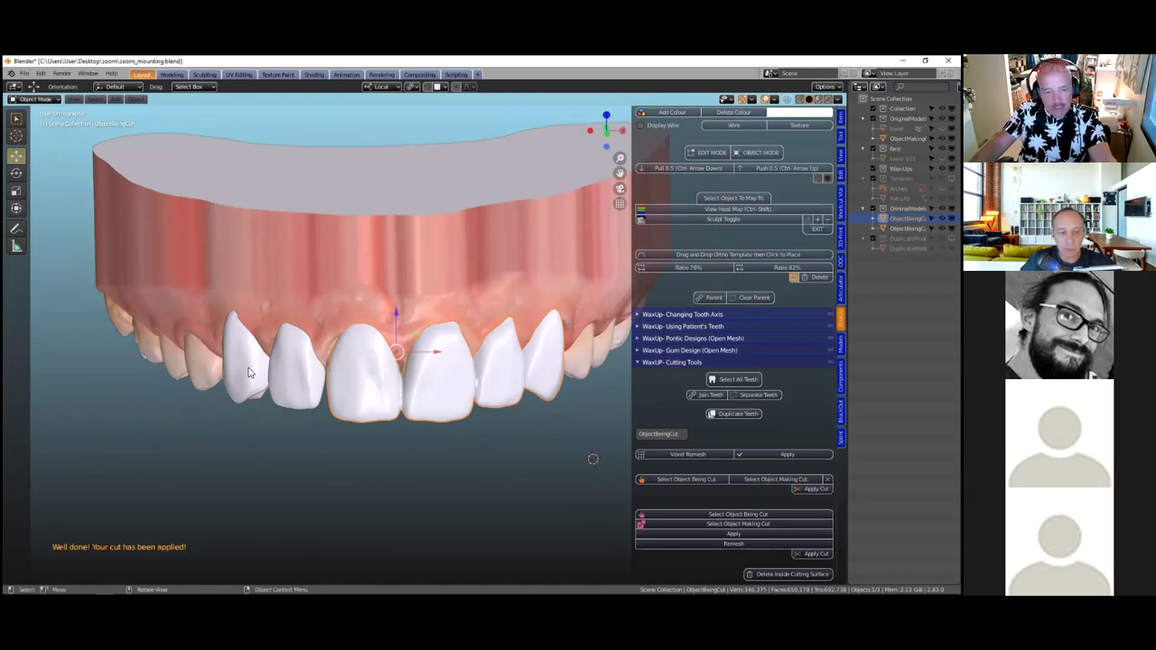
Cut the remaining two-tooth group, the lateral incisor and canine, with the arch model and apply the cut
{"action": "left_click", "coordinate": [702, 478]}
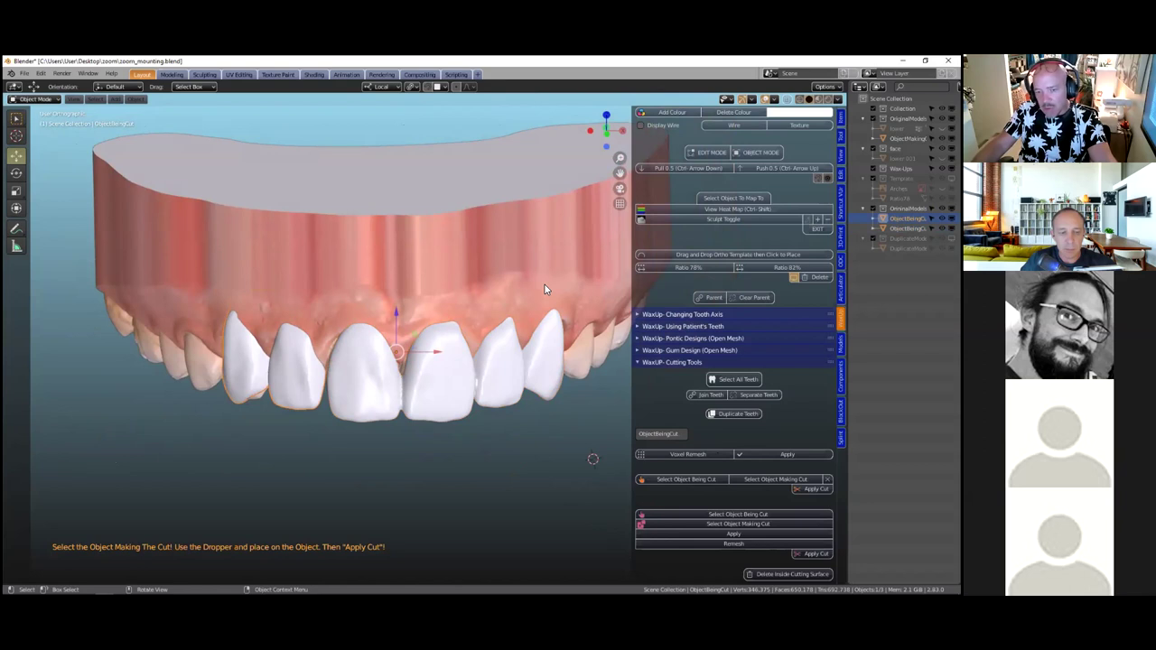
{"action": "left_click", "coordinate": [485, 243]}
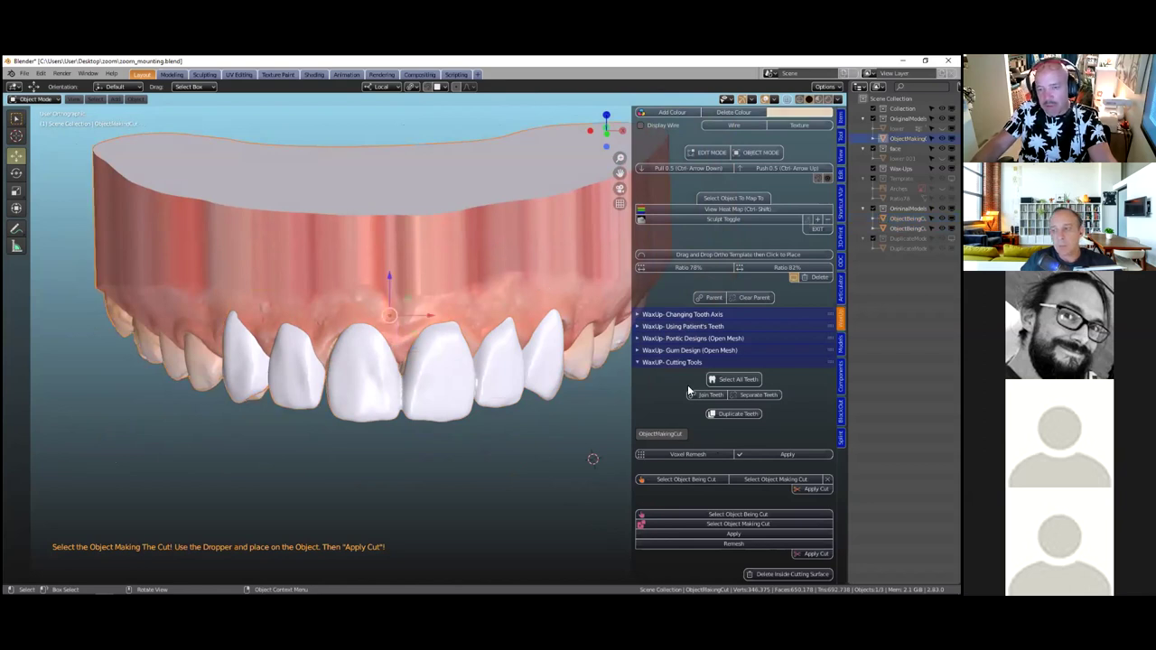
{"action": "left_click", "coordinate": [745, 479]}
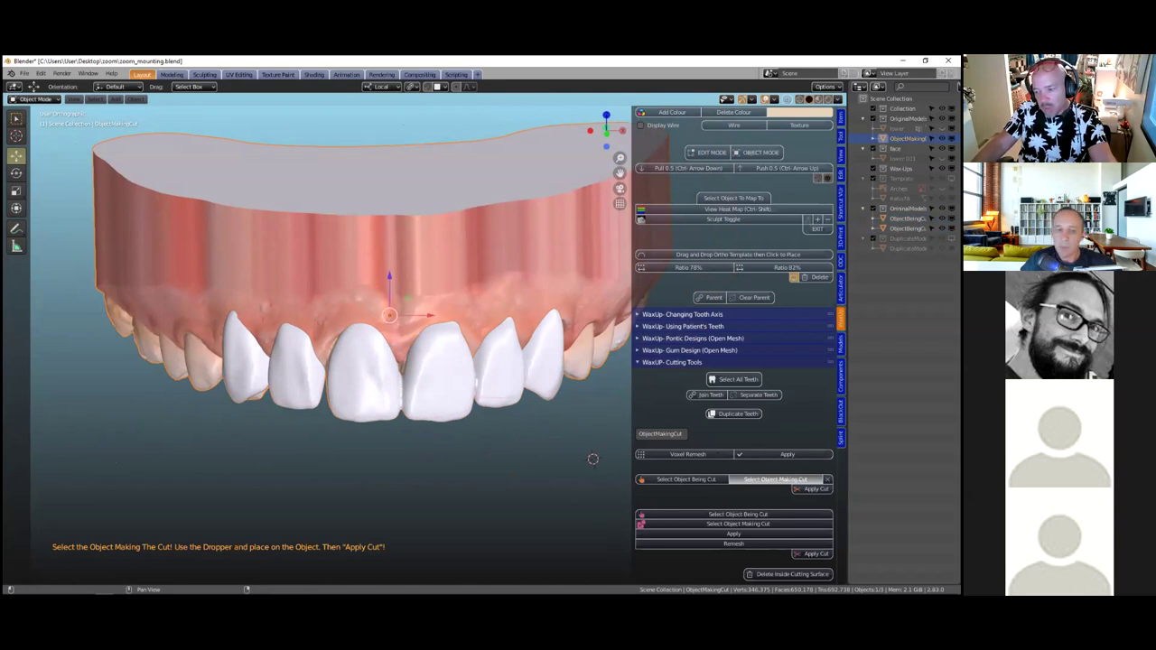
{"action": "left_click", "coordinate": [593, 459]}
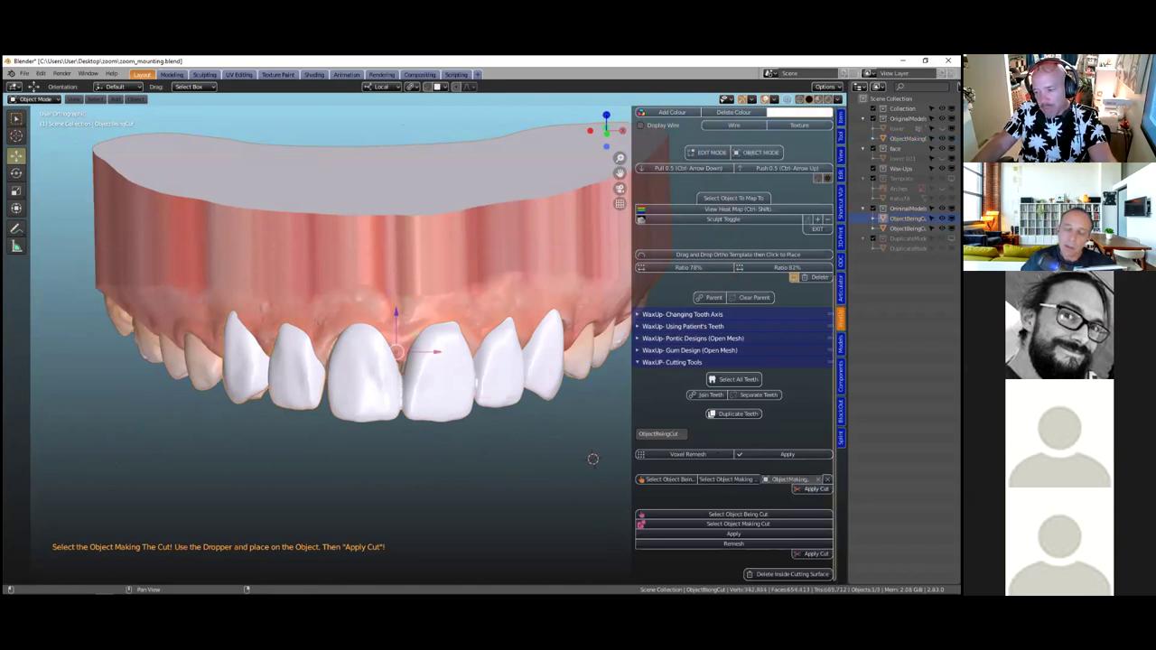
Hide the arch model and inspect the cut on all six teeth
{"action": "left_click", "coordinate": [305, 267]}
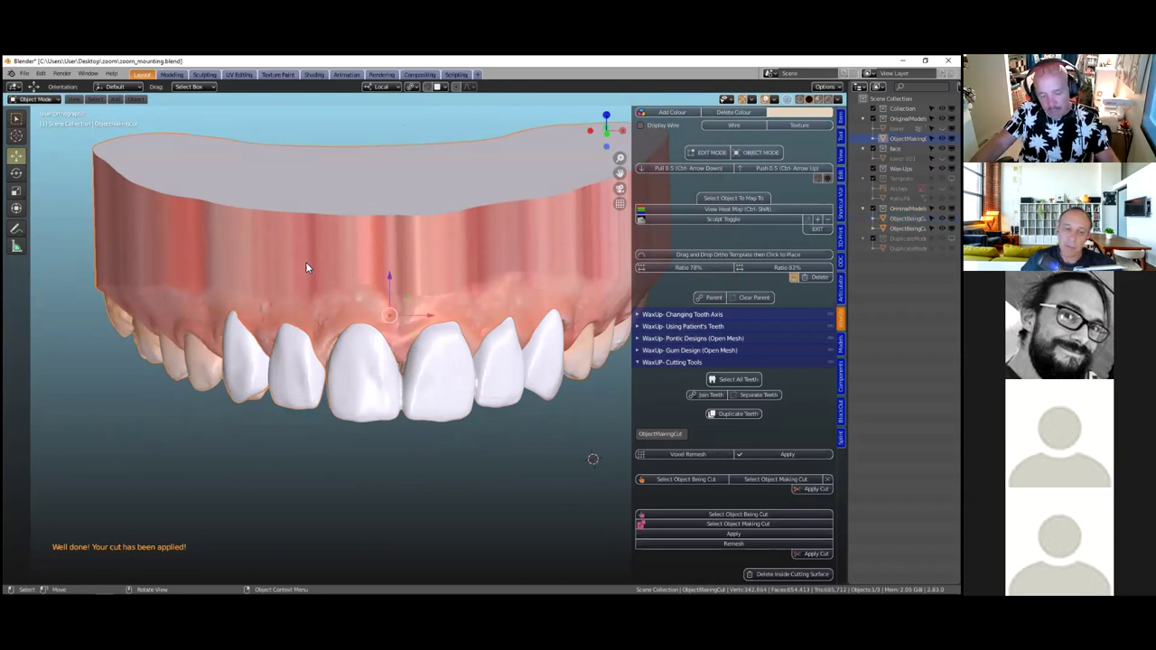
{"action": "key", "text": "h"}
{"action": "middle_click_drag", "start_coordinate": [312, 299], "coordinate": [418, 389]}
{"action": "scroll", "coordinate": [446, 359], "scroll_direction": "up", "scroll_amount": 1}
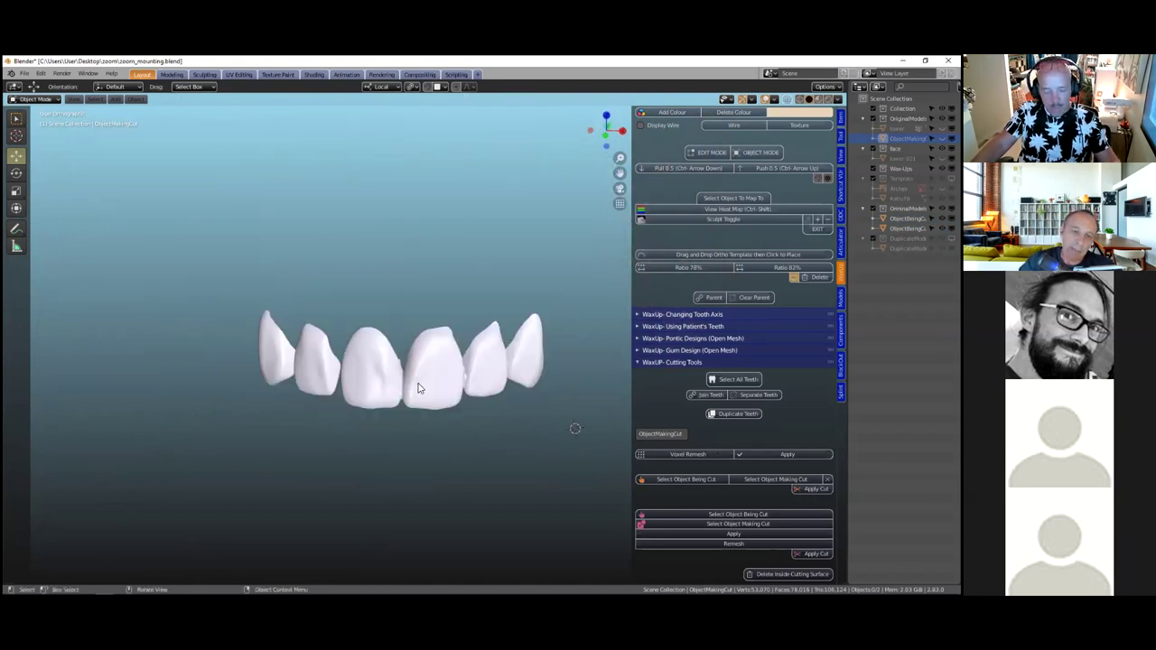
Reveal all hidden models, including the face scan and lower arch, and view the smile from the front
{"action": "key", "text": "alt+h"}
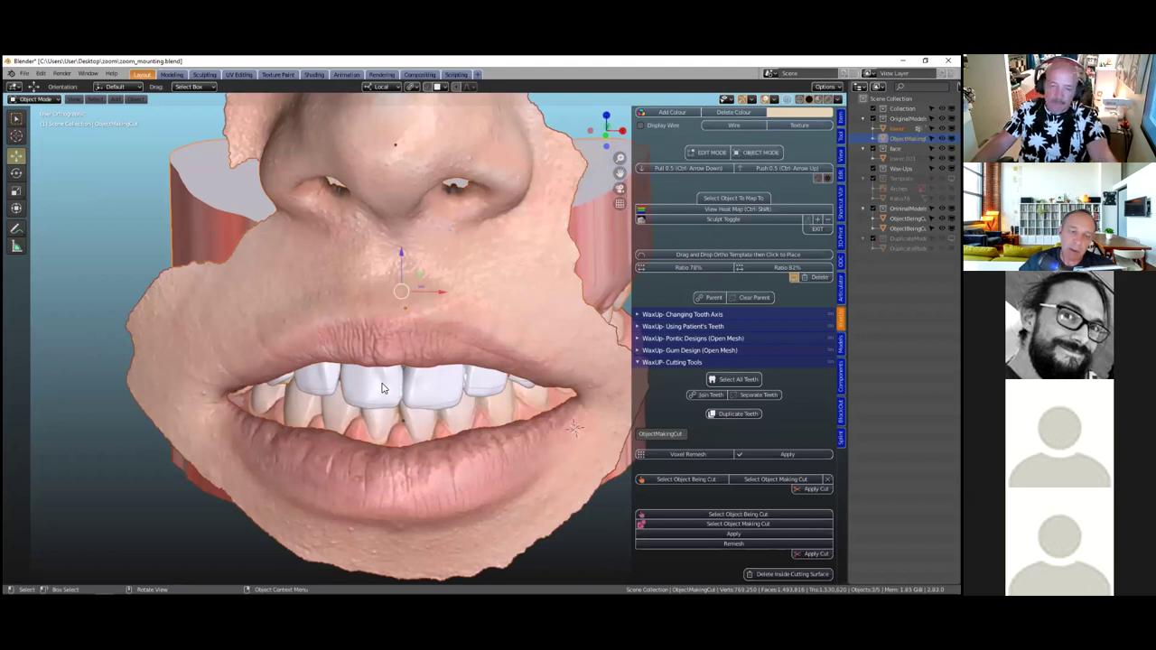
{"action": "scroll", "coordinate": [383, 371], "scroll_direction": "down", "scroll_amount": 2}
{"action": "middle_click_drag", "start_coordinate": [383, 371], "coordinate": [397, 372]}
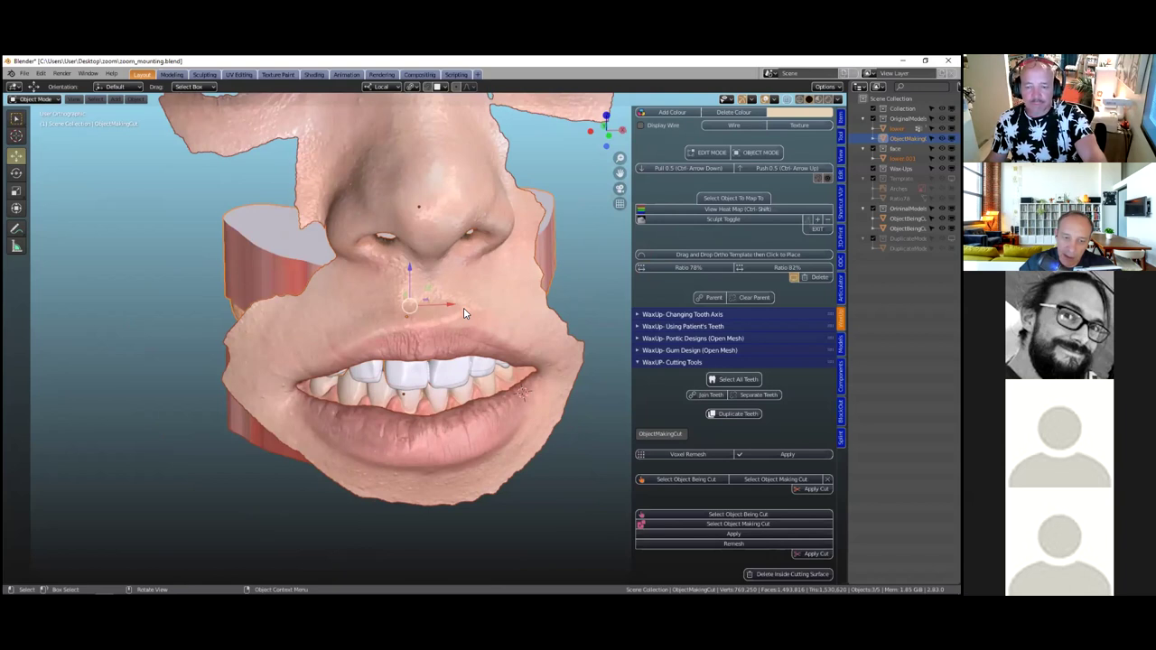
{"action": "left_click", "coordinate": [479, 384]}
{"action": "middle_click_drag", "start_coordinate": [479, 379], "coordinate": [435, 379]}
{"action": "scroll", "coordinate": [430, 363], "scroll_direction": "down", "scroll_amount": 4}
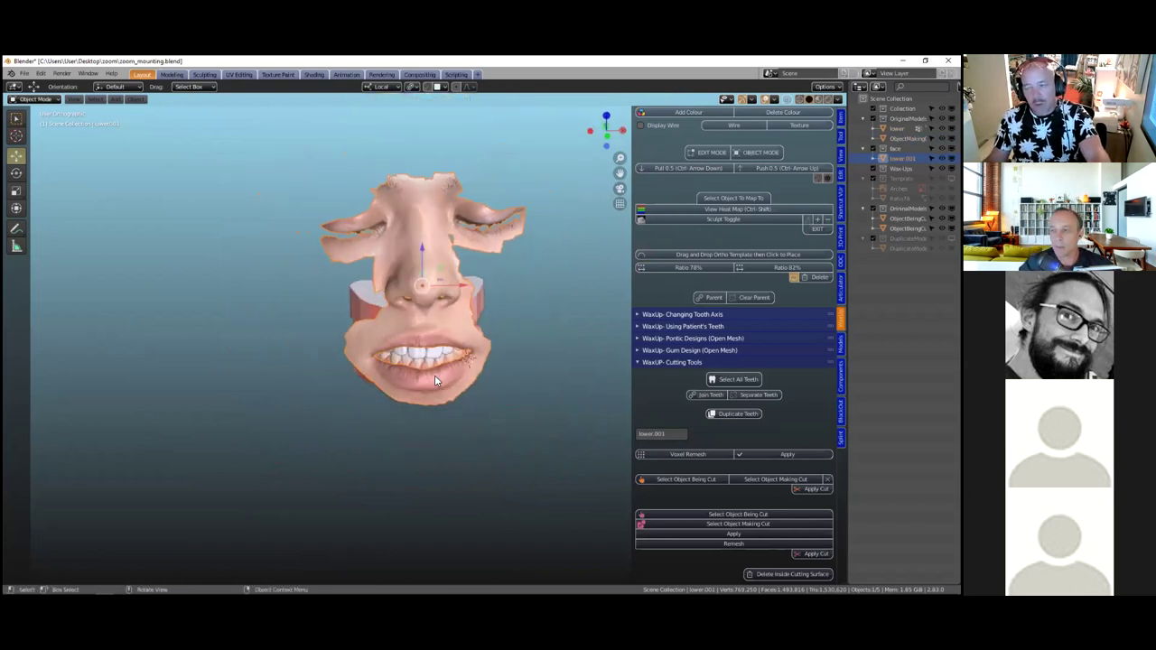
{"action": "scroll", "coordinate": [434, 375], "scroll_direction": "up", "scroll_amount": 1}
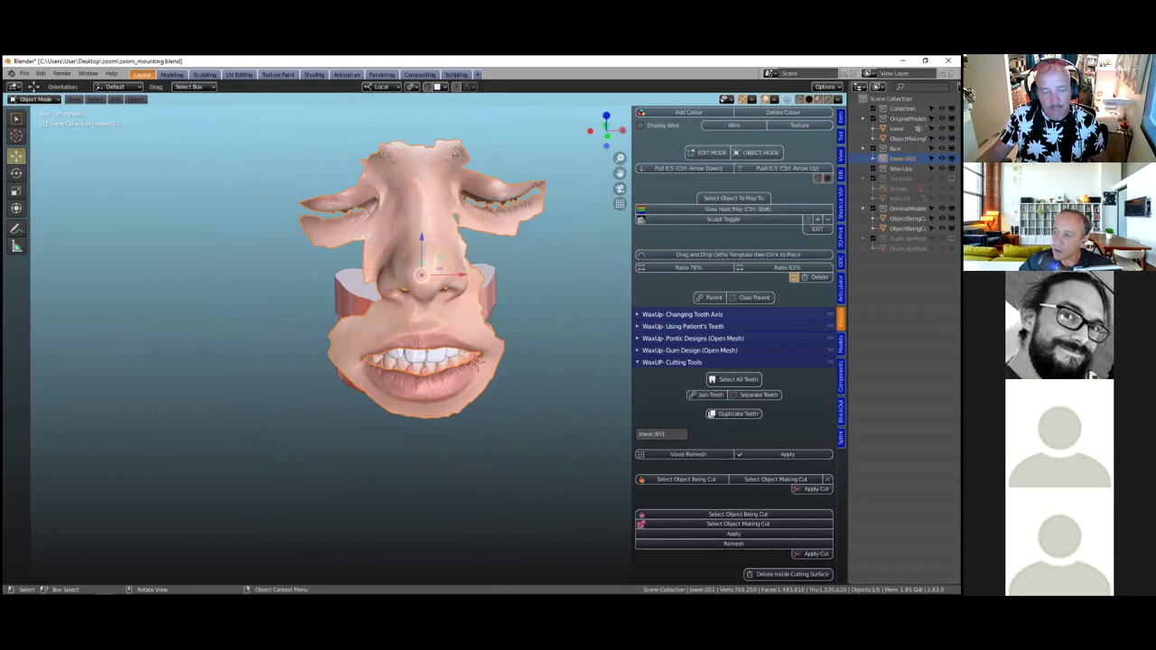
{"action": "left_click", "coordinate": [241, 293]}
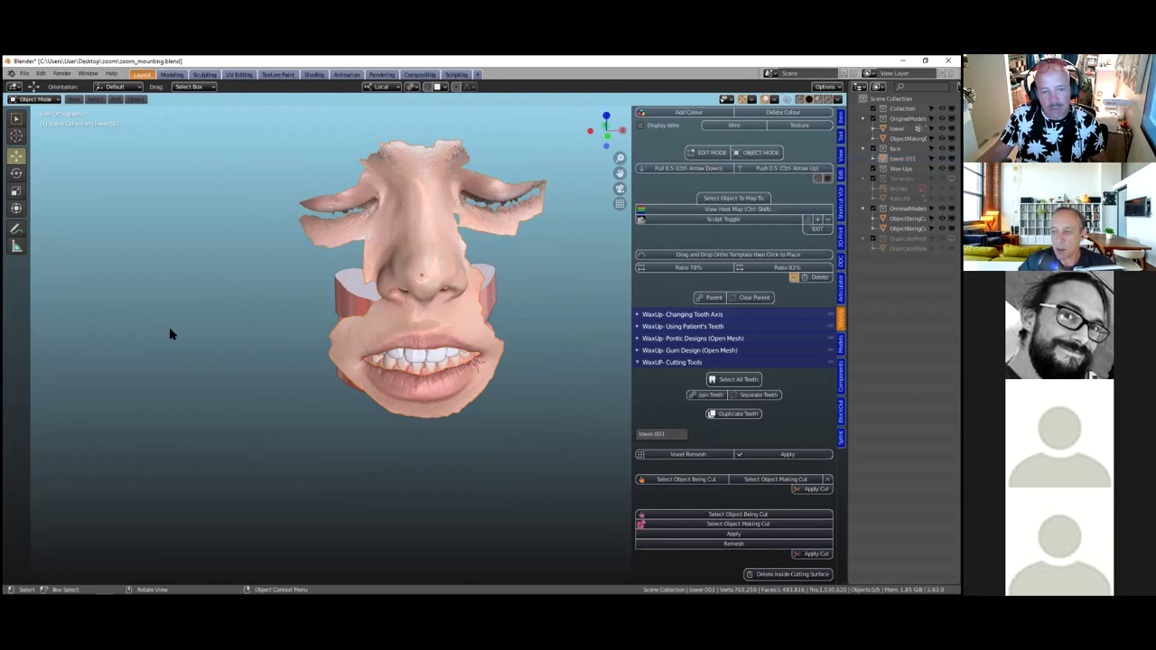
Open zoom_implants.blend without saving changes to the current scene, and widen the tool sidebar
{"action": "left_click", "coordinate": [24, 74]}
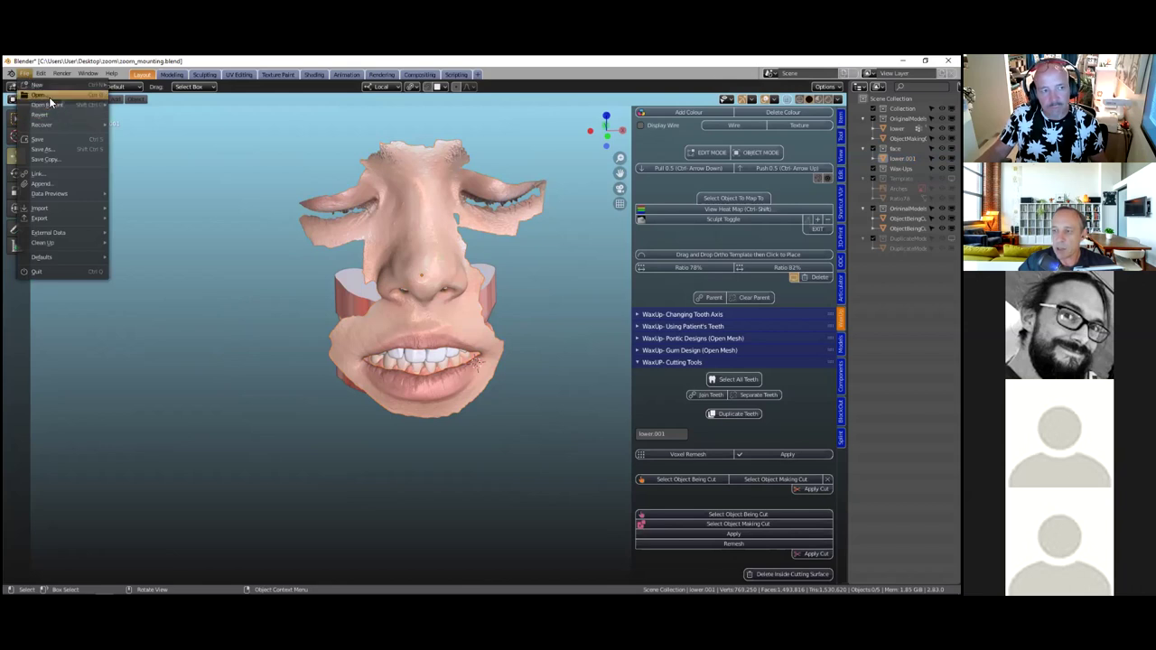
{"action": "left_click", "coordinate": [49, 96]}
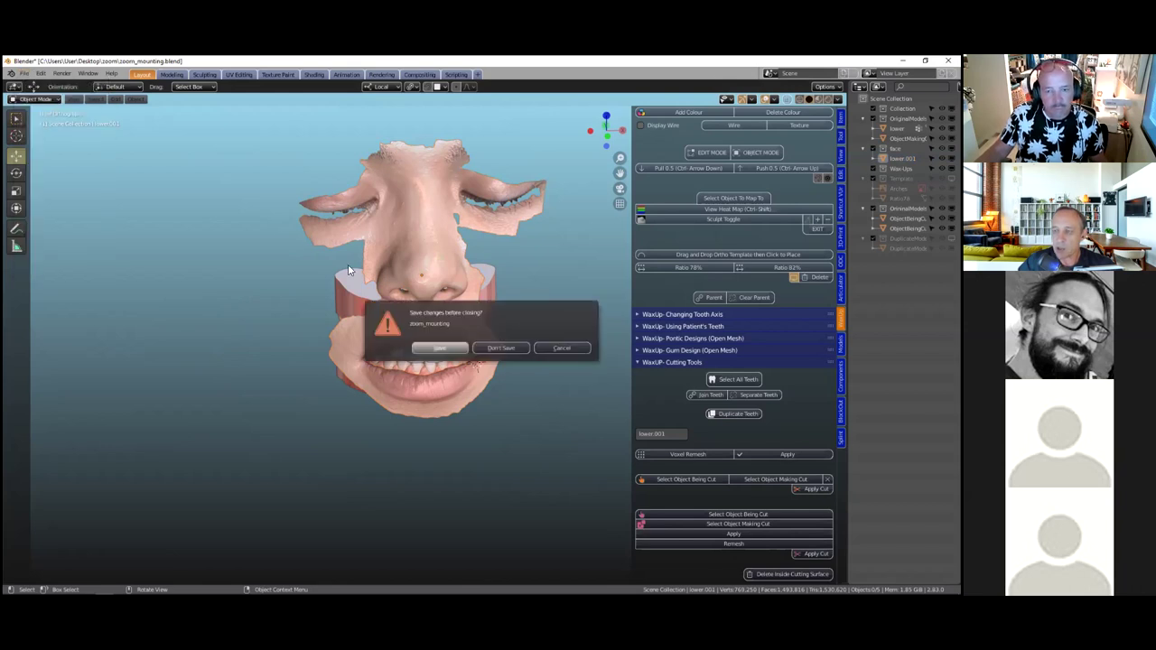
{"action": "left_click", "coordinate": [501, 349]}
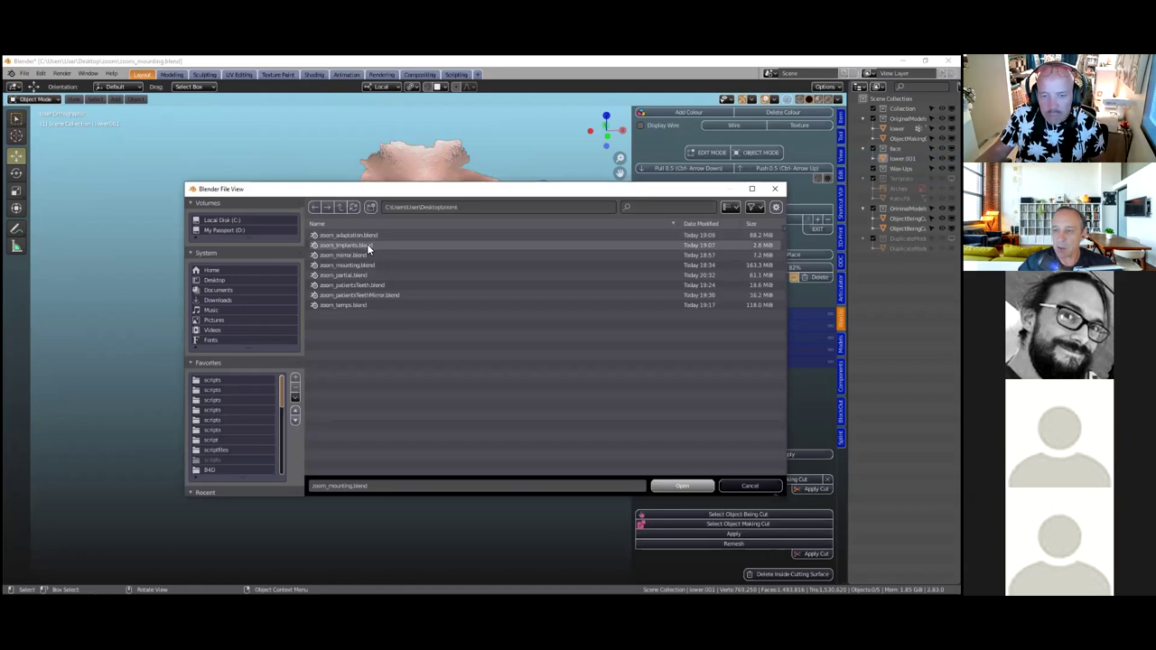
{"action": "double_click", "coordinate": [366, 244]}
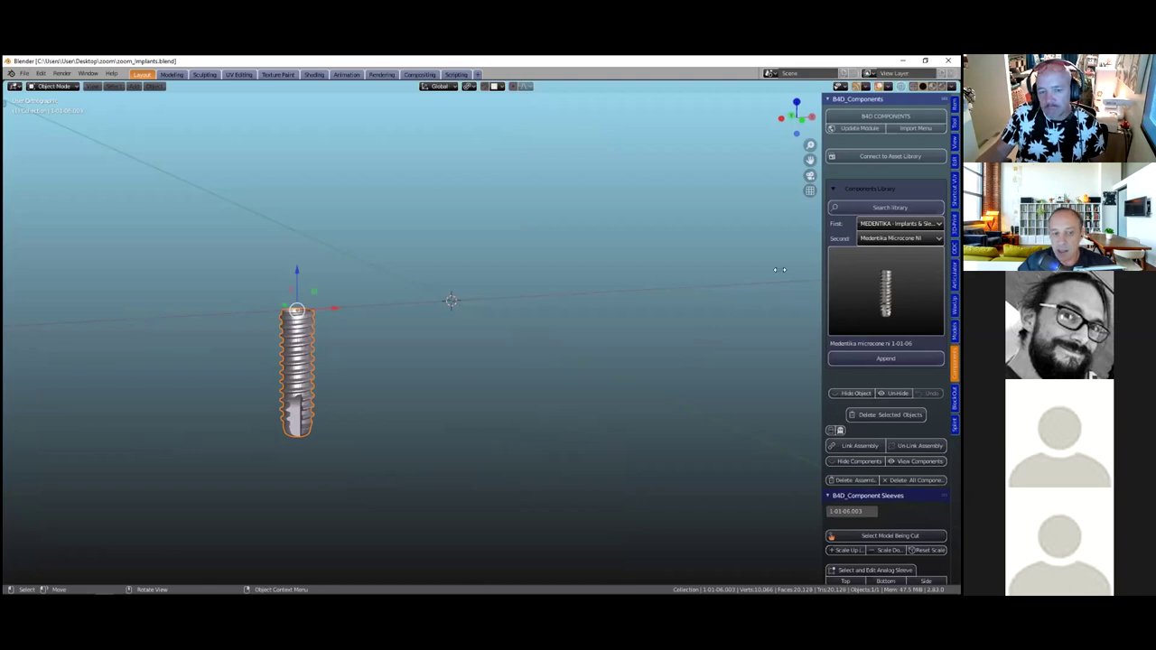
{"action": "left_click_drag", "start_coordinate": [780, 269], "coordinate": [709, 298]}
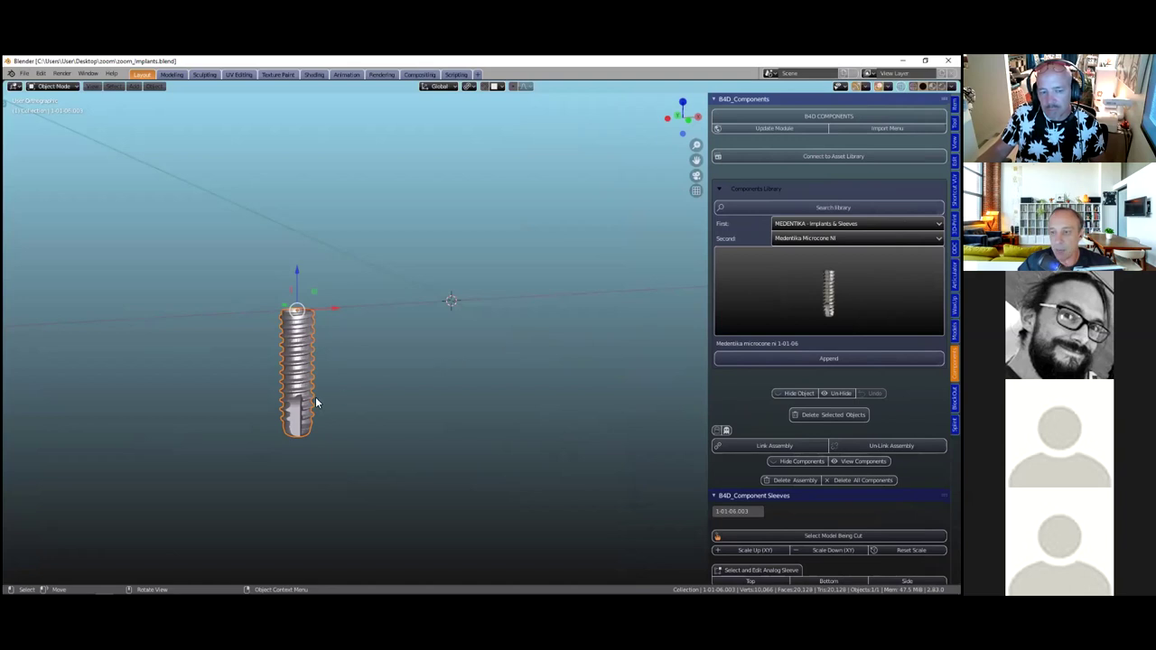
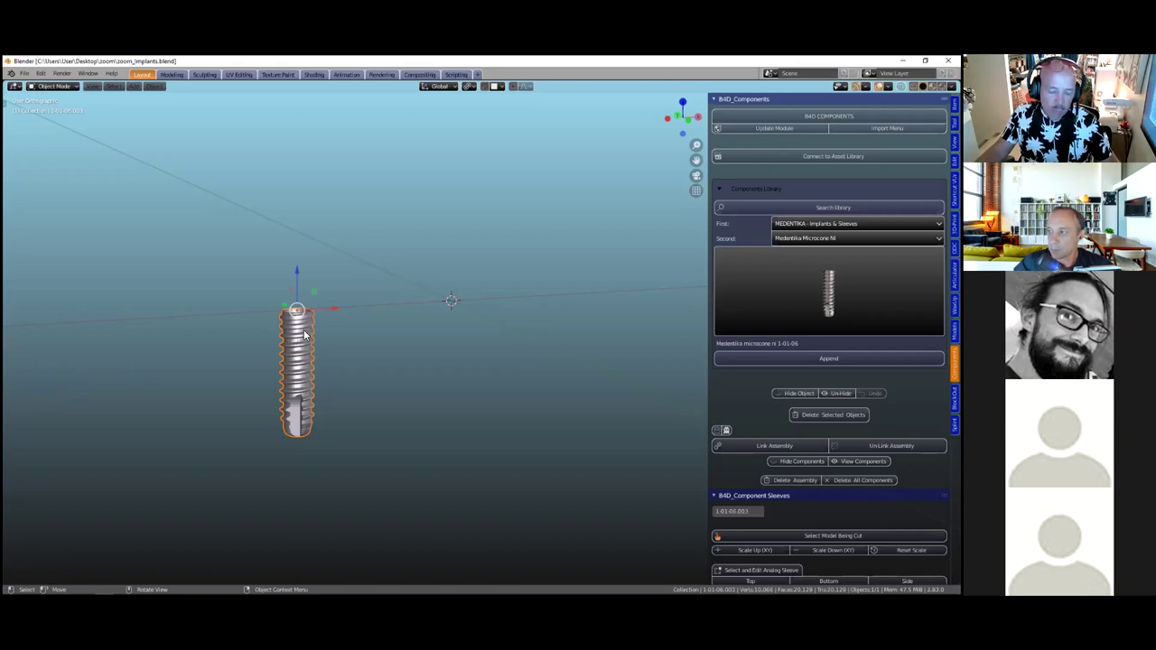
Duplicate the implant, place the copy across the scene from the original, and rotate the copy so it stands tilted
{"action": "key", "text": "shift+d"}
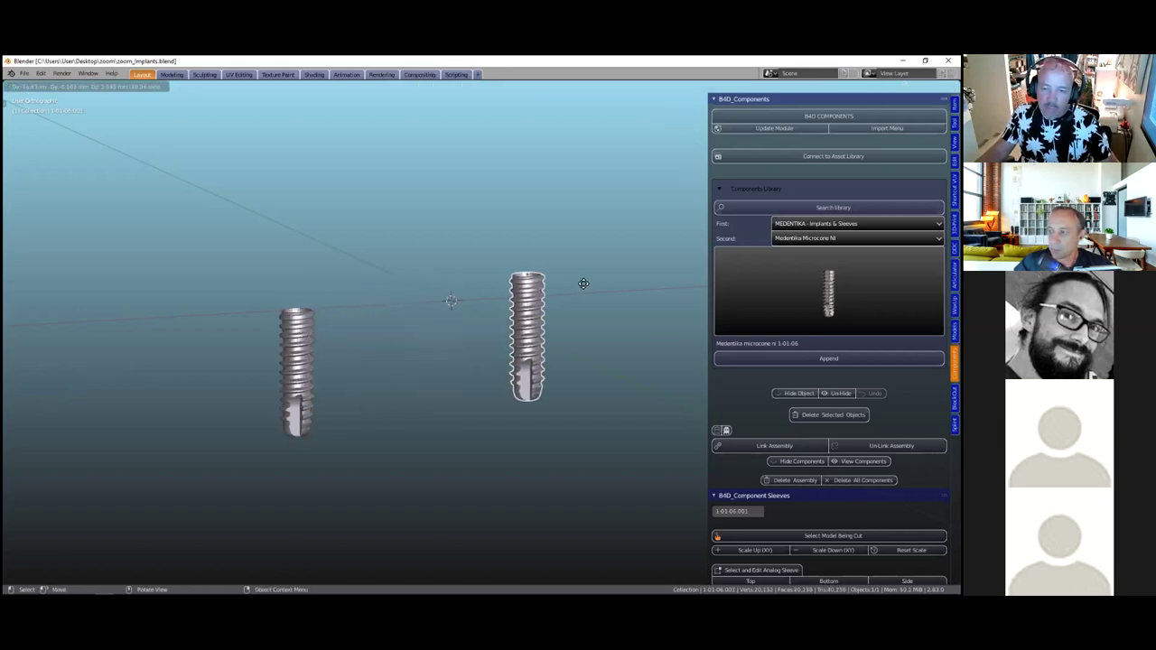
{"action": "left_click", "coordinate": [633, 283]}
{"action": "key", "text": "r"}
{"action": "left_click", "coordinate": [490, 301]}
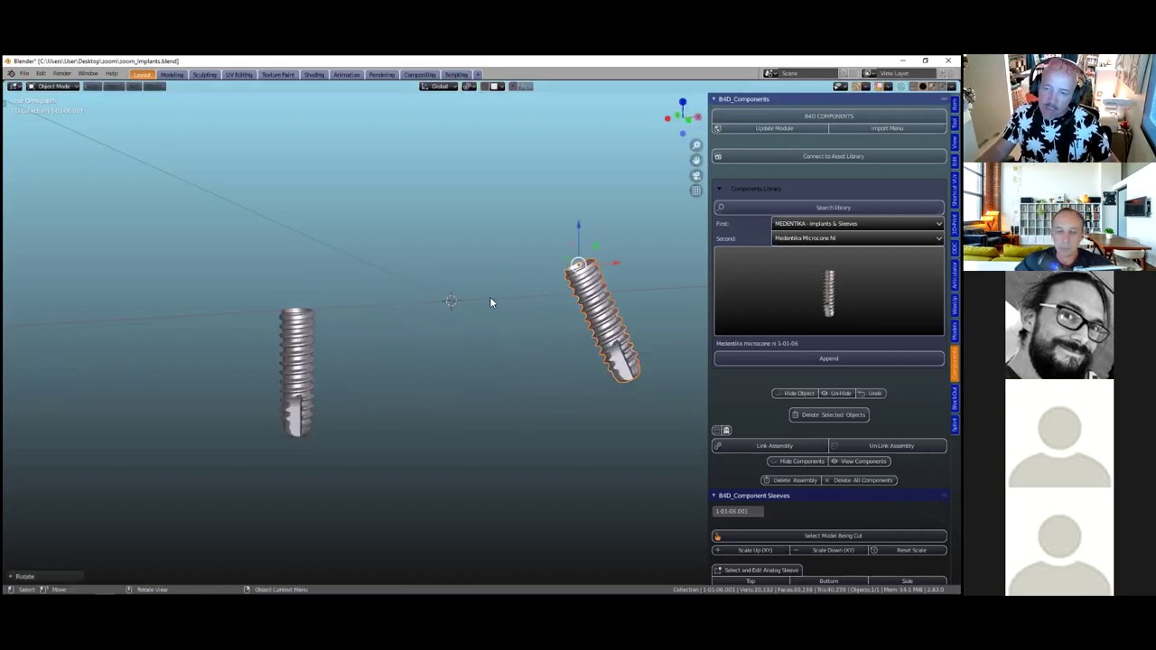
Duplicate the original upright implant and position the copy upright close behind the original
{"action": "left_click", "coordinate": [287, 348]}
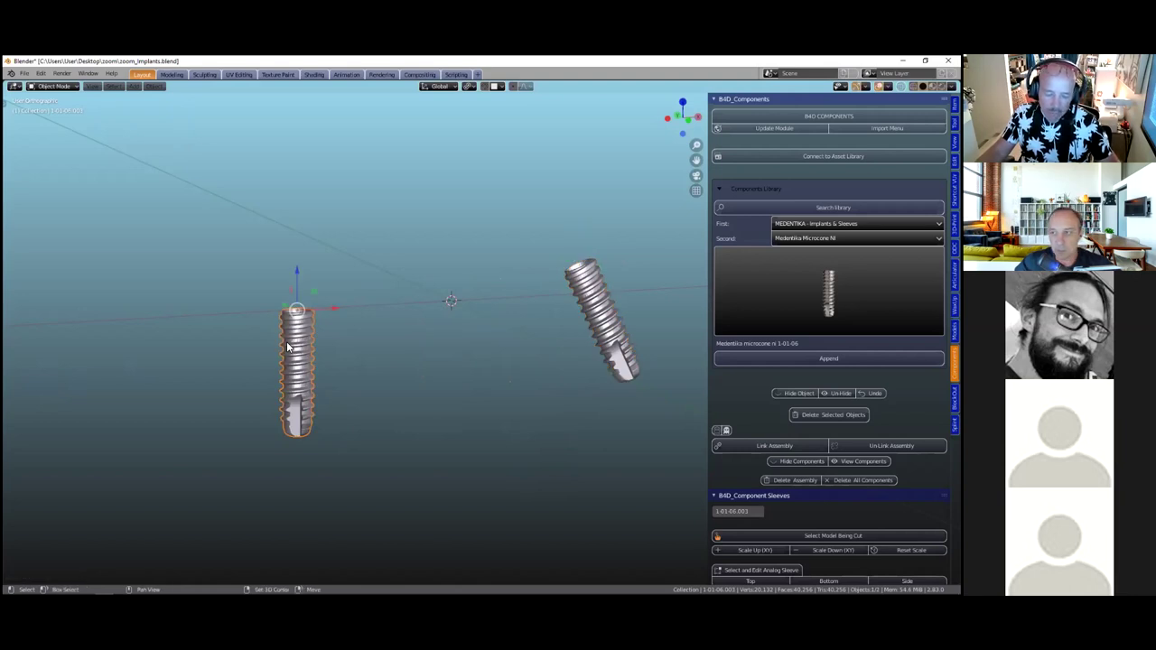
{"action": "key", "text": "shift+d"}
{"action": "left_click", "coordinate": [363, 266]}
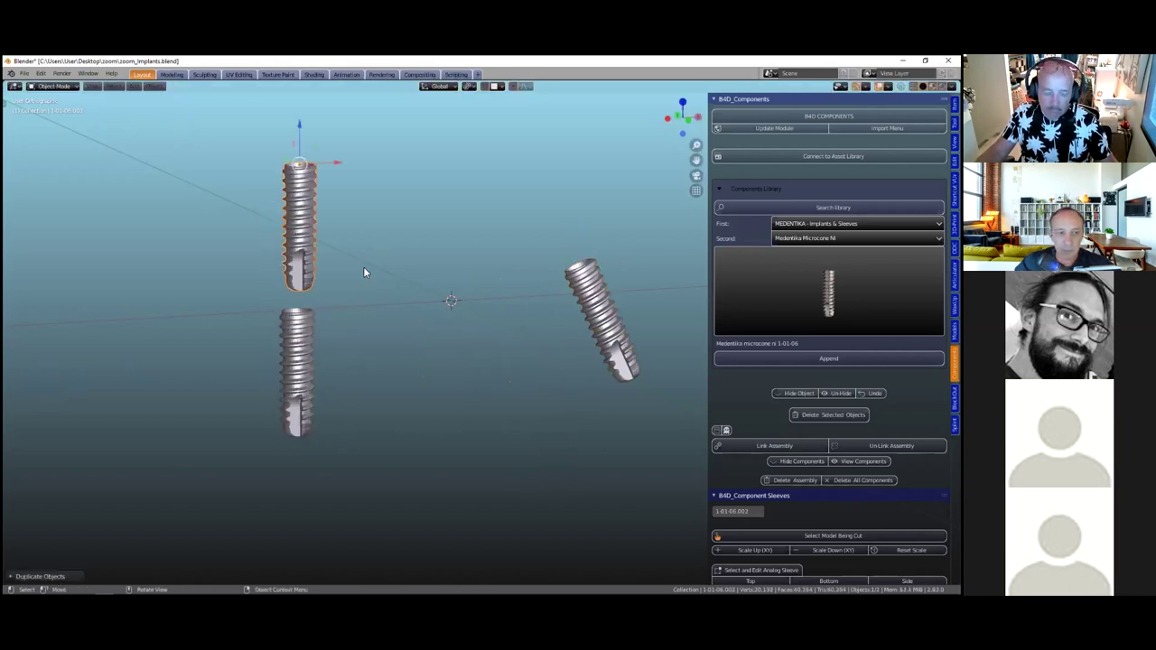
{"action": "mouse_move", "coordinate": [360, 270]}
{"action": "middle_mouse_down"}
{"action": "mouse_move", "coordinate": [343, 215]}
{"action": "mouse_move", "coordinate": [311, 239]}
{"action": "mouse_move", "coordinate": [359, 269]}
{"action": "middle_mouse_up"}
{"action": "key", "text": "g"}
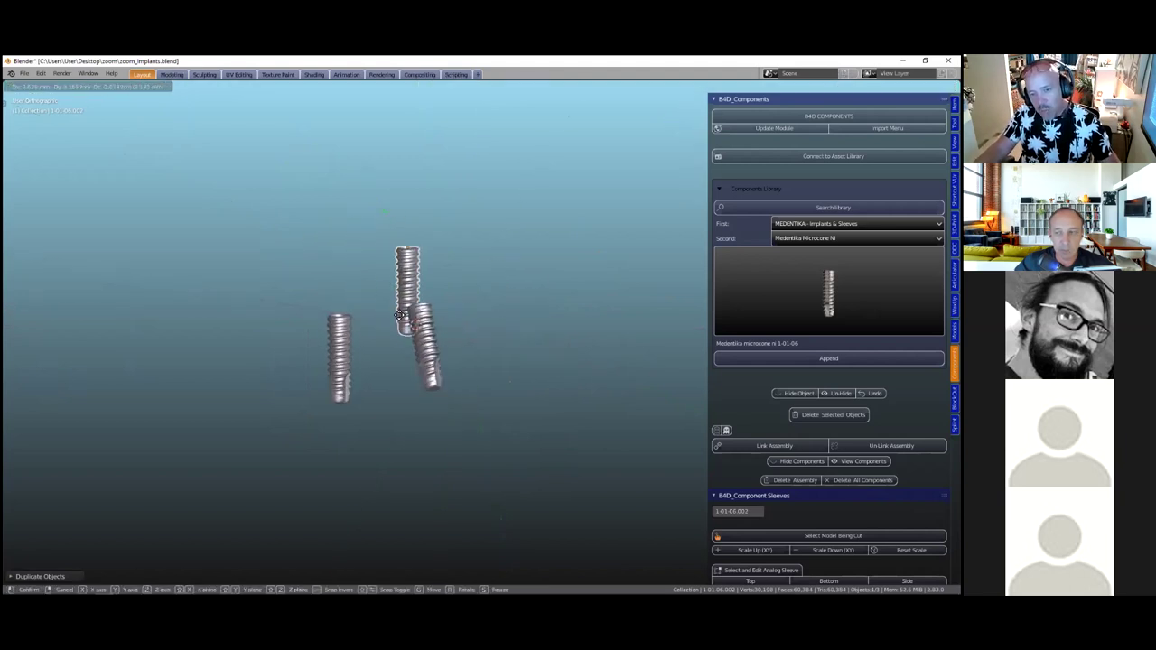
{"action": "left_click", "coordinate": [434, 337]}
{"action": "middle_click_drag", "start_coordinate": [443, 338], "coordinate": [434, 406]}
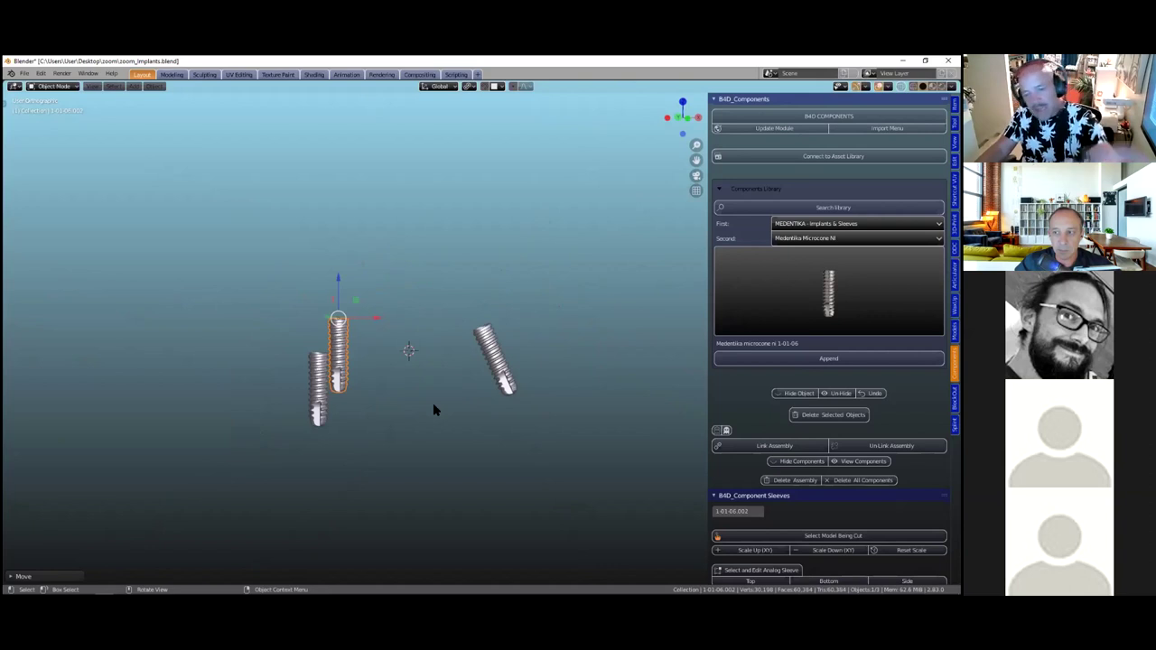
{"action": "scroll", "coordinate": [434, 405], "scroll_direction": "up", "scroll_amount": 2}
{"action": "left_click", "coordinate": [433, 405]}
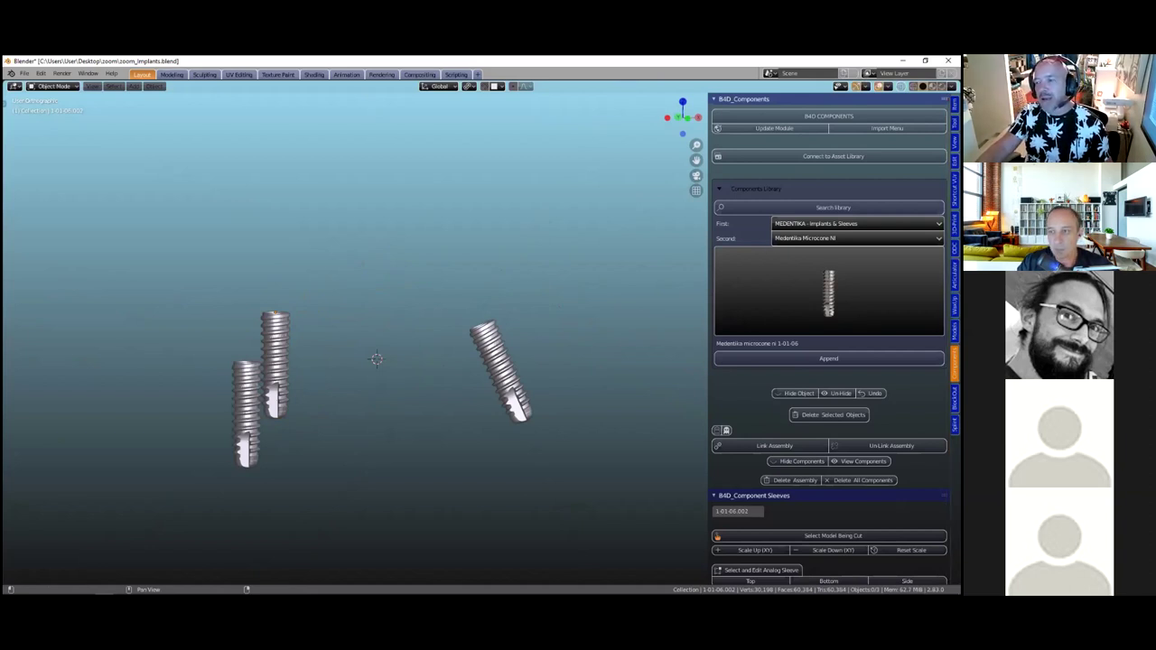
Append the Medentika Microcone NI assembly from the MEDENTIKA - Scan Bodies, Analogs & Sleeves library
{"action": "left_click", "coordinate": [856, 239]}
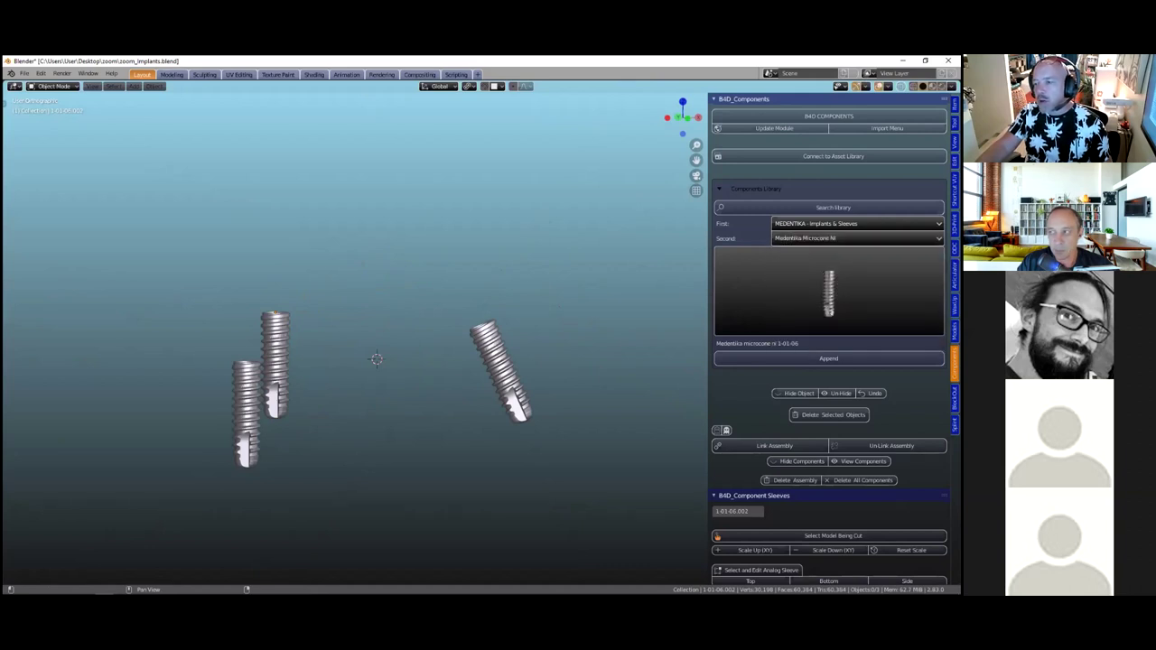
{"action": "left_click", "coordinate": [859, 223]}
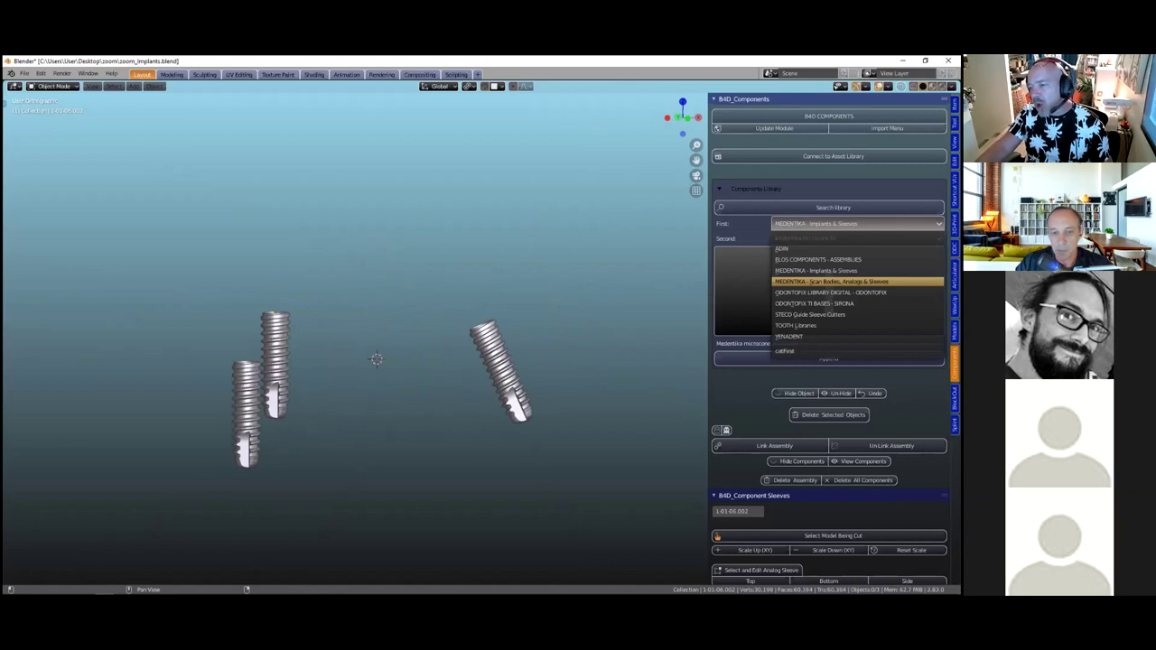
{"action": "left_click", "coordinate": [831, 281]}
{"action": "left_click", "coordinate": [857, 239]}
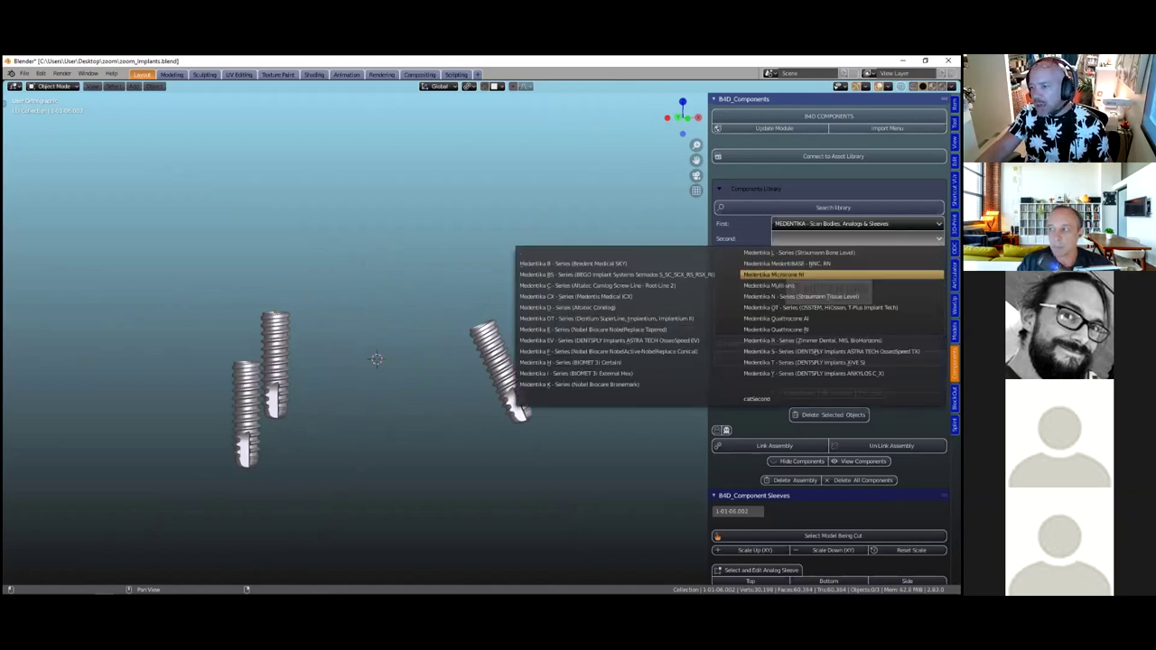
{"action": "left_click", "coordinate": [777, 274]}
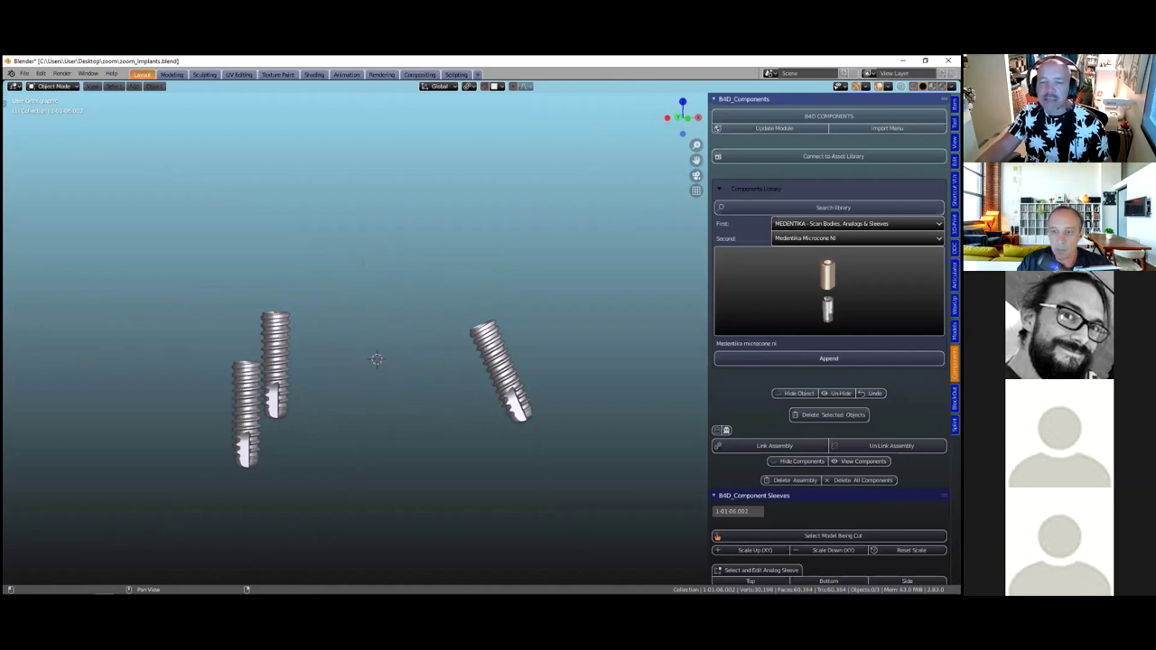
{"action": "left_click", "coordinate": [828, 359]}
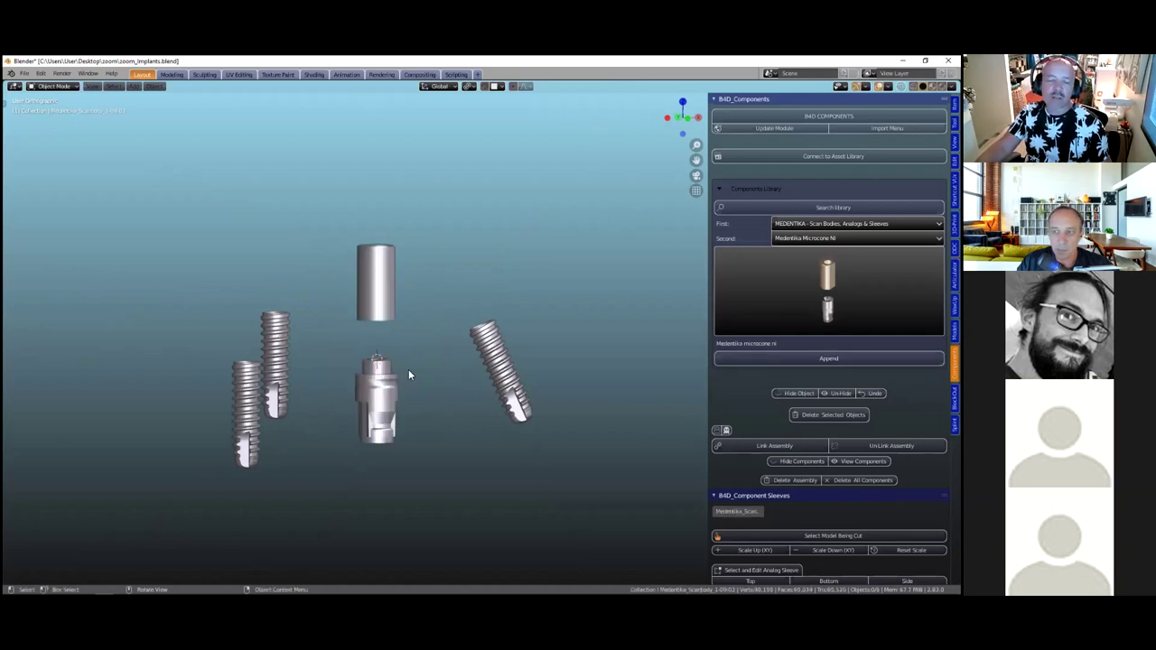
Examine the appended assembly up close, focusing on the inner implant part that protrudes from its sleeve
{"action": "scroll", "coordinate": [408, 372], "scroll_direction": "up", "scroll_amount": 3}
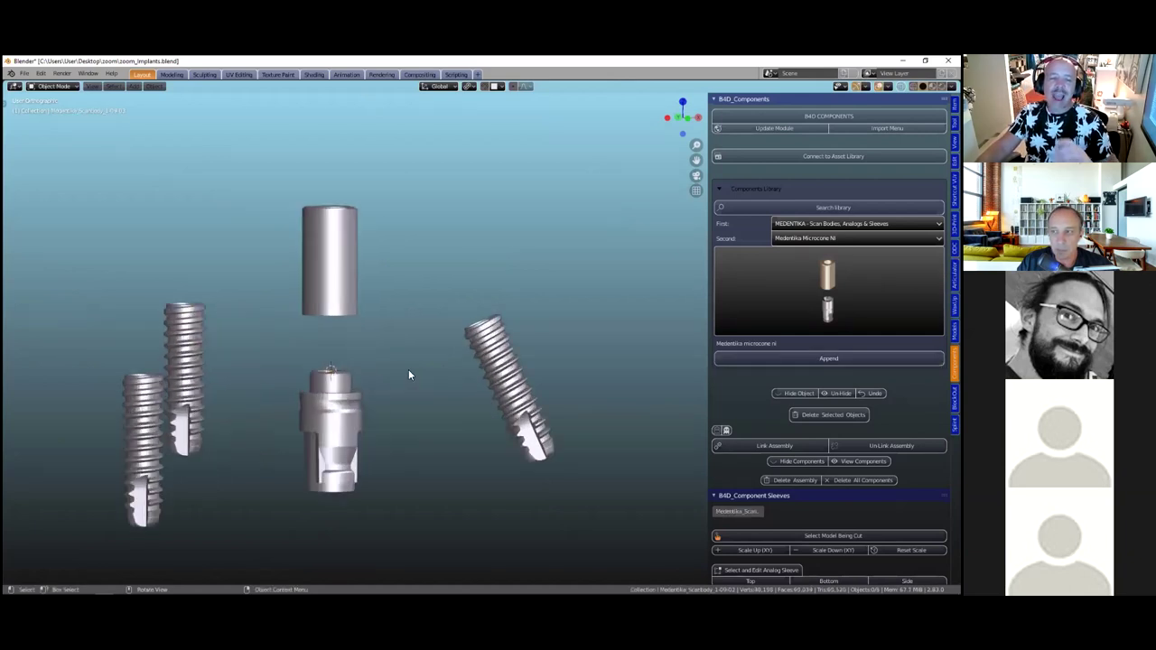
{"action": "left_click", "coordinate": [343, 390]}
{"action": "middle_click_drag", "start_coordinate": [345, 382], "coordinate": [382, 335], "text": "shift"}
{"action": "left_click", "coordinate": [364, 350]}
{"action": "scroll", "coordinate": [366, 381], "scroll_direction": "up", "scroll_amount": 5}
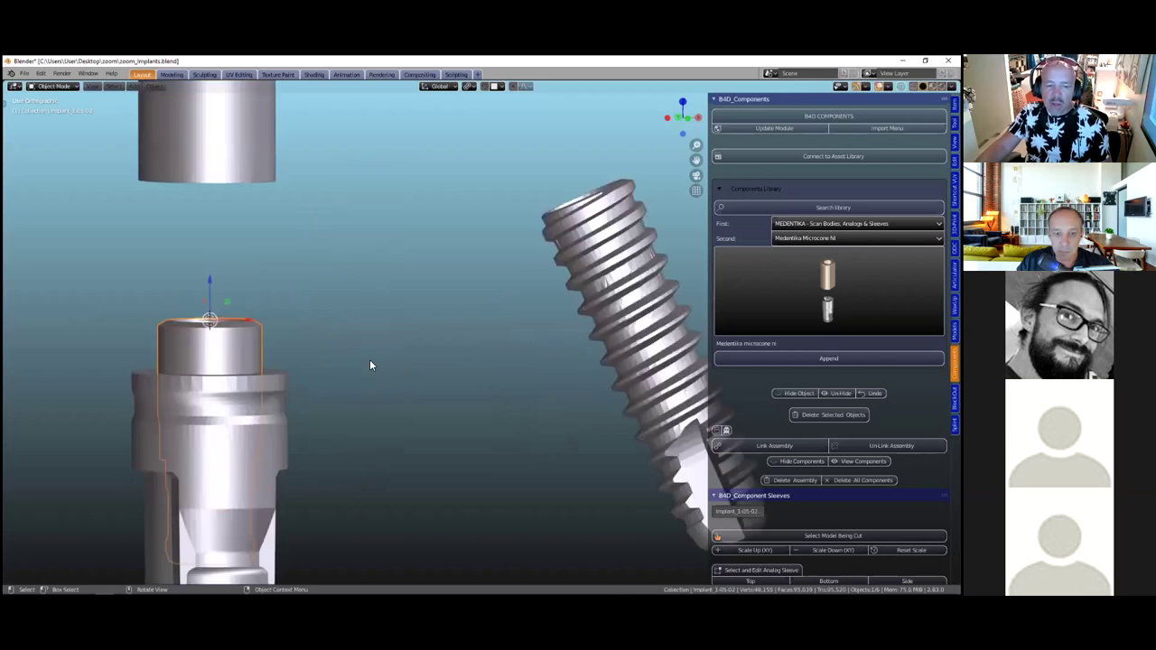
{"action": "middle_click_drag", "start_coordinate": [370, 359], "coordinate": [342, 418]}
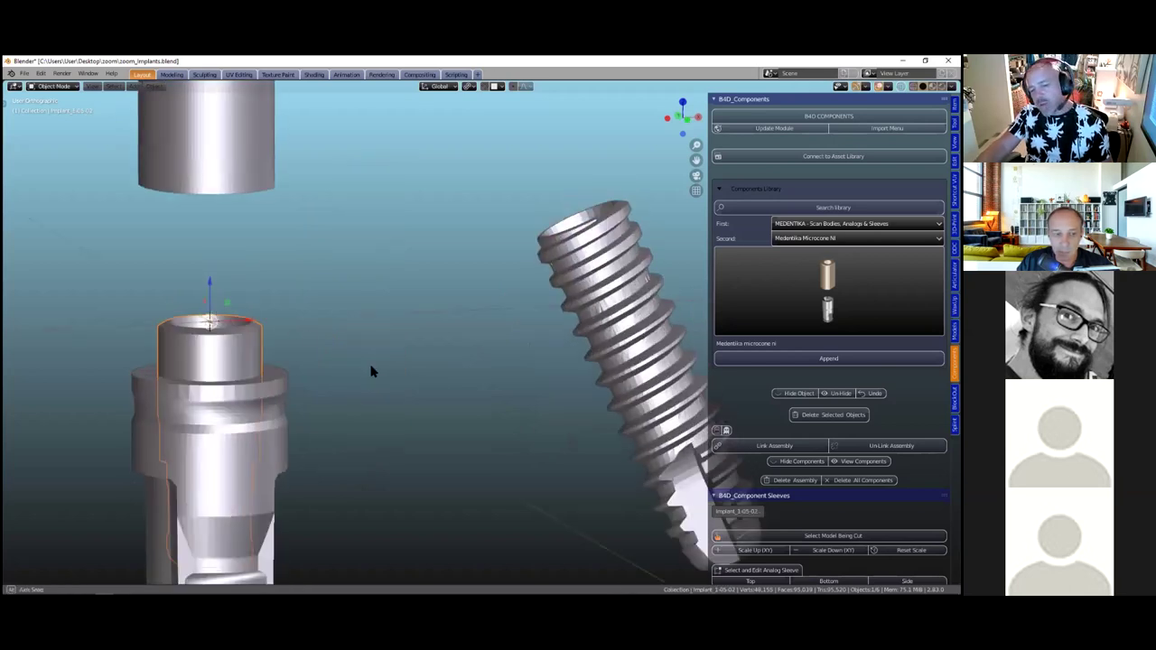
{"action": "scroll", "coordinate": [373, 361], "scroll_direction": "down", "scroll_amount": 3}
{"action": "middle_click_drag", "start_coordinate": [370, 342], "coordinate": [372, 366]}
{"action": "left_click", "coordinate": [366, 309]}
{"action": "left_click", "coordinate": [354, 352]}
{"action": "key", "text": "Delete"}
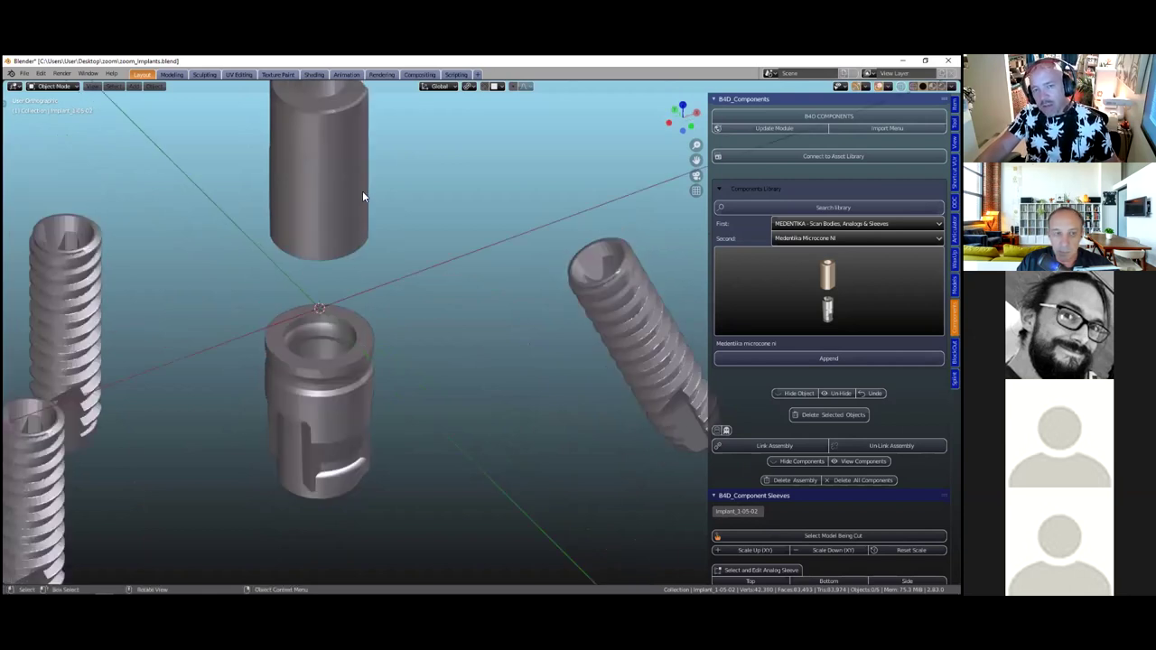
{"action": "key", "text": "ctrl+z"}
{"action": "scroll", "coordinate": [432, 272], "scroll_direction": "down", "scroll_amount": 1}
{"action": "key", "text": "ctrl+z"}
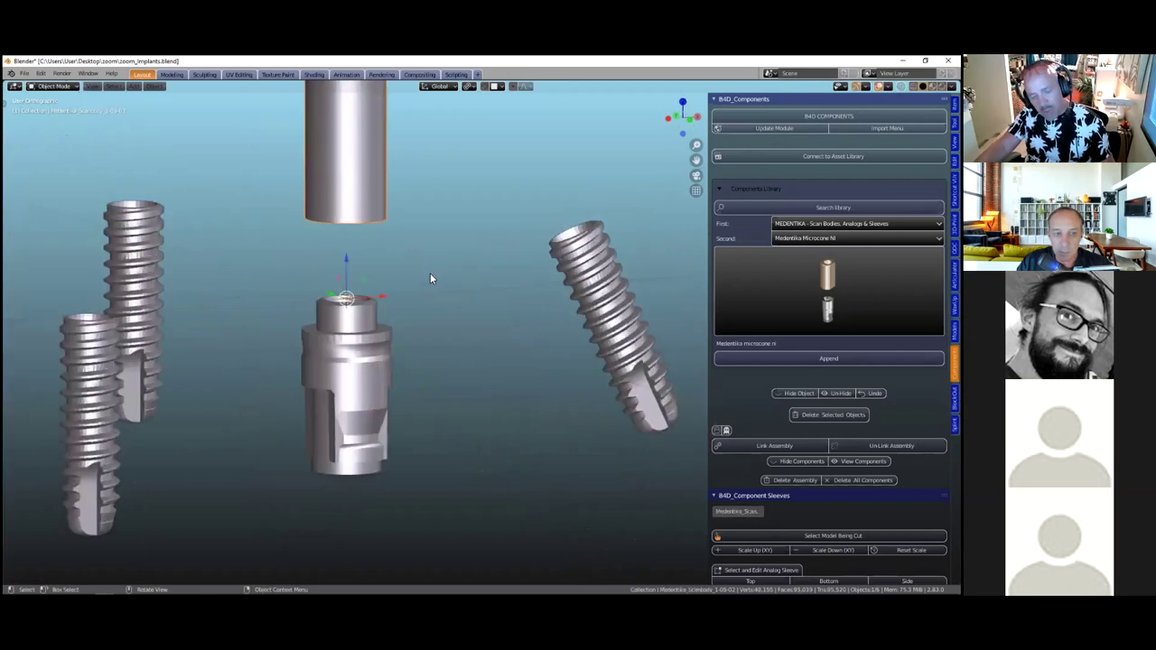
Delete the cylindrical scan body above the sleeve of the appended assembly
{"action": "scroll", "coordinate": [430, 273], "scroll_direction": "down", "scroll_amount": 1}
{"action": "key", "text": "x"}
{"action": "left_click", "coordinate": [426, 275]}
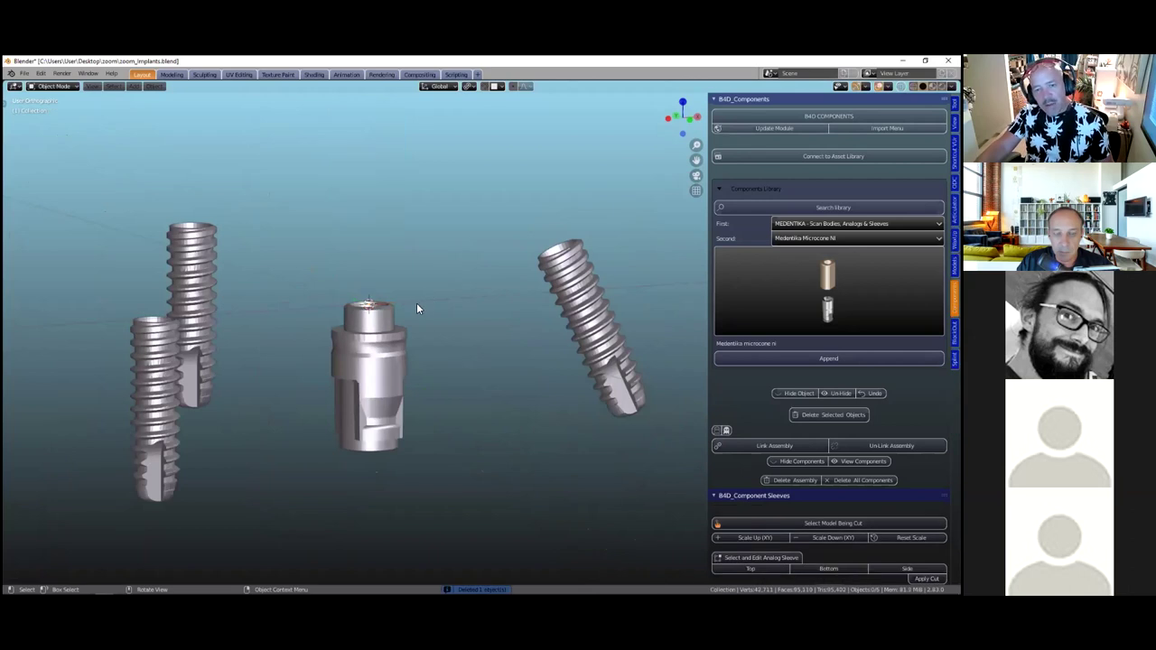
Show the WaxUp tools and select the inner implant part inside the sleeve
{"action": "scroll", "coordinate": [600, 246], "scroll_direction": "down", "scroll_amount": 2}
{"action": "middle_click_drag", "start_coordinate": [600, 245], "coordinate": [605, 248]}
{"action": "scroll", "coordinate": [606, 262], "scroll_direction": "down", "scroll_amount": 1}
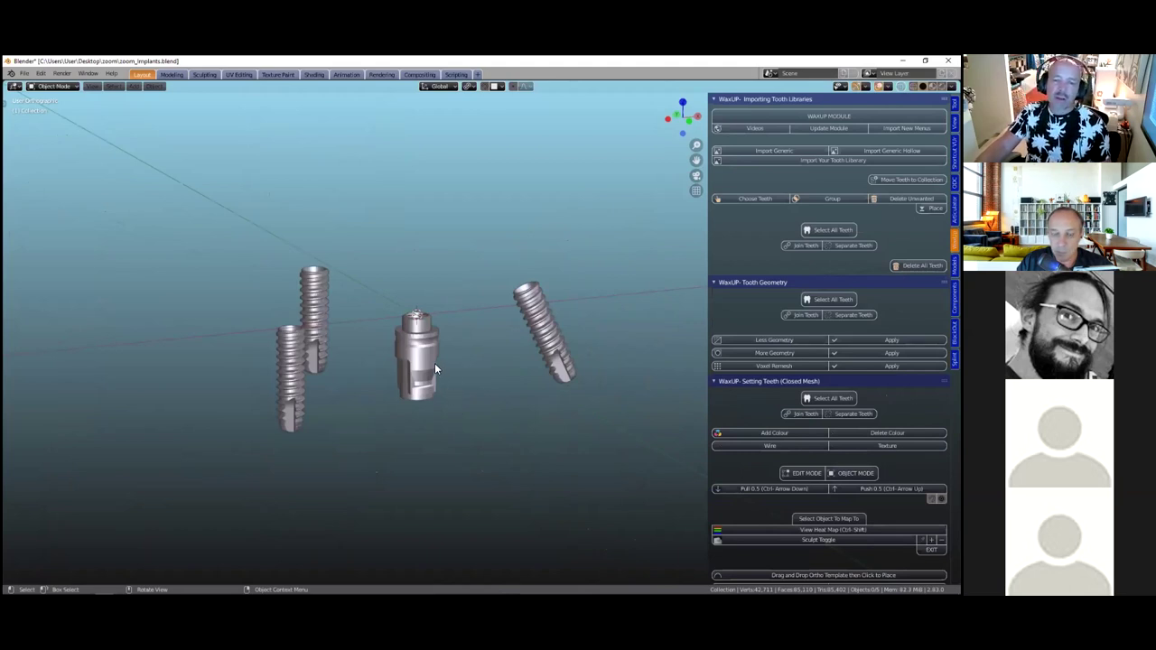
{"action": "scroll", "coordinate": [380, 314], "scroll_direction": "up", "scroll_amount": 3}
{"action": "left_click", "coordinate": [381, 317]}
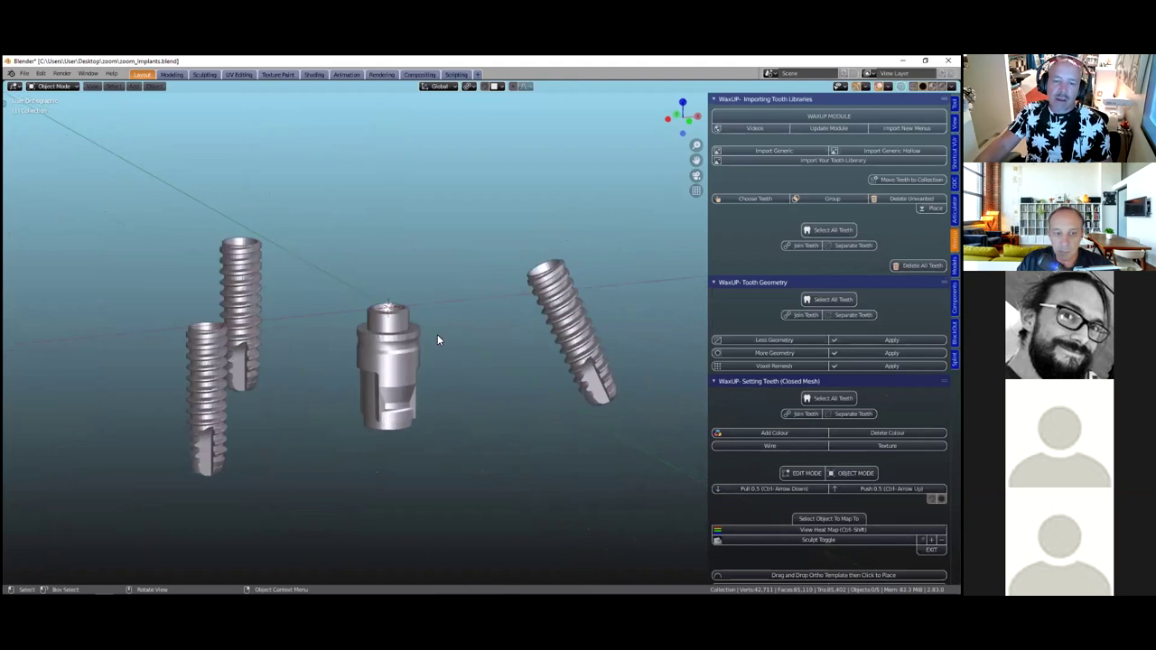
{"action": "middle_click_drag", "start_coordinate": [411, 345], "coordinate": [439, 391], "text": "shift"}
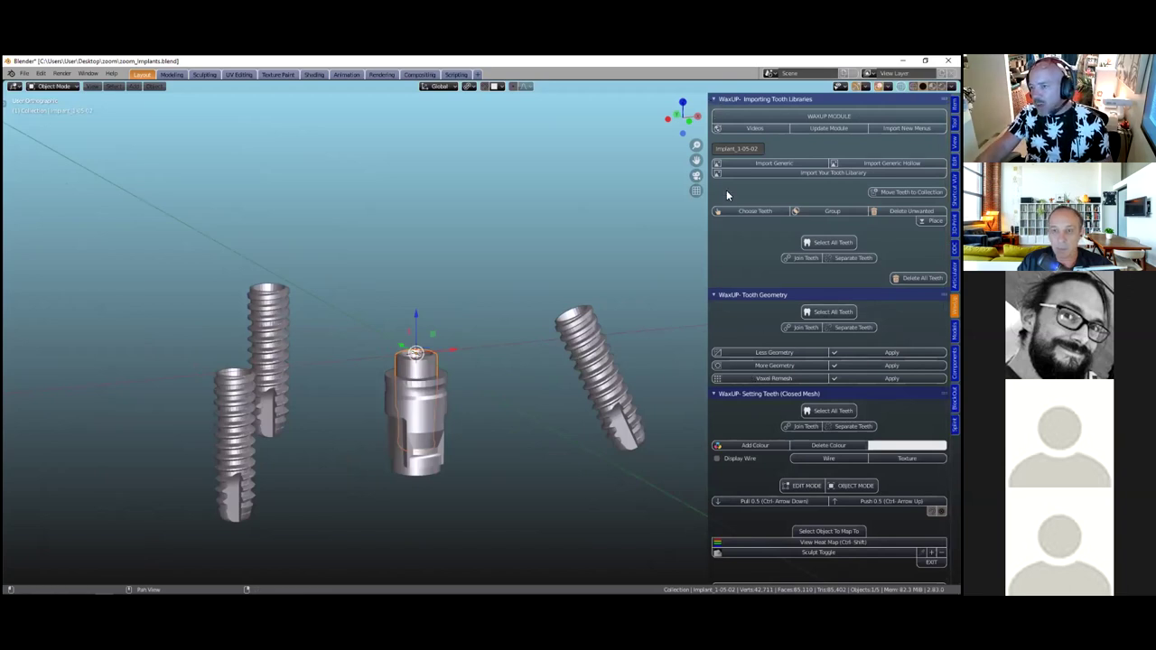
Collapse the Importing Tooth Libraries, Tooth Geometry and Setting Teeth (Closed Mesh) sections of the WaxUp tools
{"action": "left_click", "coordinate": [714, 102]}
{"action": "left_click", "coordinate": [715, 118]}
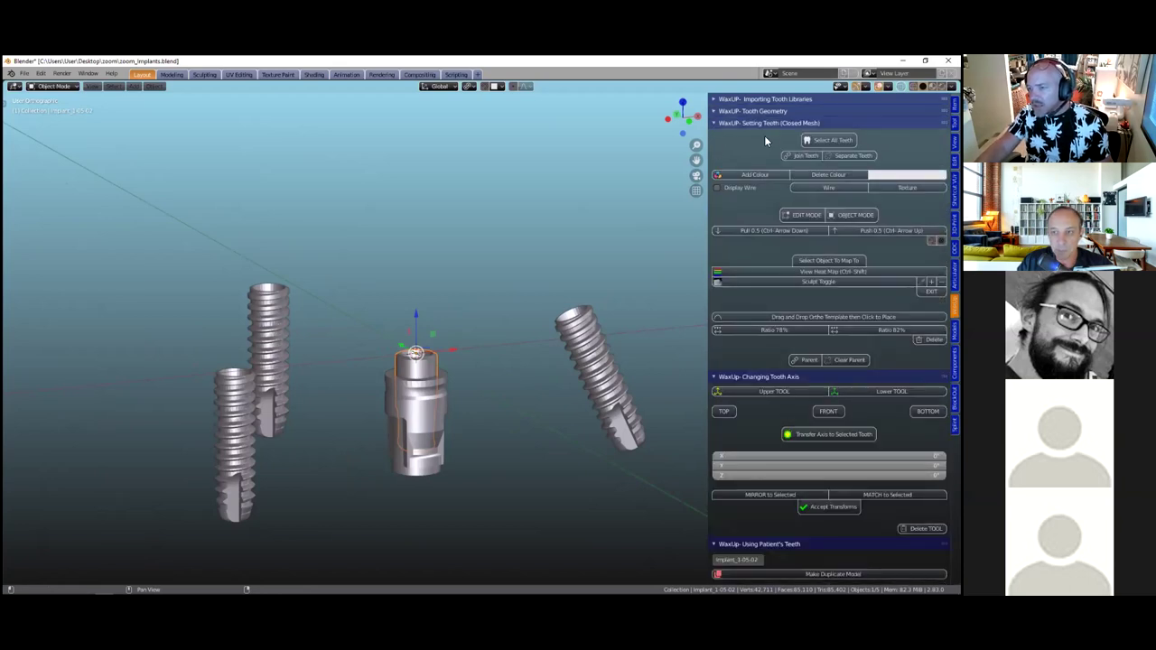
{"action": "left_click", "coordinate": [758, 123]}
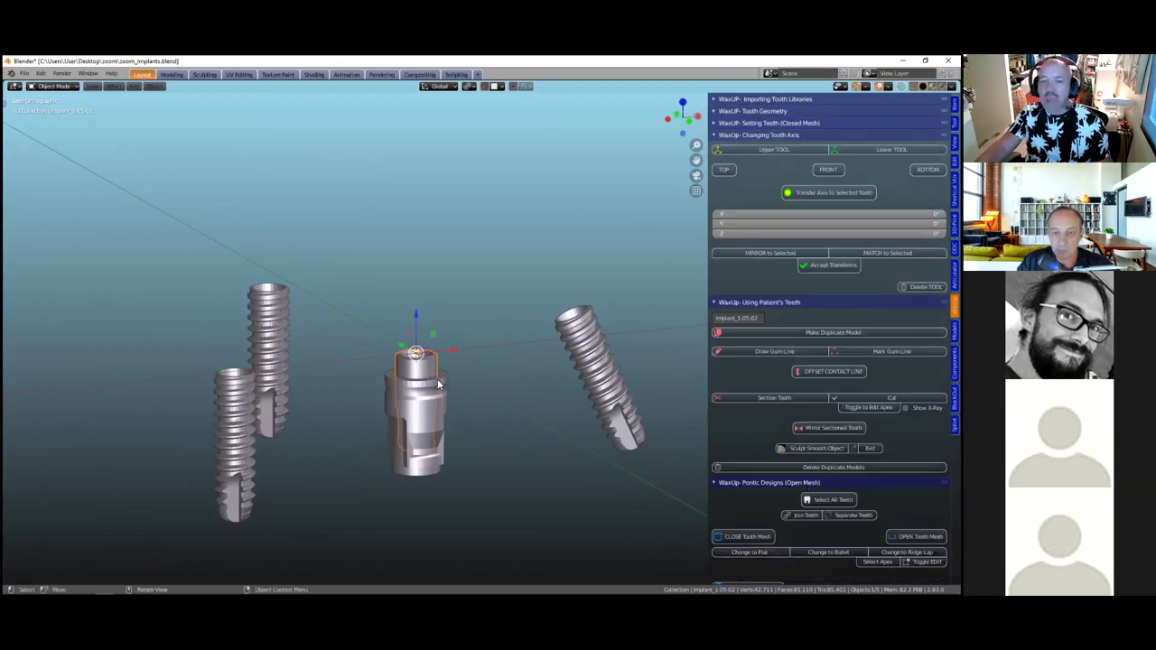
Match the inner implant part to the rear upright implant with MATCH to Selected, check its fit, and accept the transforms
{"action": "scroll", "coordinate": [236, 303], "scroll_direction": "up", "scroll_amount": 1}
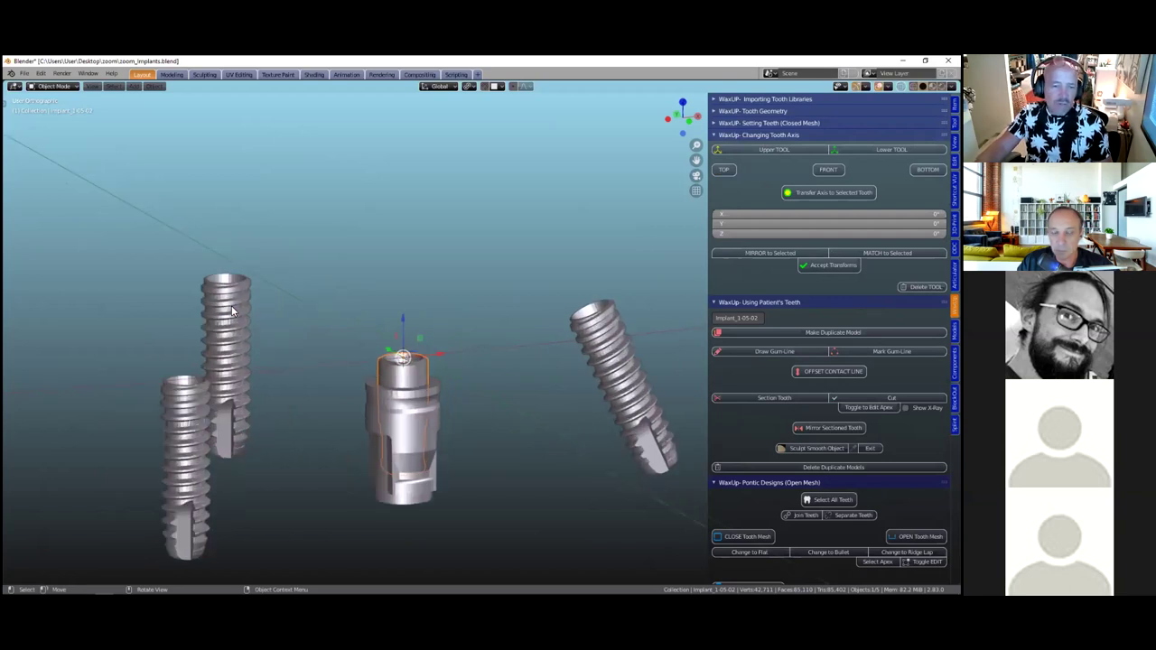
{"action": "left_click", "coordinate": [244, 348], "text": "shift"}
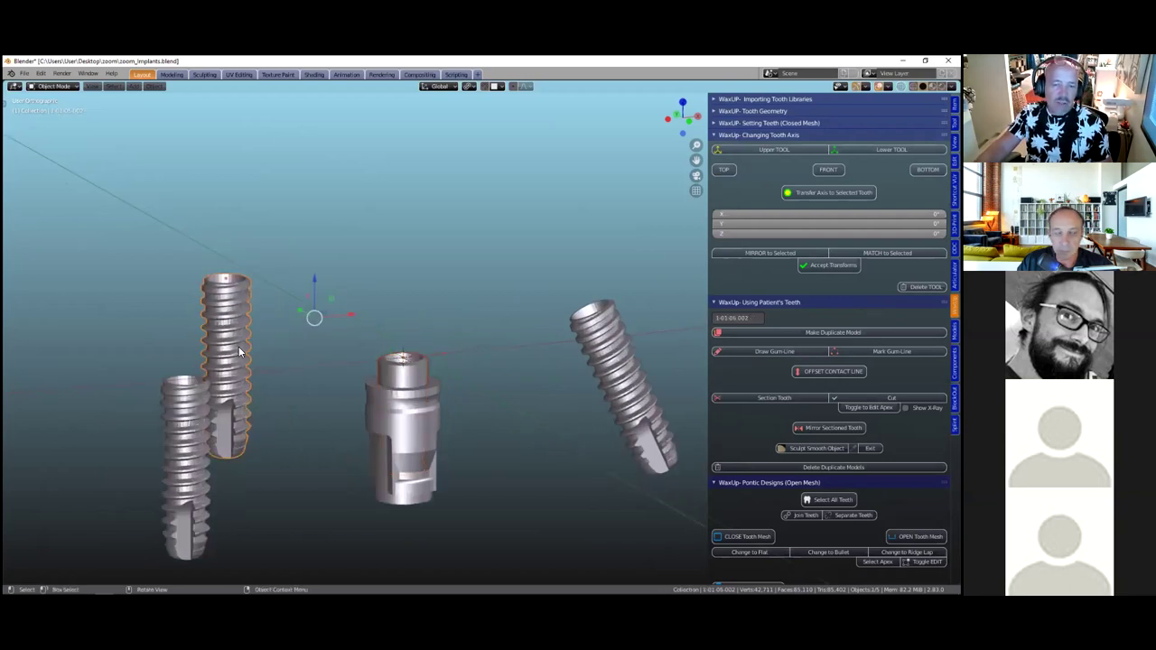
{"action": "scroll", "coordinate": [259, 331], "scroll_direction": "down", "scroll_amount": 1}
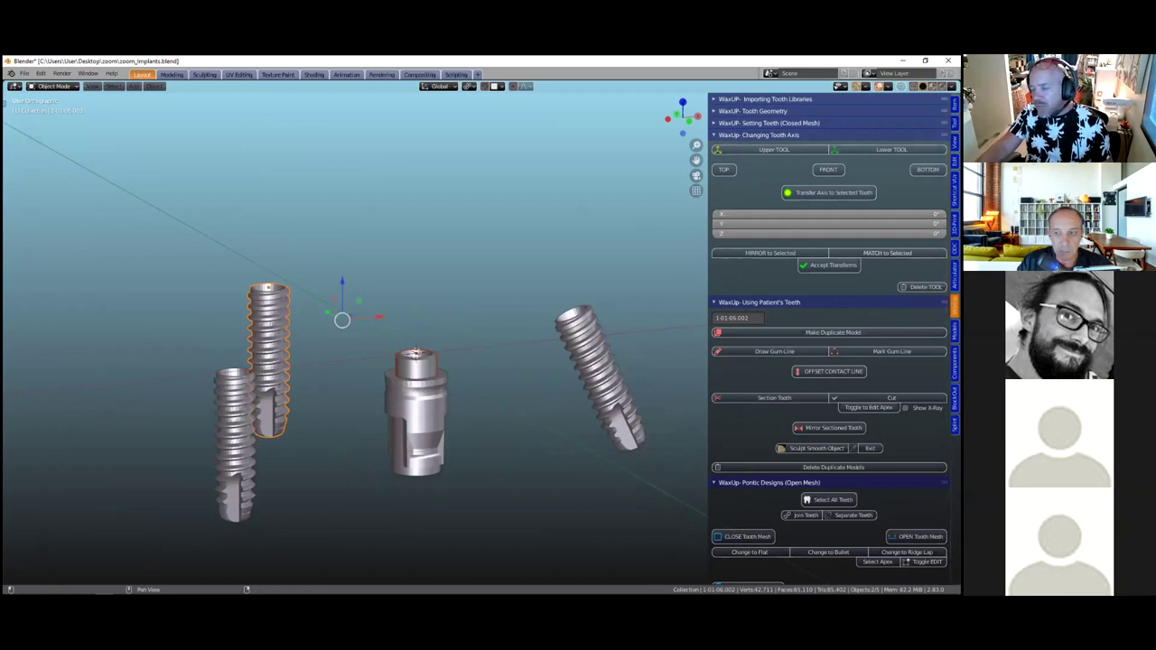
{"action": "left_click", "coordinate": [888, 253]}
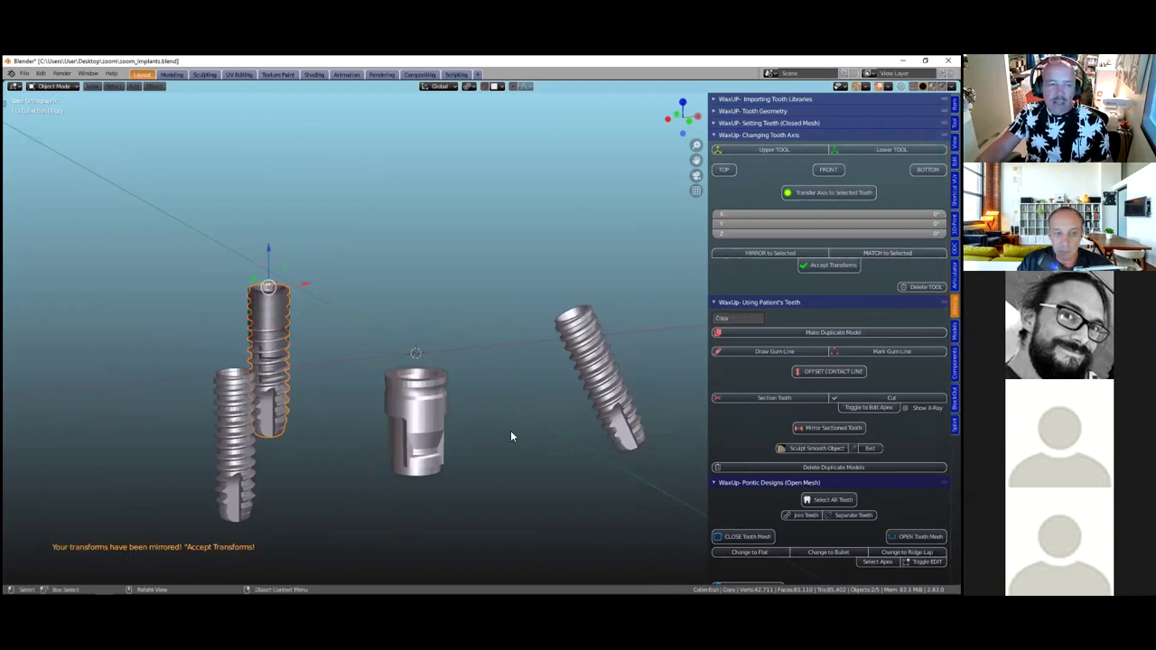
{"action": "scroll", "coordinate": [510, 436], "scroll_direction": "up", "scroll_amount": 1}
{"action": "scroll", "coordinate": [511, 417], "scroll_direction": "up", "scroll_amount": 2}
{"action": "middle_click_drag", "start_coordinate": [511, 417], "coordinate": [529, 441], "text": "shift"}
{"action": "scroll", "coordinate": [497, 448], "scroll_direction": "up", "scroll_amount": 3}
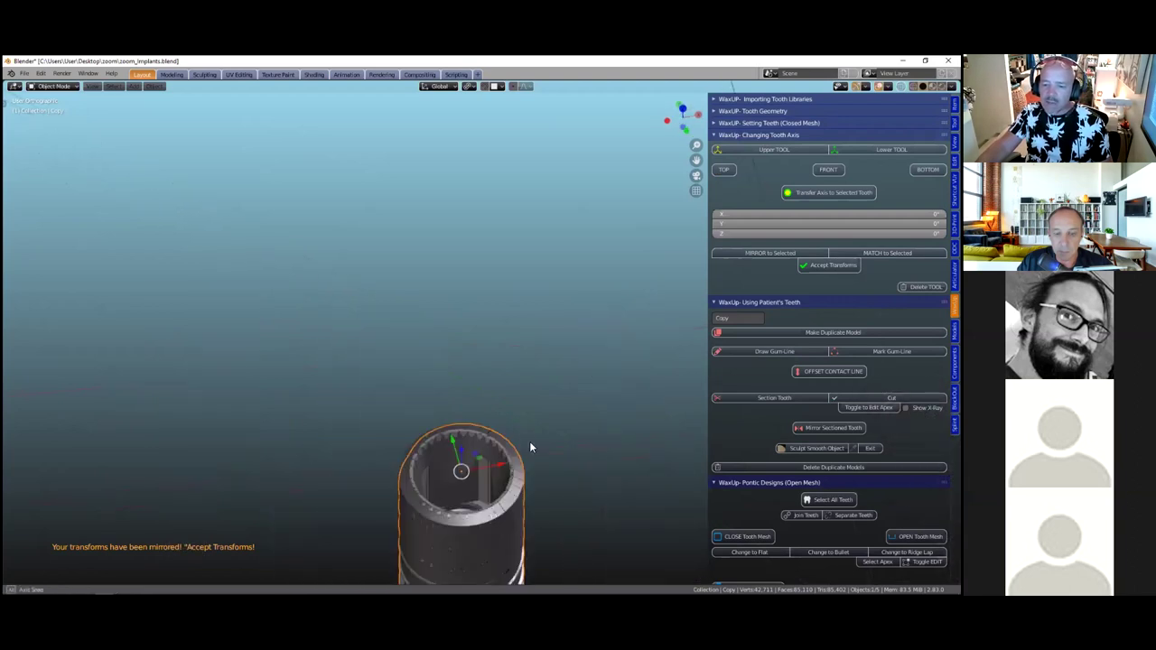
{"action": "middle_click_drag", "start_coordinate": [466, 379], "coordinate": [737, 302]}
{"action": "scroll", "coordinate": [646, 440], "scroll_direction": "down", "scroll_amount": 2}
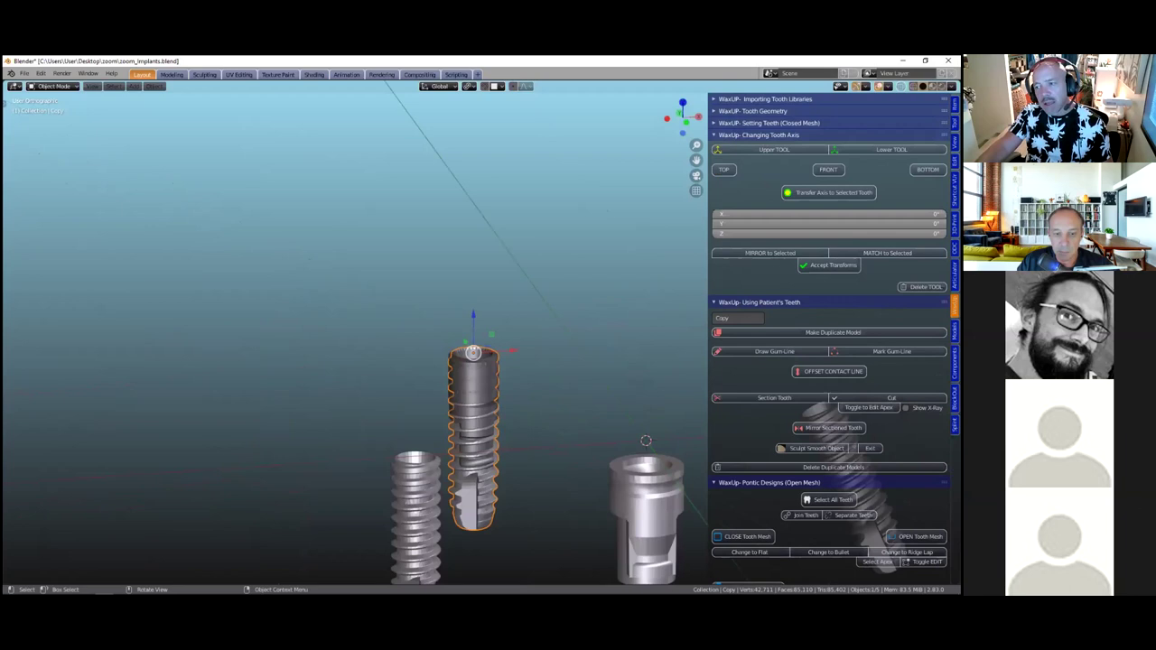
{"action": "middle_click_drag", "start_coordinate": [646, 440], "coordinate": [523, 345], "text": "shift"}
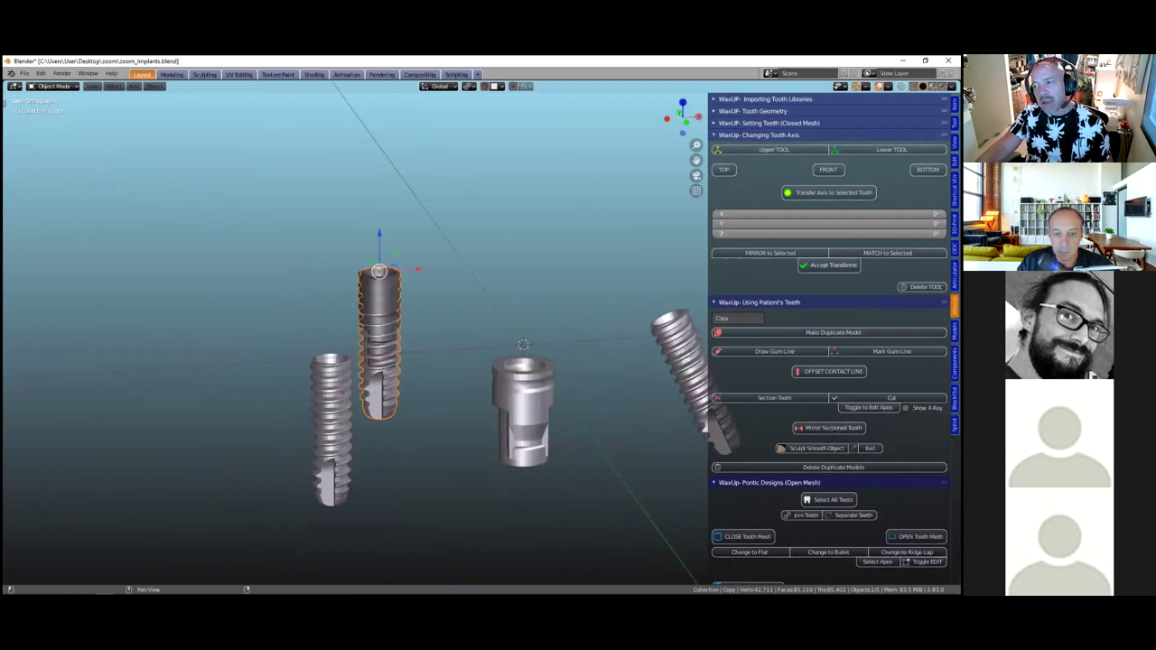
Match the analog sleeve to the same rear implant, accept the transforms, and check the assembled parts
{"action": "left_click", "coordinate": [530, 412]}
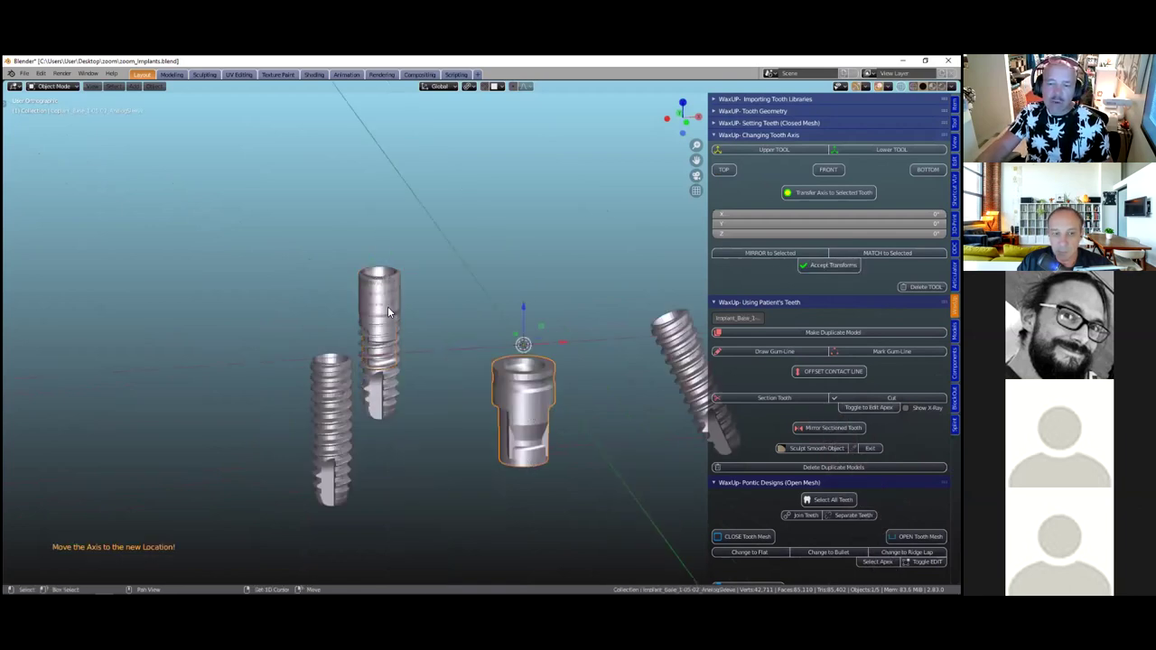
{"action": "left_click", "coordinate": [390, 409]}
{"action": "left_click", "coordinate": [524, 406], "text": "shift"}
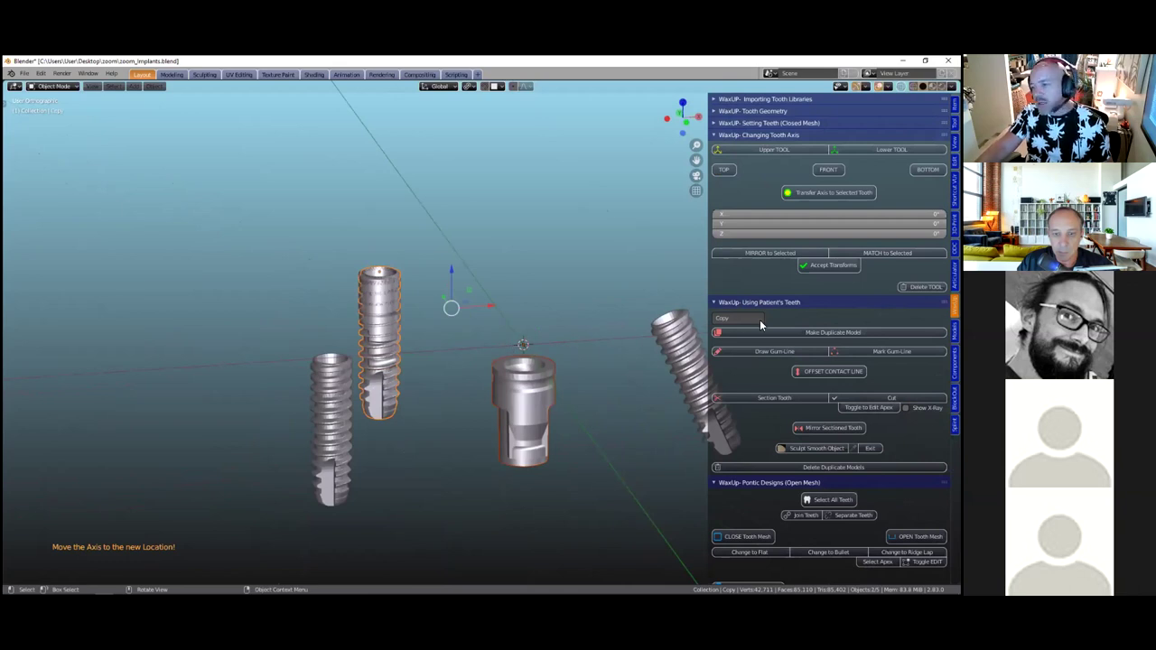
{"action": "left_click", "coordinate": [887, 252]}
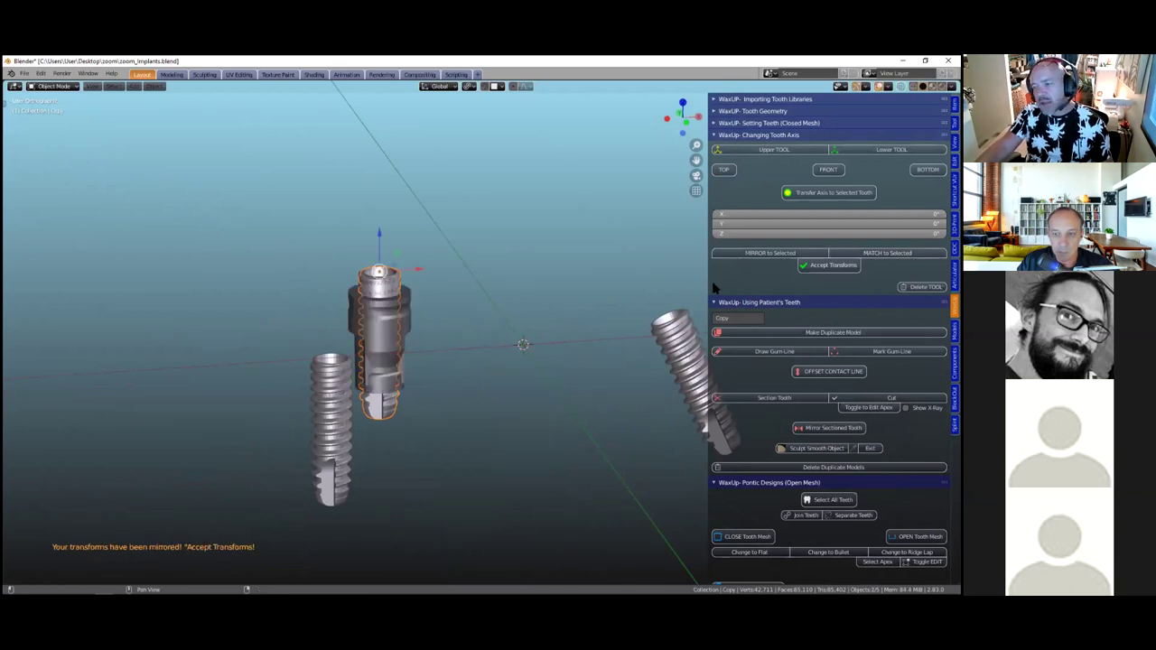
{"action": "left_click", "coordinate": [385, 368]}
{"action": "scroll", "coordinate": [488, 436], "scroll_direction": "up", "scroll_amount": 4}
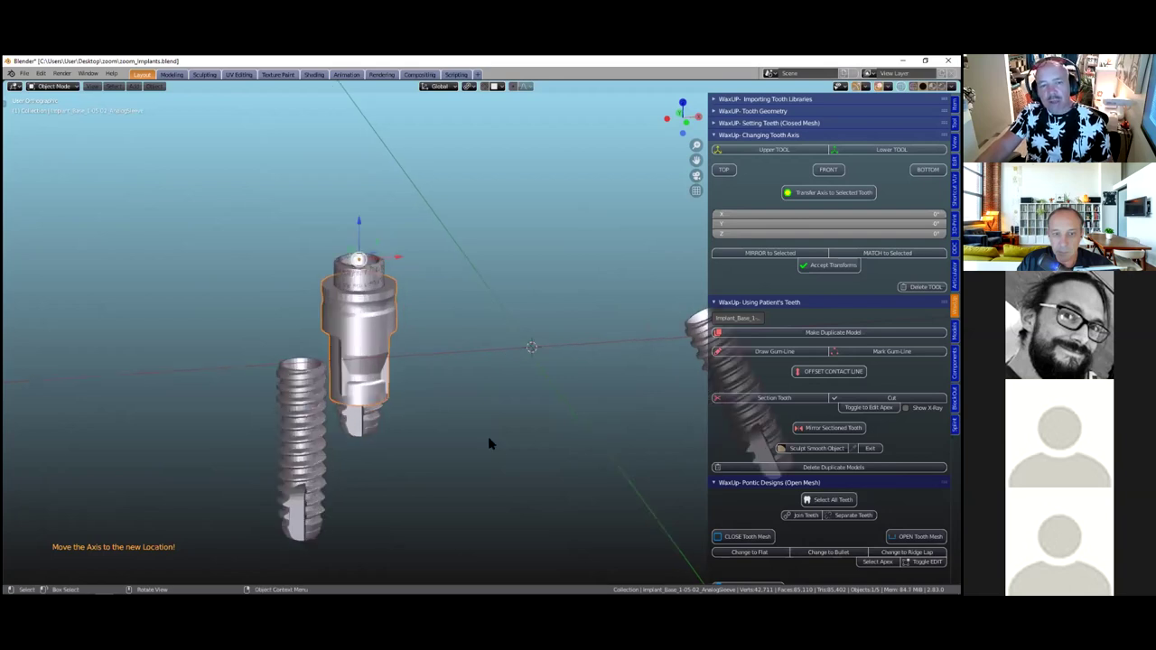
{"action": "scroll", "coordinate": [468, 422], "scroll_direction": "down", "scroll_amount": 1}
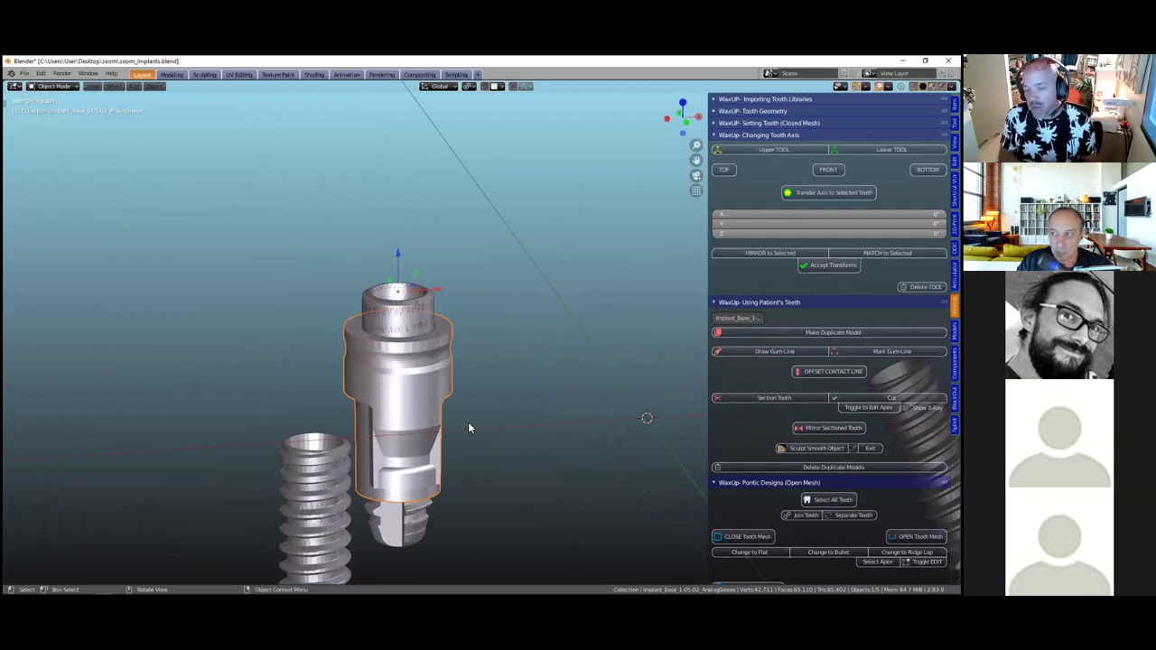
{"action": "middle_click_drag", "start_coordinate": [476, 417], "coordinate": [368, 417]}
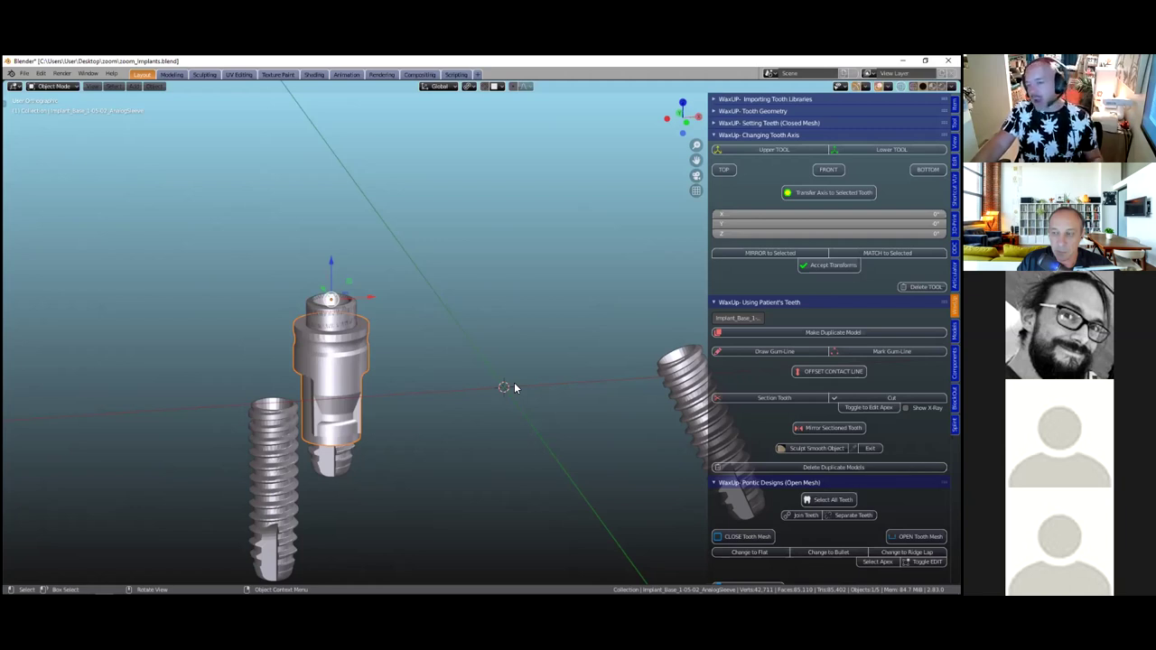
{"action": "middle_click_drag", "start_coordinate": [432, 363], "coordinate": [435, 358]}
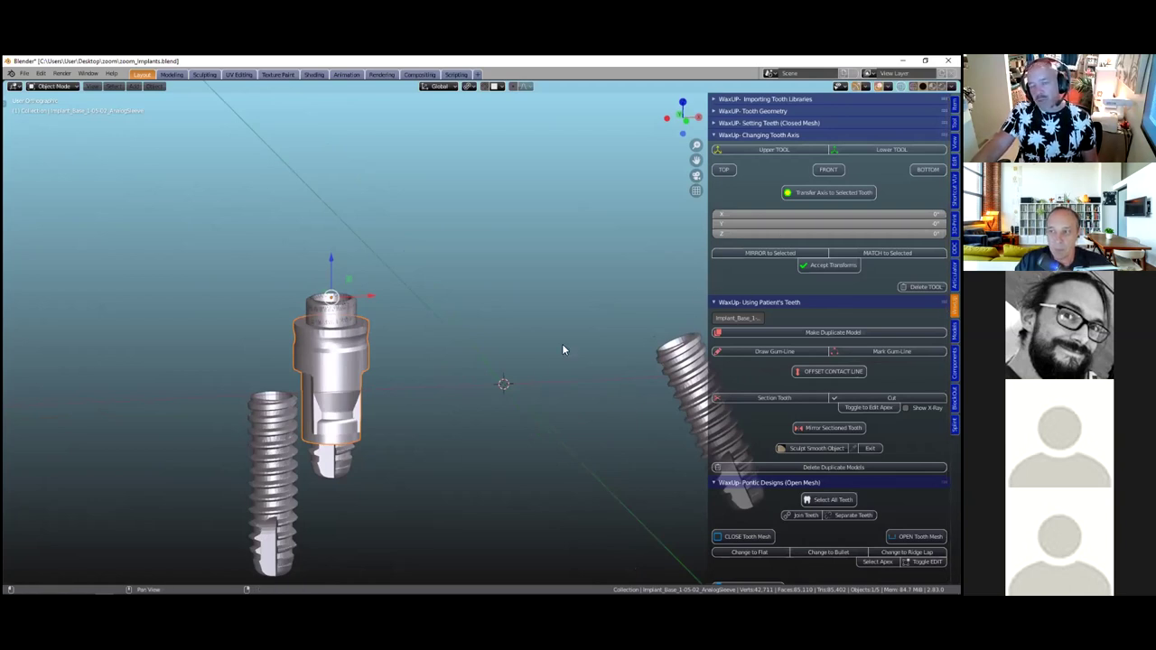
Duplicate the inner implant part inside the sleeve and place the copy in empty space above and away from the implants
{"action": "scroll", "coordinate": [529, 376], "scroll_direction": "down", "scroll_amount": 3}
{"action": "scroll", "coordinate": [365, 368], "scroll_direction": "up", "scroll_amount": 2}
{"action": "scroll", "coordinate": [356, 369], "scroll_direction": "up", "scroll_amount": 1}
{"action": "left_click", "coordinate": [334, 315]}
{"action": "key", "text": "shift+d"}
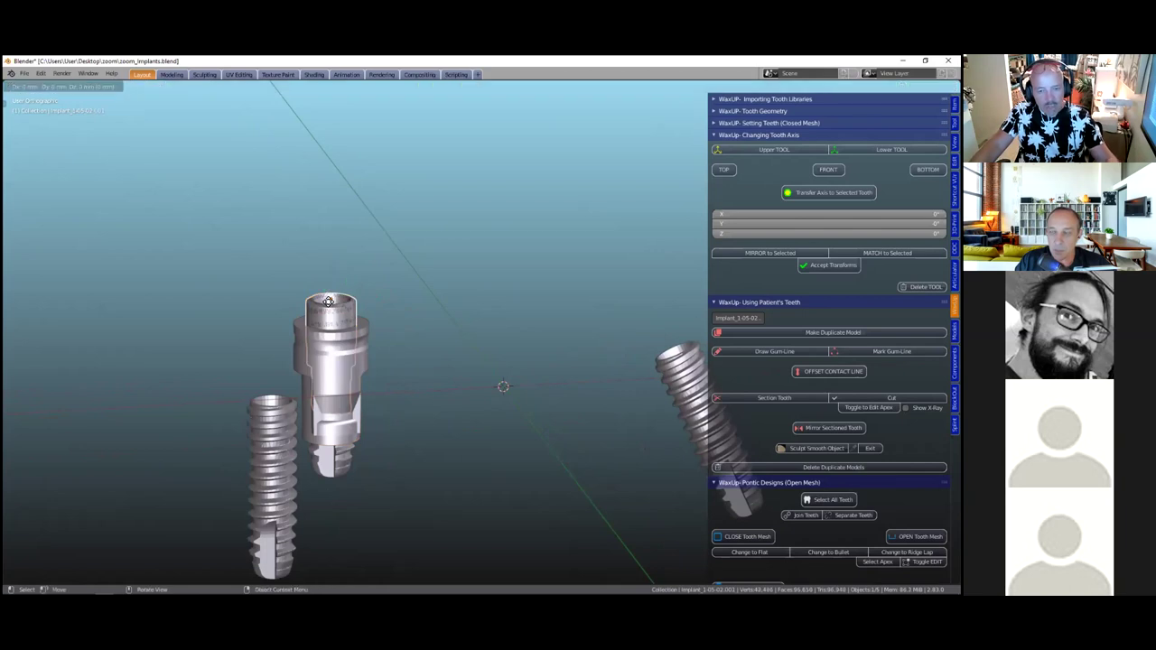
{"action": "left_click", "coordinate": [184, 256]}
{"action": "scroll", "coordinate": [207, 280], "scroll_direction": "down", "scroll_amount": 2}
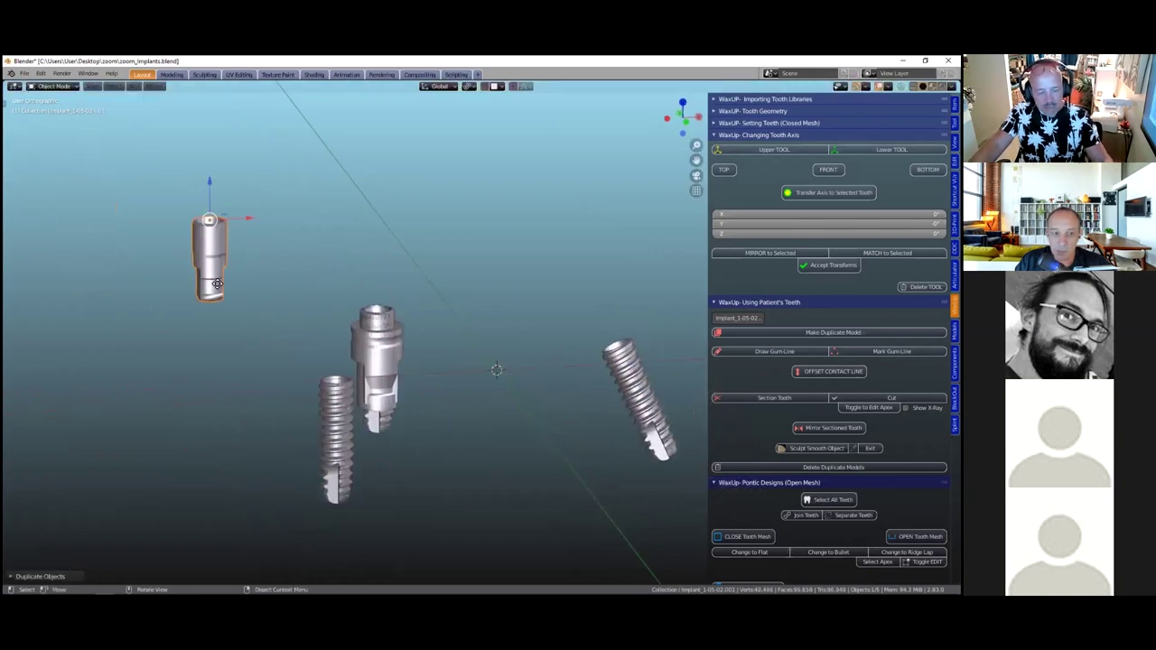
Match the duplicated inner part to the tilted implant, inspect its fit, and accept the transforms
{"action": "left_click", "coordinate": [650, 375]}
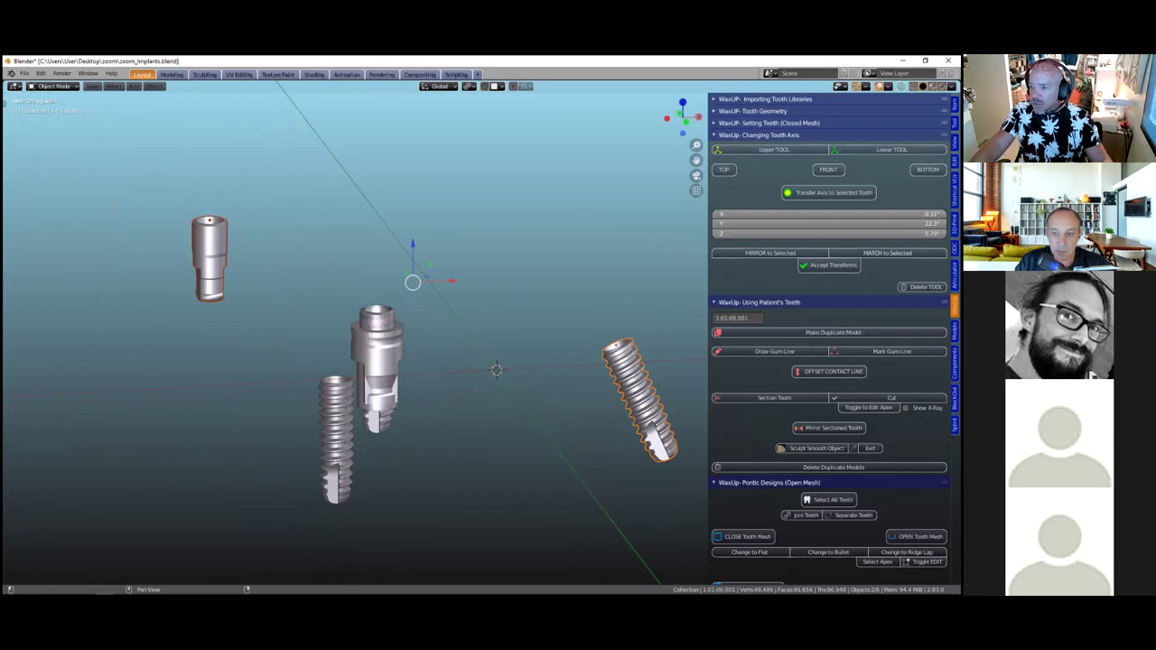
{"action": "left_click", "coordinate": [887, 253]}
{"action": "scroll", "coordinate": [265, 379], "scroll_direction": "up", "scroll_amount": 3}
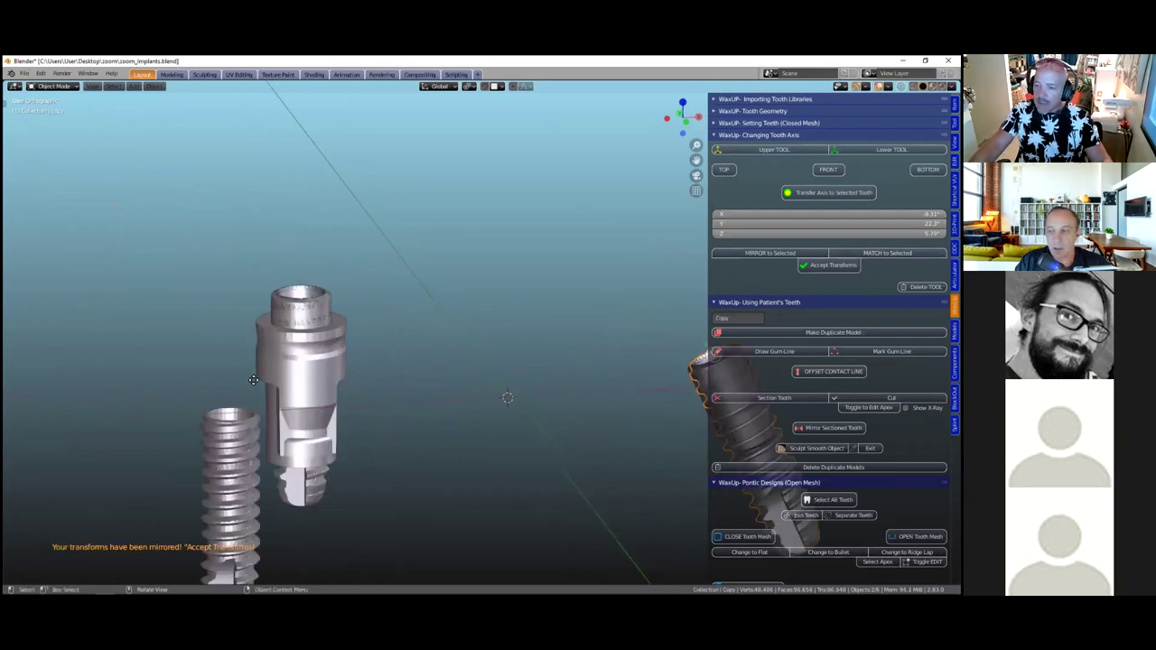
{"action": "scroll", "coordinate": [457, 421], "scroll_direction": "up", "scroll_amount": 2}
{"action": "middle_click_drag", "start_coordinate": [457, 421], "coordinate": [57, 426], "text": "shift"}
{"action": "scroll", "coordinate": [590, 367], "scroll_direction": "up", "scroll_amount": 4}
{"action": "scroll", "coordinate": [591, 367], "scroll_direction": "down", "scroll_amount": 3}
{"action": "left_click", "coordinate": [829, 265]}
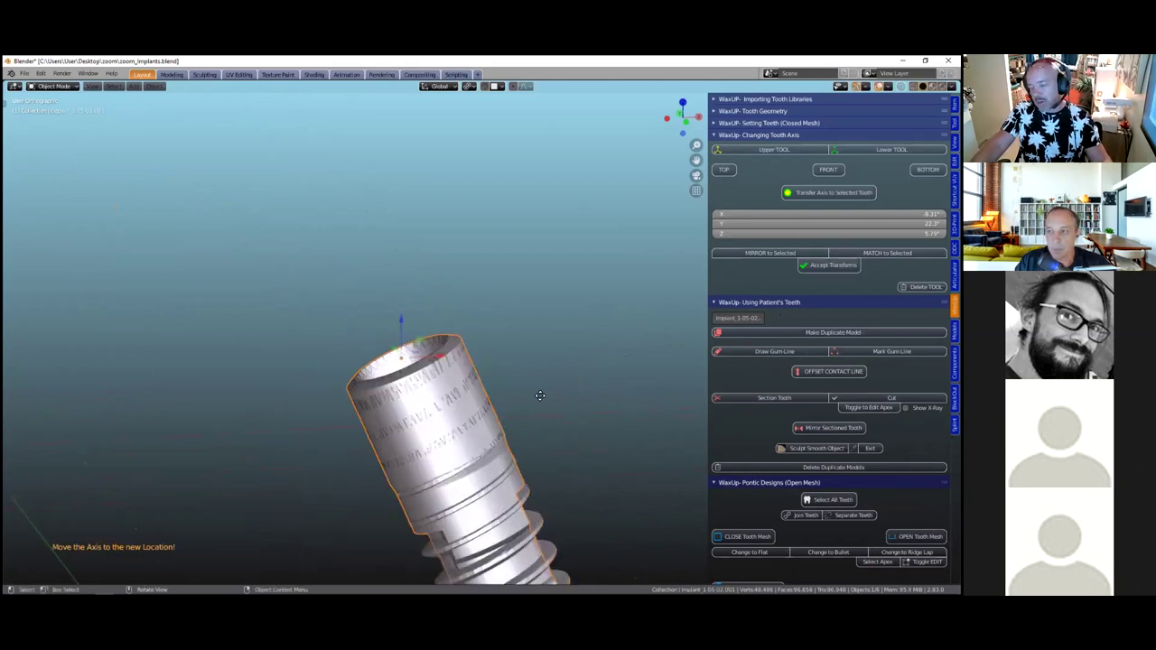
{"action": "scroll", "coordinate": [487, 388], "scroll_direction": "down", "scroll_amount": 5}
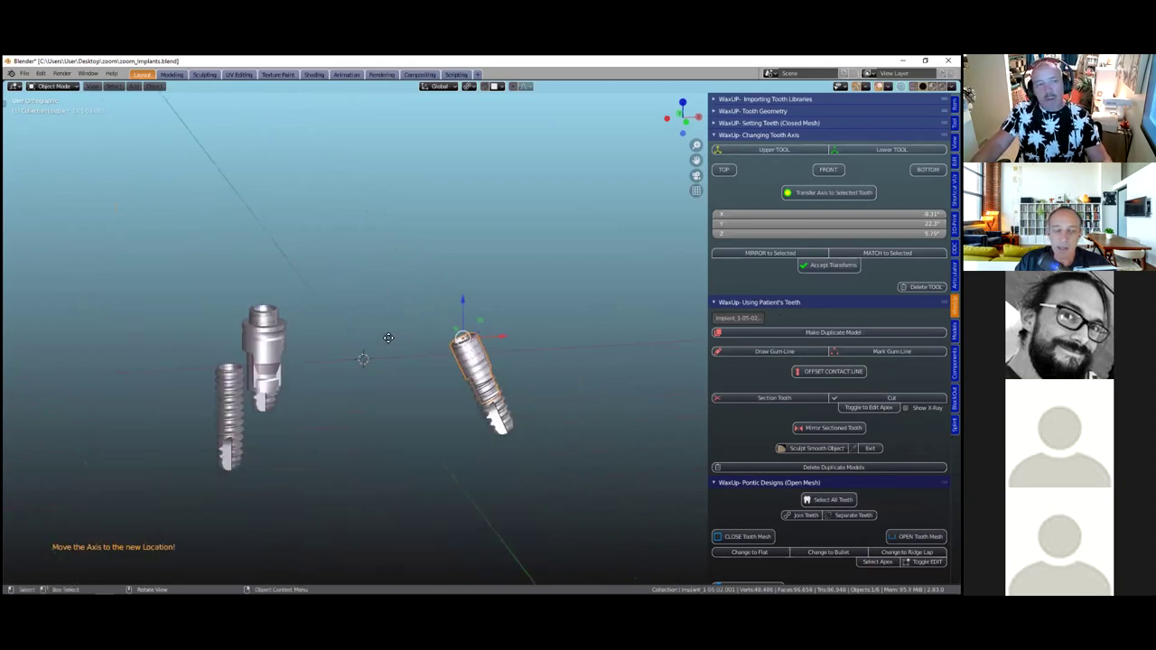
{"action": "middle_click_drag", "start_coordinate": [388, 338], "coordinate": [468, 338], "text": "shift"}
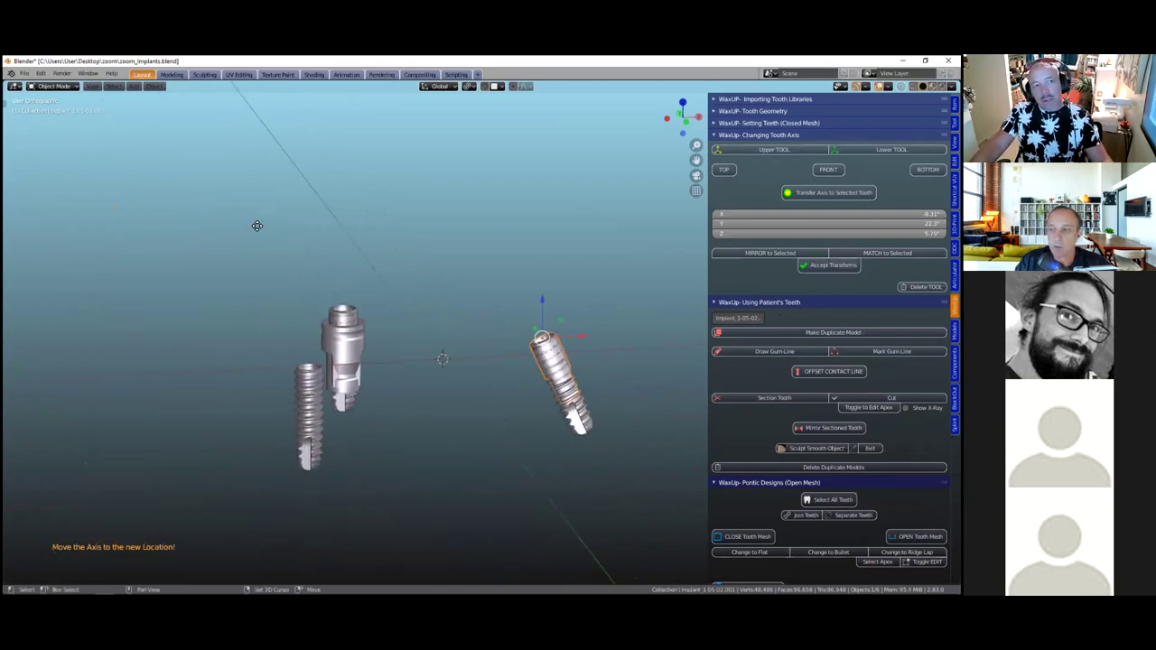
Open zoom_mirror.blend from the zoom folder without saving the changes to the implants file
{"action": "left_click", "coordinate": [26, 73]}
{"action": "mouse_move", "coordinate": [56, 219]}
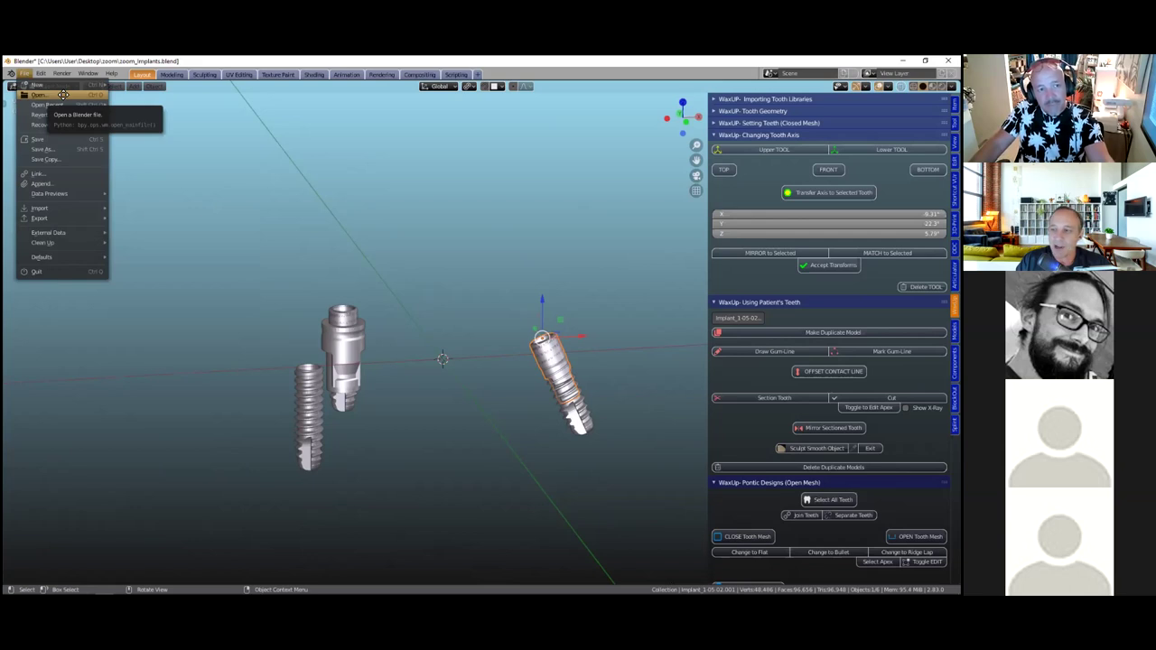
{"action": "left_click", "coordinate": [63, 94]}
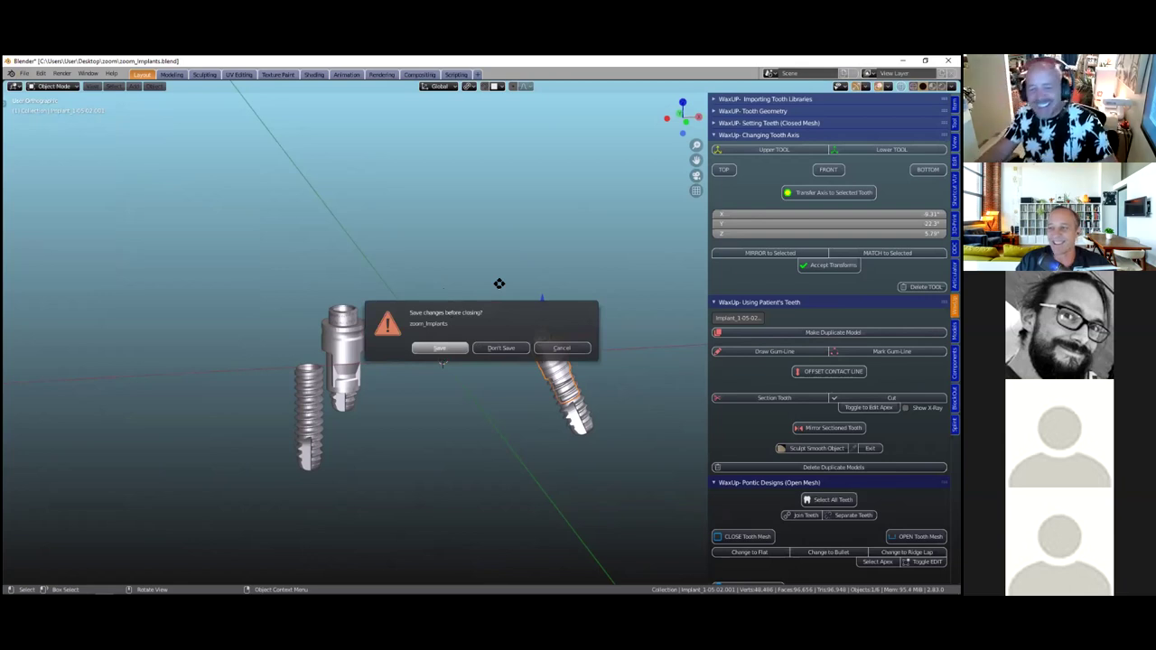
{"action": "left_click", "coordinate": [498, 347]}
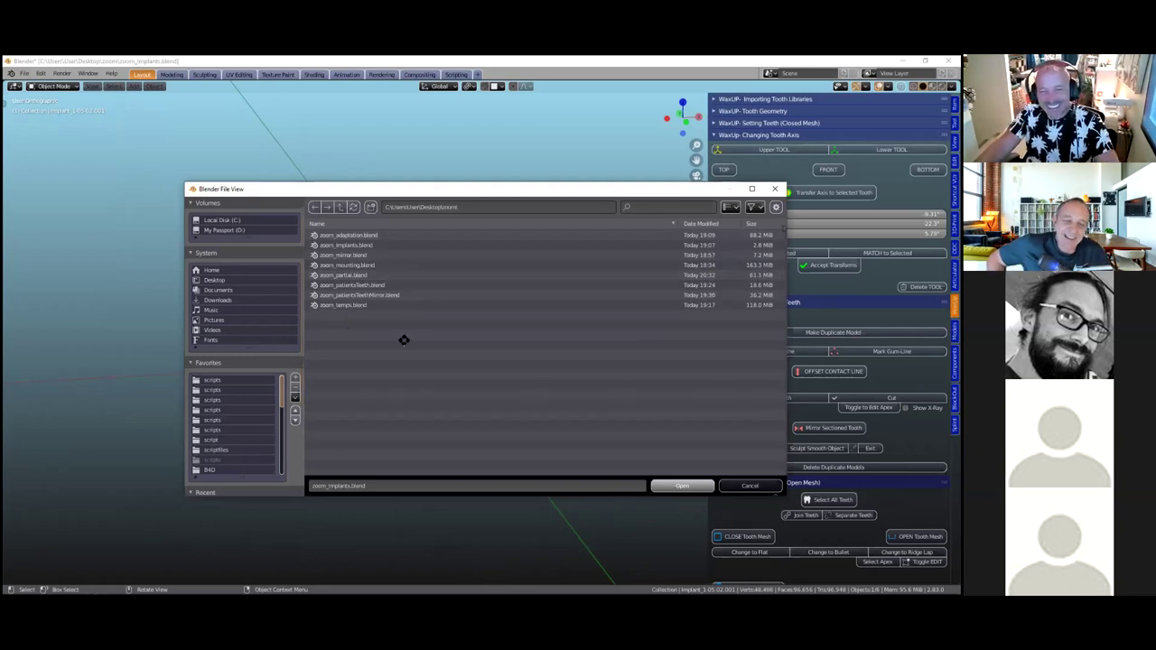
{"action": "left_click", "coordinate": [366, 255]}
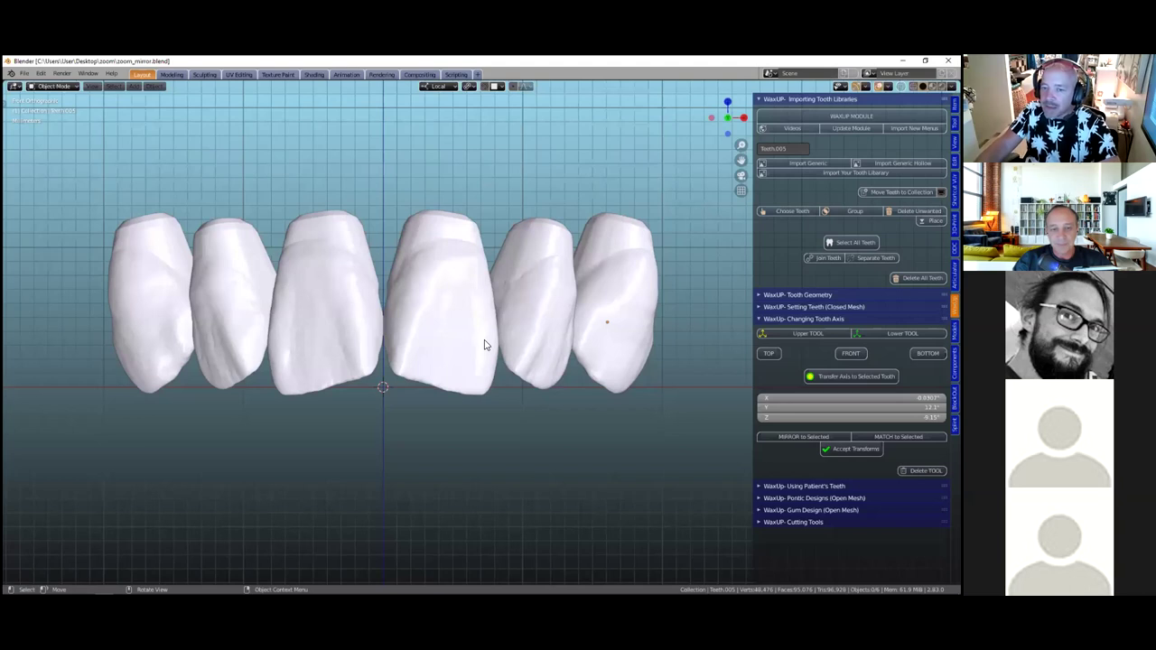
Select the central incisor just left of the midline and collapse the Importing Tooth Libraries section of the WaxUp tools
{"action": "scroll", "coordinate": [380, 318], "scroll_direction": "down", "scroll_amount": 2}
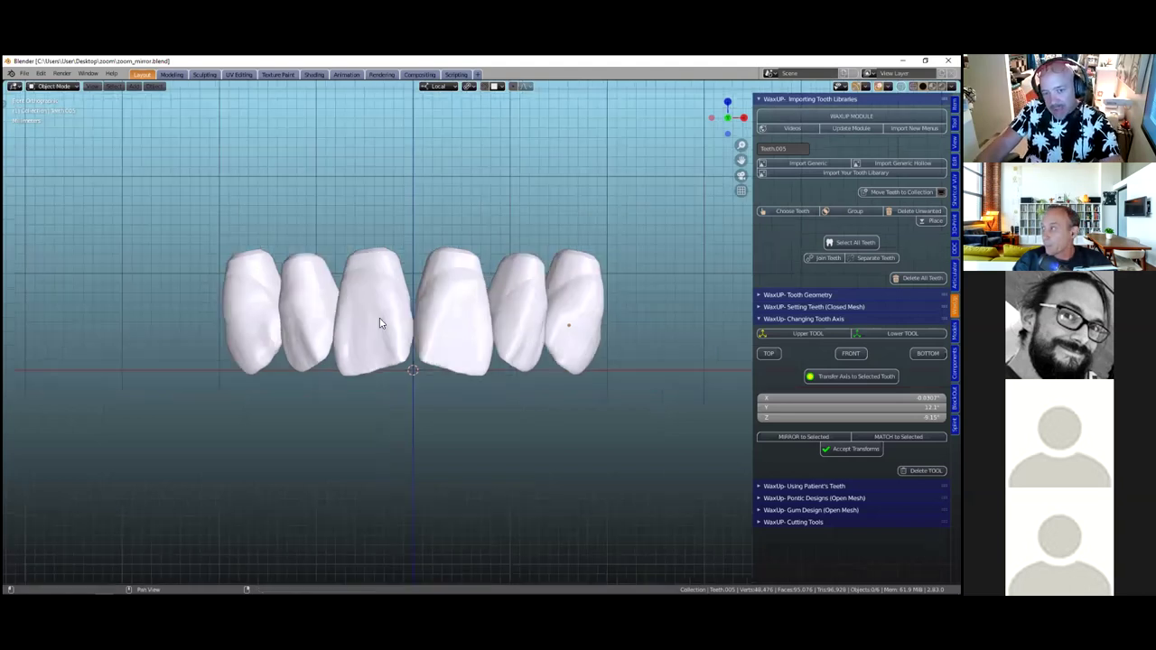
{"action": "left_click", "coordinate": [380, 318]}
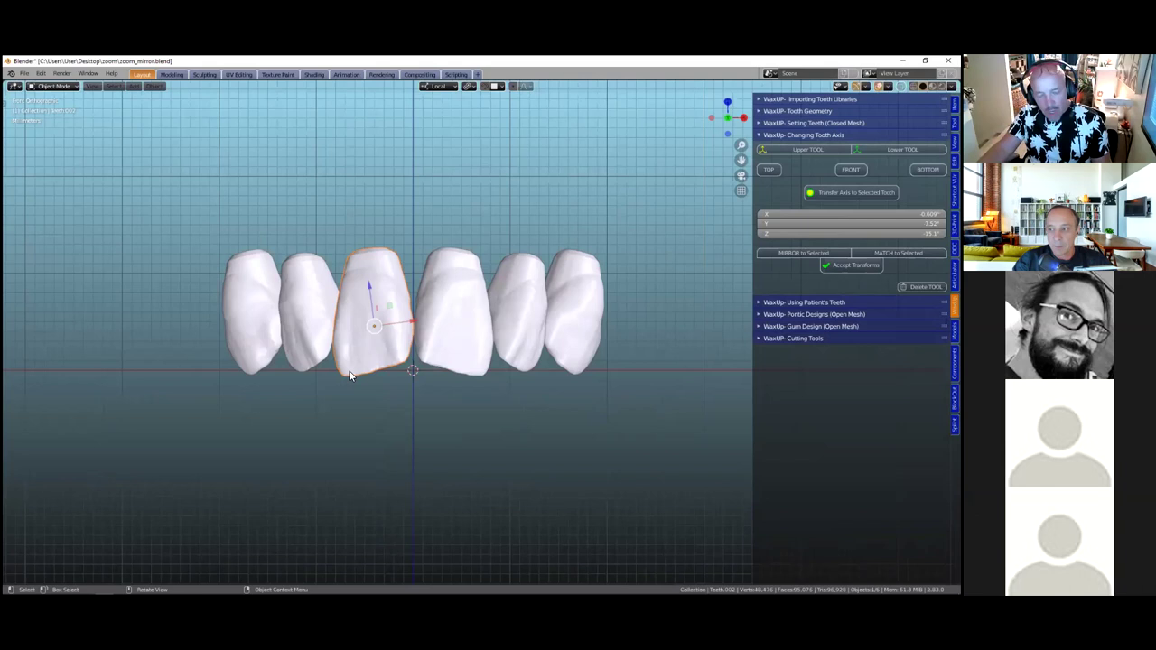
{"action": "scroll", "coordinate": [452, 343], "scroll_direction": "up", "scroll_amount": 1}
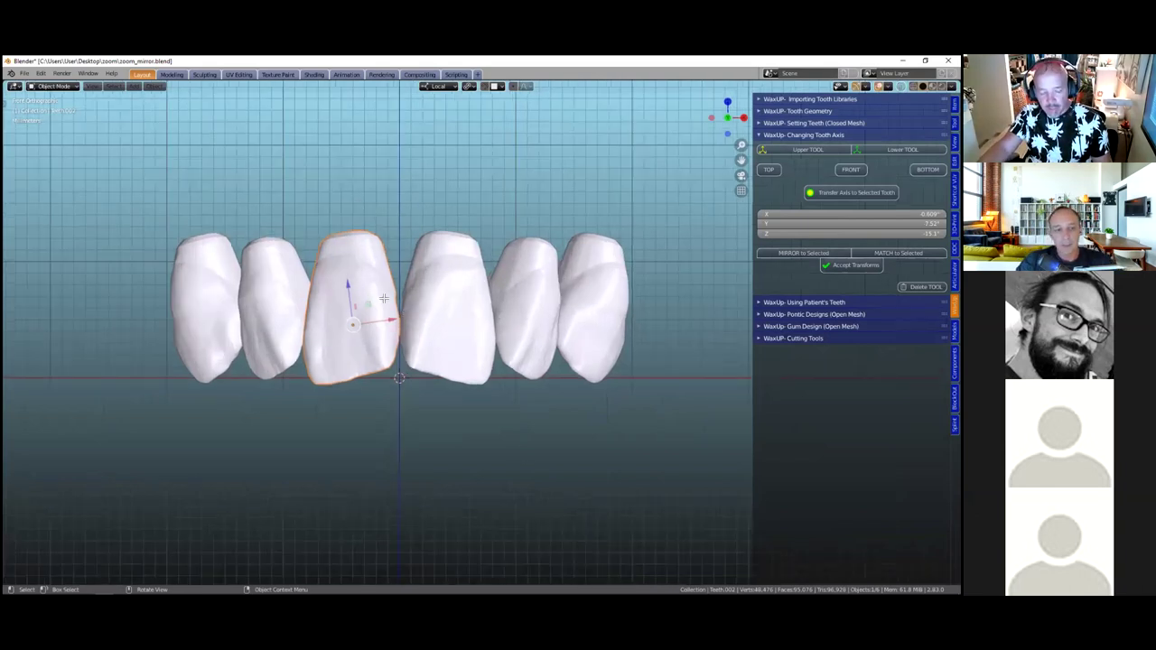
Examine the selected incisor's mesh in Edit Mode, focusing on its upper edge, and return to Object Mode
{"action": "key", "text": "Tab"}
{"action": "scroll", "coordinate": [398, 258], "scroll_direction": "up", "scroll_amount": 5}
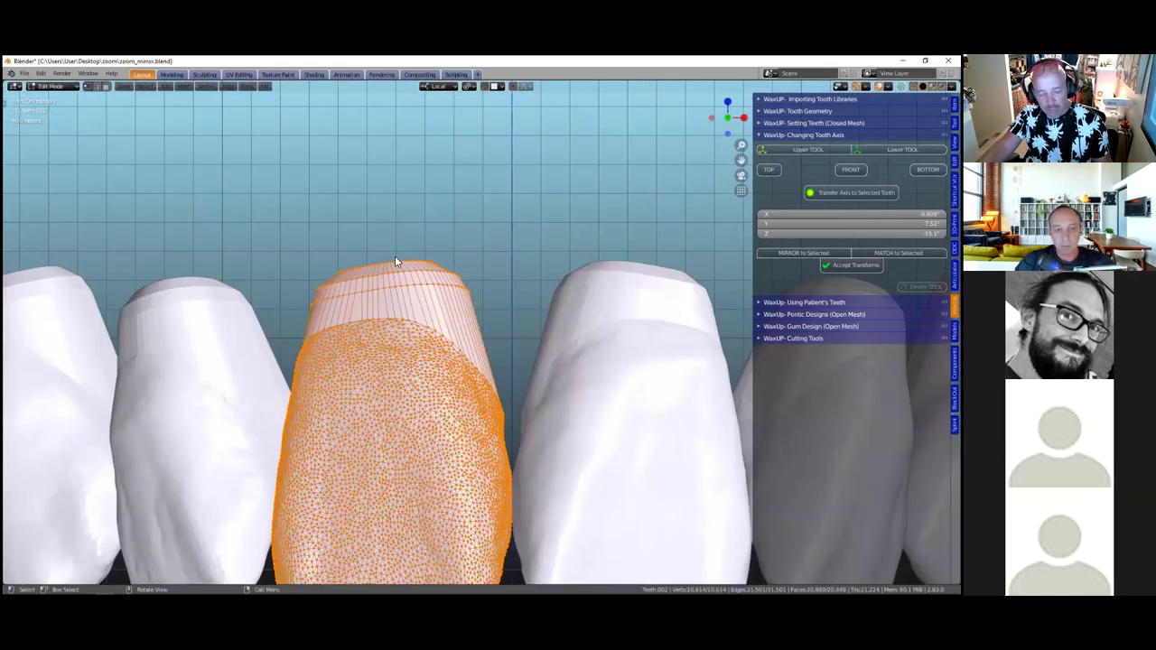
{"action": "scroll", "coordinate": [467, 323], "scroll_direction": "down", "scroll_amount": 4}
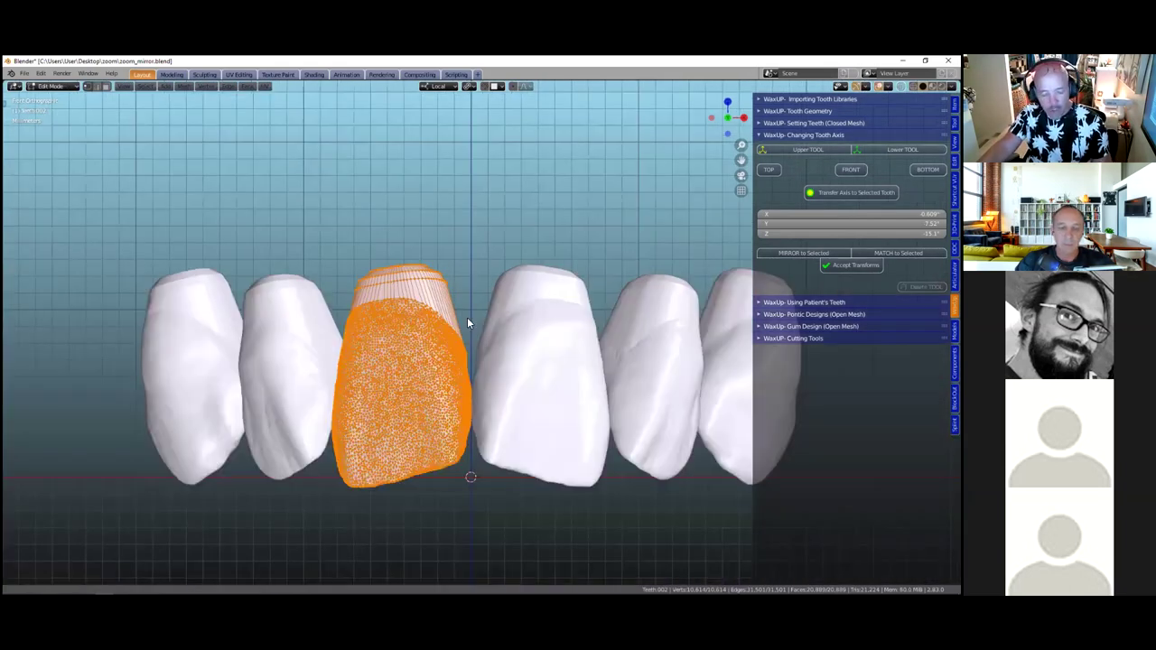
{"action": "mouse_move", "coordinate": [443, 346]}
{"action": "middle_mouse_down", "text": "shift"}
{"action": "mouse_move", "coordinate": [422, 317]}
{"action": "mouse_move", "coordinate": [462, 335]}
{"action": "middle_mouse_up", "text": "shift"}
{"action": "key", "text": "Tab"}
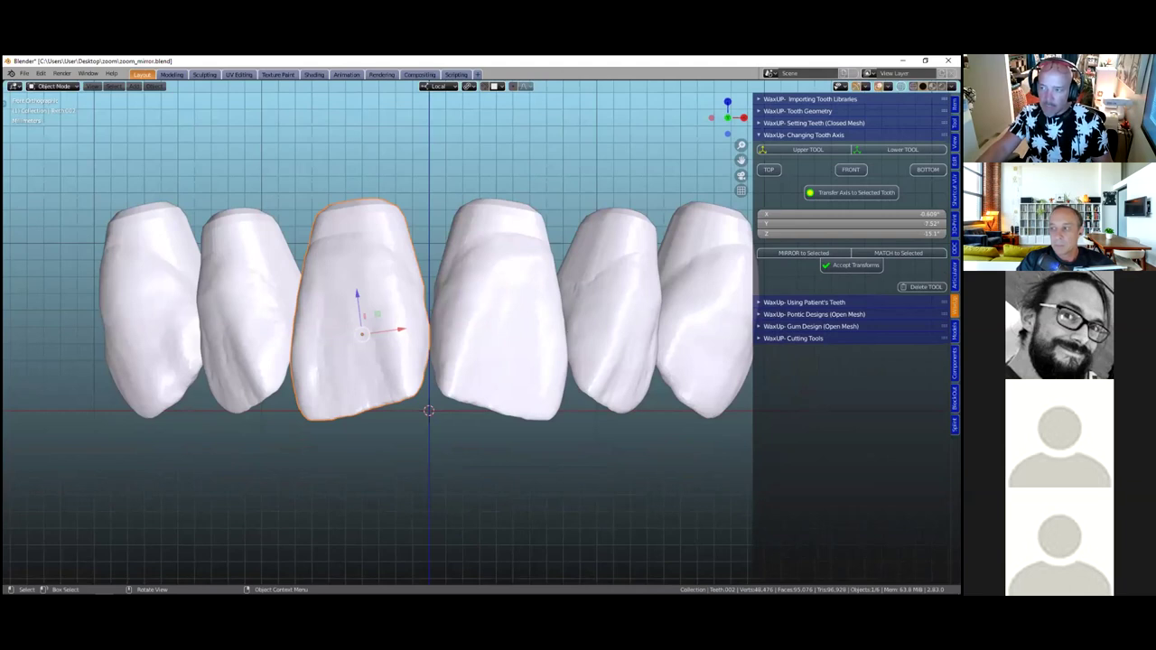
Mirror the selected incisor's transforms with the central incisor across the midline using MIRROR to Selected
{"action": "scroll", "coordinate": [426, 370], "scroll_direction": "down", "scroll_amount": 1}
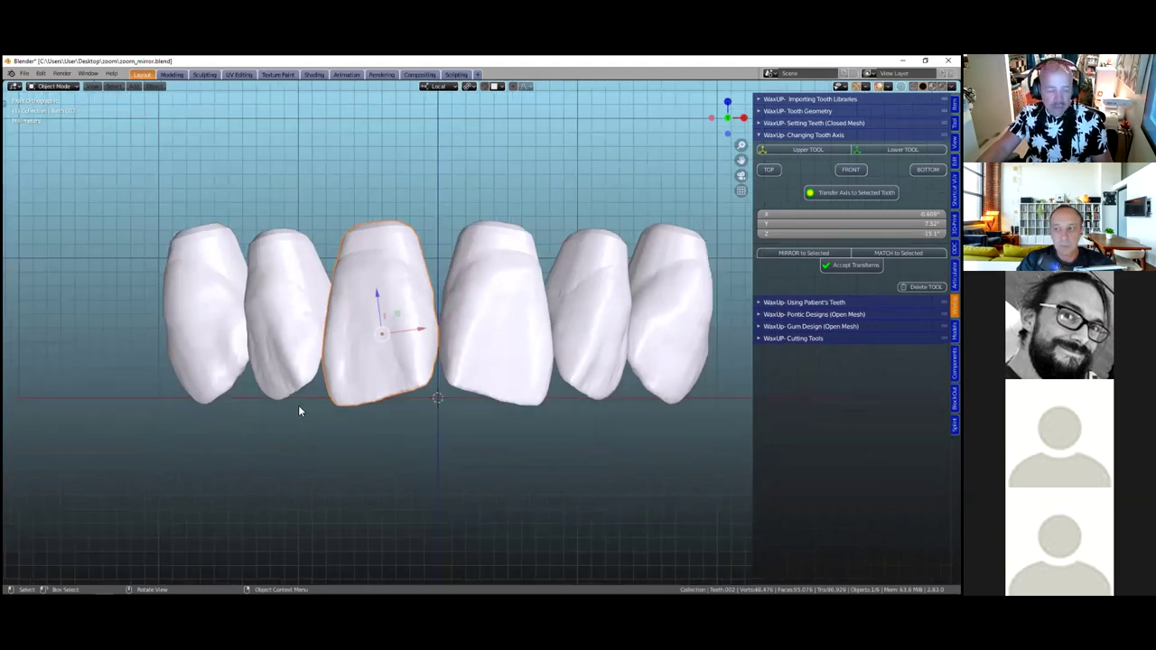
{"action": "scroll", "coordinate": [299, 411], "scroll_direction": "down", "scroll_amount": 2}
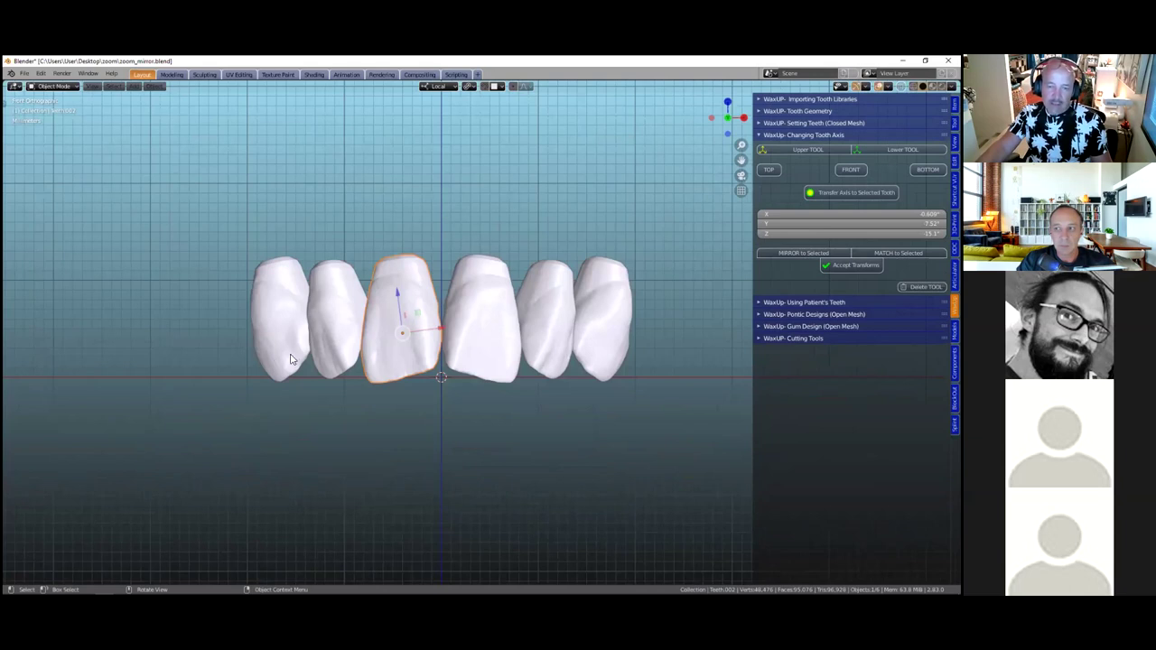
{"action": "scroll", "coordinate": [487, 299], "scroll_direction": "up", "scroll_amount": 2}
{"action": "left_click", "coordinate": [488, 299], "text": "shift"}
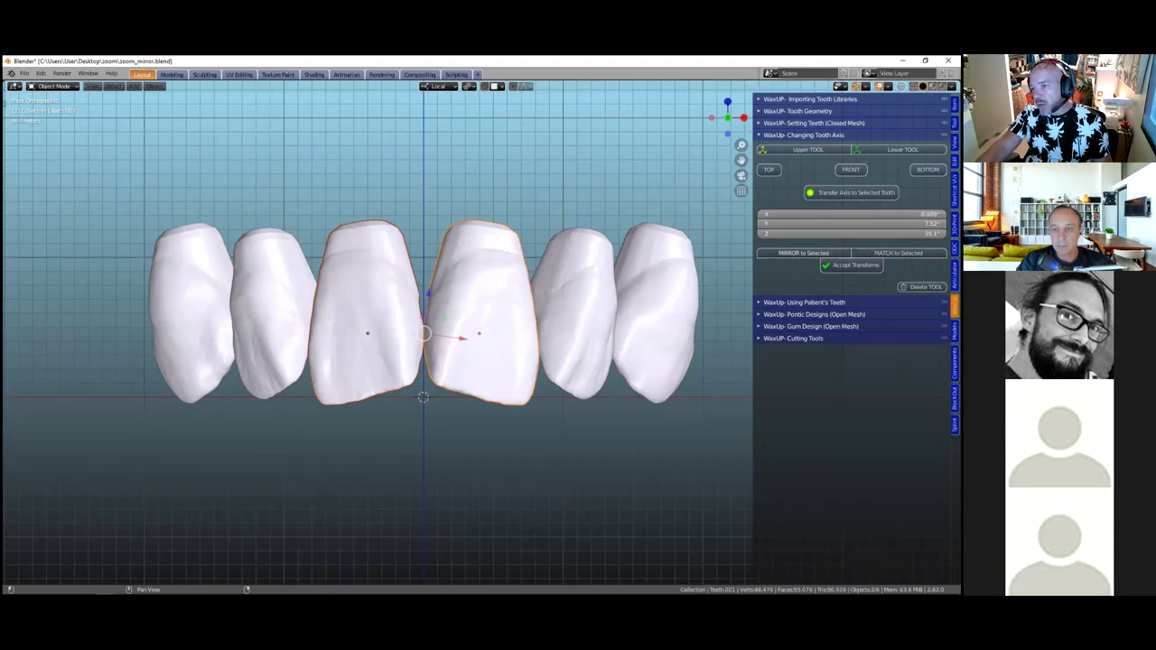
{"action": "left_click", "coordinate": [803, 252]}
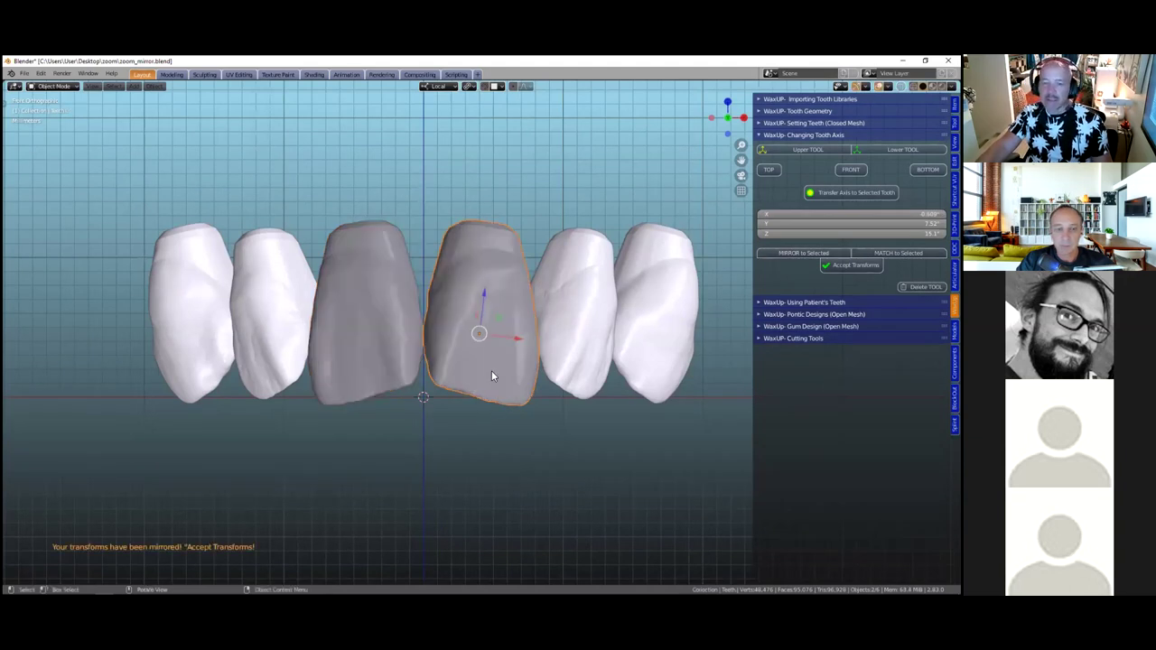
Rotate and move the central incisor right of the midline into line with its neighbour, viewing the arch from below
{"action": "middle_click_drag", "start_coordinate": [483, 307], "coordinate": [526, 226]}
{"action": "key", "text": "r"}
{"action": "left_click", "coordinate": [534, 308]}
{"action": "key", "text": "g"}
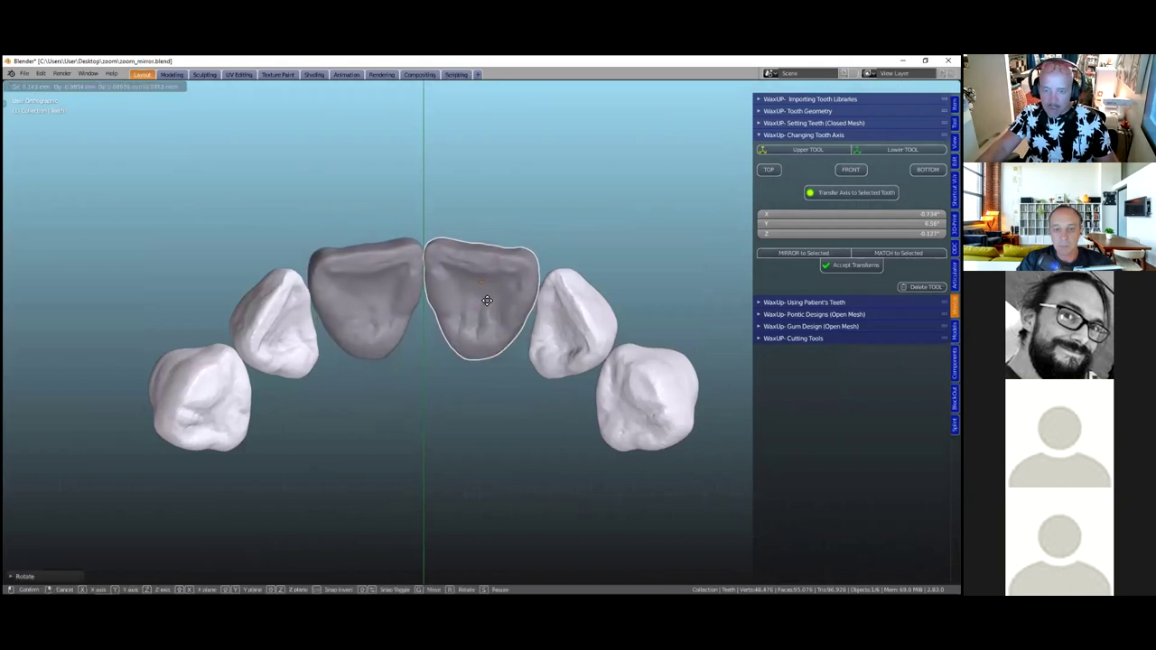
{"action": "left_click", "coordinate": [487, 276]}
{"action": "middle_click_drag", "start_coordinate": [488, 275], "coordinate": [490, 396]}
{"action": "key", "text": "KP_1"}
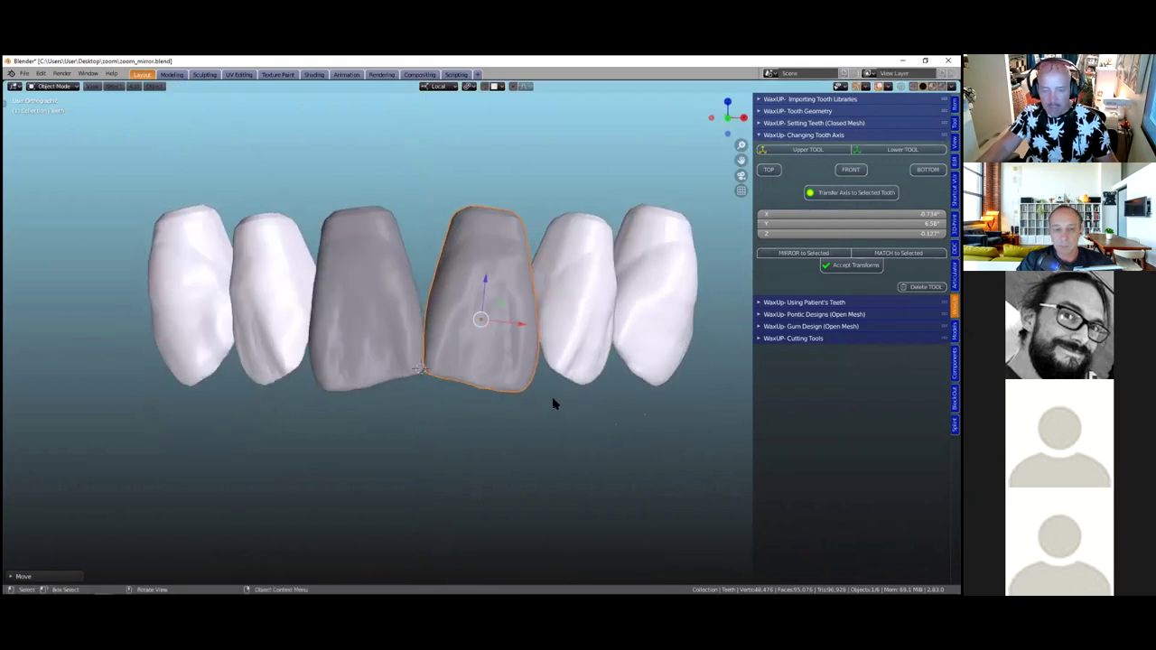
Shift the right central incisor along X, tilt it about its local X axis, and accept the mirrored transforms
{"action": "key", "text": "g"}
{"action": "left_click", "coordinate": [557, 383]}
{"action": "key", "text": "g"}
{"action": "key", "text": "x"}
{"action": "left_click", "coordinate": [568, 379]}
{"action": "key", "text": "r"}
{"action": "key", "text": "x"}
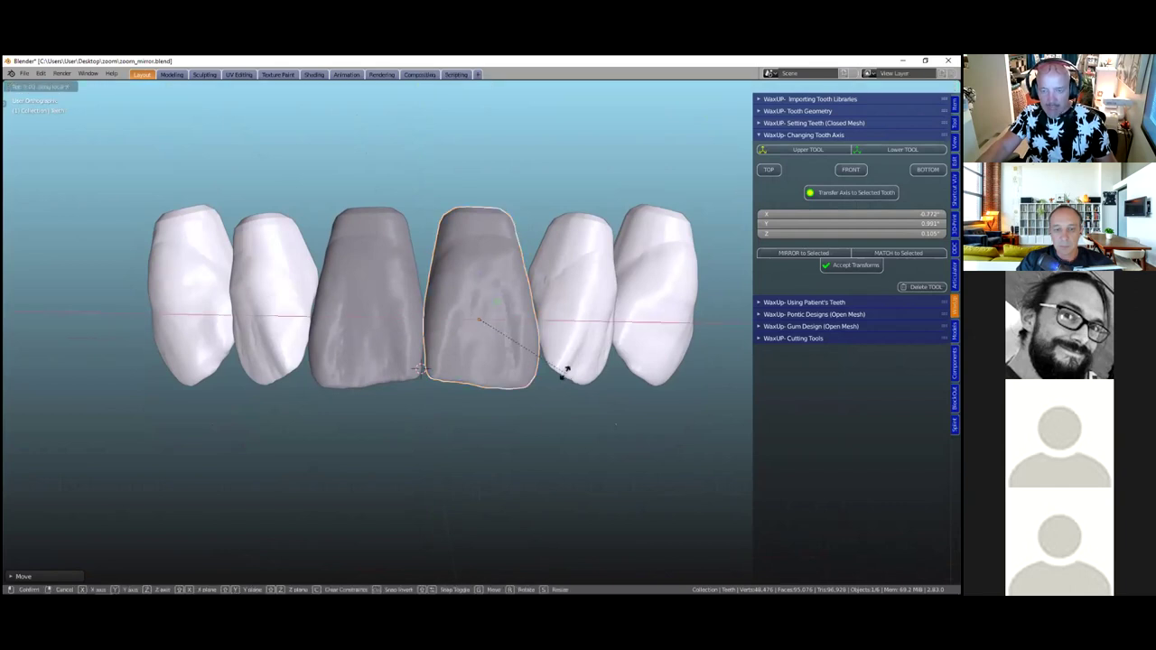
{"action": "right_click", "coordinate": [566, 370]}
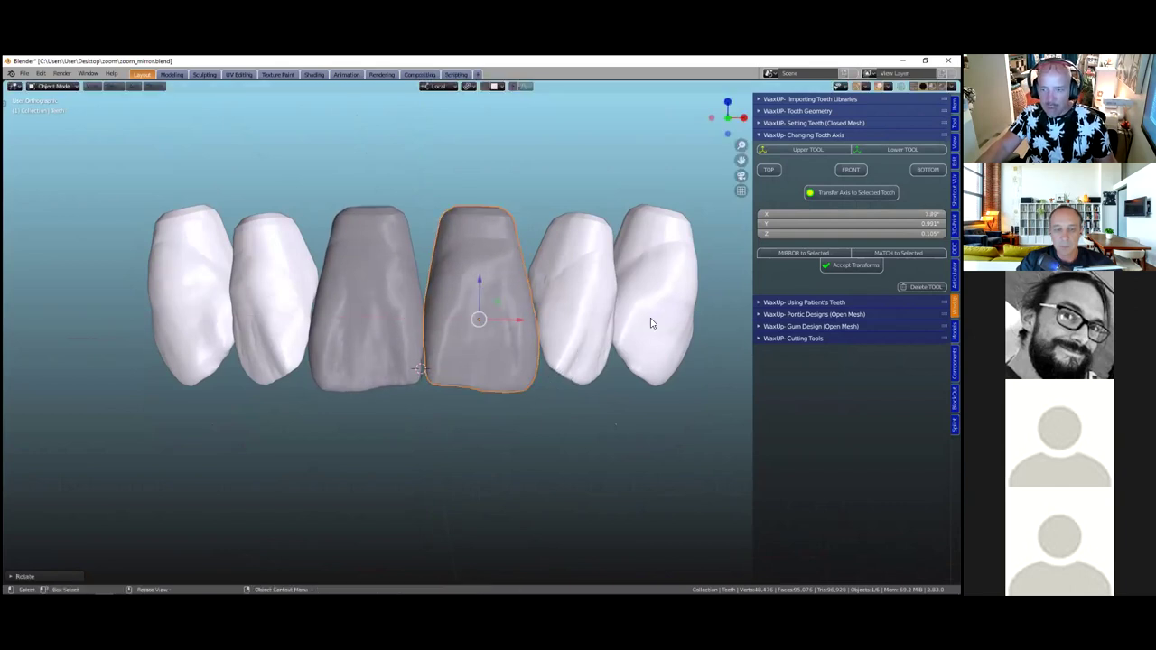
{"action": "left_click", "coordinate": [851, 266]}
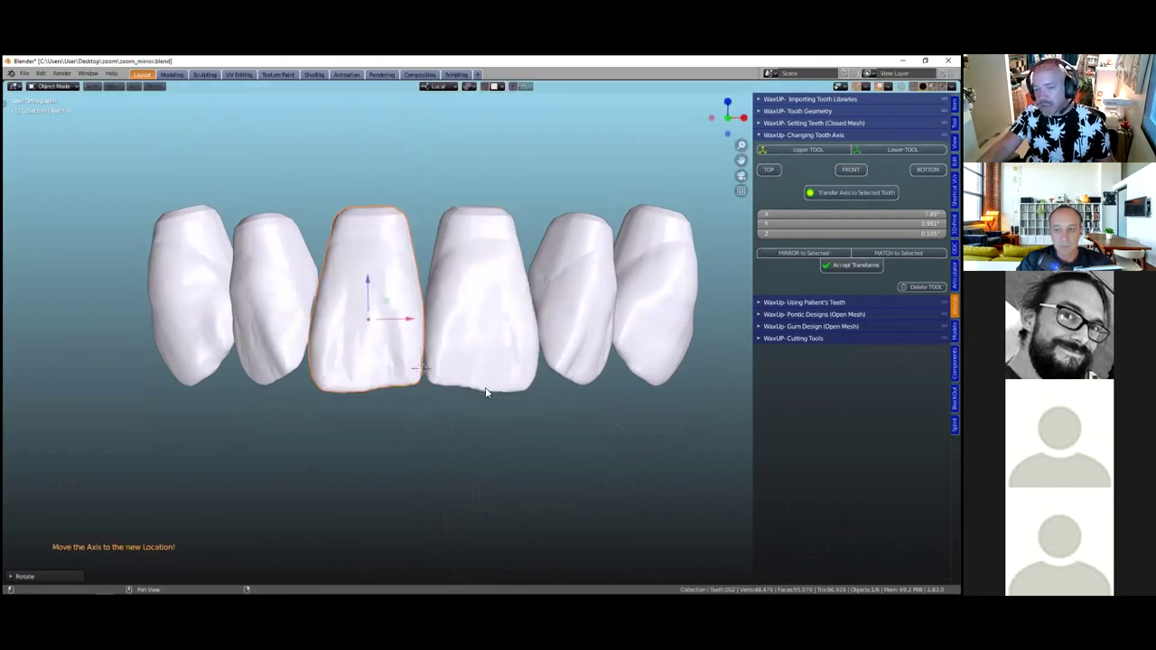
Select the left and right lateral incisors and link their transforms with MIRROR to Selected
{"action": "left_click", "coordinate": [274, 300]}
{"action": "left_click", "coordinate": [556, 299], "text": "shift"}
{"action": "left_click", "coordinate": [803, 253]}
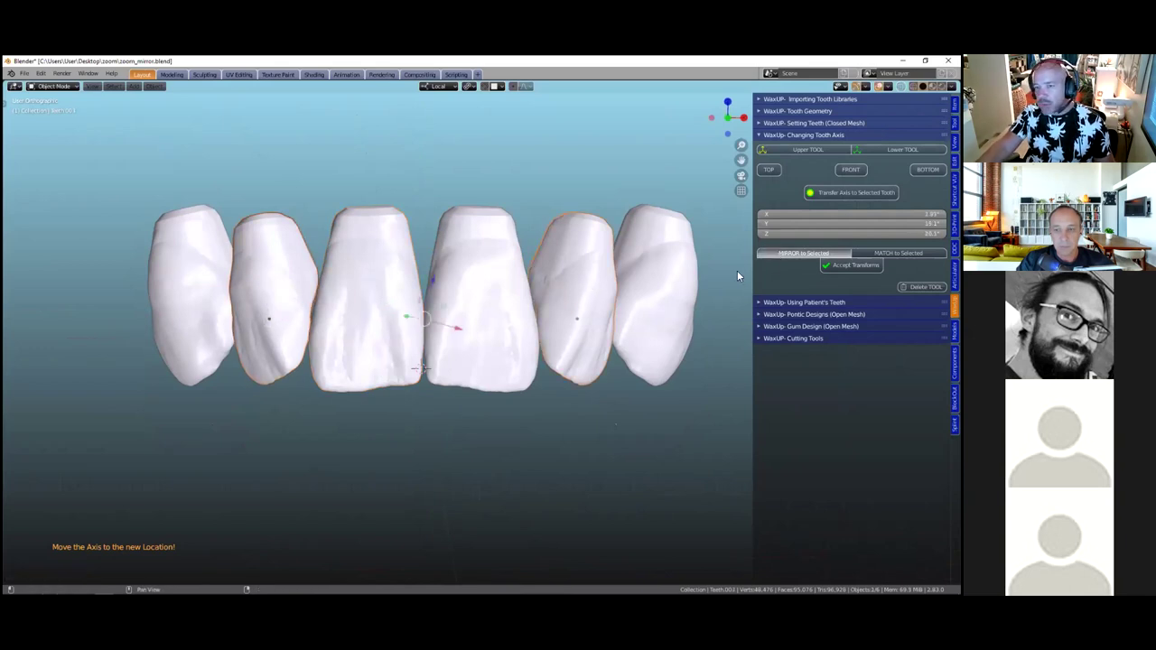
Rotate the right lateral incisor freely from the front and from below, and accept the mirrored transforms
{"action": "key", "text": "r"}
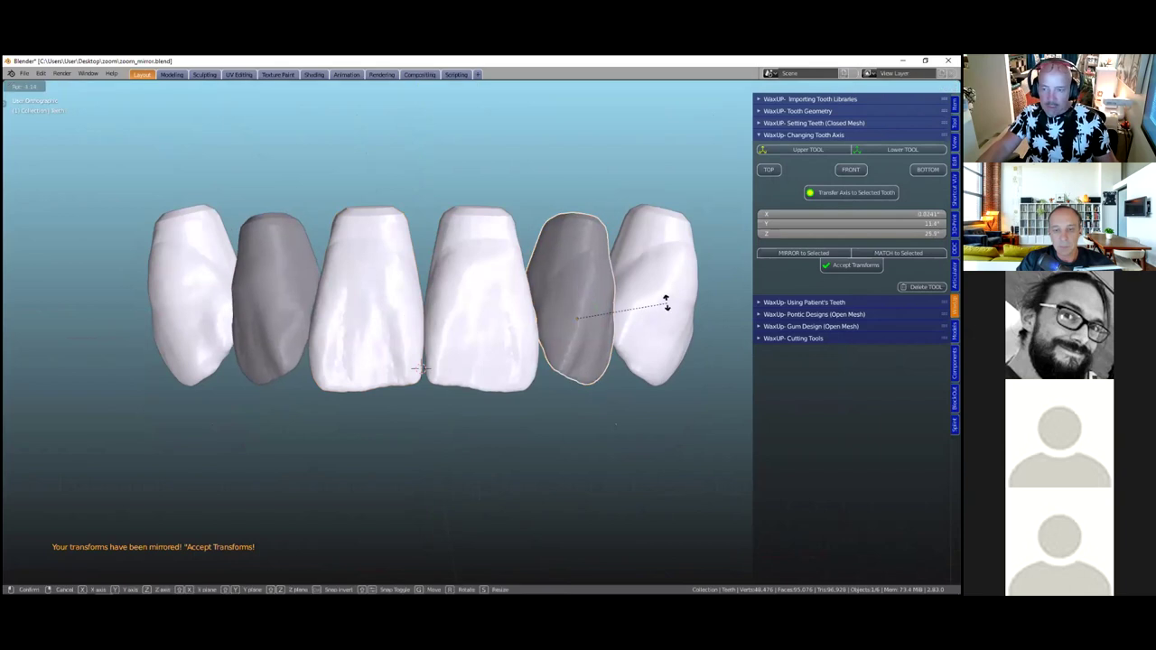
{"action": "left_click", "coordinate": [666, 296]}
{"action": "middle_click_drag", "start_coordinate": [509, 328], "coordinate": [592, 181]}
{"action": "key", "text": "r"}
{"action": "left_click", "coordinate": [630, 332]}
{"action": "middle_click_drag", "start_coordinate": [502, 378], "coordinate": [533, 425]}
{"action": "key", "text": "r"}
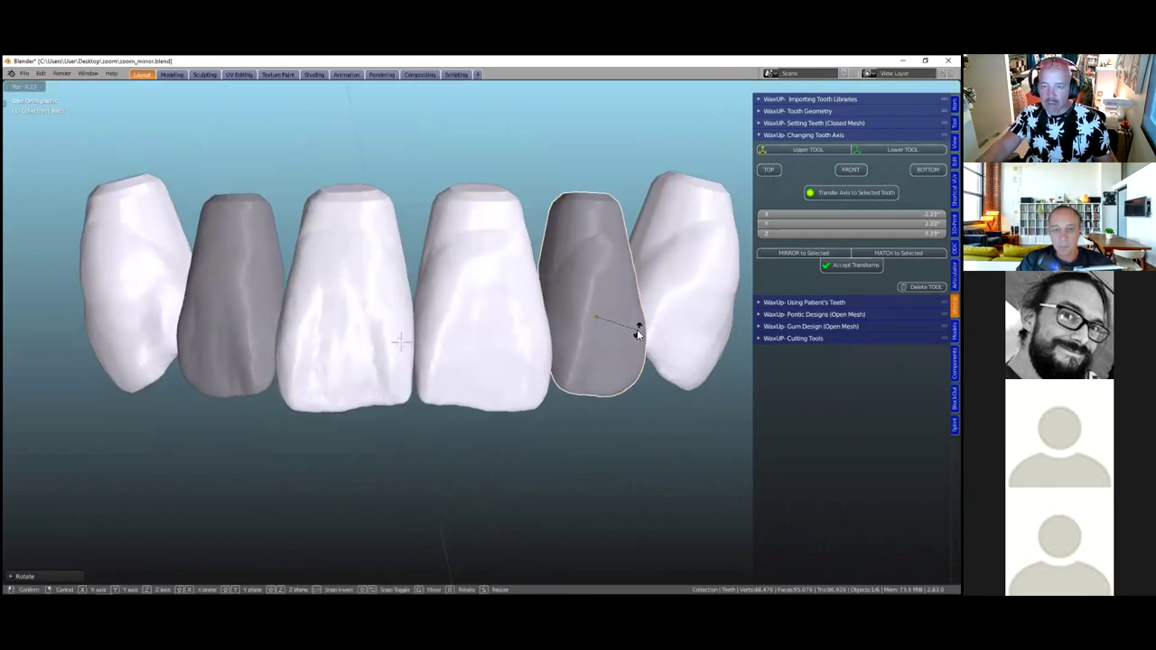
{"action": "left_click", "coordinate": [638, 328]}
{"action": "left_click", "coordinate": [852, 266]}
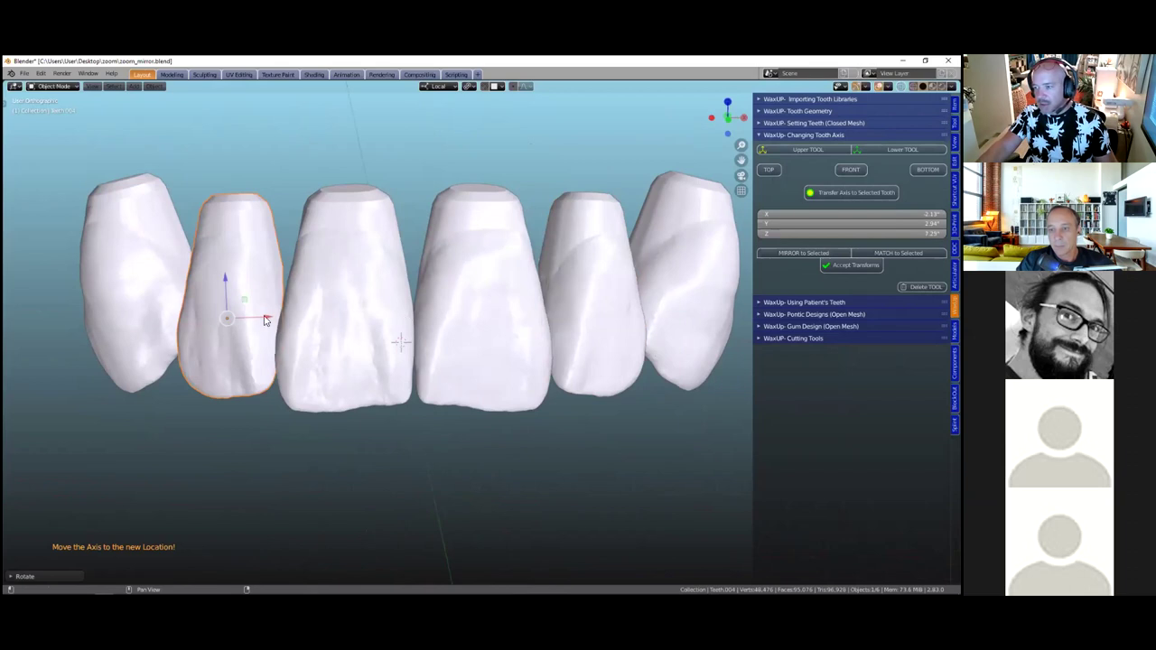
Select the left and right canines and link their transforms with MIRROR to Selected
{"action": "scroll", "coordinate": [209, 302], "scroll_direction": "down", "scroll_amount": 1}
{"action": "left_click", "coordinate": [209, 293]}
{"action": "left_click", "coordinate": [662, 266], "text": "shift"}
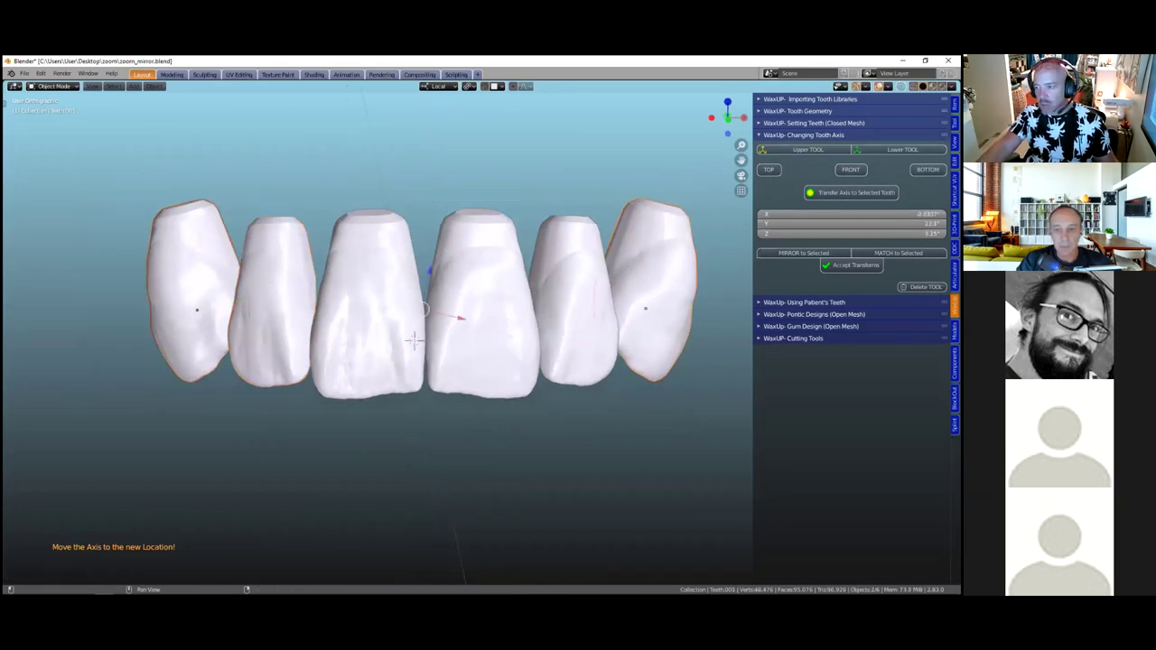
{"action": "left_click", "coordinate": [798, 253]}
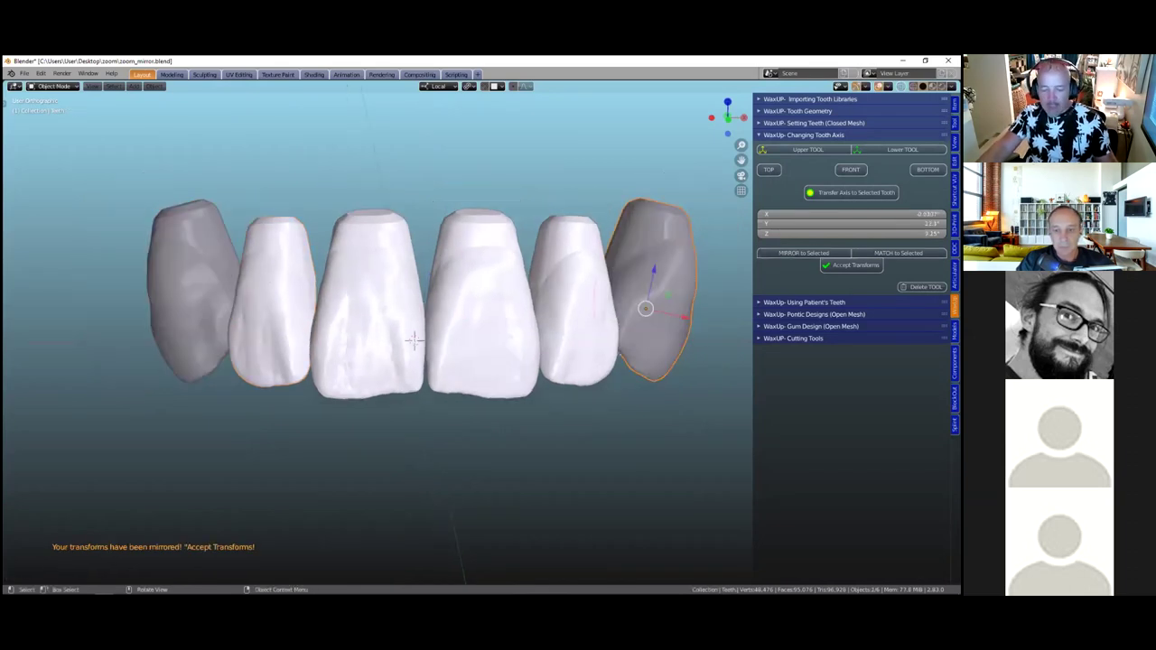
Rotate the right canine to a more upright position and accept the mirrored transforms
{"action": "key", "text": "r"}
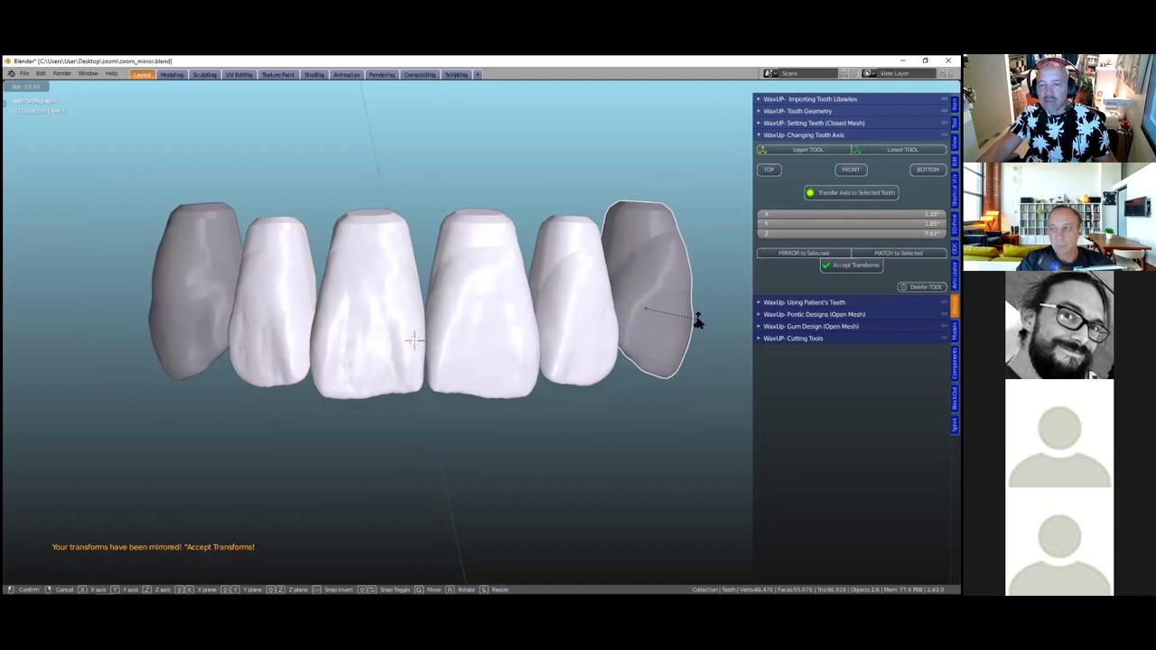
{"action": "left_click", "coordinate": [697, 322]}
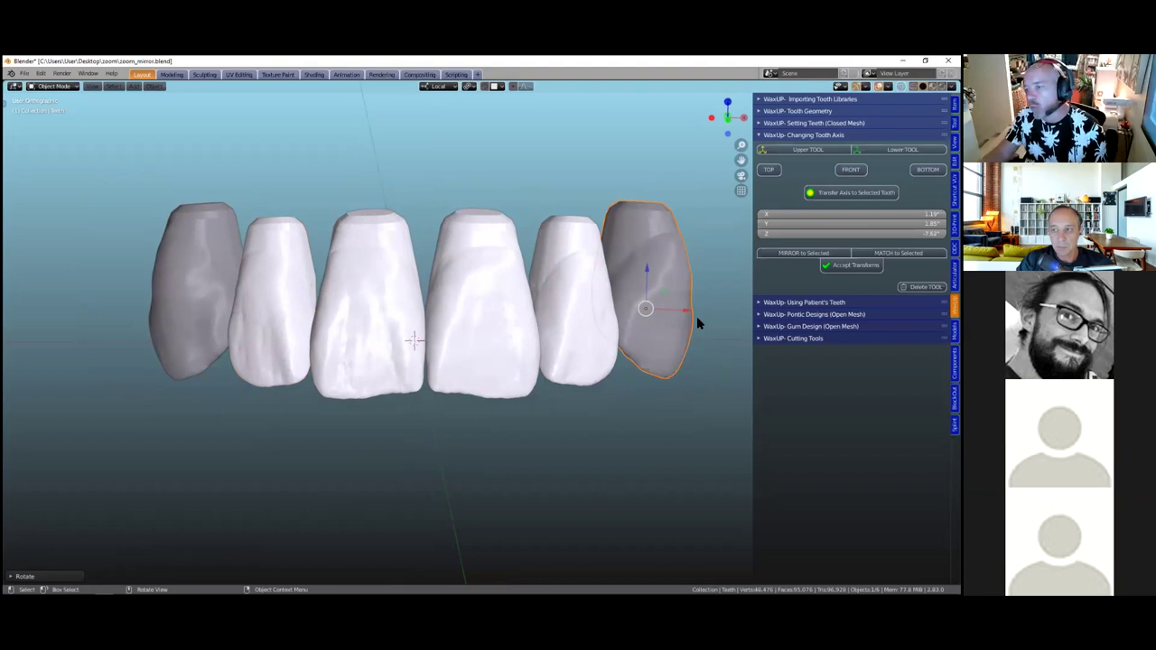
{"action": "key", "text": "shift"}
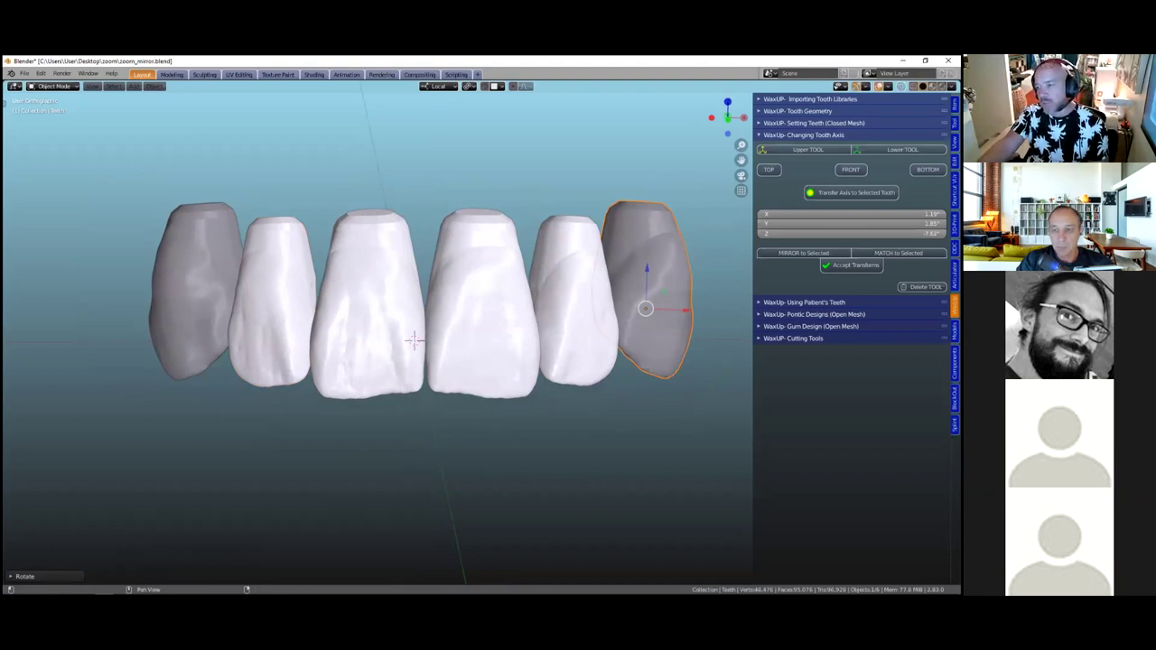
{"action": "left_click", "coordinate": [851, 264]}
{"action": "scroll", "coordinate": [654, 401], "scroll_direction": "down", "scroll_amount": 3}
{"action": "middle_click_drag", "start_coordinate": [601, 356], "coordinate": [593, 453]}
{"action": "scroll", "coordinate": [593, 454], "scroll_direction": "up", "scroll_amount": 1}
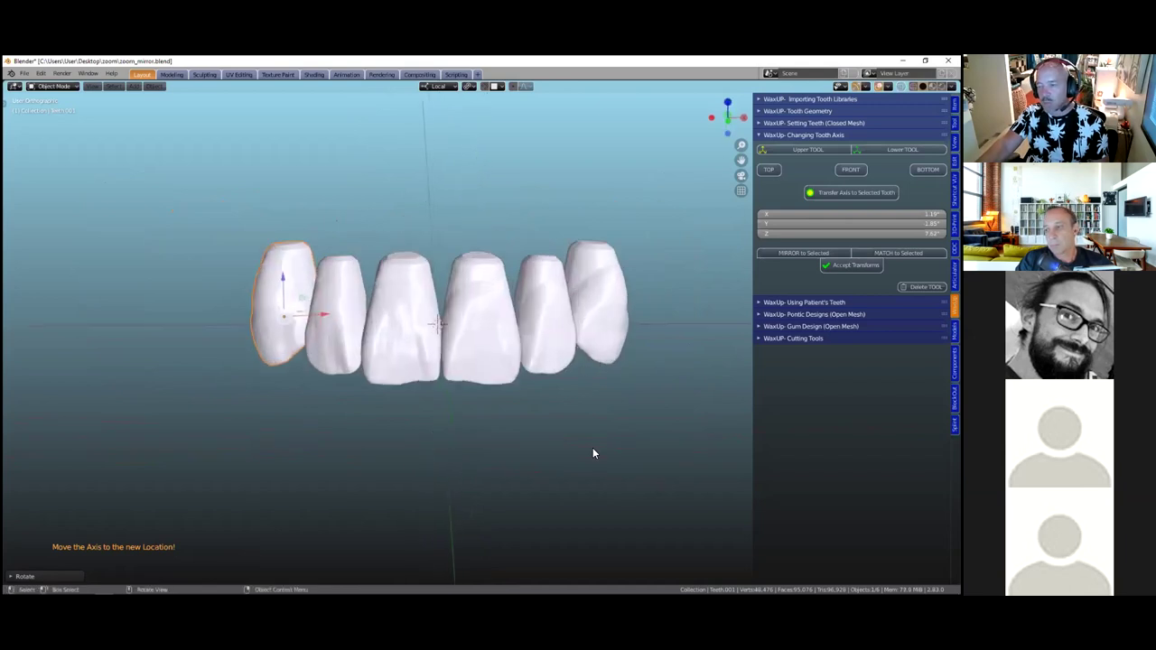
{"action": "scroll", "coordinate": [593, 452], "scroll_direction": "up", "scroll_amount": 4}
{"action": "scroll", "coordinate": [594, 453], "scroll_direction": "down", "scroll_amount": 2}
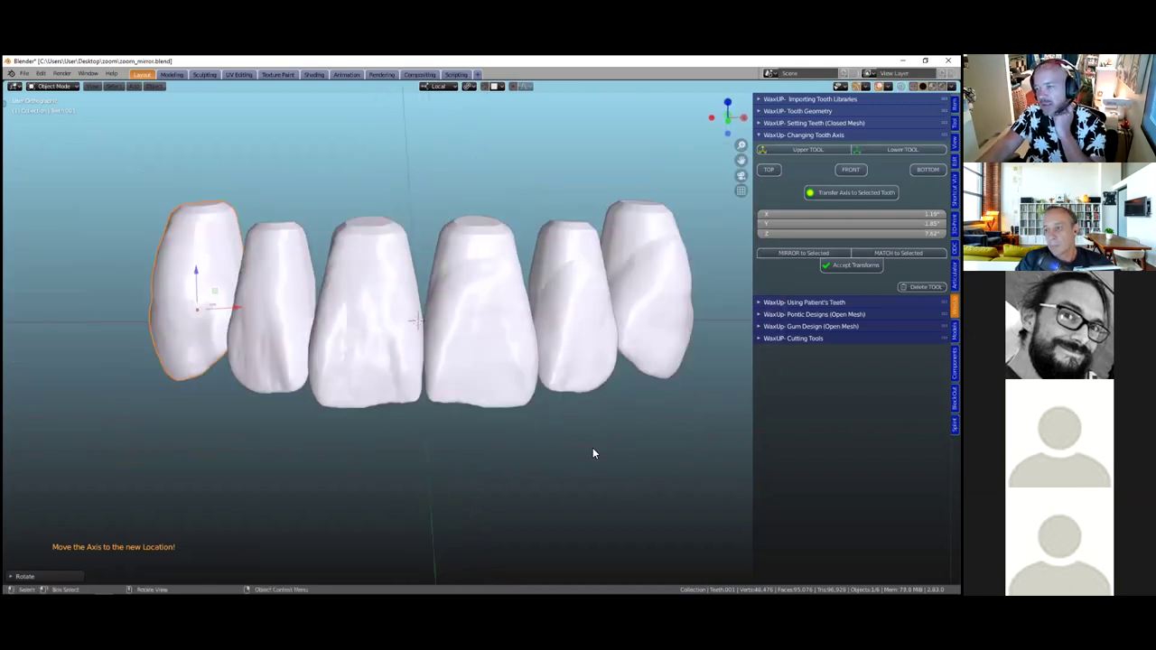
{"action": "scroll", "coordinate": [593, 453], "scroll_direction": "down", "scroll_amount": 2}
{"action": "left_click", "coordinate": [492, 364]}
{"action": "middle_click_drag", "start_coordinate": [493, 370], "coordinate": [490, 453], "text": "shift"}
{"action": "key", "text": "g"}
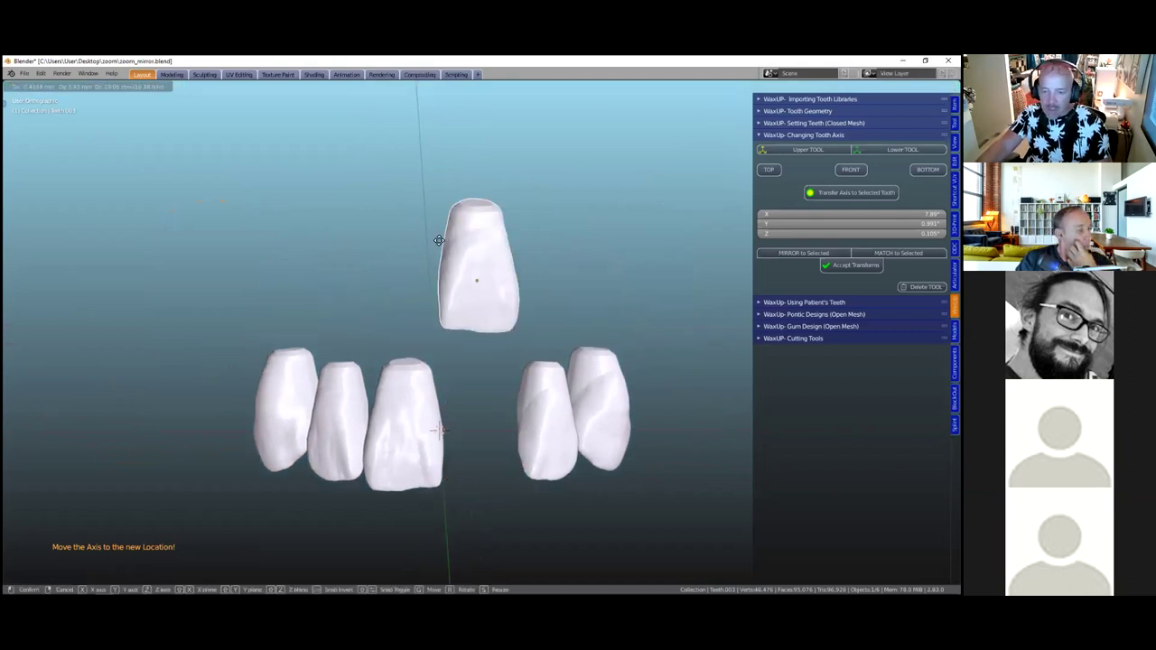
{"action": "left_click", "coordinate": [529, 419]}
{"action": "key", "text": "ctrl+z"}
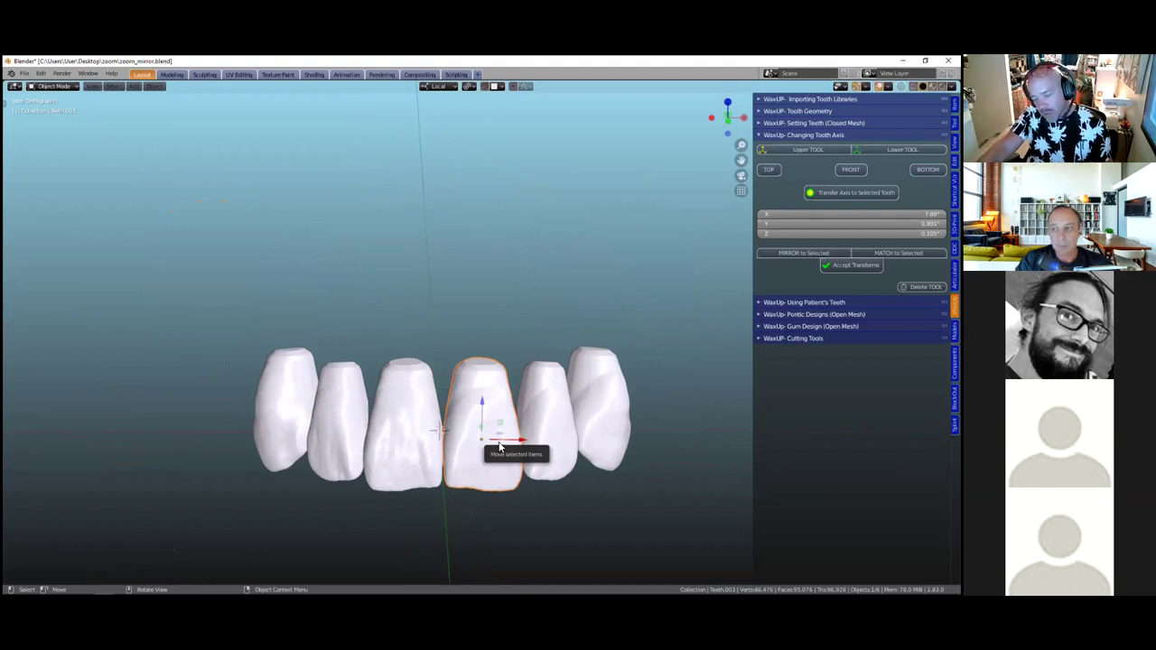
Duplicate the right central incisor and place the copy well above the arch
{"action": "key", "text": "shift+d"}
{"action": "key", "text": "z"}
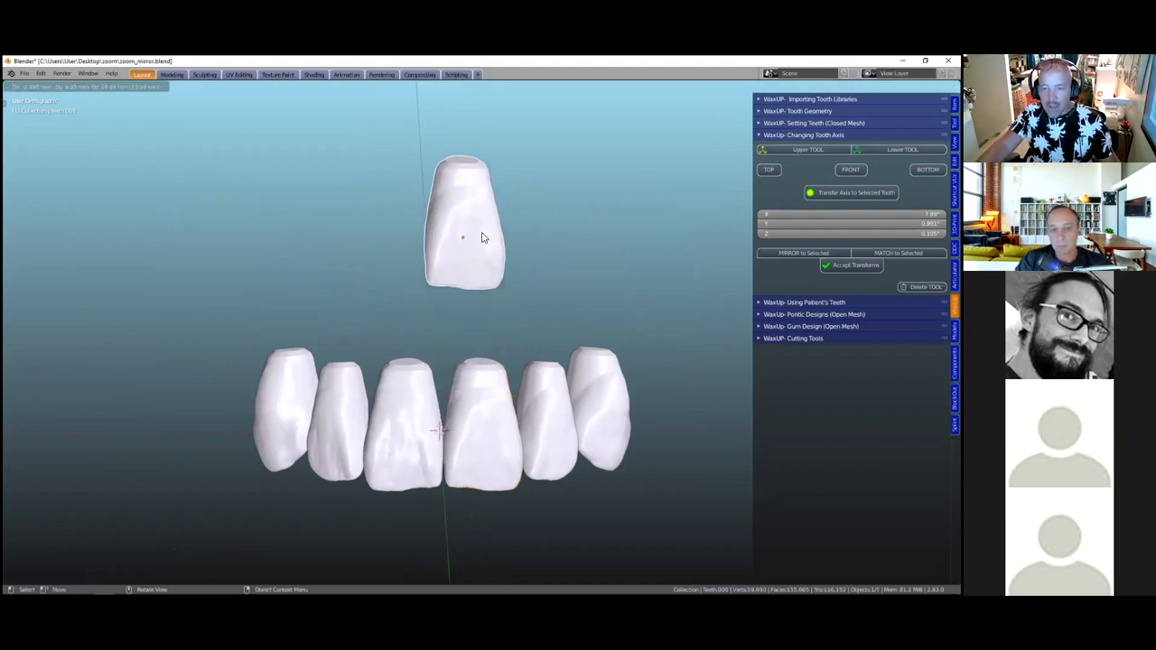
{"action": "key", "text": "Return"}
Enter Edit Mode on the original right central incisor, select a vertex at its lower outer corner, and enable proportional editing
{"action": "left_click", "coordinate": [503, 488]}
{"action": "middle_click_drag", "start_coordinate": [503, 488], "coordinate": [492, 395], "text": "shift"}
{"action": "scroll", "coordinate": [490, 429], "scroll_direction": "up", "scroll_amount": 1}
{"action": "key", "text": "Tab"}
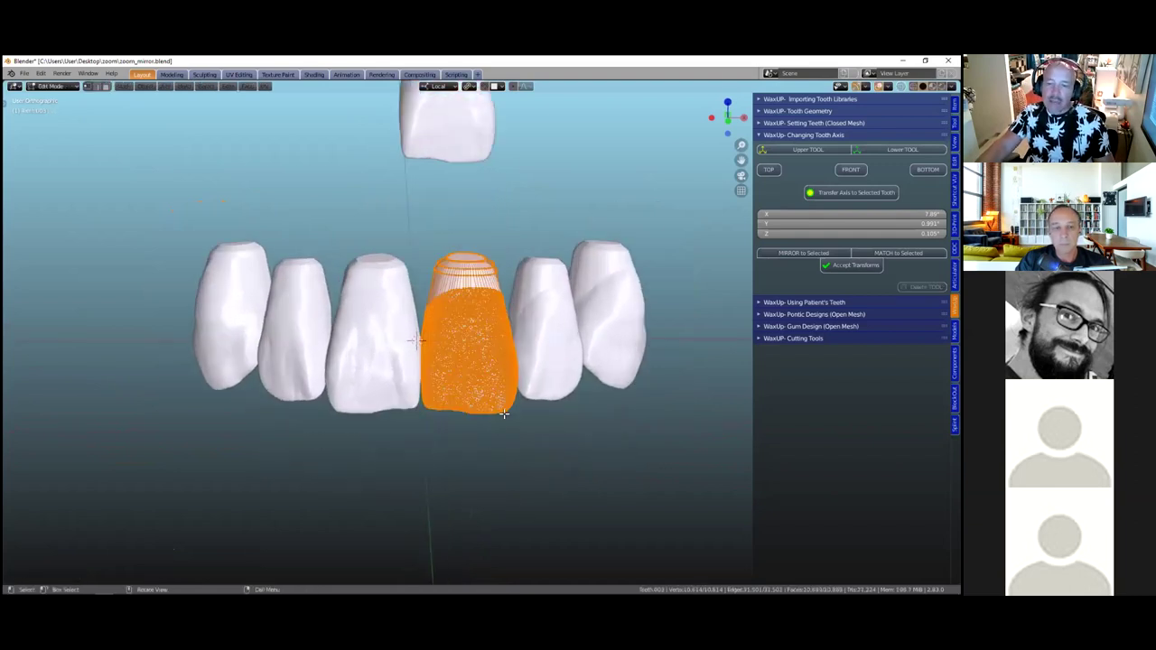
{"action": "left_click", "coordinate": [503, 412]}
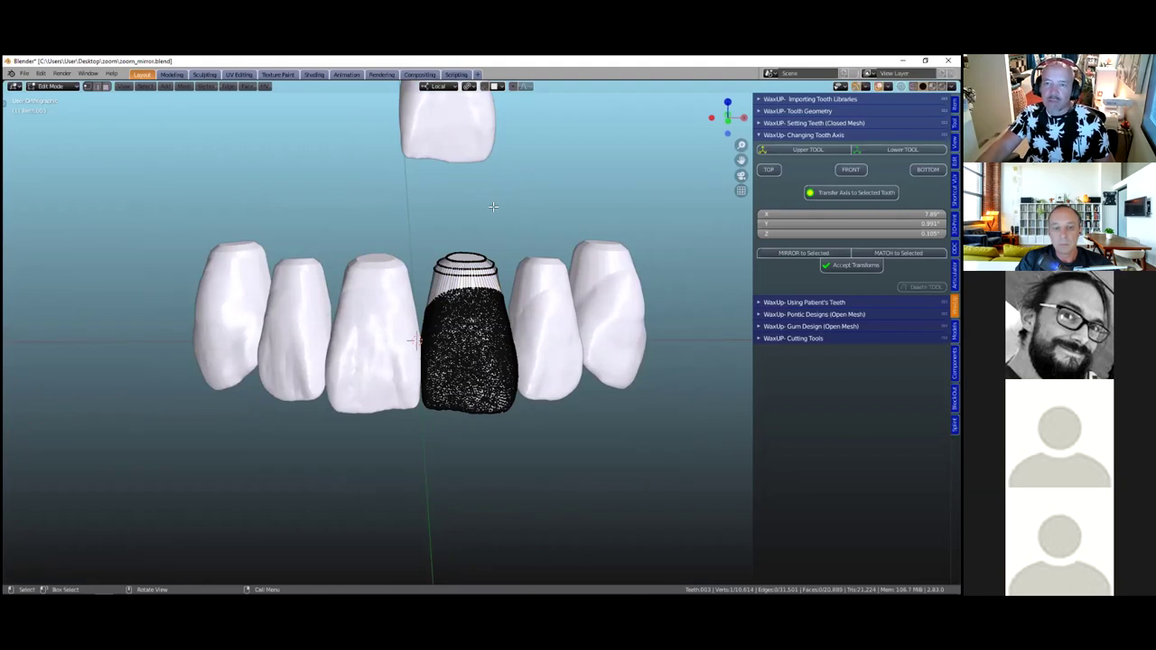
{"action": "scroll", "coordinate": [495, 212], "scroll_direction": "up", "scroll_amount": 1}
{"action": "scroll", "coordinate": [522, 515], "scroll_direction": "up", "scroll_amount": 1}
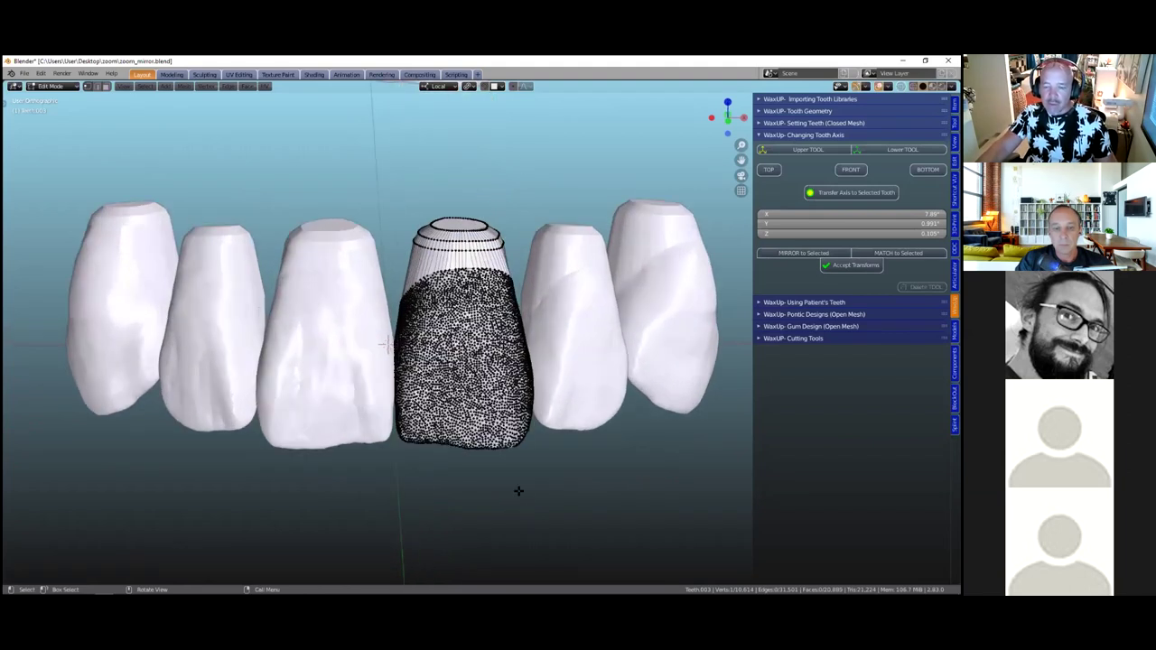
{"action": "middle_click_drag", "start_coordinate": [518, 491], "coordinate": [525, 537], "text": "shift"}
{"action": "left_click", "coordinate": [514, 86]}
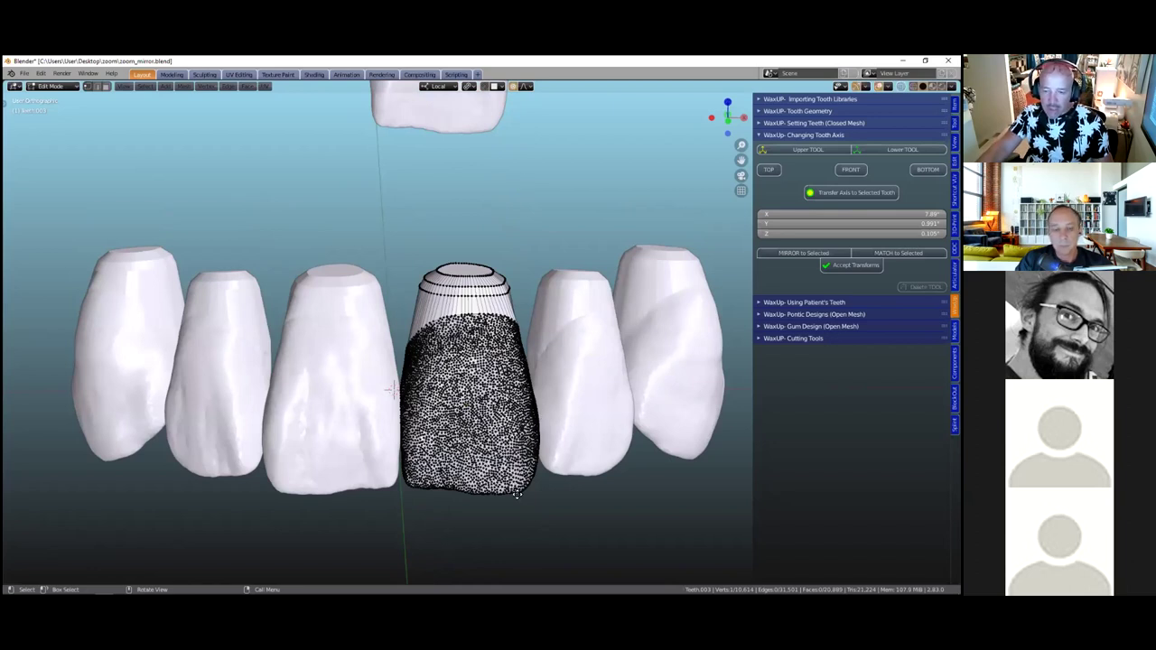
Raise the incisor's lower outer corner and pull its lower inner corner downward to slant the biting edge
{"action": "key", "text": "g"}
{"action": "scroll", "coordinate": [512, 479], "scroll_direction": "down", "scroll_amount": 11}
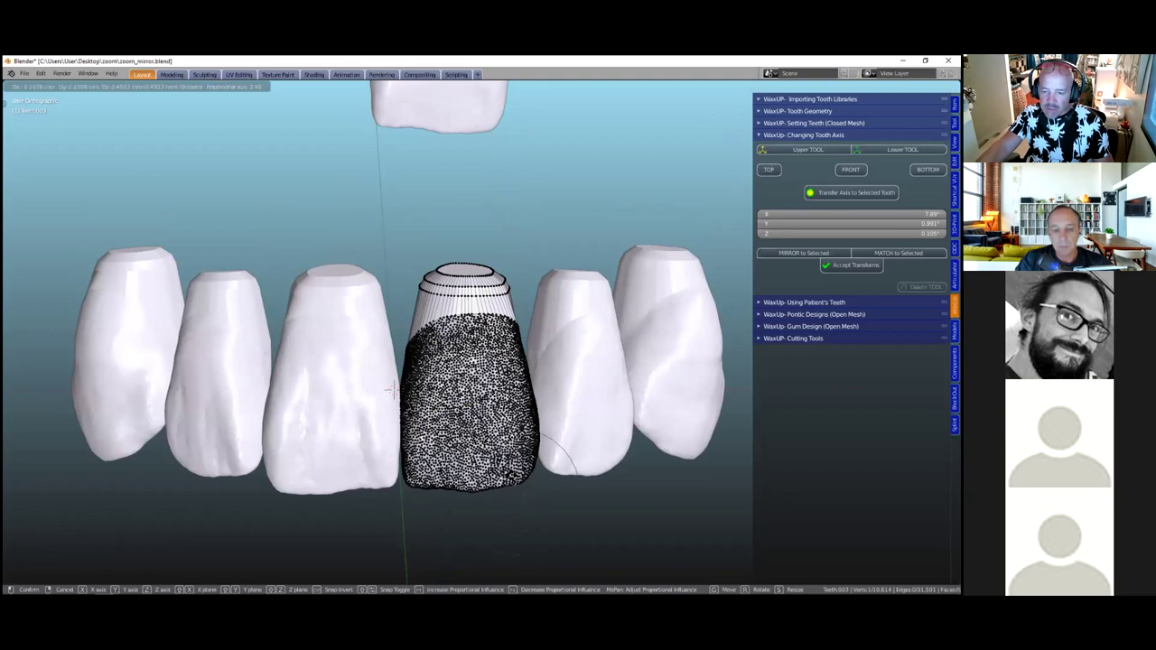
{"action": "left_click", "coordinate": [422, 493]}
{"action": "key", "text": "g"}
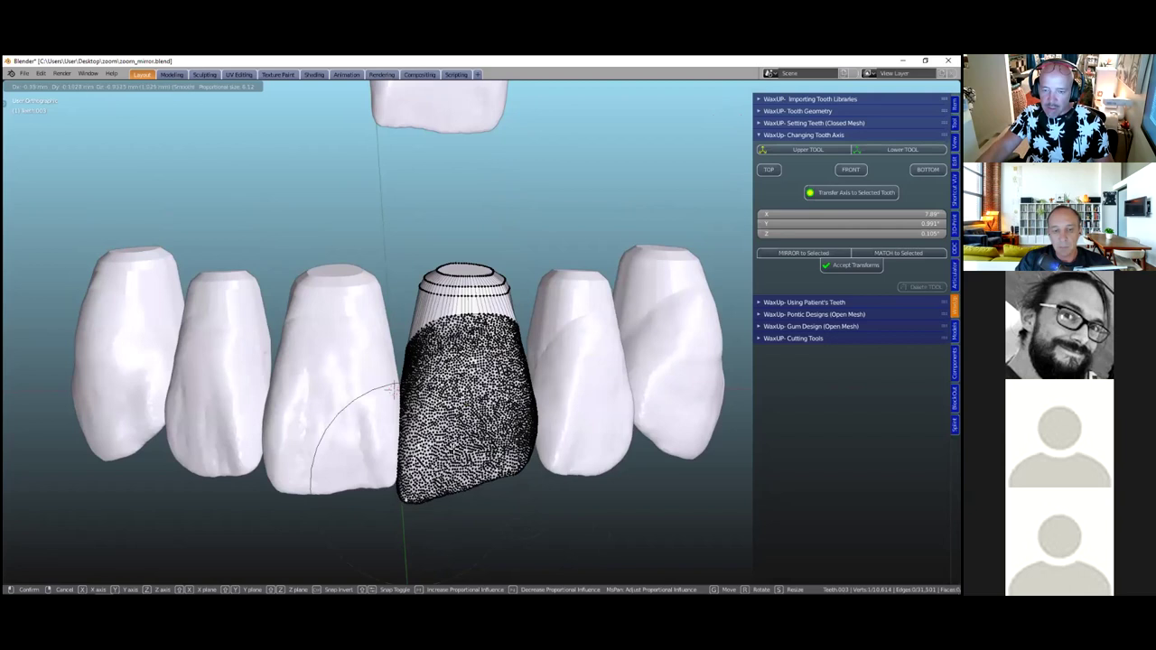
{"action": "left_click", "coordinate": [407, 504]}
{"action": "key", "text": "g"}
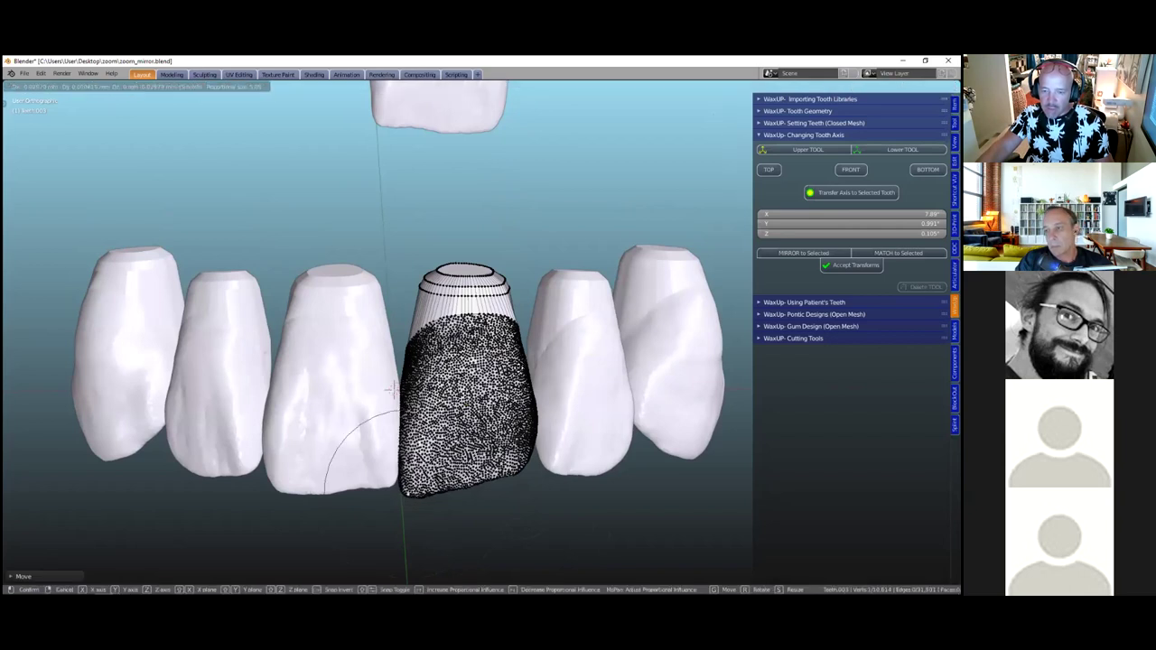
Bulge the upper sides of the incisor outward with proportional editing and return to Object Mode
{"action": "left_click", "coordinate": [522, 347]}
{"action": "left_click", "coordinate": [521, 347]}
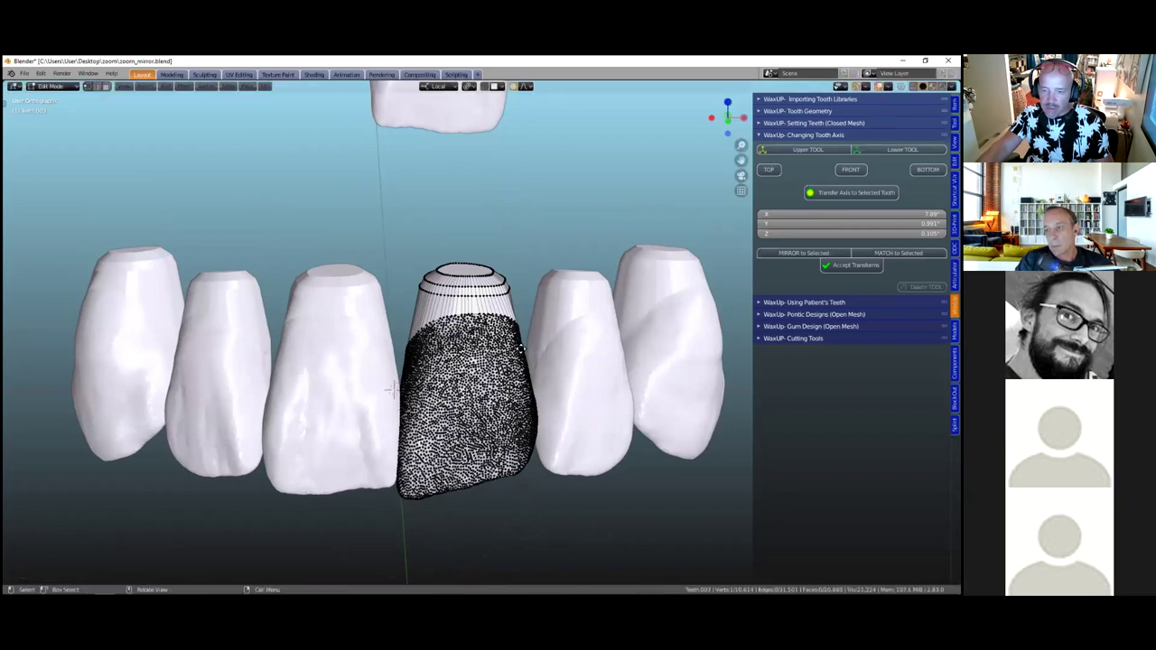
{"action": "key", "text": "g"}
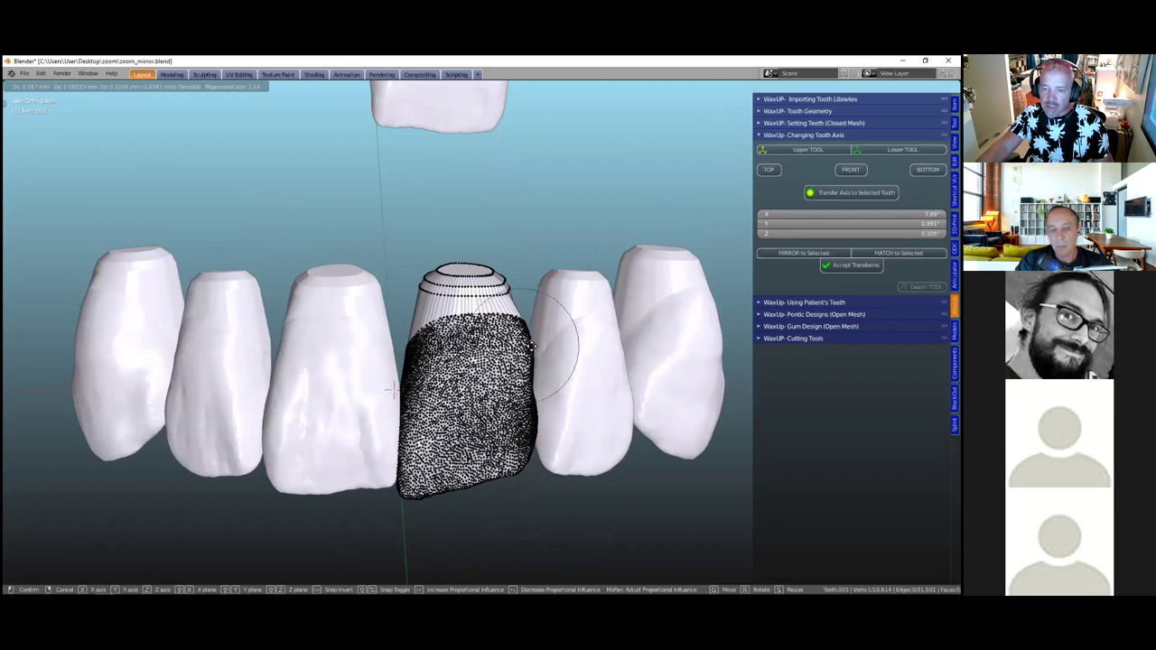
{"action": "scroll", "coordinate": [532, 349], "scroll_direction": "down", "scroll_amount": 5}
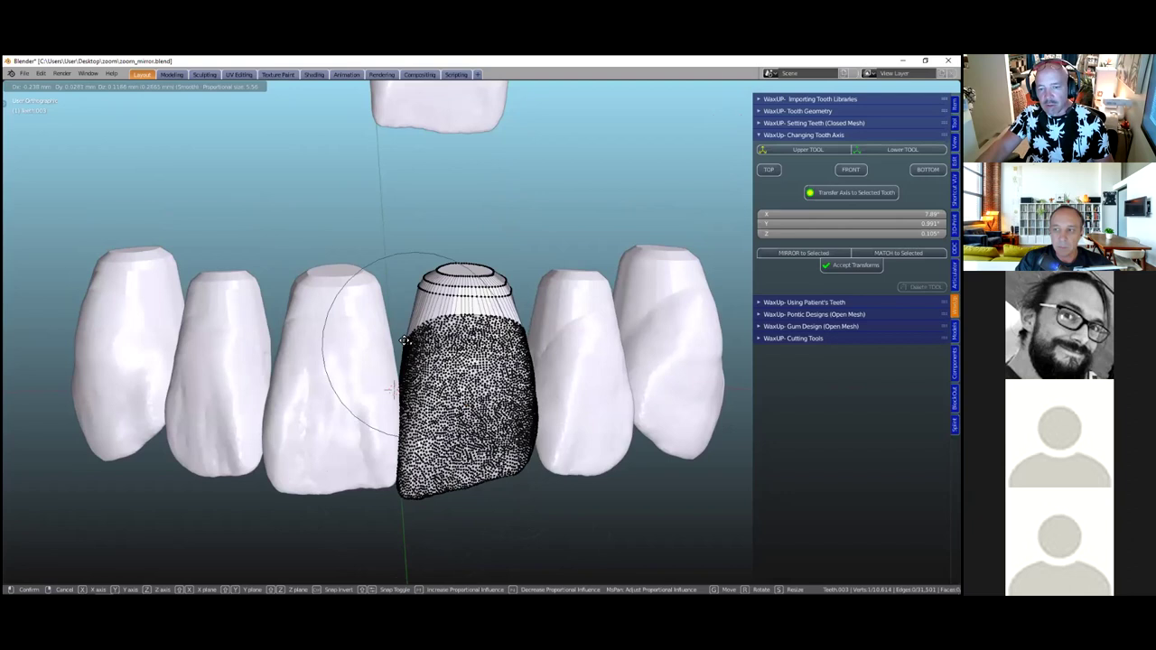
{"action": "left_click", "coordinate": [393, 390]}
{"action": "scroll", "coordinate": [531, 388], "scroll_direction": "down", "scroll_amount": 3}
{"action": "key", "text": "Tab"}
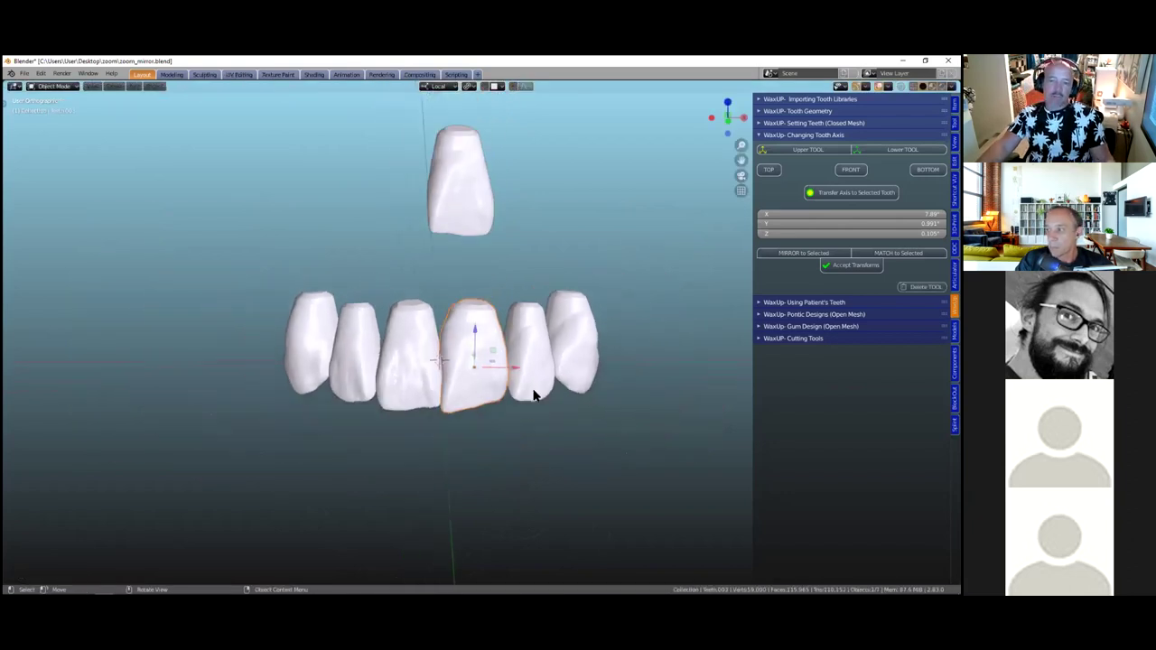
Match the duplicate incisor above the arch to the reshaped incisor using MATCH to Selected, and accept the transforms
{"action": "scroll", "coordinate": [534, 395], "scroll_direction": "down", "scroll_amount": 1}
{"action": "mouse_move", "coordinate": [534, 394]}
{"action": "middle_mouse_down"}
{"action": "mouse_move", "coordinate": [508, 354]}
{"action": "mouse_move", "coordinate": [512, 379]}
{"action": "mouse_move", "coordinate": [549, 375]}
{"action": "mouse_move", "coordinate": [553, 397]}
{"action": "middle_mouse_up"}
{"action": "scroll", "coordinate": [510, 379], "scroll_direction": "down", "scroll_amount": 1}
{"action": "scroll", "coordinate": [510, 378], "scroll_direction": "up", "scroll_amount": 2}
{"action": "scroll", "coordinate": [548, 365], "scroll_direction": "down", "scroll_amount": 2}
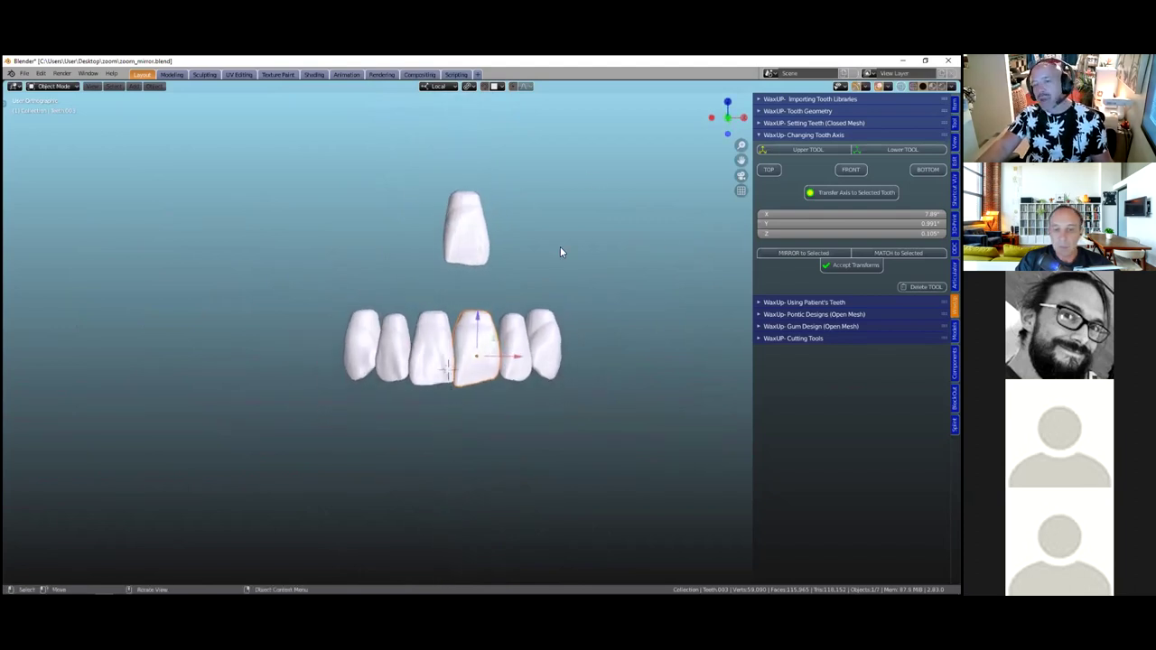
{"action": "left_click", "coordinate": [475, 220]}
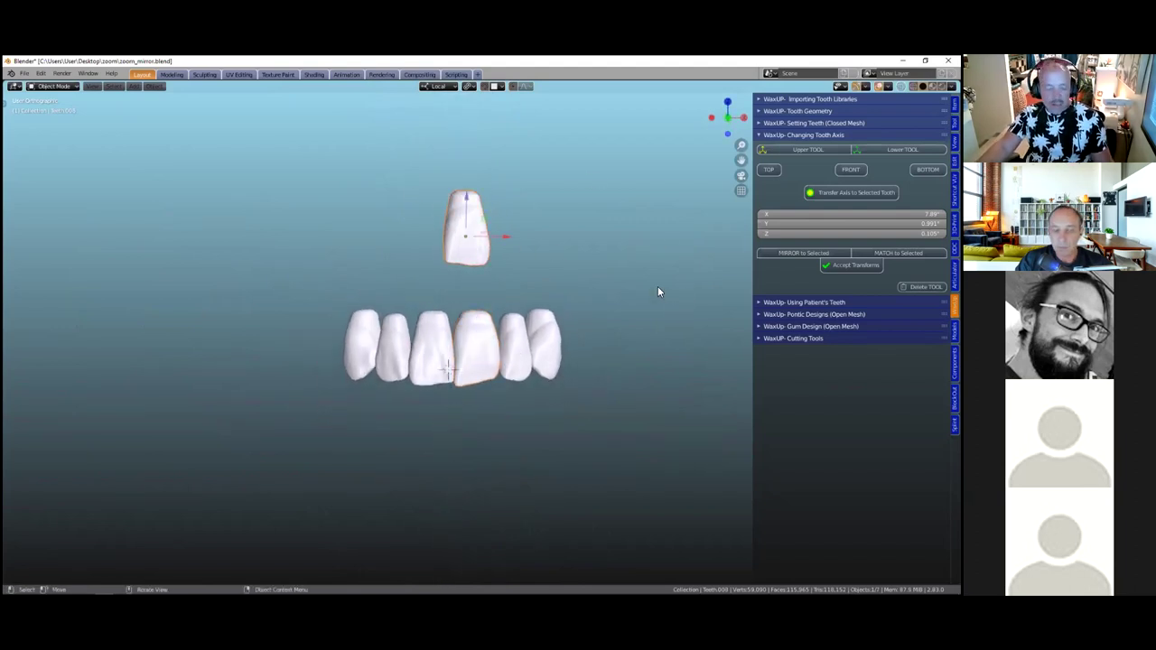
{"action": "left_click", "coordinate": [490, 352], "text": "shift"}
{"action": "key", "text": "shift"}
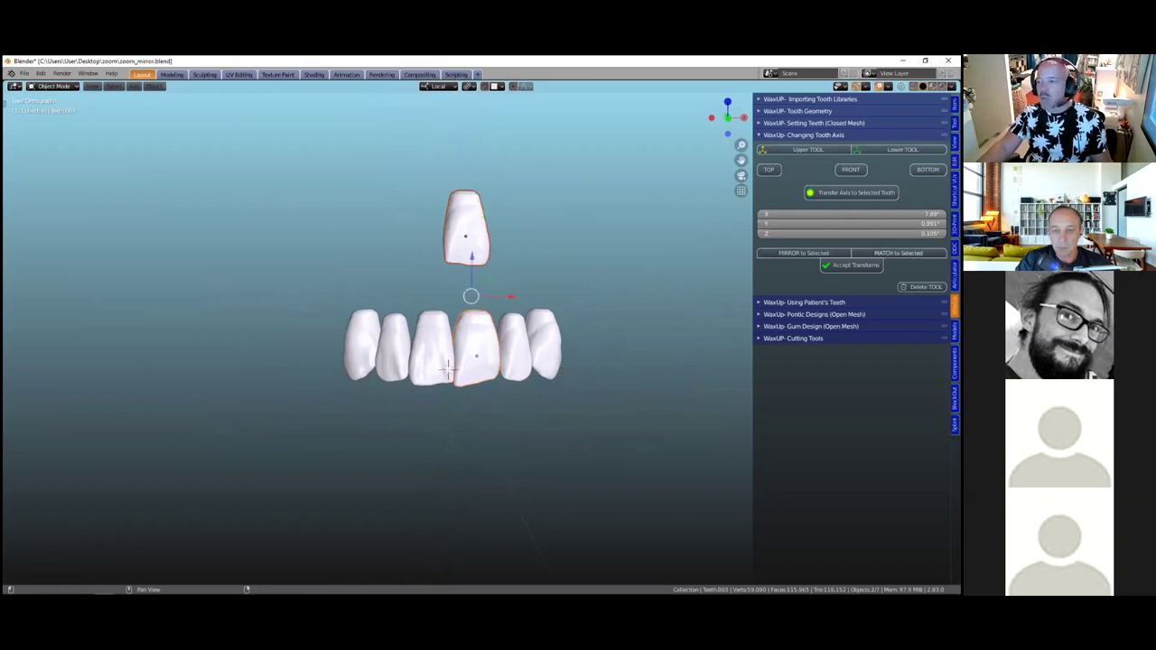
{"action": "left_click", "coordinate": [897, 252]}
{"action": "scroll", "coordinate": [536, 408], "scroll_direction": "up", "scroll_amount": 5}
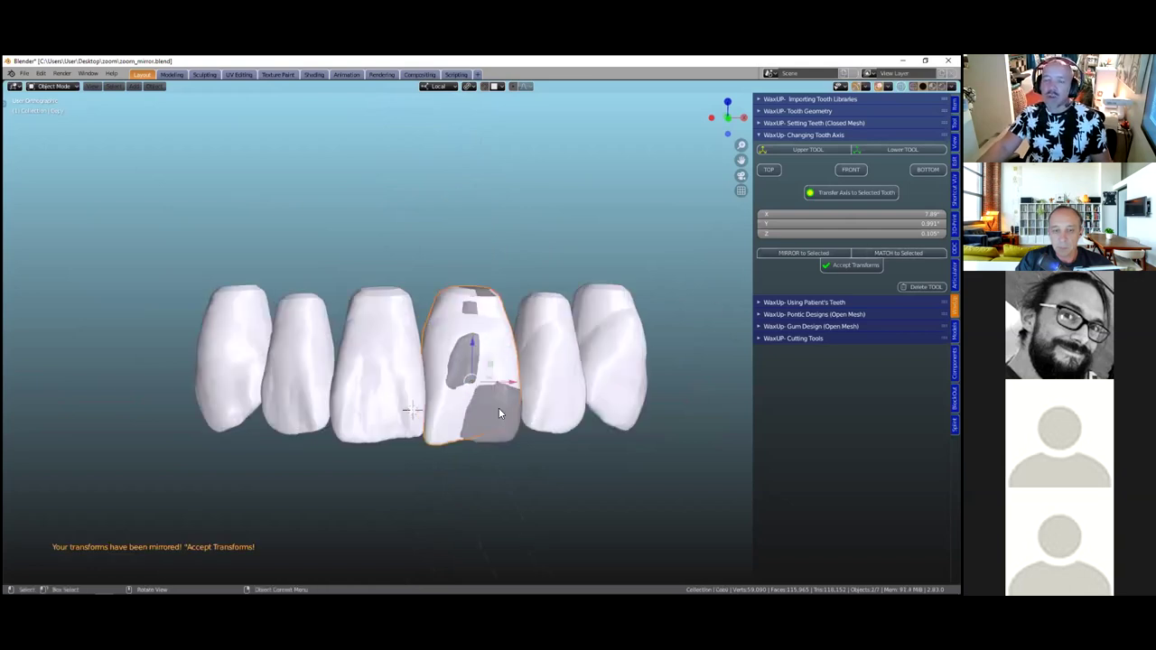
{"action": "left_click", "coordinate": [856, 265]}
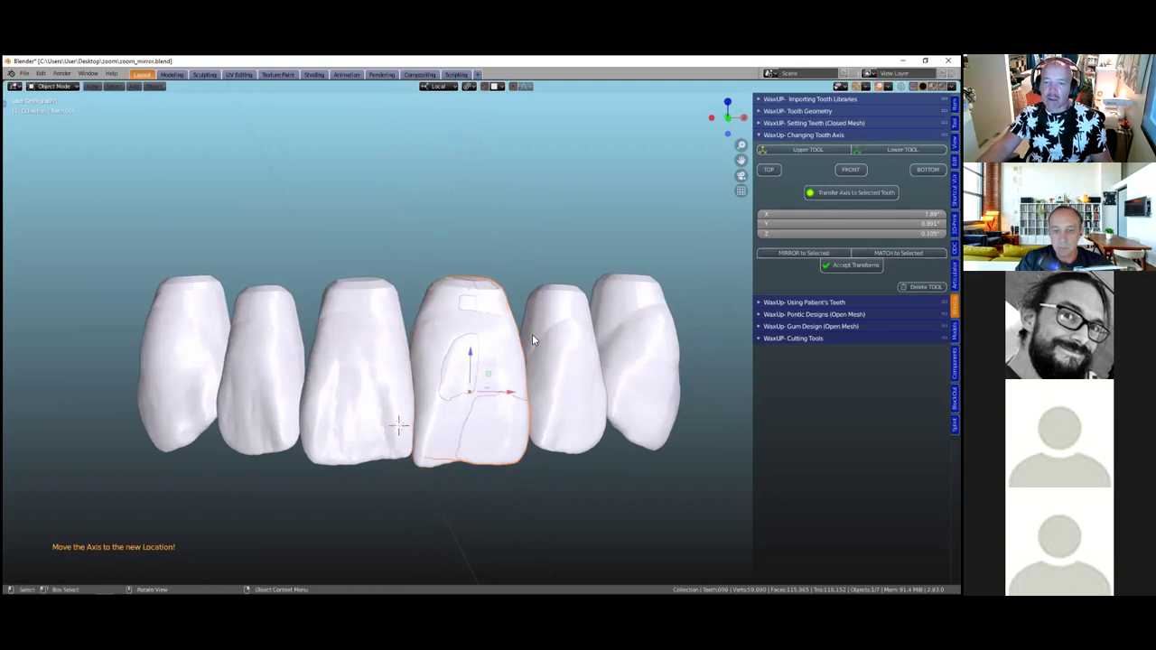
Delete the matched duplicate incisor that overlaps the reshaped central incisor
{"action": "key", "text": "x"}
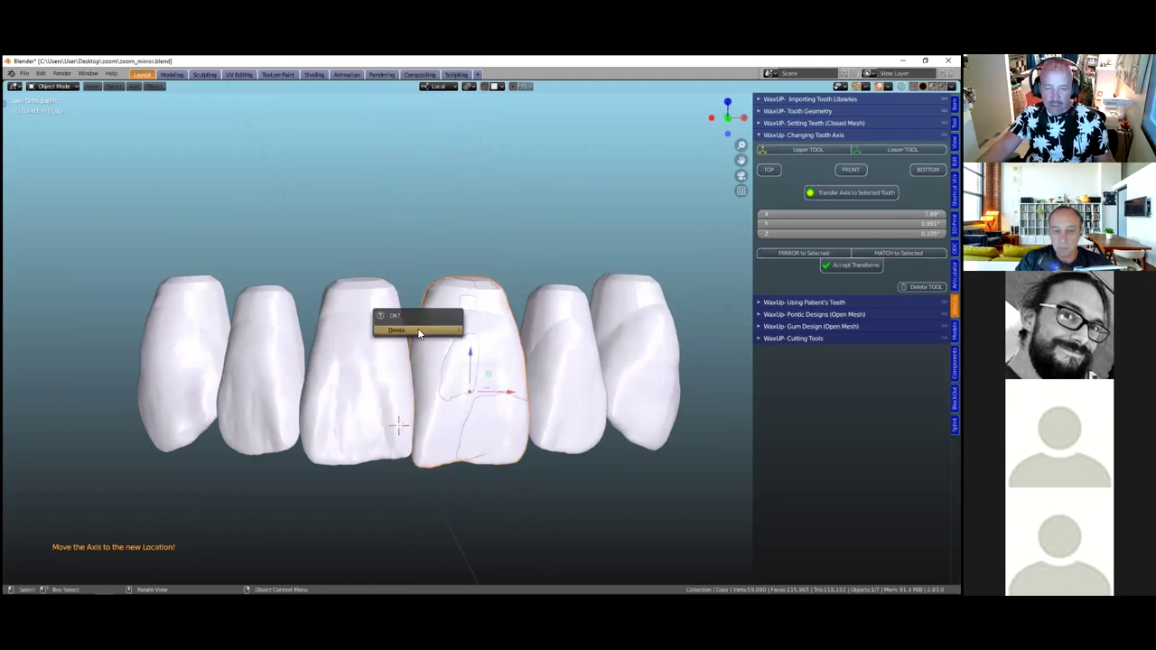
{"action": "left_click", "coordinate": [417, 328]}
{"action": "scroll", "coordinate": [495, 411], "scroll_direction": "down", "scroll_amount": 1}
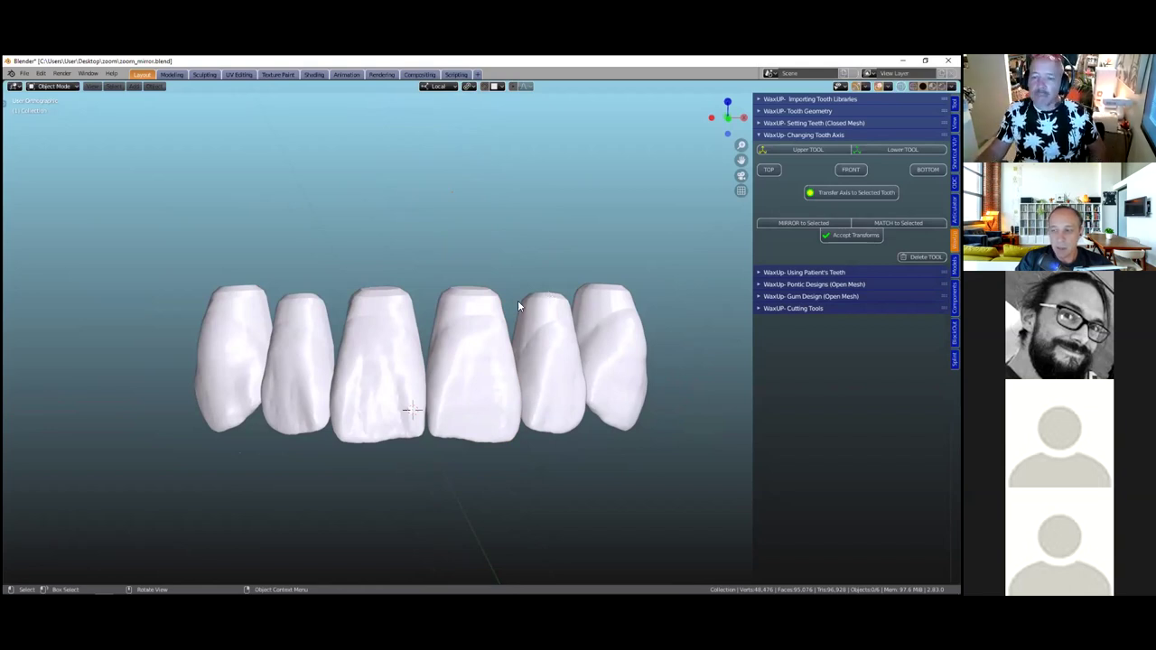
{"action": "scroll", "coordinate": [465, 346], "scroll_direction": "up", "scroll_amount": 2}
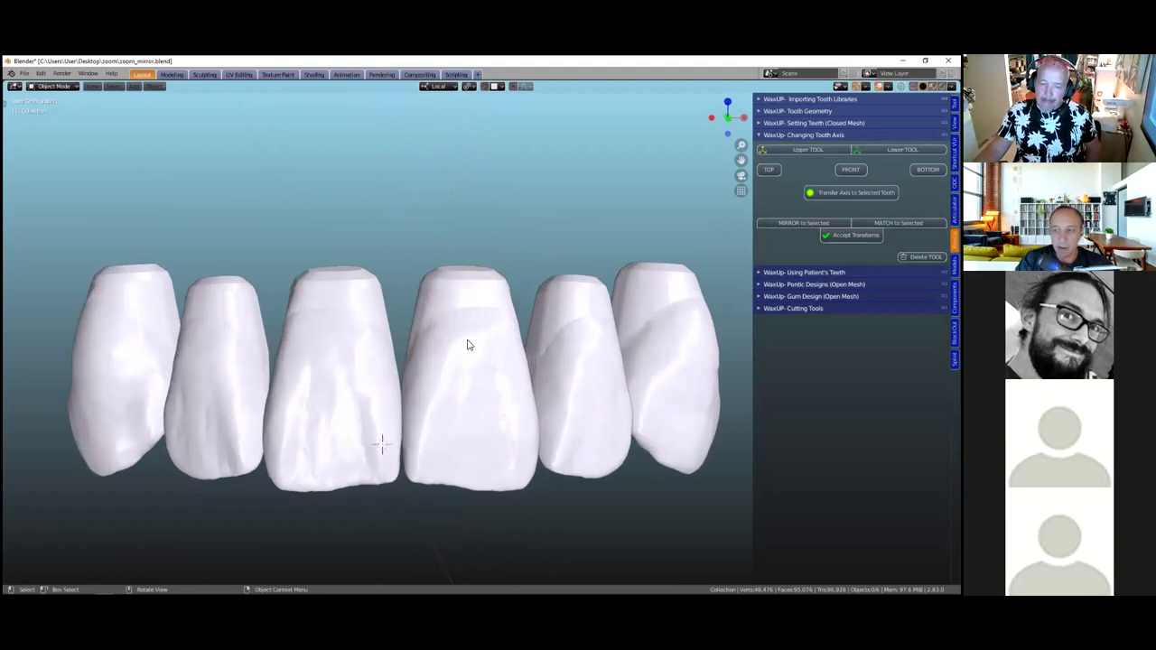
{"action": "scroll", "coordinate": [458, 390], "scroll_direction": "down", "scroll_amount": 1}
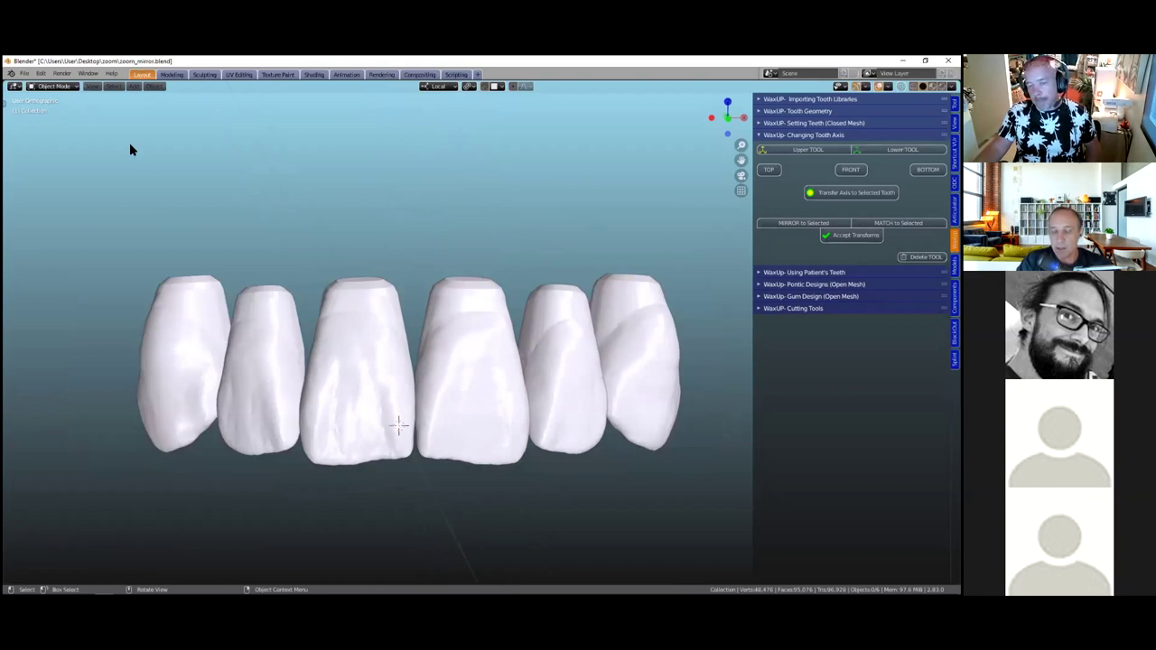
Open zoom_adaptation.blend from the zoom folder without saving the changes to the current file
{"action": "left_click", "coordinate": [26, 74]}
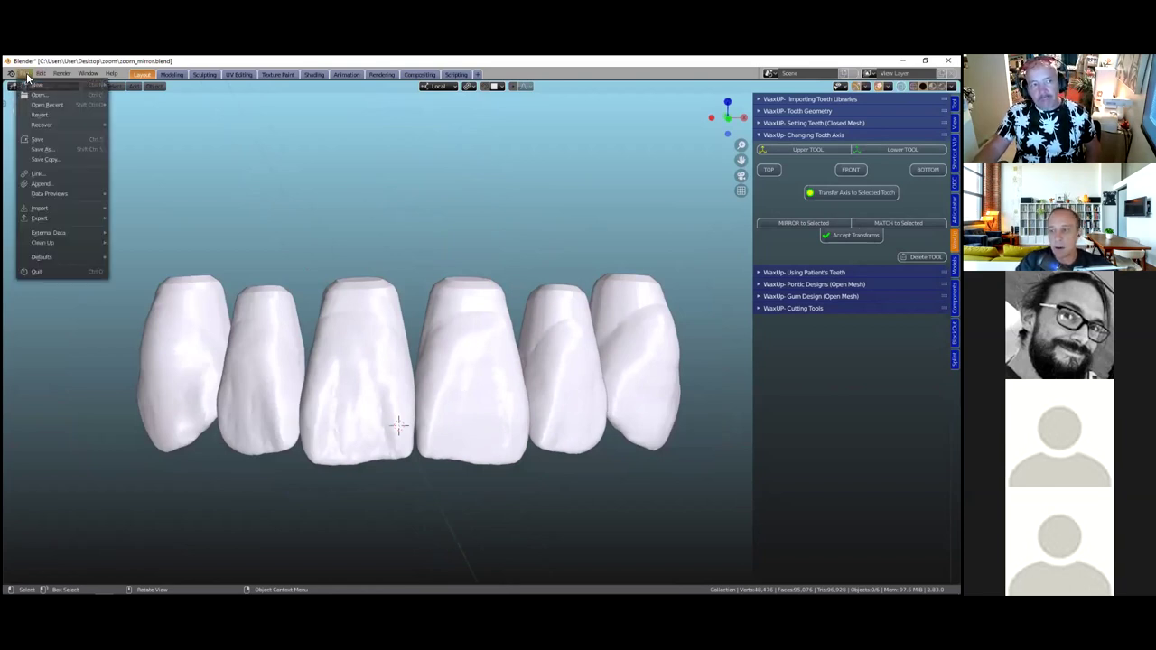
{"action": "mouse_move", "coordinate": [28, 85]}
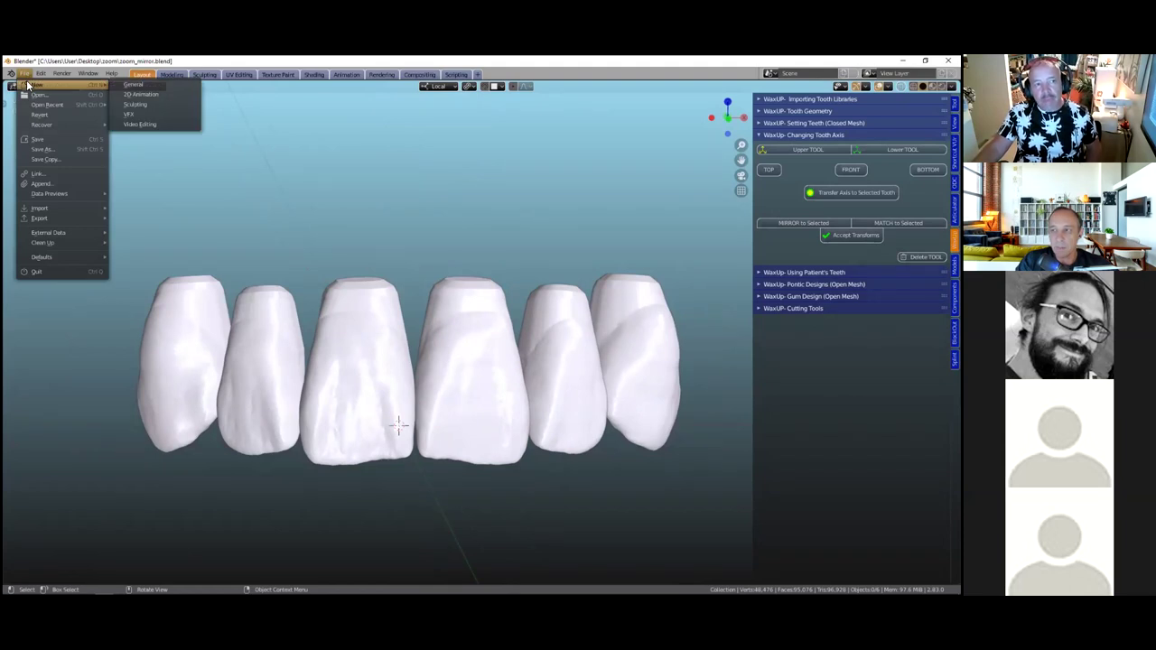
{"action": "left_click", "coordinate": [39, 96]}
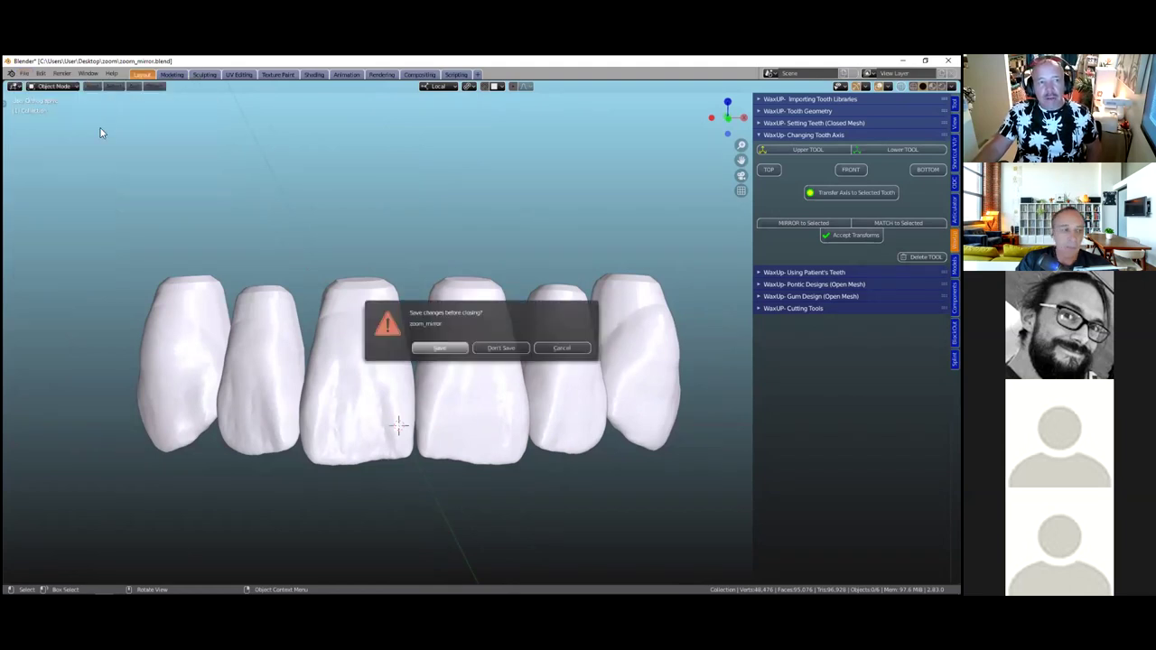
{"action": "left_click", "coordinate": [495, 349]}
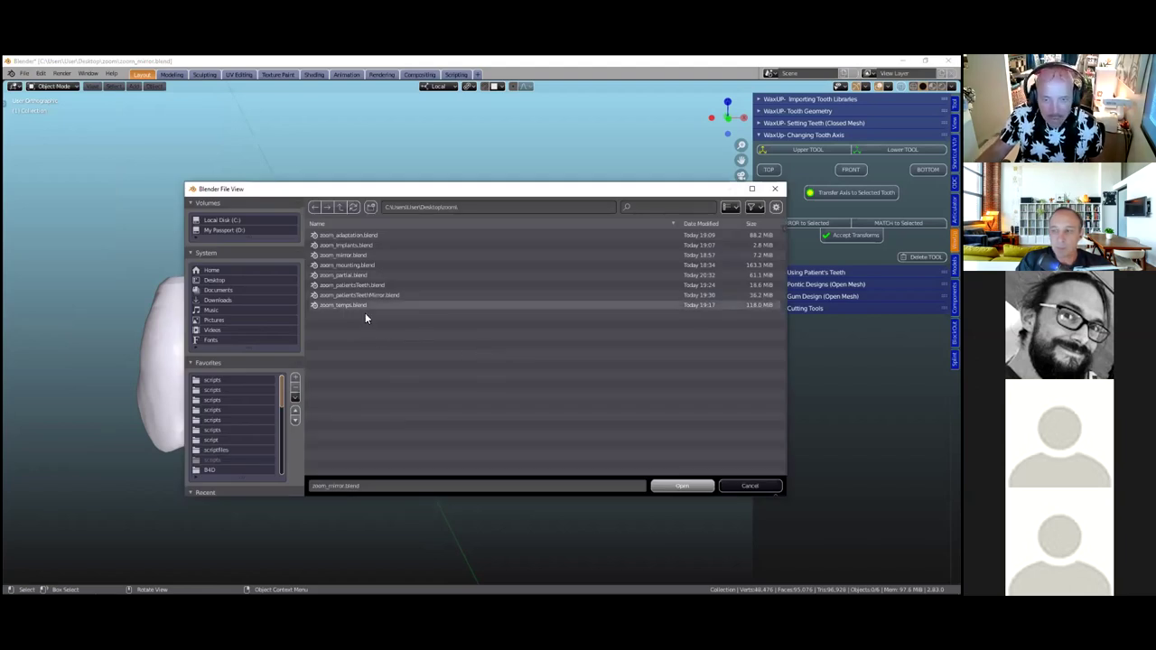
{"action": "double_click", "coordinate": [376, 236]}
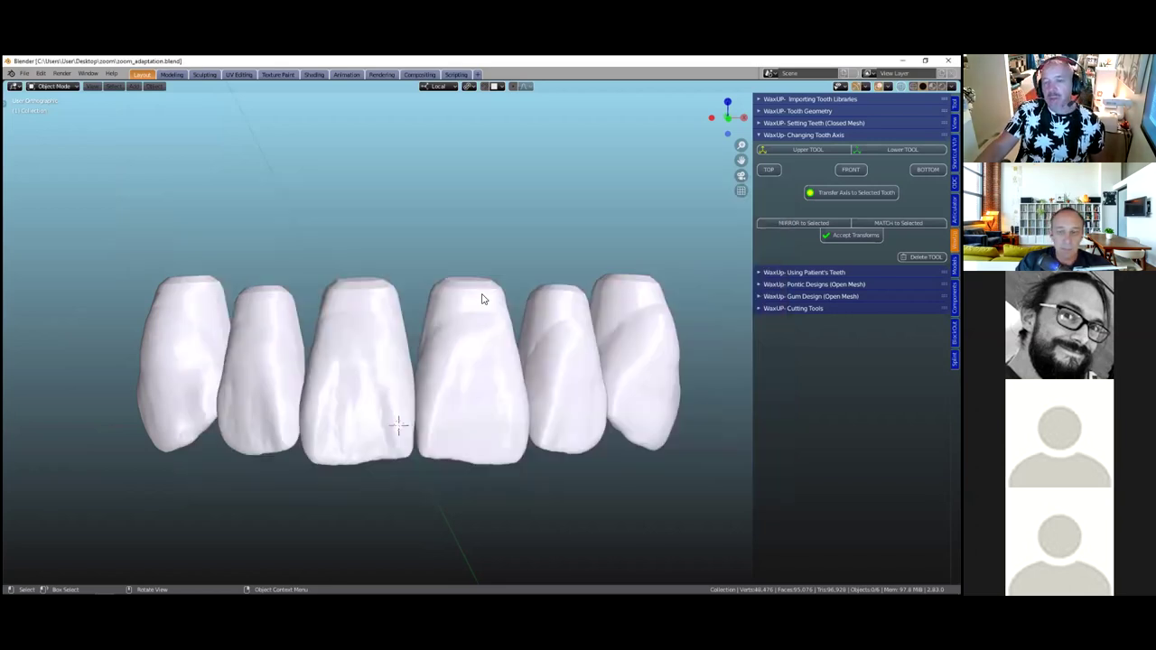
{"action": "middle_click_drag", "start_coordinate": [432, 315], "coordinate": [339, 282]}
{"action": "scroll", "coordinate": [337, 278], "scroll_direction": "up", "scroll_amount": 3}
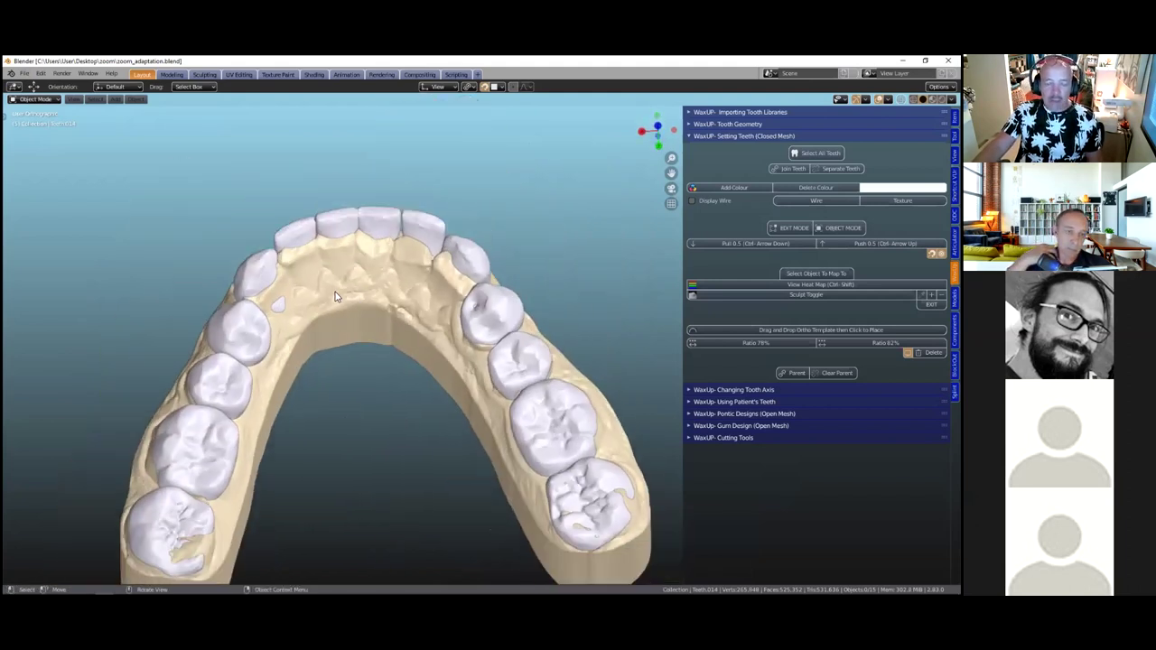
Select the six anterior teeth, from canine to canine, and join them with Join Teeth
{"action": "scroll", "coordinate": [334, 296], "scroll_direction": "down", "scroll_amount": 2}
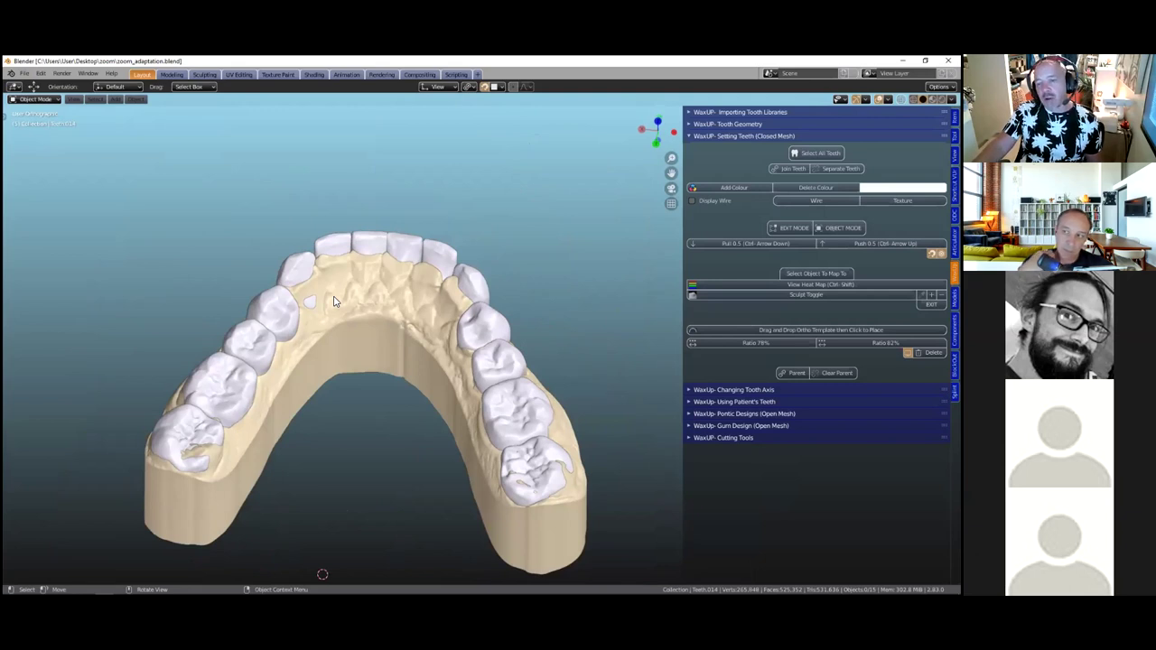
{"action": "scroll", "coordinate": [354, 283], "scroll_direction": "up", "scroll_amount": 2}
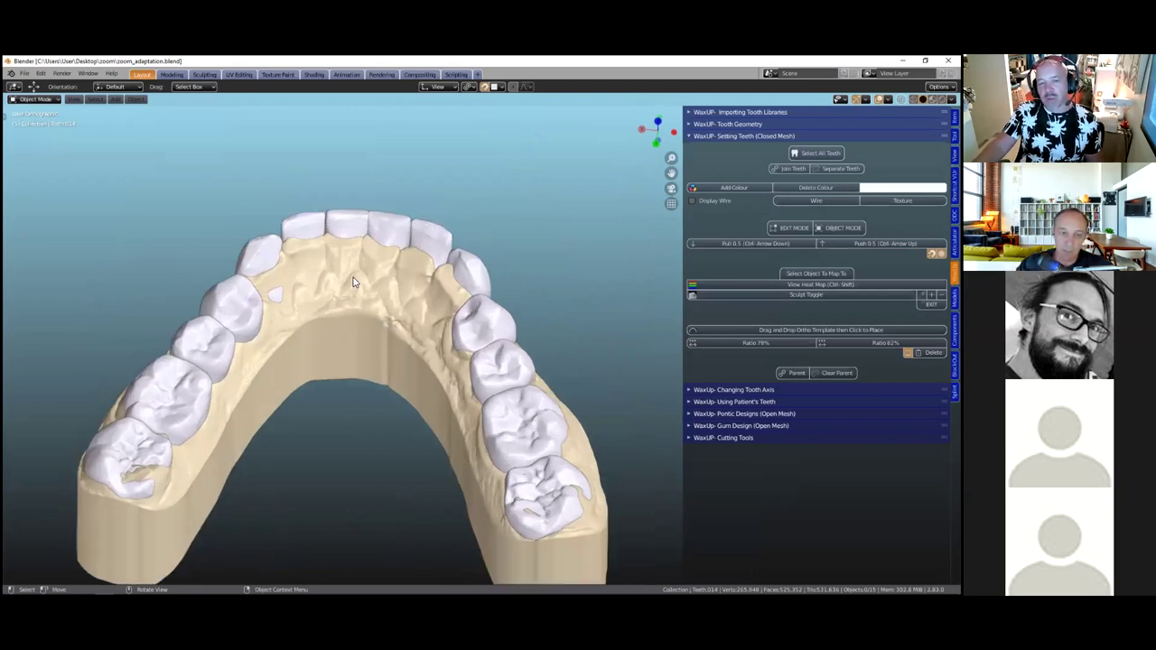
{"action": "left_click", "coordinate": [292, 233]}
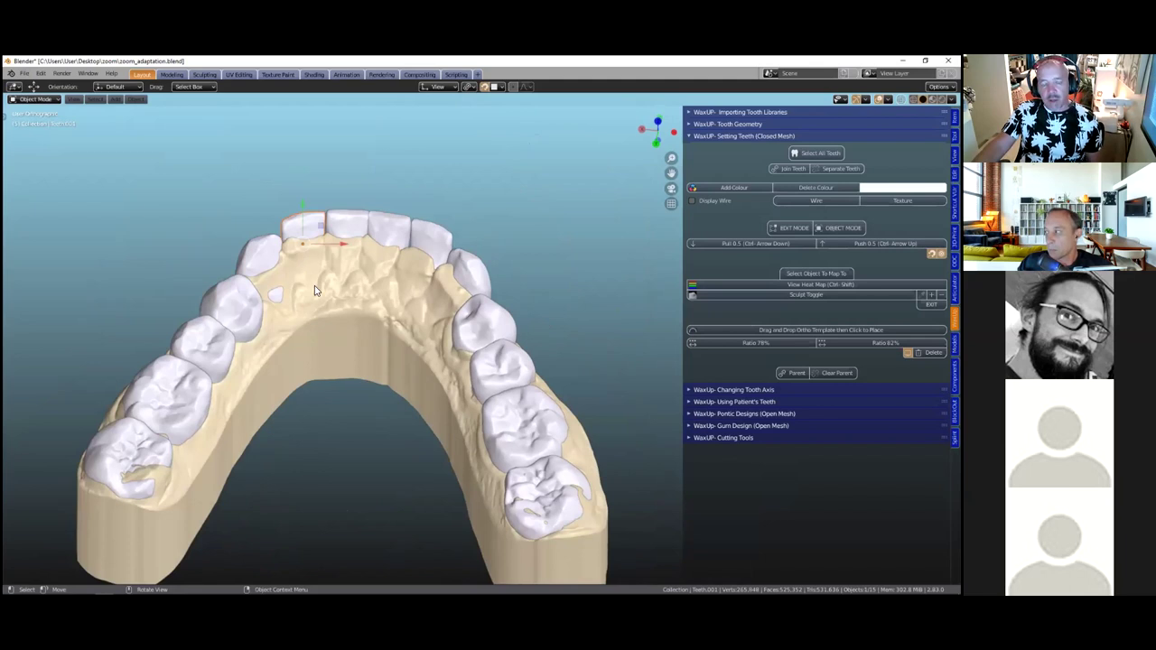
{"action": "middle_click_drag", "start_coordinate": [316, 275], "coordinate": [270, 247]}
{"action": "left_click", "coordinate": [270, 248], "text": "shift"}
{"action": "left_click", "coordinate": [305, 224], "text": "shift"}
{"action": "left_click", "coordinate": [346, 222], "text": "shift"}
{"action": "left_click", "coordinate": [385, 224], "text": "shift"}
{"action": "left_click", "coordinate": [430, 231], "text": "shift"}
{"action": "left_click", "coordinate": [469, 264], "text": "shift"}
{"action": "left_click", "coordinate": [792, 169]}
Enter Edit Mode on the joined anterior teeth, with their inner surfaces facing the view
{"action": "middle_click_drag", "start_coordinate": [336, 287], "coordinate": [330, 267]}
{"action": "scroll", "coordinate": [432, 340], "scroll_direction": "up", "scroll_amount": 4}
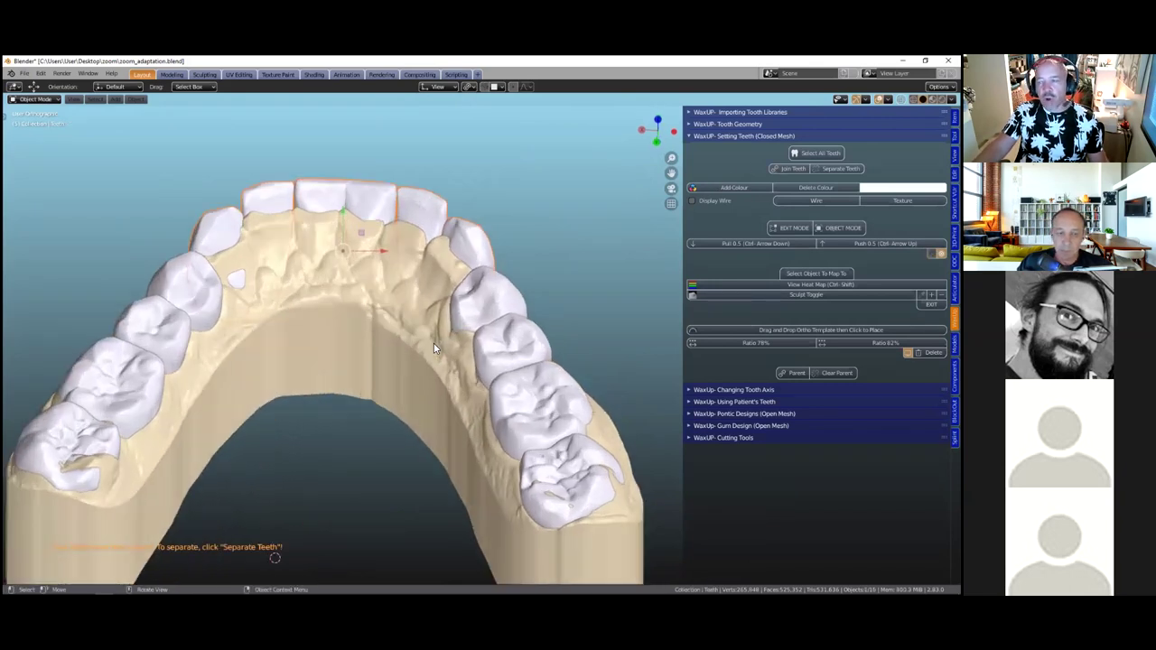
{"action": "middle_click_drag", "start_coordinate": [431, 338], "coordinate": [452, 330]}
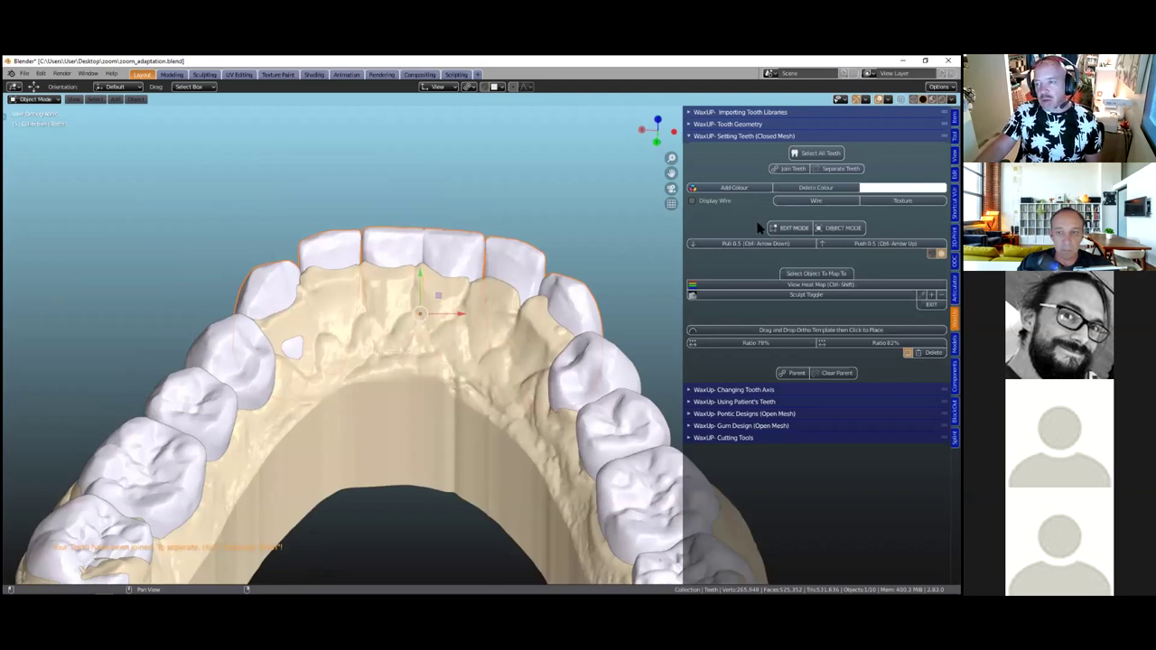
{"action": "left_click", "coordinate": [790, 228]}
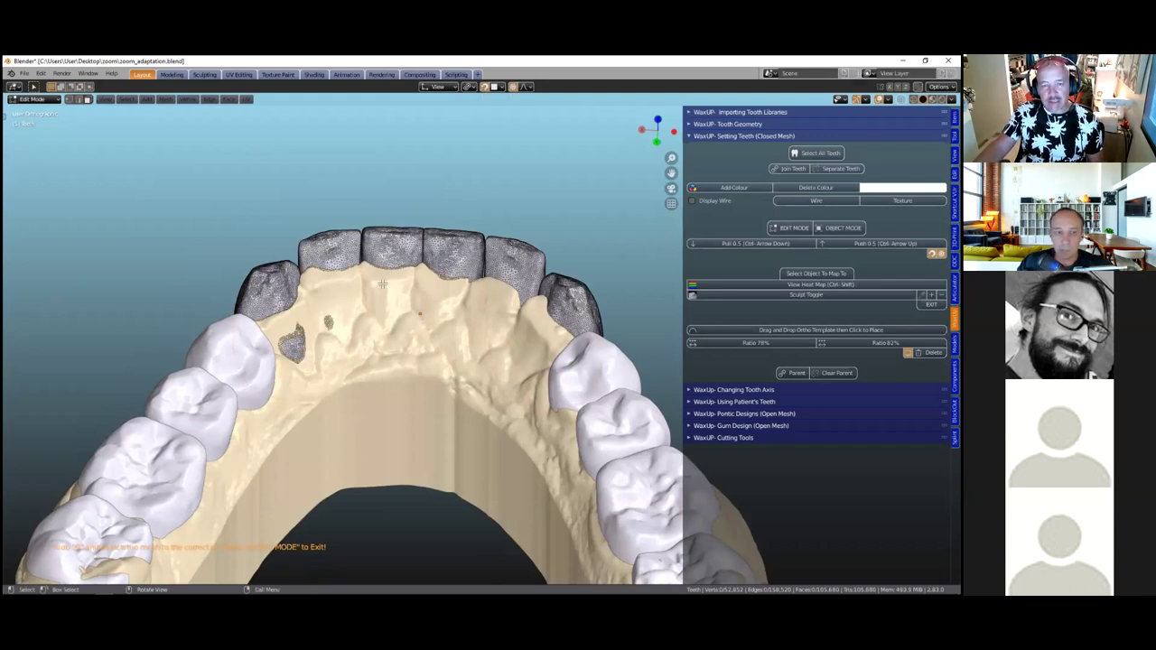
Stretch the inner surfaces of both central incisors toward the gum so they emerge through the model
{"action": "scroll", "coordinate": [382, 283], "scroll_direction": "up", "scroll_amount": 1}
{"action": "scroll", "coordinate": [350, 278], "scroll_direction": "up", "scroll_amount": 1}
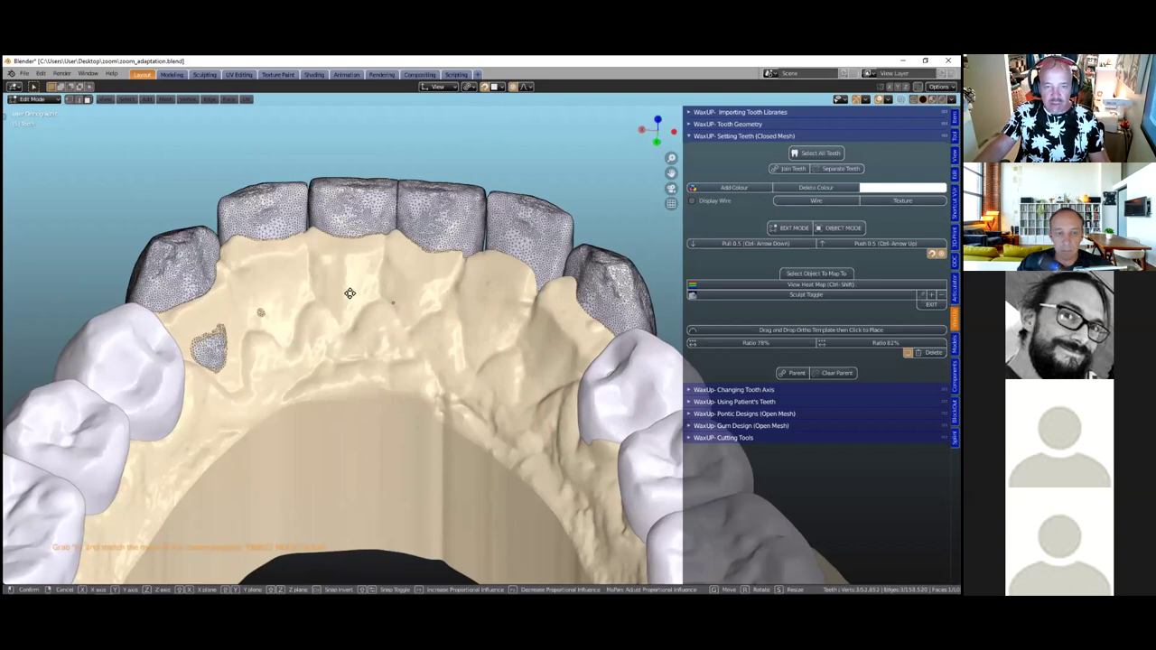
{"action": "key", "text": "g"}
{"action": "left_click", "coordinate": [351, 259]}
{"action": "left_click", "coordinate": [352, 260]}
{"action": "key", "text": "g"}
{"action": "left_click", "coordinate": [418, 306]}
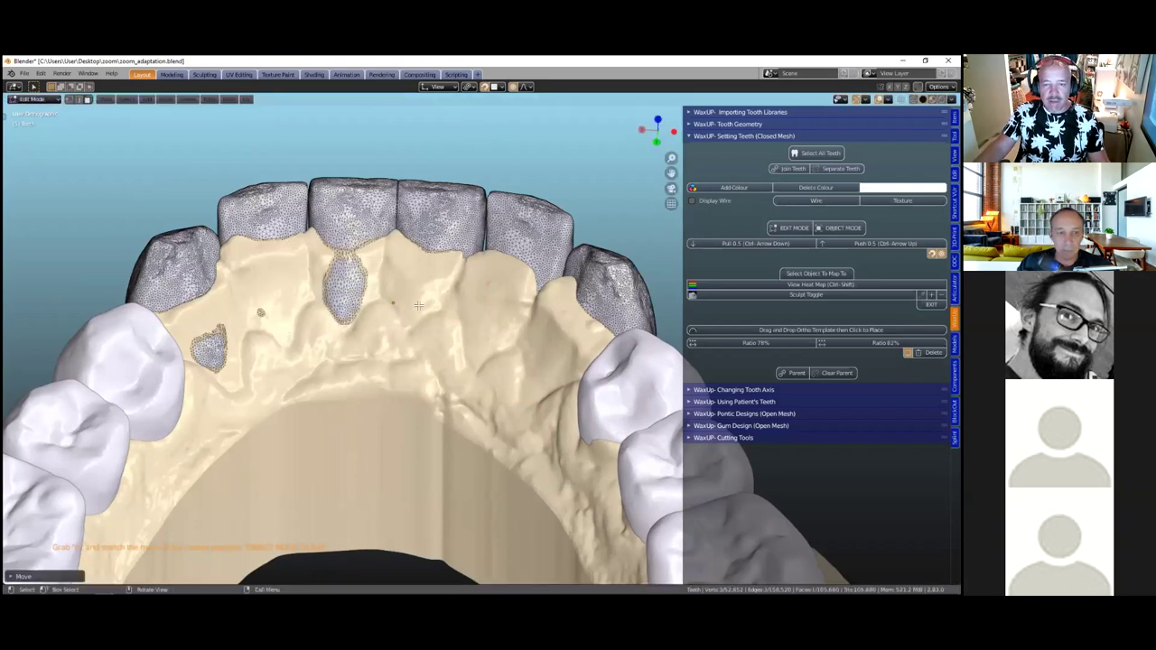
{"action": "left_click", "coordinate": [419, 306]}
{"action": "key", "text": "g"}
{"action": "left_click", "coordinate": [467, 317]}
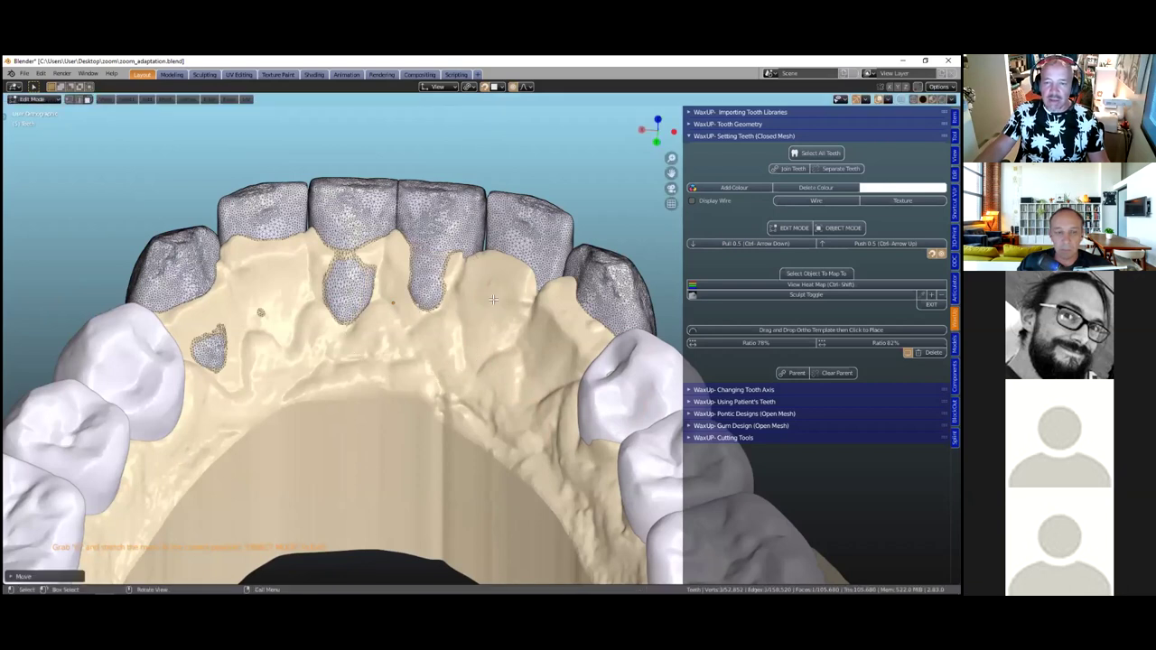
Stretch the inner surfaces of both lateral incisors and the left-hand canine toward the gum over the model
{"action": "mouse_move", "coordinate": [488, 305]}
{"action": "middle_mouse_down"}
{"action": "mouse_move", "coordinate": [480, 310]}
{"action": "mouse_move", "coordinate": [482, 284]}
{"action": "middle_mouse_up"}
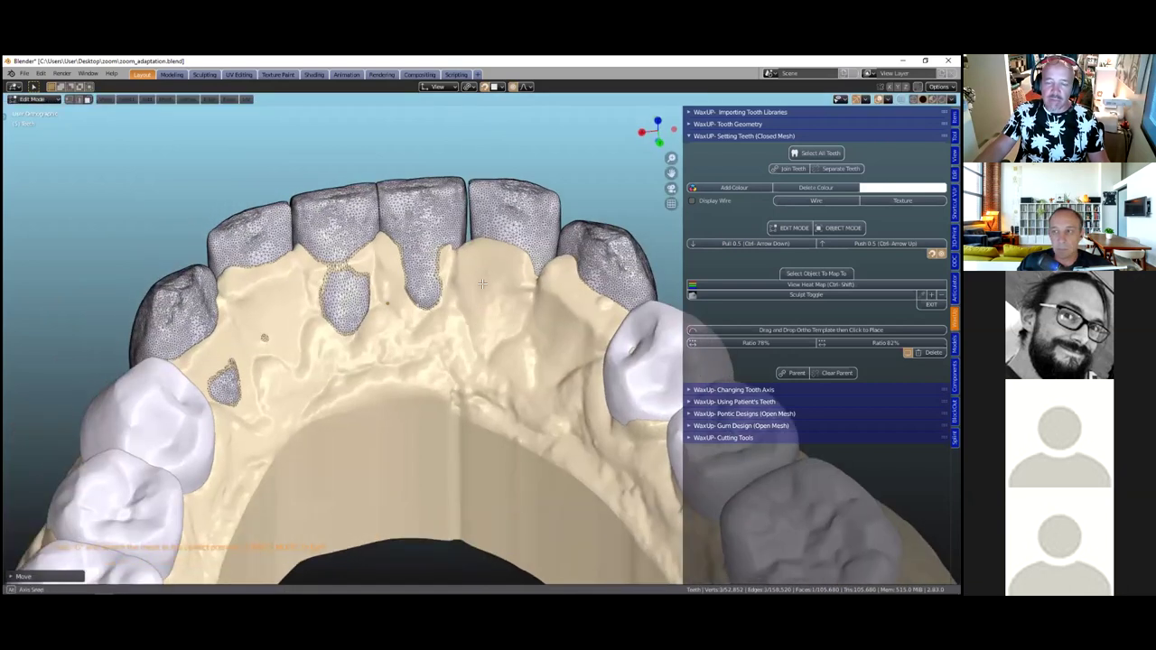
{"action": "left_click", "coordinate": [489, 260]}
{"action": "key", "text": "g"}
{"action": "left_click", "coordinate": [514, 260]}
{"action": "key", "text": "g"}
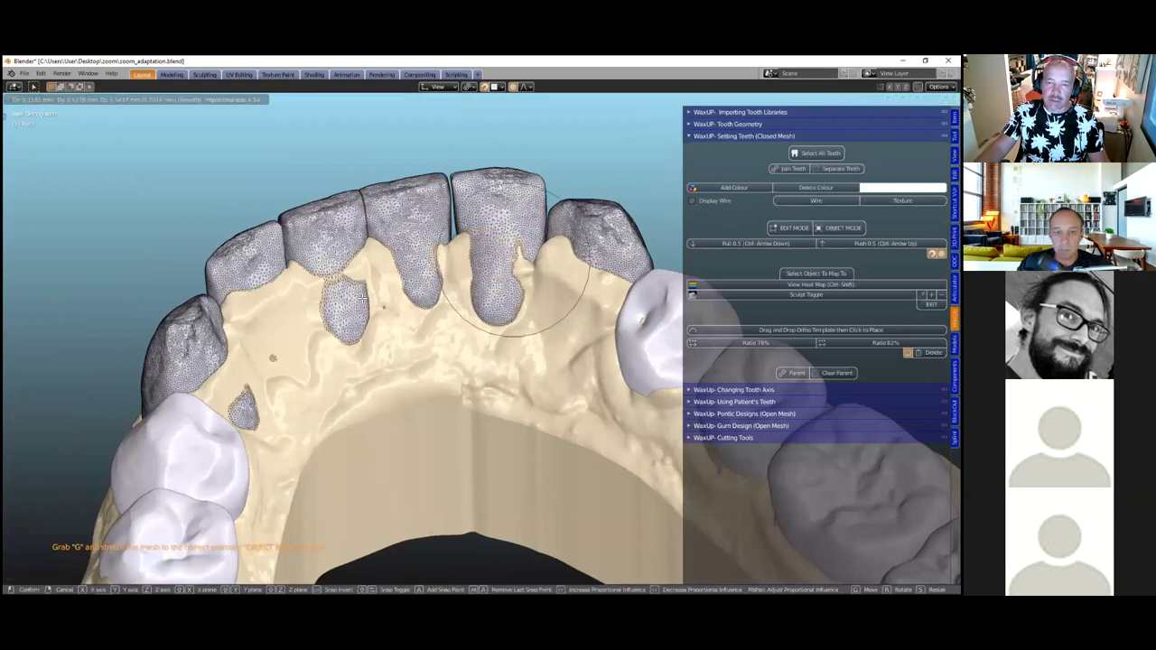
{"action": "left_click", "coordinate": [265, 219]}
{"action": "middle_click_drag", "start_coordinate": [265, 220], "coordinate": [188, 221]}
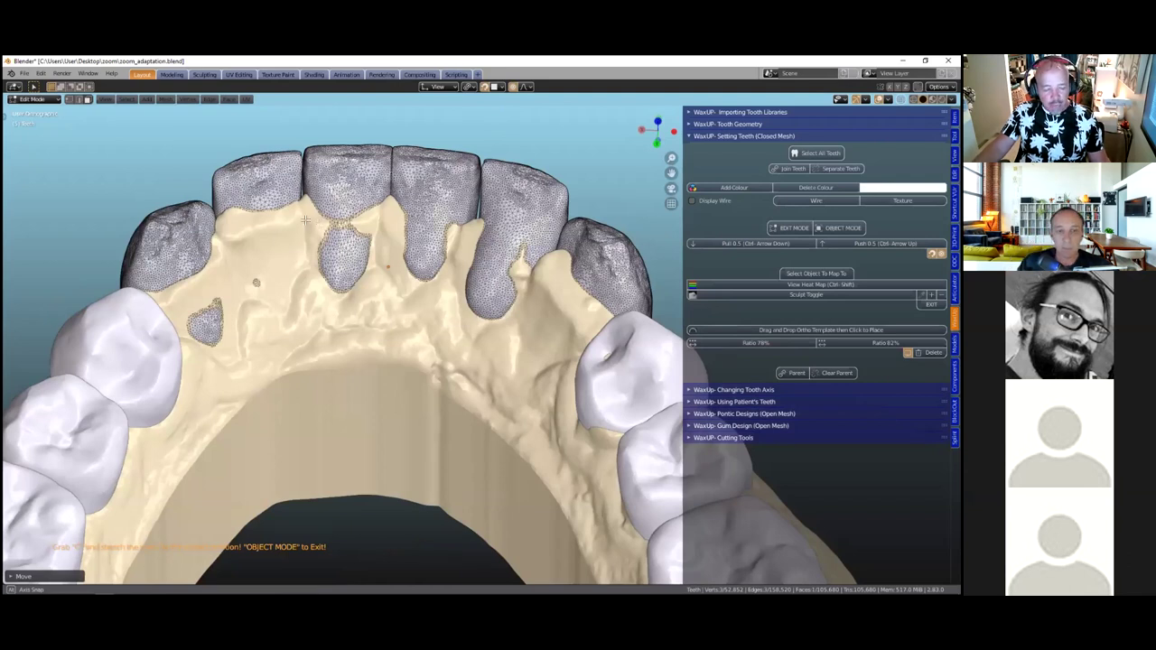
{"action": "middle_click_drag", "start_coordinate": [382, 345], "coordinate": [429, 372]}
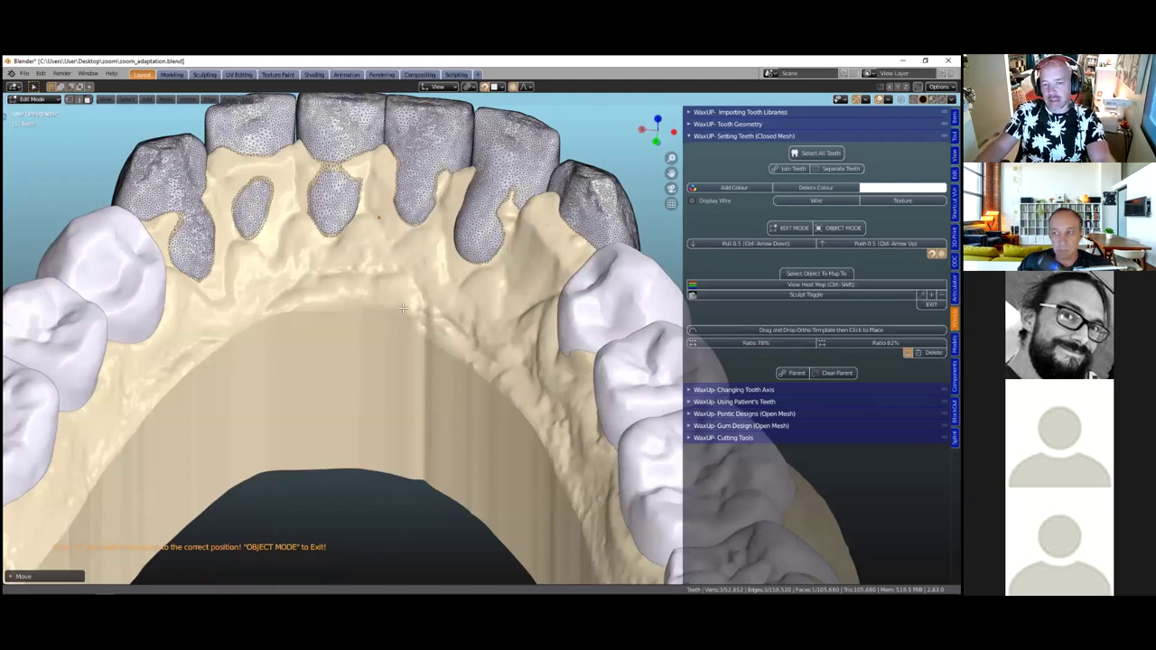
Pull the mesh out by 0.5 mm at the gaps on the left-hand central and lateral incisors
{"action": "scroll", "coordinate": [344, 163], "scroll_direction": "up", "scroll_amount": 2}
{"action": "middle_click_drag", "start_coordinate": [345, 162], "coordinate": [404, 304], "text": "shift"}
{"action": "middle_click_drag", "start_coordinate": [347, 258], "coordinate": [351, 276]}
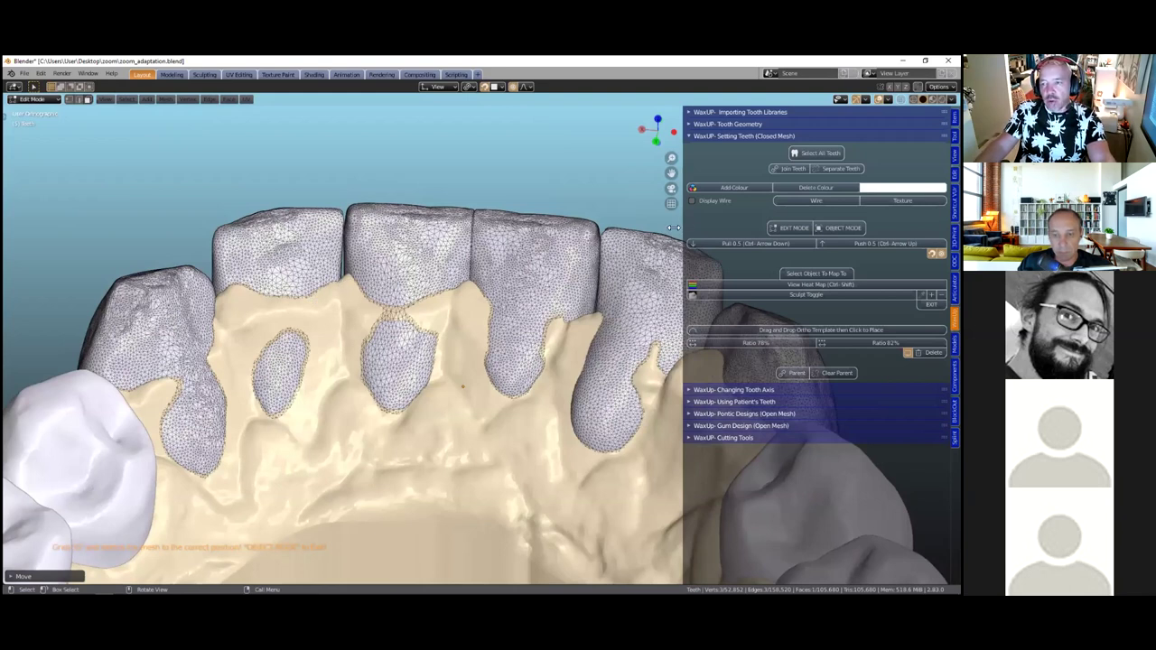
{"action": "scroll", "coordinate": [768, 250], "scroll_direction": "up", "scroll_amount": 3}
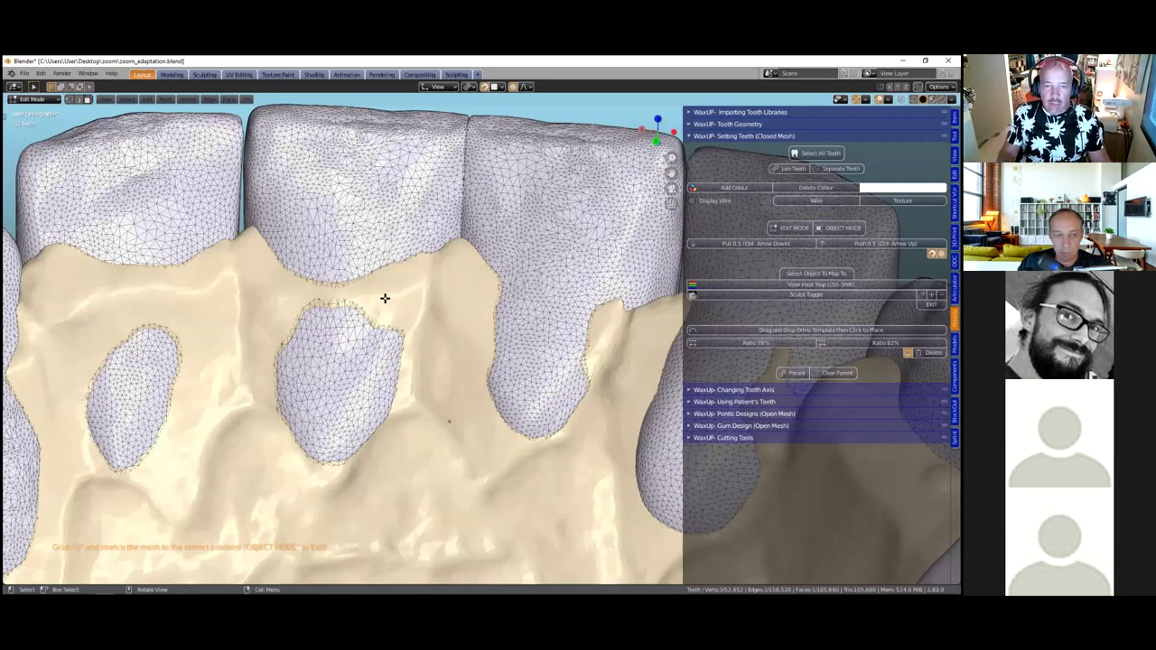
{"action": "scroll", "coordinate": [385, 298], "scroll_direction": "down", "scroll_amount": 1}
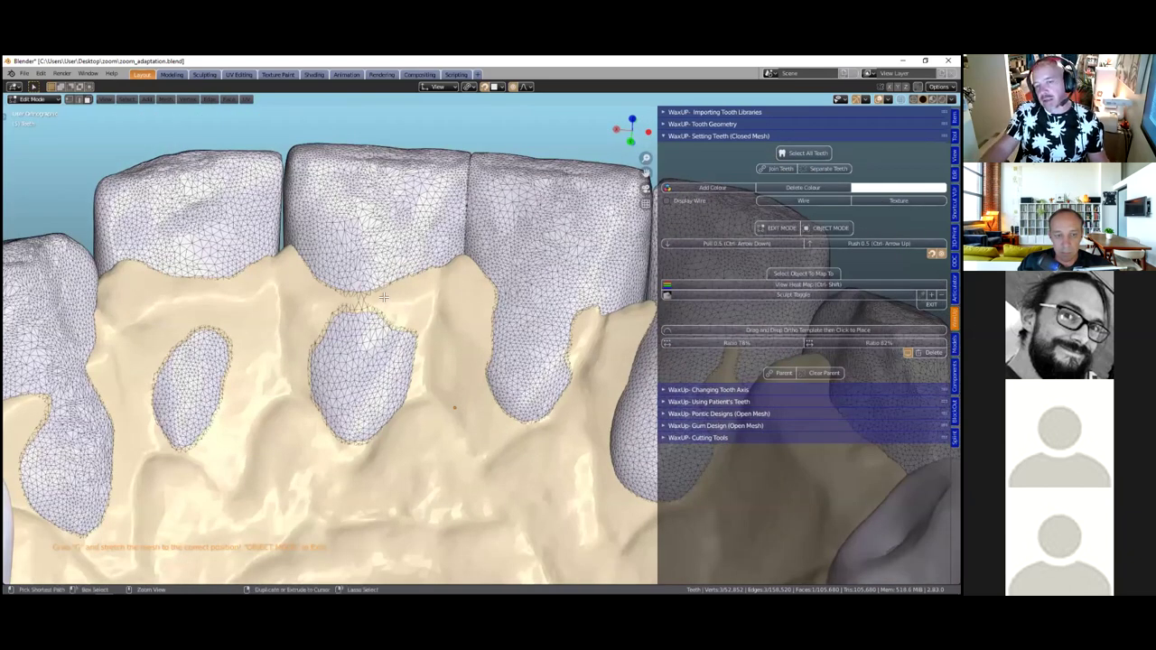
{"action": "key", "text": "ctrl+Down"}
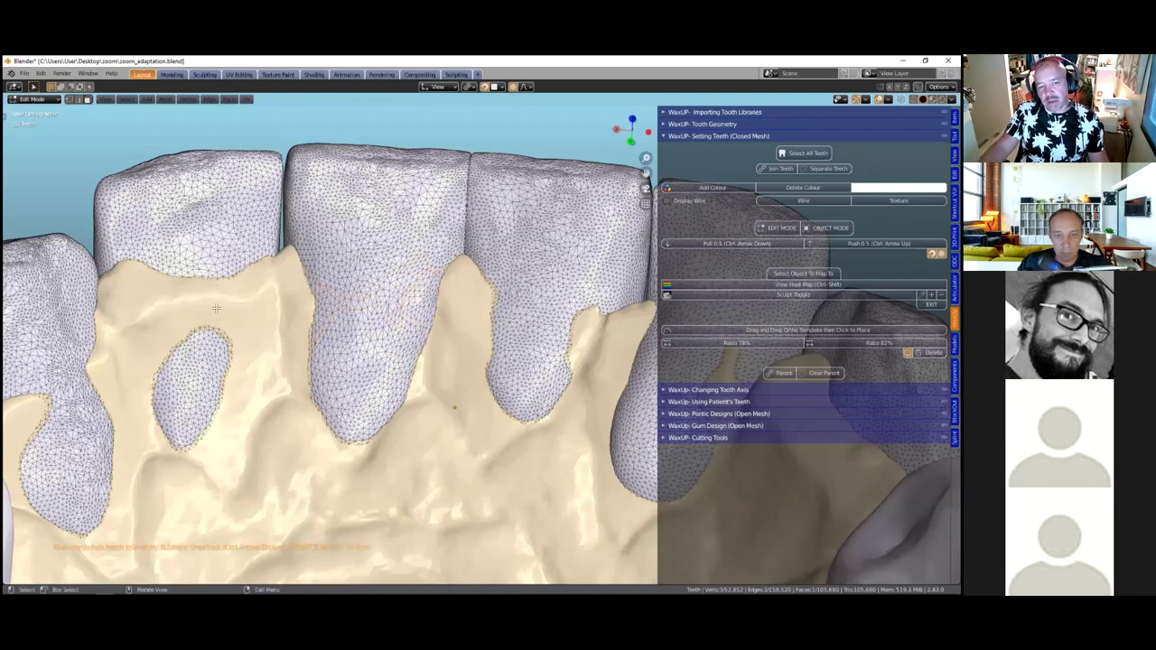
{"action": "left_click", "coordinate": [718, 247]}
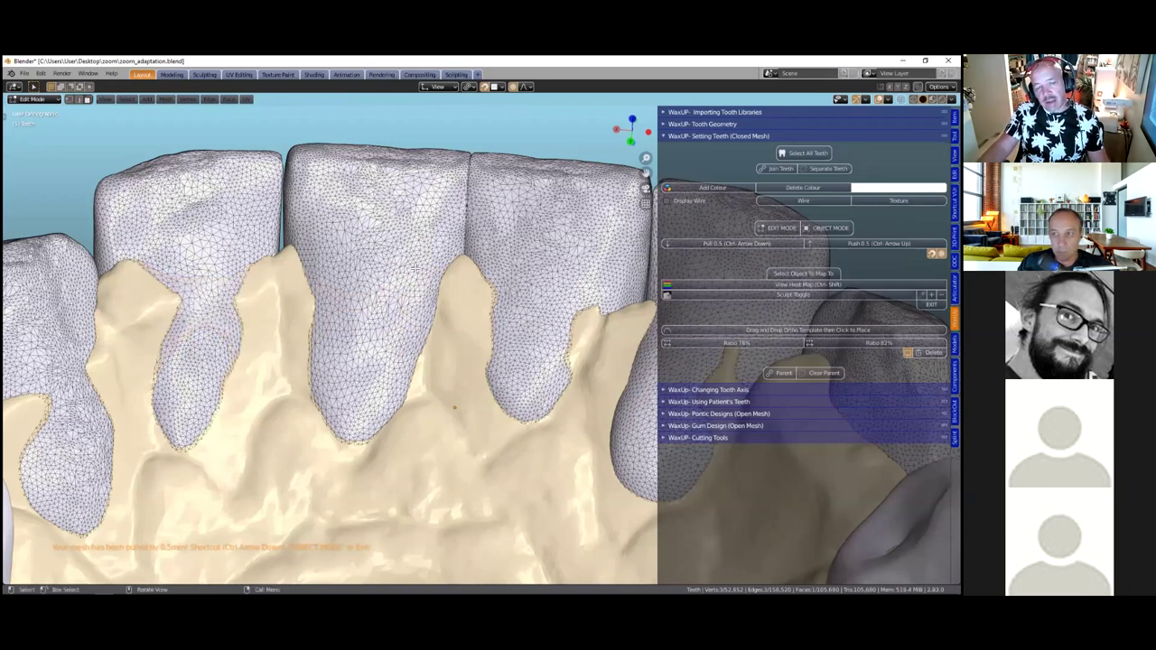
Pull the inner surface of the left-hand lateral incisor out by another 0.5 mm
{"action": "middle_click_drag", "start_coordinate": [551, 250], "coordinate": [530, 251]}
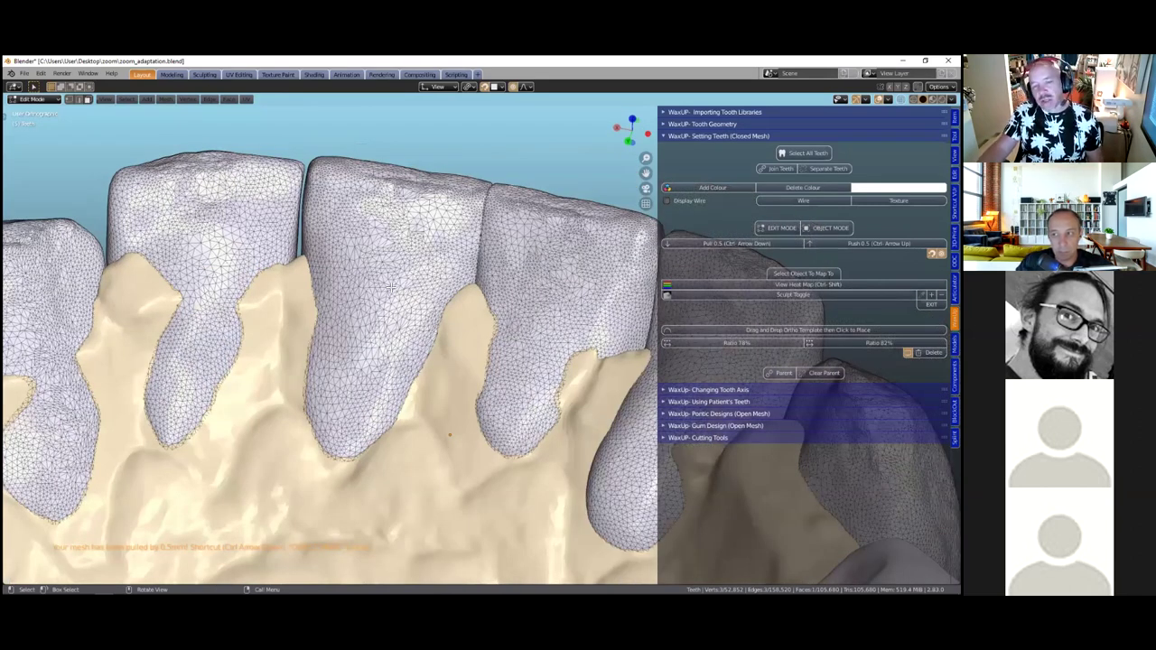
{"action": "left_click", "coordinate": [701, 242]}
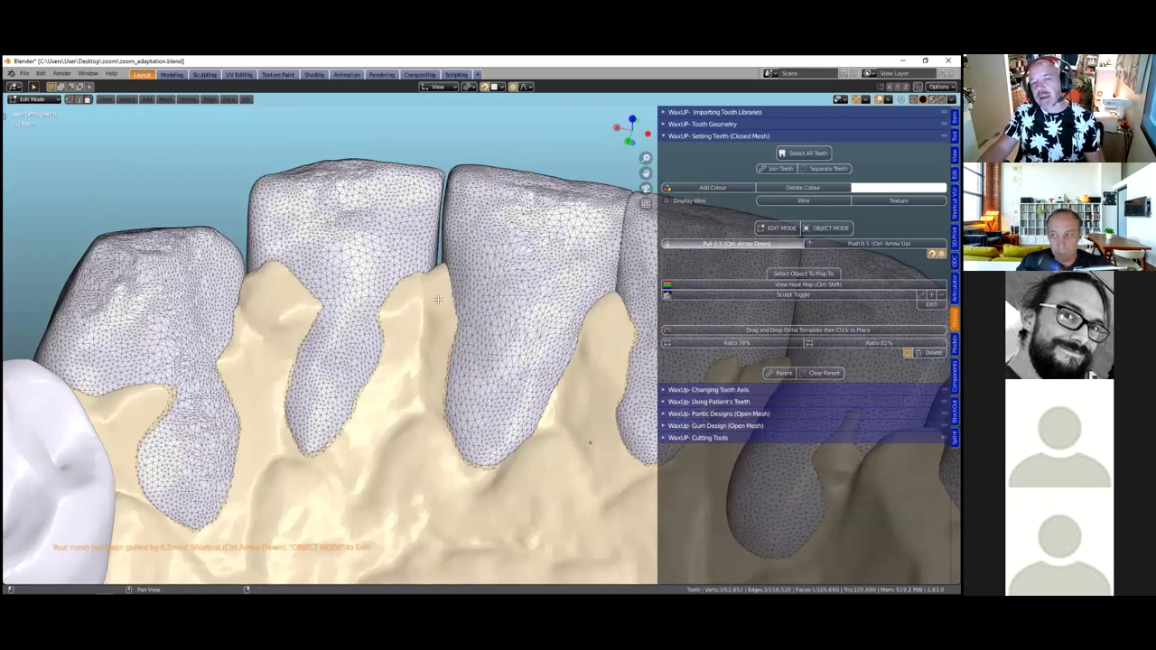
{"action": "middle_click_drag", "start_coordinate": [648, 238], "coordinate": [661, 259]}
{"action": "mouse_move", "coordinate": [545, 337]}
{"action": "middle_mouse_down"}
{"action": "mouse_move", "coordinate": [583, 338]}
{"action": "mouse_move", "coordinate": [540, 336]}
{"action": "middle_mouse_up"}
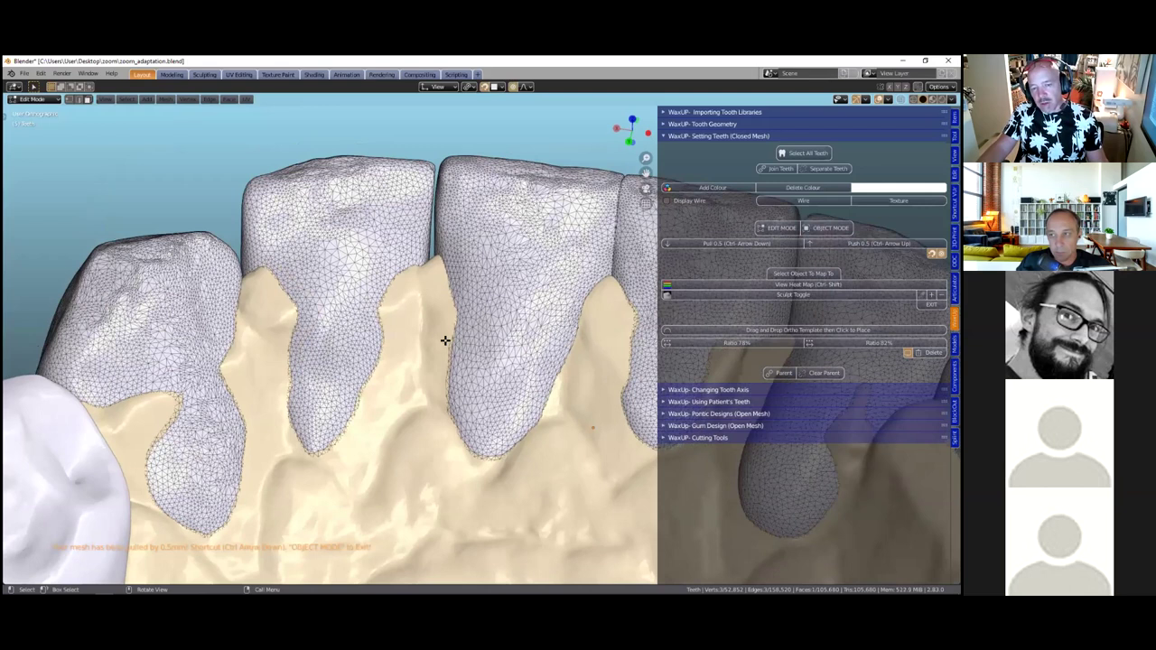
Pull the inner surfaces of the right-hand central and lateral incisors out by 0.5 mm
{"action": "middle_click_drag", "start_coordinate": [715, 241], "coordinate": [350, 266]}
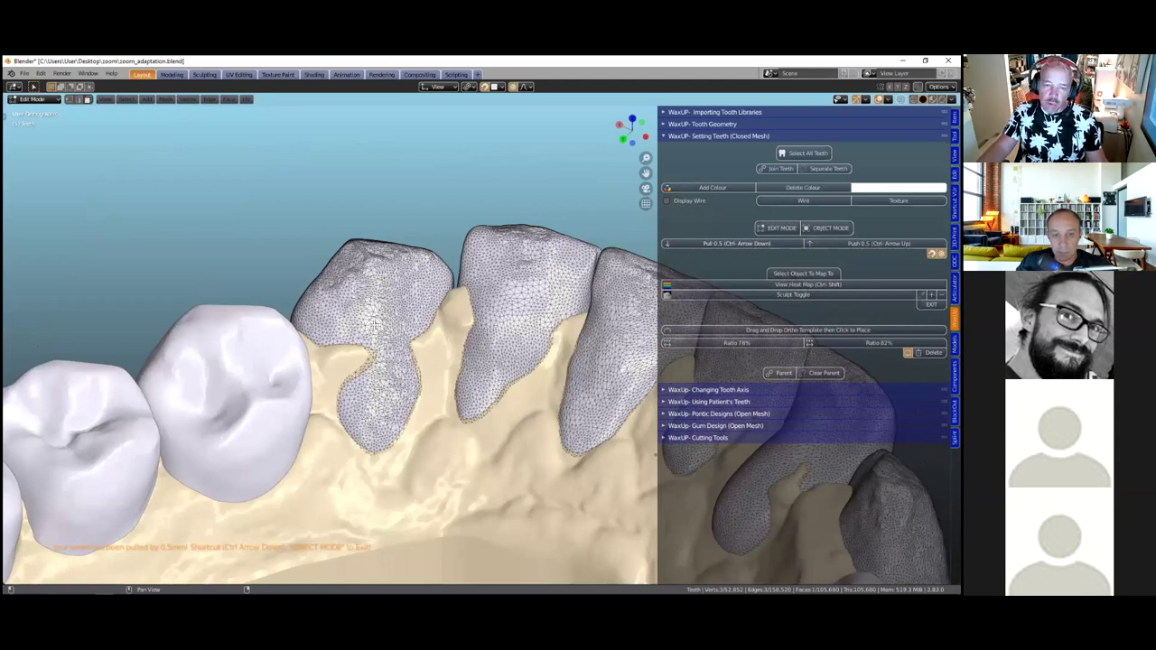
{"action": "middle_click_drag", "start_coordinate": [374, 323], "coordinate": [310, 311]}
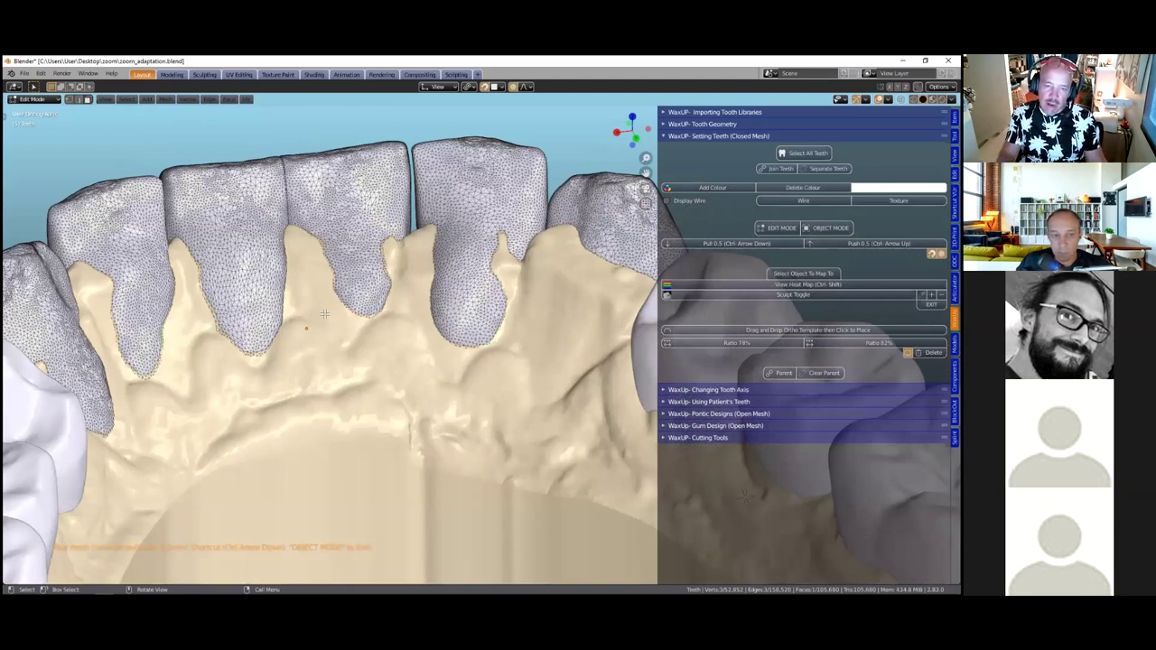
{"action": "scroll", "coordinate": [324, 313], "scroll_direction": "up", "scroll_amount": 3}
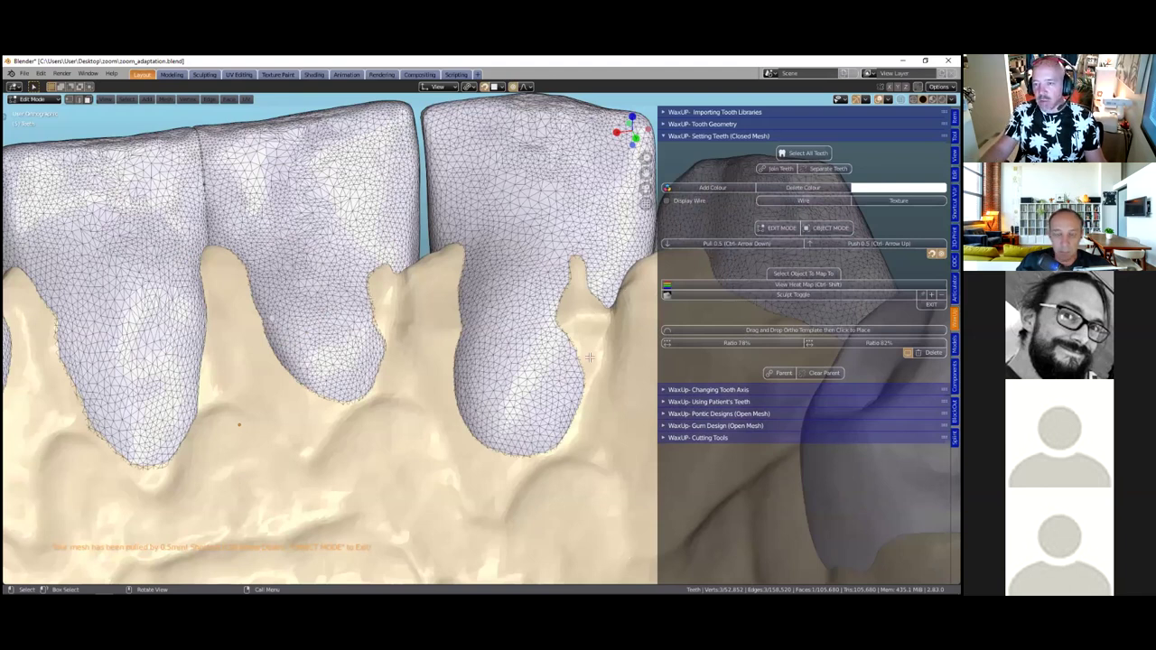
{"action": "left_click", "coordinate": [716, 243]}
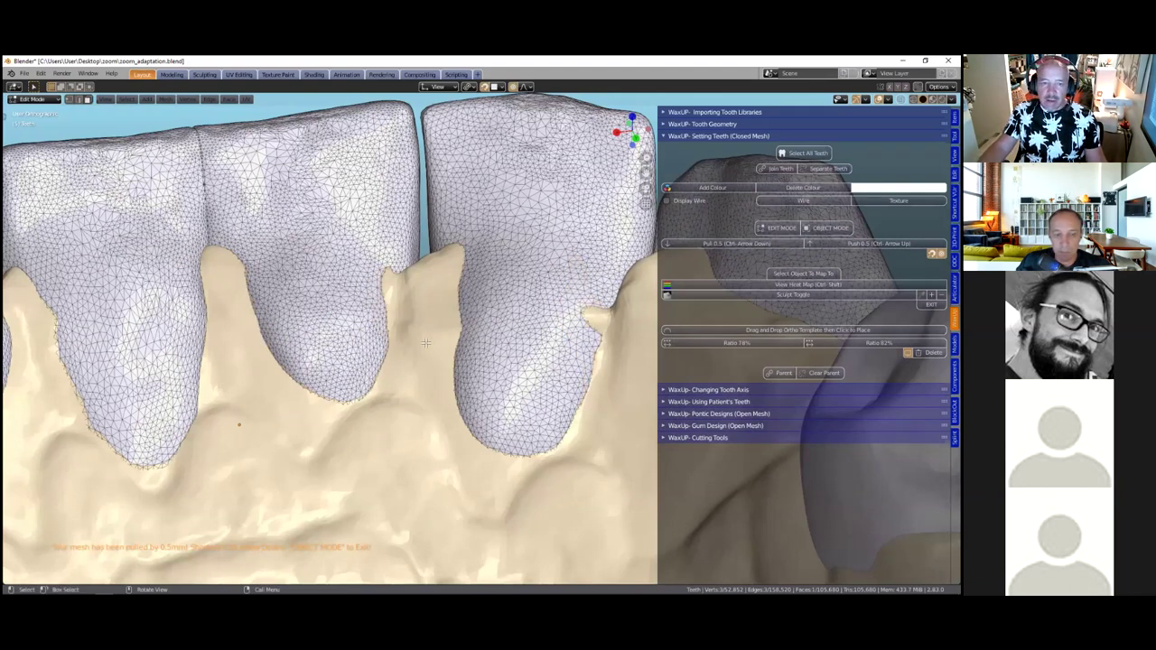
Display the distance heat map on the joined anterior teeth, mapped against the model
{"action": "scroll", "coordinate": [394, 415], "scroll_direction": "down", "scroll_amount": 1}
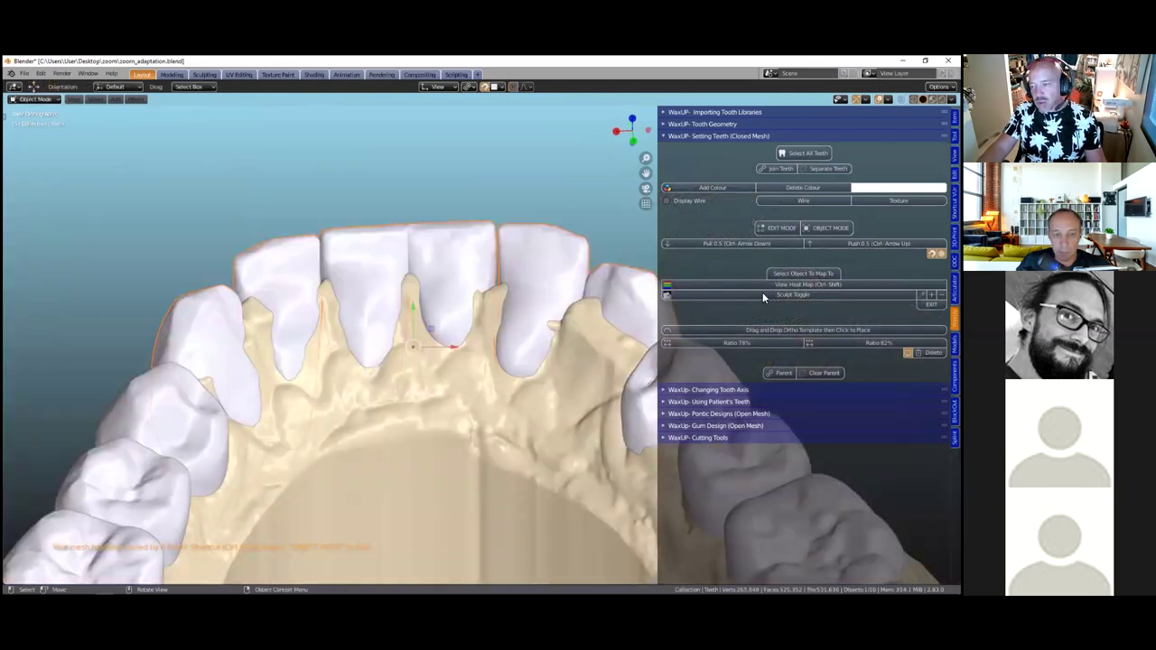
{"action": "left_click", "coordinate": [763, 289]}
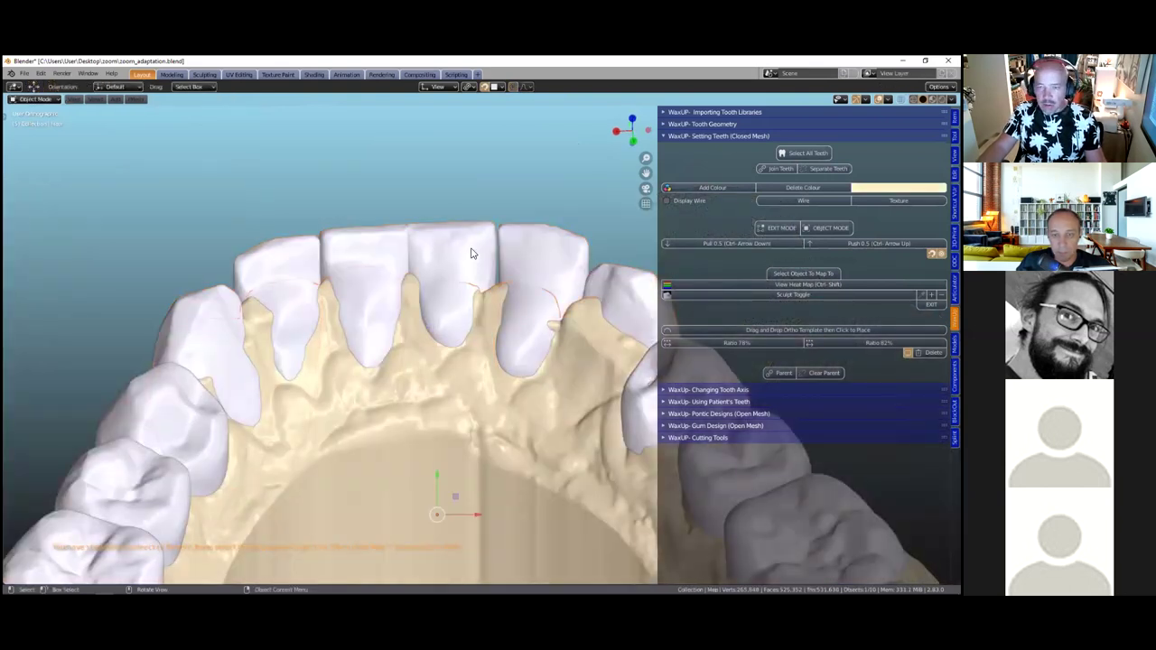
{"action": "left_click", "coordinate": [501, 255]}
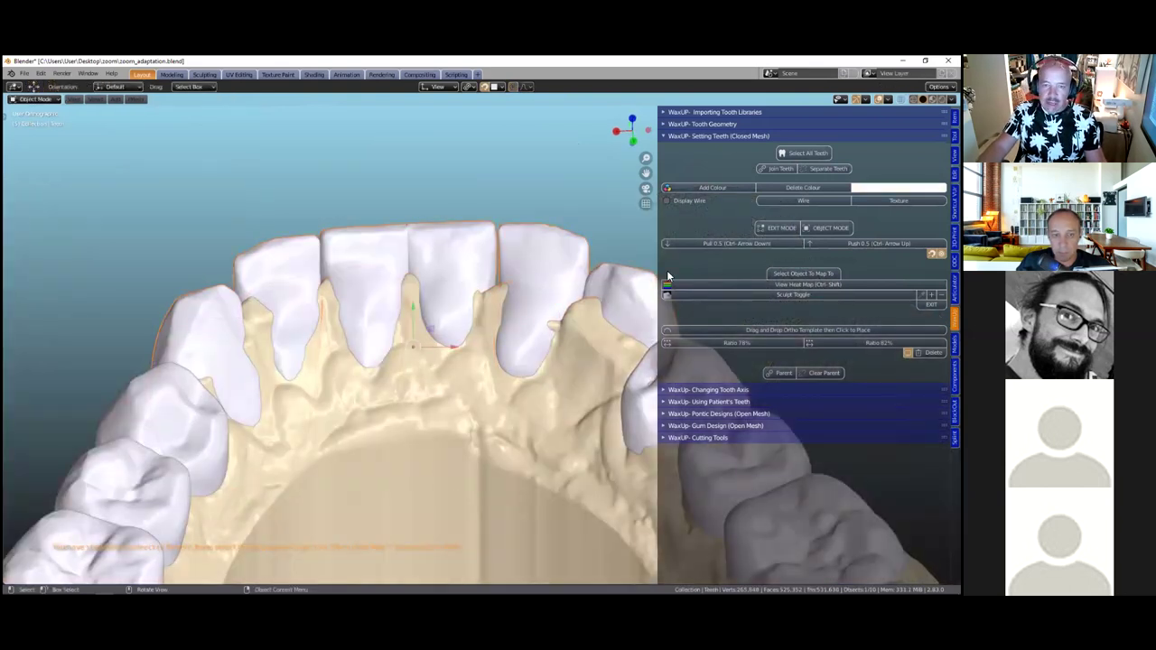
{"action": "left_click", "coordinate": [747, 284]}
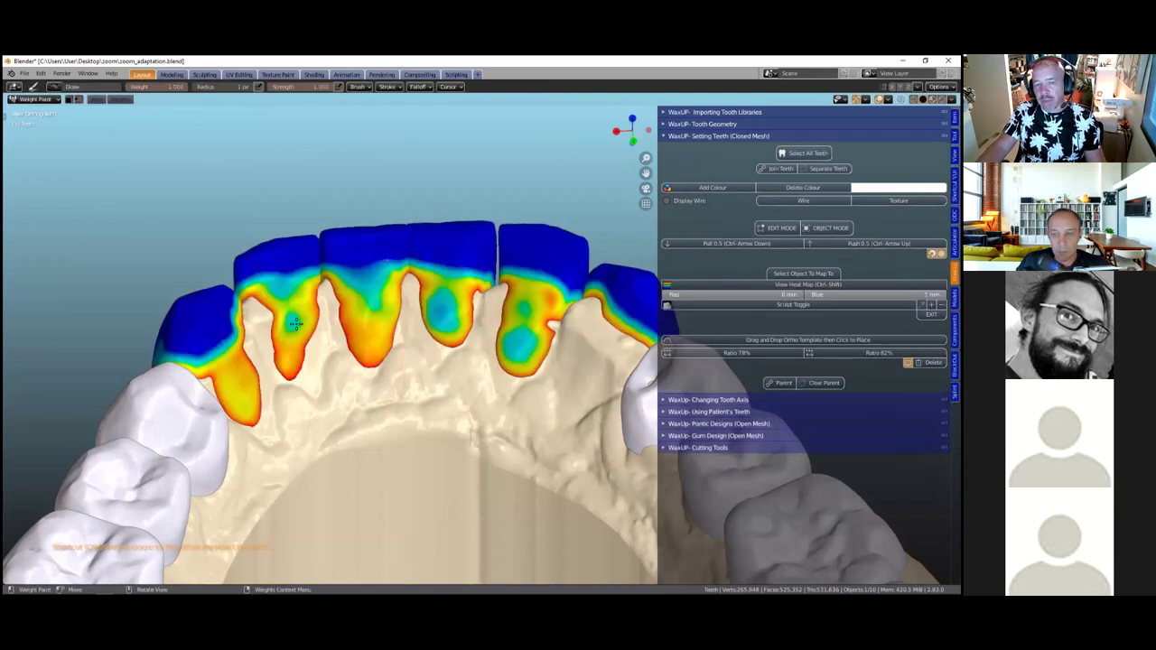
{"action": "scroll", "coordinate": [504, 325], "scroll_direction": "up", "scroll_amount": 1}
{"action": "scroll", "coordinate": [504, 278], "scroll_direction": "down", "scroll_amount": 2}
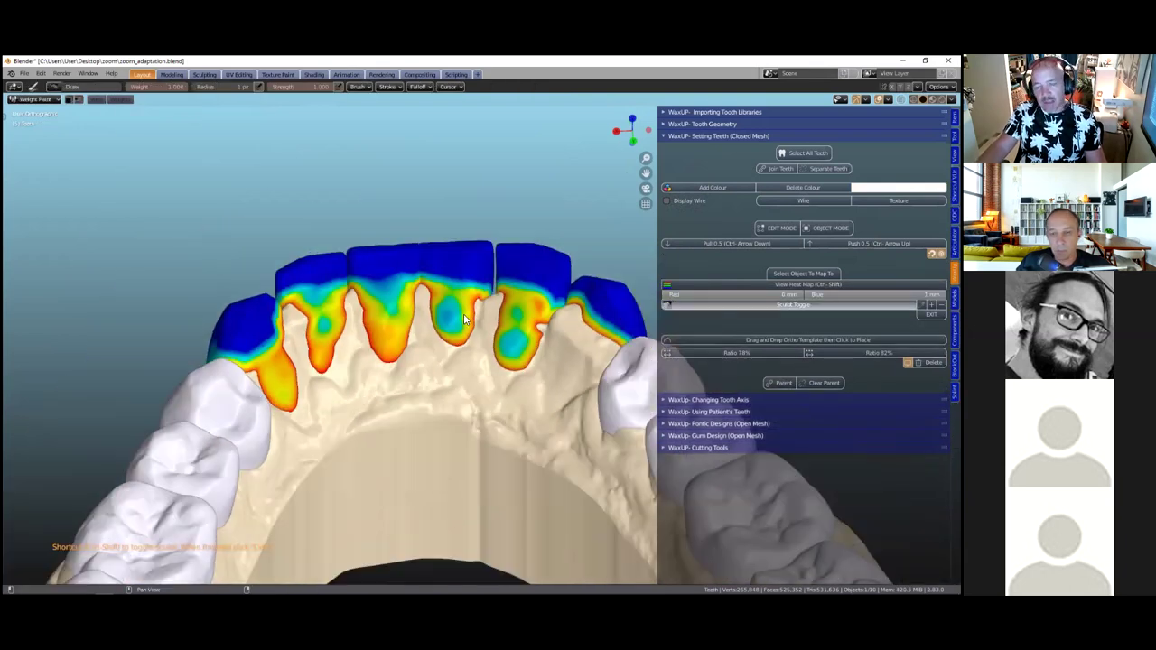
Sculpt the inner surfaces of the joined anterior teeth with the Inflate/Deflate brush, and return to Object Mode
{"action": "key", "text": "ctrl+shift"}
{"action": "scroll", "coordinate": [175, 298], "scroll_direction": "up", "scroll_amount": 2}
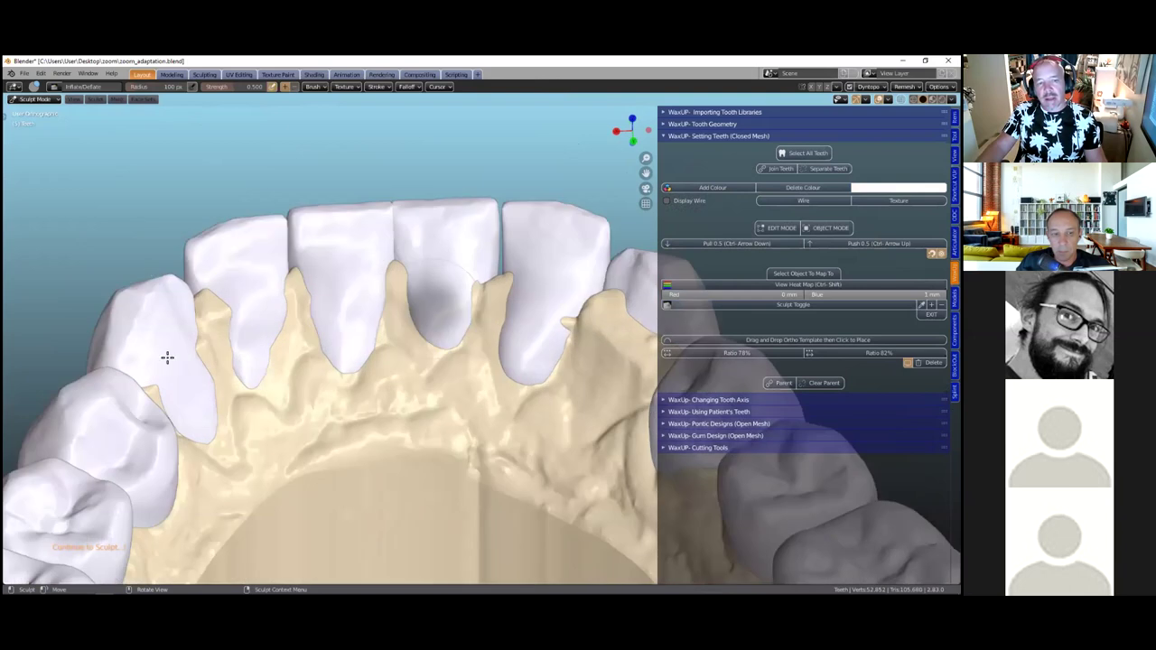
{"action": "scroll", "coordinate": [168, 392], "scroll_direction": "up", "scroll_amount": 1}
{"action": "mouse_move", "coordinate": [165, 289]}
{"action": "left_mouse_down"}
{"action": "mouse_move", "coordinate": [166, 368]}
{"action": "mouse_move", "coordinate": [248, 374]}
{"action": "mouse_move", "coordinate": [400, 246]}
{"action": "mouse_move", "coordinate": [459, 343]}
{"action": "mouse_move", "coordinate": [623, 309]}
{"action": "mouse_move", "coordinate": [583, 389]}
{"action": "mouse_move", "coordinate": [547, 407]}
{"action": "mouse_move", "coordinate": [568, 380]}
{"action": "left_mouse_up"}
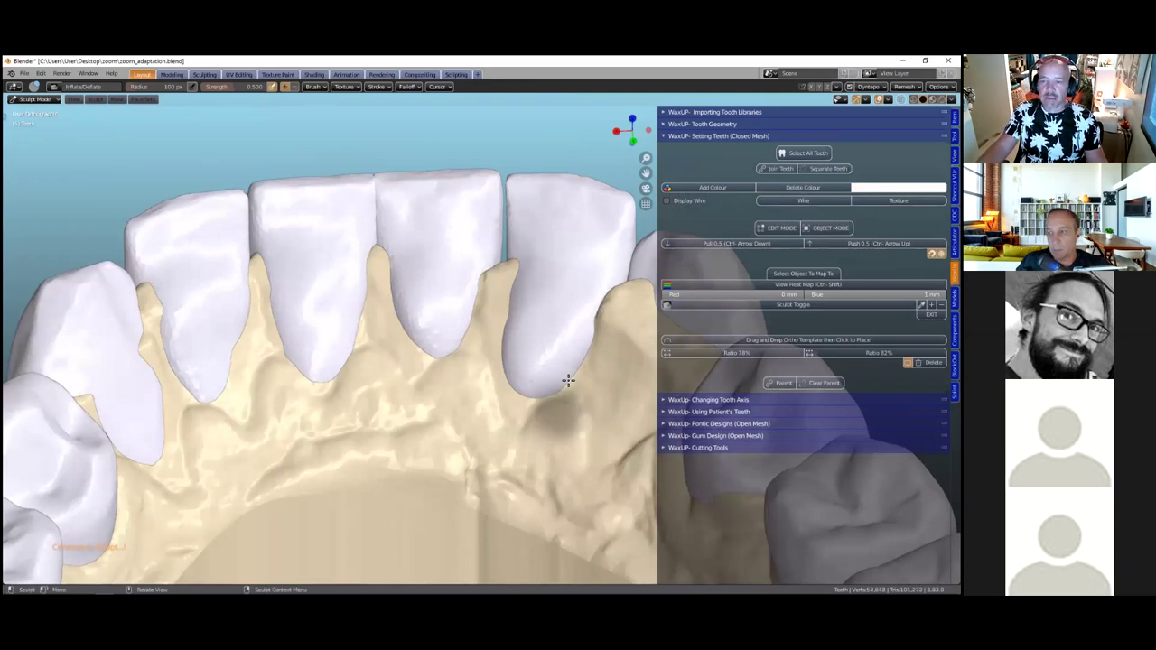
{"action": "scroll", "coordinate": [569, 380], "scroll_direction": "down", "scroll_amount": 3}
{"action": "middle_click_drag", "start_coordinate": [573, 366], "coordinate": [599, 370]}
{"action": "scroll", "coordinate": [599, 369], "scroll_direction": "up", "scroll_amount": 1}
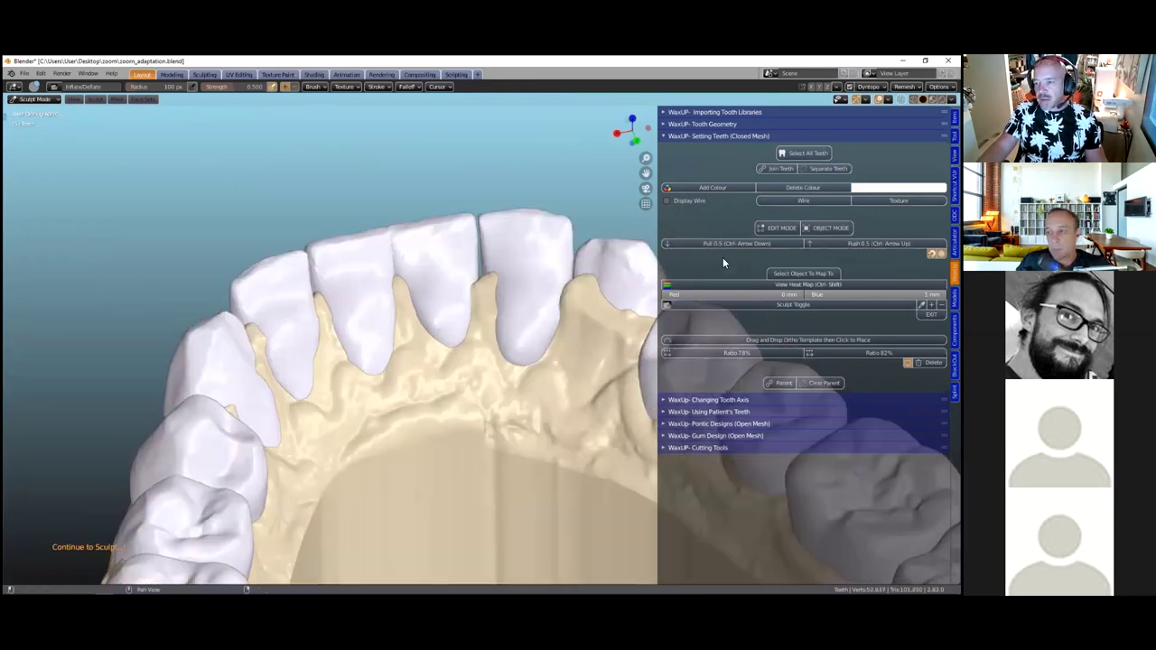
{"action": "left_click", "coordinate": [827, 227]}
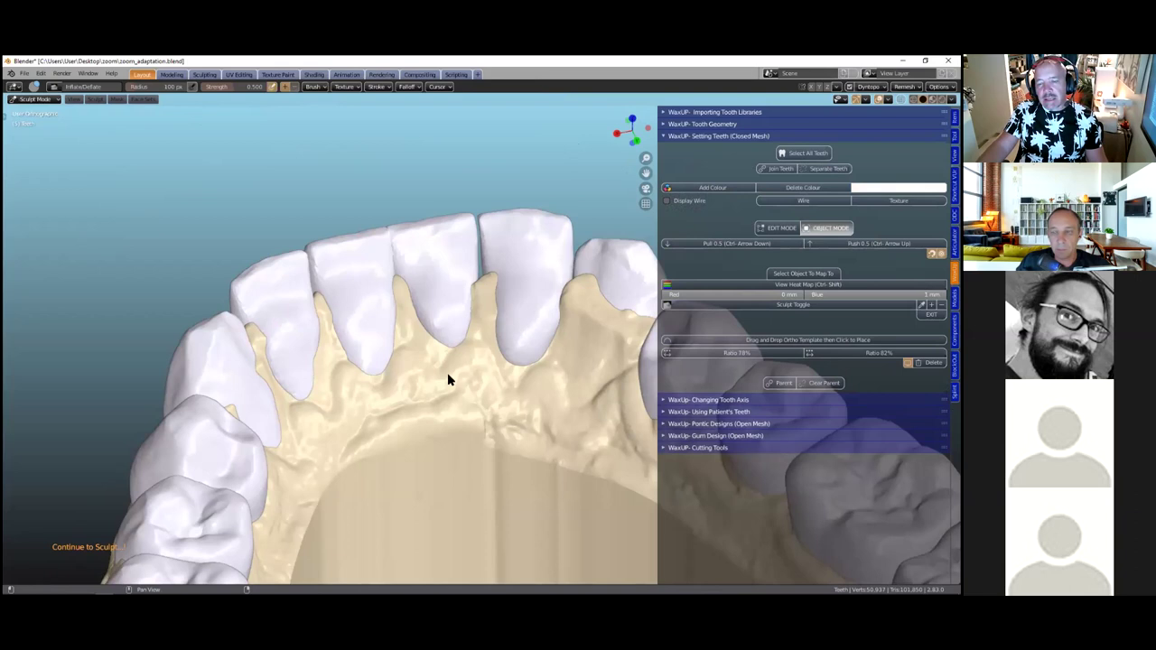
Stretch the lower edge of the outer surface of the second premolar beside the molars down over the gum
{"action": "middle_click_drag", "start_coordinate": [444, 353], "coordinate": [396, 379]}
{"action": "scroll", "coordinate": [420, 374], "scroll_direction": "up", "scroll_amount": 1}
{"action": "left_click", "coordinate": [420, 373]}
{"action": "middle_click_drag", "start_coordinate": [625, 373], "coordinate": [400, 442], "text": "shift"}
{"action": "key", "text": "Tab"}
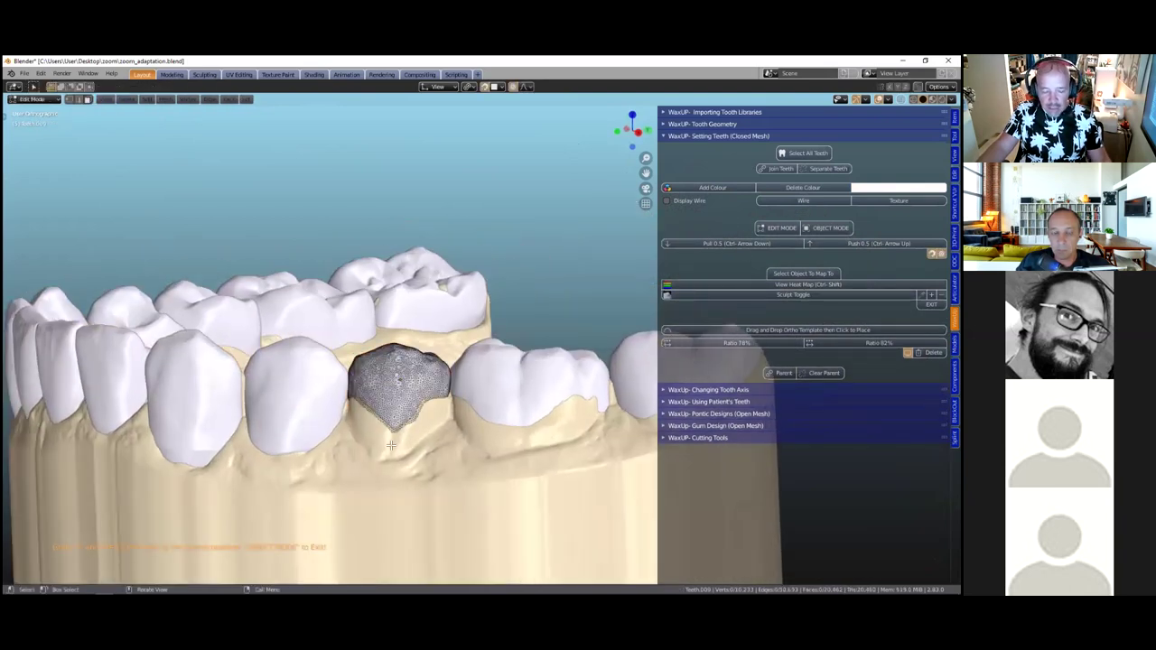
{"action": "mouse_move", "coordinate": [385, 459]}
{"action": "left_mouse_down"}
{"action": "mouse_move", "coordinate": [382, 470]}
{"action": "mouse_move", "coordinate": [387, 441]}
{"action": "left_mouse_up"}
{"action": "key", "text": "g"}
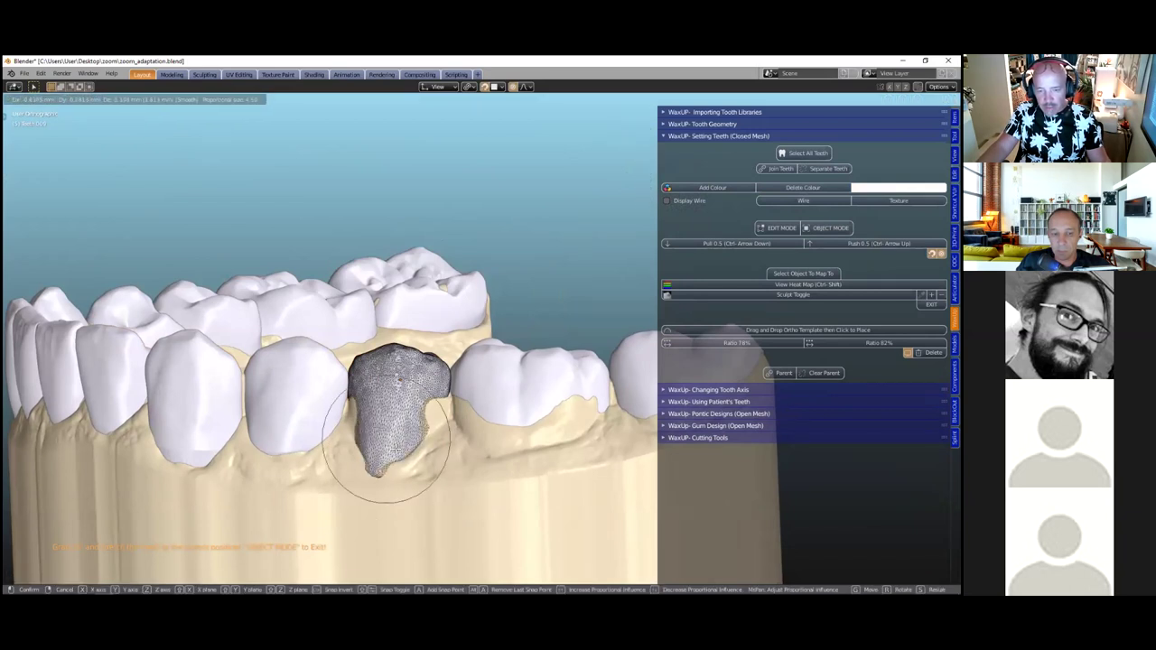
{"action": "left_click", "coordinate": [433, 412]}
Widen the lower part of the second premolar by stretching its sides over the model, and leave mesh editing
{"action": "key", "text": "g"}
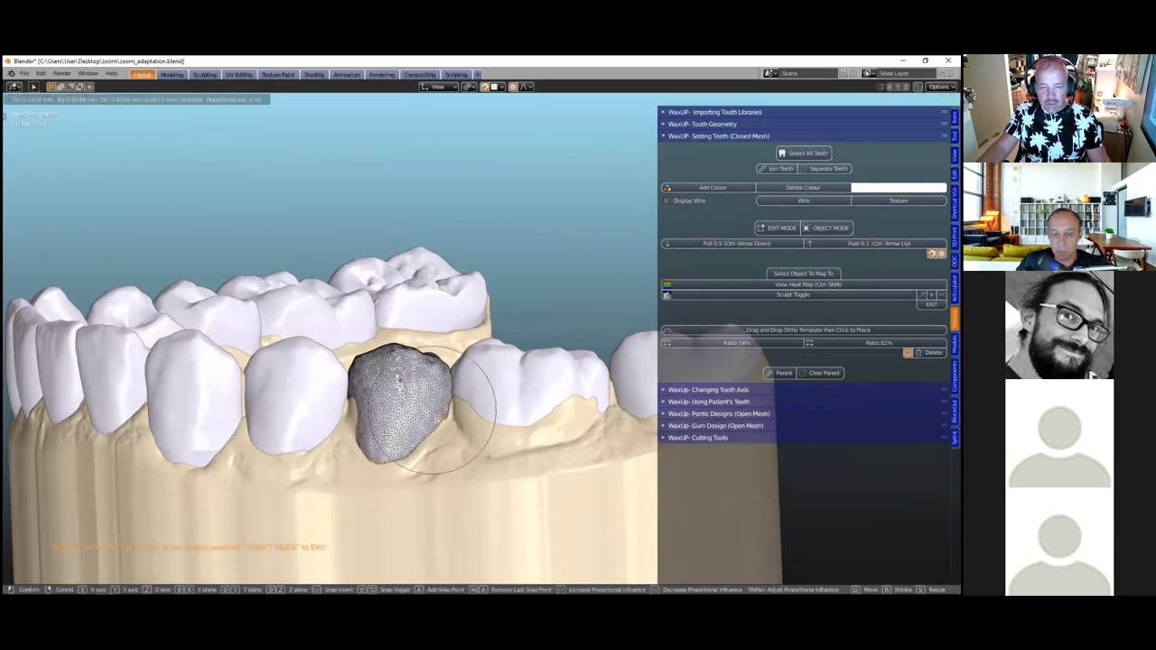
{"action": "left_click_drag", "start_coordinate": [382, 406], "coordinate": [363, 407]}
{"action": "middle_click_drag", "start_coordinate": [363, 406], "coordinate": [381, 407]}
{"action": "scroll", "coordinate": [379, 407], "scroll_direction": "down", "scroll_amount": 1}
{"action": "left_click_drag", "start_coordinate": [377, 409], "coordinate": [406, 414]}
{"action": "middle_click_drag", "start_coordinate": [446, 425], "coordinate": [484, 423]}
{"action": "scroll", "coordinate": [484, 427], "scroll_direction": "down", "scroll_amount": 1}
{"action": "key", "text": "Tab"}
Join the two premolars and two molars on this side into one object
{"action": "middle_click_drag", "start_coordinate": [365, 391], "coordinate": [361, 386]}
{"action": "left_click", "coordinate": [361, 388]}
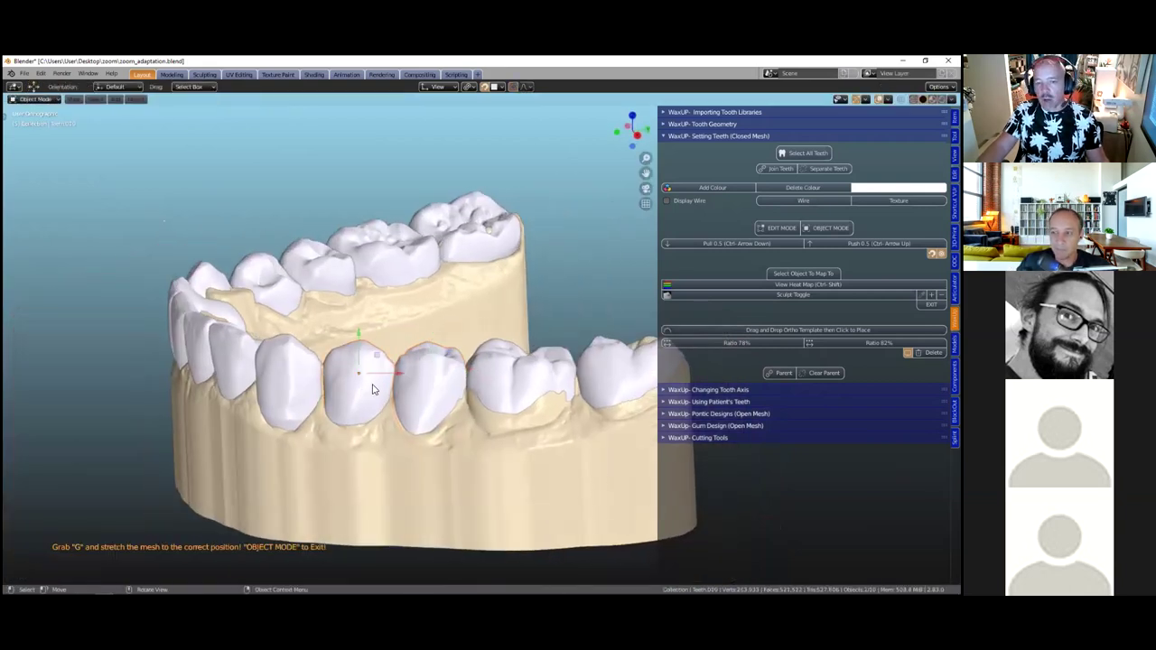
{"action": "left_click", "coordinate": [433, 370], "text": "shift"}
{"action": "left_click", "coordinate": [522, 372], "text": "shift"}
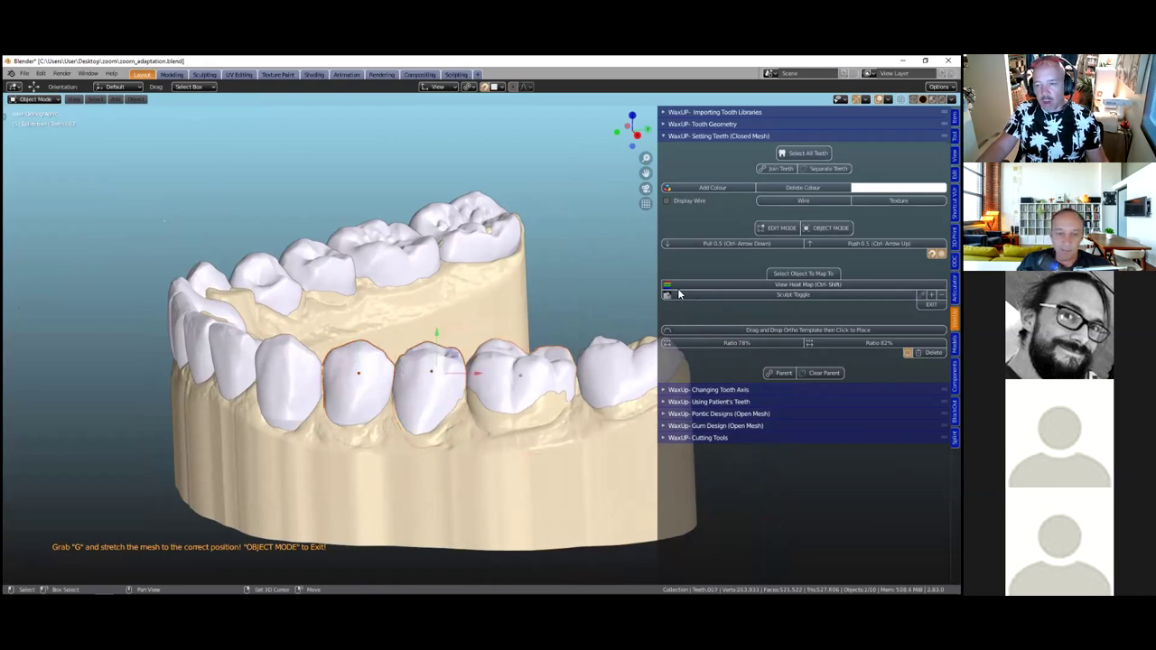
{"action": "left_click", "coordinate": [780, 168]}
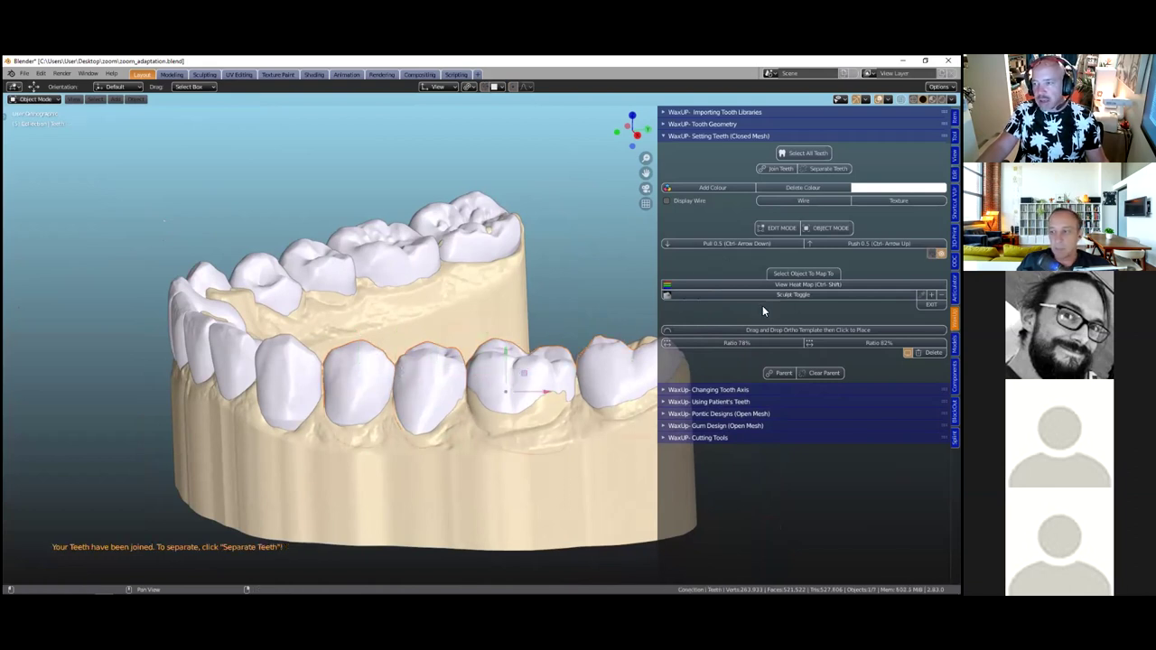
Stretch the outer surface of the first molar in the joined teeth down over the gum at three places
{"action": "key", "text": "Tab"}
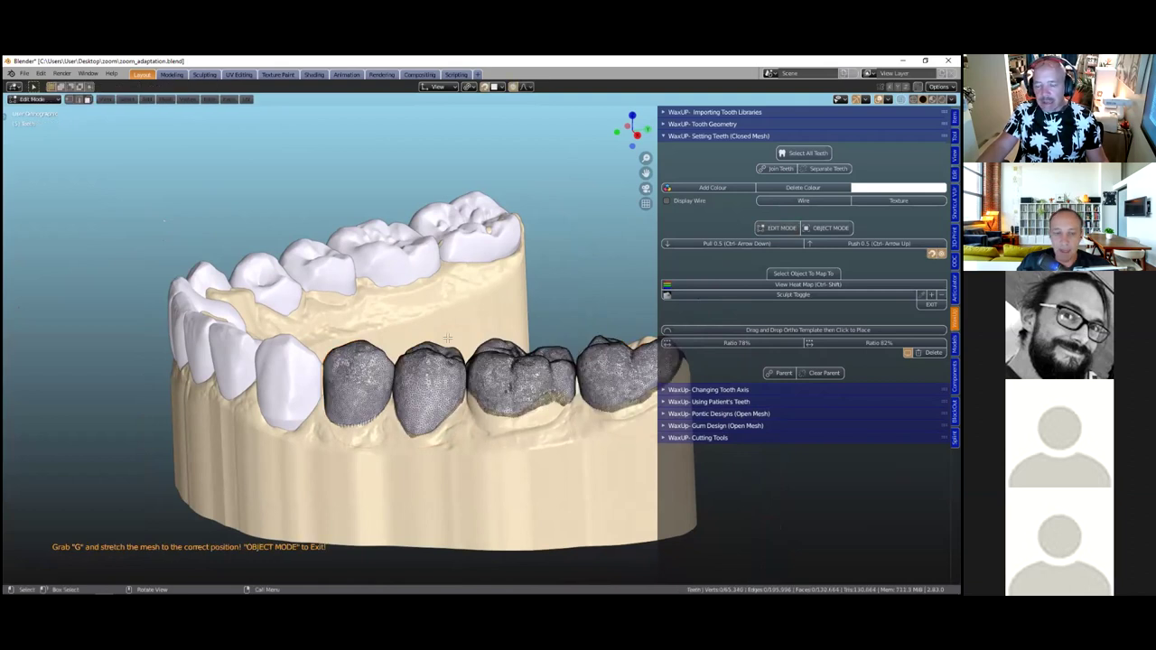
{"action": "middle_click_drag", "start_coordinate": [410, 386], "coordinate": [365, 395], "text": "shift"}
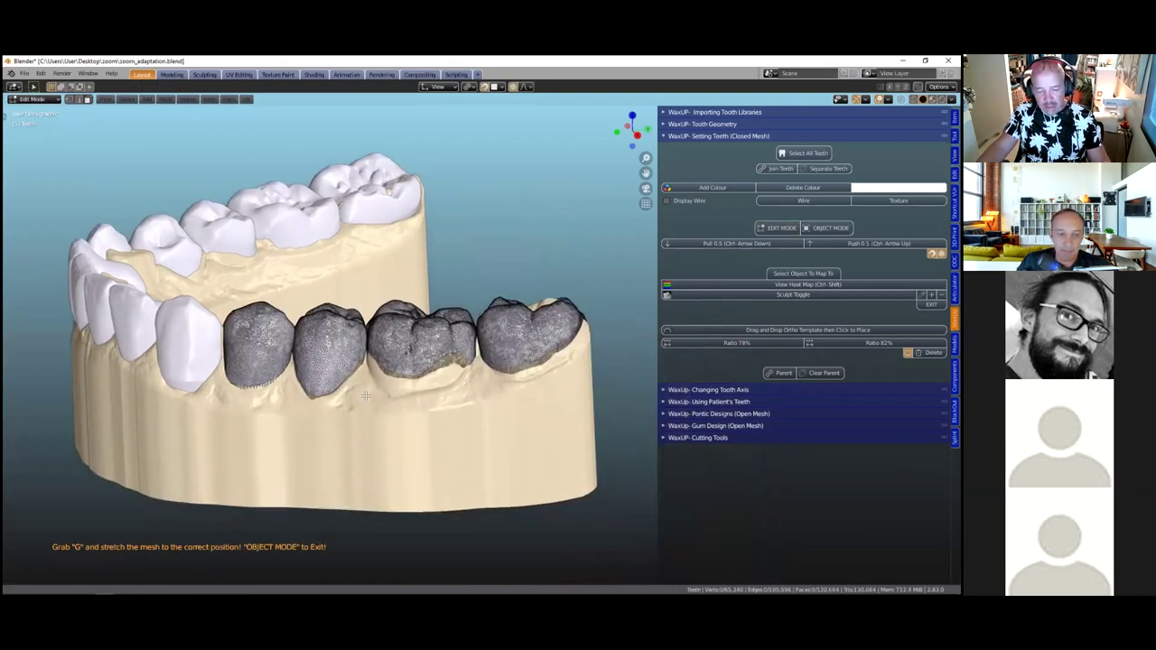
{"action": "scroll", "coordinate": [360, 431], "scroll_direction": "up", "scroll_amount": 3}
{"action": "key", "text": "g"}
{"action": "left_click", "coordinate": [437, 371]}
{"action": "key", "text": "g"}
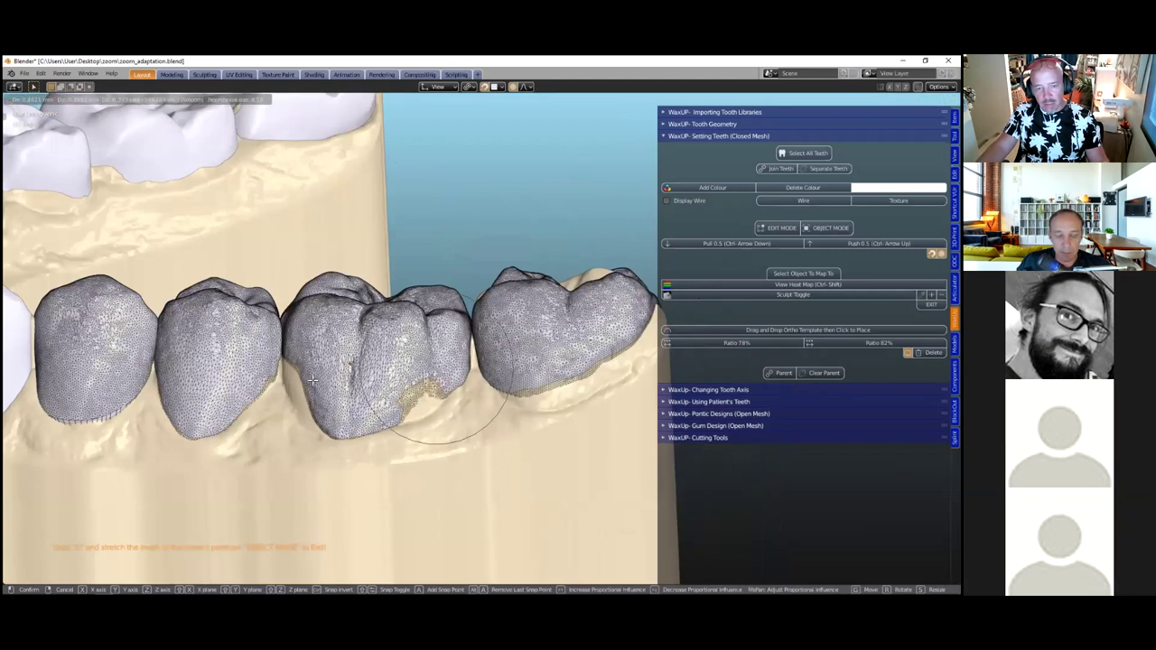
{"action": "left_click", "coordinate": [311, 395]}
{"action": "key", "text": "g"}
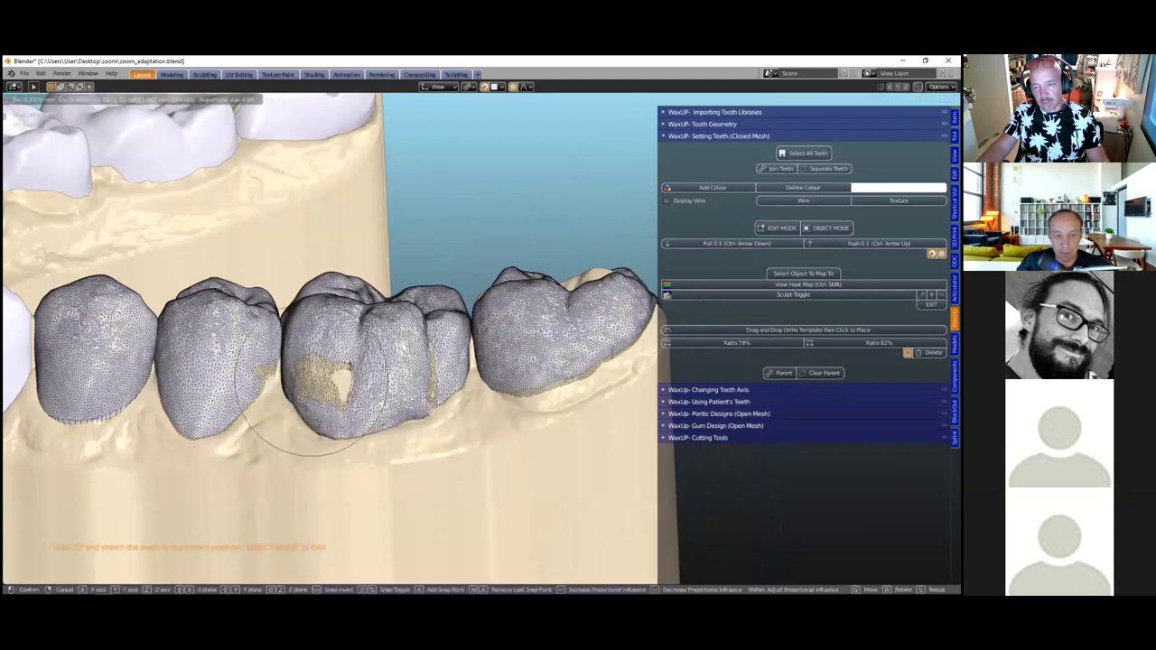
{"action": "left_click", "coordinate": [309, 399]}
{"action": "scroll", "coordinate": [470, 347], "scroll_direction": "down", "scroll_amount": 5}
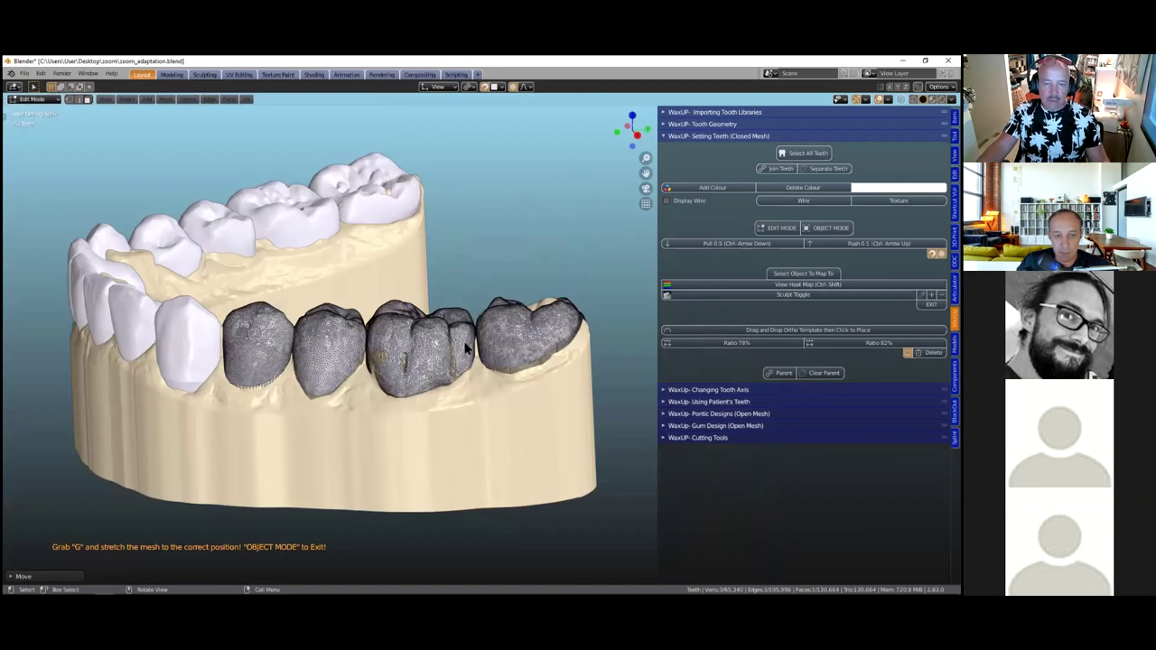
{"action": "key", "text": "Tab"}
{"action": "middle_click_drag", "start_coordinate": [415, 368], "coordinate": [224, 258]}
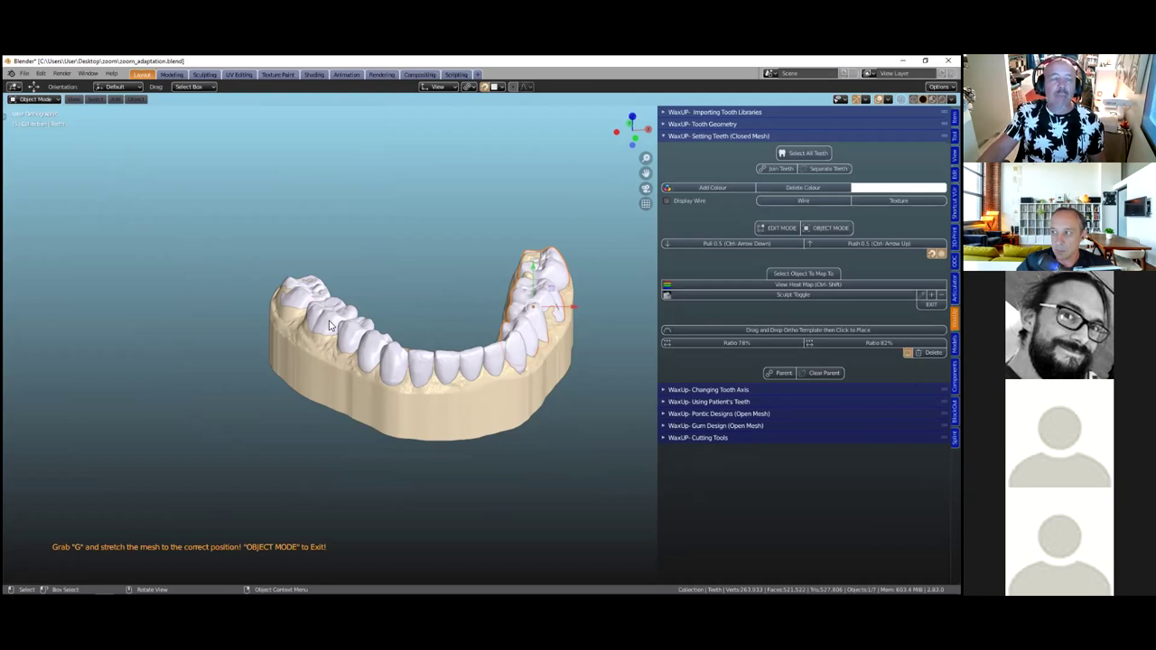
Open the file zoom_temps.blend without saving the changes to the current file
{"action": "middle_click_drag", "start_coordinate": [449, 408], "coordinate": [456, 384]}
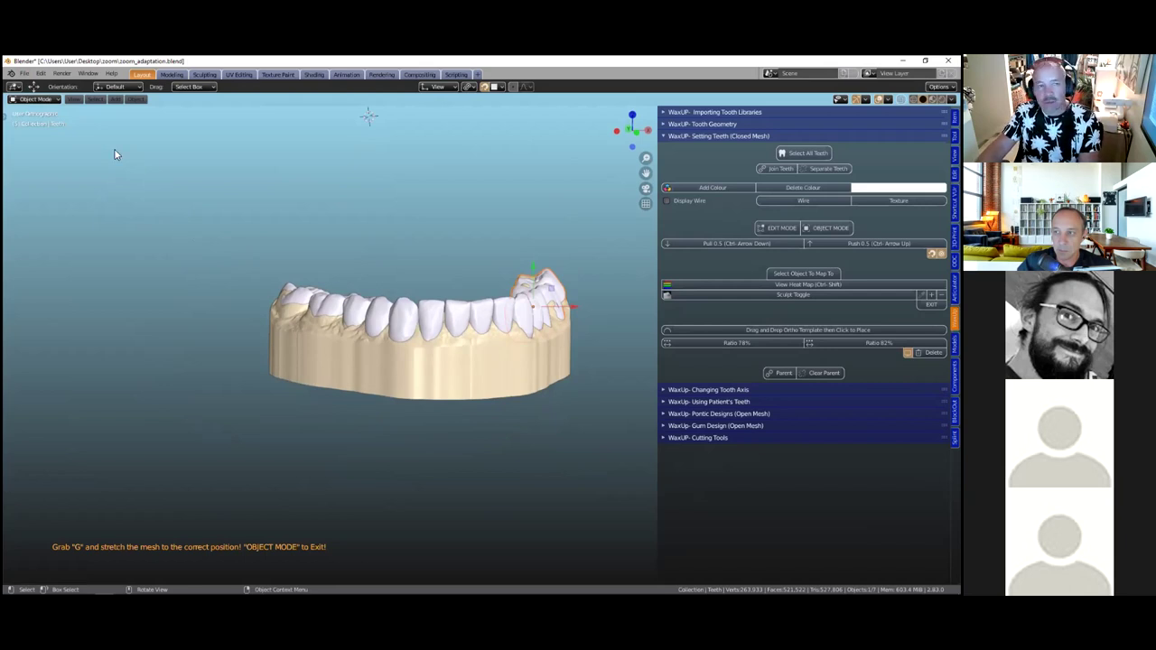
{"action": "left_click", "coordinate": [26, 76]}
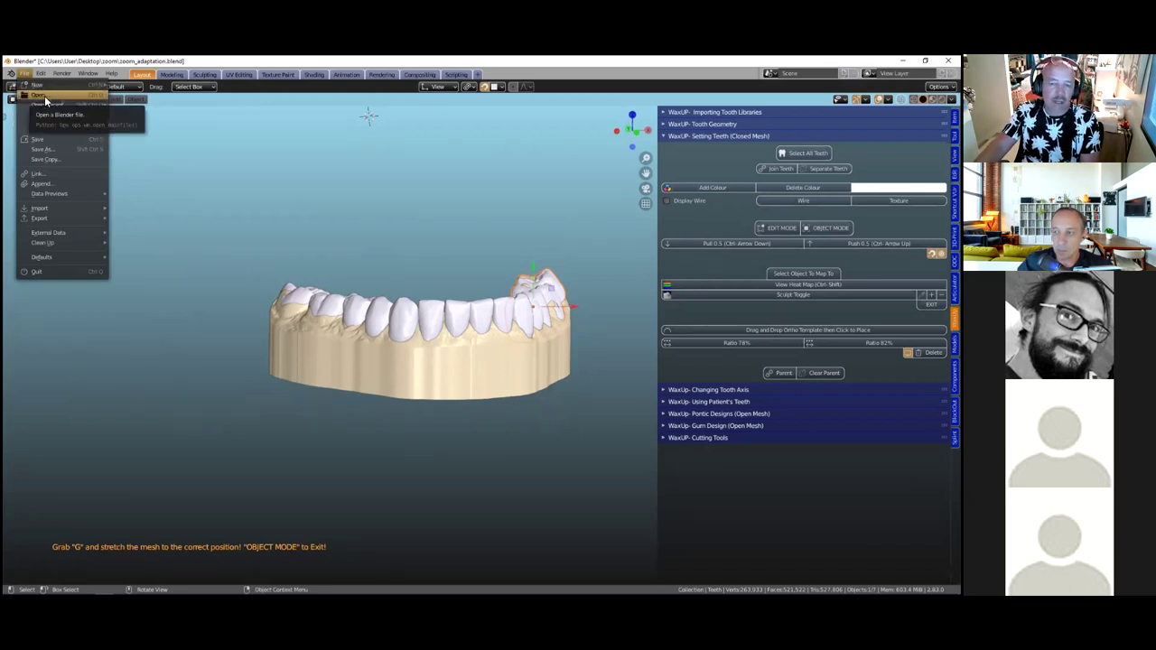
{"action": "left_click", "coordinate": [43, 99]}
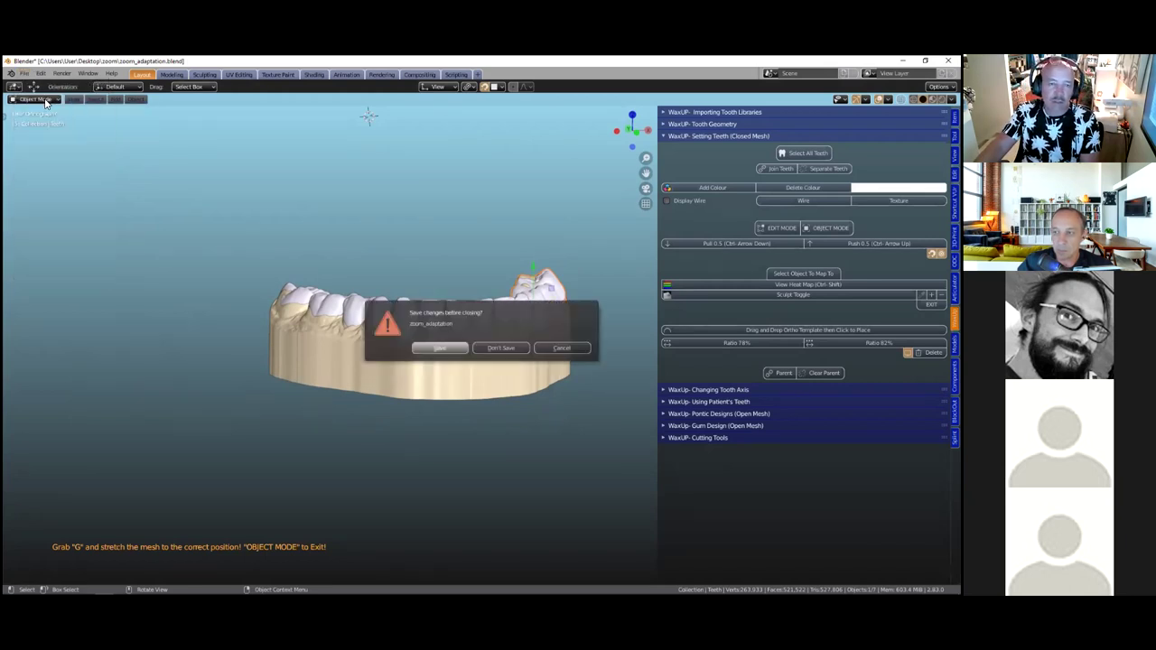
{"action": "left_click", "coordinate": [501, 348]}
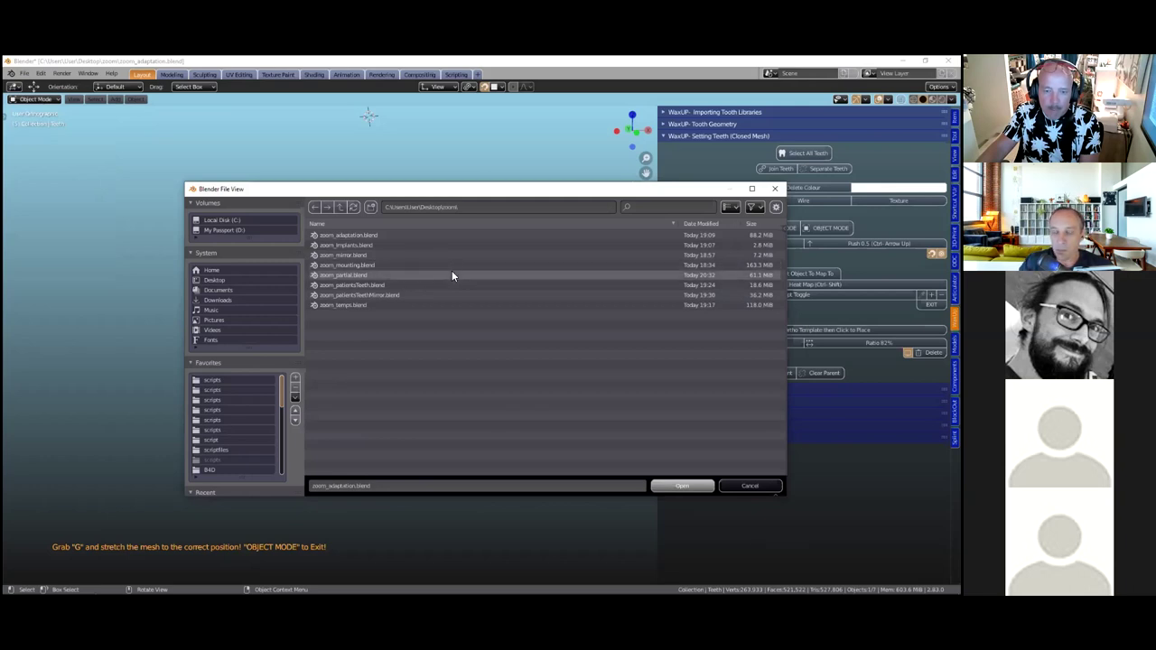
{"action": "left_click", "coordinate": [435, 305]}
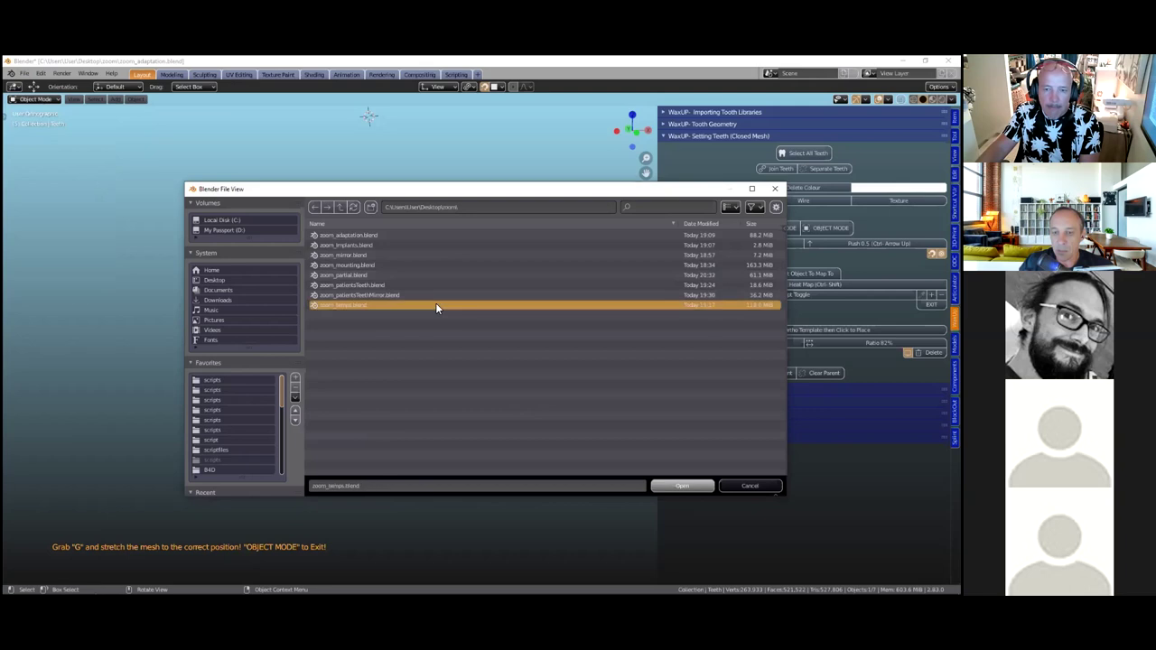
{"action": "double_click", "coordinate": [437, 306]}
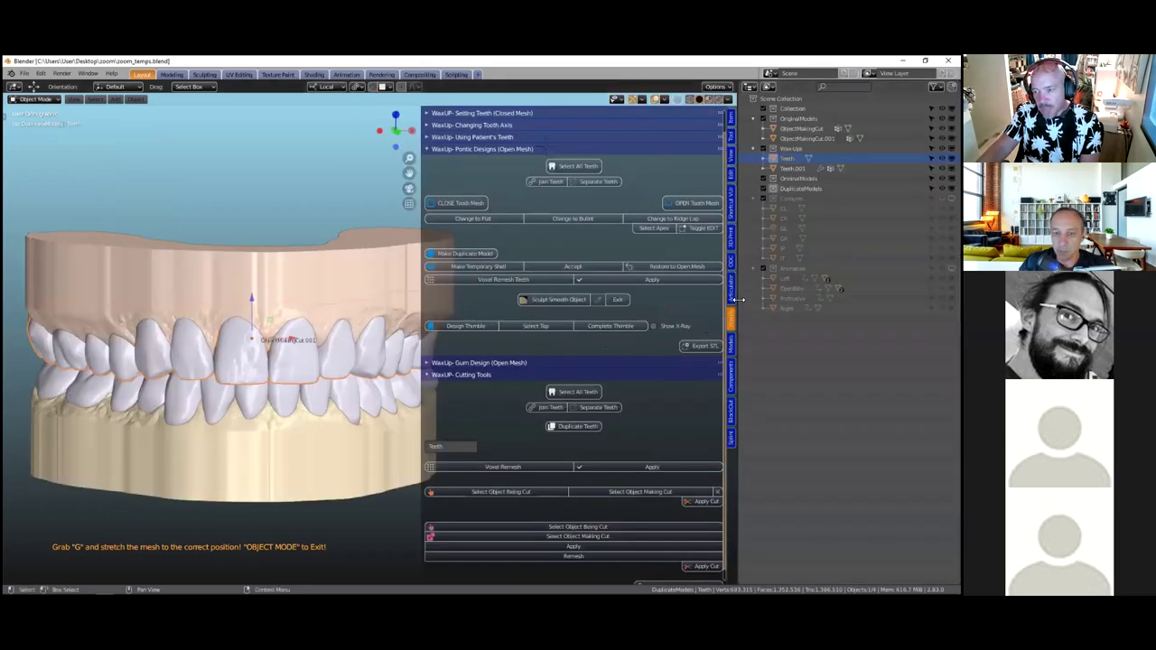
Widen the 3D viewport by narrowing the scene outliner, with both arches in view
{"action": "left_click_drag", "start_coordinate": [739, 300], "coordinate": [848, 300]}
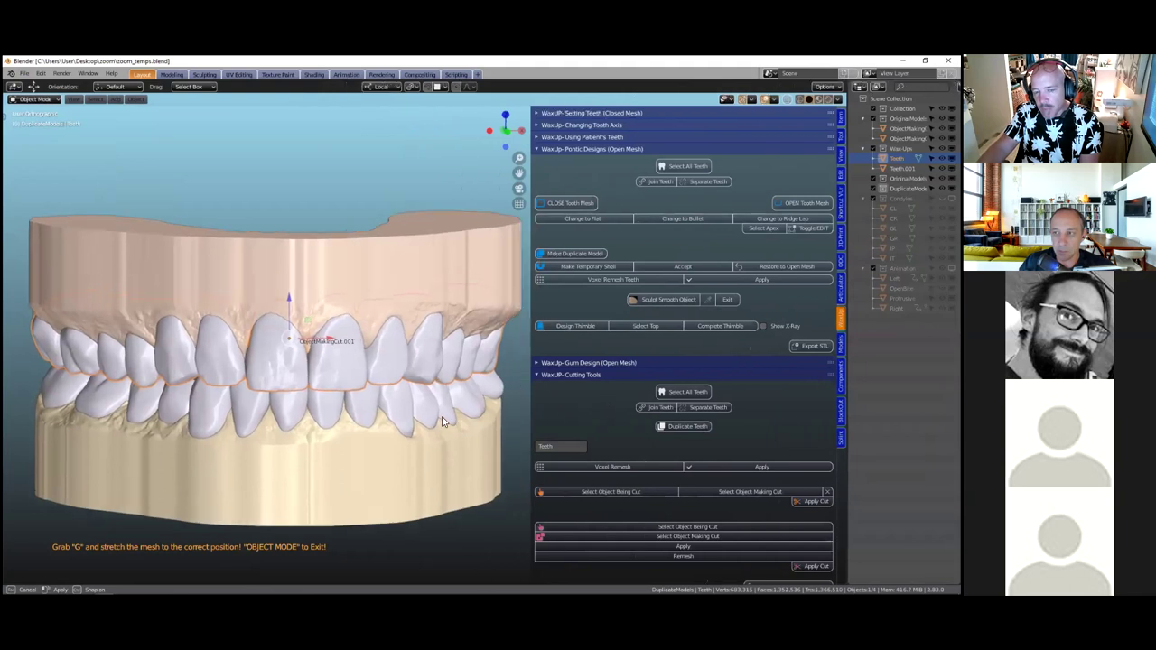
{"action": "scroll", "coordinate": [442, 419], "scroll_direction": "down", "scroll_amount": 3}
{"action": "middle_click_drag", "start_coordinate": [433, 411], "coordinate": [433, 415]}
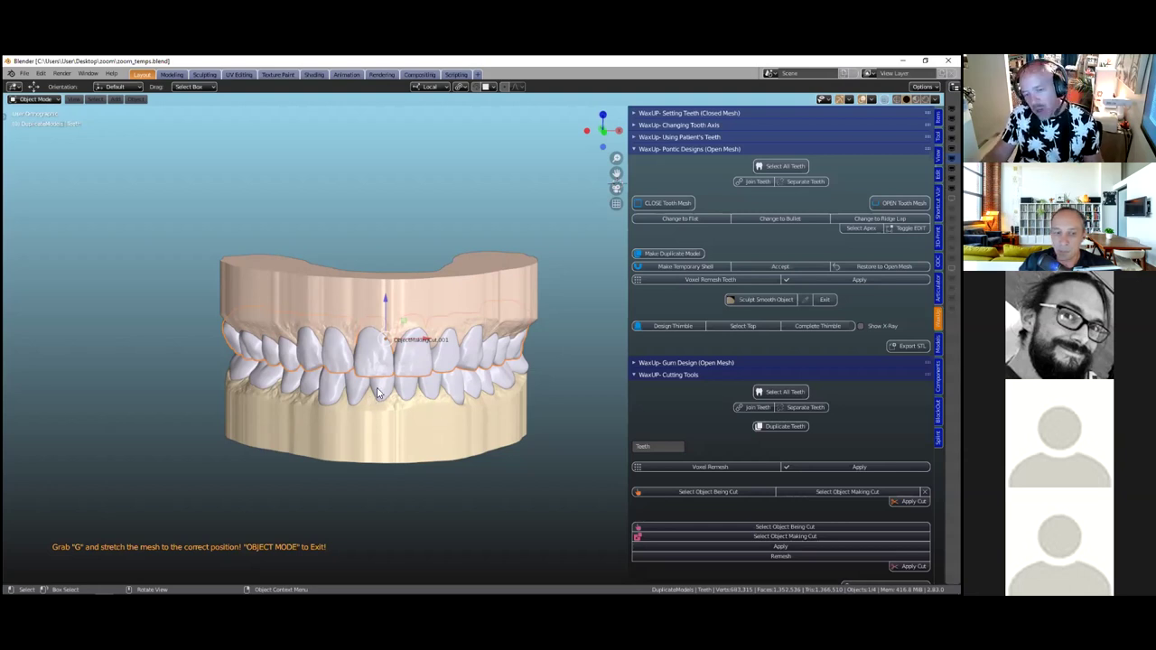
Examine the mesh of the upper teeth up close in Edit Mode, and return to Object Mode
{"action": "key", "text": "Tab"}
{"action": "scroll", "coordinate": [388, 366], "scroll_direction": "up", "scroll_amount": 2}
{"action": "scroll", "coordinate": [388, 366], "scroll_direction": "up", "scroll_amount": 1}
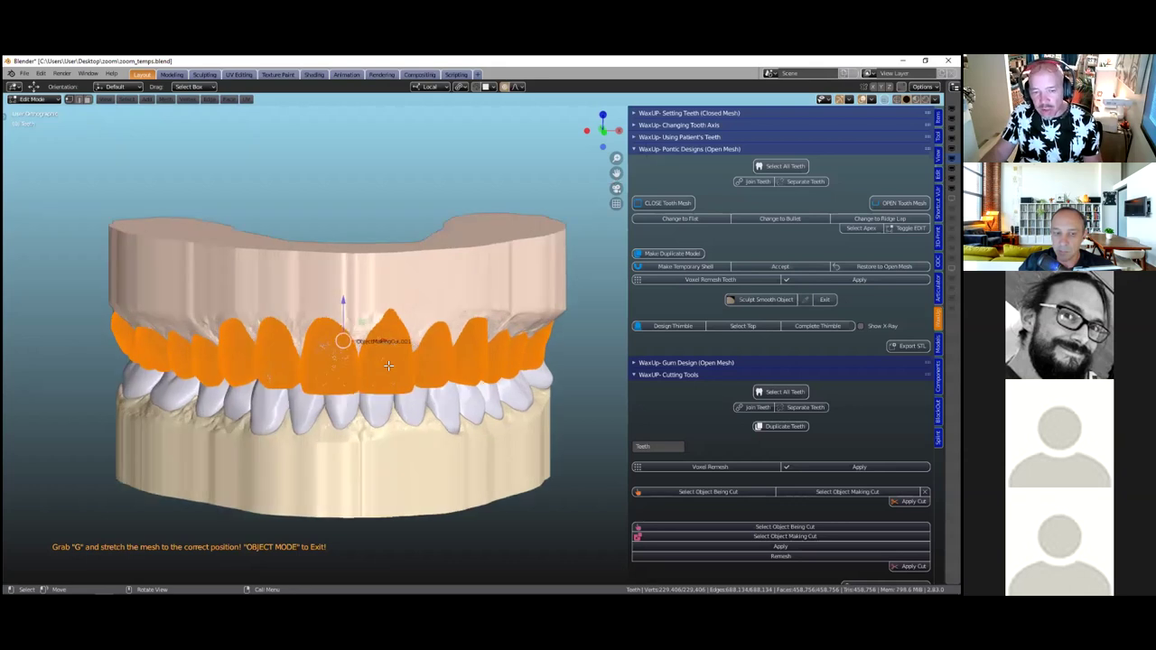
{"action": "scroll", "coordinate": [389, 366], "scroll_direction": "up", "scroll_amount": 2}
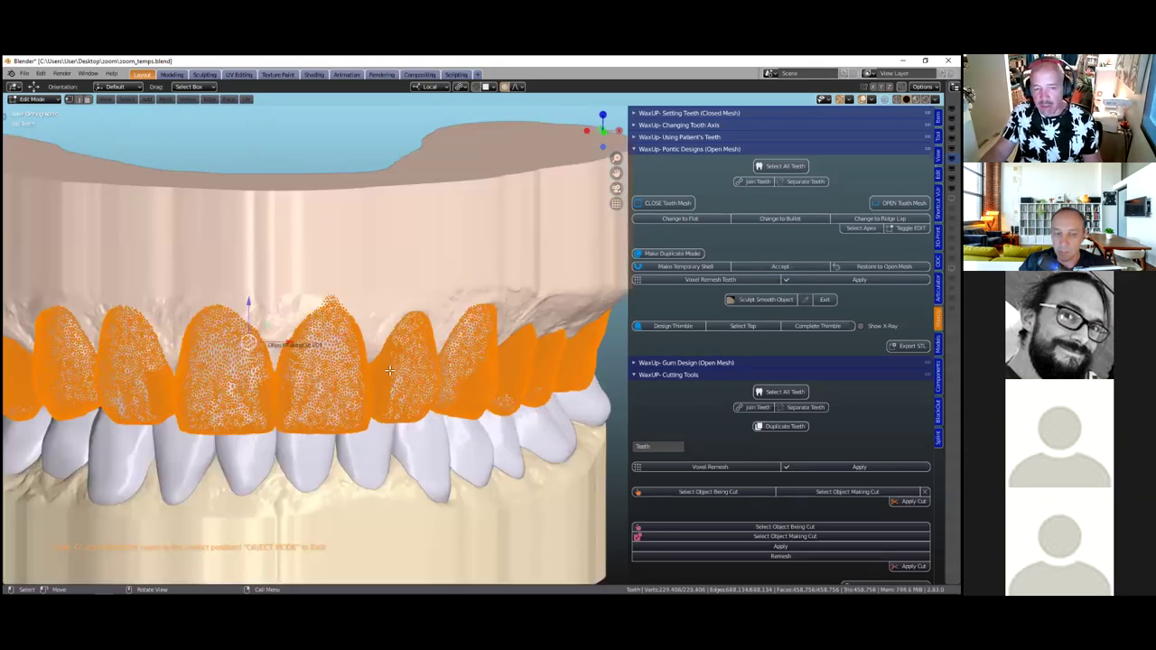
{"action": "scroll", "coordinate": [389, 369], "scroll_direction": "up", "scroll_amount": 4}
{"action": "key", "text": "Tab"}
{"action": "scroll", "coordinate": [389, 369], "scroll_direction": "down", "scroll_amount": 8}
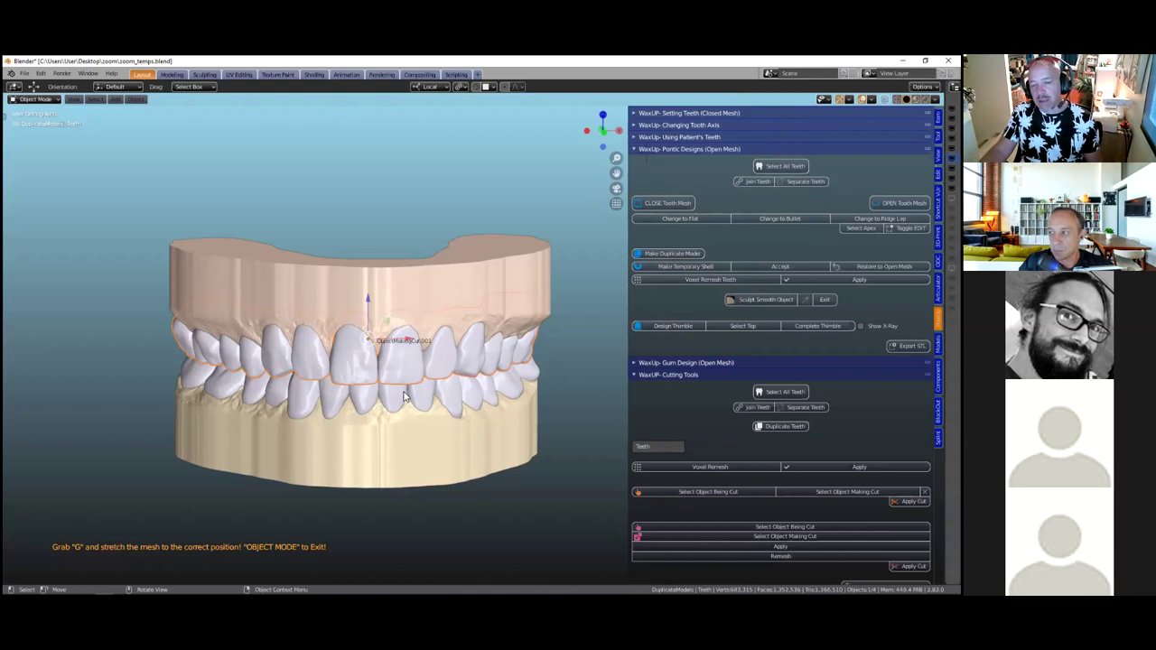
{"action": "scroll", "coordinate": [386, 444], "scroll_direction": "down", "scroll_amount": 1}
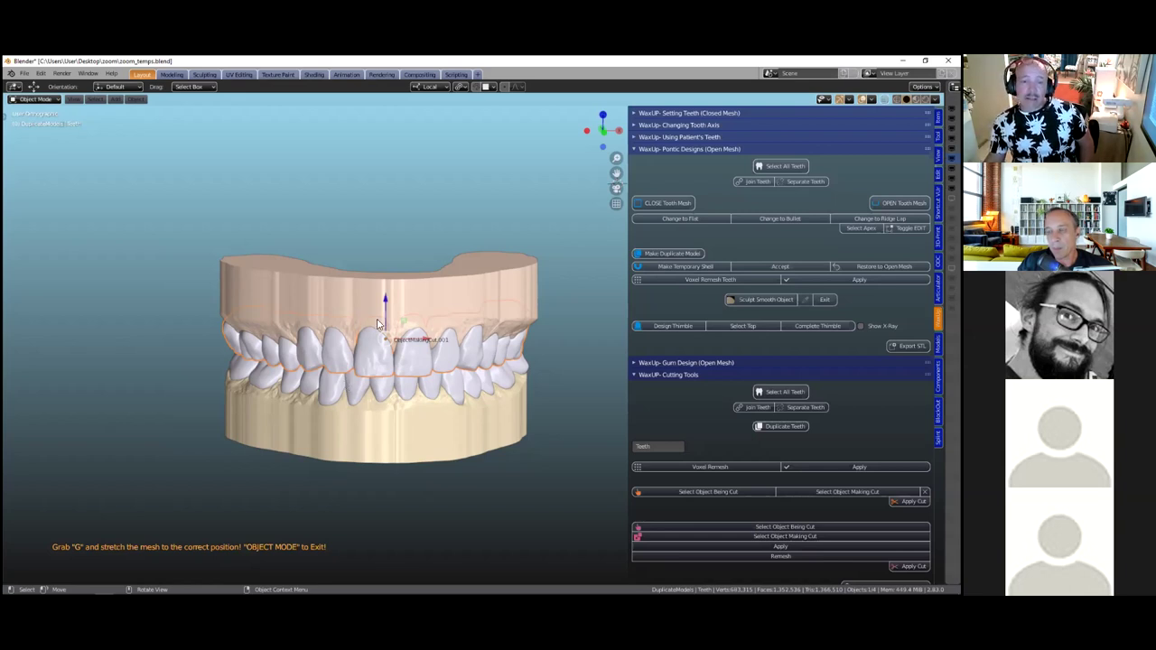
Hide the upper wax-up teeth to expose the upper model underneath
{"action": "left_click", "coordinate": [336, 298]}
{"action": "left_click", "coordinate": [342, 364]}
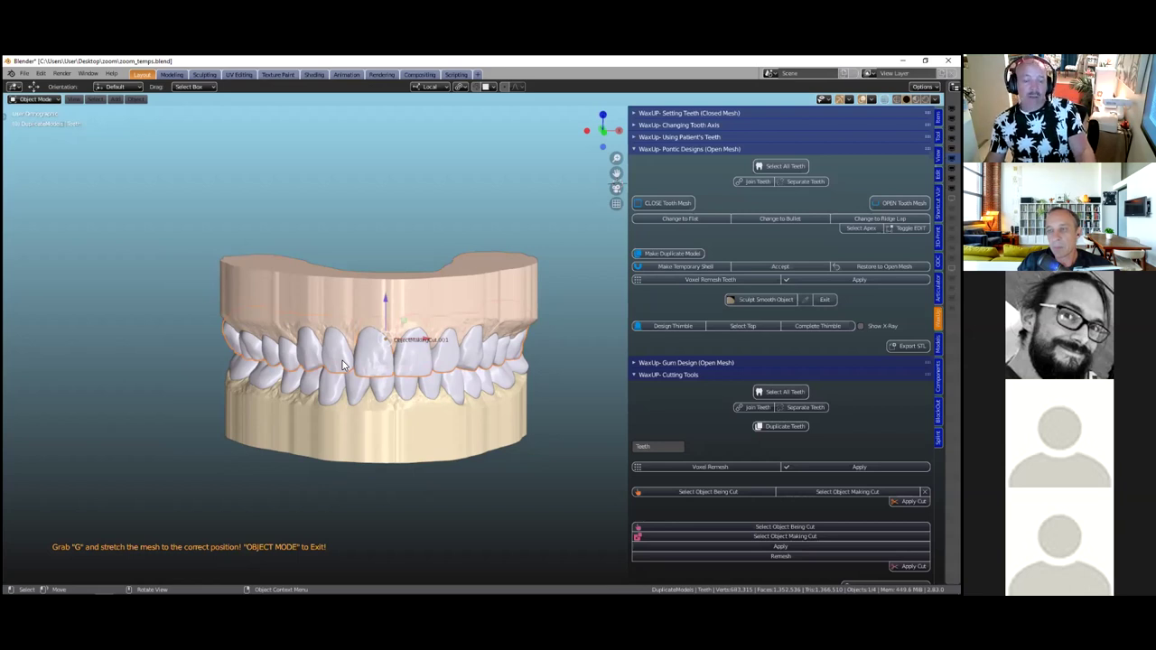
{"action": "key", "text": "h"}
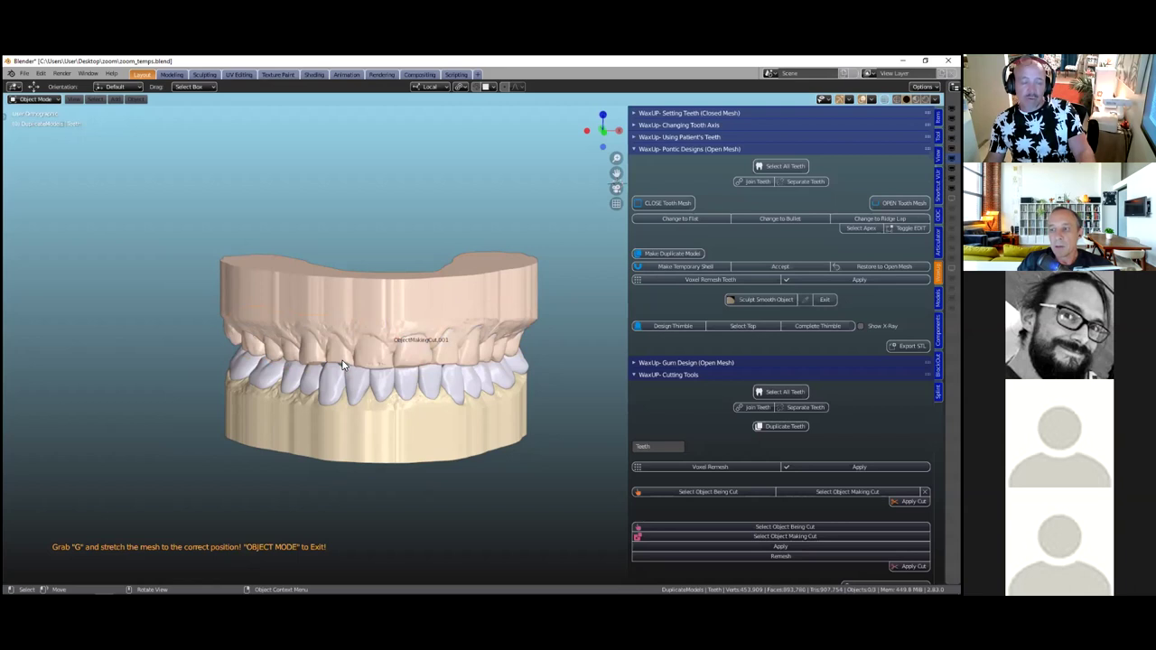
Unhide the upper wax-up teeth so both complete arches are shown again
{"action": "key", "text": "ctrl"}
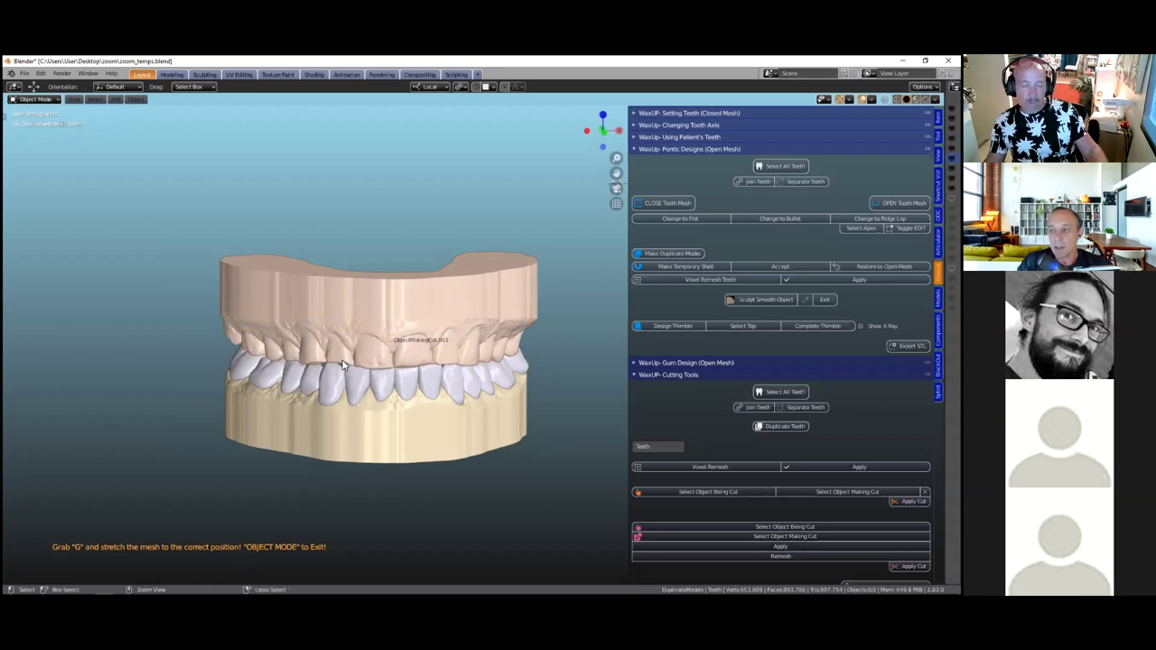
{"action": "key", "text": "alt+h"}
{"action": "scroll", "coordinate": [365, 430], "scroll_direction": "down", "scroll_amount": 1}
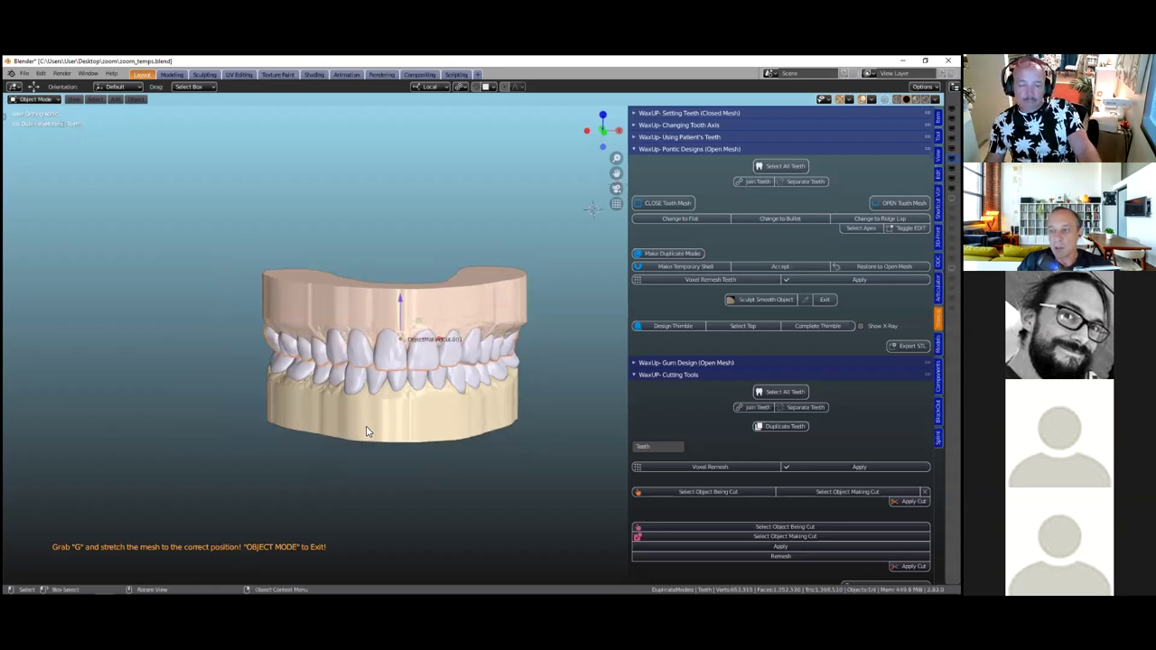
{"action": "scroll", "coordinate": [366, 431], "scroll_direction": "up", "scroll_amount": 4}
{"action": "scroll", "coordinate": [323, 326], "scroll_direction": "down", "scroll_amount": 1}
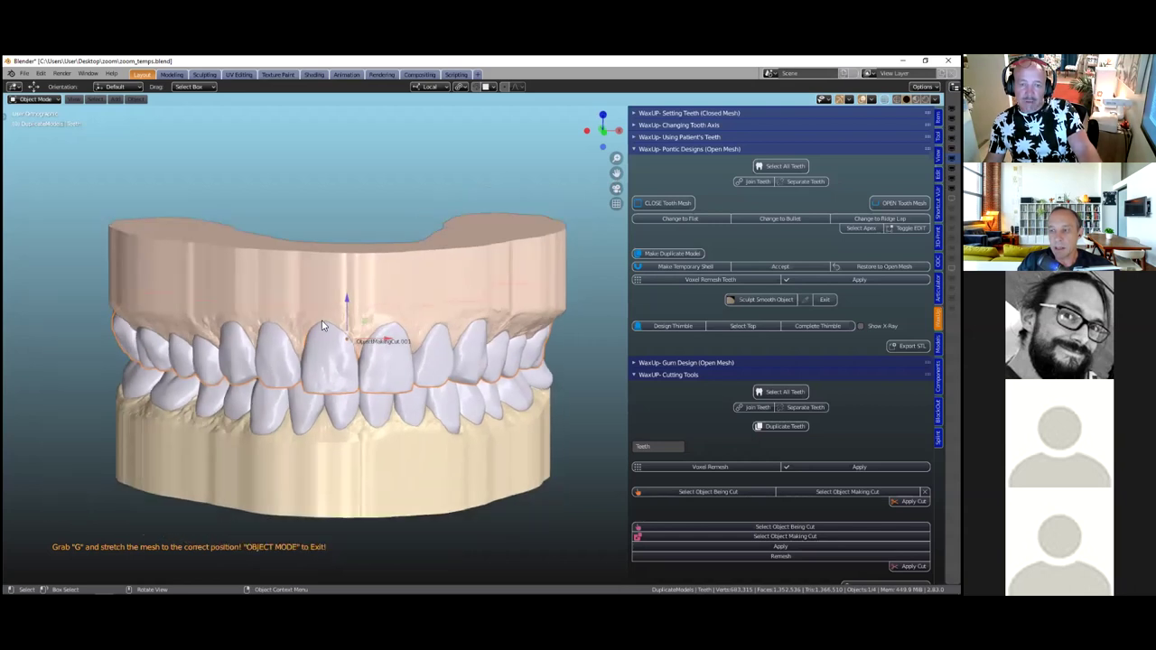
Try removing the upper model from around the wax-up teeth, and undo the removal
{"action": "left_click", "coordinate": [329, 285]}
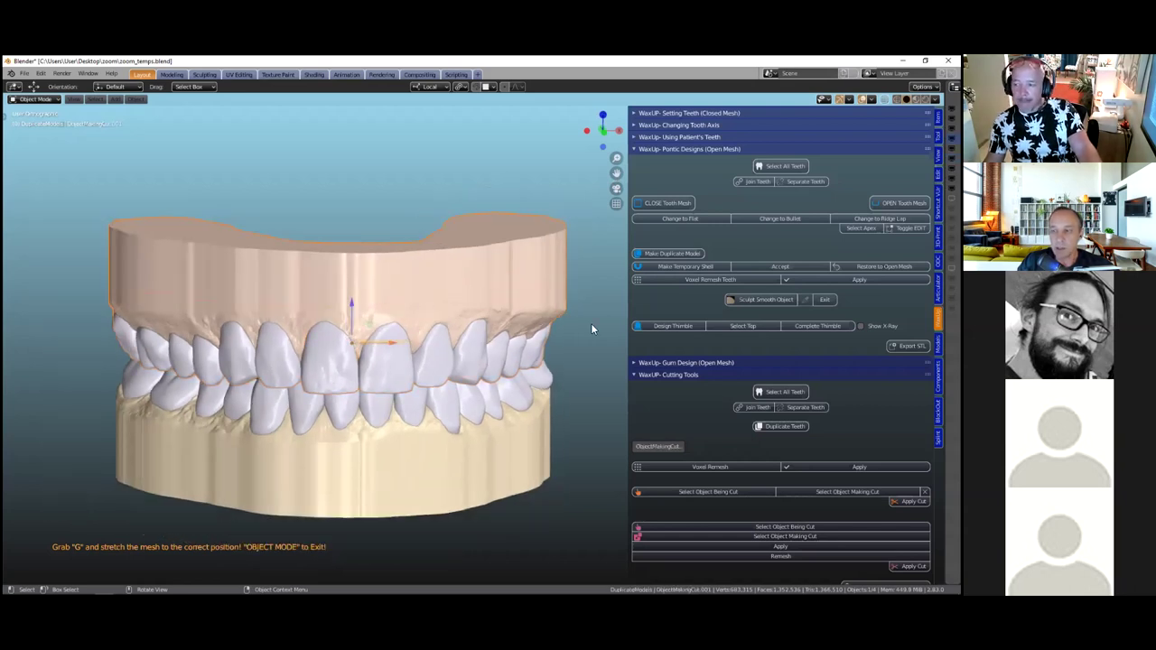
{"action": "scroll", "coordinate": [794, 519], "scroll_direction": "down", "scroll_amount": 1}
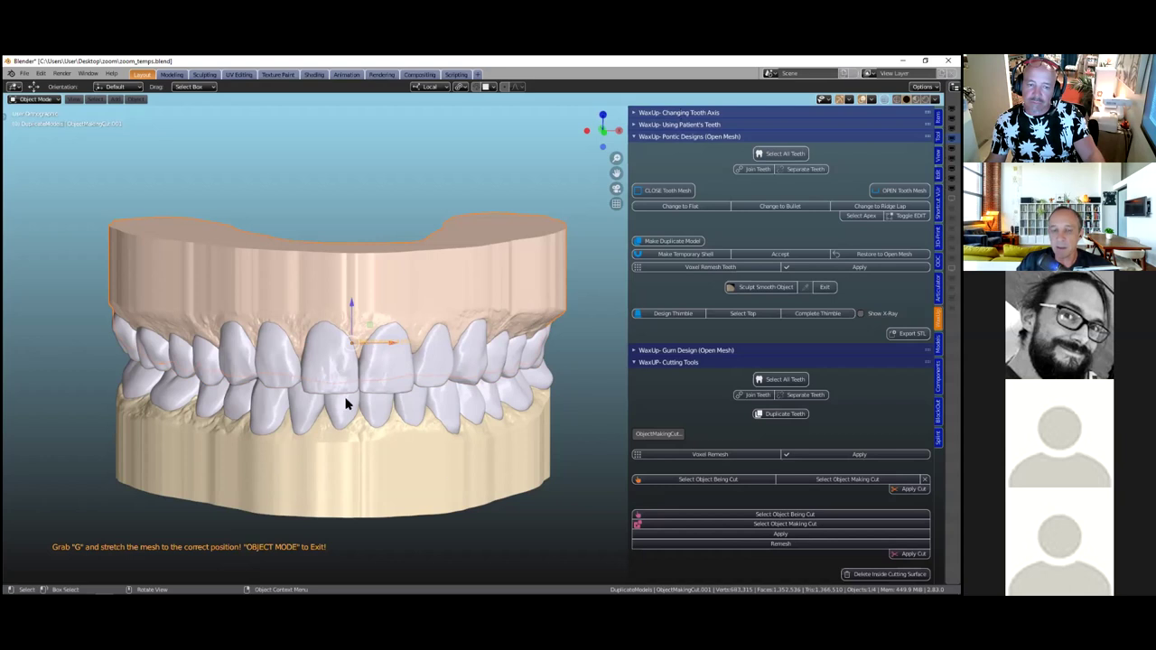
{"action": "left_click", "coordinate": [323, 367]}
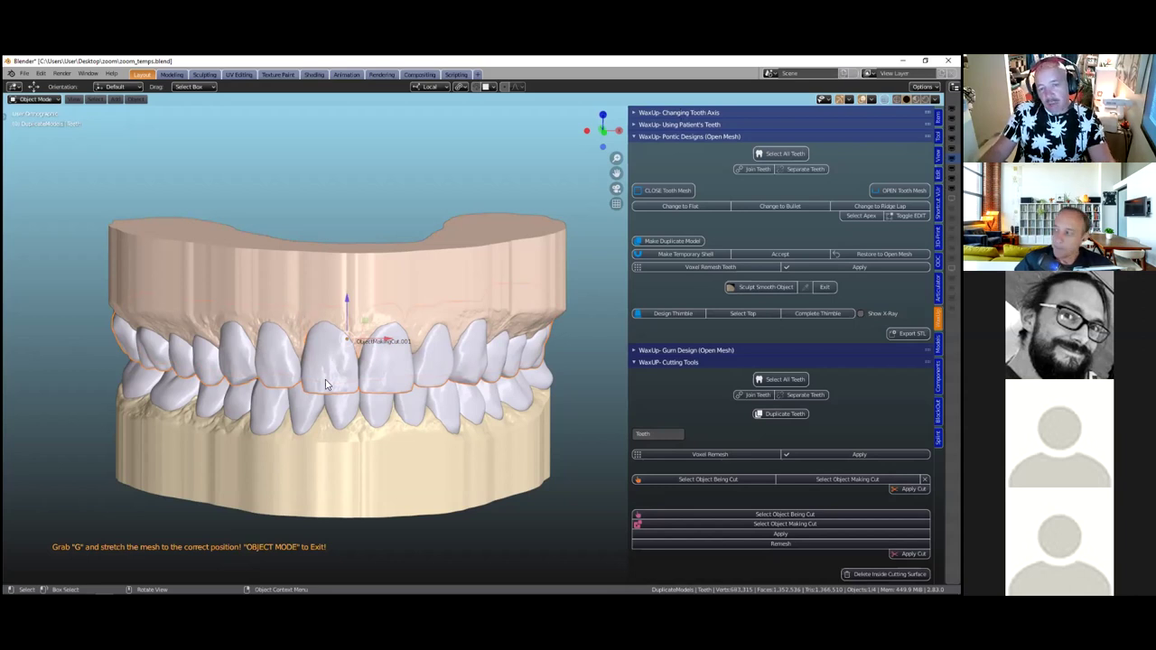
{"action": "left_click", "coordinate": [372, 410]}
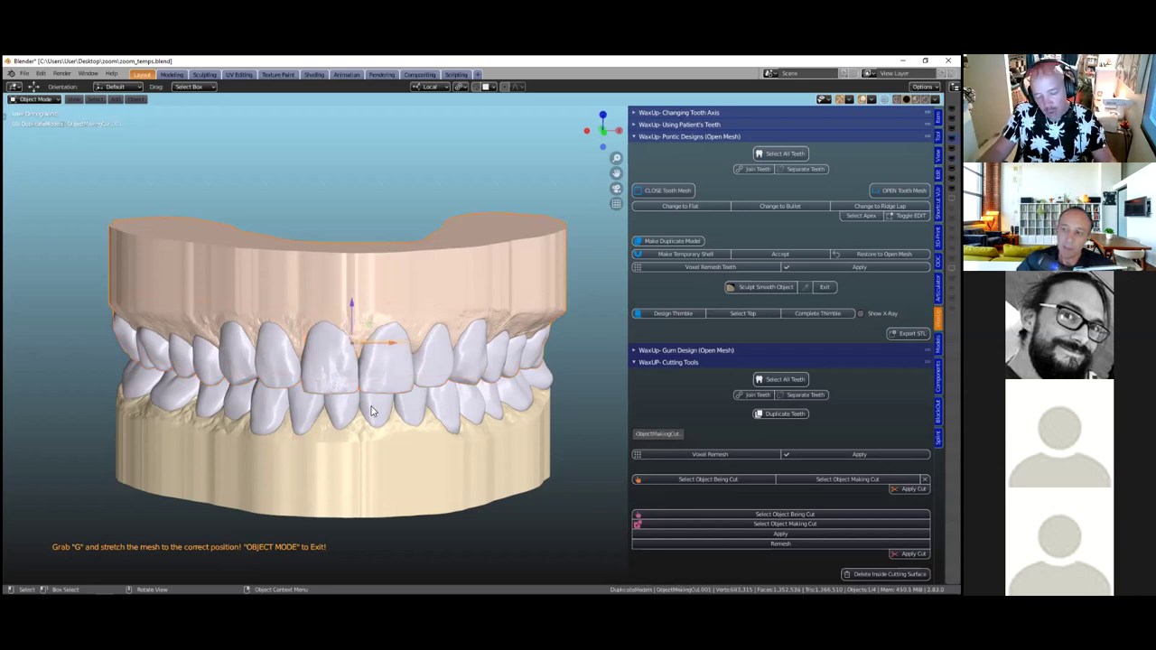
{"action": "key", "text": "Delete"}
{"action": "middle_click_drag", "start_coordinate": [382, 472], "coordinate": [307, 289]}
{"action": "key", "text": "ctrl+z"}
{"action": "scroll", "coordinate": [307, 289], "scroll_direction": "up", "scroll_amount": 3}
Duplicate the joined upper wax-up teeth, and check the collections in the temporarily widened scene outliner
{"action": "left_click", "coordinate": [462, 349]}
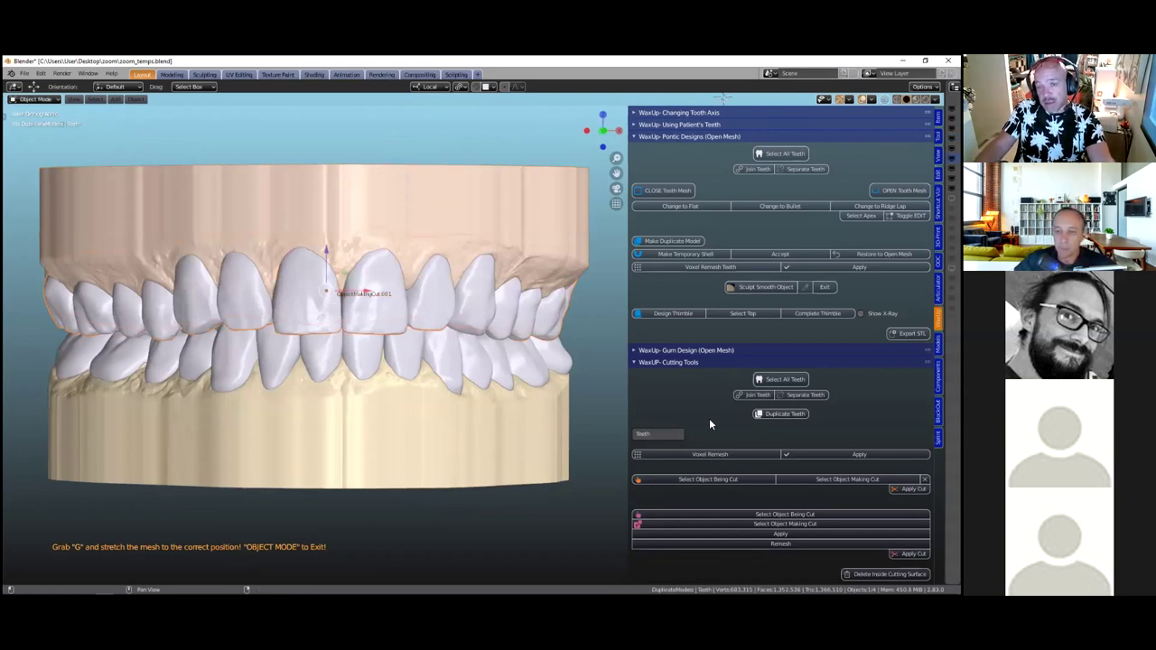
{"action": "left_click", "coordinate": [769, 414]}
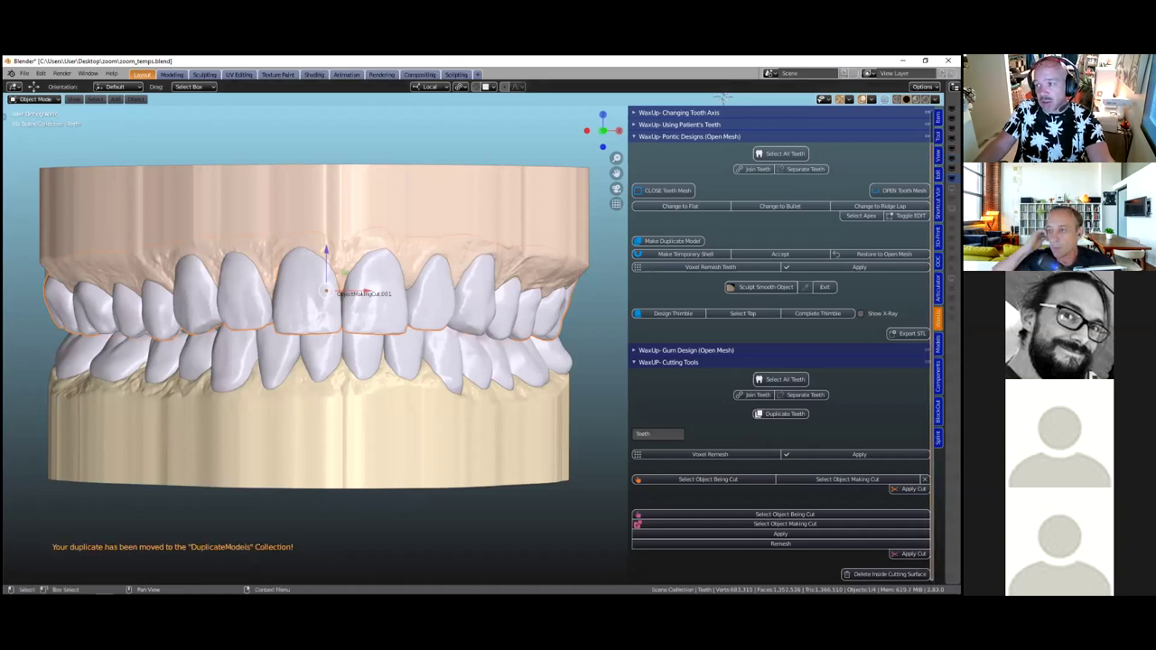
{"action": "left_click_drag", "start_coordinate": [946, 314], "coordinate": [854, 314]}
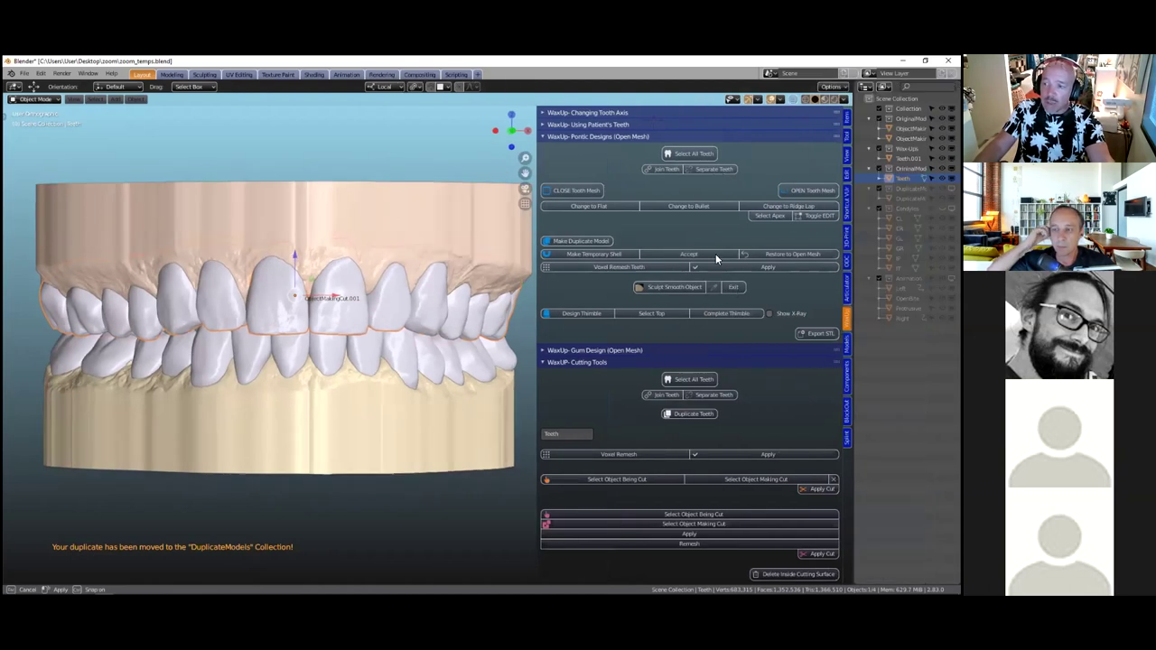
{"action": "left_click_drag", "start_coordinate": [777, 197], "coordinate": [909, 220]}
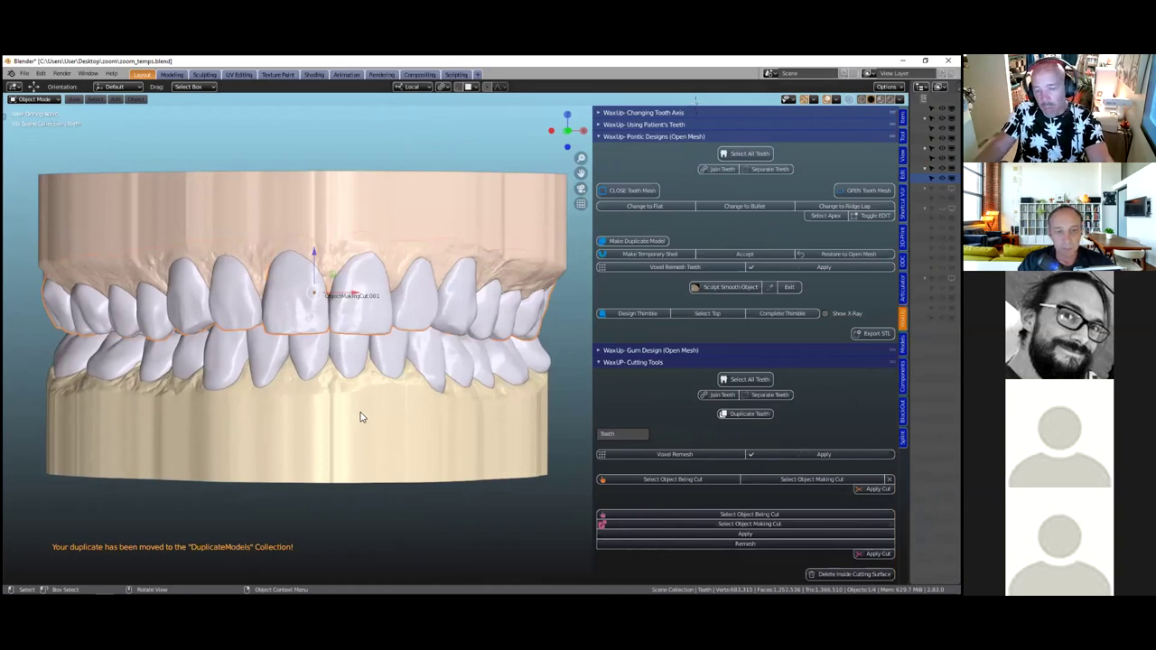
{"action": "scroll", "coordinate": [366, 417], "scroll_direction": "down", "scroll_amount": 1}
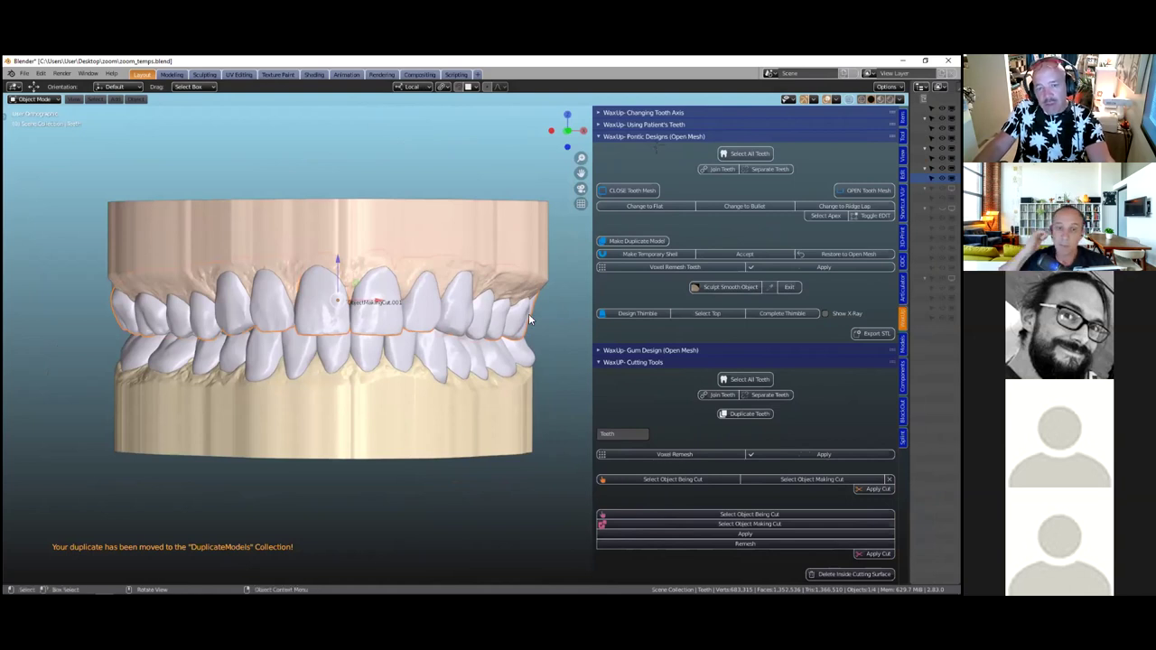
{"action": "scroll", "coordinate": [471, 346], "scroll_direction": "up", "scroll_amount": 2}
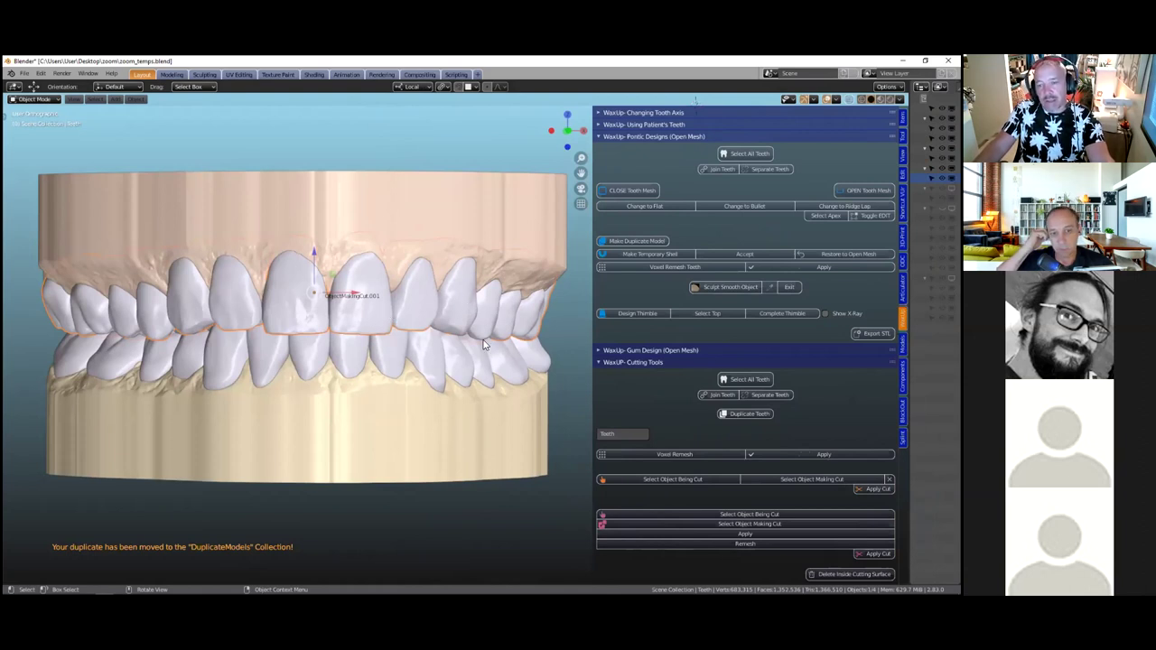
Hide the upper model and separate the joined upper teeth into individual objects
{"action": "left_click", "coordinate": [421, 206]}
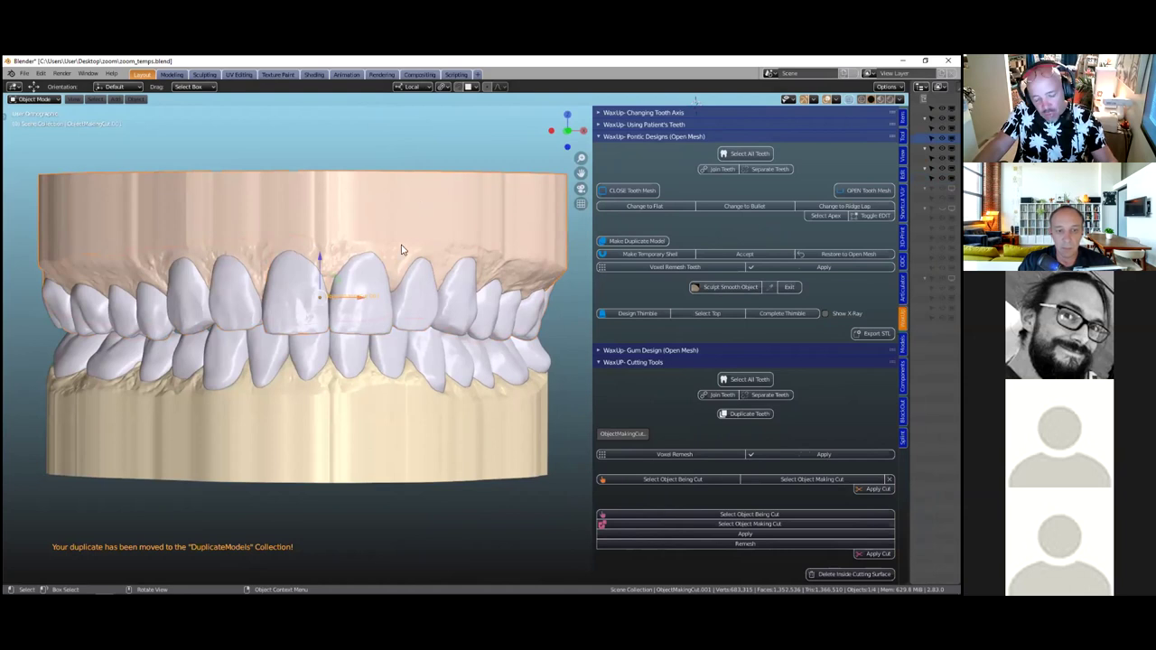
{"action": "key", "text": "h"}
{"action": "left_click", "coordinate": [386, 286]}
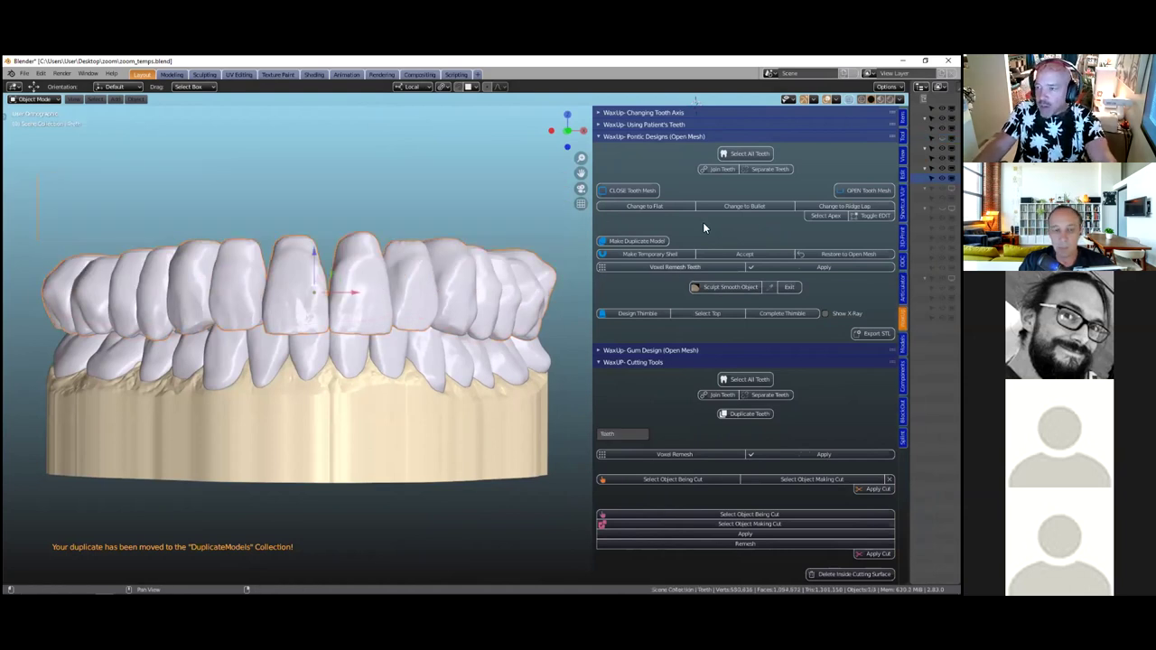
{"action": "left_click", "coordinate": [751, 173]}
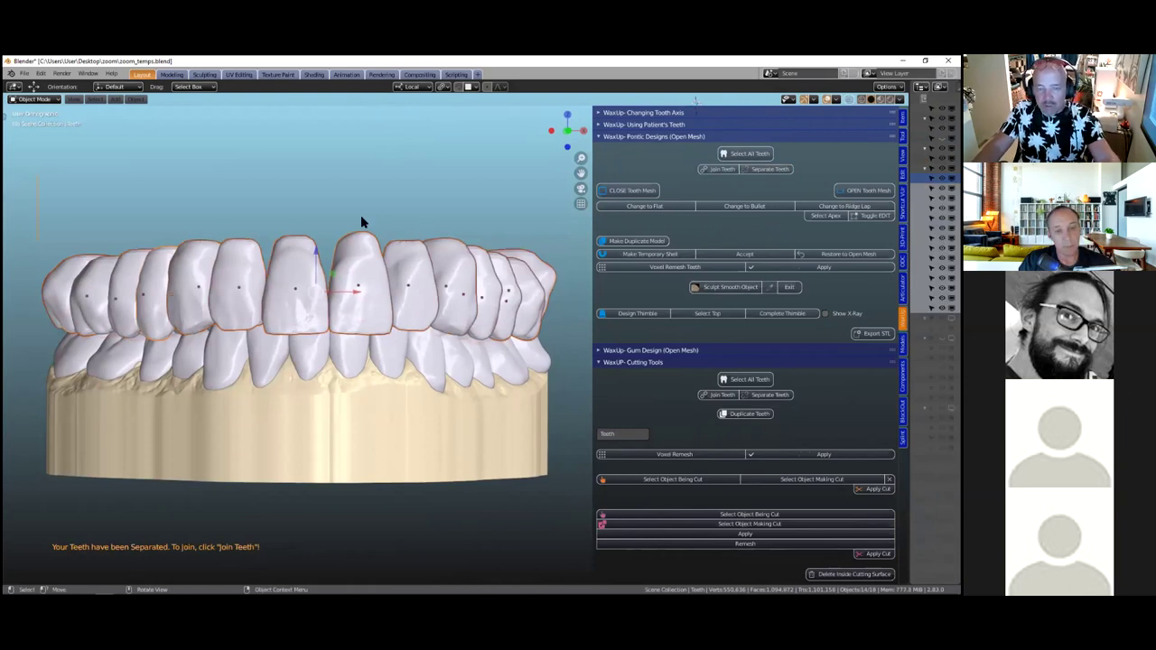
Inspect the separated upper teeth, and join them back into one object
{"action": "scroll", "coordinate": [334, 207], "scroll_direction": "down", "scroll_amount": 2}
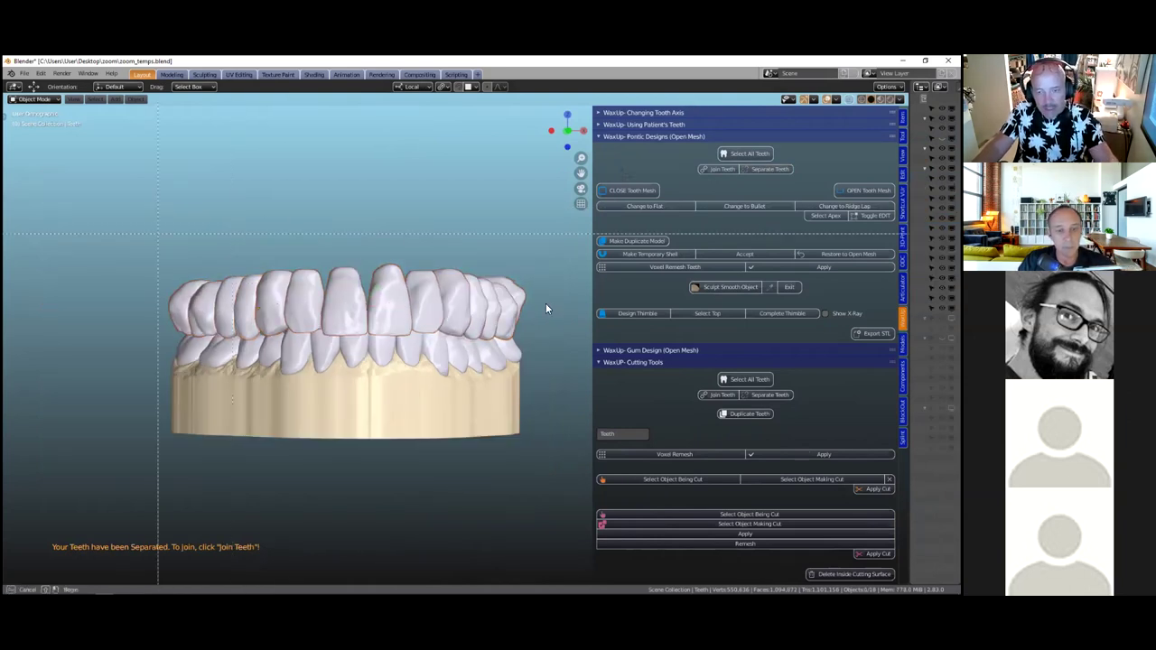
{"action": "key", "text": "a"}
{"action": "scroll", "coordinate": [452, 334], "scroll_direction": "up", "scroll_amount": 1}
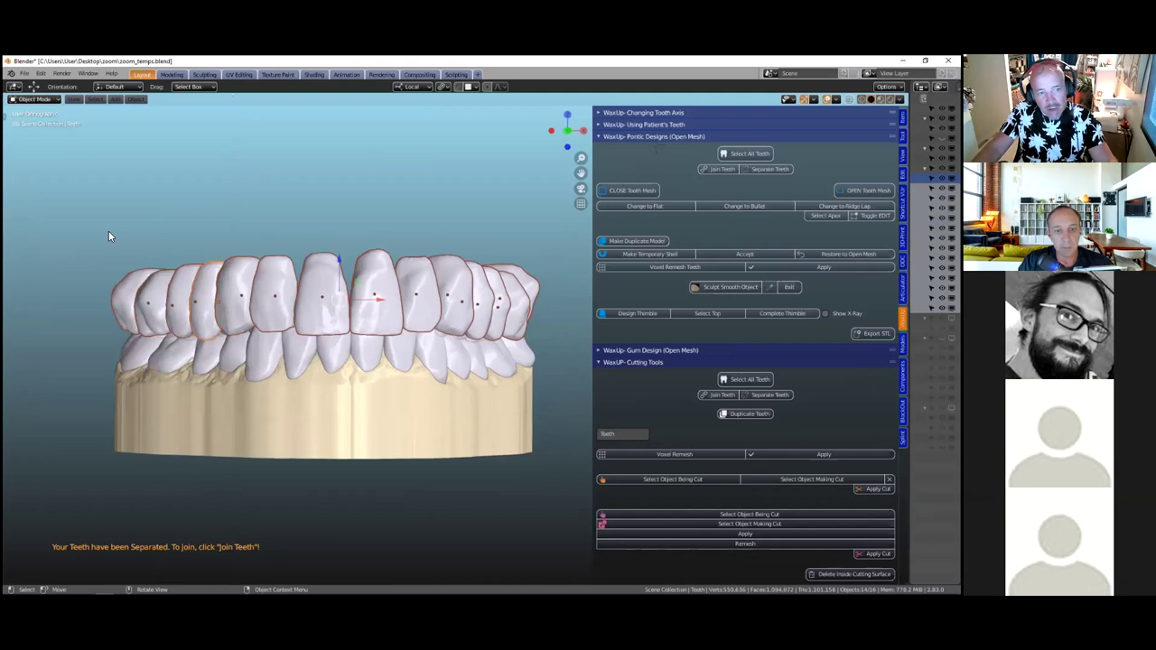
{"action": "scroll", "coordinate": [97, 232], "scroll_direction": "up", "scroll_amount": 2}
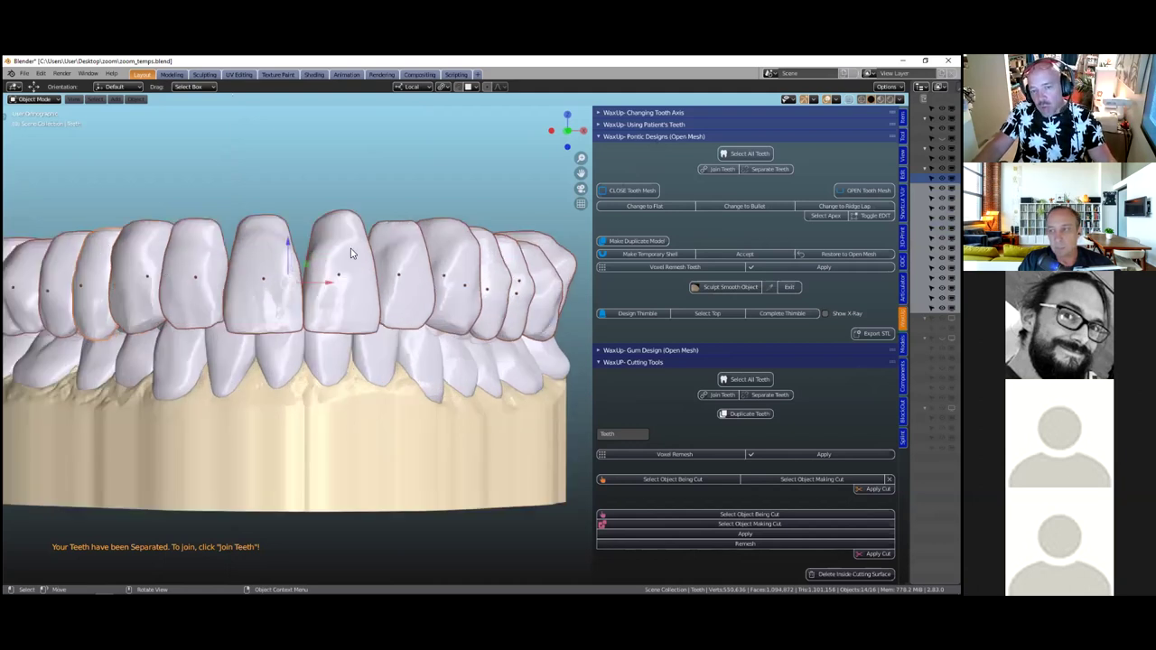
{"action": "scroll", "coordinate": [483, 267], "scroll_direction": "down", "scroll_amount": 1}
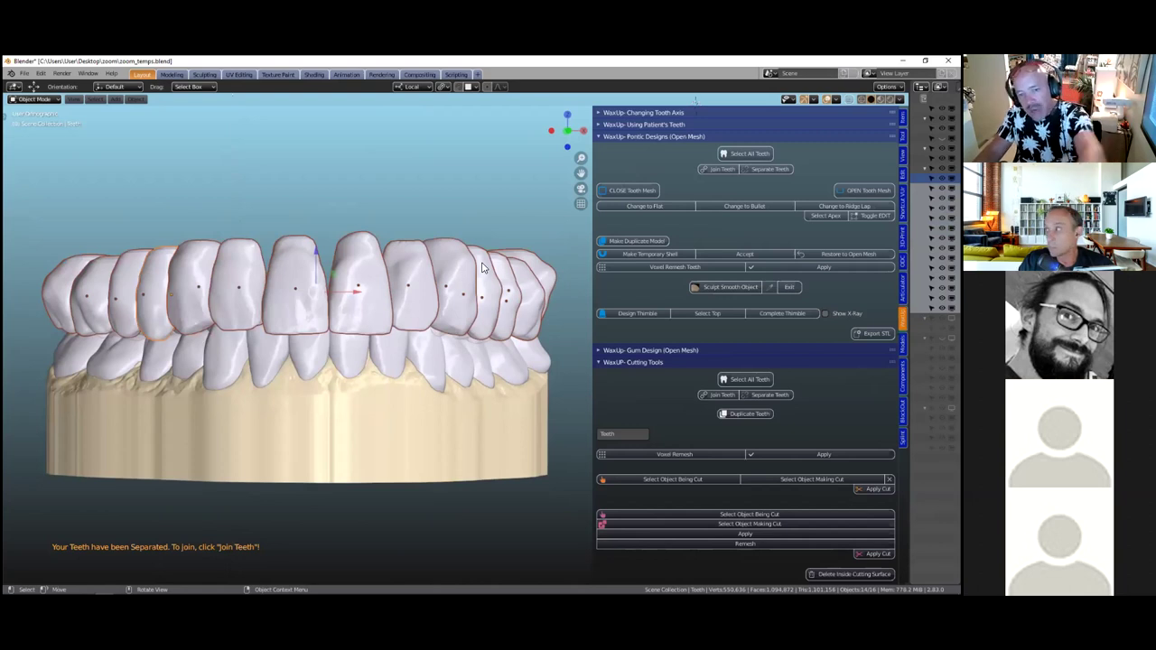
{"action": "left_click", "coordinate": [291, 300]}
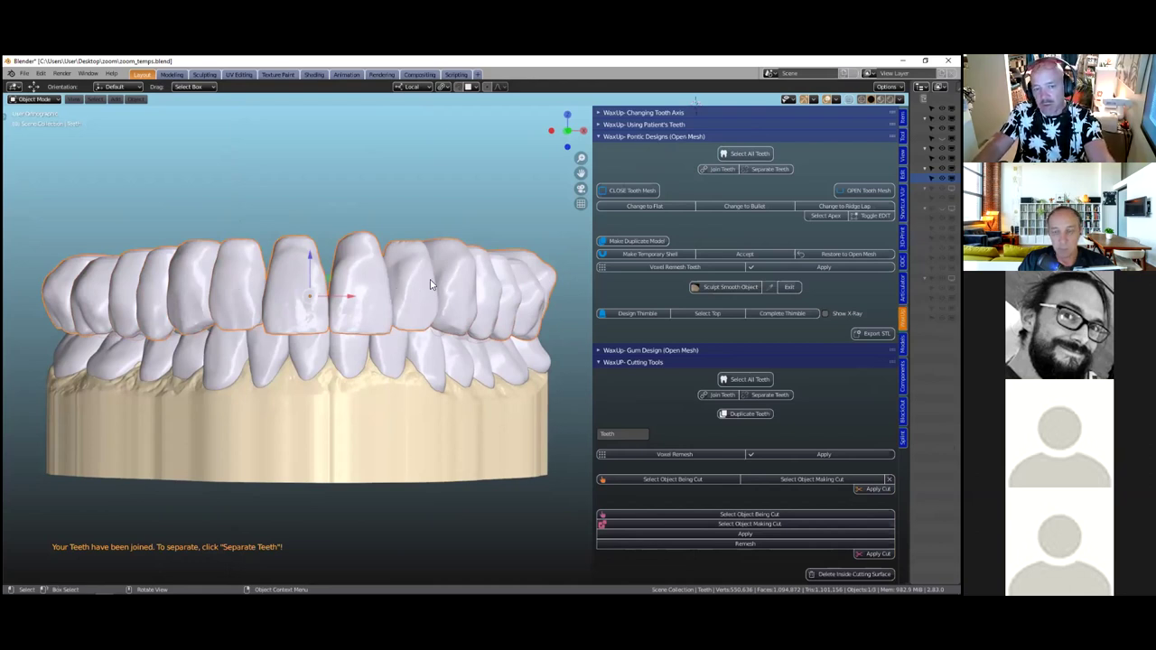
Voxel remesh the joined upper teeth with a 0.1 mm voxel size, and accept the remesh
{"action": "scroll", "coordinate": [431, 293], "scroll_direction": "down", "scroll_amount": 2}
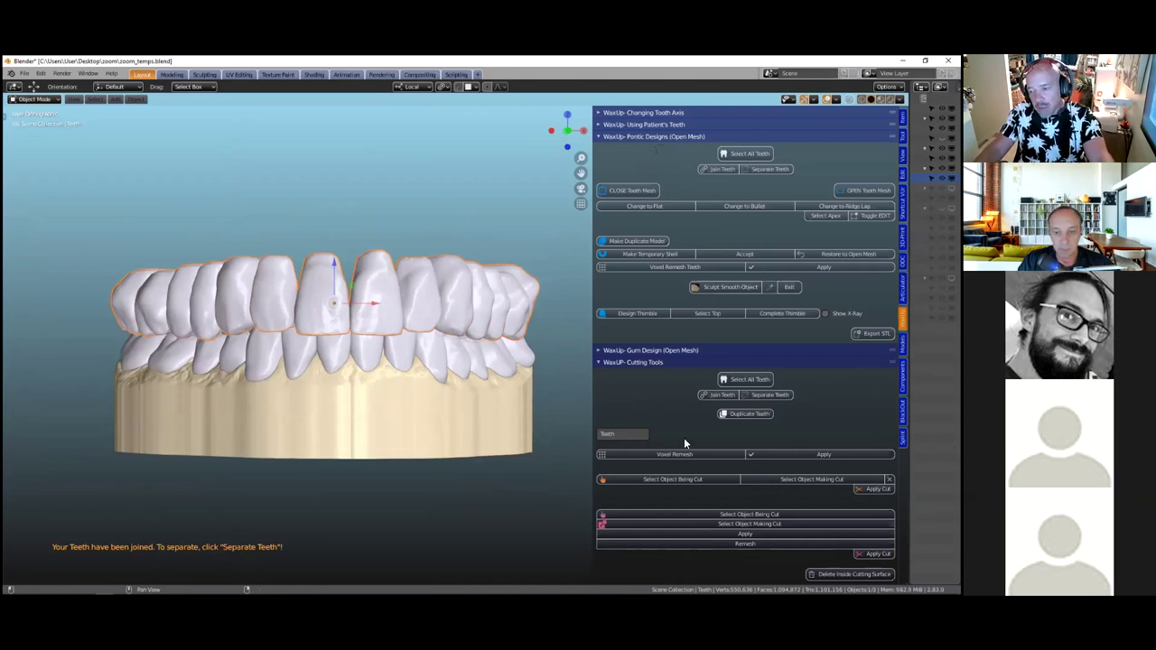
{"action": "left_click", "coordinate": [681, 454]}
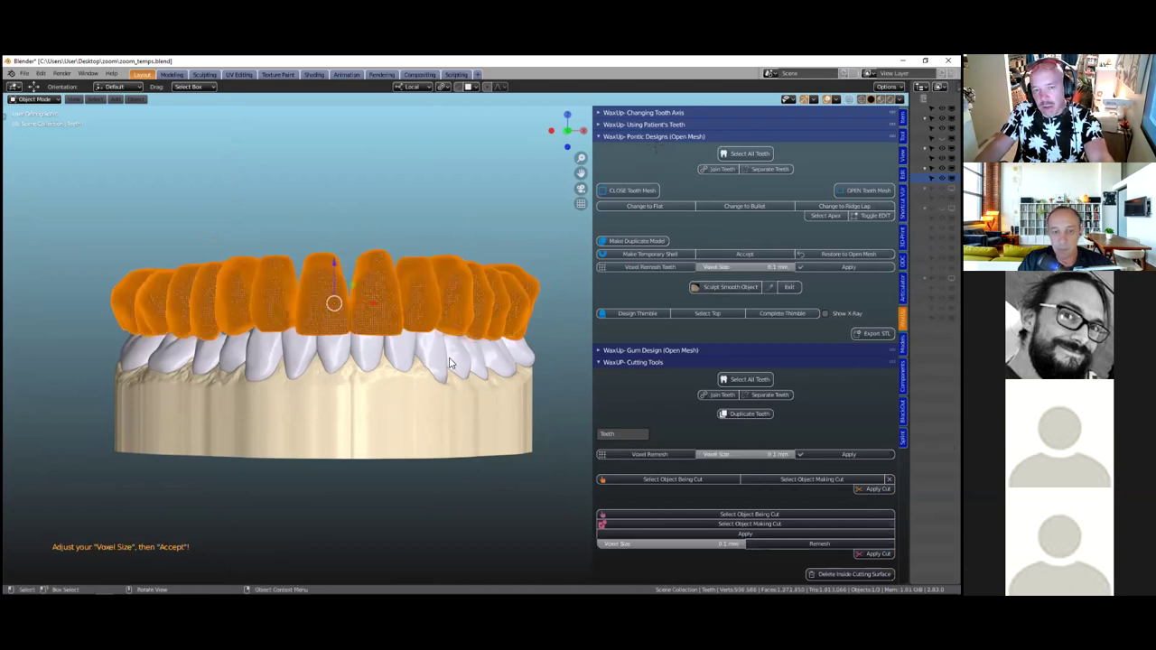
{"action": "scroll", "coordinate": [299, 341], "scroll_direction": "up", "scroll_amount": 2}
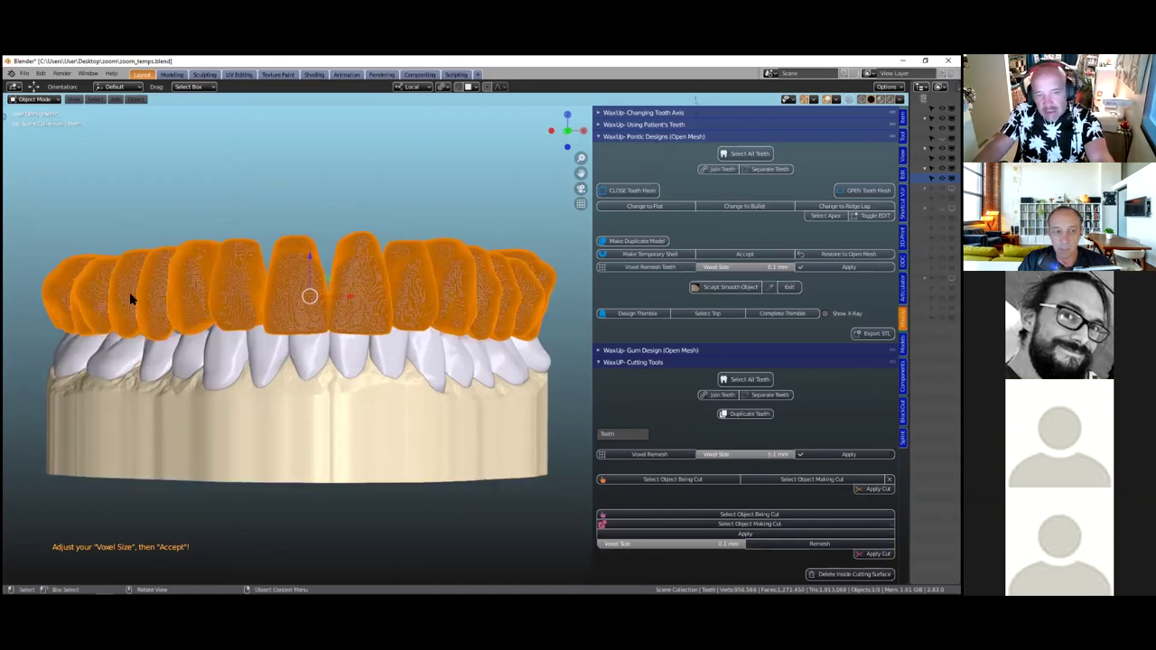
{"action": "scroll", "coordinate": [287, 362], "scroll_direction": "up", "scroll_amount": 1}
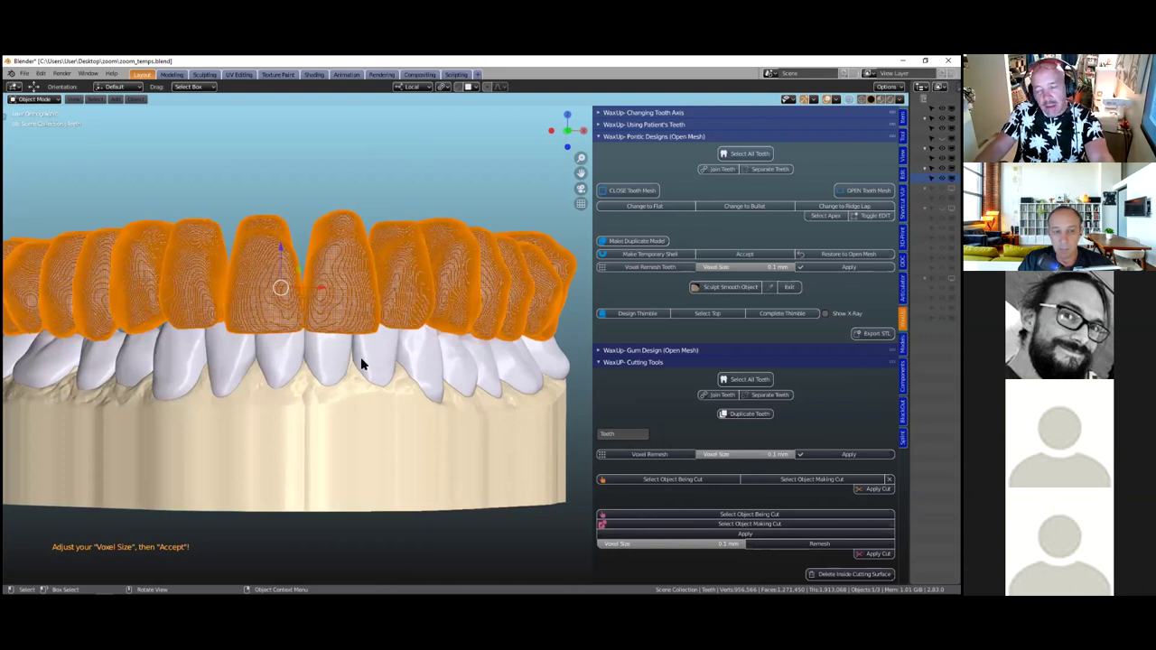
{"action": "scroll", "coordinate": [361, 357], "scroll_direction": "up", "scroll_amount": 2}
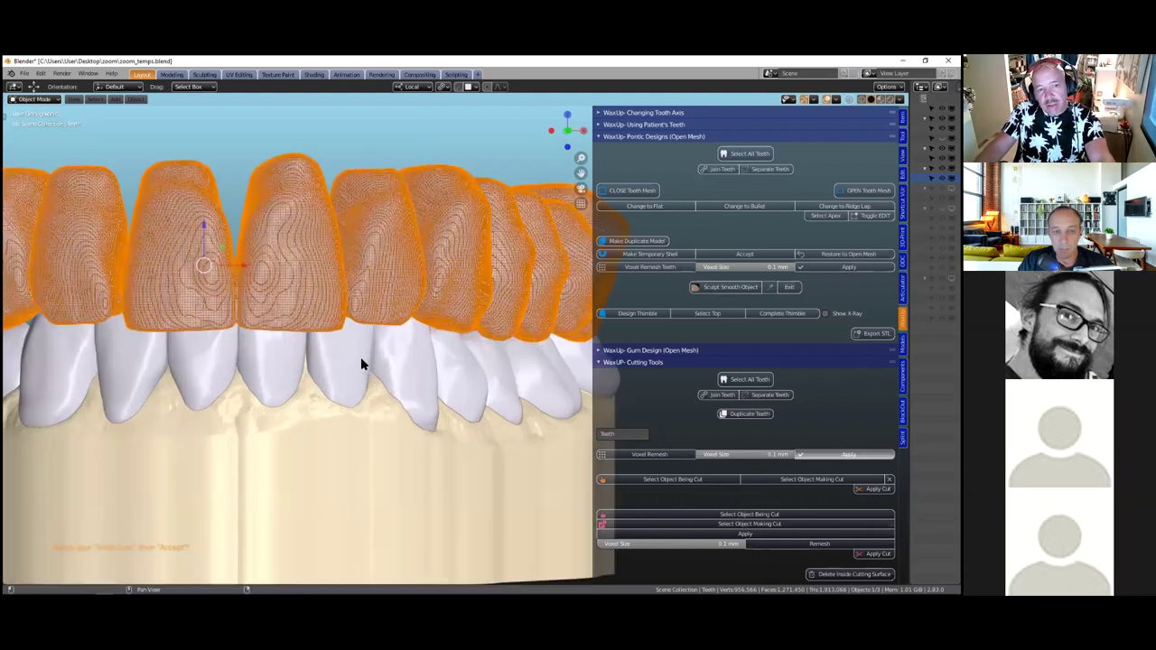
{"action": "scroll", "coordinate": [365, 358], "scroll_direction": "down", "scroll_amount": 3}
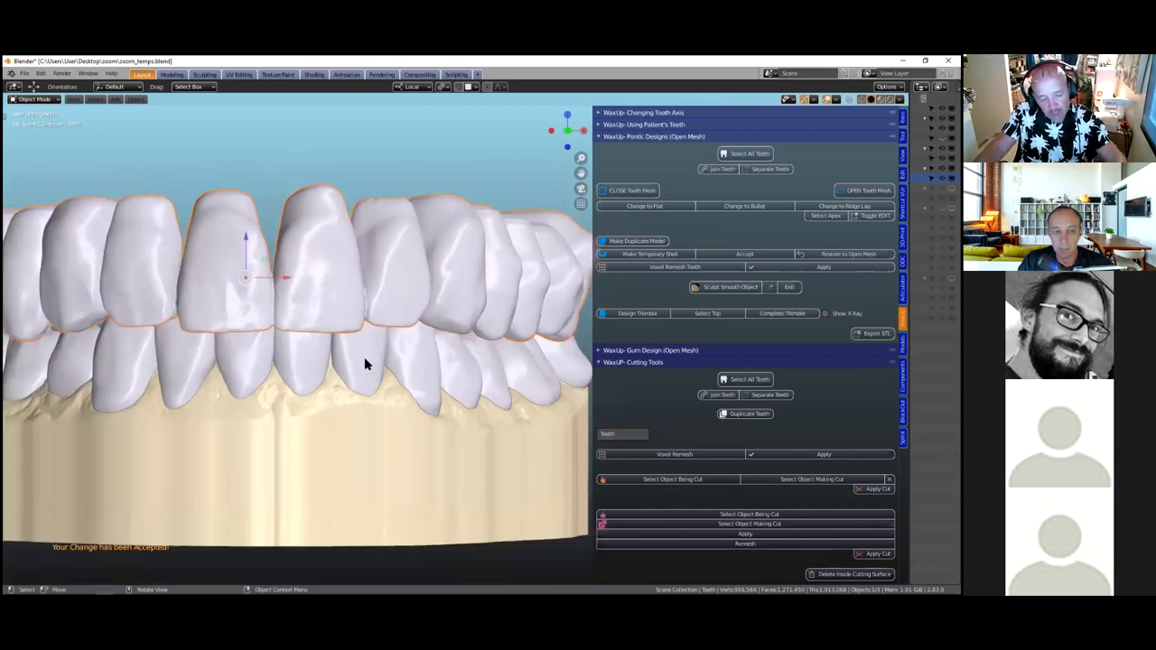
Unhide the upper model, select the remeshed upper teeth, and turn on X-ray to view their overlap
{"action": "key", "text": "alt+h"}
{"action": "left_click", "coordinate": [360, 315]}
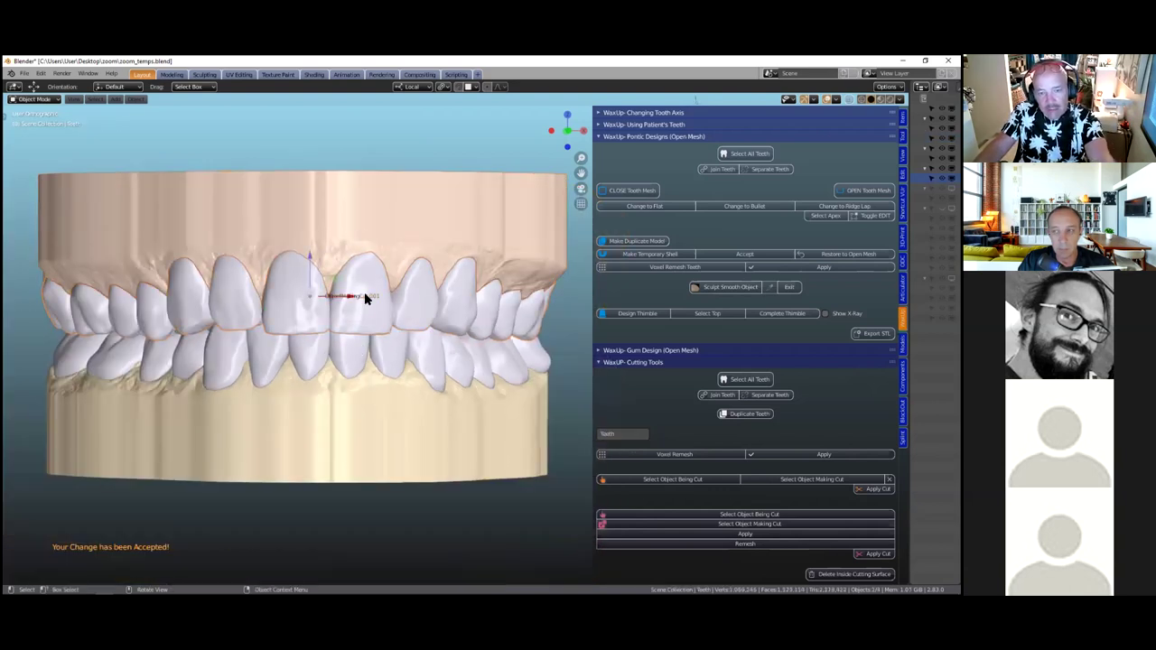
{"action": "middle_click_drag", "start_coordinate": [368, 291], "coordinate": [369, 292], "text": "shift"}
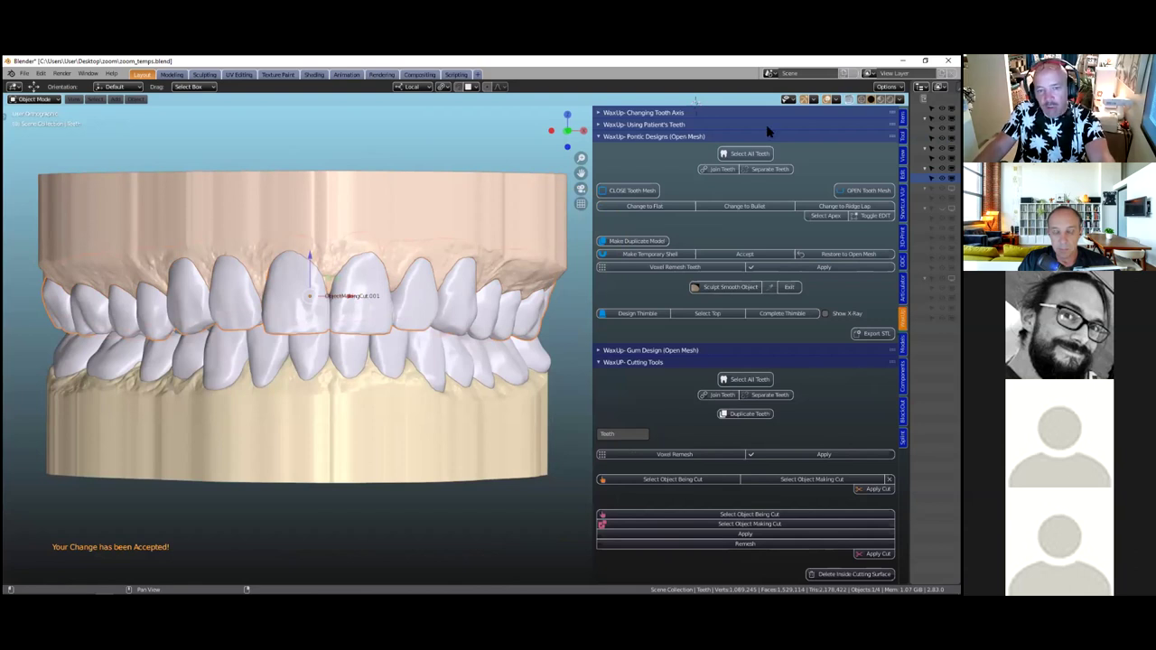
{"action": "key", "text": "alt+z"}
{"action": "scroll", "coordinate": [386, 230], "scroll_direction": "up", "scroll_amount": 2}
{"action": "scroll", "coordinate": [392, 237], "scroll_direction": "up", "scroll_amount": 2}
{"action": "scroll", "coordinate": [394, 235], "scroll_direction": "down", "scroll_amount": 2}
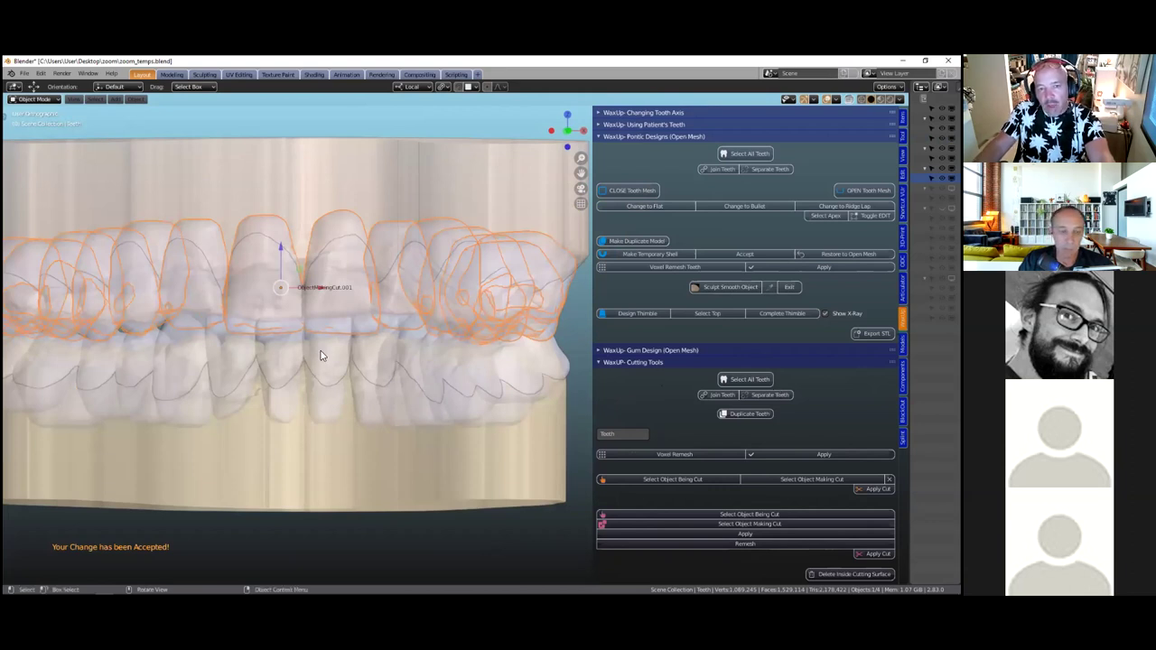
Assign the upper teeth as the object being cut and the upper model as the object making the cut, and turn off X-ray
{"action": "left_click", "coordinate": [682, 481]}
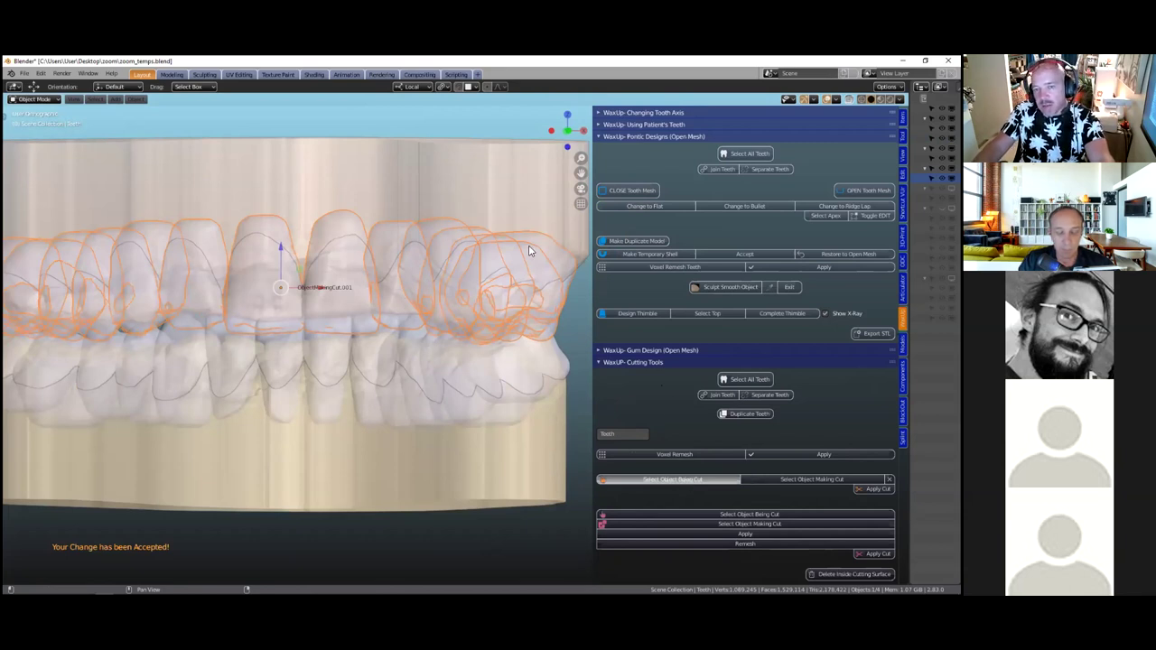
{"action": "left_click", "coordinate": [499, 244]}
{"action": "left_click", "coordinate": [533, 296]}
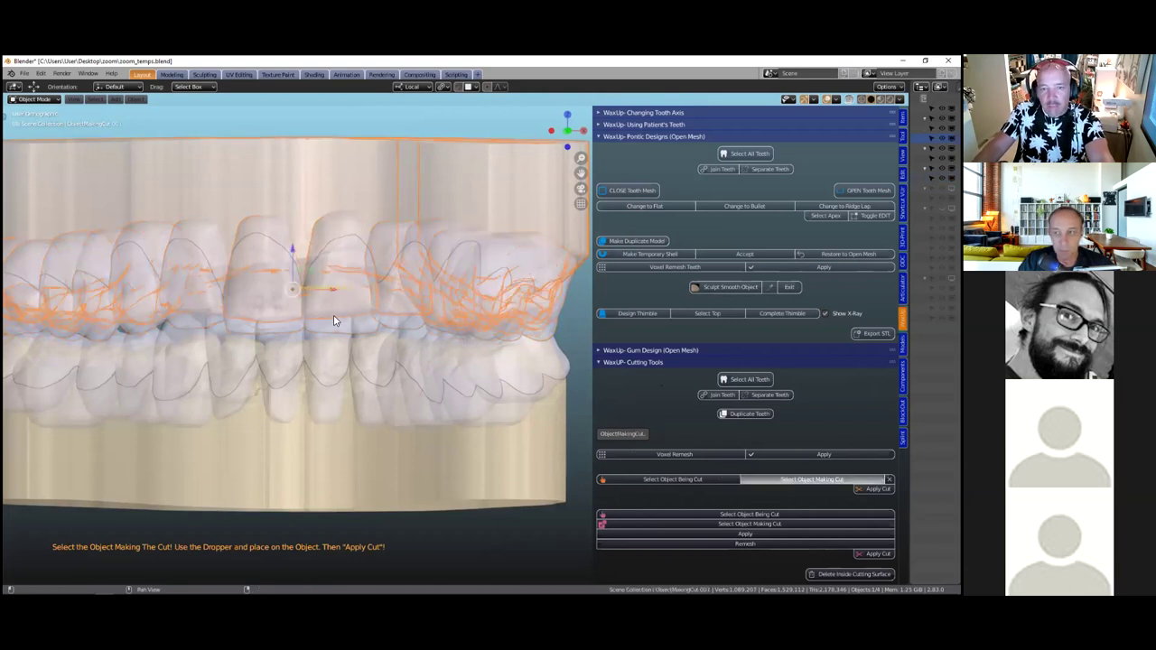
{"action": "scroll", "coordinate": [336, 319], "scroll_direction": "down", "scroll_amount": 4}
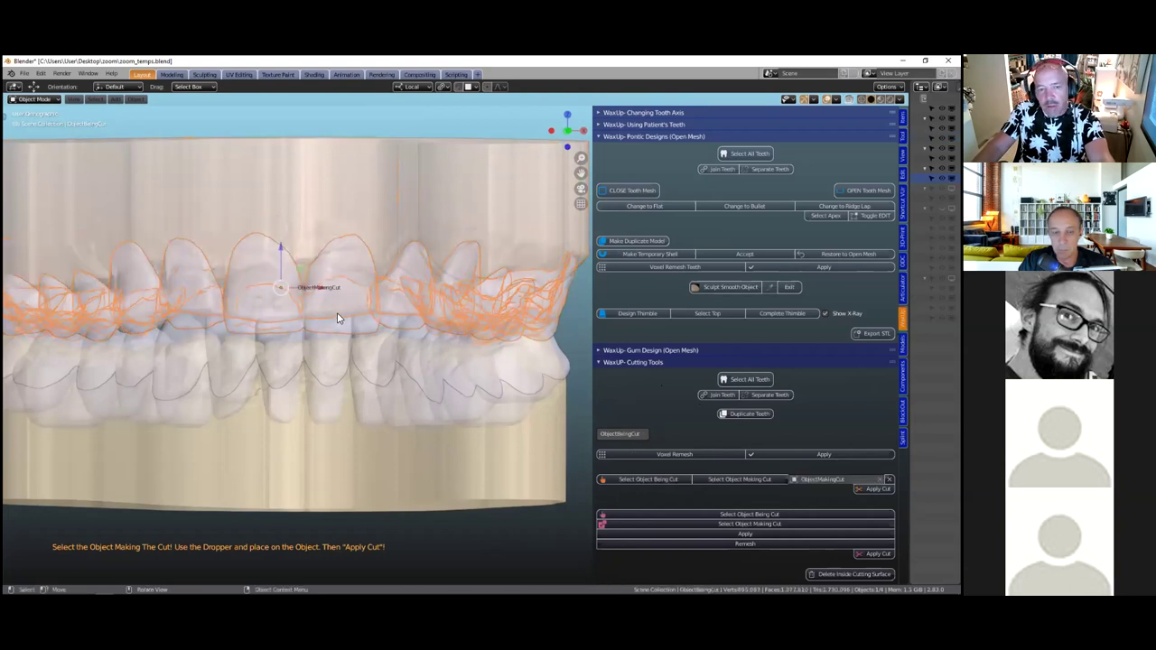
{"action": "left_click", "coordinate": [296, 288]}
{"action": "scroll", "coordinate": [294, 267], "scroll_direction": "up", "scroll_amount": 3}
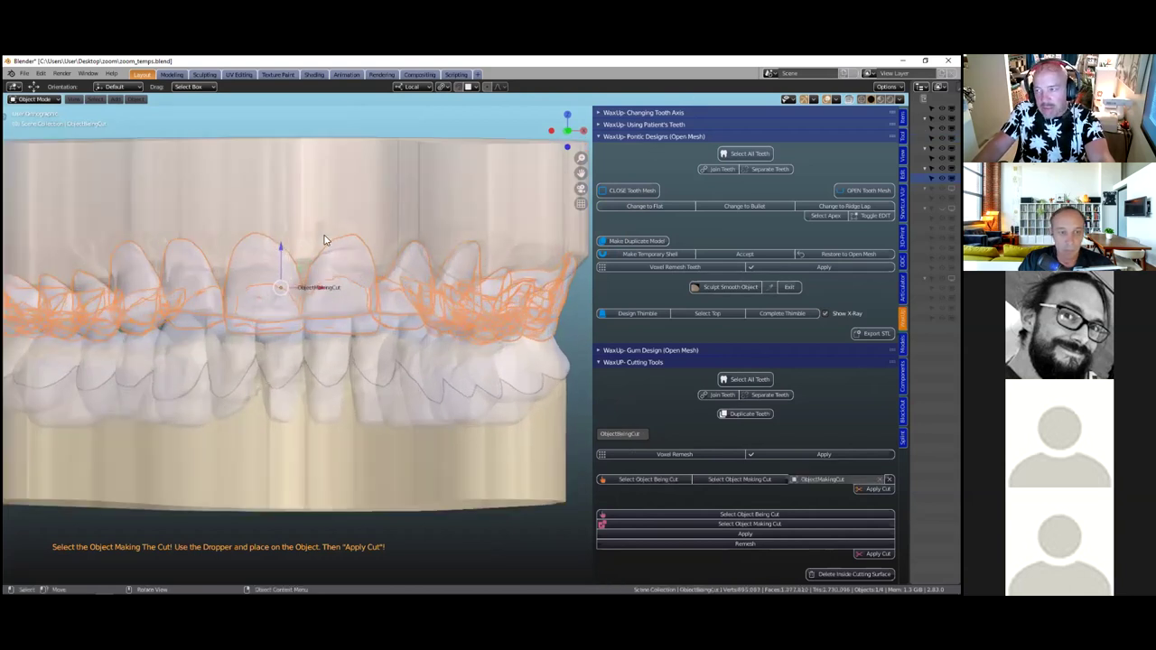
{"action": "scroll", "coordinate": [322, 238], "scroll_direction": "down", "scroll_amount": 2}
{"action": "key", "text": "alt+z"}
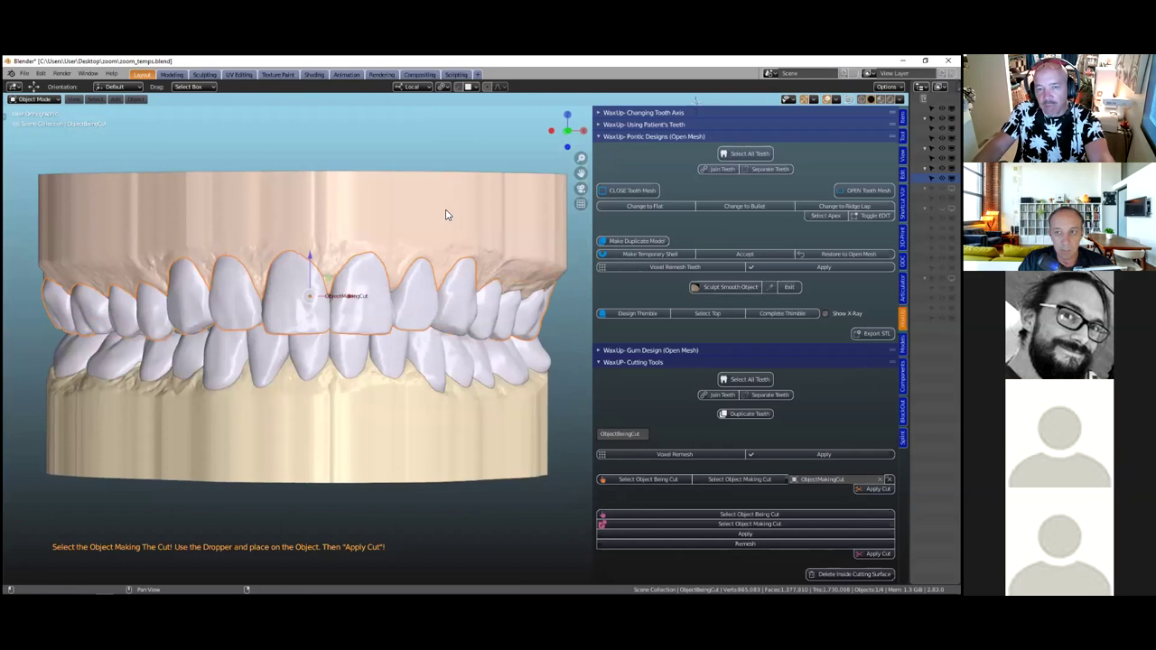
Select the upper model that makes the cut and hide it to expose the upper teeth
{"action": "left_click", "coordinate": [400, 211]}
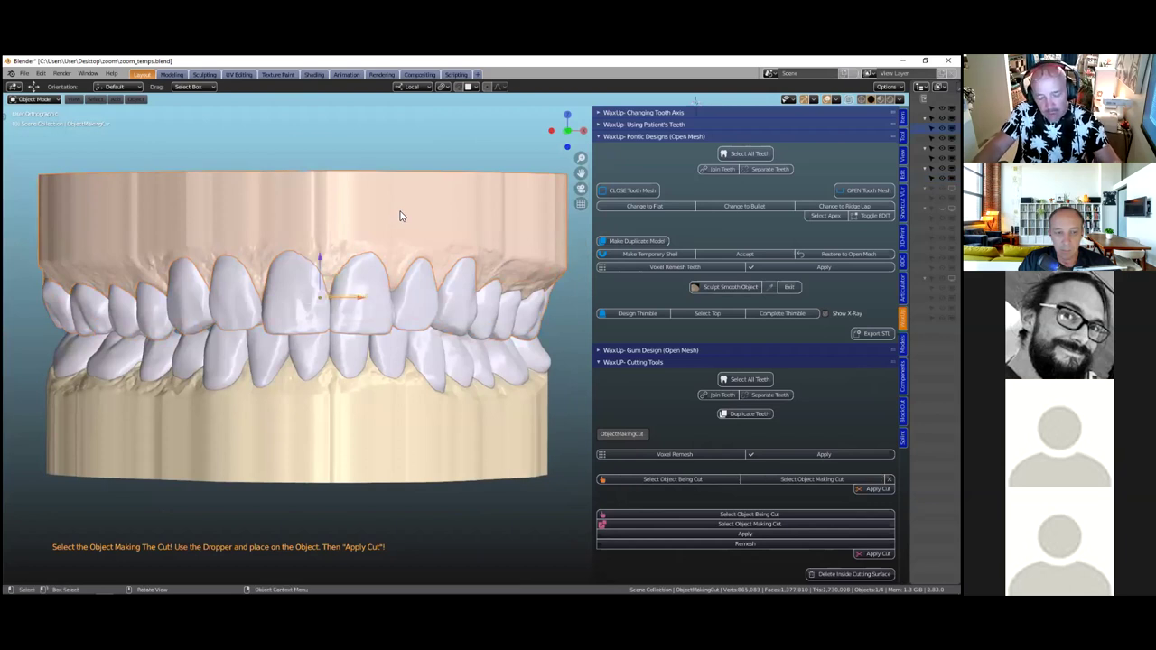
{"action": "key", "text": "h"}
{"action": "mouse_move", "coordinate": [372, 266]}
{"action": "middle_mouse_down"}
{"action": "mouse_move", "coordinate": [389, 390]}
{"action": "mouse_move", "coordinate": [372, 243]}
{"action": "middle_mouse_up"}
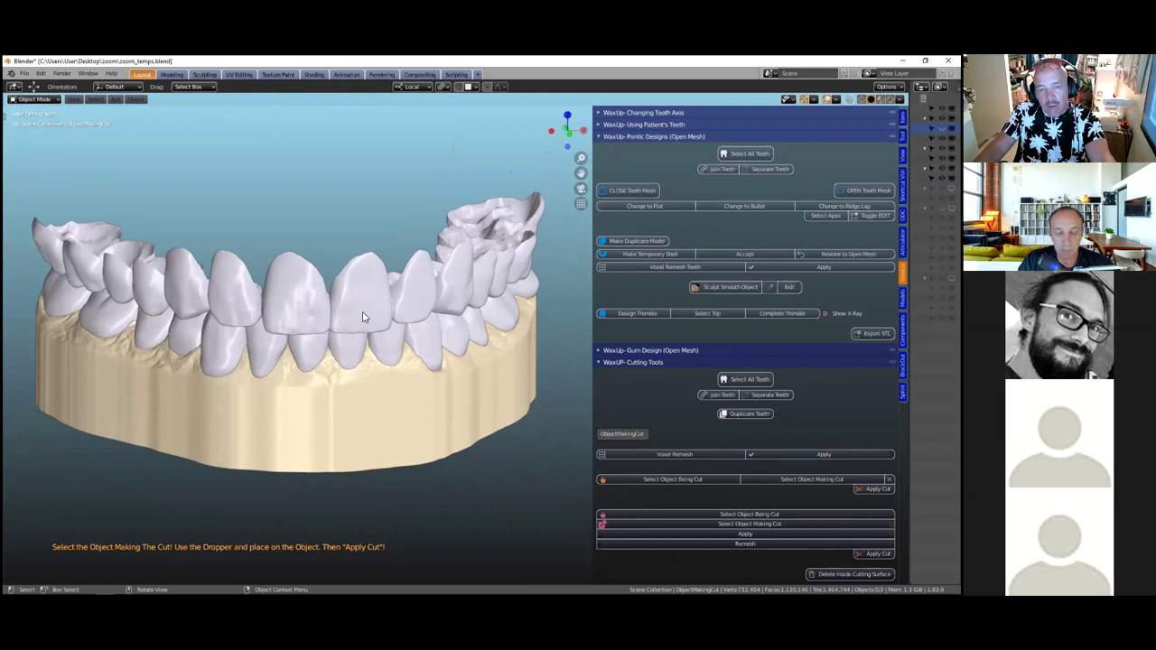
{"action": "scroll", "coordinate": [361, 319], "scroll_direction": "down", "scroll_amount": 2}
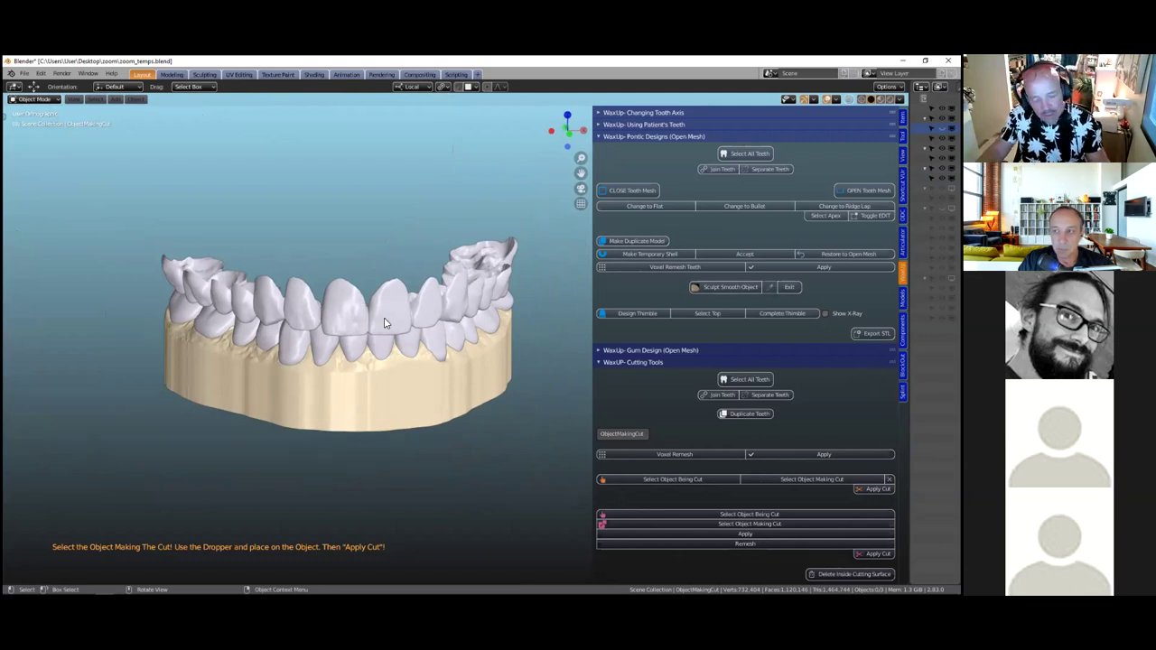
Select the upper teeth, check their mesh in Edit Mode, and apply the cut with the upper model in Object Mode
{"action": "left_click", "coordinate": [385, 321]}
{"action": "key", "text": "Tab"}
{"action": "scroll", "coordinate": [402, 294], "scroll_direction": "up", "scroll_amount": 1}
{"action": "scroll", "coordinate": [402, 295], "scroll_direction": "down", "scroll_amount": 3}
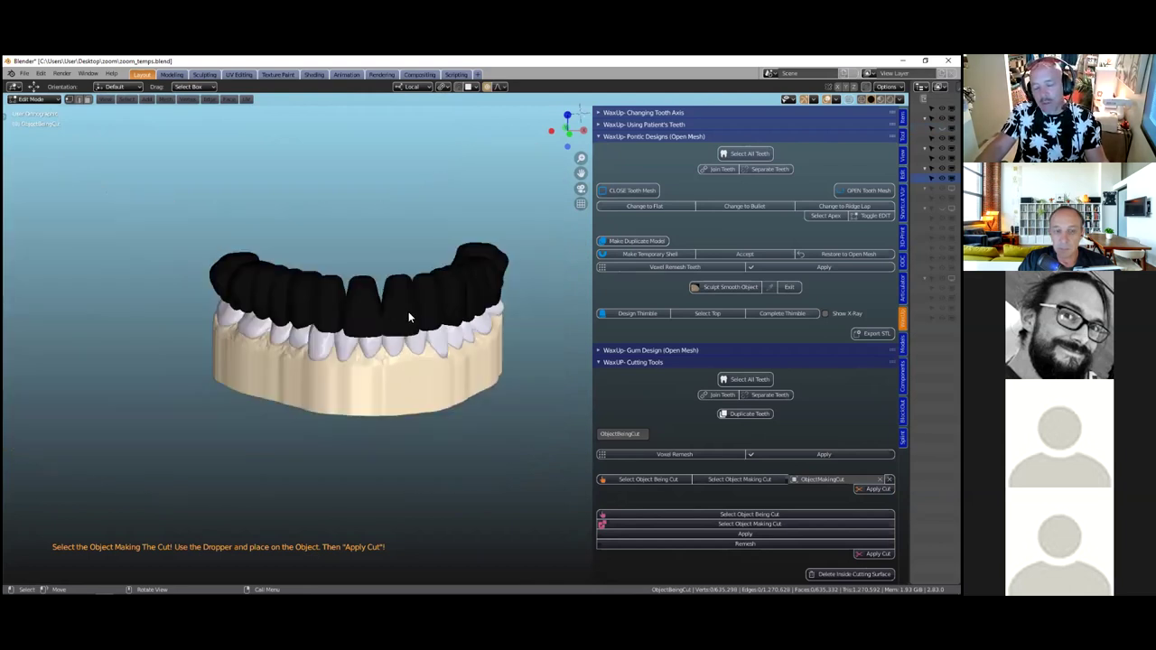
{"action": "key", "text": "Tab"}
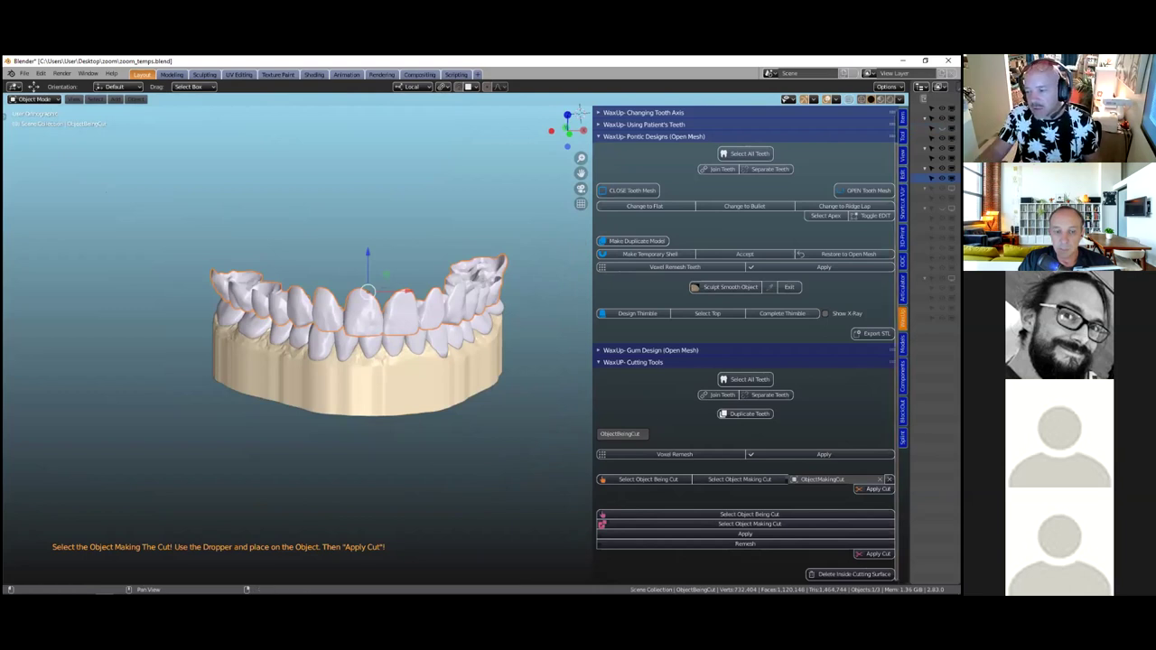
{"action": "left_click", "coordinate": [874, 488]}
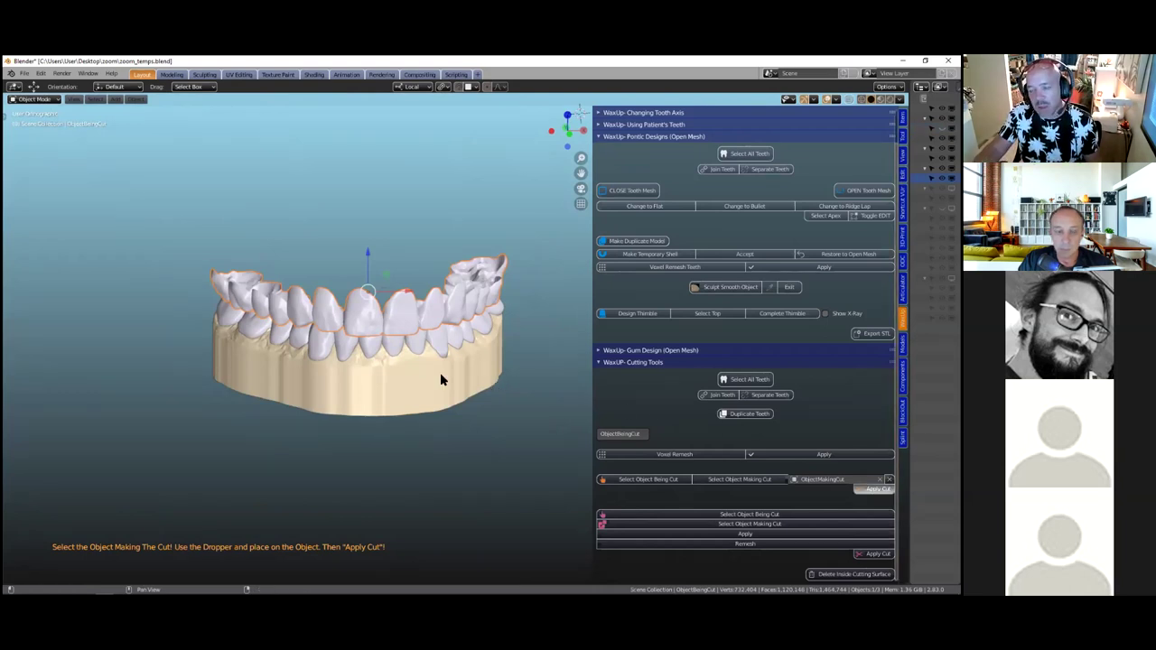
{"action": "left_click", "coordinate": [404, 335]}
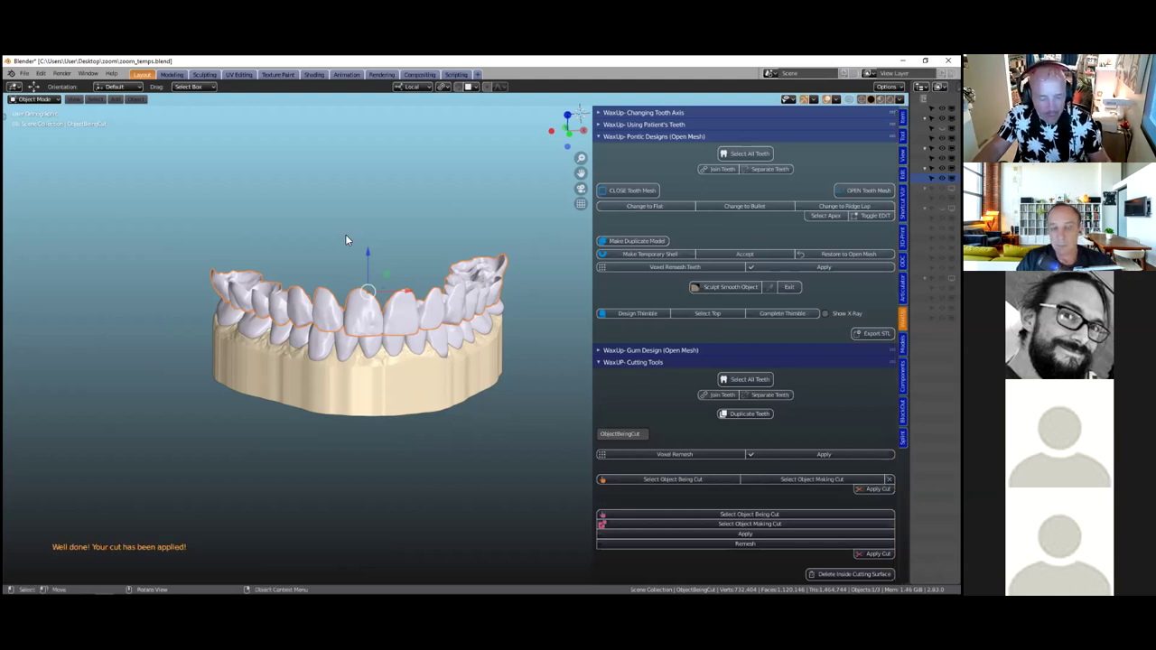
Inspect the cut faces of the upper teeth in Edit Mode, and delete the inside cutting surface in Object Mode
{"action": "key", "text": "Tab"}
{"action": "scroll", "coordinate": [347, 262], "scroll_direction": "up", "scroll_amount": 5}
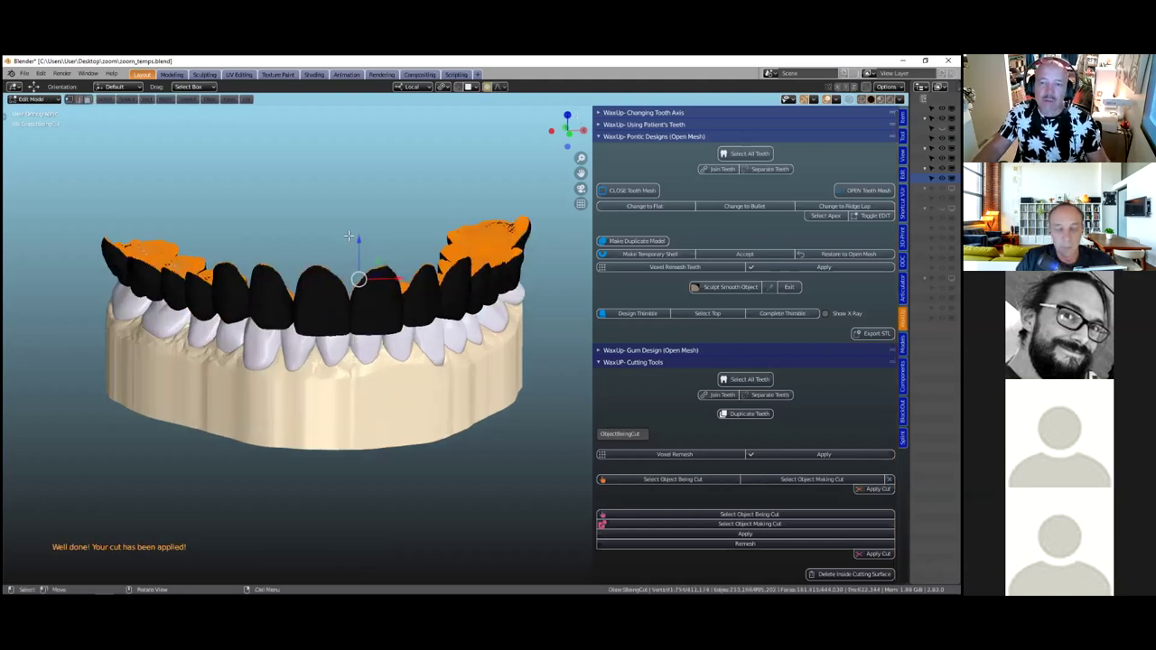
{"action": "middle_click_drag", "start_coordinate": [359, 304], "coordinate": [356, 434]}
{"action": "scroll", "coordinate": [360, 315], "scroll_direction": "down", "scroll_amount": 2}
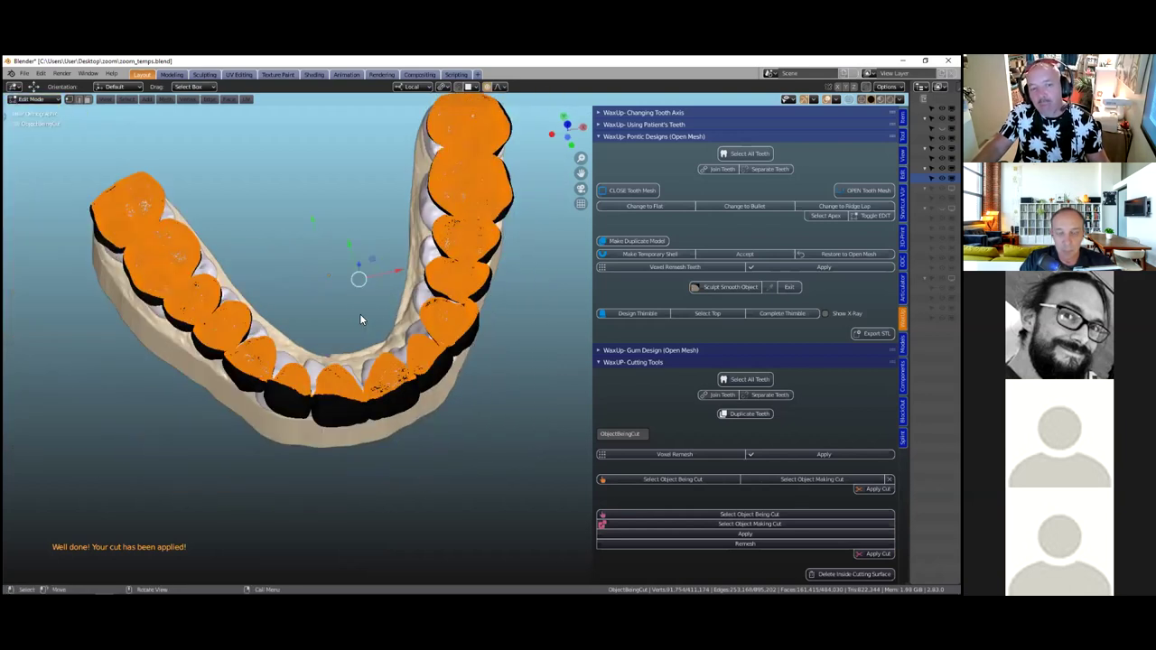
{"action": "key", "text": "Tab"}
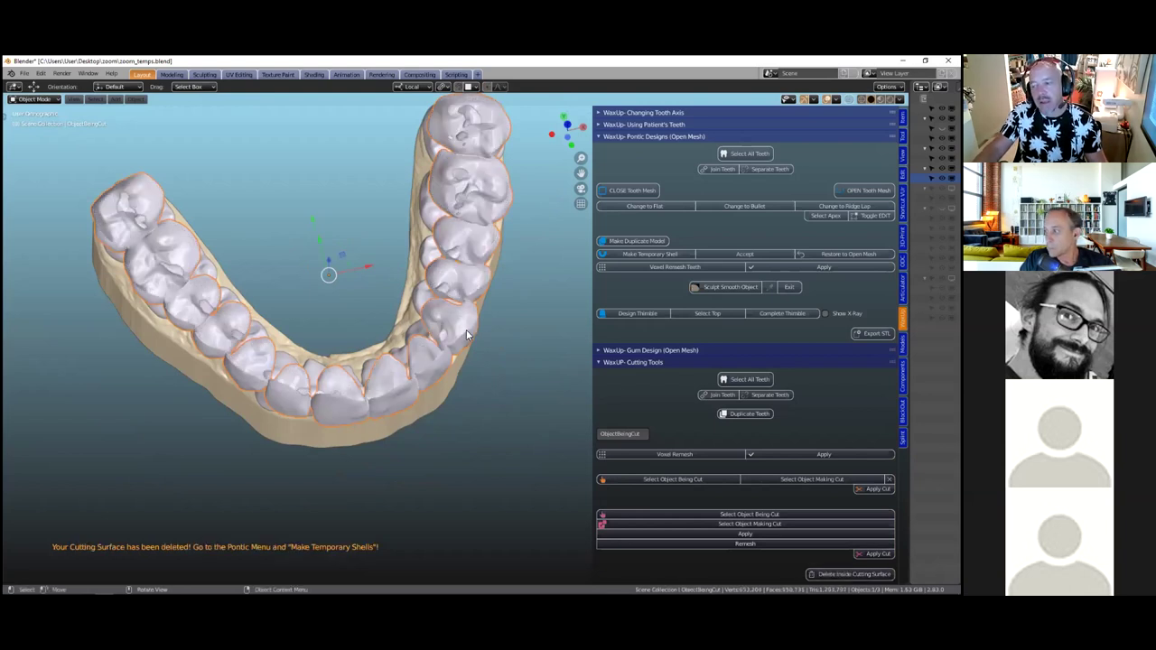
{"action": "middle_click_drag", "start_coordinate": [482, 279], "coordinate": [435, 274]}
{"action": "mouse_move", "coordinate": [416, 318]}
{"action": "middle_mouse_down"}
{"action": "mouse_move", "coordinate": [415, 339]}
{"action": "mouse_move", "coordinate": [412, 288]}
{"action": "mouse_move", "coordinate": [419, 307]}
{"action": "middle_mouse_up"}
{"action": "middle_click_drag", "start_coordinate": [346, 255], "coordinate": [346, 270]}
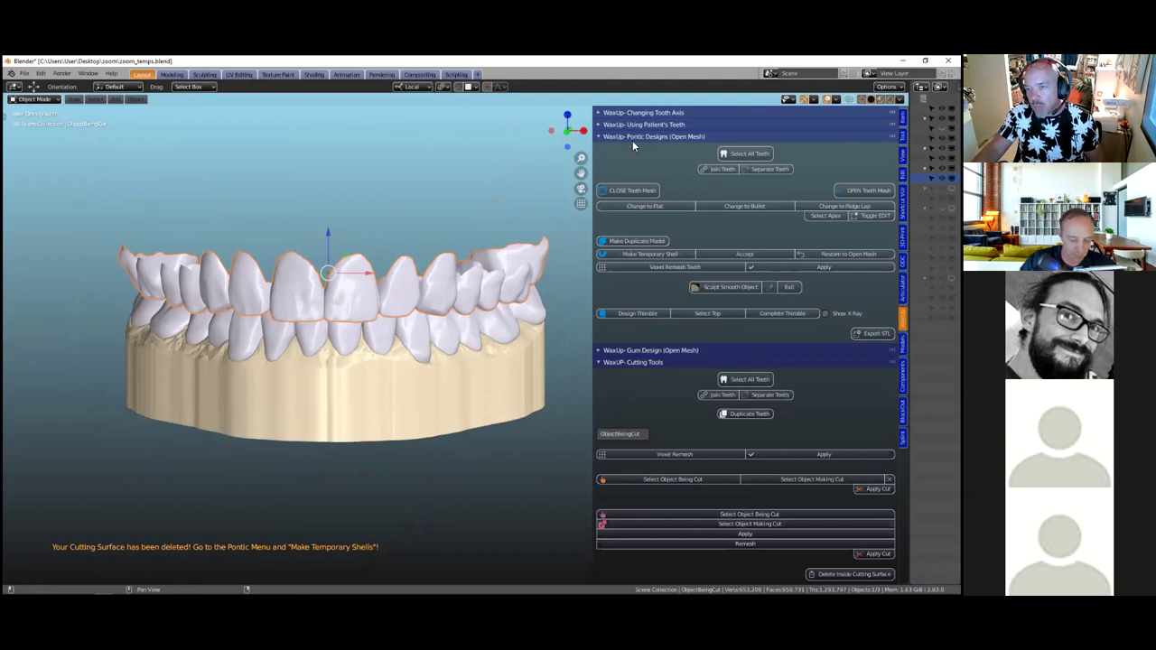
Make a temporary shell 0.8 mm thick from the upper teeth, accept it, and voxel remesh it with a 0.1 mm voxel size
{"action": "left_click", "coordinate": [655, 254]}
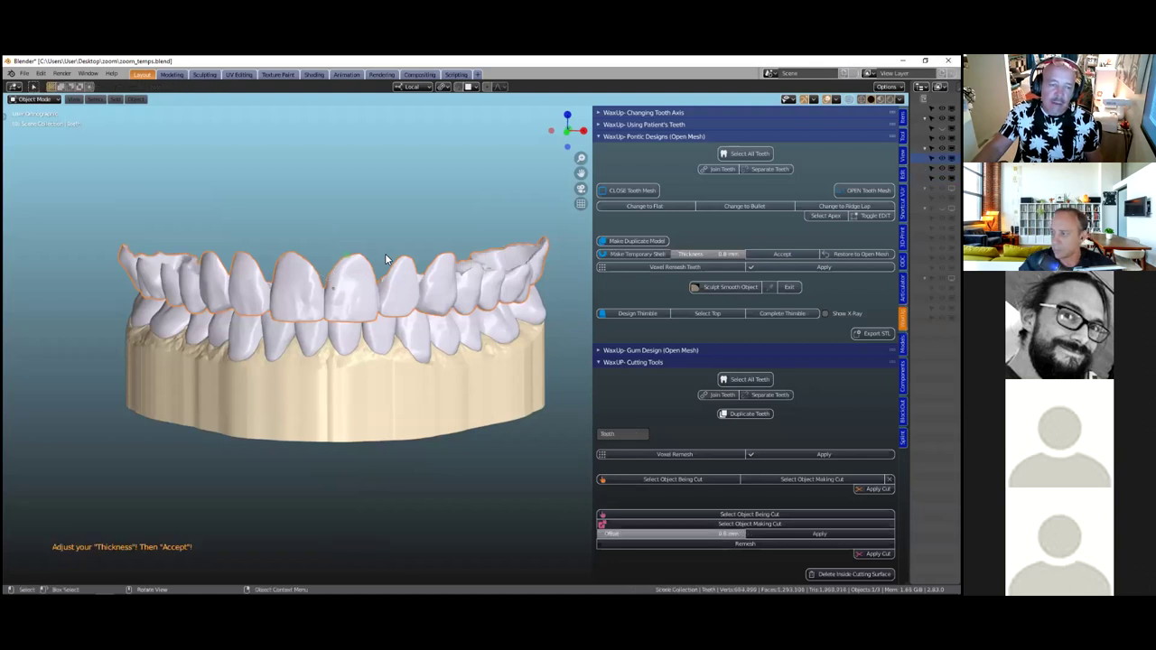
{"action": "middle_click_drag", "start_coordinate": [385, 313], "coordinate": [463, 212]}
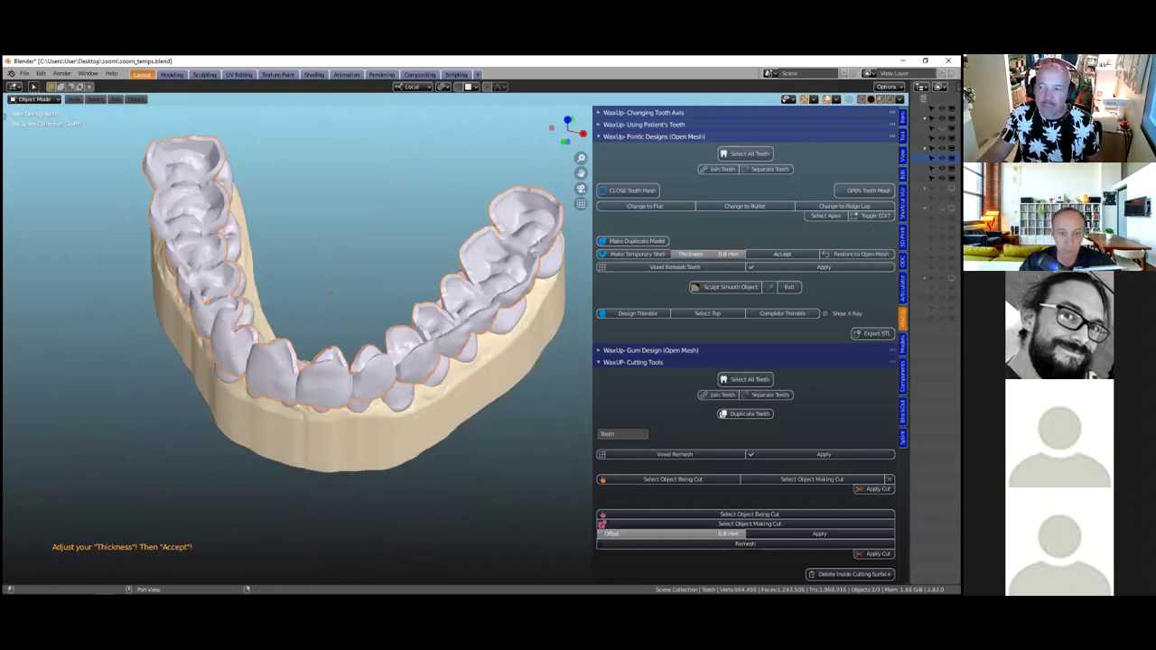
{"action": "left_click", "coordinate": [783, 254]}
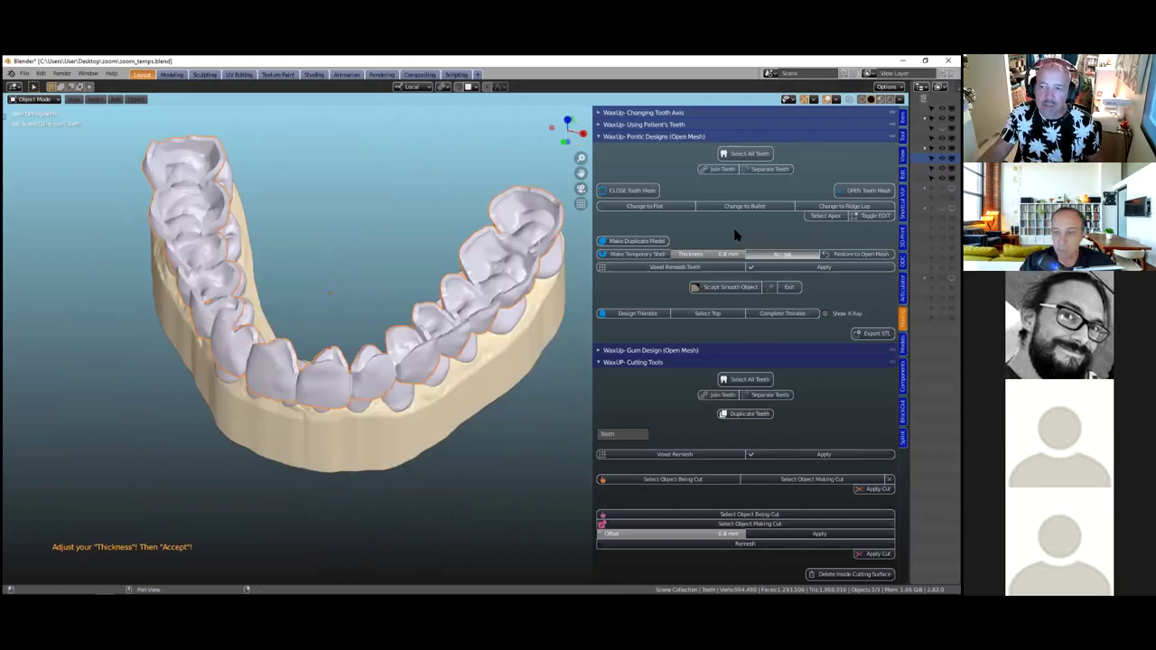
{"action": "left_click", "coordinate": [652, 267]}
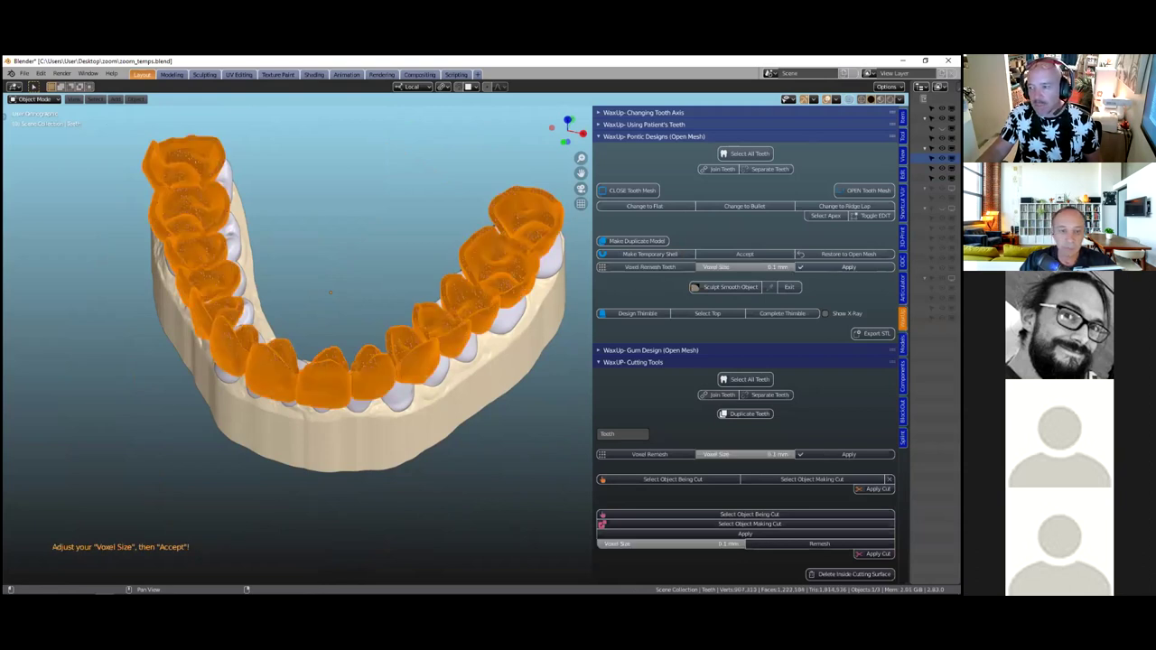
{"action": "left_click", "coordinate": [846, 267]}
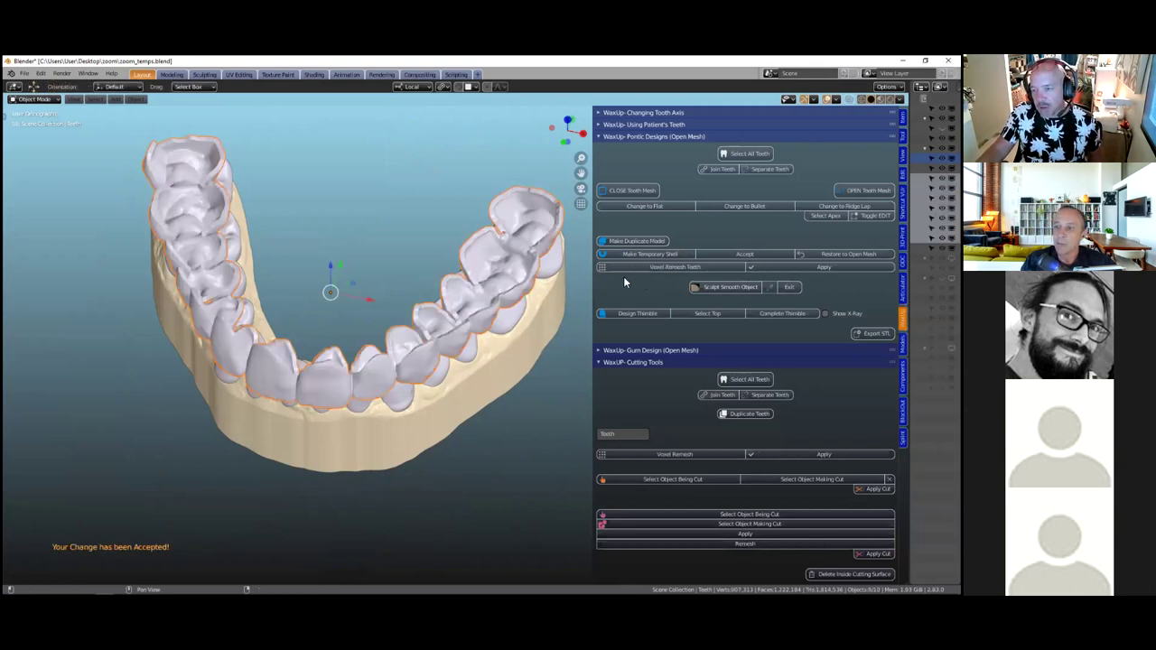
Smooth the mesh of the temporary shell along the arch with Sculpt Smooth Object, and exit sculpting
{"action": "left_click", "coordinate": [717, 288]}
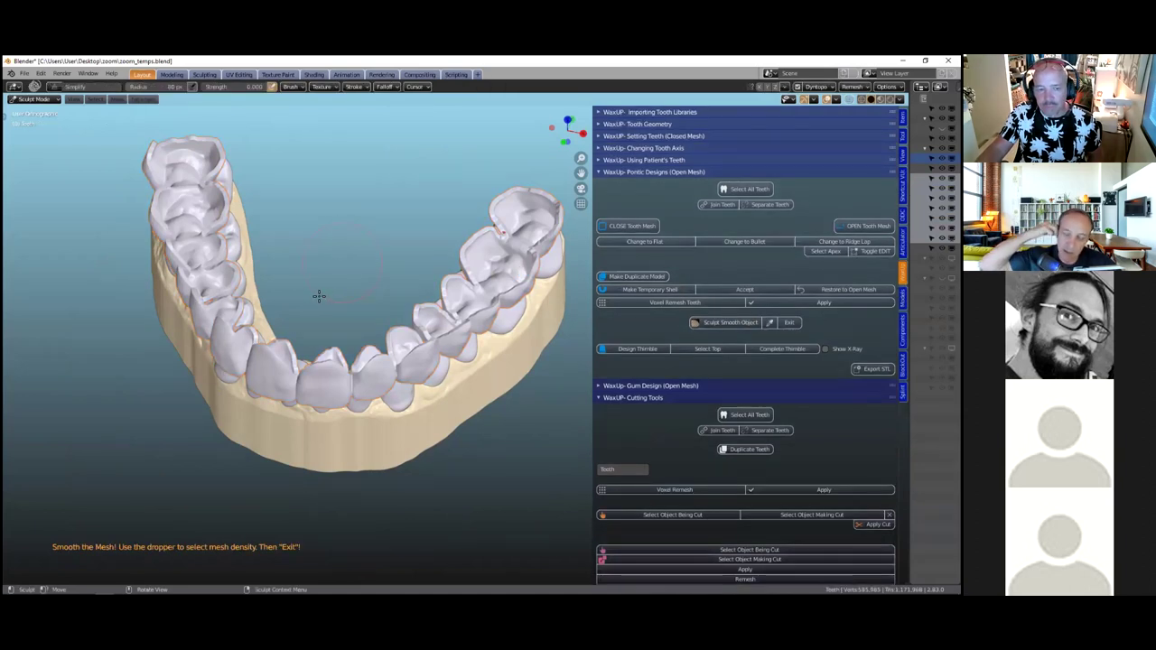
{"action": "middle_click_drag", "start_coordinate": [296, 296], "coordinate": [428, 407]}
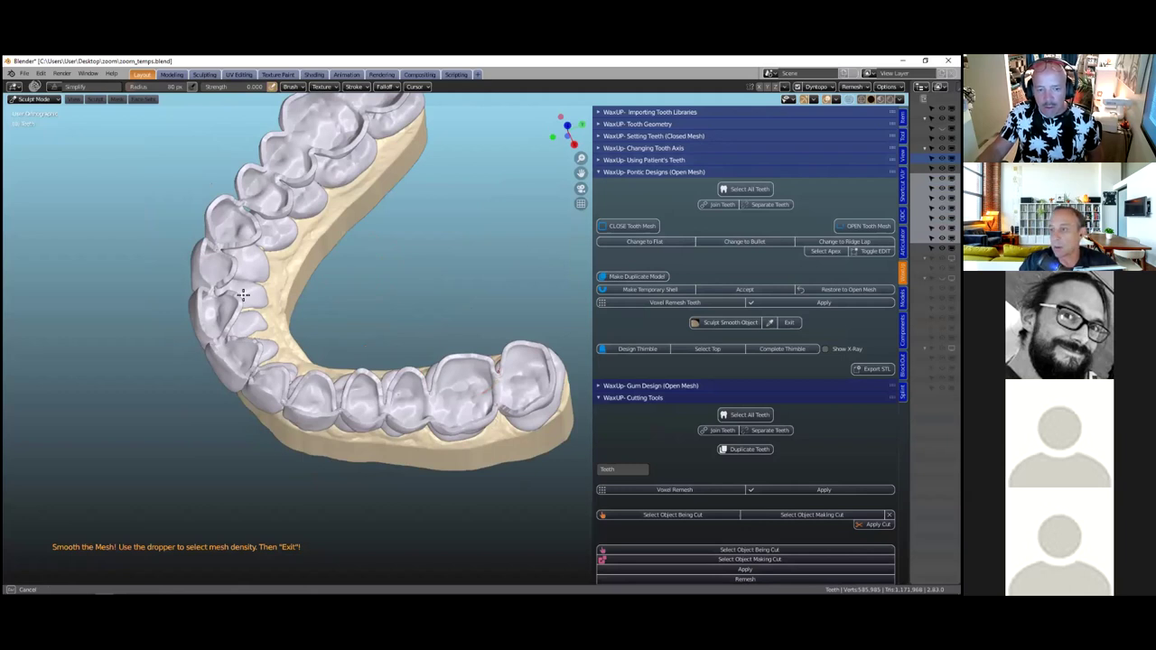
{"action": "middle_click_drag", "start_coordinate": [330, 275], "coordinate": [383, 270]}
{"action": "scroll", "coordinate": [380, 206], "scroll_direction": "up", "scroll_amount": 3}
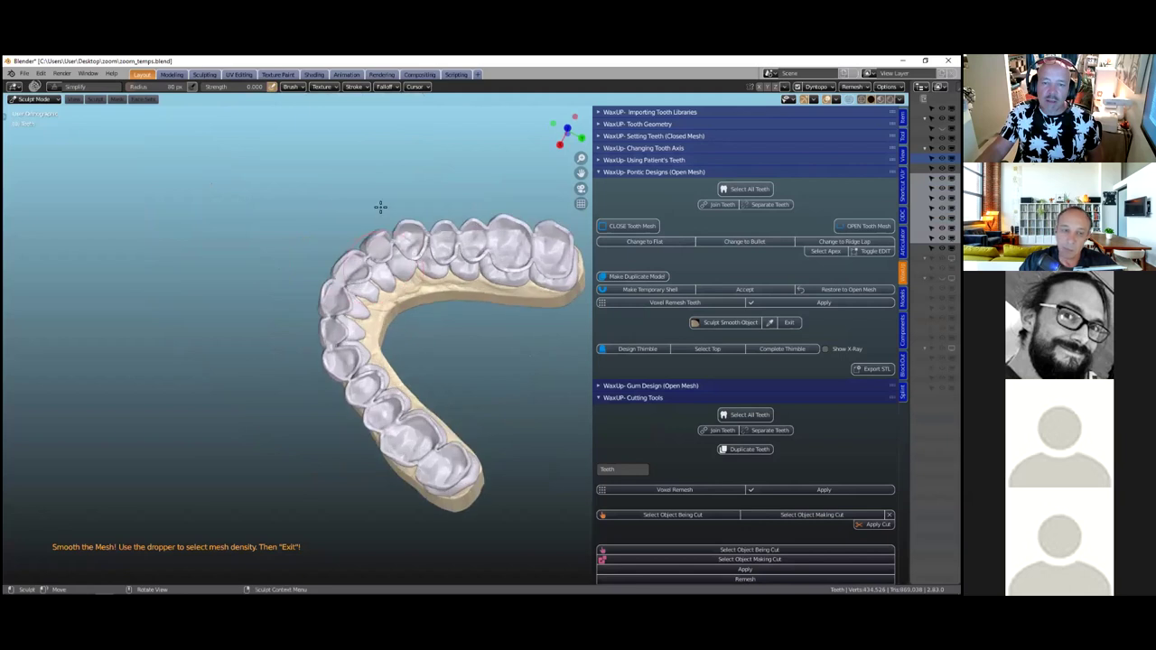
{"action": "left_click_drag", "start_coordinate": [405, 176], "coordinate": [426, 177]}
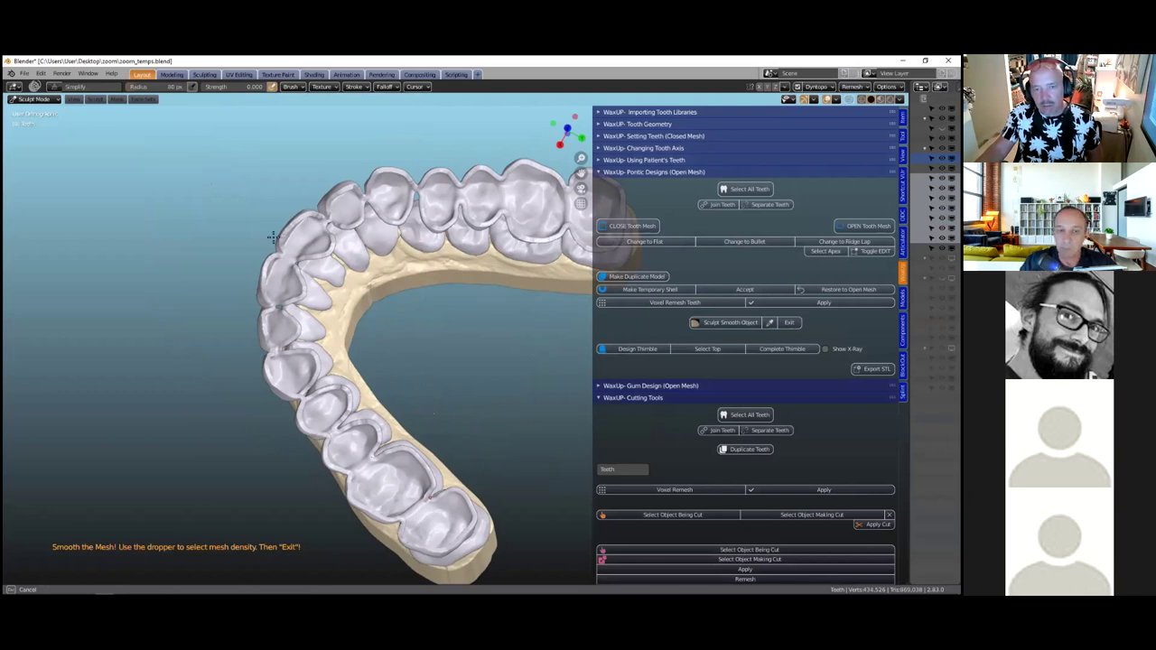
{"action": "left_click_drag", "start_coordinate": [329, 420], "coordinate": [403, 450]}
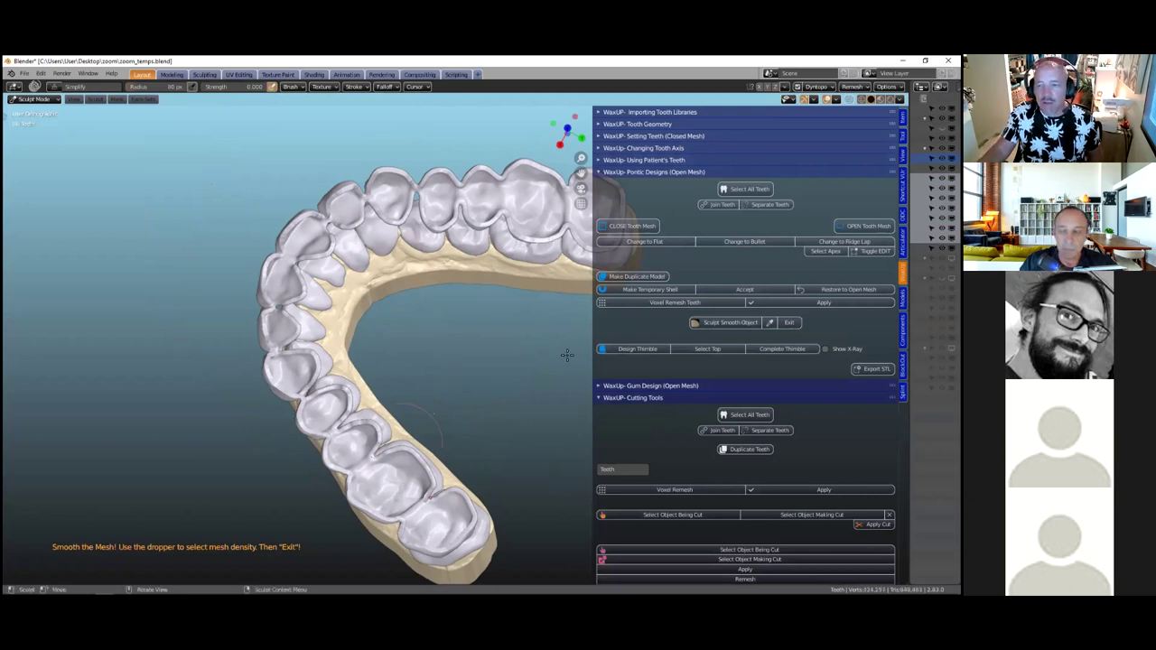
{"action": "scroll", "coordinate": [567, 355], "scroll_direction": "down", "scroll_amount": 2}
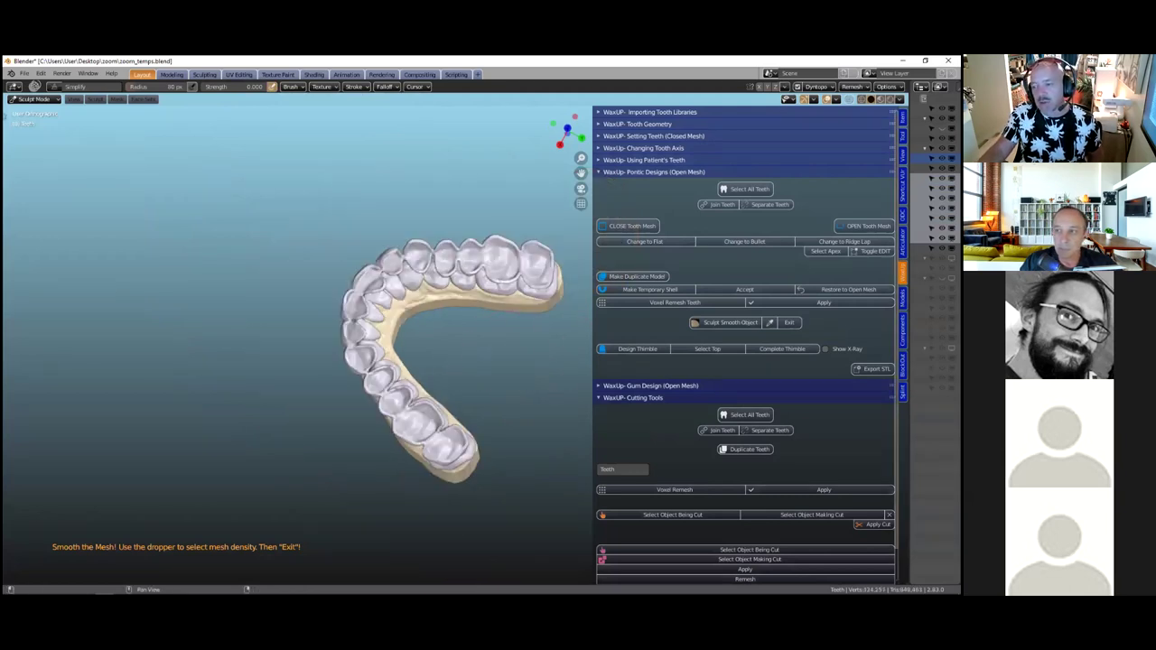
{"action": "left_click", "coordinate": [789, 323]}
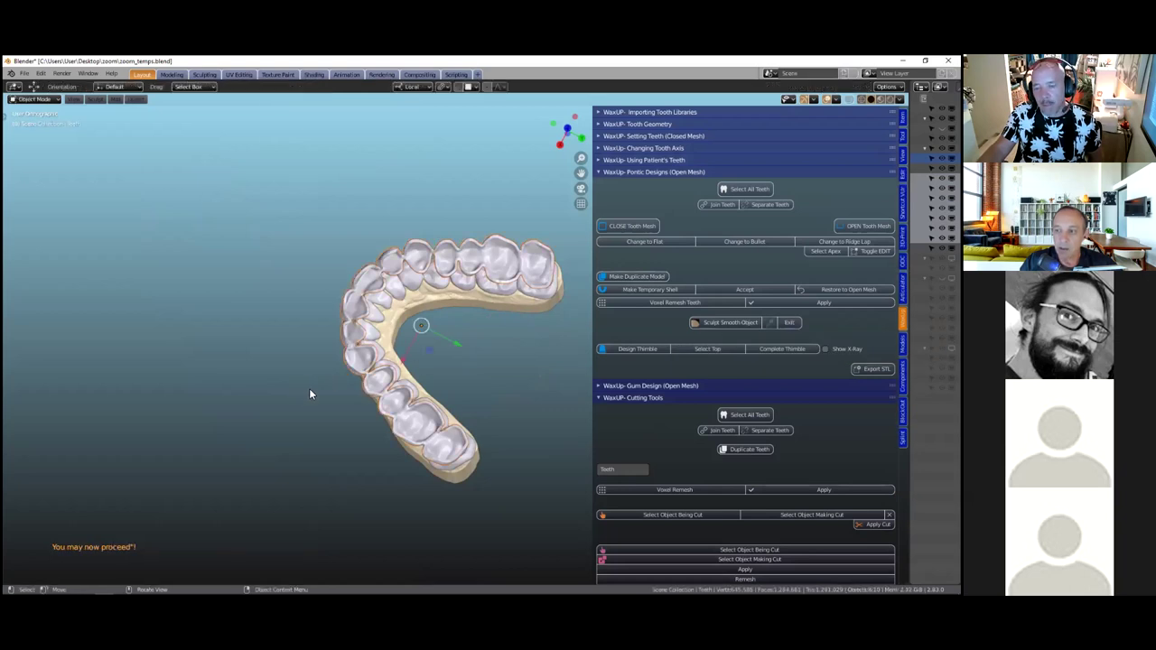
Examine the smoothed temporary shell's hollow inside and margins from several angles
{"action": "scroll", "coordinate": [298, 370], "scroll_direction": "up", "scroll_amount": 2}
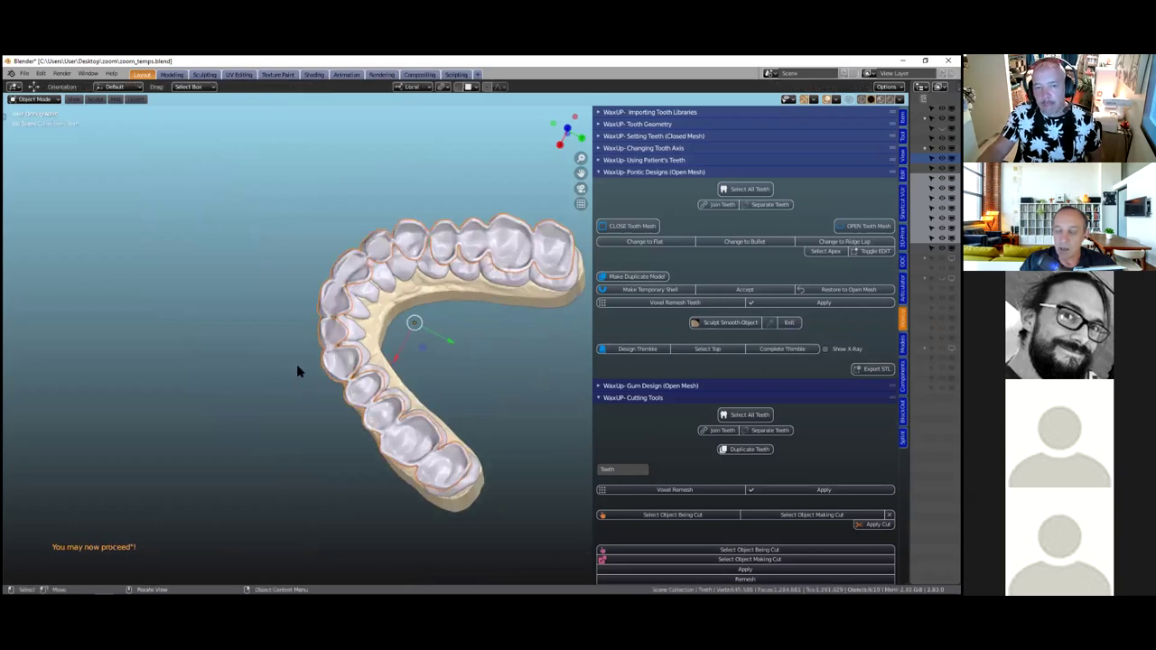
{"action": "scroll", "coordinate": [296, 364], "scroll_direction": "up", "scroll_amount": 2}
{"action": "middle_click_drag", "start_coordinate": [327, 403], "coordinate": [299, 374]}
{"action": "middle_click_drag", "start_coordinate": [367, 412], "coordinate": [457, 307]}
{"action": "middle_click_drag", "start_coordinate": [295, 413], "coordinate": [405, 344], "text": "shift"}
{"action": "scroll", "coordinate": [401, 299], "scroll_direction": "up", "scroll_amount": 3}
{"action": "middle_click_drag", "start_coordinate": [396, 286], "coordinate": [406, 376]}
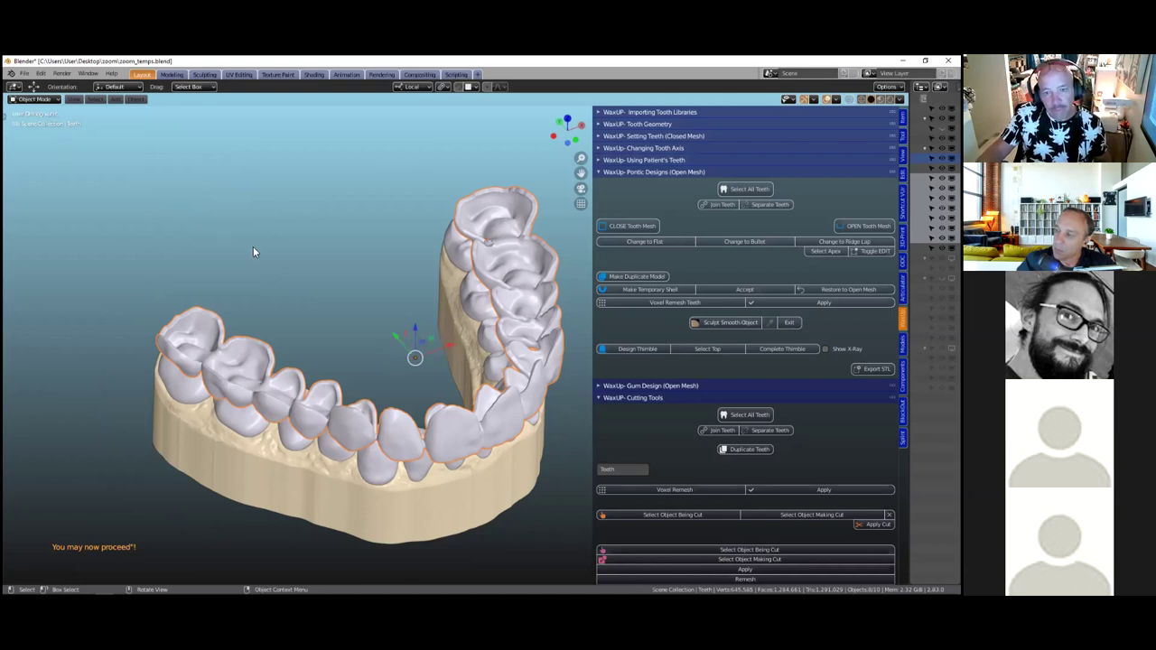
{"action": "middle_click_drag", "start_coordinate": [313, 320], "coordinate": [372, 261]}
Unhide the upper model, select the temporary shell, and check its fit against the model from above and from the front
{"action": "key", "text": "alt+h"}
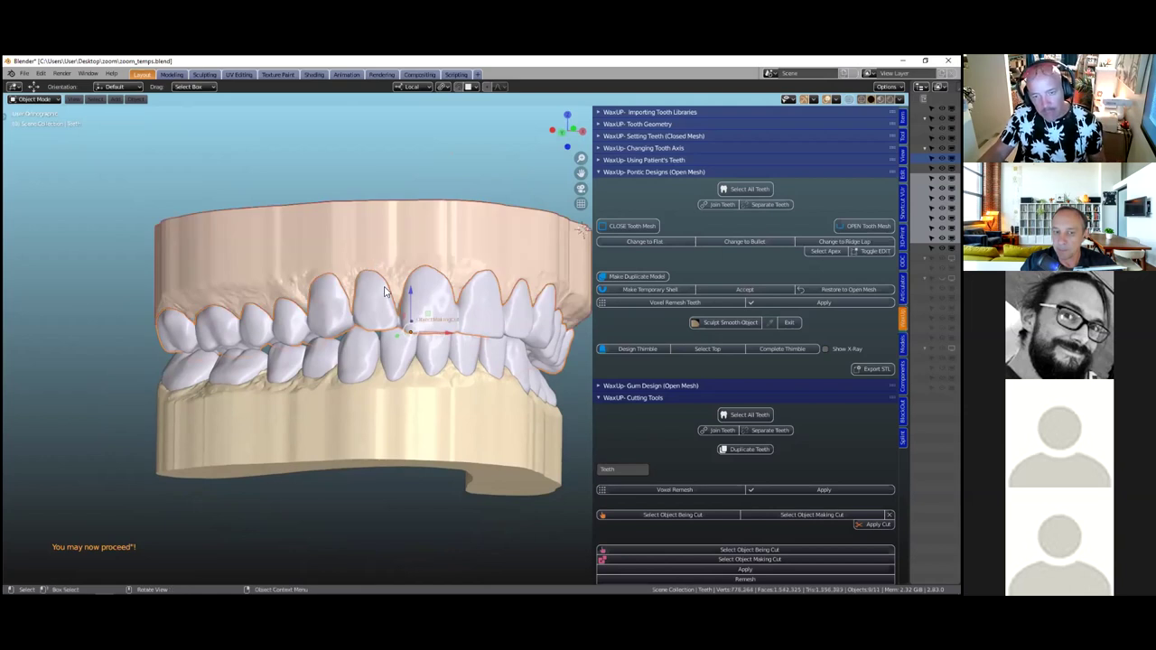
{"action": "middle_click_drag", "start_coordinate": [370, 302], "coordinate": [377, 312]}
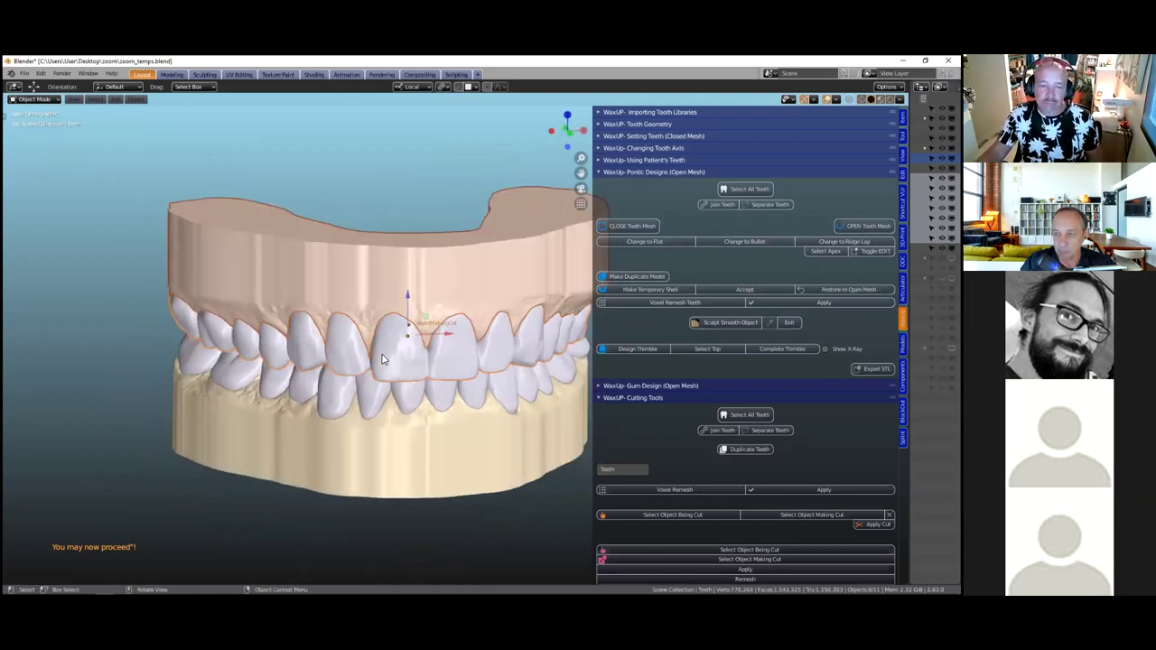
{"action": "scroll", "coordinate": [381, 359], "scroll_direction": "up", "scroll_amount": 1}
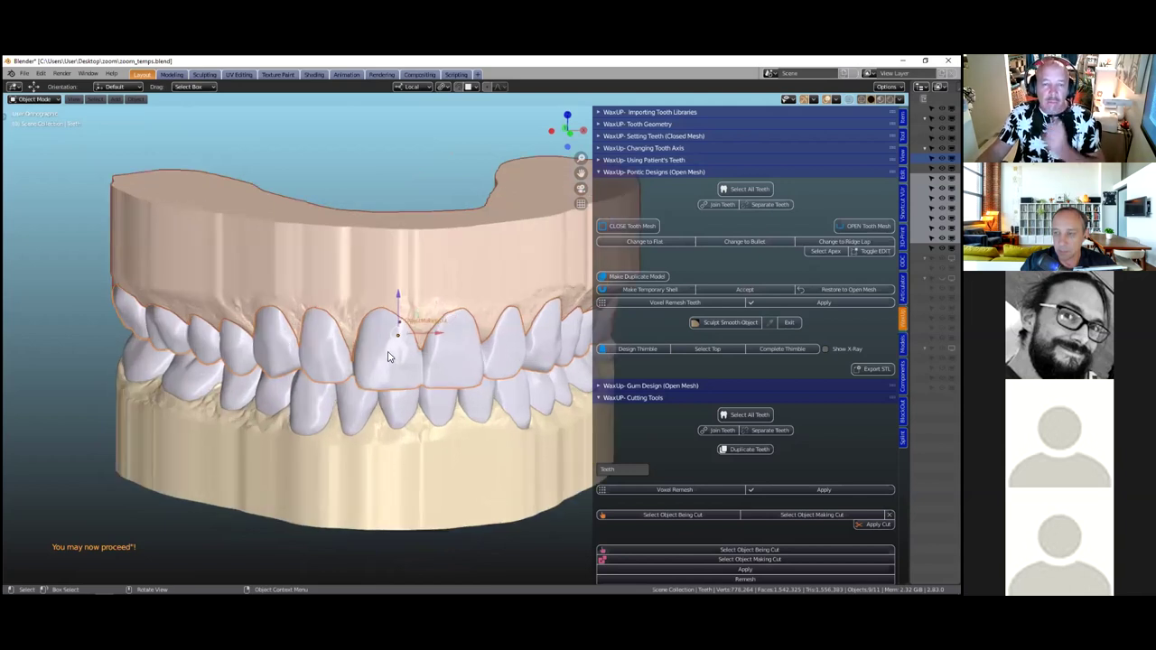
{"action": "scroll", "coordinate": [388, 357], "scroll_direction": "up", "scroll_amount": 2}
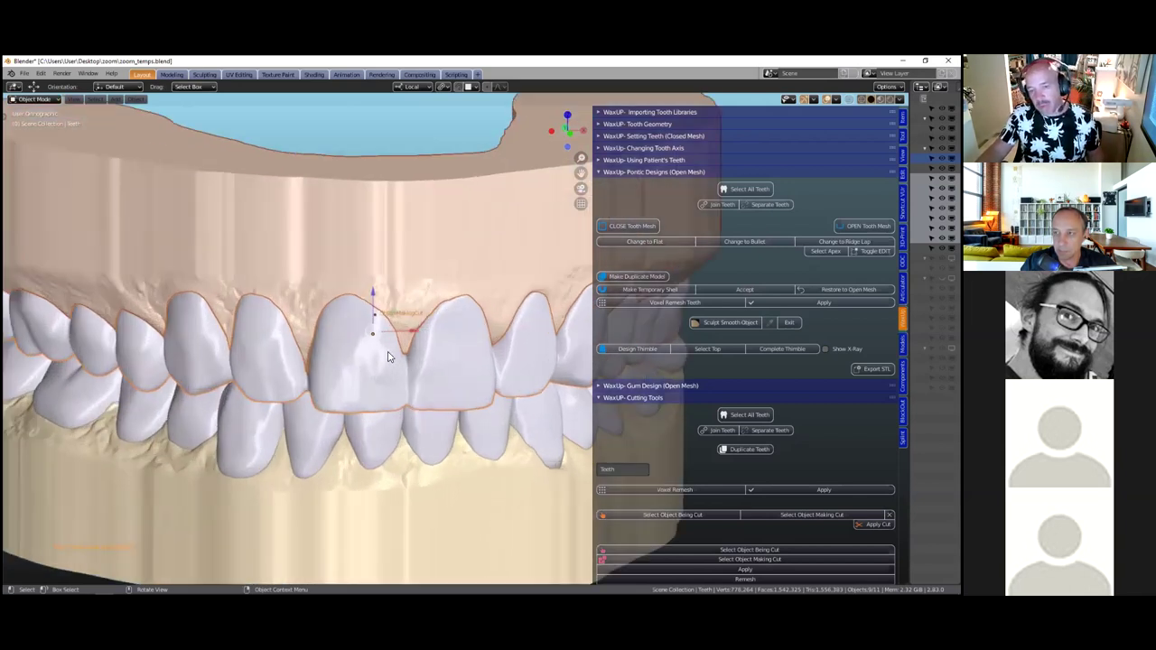
{"action": "scroll", "coordinate": [389, 356], "scroll_direction": "down", "scroll_amount": 2}
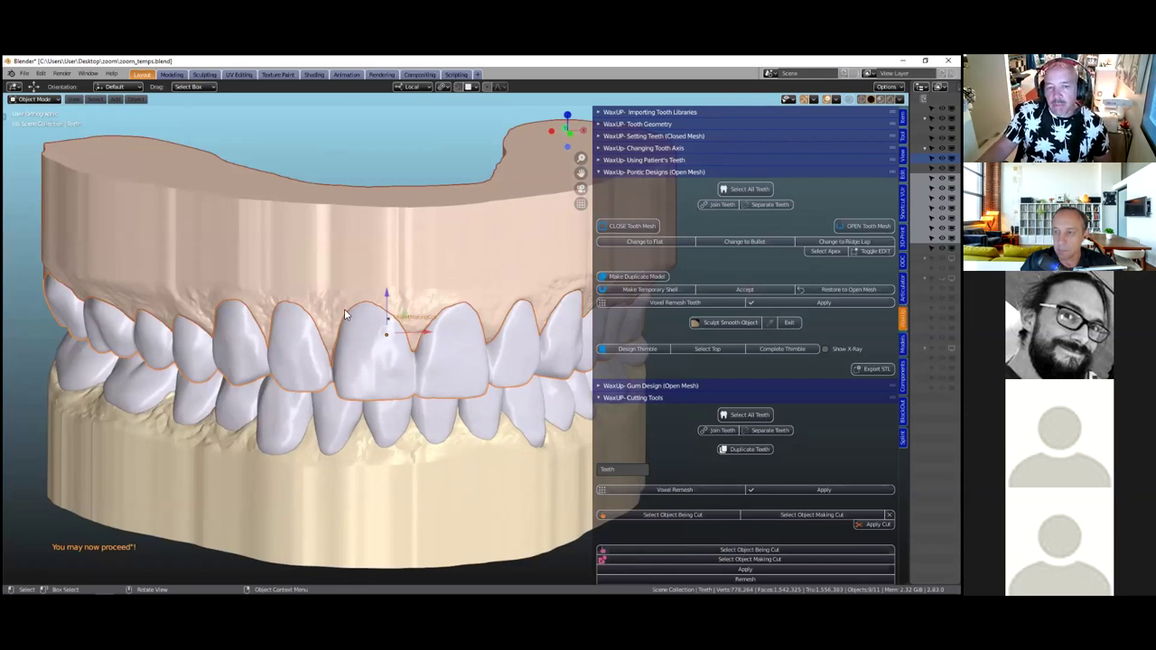
{"action": "left_click", "coordinate": [375, 338]}
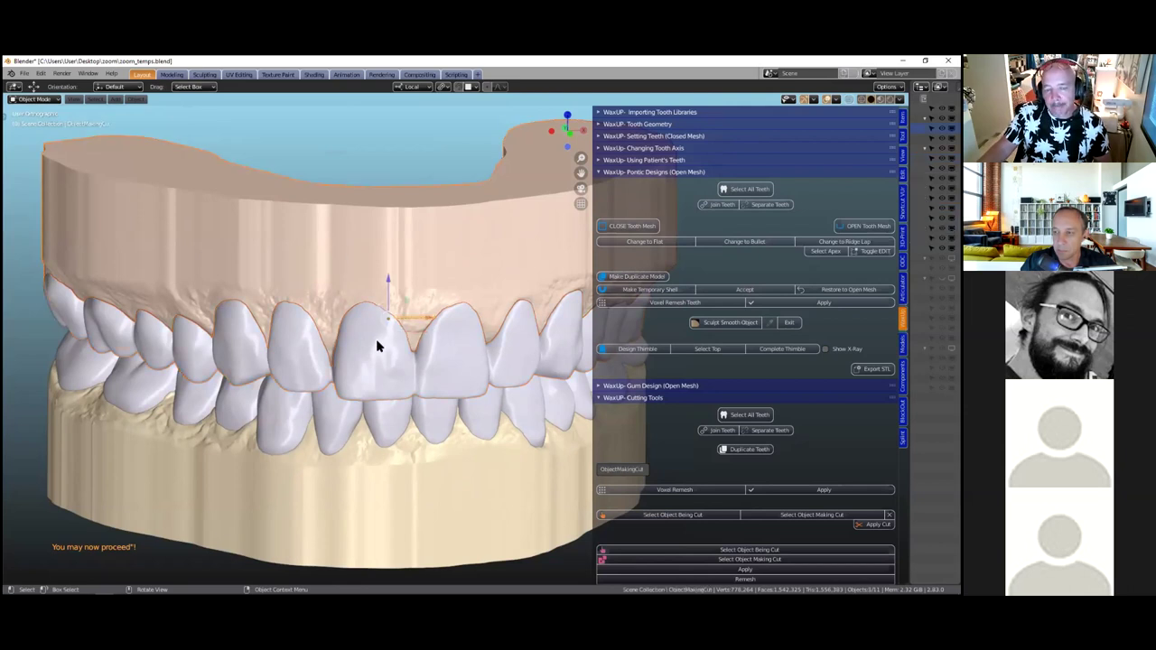
{"action": "scroll", "coordinate": [377, 346], "scroll_direction": "down", "scroll_amount": 2}
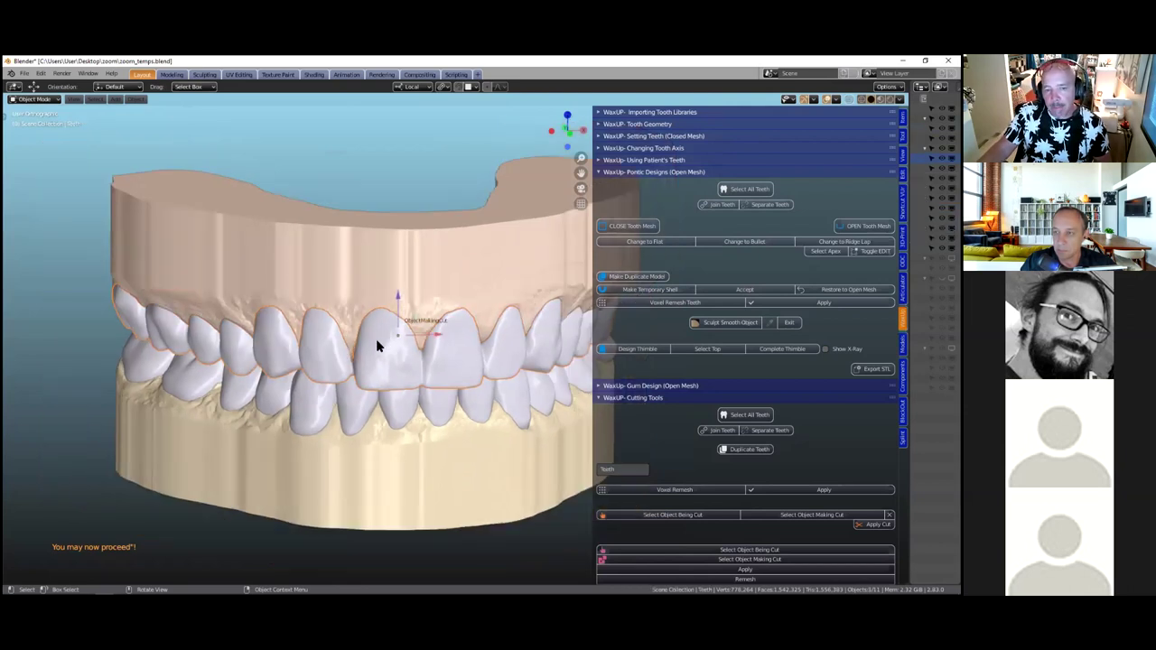
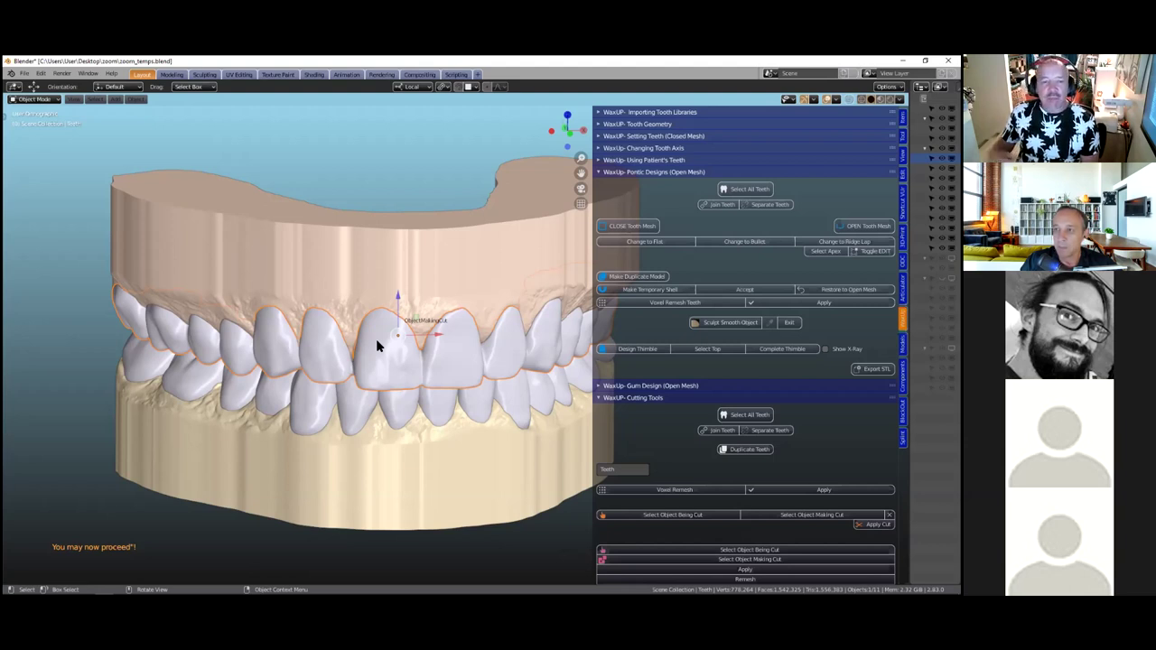
{"action": "middle_click_drag", "start_coordinate": [395, 225], "coordinate": [403, 210]}
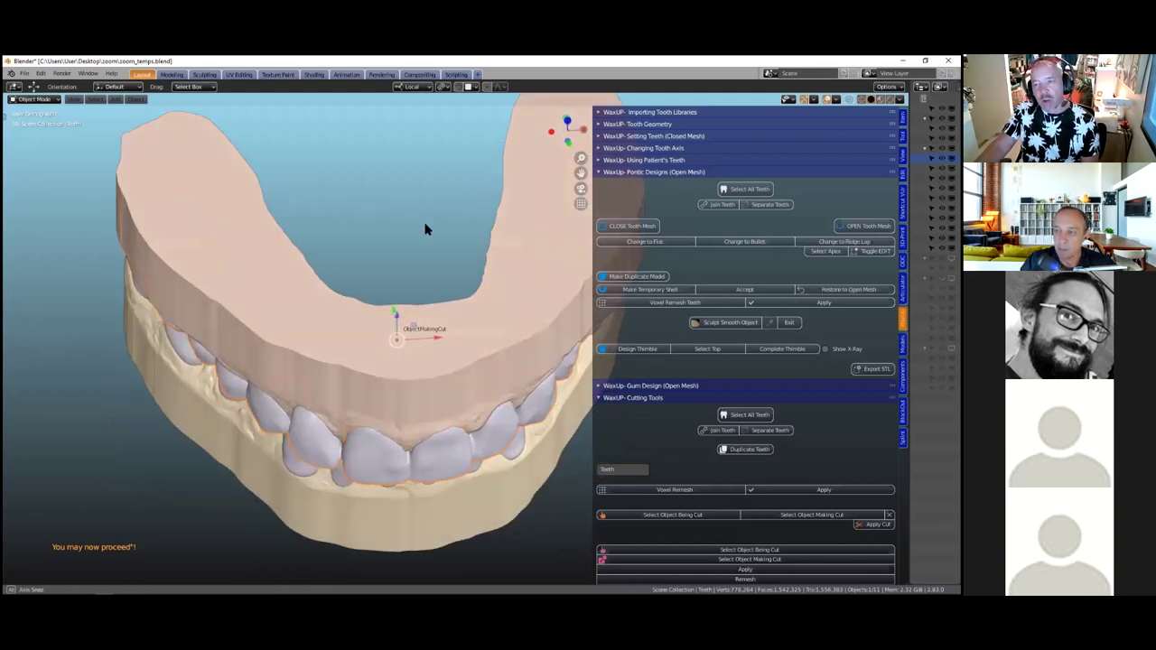
{"action": "key", "text": "KP_1"}
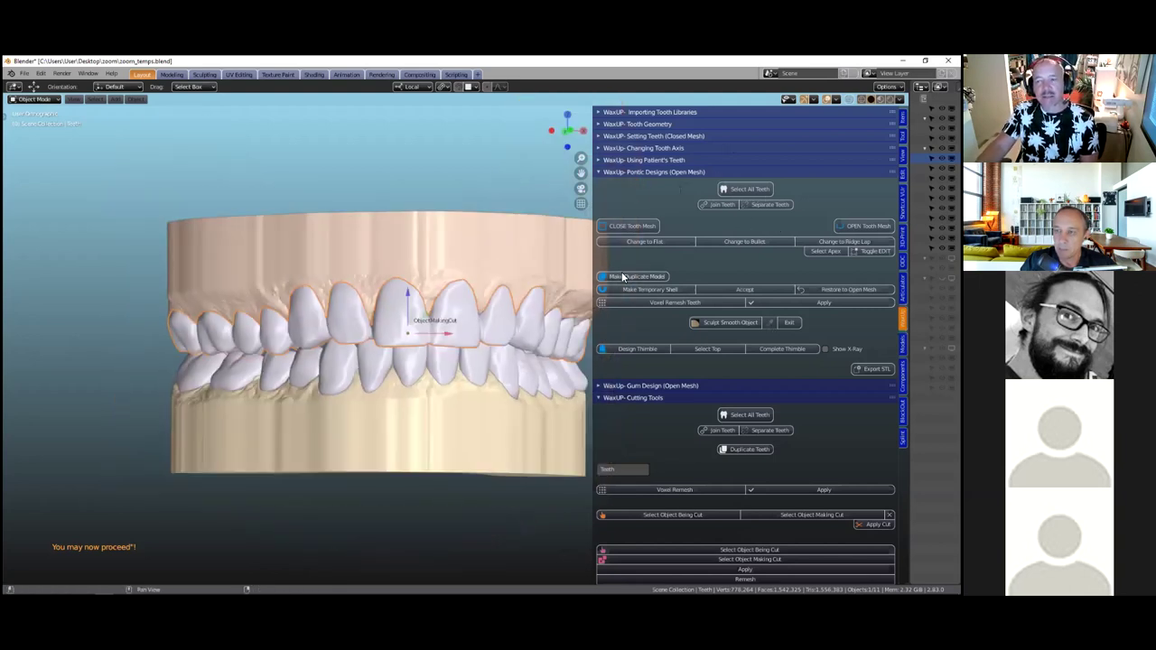
{"action": "scroll", "coordinate": [422, 253], "scroll_direction": "down", "scroll_amount": 1}
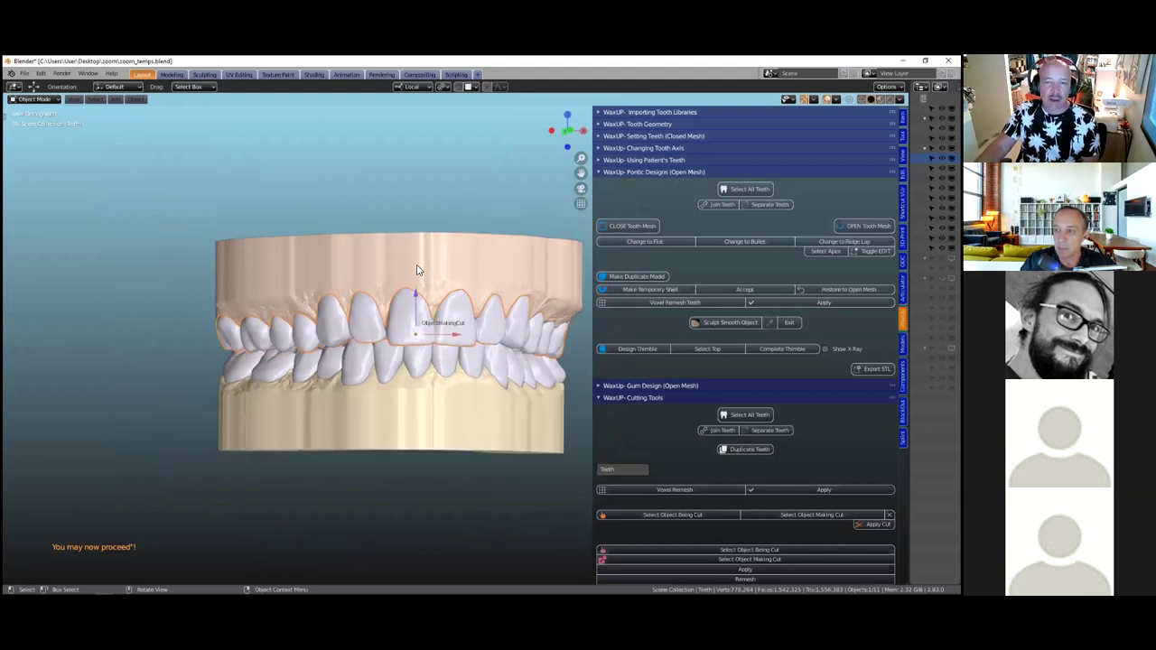
{"action": "middle_click_drag", "start_coordinate": [421, 271], "coordinate": [243, 216]}
{"action": "scroll", "coordinate": [60, 165], "scroll_direction": "up", "scroll_amount": 1}
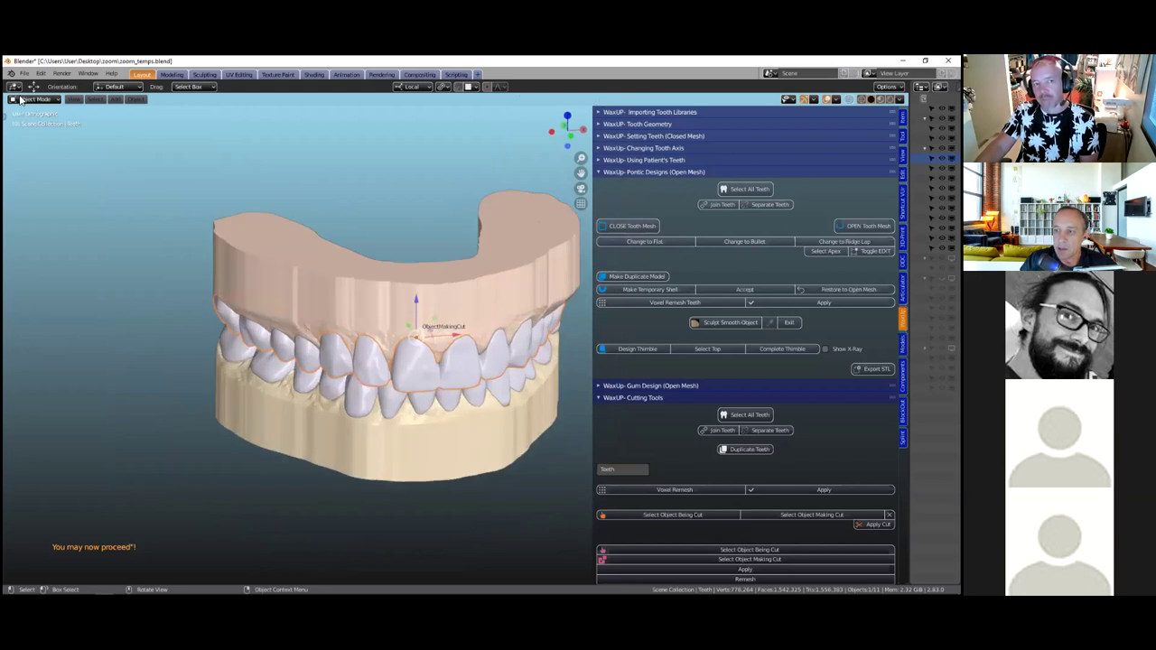
{"action": "scroll", "coordinate": [50, 124], "scroll_direction": "up", "scroll_amount": 1}
{"action": "left_click", "coordinate": [24, 73]}
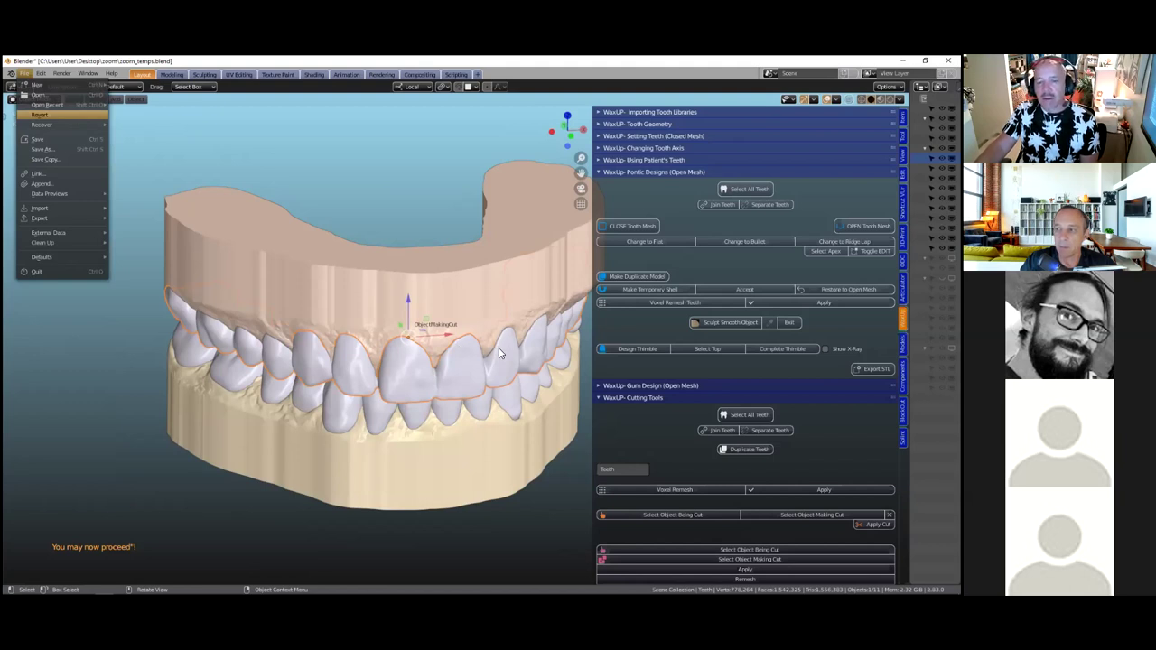
{"action": "key", "text": "ctrl+q"}
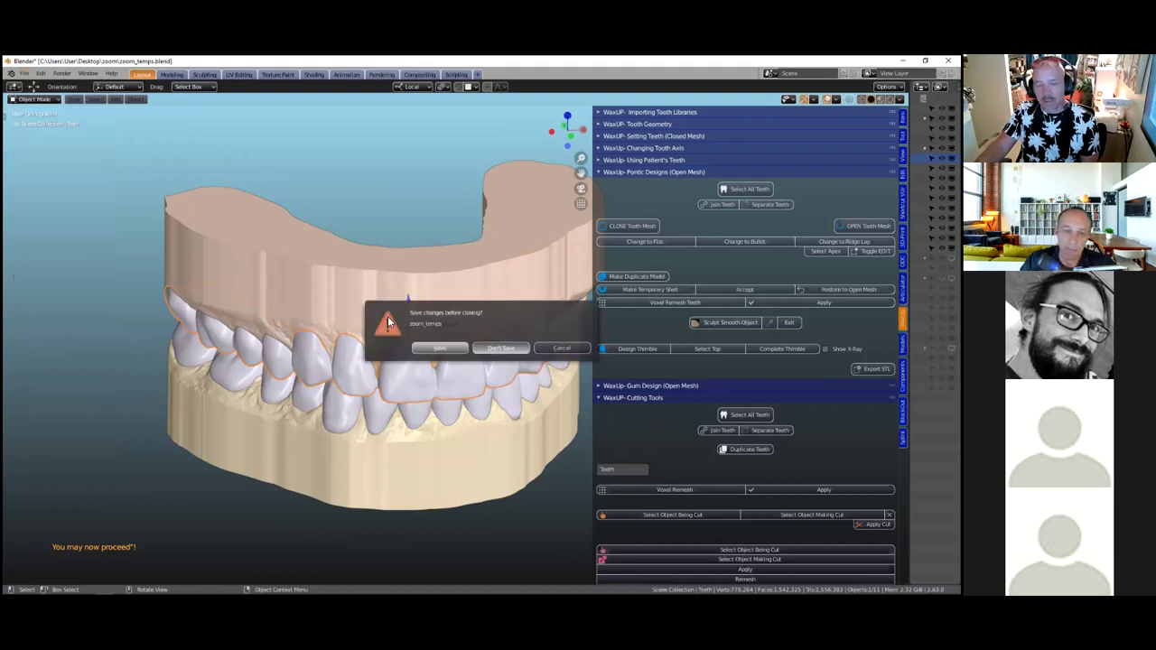
{"action": "key", "text": "ctrl+o"}
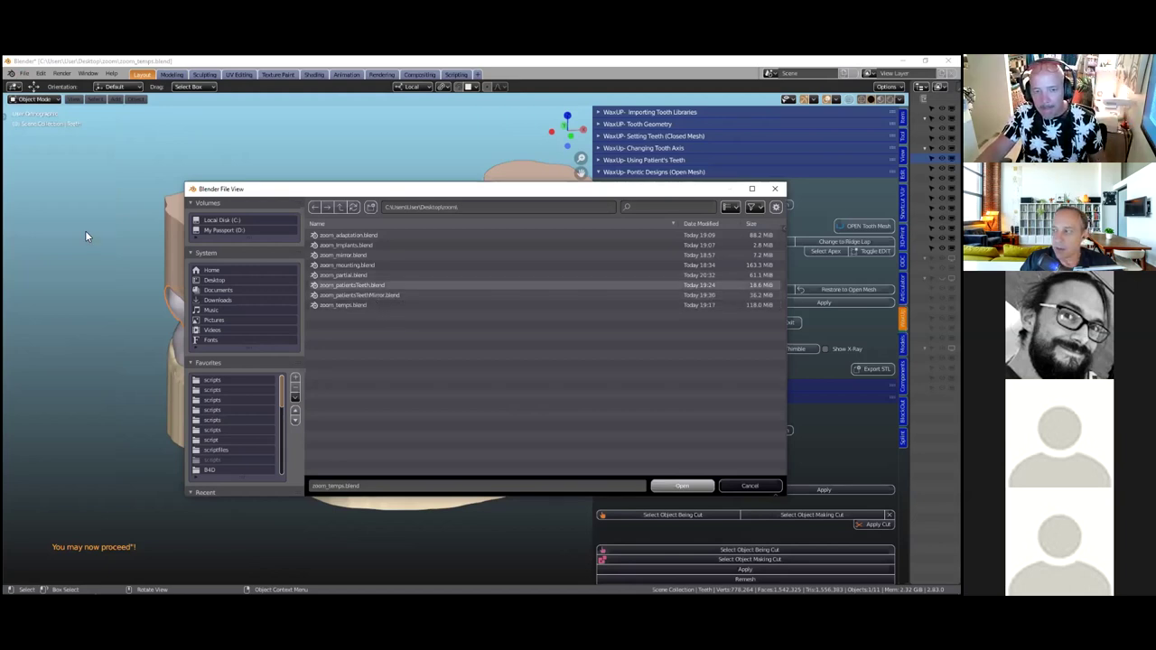
{"action": "left_click", "coordinate": [525, 160]}
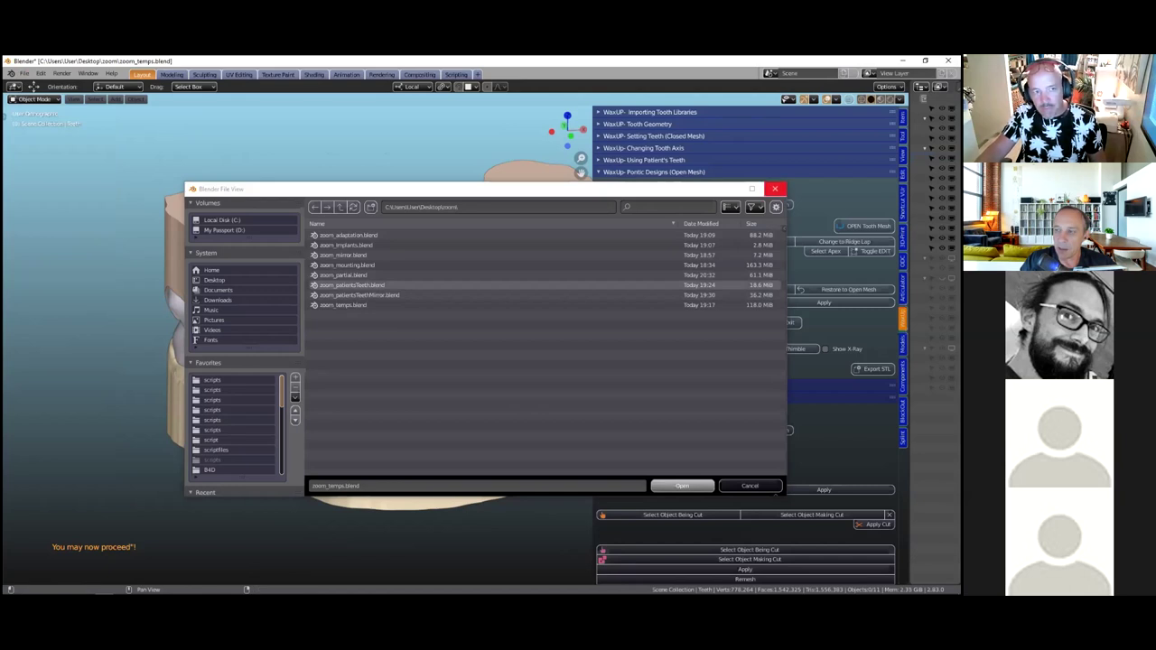
Start a new General file without saving the changes to zoom_temps, and open zoom_patientsTeethMirror.blend
{"action": "left_click", "coordinate": [25, 73]}
{"action": "mouse_move", "coordinate": [40, 83]}
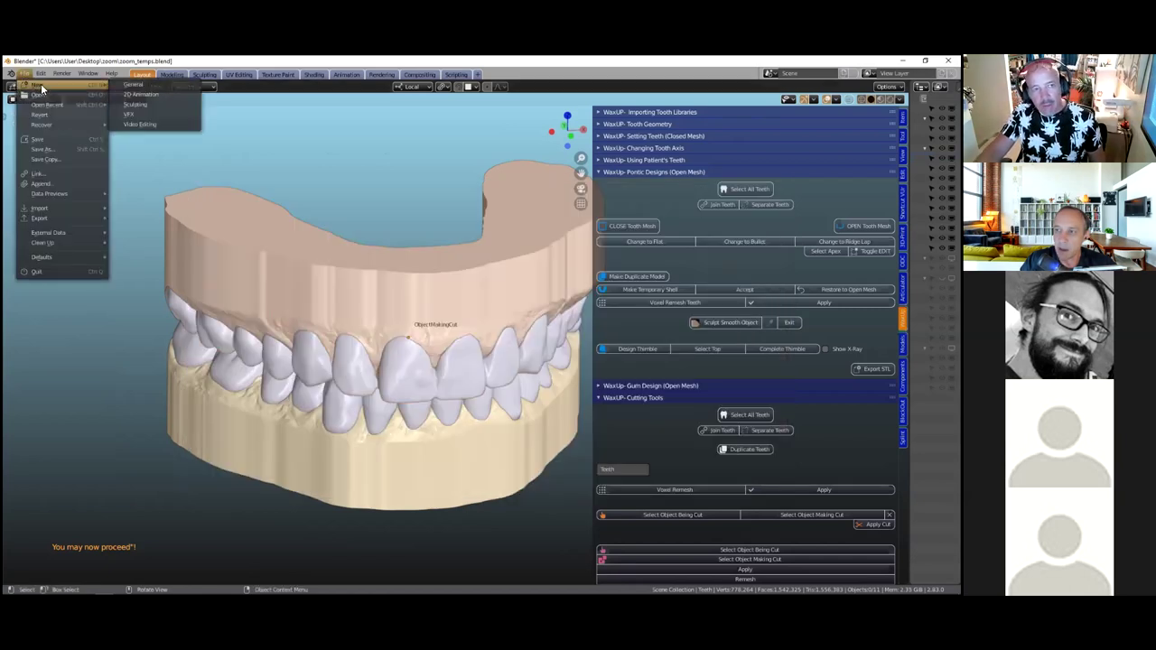
{"action": "left_click", "coordinate": [132, 84]}
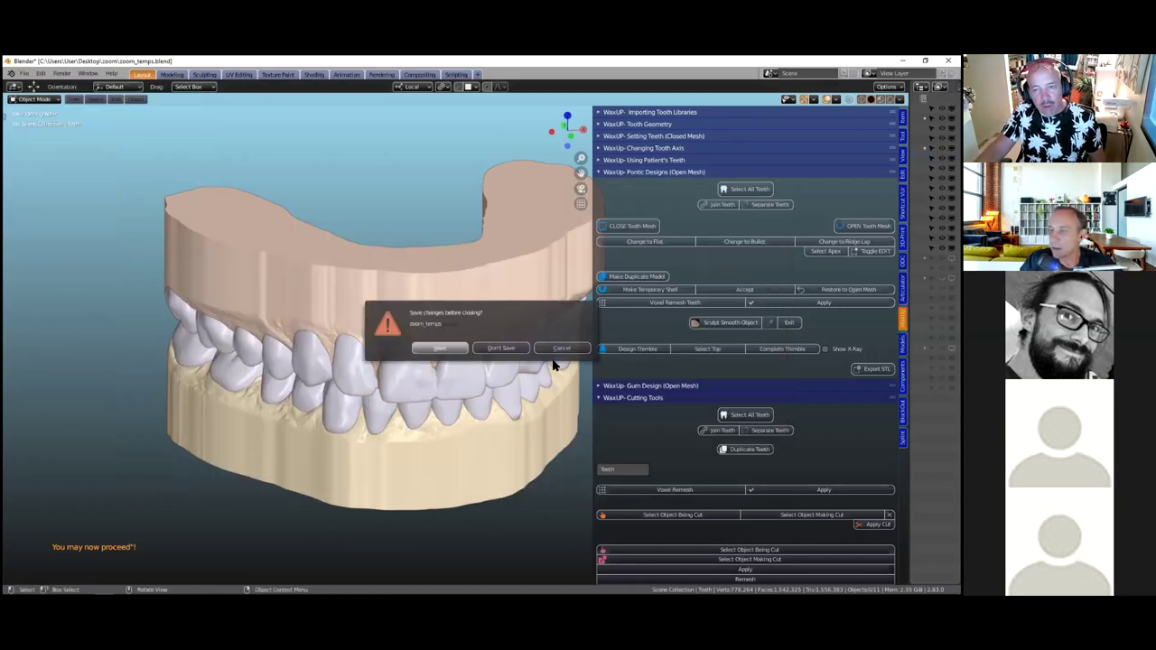
{"action": "left_click", "coordinate": [502, 348]}
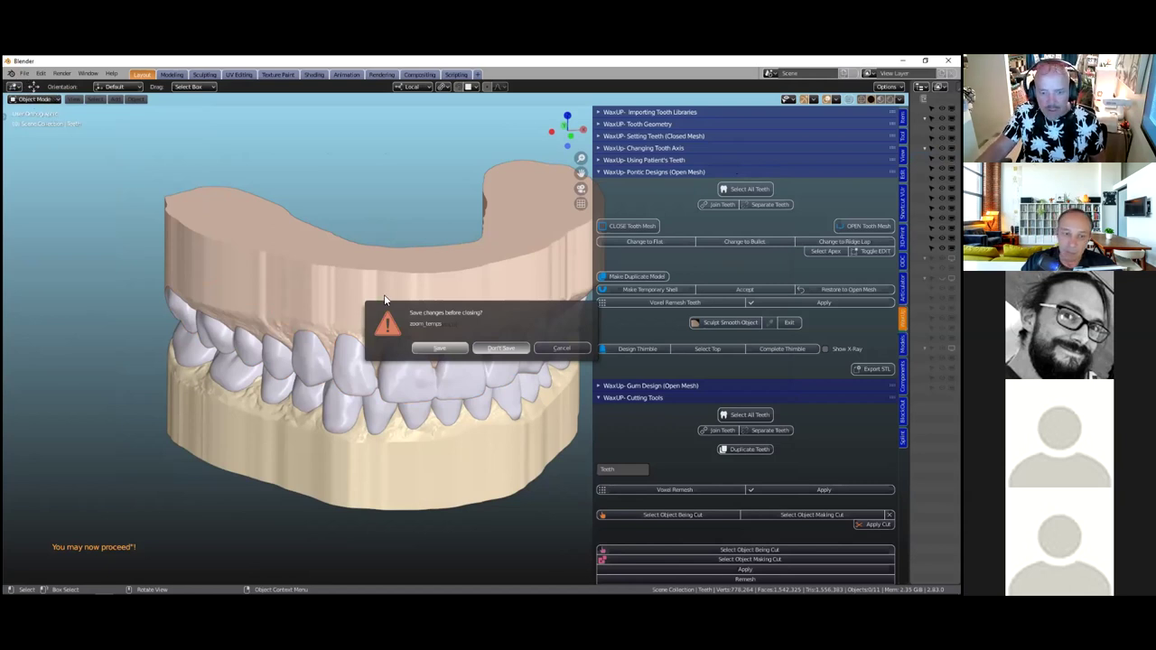
{"action": "left_click", "coordinate": [502, 347]}
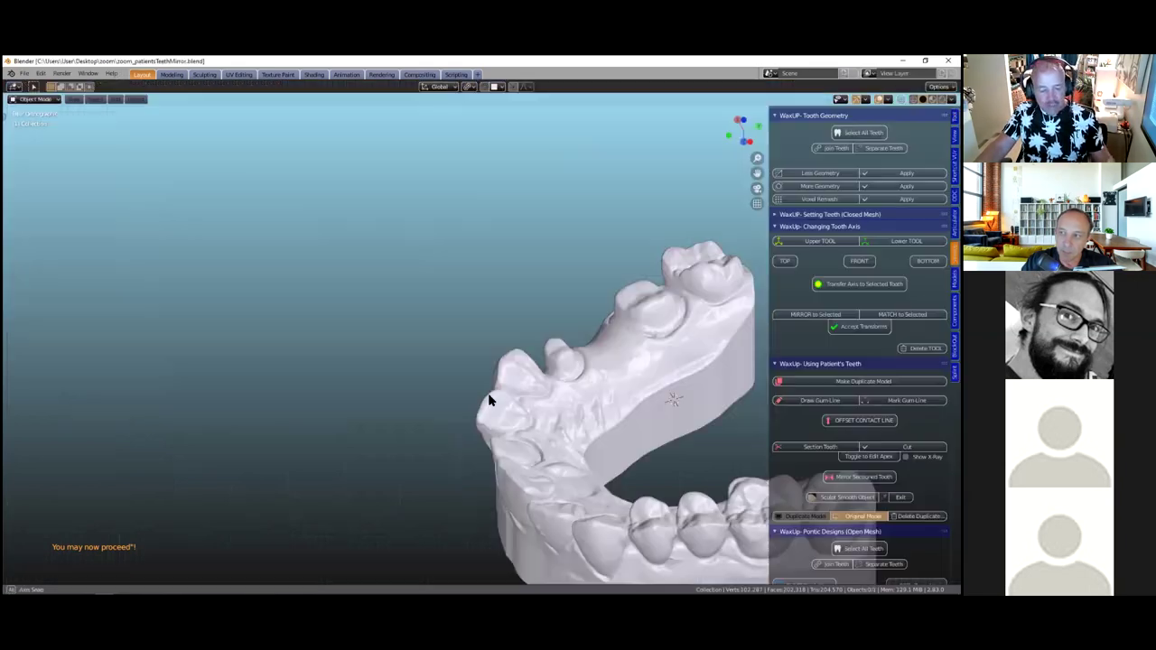
Examine the upper model's prepared front tooth and the neighbouring teeth from the front, the side and the biting edges
{"action": "key", "text": "KP_1"}
{"action": "middle_click_drag", "start_coordinate": [503, 404], "coordinate": [504, 407]}
{"action": "scroll", "coordinate": [504, 411], "scroll_direction": "down", "scroll_amount": 1}
{"action": "scroll", "coordinate": [504, 411], "scroll_direction": "up", "scroll_amount": 3}
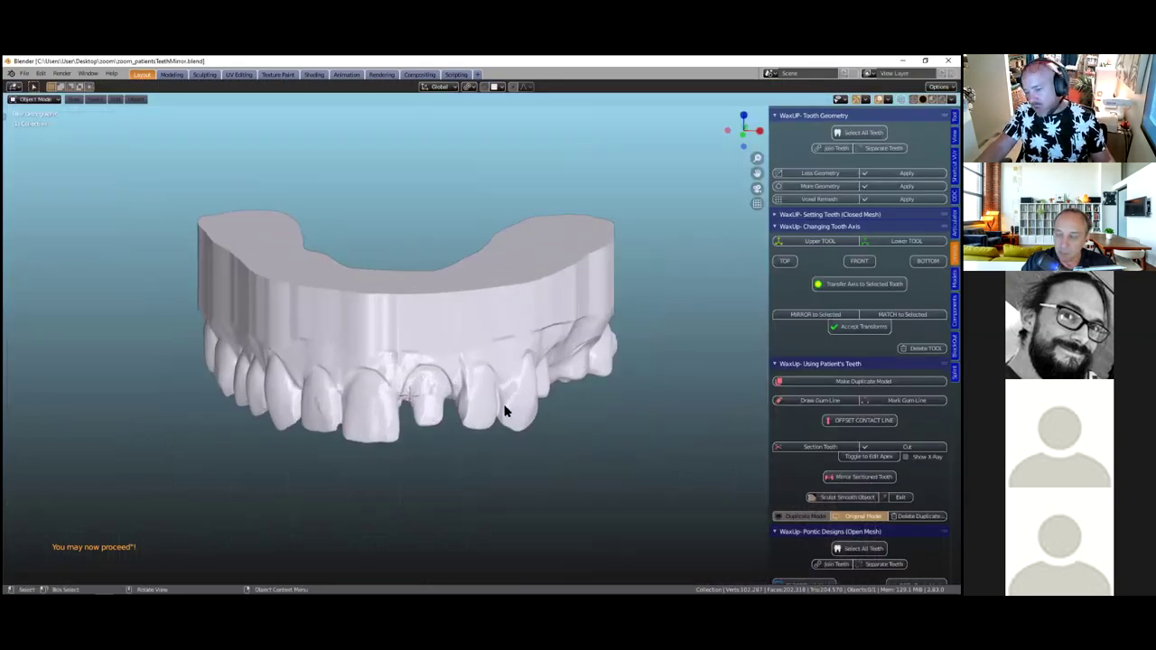
{"action": "middle_click_drag", "start_coordinate": [545, 449], "coordinate": [571, 450]}
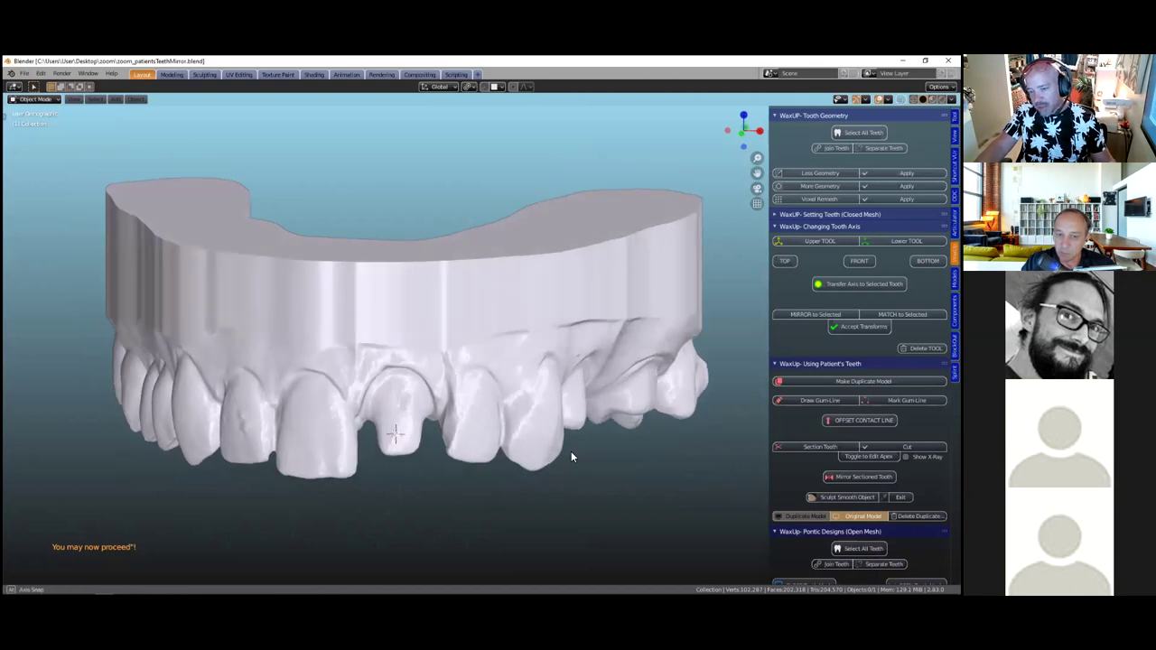
{"action": "scroll", "coordinate": [565, 437], "scroll_direction": "down", "scroll_amount": 3}
{"action": "middle_click_drag", "start_coordinate": [502, 336], "coordinate": [403, 385]}
{"action": "middle_click_drag", "start_coordinate": [476, 459], "coordinate": [483, 399]}
{"action": "scroll", "coordinate": [497, 469], "scroll_direction": "up", "scroll_amount": 3}
{"action": "scroll", "coordinate": [479, 404], "scroll_direction": "up", "scroll_amount": 1}
{"action": "scroll", "coordinate": [538, 452], "scroll_direction": "down", "scroll_amount": 2}
{"action": "middle_click_drag", "start_coordinate": [473, 452], "coordinate": [470, 389]}
{"action": "key", "text": "grave"}
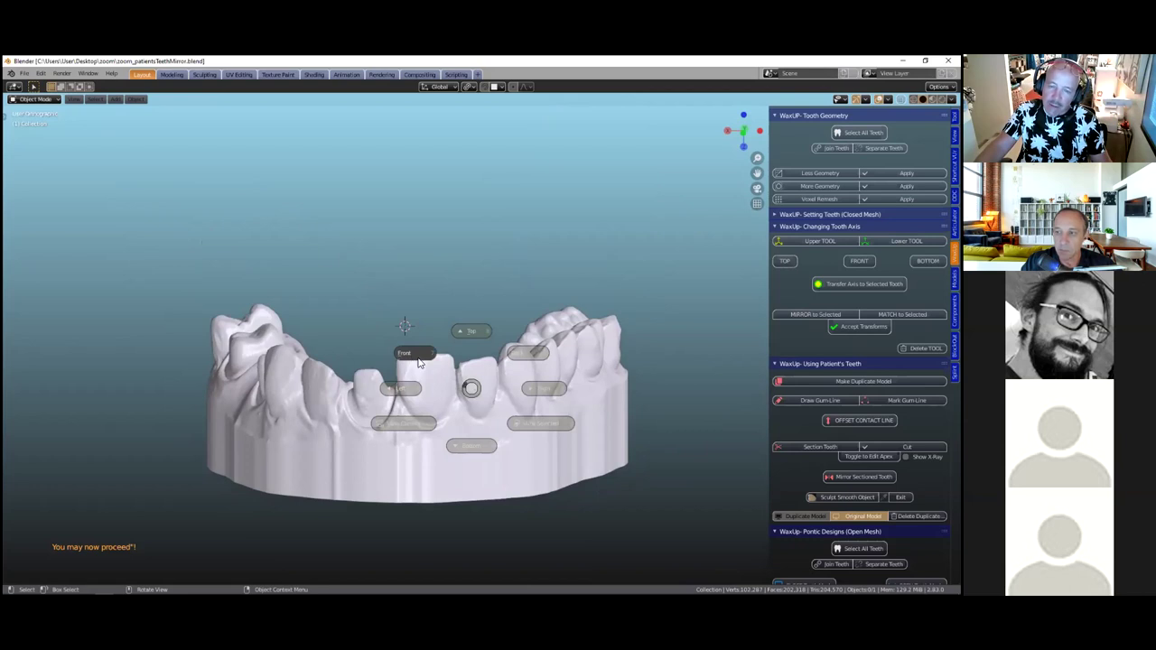
{"action": "left_click", "coordinate": [411, 356]}
{"action": "middle_click_drag", "start_coordinate": [571, 300], "coordinate": [485, 347], "text": "shift"}
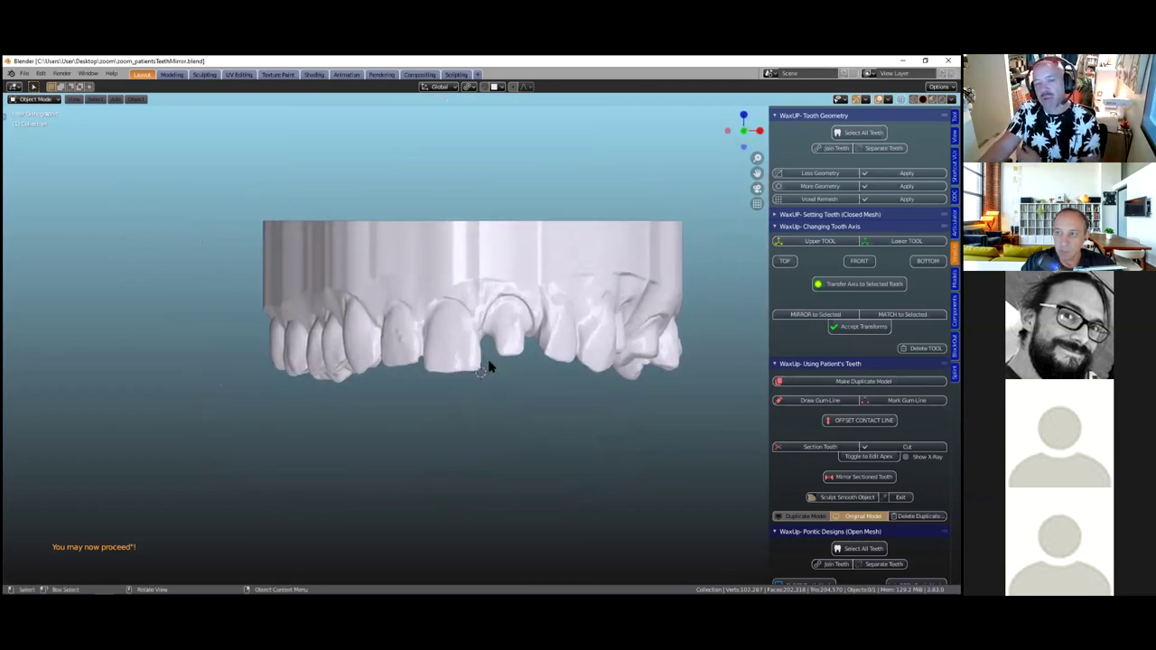
{"action": "middle_click_drag", "start_coordinate": [545, 387], "coordinate": [447, 435]}
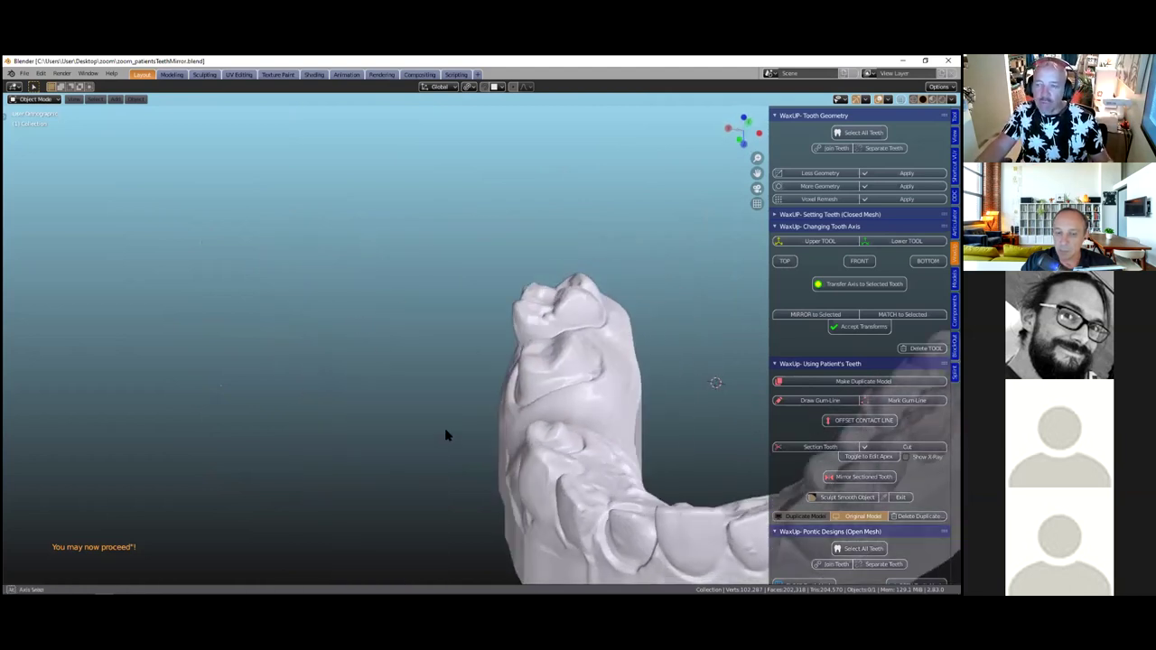
{"action": "key", "text": "KP_1"}
{"action": "scroll", "coordinate": [346, 194], "scroll_direction": "up", "scroll_amount": 3}
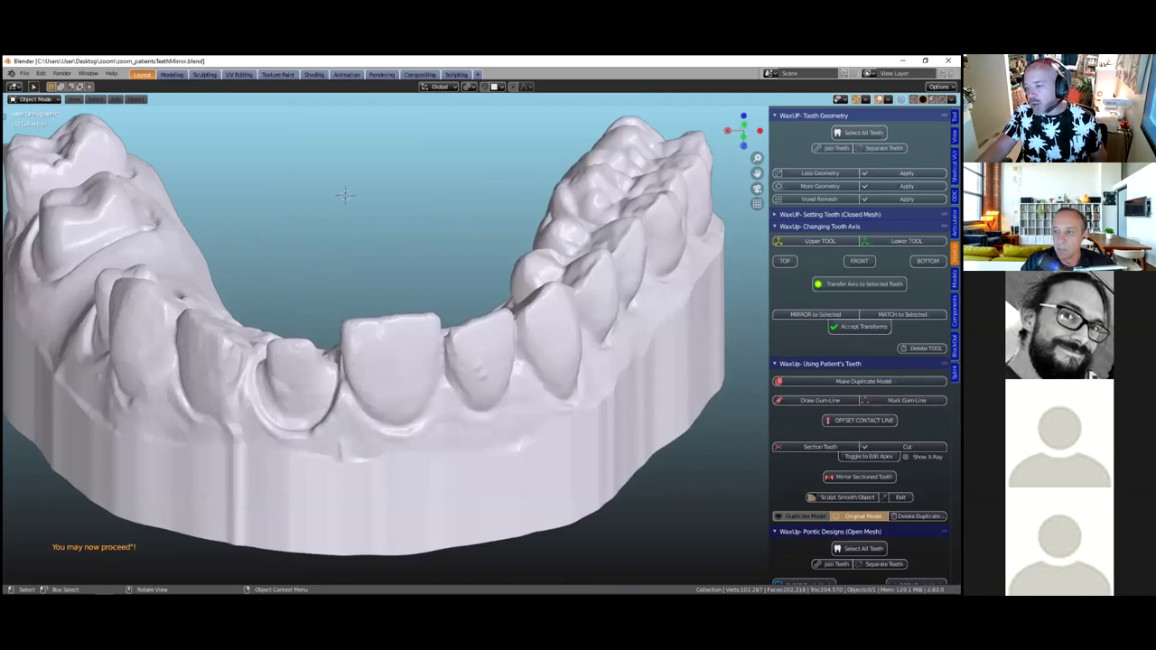
Select the patient's upper model and make a duplicate of it for working on the patient's teeth
{"action": "key", "text": "a"}
{"action": "scroll", "coordinate": [367, 220], "scroll_direction": "down", "scroll_amount": 1}
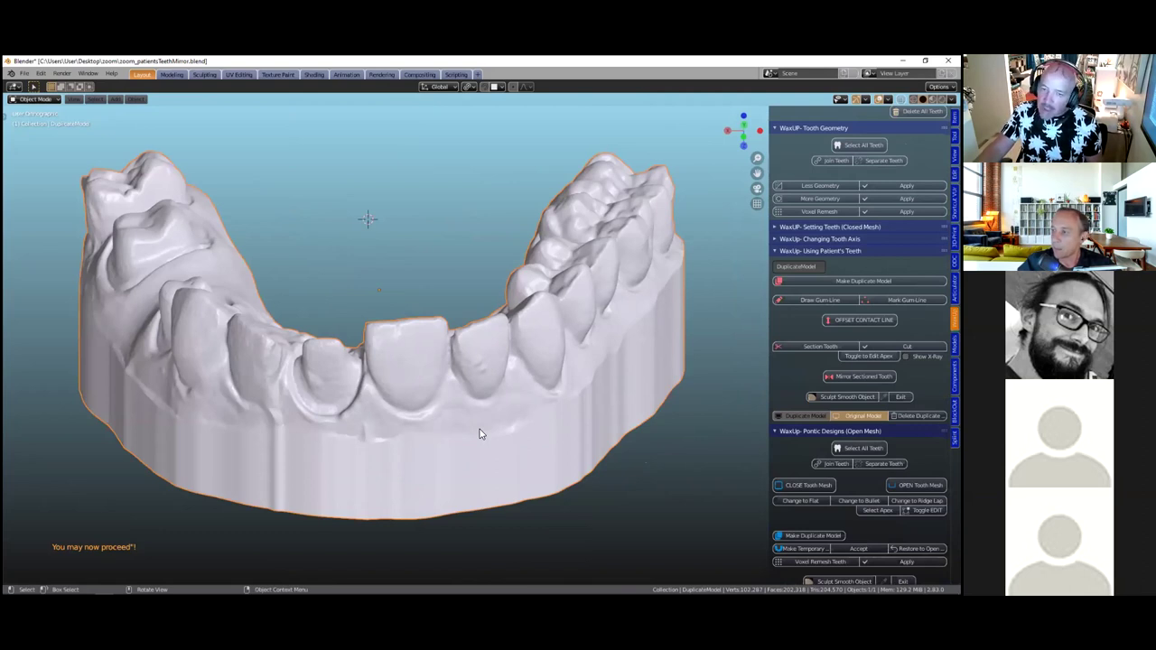
{"action": "key", "text": "shift"}
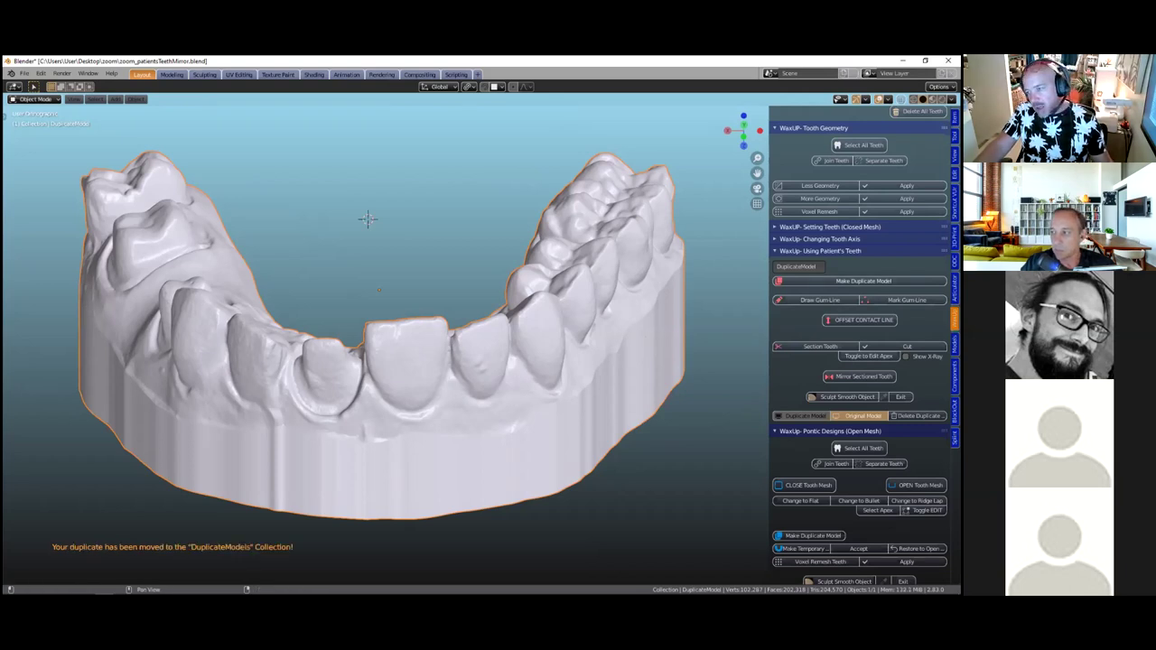
{"action": "key", "text": "ctrl+z"}
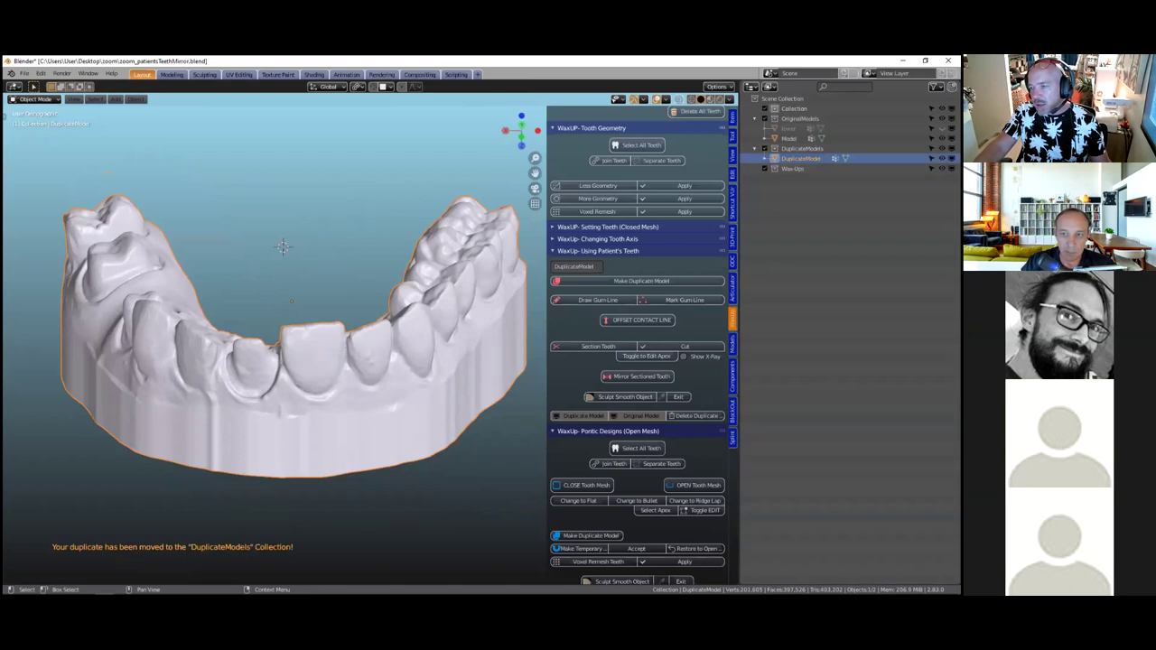
Rename the duplicate model as upper
{"action": "middle_click_drag", "start_coordinate": [328, 397], "coordinate": [388, 361]}
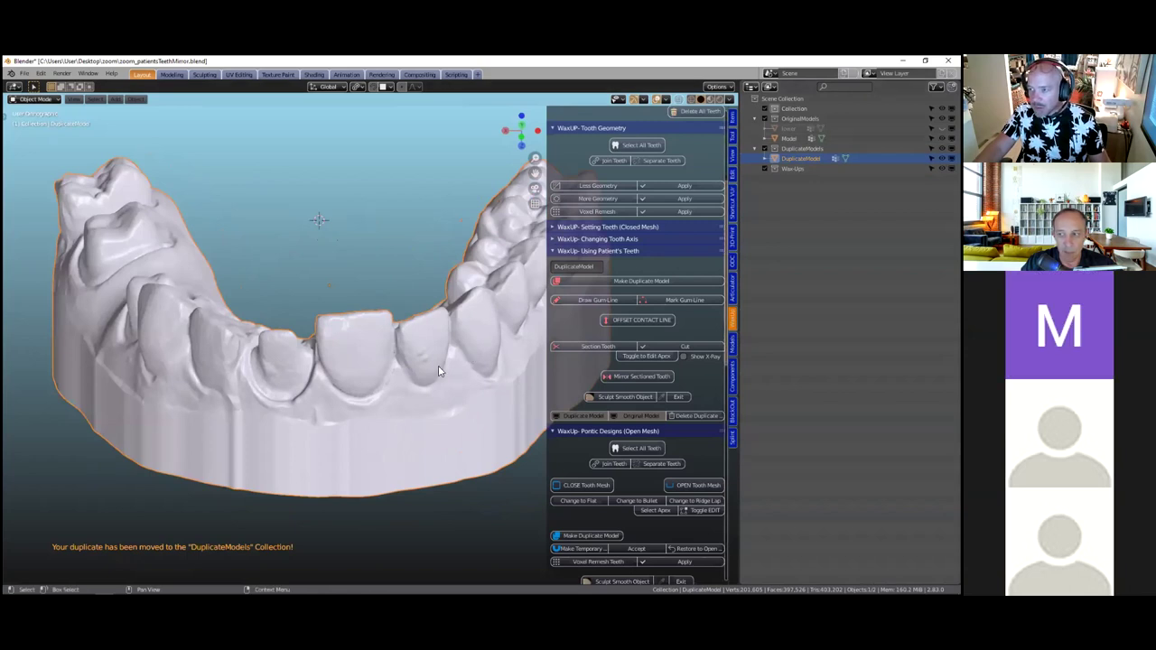
{"action": "left_click", "coordinate": [398, 370]}
{"action": "left_click", "coordinate": [398, 370]}
{"action": "left_click", "coordinate": [572, 269]}
{"action": "type", "text": "upper"}
{"action": "key", "text": "Return"}
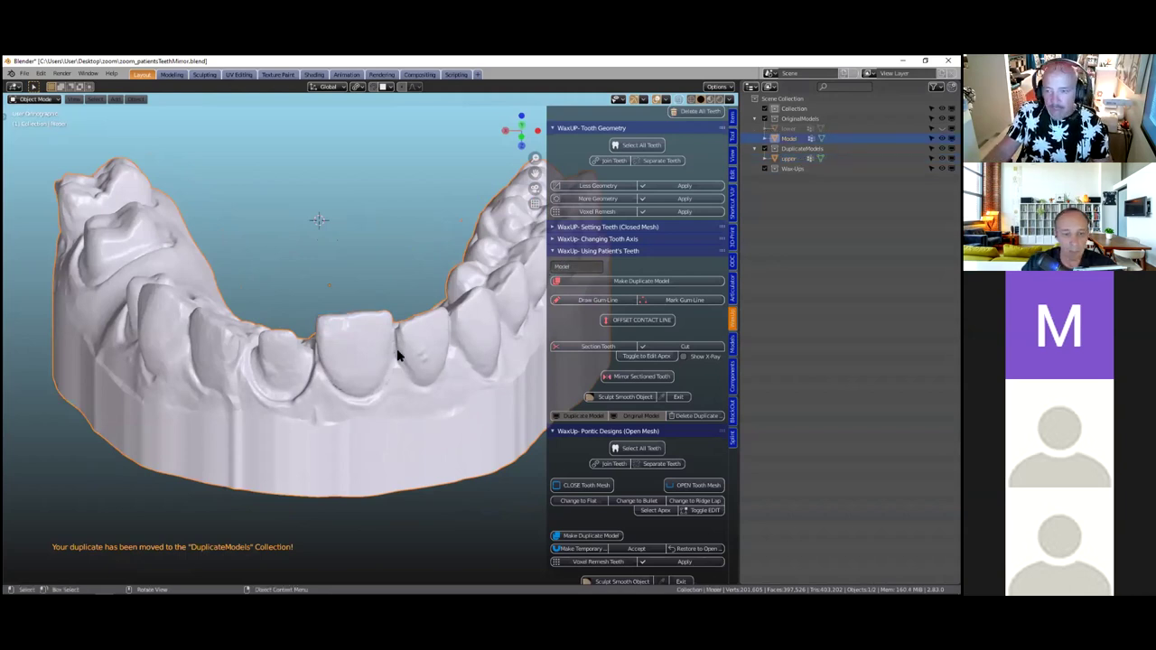
Delete the remaining original Model object and make a new duplicate of the upper model
{"action": "left_click", "coordinate": [387, 358]}
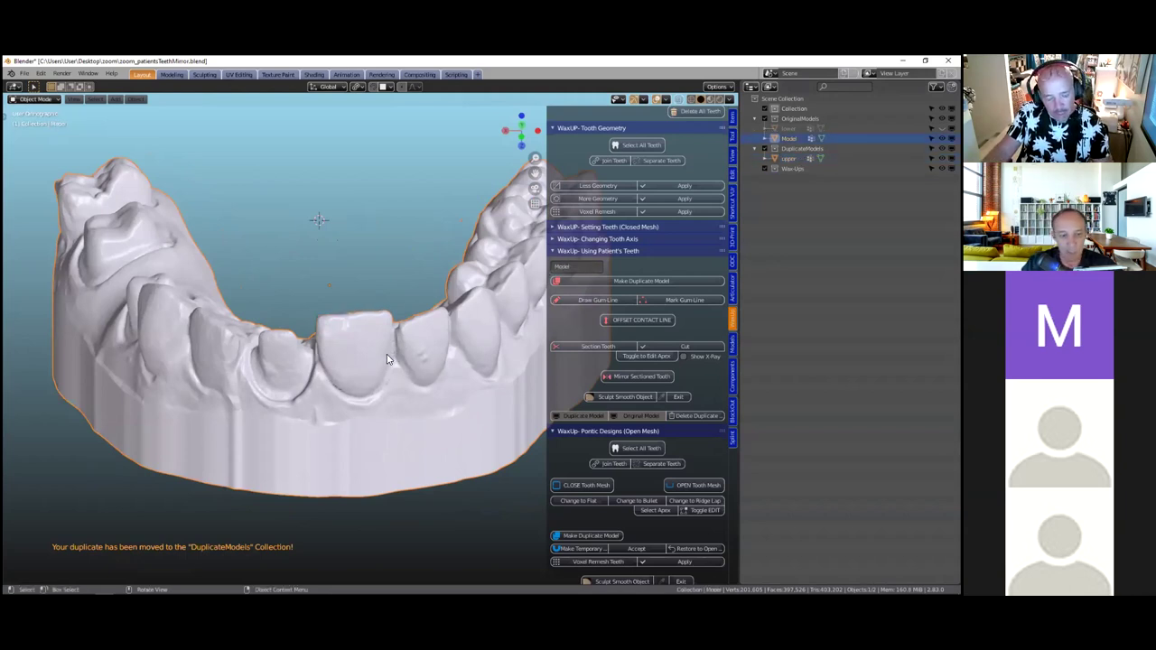
{"action": "key", "text": "x"}
{"action": "left_click", "coordinate": [366, 354]}
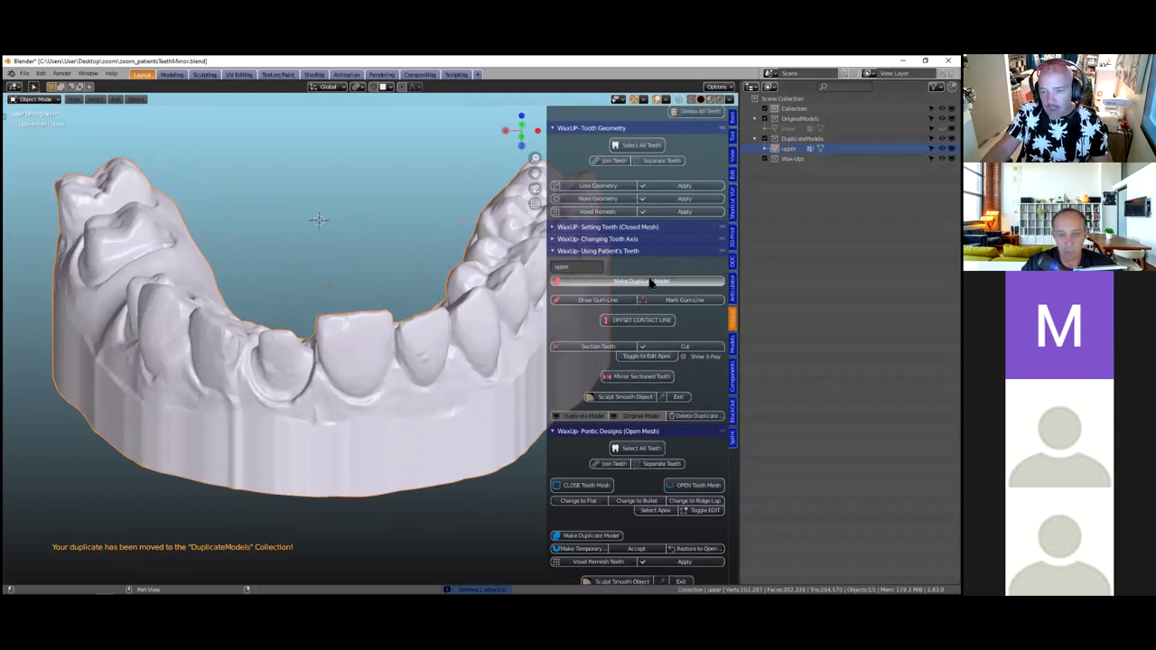
{"action": "left_click", "coordinate": [620, 280]}
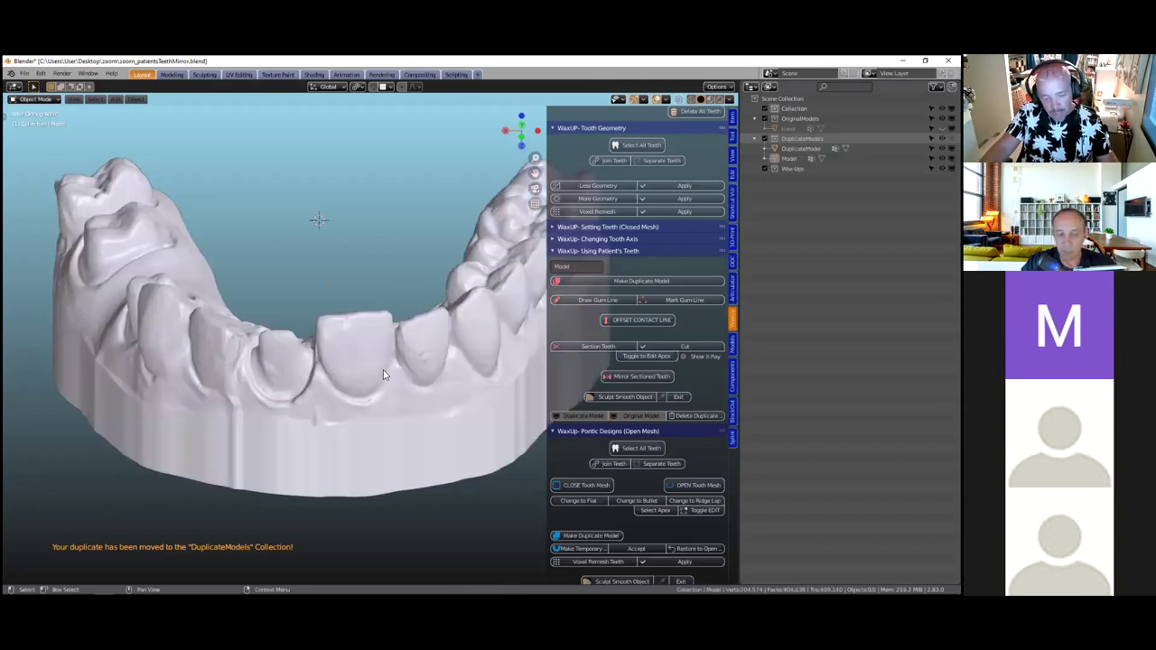
Move the duplicate model and the other model, renamed upper, out of DuplicateModels into the collection named Collection
{"action": "left_click", "coordinate": [383, 374]}
{"action": "key", "text": "m"}
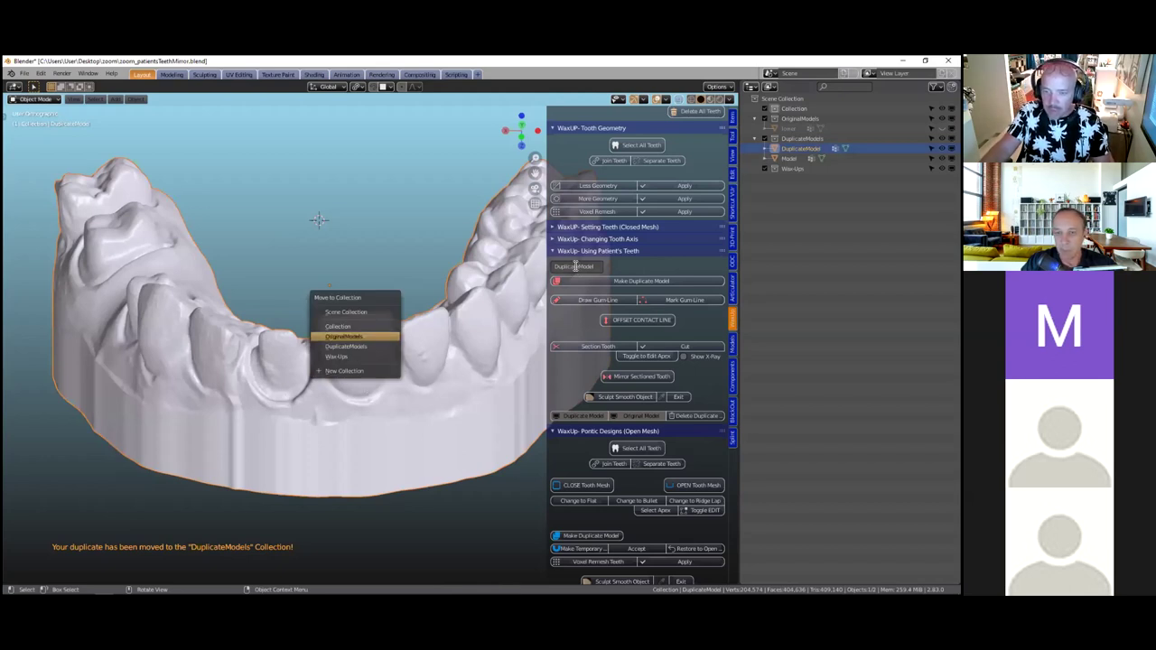
{"action": "key", "text": "Up"}
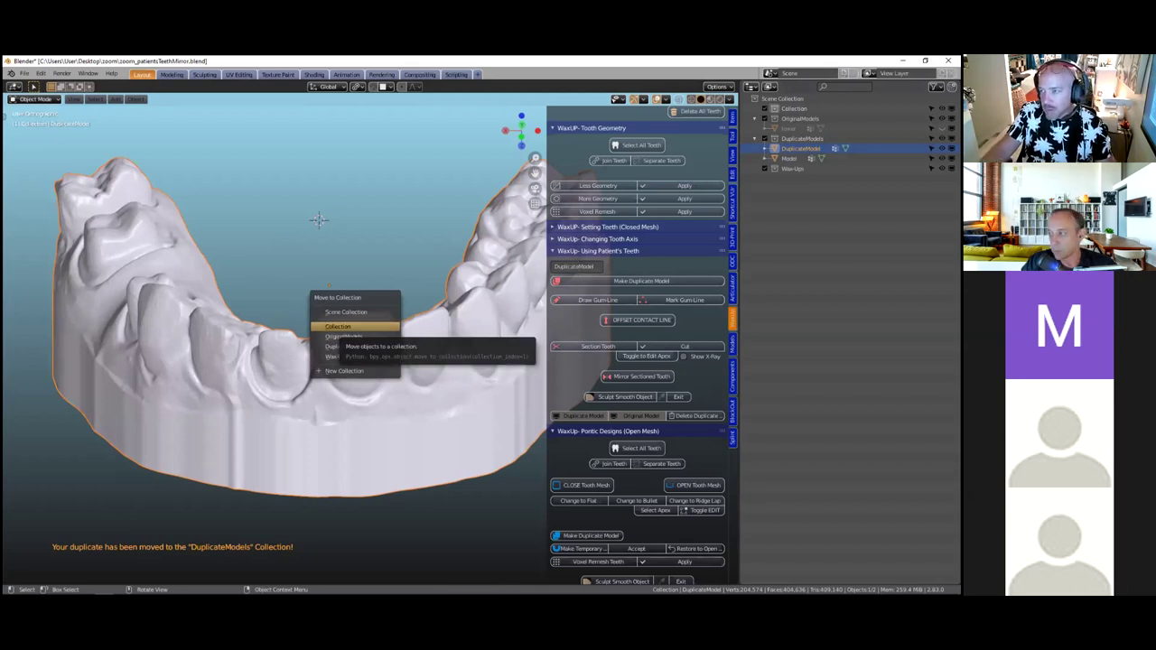
{"action": "left_click", "coordinate": [352, 326]}
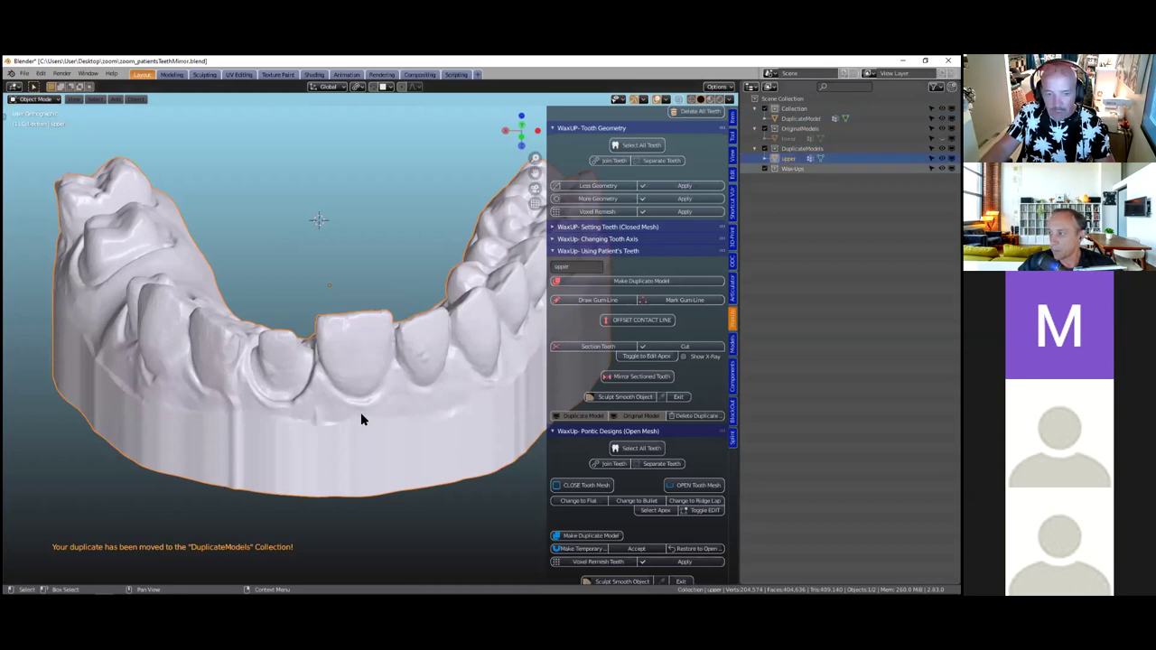
{"action": "key", "text": "m"}
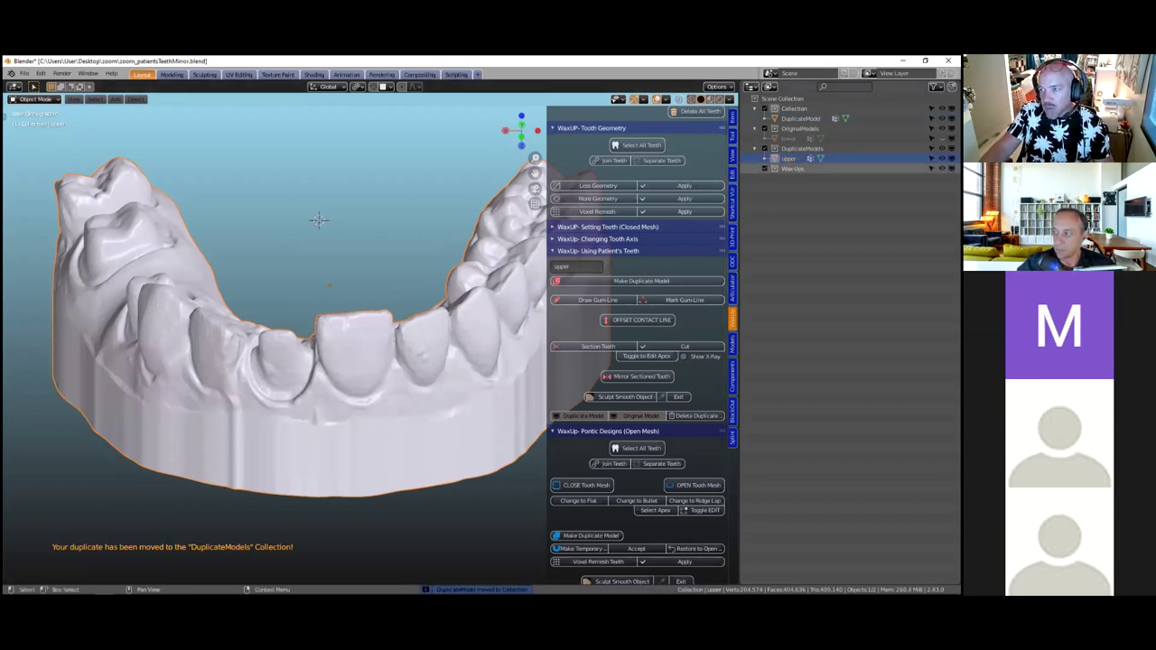
{"action": "left_click", "coordinate": [789, 158]}
{"action": "left_click_drag", "start_coordinate": [789, 158], "coordinate": [795, 112]}
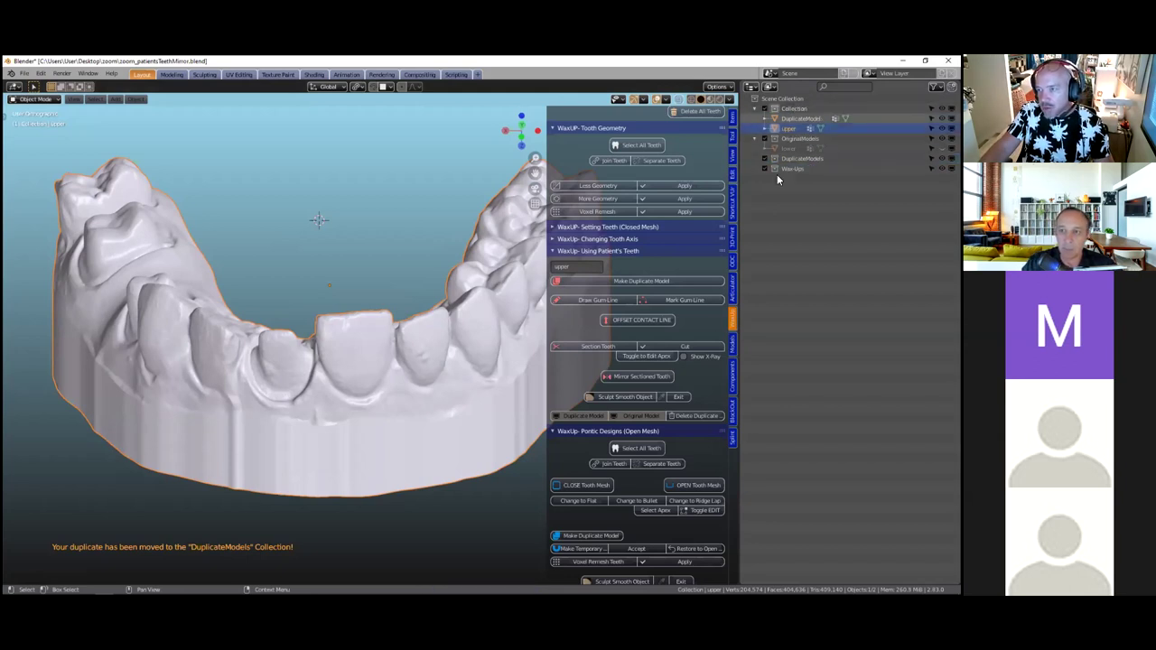
Delete DuplicateModel from Collection and make a fresh duplicate of the upper model
{"action": "left_click", "coordinate": [775, 117]}
{"action": "right_click", "coordinate": [774, 117]}
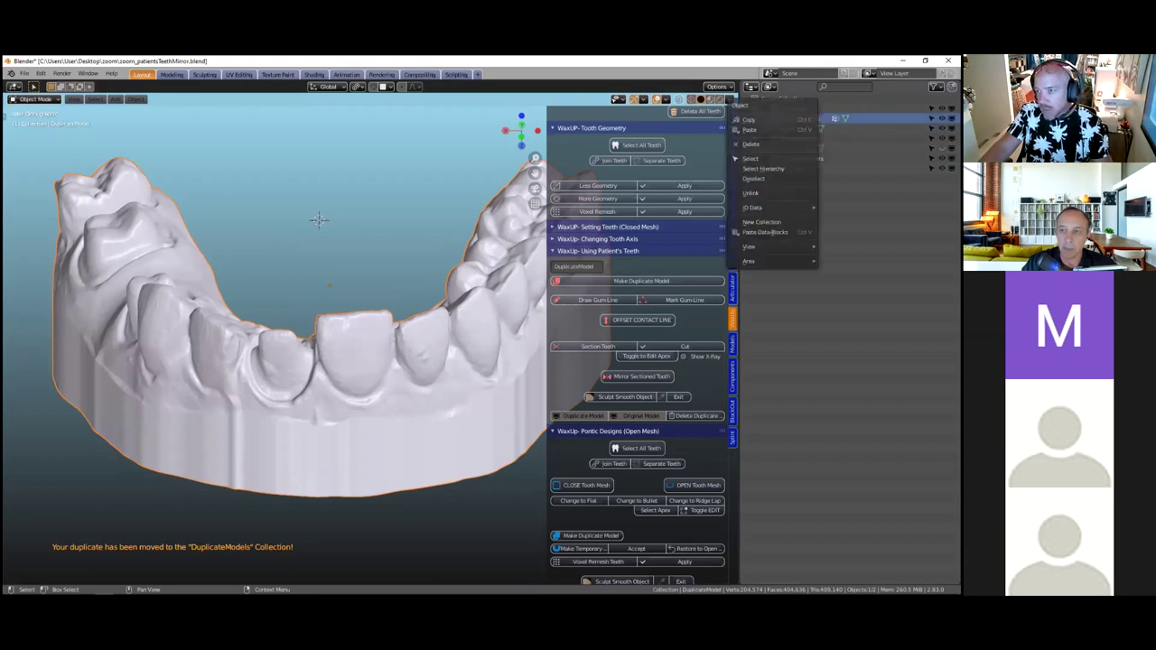
{"action": "left_click", "coordinate": [752, 145]}
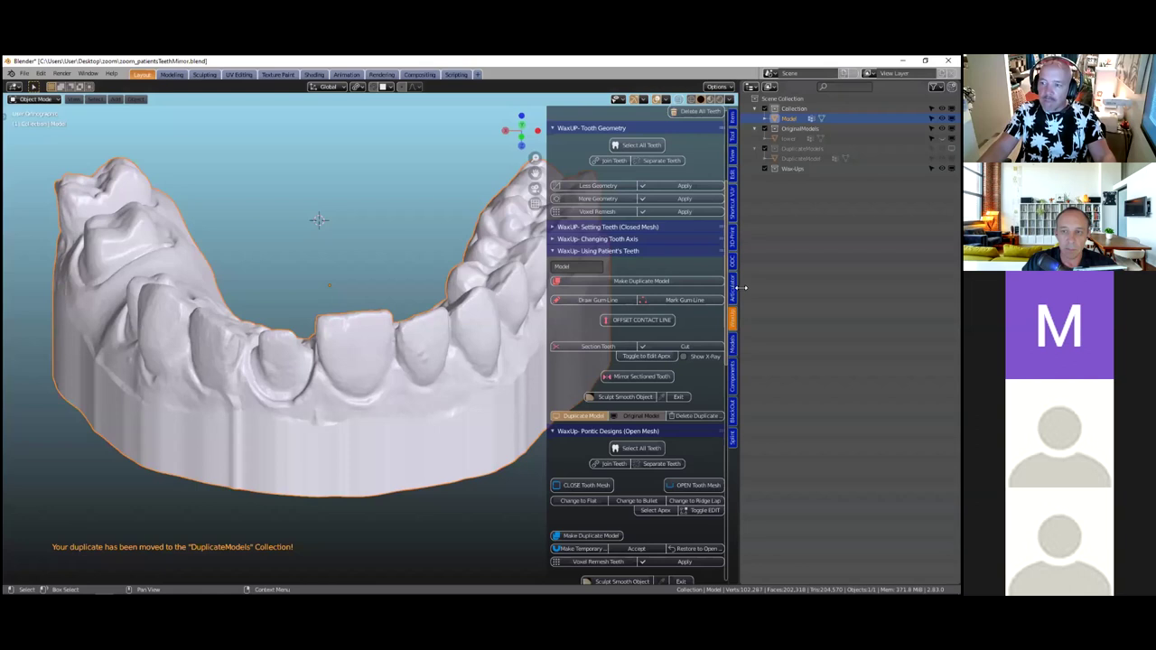
Widen the 3D viewport and start a gum line at the papilla between the prepared tooth and the neighbouring large incisor
{"action": "left_click_drag", "start_coordinate": [741, 288], "coordinate": [538, 363]}
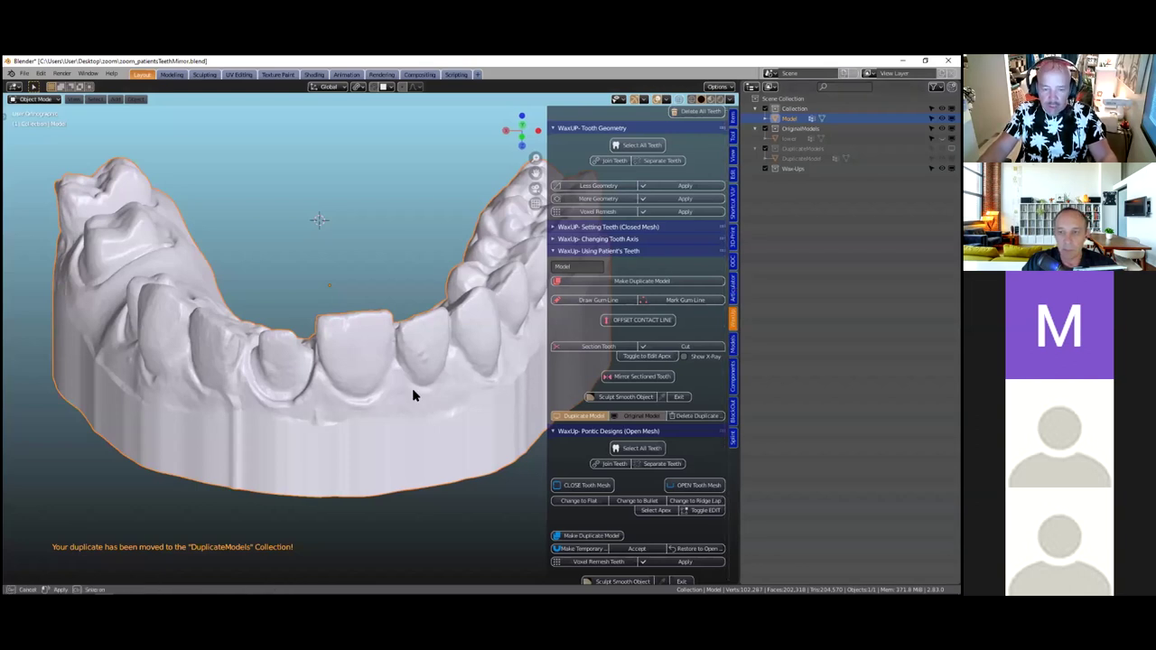
{"action": "right_click", "coordinate": [382, 380], "text": "shift"}
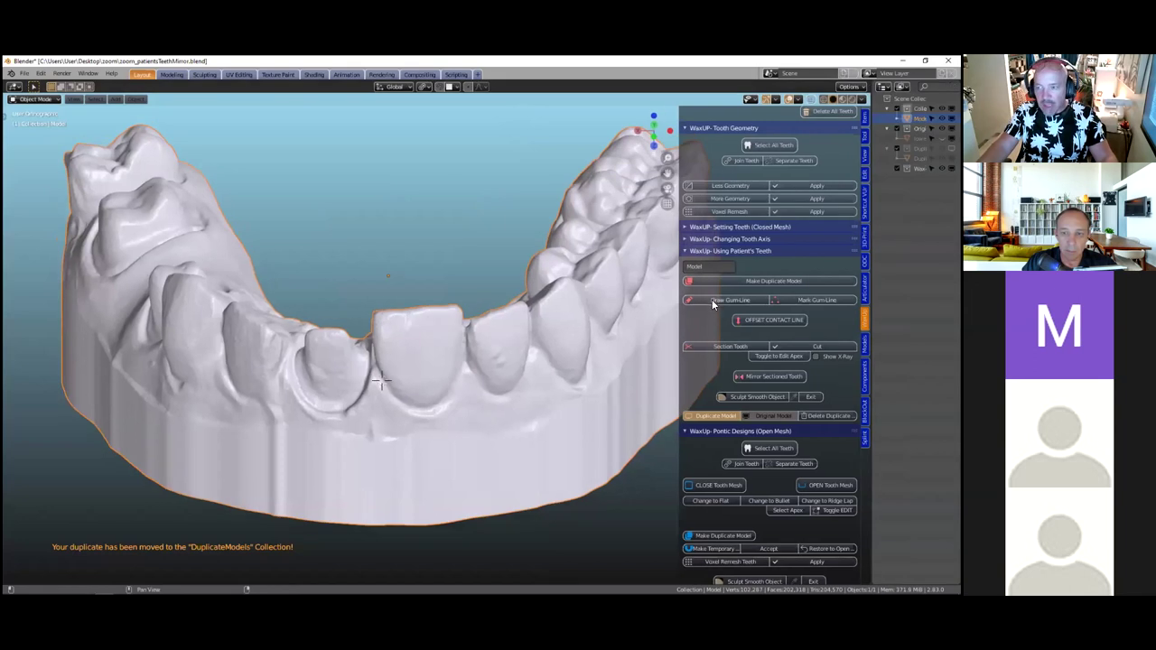
{"action": "left_click", "coordinate": [716, 301]}
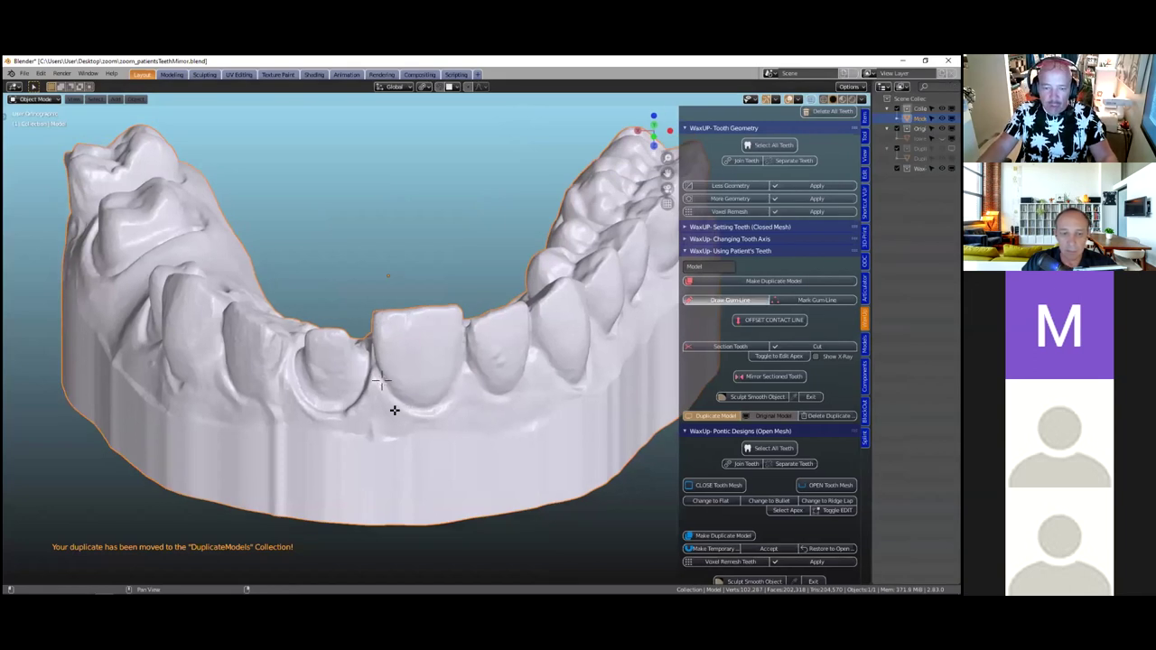
{"action": "left_click", "coordinate": [380, 382]}
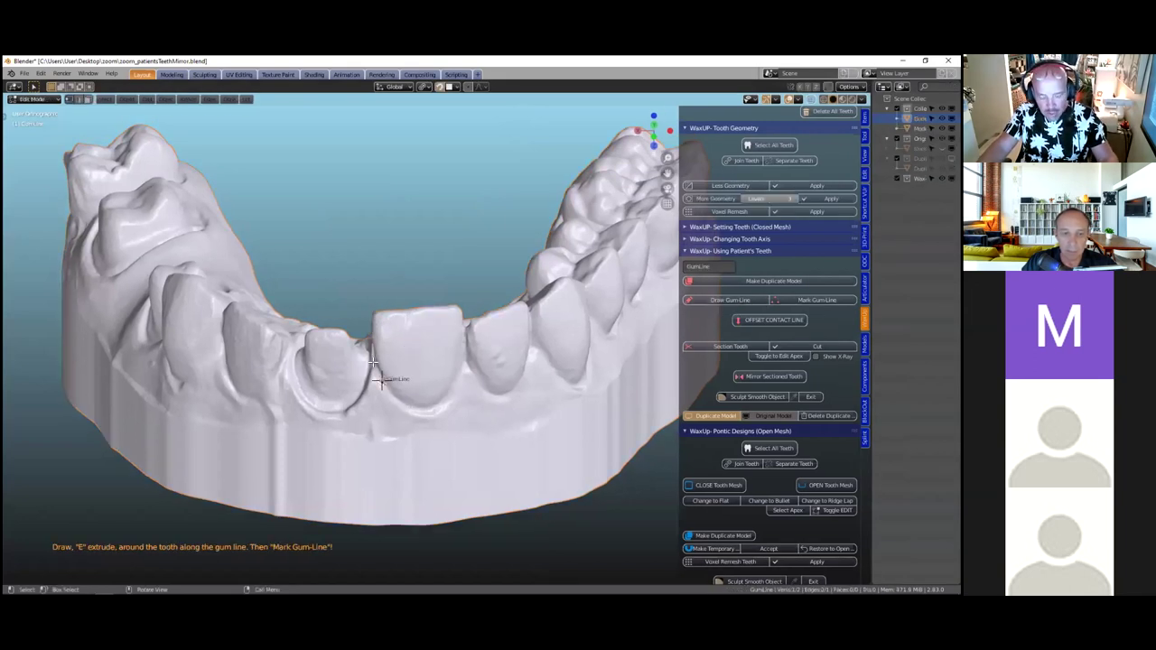
Extrude gum line points along the front margin of the large incisor up to the contact with the adjacent tooth
{"action": "scroll", "coordinate": [367, 365], "scroll_direction": "up", "scroll_amount": 2}
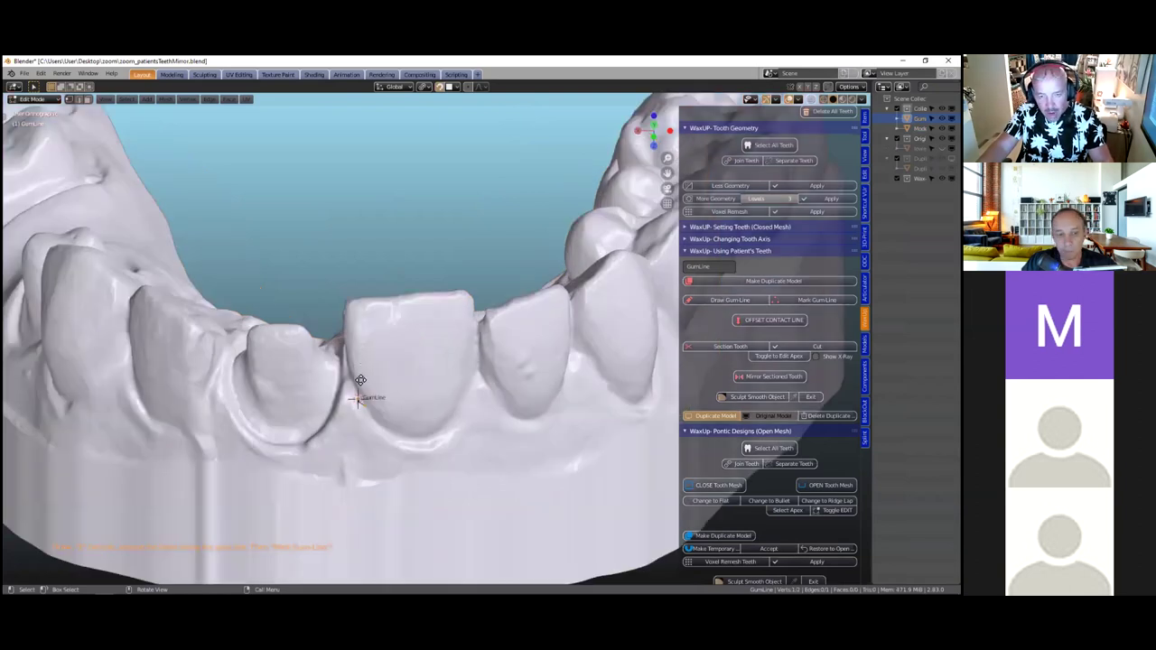
{"action": "scroll", "coordinate": [393, 413], "scroll_direction": "up", "scroll_amount": 3}
{"action": "left_click", "coordinate": [410, 419]}
{"action": "key", "text": "e"}
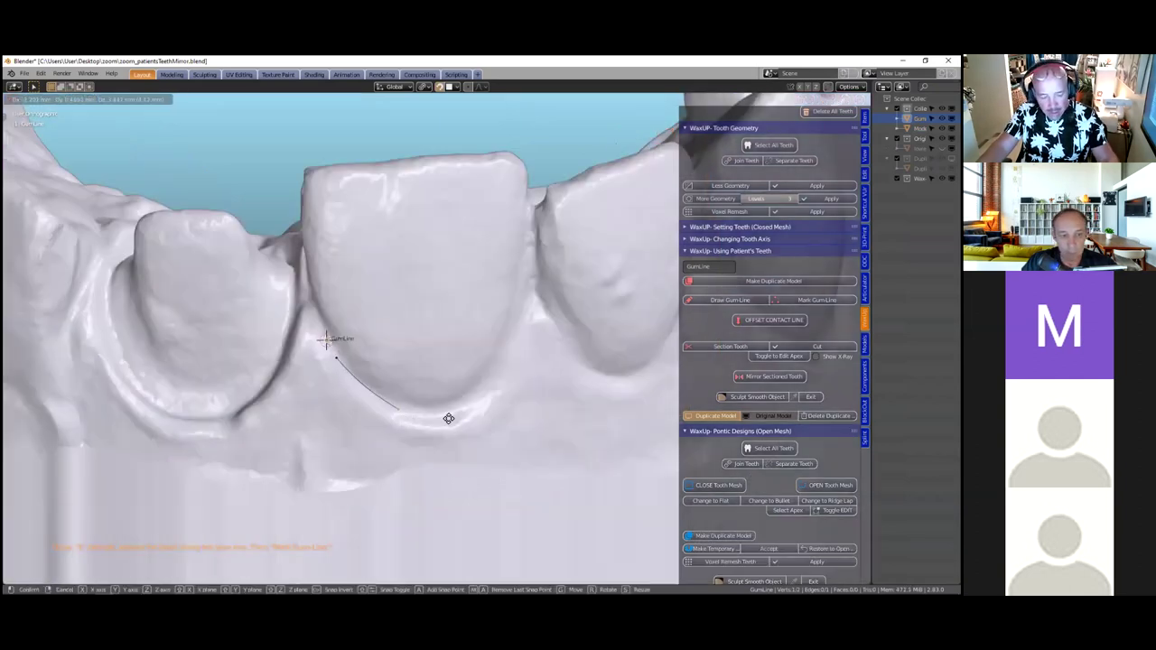
{"action": "left_click", "coordinate": [493, 383]}
{"action": "left_click", "coordinate": [533, 298]}
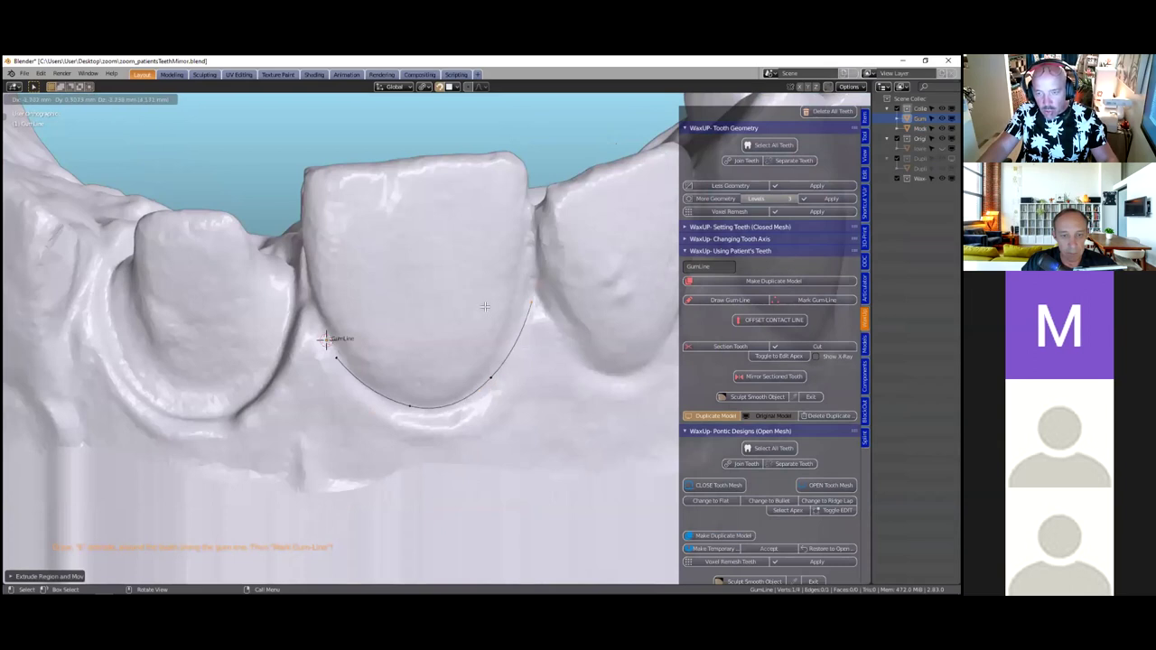
Continue the gum line around the lingual side of the incisor and back towards its starting point
{"action": "middle_click_drag", "start_coordinate": [592, 404], "coordinate": [537, 349]}
{"action": "middle_click_drag", "start_coordinate": [570, 446], "coordinate": [638, 439]}
{"action": "key", "text": "e"}
{"action": "left_click", "coordinate": [645, 433]}
{"action": "middle_click_drag", "start_coordinate": [342, 398], "coordinate": [428, 419], "text": "shift"}
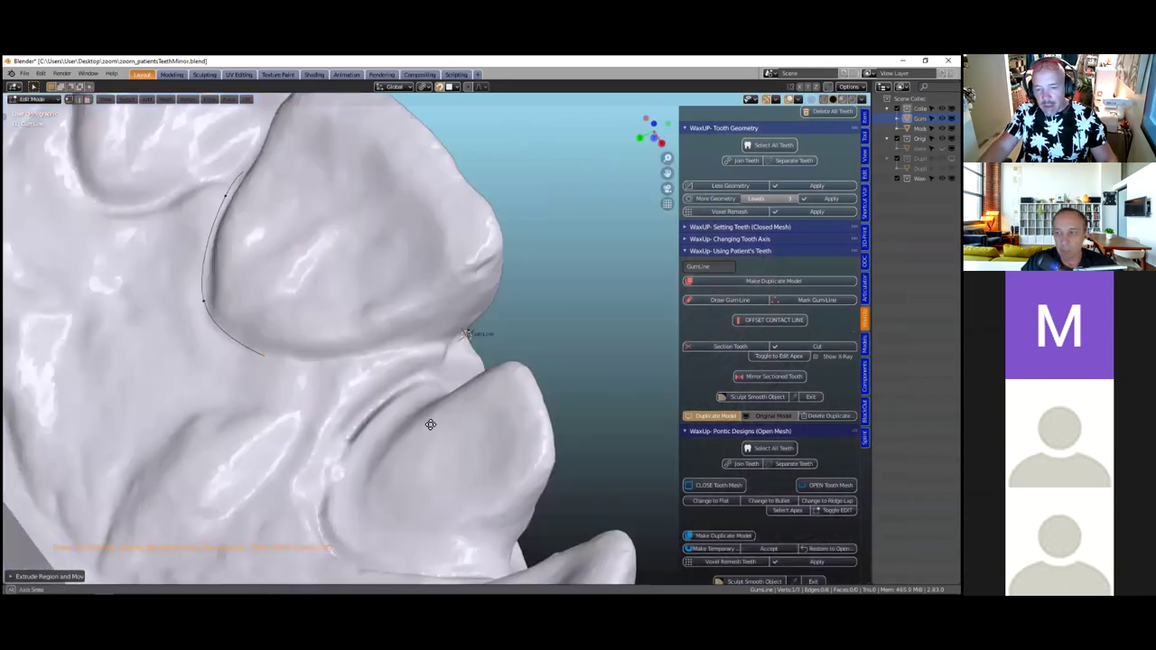
{"action": "middle_click_drag", "start_coordinate": [463, 476], "coordinate": [509, 459]}
{"action": "middle_click_drag", "start_coordinate": [439, 318], "coordinate": [423, 325]}
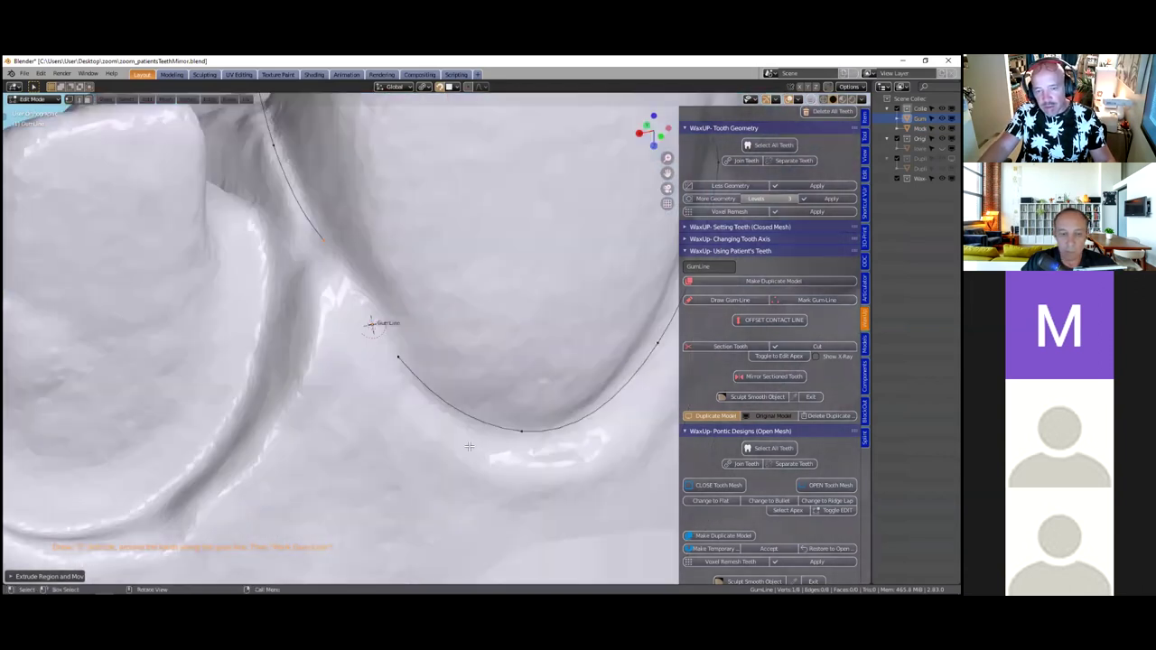
Close the gum line loop around the incisor and mark it on the model
{"action": "middle_click_drag", "start_coordinate": [445, 438], "coordinate": [615, 321]}
{"action": "key", "text": "f"}
{"action": "scroll", "coordinate": [417, 357], "scroll_direction": "down", "scroll_amount": 7}
{"action": "left_click", "coordinate": [817, 300]}
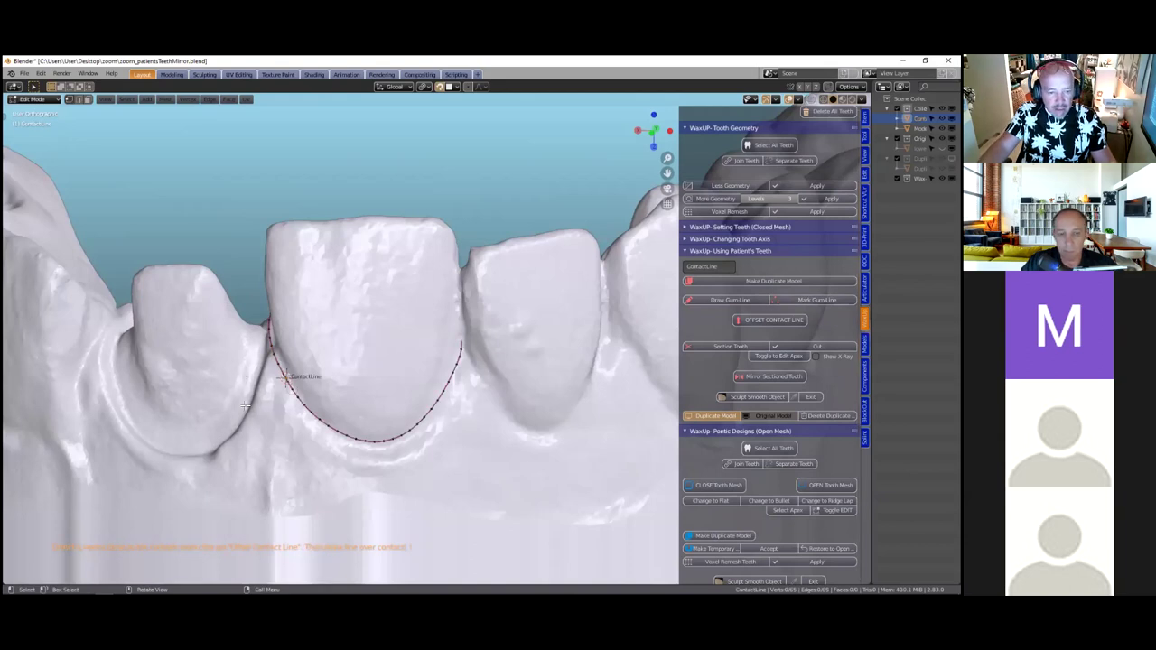
Offset the contact line at the front vertex just below the contact between the incisor and the adjacent tooth
{"action": "scroll", "coordinate": [242, 399], "scroll_direction": "up", "scroll_amount": 2}
{"action": "scroll", "coordinate": [144, 436], "scroll_direction": "up", "scroll_amount": 1}
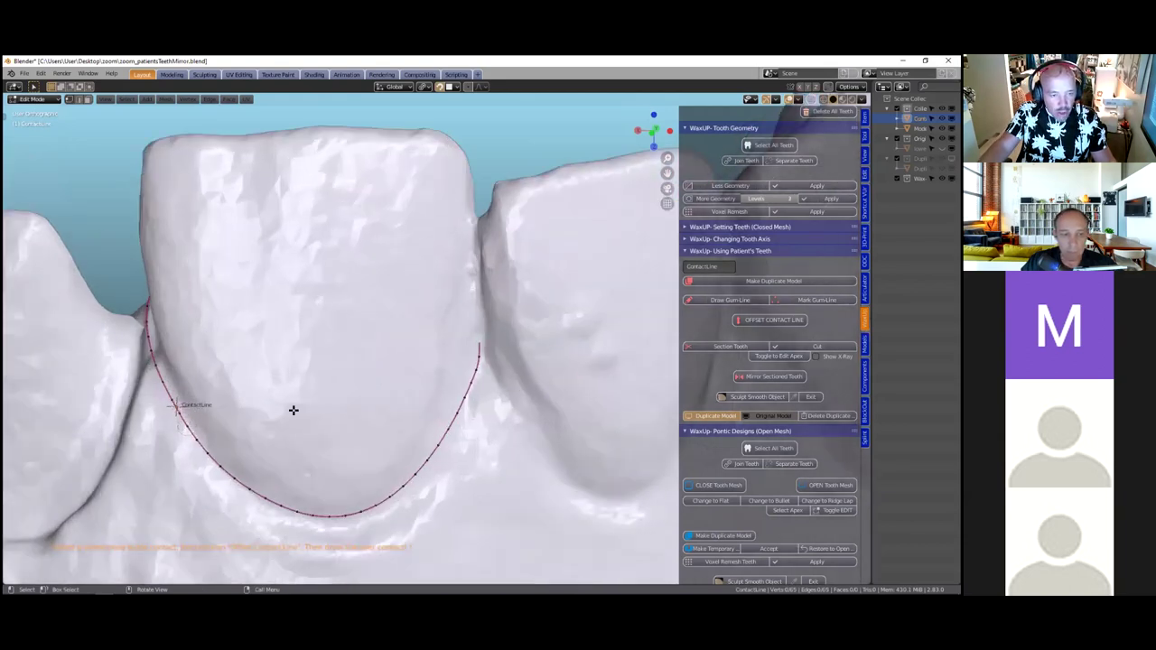
{"action": "scroll", "coordinate": [466, 375], "scroll_direction": "down", "scroll_amount": 2}
{"action": "middle_click_drag", "start_coordinate": [445, 375], "coordinate": [385, 362]}
{"action": "scroll", "coordinate": [443, 363], "scroll_direction": "up", "scroll_amount": 1}
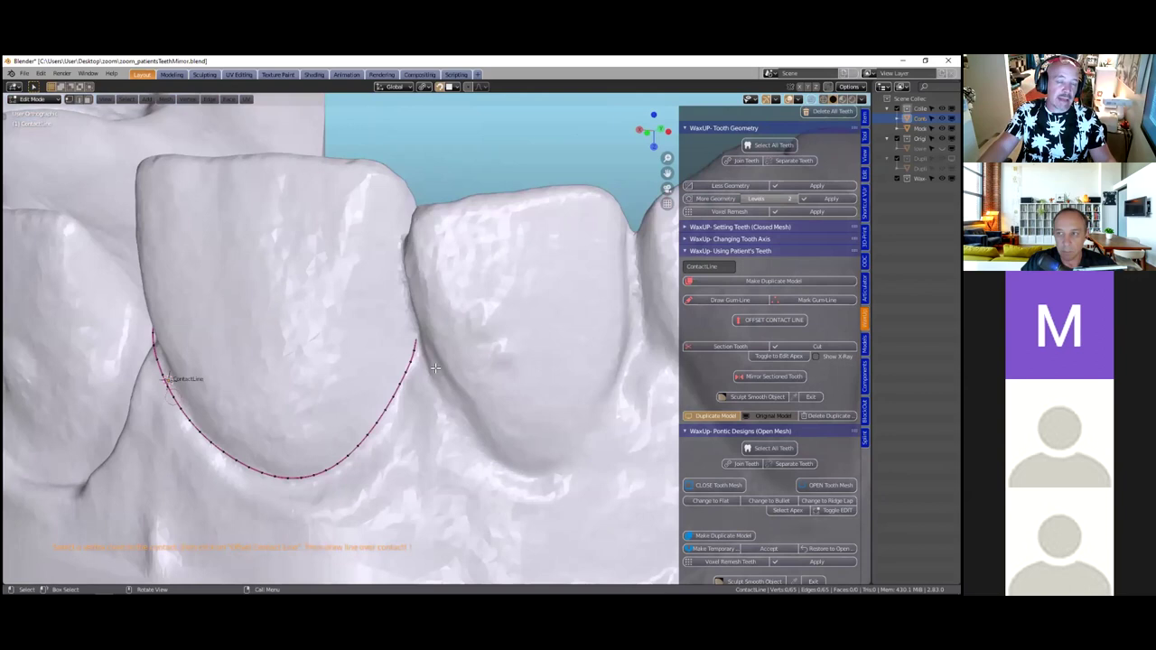
{"action": "scroll", "coordinate": [427, 374], "scroll_direction": "up", "scroll_amount": 1}
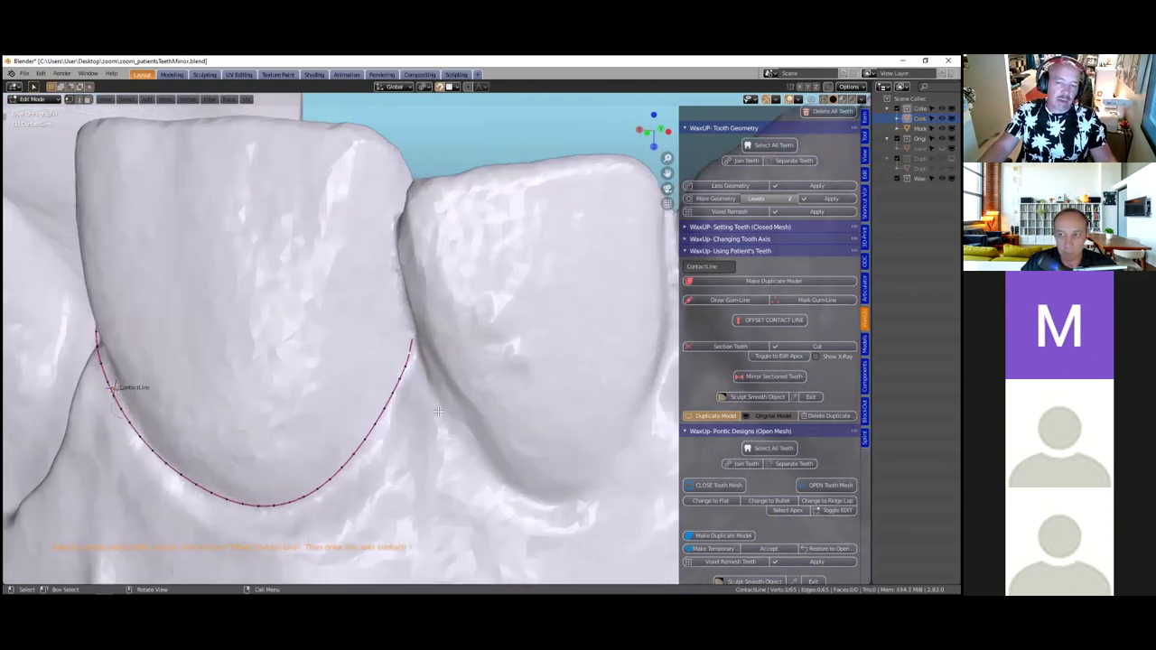
{"action": "scroll", "coordinate": [366, 386], "scroll_direction": "up", "scroll_amount": 1}
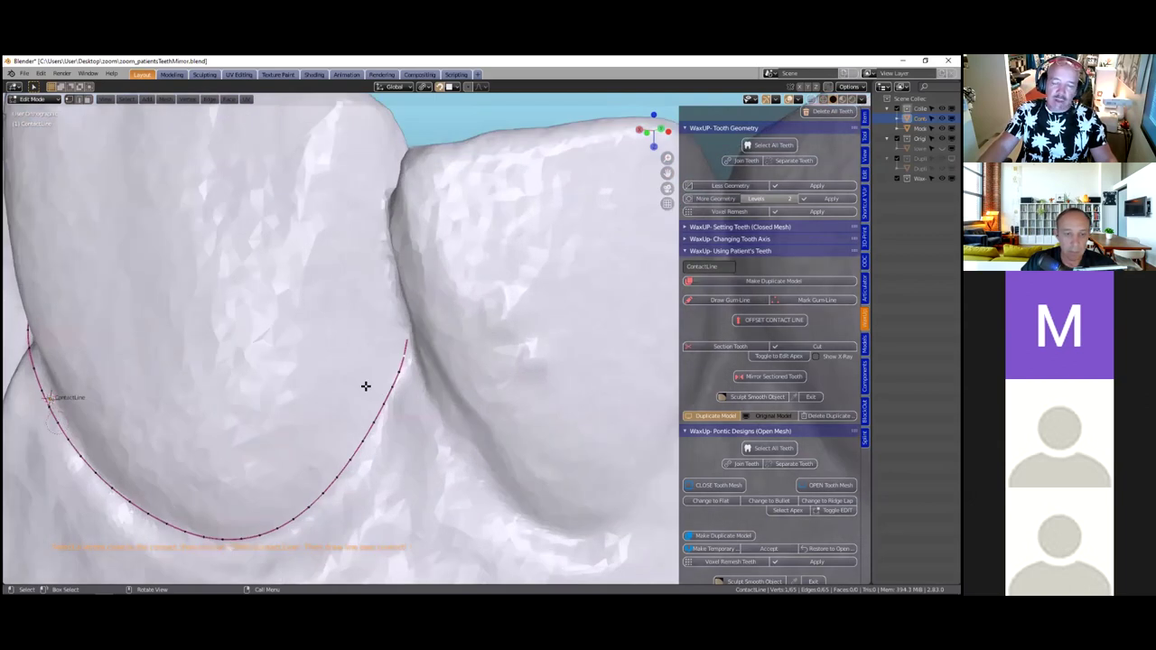
{"action": "scroll", "coordinate": [367, 386], "scroll_direction": "up", "scroll_amount": 1}
{"action": "scroll", "coordinate": [623, 319], "scroll_direction": "up", "scroll_amount": 2}
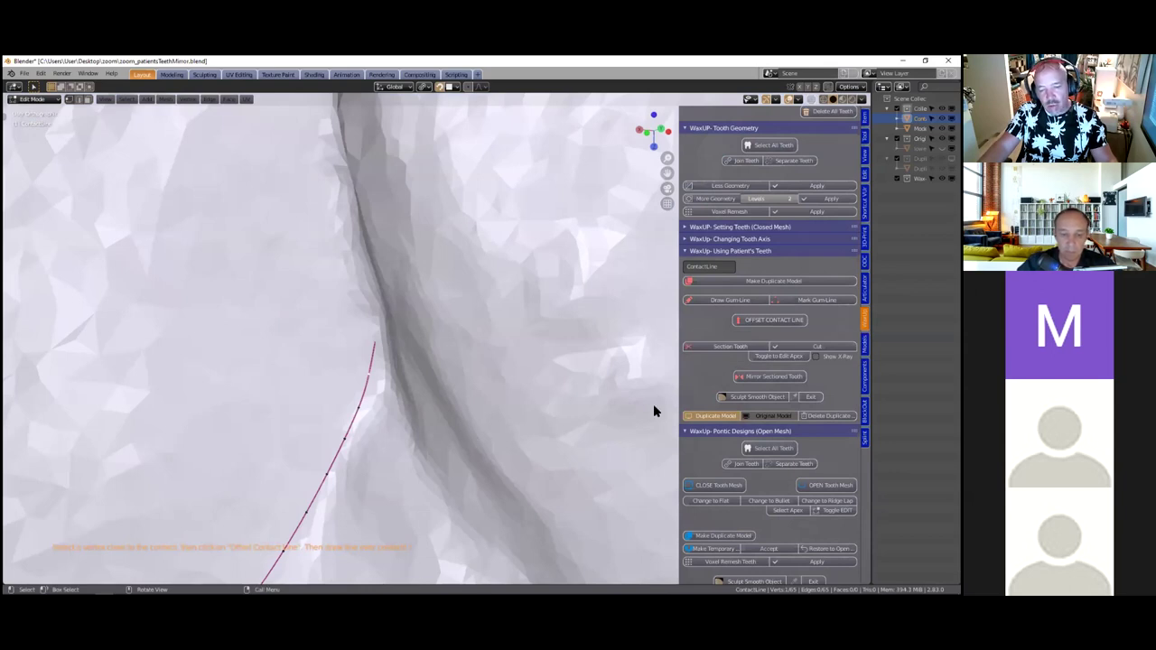
{"action": "left_click", "coordinate": [753, 322]}
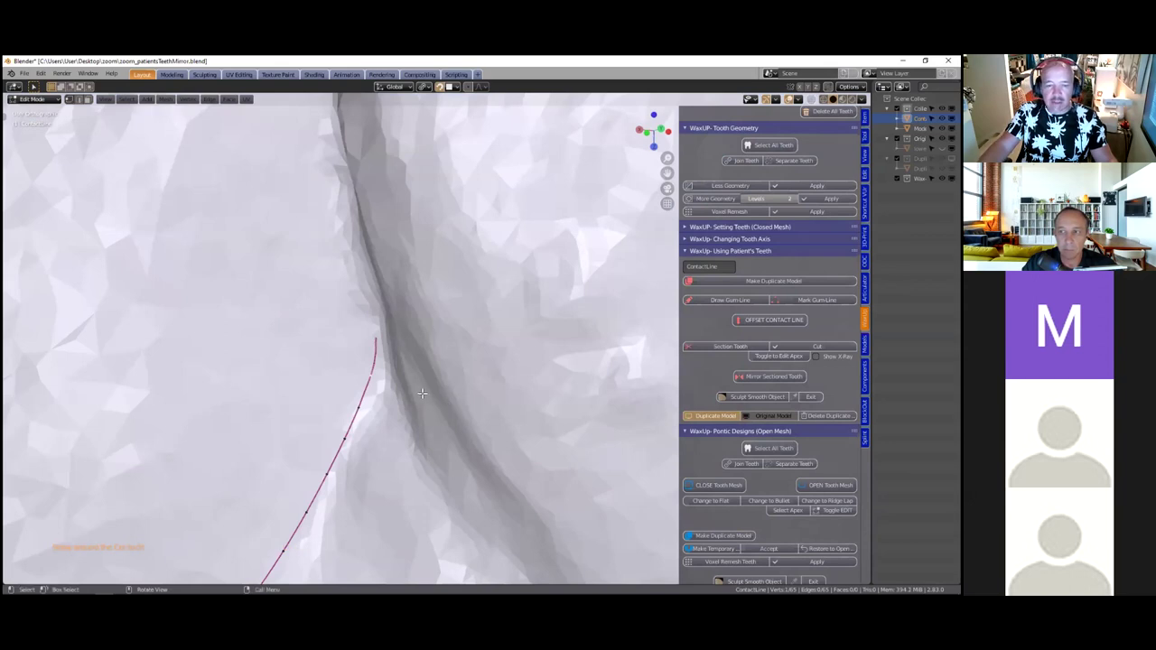
Extrude points from the offset vertex up along the groove at the contact between the incisor and the adjacent tooth
{"action": "middle_click_drag", "start_coordinate": [364, 370], "coordinate": [366, 353]}
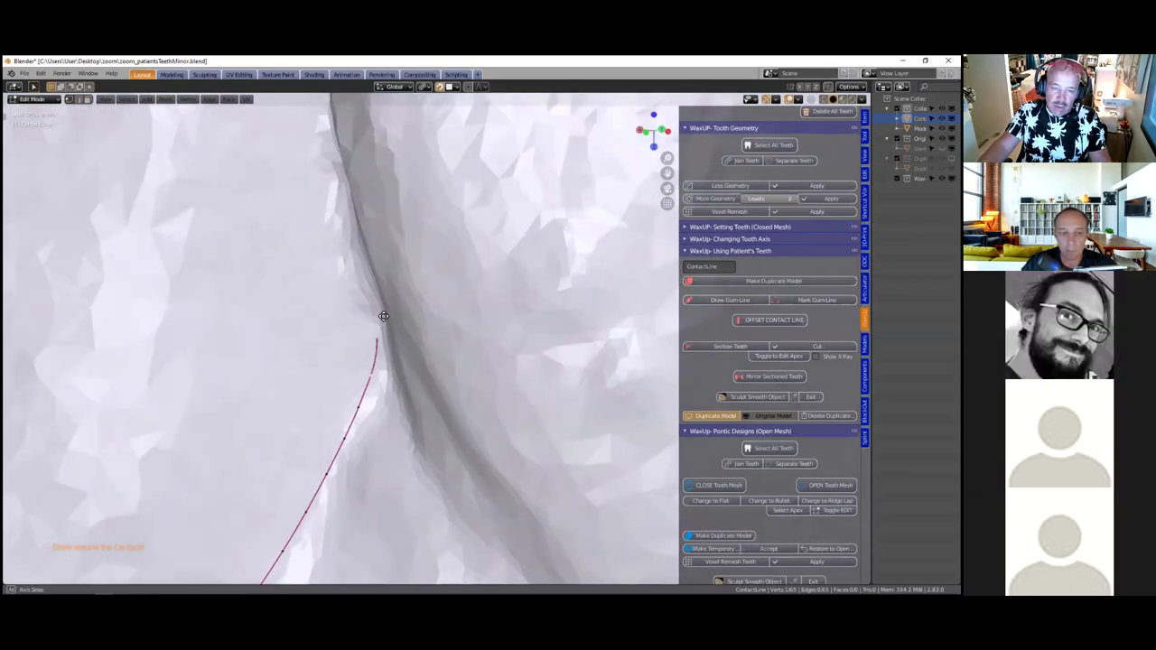
{"action": "key", "text": "e"}
{"action": "left_click", "coordinate": [351, 198]}
{"action": "scroll", "coordinate": [352, 198], "scroll_direction": "down", "scroll_amount": 3}
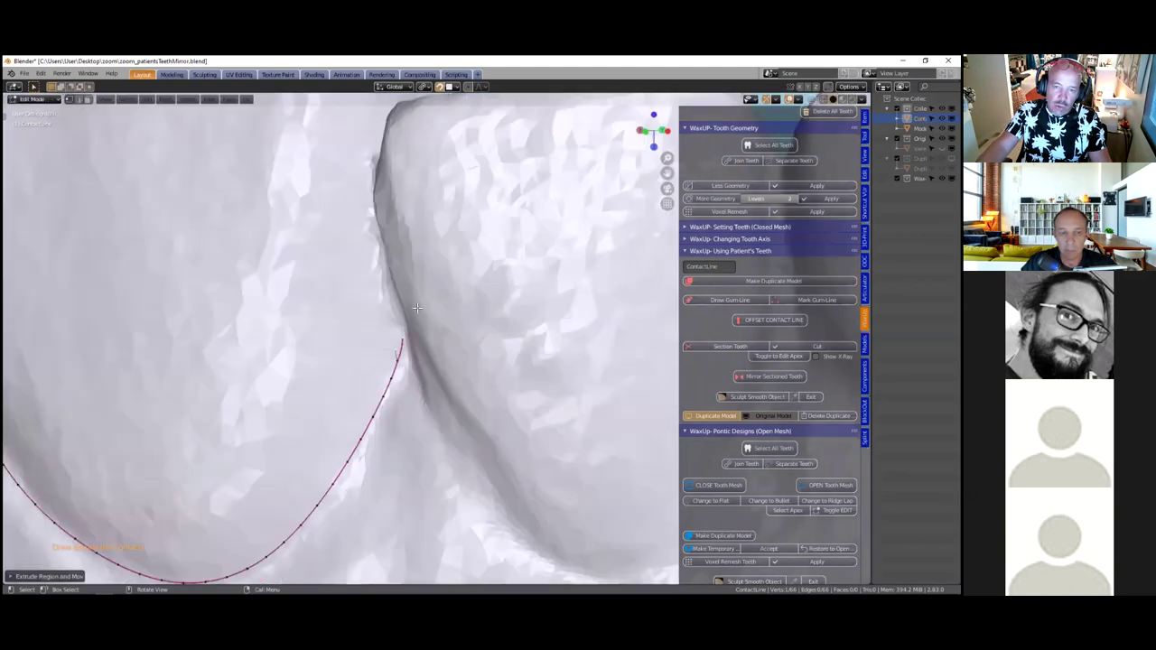
{"action": "middle_click_drag", "start_coordinate": [400, 453], "coordinate": [379, 450]}
{"action": "scroll", "coordinate": [365, 310], "scroll_direction": "down", "scroll_amount": 3}
{"action": "key", "text": "e"}
{"action": "left_click", "coordinate": [359, 406]}
Carry the contact line over the contact and join it to the marked line on the lingual side
{"action": "middle_click_drag", "start_coordinate": [358, 405], "coordinate": [359, 315]}
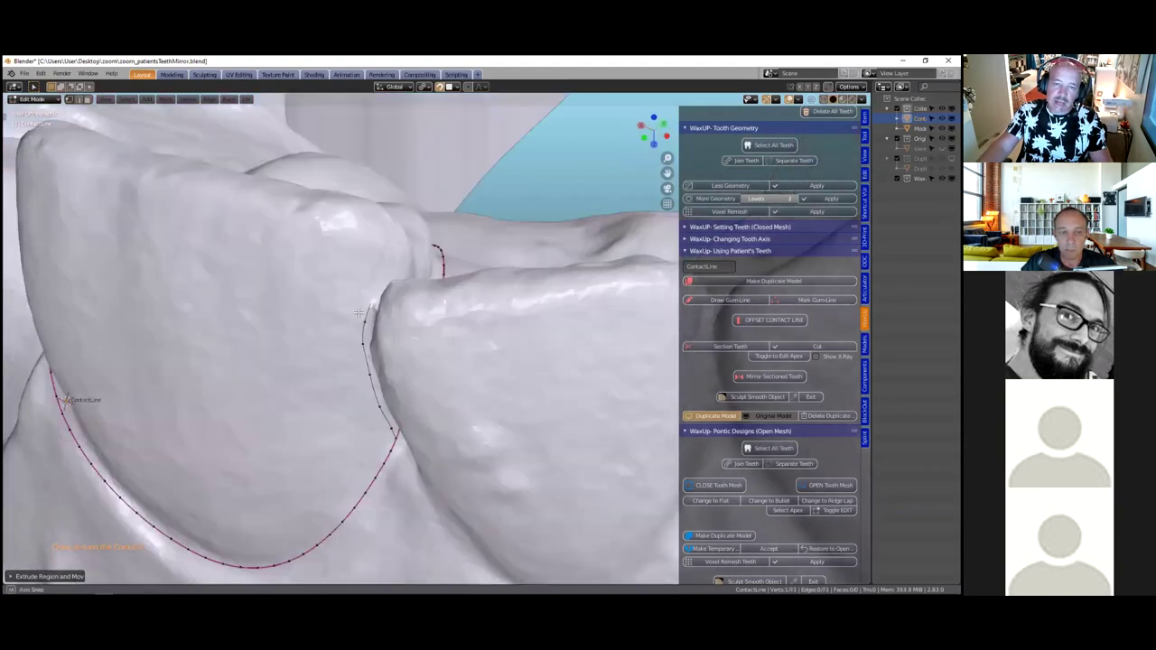
{"action": "middle_click_drag", "start_coordinate": [400, 371], "coordinate": [493, 490]}
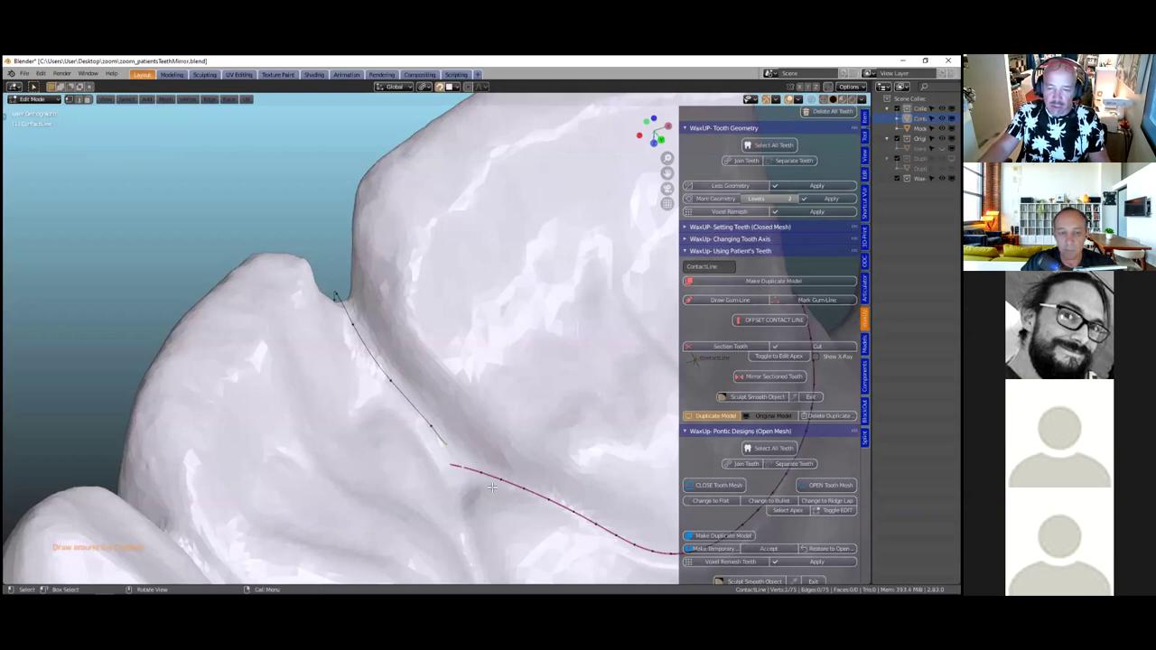
{"action": "middle_click_drag", "start_coordinate": [461, 460], "coordinate": [373, 370]}
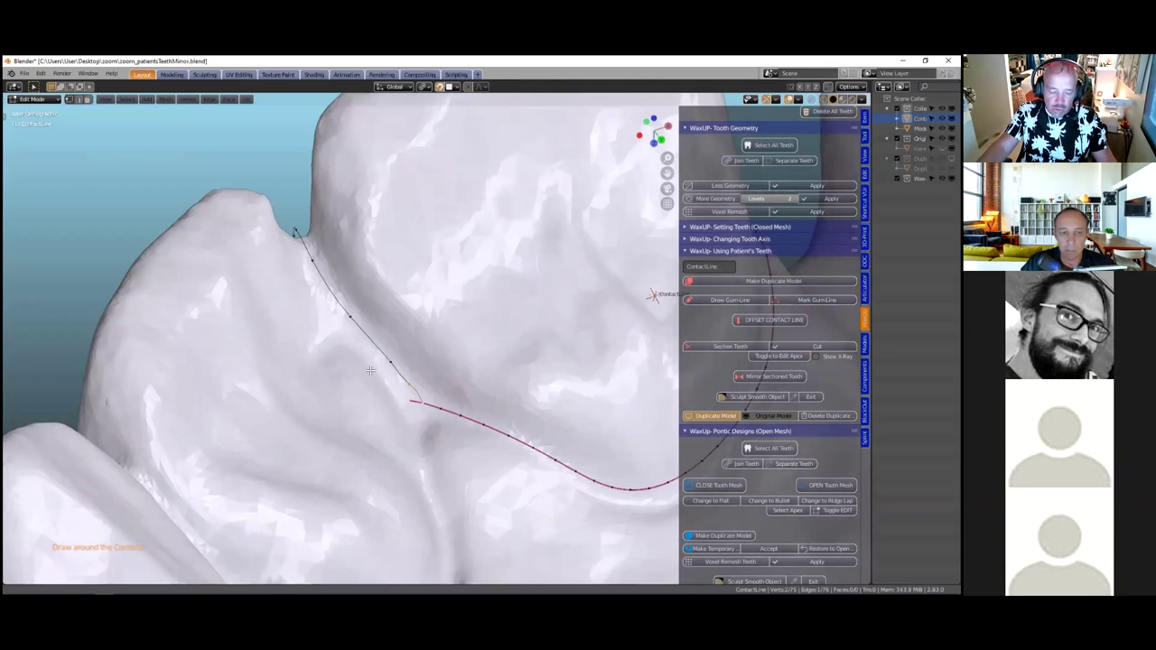
{"action": "scroll", "coordinate": [370, 370], "scroll_direction": "up", "scroll_amount": 3}
{"action": "middle_click_drag", "start_coordinate": [486, 379], "coordinate": [326, 345]}
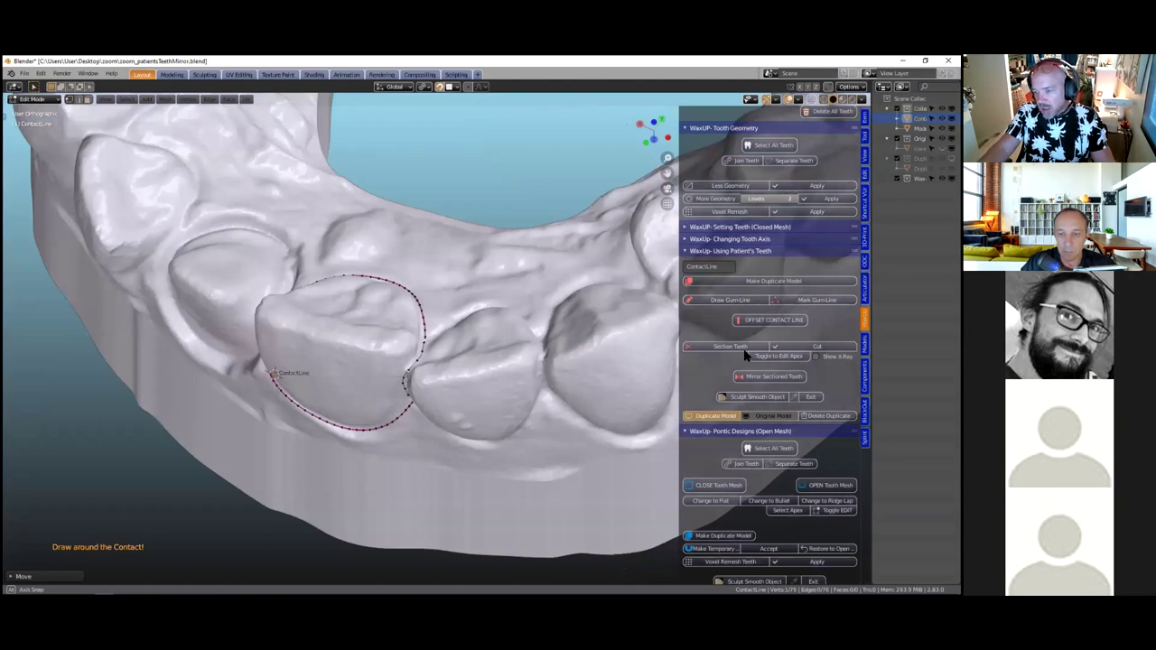
Section the incisor along the closed contact line with a 0.05 mm cut and select the separated tooth
{"action": "left_click", "coordinate": [745, 348]}
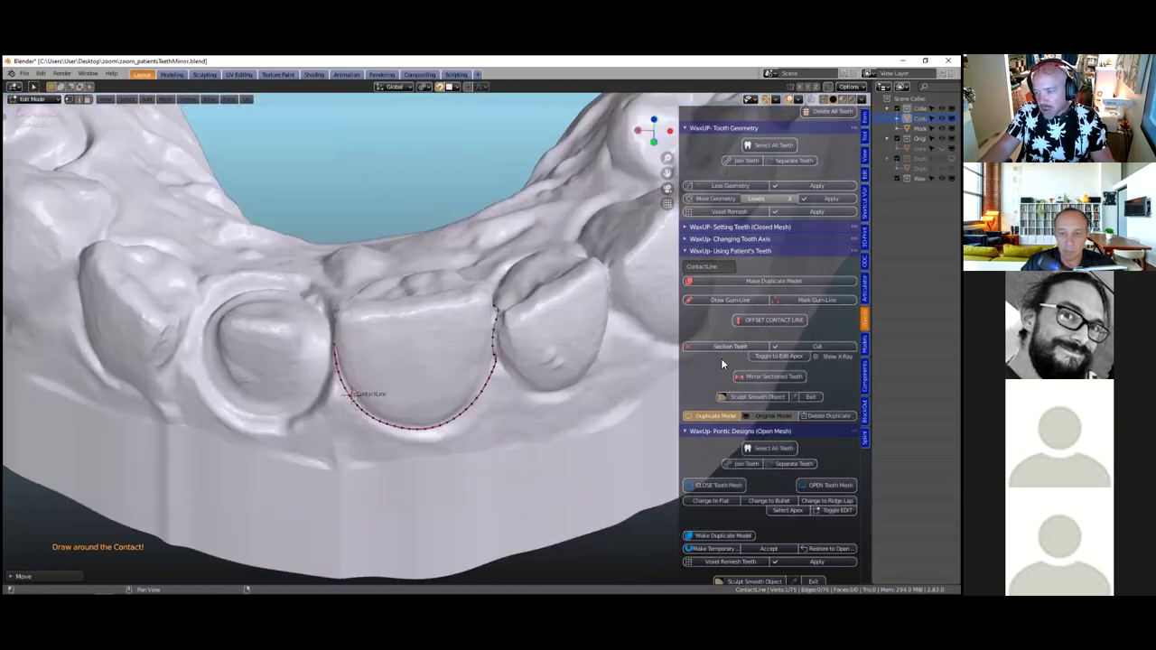
{"action": "key", "text": "KP_2"}
{"action": "key", "text": "KP_2"}
{"action": "key", "text": "KP_2"}
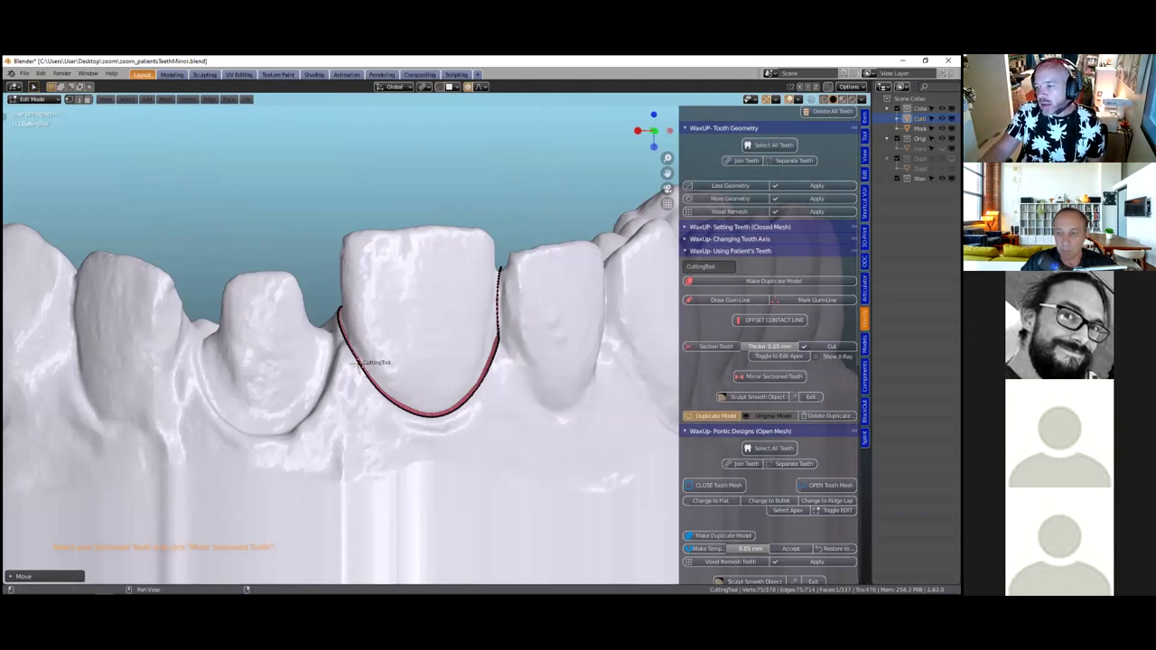
{"action": "left_click", "coordinate": [827, 347]}
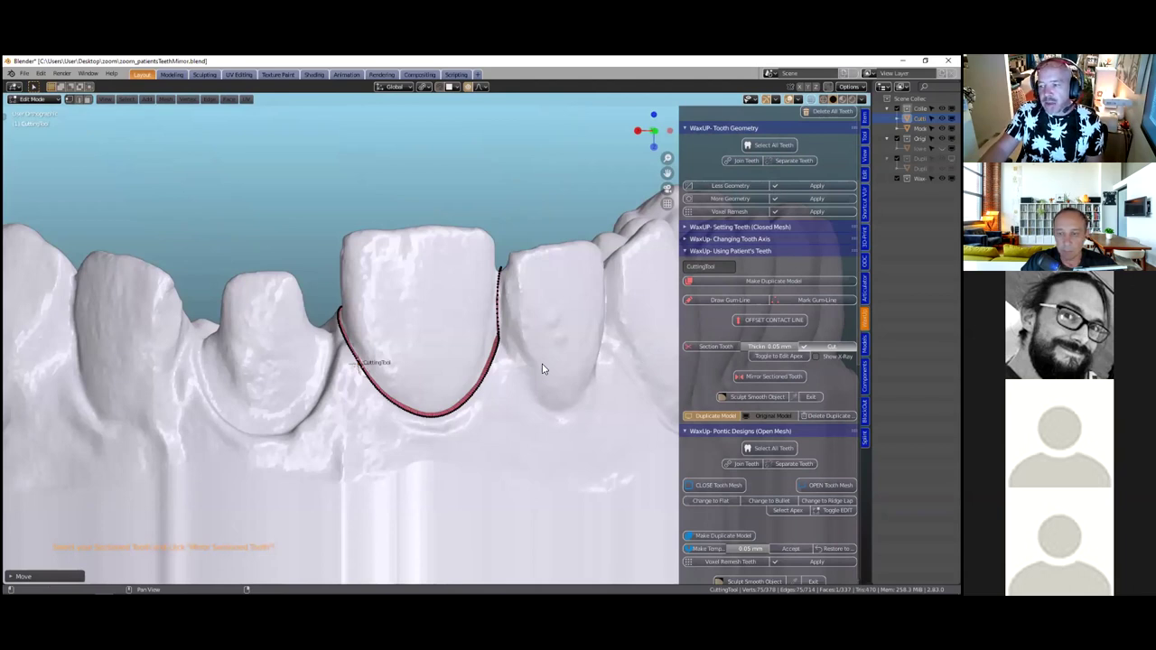
{"action": "left_click", "coordinate": [421, 300]}
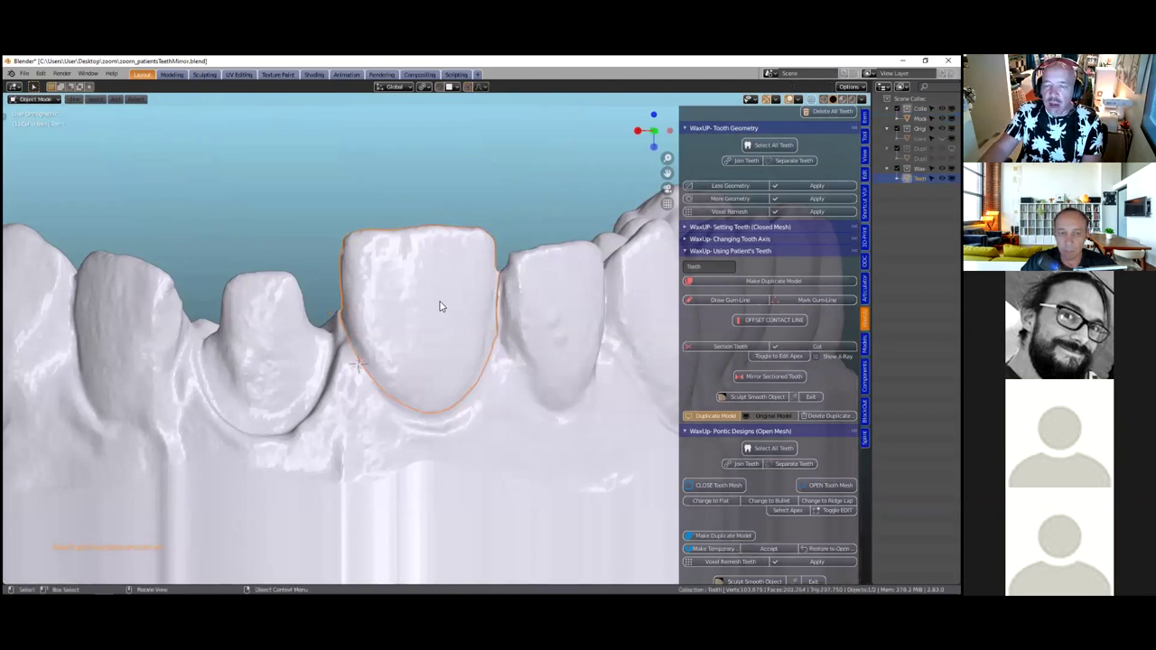
Hide the original model and mirror the sectioned incisor onto the prepared tooth across the midline
{"action": "middle_click_drag", "start_coordinate": [425, 289], "coordinate": [325, 441]}
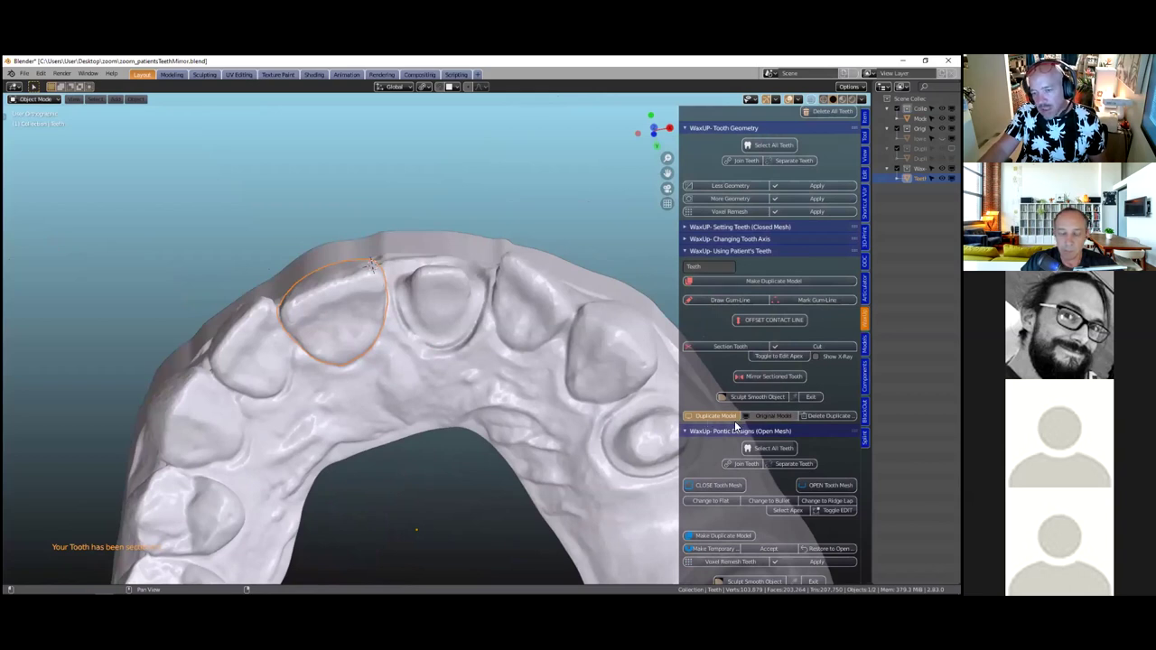
{"action": "left_click", "coordinate": [763, 416]}
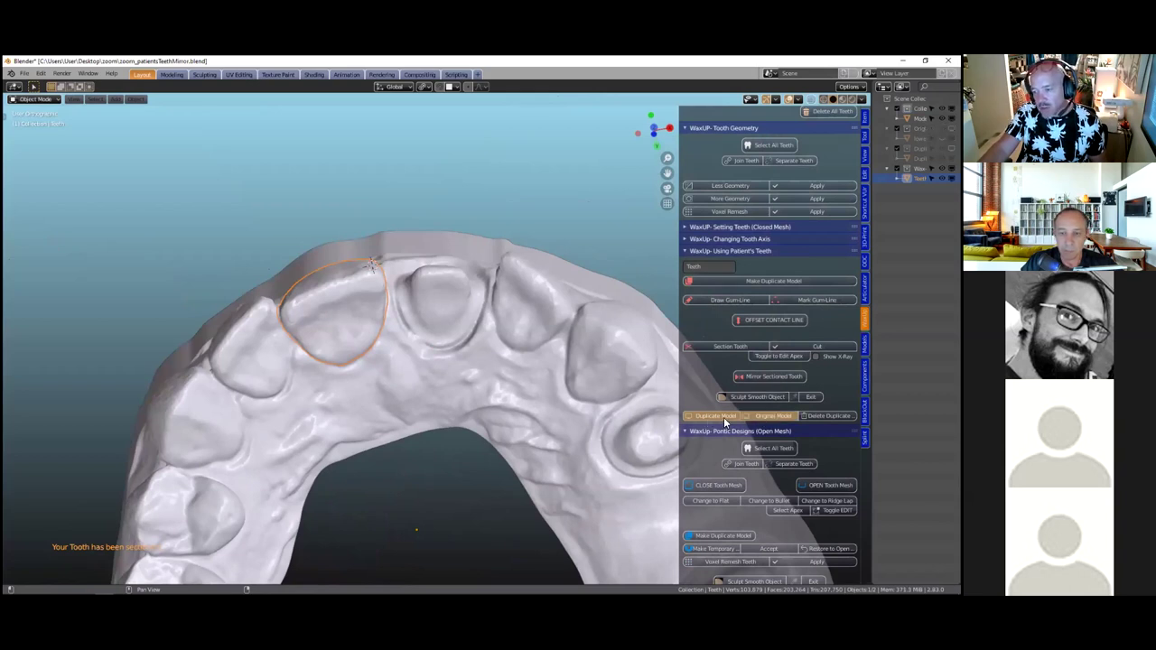
{"action": "left_click", "coordinate": [731, 415]}
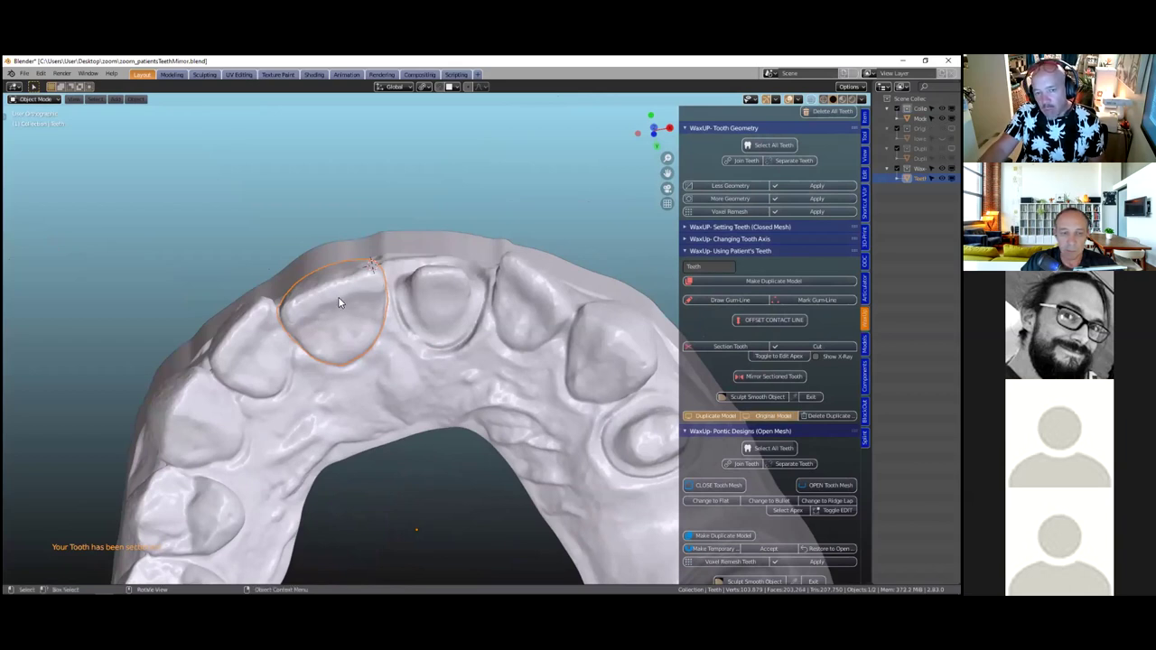
{"action": "mouse_move", "coordinate": [346, 284]}
{"action": "middle_mouse_down"}
{"action": "mouse_move", "coordinate": [349, 294]}
{"action": "mouse_move", "coordinate": [367, 273]}
{"action": "mouse_move", "coordinate": [360, 282]}
{"action": "middle_mouse_up"}
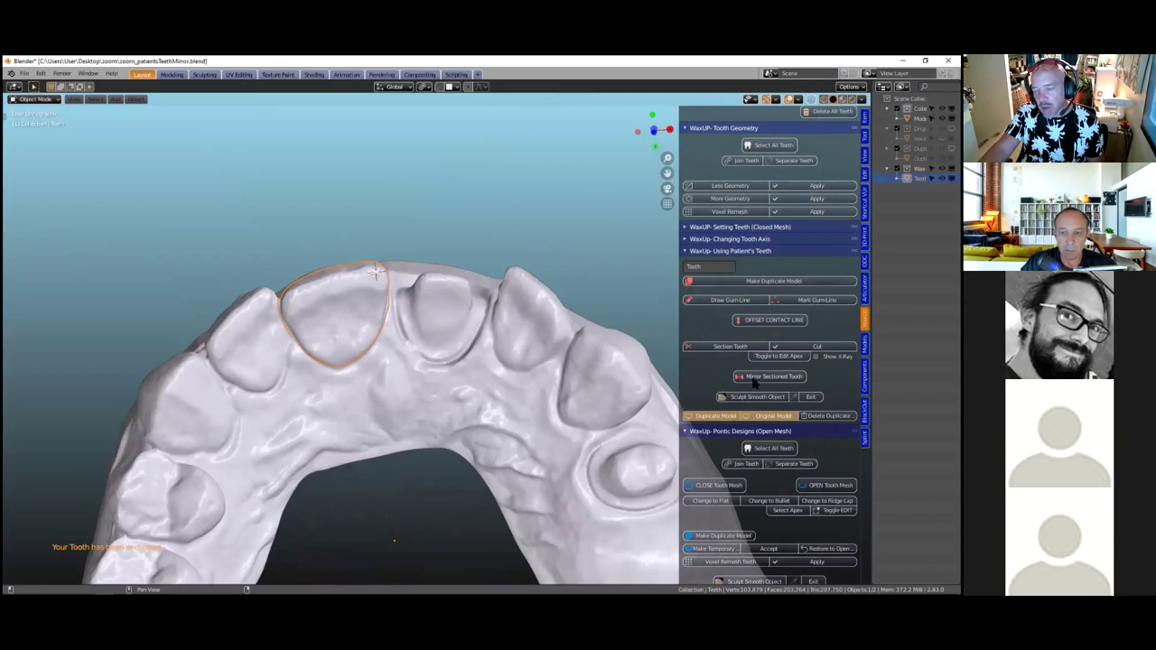
{"action": "left_click", "coordinate": [757, 378]}
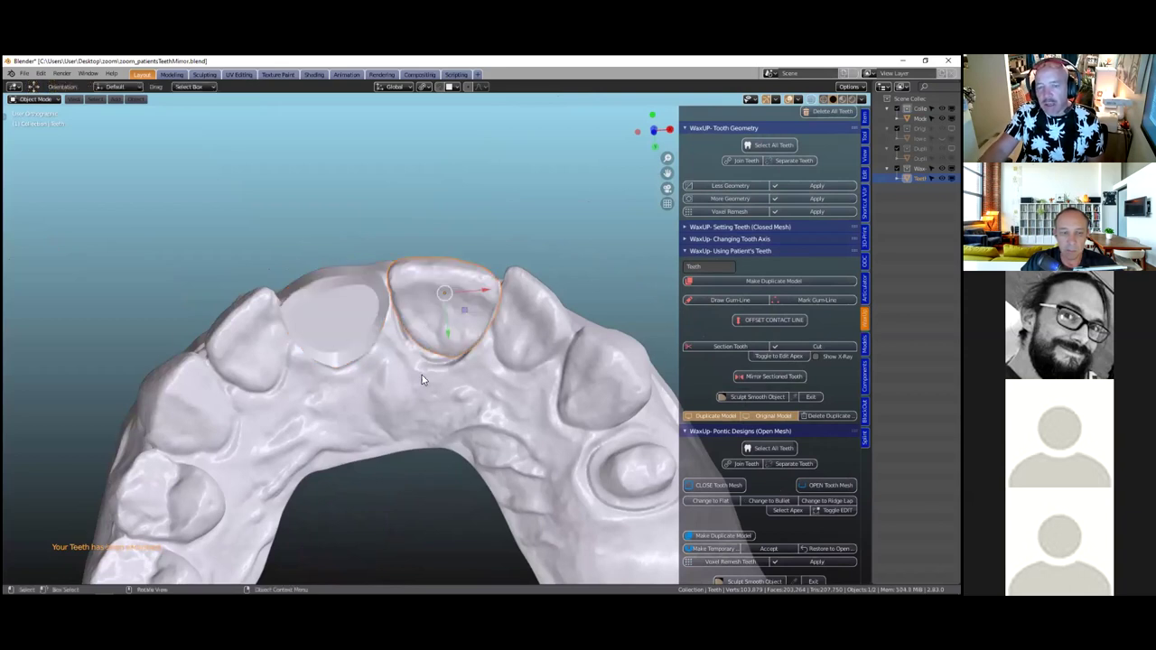
Select the cut model and show the duplicate model to fill the sectioned incisor's gap beside the mirrored tooth
{"action": "middle_click_drag", "start_coordinate": [437, 439], "coordinate": [404, 299]}
{"action": "middle_click_drag", "start_coordinate": [361, 345], "coordinate": [265, 420]}
{"action": "middle_click_drag", "start_coordinate": [328, 447], "coordinate": [390, 415]}
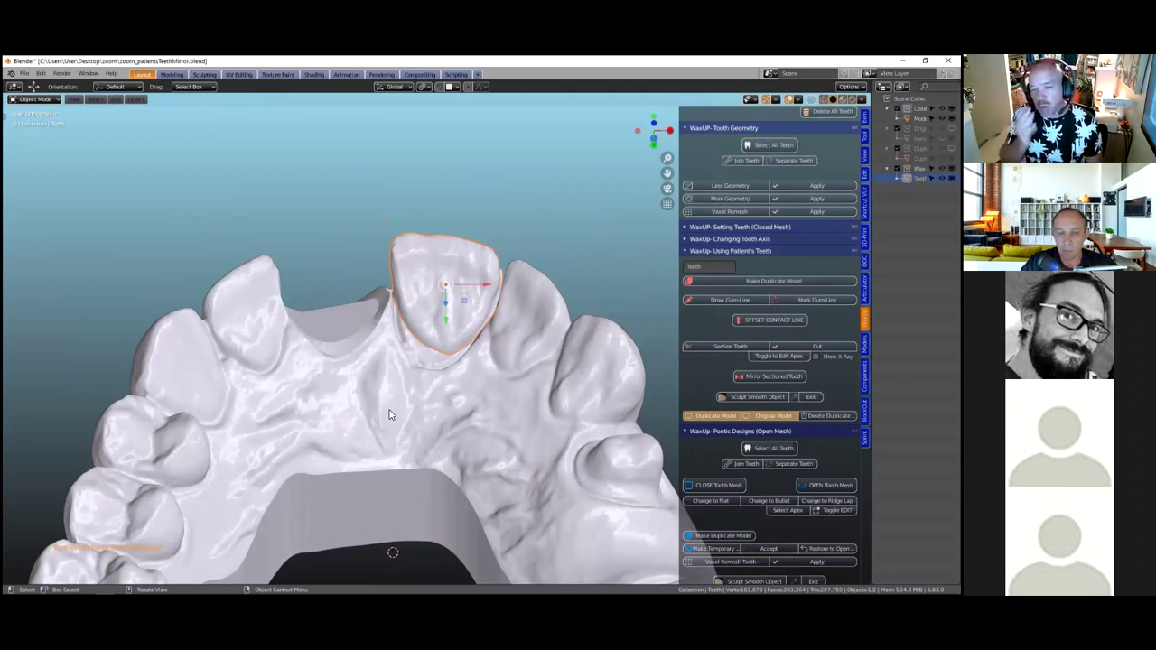
{"action": "left_click", "coordinate": [254, 478]}
{"action": "middle_click_drag", "start_coordinate": [427, 390], "coordinate": [314, 343]}
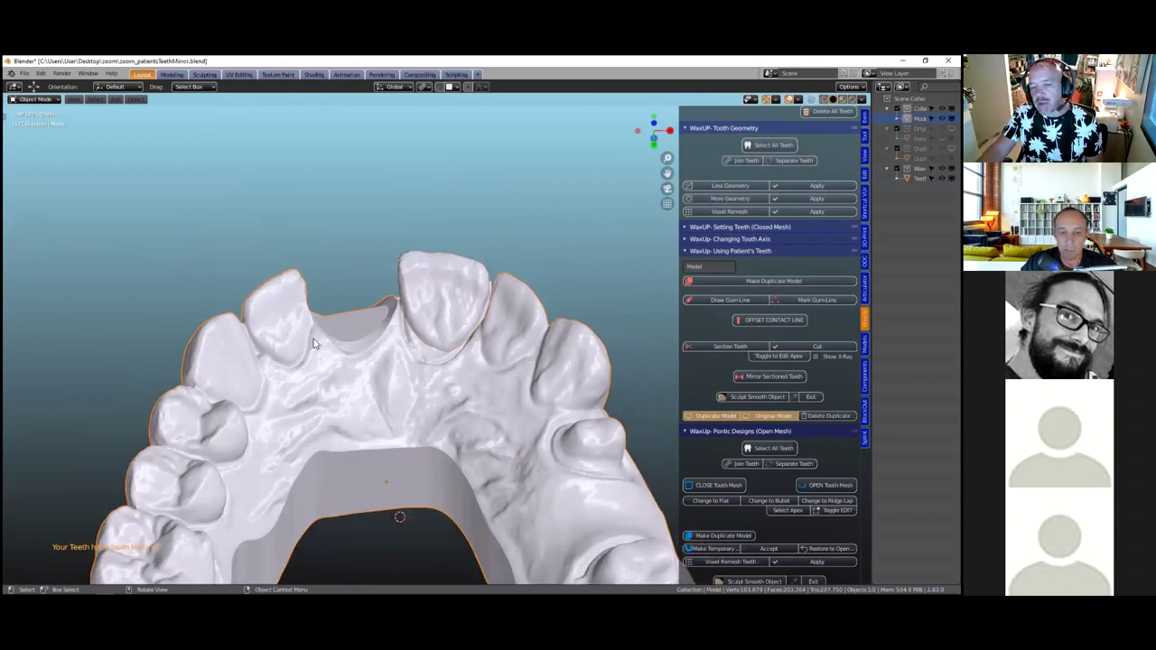
{"action": "left_click", "coordinate": [713, 416]}
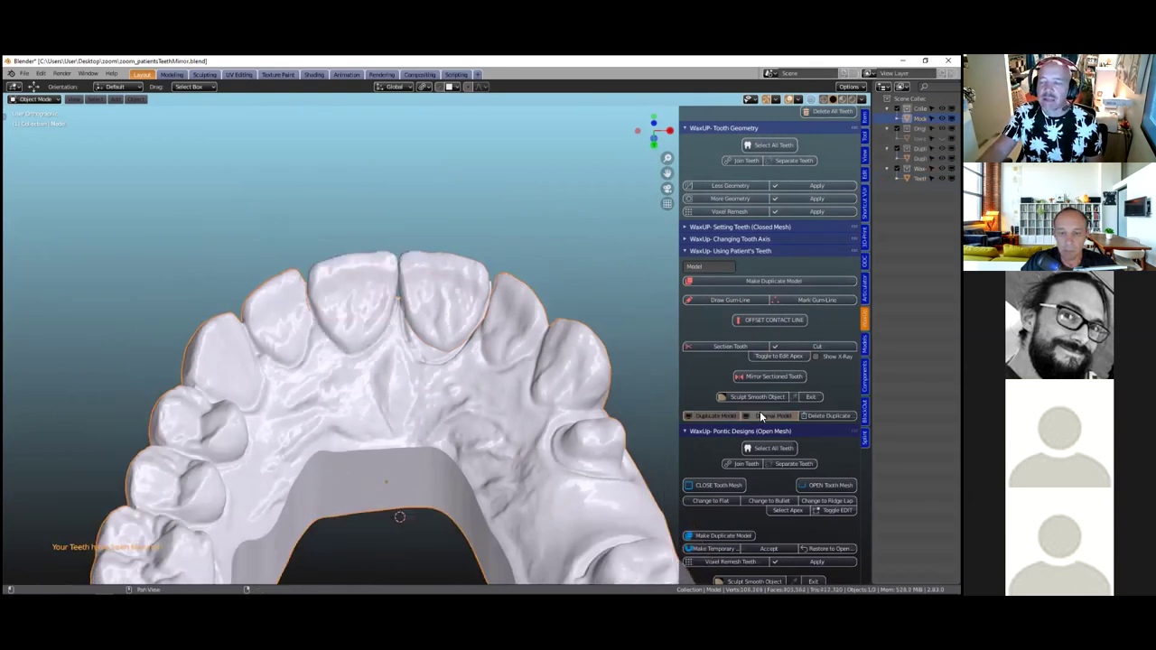
{"action": "middle_click_drag", "start_coordinate": [368, 426], "coordinate": [464, 417]}
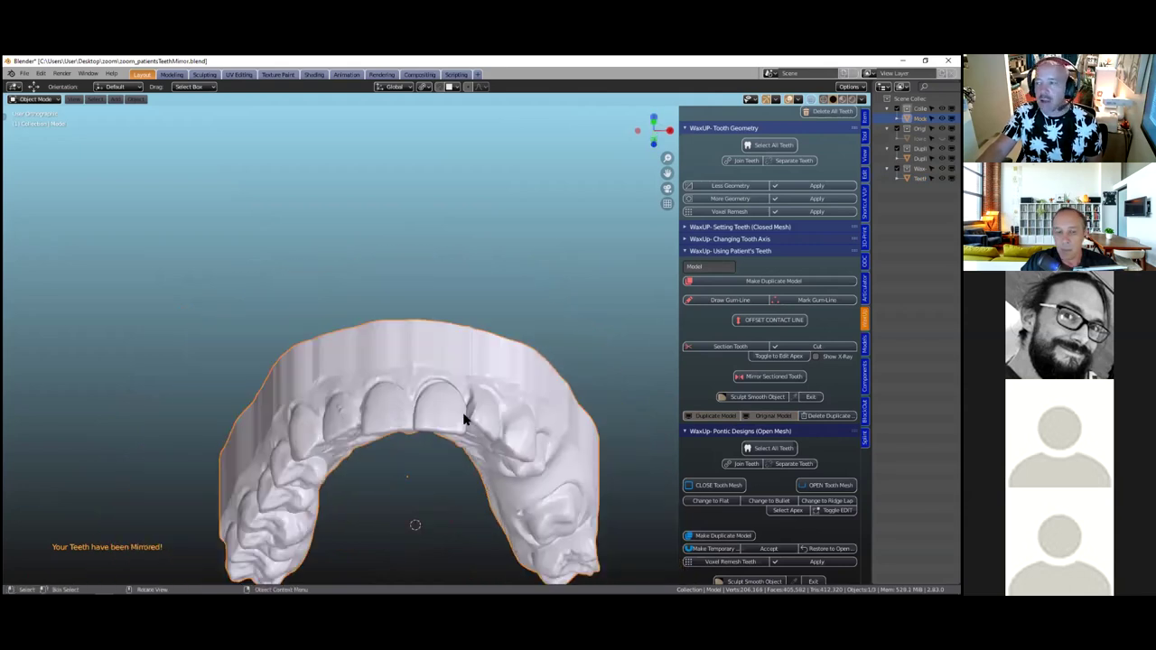
Keep the original model hidden and the duplicate model shown around the mirrored incisor
{"action": "left_click", "coordinate": [711, 416]}
{"action": "left_click", "coordinate": [754, 415]}
{"action": "left_click", "coordinate": [756, 415]}
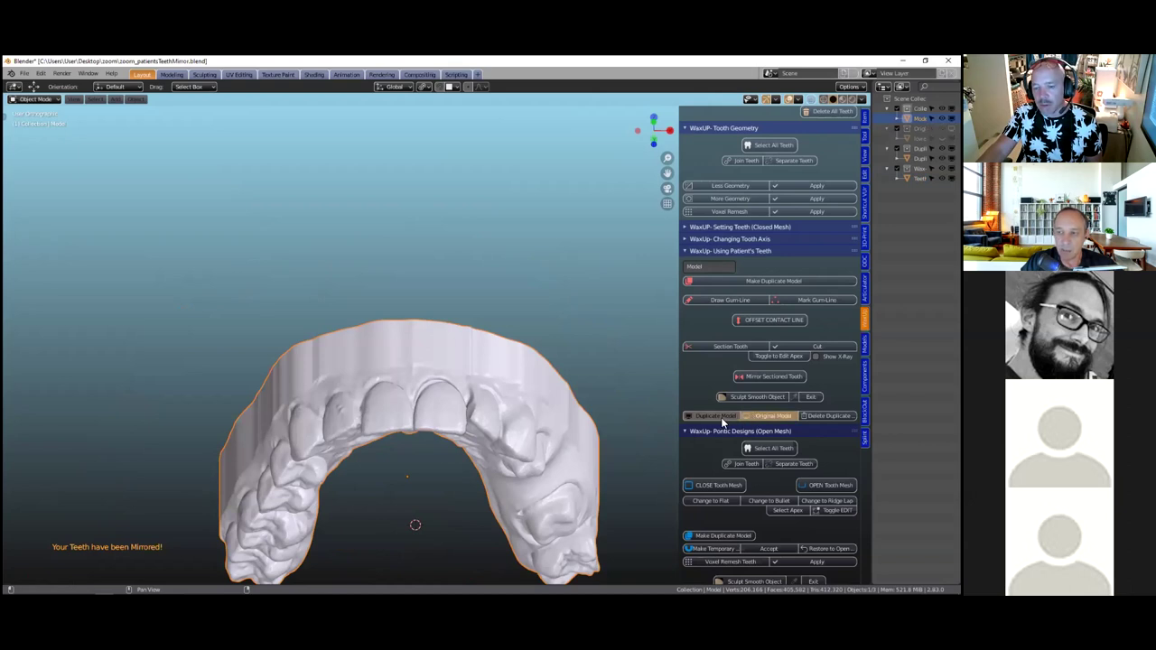
{"action": "left_click", "coordinate": [715, 417]}
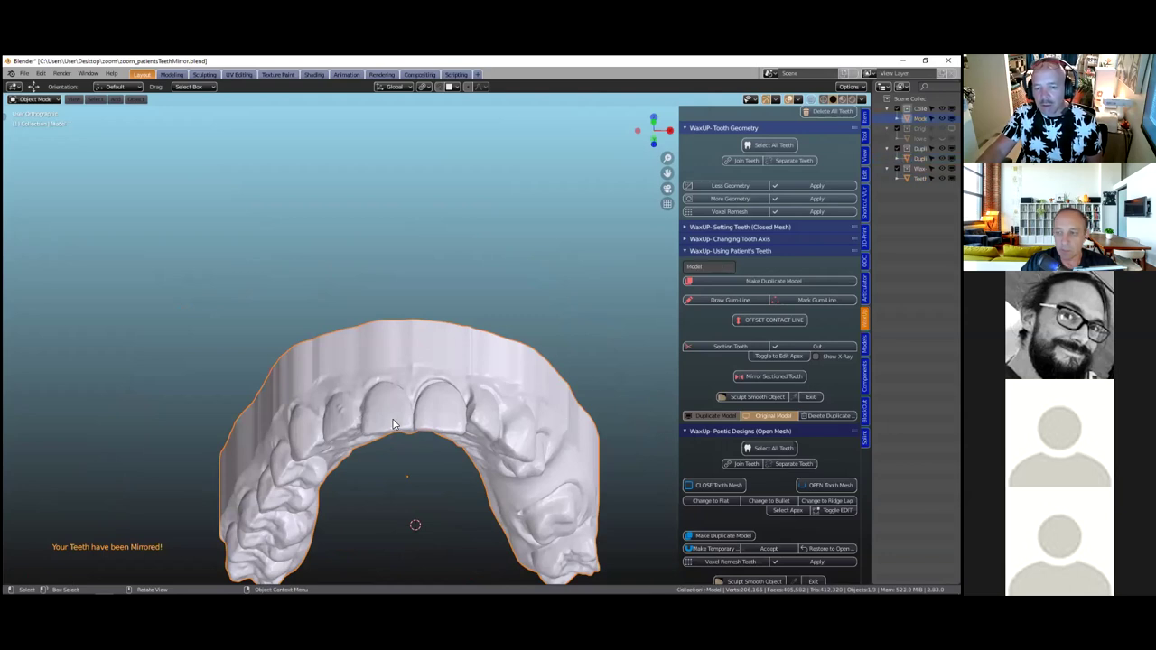
Expand the tools for setting closed-mesh teeth and add a colour to the duplicate model
{"action": "middle_click_drag", "start_coordinate": [462, 364], "coordinate": [520, 423]}
{"action": "scroll", "coordinate": [755, 388], "scroll_direction": "down", "scroll_amount": 20}
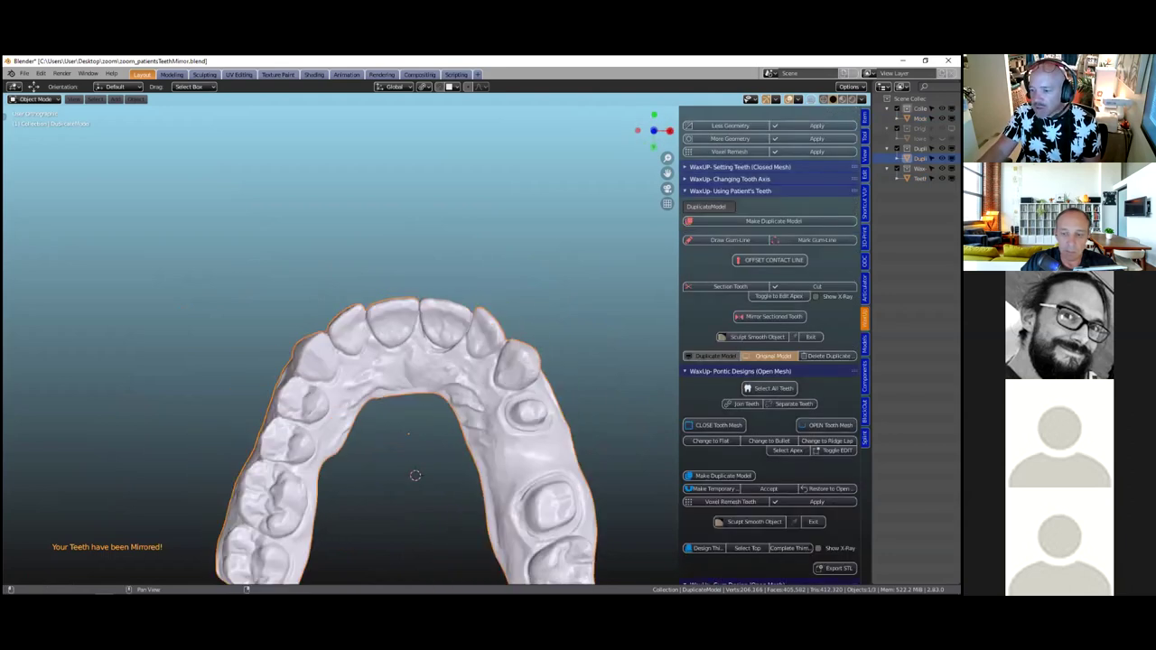
{"action": "scroll", "coordinate": [755, 387], "scroll_direction": "down", "scroll_amount": 5}
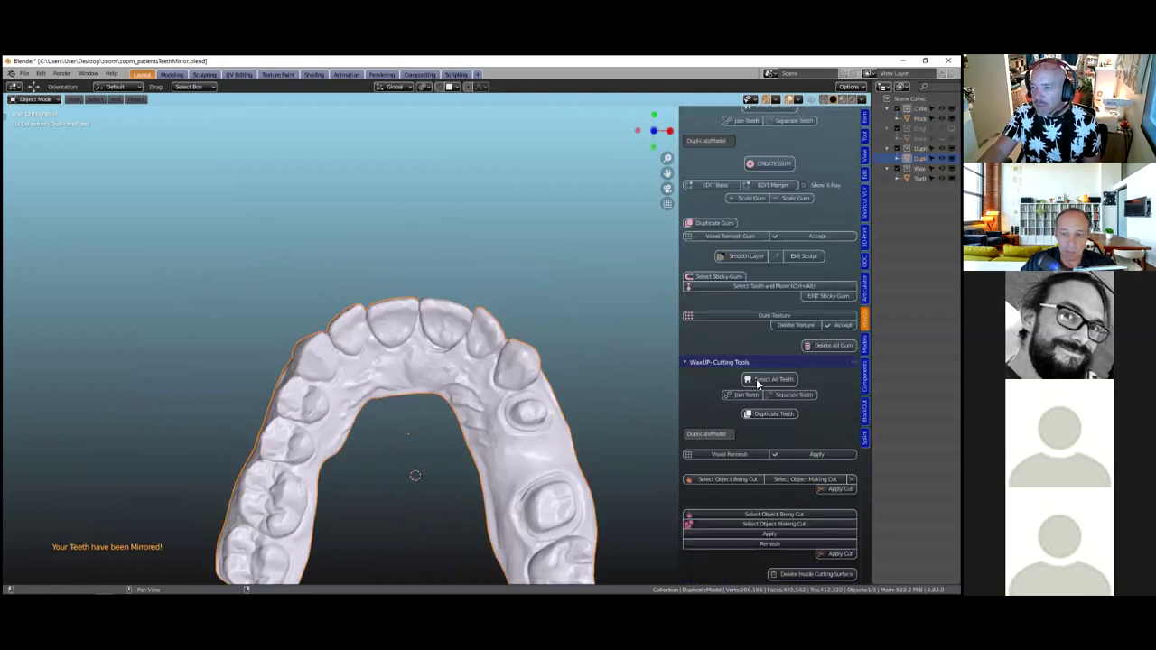
{"action": "scroll", "coordinate": [756, 379], "scroll_direction": "up", "scroll_amount": 3}
{"action": "scroll", "coordinate": [770, 361], "scroll_direction": "up", "scroll_amount": 10}
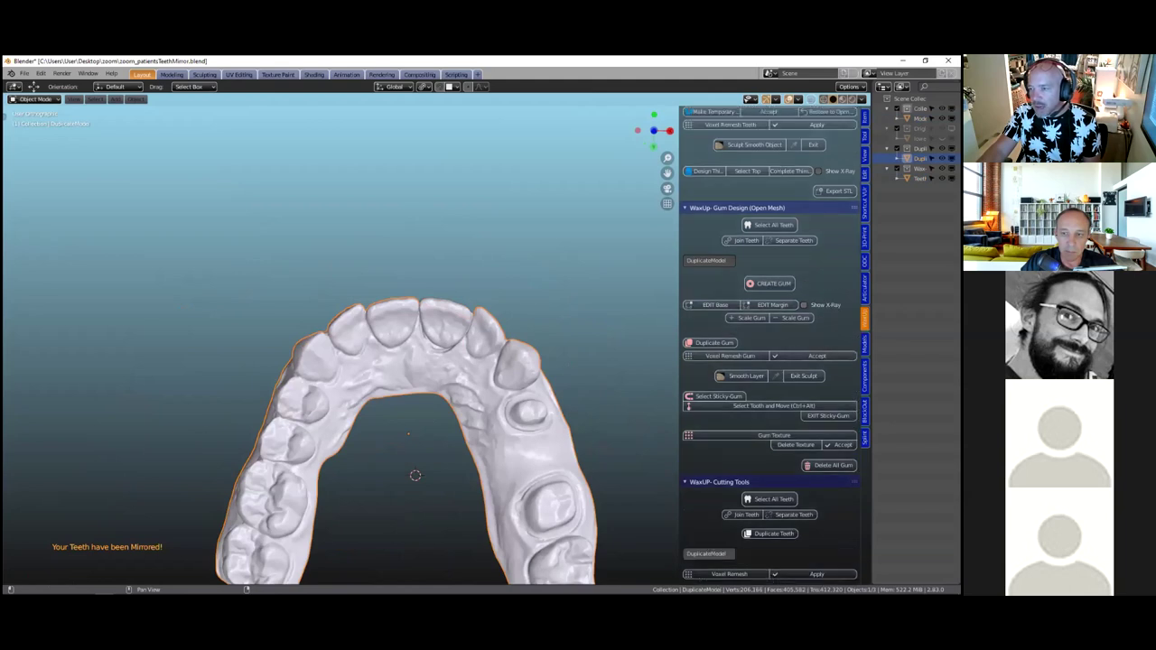
{"action": "scroll", "coordinate": [703, 390], "scroll_direction": "up", "scroll_amount": 15}
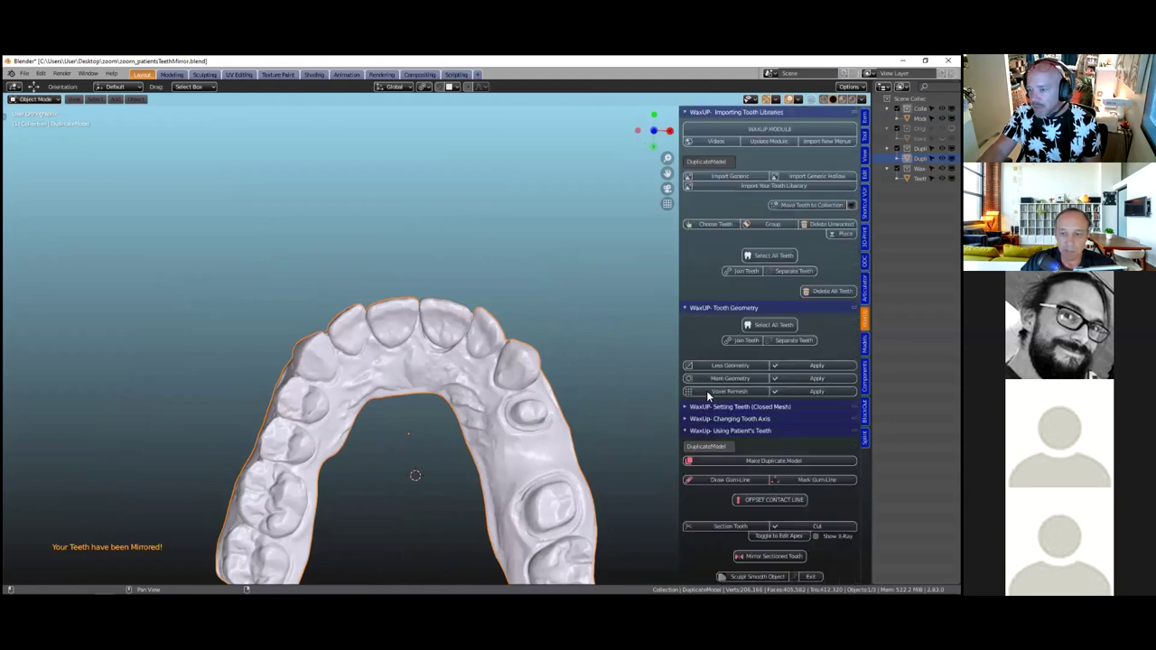
{"action": "left_click", "coordinate": [687, 367]}
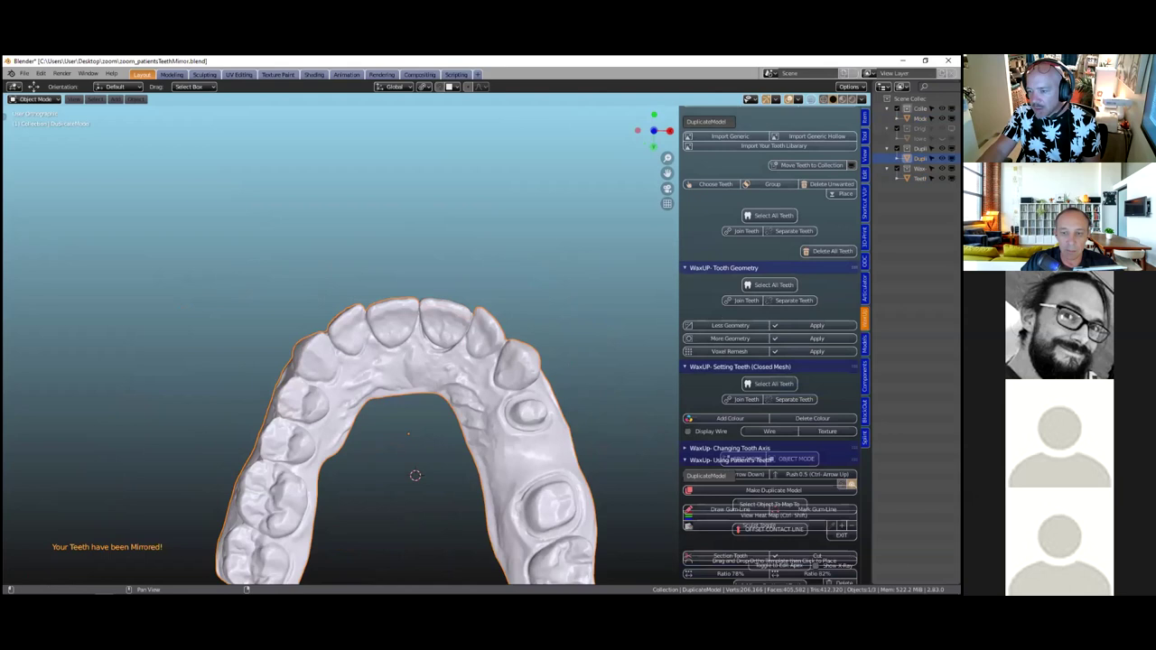
{"action": "scroll", "coordinate": [728, 358], "scroll_direction": "down", "scroll_amount": 2}
{"action": "left_click", "coordinate": [728, 359]}
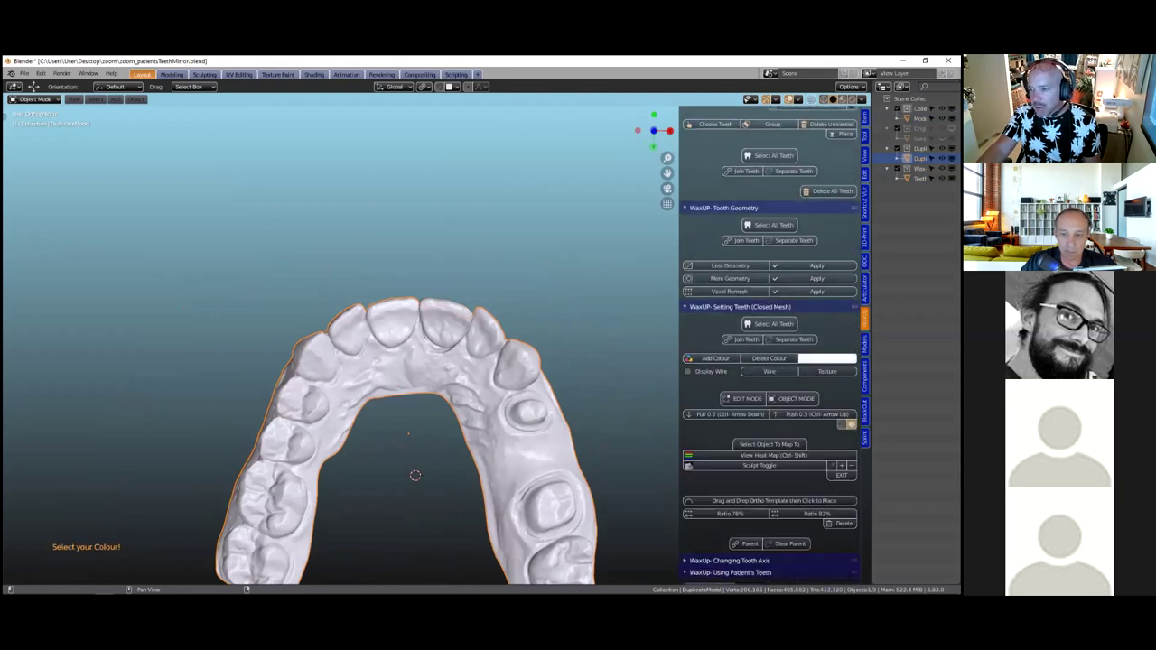
Try a pale orange tint with saturation 0.213 on the duplicate model and undo it
{"action": "left_click", "coordinate": [827, 359]}
{"action": "left_click", "coordinate": [835, 259]}
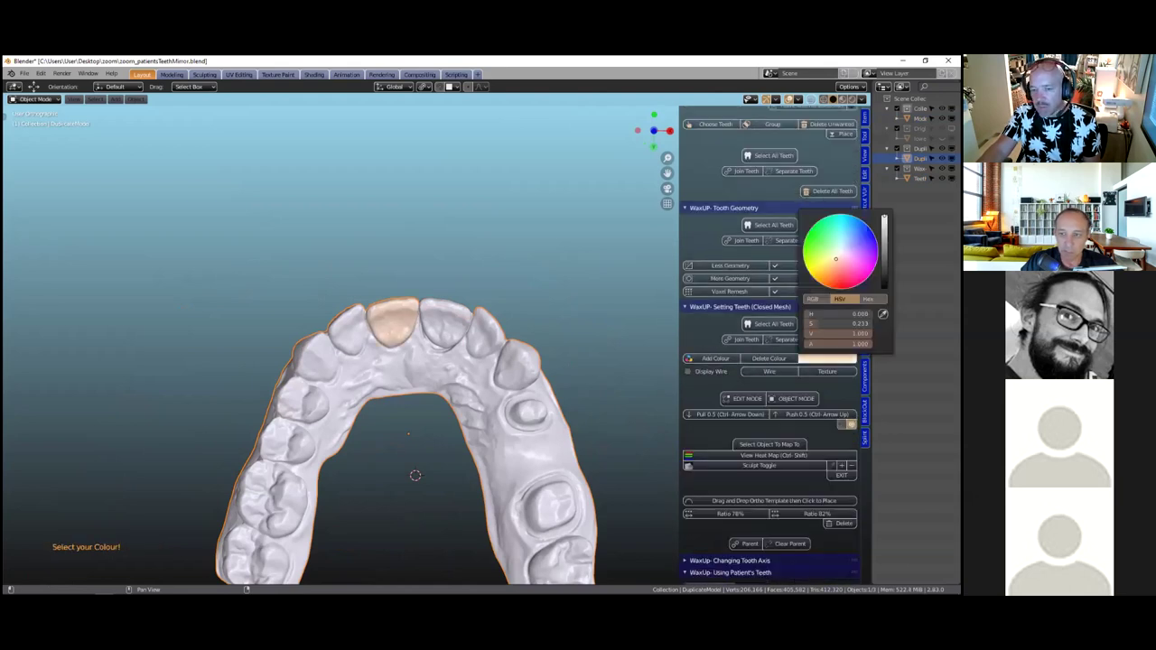
{"action": "key", "text": "ctrl+z"}
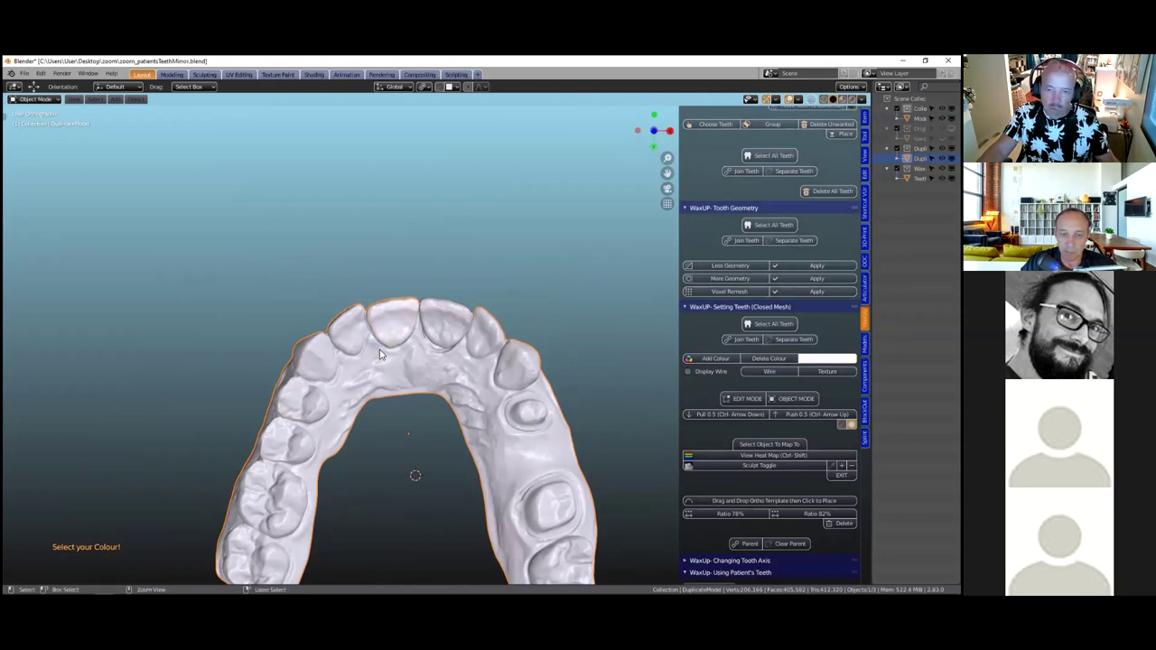
Add a colour to the cut model and tint it pale yellow
{"action": "left_click", "coordinate": [367, 363]}
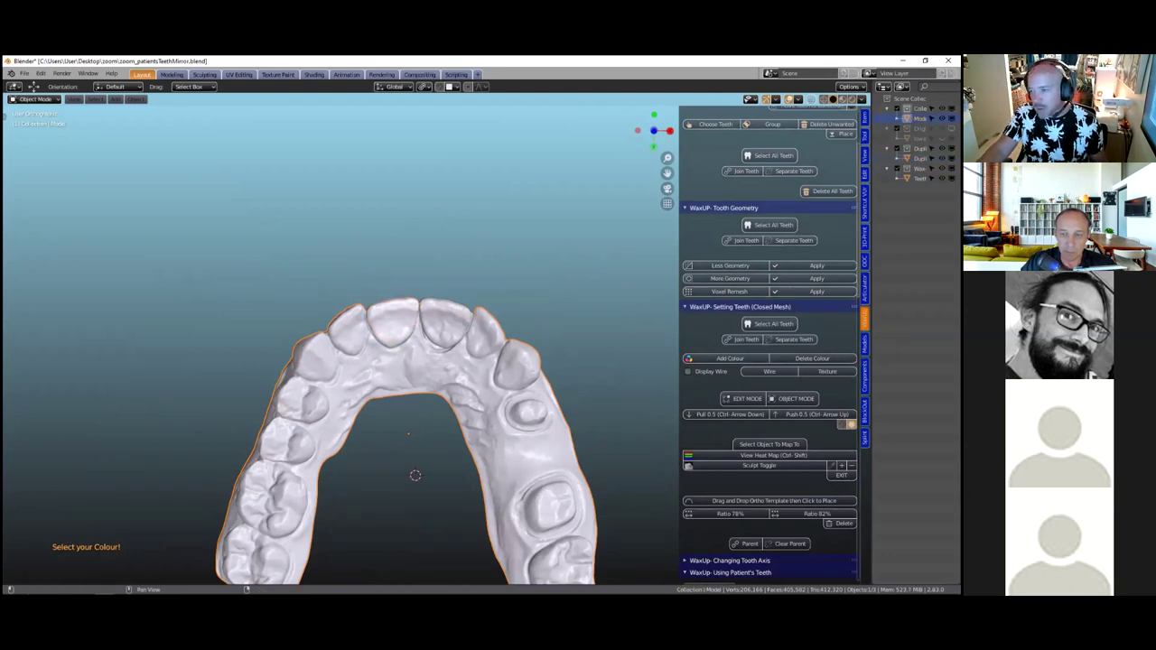
{"action": "left_click", "coordinate": [730, 359]}
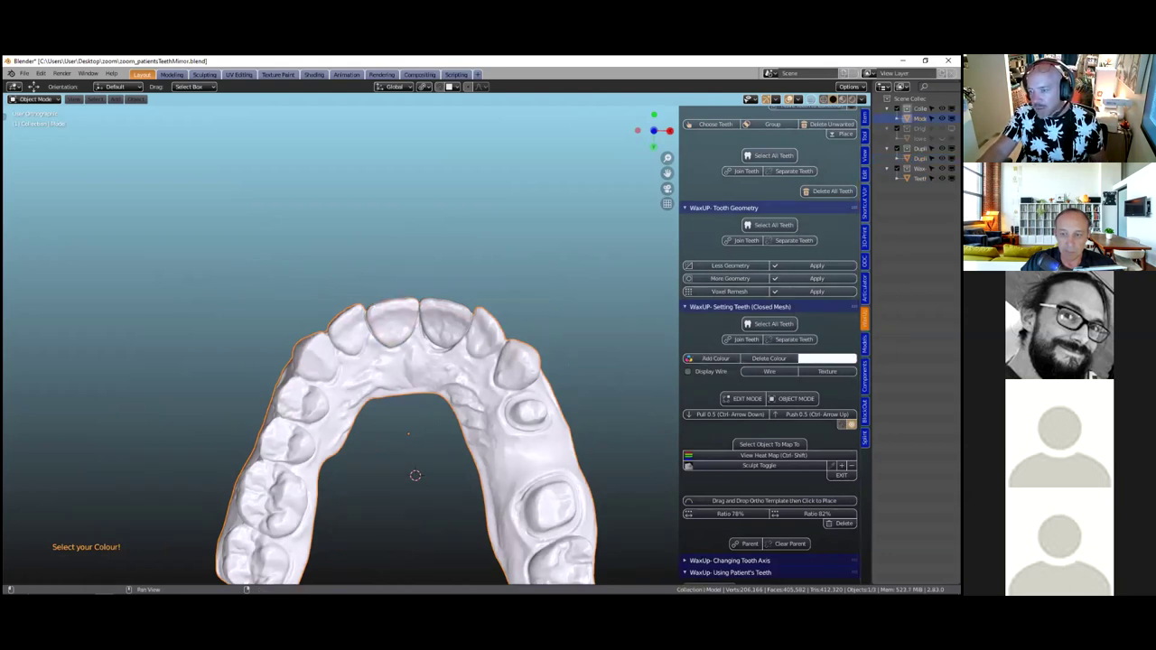
{"action": "left_click", "coordinate": [827, 359]}
{"action": "left_click", "coordinate": [835, 256]}
Try hiding the duplicate model from a front view and bring it back
{"action": "middle_click_drag", "start_coordinate": [394, 344], "coordinate": [425, 371]}
{"action": "left_click", "coordinate": [416, 382]}
{"action": "scroll", "coordinate": [416, 382], "scroll_direction": "down", "scroll_amount": 3}
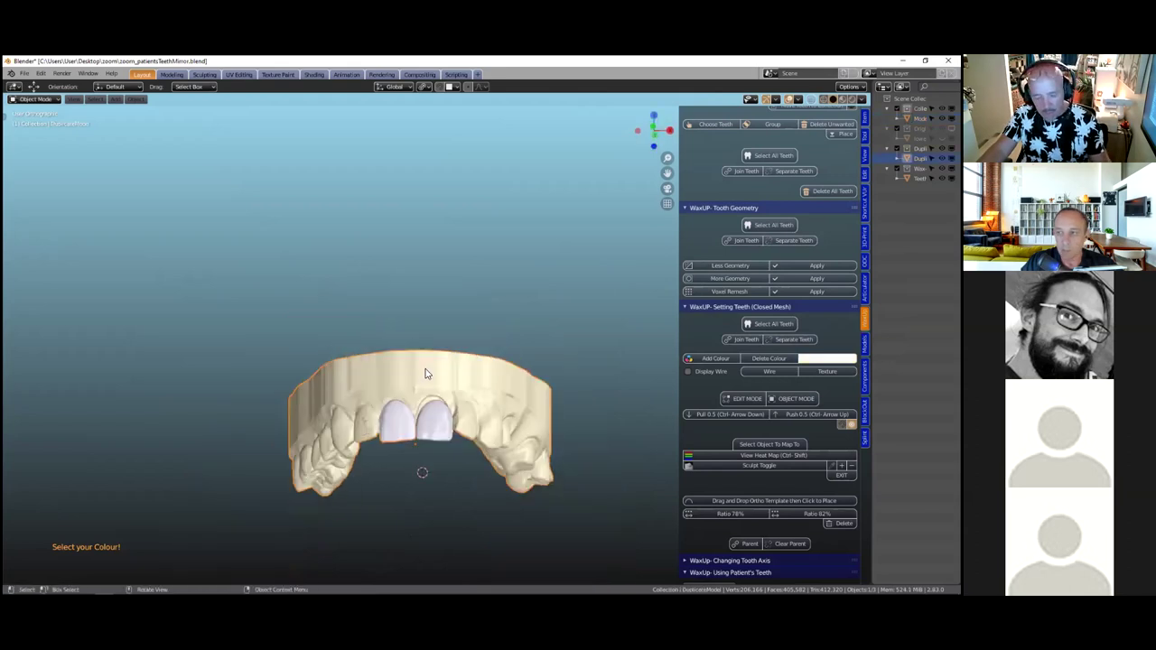
{"action": "key", "text": "h"}
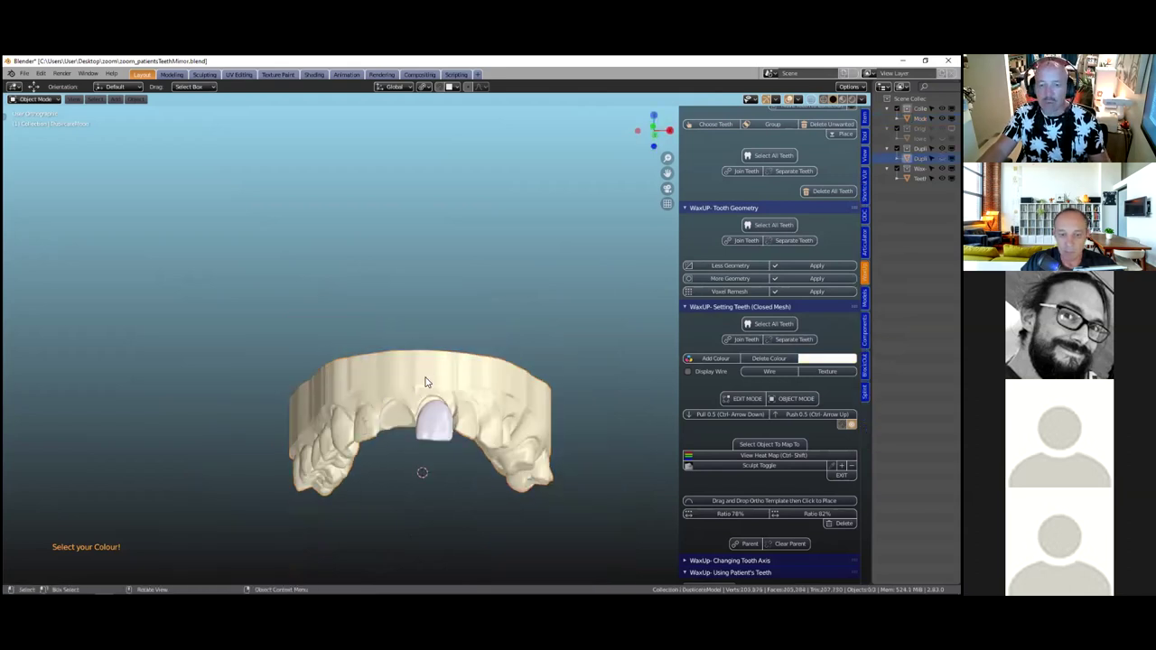
{"action": "key", "text": "ctrl+shift+z"}
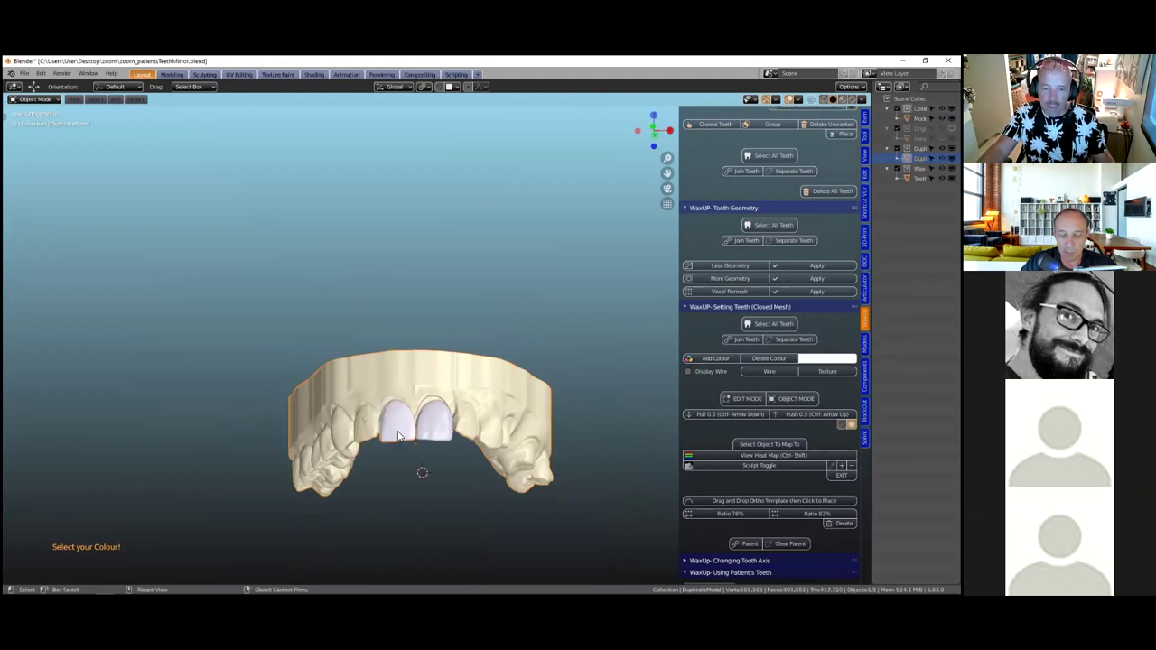
Hide the pale yellow cut model and tint the duplicate model pale orange with saturation 0.174
{"action": "left_click", "coordinate": [428, 380]}
{"action": "key", "text": "h"}
{"action": "left_click", "coordinate": [475, 399]}
{"action": "left_click", "coordinate": [827, 359]}
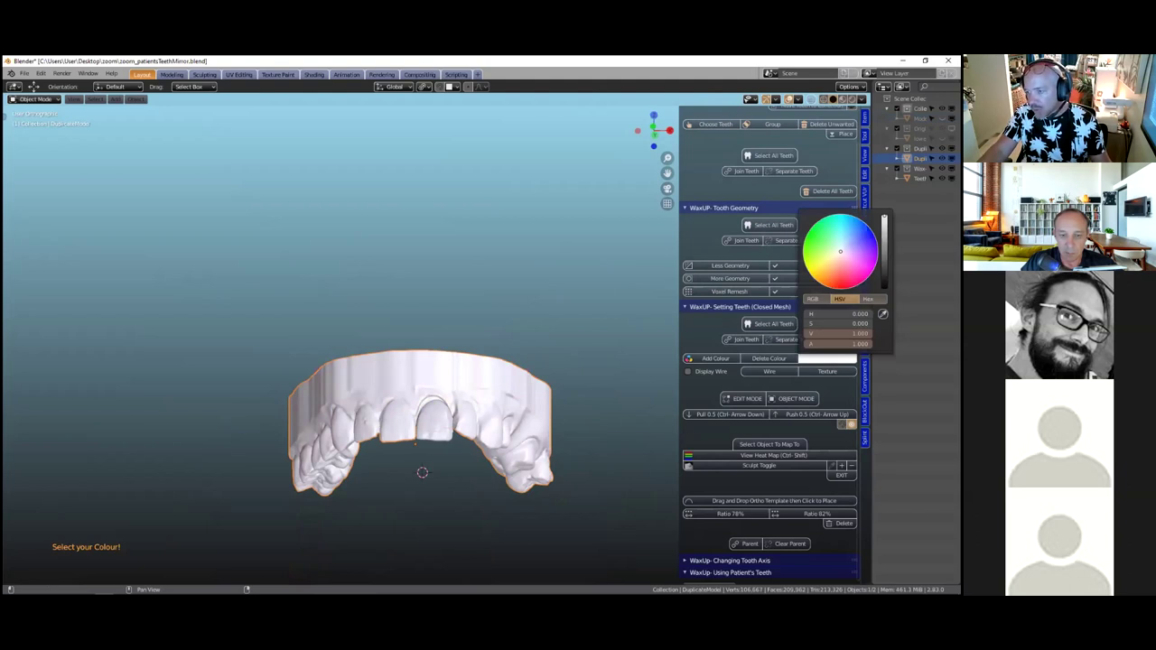
{"action": "left_click", "coordinate": [835, 251]}
{"action": "left_click_drag", "start_coordinate": [836, 255], "coordinate": [838, 257]}
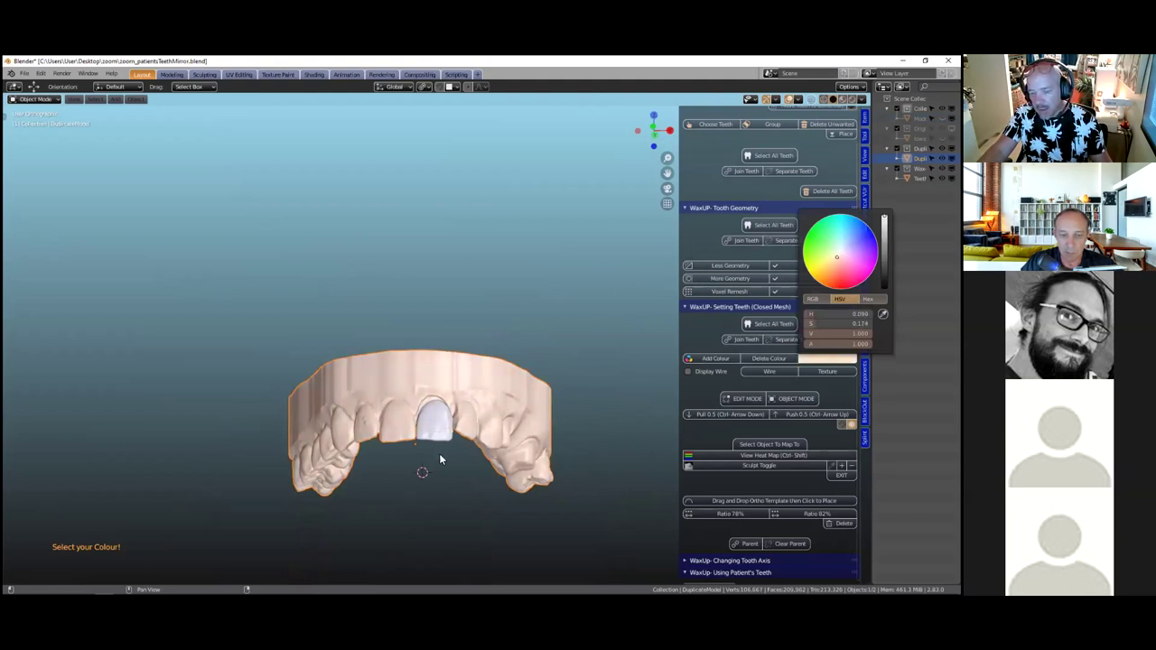
Select the mirrored incisor and examine its fit in the arch from the front and the side
{"action": "scroll", "coordinate": [426, 501], "scroll_direction": "up", "scroll_amount": 1}
{"action": "middle_click_drag", "start_coordinate": [426, 501], "coordinate": [400, 333]}
{"action": "middle_click_drag", "start_coordinate": [395, 507], "coordinate": [369, 342], "text": "shift"}
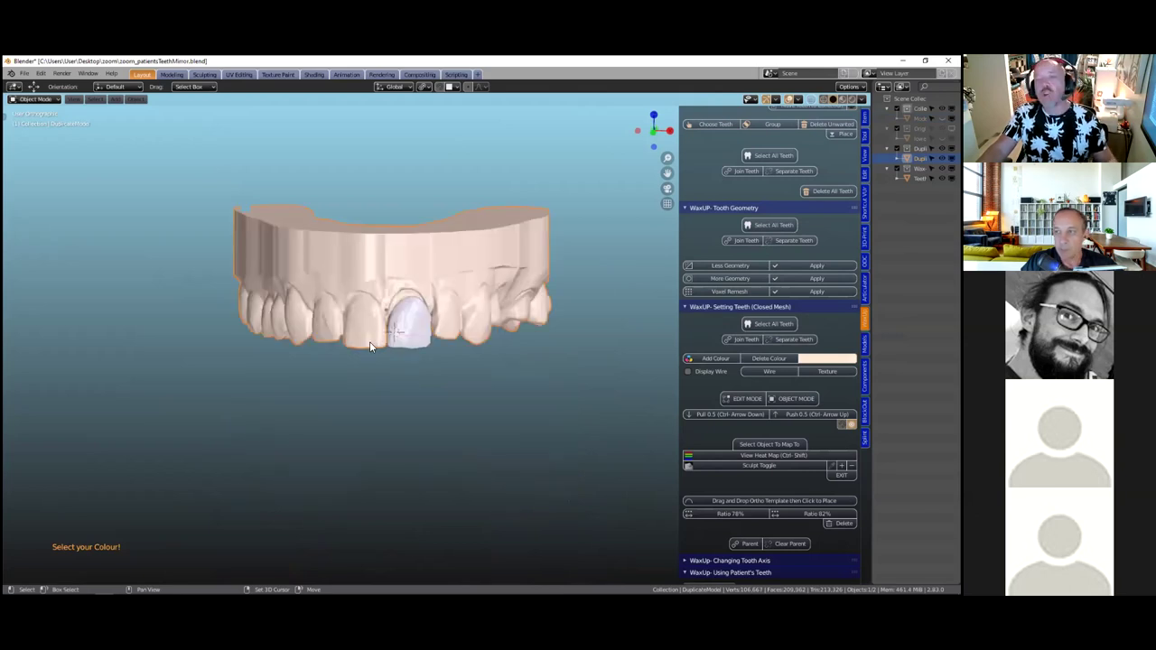
{"action": "scroll", "coordinate": [370, 341], "scroll_direction": "up", "scroll_amount": 4}
{"action": "left_click", "coordinate": [382, 349]}
{"action": "middle_click_drag", "start_coordinate": [387, 406], "coordinate": [379, 201]}
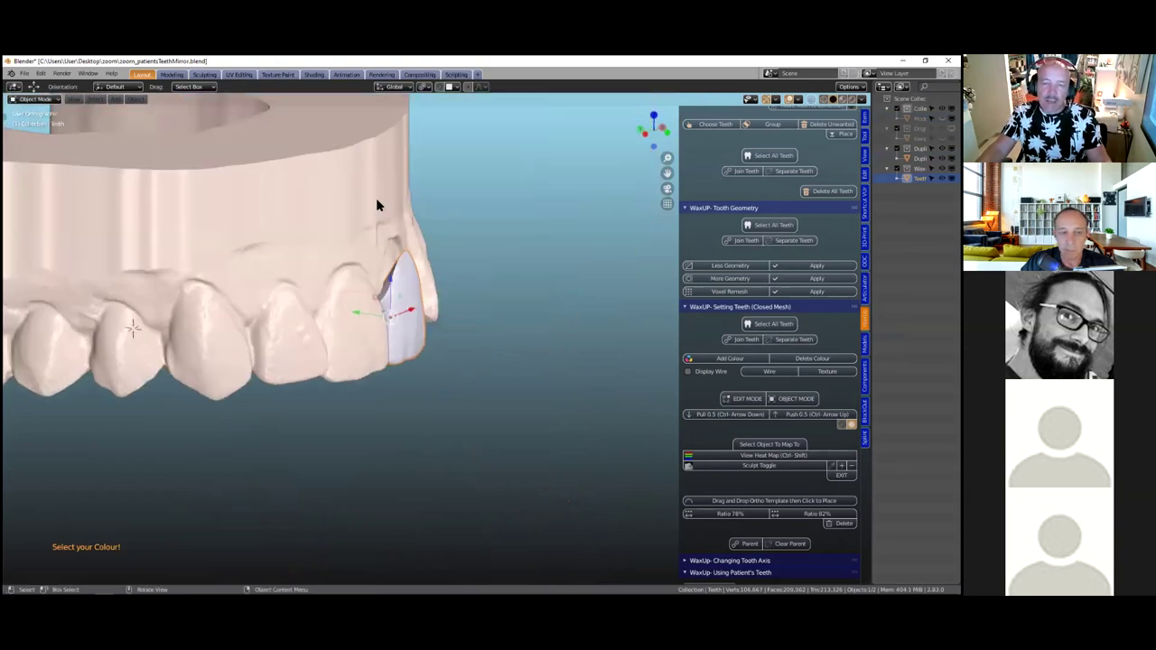
{"action": "middle_click_drag", "start_coordinate": [329, 136], "coordinate": [397, 266]}
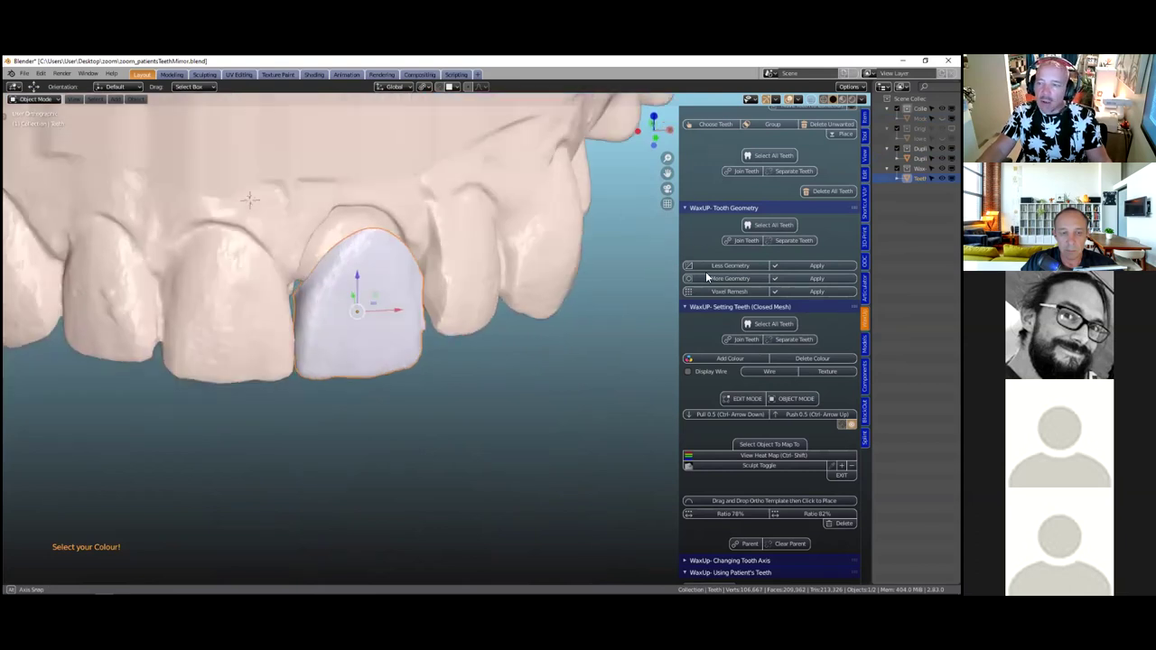
Hide the duplicate model and select the mirrored incisor on its own
{"action": "scroll", "coordinate": [720, 332], "scroll_direction": "down", "scroll_amount": 4}
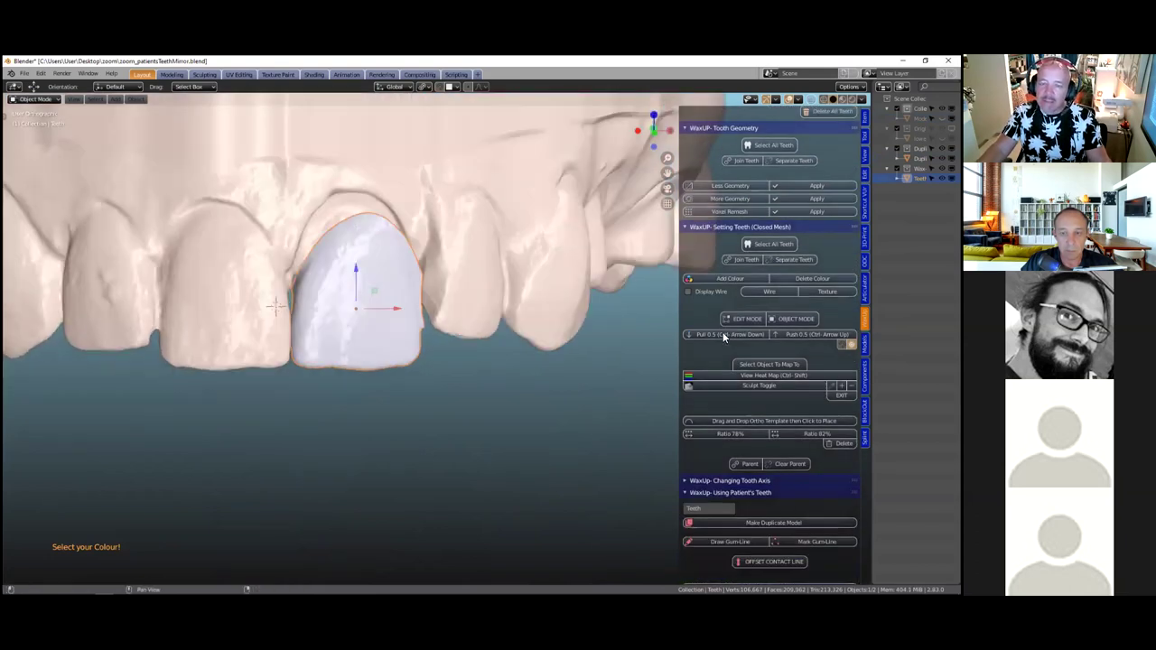
{"action": "scroll", "coordinate": [706, 362], "scroll_direction": "down", "scroll_amount": 6}
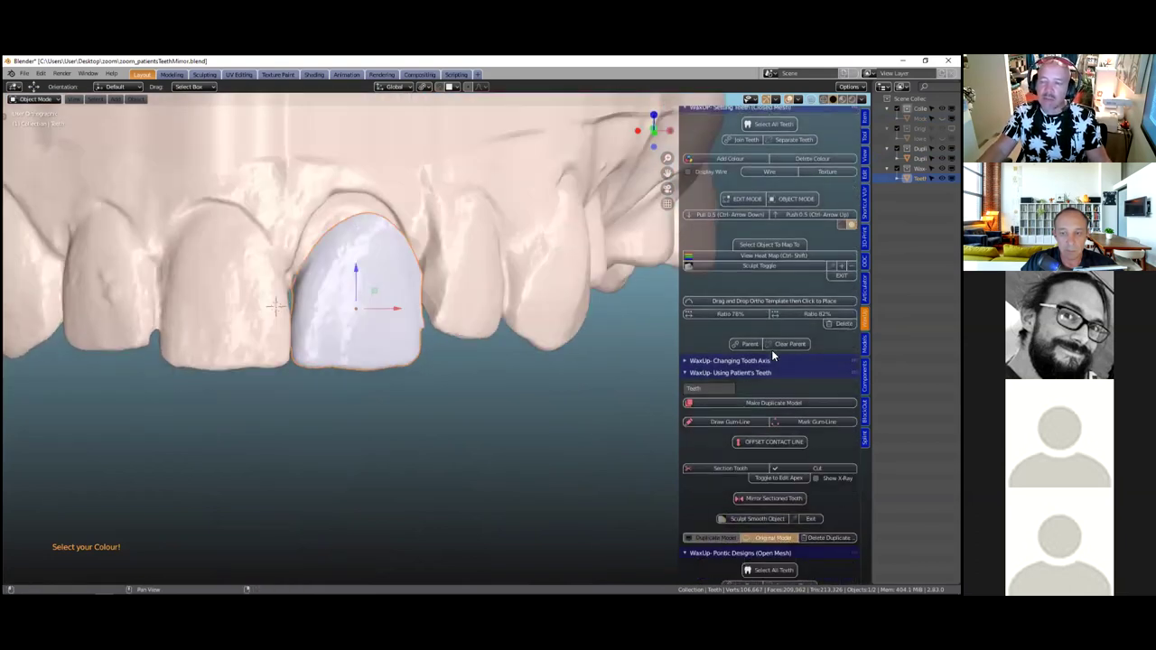
{"action": "scroll", "coordinate": [772, 354], "scroll_direction": "down", "scroll_amount": 2}
{"action": "left_click", "coordinate": [773, 361]}
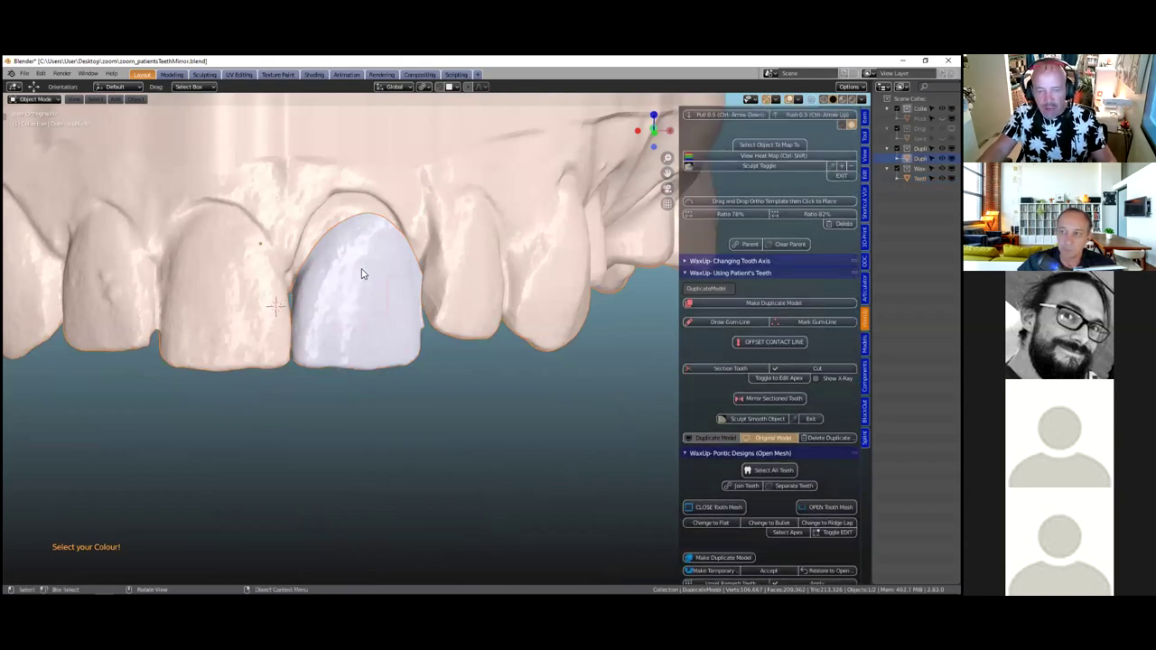
{"action": "key", "text": "h"}
{"action": "left_click", "coordinate": [364, 268]}
Open the mirrored incisor's mesh with the pontic design tools and view its hollow inside
{"action": "middle_click_drag", "start_coordinate": [364, 268], "coordinate": [509, 281]}
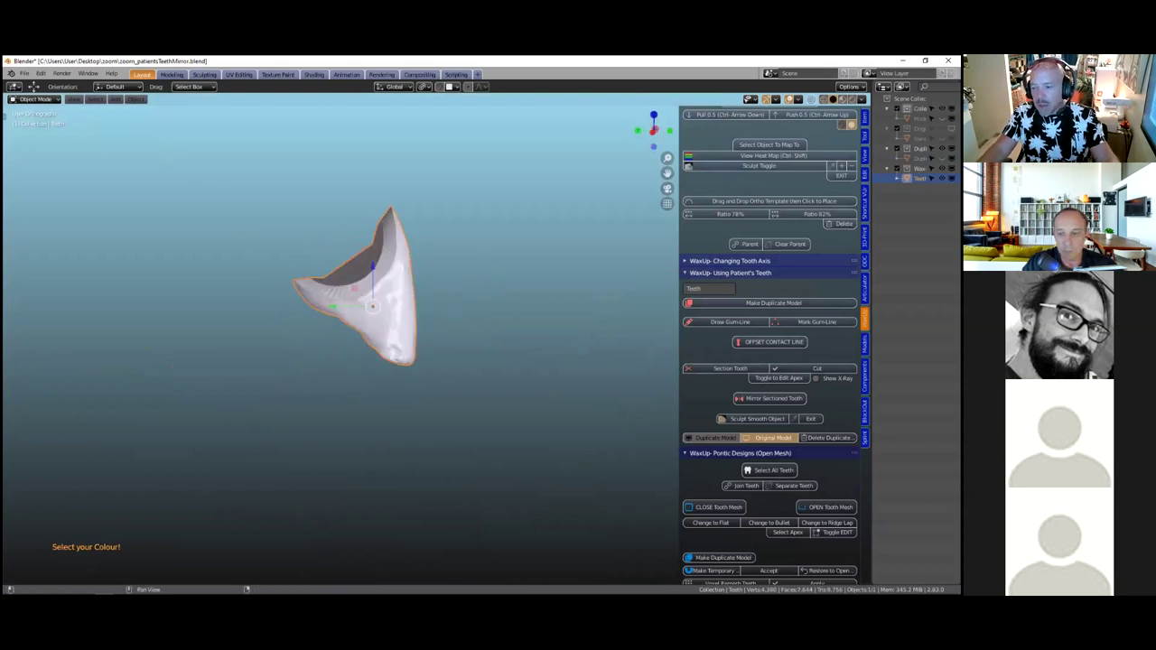
{"action": "scroll", "coordinate": [769, 380], "scroll_direction": "down", "scroll_amount": 3}
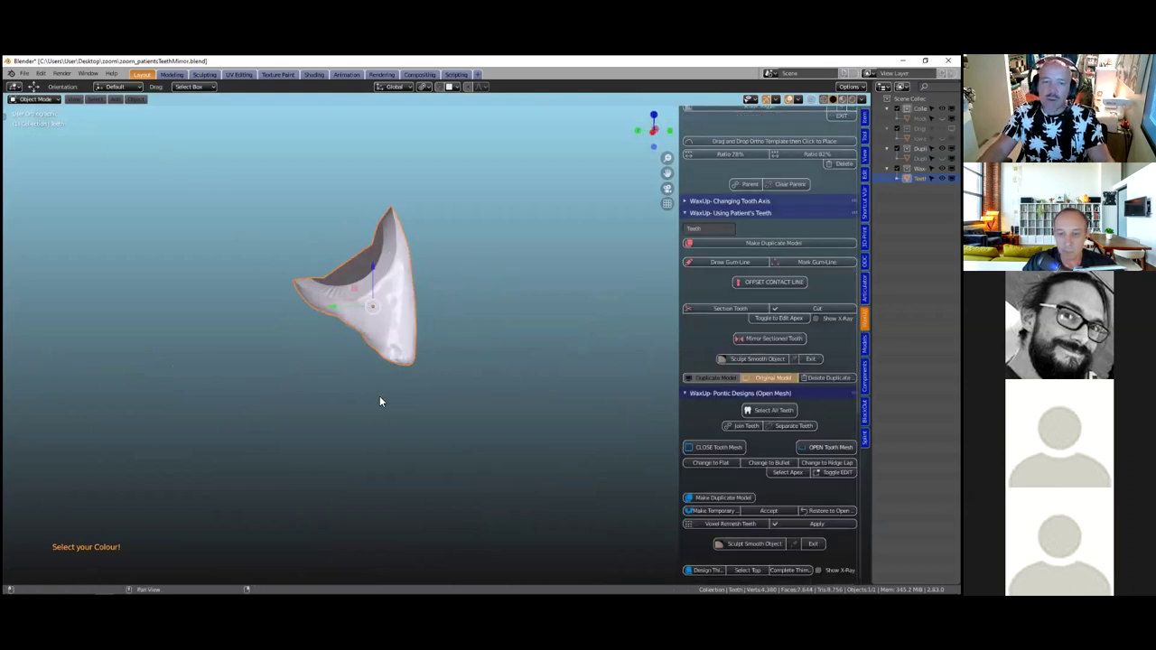
{"action": "middle_click_drag", "start_coordinate": [381, 379], "coordinate": [467, 366]}
{"action": "scroll", "coordinate": [474, 326], "scroll_direction": "up", "scroll_amount": 5}
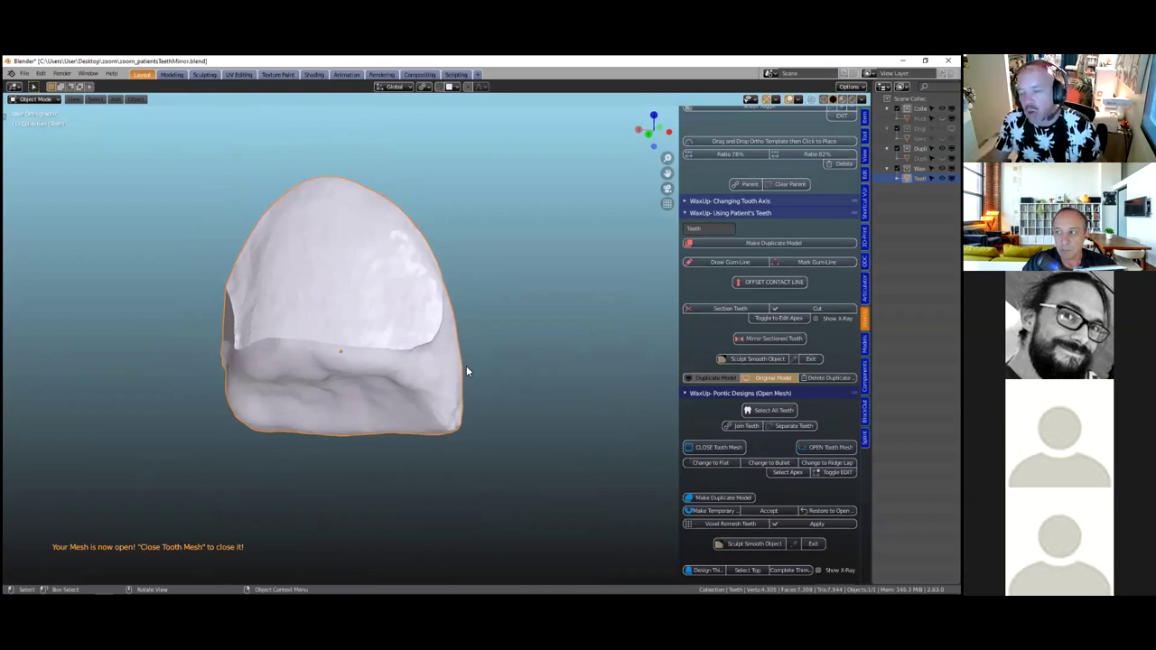
Try making a temporary shell from the open incisor with a thickness of 0.8 mm and undo it
{"action": "middle_click_drag", "start_coordinate": [440, 397], "coordinate": [411, 427]}
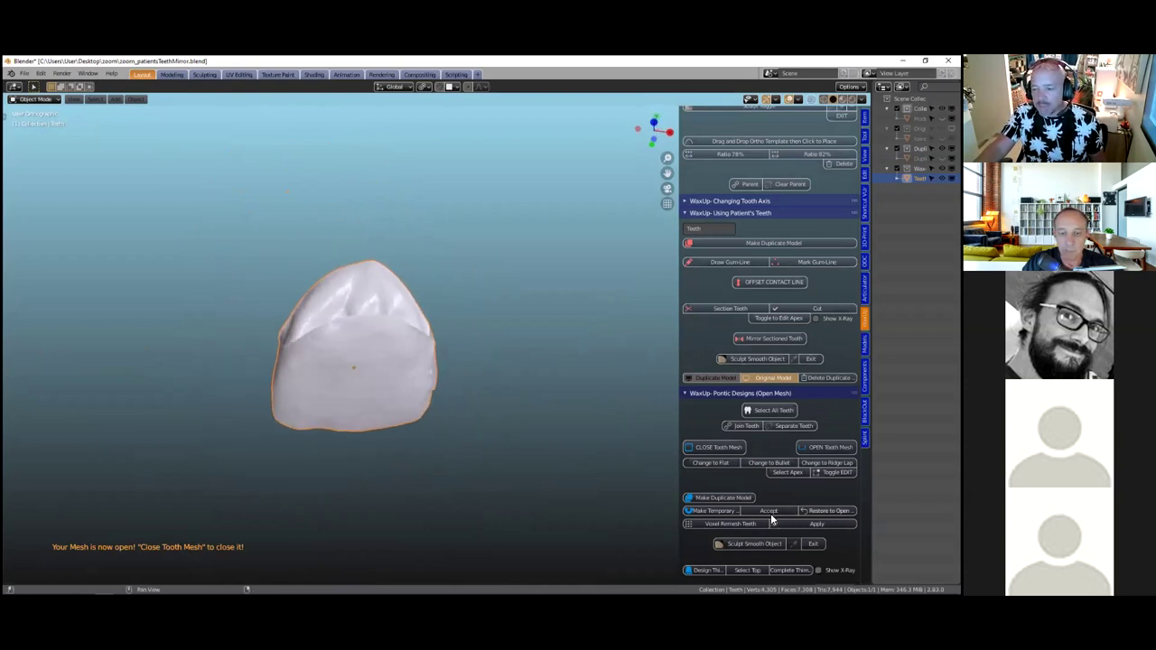
{"action": "left_click", "coordinate": [696, 514]}
{"action": "middle_click_drag", "start_coordinate": [505, 386], "coordinate": [616, 356]}
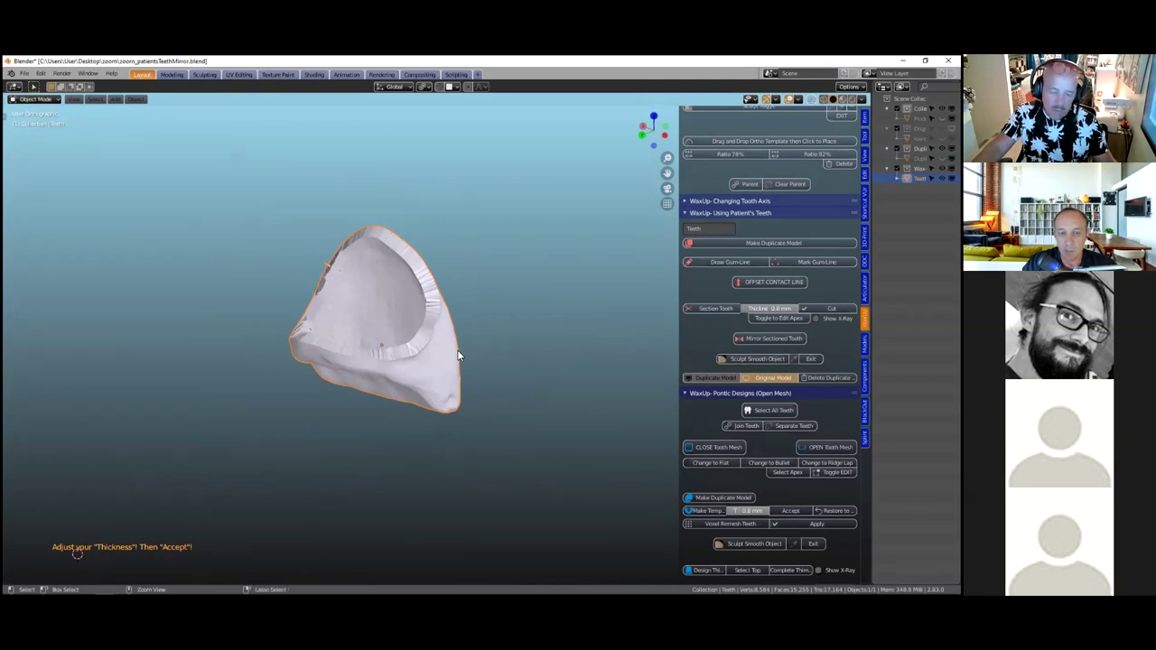
{"action": "key", "text": "ctrl+z"}
Close the mirrored incisor's mesh and change its base to the bullet pontic shape
{"action": "middle_click_drag", "start_coordinate": [459, 355], "coordinate": [347, 385]}
{"action": "middle_click_drag", "start_coordinate": [438, 477], "coordinate": [382, 336]}
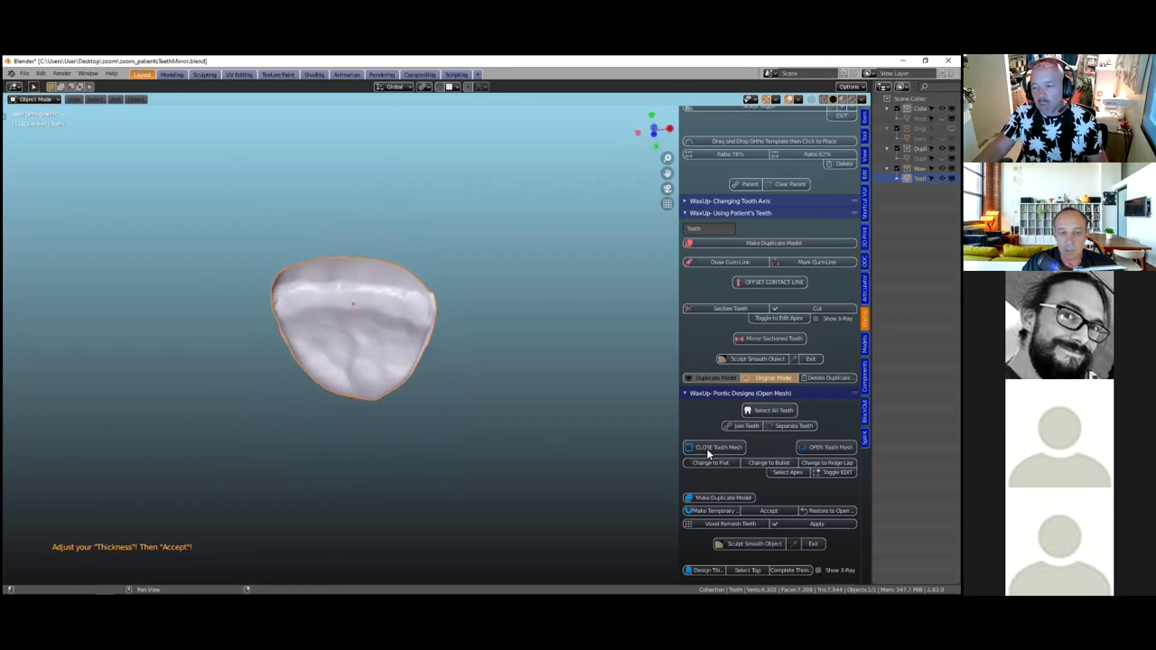
{"action": "left_click", "coordinate": [714, 447]}
{"action": "left_click", "coordinate": [766, 464]}
{"action": "middle_click_drag", "start_coordinate": [271, 310], "coordinate": [330, 426]}
Unhide all hidden models and inspect the closed incisor in place beside the neighbouring central incisor
{"action": "key", "text": "alt+h"}
{"action": "middle_click_drag", "start_coordinate": [323, 414], "coordinate": [544, 442]}
{"action": "scroll", "coordinate": [186, 442], "scroll_direction": "up", "scroll_amount": 1}
{"action": "scroll", "coordinate": [203, 442], "scroll_direction": "up", "scroll_amount": 1}
{"action": "scroll", "coordinate": [207, 443], "scroll_direction": "down", "scroll_amount": 3}
{"action": "left_click", "coordinate": [277, 419]}
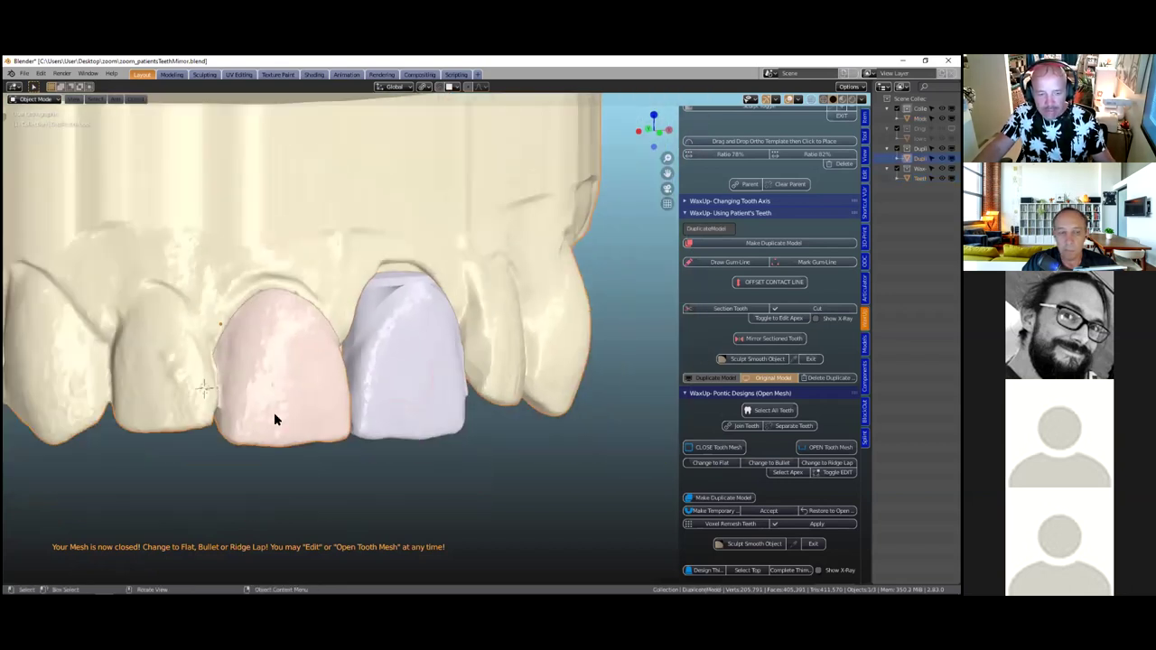
{"action": "middle_click_drag", "start_coordinate": [267, 417], "coordinate": [291, 388]}
{"action": "scroll", "coordinate": [251, 398], "scroll_direction": "down", "scroll_amount": 3}
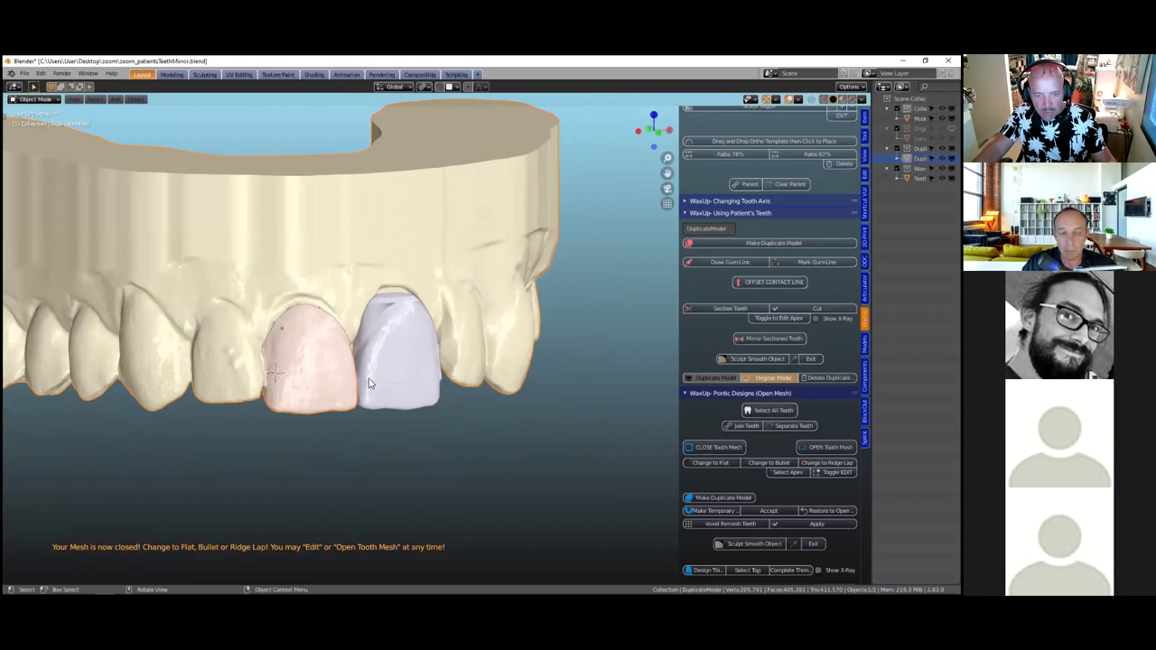
Edit the closed incisor's mesh and move its selected bullet apex up into the gum, with X-ray shown
{"action": "left_click", "coordinate": [397, 374]}
{"action": "scroll", "coordinate": [394, 383], "scroll_direction": "up", "scroll_amount": 2}
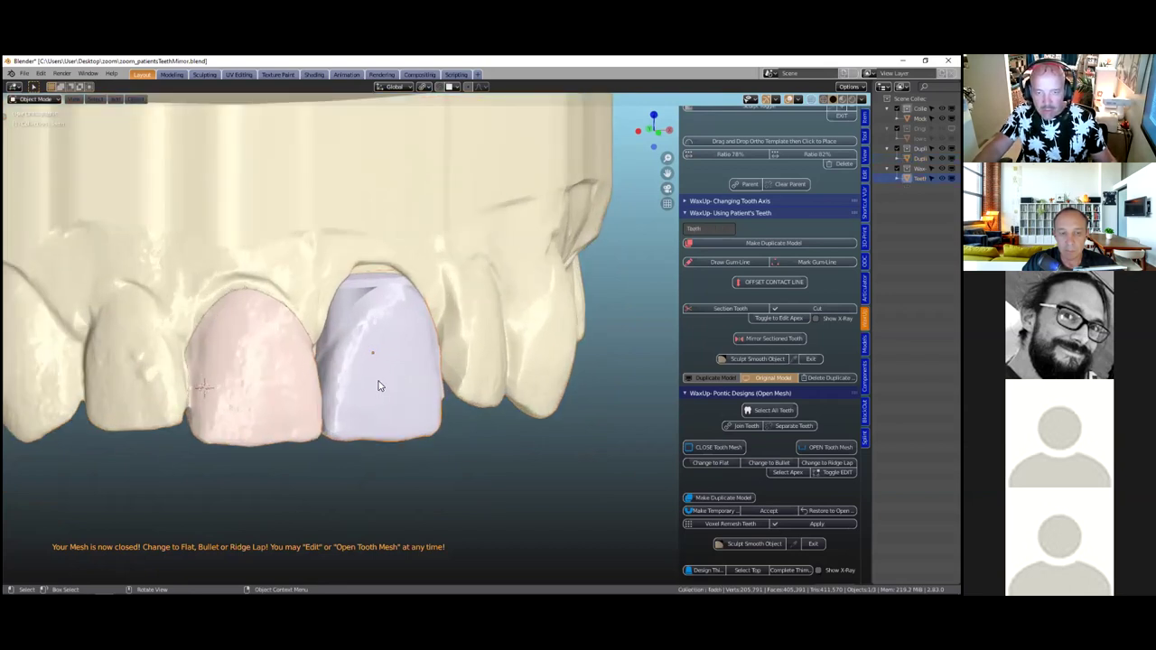
{"action": "scroll", "coordinate": [379, 386], "scroll_direction": "up", "scroll_amount": 2}
{"action": "middle_click_drag", "start_coordinate": [478, 334], "coordinate": [427, 327]}
{"action": "middle_click_drag", "start_coordinate": [360, 253], "coordinate": [415, 272], "text": "shift"}
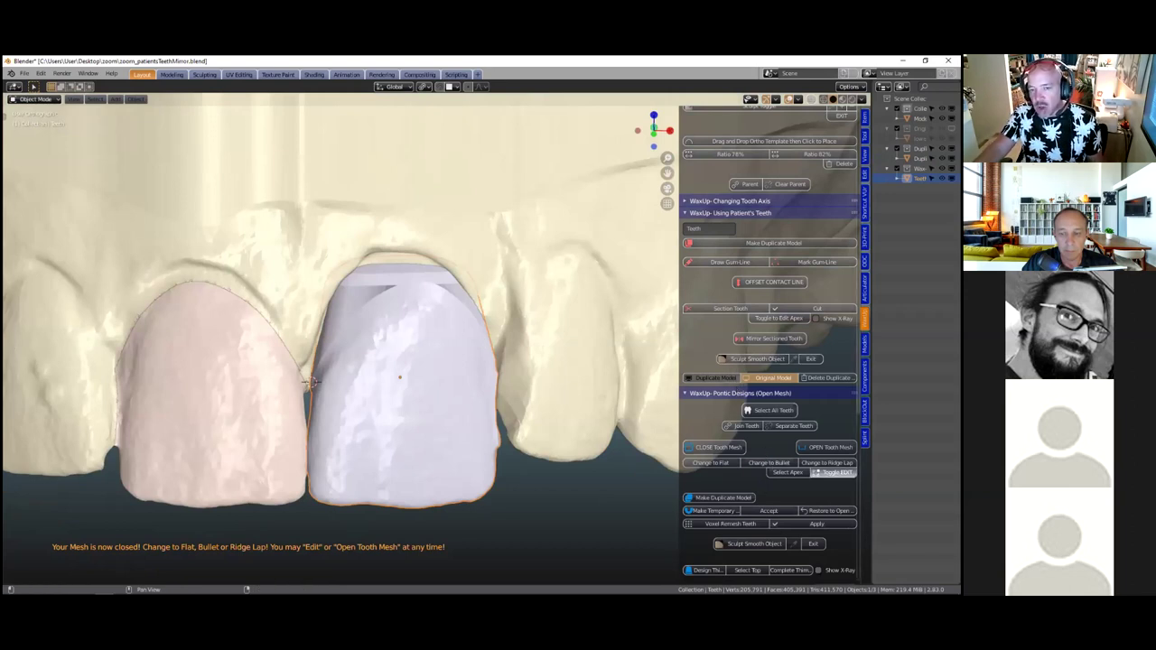
{"action": "left_click", "coordinate": [833, 473]}
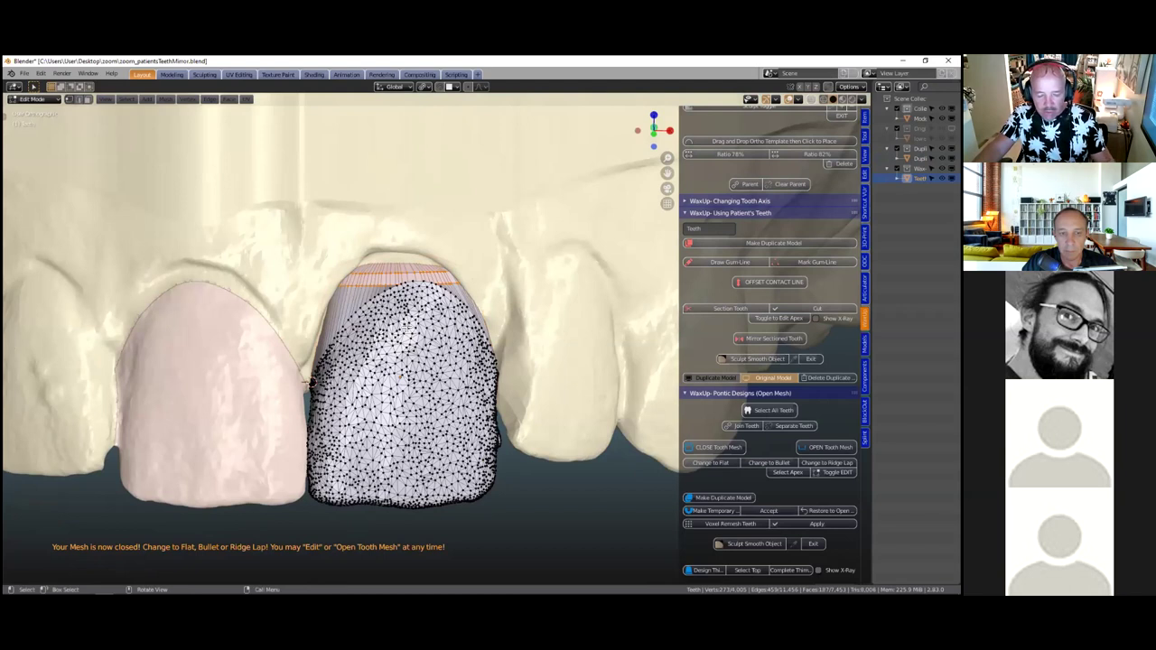
{"action": "key", "text": "g"}
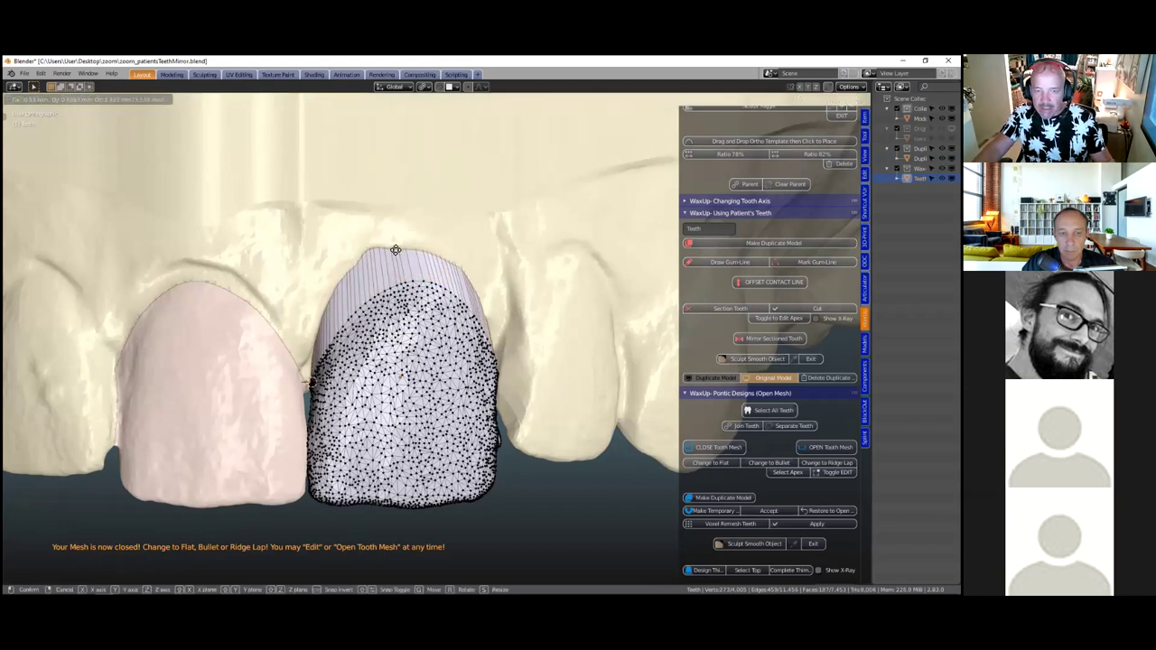
{"action": "left_click", "coordinate": [310, 384]}
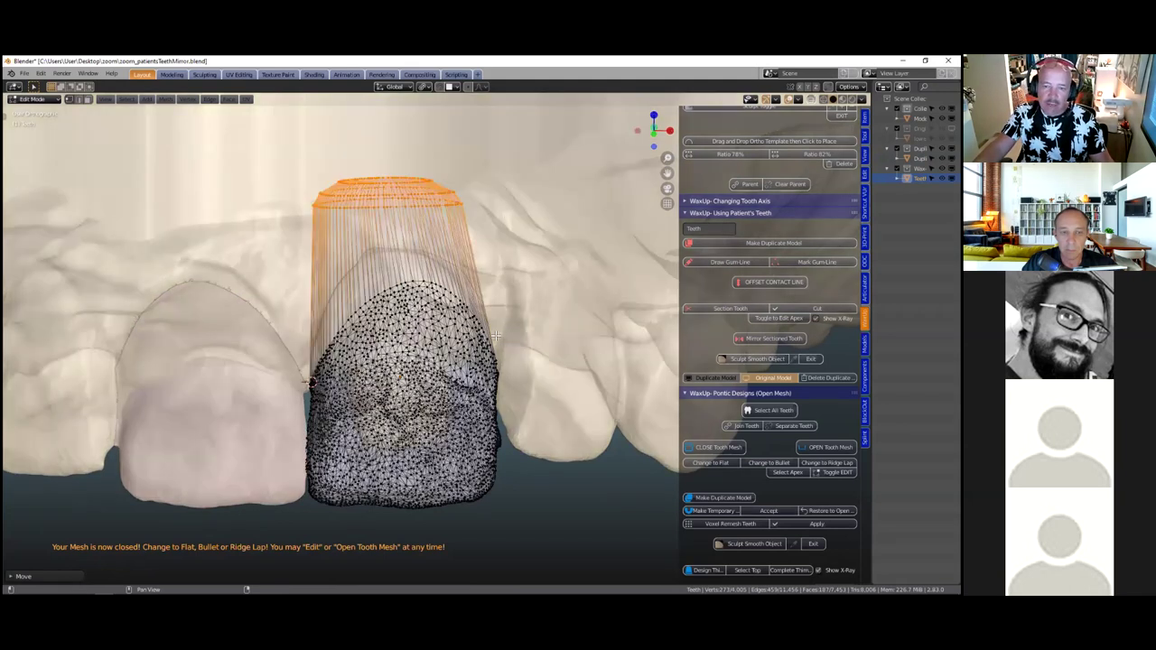
Finish editing the closed tooth mesh and return to Object Mode
{"action": "key", "text": "alt+z"}
{"action": "middle_click_drag", "start_coordinate": [513, 352], "coordinate": [567, 407]}
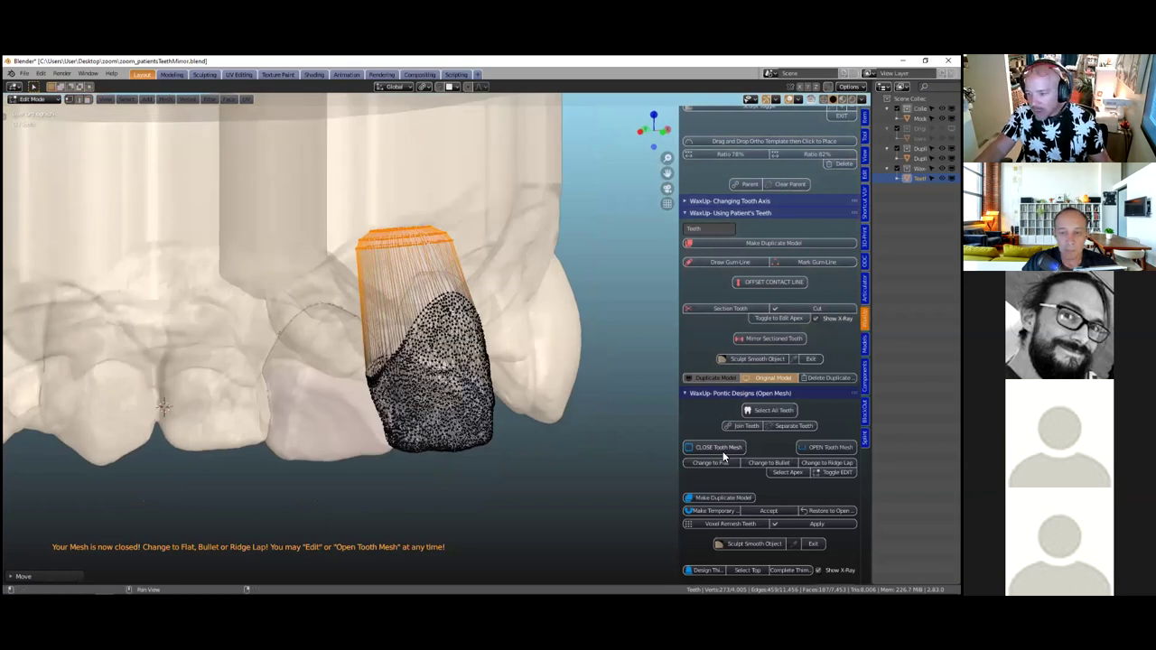
{"action": "key", "text": "Tab"}
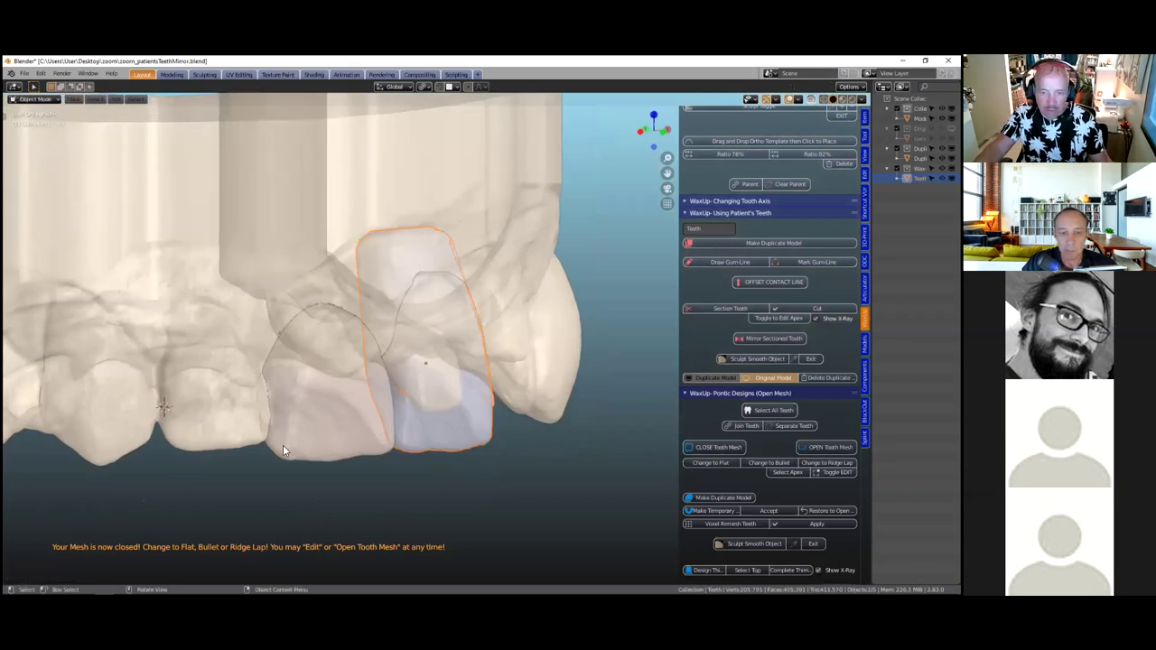
Delete the jaw model overlapping DuplicateModel, hiding the duplicate to reach it and unhiding it once the other is removed
{"action": "left_click", "coordinate": [300, 444]}
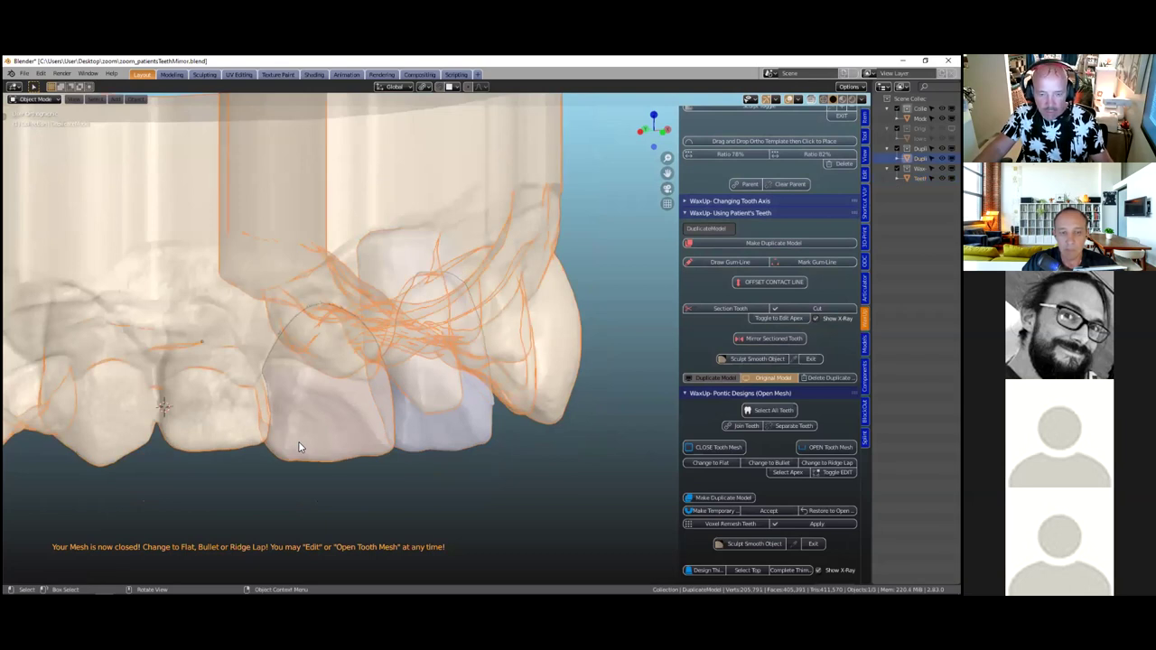
{"action": "key", "text": "h"}
{"action": "left_click", "coordinate": [218, 409]}
{"action": "key", "text": "x"}
{"action": "left_click", "coordinate": [217, 410]}
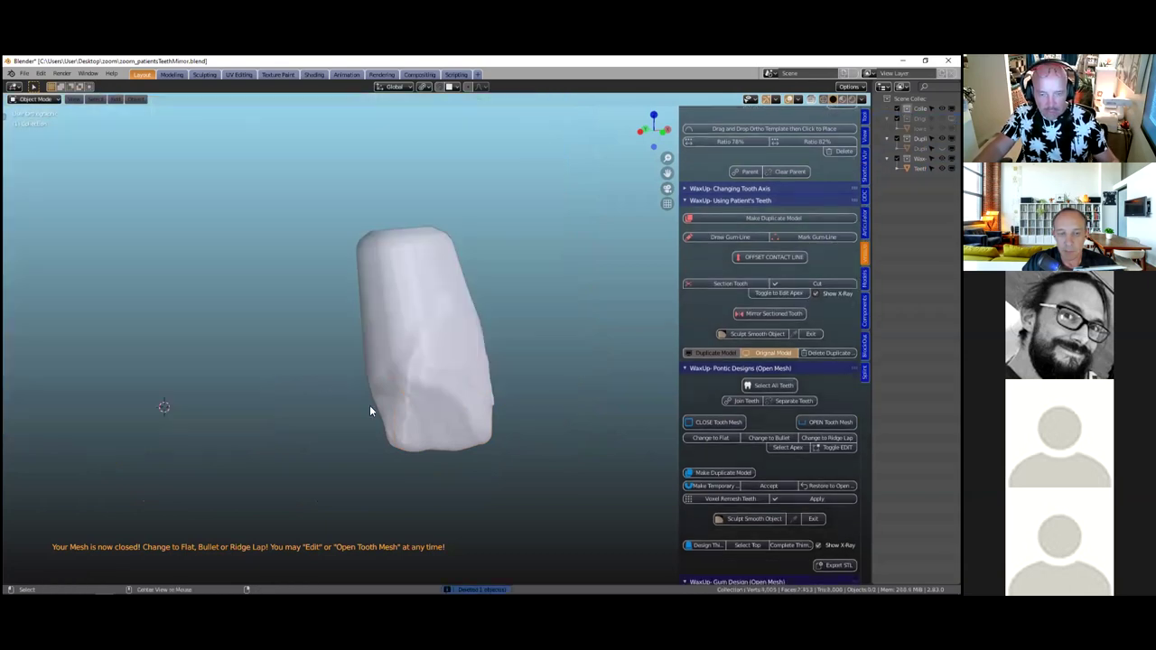
{"action": "key", "text": "alt+h"}
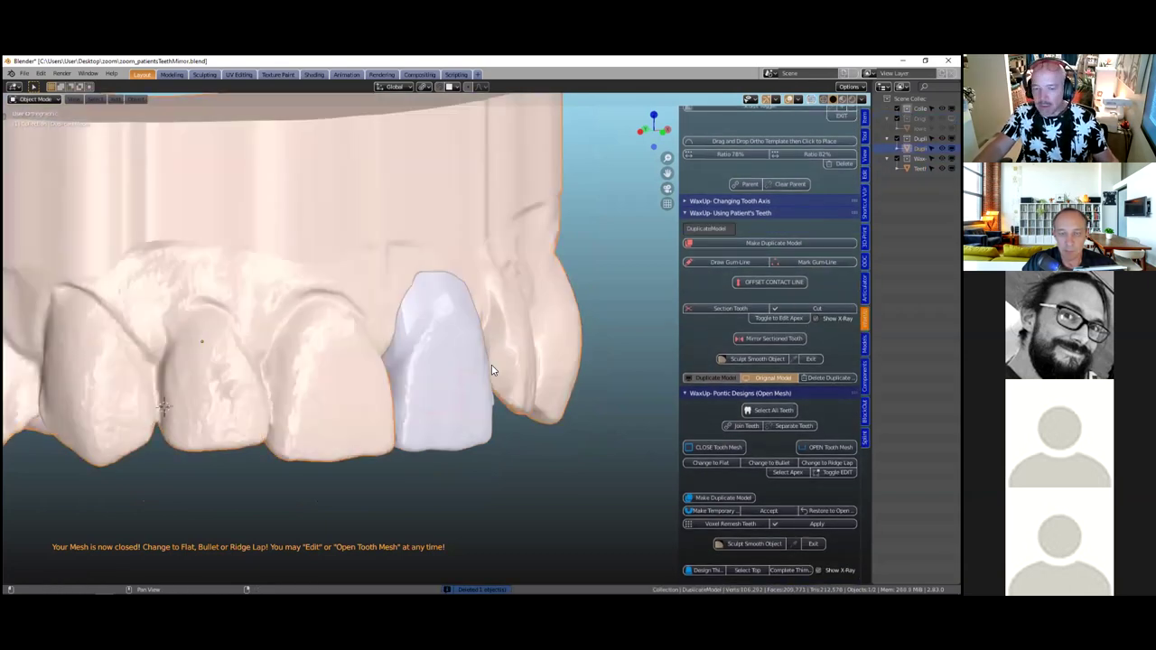
Select the mirrored central incisor and smooth its front surface with Sculpt Smooth Object
{"action": "scroll", "coordinate": [429, 357], "scroll_direction": "down", "scroll_amount": 4}
{"action": "middle_click_drag", "start_coordinate": [421, 380], "coordinate": [388, 403]}
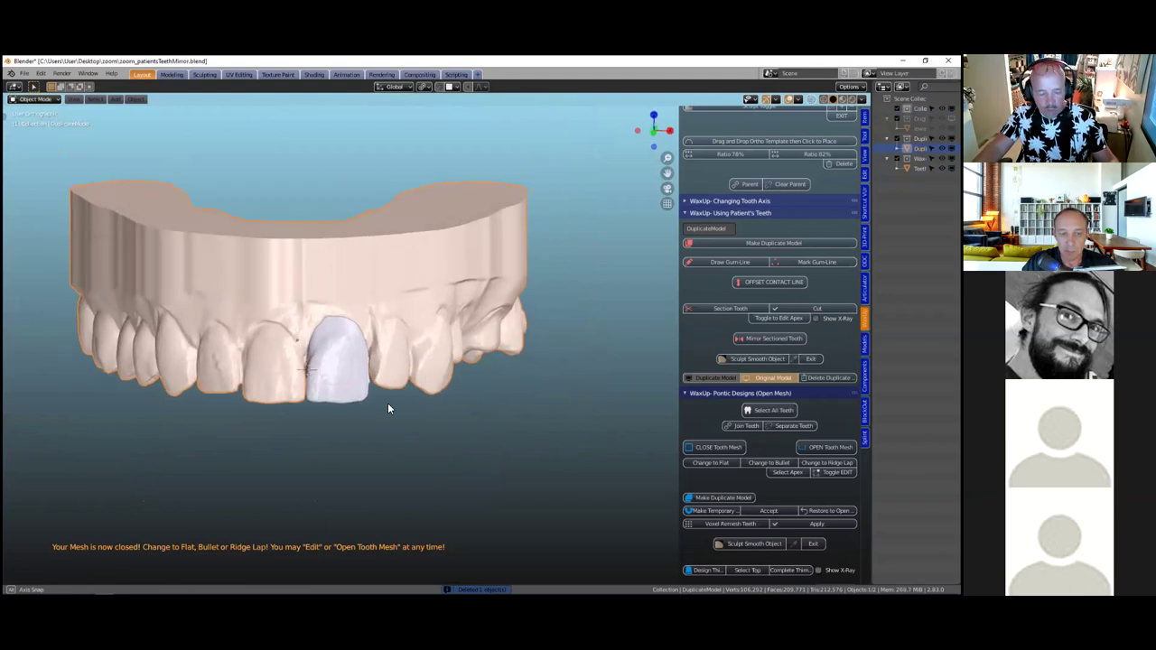
{"action": "scroll", "coordinate": [388, 406], "scroll_direction": "up", "scroll_amount": 4}
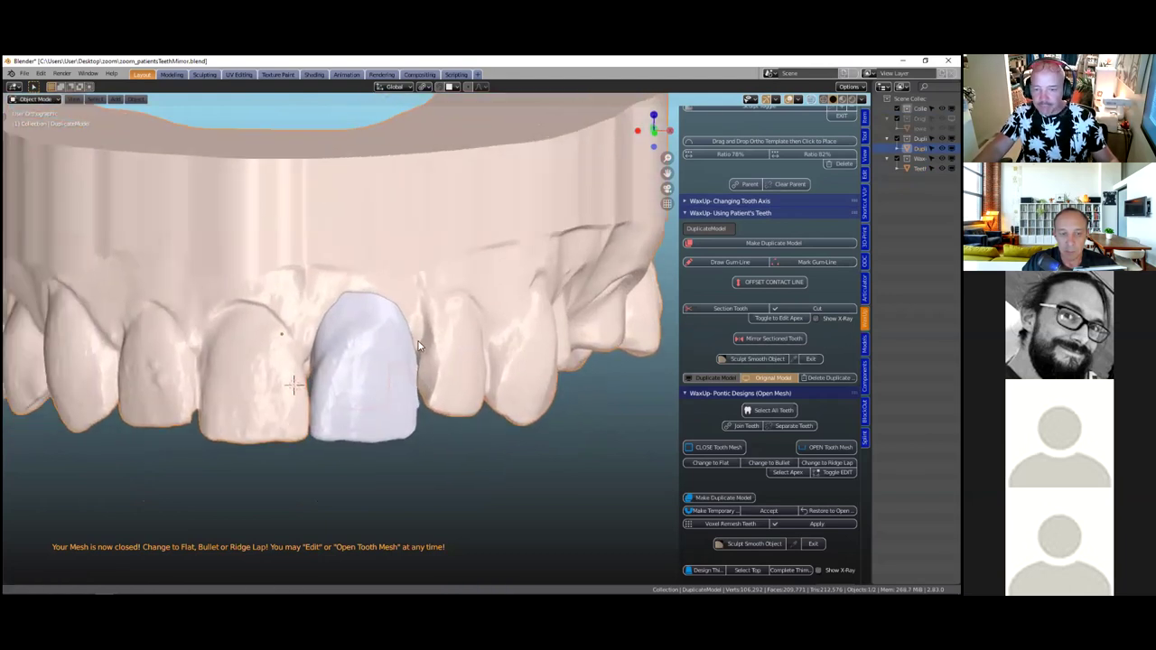
{"action": "scroll", "coordinate": [418, 346], "scroll_direction": "down", "scroll_amount": 5}
{"action": "left_click", "coordinate": [417, 343]}
{"action": "scroll", "coordinate": [477, 373], "scroll_direction": "up", "scroll_amount": 2}
{"action": "middle_click_drag", "start_coordinate": [477, 373], "coordinate": [488, 376]}
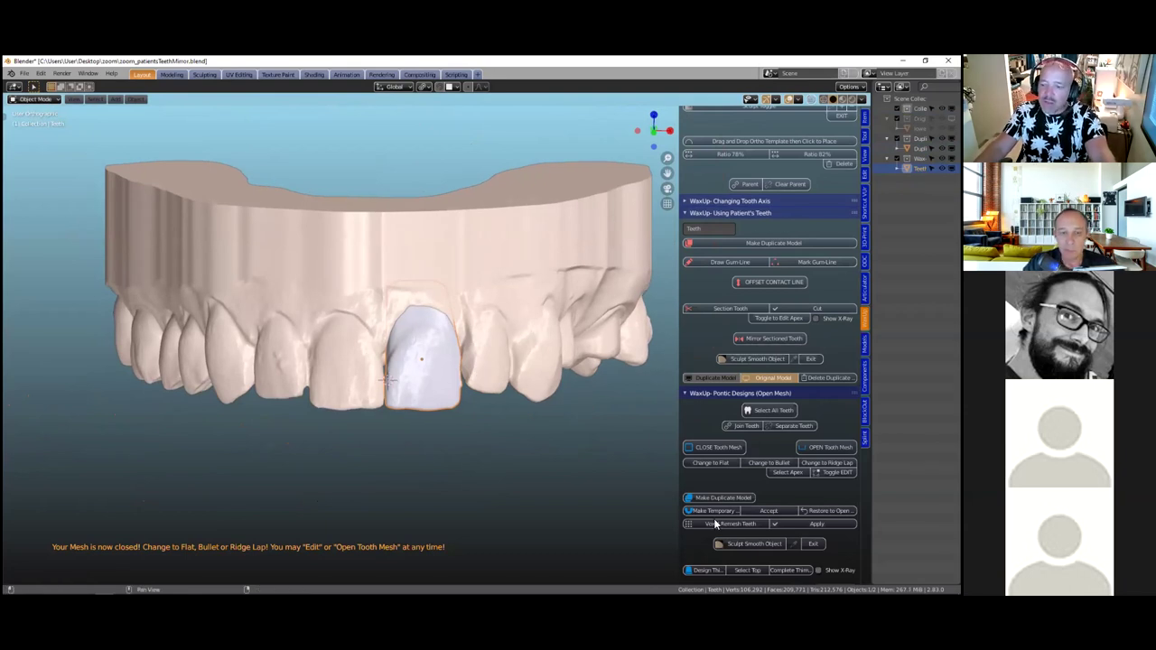
{"action": "left_click", "coordinate": [745, 542]}
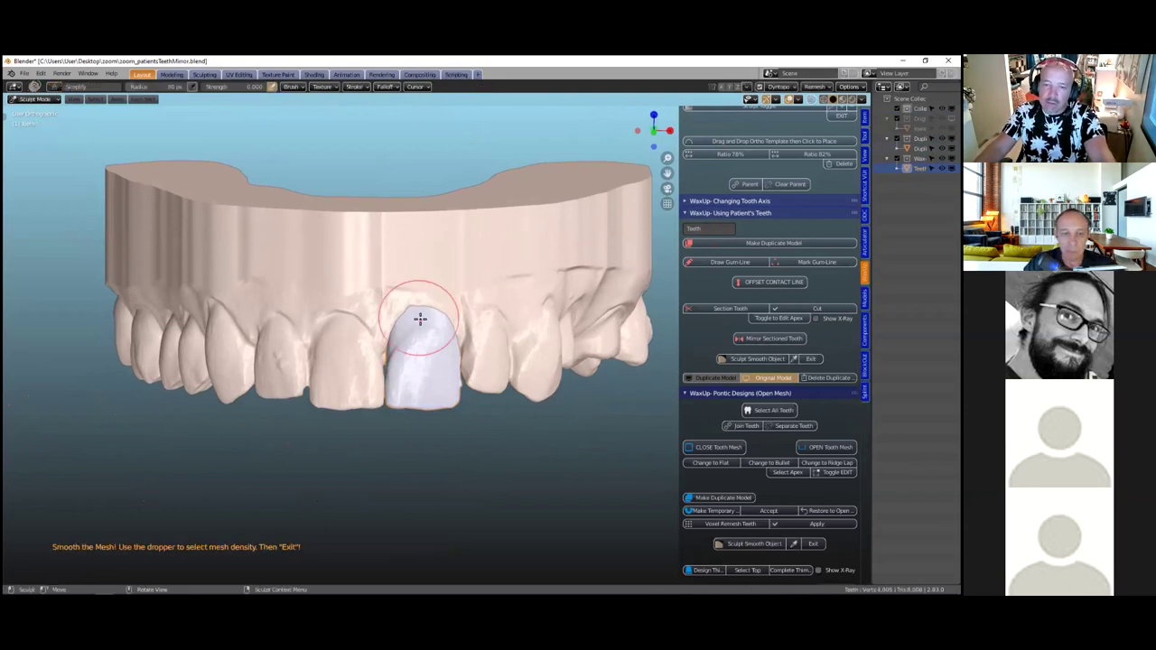
{"action": "scroll", "coordinate": [420, 318], "scroll_direction": "up", "scroll_amount": 5}
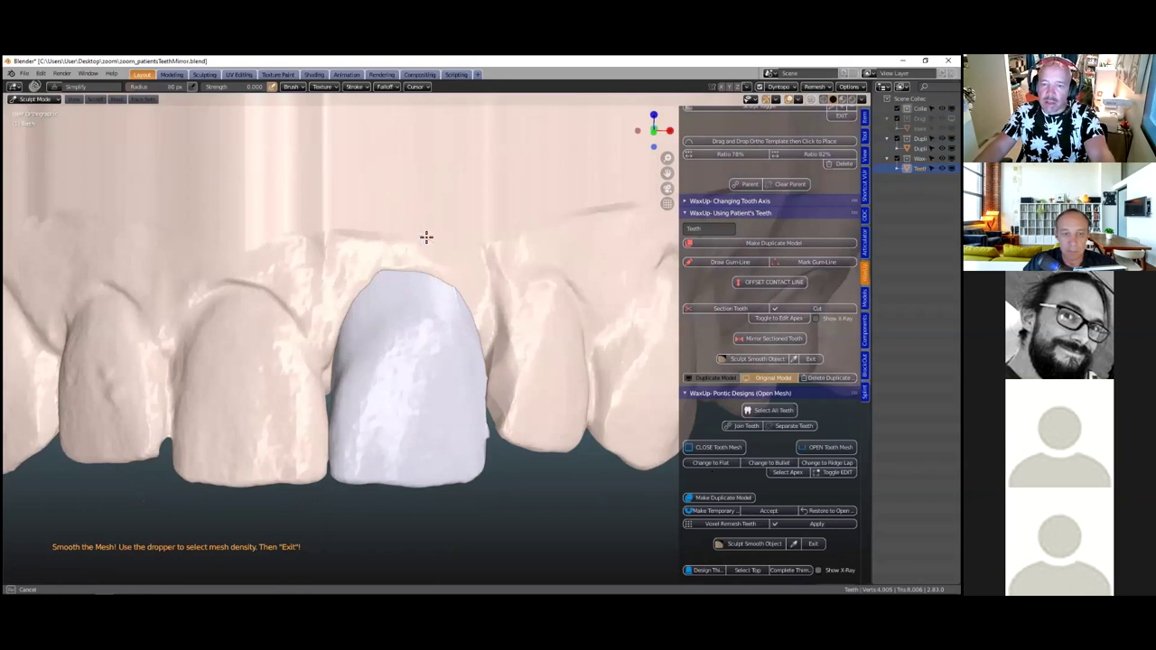
{"action": "middle_click_drag", "start_coordinate": [524, 382], "coordinate": [488, 414]}
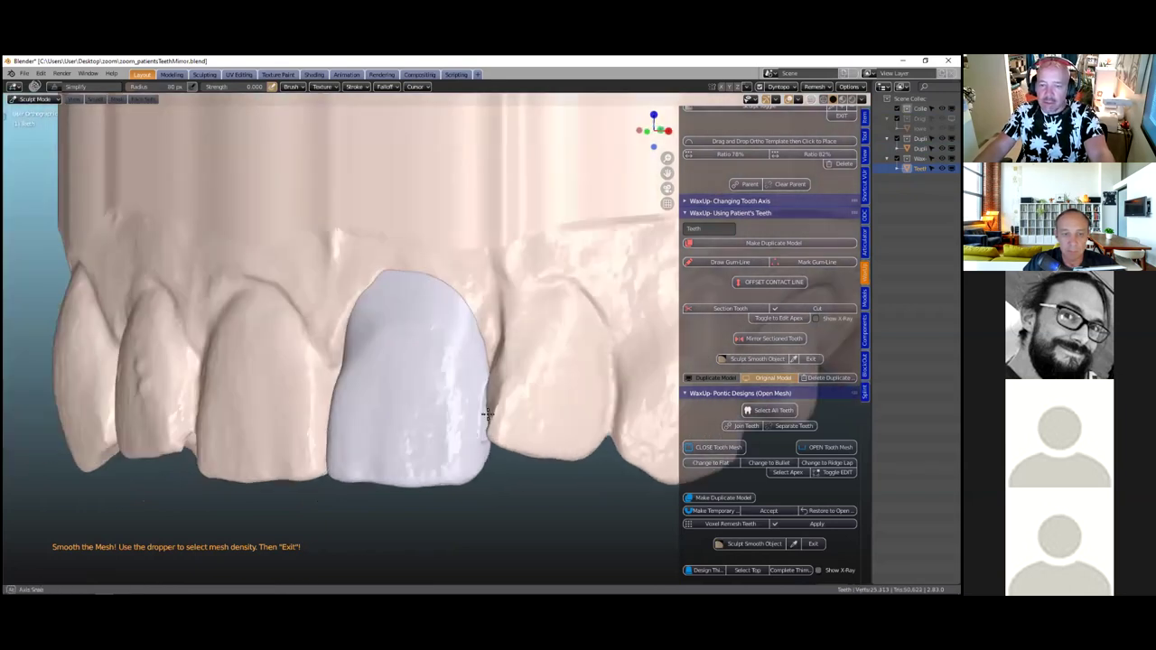
Check the smoothed incisor from the palatal side and exit the sculpt smoothing
{"action": "scroll", "coordinate": [488, 413], "scroll_direction": "down", "scroll_amount": 6}
{"action": "middle_click_drag", "start_coordinate": [472, 477], "coordinate": [777, 356]}
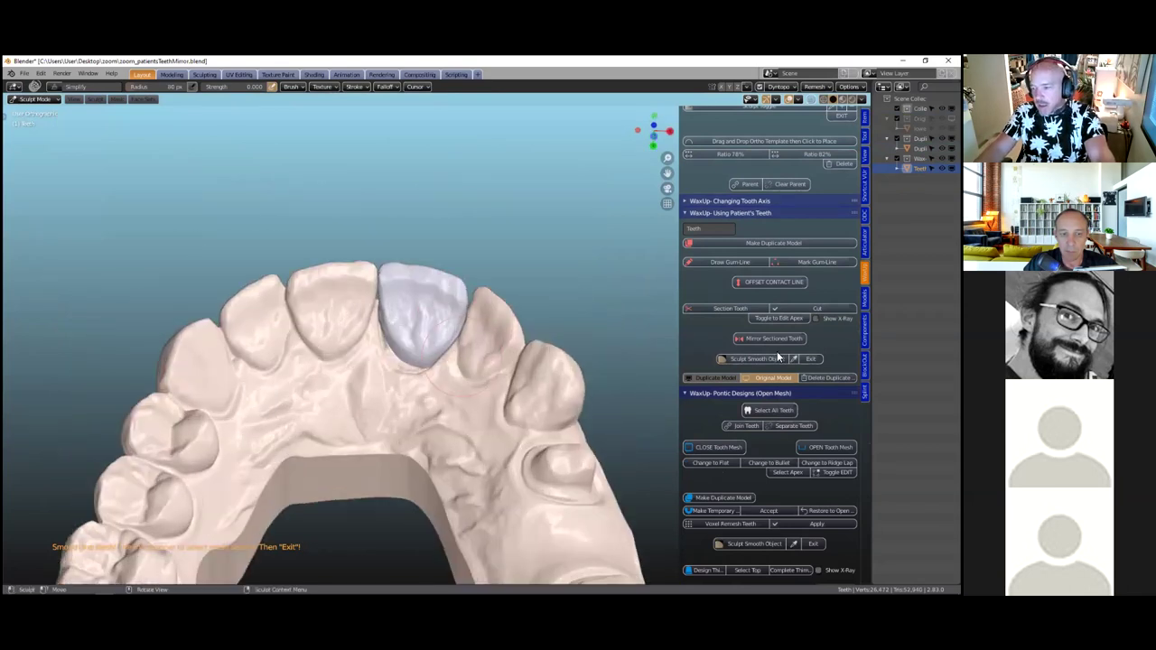
{"action": "scroll", "coordinate": [437, 340], "scroll_direction": "up", "scroll_amount": 3}
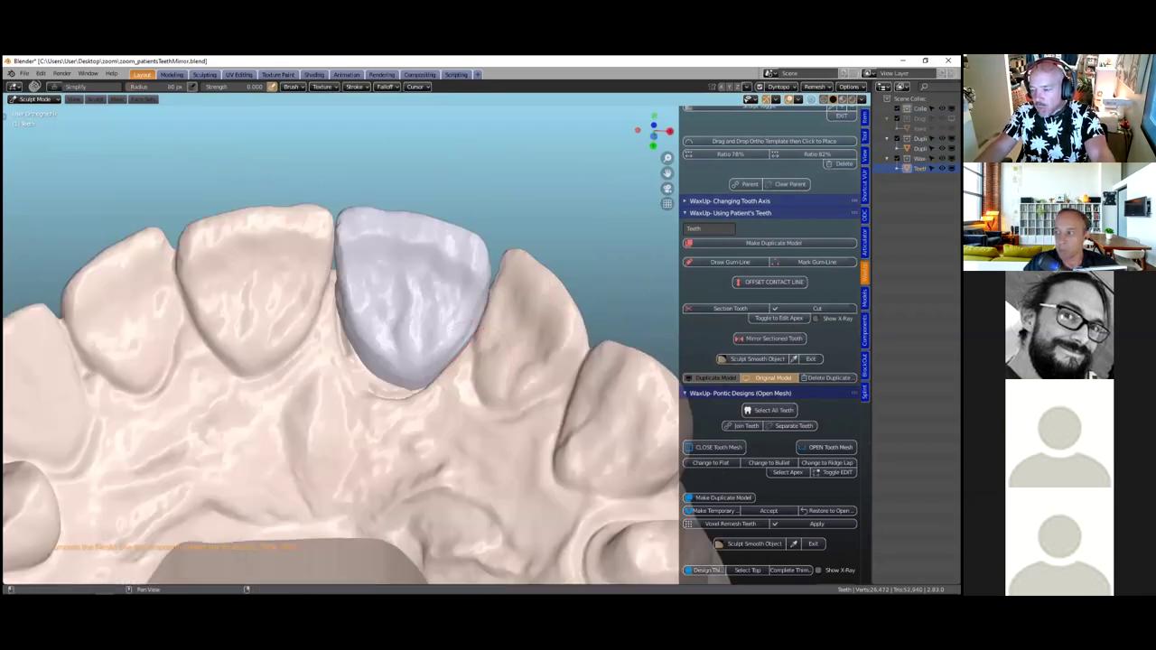
{"action": "scroll", "coordinate": [770, 345], "scroll_direction": "up", "scroll_amount": 1}
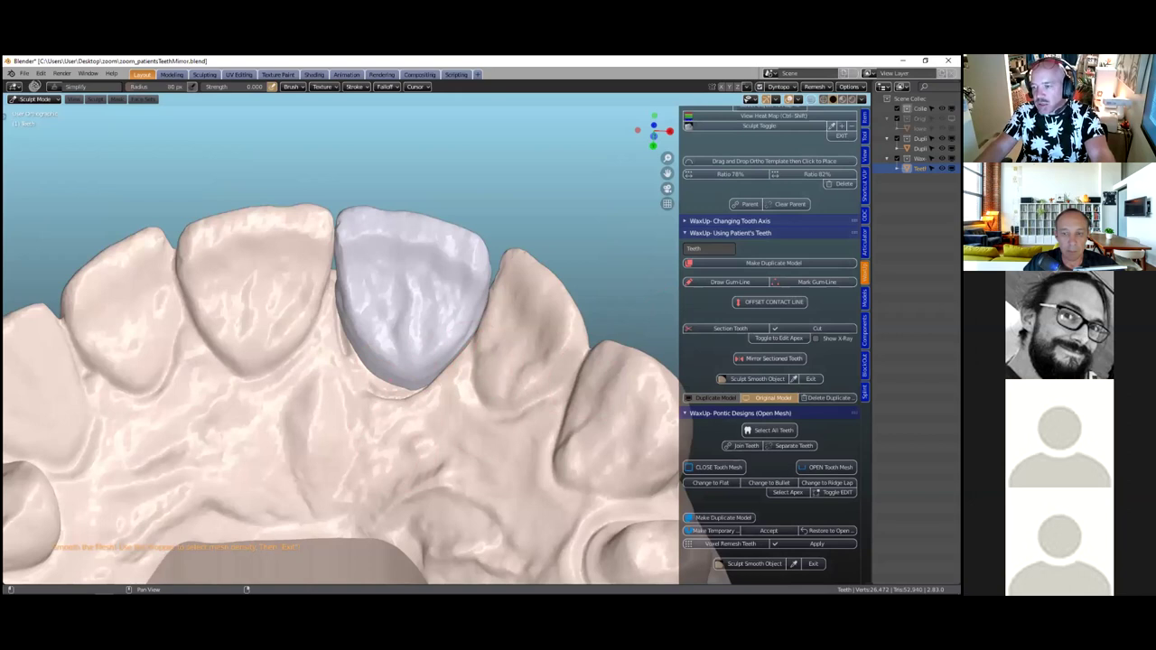
{"action": "scroll", "coordinate": [768, 361], "scroll_direction": "down", "scroll_amount": 6}
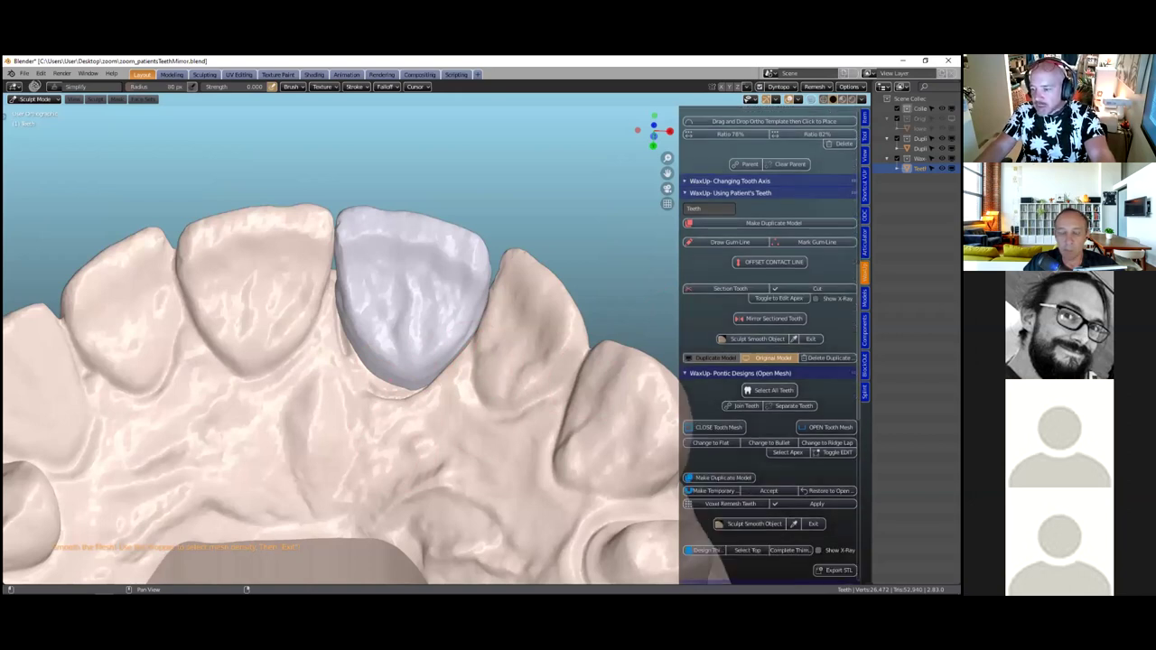
{"action": "scroll", "coordinate": [774, 408], "scroll_direction": "down", "scroll_amount": 4}
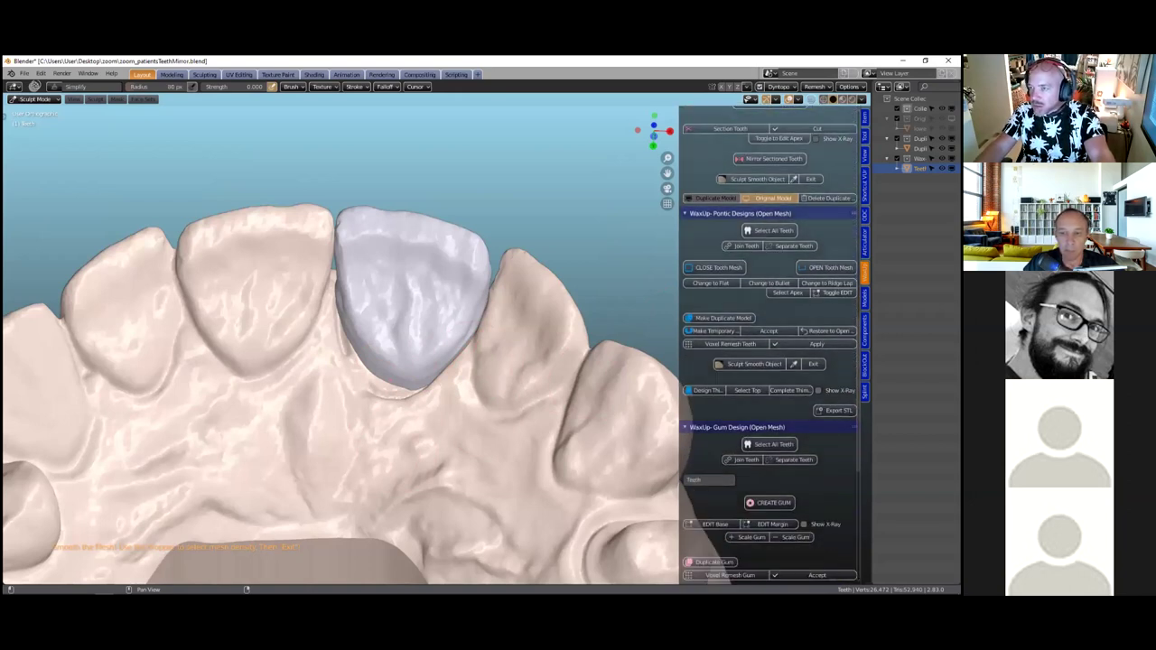
{"action": "scroll", "coordinate": [775, 408], "scroll_direction": "up", "scroll_amount": 6}
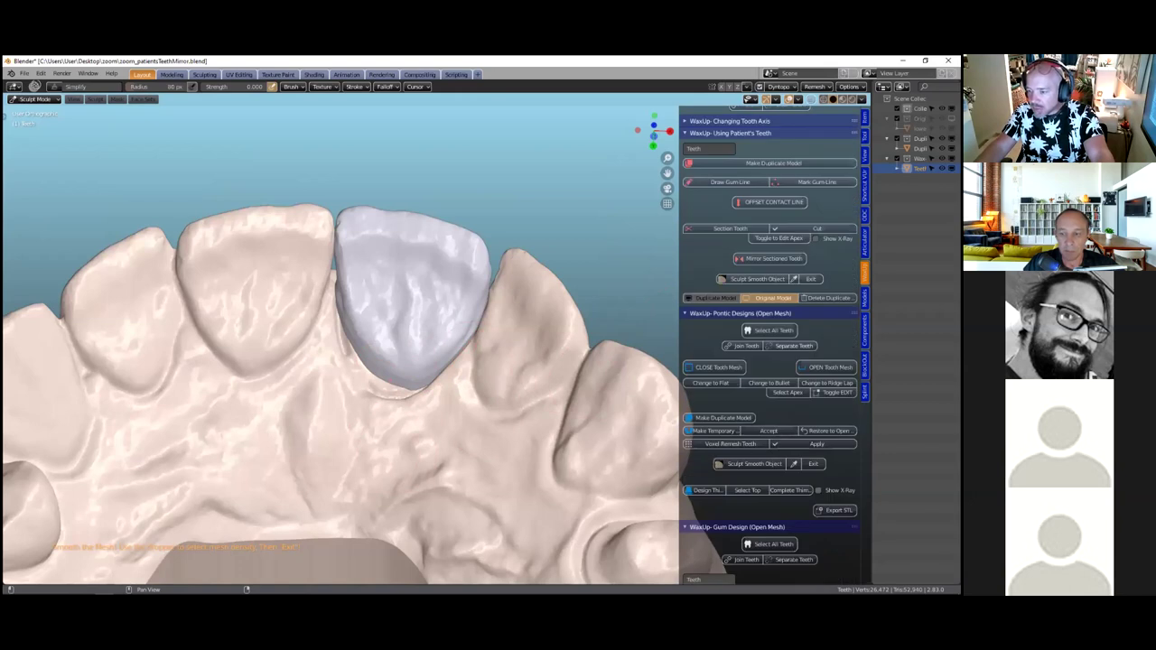
{"action": "left_click", "coordinate": [812, 464]}
{"action": "scroll", "coordinate": [696, 178], "scroll_direction": "up", "scroll_amount": 1}
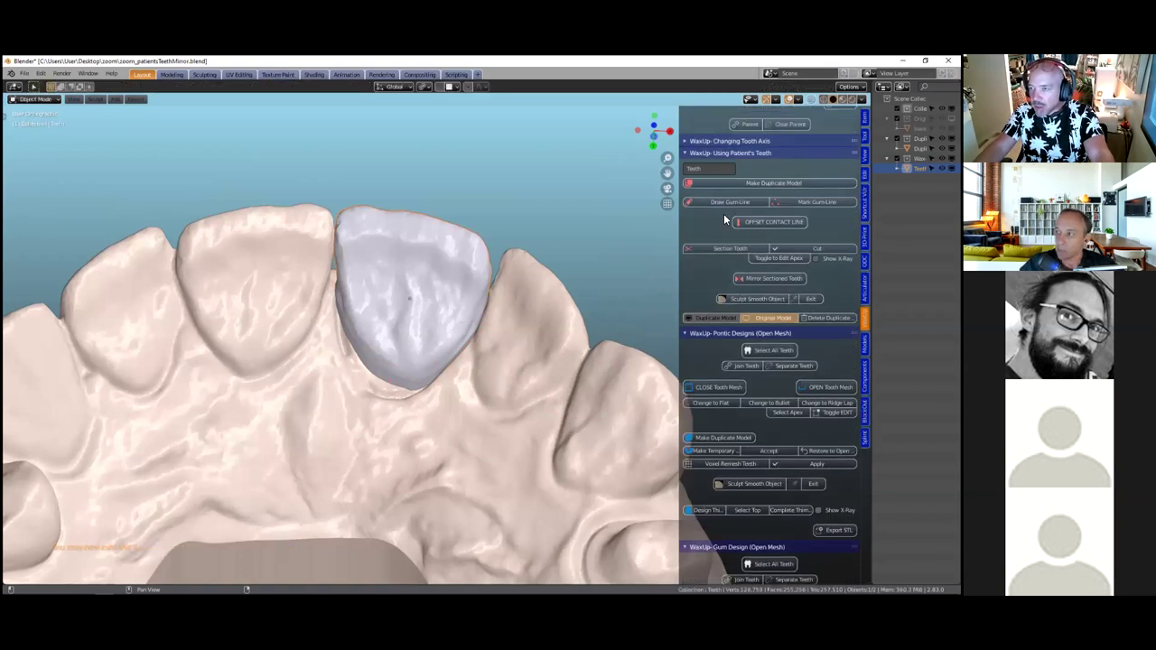
Try to move the incisor's mesh near its palatal gum edge in plain Edit Mode
{"action": "scroll", "coordinate": [723, 222], "scroll_direction": "up", "scroll_amount": 10}
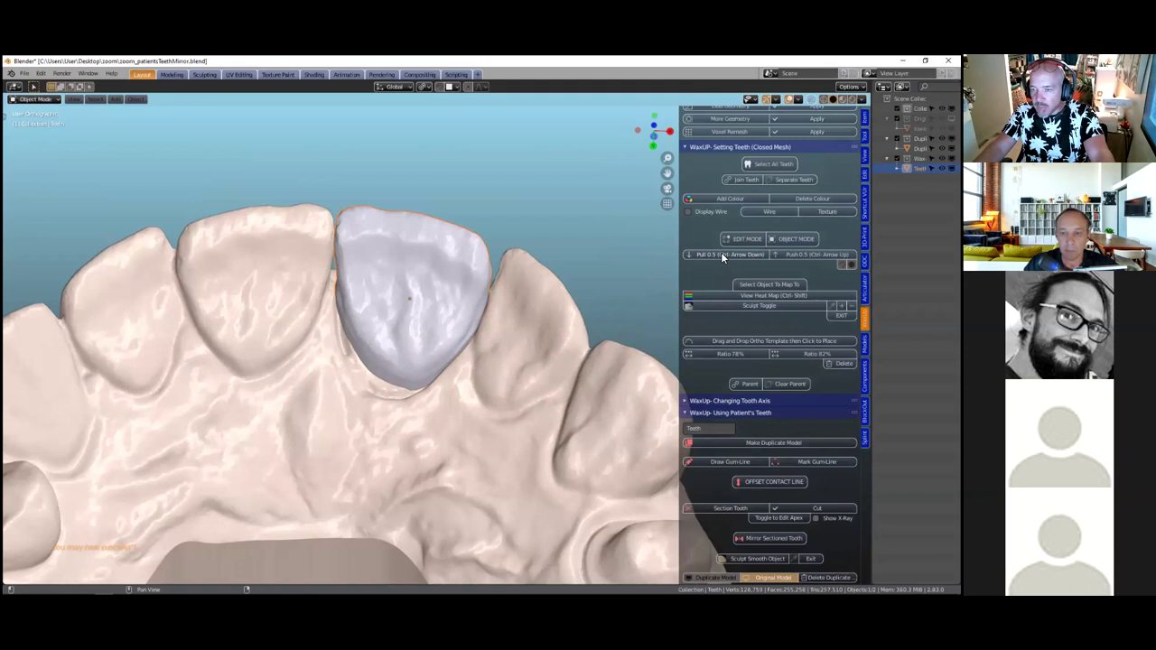
{"action": "key", "text": "Tab"}
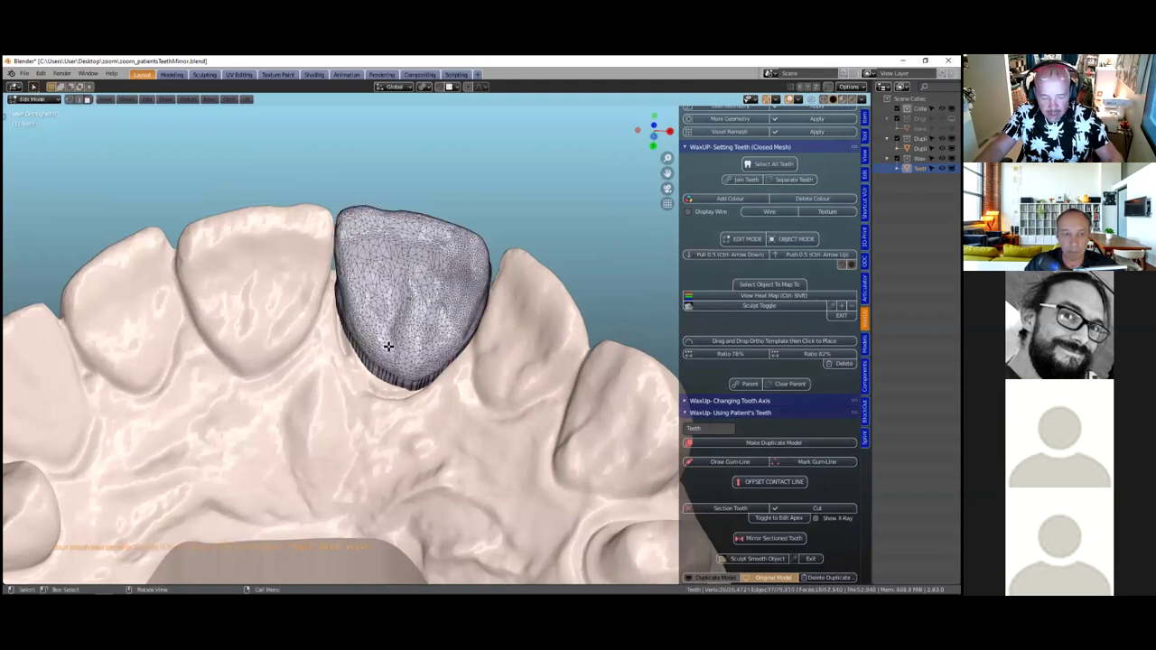
{"action": "key", "text": "g"}
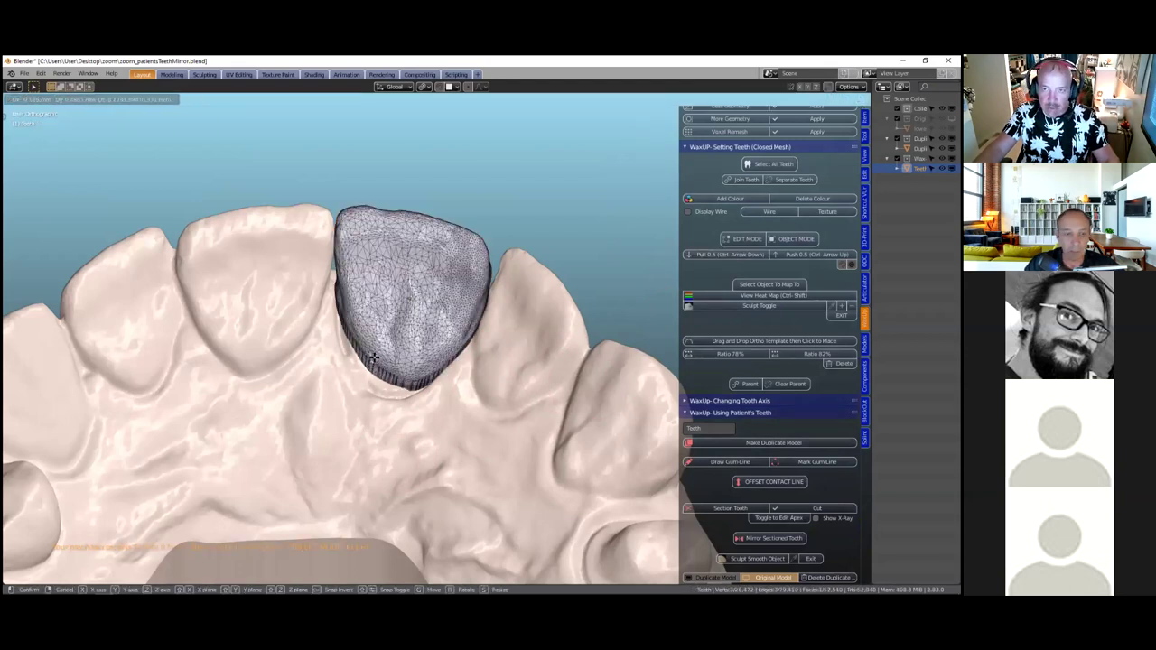
{"action": "left_click", "coordinate": [429, 345]}
{"action": "middle_click_drag", "start_coordinate": [443, 327], "coordinate": [511, 115]}
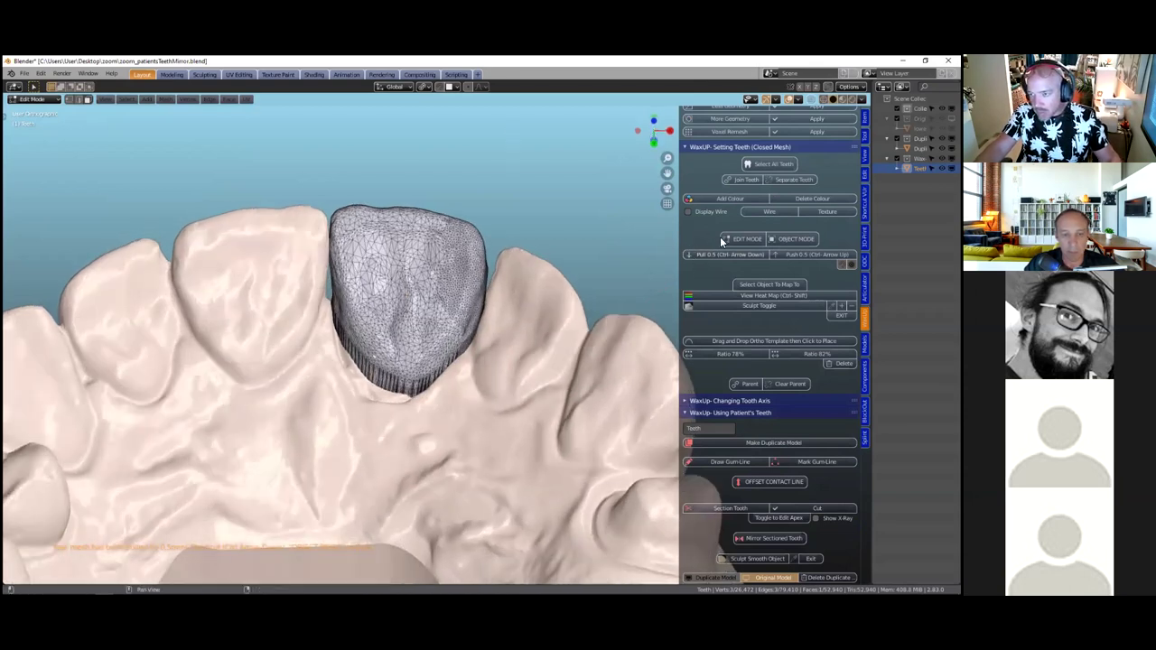
{"action": "left_click", "coordinate": [727, 240]}
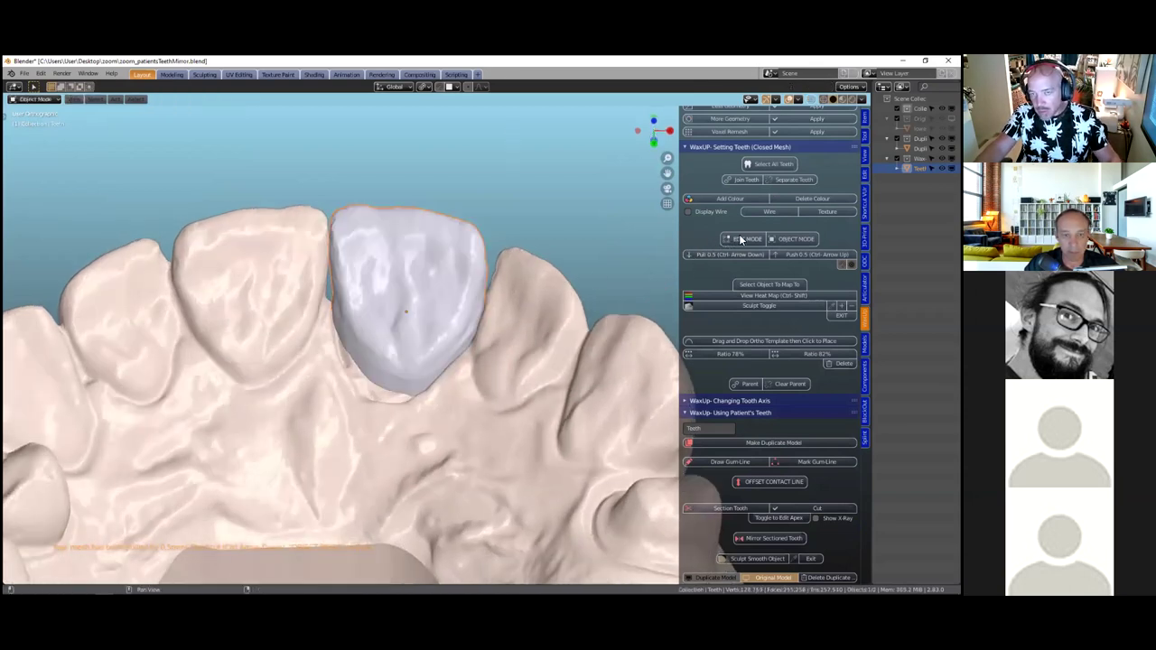
Stretch the incisor's palatal edge over the gum gaps with proportional editing, and return to Object Mode
{"action": "left_click", "coordinate": [732, 239]}
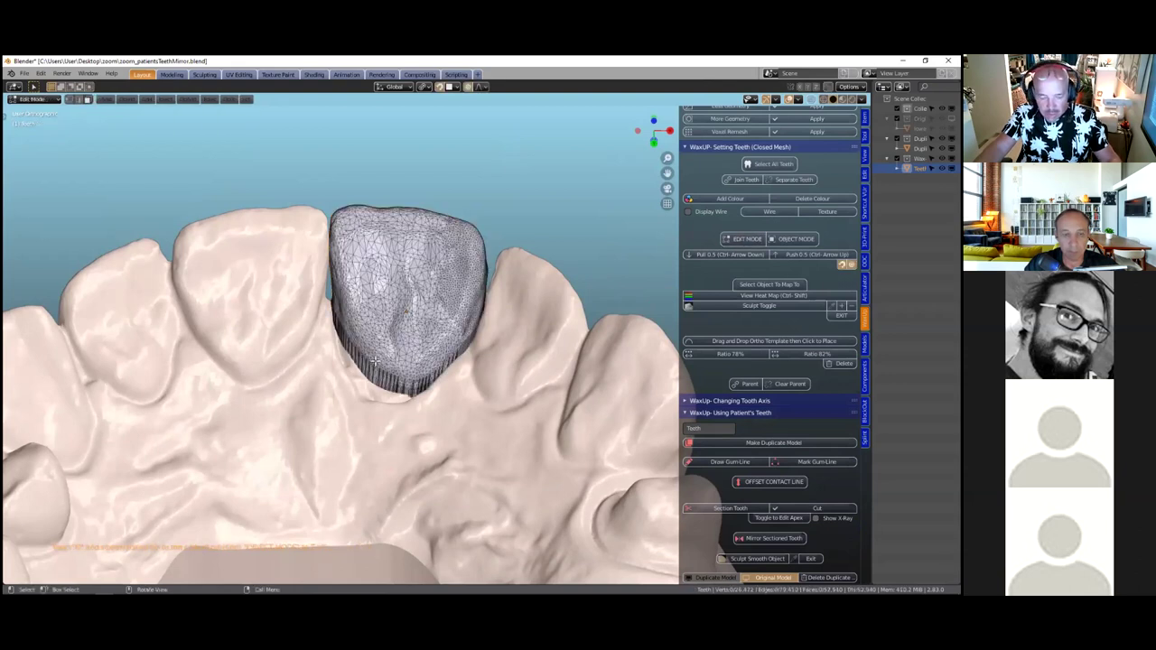
{"action": "key", "text": "g"}
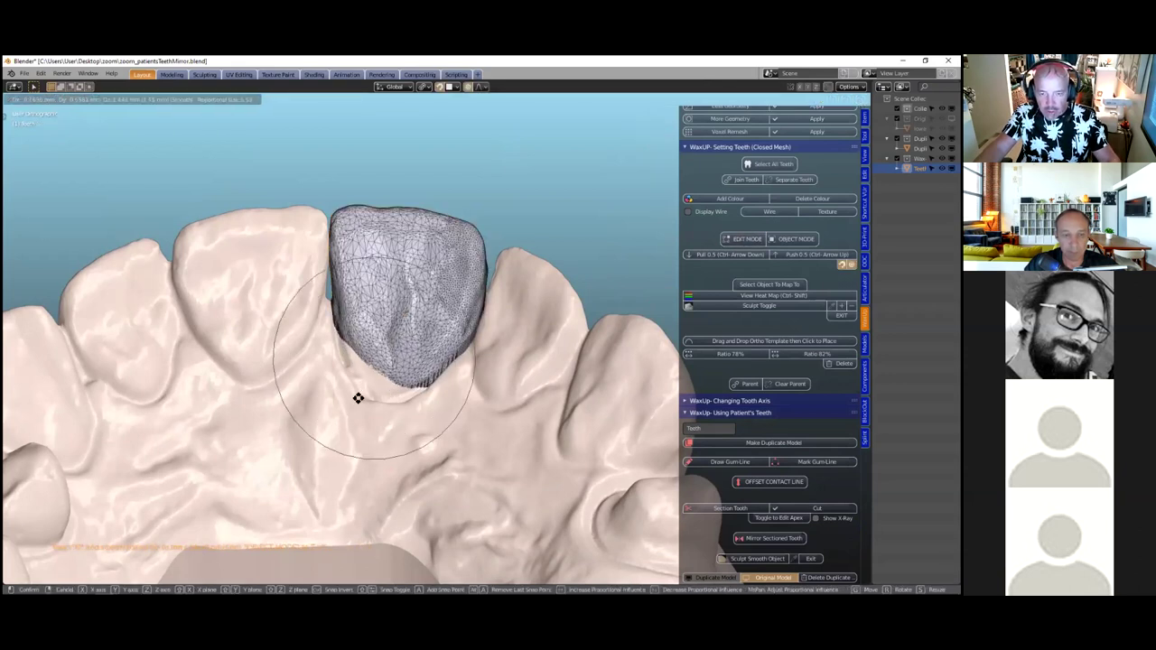
{"action": "left_click", "coordinate": [345, 326]}
{"action": "middle_click_drag", "start_coordinate": [348, 326], "coordinate": [324, 320]}
{"action": "key", "text": "g"}
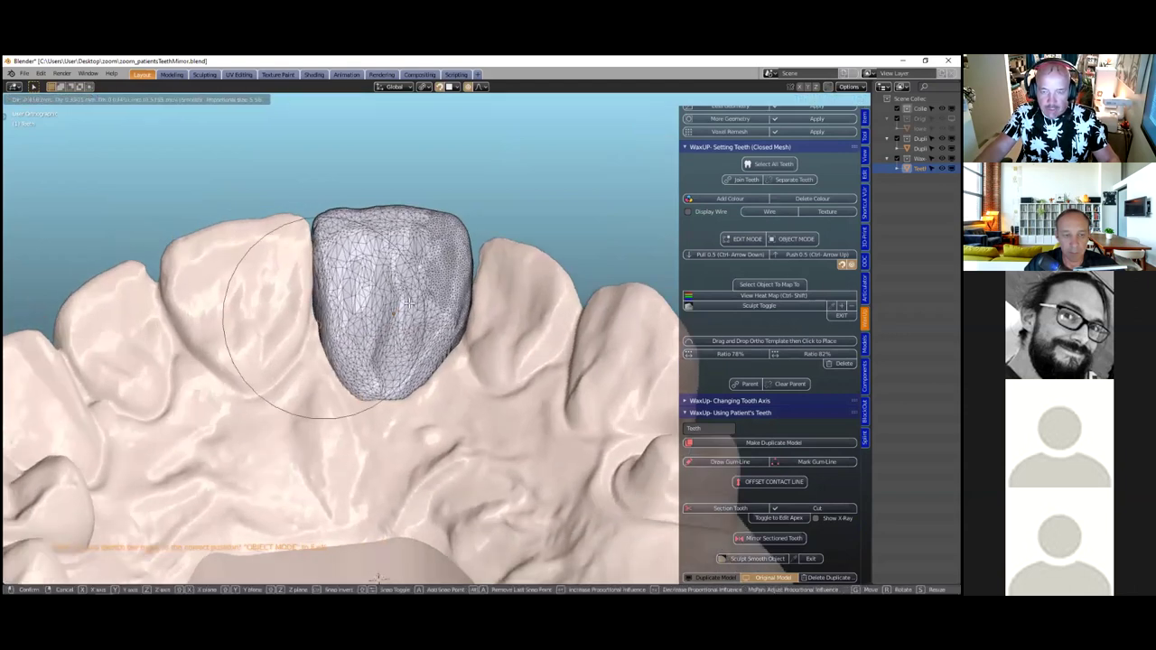
{"action": "left_click", "coordinate": [362, 302]}
{"action": "scroll", "coordinate": [396, 449], "scroll_direction": "down", "scroll_amount": 1}
{"action": "mouse_move", "coordinate": [393, 410]}
{"action": "middle_mouse_down"}
{"action": "mouse_move", "coordinate": [406, 404]}
{"action": "mouse_move", "coordinate": [403, 418]}
{"action": "middle_mouse_up"}
{"action": "key", "text": "Tab"}
Examine the finished incisor from the front and sides against the neighbouring teeth
{"action": "scroll", "coordinate": [400, 421], "scroll_direction": "down", "scroll_amount": 3}
{"action": "scroll", "coordinate": [402, 425], "scroll_direction": "up", "scroll_amount": 4}
{"action": "scroll", "coordinate": [398, 472], "scroll_direction": "down", "scroll_amount": 3}
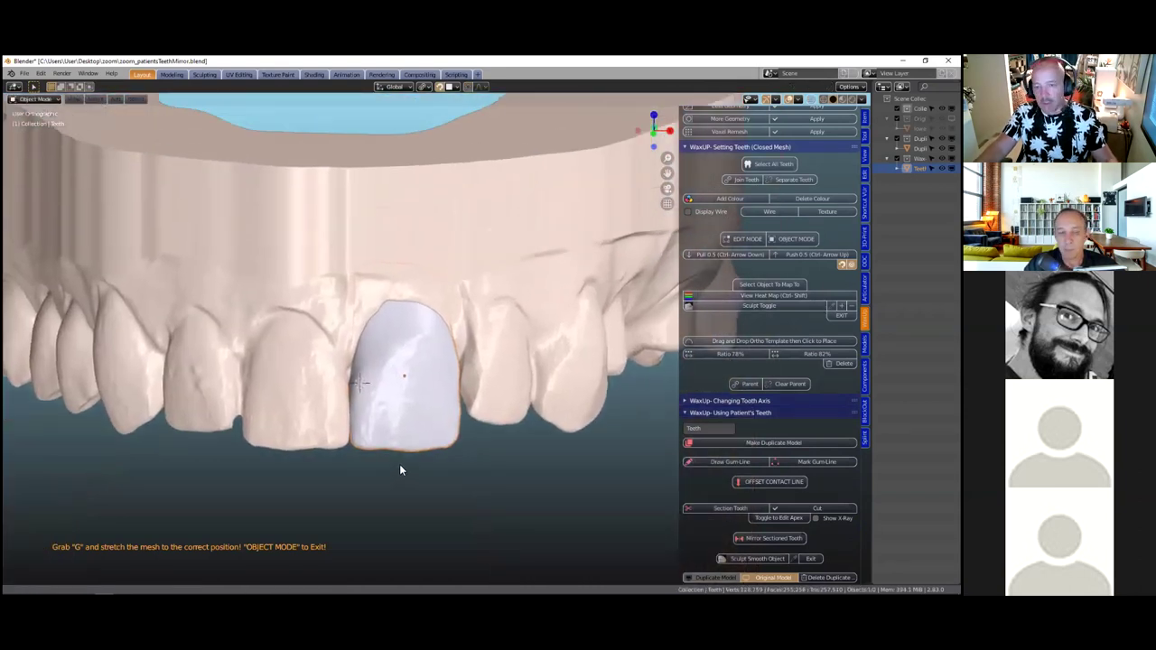
{"action": "middle_click_drag", "start_coordinate": [399, 464], "coordinate": [497, 382]}
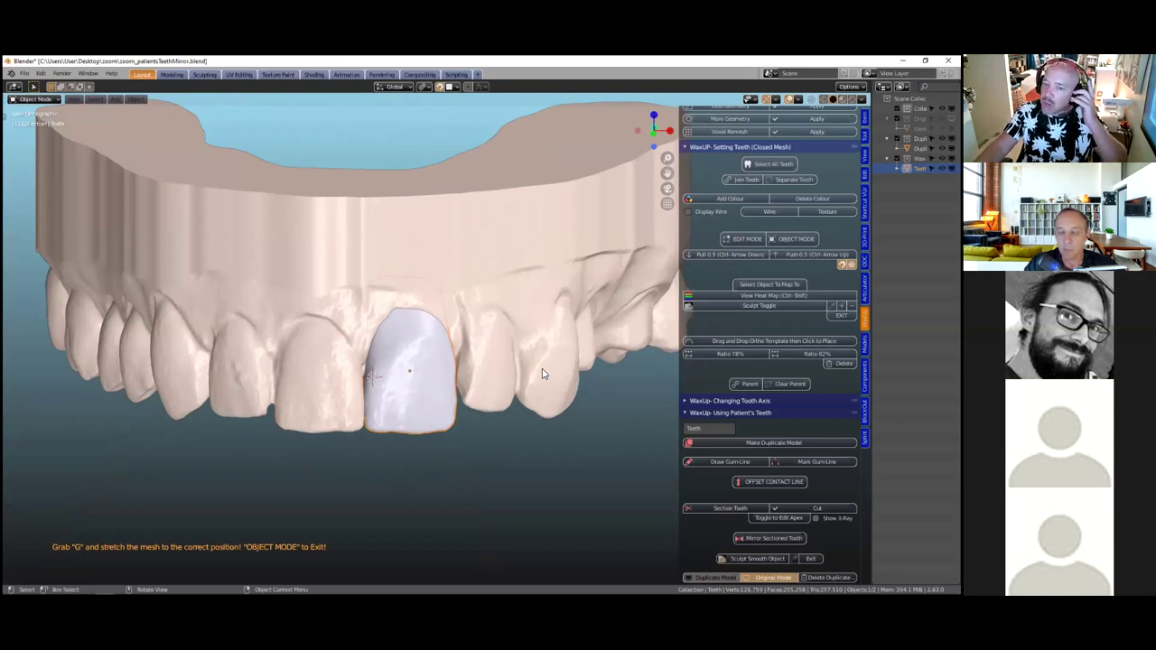
{"action": "scroll", "coordinate": [542, 373], "scroll_direction": "down", "scroll_amount": 1}
{"action": "middle_click_drag", "start_coordinate": [541, 373], "coordinate": [377, 378]}
{"action": "middle_click_drag", "start_coordinate": [398, 430], "coordinate": [573, 390]}
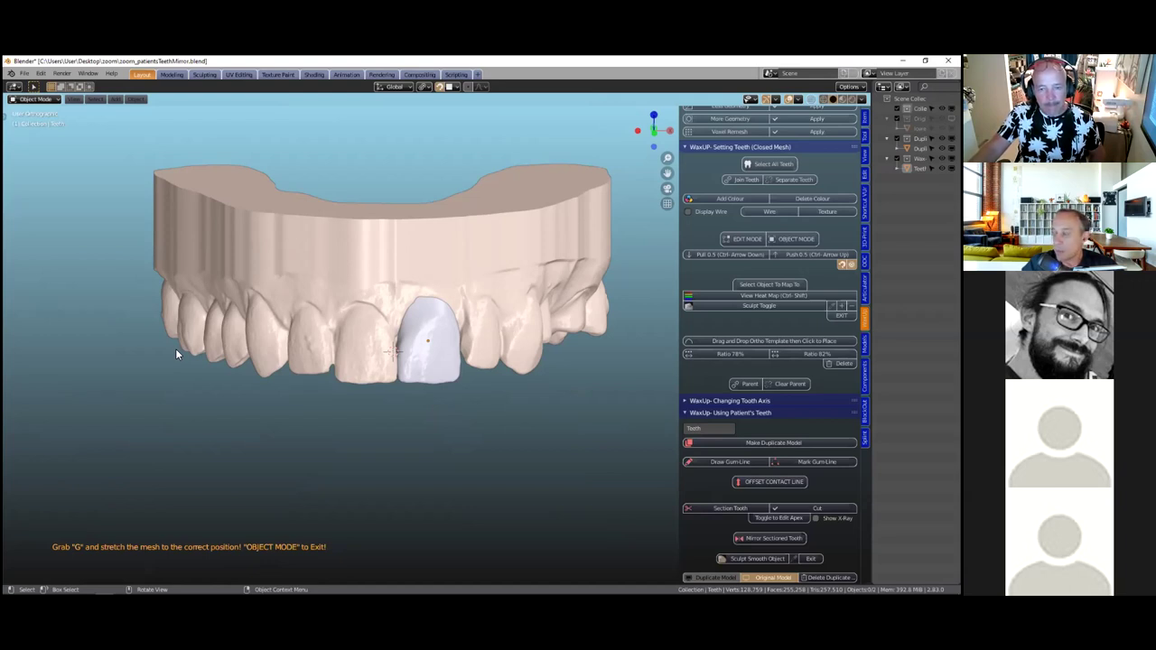
{"action": "scroll", "coordinate": [466, 400], "scroll_direction": "up", "scroll_amount": 3}
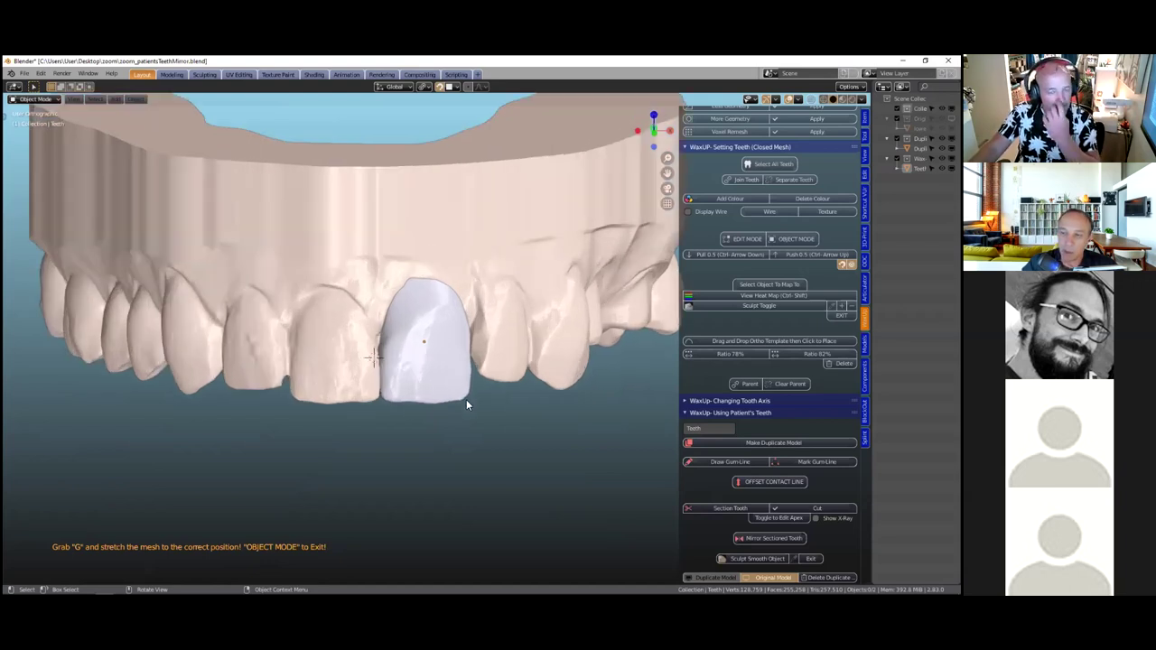
{"action": "scroll", "coordinate": [466, 402], "scroll_direction": "down", "scroll_amount": 2}
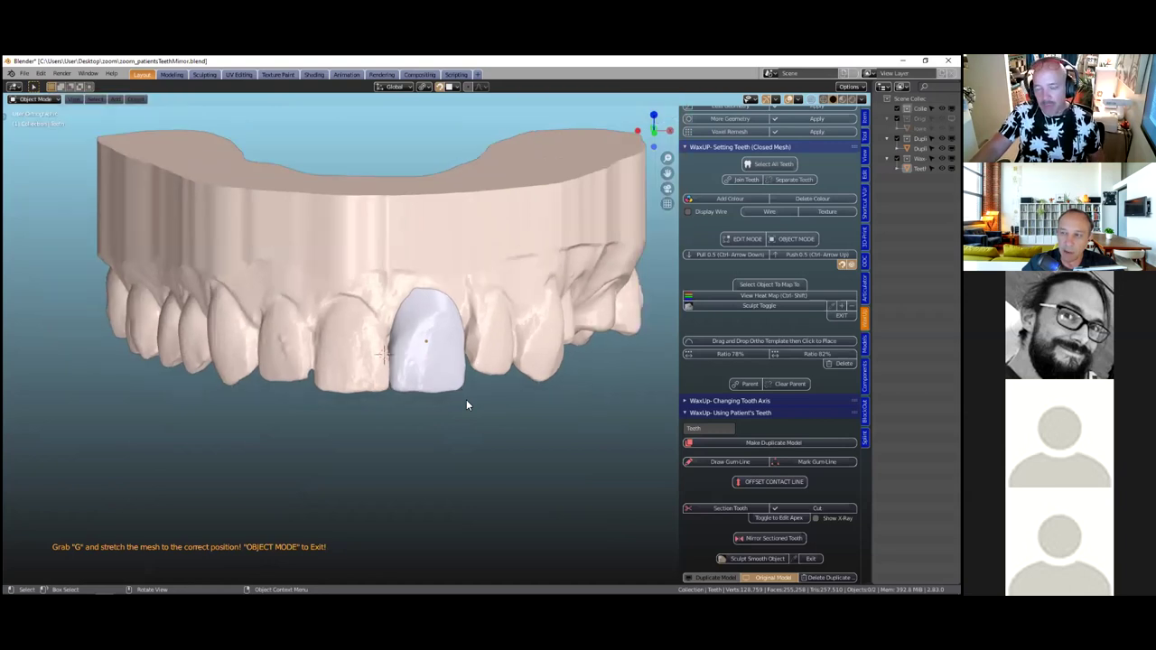
{"action": "scroll", "coordinate": [467, 405], "scroll_direction": "down", "scroll_amount": 1}
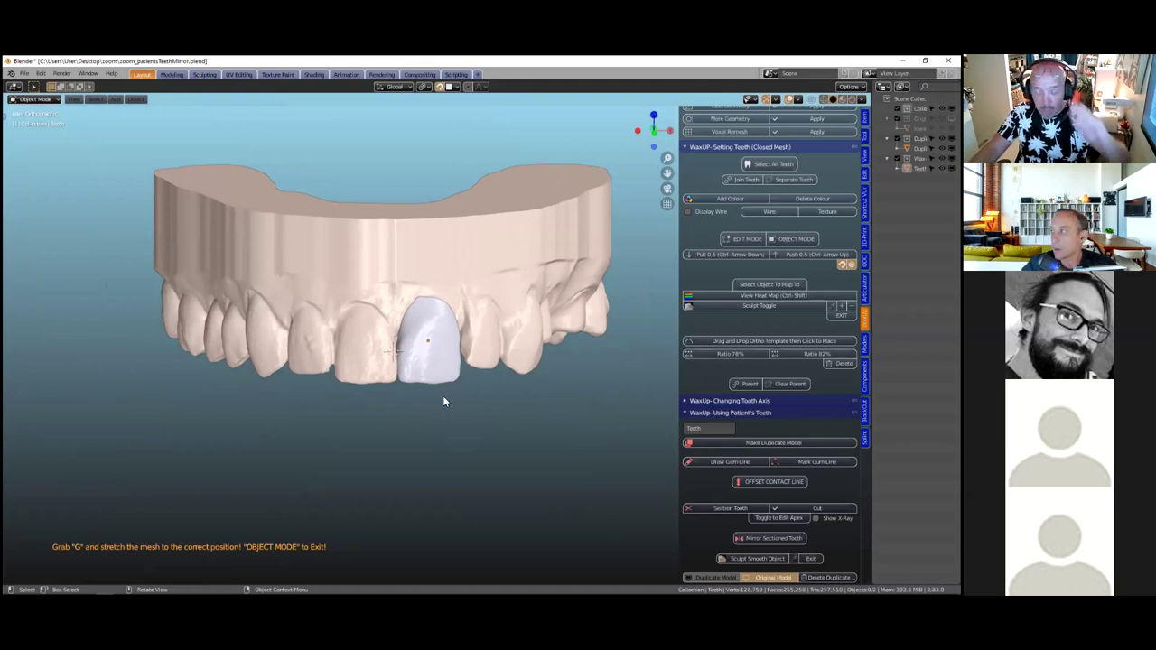
{"action": "left_click", "coordinate": [24, 74]}
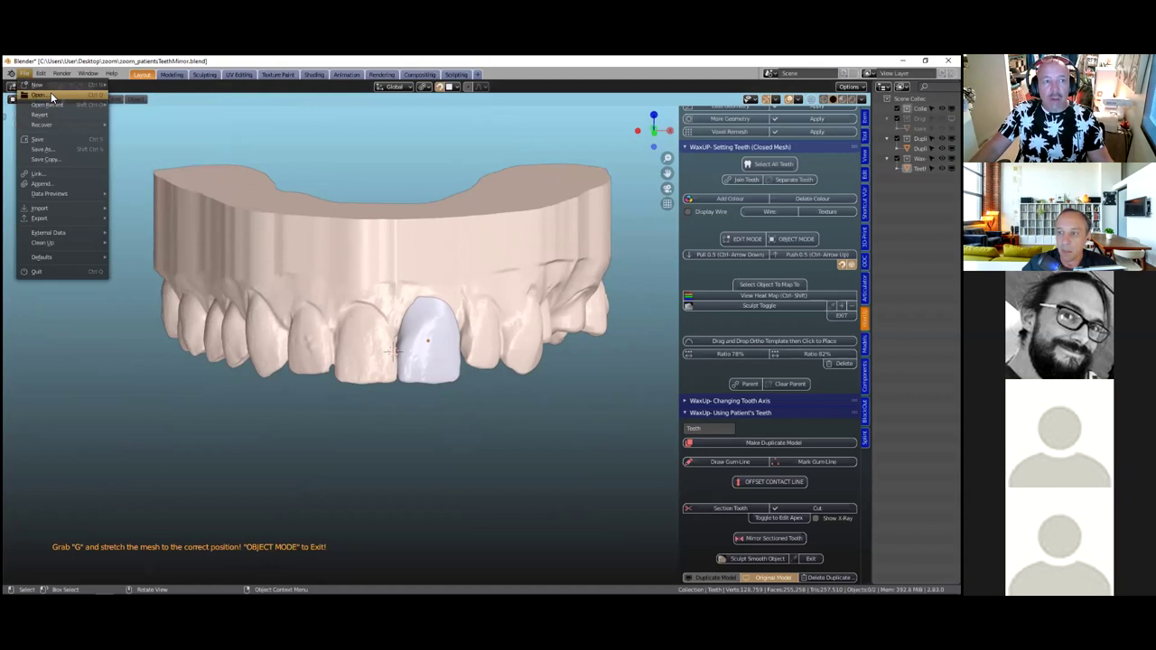
{"action": "left_click", "coordinate": [50, 93]}
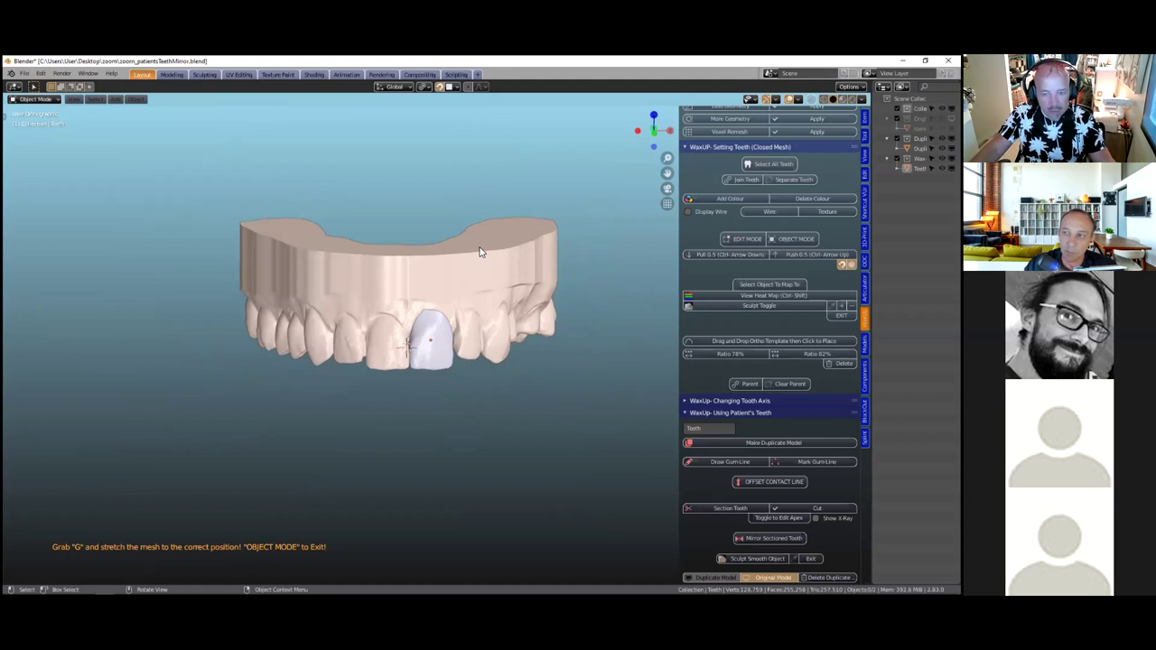
{"action": "key", "text": "alt"}
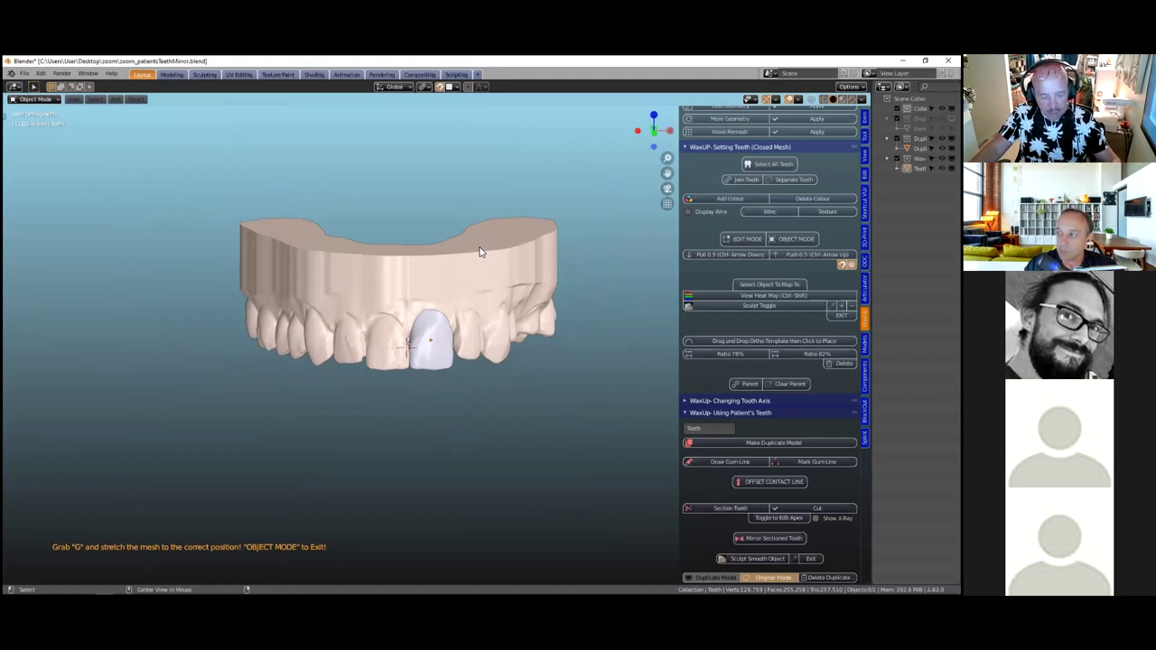
Delete the dental model and the waxed-up incisor, and import the generic hollow tooth library
{"action": "key", "text": "x"}
{"action": "left_click", "coordinate": [408, 252]}
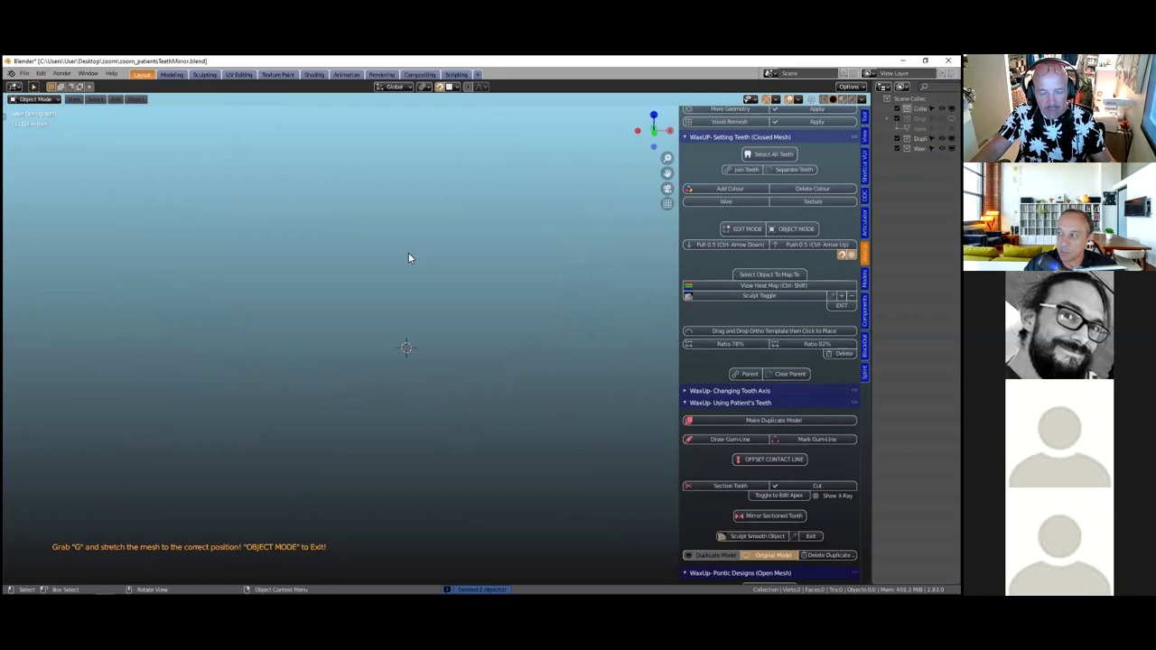
{"action": "scroll", "coordinate": [762, 258], "scroll_direction": "up", "scroll_amount": 10}
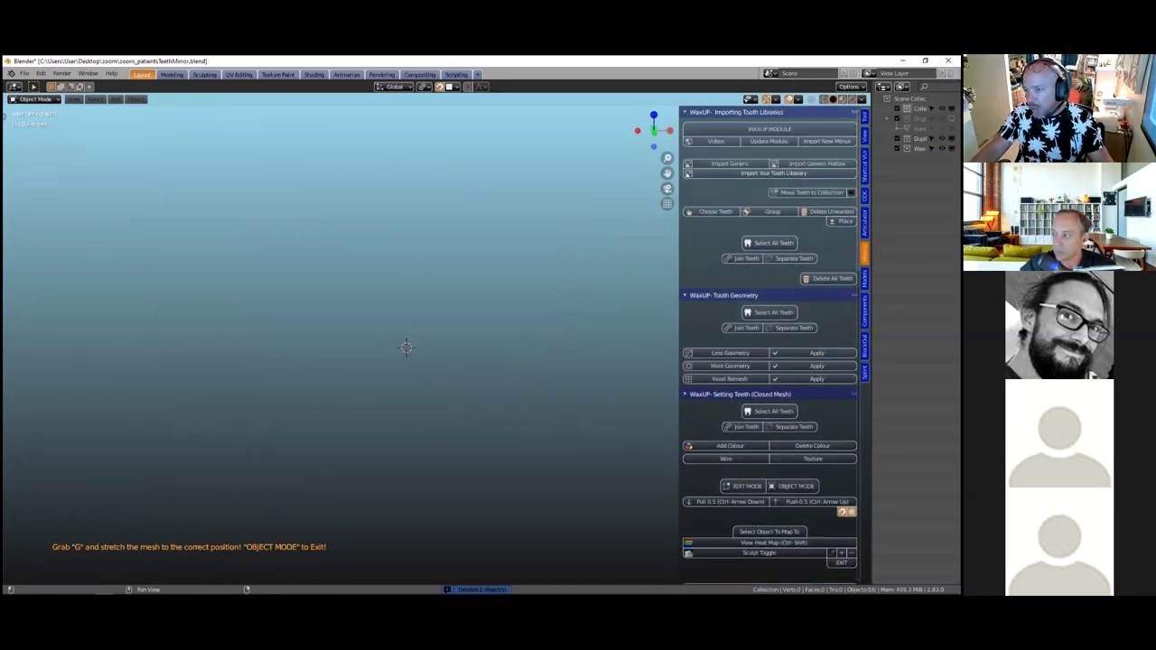
{"action": "left_click", "coordinate": [813, 163]}
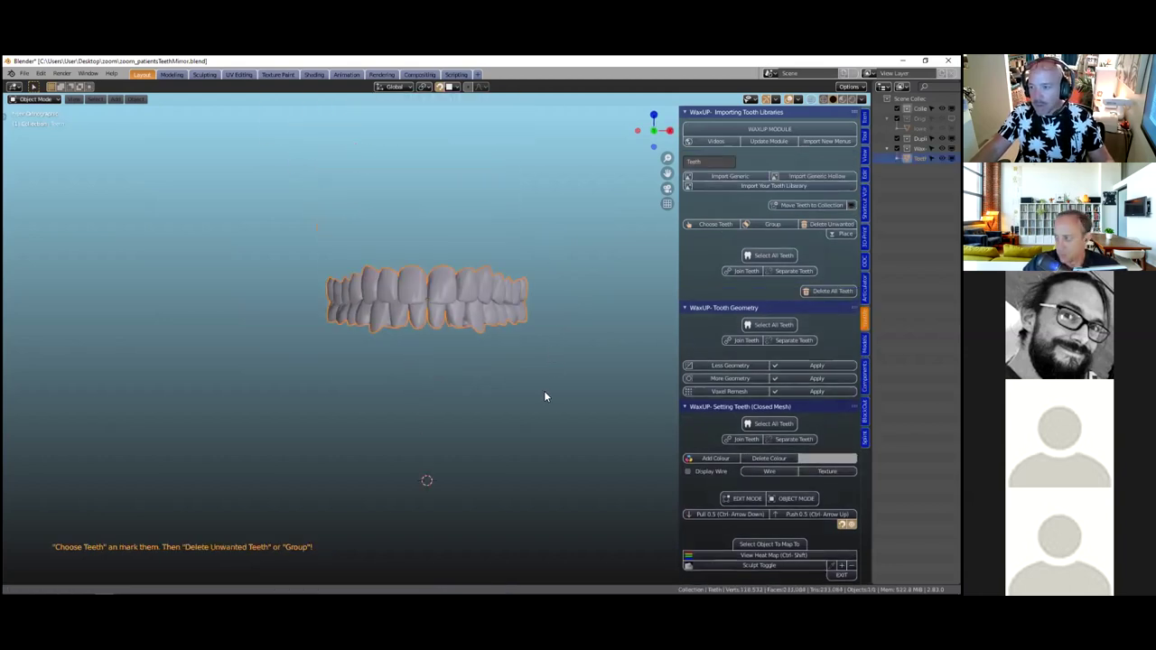
Mark the six upper front teeth from canine to canine, delete the unwanted teeth, and place the rest at the centre
{"action": "scroll", "coordinate": [544, 390], "scroll_direction": "up", "scroll_amount": 5}
{"action": "left_click", "coordinate": [707, 226]}
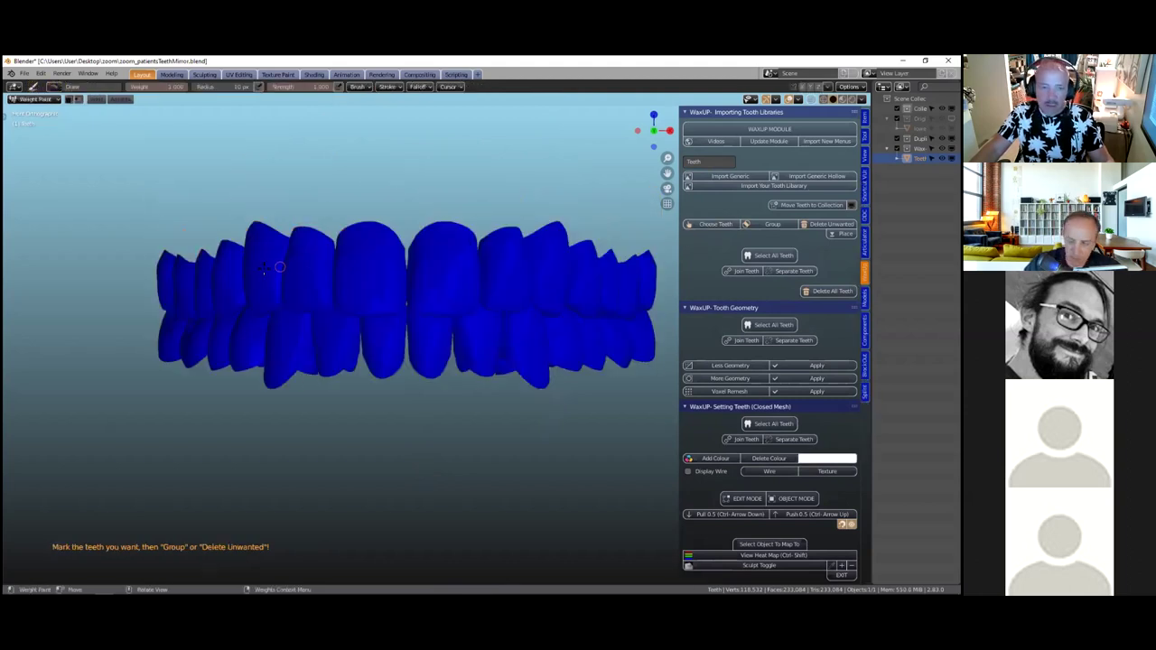
{"action": "left_click_drag", "start_coordinate": [261, 271], "coordinate": [402, 273]}
{"action": "left_click_drag", "start_coordinate": [491, 269], "coordinate": [560, 267]}
{"action": "left_click", "coordinate": [828, 224]}
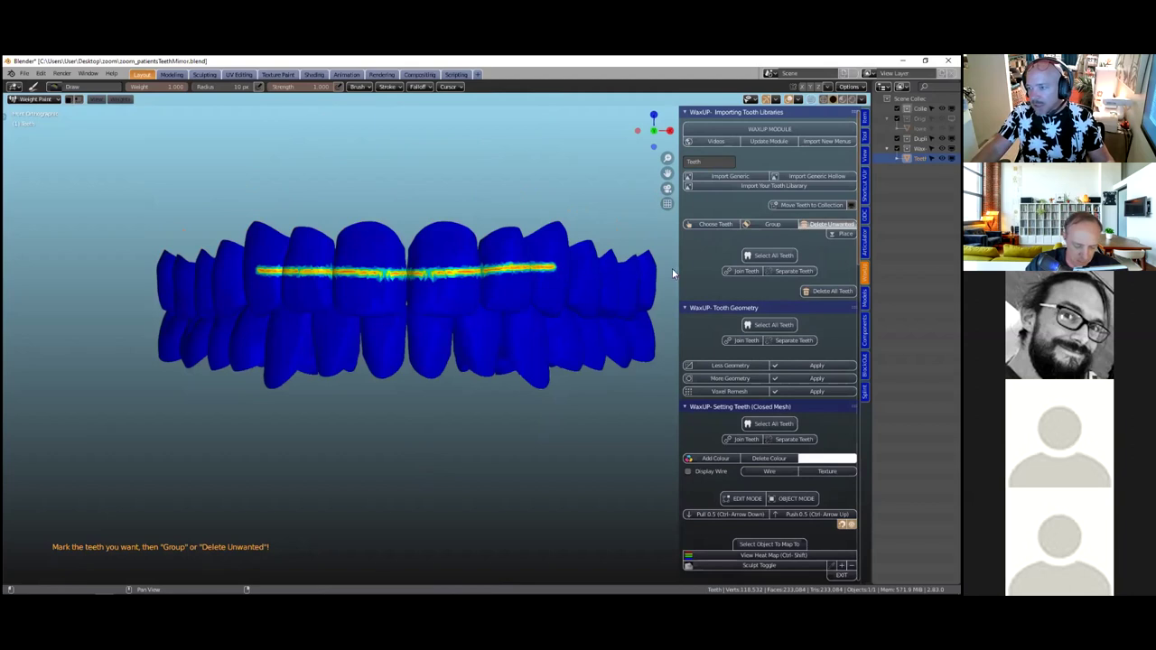
{"action": "scroll", "coordinate": [430, 448], "scroll_direction": "down", "scroll_amount": 10}
{"action": "middle_click_drag", "start_coordinate": [436, 452], "coordinate": [515, 390], "text": "shift"}
{"action": "scroll", "coordinate": [424, 423], "scroll_direction": "up", "scroll_amount": 6}
{"action": "scroll", "coordinate": [421, 421], "scroll_direction": "up", "scroll_amount": 5}
{"action": "middle_click_drag", "start_coordinate": [401, 416], "coordinate": [516, 391], "text": "shift"}
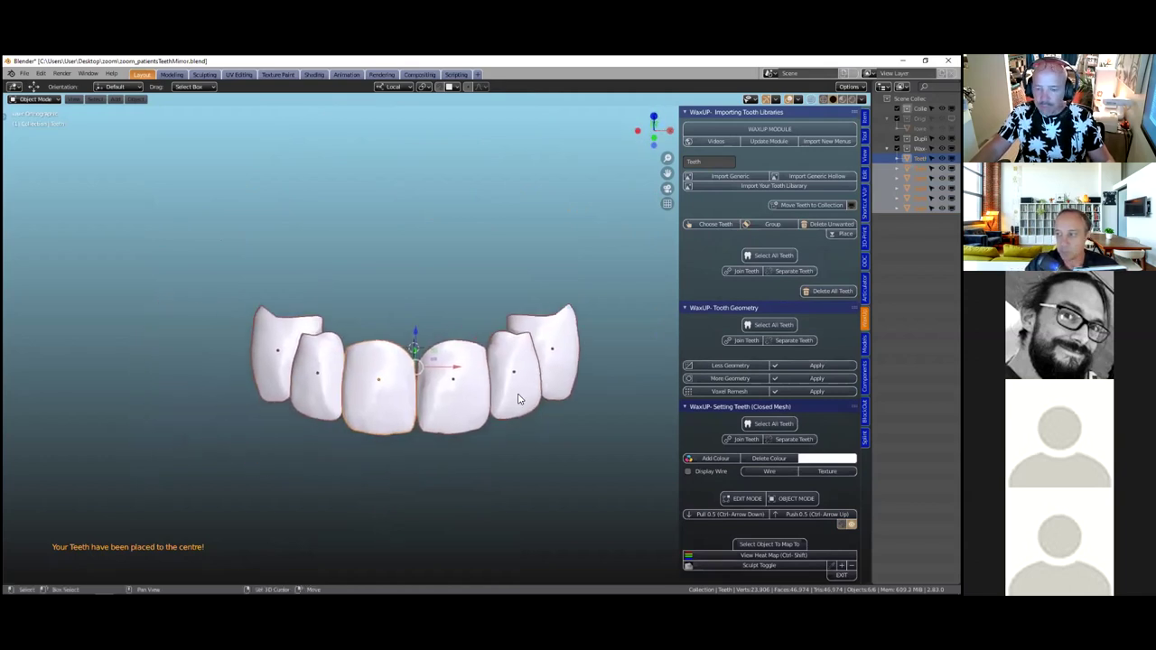
Select one upper central incisor from the palatal side and close its open tooth mesh
{"action": "scroll", "coordinate": [513, 400], "scroll_direction": "up", "scroll_amount": 2}
{"action": "middle_click_drag", "start_coordinate": [465, 439], "coordinate": [477, 302]}
{"action": "left_click", "coordinate": [467, 315]}
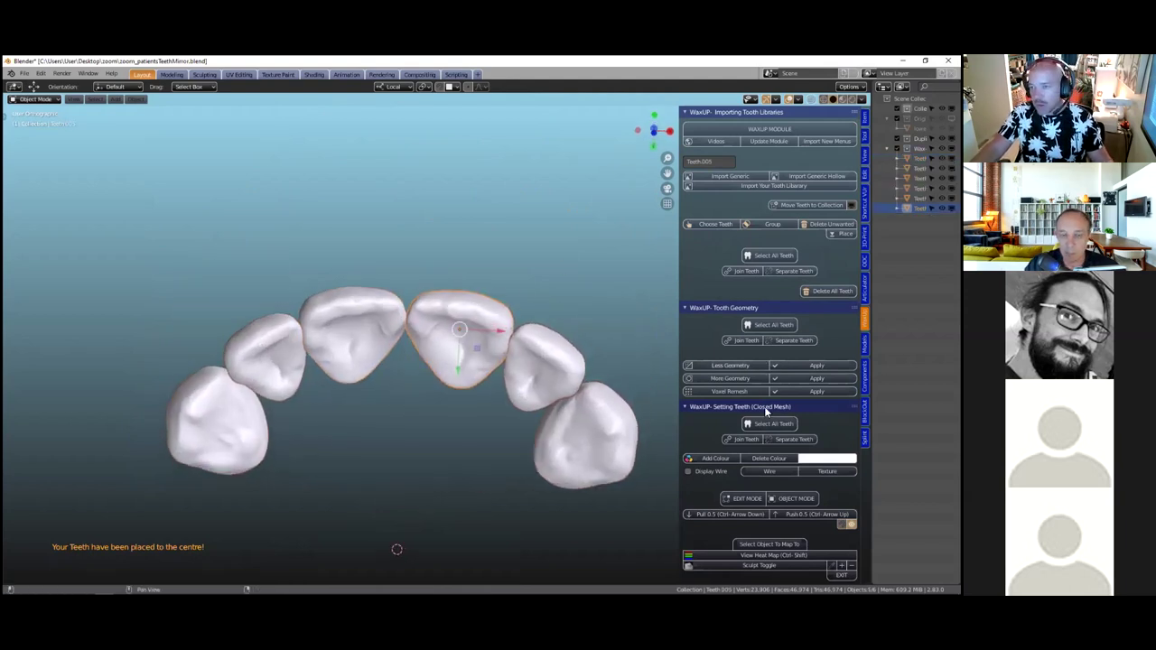
{"action": "scroll", "coordinate": [765, 406], "scroll_direction": "down", "scroll_amount": 6}
{"action": "scroll", "coordinate": [772, 408], "scroll_direction": "down", "scroll_amount": 9}
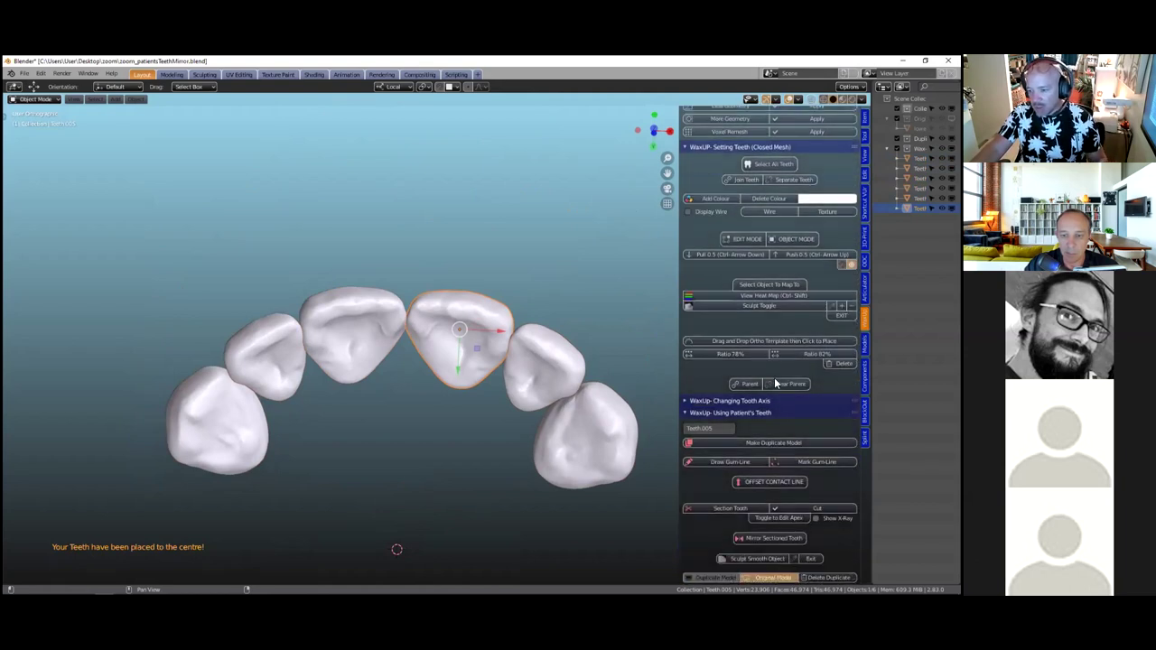
{"action": "scroll", "coordinate": [714, 392], "scroll_direction": "down", "scroll_amount": 1}
{"action": "left_click", "coordinate": [713, 387]}
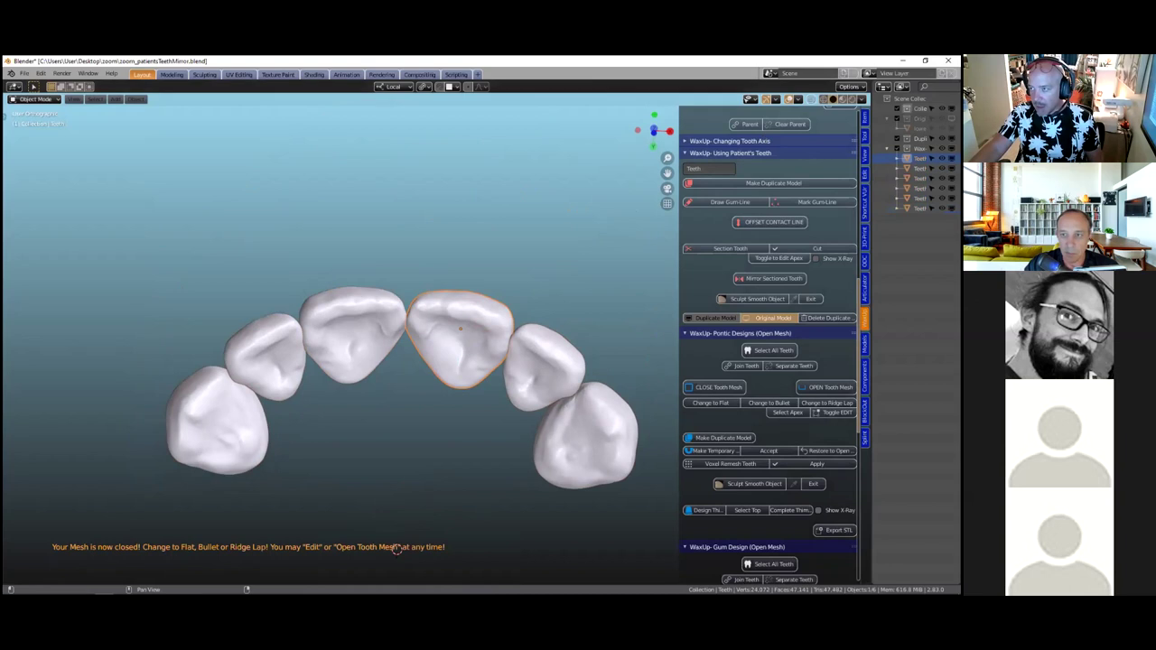
Split the 3D view in two, hide the second view's sidebar, and show the closed incisor from its gum side there
{"action": "left_click_drag", "start_coordinate": [869, 84], "coordinate": [521, 170]}
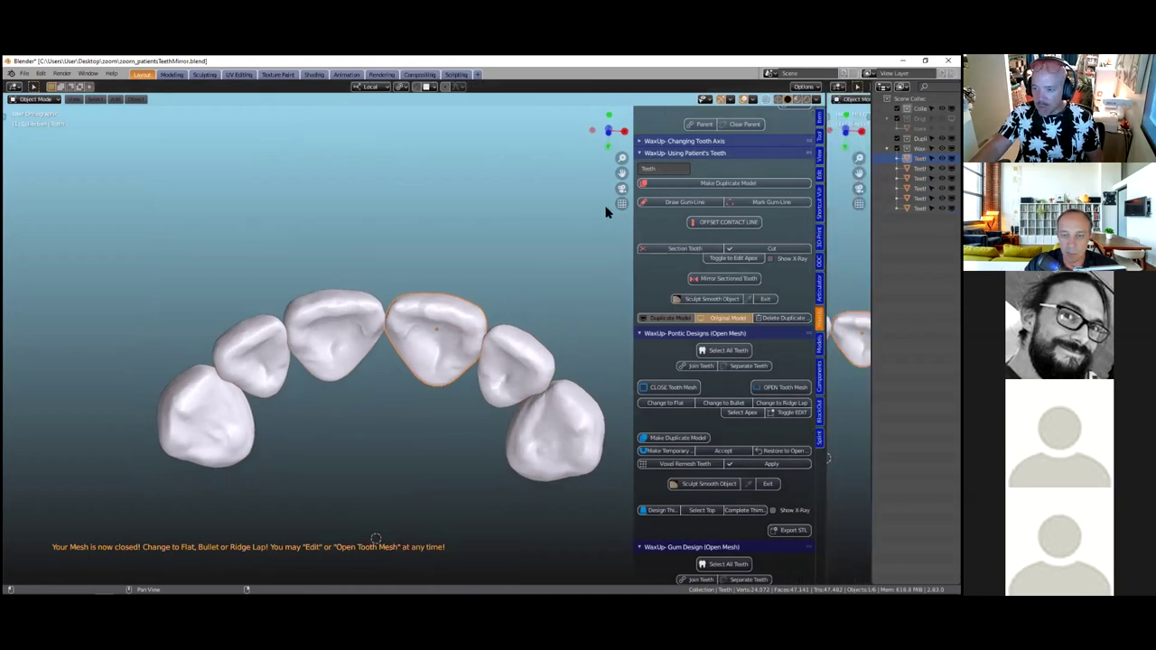
{"action": "left_click", "coordinate": [621, 358]}
{"action": "key", "text": "n"}
{"action": "middle_click_drag", "start_coordinate": [621, 358], "coordinate": [717, 343]}
{"action": "scroll", "coordinate": [717, 338], "scroll_direction": "up", "scroll_amount": 5}
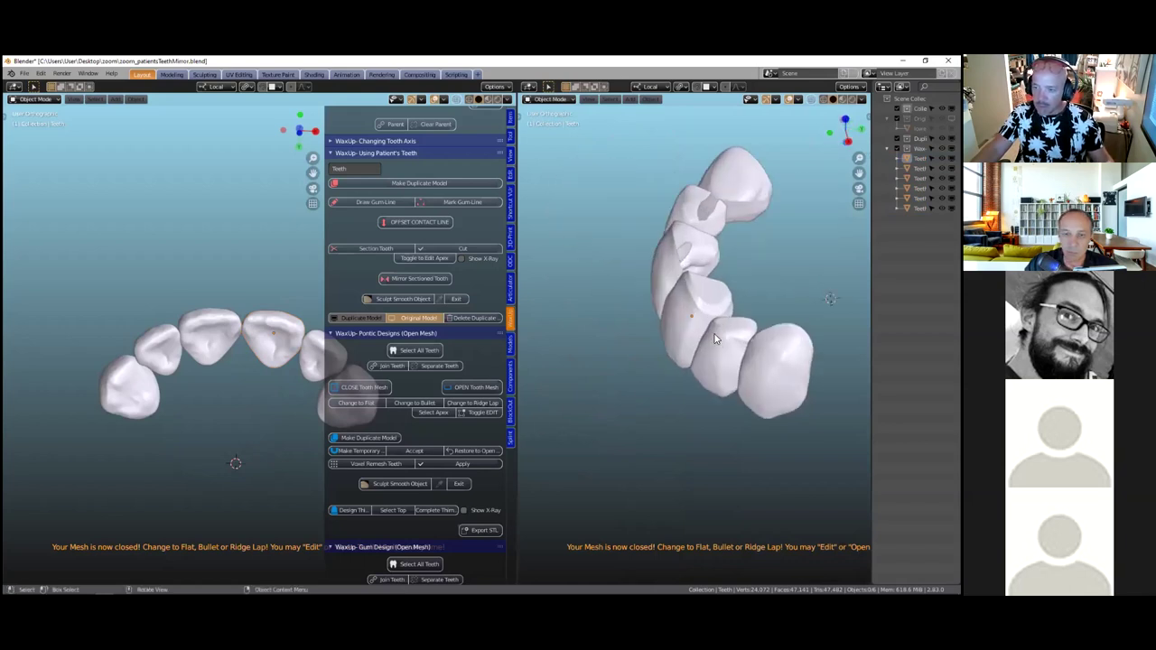
{"action": "scroll", "coordinate": [683, 368], "scroll_direction": "up", "scroll_amount": 4}
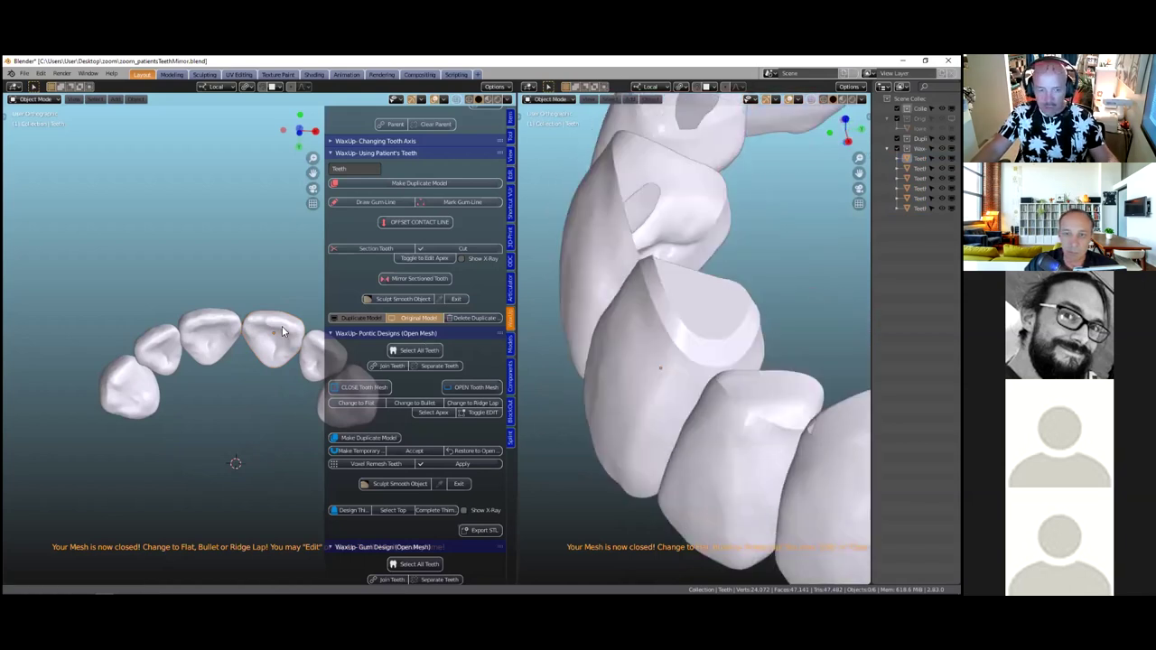
Change the closed central incisor to a flat pontic shape
{"action": "left_click", "coordinate": [266, 339]}
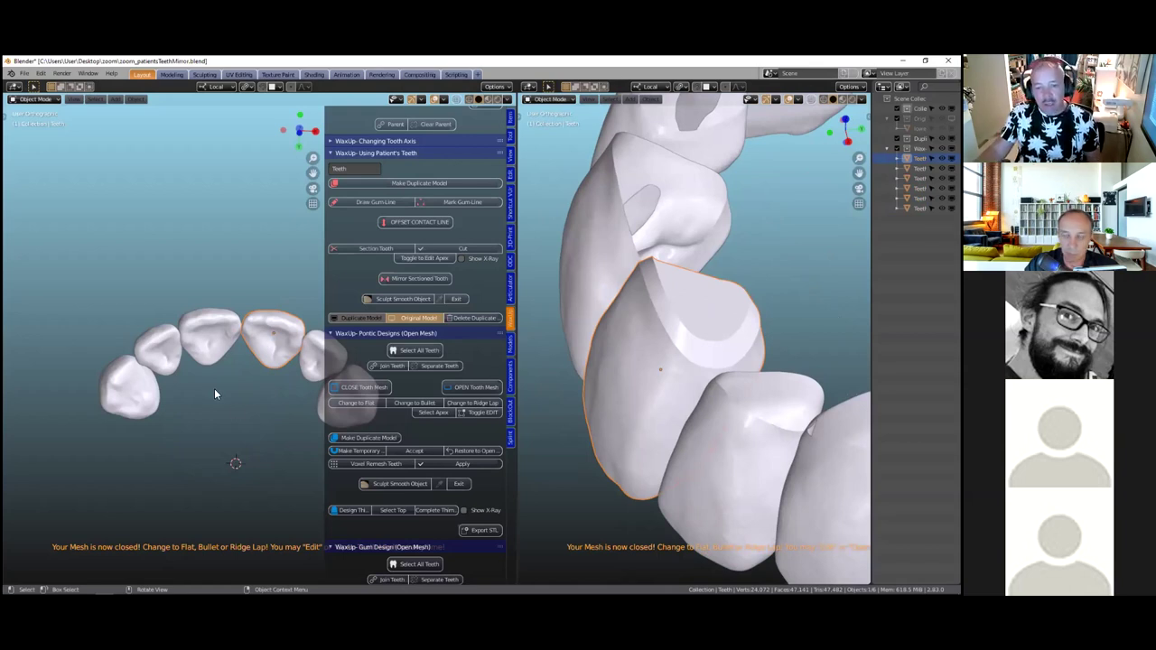
{"action": "middle_click_drag", "start_coordinate": [290, 430], "coordinate": [355, 406], "text": "shift"}
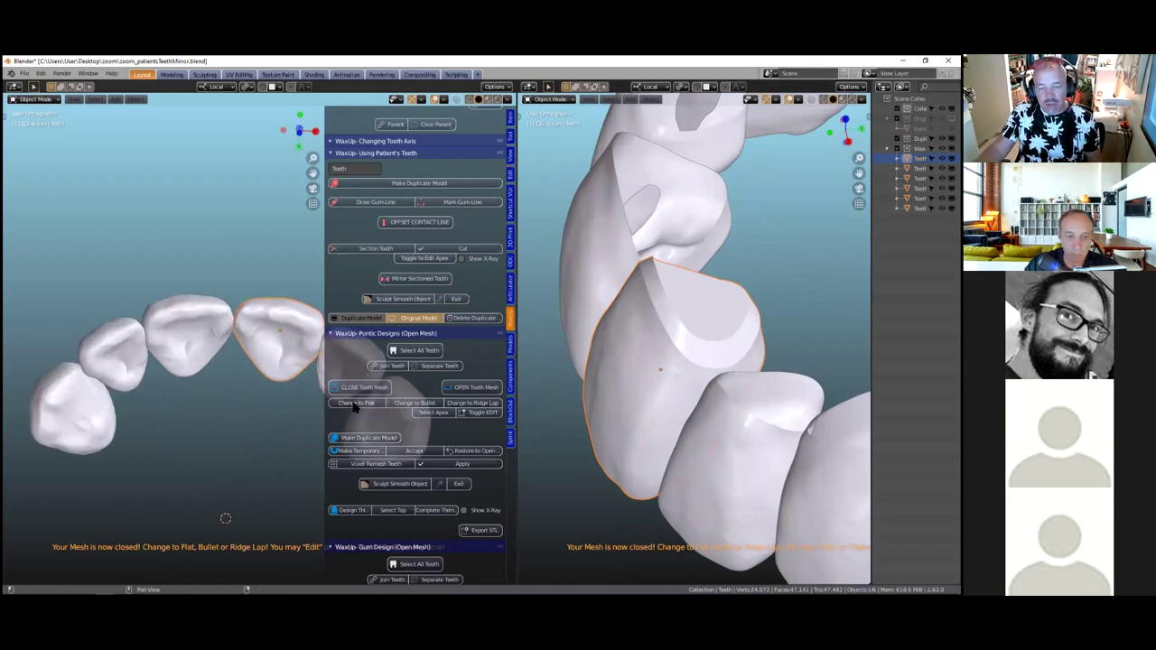
{"action": "left_click", "coordinate": [356, 403]}
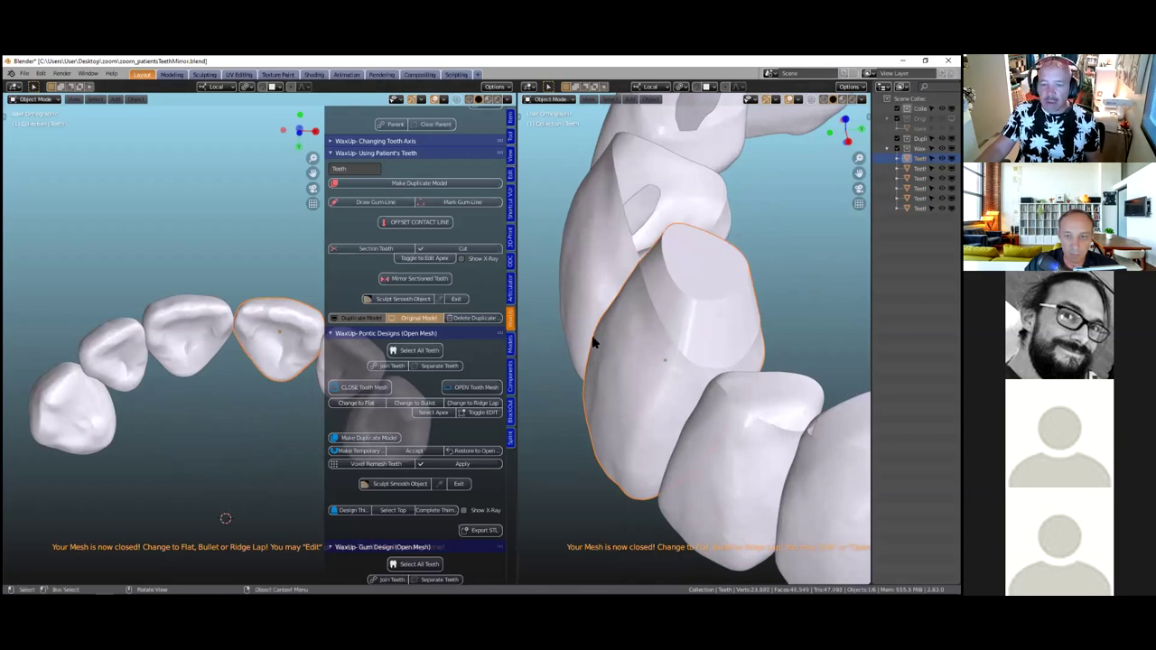
Select the incisor's flat apex in Edit Mode, try moving it, and return to Object Mode
{"action": "left_click", "coordinate": [471, 412]}
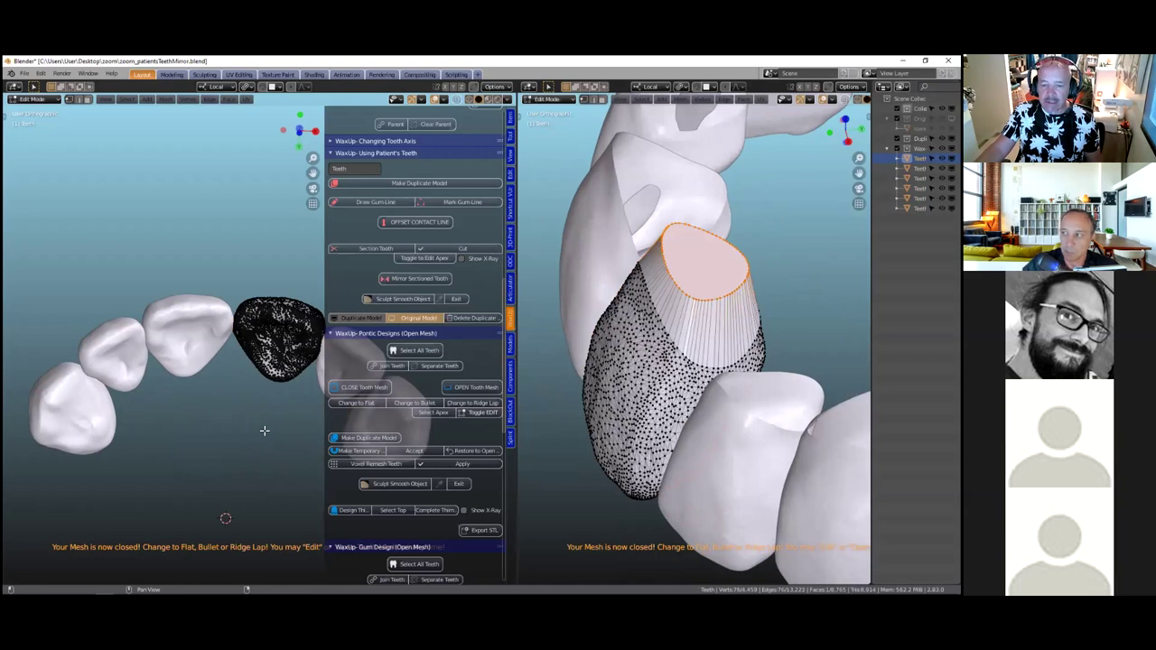
{"action": "left_click", "coordinate": [435, 414]}
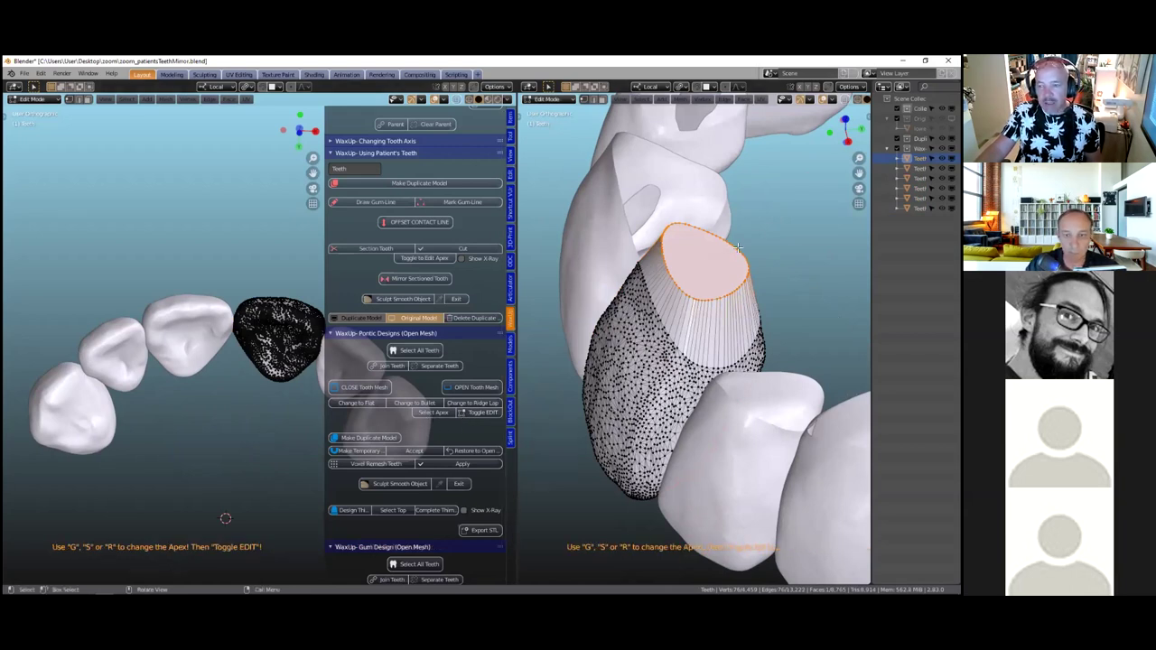
{"action": "key", "text": "g"}
{"action": "middle_click_drag", "start_coordinate": [723, 262], "coordinate": [779, 348]}
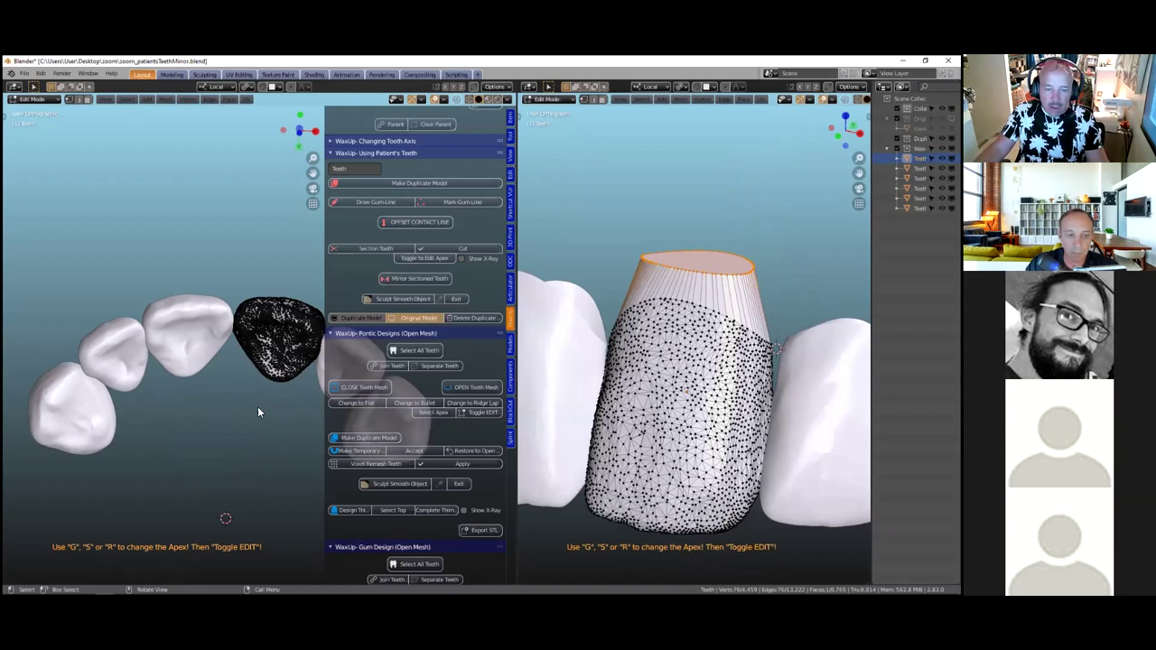
{"action": "key", "text": "Tab"}
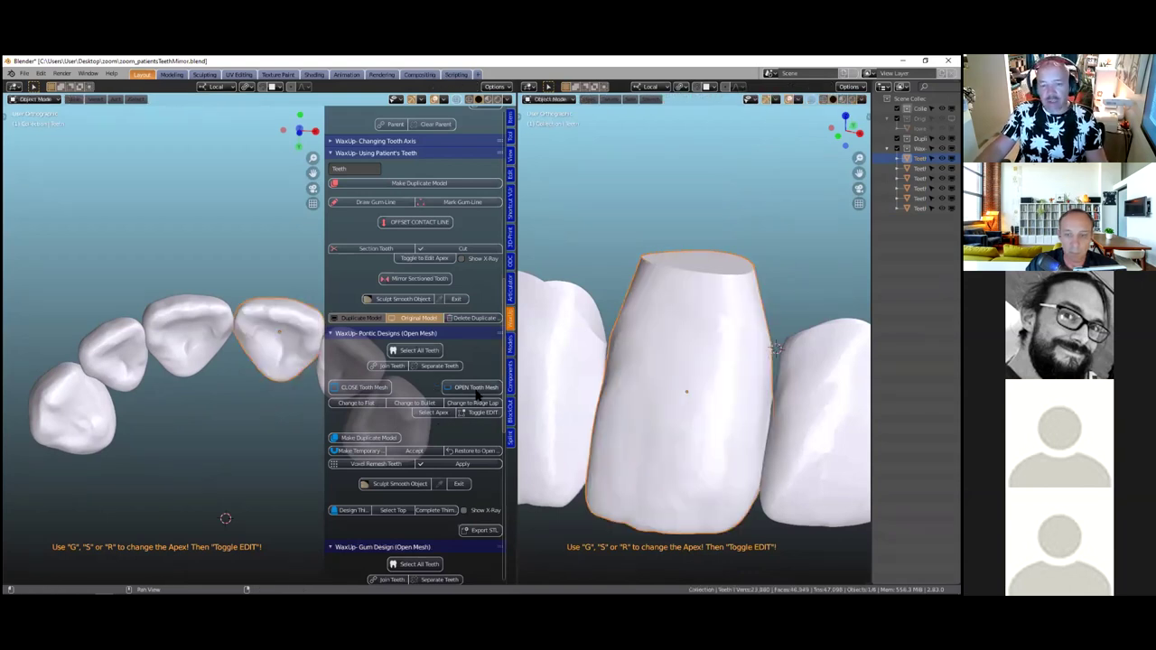
Reset the incisor by reopening and closing its mesh, try the bullet shape, and change it to a ridge lap
{"action": "left_click", "coordinate": [366, 390]}
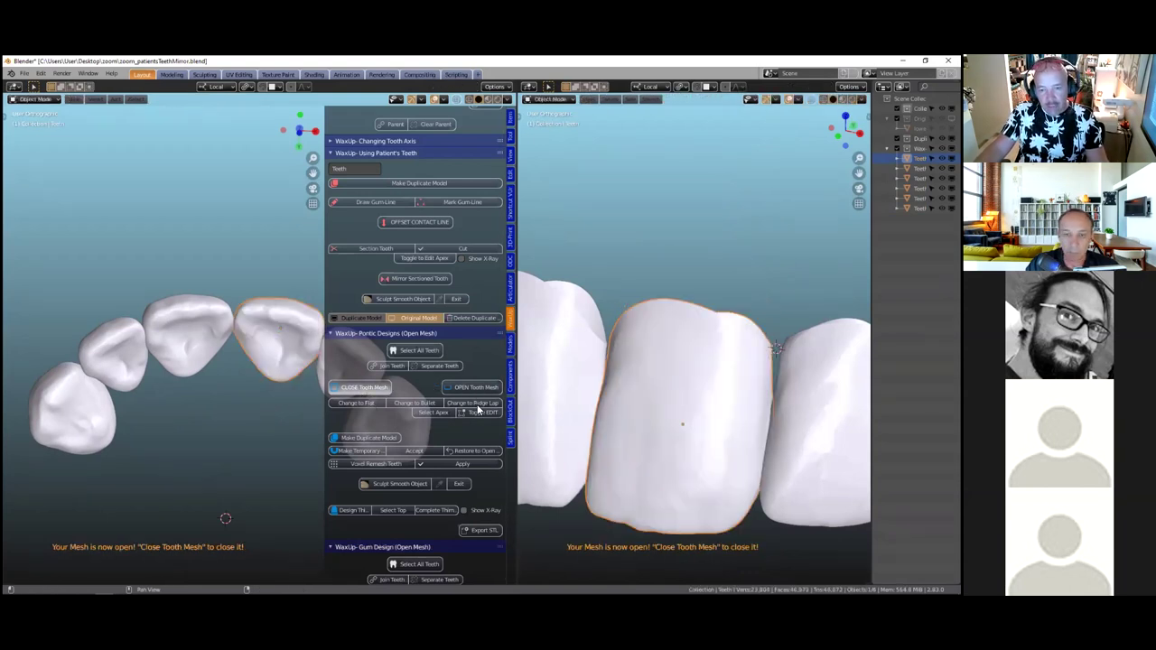
{"action": "left_click", "coordinate": [434, 404]}
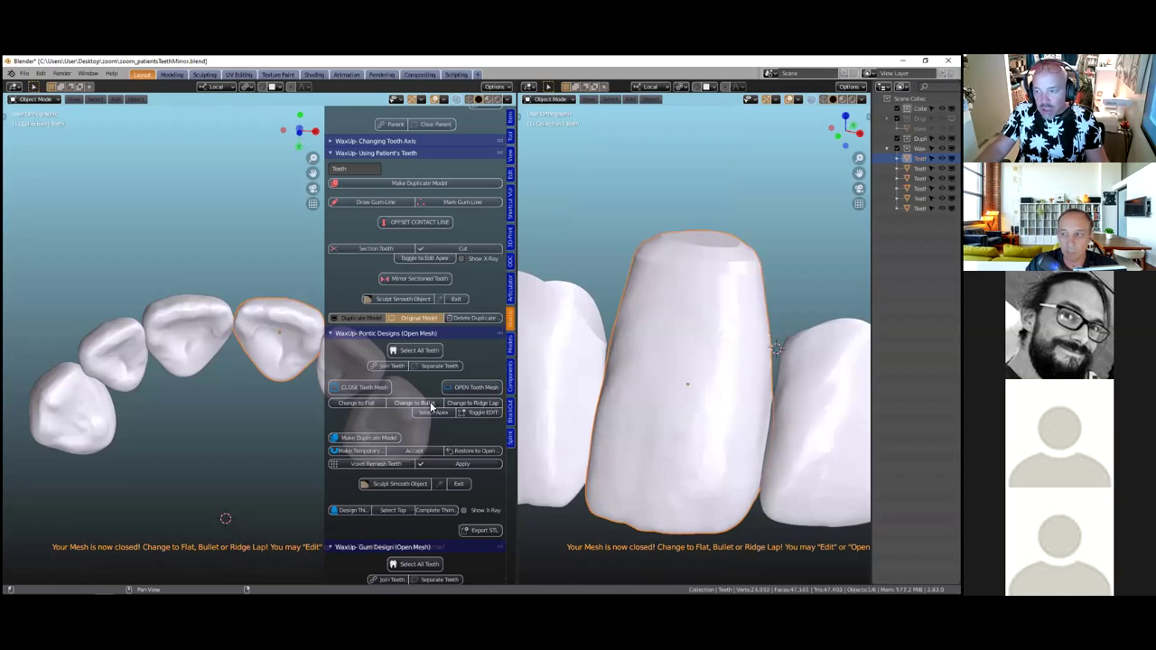
{"action": "left_click", "coordinate": [469, 405]}
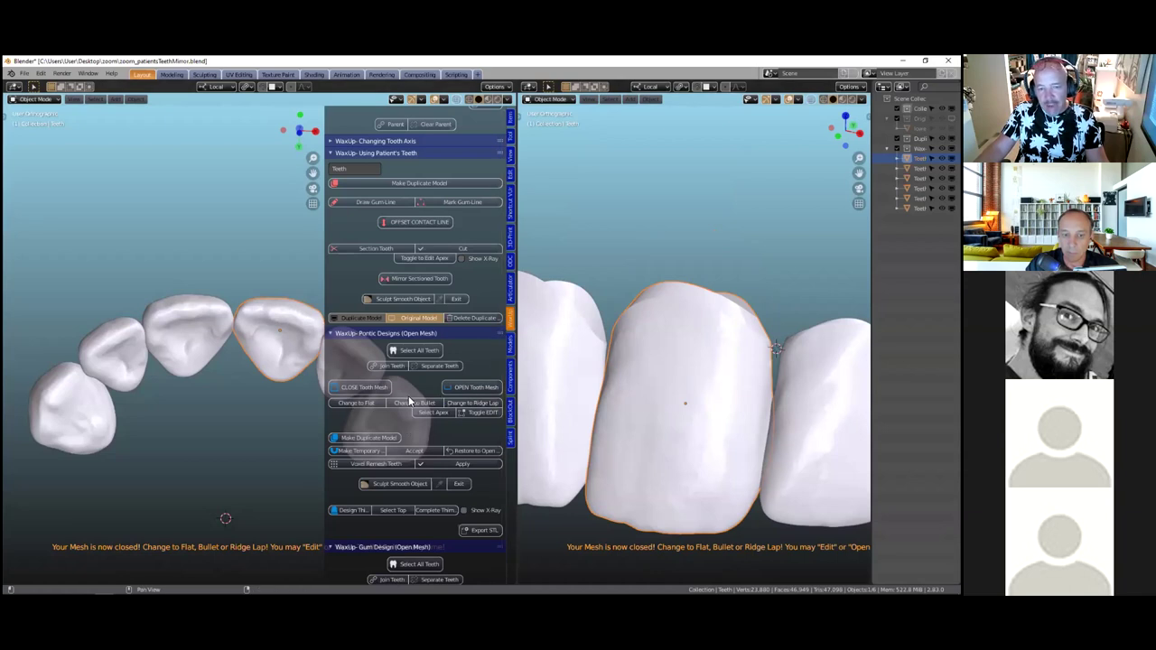
Select the adjacent open central incisor and create a gum around it
{"action": "middle_click_drag", "start_coordinate": [224, 366], "coordinate": [318, 371]}
{"action": "left_click", "coordinate": [568, 354]}
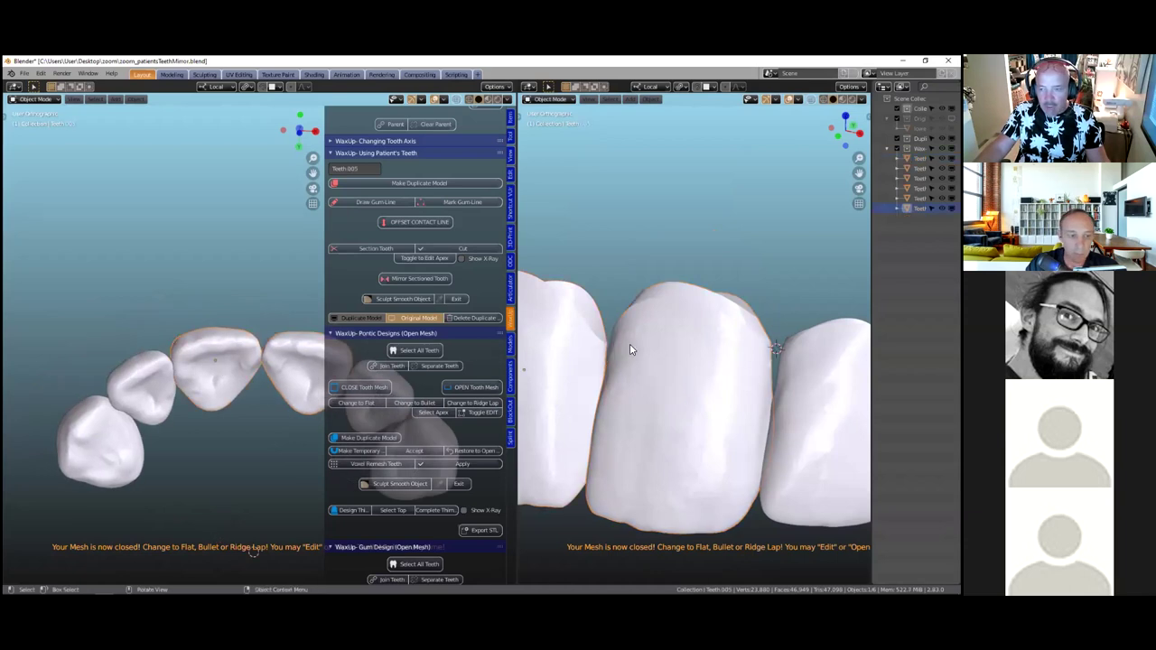
{"action": "scroll", "coordinate": [630, 343], "scroll_direction": "down", "scroll_amount": 2}
{"action": "middle_click_drag", "start_coordinate": [730, 346], "coordinate": [828, 341], "text": "shift"}
{"action": "scroll", "coordinate": [717, 328], "scroll_direction": "up", "scroll_amount": 3}
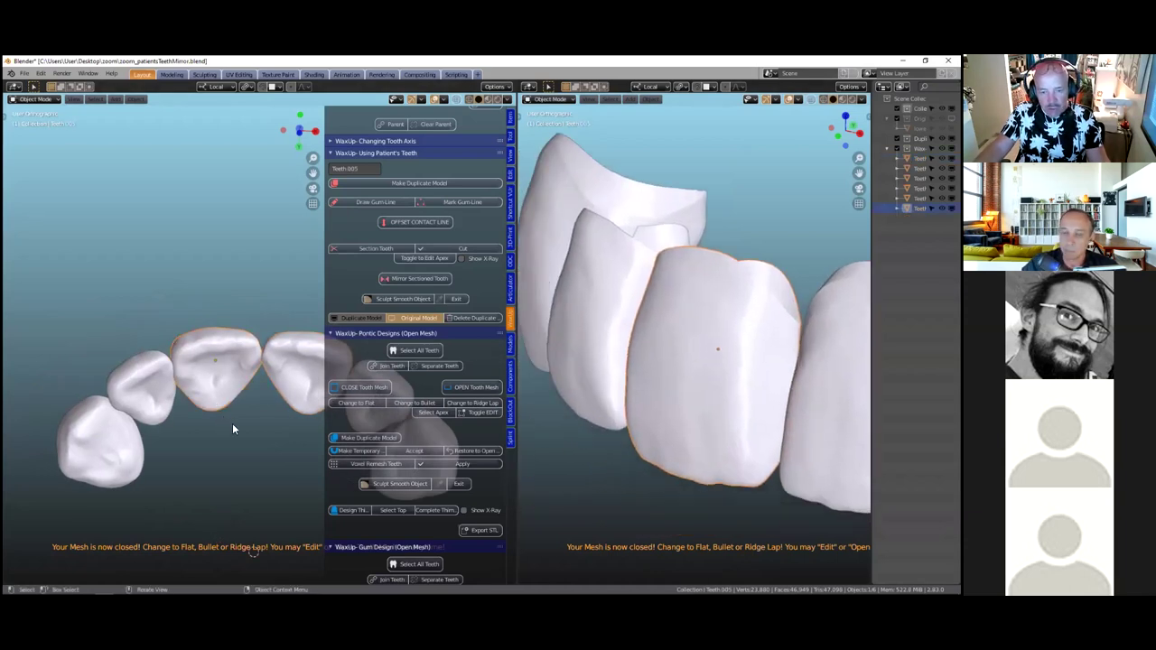
{"action": "scroll", "coordinate": [442, 433], "scroll_direction": "down", "scroll_amount": 1}
{"action": "scroll", "coordinate": [428, 450], "scroll_direction": "down", "scroll_amount": 4}
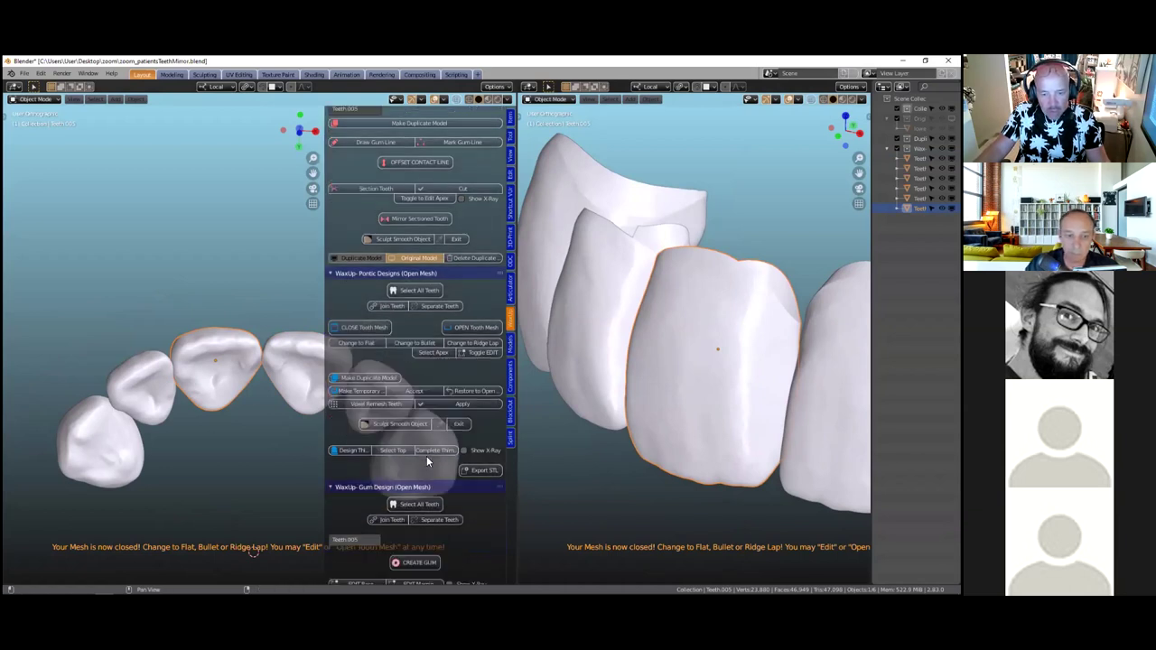
{"action": "scroll", "coordinate": [425, 448], "scroll_direction": "down", "scroll_amount": 7}
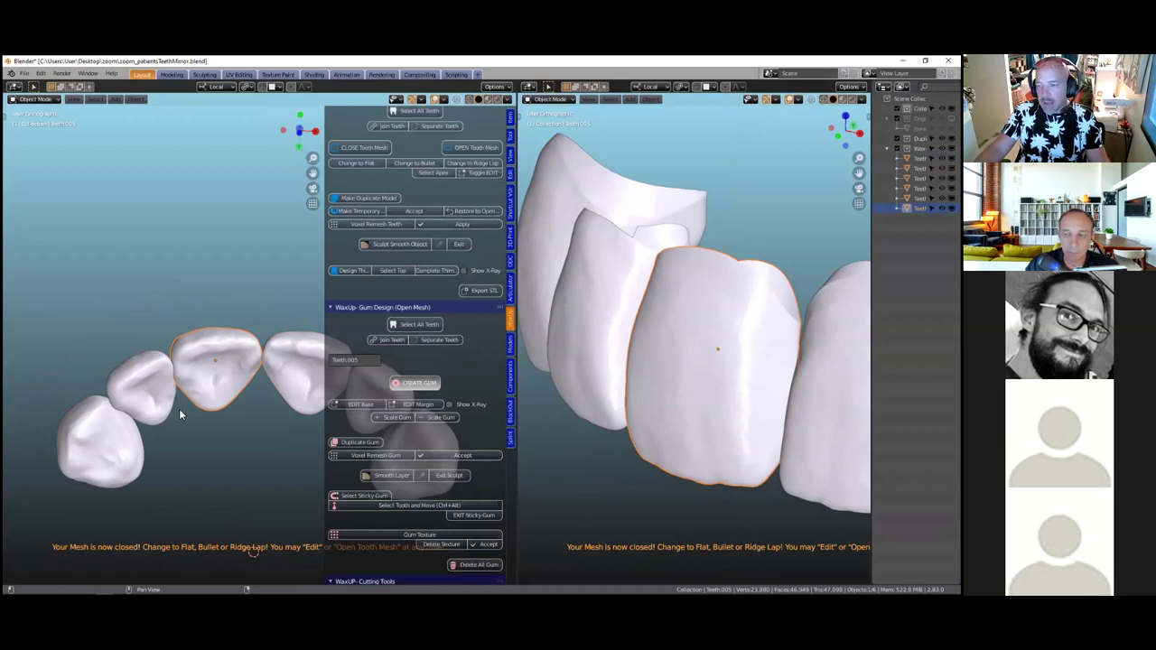
{"action": "scroll", "coordinate": [213, 332], "scroll_direction": "down", "scroll_amount": 1}
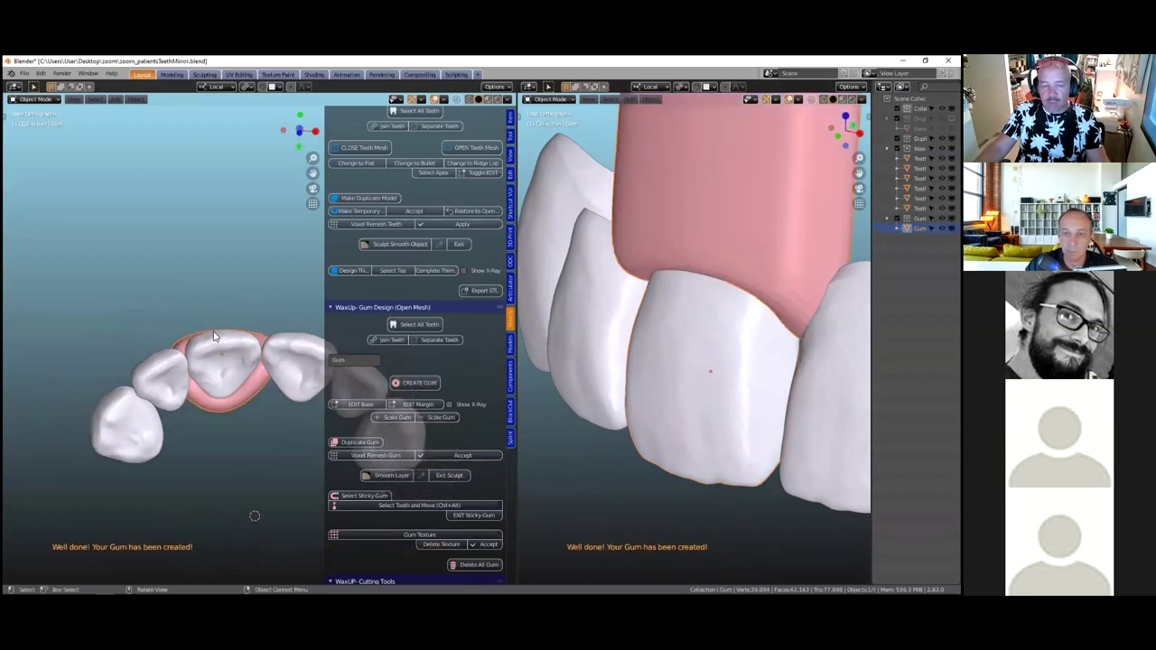
Inspect the single-tooth gum and its mesh from the front in a widened view, and undo the gum creation
{"action": "middle_click_drag", "start_coordinate": [214, 327], "coordinate": [214, 327]}
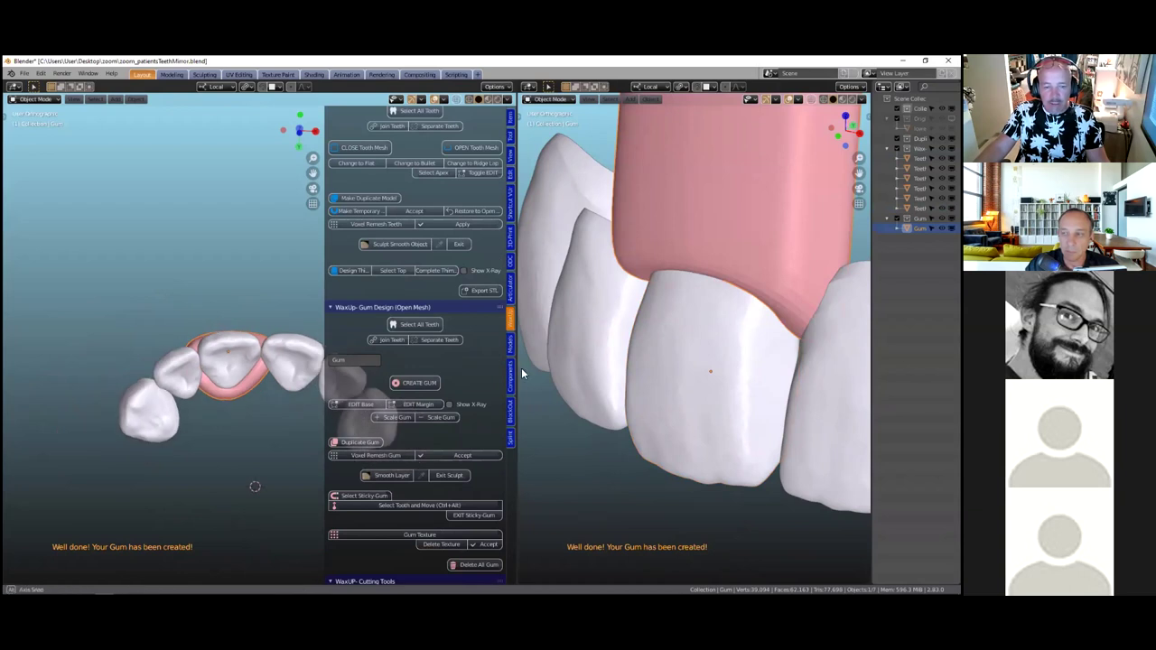
{"action": "middle_click_drag", "start_coordinate": [522, 367], "coordinate": [517, 363], "text": "alt"}
{"action": "left_click_drag", "start_coordinate": [518, 361], "coordinate": [634, 357]}
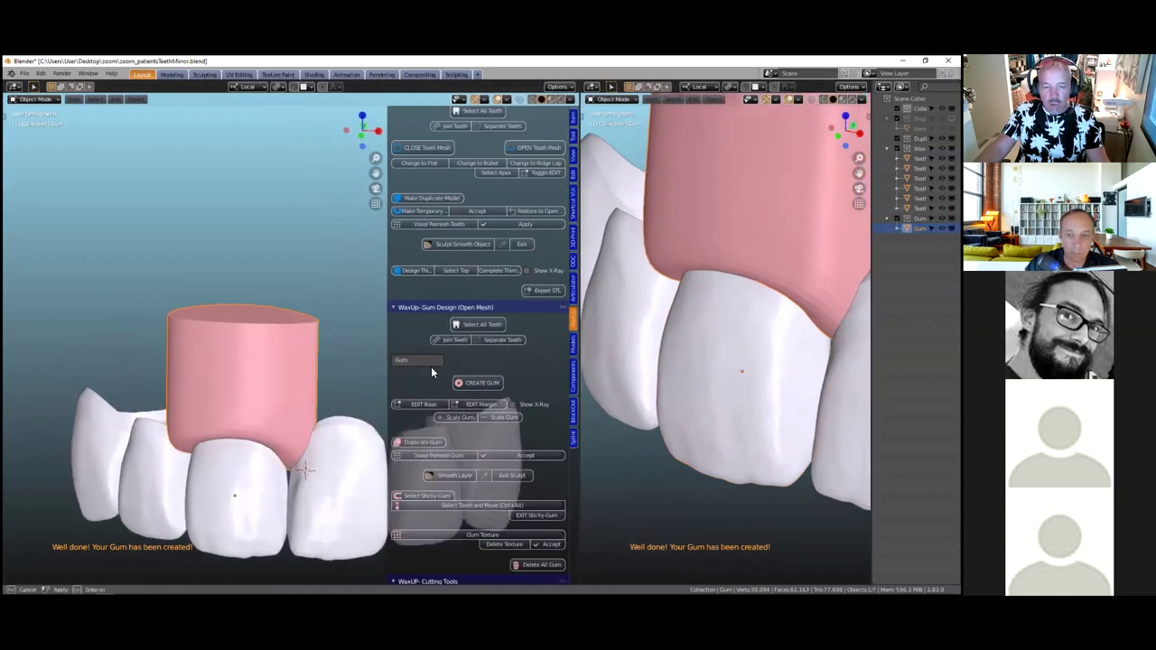
{"action": "middle_click_drag", "start_coordinate": [251, 411], "coordinate": [292, 412], "text": "alt"}
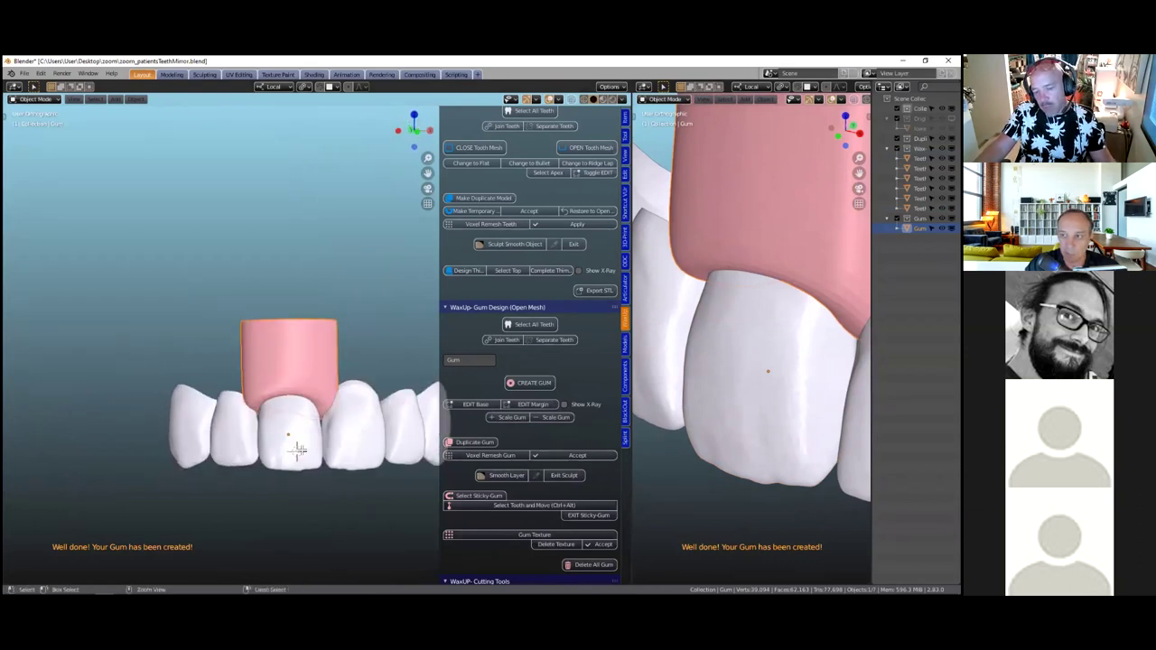
{"action": "key", "text": "Tab"}
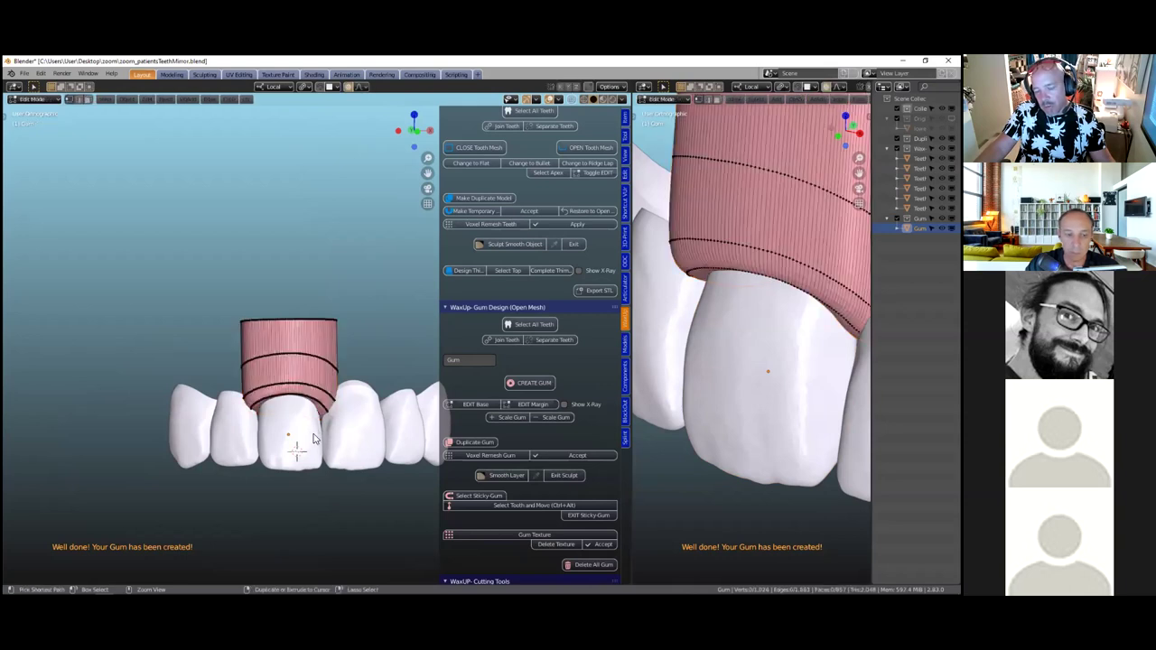
{"action": "key", "text": "ctrl+z"}
Add the neighbouring canine and lateral incisor to the selected central incisor and join the three teeth
{"action": "middle_click_drag", "start_coordinate": [289, 497], "coordinate": [301, 253]}
{"action": "scroll", "coordinate": [265, 323], "scroll_direction": "up", "scroll_amount": 2}
{"action": "scroll", "coordinate": [290, 262], "scroll_direction": "up", "scroll_amount": 1}
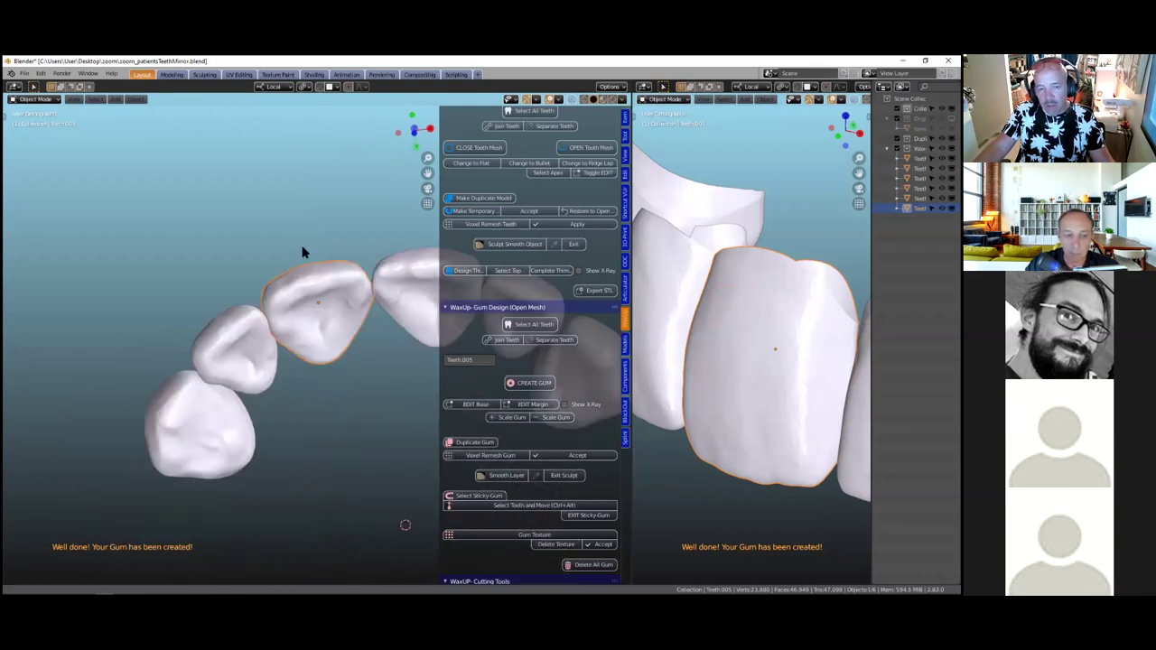
{"action": "left_click", "coordinate": [199, 436], "text": "shift"}
{"action": "left_click", "coordinate": [232, 354], "text": "shift"}
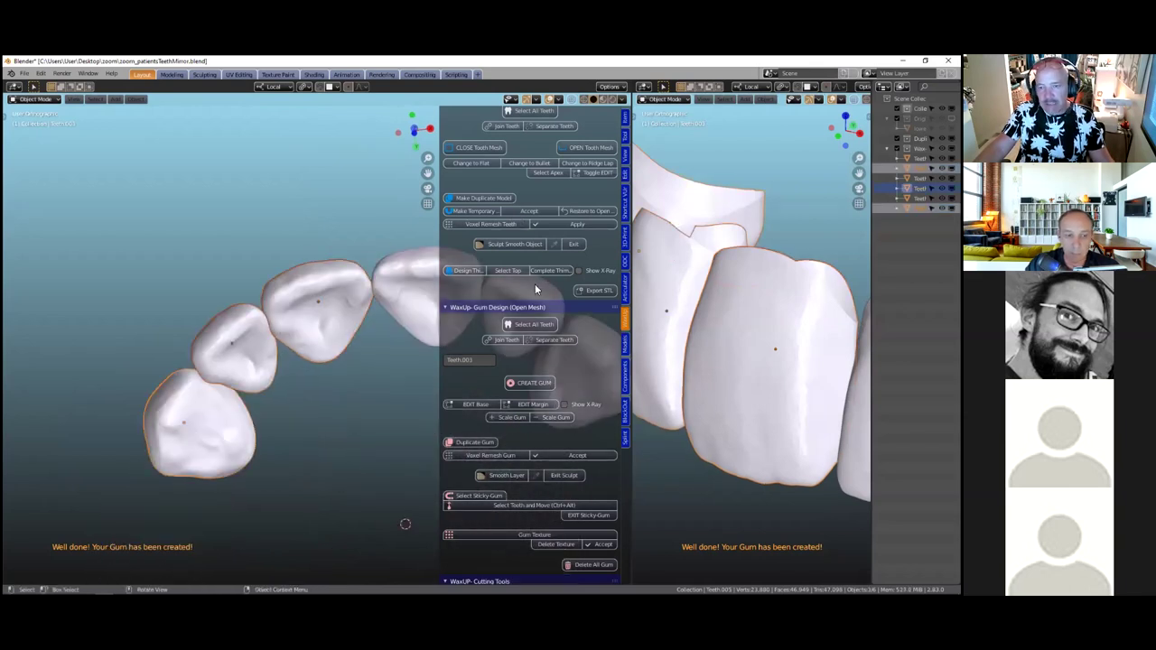
{"action": "left_click", "coordinate": [511, 340]}
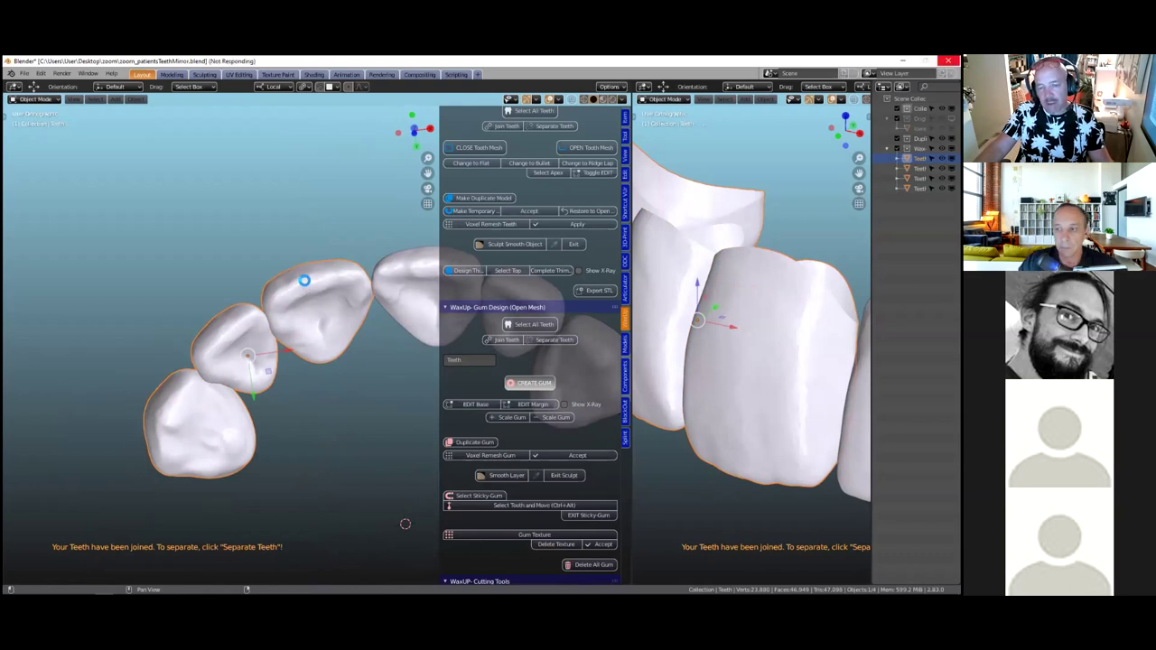
Try to scale the base rim of the new three-tooth gum inward with proportional editing, and return to object mode
{"action": "middle_click_drag", "start_coordinate": [331, 384], "coordinate": [329, 382]}
{"action": "middle_click_drag", "start_coordinate": [324, 291], "coordinate": [295, 370]}
{"action": "scroll", "coordinate": [325, 292], "scroll_direction": "down", "scroll_amount": 2}
{"action": "scroll", "coordinate": [324, 292], "scroll_direction": "up", "scroll_amount": 3}
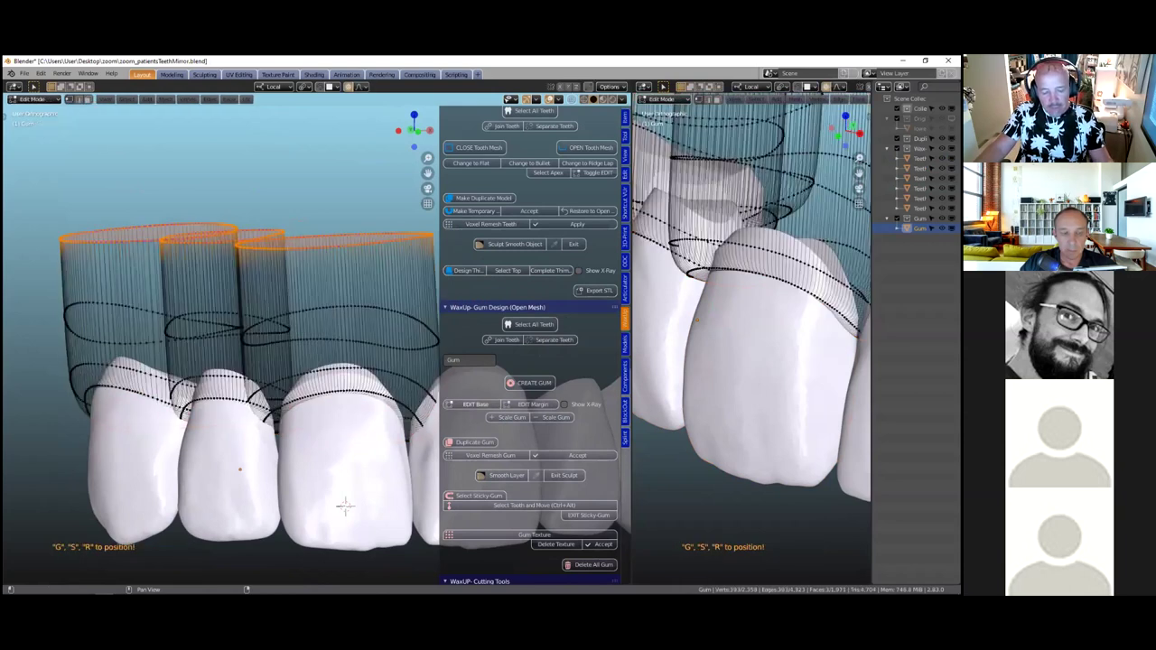
{"action": "key", "text": "s"}
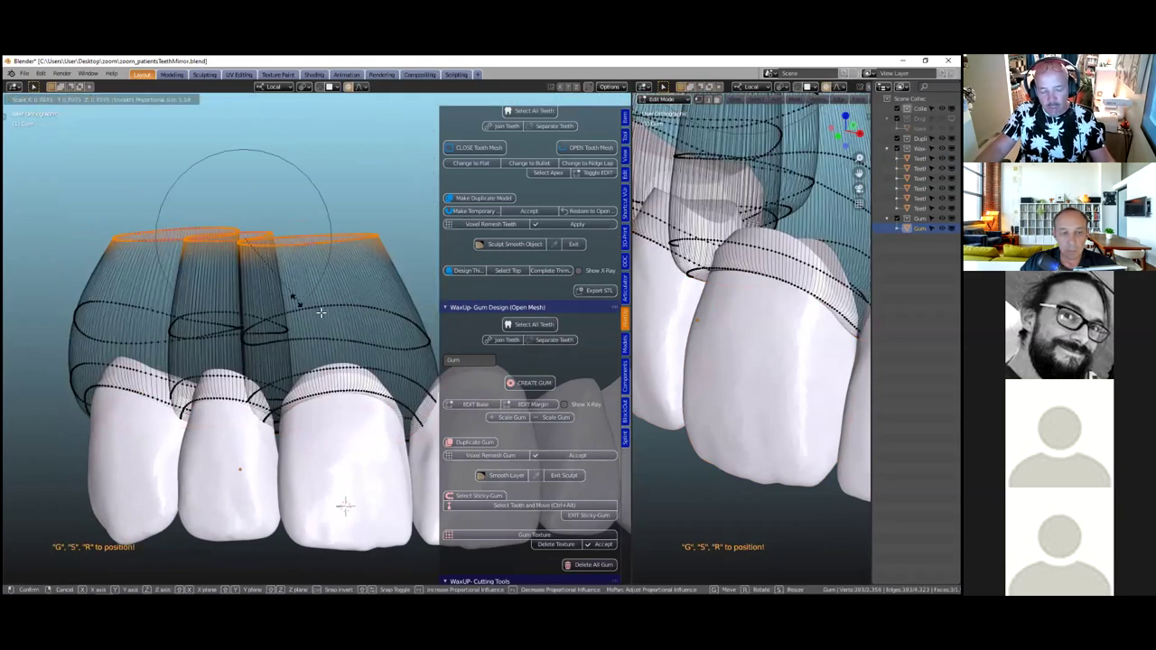
{"action": "left_click", "coordinate": [332, 351]}
{"action": "scroll", "coordinate": [333, 352], "scroll_direction": "down", "scroll_amount": 2}
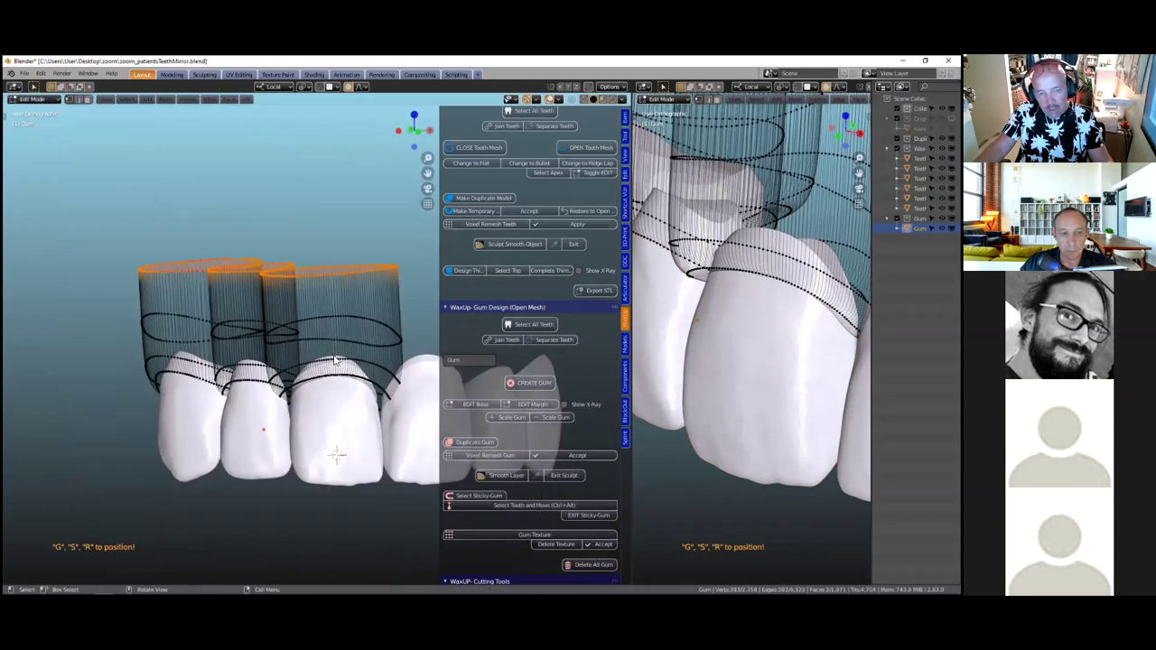
{"action": "key", "text": "Tab"}
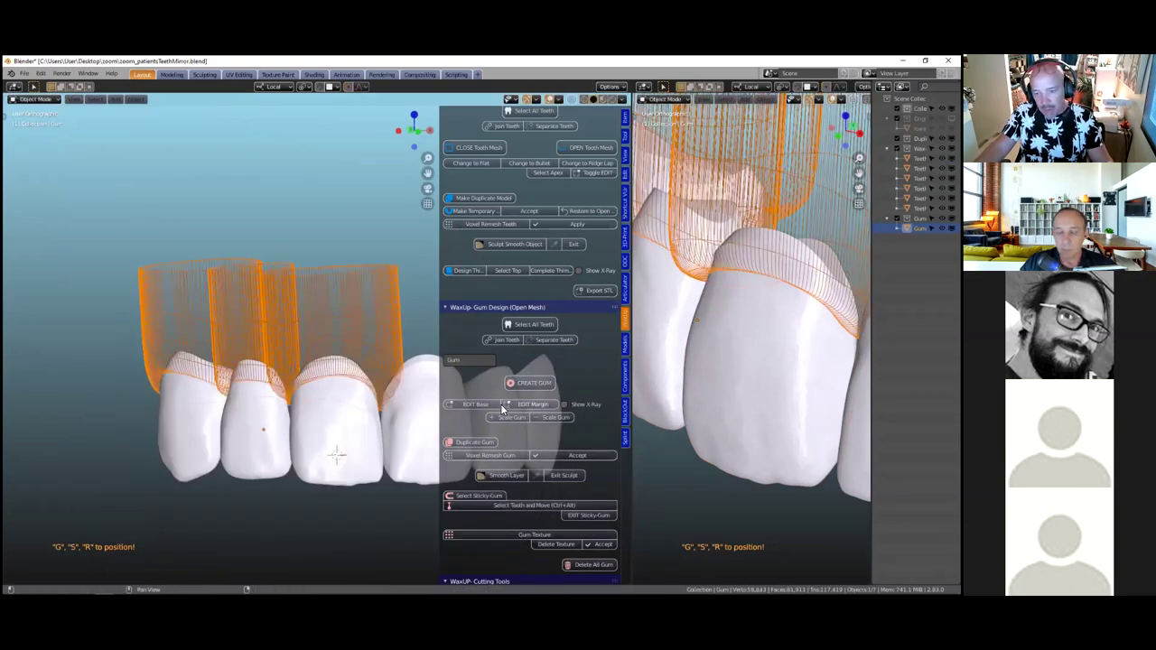
Voxel remesh the three-tooth gum and accept the new mesh
{"action": "left_click", "coordinate": [477, 406]}
{"action": "middle_click_drag", "start_coordinate": [349, 417], "coordinate": [374, 419]}
{"action": "scroll", "coordinate": [433, 448], "scroll_direction": "up", "scroll_amount": 1}
{"action": "left_click", "coordinate": [481, 455]}
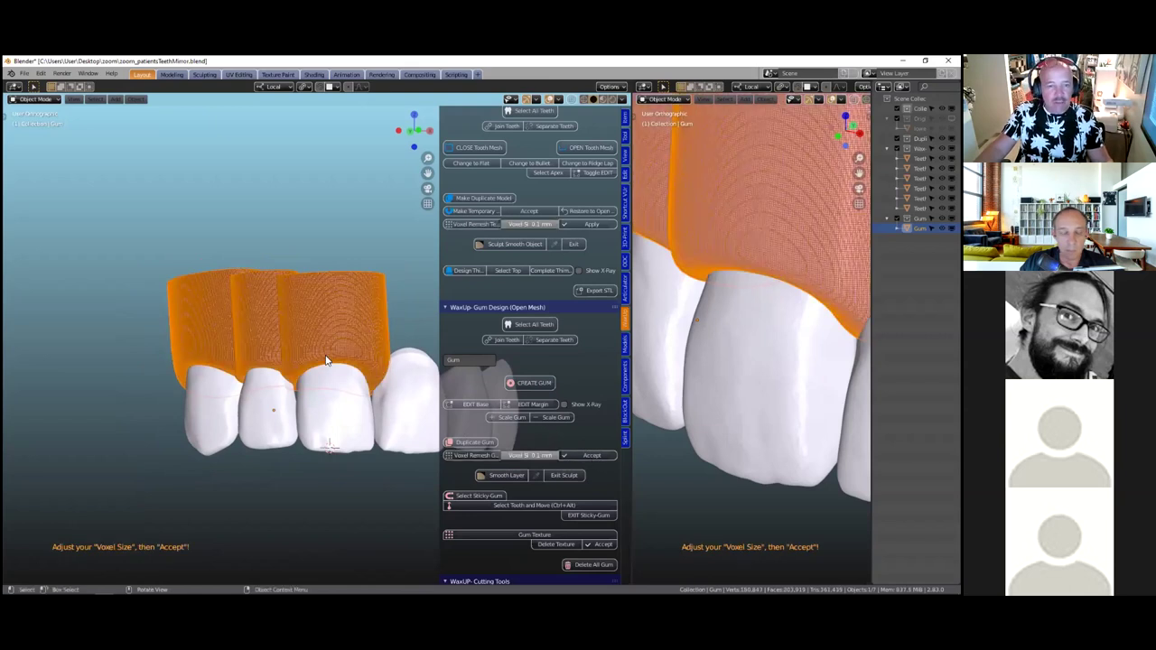
{"action": "scroll", "coordinate": [333, 323], "scroll_direction": "up", "scroll_amount": 2}
{"action": "scroll", "coordinate": [332, 323], "scroll_direction": "down", "scroll_amount": 1}
{"action": "middle_click_drag", "start_coordinate": [333, 324], "coordinate": [332, 369]}
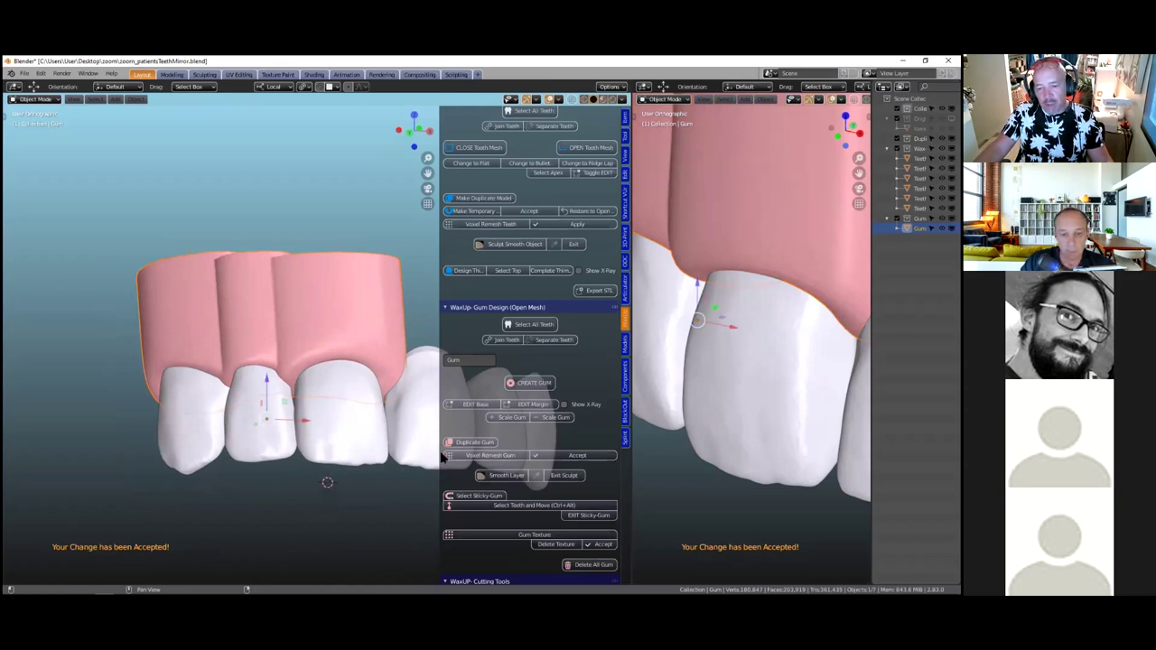
Start the gum's Smooth Layer sculpting and smooth its surface around the facial and palatal sides
{"action": "left_click", "coordinate": [502, 474]}
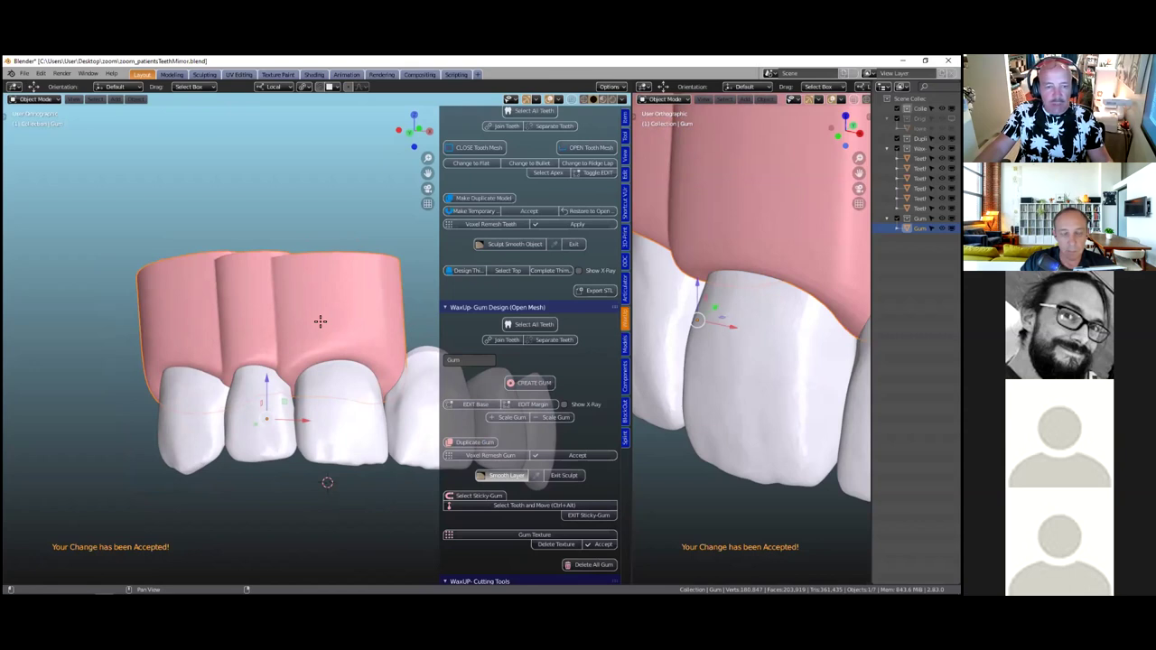
{"action": "mouse_move", "coordinate": [337, 351]}
{"action": "middle_mouse_down"}
{"action": "mouse_move", "coordinate": [227, 276]}
{"action": "mouse_move", "coordinate": [219, 406]}
{"action": "middle_mouse_up"}
{"action": "middle_click_drag", "start_coordinate": [265, 317], "coordinate": [338, 444]}
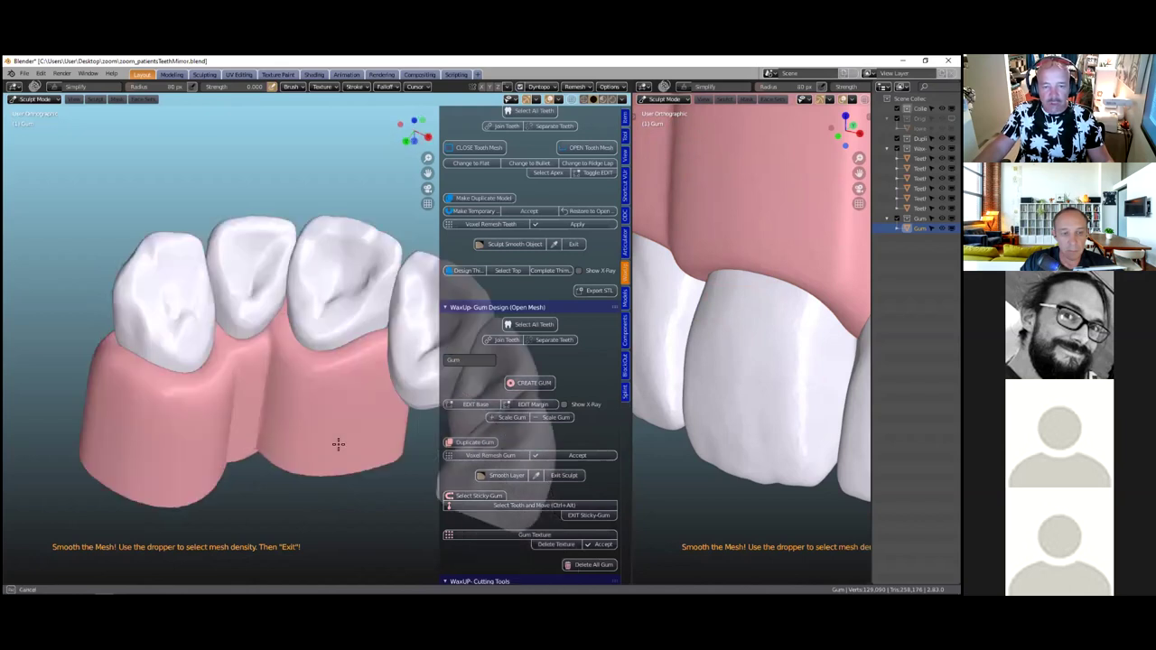
{"action": "middle_click_drag", "start_coordinate": [193, 426], "coordinate": [297, 376]}
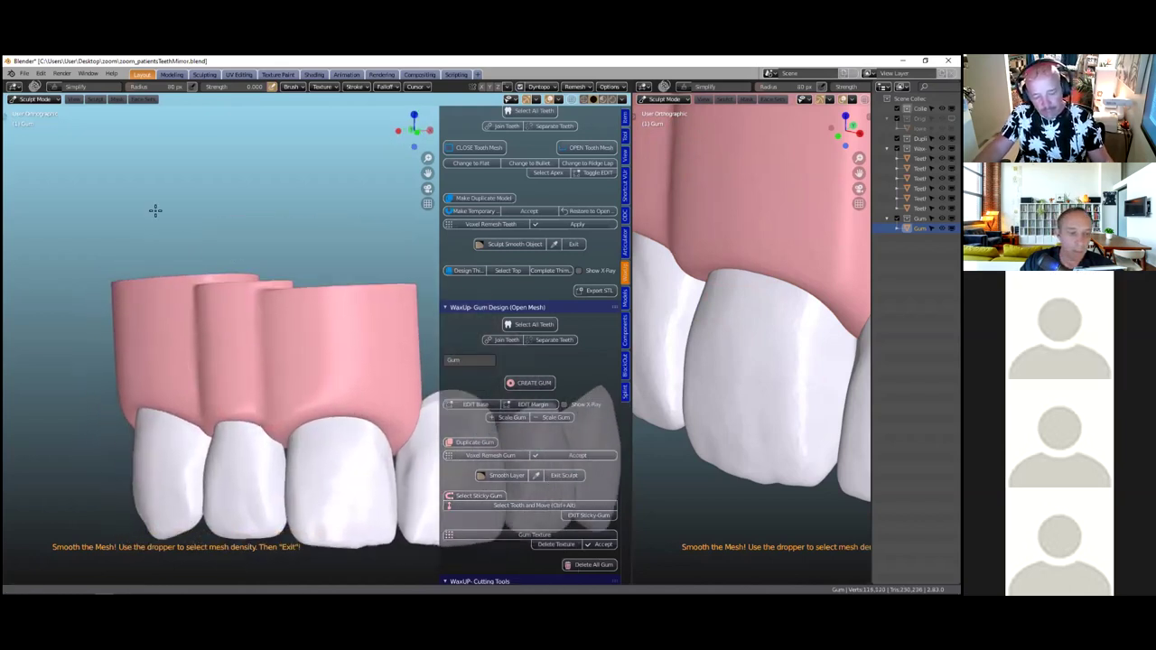
Sculpt root contours and hollows into the gum above the three teeth with the Draw brush at strength 0.500
{"action": "key", "text": "t"}
{"action": "left_click", "coordinate": [16, 117]}
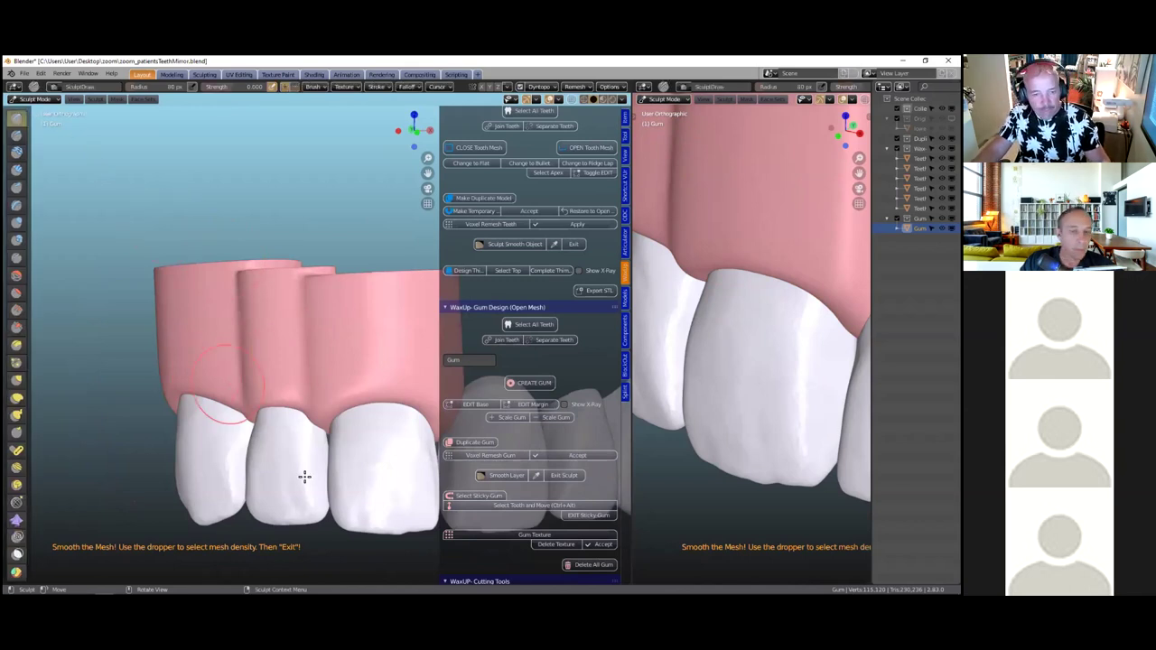
{"action": "scroll", "coordinate": [286, 448], "scroll_direction": "up", "scroll_amount": 2}
{"action": "scroll", "coordinate": [251, 442], "scroll_direction": "up", "scroll_amount": 1}
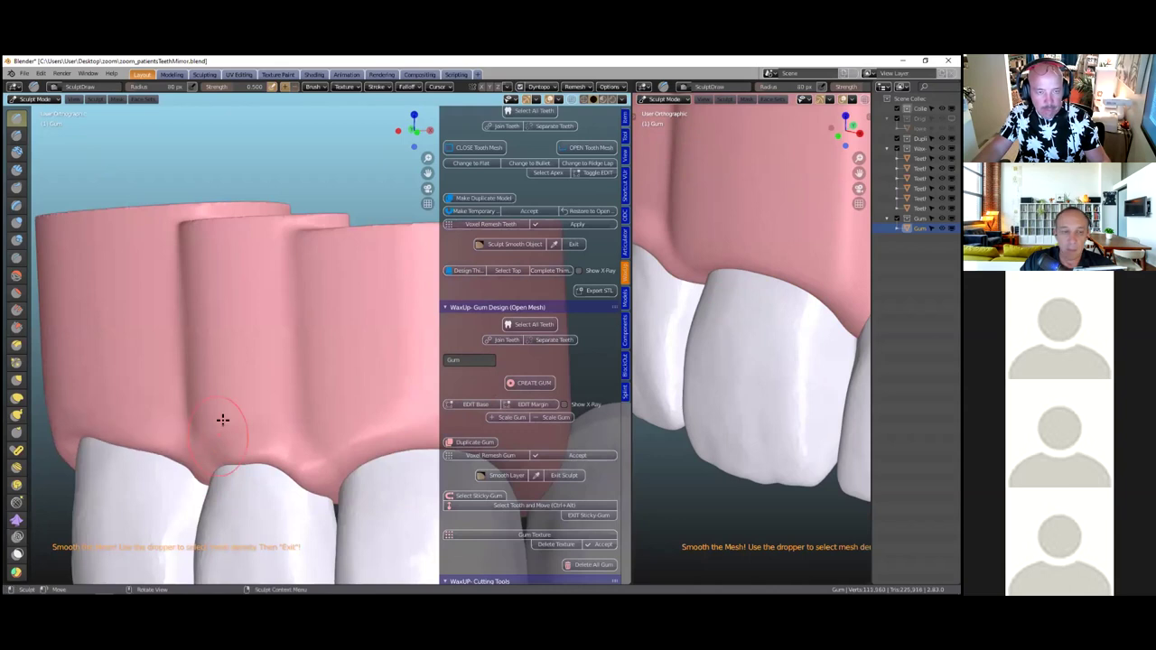
{"action": "scroll", "coordinate": [225, 416], "scroll_direction": "down", "scroll_amount": 1}
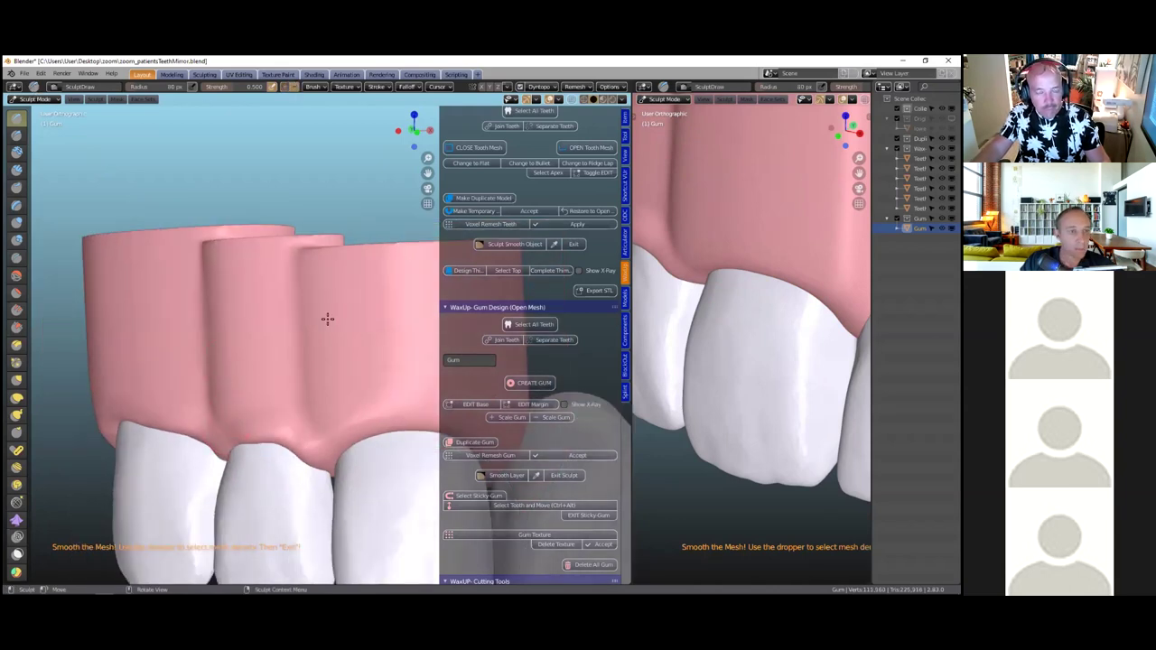
{"action": "mouse_move", "coordinate": [278, 273]}
{"action": "left_mouse_down"}
{"action": "mouse_move", "coordinate": [292, 398]}
{"action": "mouse_move", "coordinate": [303, 404]}
{"action": "mouse_move", "coordinate": [322, 305]}
{"action": "mouse_move", "coordinate": [377, 361]}
{"action": "mouse_move", "coordinate": [361, 362]}
{"action": "left_mouse_up"}
{"action": "scroll", "coordinate": [298, 397], "scroll_direction": "down", "scroll_amount": 3}
{"action": "mouse_move", "coordinate": [362, 362]}
{"action": "middle_mouse_down"}
{"action": "mouse_move", "coordinate": [412, 340]}
{"action": "mouse_move", "coordinate": [322, 361]}
{"action": "mouse_move", "coordinate": [232, 320]}
{"action": "mouse_move", "coordinate": [184, 329]}
{"action": "middle_mouse_up"}
{"action": "left_click_drag", "start_coordinate": [183, 329], "coordinate": [168, 327]}
{"action": "mouse_move", "coordinate": [176, 336]}
{"action": "left_mouse_down"}
{"action": "mouse_move", "coordinate": [181, 384]}
{"action": "mouse_move", "coordinate": [192, 363]}
{"action": "left_mouse_up"}
Refine the gum contours above the canine and lateral incisor, and exit sculpting
{"action": "scroll", "coordinate": [199, 357], "scroll_direction": "up", "scroll_amount": 1}
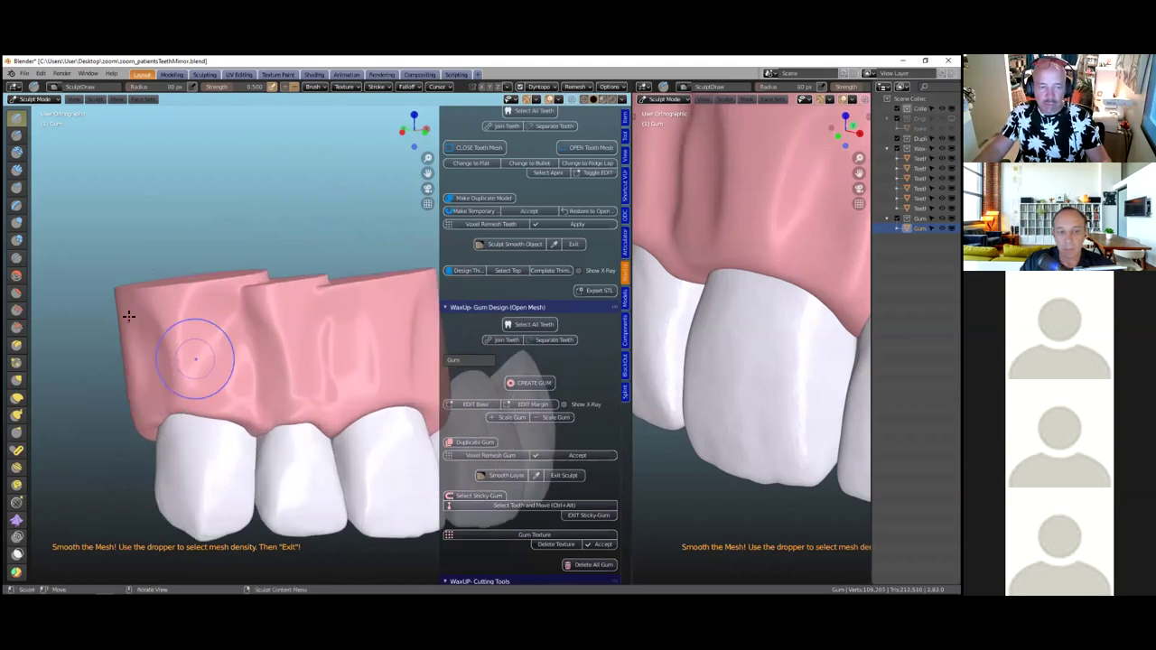
{"action": "scroll", "coordinate": [232, 343], "scroll_direction": "up", "scroll_amount": 1}
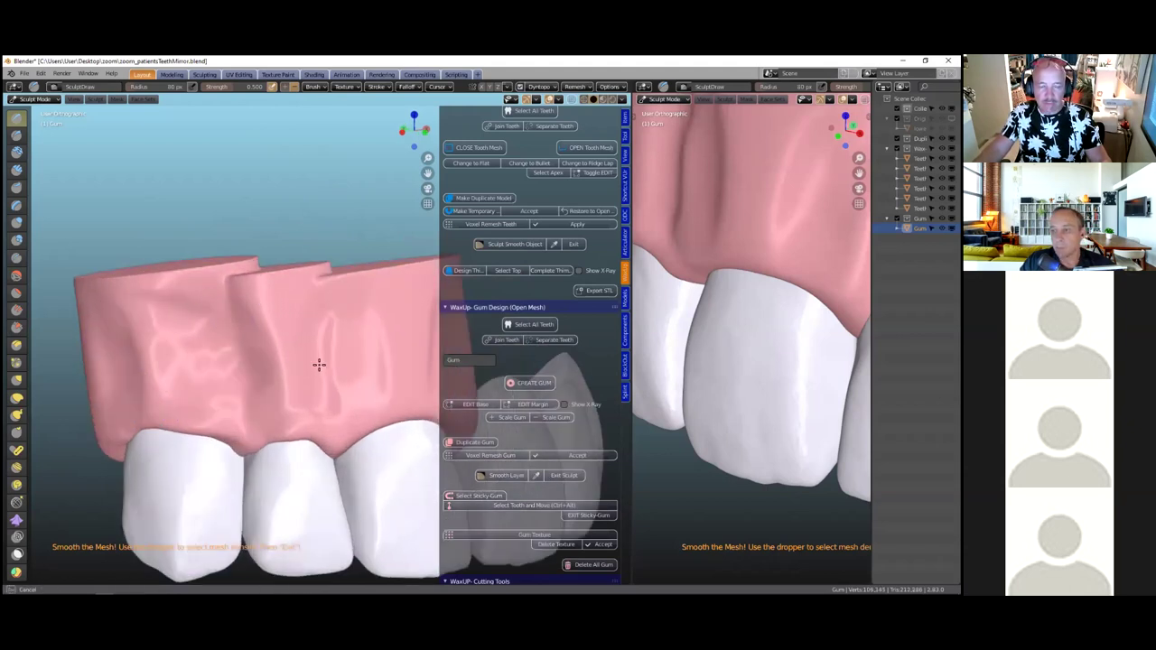
{"action": "scroll", "coordinate": [319, 361], "scroll_direction": "down", "scroll_amount": 2}
{"action": "middle_click_drag", "start_coordinate": [362, 338], "coordinate": [255, 445]}
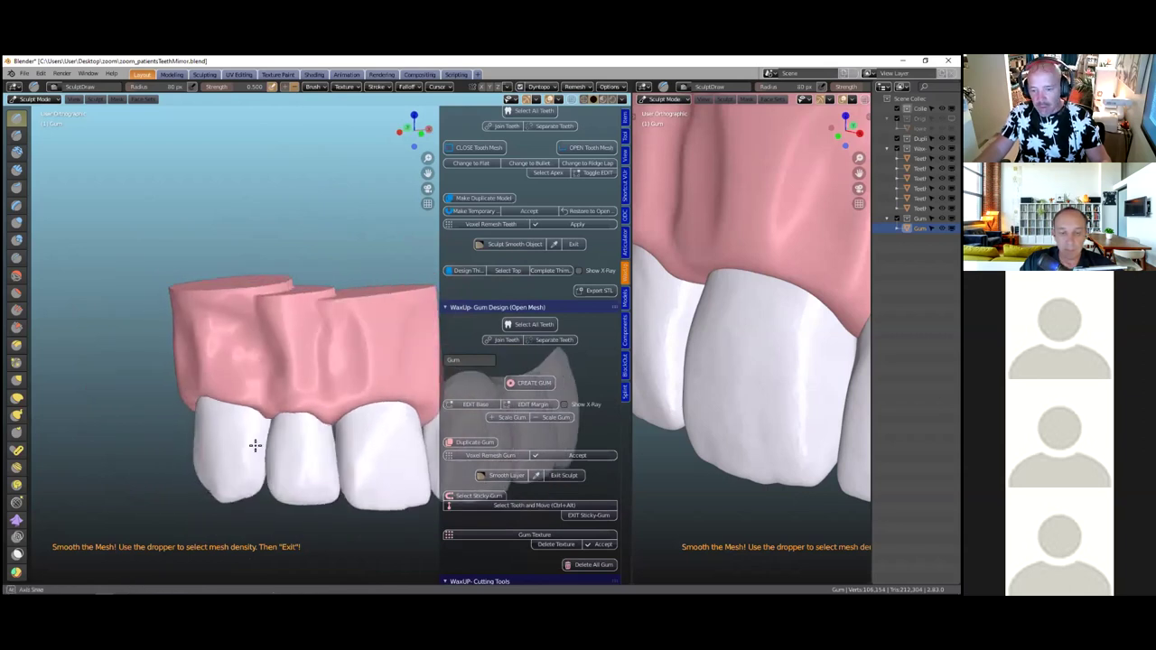
{"action": "scroll", "coordinate": [256, 445], "scroll_direction": "up", "scroll_amount": 1}
{"action": "scroll", "coordinate": [258, 447], "scroll_direction": "up", "scroll_amount": 1}
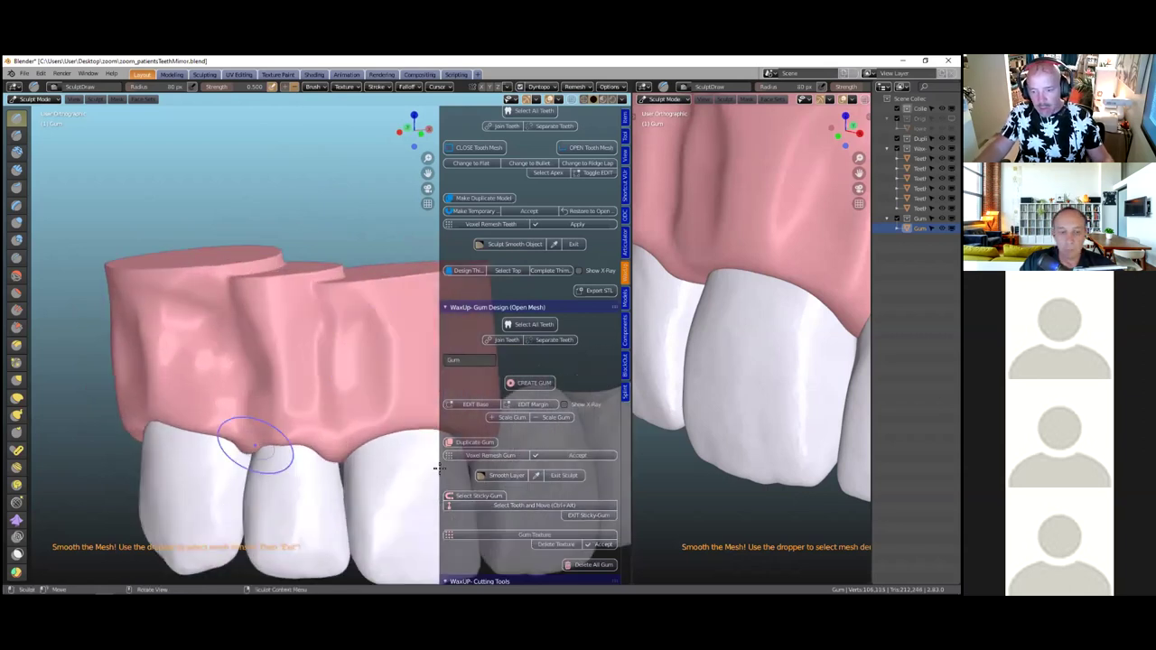
{"action": "middle_click_drag", "start_coordinate": [521, 480], "coordinate": [480, 443], "text": "shift"}
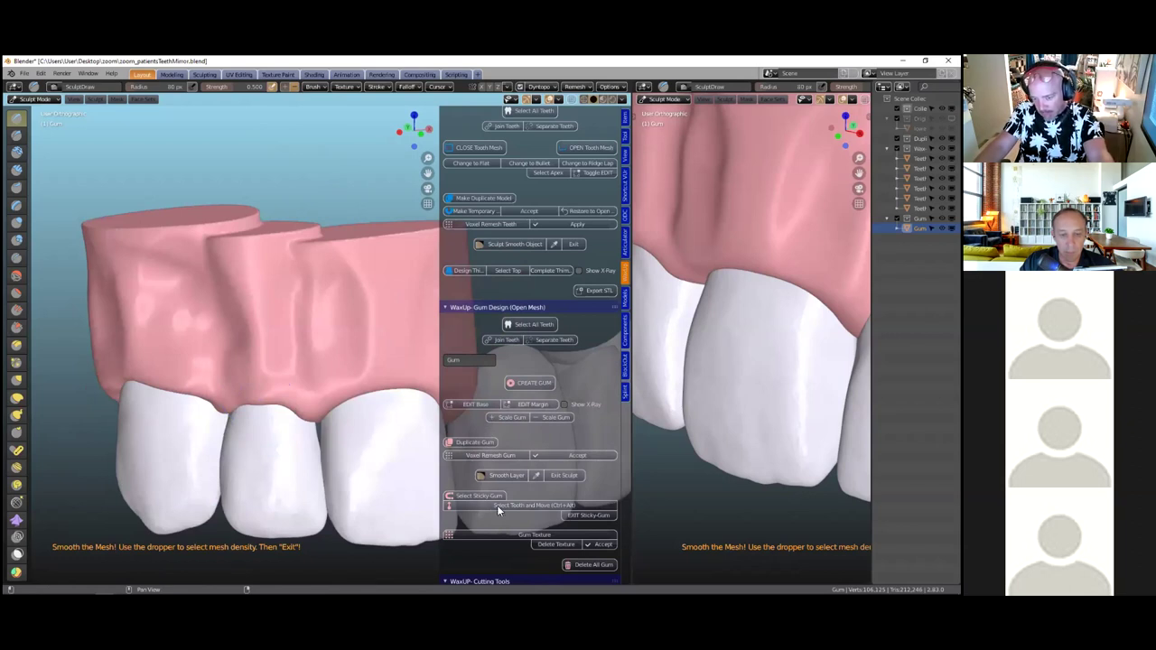
{"action": "left_click", "coordinate": [564, 475]}
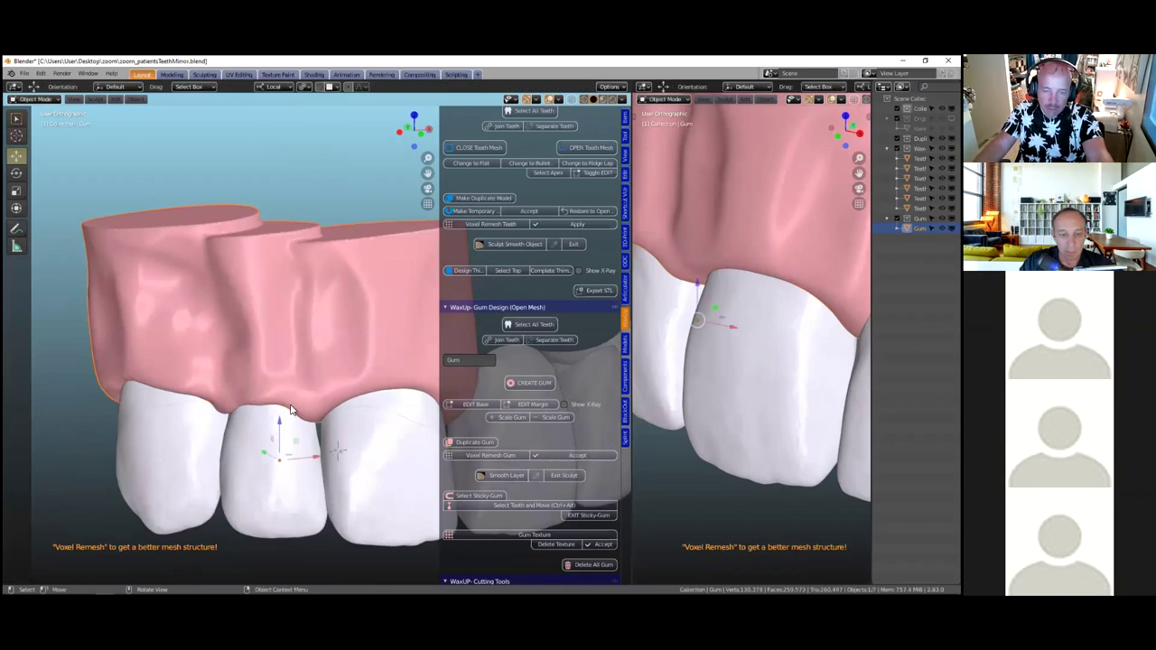
Assign the sculpted three-tooth gum as the sticky gum
{"action": "scroll", "coordinate": [325, 308], "scroll_direction": "down", "scroll_amount": 4}
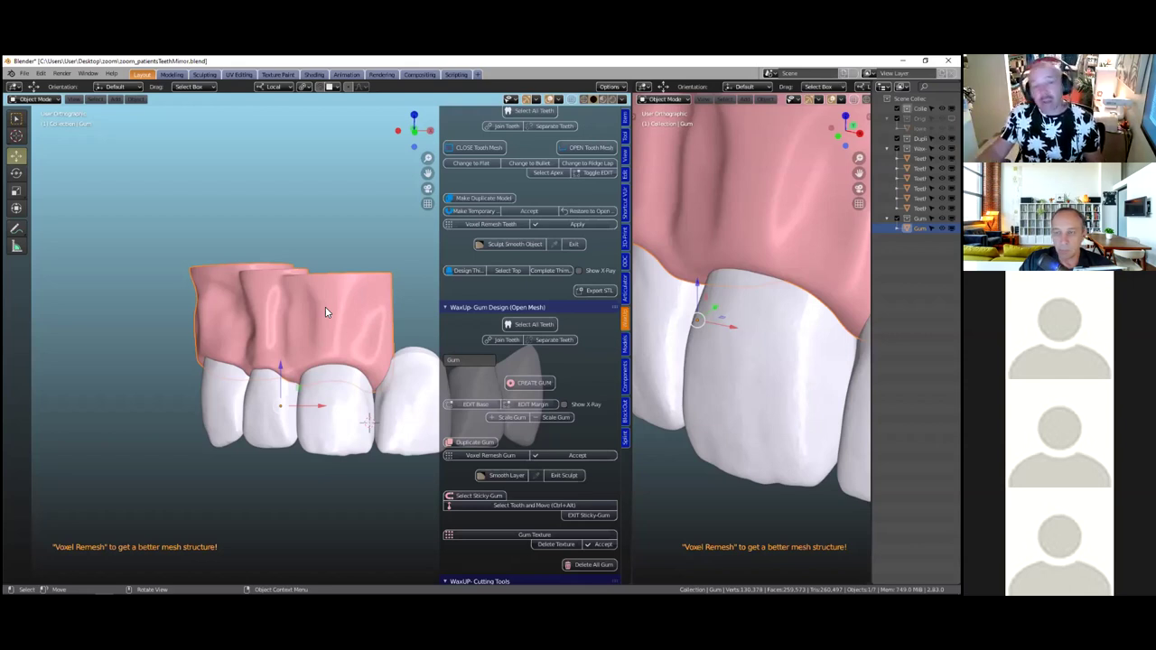
{"action": "scroll", "coordinate": [334, 406], "scroll_direction": "up", "scroll_amount": 1}
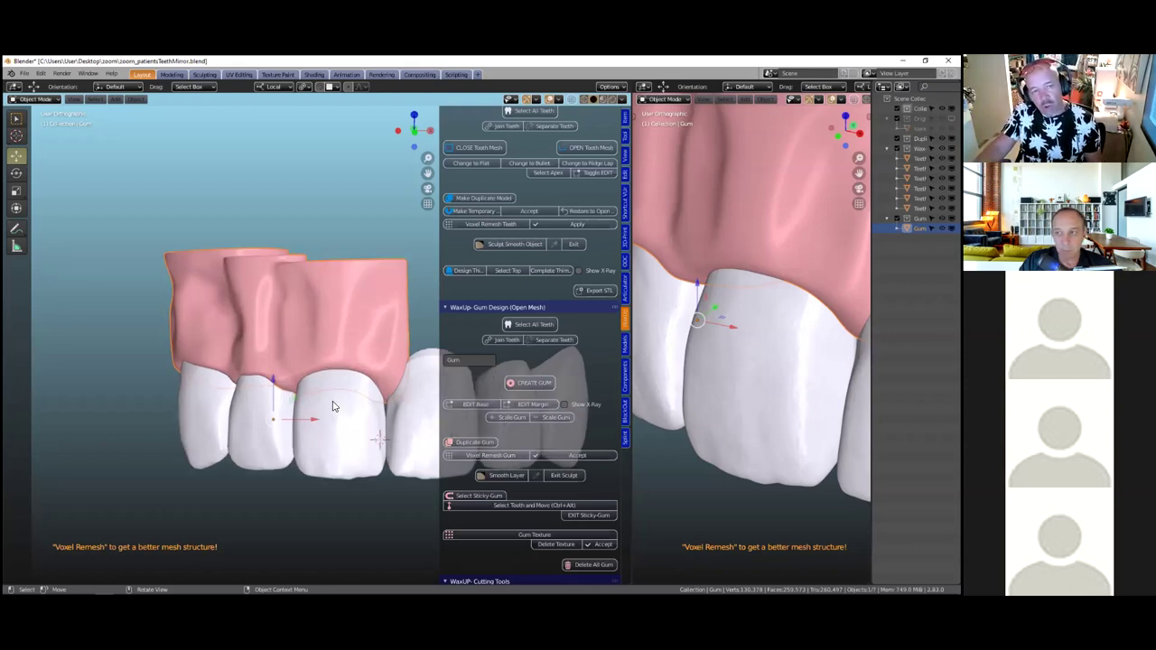
{"action": "middle_click_drag", "start_coordinate": [280, 291], "coordinate": [218, 302], "text": "shift"}
{"action": "left_click", "coordinate": [478, 496]}
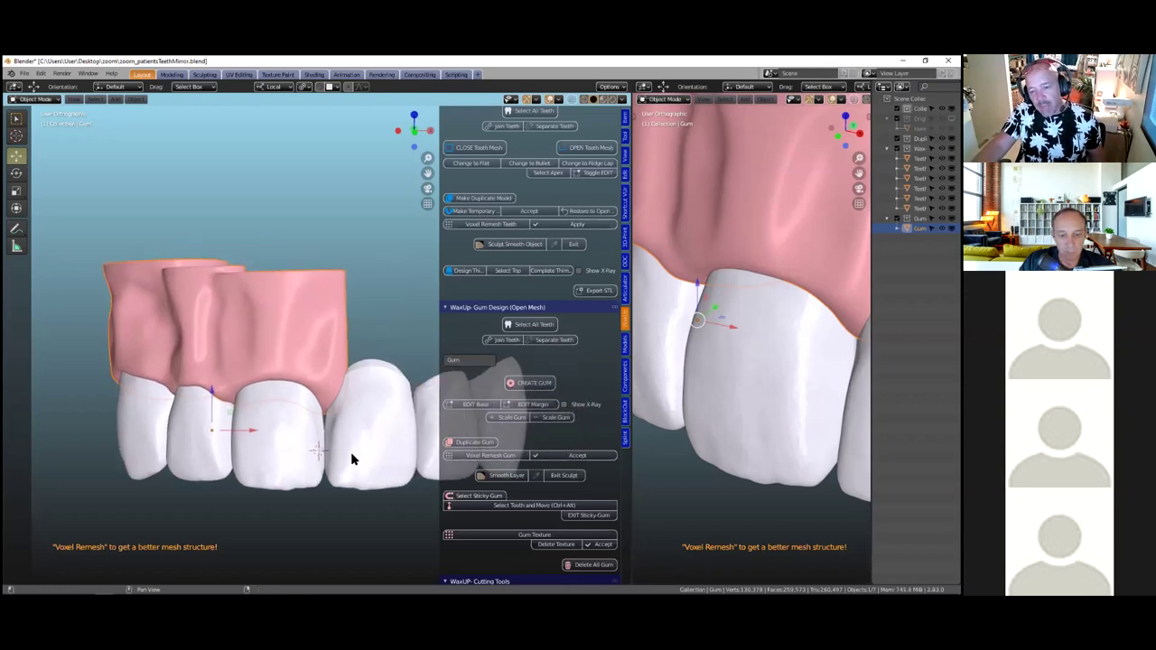
Activate tooth moving for the central incisor under the gum, shift it slightly upward along Z, and rotate it
{"action": "left_click", "coordinate": [271, 438]}
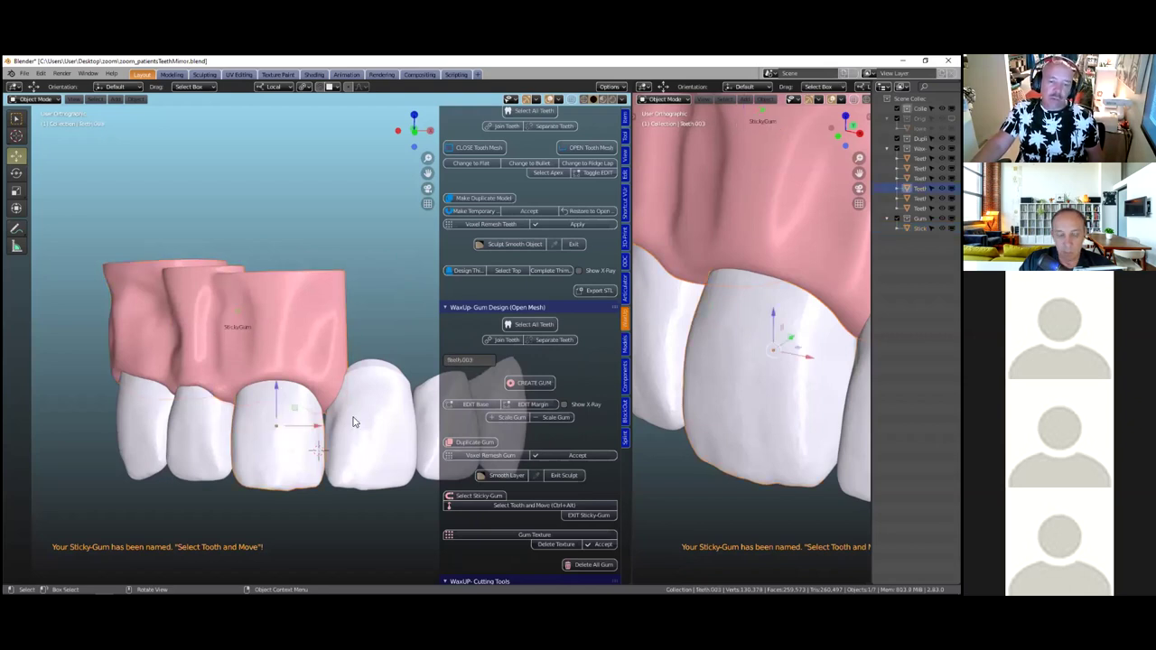
{"action": "scroll", "coordinate": [307, 433], "scroll_direction": "up", "scroll_amount": 1}
{"action": "scroll", "coordinate": [684, 348], "scroll_direction": "down", "scroll_amount": 2}
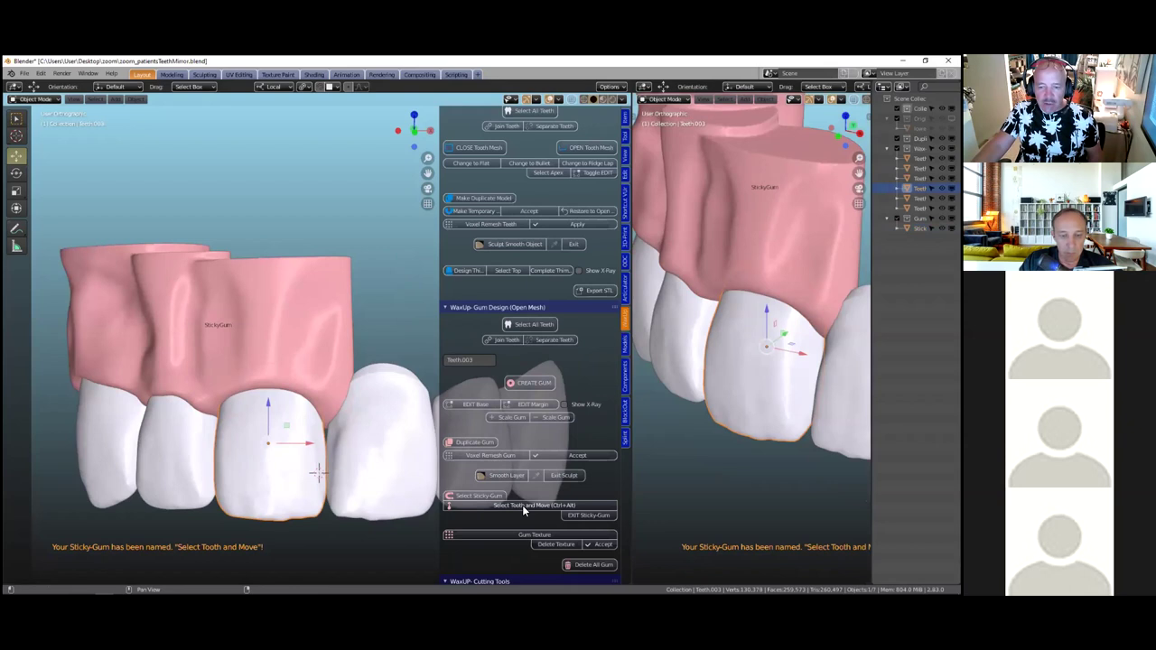
{"action": "left_click", "coordinate": [522, 505]}
{"action": "left_click", "coordinate": [268, 410]}
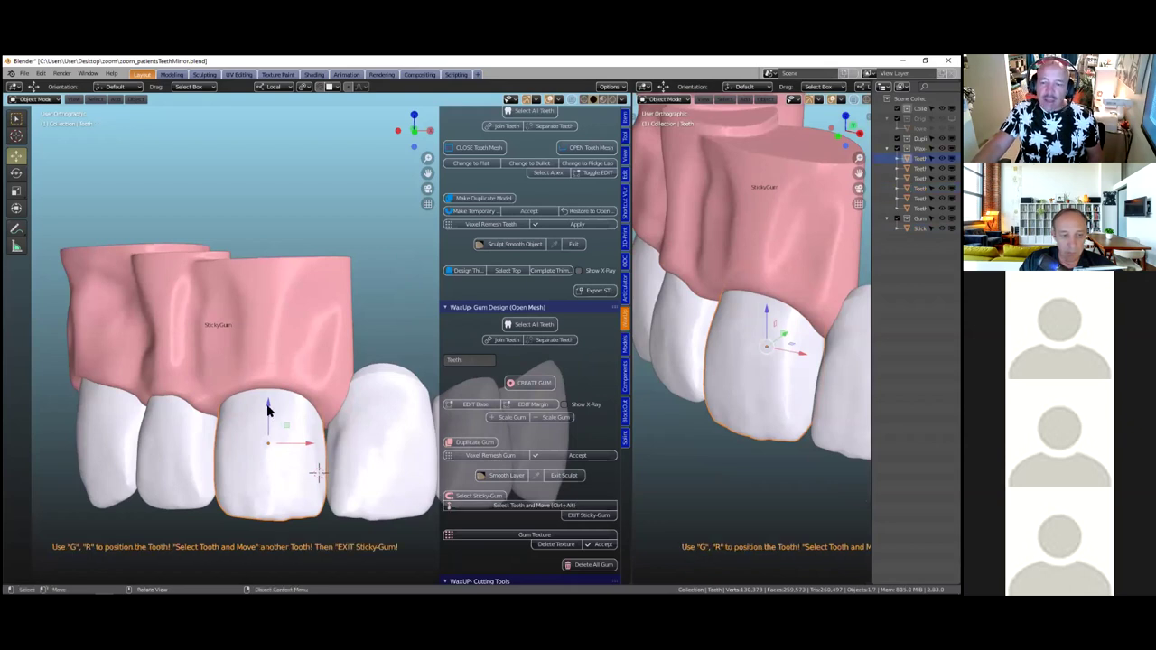
{"action": "key", "text": "g"}
{"action": "key", "text": "z"}
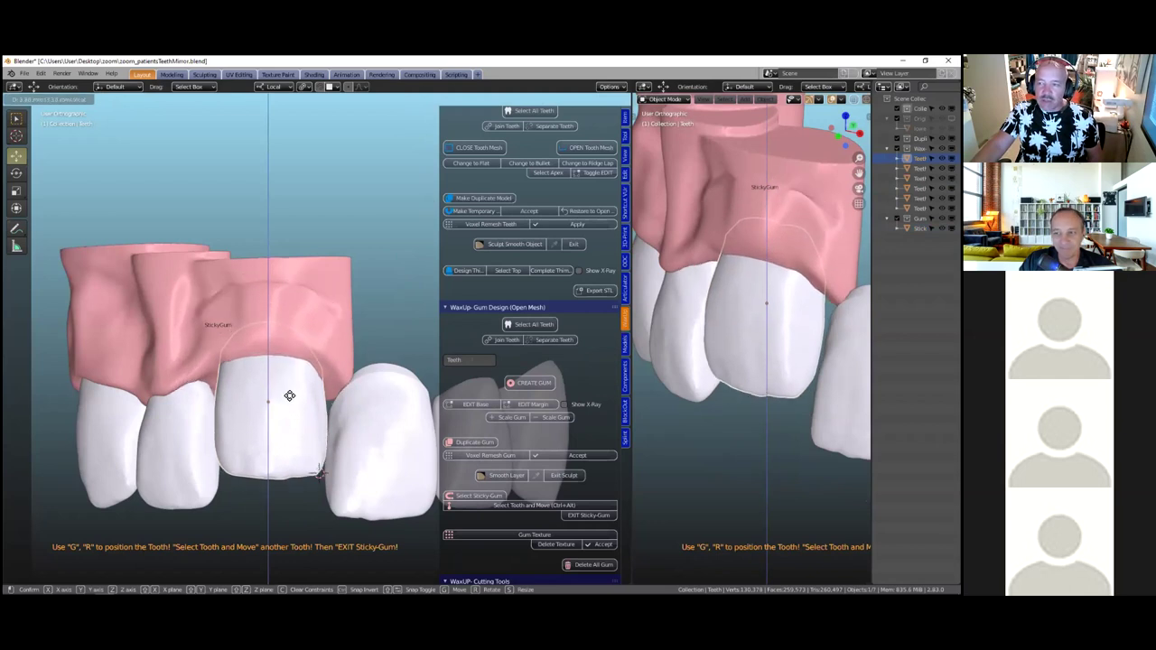
{"action": "left_click", "coordinate": [349, 419]}
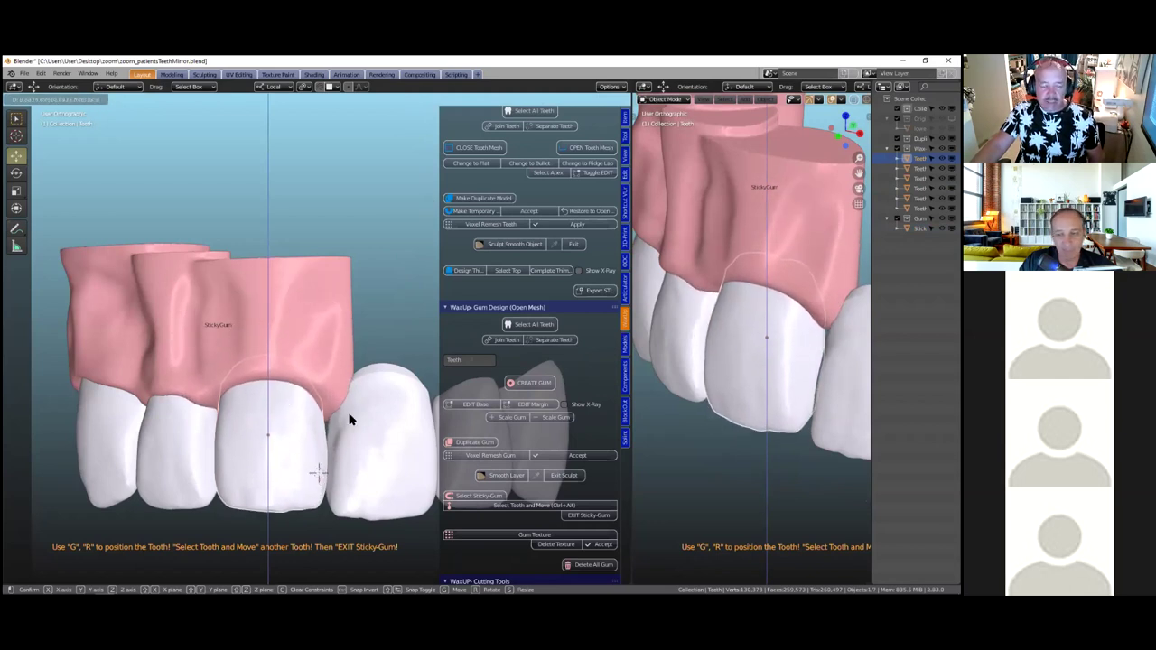
{"action": "key", "text": "r"}
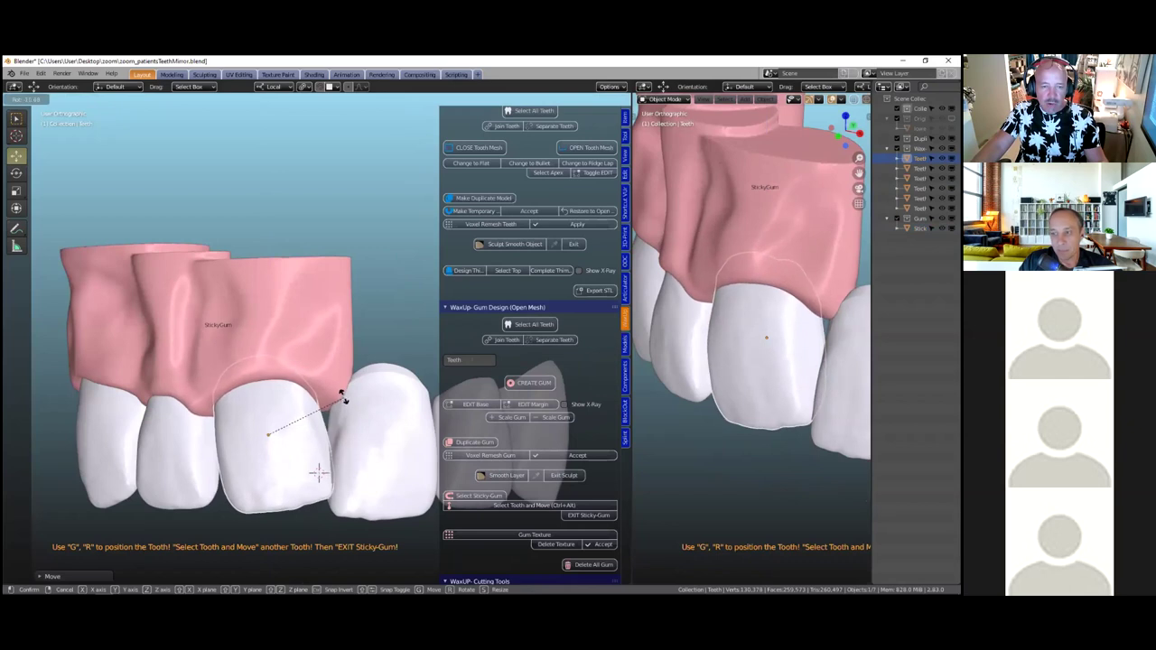
Activate tooth moving for the neighbouring lateral incisor, rotate it slightly, and adjust its position from the occlusal side
{"action": "left_click", "coordinate": [174, 461]}
{"action": "left_click", "coordinate": [175, 461]}
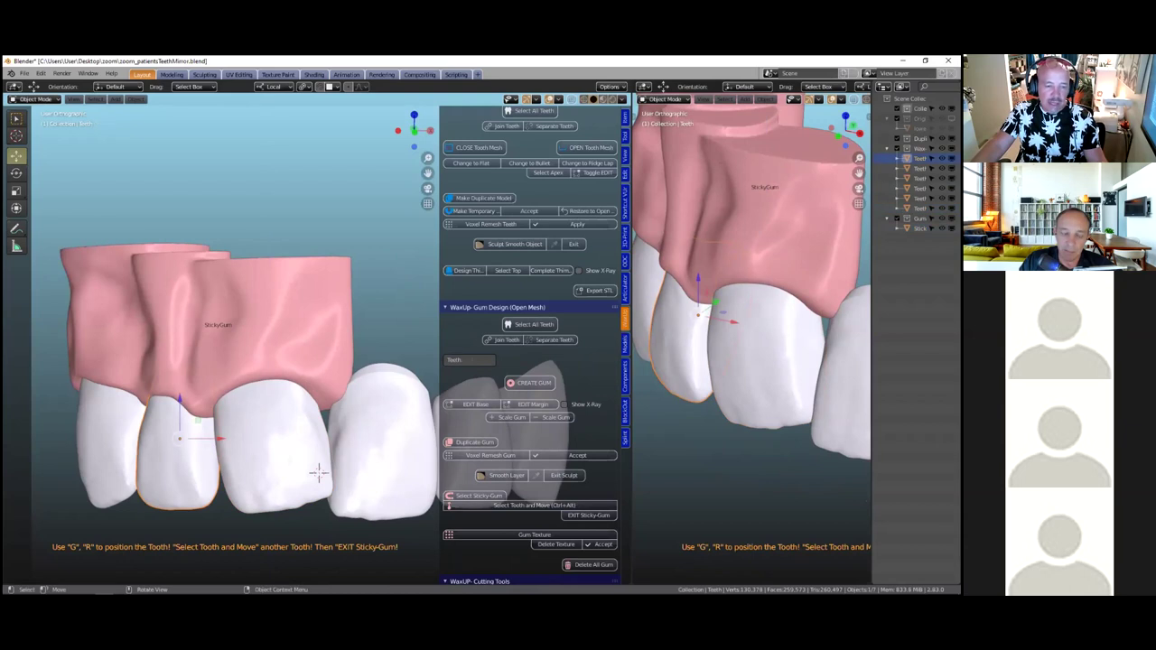
{"action": "left_click", "coordinate": [236, 402]}
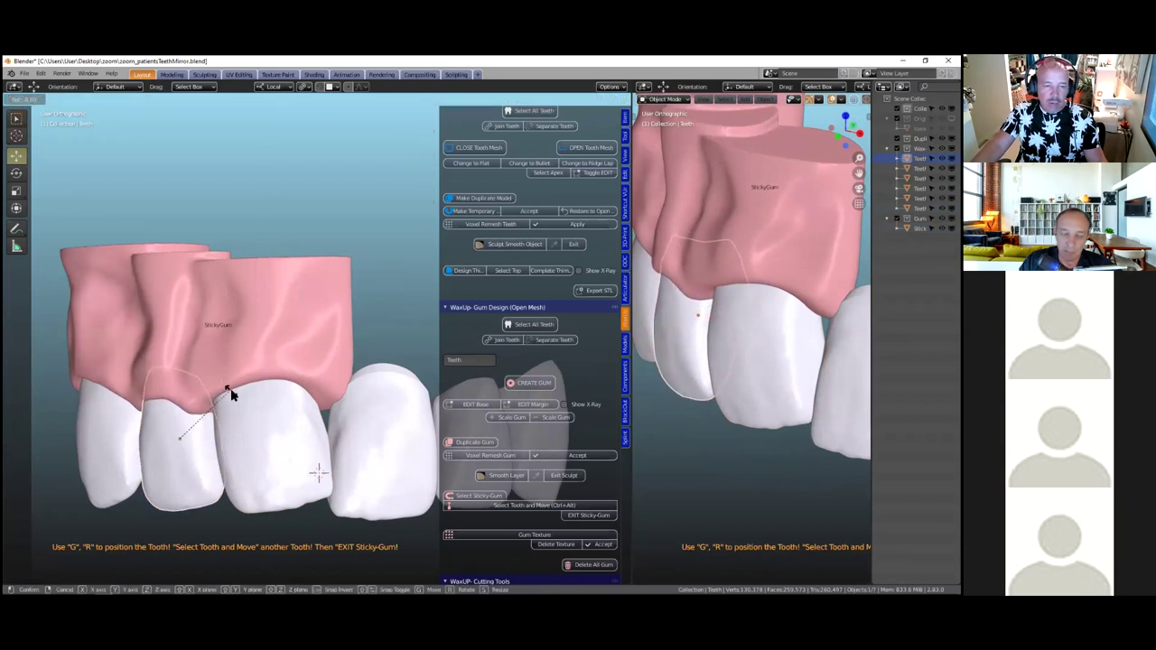
{"action": "left_click", "coordinate": [248, 441]}
{"action": "middle_click_drag", "start_coordinate": [251, 435], "coordinate": [252, 287]}
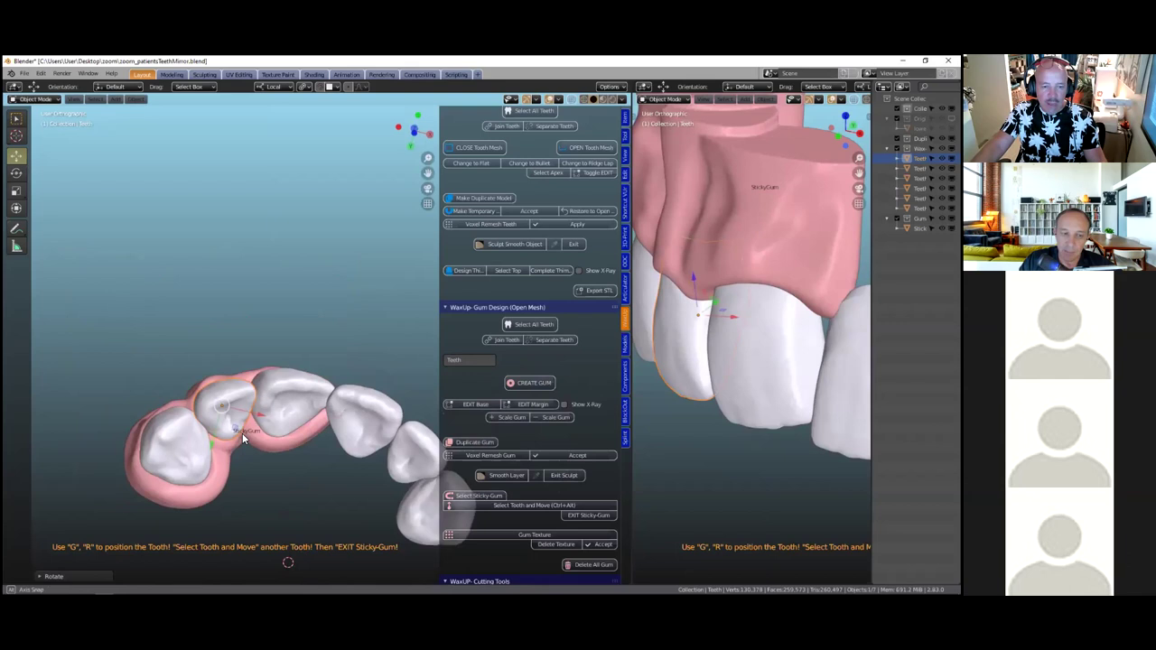
{"action": "mouse_move", "coordinate": [236, 429]}
{"action": "left_mouse_down"}
{"action": "mouse_move", "coordinate": [241, 441]}
{"action": "mouse_move", "coordinate": [237, 412]}
{"action": "mouse_move", "coordinate": [236, 430]}
{"action": "left_mouse_up"}
{"action": "middle_click_drag", "start_coordinate": [237, 430], "coordinate": [315, 489]}
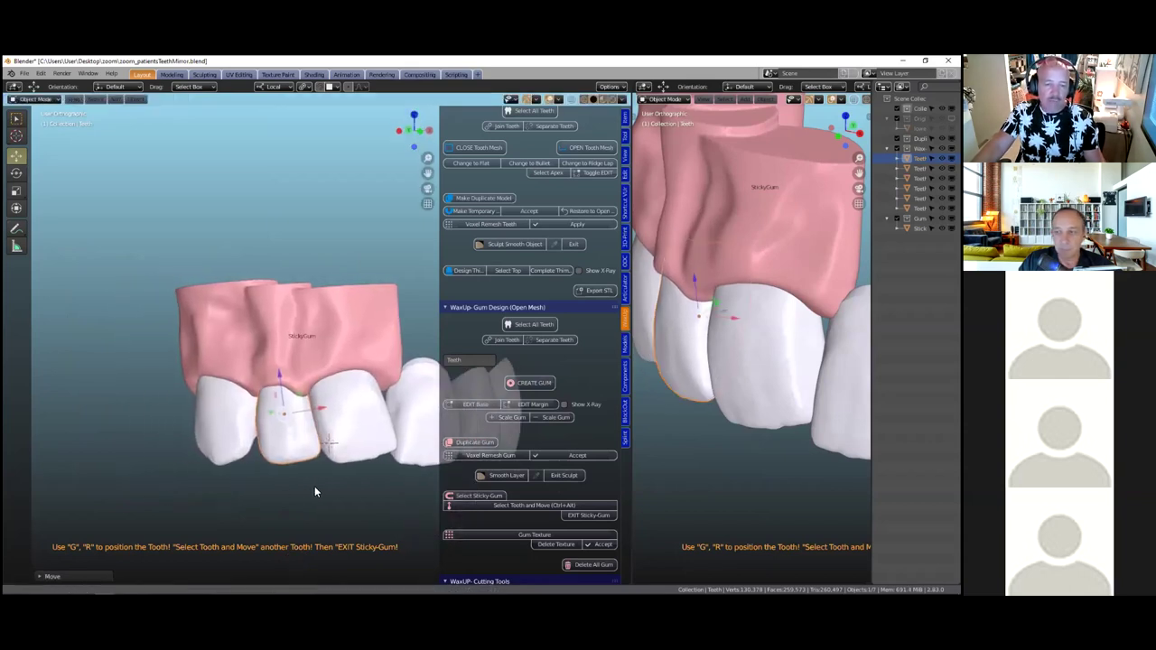
Activate tooth moving for the canine under the sticky gum and rotate it slightly twice
{"action": "scroll", "coordinate": [264, 464], "scroll_direction": "down", "scroll_amount": 1}
{"action": "left_click", "coordinate": [250, 425]}
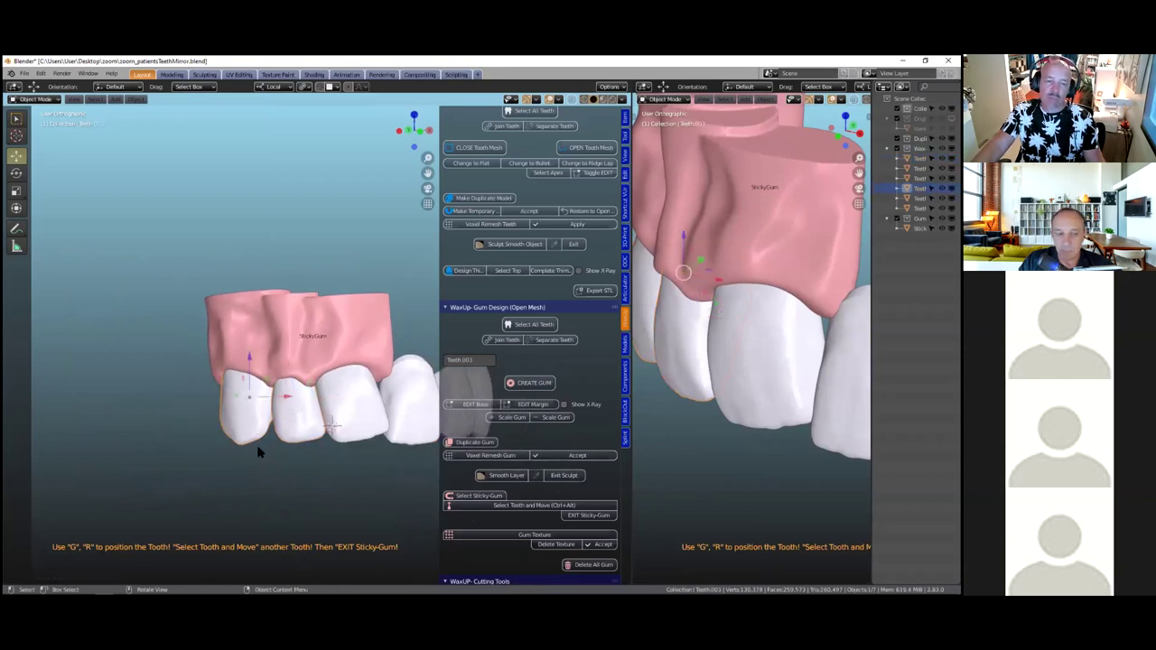
{"action": "middle_click_drag", "start_coordinate": [259, 446], "coordinate": [289, 440]}
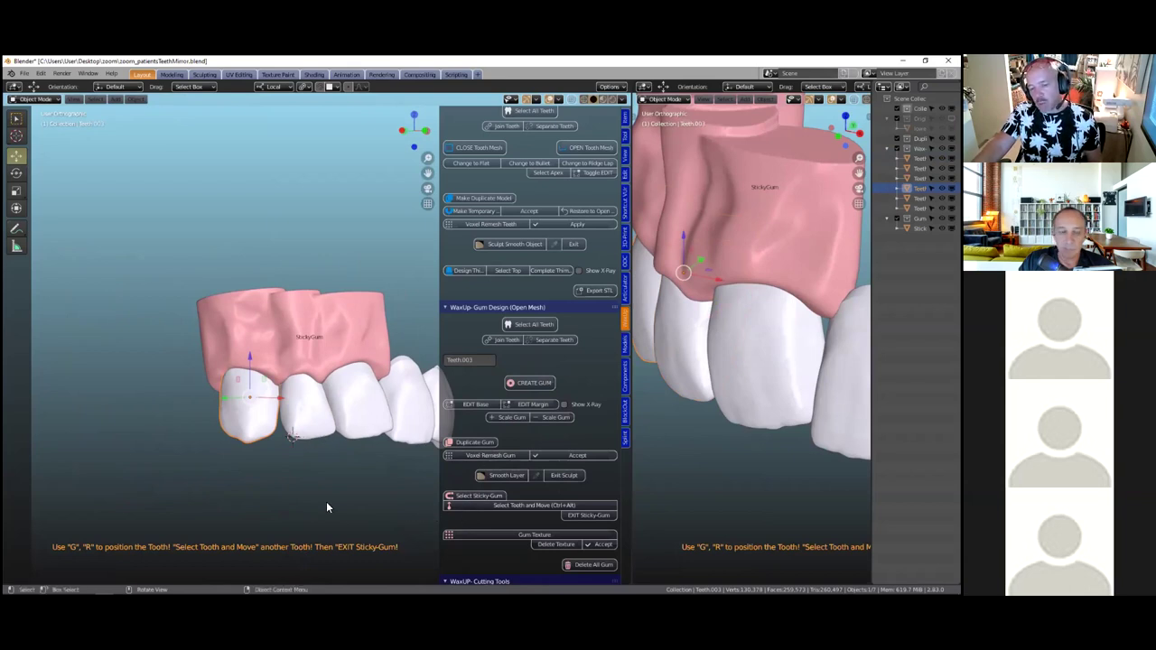
{"action": "scroll", "coordinate": [322, 497], "scroll_direction": "up", "scroll_amount": 1}
{"action": "left_click", "coordinate": [522, 508]}
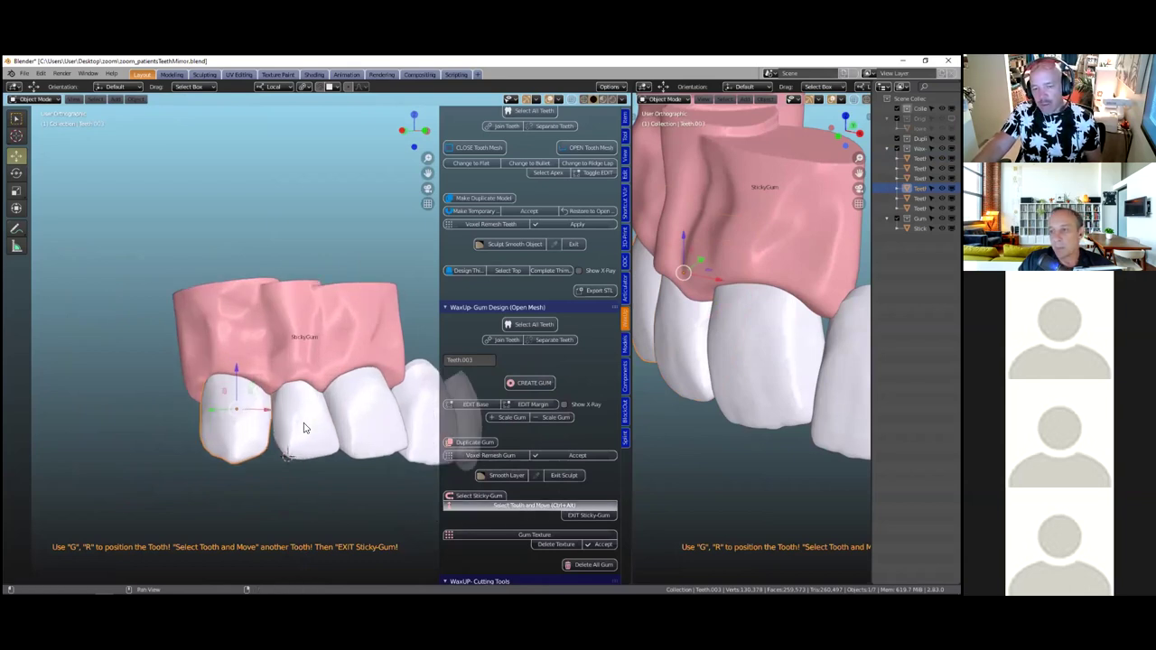
{"action": "left_click", "coordinate": [282, 390]}
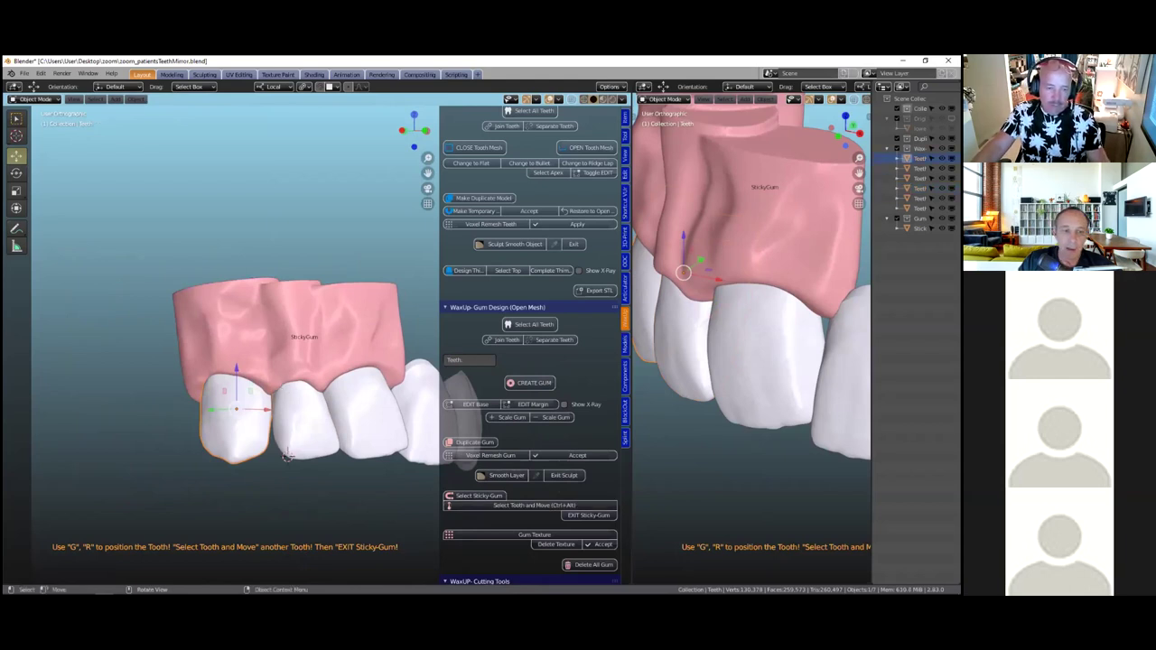
{"action": "key", "text": "r"}
{"action": "left_click", "coordinate": [288, 394]}
{"action": "key", "text": "r"}
{"action": "left_click", "coordinate": [291, 390]}
Exit the sticky-gum mode and try to apply the gum texture
{"action": "left_click", "coordinate": [354, 330]}
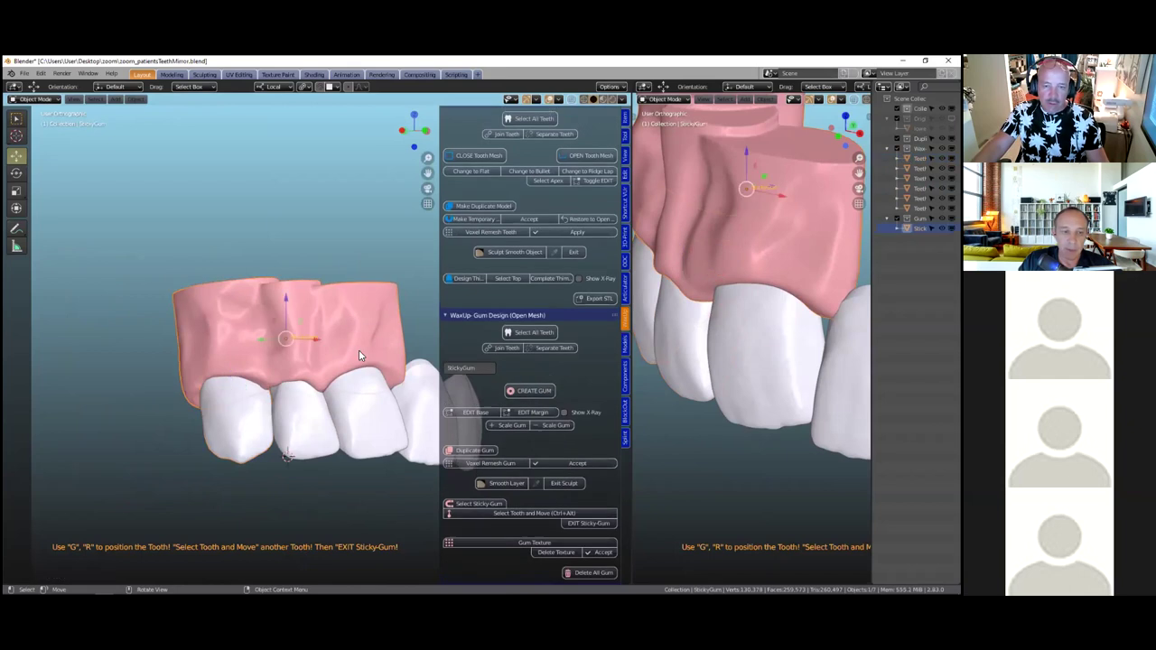
{"action": "left_click", "coordinate": [590, 524]}
{"action": "left_click", "coordinate": [517, 536]}
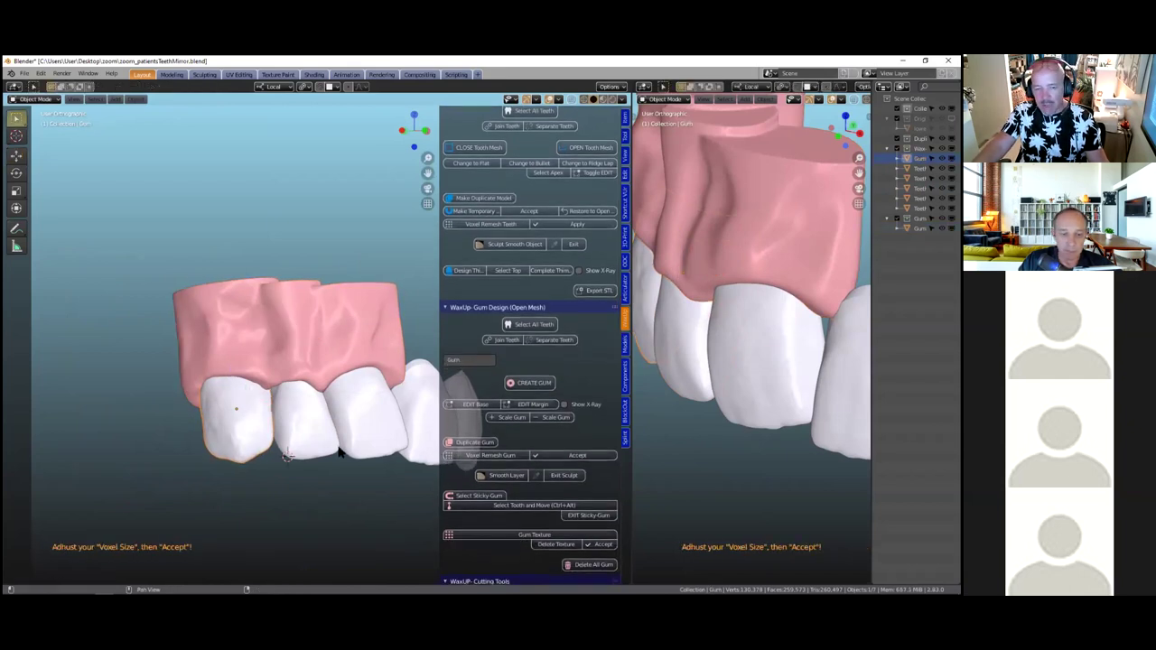
Select the three-tooth gum and apply the gum texture to it
{"action": "left_click", "coordinate": [314, 332]}
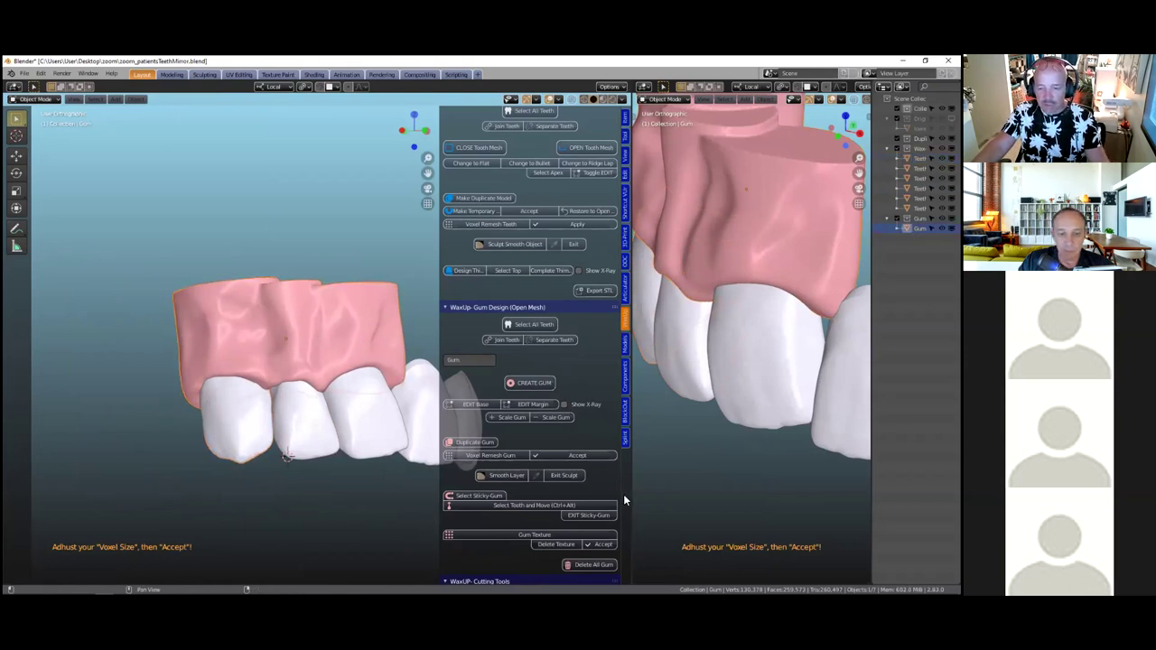
{"action": "scroll", "coordinate": [523, 537], "scroll_direction": "down", "scroll_amount": 1}
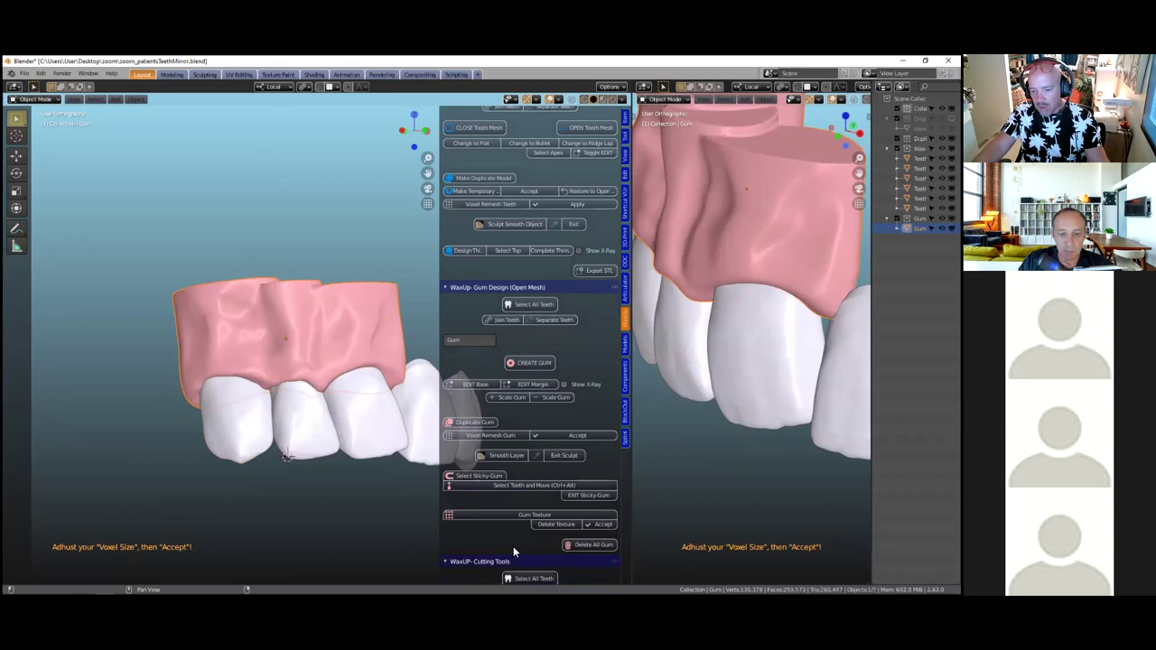
{"action": "left_click", "coordinate": [529, 514]}
{"action": "middle_click_drag", "start_coordinate": [258, 454], "coordinate": [298, 440]}
{"action": "scroll", "coordinate": [298, 441], "scroll_direction": "up", "scroll_amount": 2}
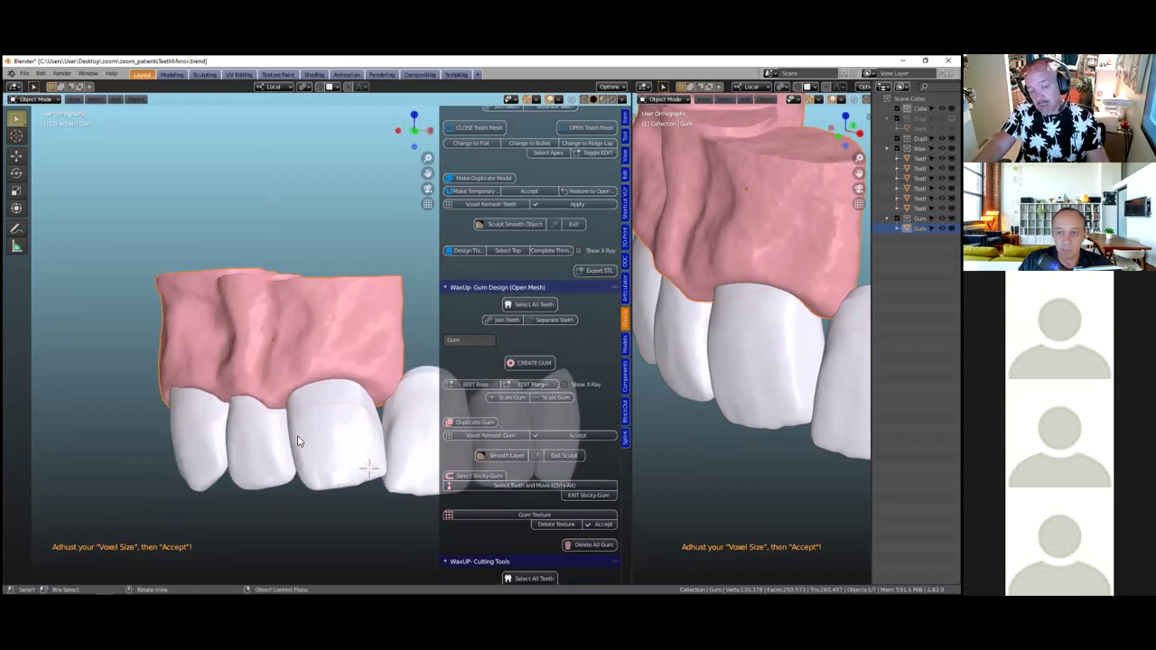
{"action": "scroll", "coordinate": [298, 441], "scroll_direction": "down", "scroll_amount": 1}
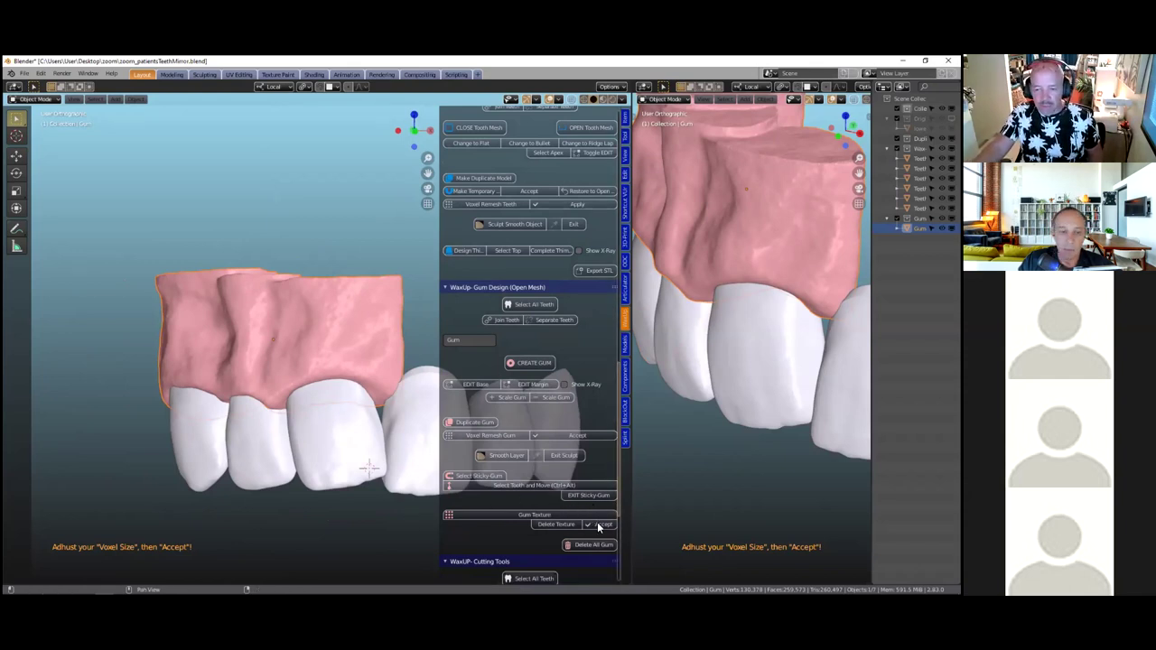
{"action": "scroll", "coordinate": [404, 473], "scroll_direction": "down", "scroll_amount": 4}
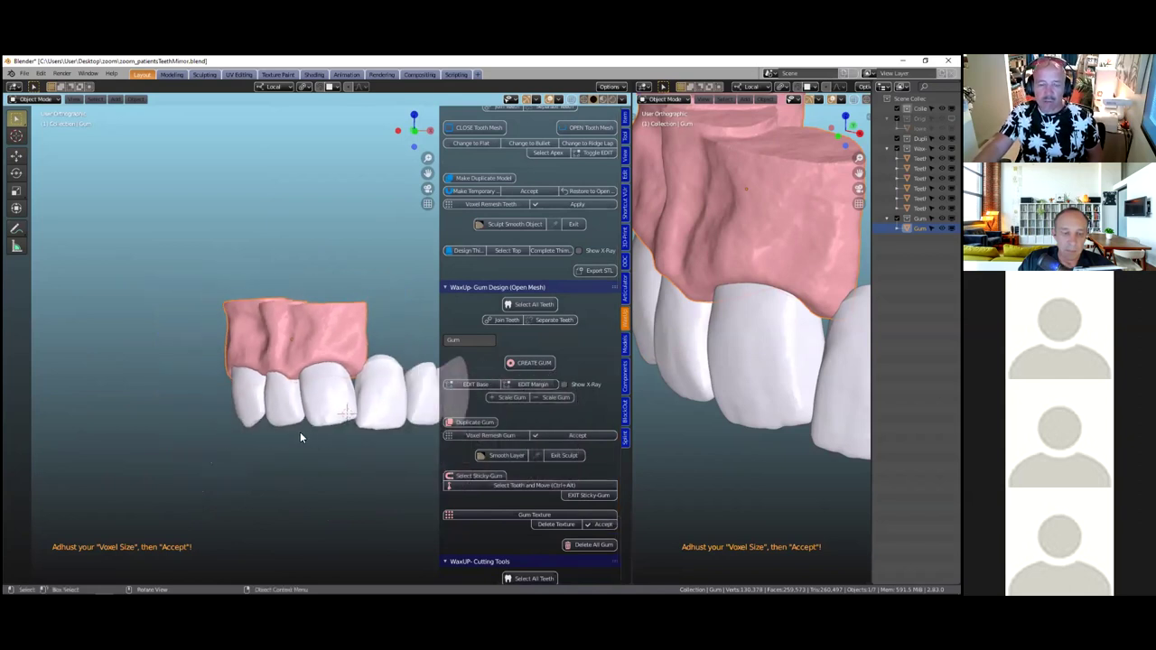
{"action": "scroll", "coordinate": [300, 432], "scroll_direction": "up", "scroll_amount": 4}
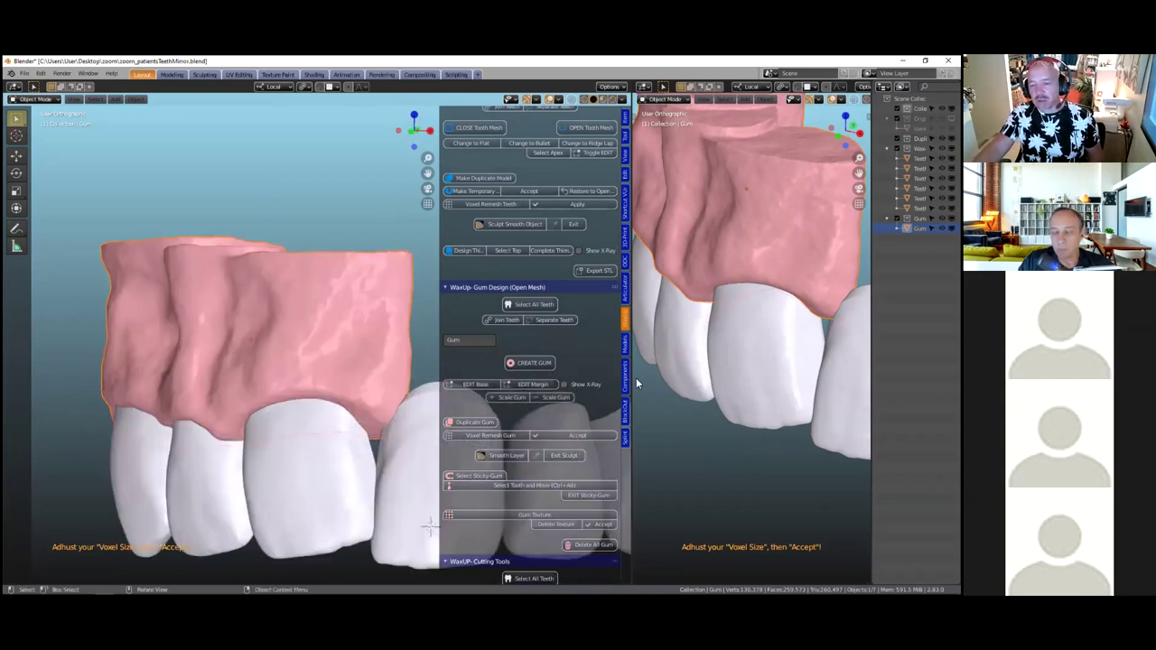
Widen the main viewport and select the canine at the gum-free end of the arch from the occlusal side
{"action": "left_click_drag", "start_coordinate": [635, 352], "coordinate": [697, 348]}
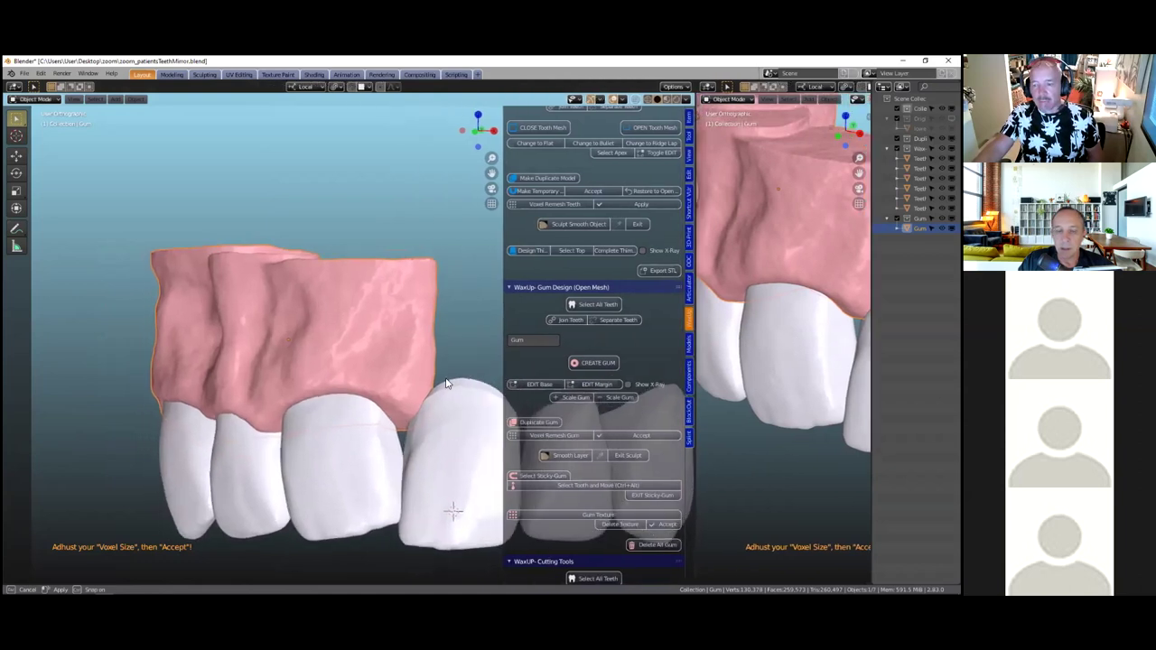
{"action": "scroll", "coordinate": [472, 506], "scroll_direction": "down", "scroll_amount": 2}
{"action": "middle_click_drag", "start_coordinate": [472, 508], "coordinate": [369, 372]}
{"action": "left_click", "coordinate": [520, 262]}
{"action": "scroll", "coordinate": [355, 465], "scroll_direction": "up", "scroll_amount": 1}
{"action": "middle_click_drag", "start_coordinate": [503, 334], "coordinate": [456, 334], "text": "shift"}
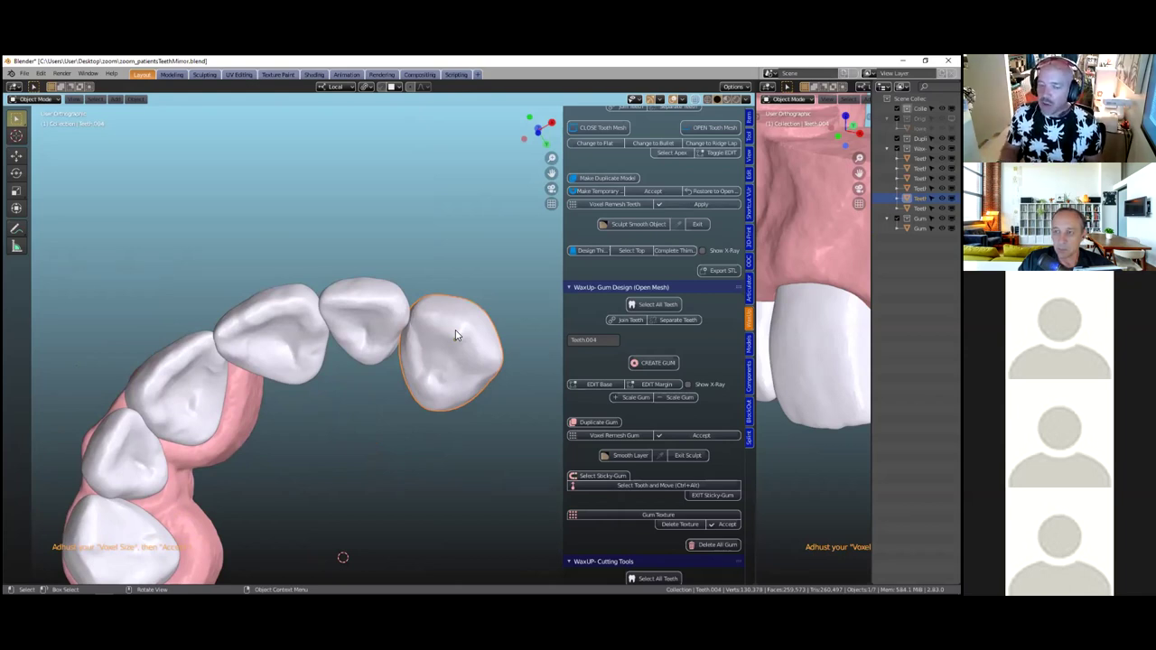
Rebalance the two viewports and examine the selected canine's lingual side up close in both views
{"action": "middle_click_drag", "start_coordinate": [426, 362], "coordinate": [759, 316]}
{"action": "left_click_drag", "start_coordinate": [755, 310], "coordinate": [647, 367]}
{"action": "middle_click_drag", "start_coordinate": [768, 280], "coordinate": [474, 362]}
{"action": "middle_click_drag", "start_coordinate": [394, 358], "coordinate": [311, 375]}
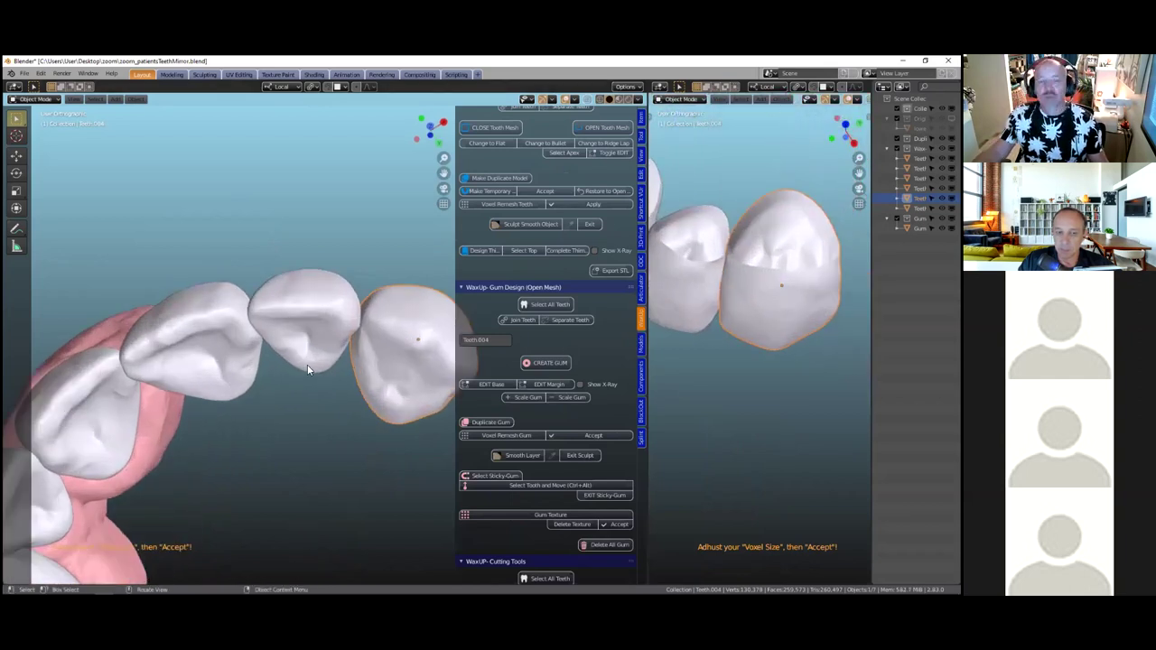
{"action": "scroll", "coordinate": [307, 371], "scroll_direction": "up", "scroll_amount": 3}
{"action": "scroll", "coordinate": [307, 368], "scroll_direction": "up", "scroll_amount": 1}
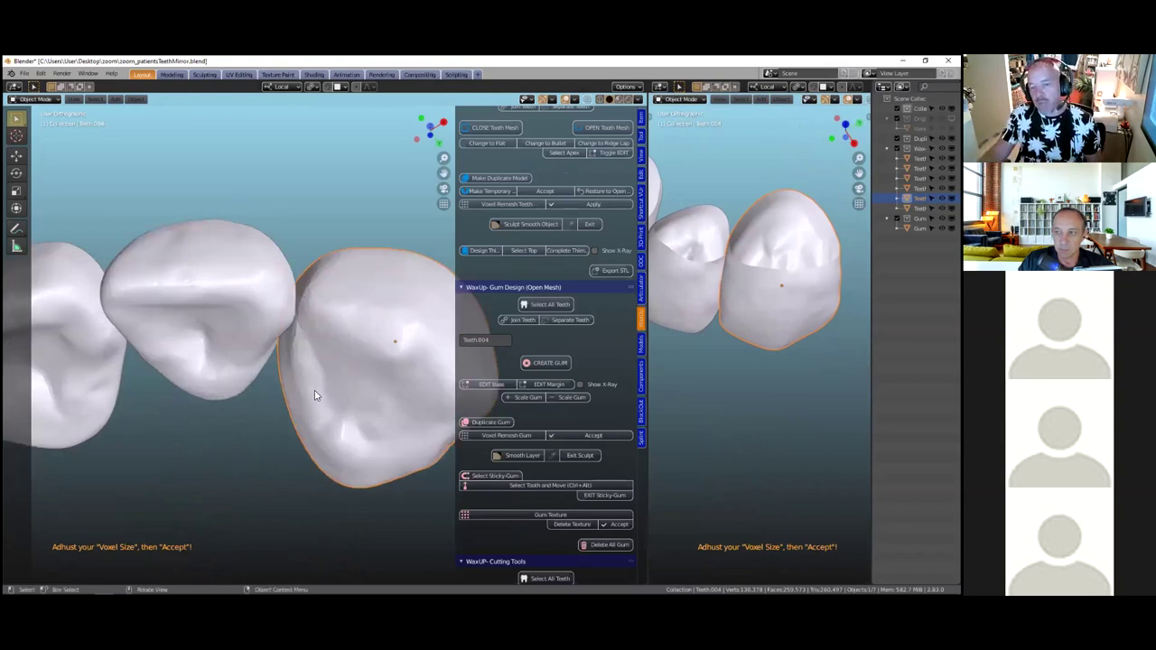
{"action": "middle_click_drag", "start_coordinate": [316, 401], "coordinate": [388, 392]}
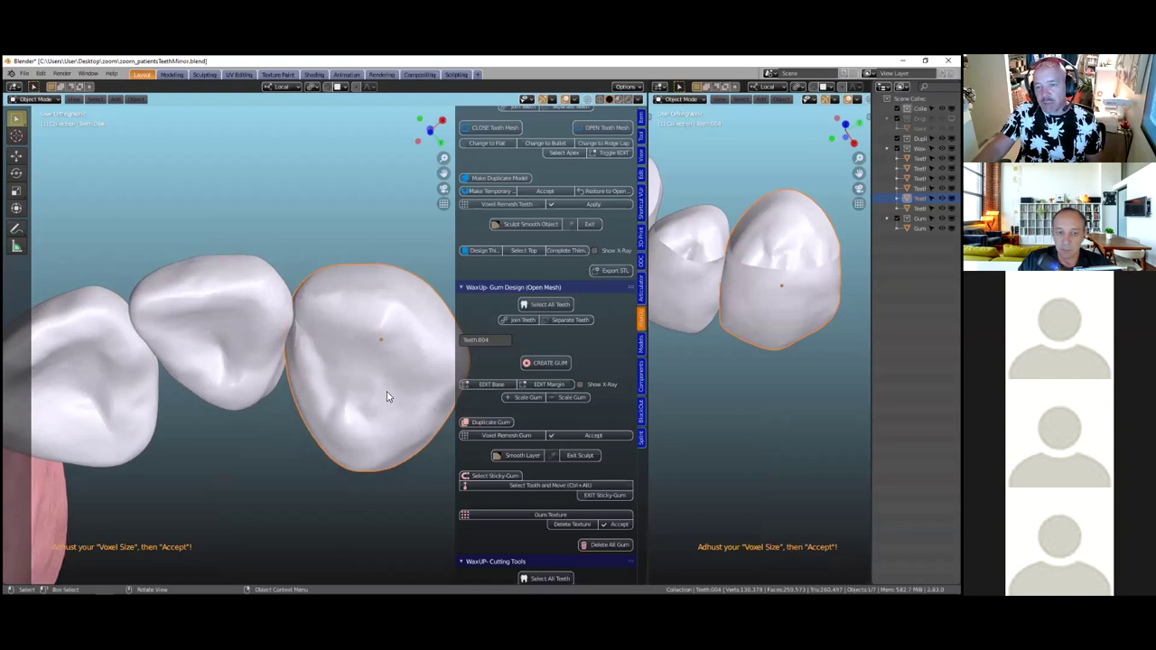
Examine the canine's outline and inner form in X-ray display, and turn X-ray off again
{"action": "left_click", "coordinate": [587, 102]}
{"action": "scroll", "coordinate": [341, 423], "scroll_direction": "up", "scroll_amount": 3}
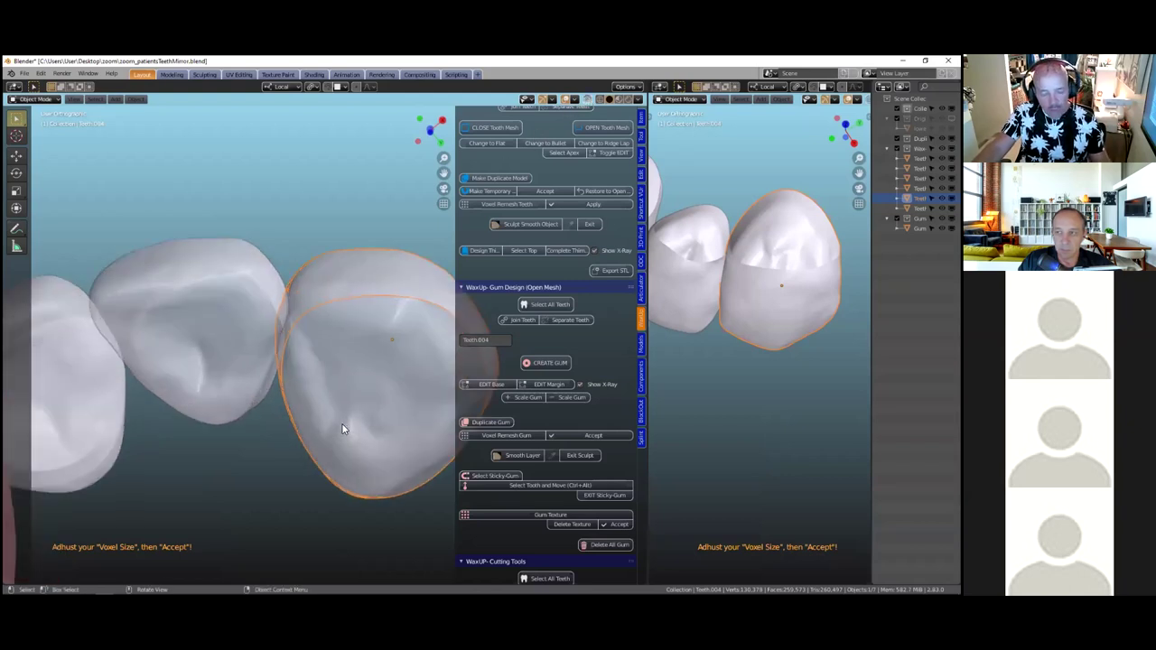
{"action": "middle_click_drag", "start_coordinate": [272, 405], "coordinate": [295, 260]}
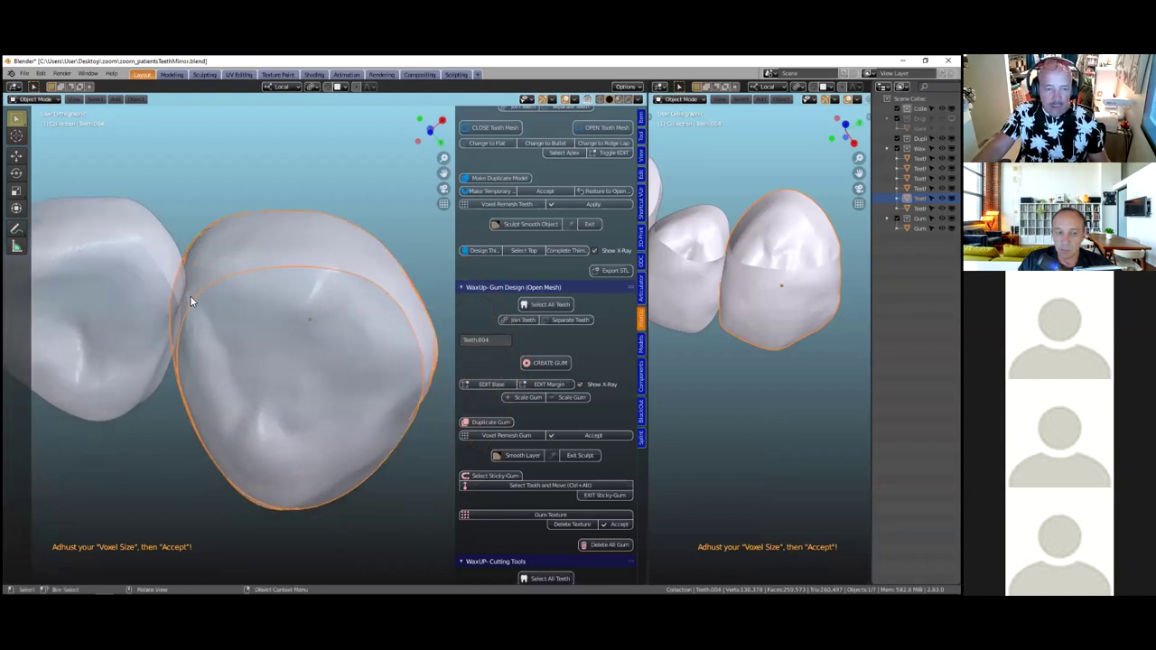
{"action": "middle_click_drag", "start_coordinate": [358, 370], "coordinate": [291, 327]}
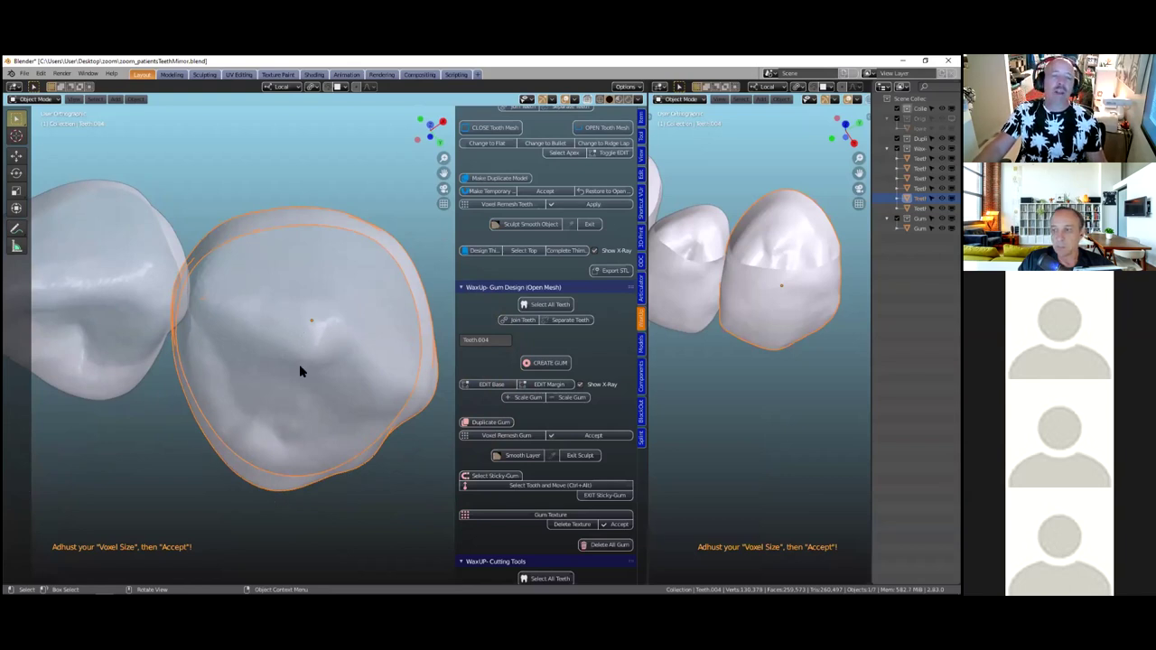
{"action": "mouse_move", "coordinate": [299, 364]}
{"action": "middle_mouse_down"}
{"action": "mouse_move", "coordinate": [313, 331]}
{"action": "mouse_move", "coordinate": [266, 343]}
{"action": "mouse_move", "coordinate": [316, 347]}
{"action": "mouse_move", "coordinate": [294, 345]}
{"action": "middle_mouse_up"}
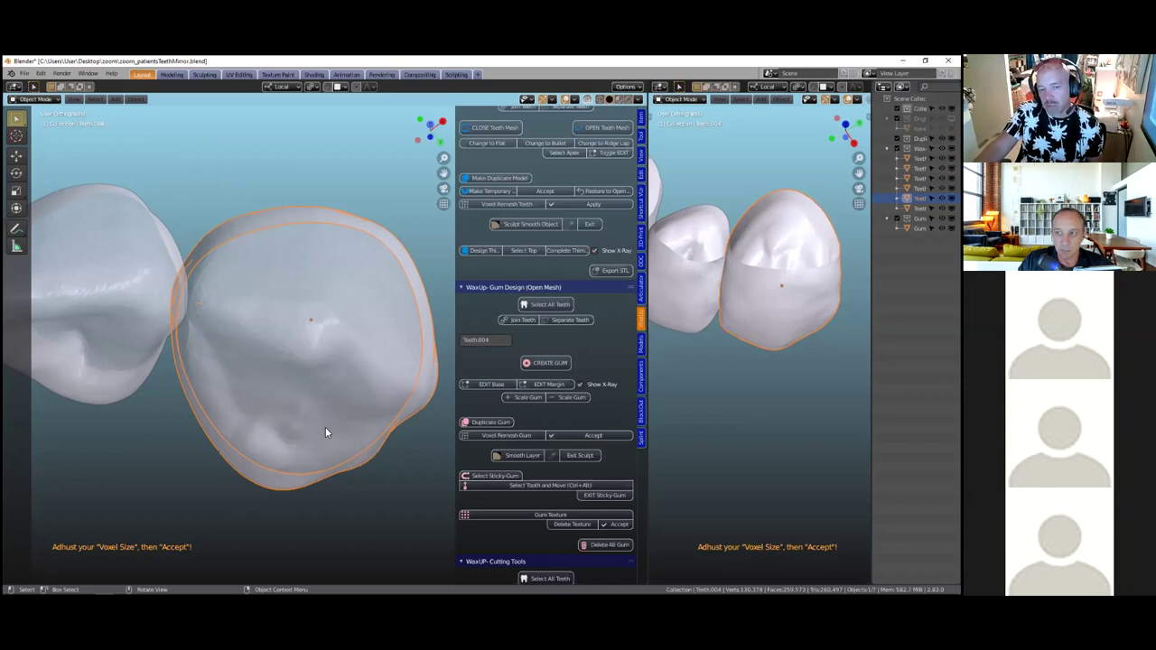
{"action": "scroll", "coordinate": [370, 401], "scroll_direction": "down", "scroll_amount": 1}
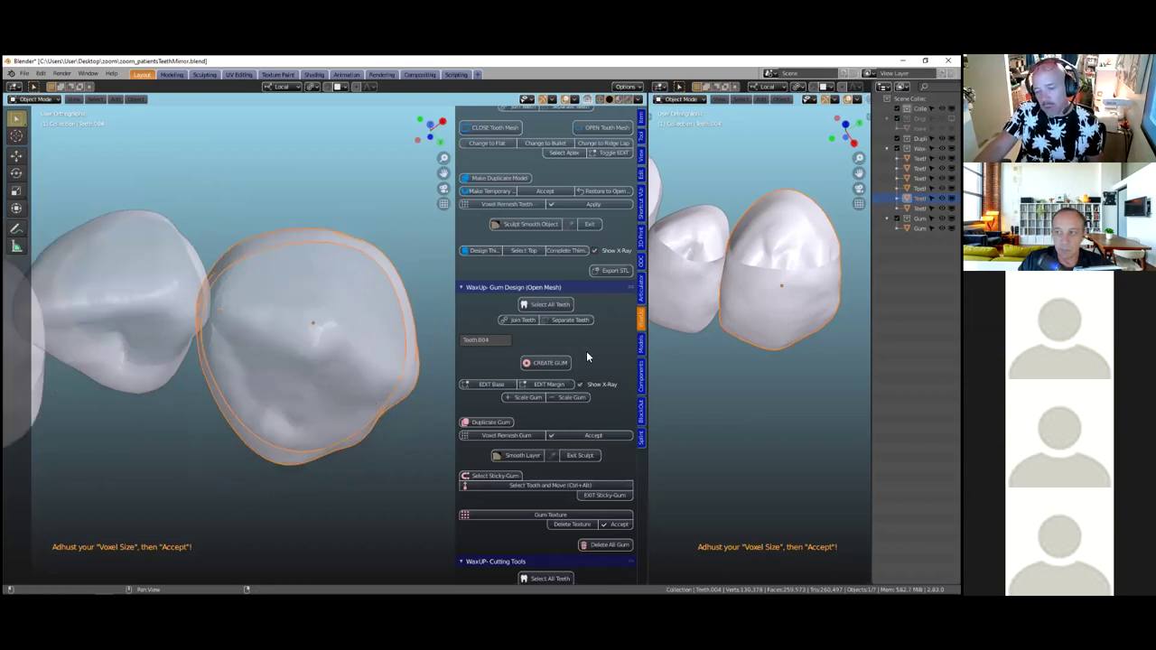
{"action": "left_click", "coordinate": [588, 101]}
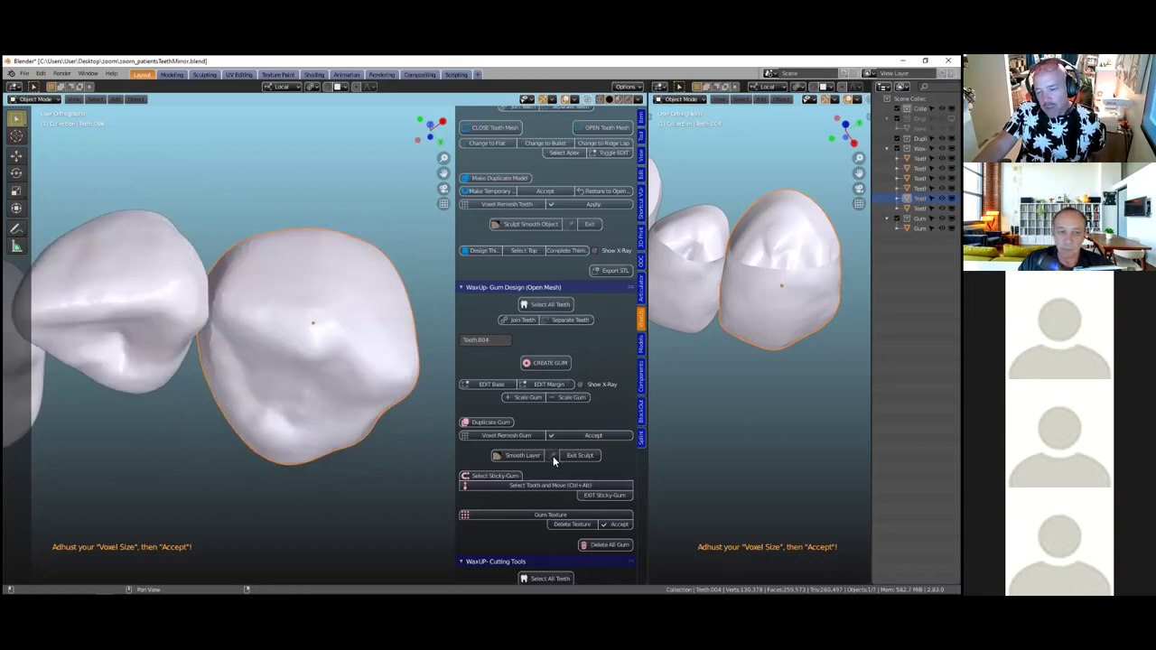
Start a thimble design in the selected canine and select the thimble's top for positioning
{"action": "scroll", "coordinate": [562, 467], "scroll_direction": "down", "scroll_amount": 2}
{"action": "scroll", "coordinate": [496, 309], "scroll_direction": "up", "scroll_amount": 4}
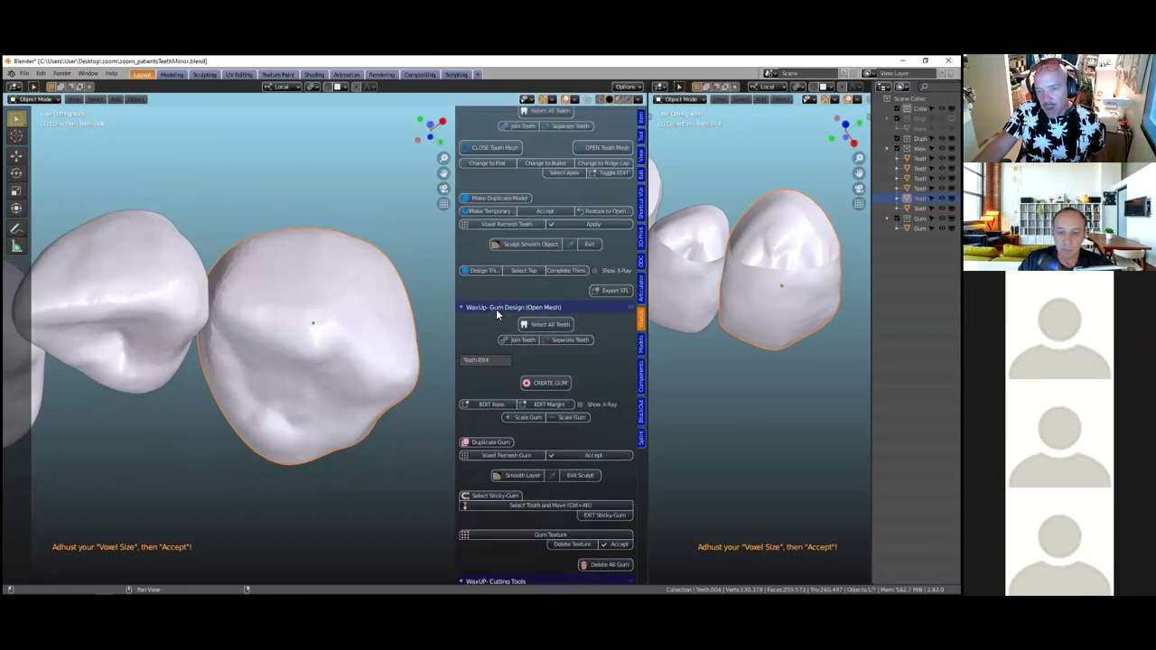
{"action": "scroll", "coordinate": [481, 375], "scroll_direction": "up", "scroll_amount": 3}
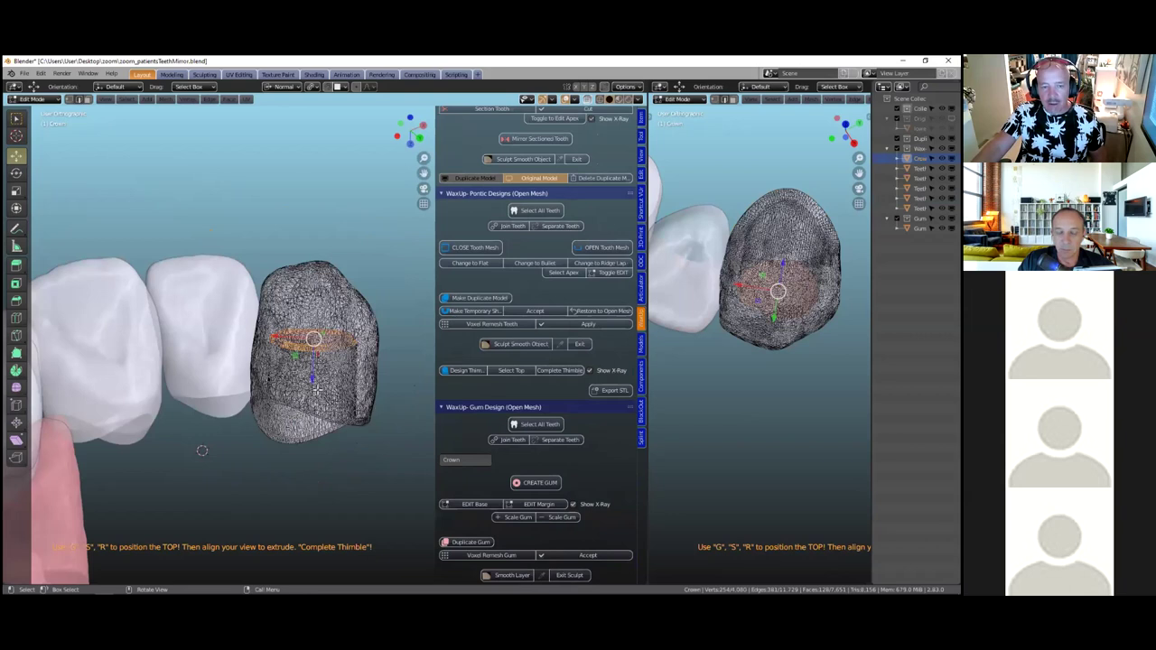
{"action": "scroll", "coordinate": [309, 388], "scroll_direction": "up", "scroll_amount": 5}
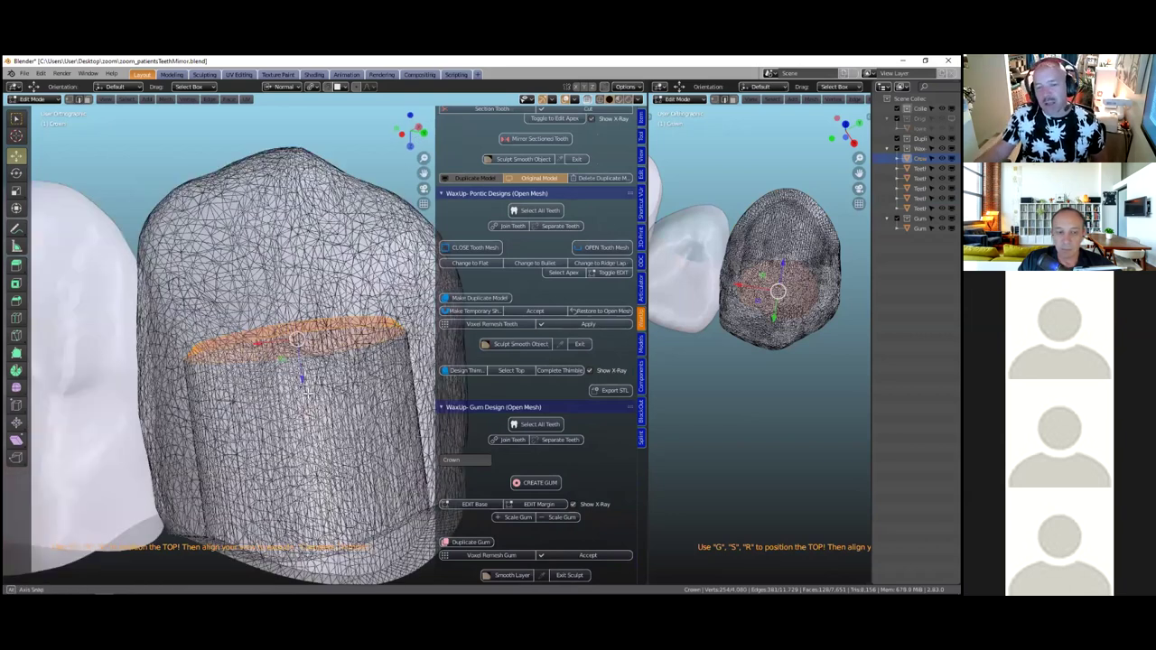
{"action": "scroll", "coordinate": [308, 390], "scroll_direction": "down", "scroll_amount": 3}
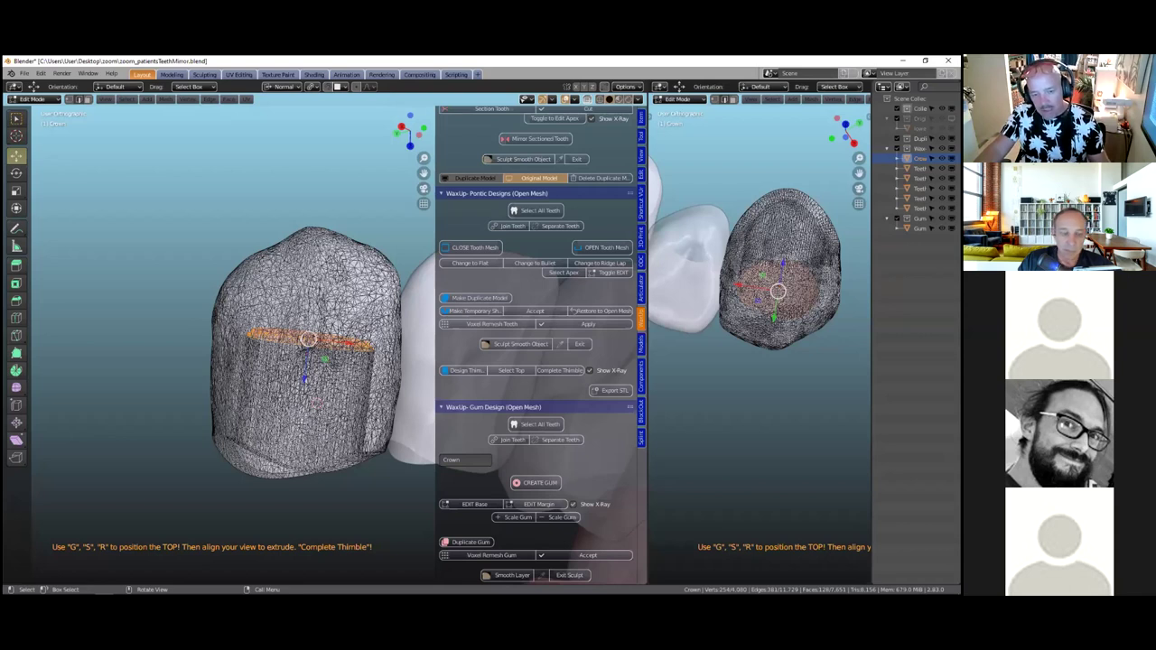
{"action": "scroll", "coordinate": [336, 417], "scroll_direction": "up", "scroll_amount": 1}
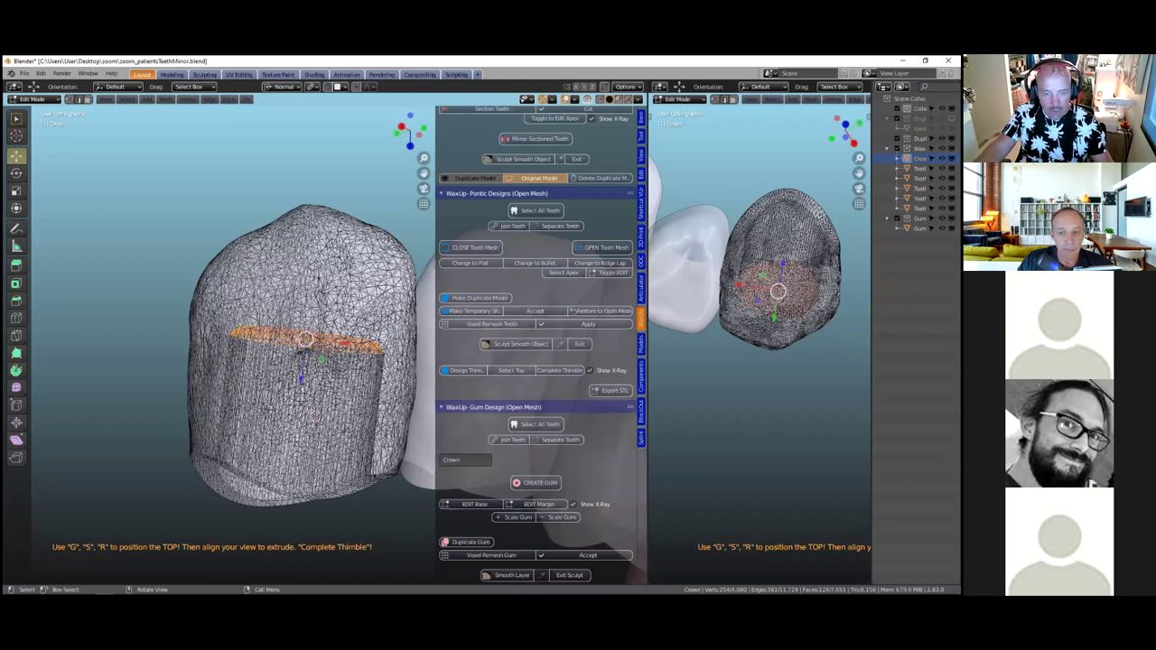
Scale down, move and rotate the thimble's top inside the crown, and complete the thimble
{"action": "middle_click_drag", "start_coordinate": [362, 391], "coordinate": [320, 363]}
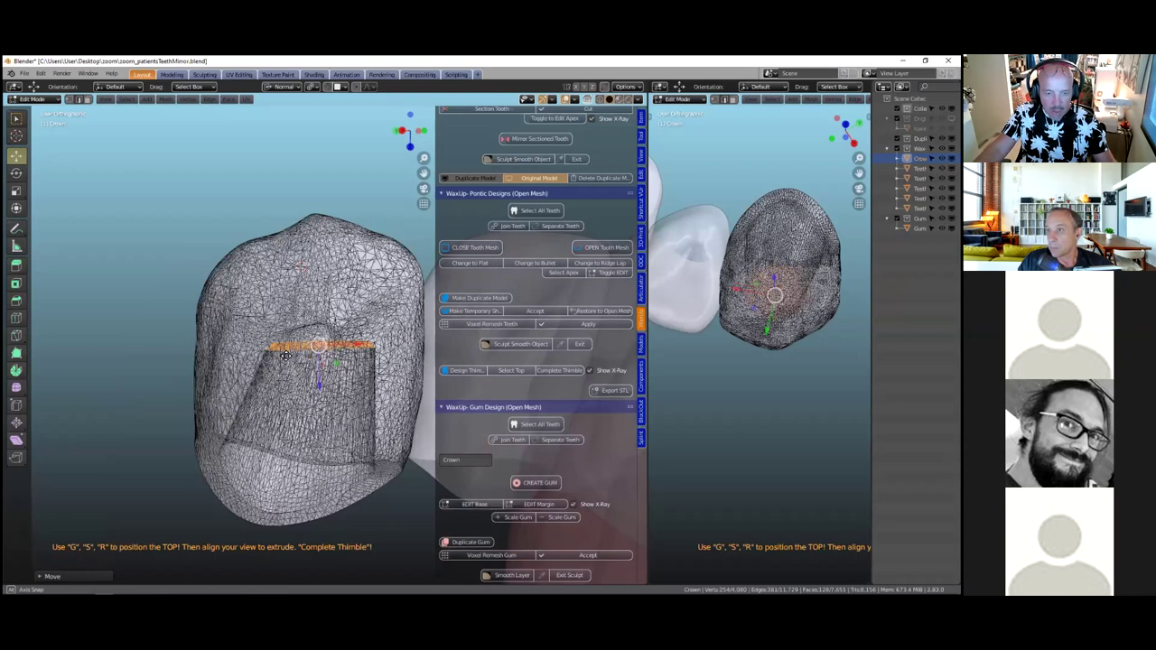
{"action": "middle_click_drag", "start_coordinate": [291, 389], "coordinate": [298, 379]}
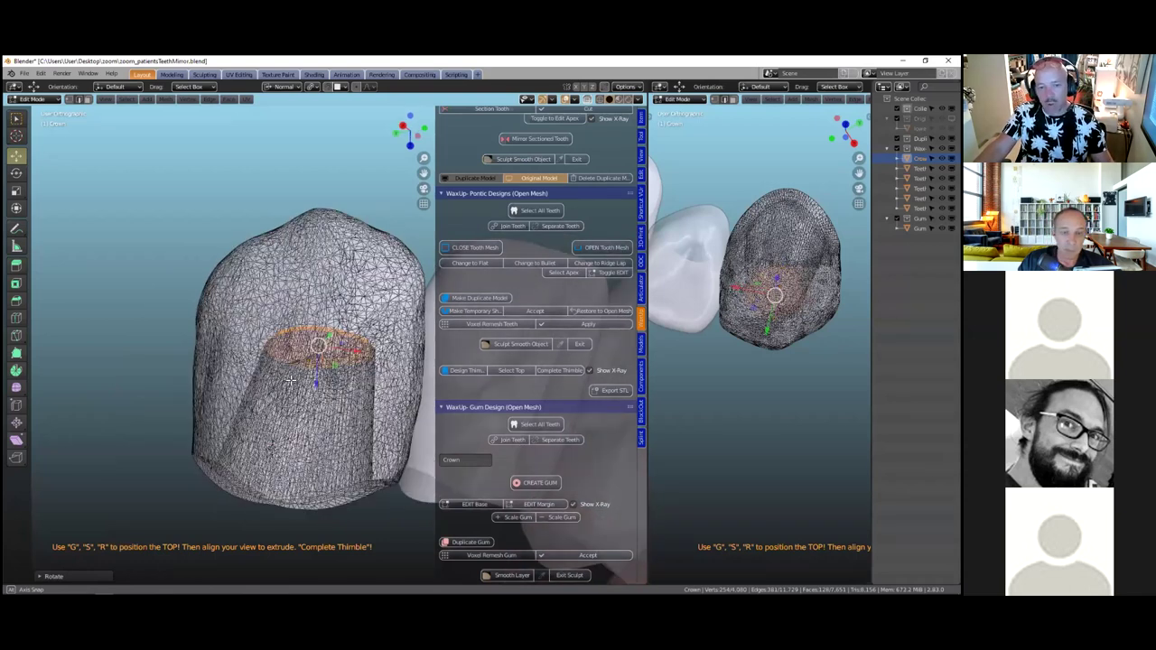
{"action": "key", "text": "ctrl+z"}
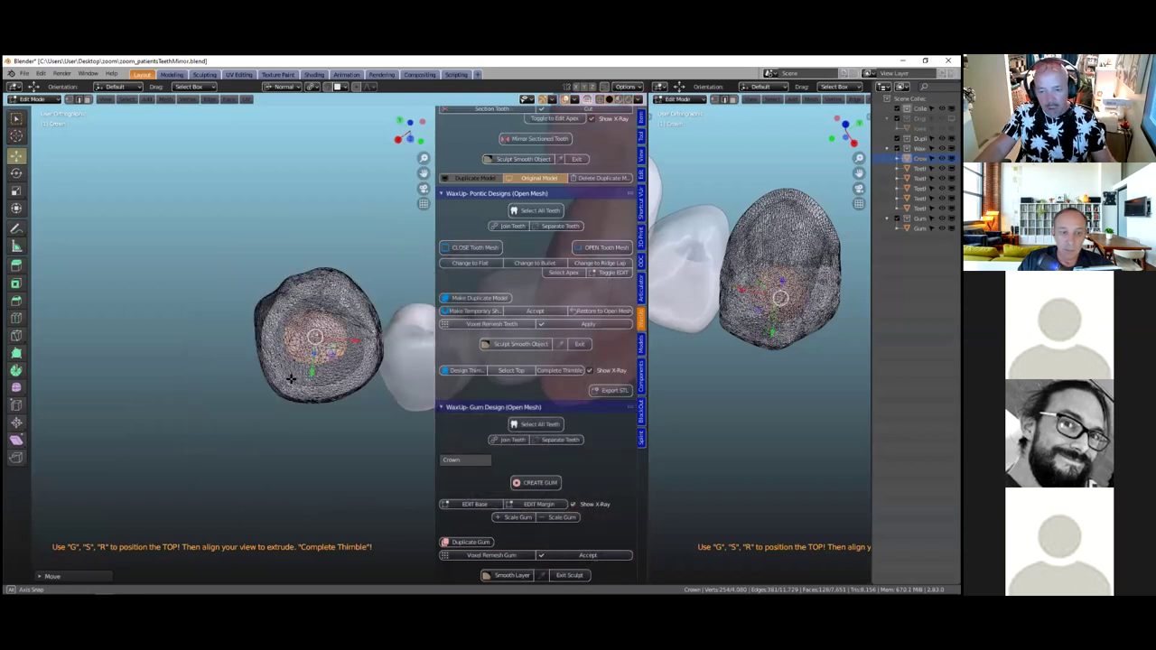
{"action": "left_click", "coordinate": [564, 370]}
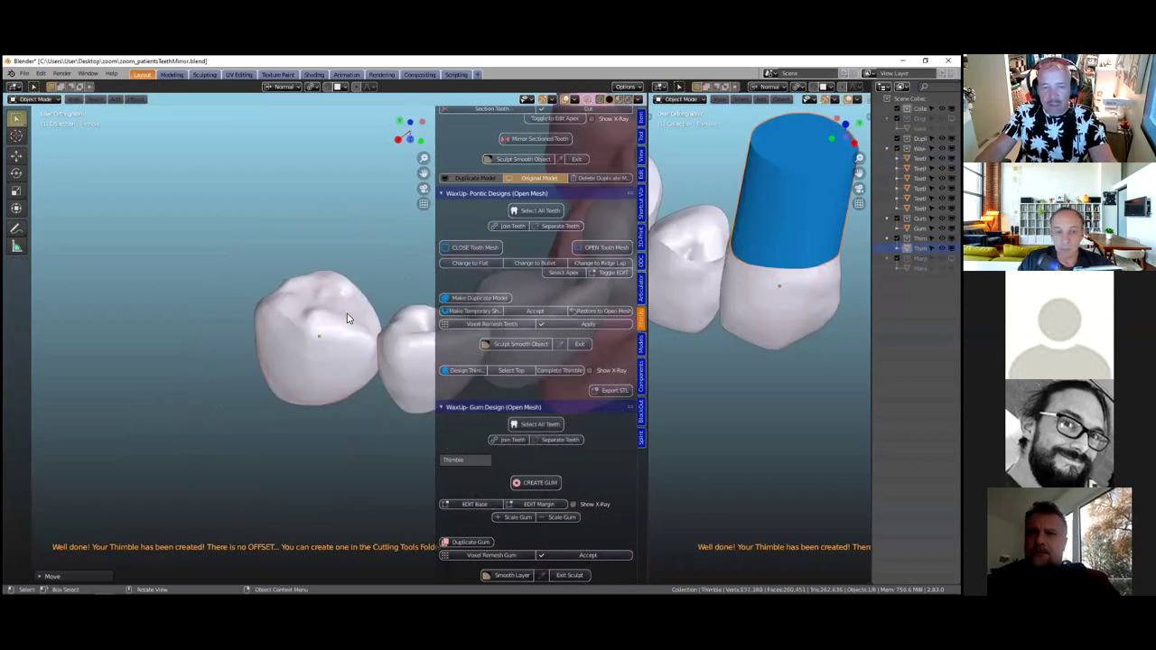
Hide the canine crown to expose the finished thimble and inspect it in both viewports
{"action": "middle_click_drag", "start_coordinate": [343, 300], "coordinate": [332, 257]}
{"action": "scroll", "coordinate": [332, 257], "scroll_direction": "down", "scroll_amount": 2}
{"action": "left_click", "coordinate": [332, 254]}
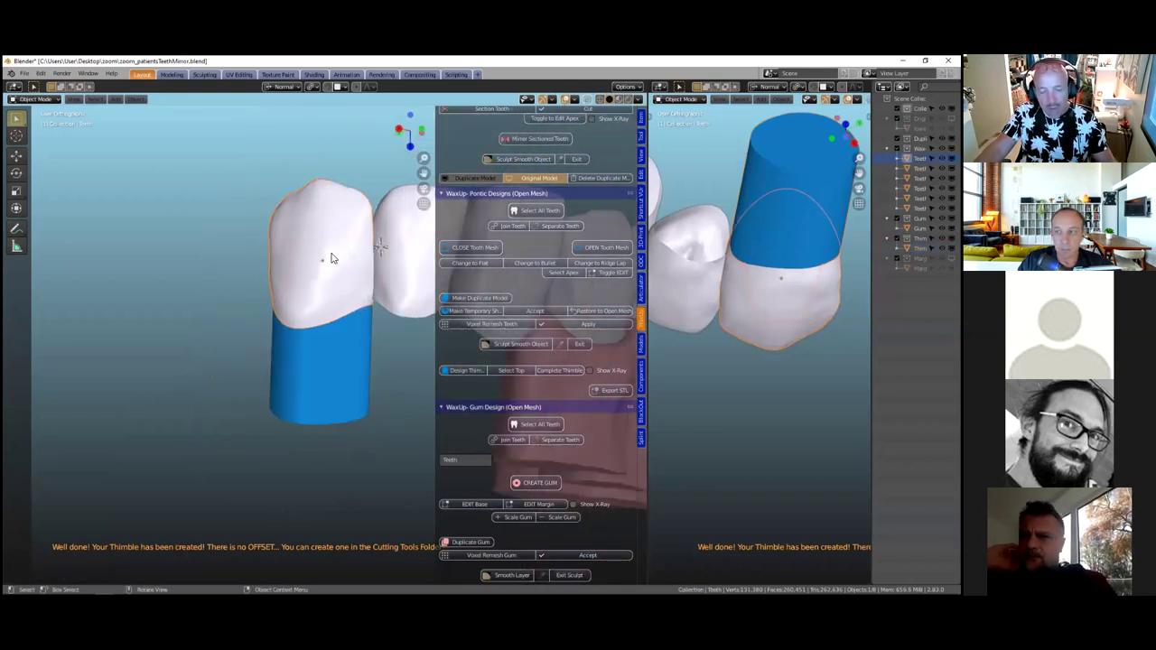
{"action": "key", "text": "h"}
{"action": "middle_click_drag", "start_coordinate": [402, 352], "coordinate": [330, 357]}
{"action": "scroll", "coordinate": [330, 359], "scroll_direction": "up", "scroll_amount": 3}
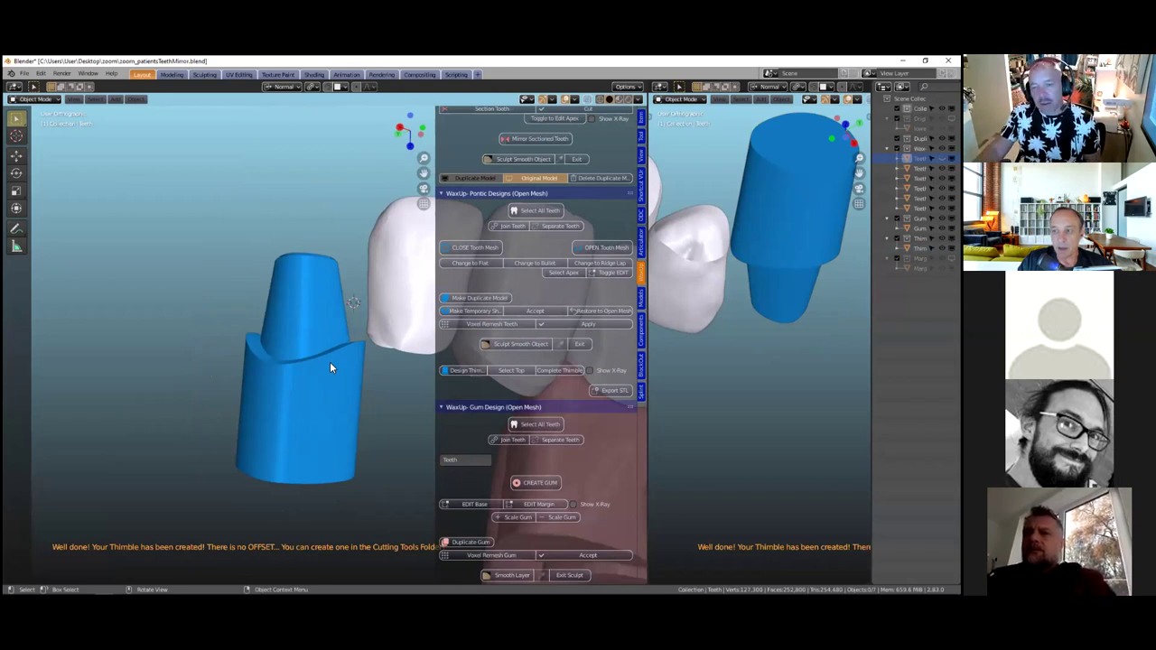
{"action": "middle_click_drag", "start_coordinate": [766, 328], "coordinate": [746, 382]}
{"action": "middle_click_drag", "start_coordinate": [757, 318], "coordinate": [686, 343]}
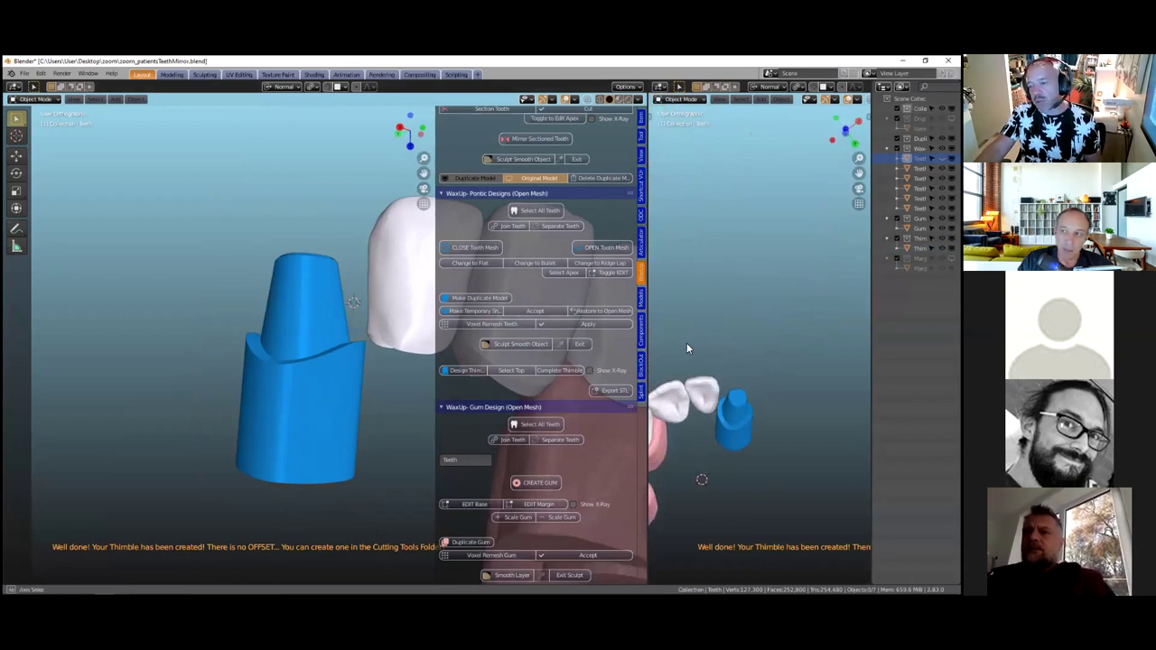
Unhide the canine crown over the thimble and widen the main 3D viewport to show all six teeth from the front
{"action": "middle_click_drag", "start_coordinate": [721, 410], "coordinate": [789, 333], "text": "shift"}
{"action": "scroll", "coordinate": [759, 379], "scroll_direction": "up", "scroll_amount": 5}
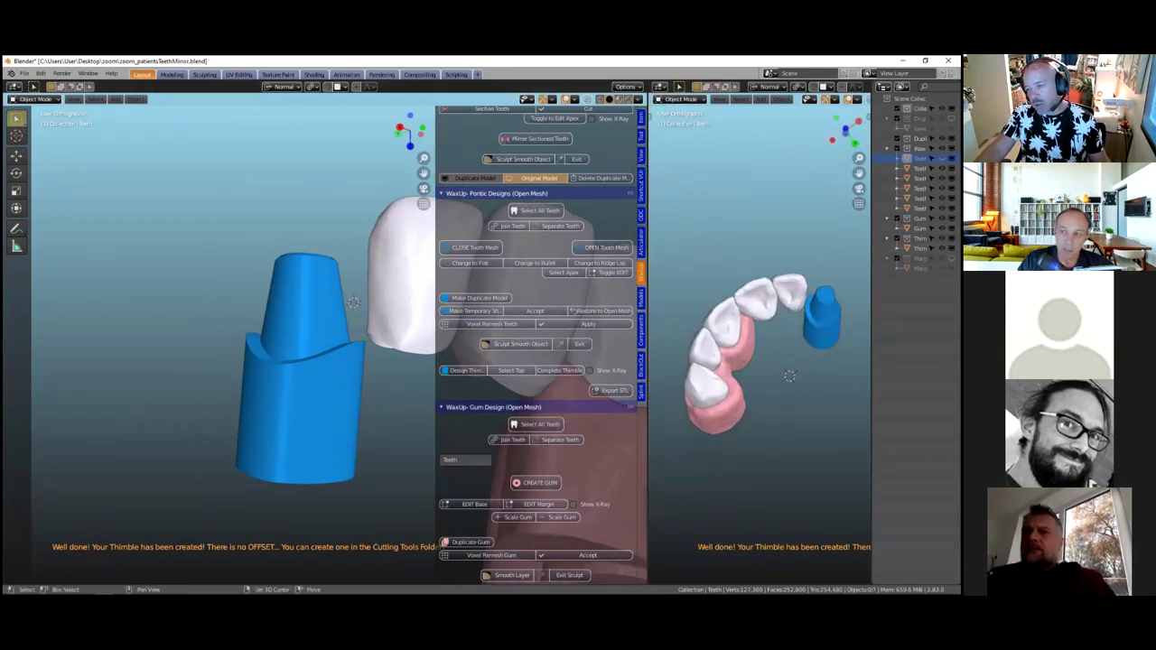
{"action": "middle_click_drag", "start_coordinate": [227, 389], "coordinate": [164, 432], "text": "shift"}
{"action": "key", "text": "alt+h"}
{"action": "scroll", "coordinate": [368, 394], "scroll_direction": "down", "scroll_amount": 3}
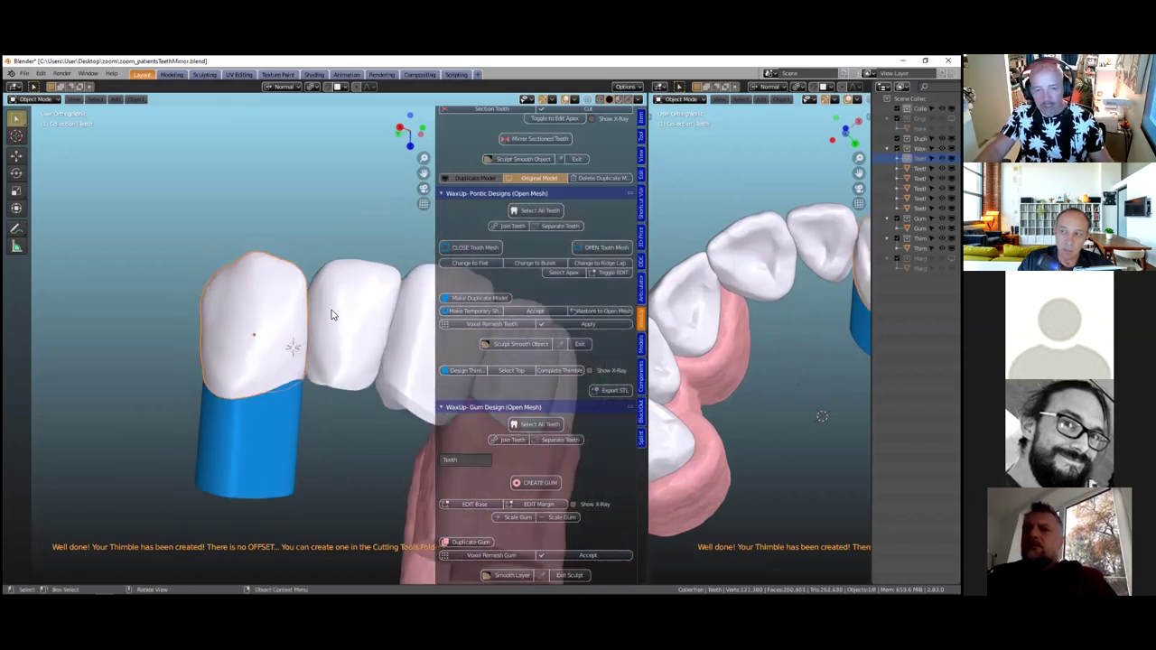
{"action": "scroll", "coordinate": [326, 398], "scroll_direction": "down", "scroll_amount": 2}
{"action": "middle_click_drag", "start_coordinate": [341, 459], "coordinate": [429, 366]}
{"action": "scroll", "coordinate": [322, 473], "scroll_direction": "up", "scroll_amount": 3}
{"action": "scroll", "coordinate": [322, 424], "scroll_direction": "down", "scroll_amount": 3}
{"action": "left_click_drag", "start_coordinate": [648, 304], "coordinate": [749, 304]}
{"action": "scroll", "coordinate": [199, 156], "scroll_direction": "down", "scroll_amount": 2}
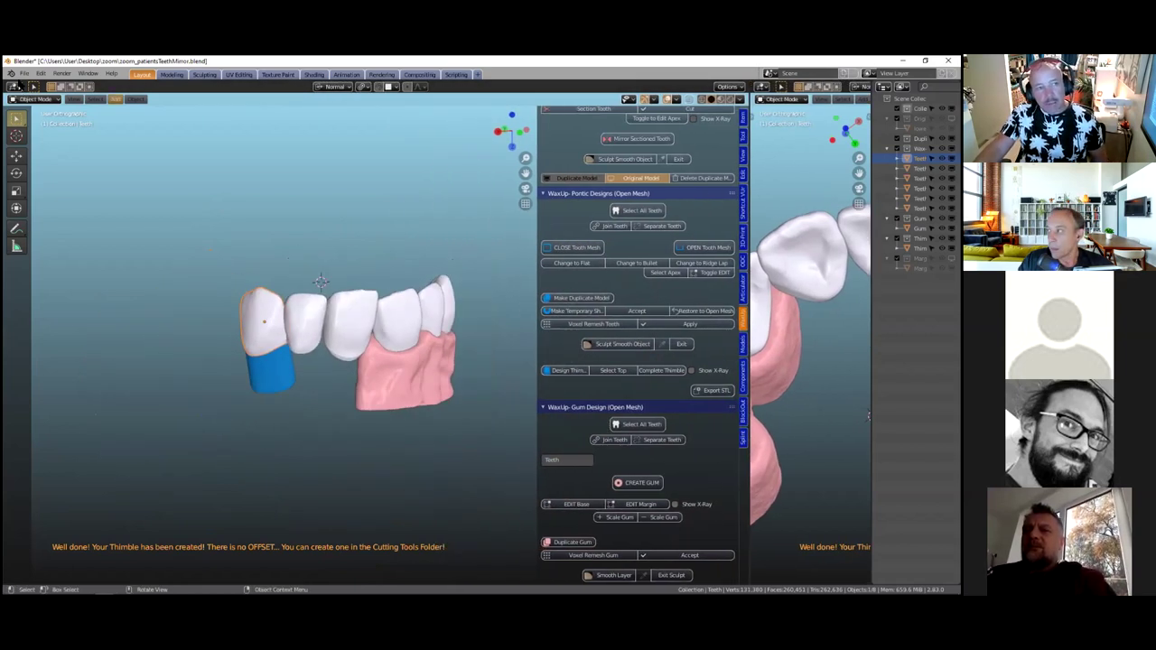
Open zoom_partial.blend from the zooms folder, sorting the files by date modified and discarding changes to the current file
{"action": "left_click", "coordinate": [24, 73]}
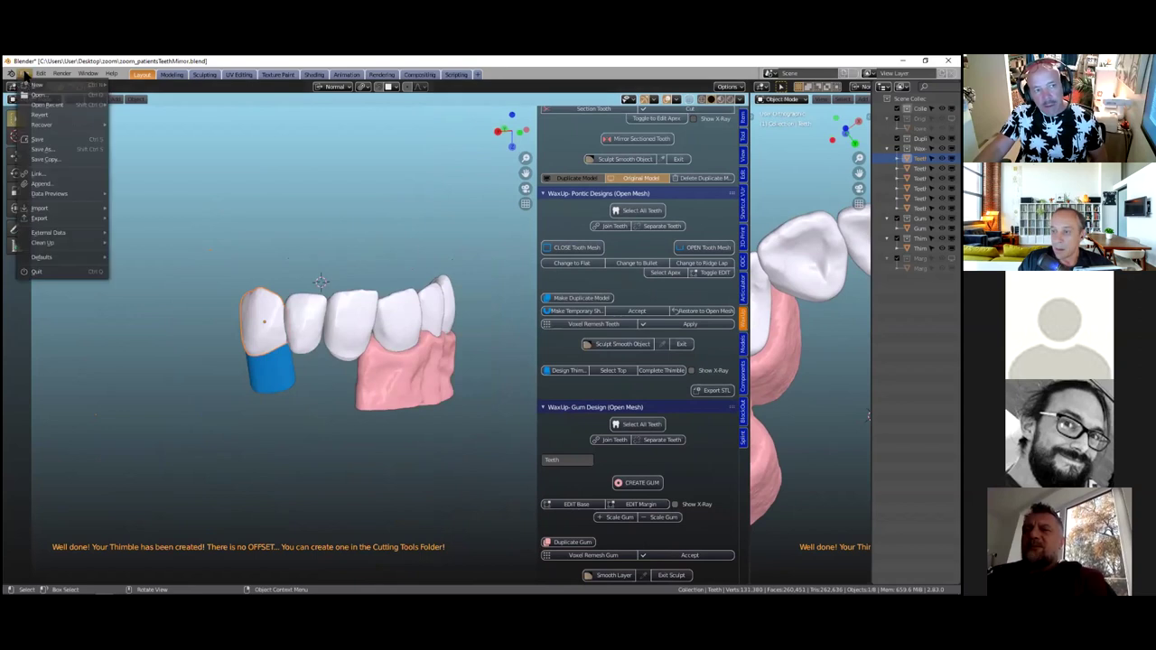
{"action": "left_click", "coordinate": [73, 95]}
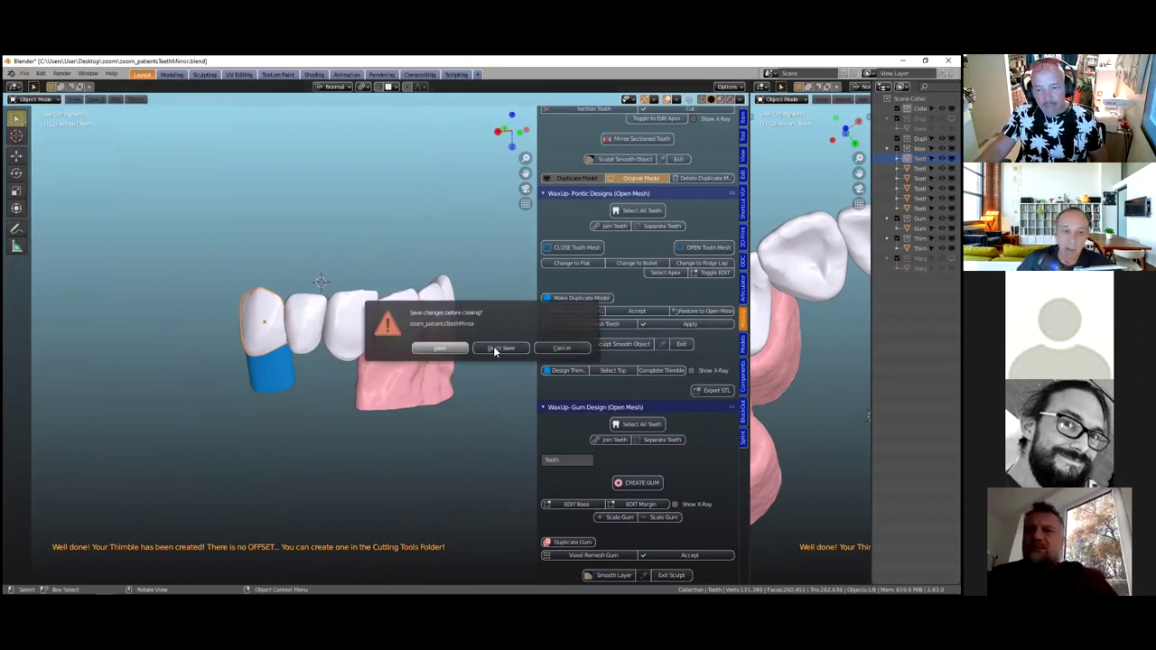
{"action": "left_click", "coordinate": [500, 347]}
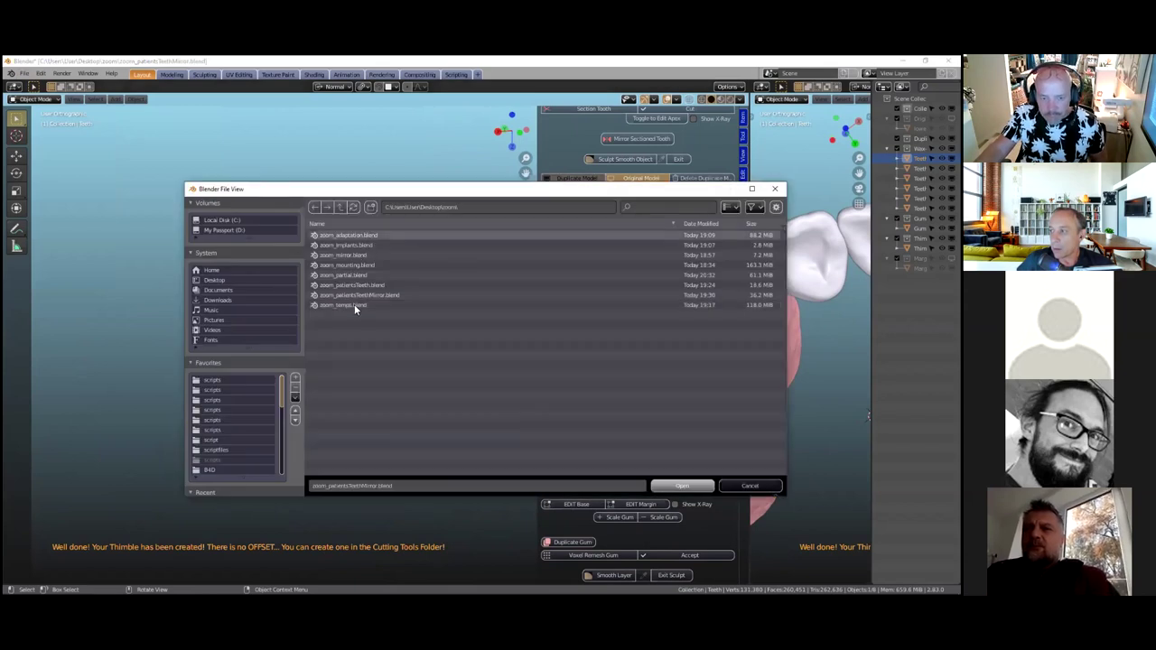
{"action": "left_click", "coordinate": [693, 221]}
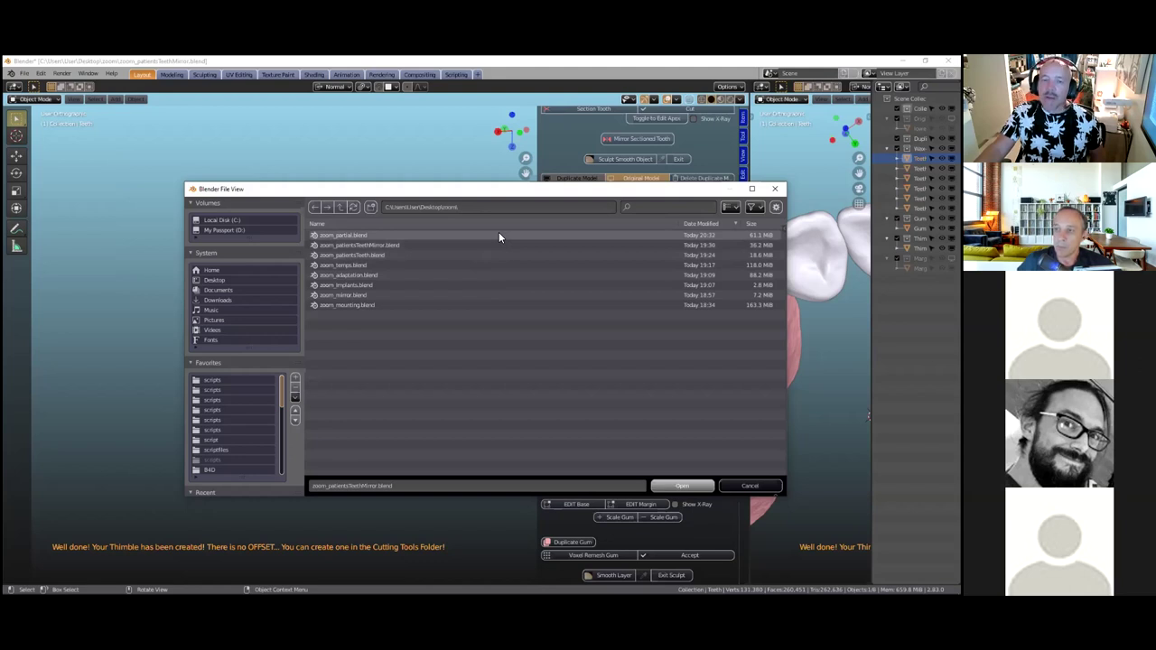
{"action": "left_click", "coordinate": [394, 236]}
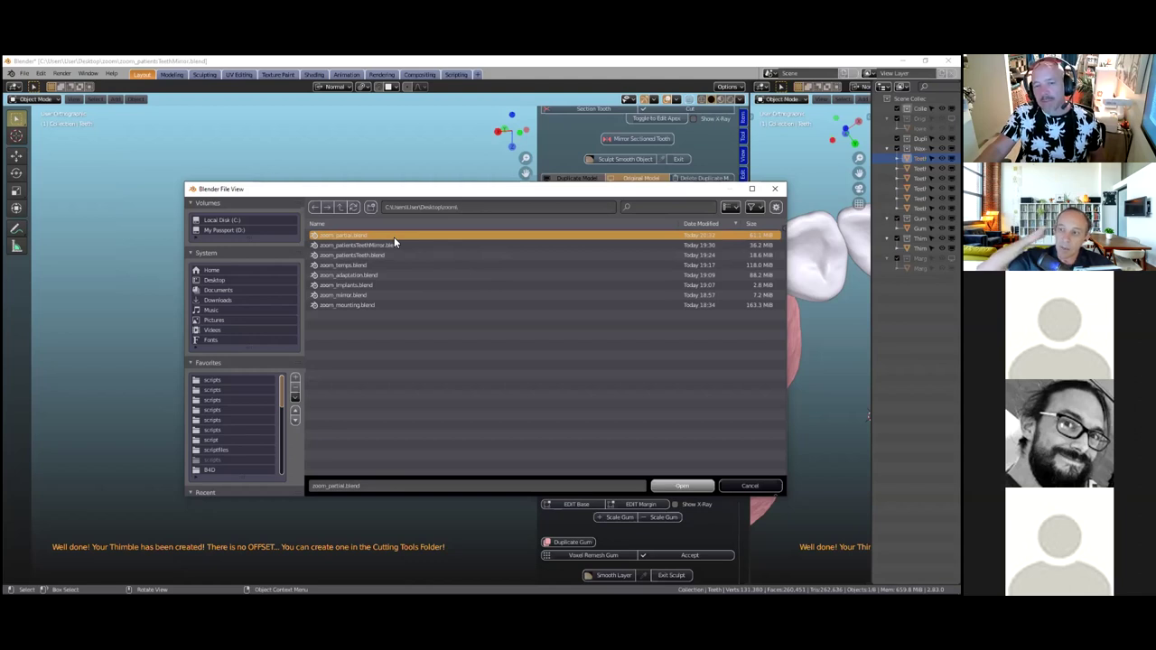
{"action": "double_click", "coordinate": [394, 236]}
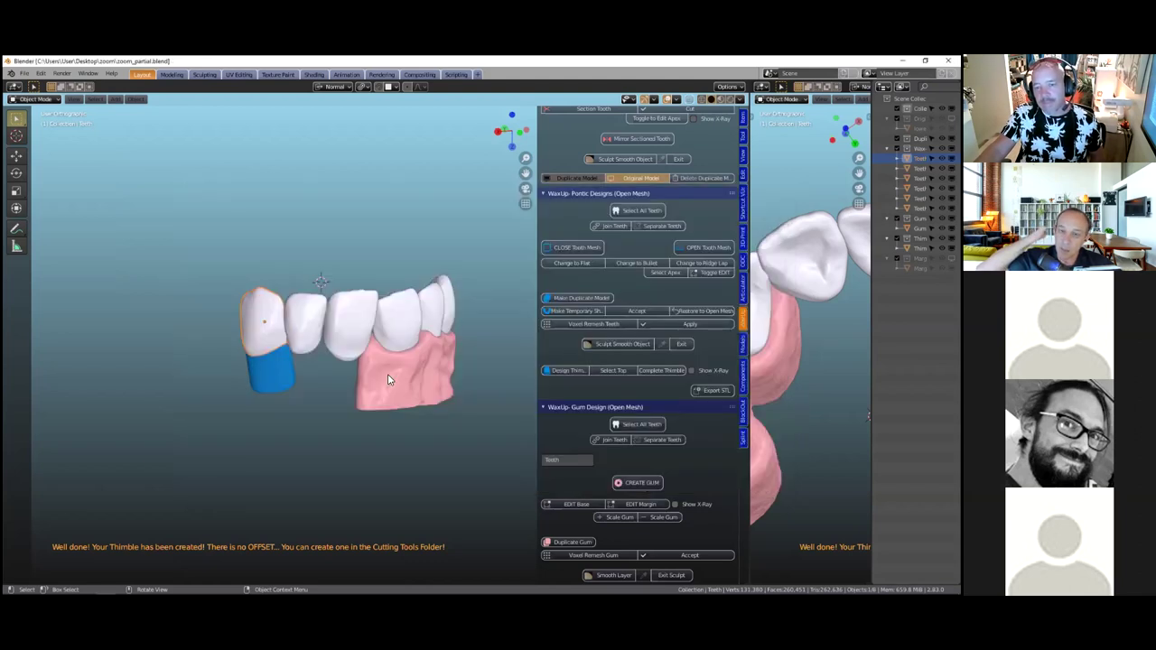
Select the lower model and hide it so only the upper partial arch is shown
{"action": "middle_click_drag", "start_coordinate": [392, 380], "coordinate": [397, 383]}
{"action": "left_click", "coordinate": [397, 383]}
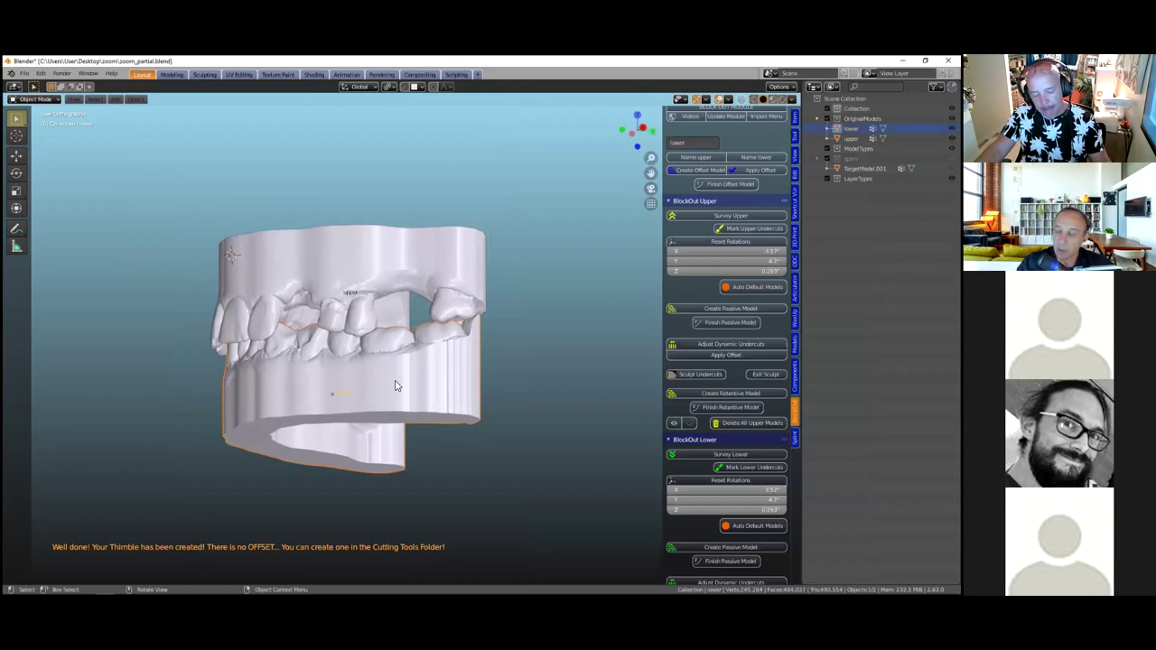
{"action": "key", "text": "h"}
{"action": "middle_click_drag", "start_coordinate": [418, 309], "coordinate": [436, 324]}
{"action": "scroll", "coordinate": [329, 420], "scroll_direction": "up", "scroll_amount": 3}
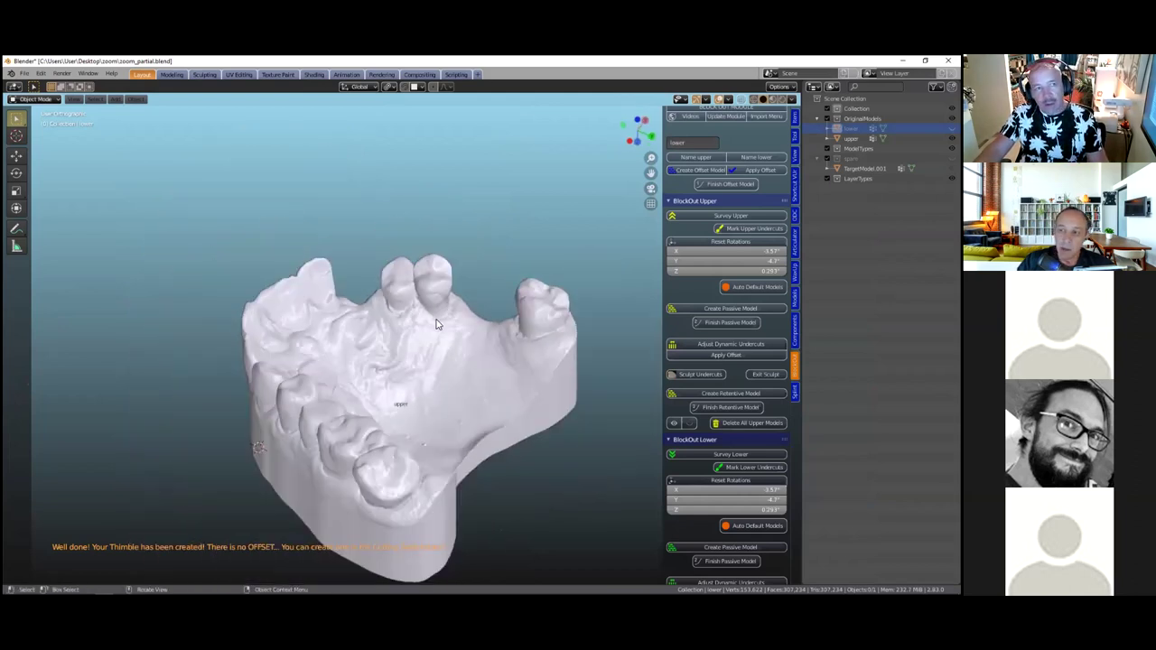
Examine the upper arch's missing-tooth areas and look through the WaxUp tools down to the cutting tools
{"action": "scroll", "coordinate": [435, 343], "scroll_direction": "up", "scroll_amount": 2}
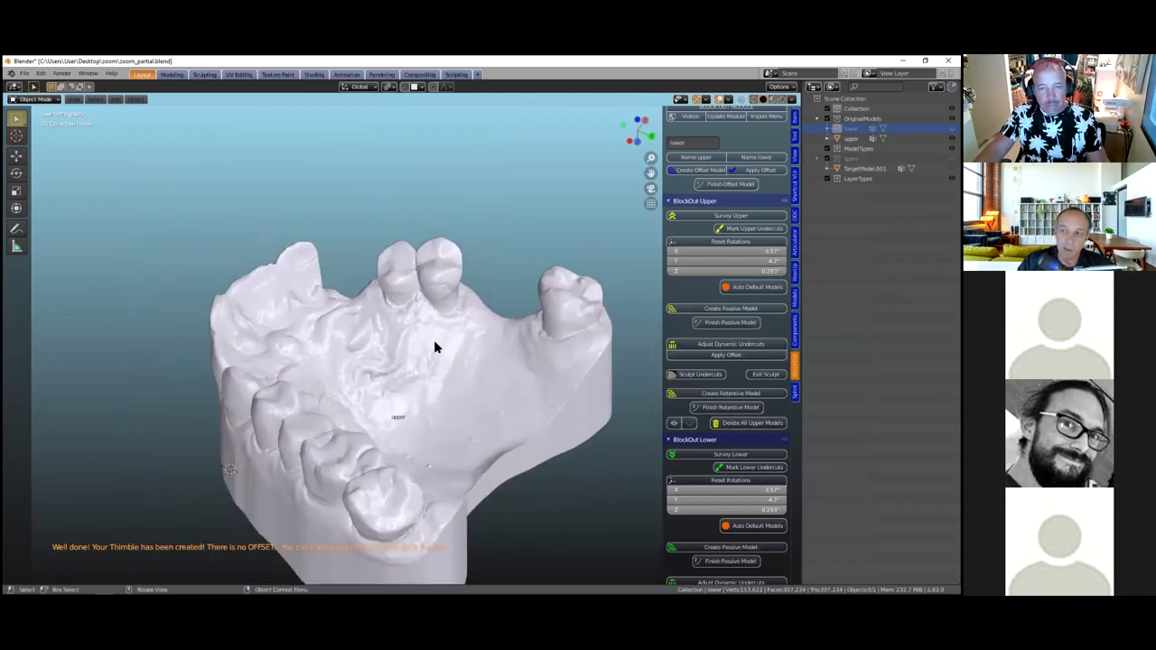
{"action": "middle_click_drag", "start_coordinate": [435, 345], "coordinate": [427, 368], "text": "shift"}
{"action": "scroll", "coordinate": [427, 369], "scroll_direction": "down", "scroll_amount": 2}
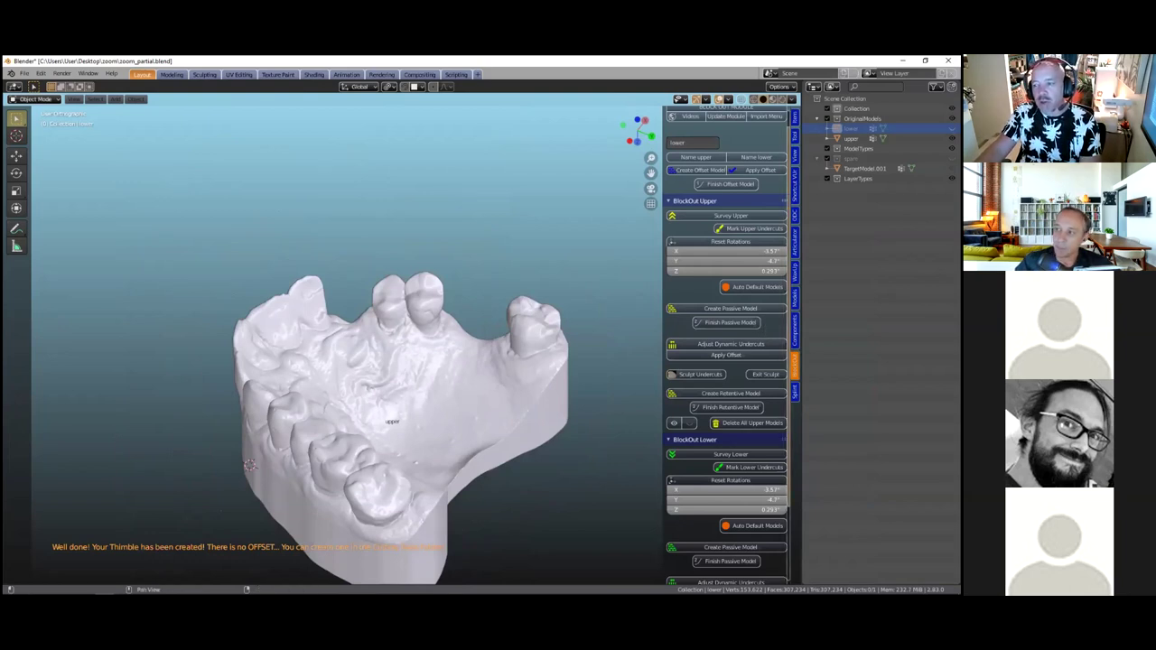
{"action": "scroll", "coordinate": [727, 524], "scroll_direction": "up", "scroll_amount": 3, "text": "ctrl"}
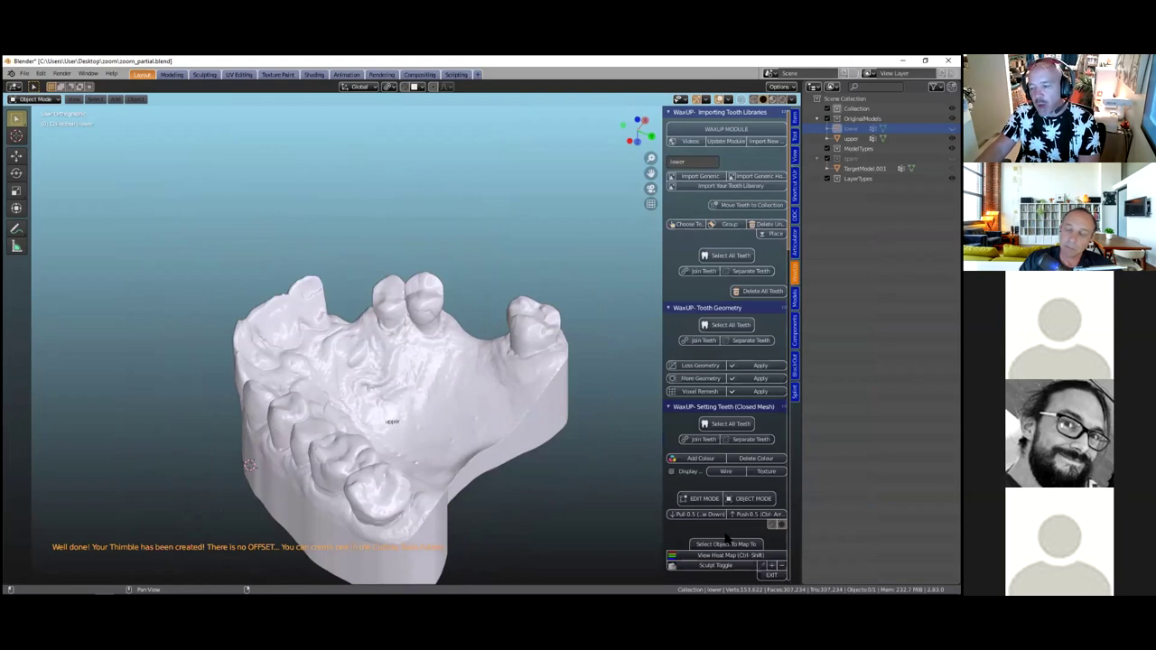
{"action": "scroll", "coordinate": [727, 536], "scroll_direction": "down", "scroll_amount": 8}
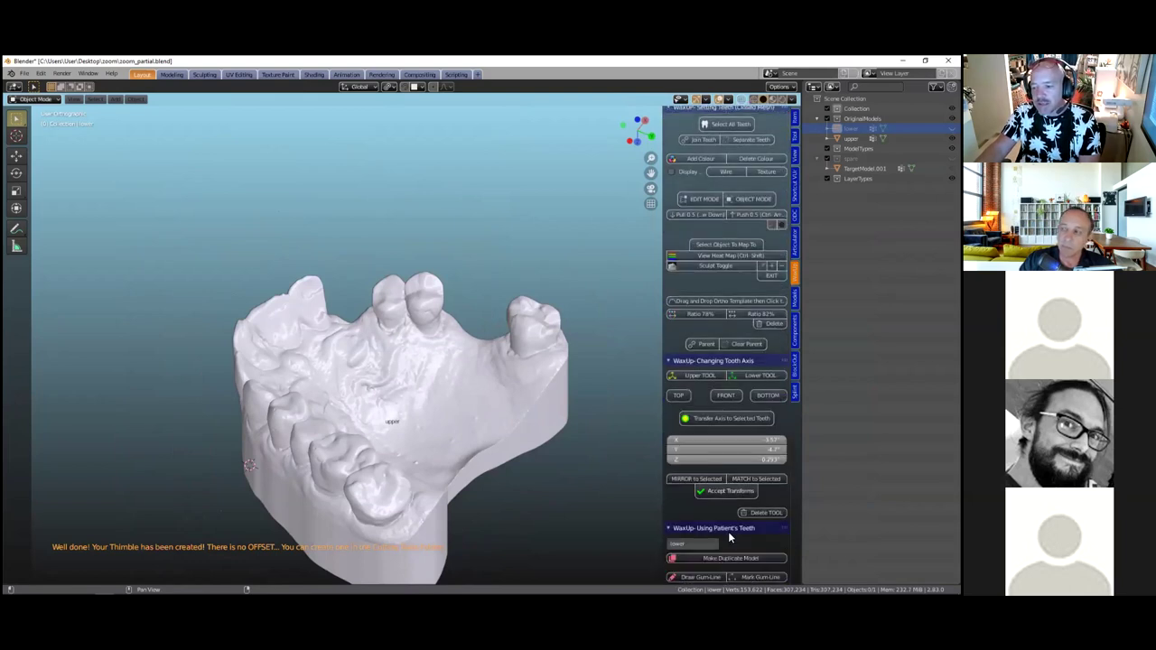
{"action": "scroll", "coordinate": [728, 532], "scroll_direction": "down", "scroll_amount": 10}
{"action": "scroll", "coordinate": [663, 541], "scroll_direction": "down", "scroll_amount": 2}
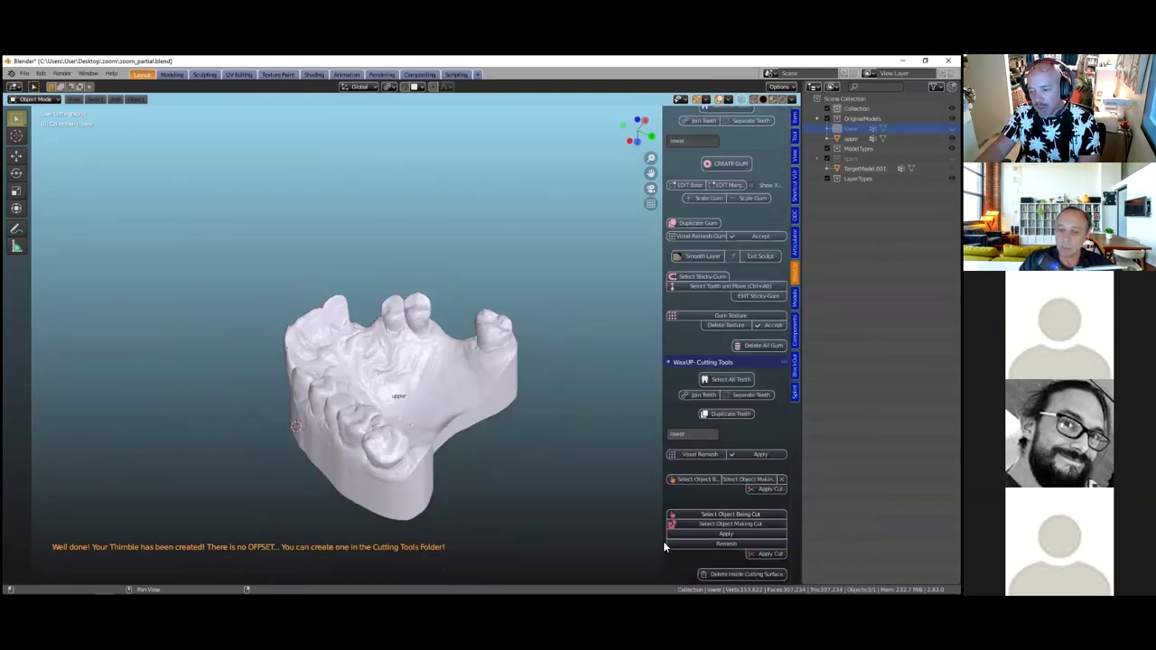
{"action": "scroll", "coordinate": [484, 448], "scroll_direction": "up", "scroll_amount": 3}
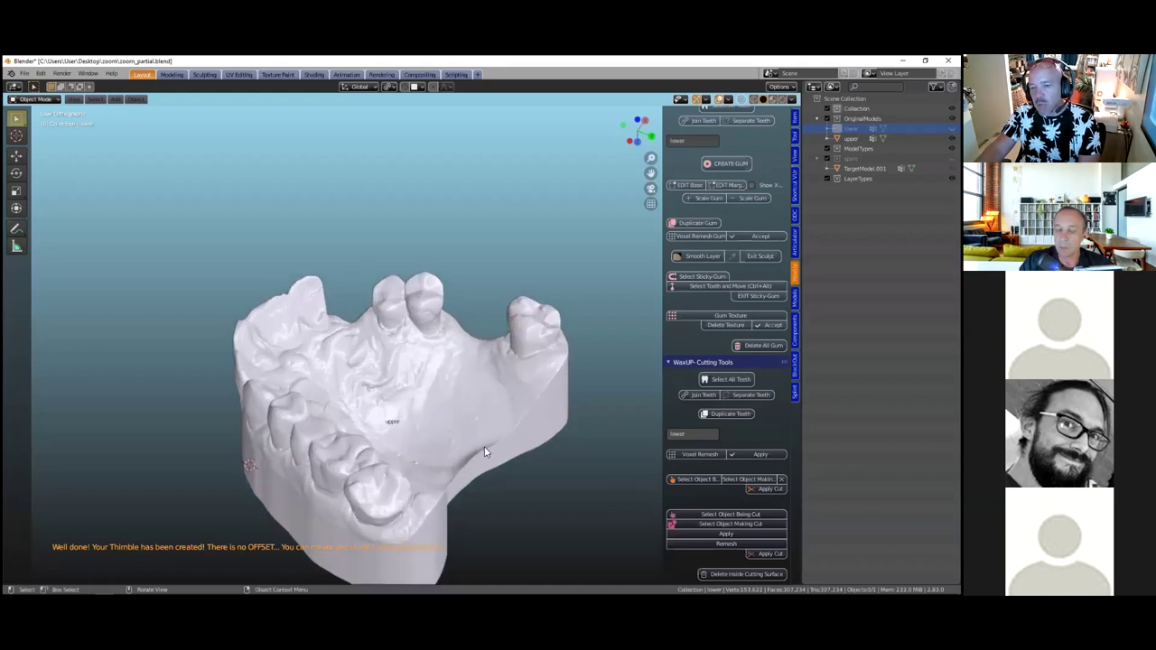
{"action": "scroll", "coordinate": [680, 487], "scroll_direction": "down", "scroll_amount": 2}
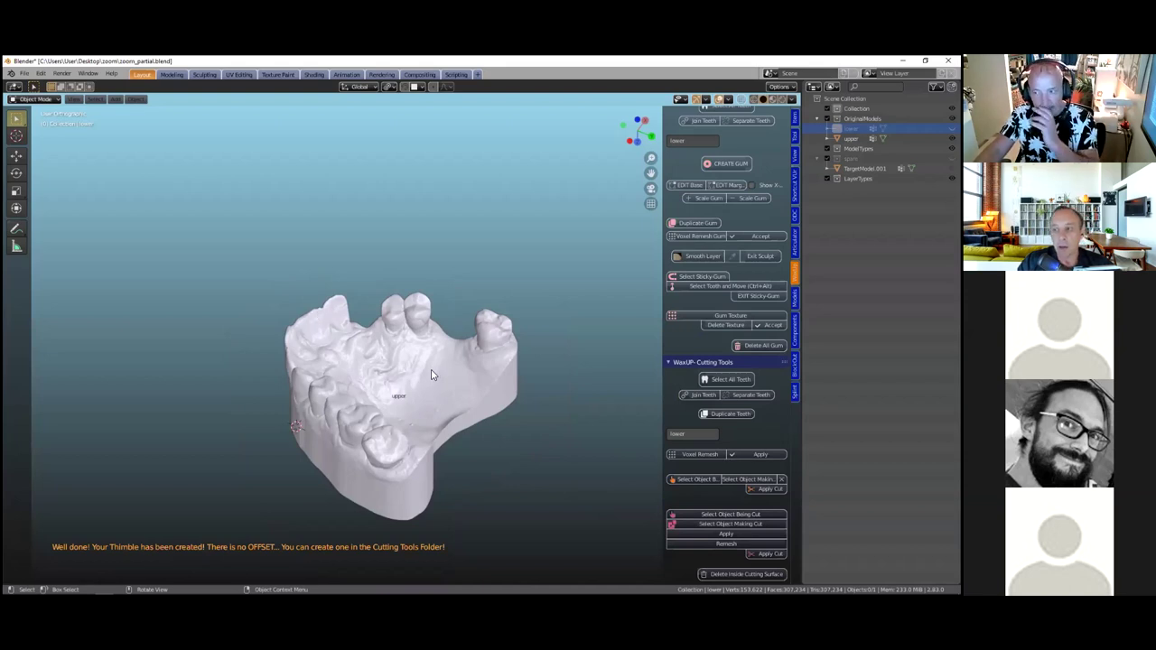
{"action": "scroll", "coordinate": [424, 372], "scroll_direction": "up", "scroll_amount": 1}
{"action": "scroll", "coordinate": [403, 363], "scroll_direction": "up", "scroll_amount": 2}
{"action": "scroll", "coordinate": [403, 364], "scroll_direction": "up", "scroll_amount": 2}
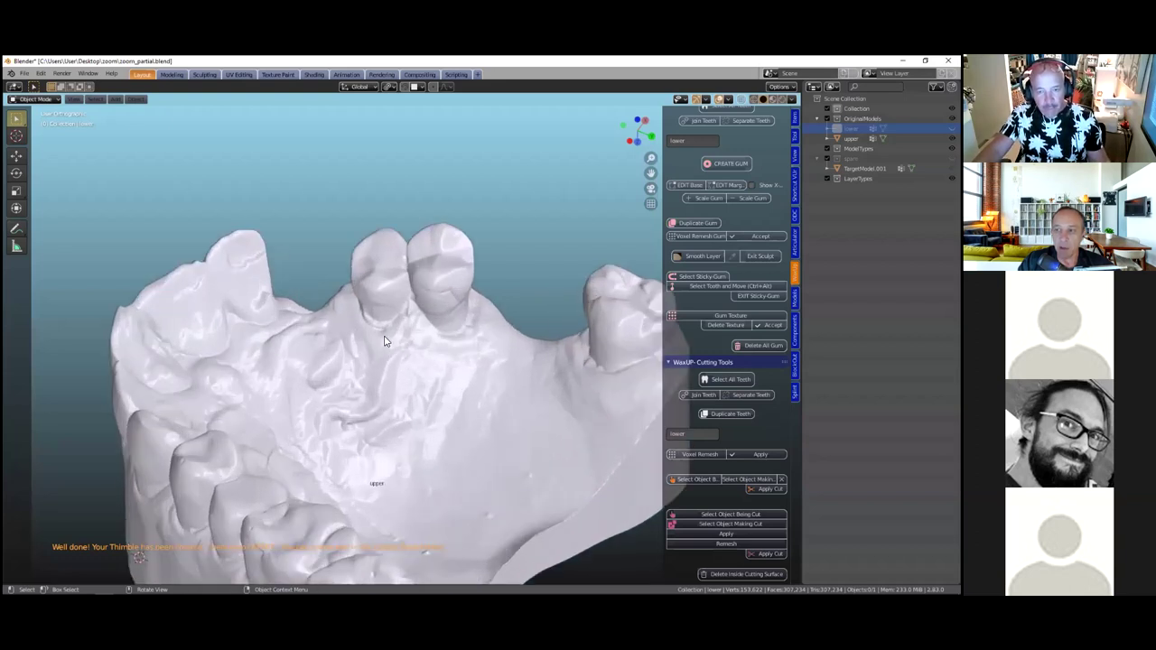
Select the upper model with the 3D cursor at the inner gum margin of the paired teeth, and inspect the arch around them
{"action": "left_click", "coordinate": [380, 332]}
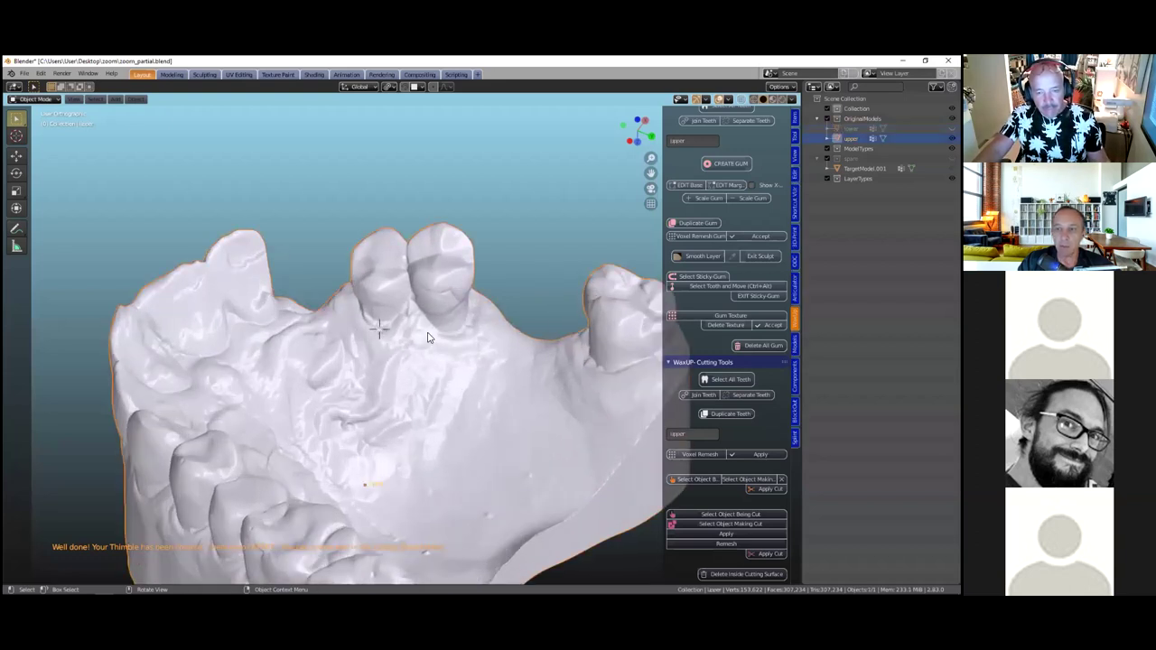
{"action": "middle_click_drag", "start_coordinate": [417, 327], "coordinate": [402, 319], "text": "shift"}
{"action": "scroll", "coordinate": [374, 323], "scroll_direction": "down", "scroll_amount": 3}
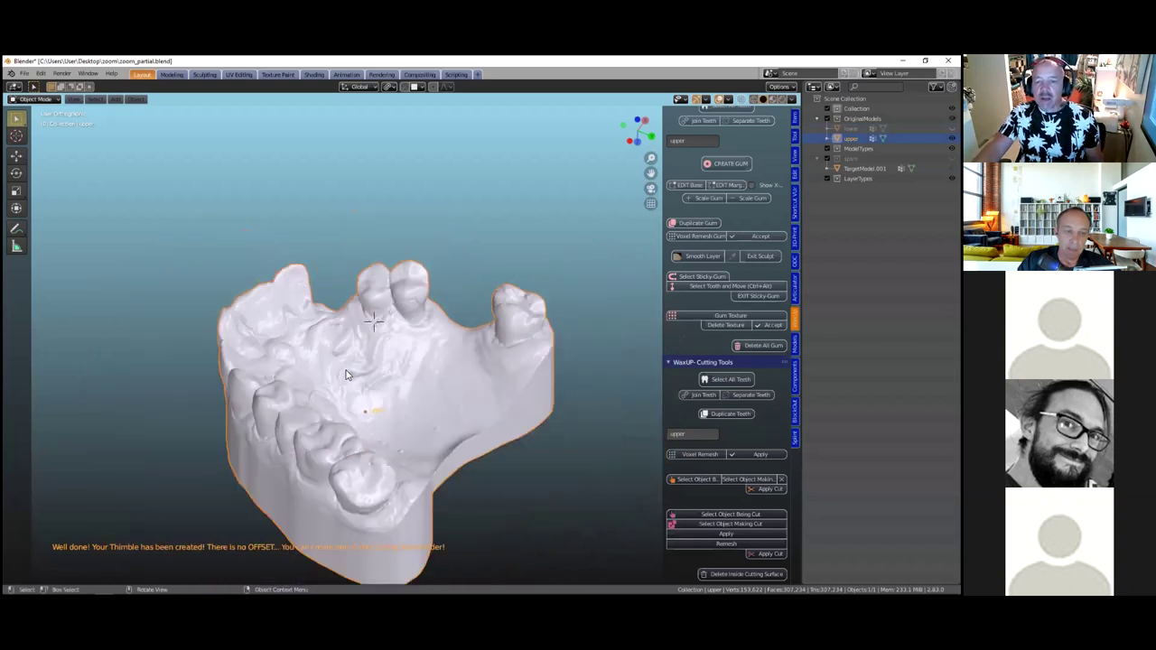
{"action": "middle_click_drag", "start_coordinate": [339, 384], "coordinate": [379, 369]}
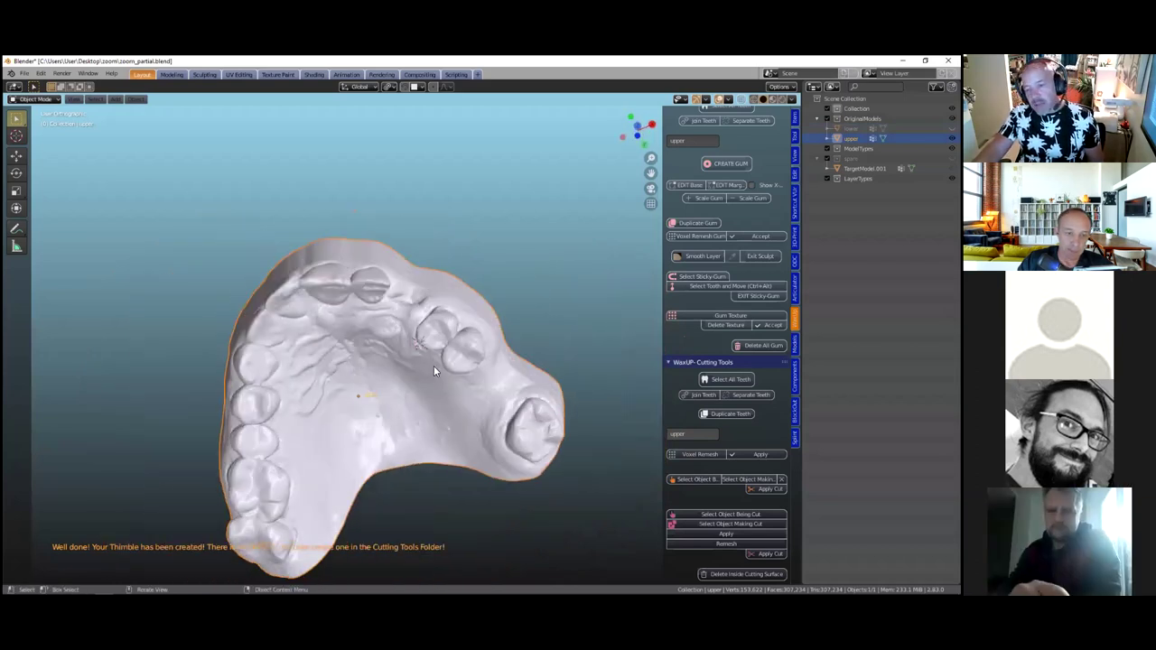
{"action": "middle_click_drag", "start_coordinate": [430, 282], "coordinate": [433, 278]}
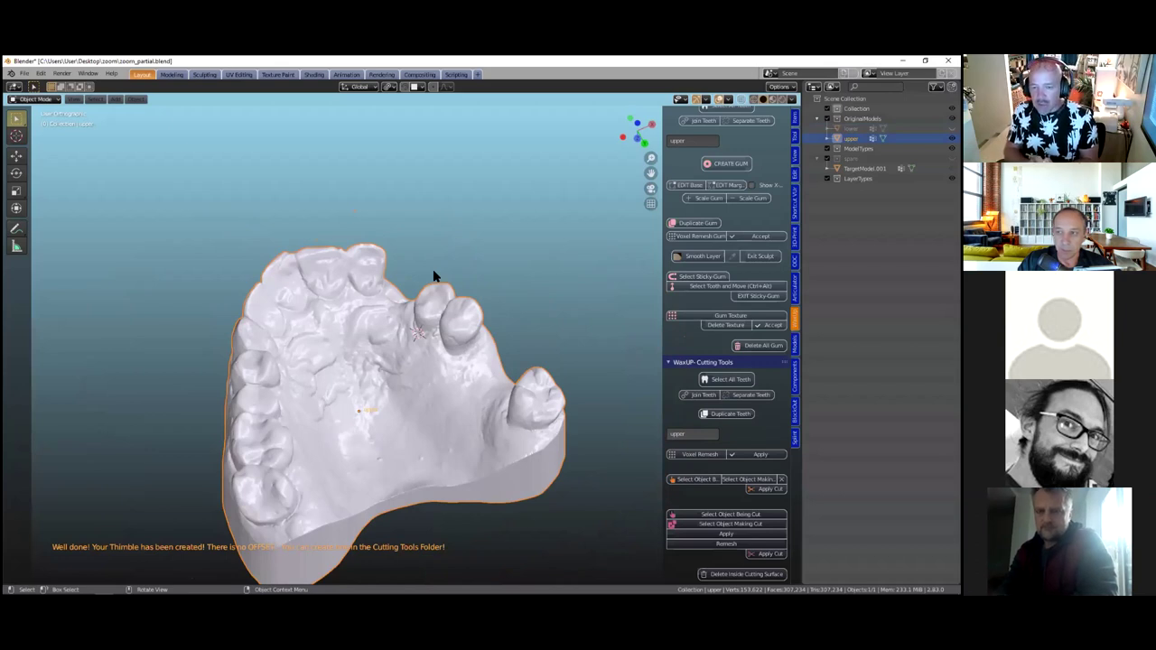
{"action": "middle_click_drag", "start_coordinate": [469, 309], "coordinate": [381, 343]}
{"action": "scroll", "coordinate": [381, 360], "scroll_direction": "up", "scroll_amount": 2}
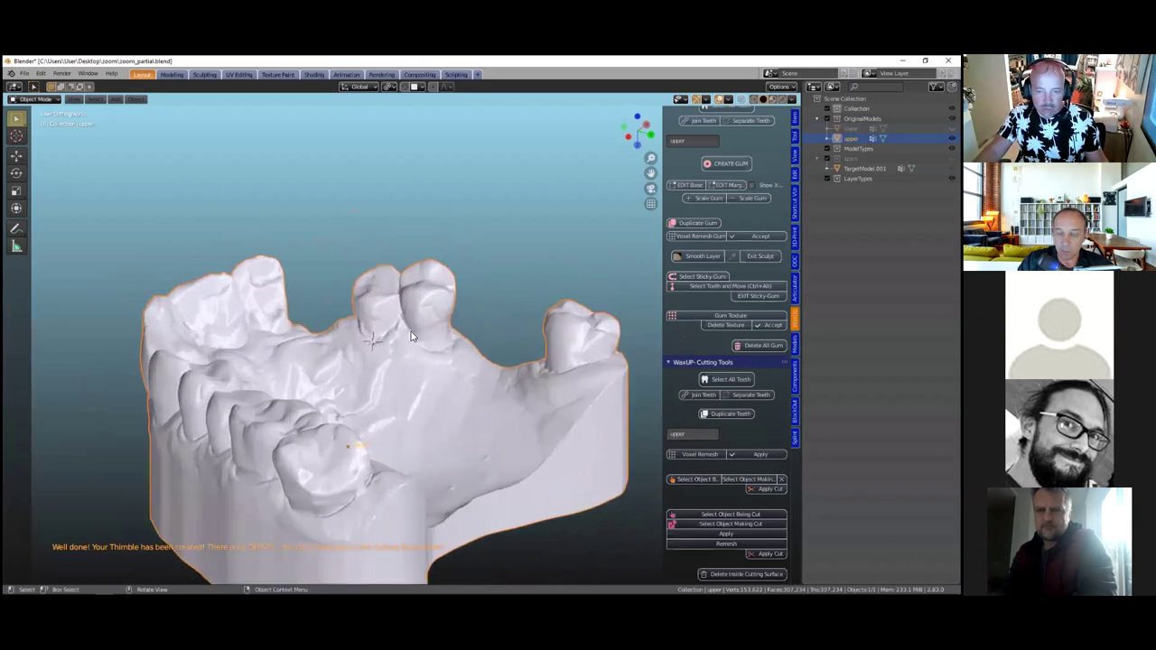
{"action": "scroll", "coordinate": [374, 350], "scroll_direction": "down", "scroll_amount": 2}
{"action": "middle_click_drag", "start_coordinate": [367, 353], "coordinate": [384, 344]}
{"action": "scroll", "coordinate": [383, 347], "scroll_direction": "up", "scroll_amount": 2}
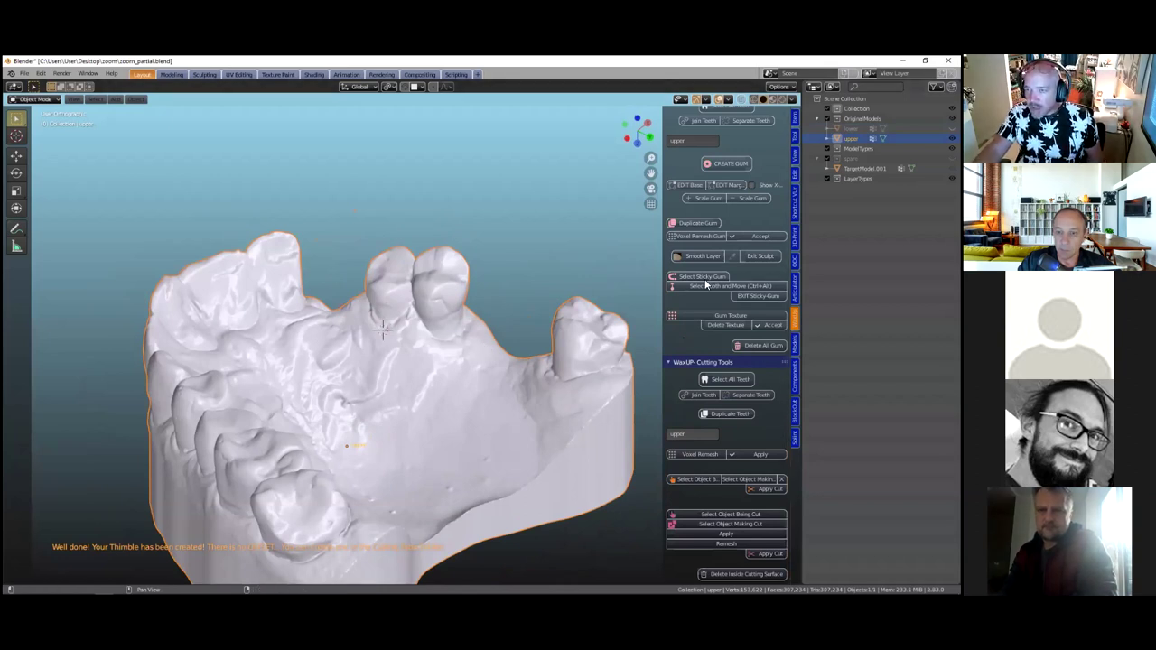
Make a duplicate of the upper model with the Using Patient's Teeth tools
{"action": "scroll", "coordinate": [709, 271], "scroll_direction": "up", "scroll_amount": 10}
{"action": "scroll", "coordinate": [711, 259], "scroll_direction": "up", "scroll_amount": 10}
{"action": "left_click", "coordinate": [723, 324]}
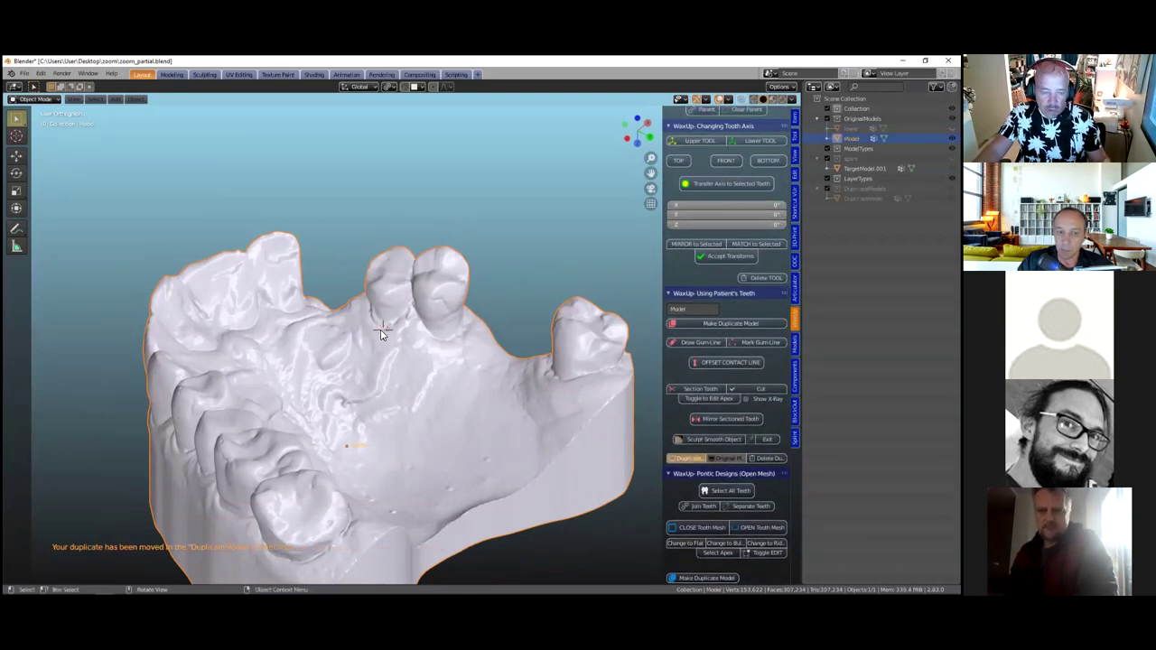
Start a gum line at the 3D cursor and extrude its points along the palatal margins of the two adjacent teeth
{"action": "left_click", "coordinate": [689, 343]}
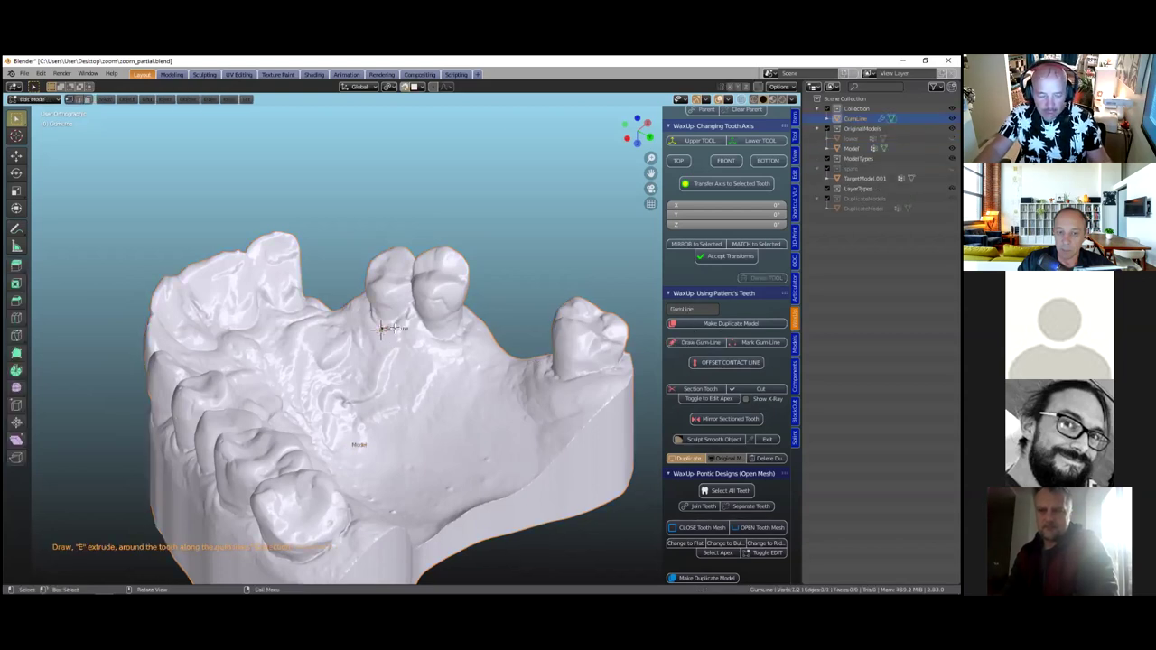
{"action": "key", "text": "e"}
{"action": "left_click", "coordinate": [406, 318]}
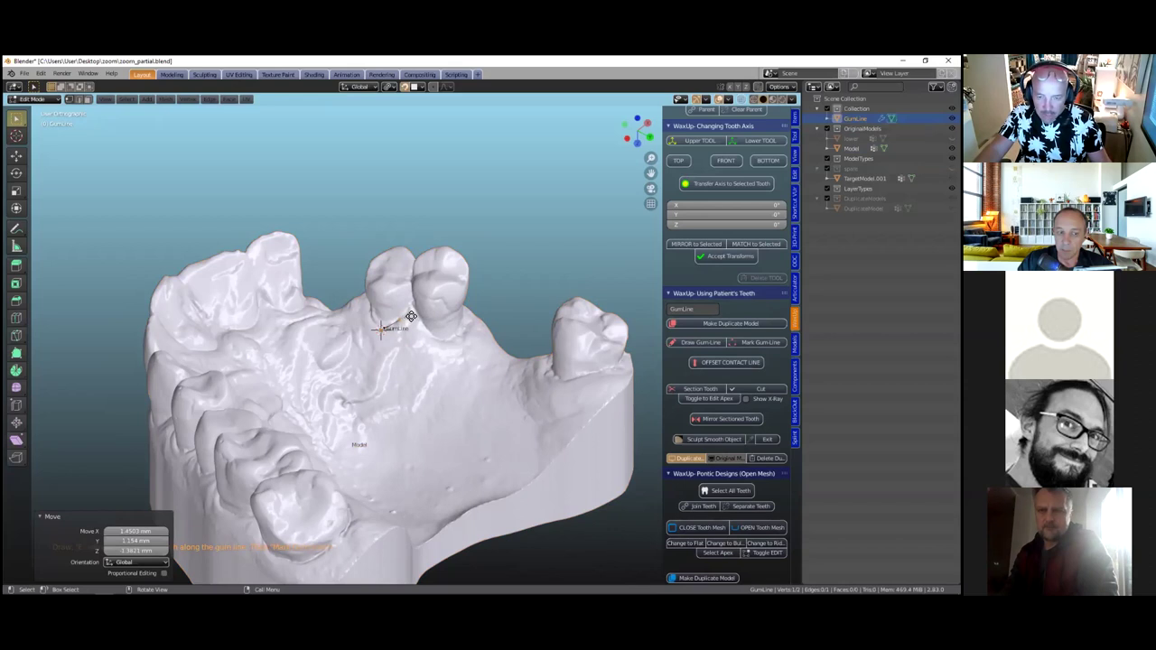
{"action": "key", "text": "e"}
{"action": "left_click", "coordinate": [424, 333]}
{"action": "key", "text": "e"}
{"action": "left_click", "coordinate": [441, 346]}
{"action": "key", "text": "e"}
{"action": "left_click", "coordinate": [468, 326]}
Continue extruding gum-line points around the outer margins of the two teeth, back towards the starting point
{"action": "middle_click_drag", "start_coordinate": [362, 346], "coordinate": [510, 318]}
{"action": "key", "text": "e"}
{"action": "left_click", "coordinate": [511, 317]}
{"action": "key", "text": "e"}
{"action": "left_click", "coordinate": [529, 294]}
{"action": "key", "text": "e"}
{"action": "left_click", "coordinate": [540, 298]}
{"action": "key", "text": "e"}
{"action": "left_click", "coordinate": [556, 298]}
{"action": "middle_click_drag", "start_coordinate": [566, 299], "coordinate": [509, 325]}
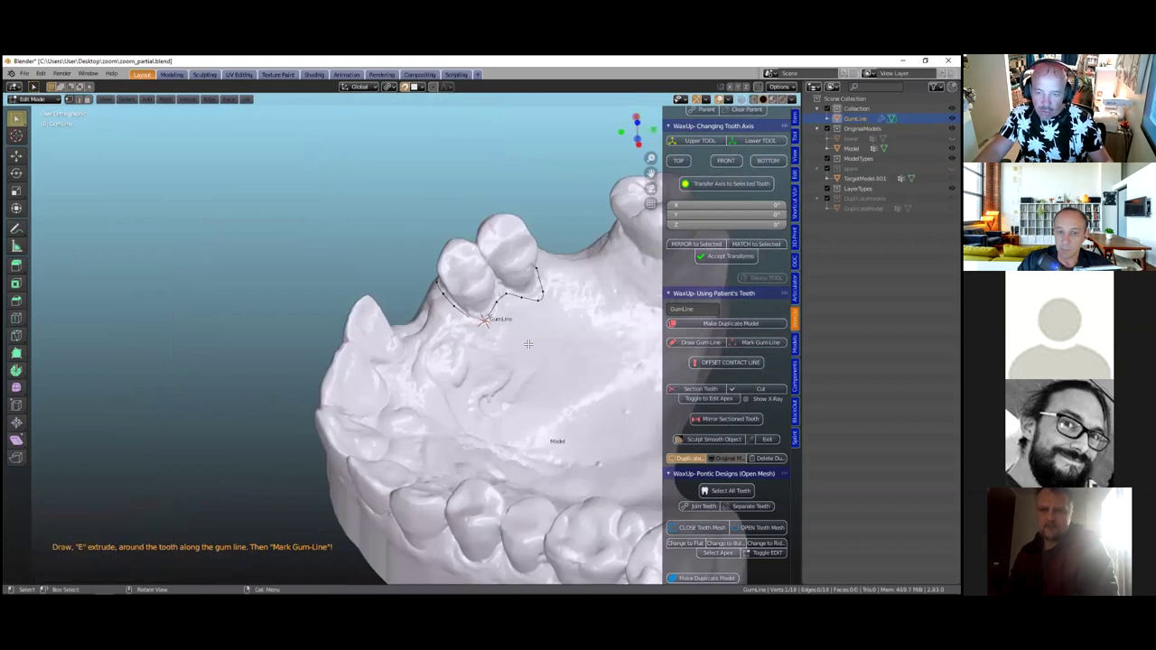
Mark the drawn loop around the two teeth as the gum line
{"action": "middle_click_drag", "start_coordinate": [354, 352], "coordinate": [713, 332], "text": "shift"}
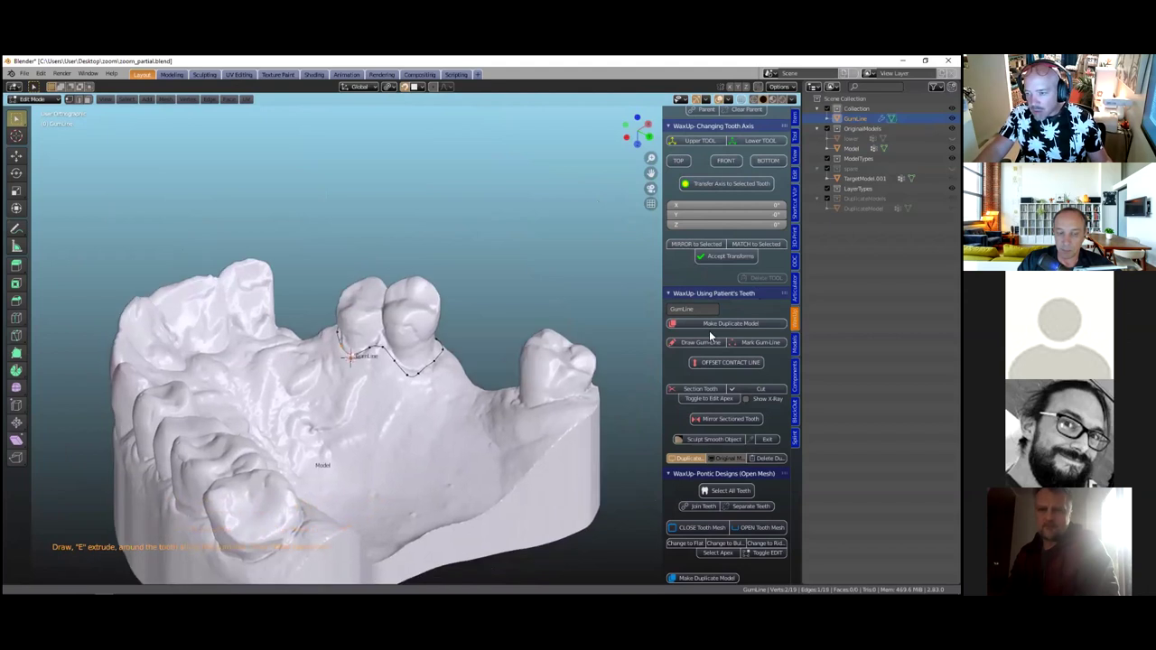
{"action": "left_click", "coordinate": [763, 341]}
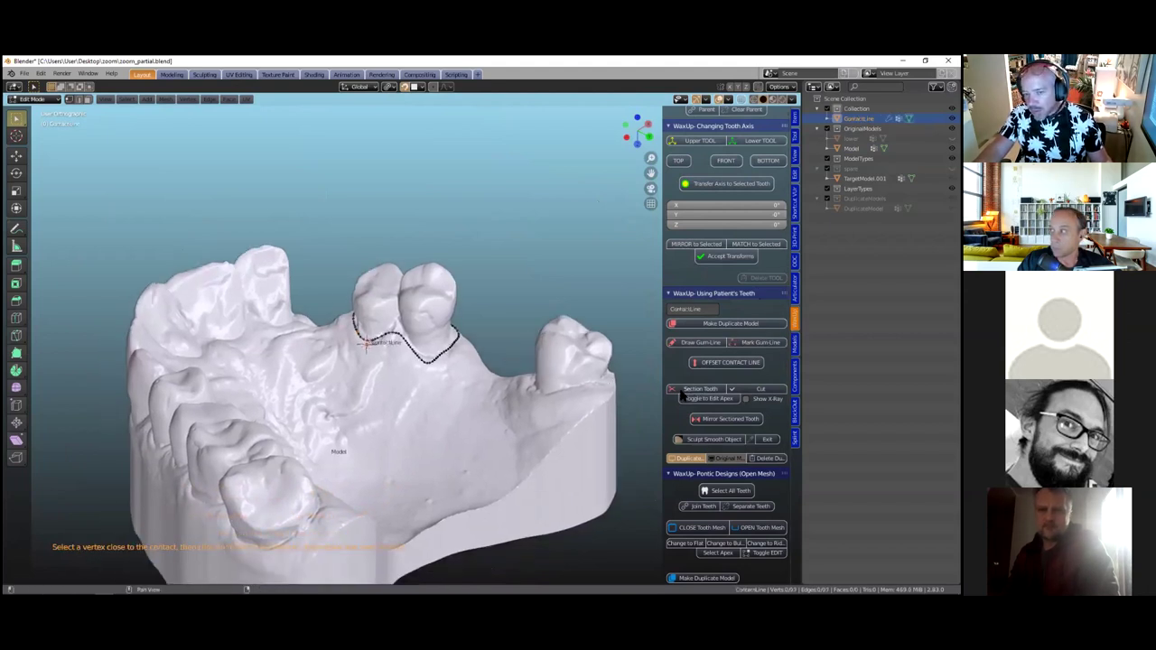
{"action": "middle_click_drag", "start_coordinate": [684, 396], "coordinate": [698, 393]}
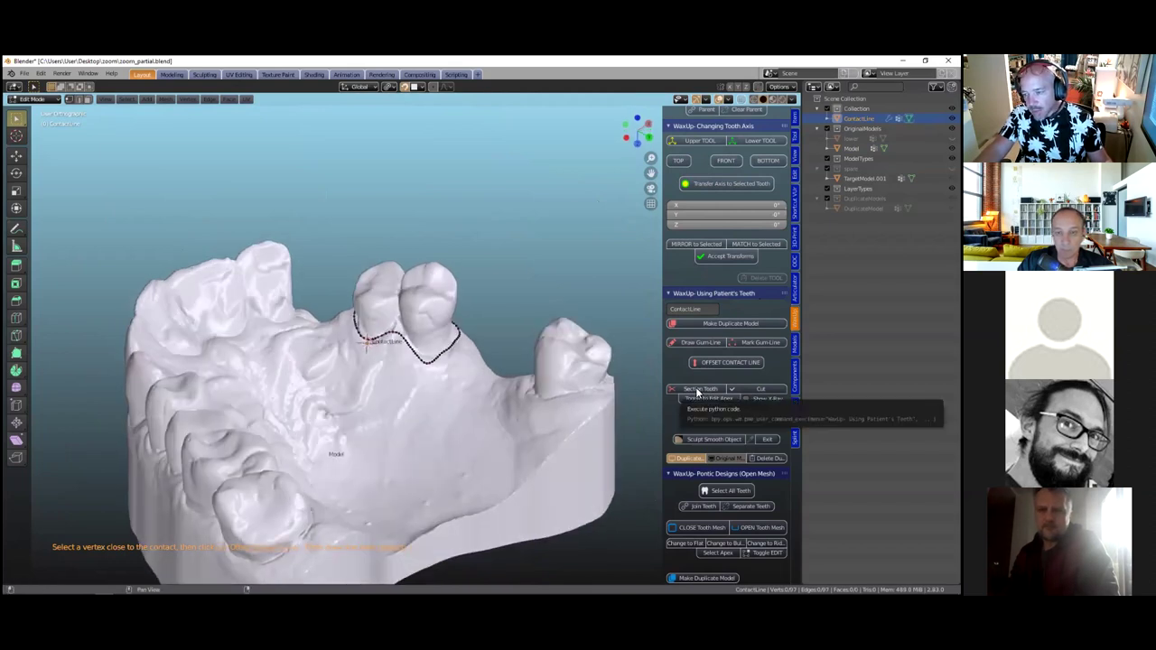
Section the two teeth along the marked line and cut them from the upper model
{"action": "left_click", "coordinate": [697, 390]}
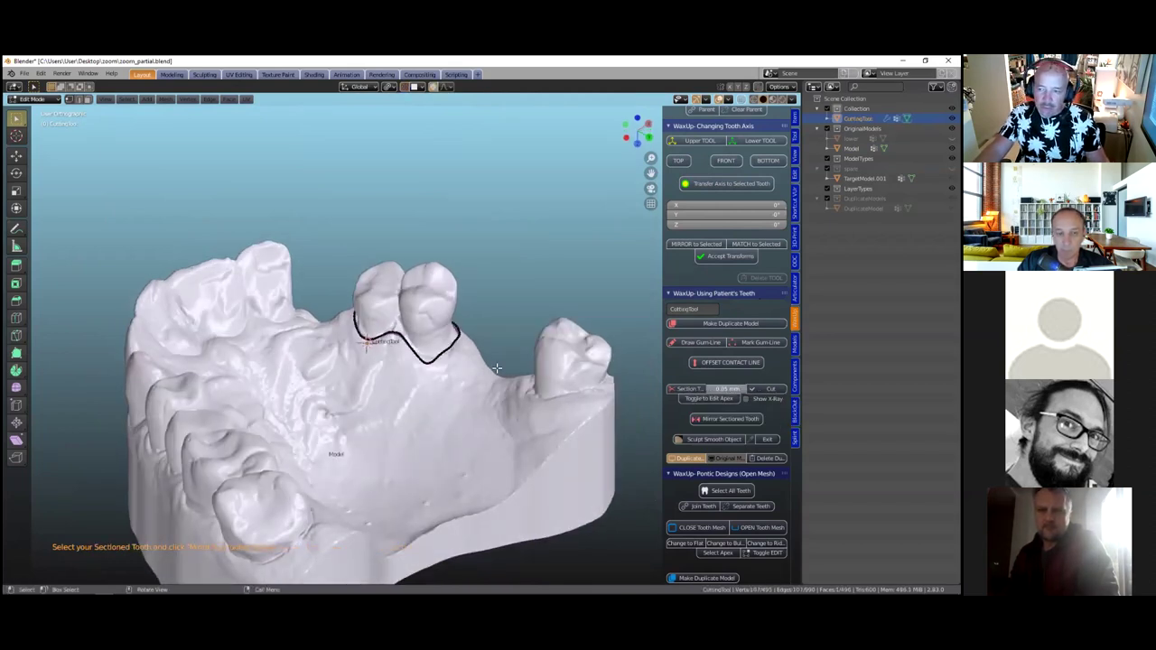
{"action": "middle_click_drag", "start_coordinate": [475, 364], "coordinate": [436, 374], "text": "shift"}
{"action": "left_click", "coordinate": [774, 393]}
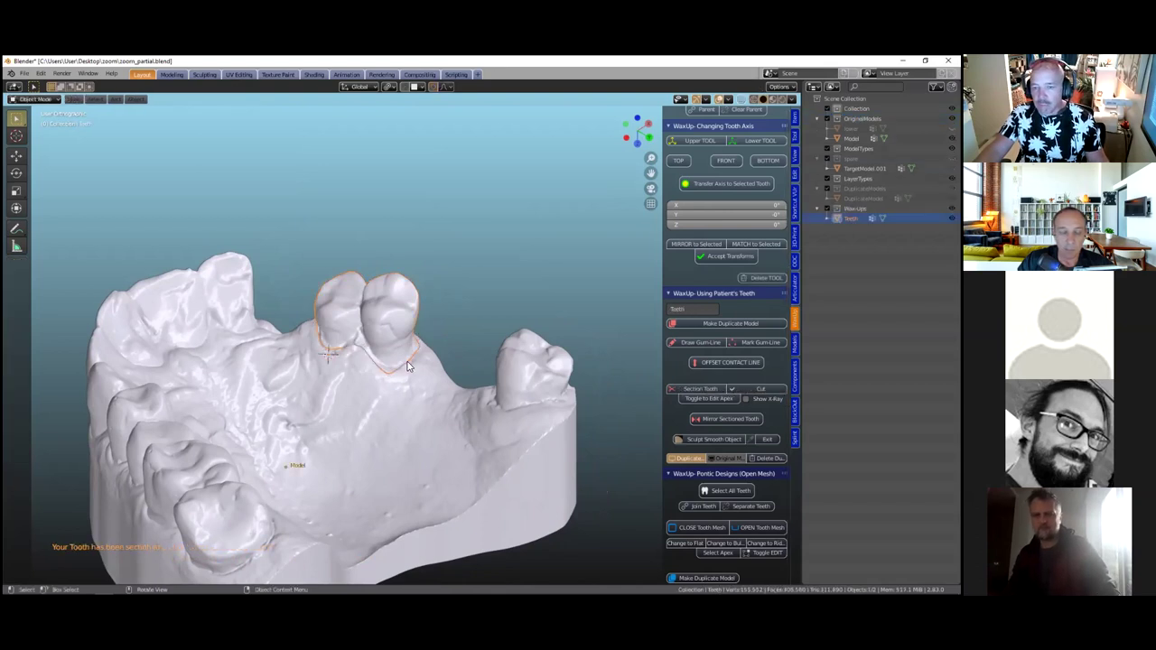
Delete the sectioned two-tooth object from the scene and inspect the opening it leaves in the upper model
{"action": "key", "text": "x"}
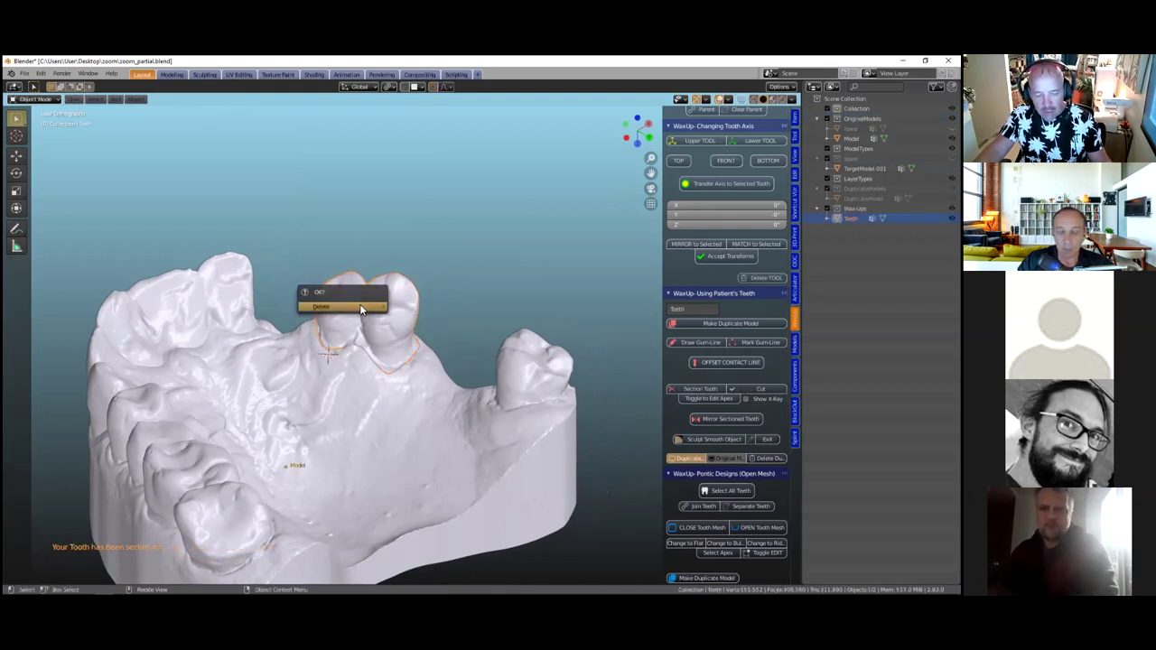
{"action": "left_click", "coordinate": [360, 307]}
{"action": "middle_click_drag", "start_coordinate": [305, 397], "coordinate": [351, 364]}
{"action": "scroll", "coordinate": [309, 321], "scroll_direction": "up", "scroll_amount": 4}
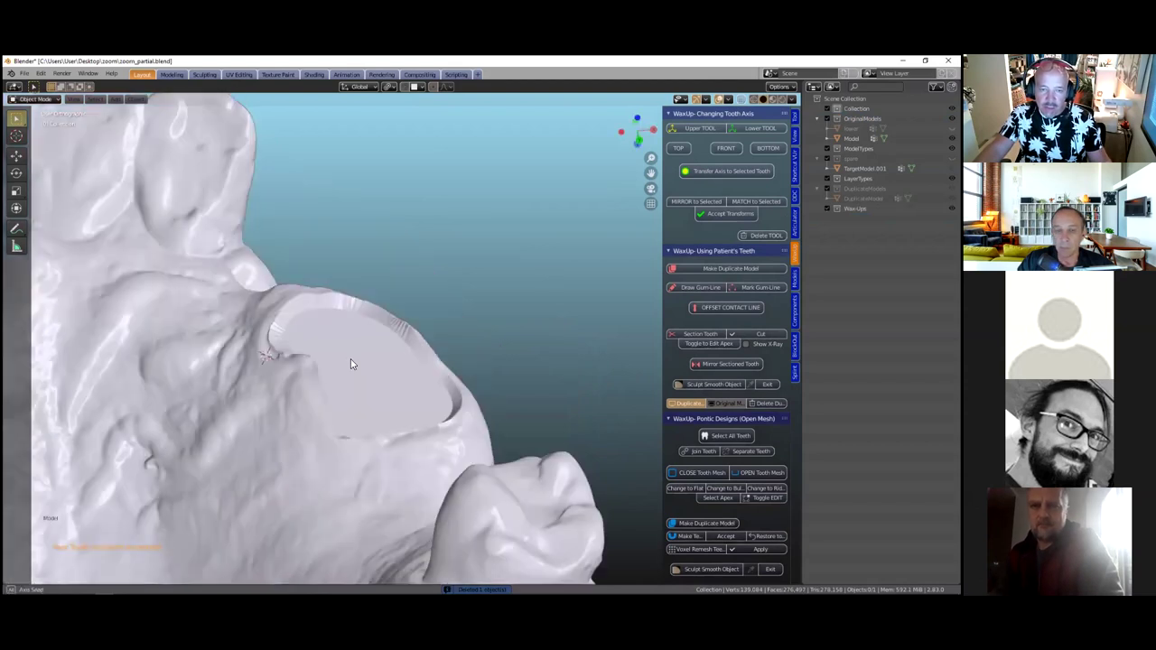
{"action": "scroll", "coordinate": [416, 307], "scroll_direction": "down", "scroll_amount": 4}
{"action": "middle_click_drag", "start_coordinate": [459, 287], "coordinate": [461, 375]}
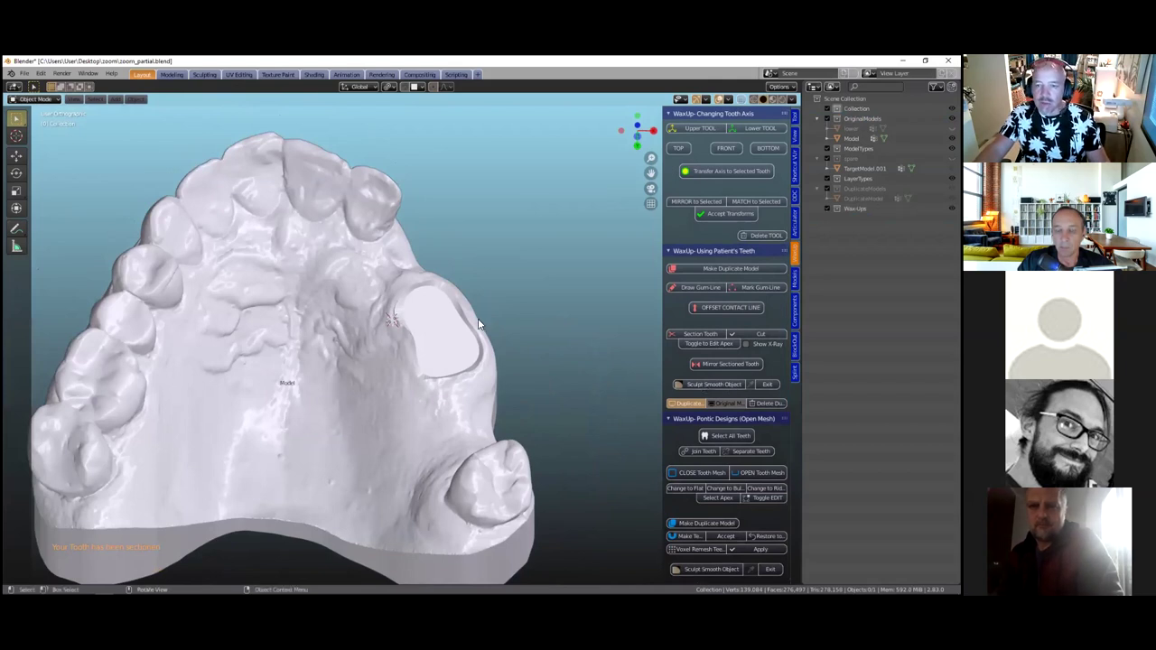
Smooth the flat cut surface and its edges on the upper model with Sculpt Smooth Object, and exit sculpting
{"action": "key", "text": "a"}
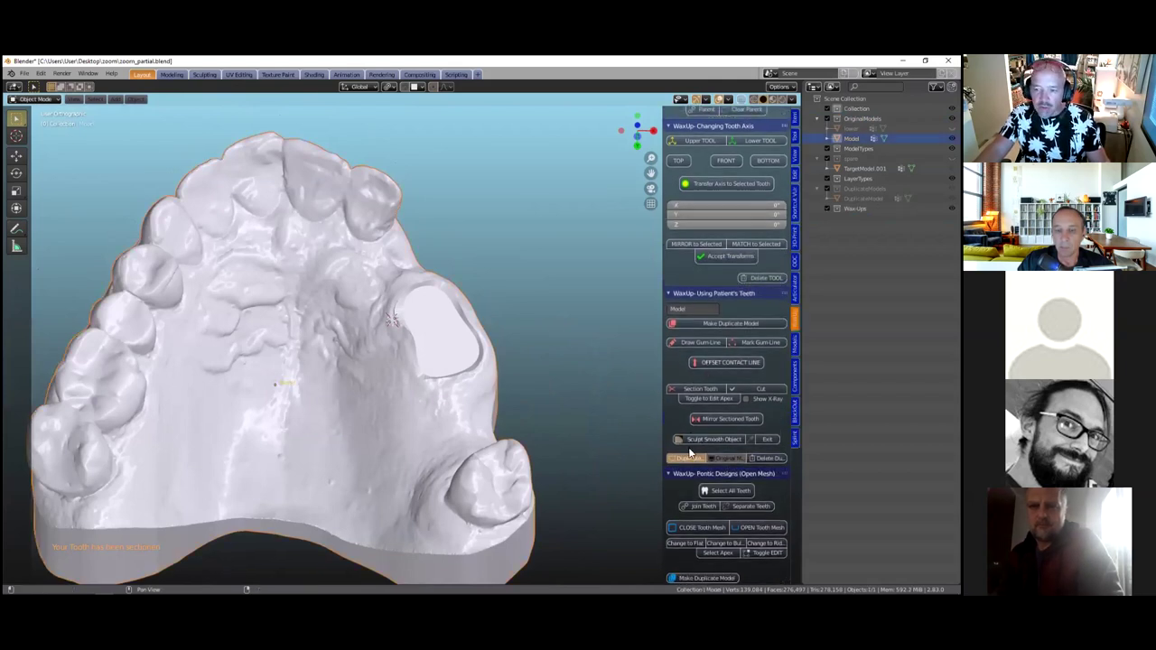
{"action": "left_click", "coordinate": [708, 438]}
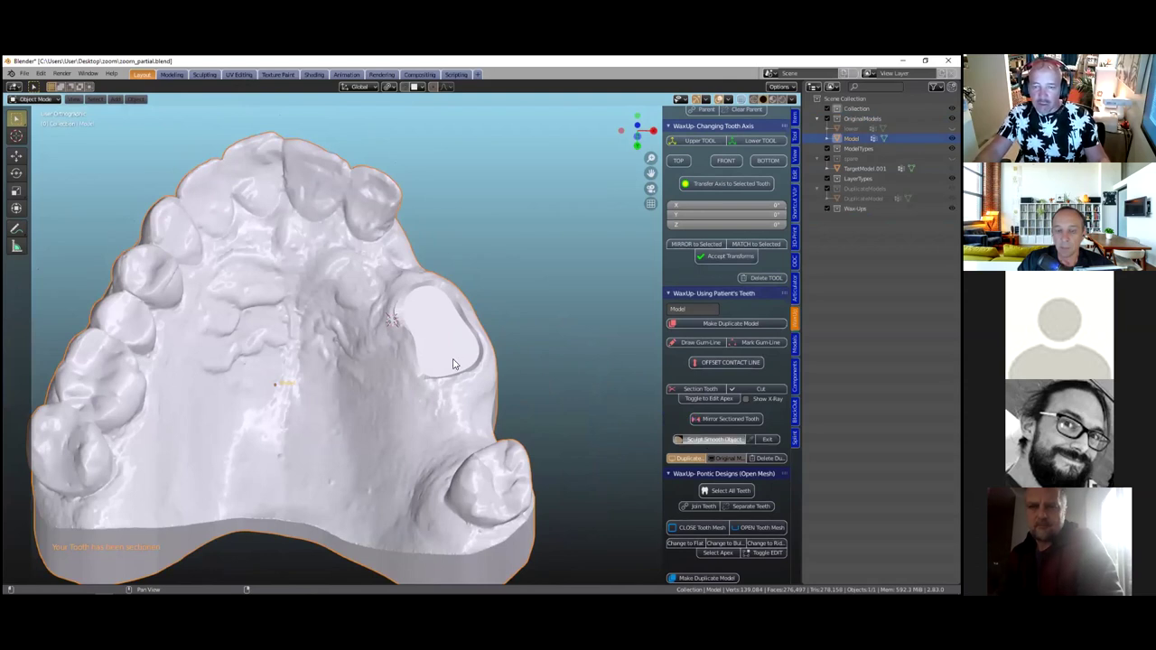
{"action": "scroll", "coordinate": [490, 387], "scroll_direction": "up", "scroll_amount": 3}
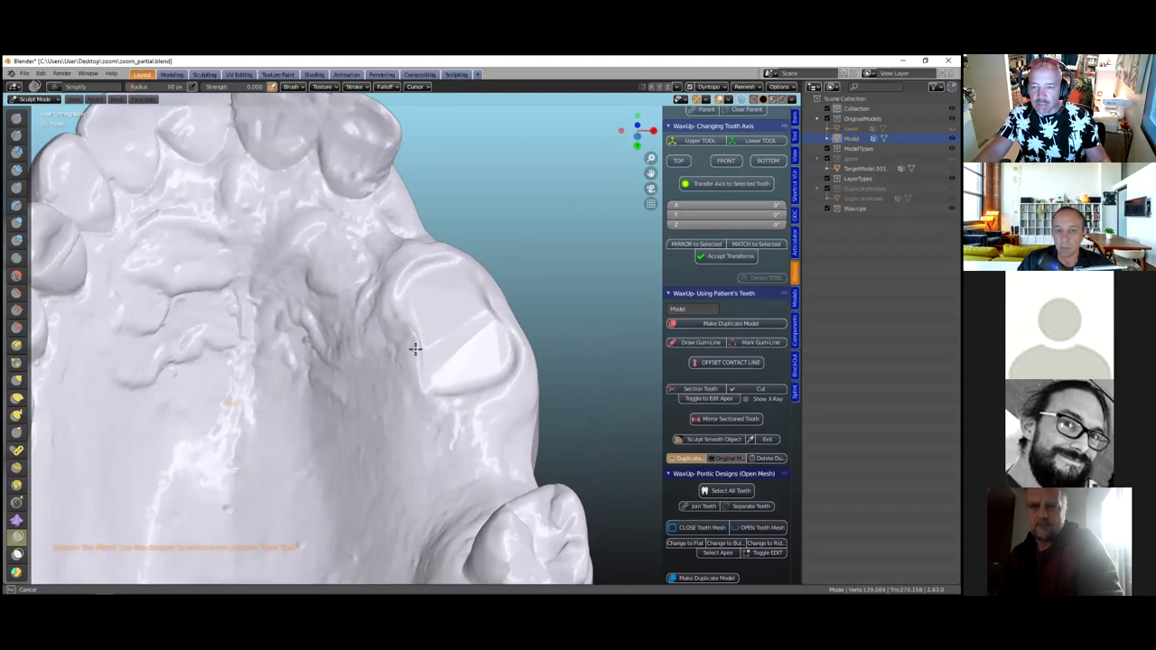
{"action": "mouse_move", "coordinate": [412, 352]}
{"action": "left_mouse_down"}
{"action": "mouse_move", "coordinate": [480, 304]}
{"action": "mouse_move", "coordinate": [442, 307]}
{"action": "left_mouse_up"}
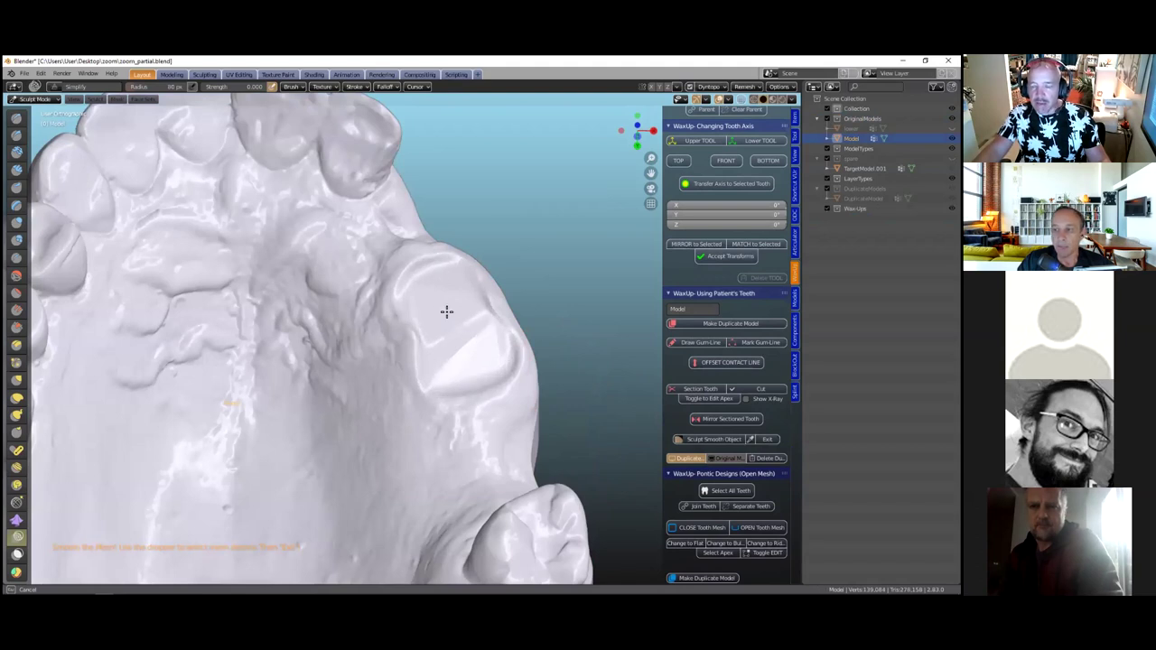
{"action": "scroll", "coordinate": [454, 348], "scroll_direction": "down", "scroll_amount": 3}
{"action": "middle_click_drag", "start_coordinate": [425, 353], "coordinate": [479, 349]}
{"action": "scroll", "coordinate": [423, 403], "scroll_direction": "up", "scroll_amount": 3}
{"action": "scroll", "coordinate": [426, 401], "scroll_direction": "up", "scroll_amount": 1}
{"action": "scroll", "coordinate": [418, 409], "scroll_direction": "up", "scroll_amount": 2}
{"action": "scroll", "coordinate": [423, 407], "scroll_direction": "down", "scroll_amount": 2}
{"action": "left_click", "coordinate": [764, 439]}
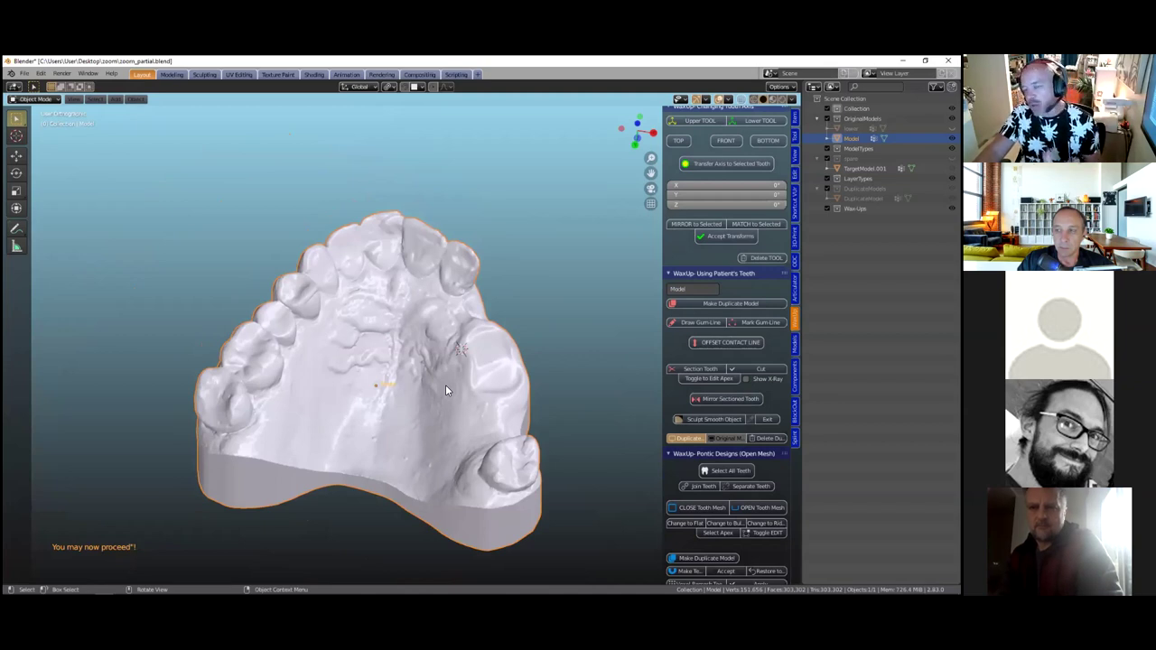
Name the model as upper for block-out and create its offset model with a 0.1 mm offset
{"action": "middle_click_drag", "start_coordinate": [442, 388], "coordinate": [633, 402]}
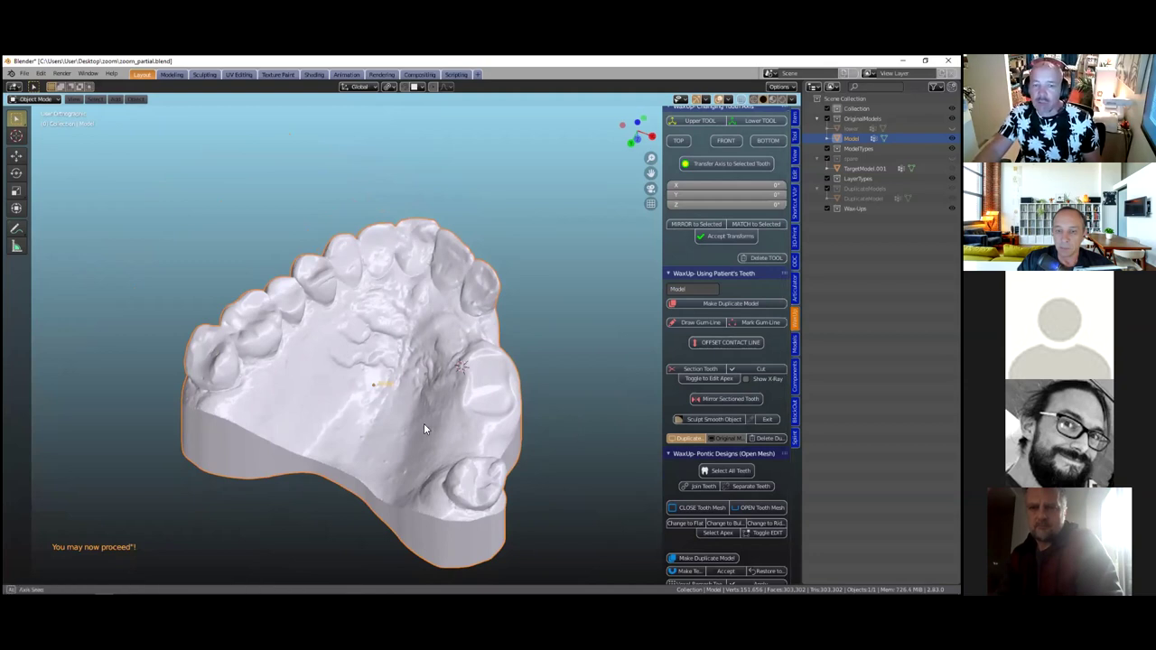
{"action": "middle_click_drag", "start_coordinate": [427, 423], "coordinate": [547, 399]}
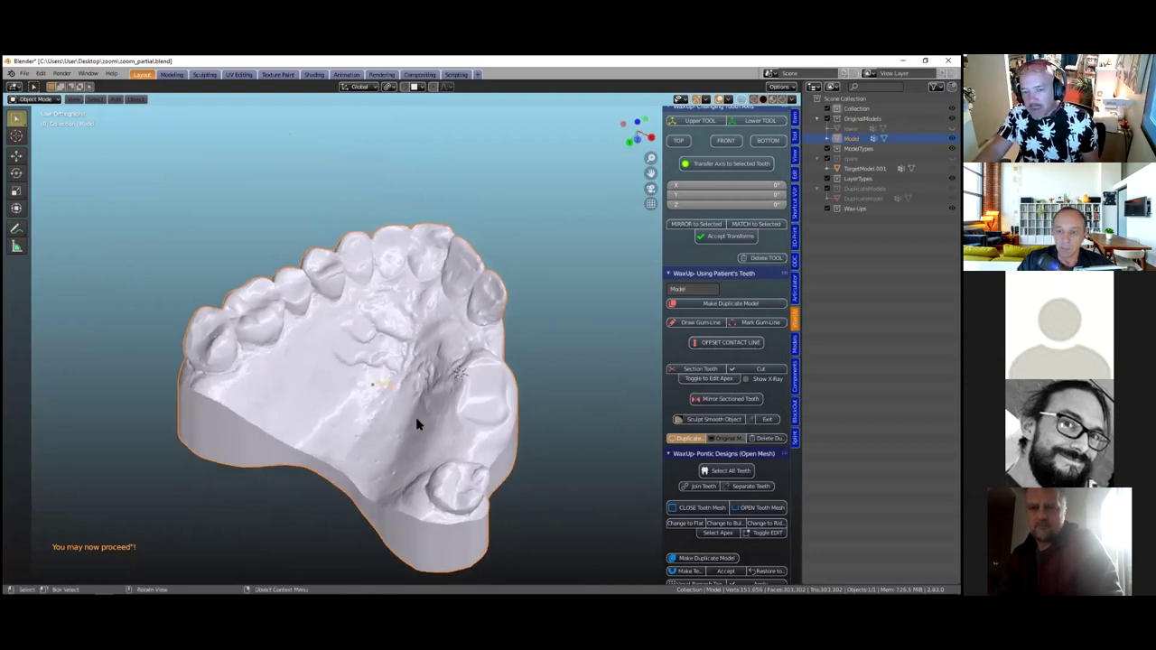
{"action": "middle_click_drag", "start_coordinate": [418, 408], "coordinate": [413, 392]}
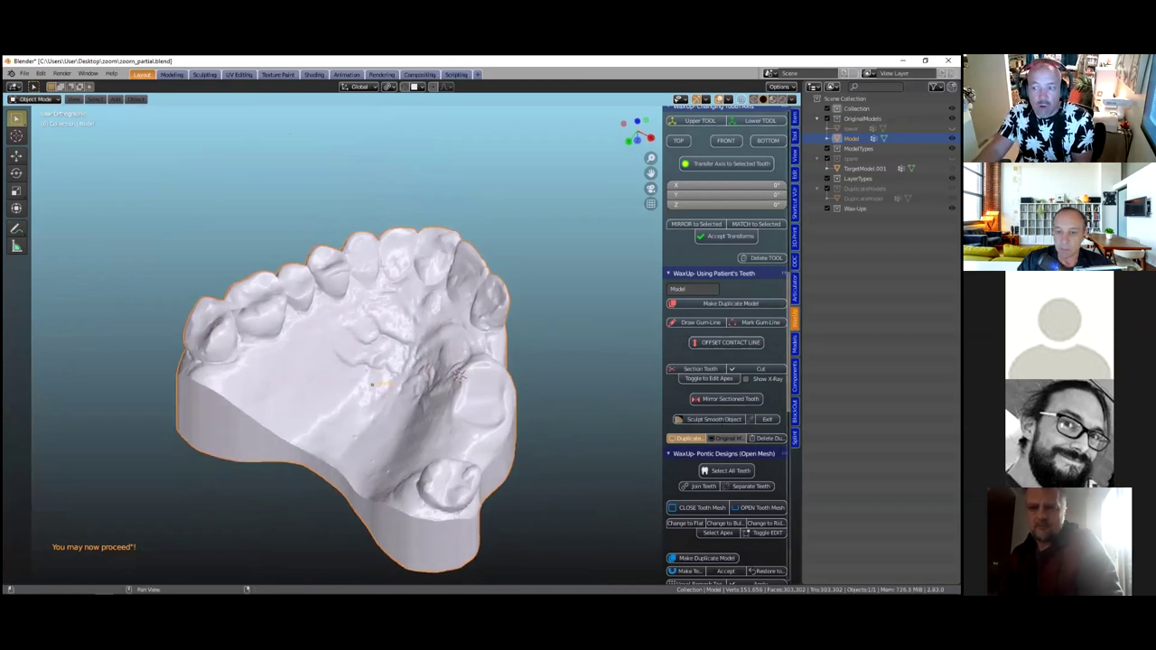
{"action": "left_click", "coordinate": [794, 411]}
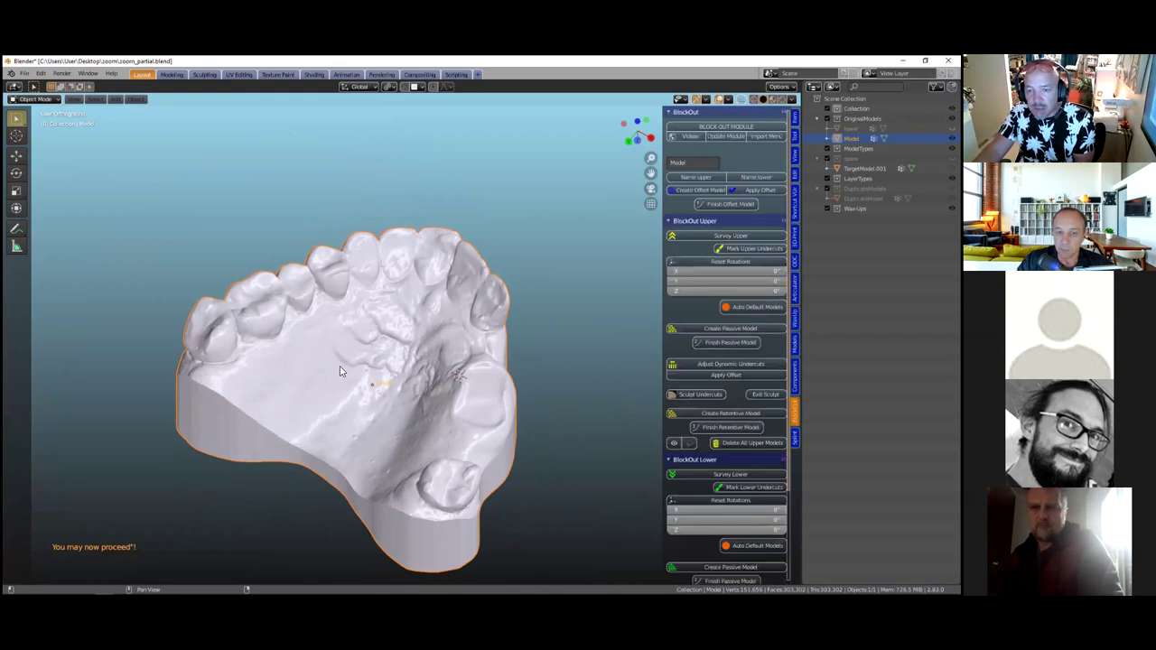
{"action": "left_click", "coordinate": [697, 177]}
{"action": "left_click", "coordinate": [707, 190]}
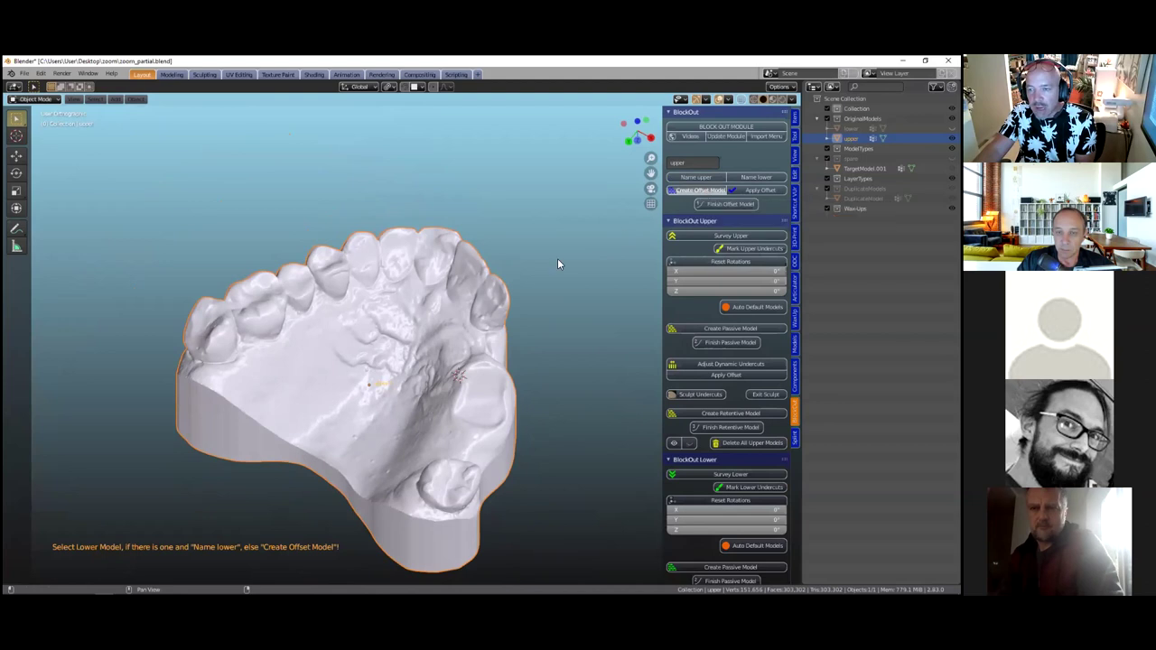
{"action": "left_click", "coordinate": [769, 191]}
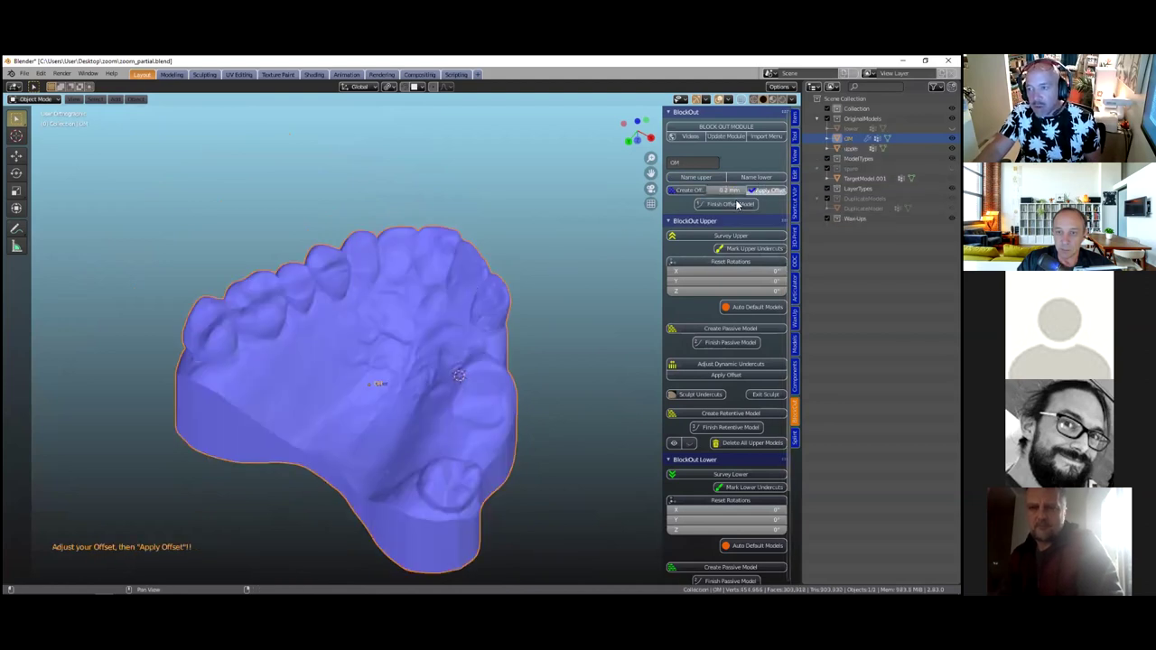
{"action": "left_click", "coordinate": [723, 206]}
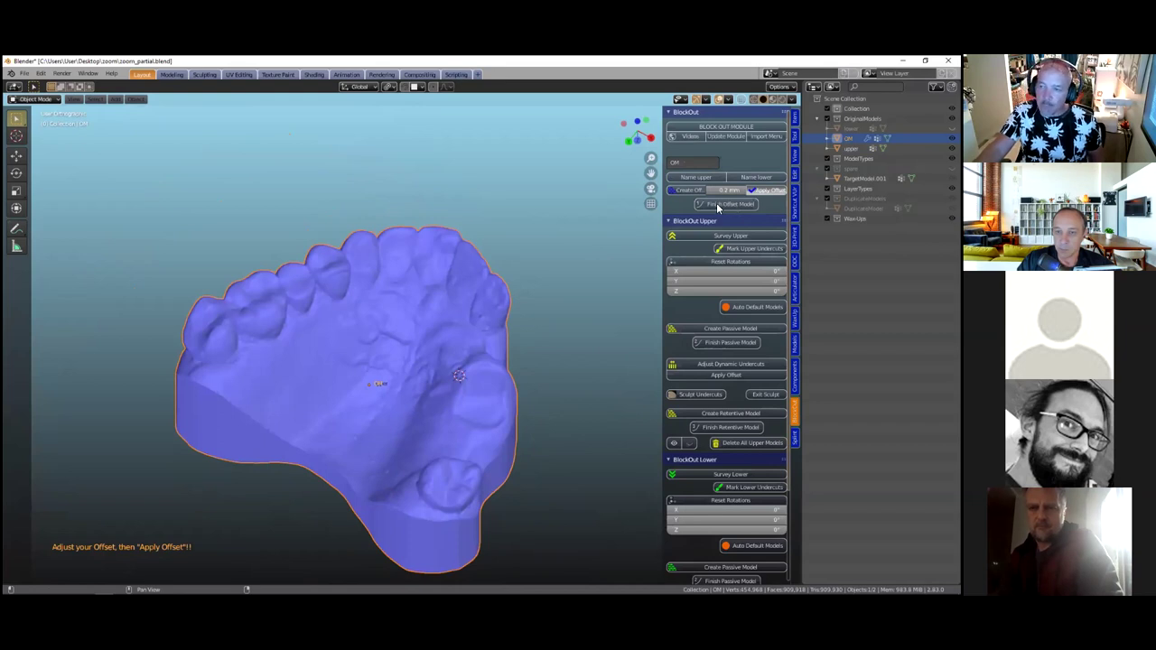
{"action": "left_click", "coordinate": [720, 207]}
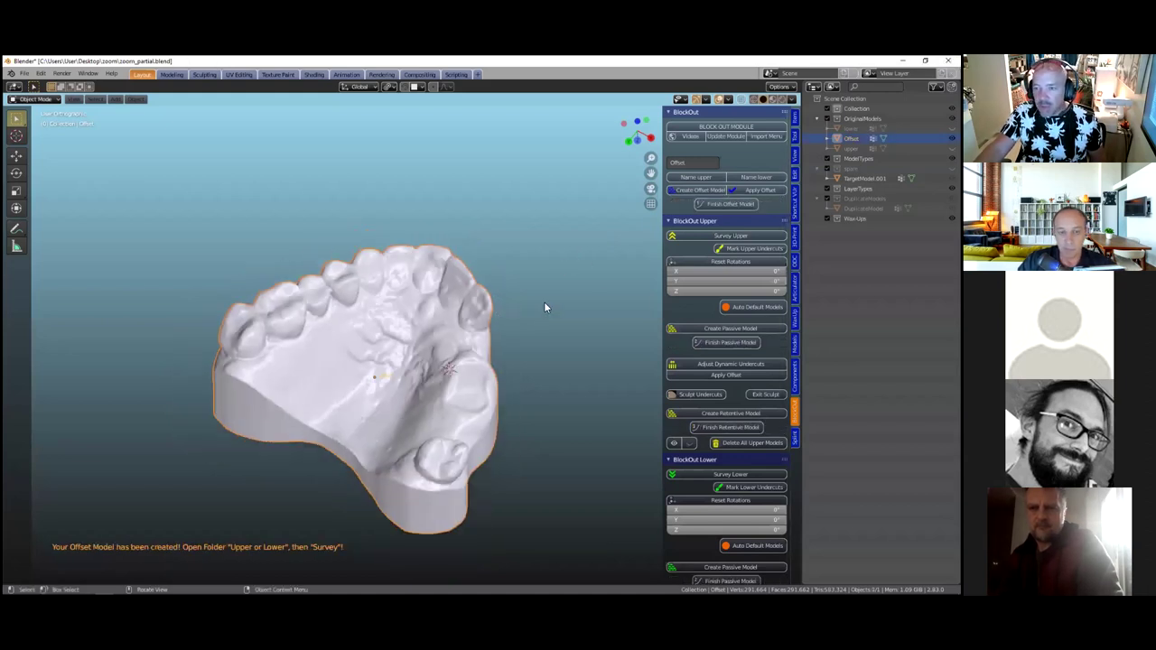
Survey the upper offset model, tilting it about 2.9° in X and 8° in Y for the path of insertion, and mark the upper undercuts
{"action": "left_click", "coordinate": [682, 238]}
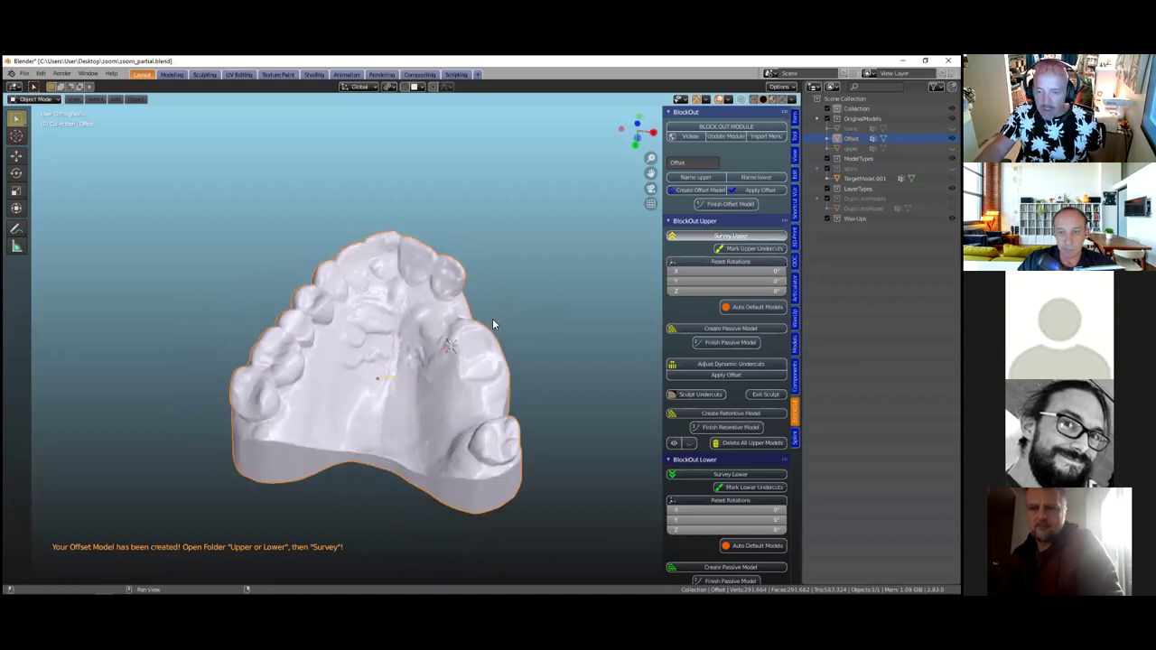
{"action": "left_click_drag", "start_coordinate": [393, 354], "coordinate": [386, 356]}
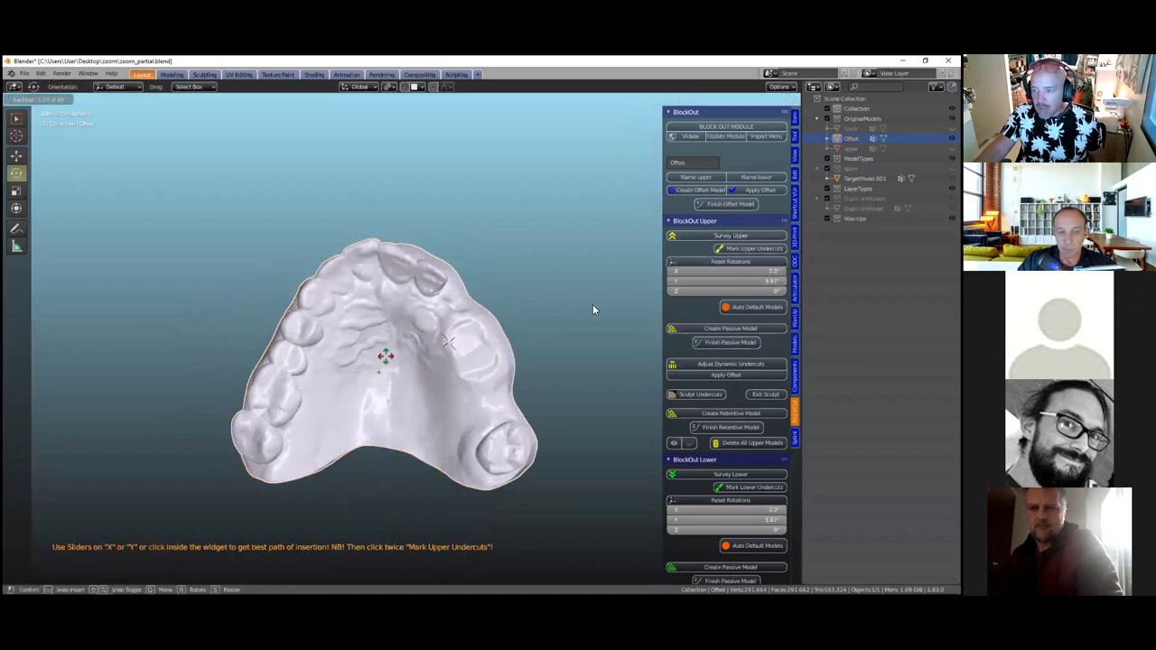
{"action": "left_click", "coordinate": [559, 316]}
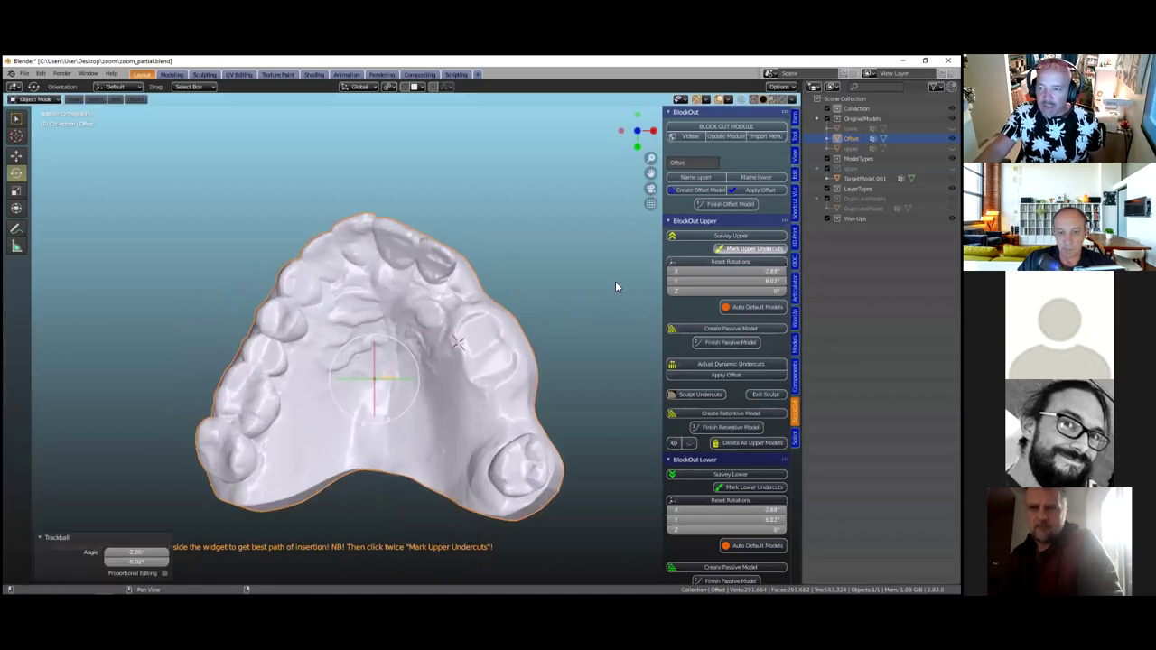
{"action": "scroll", "coordinate": [696, 287], "scroll_direction": "down", "scroll_amount": 3}
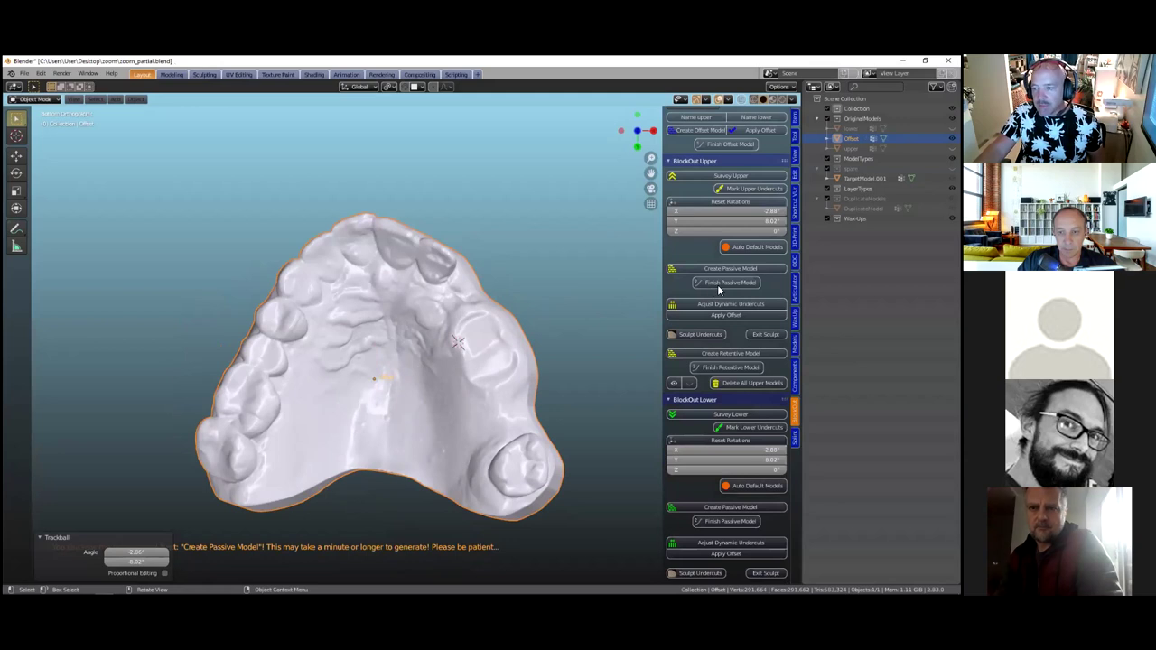
{"action": "scroll", "coordinate": [718, 286], "scroll_direction": "down", "scroll_amount": 1}
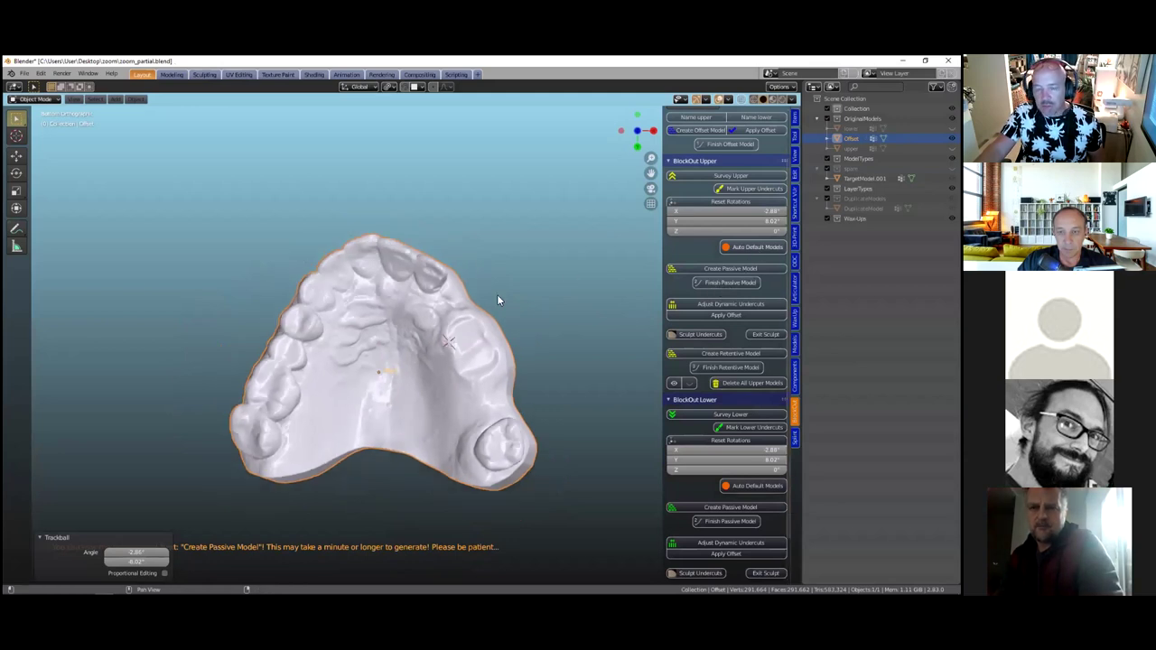
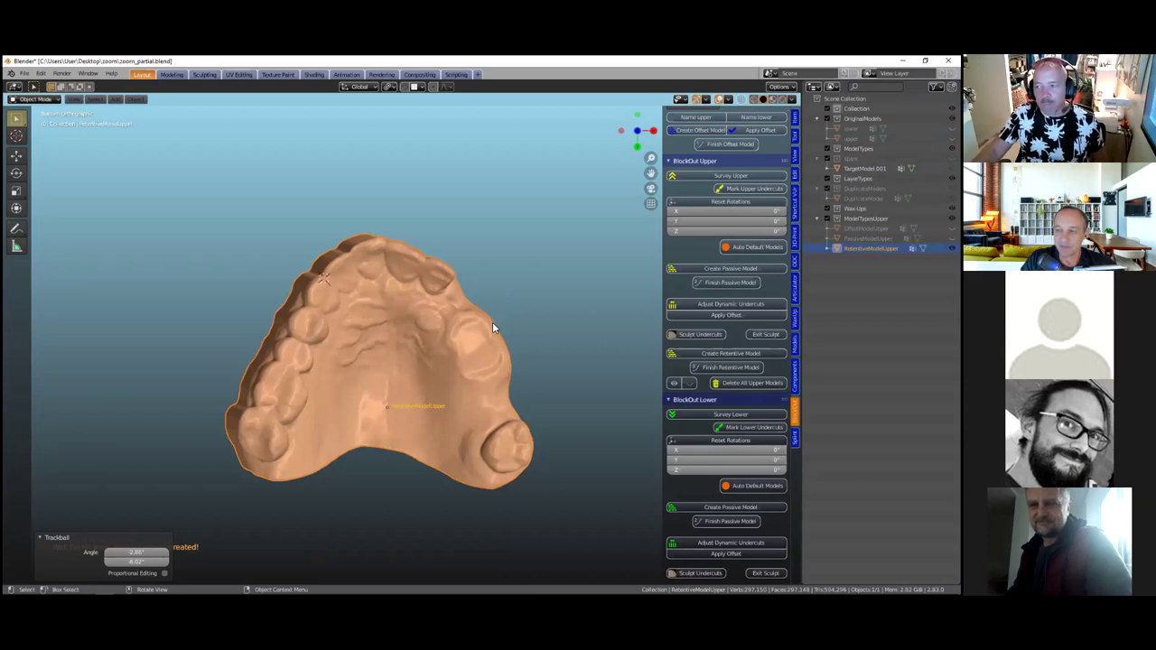
Delete the PassiveModelUpper and OffsetModelUpper objects from the ModelTypesUpper collection
{"action": "left_click", "coordinate": [864, 239]}
{"action": "right_click", "coordinate": [864, 239]}
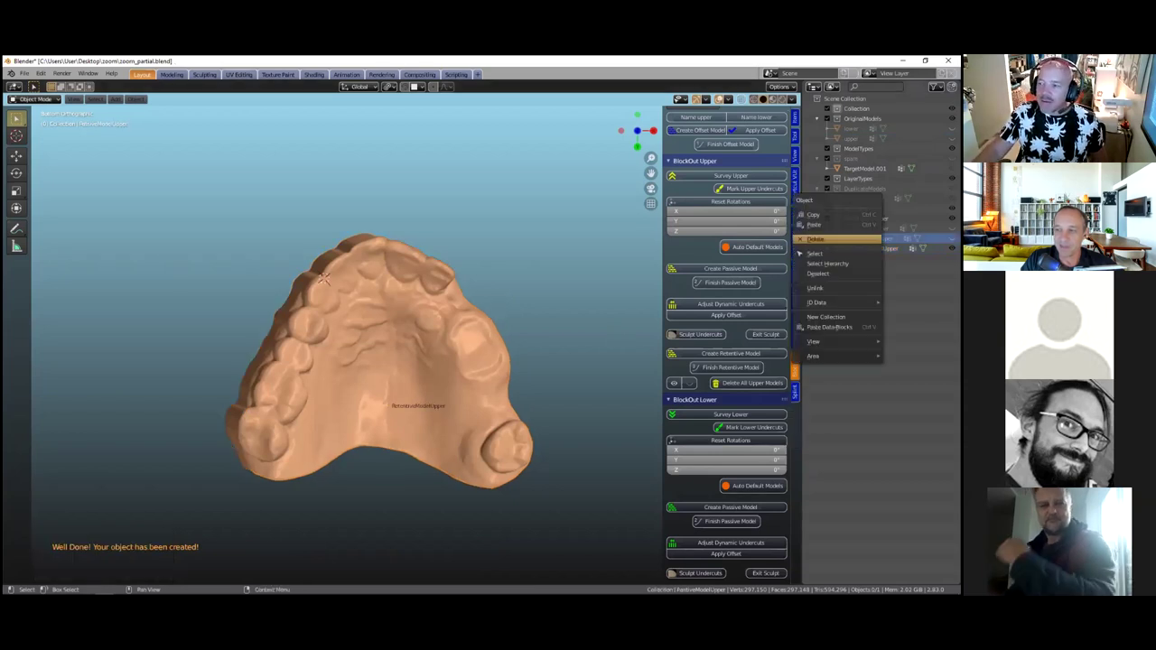
{"action": "left_click", "coordinate": [816, 239]}
{"action": "right_click", "coordinate": [858, 228]}
{"action": "left_click", "coordinate": [845, 228]}
Select the retentive upper model and name it as the target model for the splint
{"action": "middle_click_drag", "start_coordinate": [478, 394], "coordinate": [459, 407]}
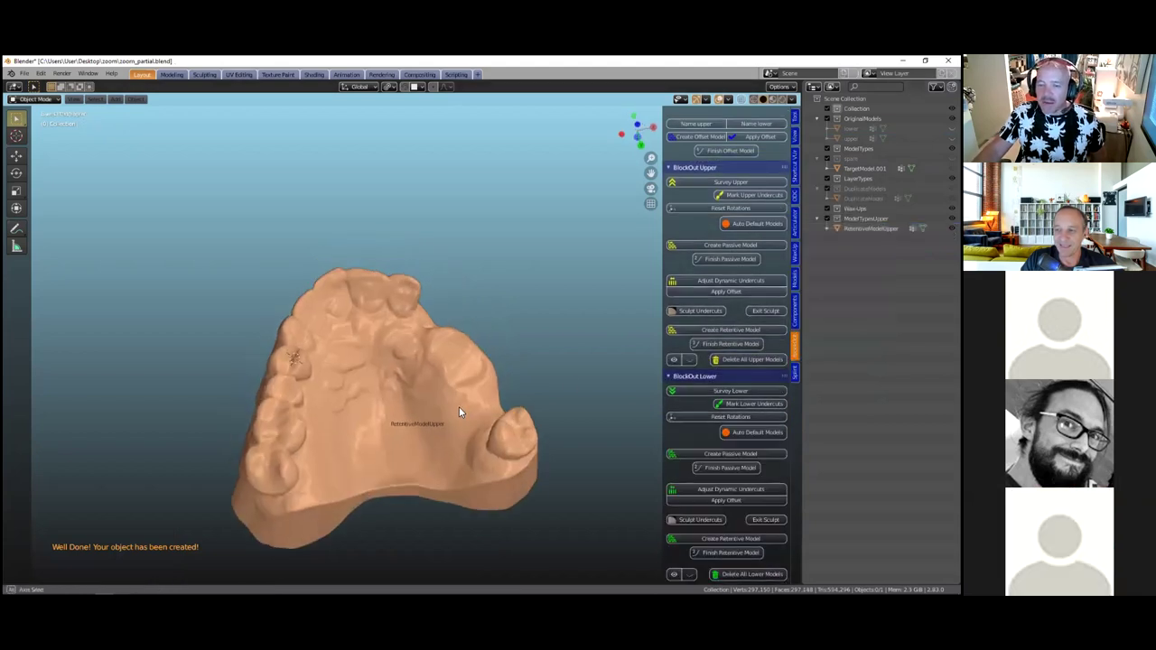
{"action": "left_click", "coordinate": [390, 379]}
{"action": "middle_click_drag", "start_coordinate": [390, 379], "coordinate": [354, 378]}
{"action": "left_click", "coordinate": [794, 438]}
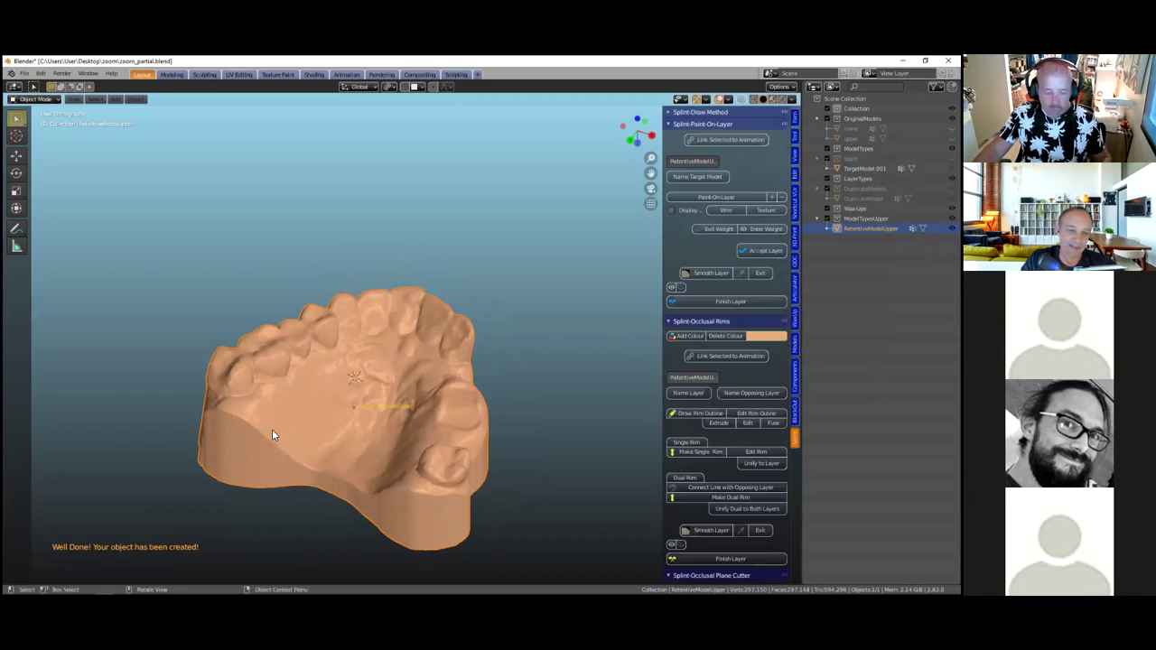
{"action": "scroll", "coordinate": [272, 429], "scroll_direction": "up", "scroll_amount": 3}
{"action": "middle_click_drag", "start_coordinate": [314, 330], "coordinate": [707, 181]}
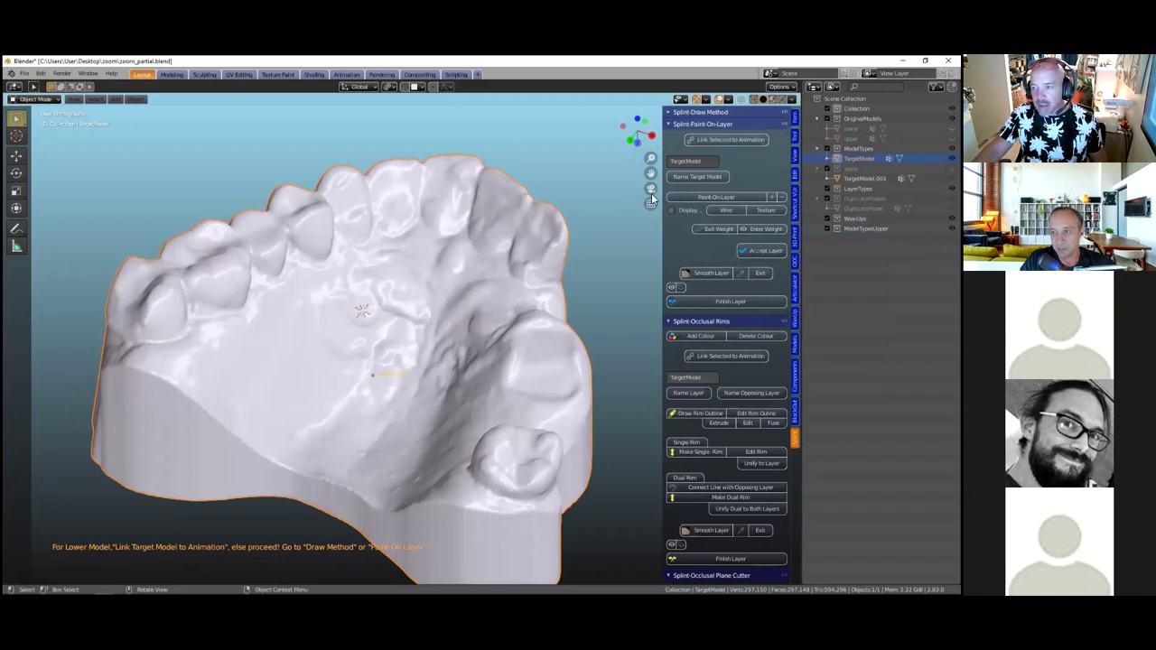
Start a Paint-On-Layer on the target model and paint it along the palatal tooth surfaces, front palate and posterior border
{"action": "scroll", "coordinate": [638, 199], "scroll_direction": "up", "scroll_amount": 1}
{"action": "left_click", "coordinate": [712, 197]}
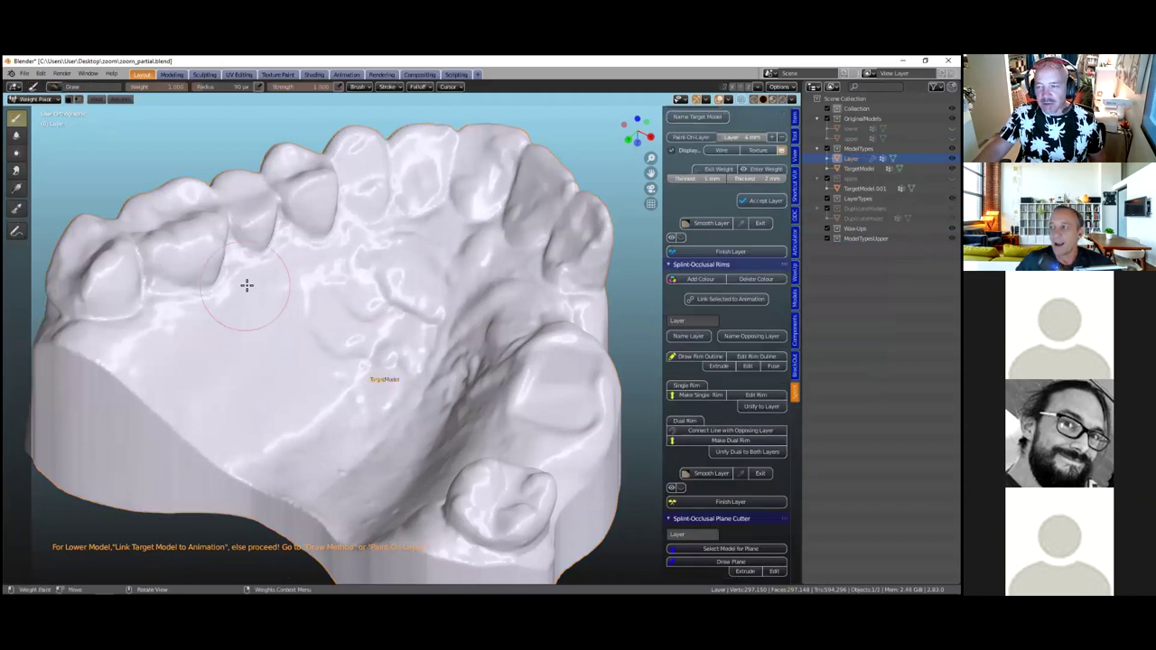
{"action": "mouse_move", "coordinate": [222, 307]}
{"action": "middle_mouse_down"}
{"action": "mouse_move", "coordinate": [172, 310]}
{"action": "mouse_move", "coordinate": [229, 312]}
{"action": "middle_mouse_up"}
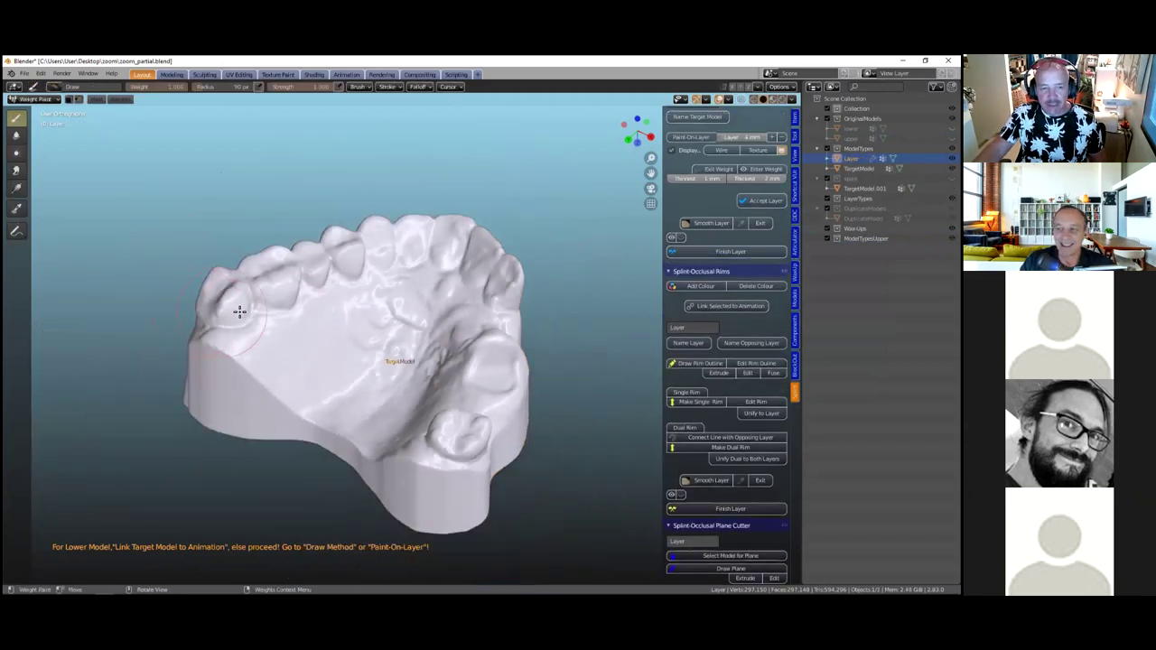
{"action": "mouse_move", "coordinate": [217, 315]}
{"action": "left_mouse_down"}
{"action": "mouse_move", "coordinate": [331, 269]}
{"action": "mouse_move", "coordinate": [211, 307]}
{"action": "mouse_move", "coordinate": [380, 251]}
{"action": "mouse_move", "coordinate": [506, 266]}
{"action": "left_mouse_up"}
{"action": "mouse_move", "coordinate": [259, 338]}
{"action": "left_mouse_down"}
{"action": "mouse_move", "coordinate": [222, 335]}
{"action": "mouse_move", "coordinate": [231, 339]}
{"action": "mouse_move", "coordinate": [180, 312]}
{"action": "mouse_move", "coordinate": [210, 325]}
{"action": "mouse_move", "coordinate": [194, 347]}
{"action": "mouse_move", "coordinate": [262, 361]}
{"action": "mouse_move", "coordinate": [325, 343]}
{"action": "mouse_move", "coordinate": [362, 298]}
{"action": "mouse_move", "coordinate": [327, 347]}
{"action": "mouse_move", "coordinate": [361, 353]}
{"action": "left_mouse_up"}
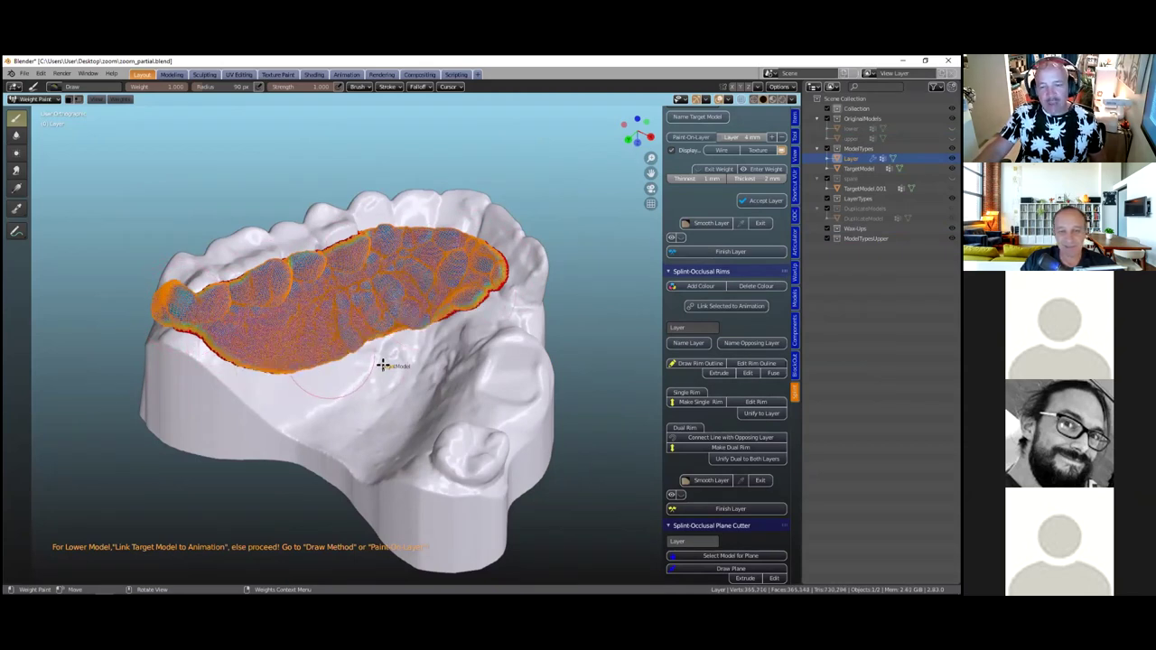
{"action": "middle_click_drag", "start_coordinate": [332, 390], "coordinate": [414, 371]}
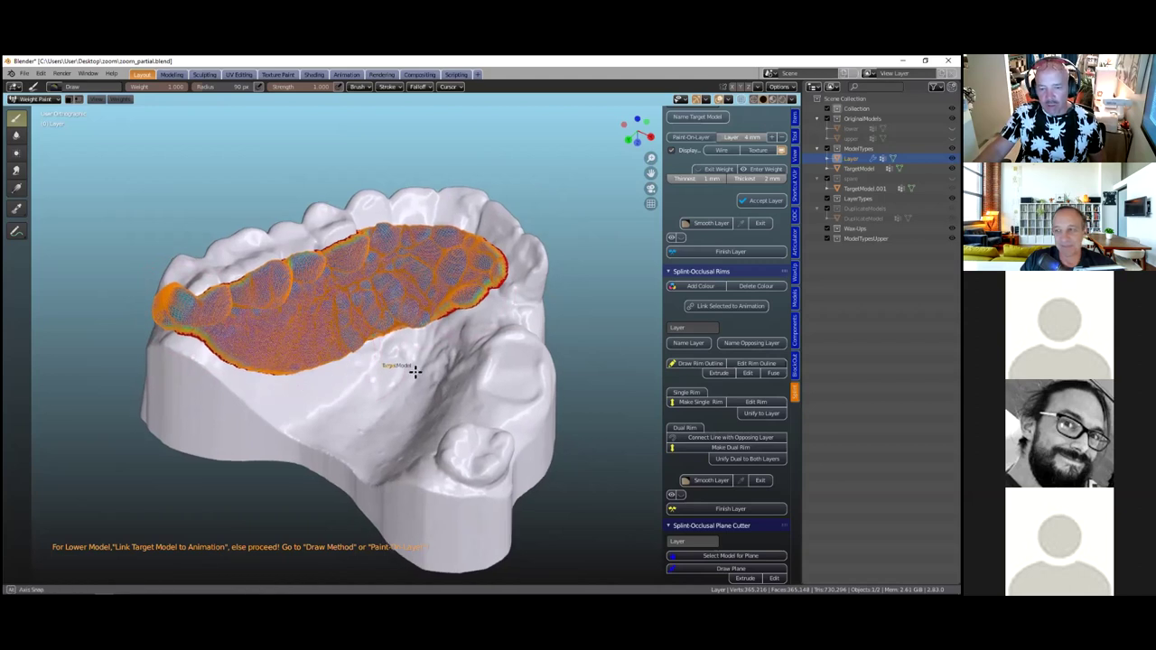
{"action": "middle_click_drag", "start_coordinate": [497, 384], "coordinate": [527, 384]}
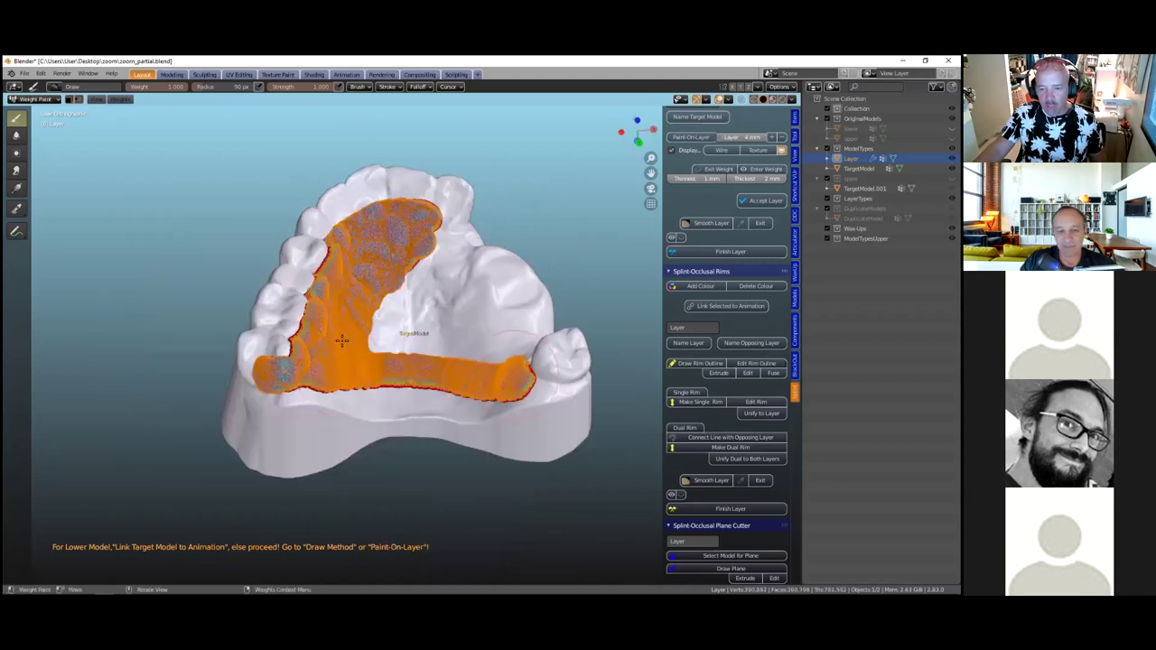
Paint the layer across the rest of the palate and along the inner side of the lone molar beside the gap
{"action": "left_click_drag", "start_coordinate": [375, 299], "coordinate": [409, 277]}
{"action": "mouse_move", "coordinate": [432, 238]}
{"action": "left_mouse_down"}
{"action": "mouse_move", "coordinate": [456, 216]}
{"action": "mouse_move", "coordinate": [383, 322]}
{"action": "mouse_move", "coordinate": [476, 331]}
{"action": "mouse_move", "coordinate": [413, 296]}
{"action": "mouse_move", "coordinate": [460, 242]}
{"action": "mouse_move", "coordinate": [473, 289]}
{"action": "mouse_move", "coordinate": [508, 323]}
{"action": "mouse_move", "coordinate": [473, 323]}
{"action": "mouse_move", "coordinate": [490, 344]}
{"action": "left_mouse_up"}
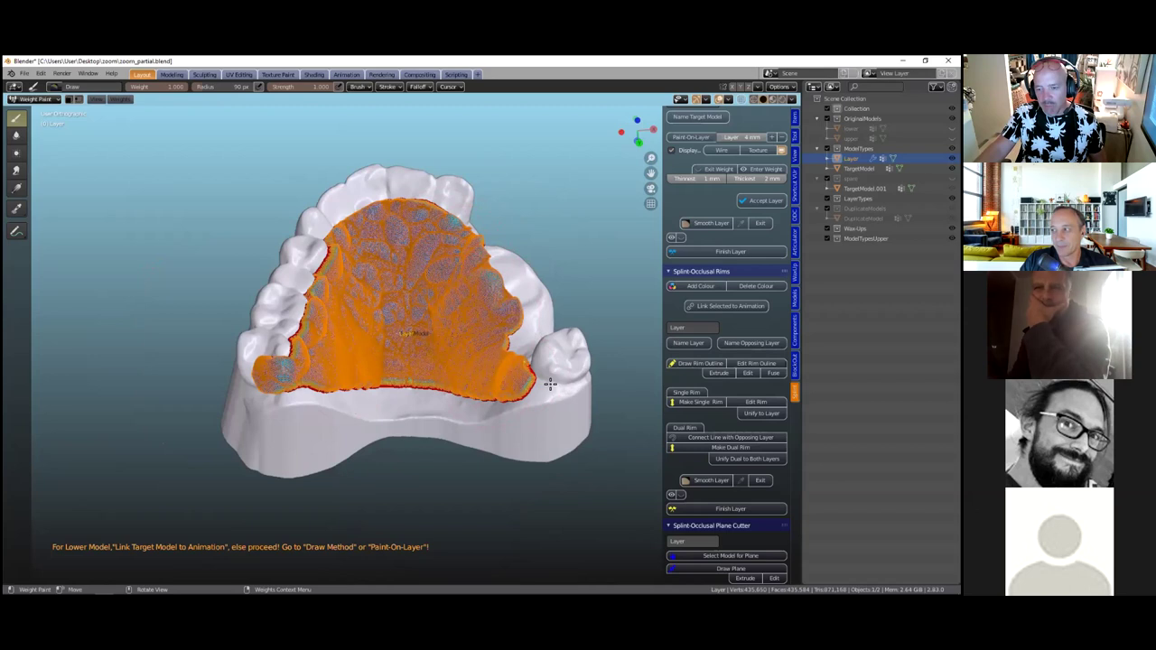
{"action": "left_click_drag", "start_coordinate": [550, 385], "coordinate": [535, 376]}
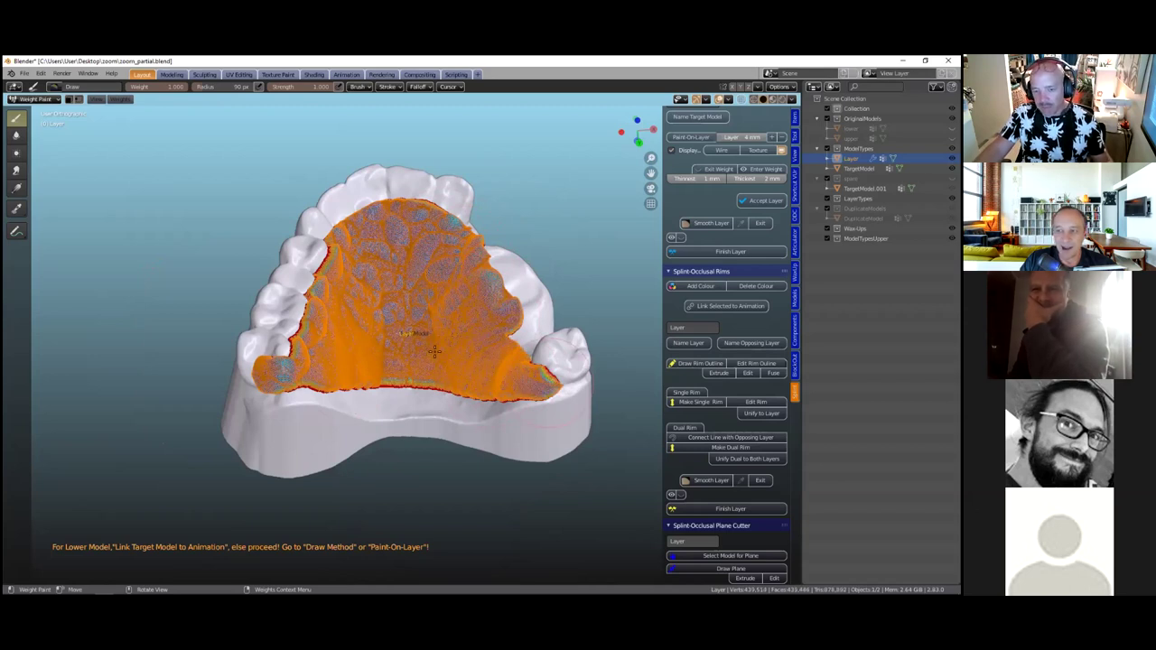
Extend the painted layer around the lone molar and over the full edentulous ridge to the neighbouring front tooth
{"action": "middle_click_drag", "start_coordinate": [369, 395], "coordinate": [456, 394]}
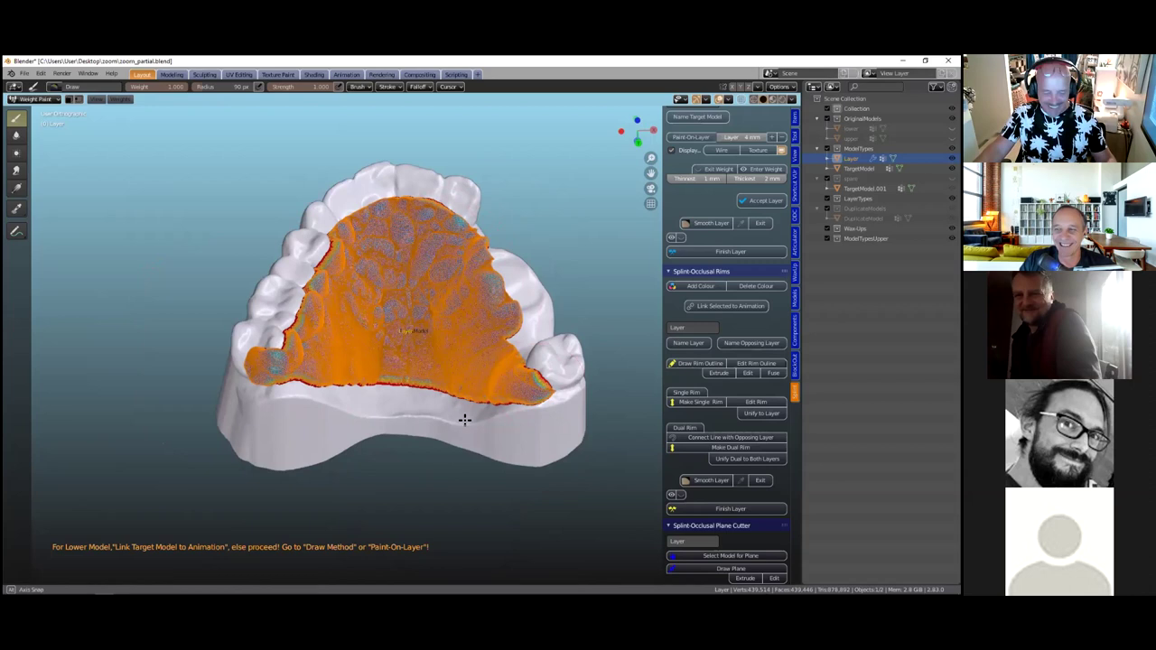
{"action": "middle_click_drag", "start_coordinate": [337, 386], "coordinate": [320, 391]}
{"action": "scroll", "coordinate": [319, 391], "scroll_direction": "up", "scroll_amount": 4}
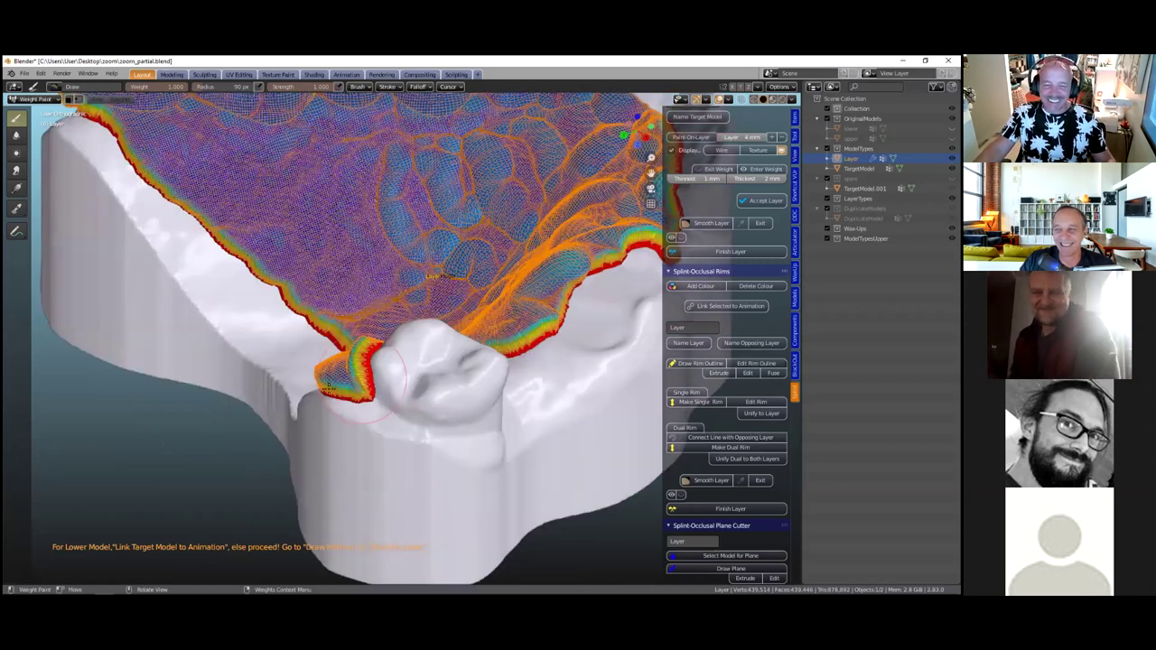
{"action": "scroll", "coordinate": [407, 378], "scroll_direction": "down", "scroll_amount": 4}
{"action": "middle_click_drag", "start_coordinate": [407, 378], "coordinate": [464, 368]}
{"action": "mouse_move", "coordinate": [464, 369]}
{"action": "left_mouse_down"}
{"action": "mouse_move", "coordinate": [499, 348]}
{"action": "mouse_move", "coordinate": [402, 379]}
{"action": "left_mouse_up"}
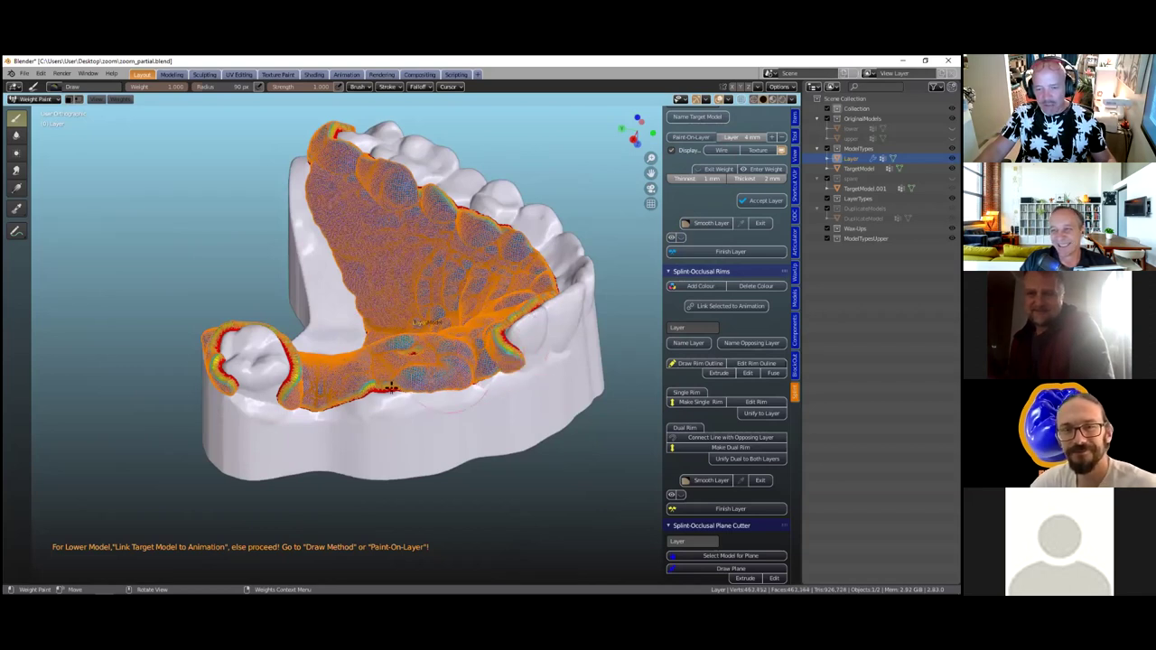
{"action": "mouse_move", "coordinate": [431, 383]}
{"action": "left_mouse_down"}
{"action": "mouse_move", "coordinate": [365, 393]}
{"action": "mouse_move", "coordinate": [392, 367]}
{"action": "left_mouse_up"}
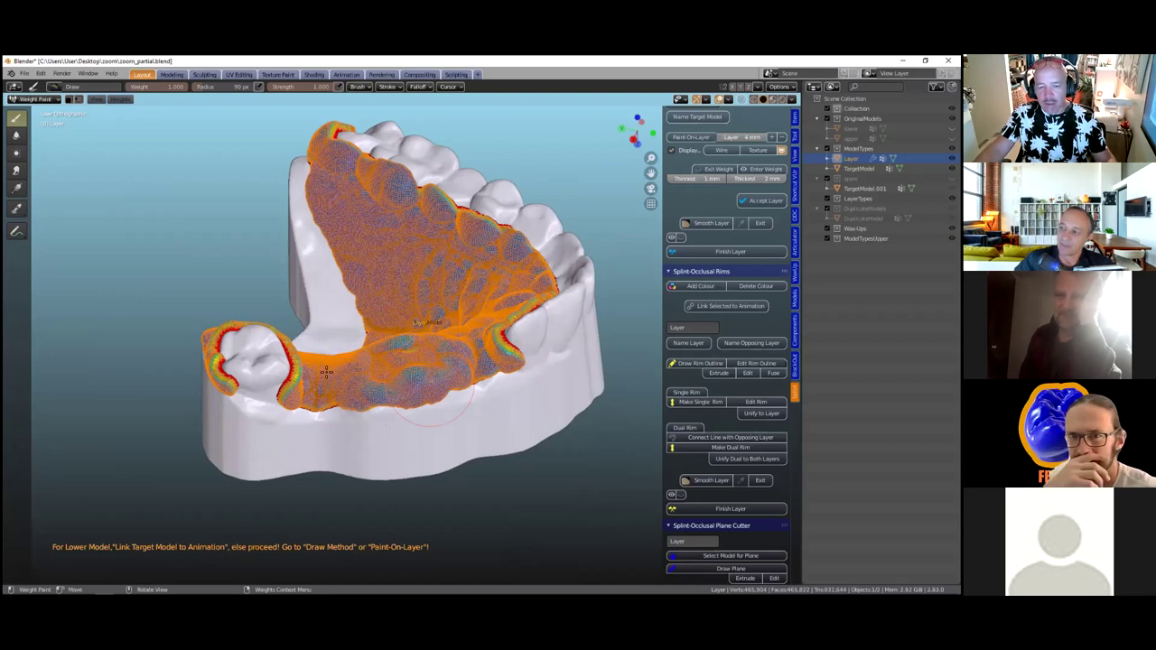
Paint the layer around the last molar on the fully toothed side and onto its buccal surface
{"action": "middle_click_drag", "start_coordinate": [359, 359], "coordinate": [508, 282]}
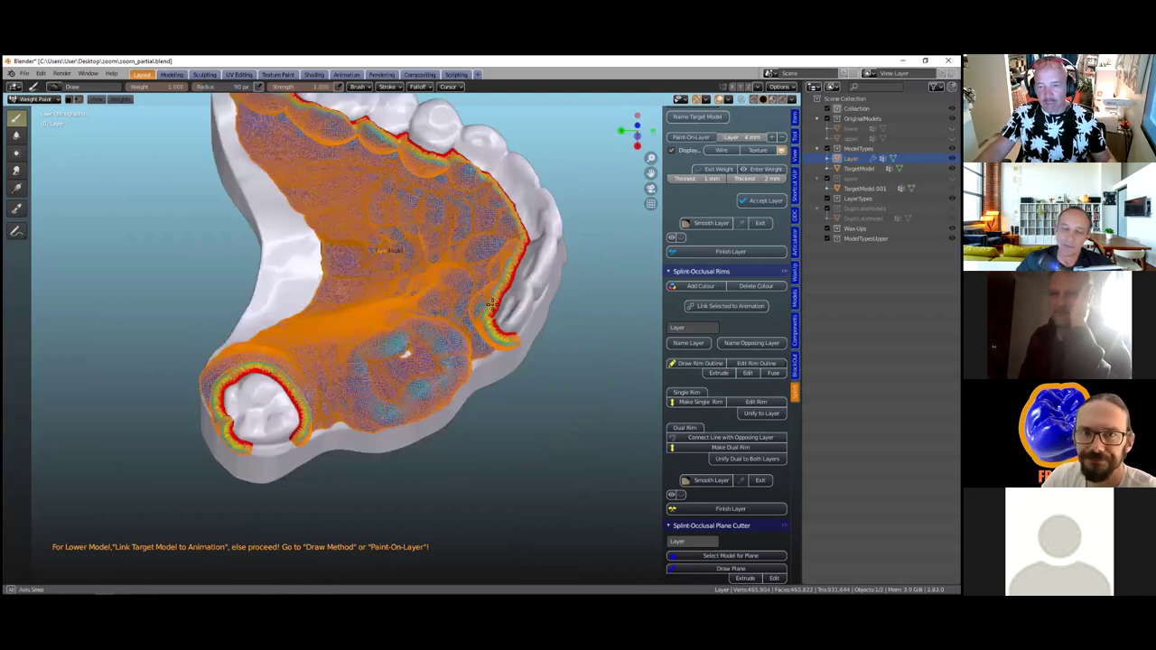
{"action": "middle_click_drag", "start_coordinate": [471, 292], "coordinate": [466, 282]}
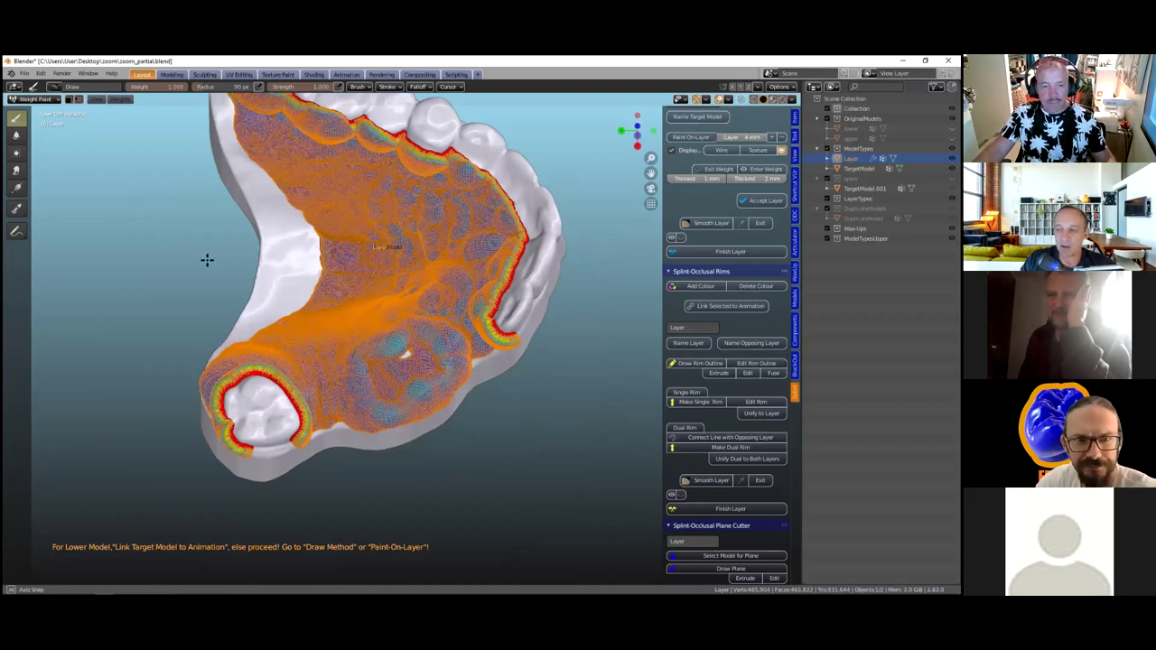
{"action": "middle_click_drag", "start_coordinate": [247, 460], "coordinate": [283, 421]}
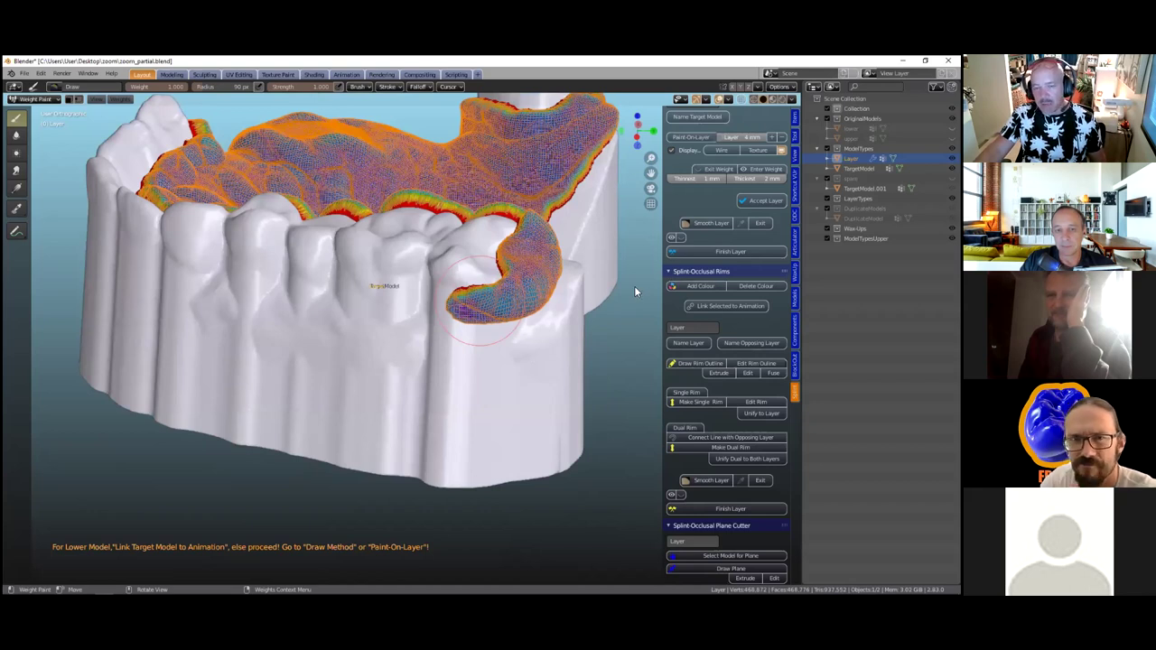
{"action": "middle_click_drag", "start_coordinate": [480, 301], "coordinate": [481, 452]}
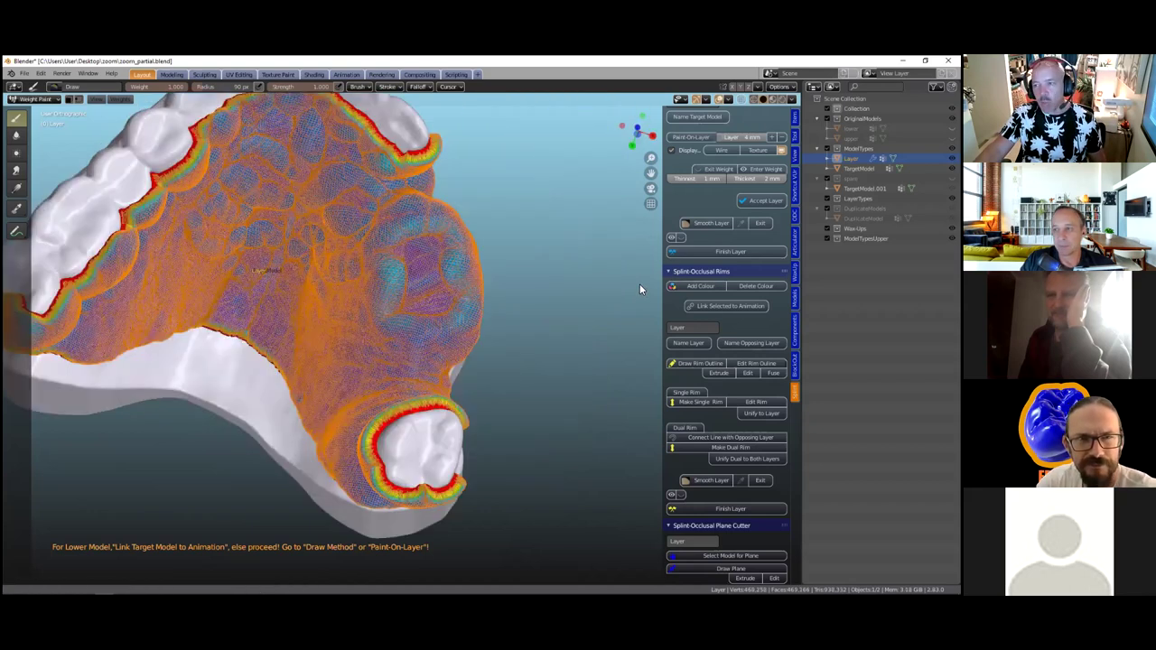
{"action": "middle_click_drag", "start_coordinate": [640, 286], "coordinate": [636, 294]}
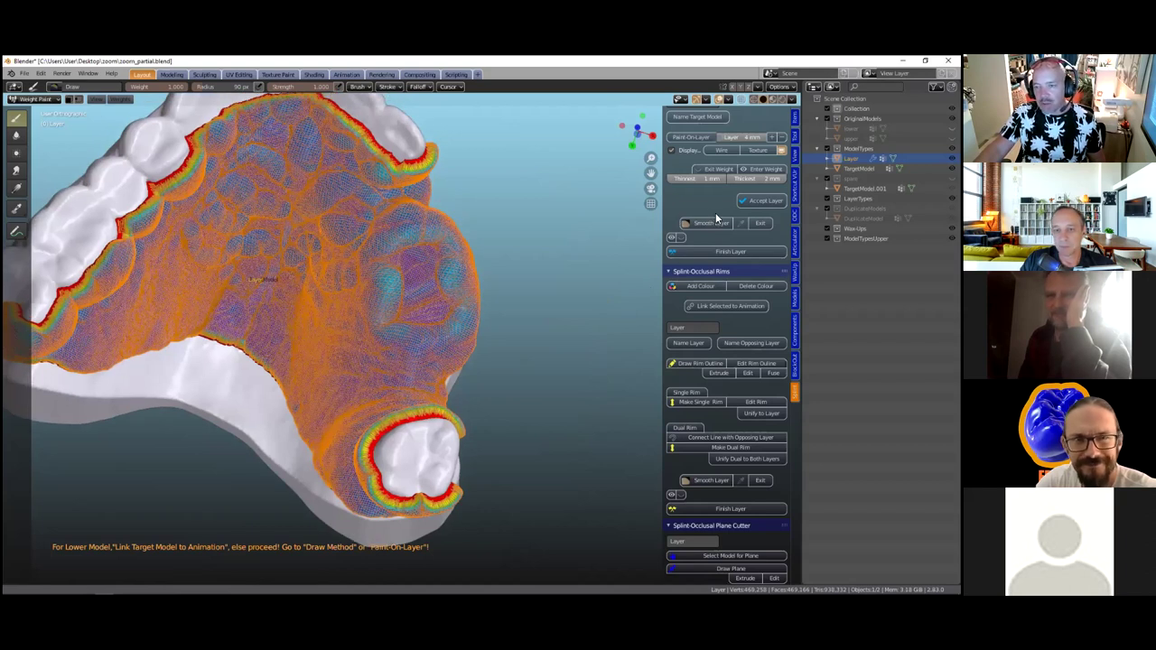
Accept the painted layer and smooth its surface and border with Smooth Layer
{"action": "left_click", "coordinate": [709, 223]}
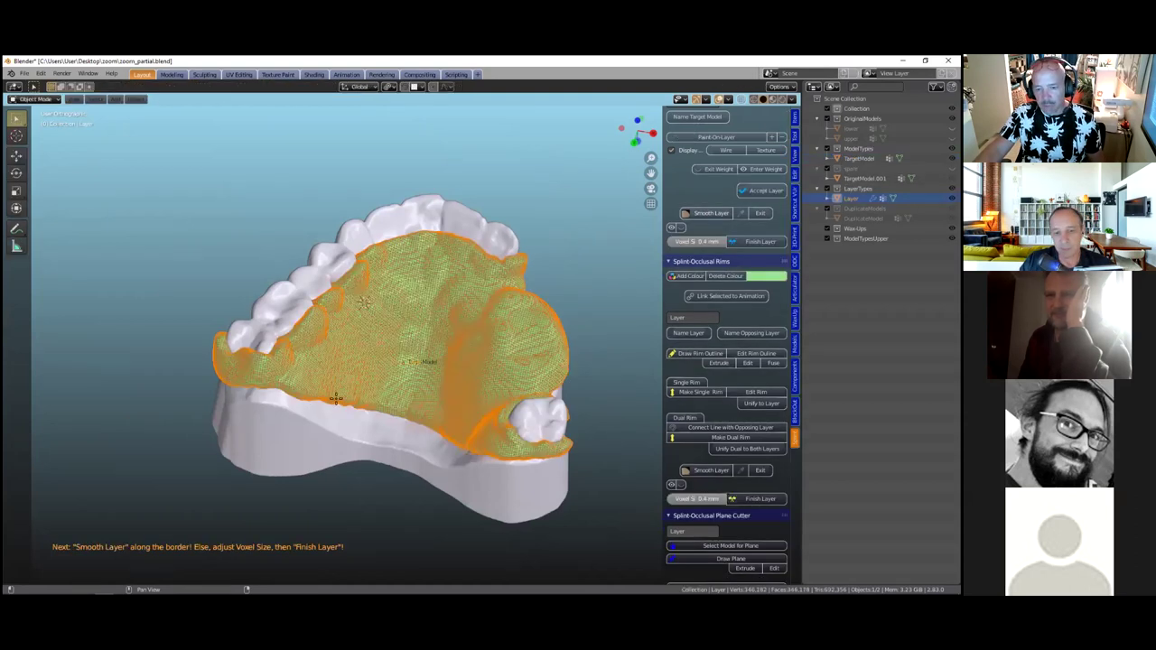
{"action": "left_click_drag", "start_coordinate": [296, 390], "coordinate": [295, 389]}
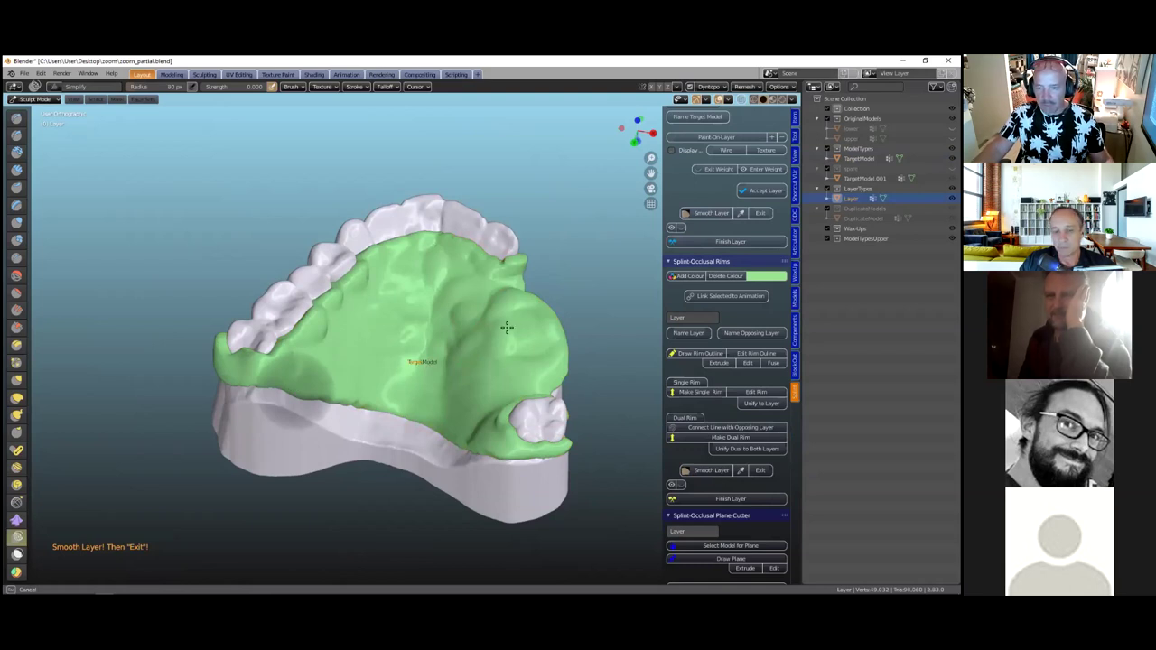
{"action": "middle_click_drag", "start_coordinate": [318, 426], "coordinate": [357, 438]}
{"action": "middle_click_drag", "start_coordinate": [524, 444], "coordinate": [550, 462]}
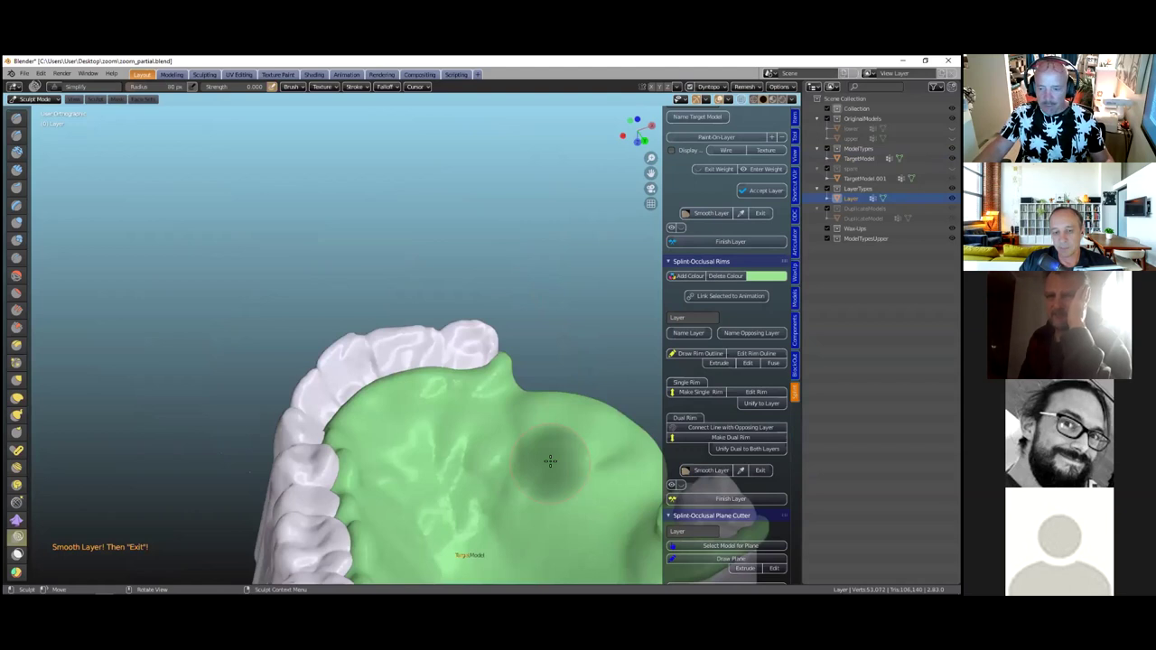
{"action": "scroll", "coordinate": [461, 409], "scroll_direction": "down", "scroll_amount": 4}
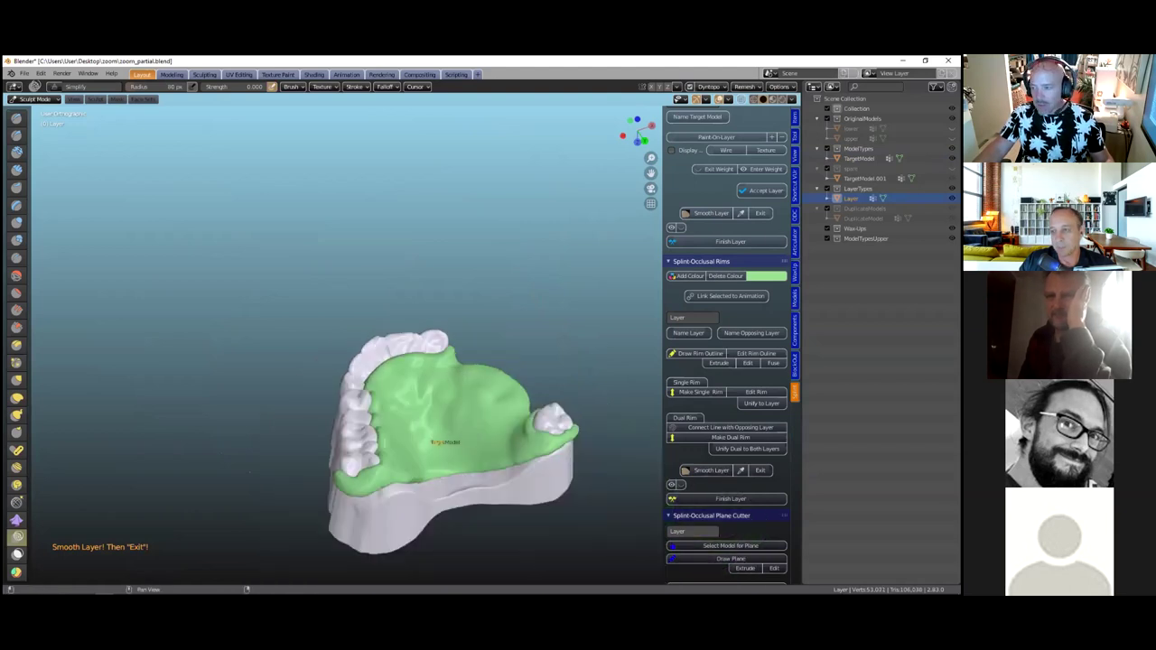
Finish the layer at a 0.4 mm voxel size and change its colour from green to pink
{"action": "left_click", "coordinate": [748, 244]}
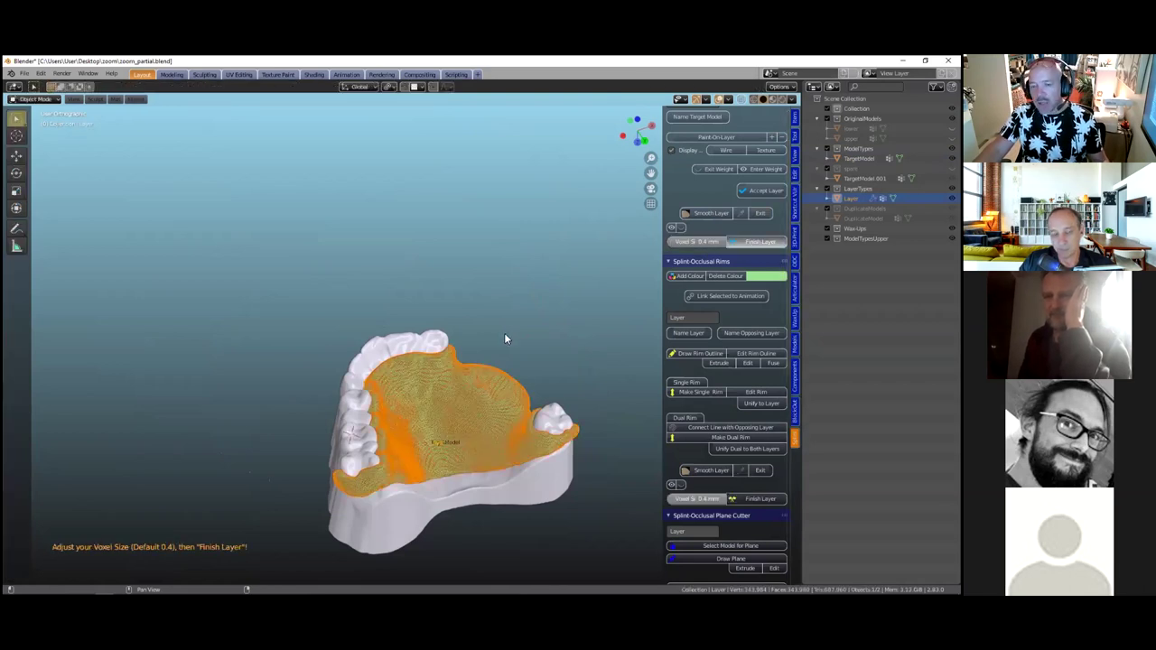
{"action": "left_click", "coordinate": [764, 276]}
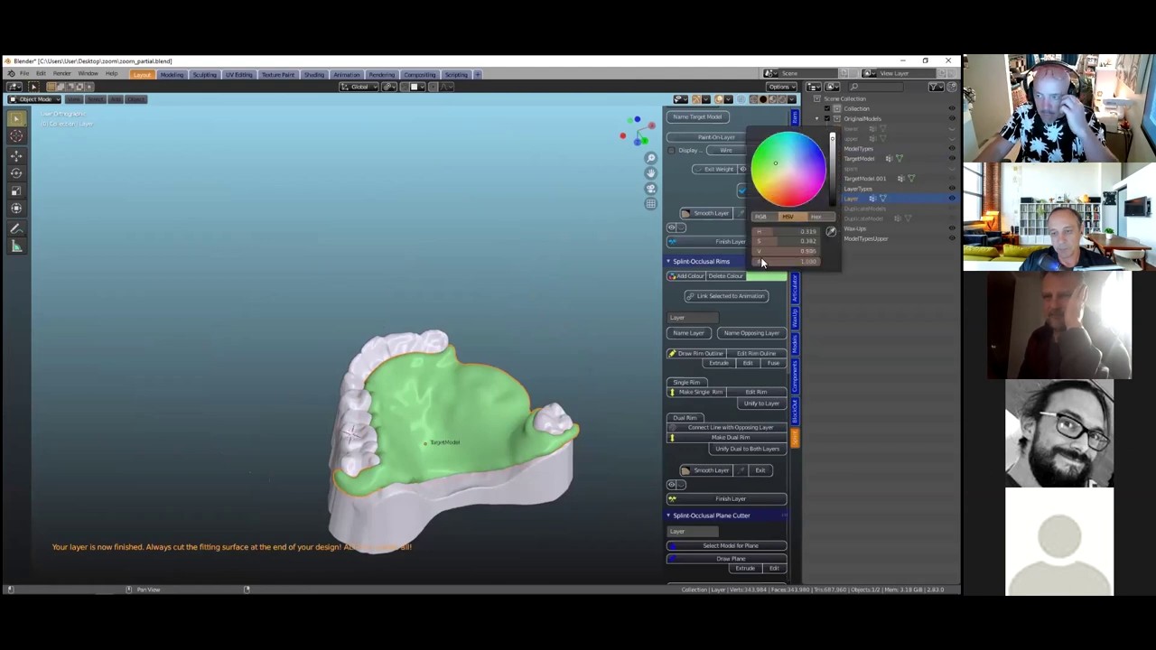
{"action": "left_click_drag", "start_coordinate": [775, 164], "coordinate": [788, 184]}
{"action": "mouse_move", "coordinate": [468, 395]}
{"action": "middle_mouse_down"}
{"action": "mouse_move", "coordinate": [446, 452]}
{"action": "mouse_move", "coordinate": [290, 295]}
{"action": "mouse_move", "coordinate": [425, 392]}
{"action": "mouse_move", "coordinate": [367, 320]}
{"action": "mouse_move", "coordinate": [369, 343]}
{"action": "mouse_move", "coordinate": [466, 408]}
{"action": "mouse_move", "coordinate": [485, 403]}
{"action": "mouse_move", "coordinate": [416, 343]}
{"action": "mouse_move", "coordinate": [505, 417]}
{"action": "mouse_move", "coordinate": [536, 388]}
{"action": "mouse_move", "coordinate": [489, 352]}
{"action": "mouse_move", "coordinate": [442, 366]}
{"action": "mouse_move", "coordinate": [487, 384]}
{"action": "middle_mouse_up"}
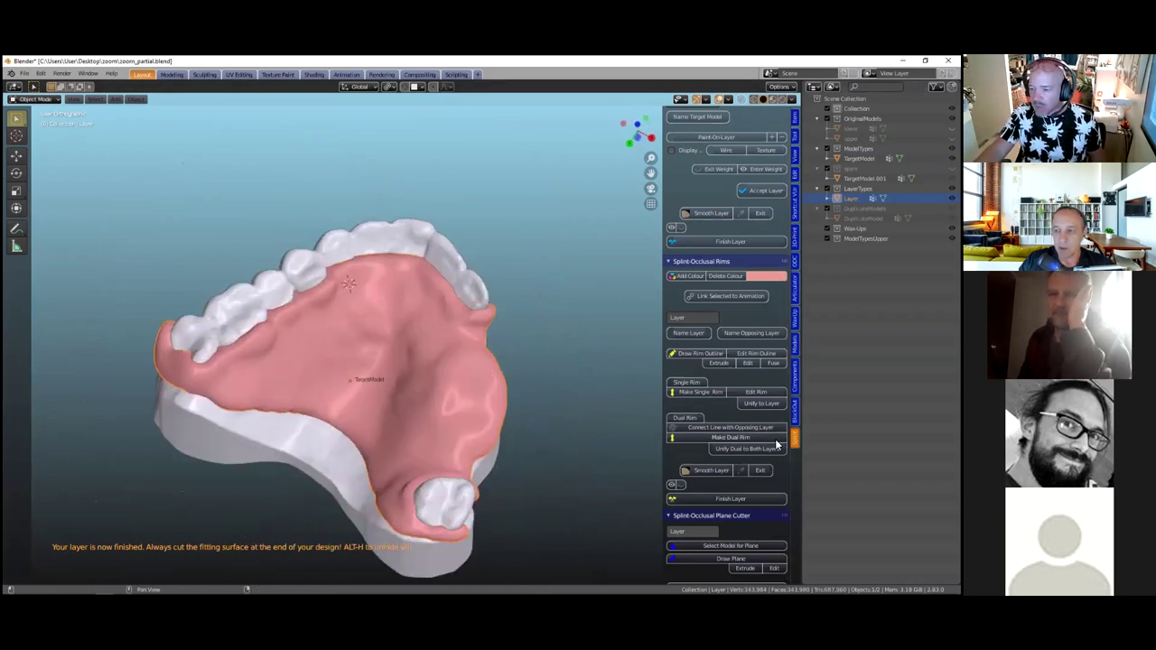
{"action": "scroll", "coordinate": [738, 451], "scroll_direction": "down", "scroll_amount": 2}
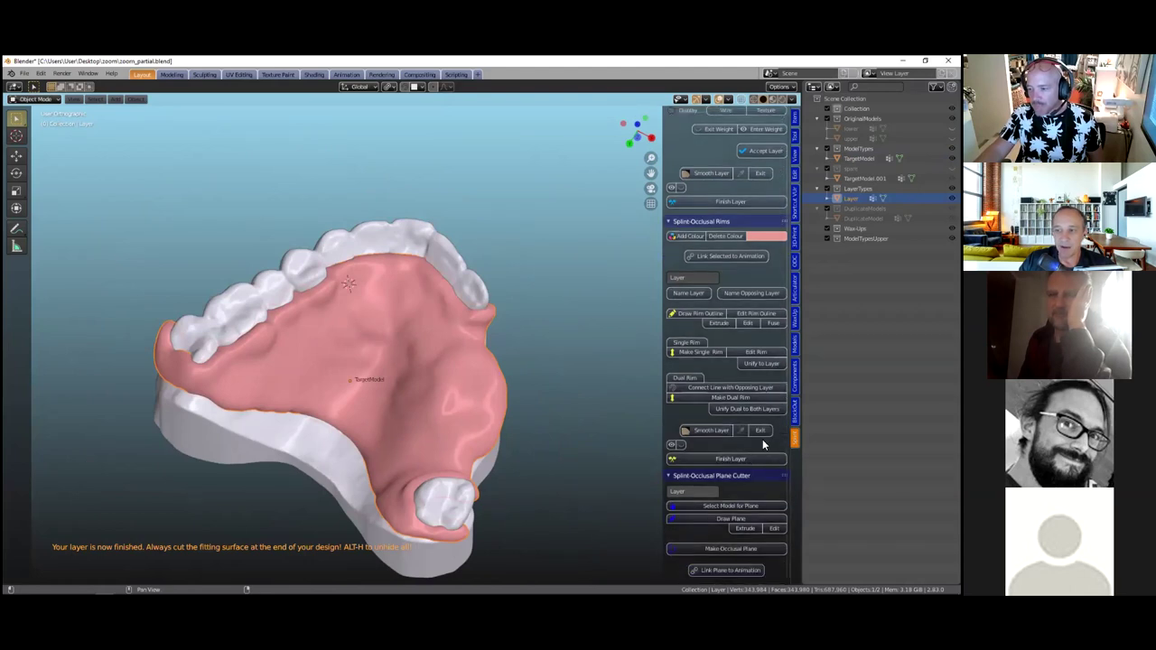
{"action": "mouse_move", "coordinate": [552, 439]}
{"action": "middle_mouse_down"}
{"action": "mouse_move", "coordinate": [529, 395]}
{"action": "mouse_move", "coordinate": [555, 419]}
{"action": "middle_mouse_up"}
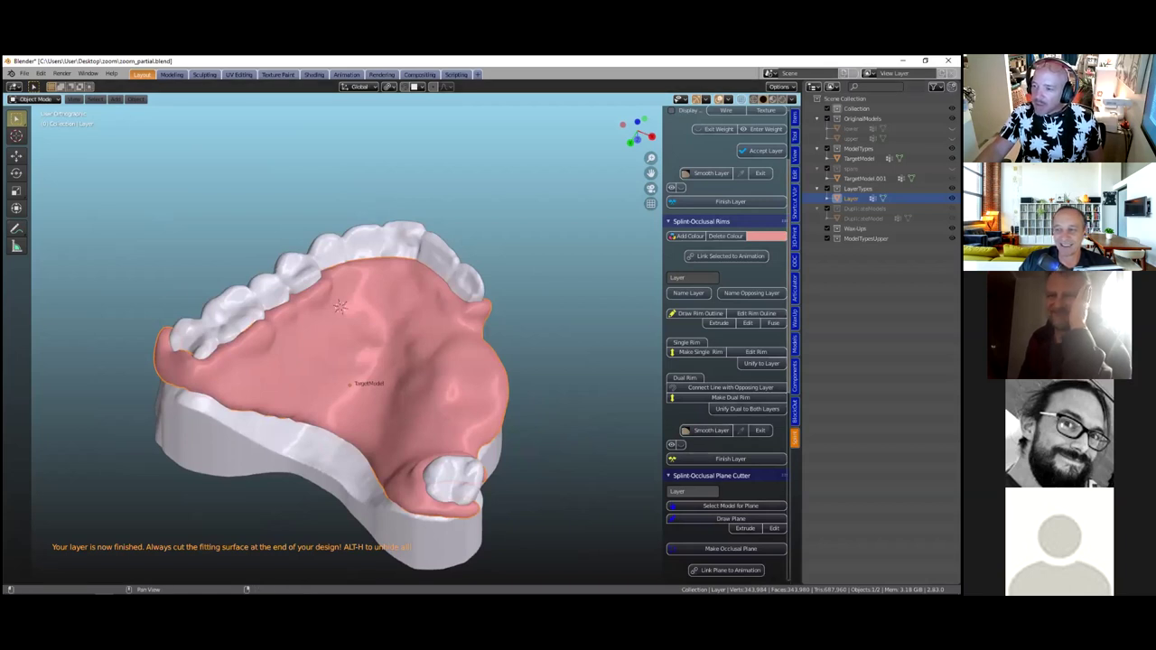
Import a generic set of library teeth for the wax-up
{"action": "left_click", "coordinate": [794, 318]}
{"action": "middle_click_drag", "start_coordinate": [539, 350], "coordinate": [743, 268]}
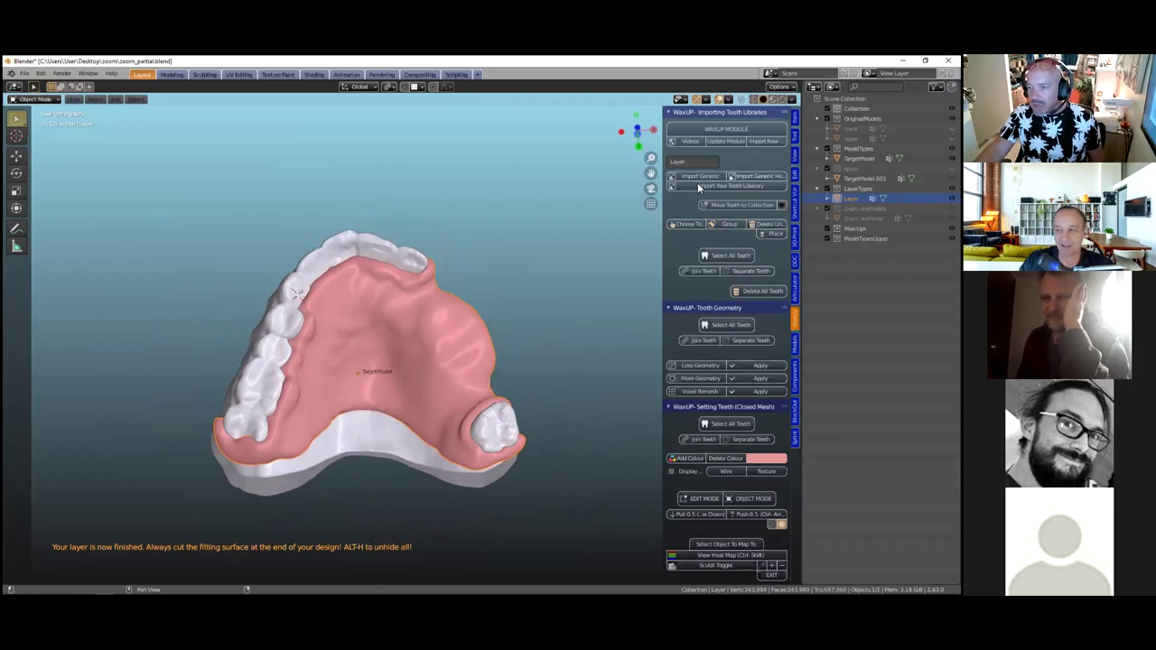
{"action": "left_click", "coordinate": [757, 178]}
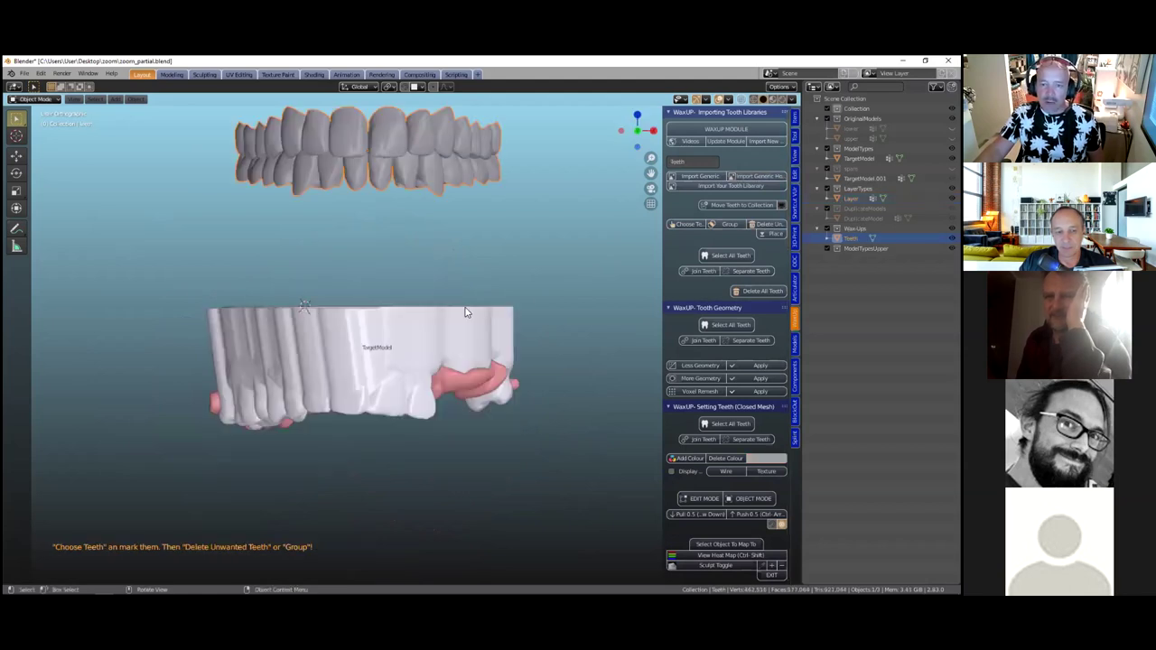
Mark the upper canine, two premolars and first molar on the gap side, and delete the unwanted library teeth
{"action": "middle_click_drag", "start_coordinate": [428, 314], "coordinate": [458, 369]}
{"action": "left_click", "coordinate": [682, 225]}
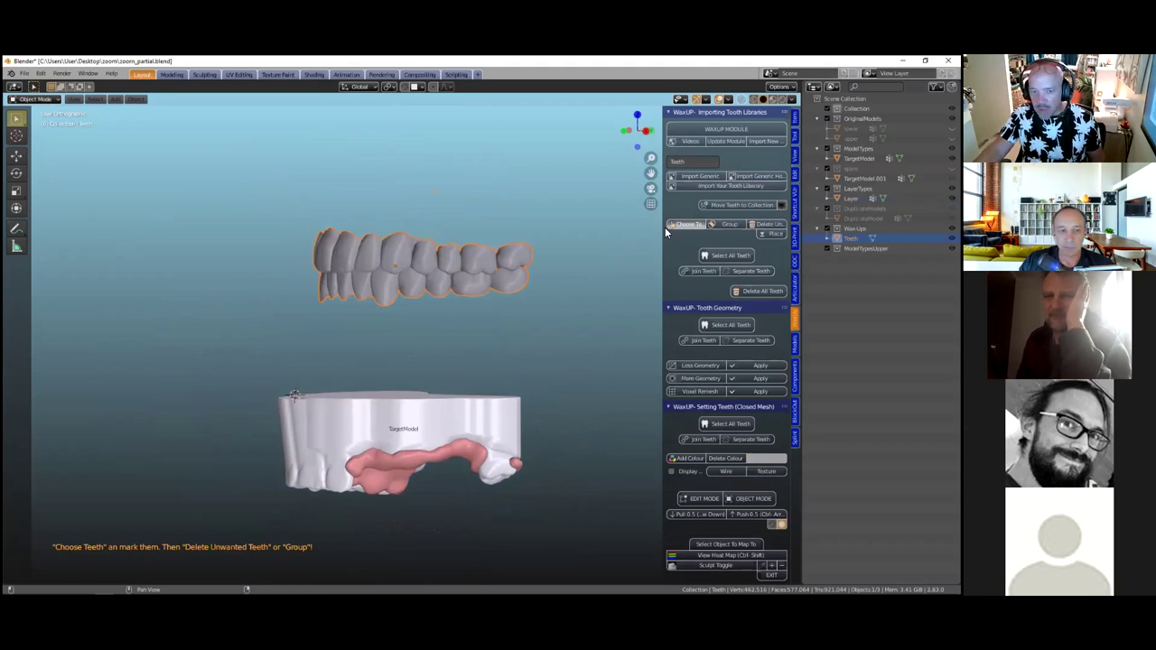
{"action": "left_click_drag", "start_coordinate": [397, 253], "coordinate": [485, 261]}
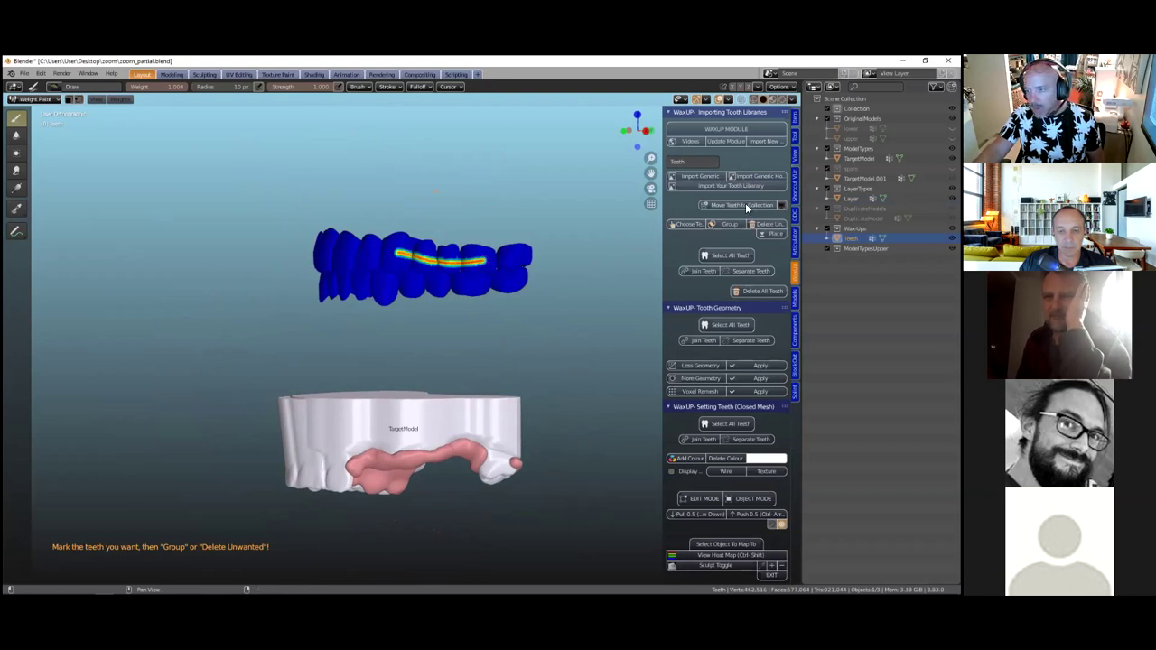
{"action": "left_click", "coordinate": [768, 225]}
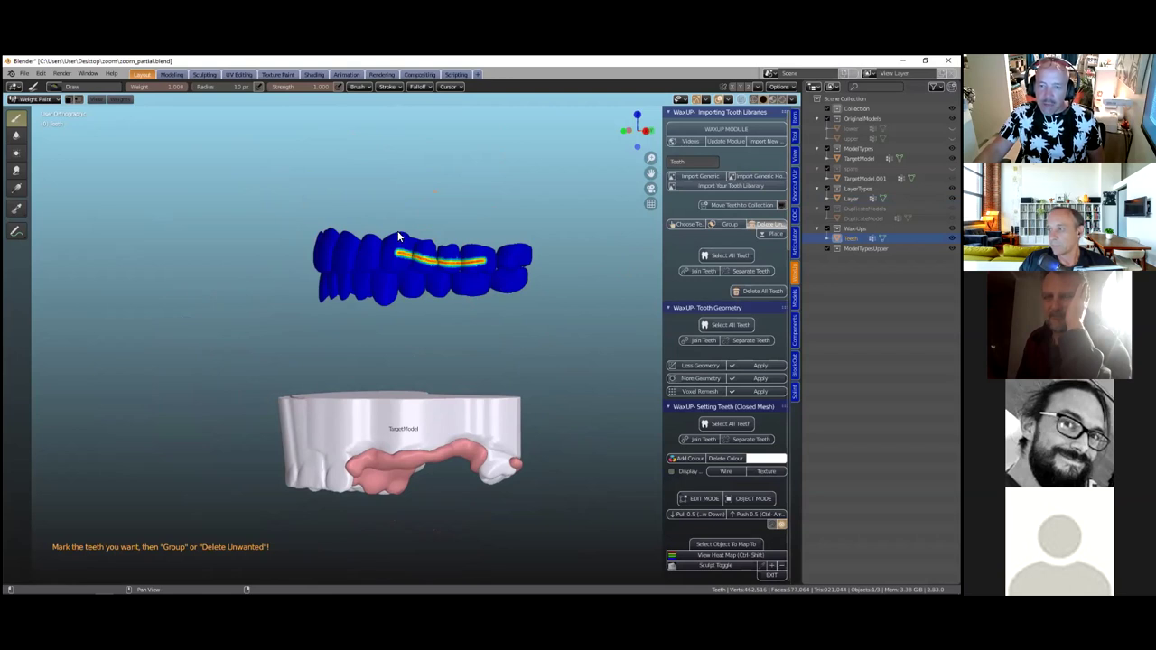
Move the remaining library teeth about 58.6 mm vertically down to the level of the model's teeth
{"action": "key", "text": "g"}
{"action": "key", "text": "z"}
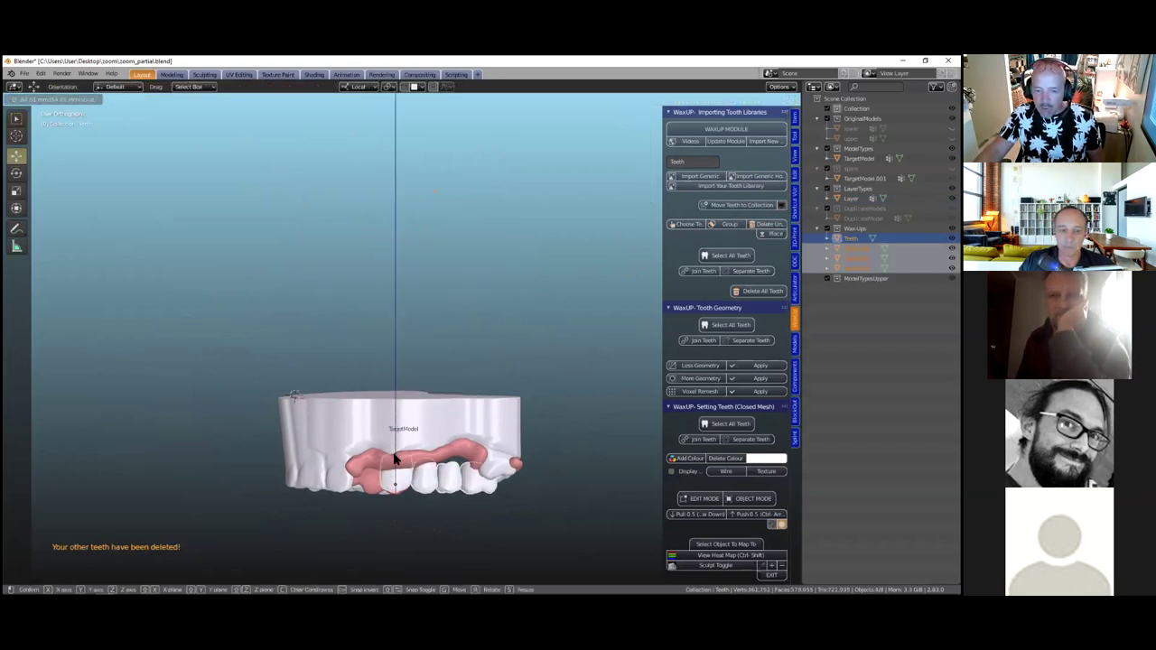
{"action": "left_click", "coordinate": [442, 345]}
Move and rotate the four library teeth in the bottom view to line them up over the edentulous ridge
{"action": "middle_click_drag", "start_coordinate": [461, 318], "coordinate": [473, 259]}
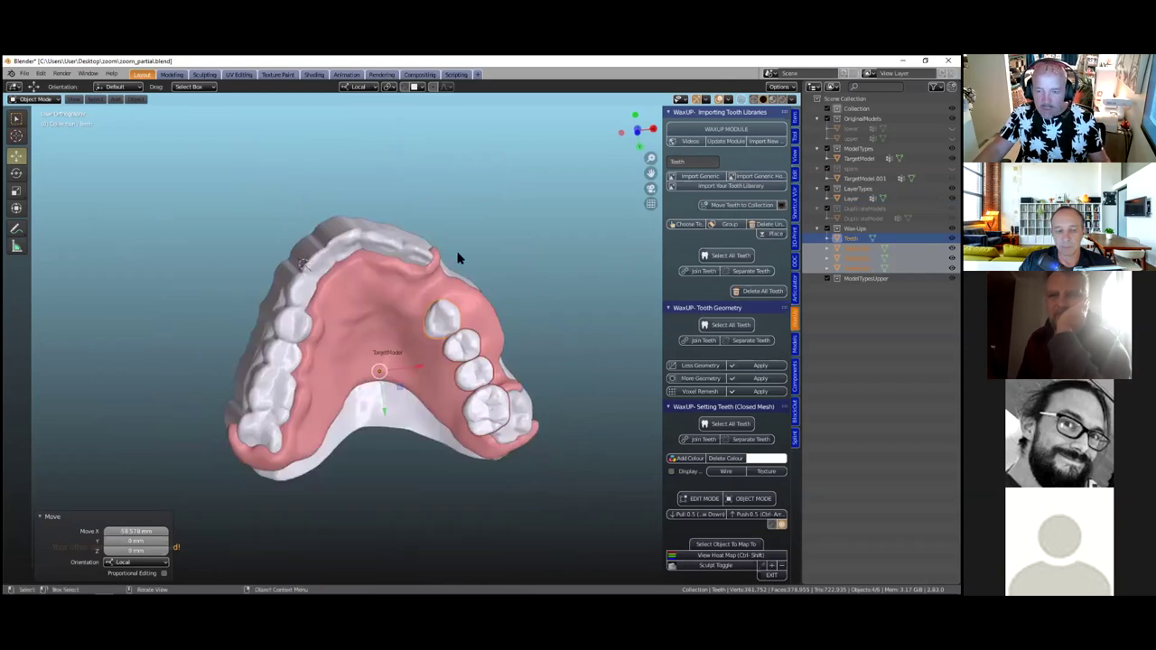
{"action": "key", "text": "grave"}
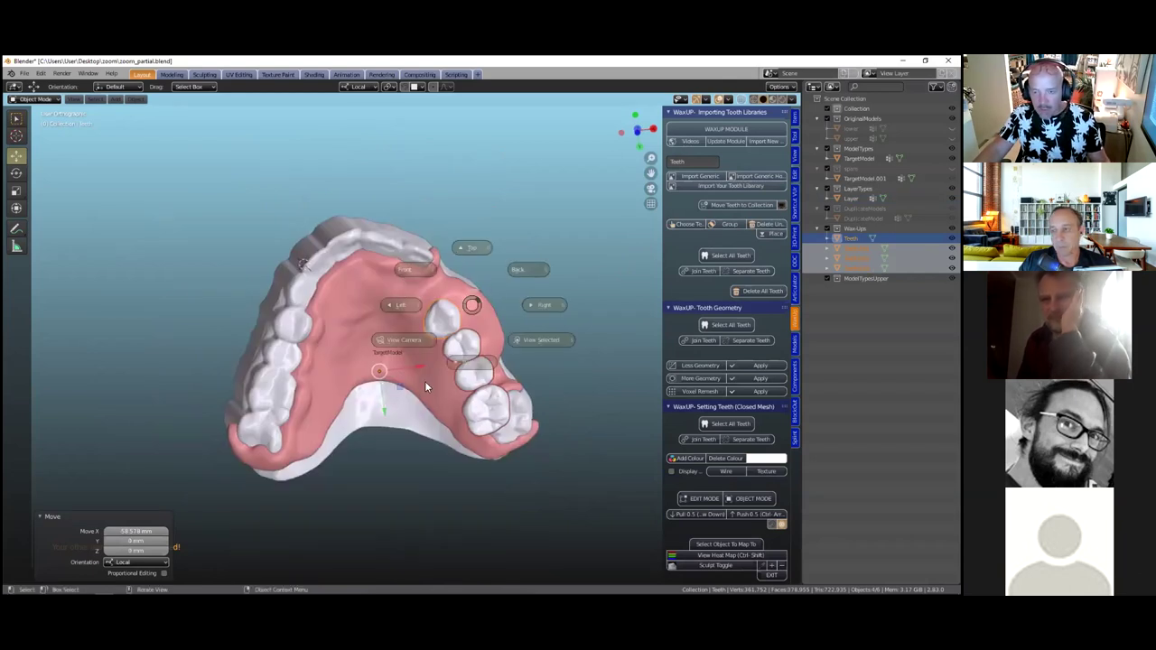
{"action": "left_click", "coordinate": [474, 365]}
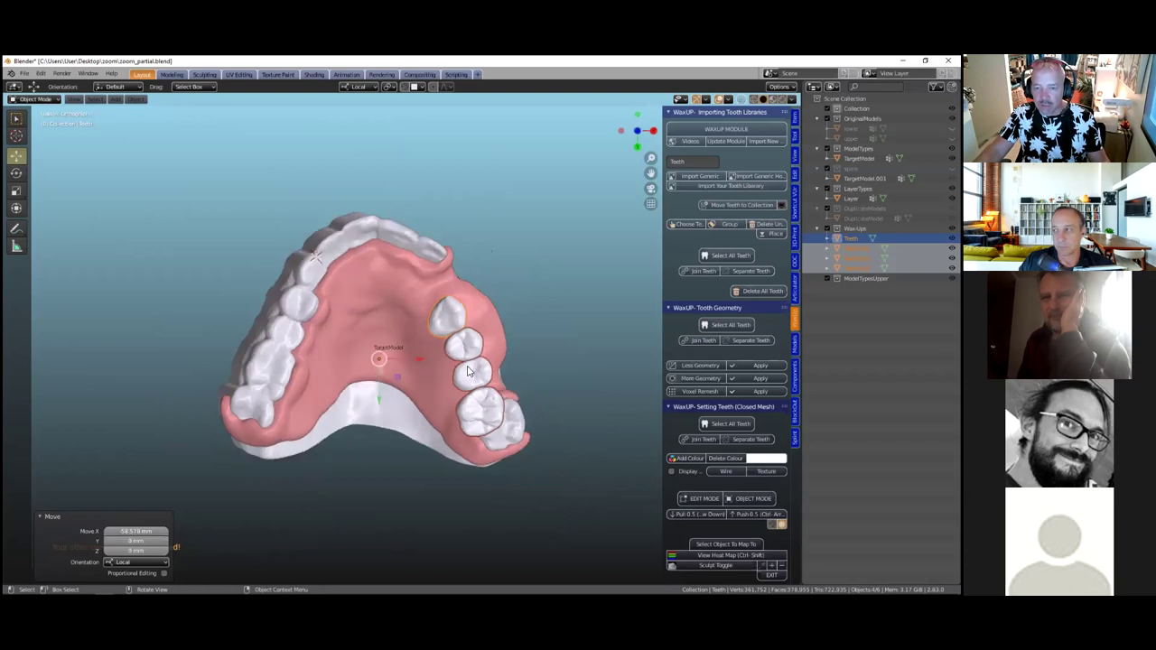
{"action": "scroll", "coordinate": [472, 305], "scroll_direction": "up", "scroll_amount": 1}
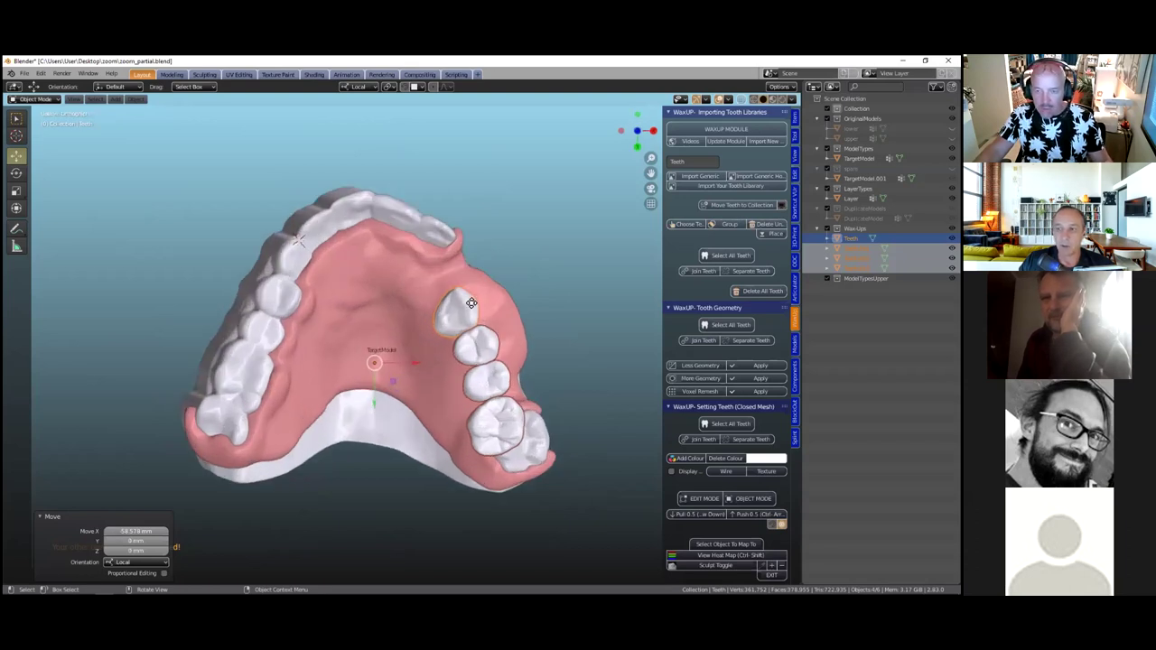
{"action": "scroll", "coordinate": [473, 307], "scroll_direction": "up", "scroll_amount": 1}
{"action": "key", "text": "g"}
{"action": "left_click", "coordinate": [481, 271]}
{"action": "key", "text": "r"}
{"action": "left_click", "coordinate": [528, 368]}
{"action": "key", "text": "g"}
{"action": "left_click", "coordinate": [522, 364]}
Scale the four teeth up to about 1.05 and reposition them within the gap
{"action": "key", "text": "s"}
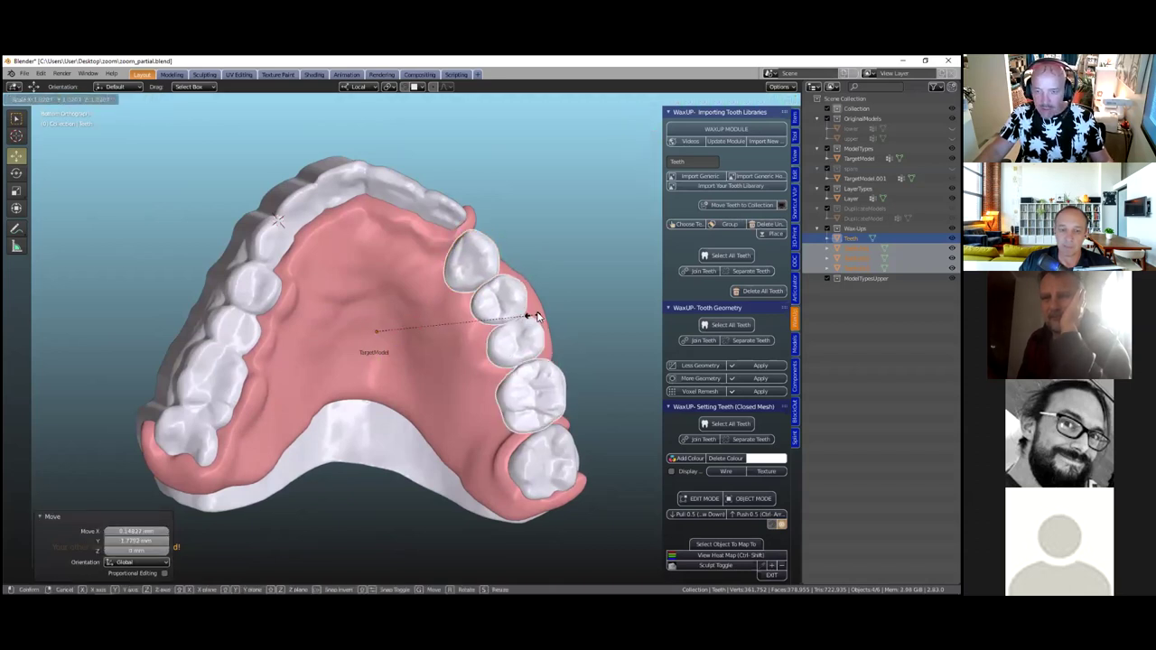
{"action": "left_click", "coordinate": [537, 311]}
{"action": "key", "text": "g"}
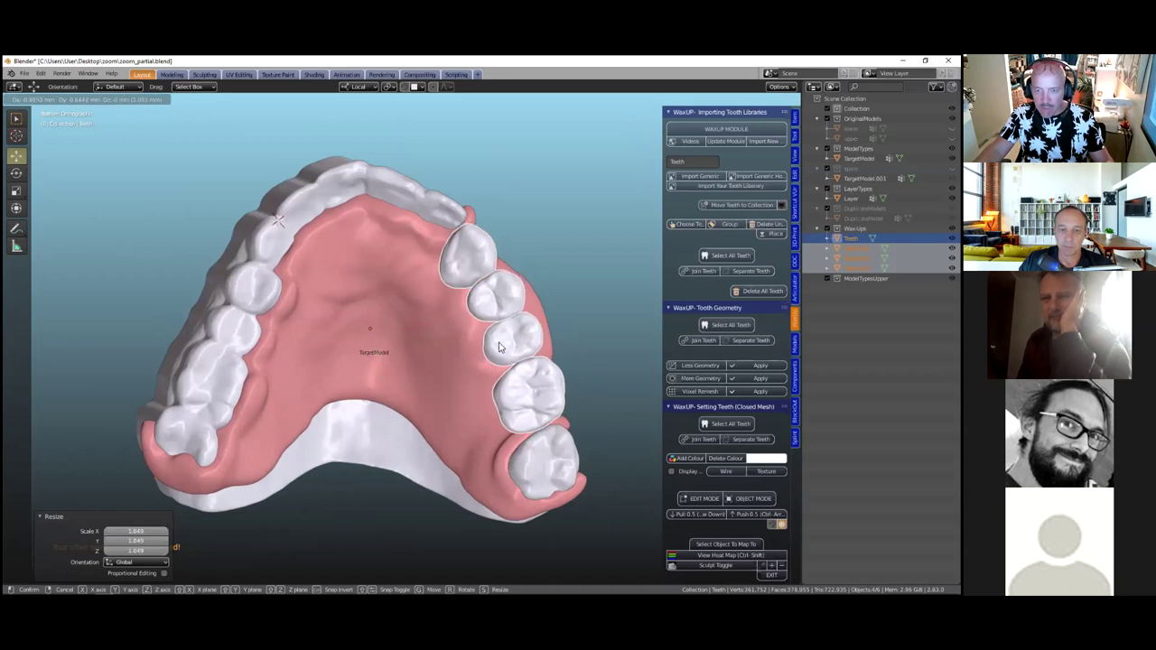
{"action": "left_click", "coordinate": [510, 355]}
{"action": "left_click", "coordinate": [380, 365]}
Tilt the four teeth in a side view to follow the occlusal line and raise them about 2.7 mm against the ridge
{"action": "middle_click_drag", "start_coordinate": [386, 428], "coordinate": [470, 399]}
{"action": "scroll", "coordinate": [470, 395], "scroll_direction": "up", "scroll_amount": 2}
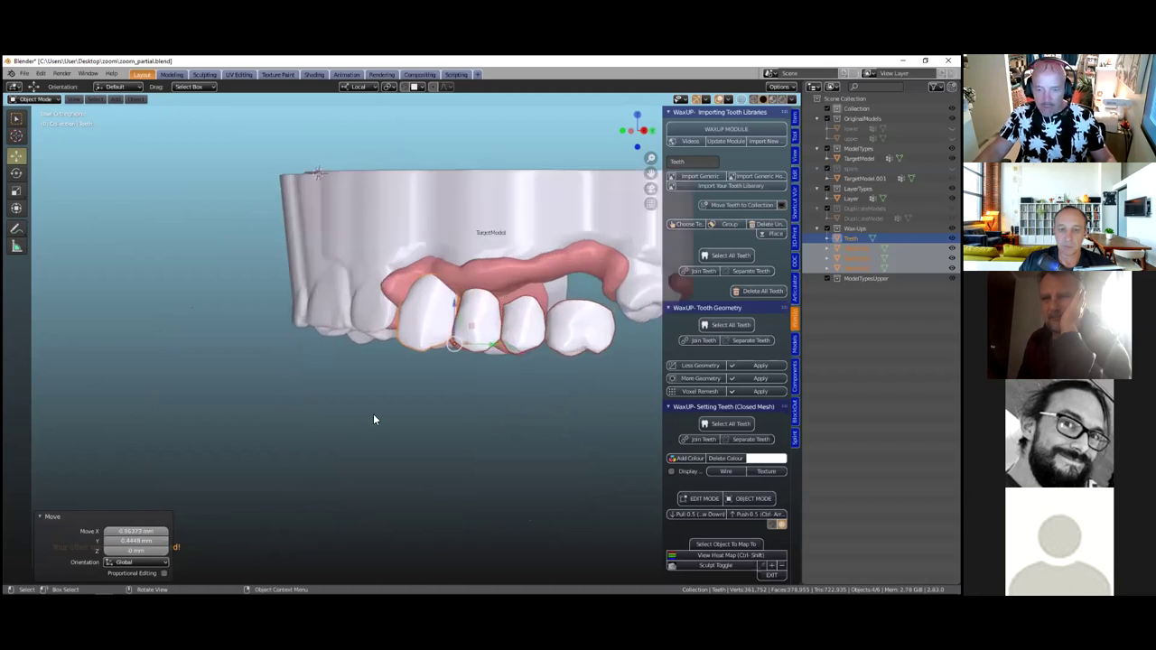
{"action": "scroll", "coordinate": [469, 419], "scroll_direction": "up", "scroll_amount": 3}
{"action": "key", "text": "r"}
{"action": "left_click", "coordinate": [473, 400]}
{"action": "key", "text": "g"}
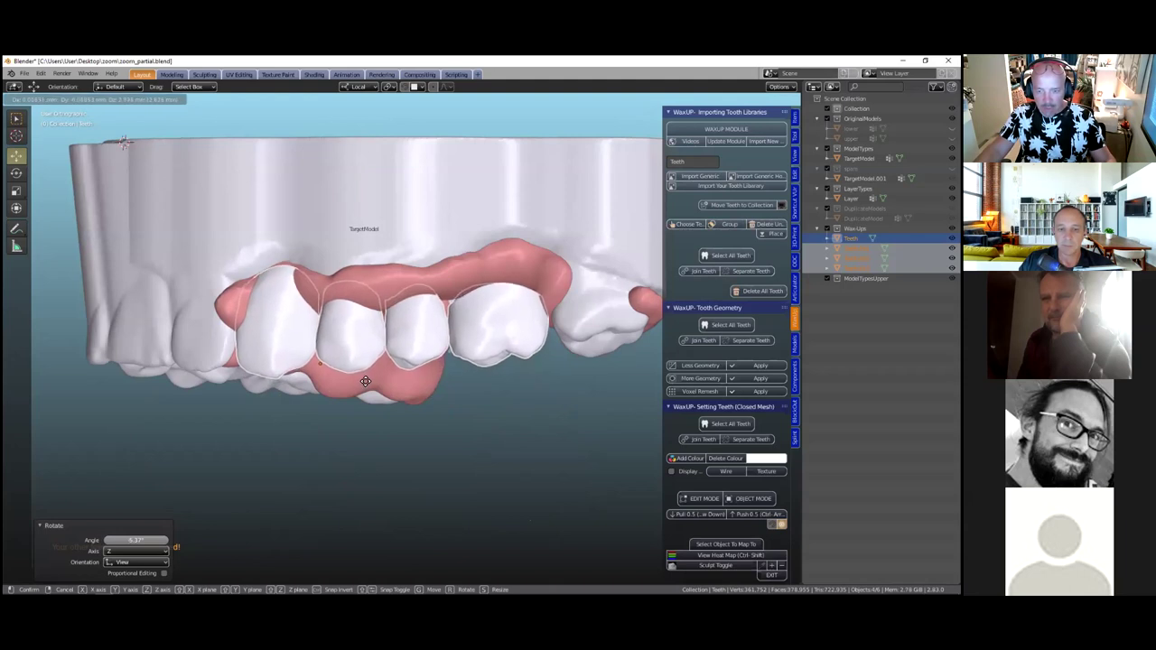
{"action": "key", "text": "Escape"}
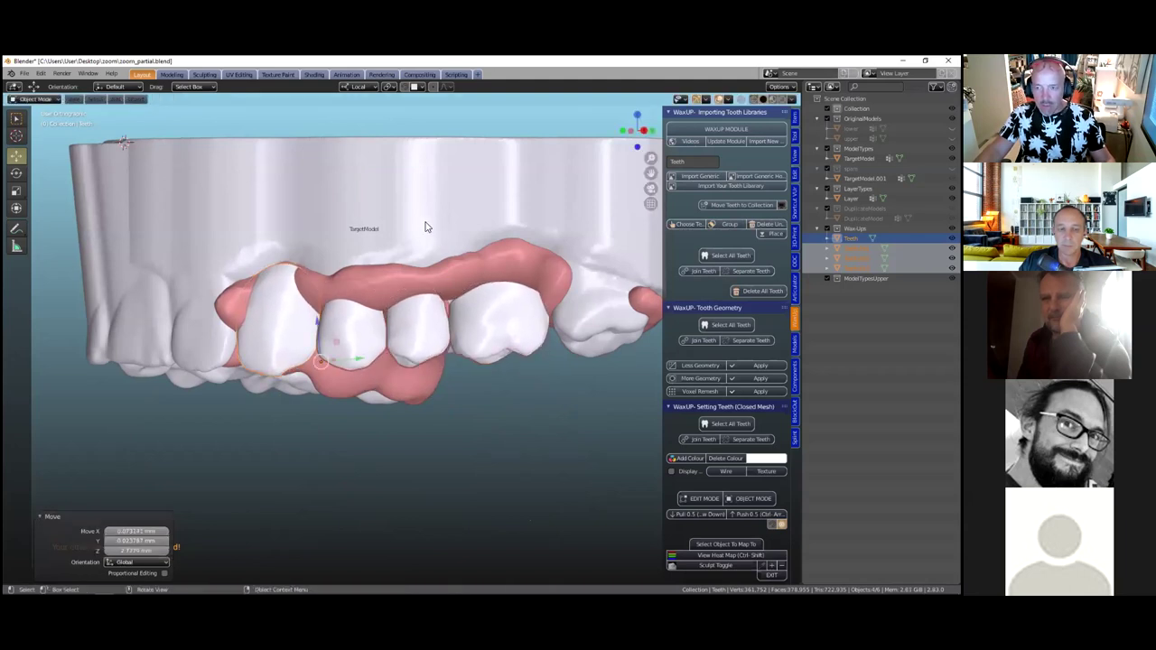
Examine the set of four teeth from several side angles against the pink layer and the neighbouring model teeth
{"action": "left_click", "coordinate": [635, 283]}
{"action": "scroll", "coordinate": [513, 368], "scroll_direction": "down", "scroll_amount": 2}
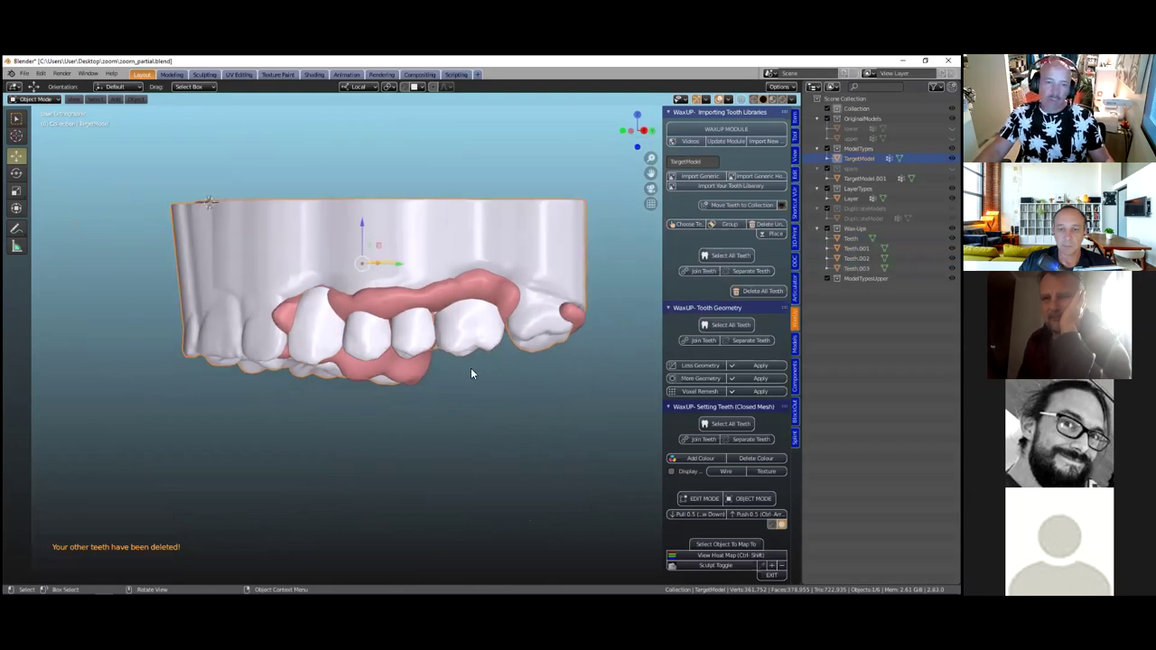
{"action": "mouse_move", "coordinate": [403, 386]}
{"action": "middle_mouse_down"}
{"action": "mouse_move", "coordinate": [406, 353]}
{"action": "mouse_move", "coordinate": [412, 401]}
{"action": "mouse_move", "coordinate": [415, 388]}
{"action": "middle_mouse_up"}
{"action": "scroll", "coordinate": [481, 383], "scroll_direction": "down", "scroll_amount": 2}
{"action": "scroll", "coordinate": [492, 396], "scroll_direction": "up", "scroll_amount": 4}
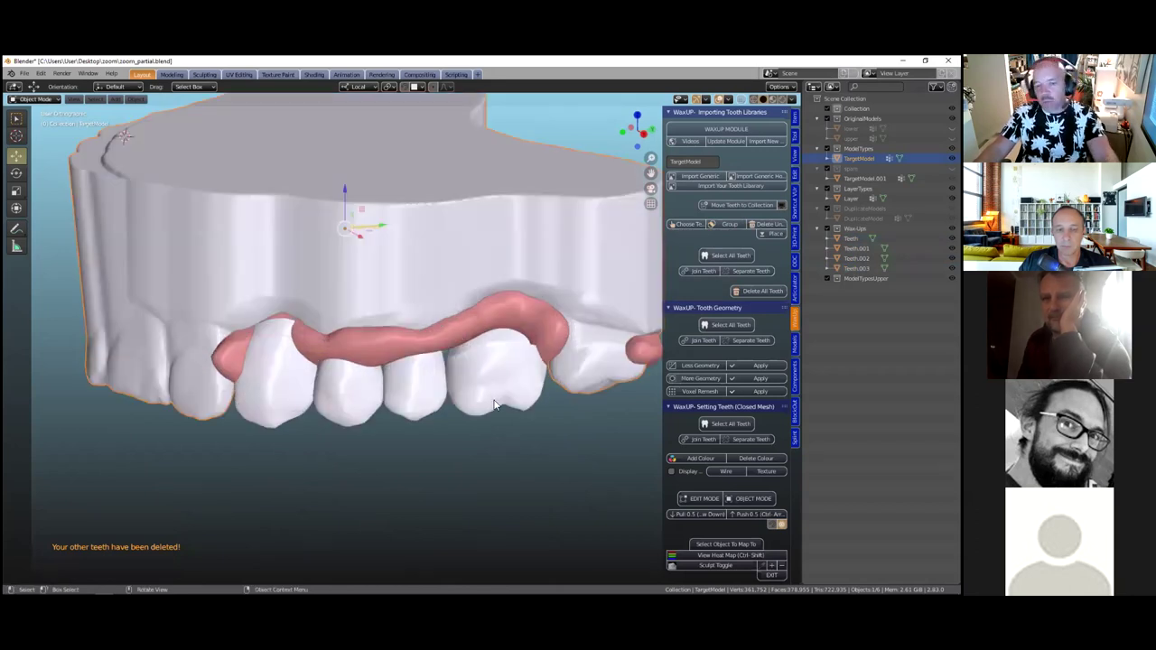
{"action": "scroll", "coordinate": [502, 401], "scroll_direction": "up", "scroll_amount": 1}
{"action": "scroll", "coordinate": [588, 335], "scroll_direction": "up", "scroll_amount": 1}
{"action": "scroll", "coordinate": [572, 346], "scroll_direction": "up", "scroll_amount": 2}
{"action": "scroll", "coordinate": [560, 348], "scroll_direction": "down", "scroll_amount": 1}
{"action": "scroll", "coordinate": [552, 349], "scroll_direction": "down", "scroll_amount": 1}
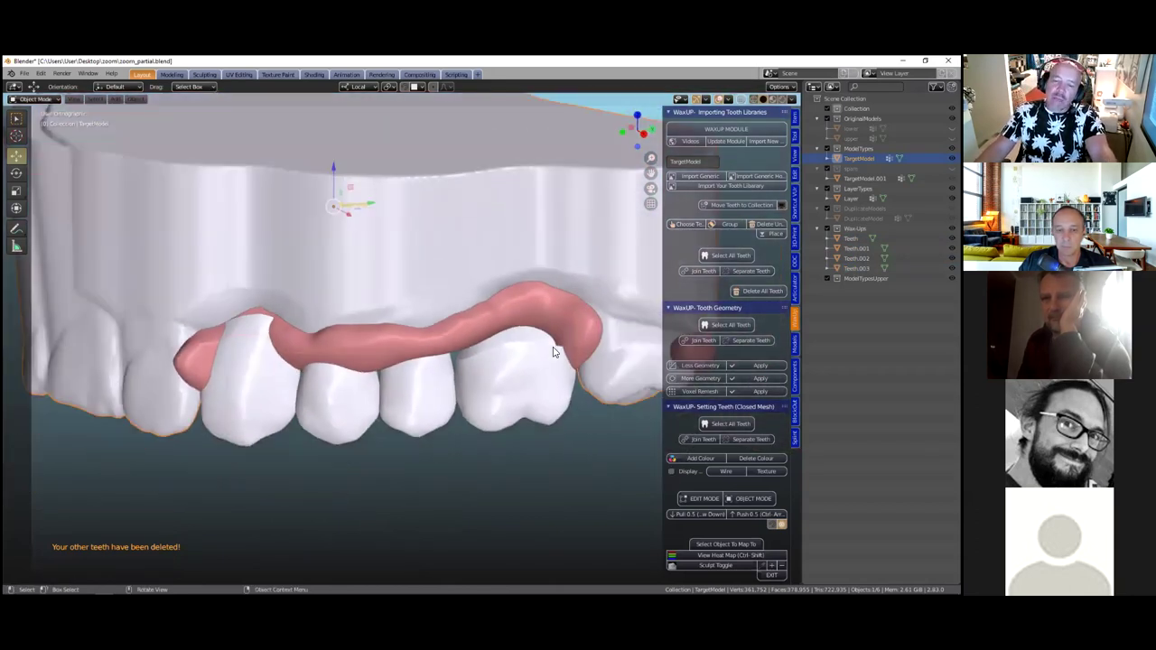
Select the four library teeth in the gap and join them into one object
{"action": "left_click", "coordinate": [510, 369]}
{"action": "middle_click_drag", "start_coordinate": [528, 360], "coordinate": [549, 337]}
{"action": "scroll", "coordinate": [549, 337], "scroll_direction": "down", "scroll_amount": 3}
{"action": "middle_click_drag", "start_coordinate": [442, 325], "coordinate": [437, 309]}
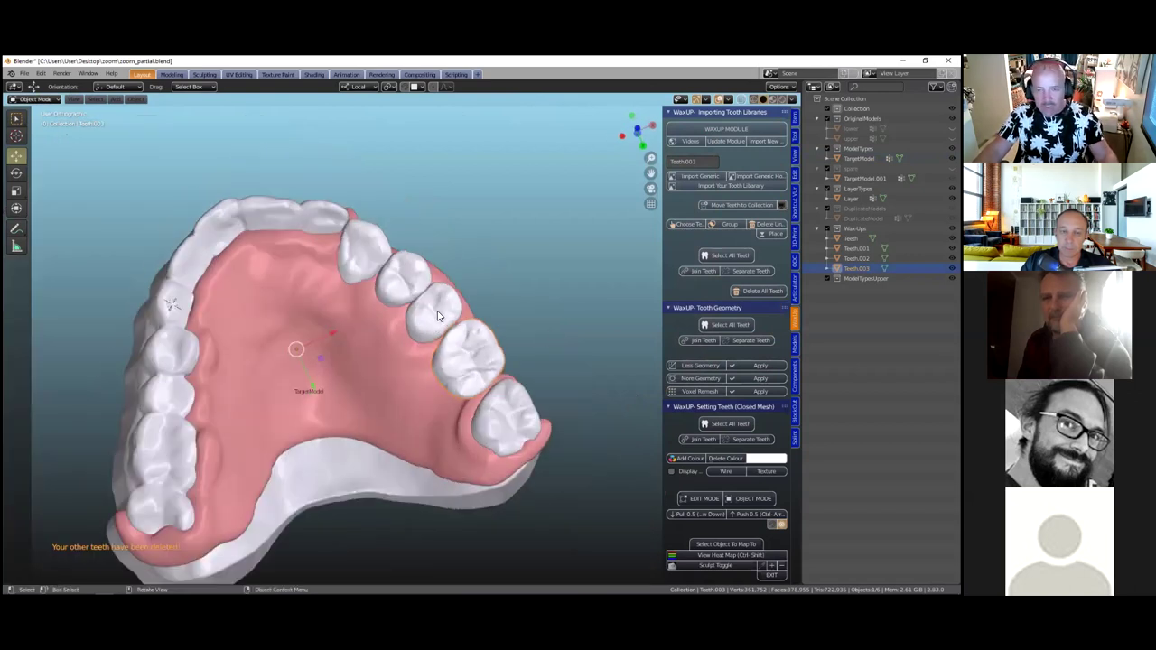
{"action": "left_click", "coordinate": [436, 309], "text": "shift"}
{"action": "left_click", "coordinate": [391, 258], "text": "shift"}
{"action": "left_click", "coordinate": [379, 241], "text": "shift"}
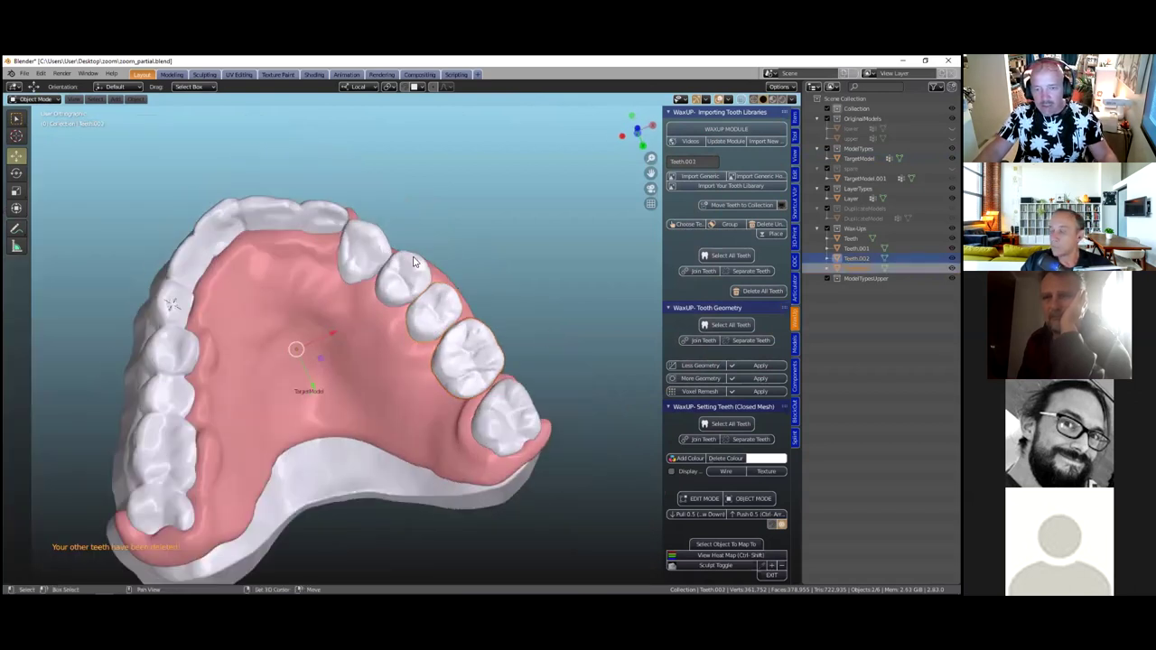
{"action": "middle_click_drag", "start_coordinate": [497, 397], "coordinate": [750, 284]}
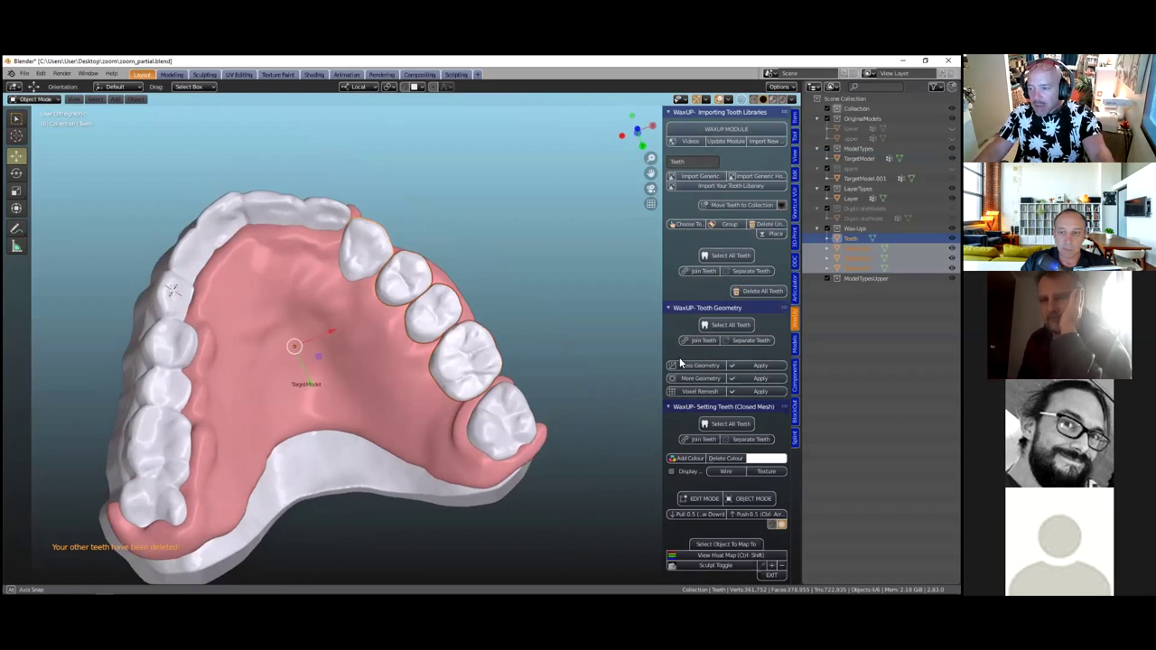
{"action": "left_click", "coordinate": [702, 339]}
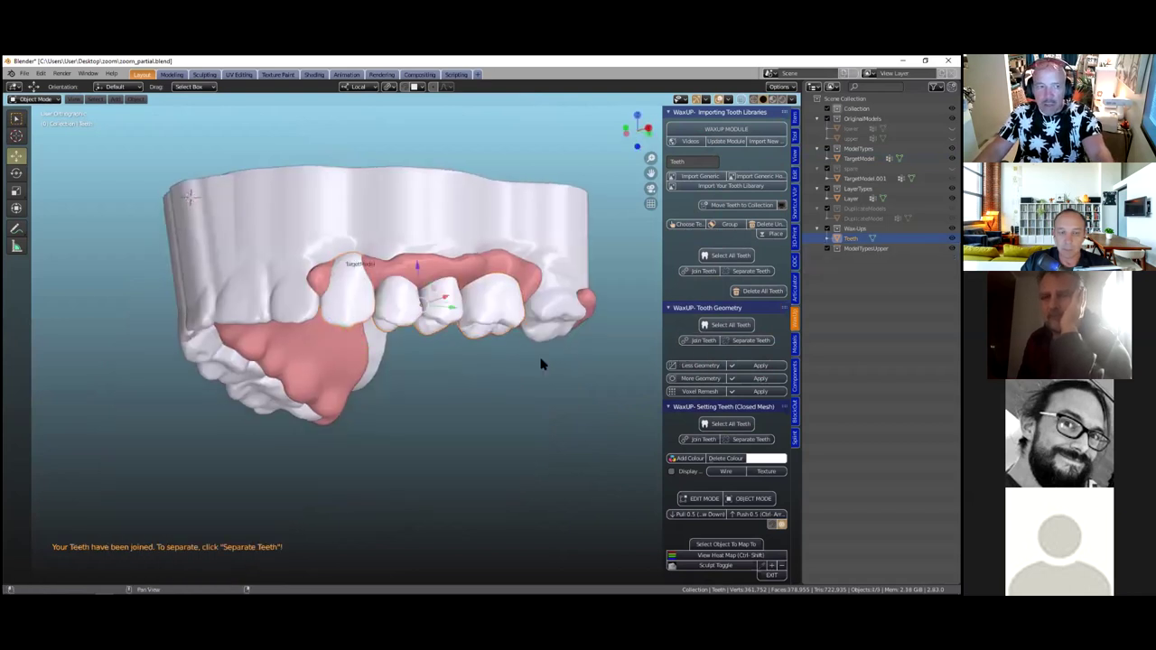
Create gum around the joined teeth with the Create Gum tool of the open-mesh gum design section
{"action": "middle_click_drag", "start_coordinate": [503, 377], "coordinate": [763, 457]}
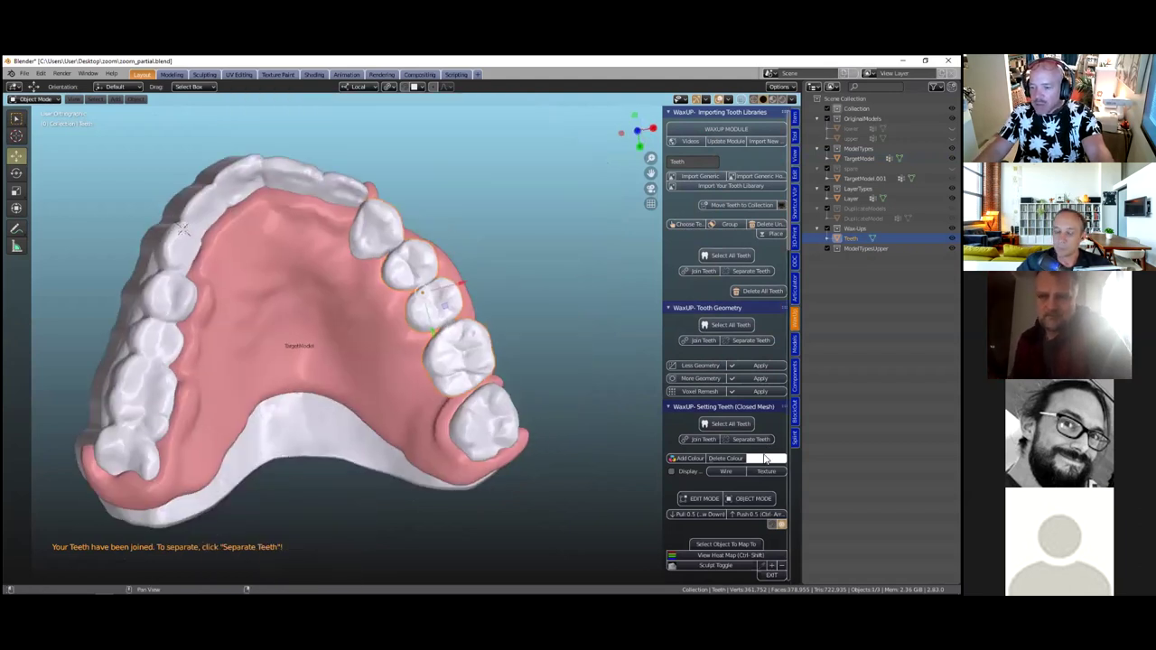
{"action": "scroll", "coordinate": [764, 461], "scroll_direction": "down", "scroll_amount": 6}
{"action": "scroll", "coordinate": [722, 334], "scroll_direction": "down", "scroll_amount": 5}
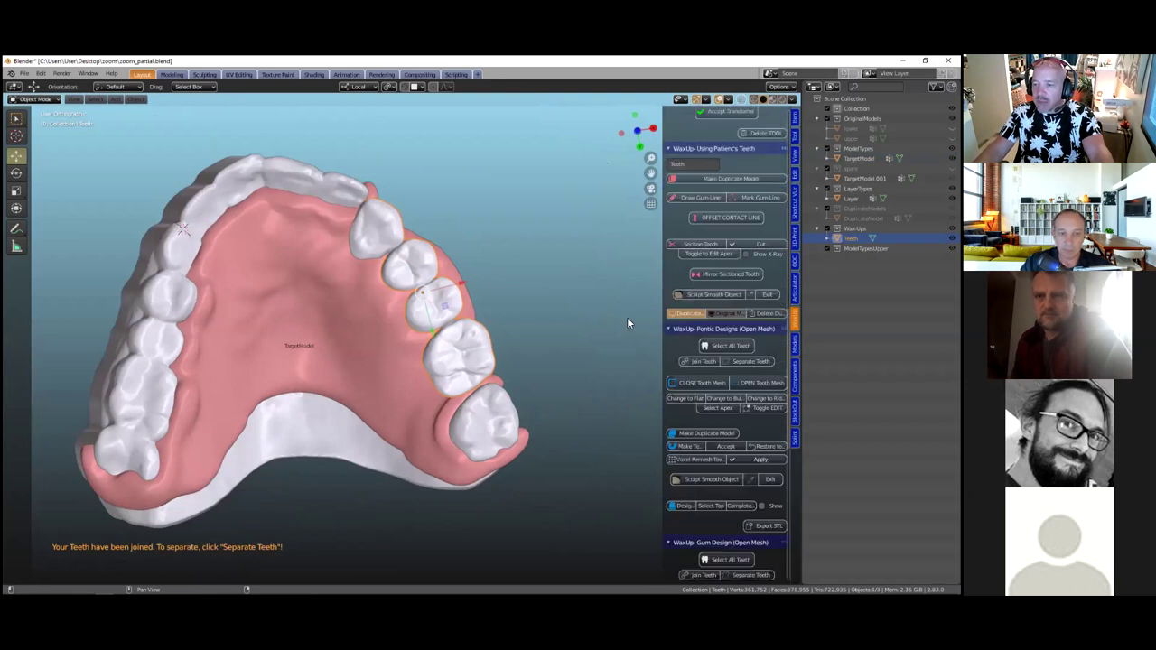
{"action": "scroll", "coordinate": [723, 339], "scroll_direction": "down", "scroll_amount": 5}
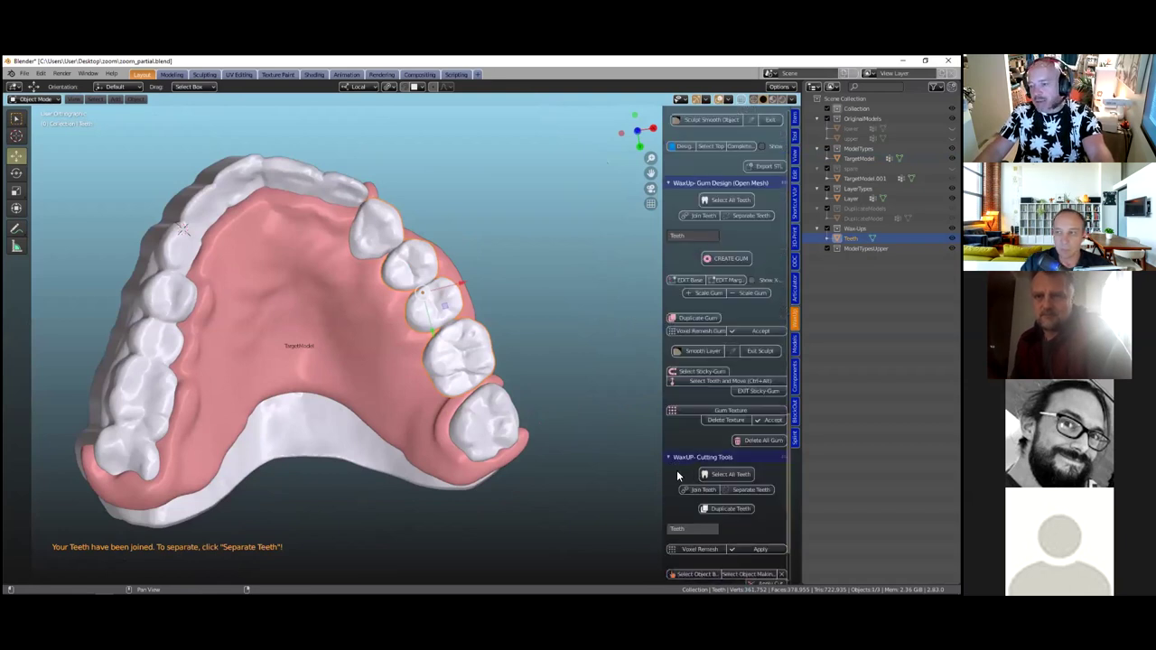
{"action": "scroll", "coordinate": [720, 463], "scroll_direction": "up", "scroll_amount": 11}
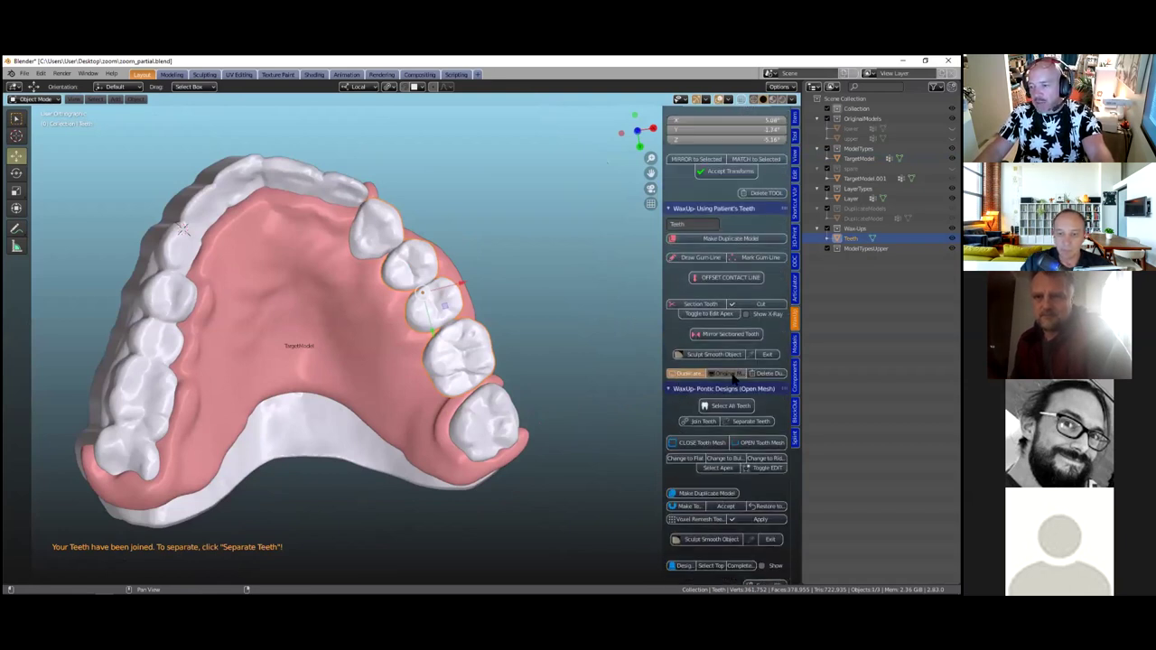
{"action": "scroll", "coordinate": [748, 375], "scroll_direction": "up", "scroll_amount": 4}
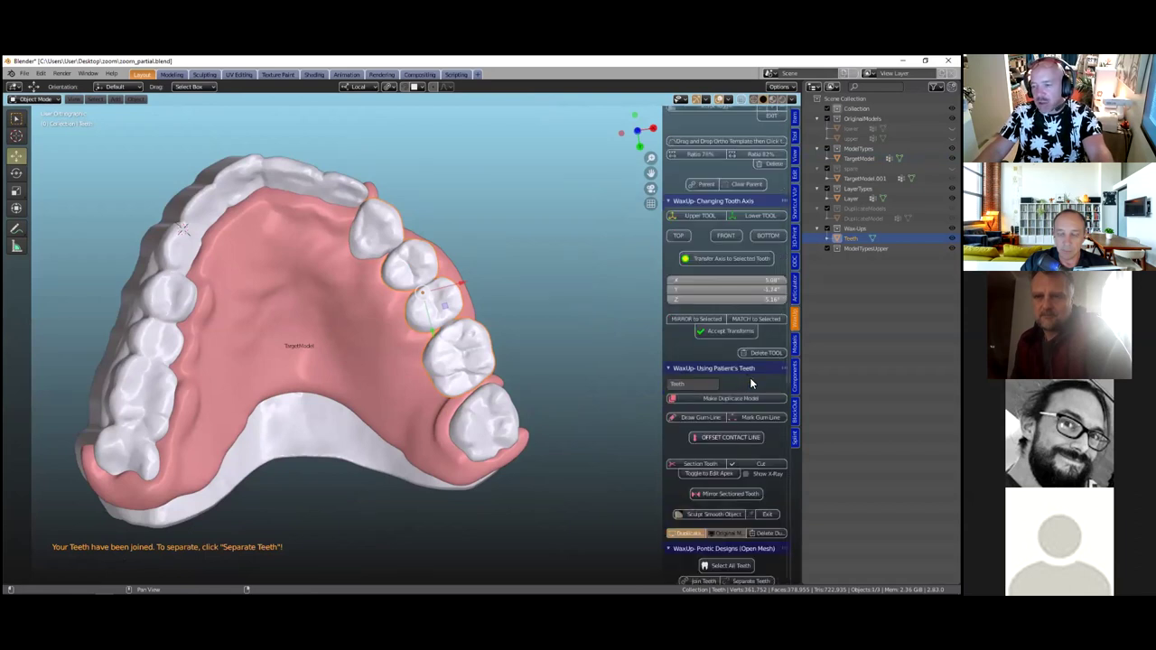
{"action": "scroll", "coordinate": [749, 384], "scroll_direction": "down", "scroll_amount": 10}
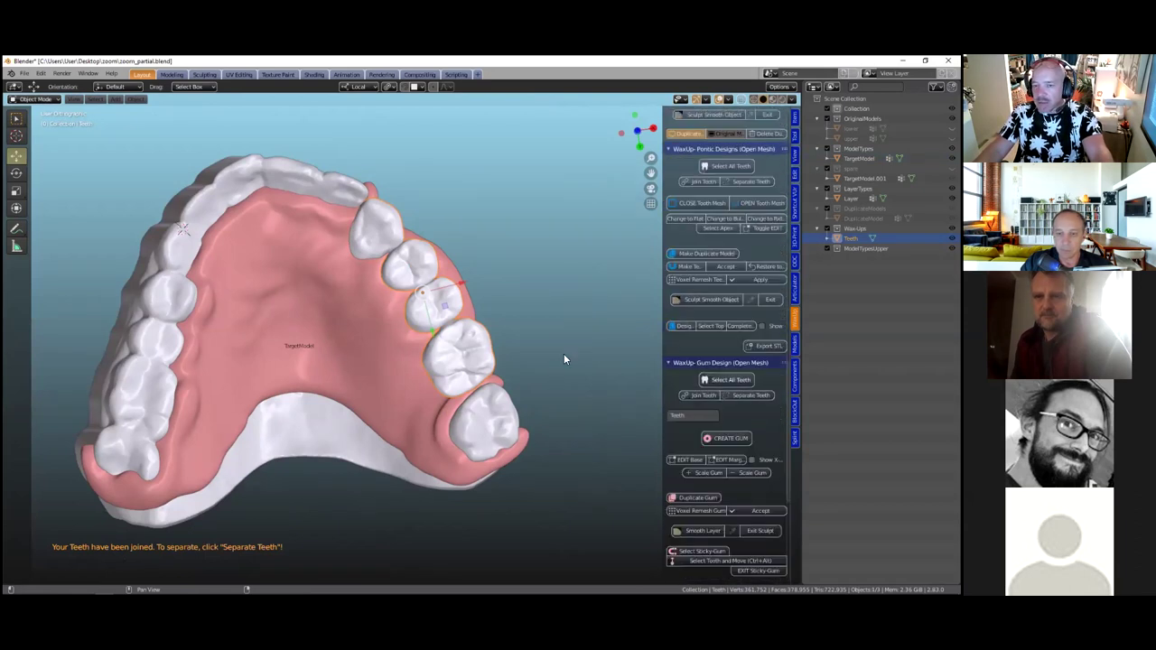
{"action": "scroll", "coordinate": [718, 298], "scroll_direction": "down", "scroll_amount": 4}
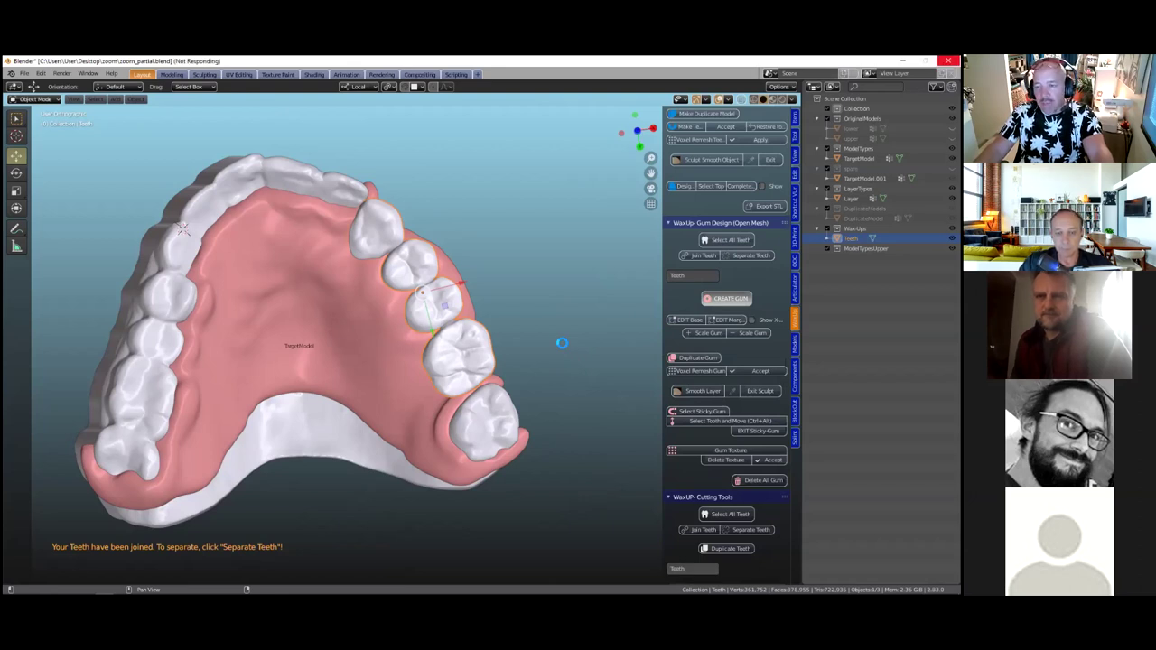
{"action": "middle_click_drag", "start_coordinate": [542, 343], "coordinate": [537, 367]}
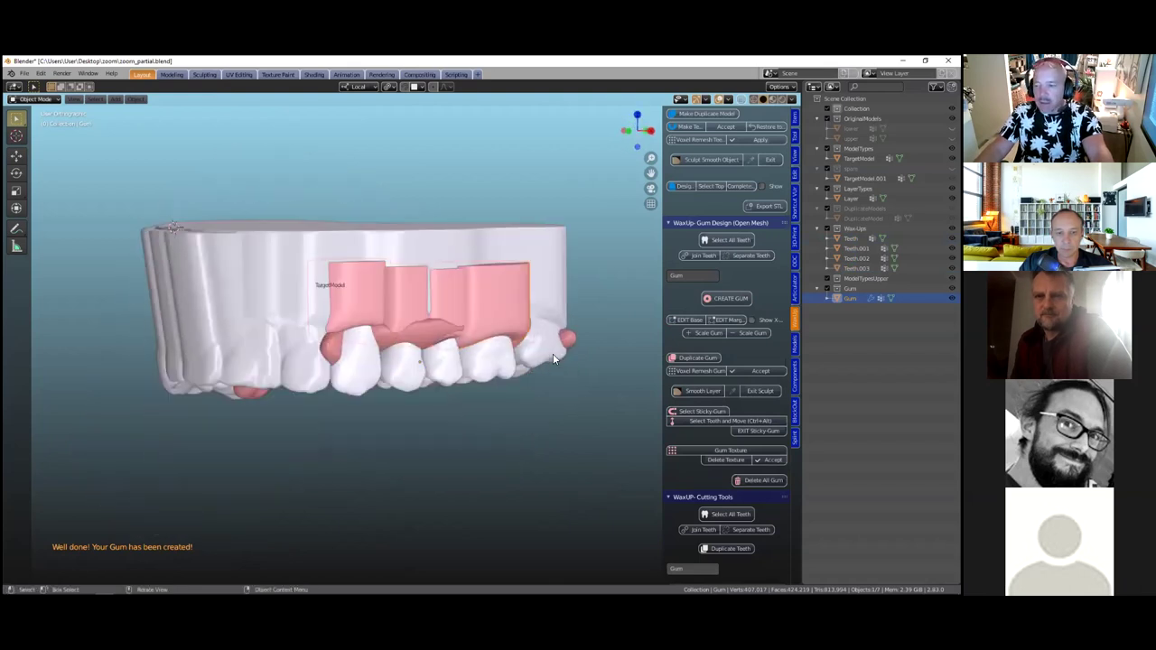
{"action": "scroll", "coordinate": [544, 365], "scroll_direction": "up", "scroll_amount": 1}
{"action": "scroll", "coordinate": [552, 345], "scroll_direction": "up", "scroll_amount": 1}
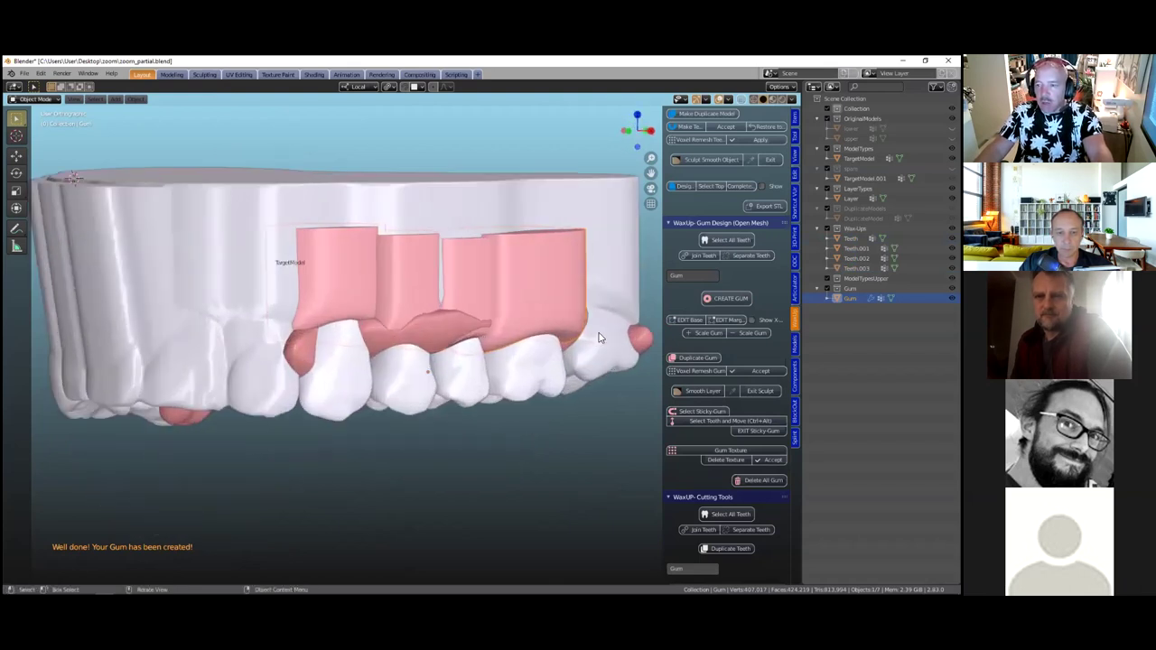
Edit the gum's base: scale it down and move it about -2.8 mm in X and 1.1 mm in Y
{"action": "left_click_drag", "start_coordinate": [655, 317], "coordinate": [637, 318]}
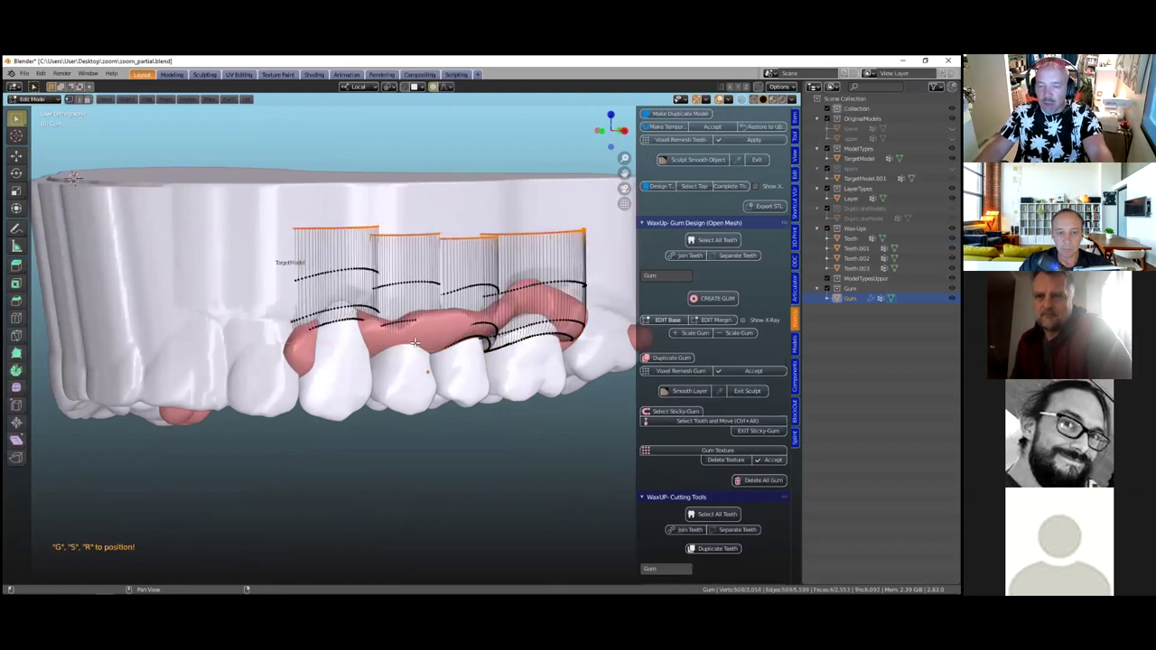
{"action": "middle_click_drag", "start_coordinate": [518, 362], "coordinate": [185, 174]}
{"action": "key", "text": "s"}
{"action": "left_click", "coordinate": [472, 338]}
{"action": "key", "text": "g"}
{"action": "left_click", "coordinate": [476, 387]}
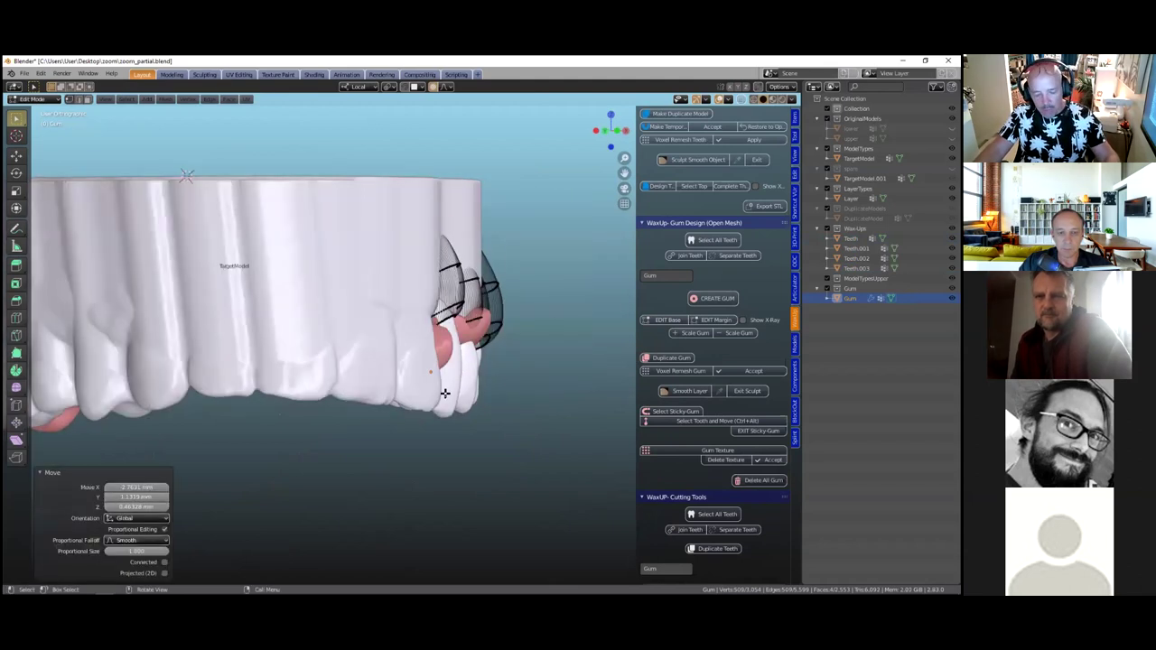
Scale the gum's base edge to about 0.91 and finish editing the base
{"action": "middle_click_drag", "start_coordinate": [526, 379], "coordinate": [494, 387]}
{"action": "key", "text": "s"}
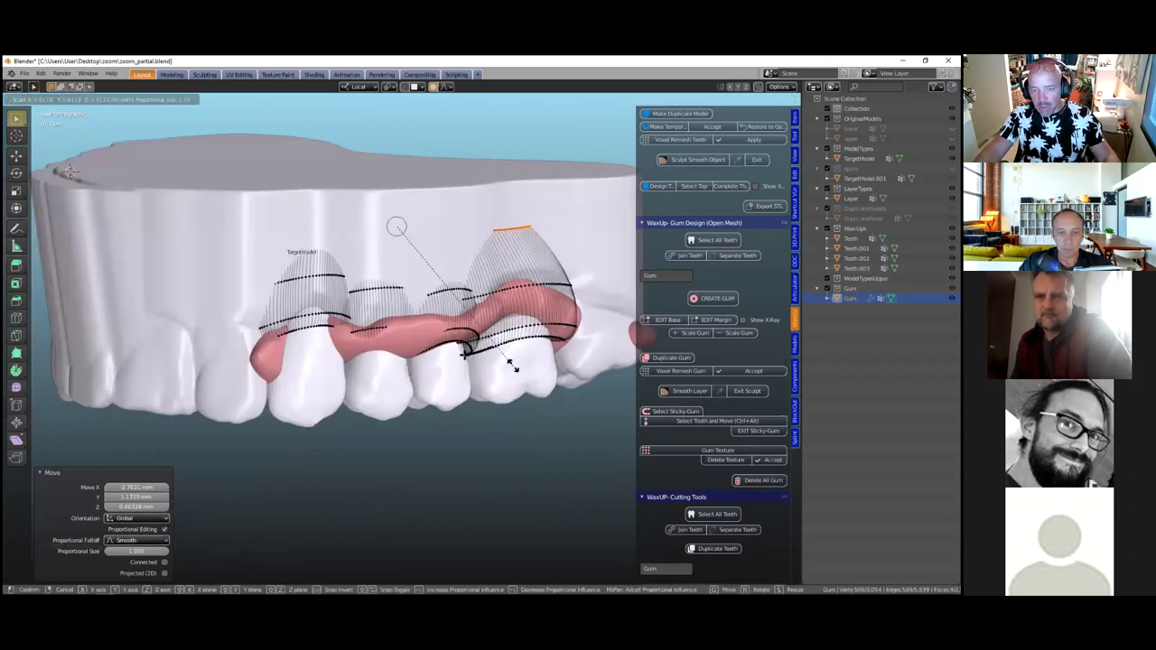
{"action": "left_click", "coordinate": [499, 372]}
{"action": "middle_click_drag", "start_coordinate": [499, 372], "coordinate": [498, 372]}
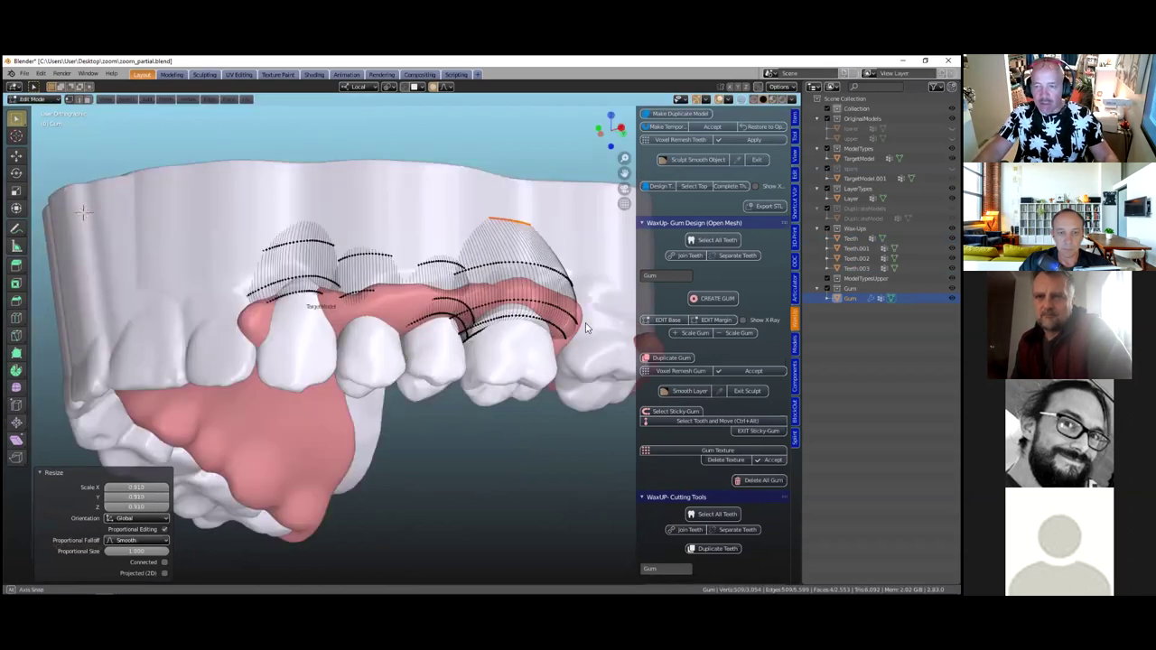
{"action": "middle_click_drag", "start_coordinate": [671, 370], "coordinate": [682, 358]}
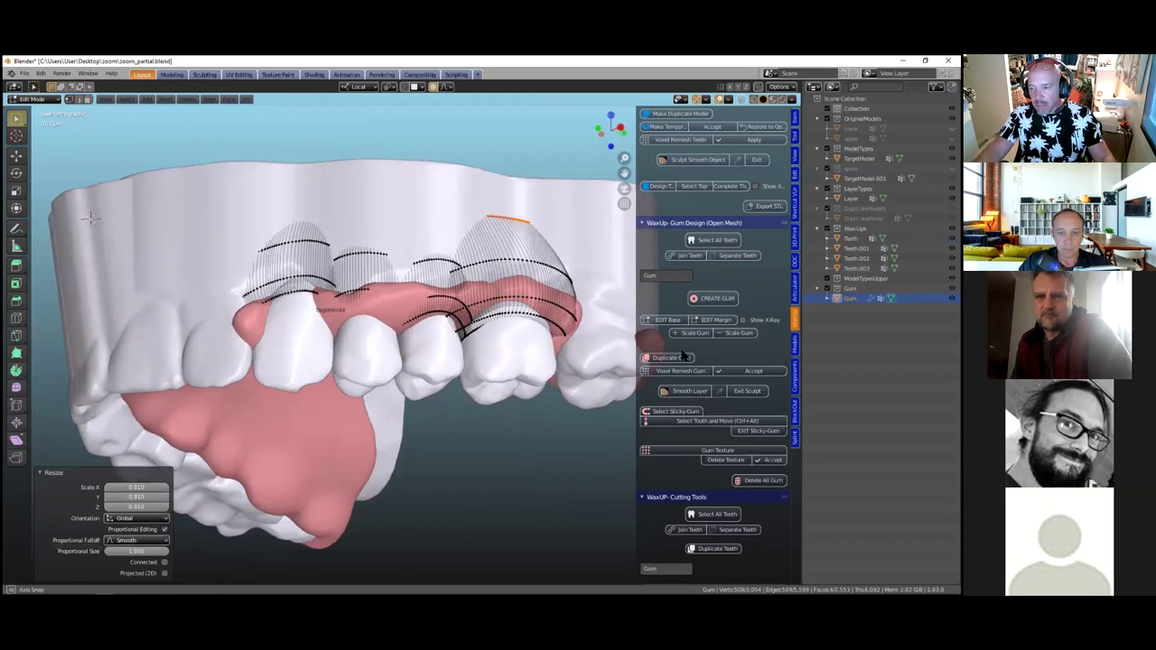
{"action": "left_click", "coordinate": [668, 321]}
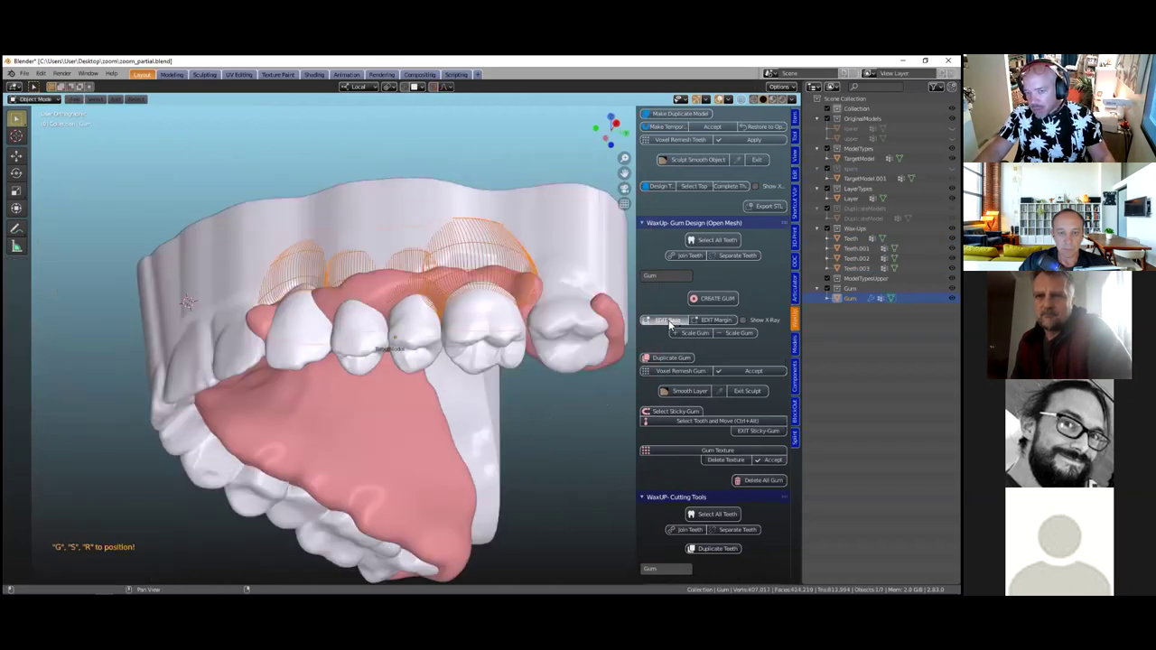
{"action": "left_click", "coordinate": [673, 323]}
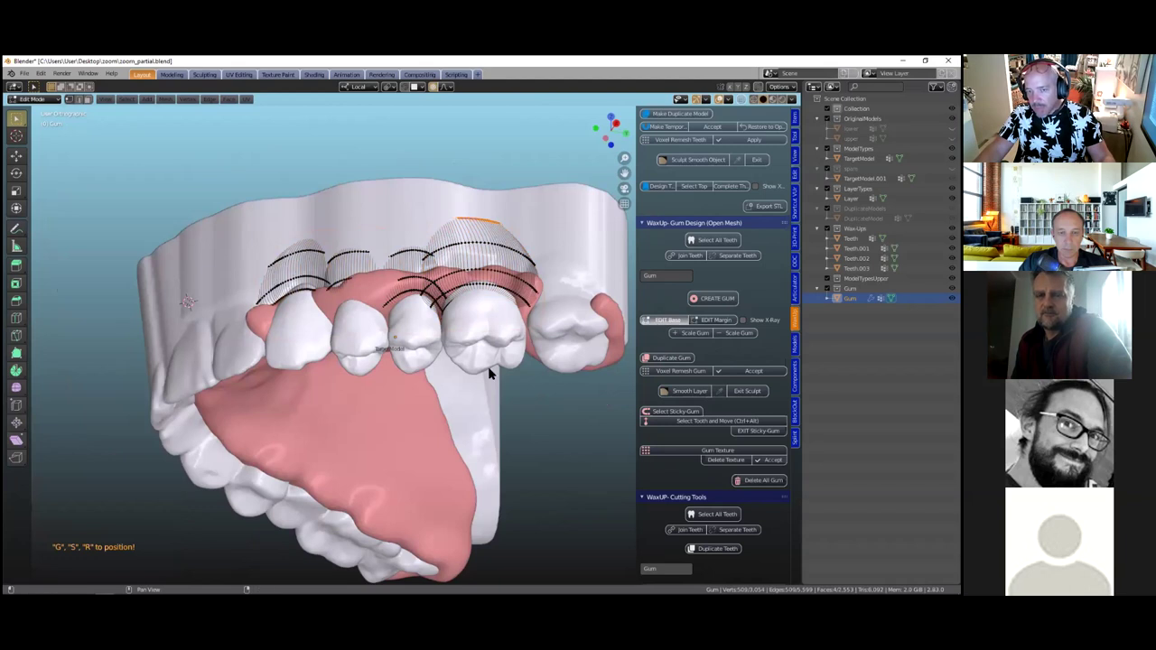
{"action": "key", "text": "Tab"}
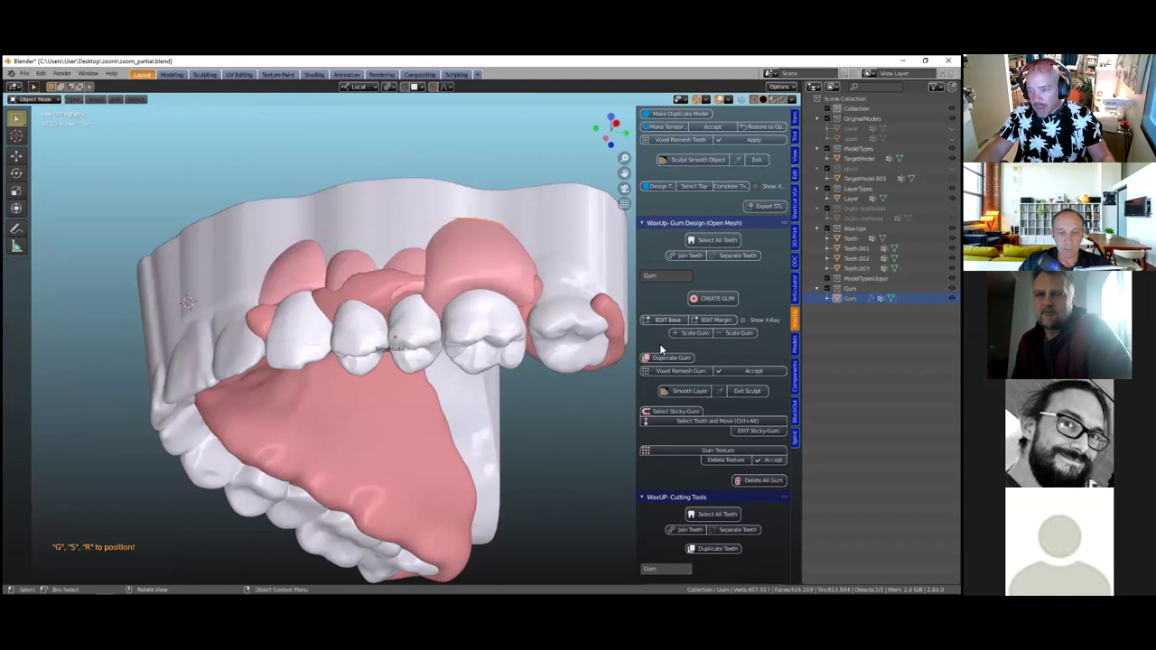
Shrink the whole gum by two decrements of the gum scaling tool
{"action": "left_click", "coordinate": [730, 331]}
{"action": "left_click", "coordinate": [730, 331]}
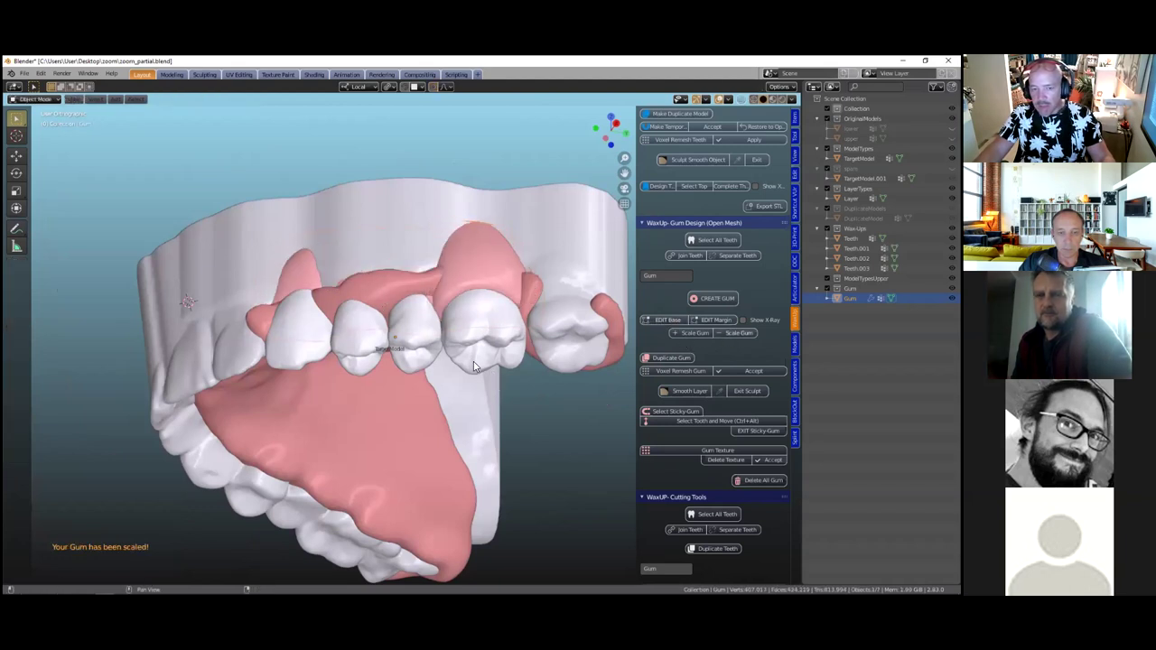
{"action": "middle_click_drag", "start_coordinate": [482, 391], "coordinate": [503, 394]}
Move the gum's base about -4.9 mm in X and -1.3 mm in Z, with the proportional size enlarged to about 14.4
{"action": "middle_click_drag", "start_coordinate": [702, 346], "coordinate": [709, 322]}
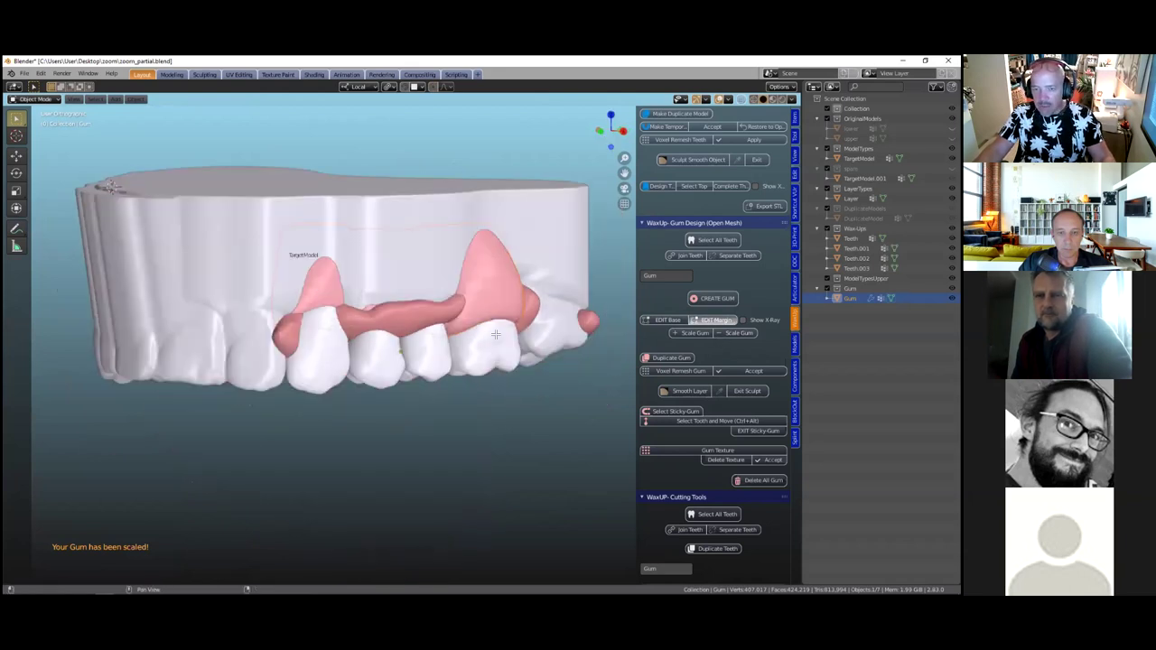
{"action": "middle_click_drag", "start_coordinate": [508, 289], "coordinate": [603, 309]}
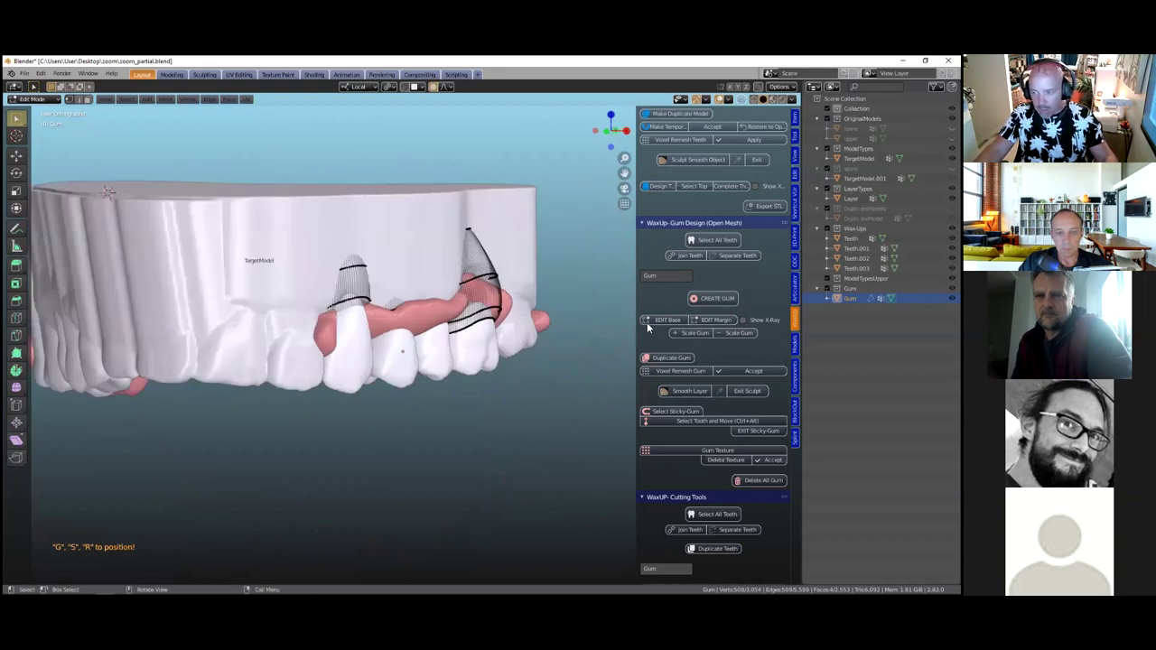
{"action": "left_click", "coordinate": [657, 321]}
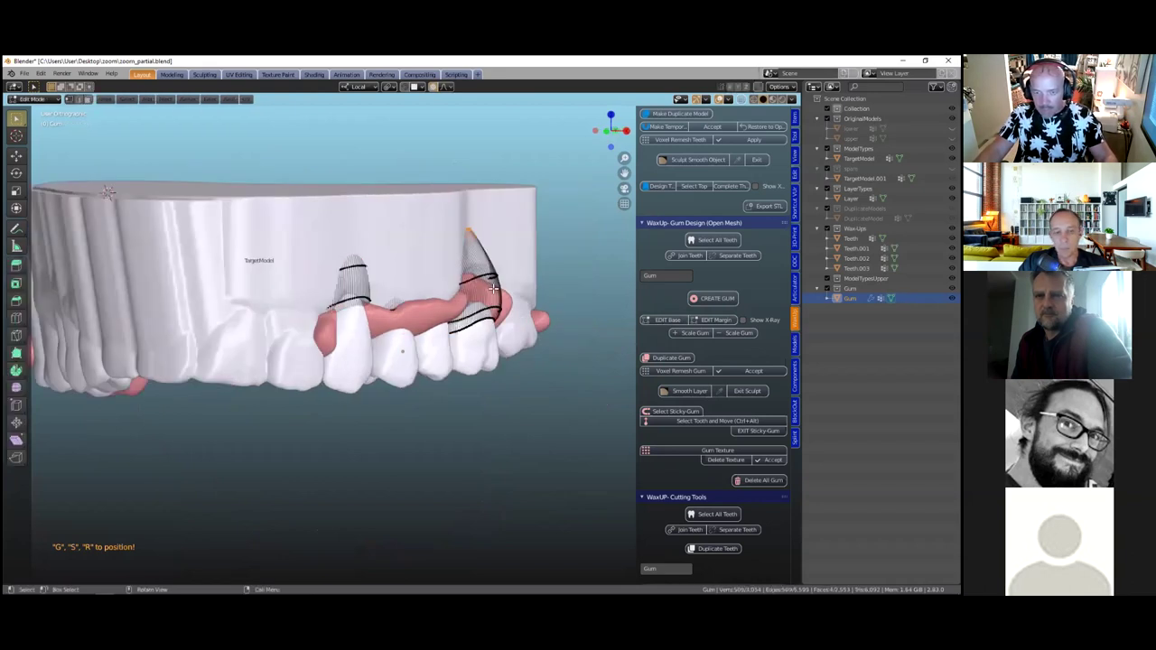
{"action": "middle_click_drag", "start_coordinate": [500, 289], "coordinate": [496, 289]}
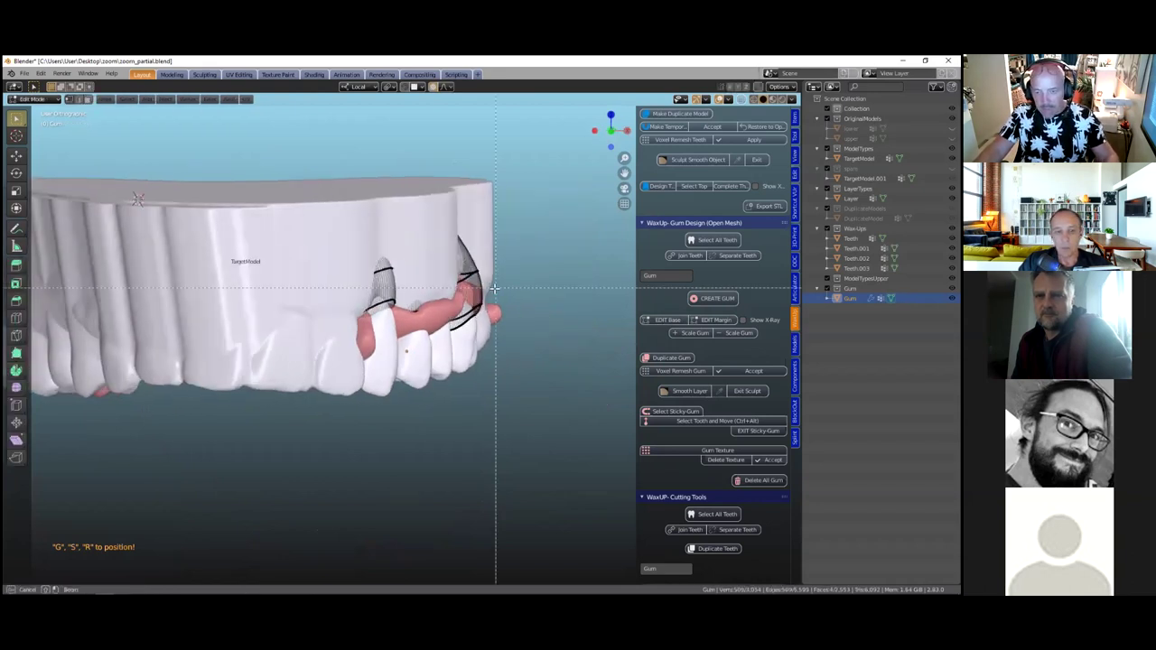
{"action": "key", "text": "g"}
{"action": "scroll", "coordinate": [481, 287], "scroll_direction": "down", "scroll_amount": 15}
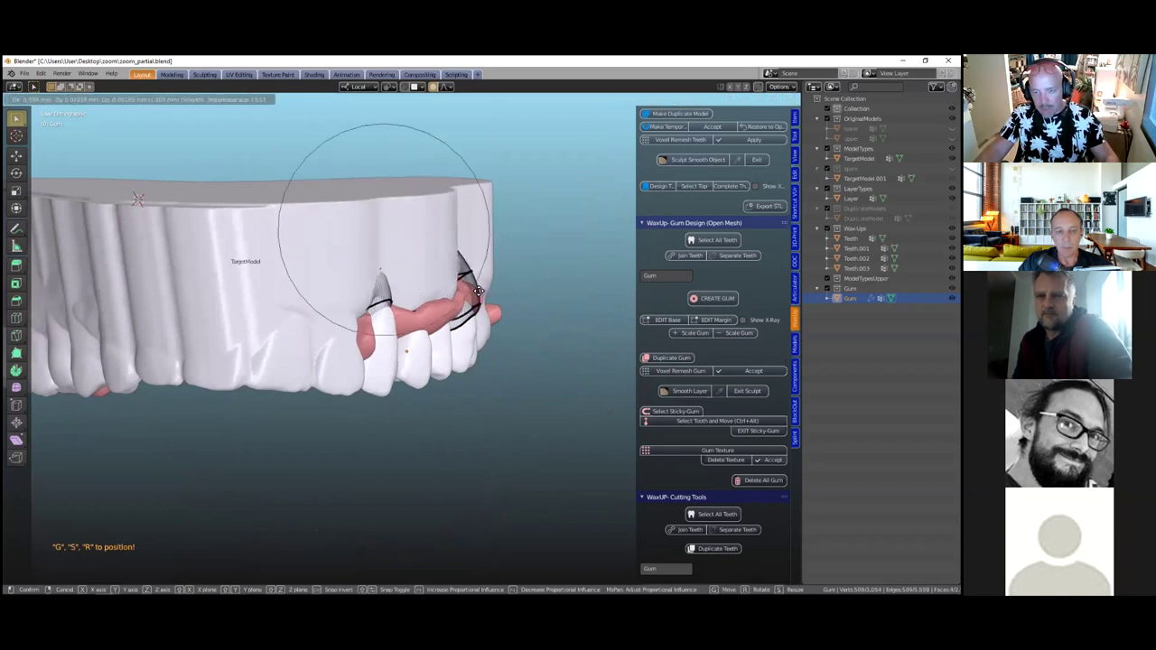
{"action": "left_click", "coordinate": [458, 263]}
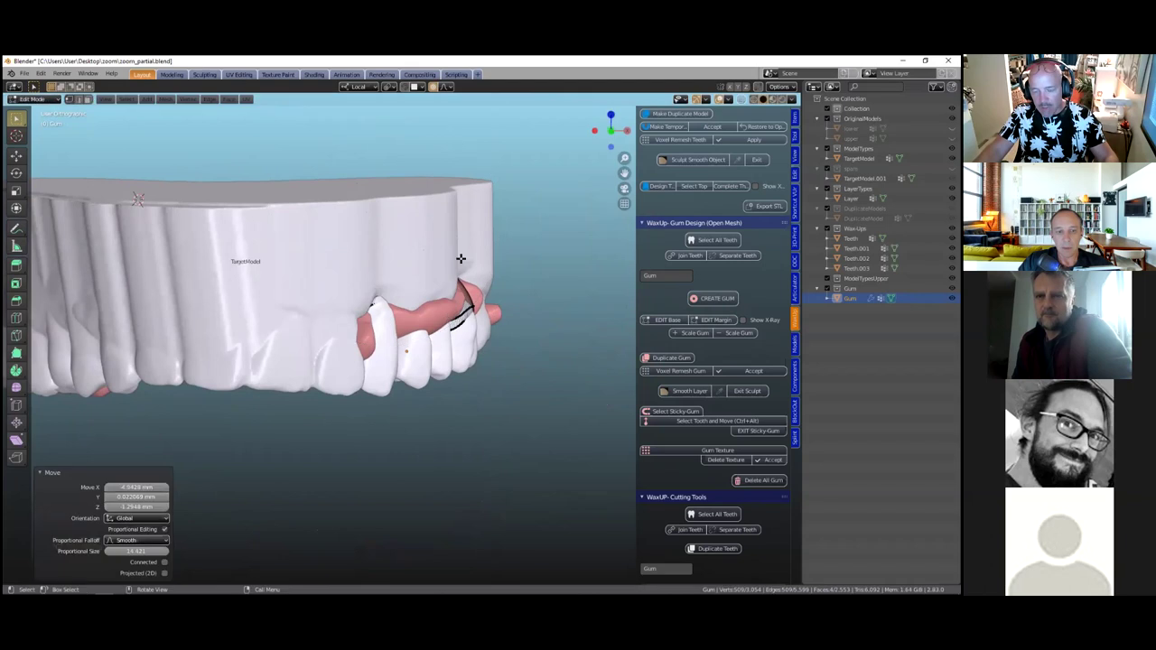
Move the gum's base in closer to the ridge beneath the molar and finish editing the base
{"action": "middle_click_drag", "start_coordinate": [457, 239], "coordinate": [475, 340]}
{"action": "middle_click_drag", "start_coordinate": [407, 307], "coordinate": [409, 260]}
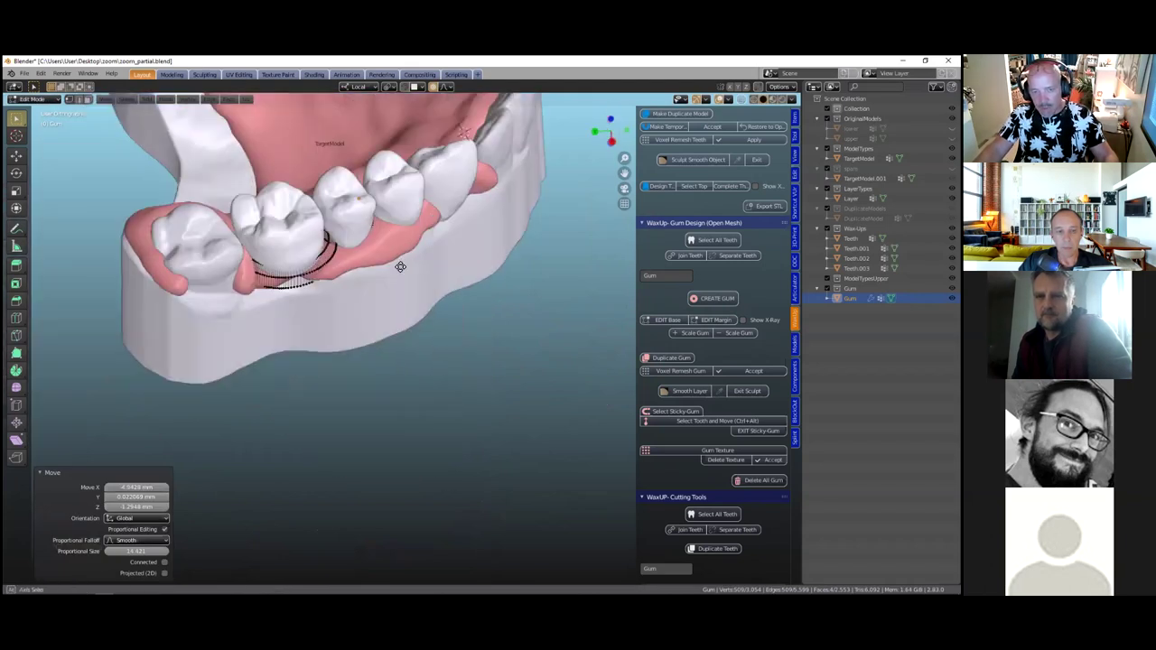
{"action": "key", "text": "g"}
{"action": "left_click", "coordinate": [339, 270]}
{"action": "middle_click_drag", "start_coordinate": [339, 270], "coordinate": [477, 425]}
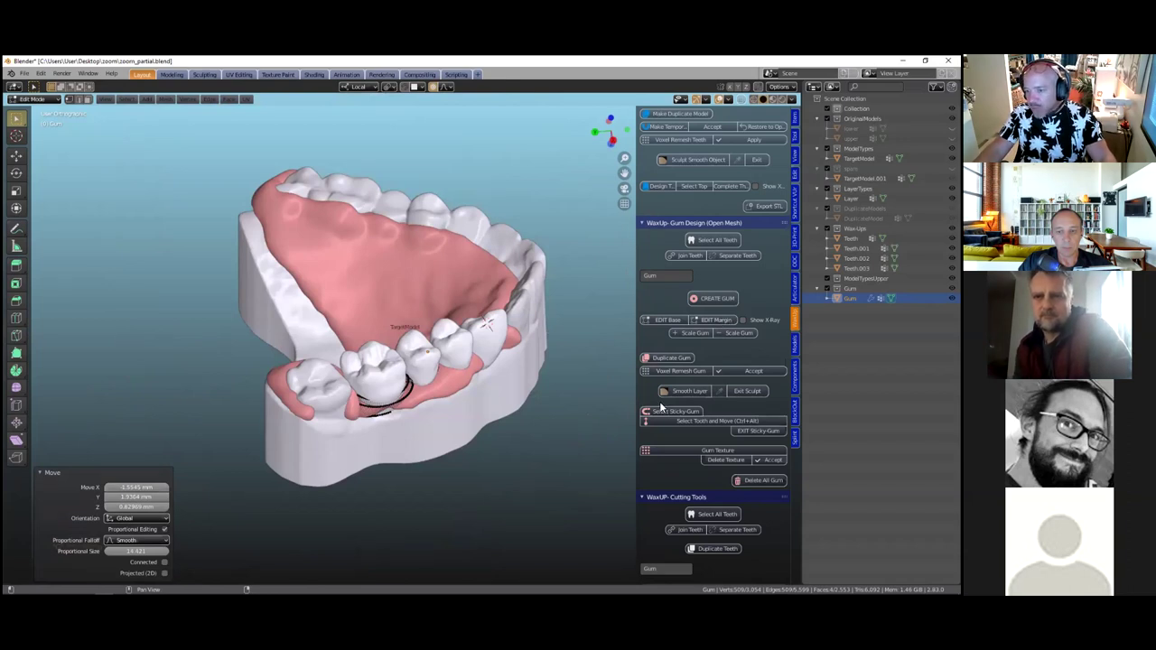
{"action": "left_click", "coordinate": [673, 320]}
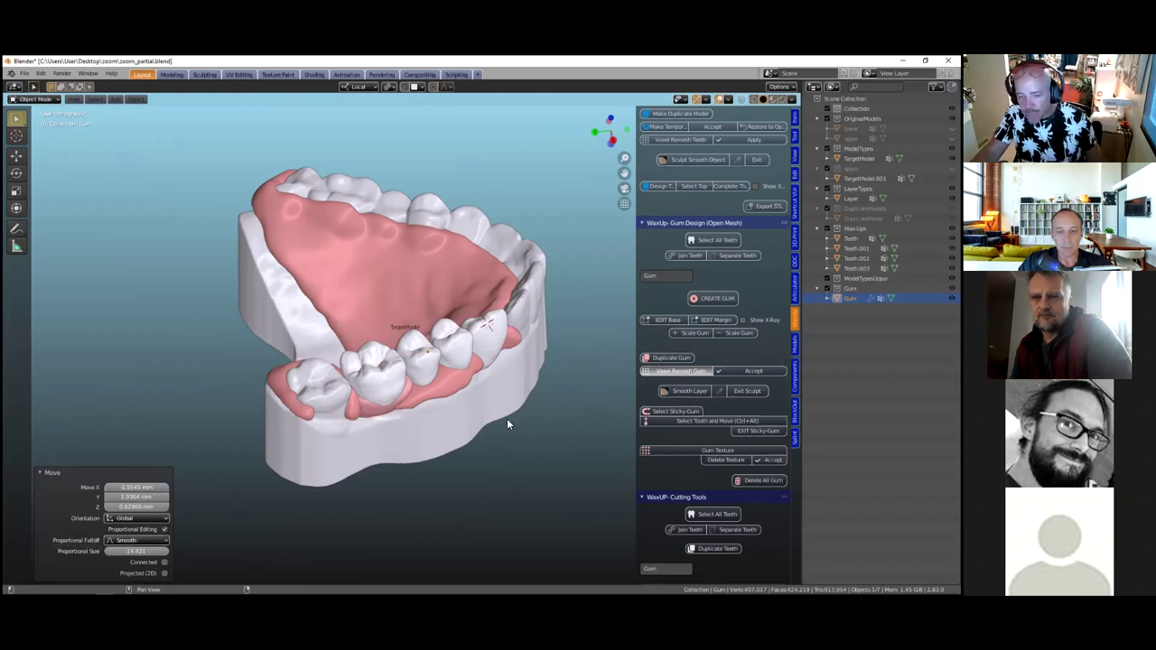
Voxel remesh the gum at 0.1 mm and accept the remesh
{"action": "middle_click_drag", "start_coordinate": [504, 418], "coordinate": [459, 394]}
{"action": "left_click", "coordinate": [752, 372]}
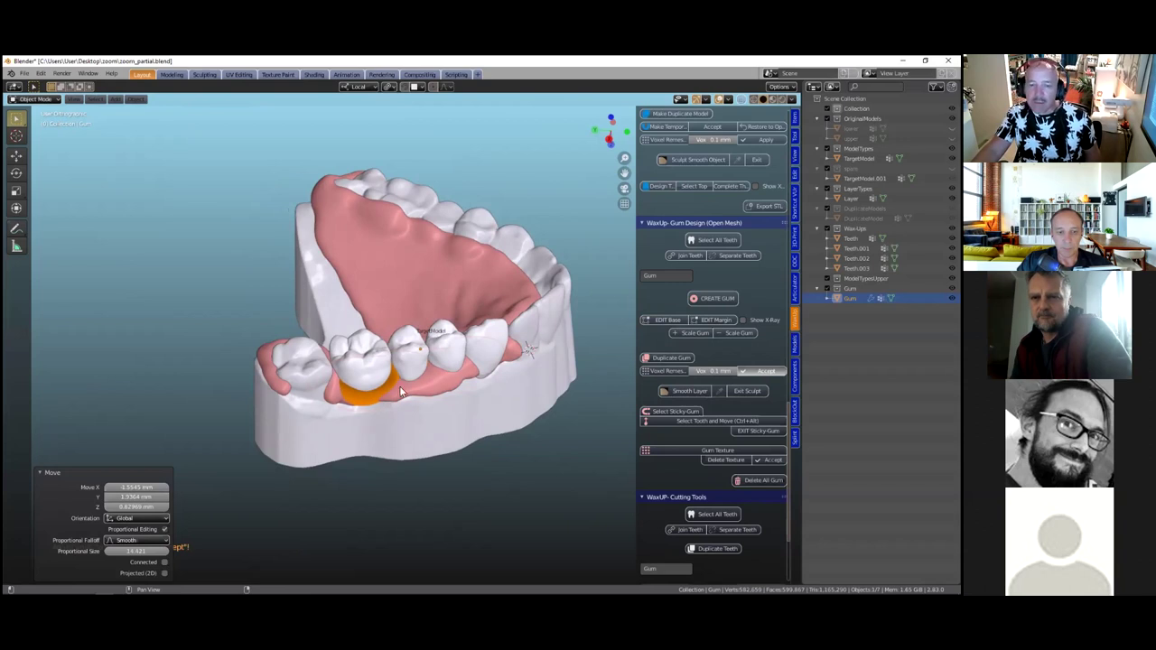
Examine in X-ray view how the molar and the neighbouring premolar sit in the gum and on the ridge
{"action": "middle_click_drag", "start_coordinate": [370, 381], "coordinate": [369, 400]}
{"action": "scroll", "coordinate": [370, 399], "scroll_direction": "up", "scroll_amount": 2}
{"action": "scroll", "coordinate": [374, 405], "scroll_direction": "up", "scroll_amount": 1}
{"action": "scroll", "coordinate": [374, 405], "scroll_direction": "down", "scroll_amount": 1}
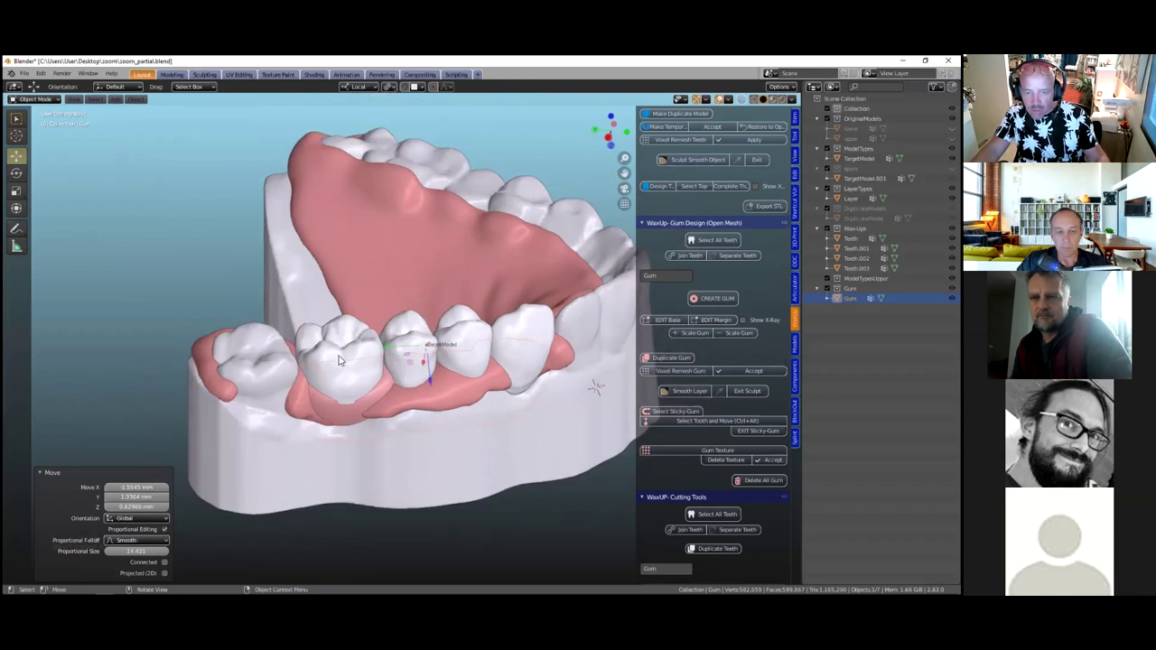
{"action": "left_click", "coordinate": [339, 361]}
{"action": "left_click", "coordinate": [417, 349]}
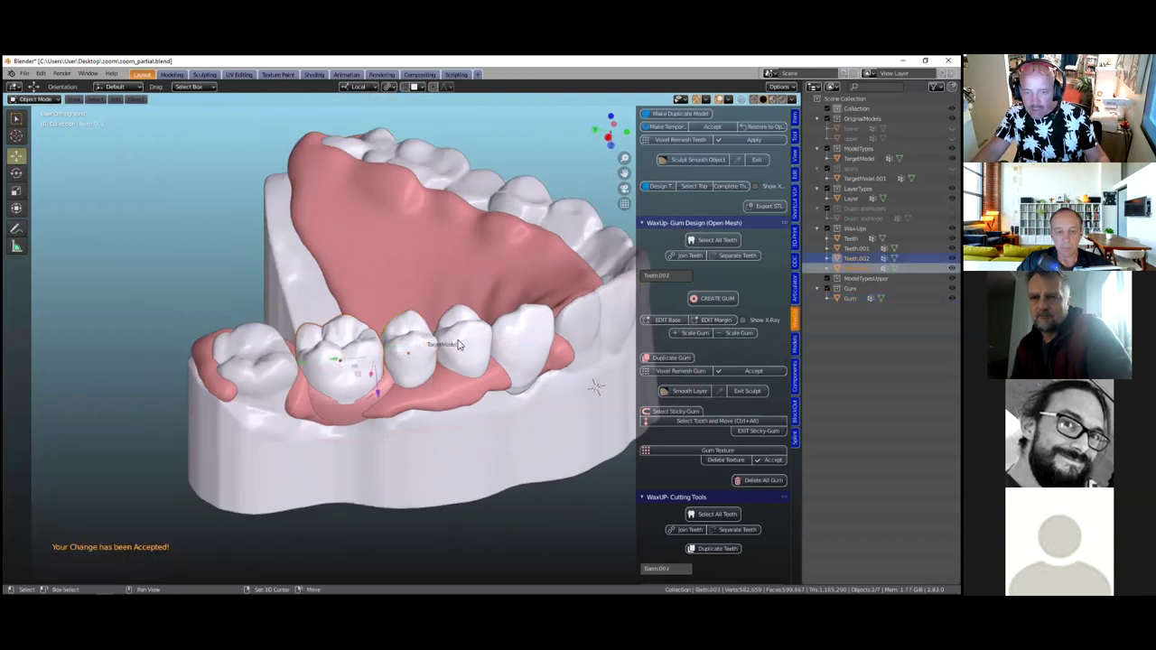
{"action": "left_click", "coordinate": [742, 98]}
{"action": "mouse_move", "coordinate": [442, 368]}
{"action": "middle_mouse_down"}
{"action": "mouse_move", "coordinate": [431, 313]}
{"action": "mouse_move", "coordinate": [438, 349]}
{"action": "mouse_move", "coordinate": [608, 161]}
{"action": "mouse_move", "coordinate": [738, 105]}
{"action": "middle_mouse_up"}
{"action": "scroll", "coordinate": [404, 401], "scroll_direction": "up", "scroll_amount": 1}
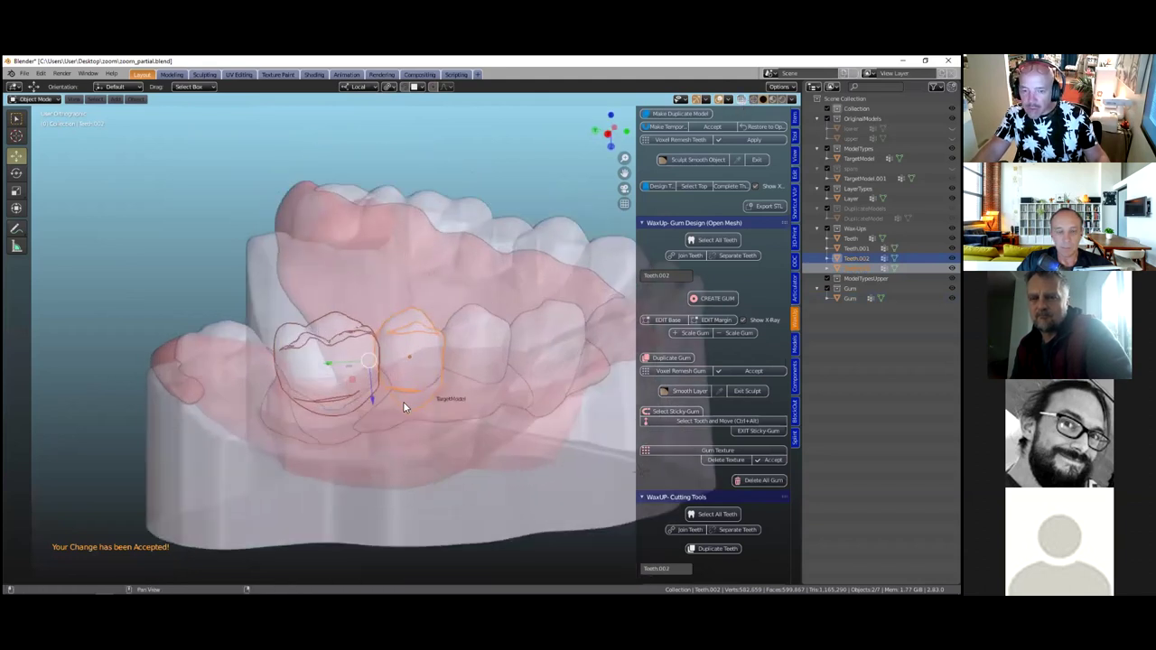
{"action": "key", "text": "alt+z"}
{"action": "scroll", "coordinate": [346, 400], "scroll_direction": "down", "scroll_amount": 2}
{"action": "scroll", "coordinate": [346, 402], "scroll_direction": "up", "scroll_amount": 1}
Voxel remesh the gum around the set teeth again and accept the remesh
{"action": "left_click", "coordinate": [352, 399]}
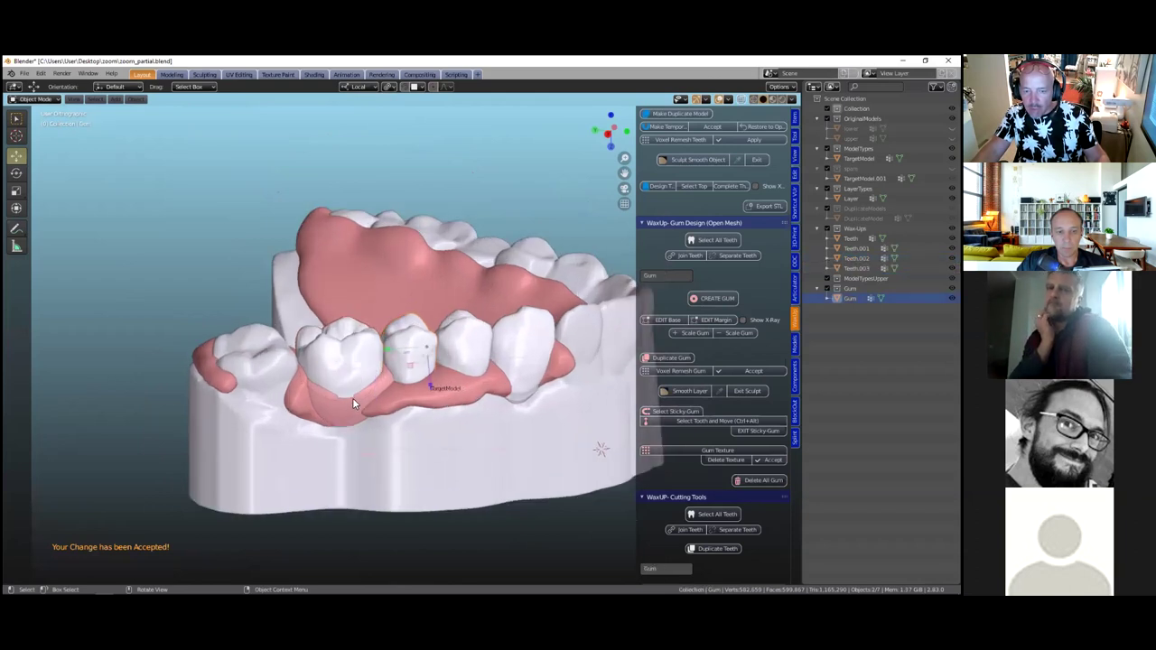
{"action": "scroll", "coordinate": [348, 392], "scroll_direction": "down", "scroll_amount": 2}
{"action": "middle_click_drag", "start_coordinate": [346, 434], "coordinate": [372, 409]}
{"action": "scroll", "coordinate": [353, 401], "scroll_direction": "up", "scroll_amount": 2}
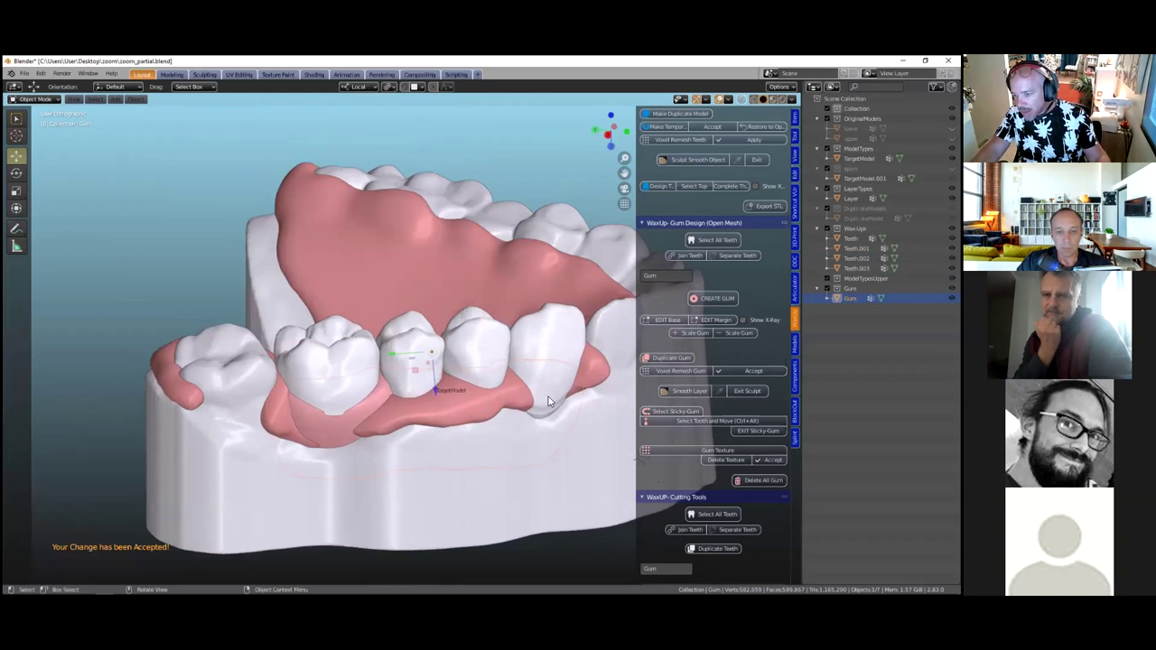
{"action": "scroll", "coordinate": [549, 396], "scroll_direction": "down", "scroll_amount": 1}
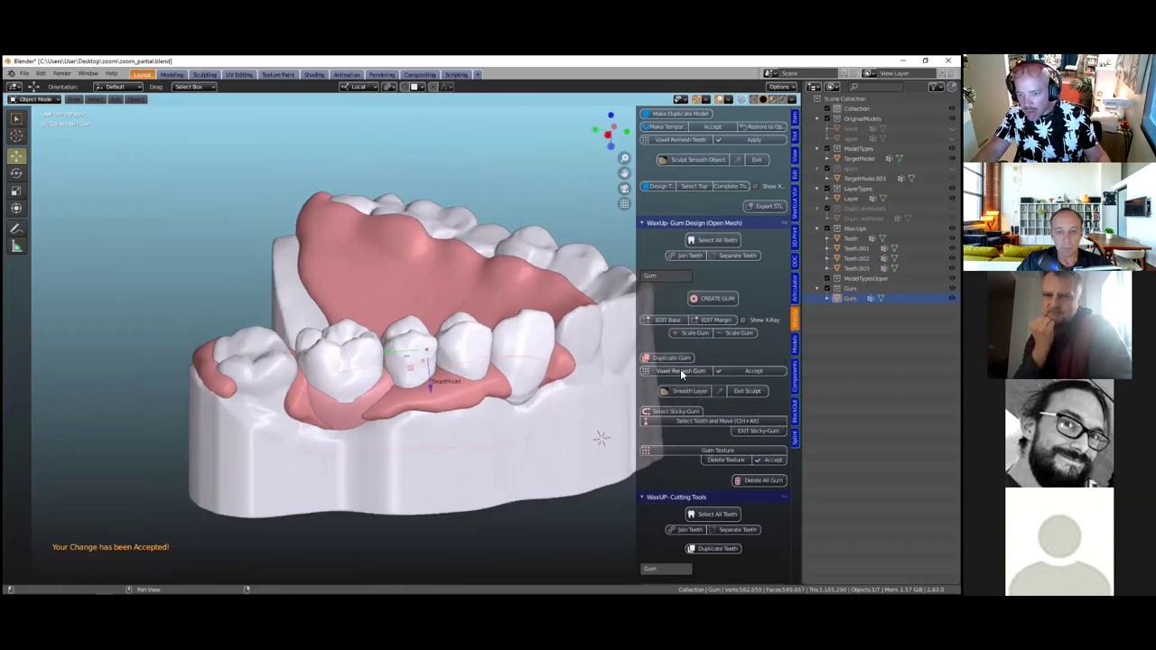
{"action": "left_click", "coordinate": [681, 370]}
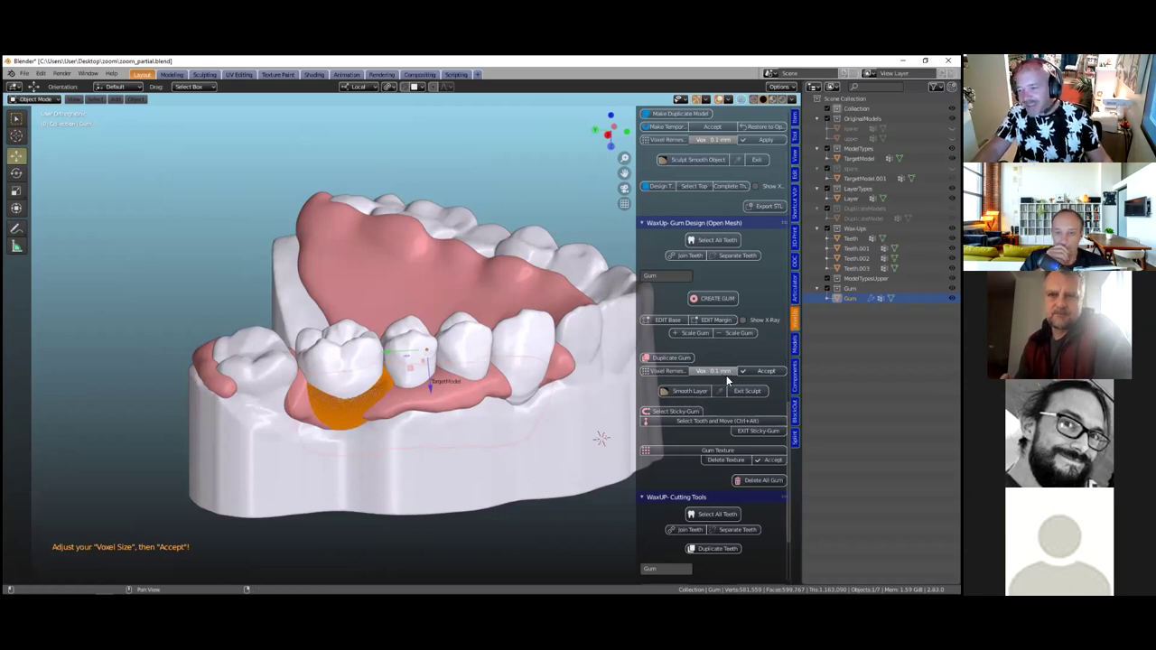
{"action": "left_click", "coordinate": [759, 372]}
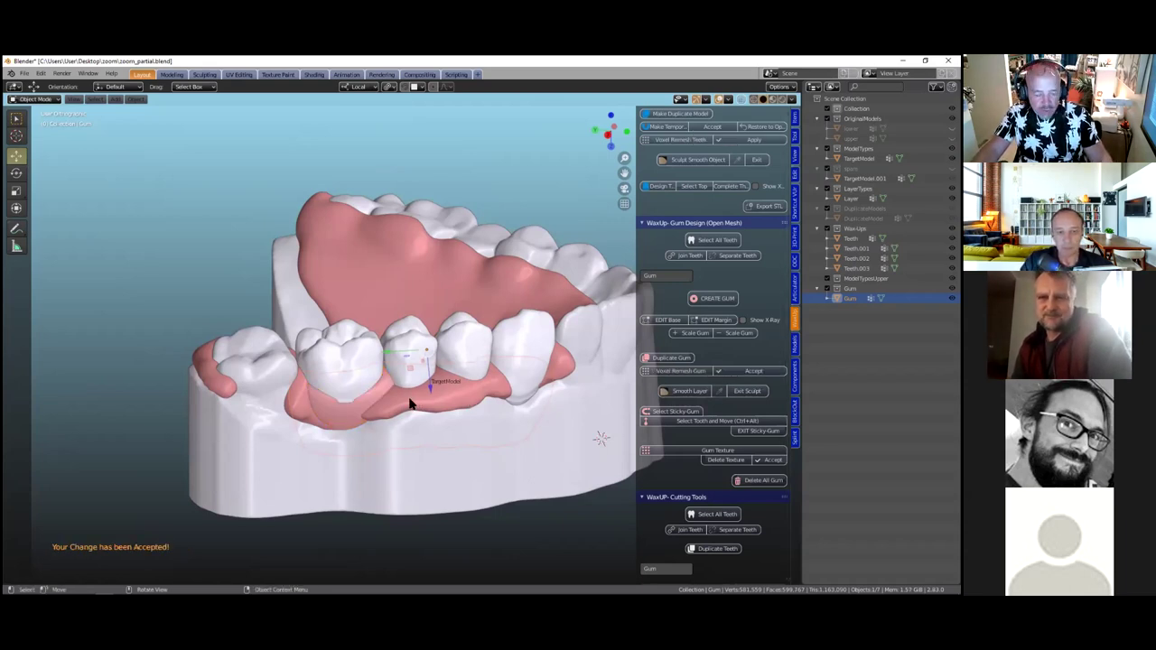
Join the pink palatal layer with the gum into one object and voxel remesh the merged base
{"action": "left_click", "coordinate": [411, 404]}
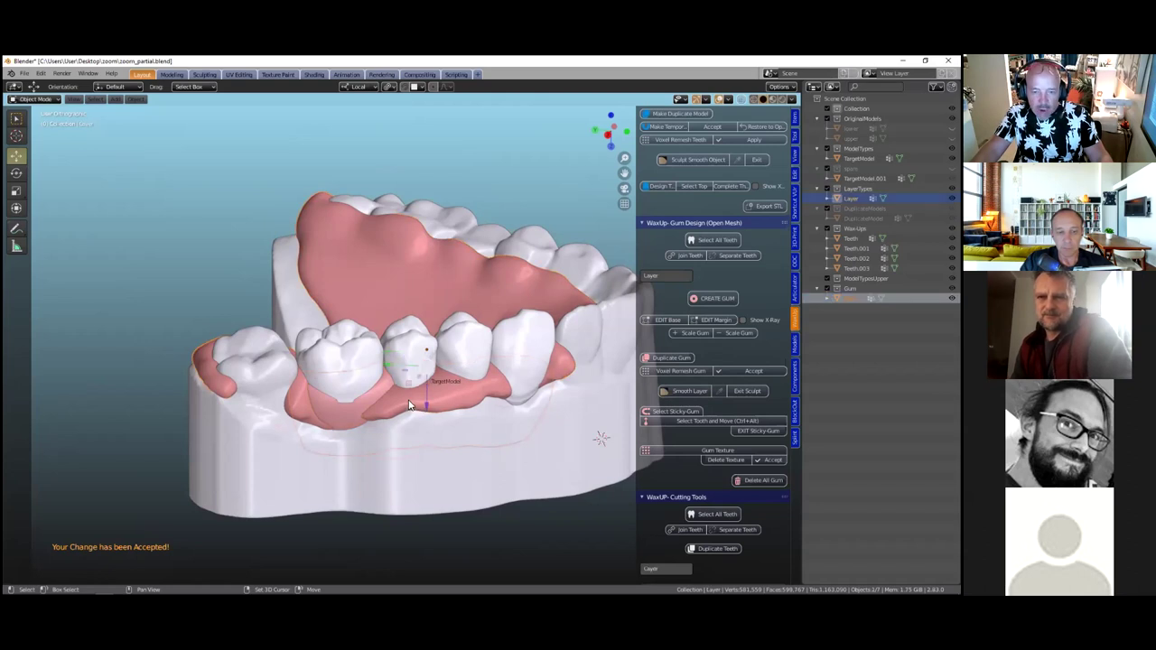
{"action": "left_click", "coordinate": [449, 256]}
{"action": "left_click", "coordinate": [343, 418], "text": "shift"}
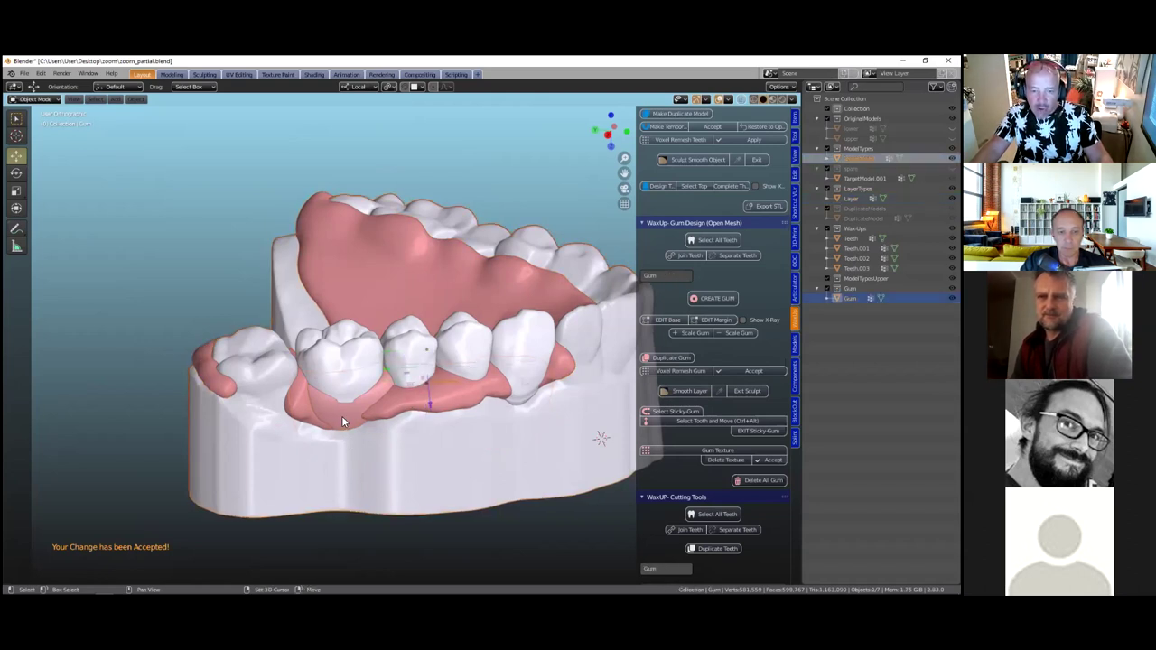
{"action": "left_click", "coordinate": [210, 360]}
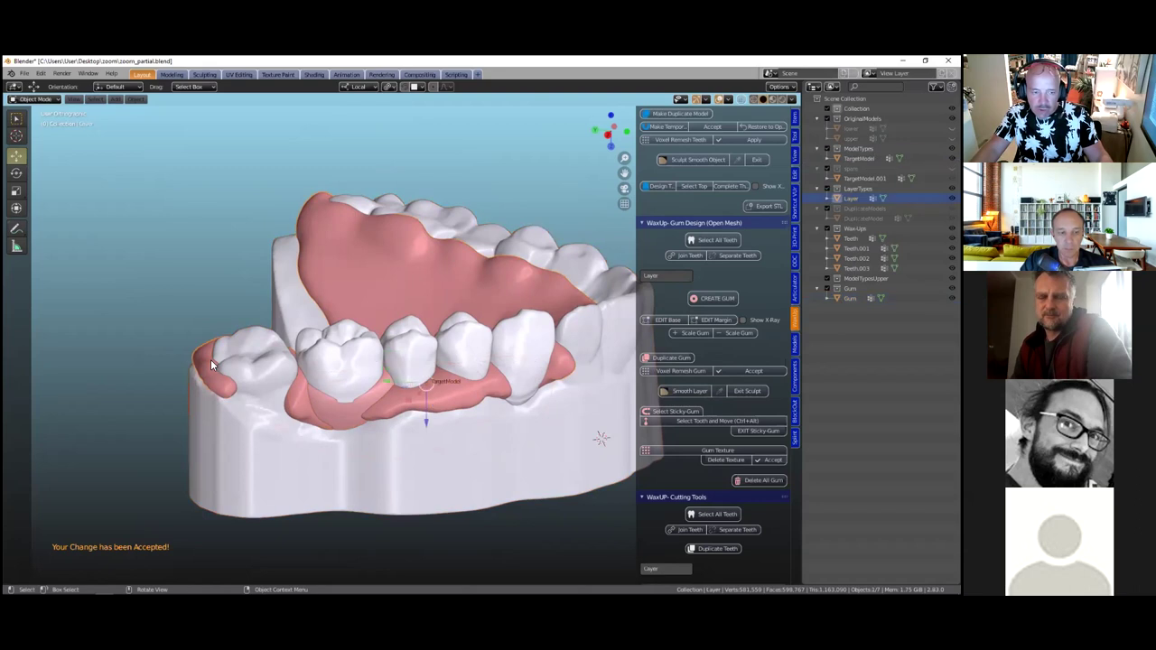
{"action": "left_click", "coordinate": [340, 407], "text": "shift"}
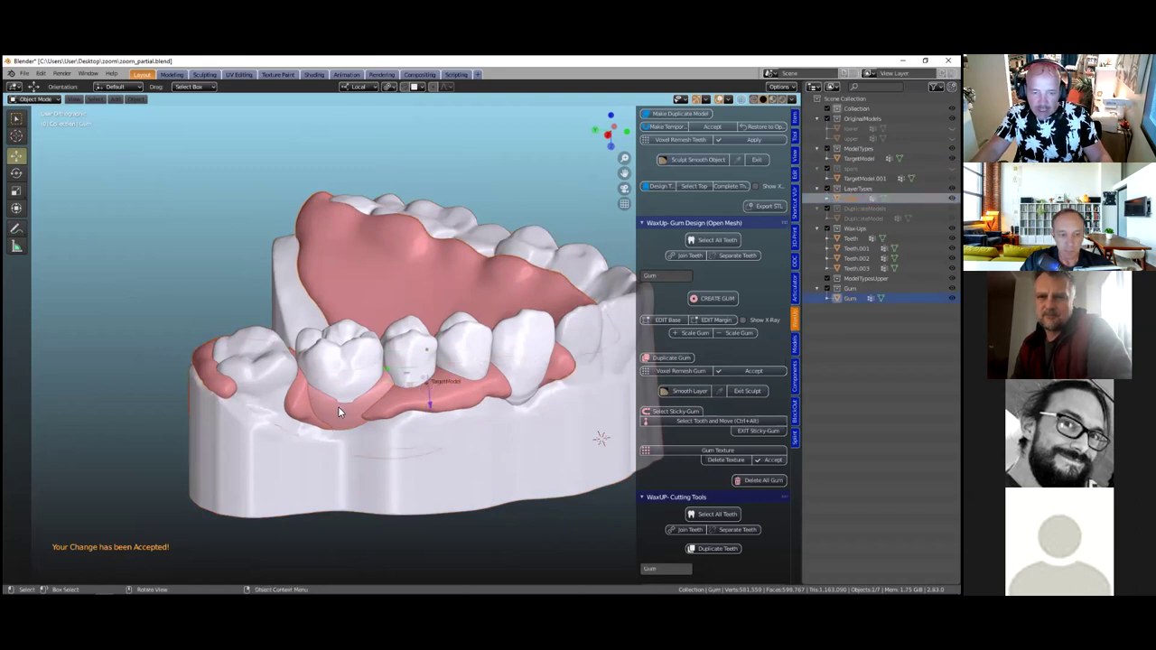
{"action": "left_click", "coordinate": [681, 257]}
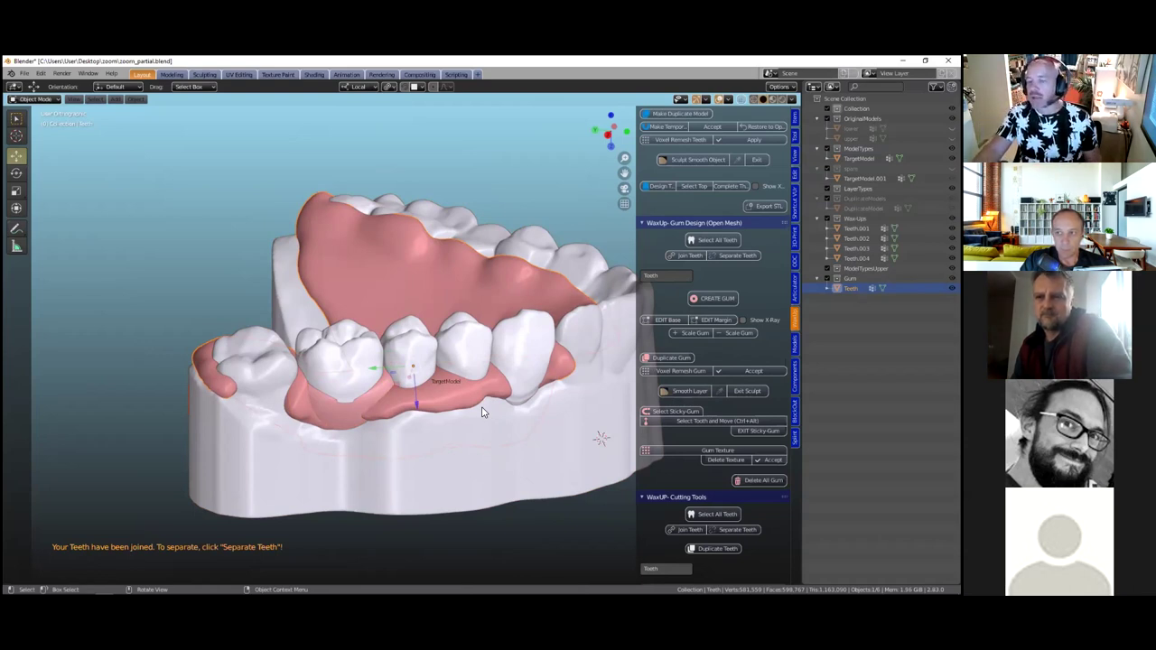
{"action": "left_click", "coordinate": [671, 371]}
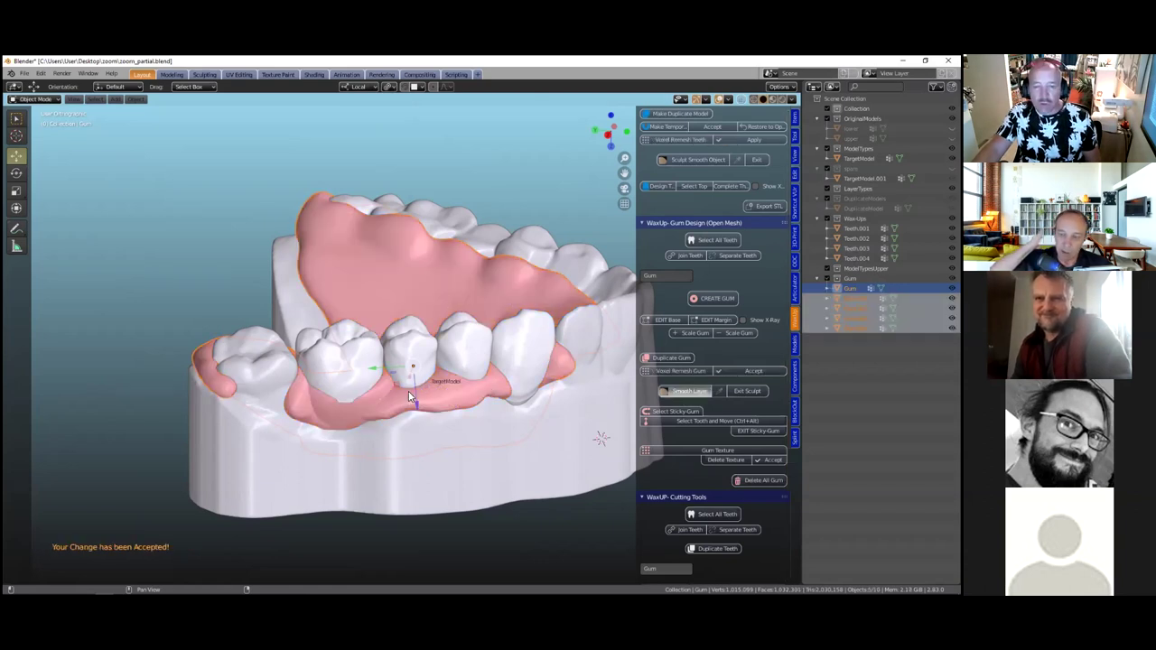
Sculpt the merged gum smooth along the set teeth on both sides, using the Inflate/Deflate brush for further strokes, and exit sculpting
{"action": "mouse_move", "coordinate": [389, 404]}
{"action": "left_mouse_down"}
{"action": "mouse_move", "coordinate": [291, 401]}
{"action": "mouse_move", "coordinate": [503, 377]}
{"action": "mouse_move", "coordinate": [533, 397]}
{"action": "left_mouse_up"}
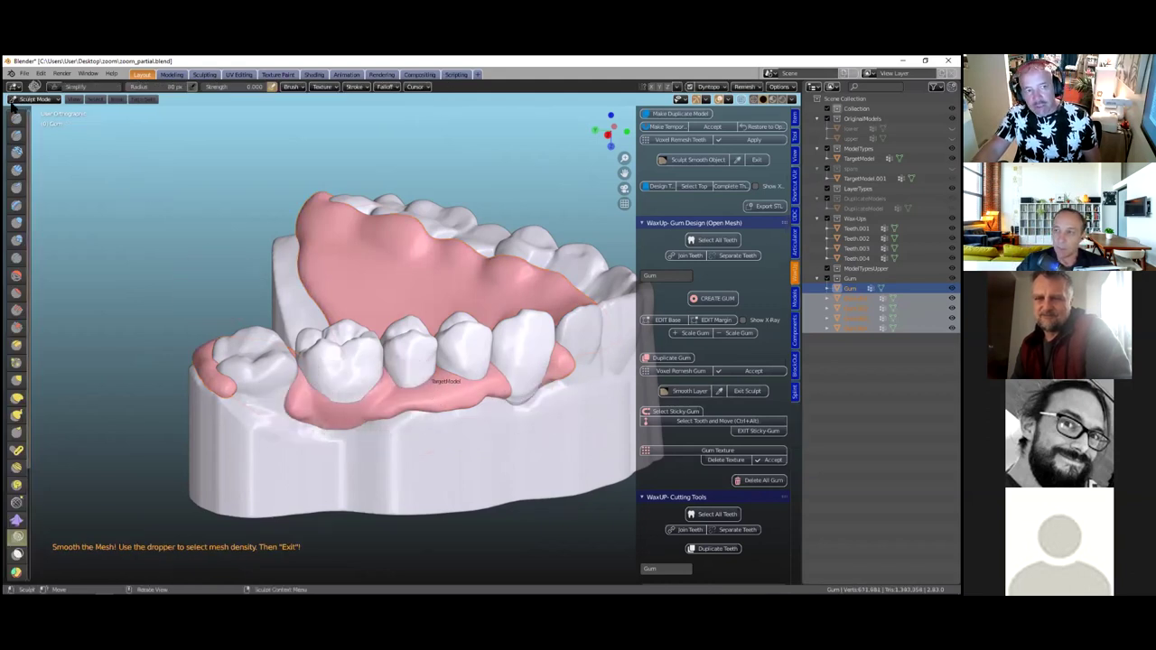
{"action": "left_click", "coordinate": [16, 222]}
{"action": "mouse_move", "coordinate": [549, 374]}
{"action": "left_mouse_down"}
{"action": "mouse_move", "coordinate": [524, 396]}
{"action": "mouse_move", "coordinate": [538, 386]}
{"action": "mouse_move", "coordinate": [529, 396]}
{"action": "mouse_move", "coordinate": [539, 397]}
{"action": "mouse_move", "coordinate": [452, 403]}
{"action": "left_mouse_up"}
{"action": "mouse_move", "coordinate": [349, 409]}
{"action": "left_mouse_down"}
{"action": "mouse_move", "coordinate": [334, 411]}
{"action": "mouse_move", "coordinate": [558, 358]}
{"action": "left_mouse_up"}
{"action": "left_click_drag", "start_coordinate": [472, 384], "coordinate": [403, 395]}
{"action": "mouse_move", "coordinate": [402, 396]}
{"action": "middle_mouse_down"}
{"action": "mouse_move", "coordinate": [552, 442]}
{"action": "mouse_move", "coordinate": [567, 411]}
{"action": "middle_mouse_up"}
{"action": "mouse_move", "coordinate": [443, 405]}
{"action": "middle_mouse_down"}
{"action": "mouse_move", "coordinate": [465, 431]}
{"action": "mouse_move", "coordinate": [439, 500]}
{"action": "middle_mouse_up"}
{"action": "scroll", "coordinate": [374, 444], "scroll_direction": "up", "scroll_amount": 3}
{"action": "left_click_drag", "start_coordinate": [287, 430], "coordinate": [278, 429]}
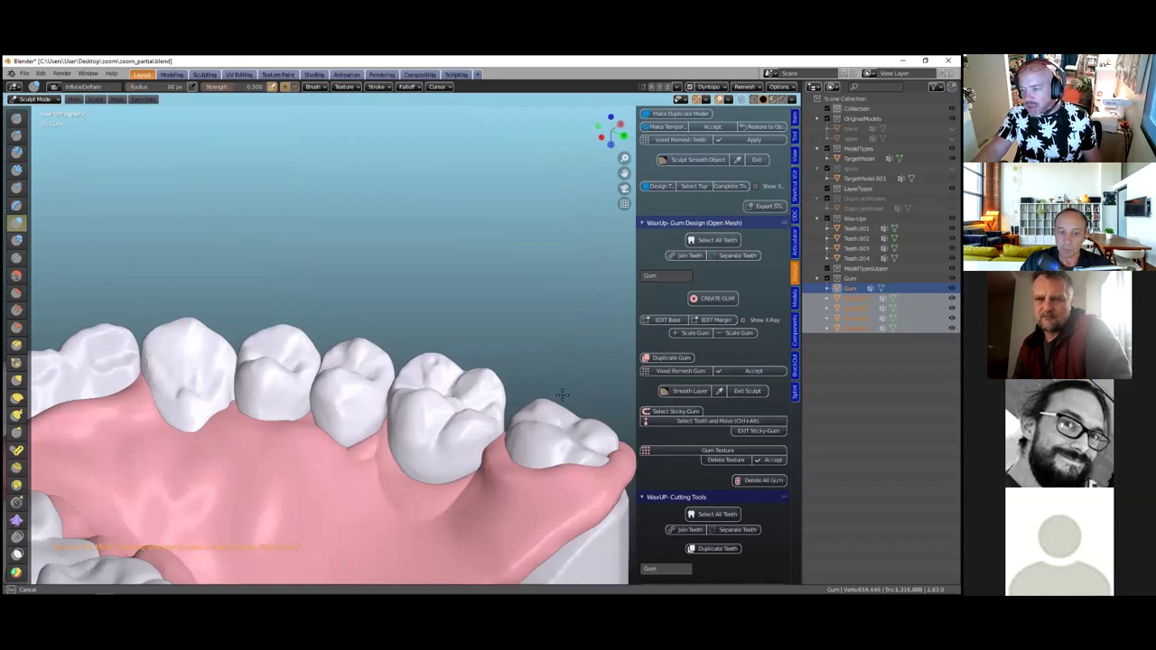
{"action": "scroll", "coordinate": [563, 388], "scroll_direction": "down", "scroll_amount": 4}
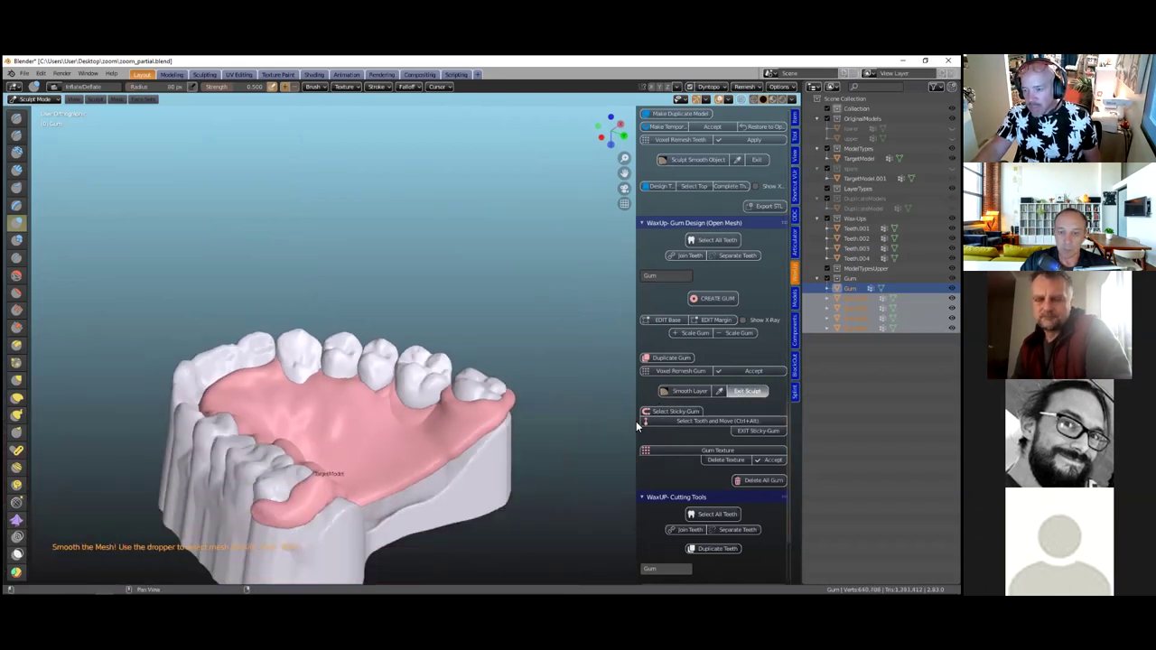
Designate the merged gum and palatal base alone as the object being cut
{"action": "mouse_move", "coordinate": [352, 466]}
{"action": "middle_mouse_down"}
{"action": "mouse_move", "coordinate": [397, 453]}
{"action": "mouse_move", "coordinate": [438, 468]}
{"action": "mouse_move", "coordinate": [506, 526]}
{"action": "middle_mouse_up"}
{"action": "scroll", "coordinate": [757, 526], "scroll_direction": "up", "scroll_amount": 1}
{"action": "scroll", "coordinate": [728, 521], "scroll_direction": "down", "scroll_amount": 8}
{"action": "middle_click_drag", "start_coordinate": [407, 377], "coordinate": [358, 419]}
{"action": "scroll", "coordinate": [297, 425], "scroll_direction": "up", "scroll_amount": 4}
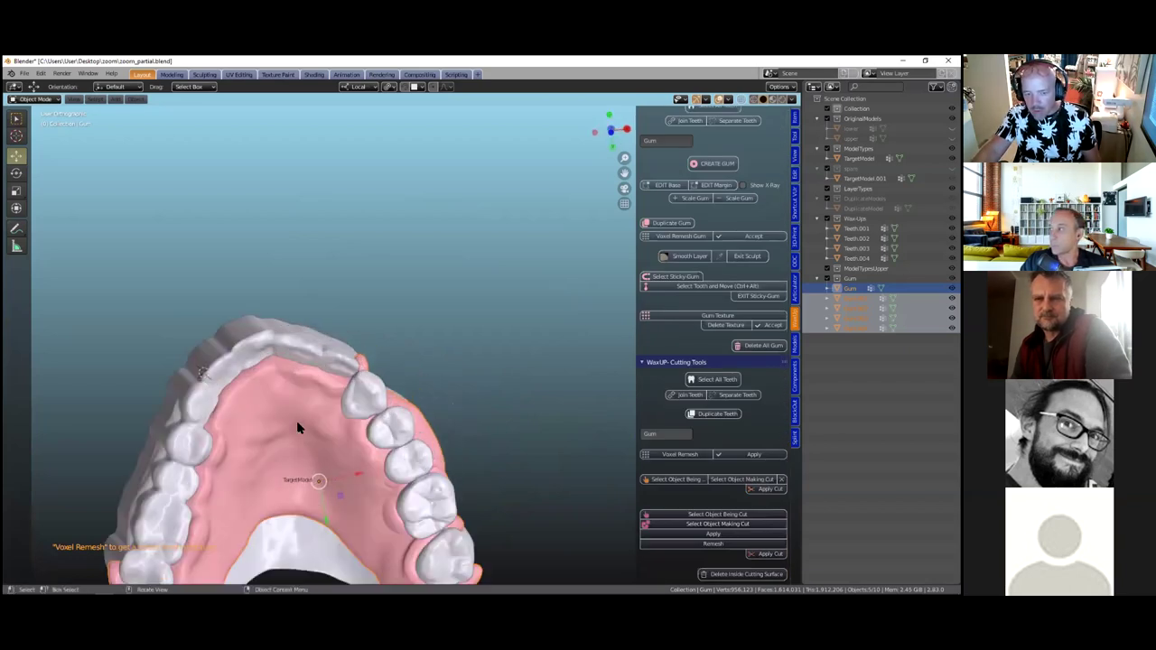
{"action": "scroll", "coordinate": [434, 412], "scroll_direction": "down", "scroll_amount": 3}
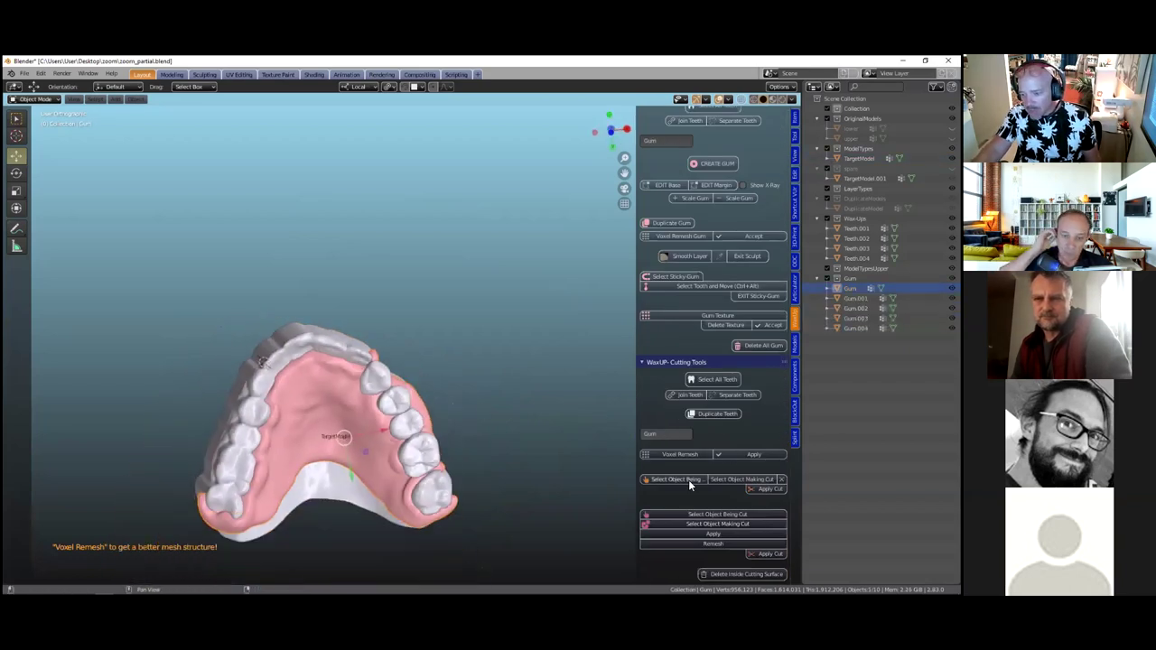
{"action": "left_click", "coordinate": [688, 480]}
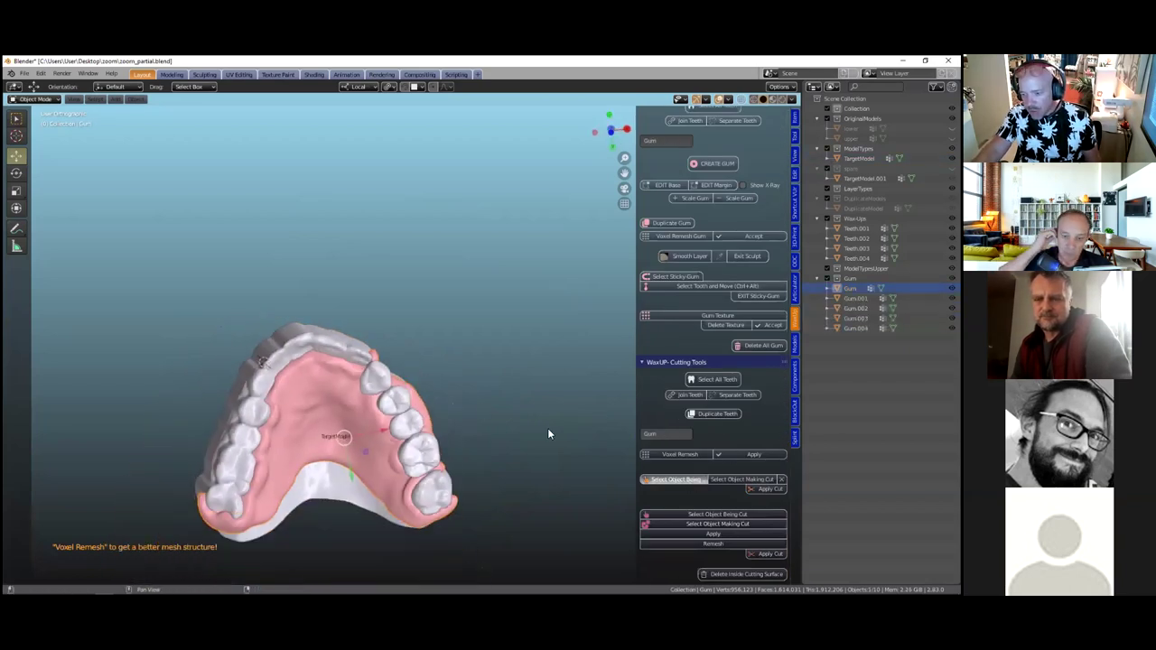
Assign the upper TargetModel as the object making the cut and apply the cut to the merged base
{"action": "left_click", "coordinate": [332, 339]}
{"action": "middle_click_drag", "start_coordinate": [333, 339], "coordinate": [310, 370]}
{"action": "left_click", "coordinate": [314, 378]}
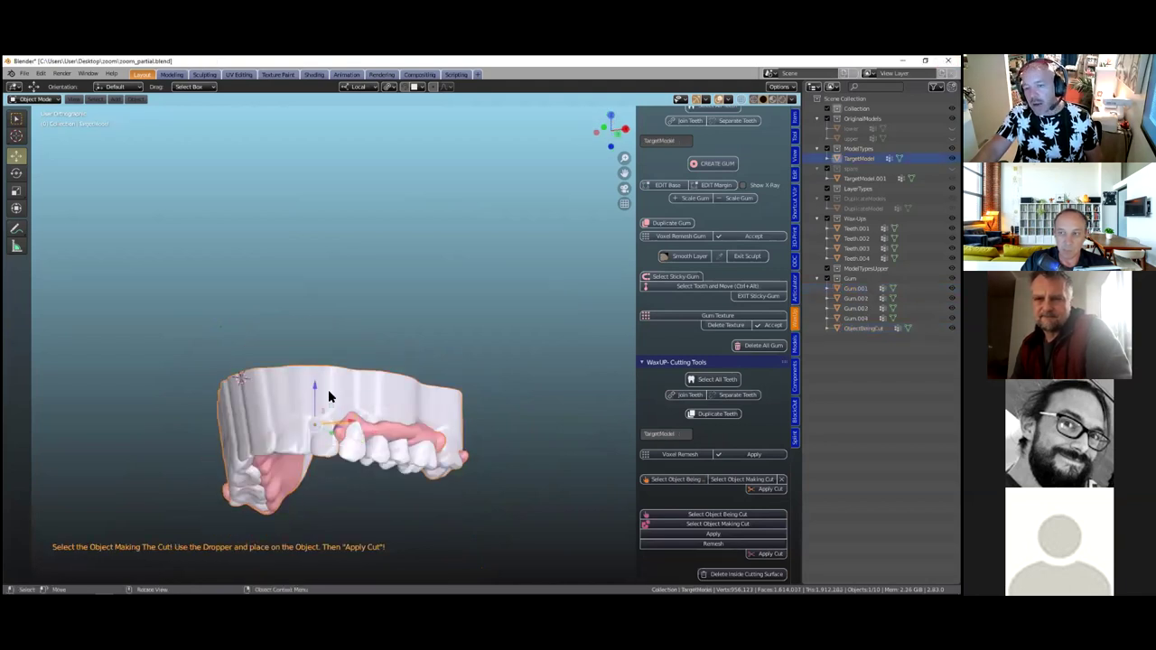
{"action": "left_click", "coordinate": [730, 480]}
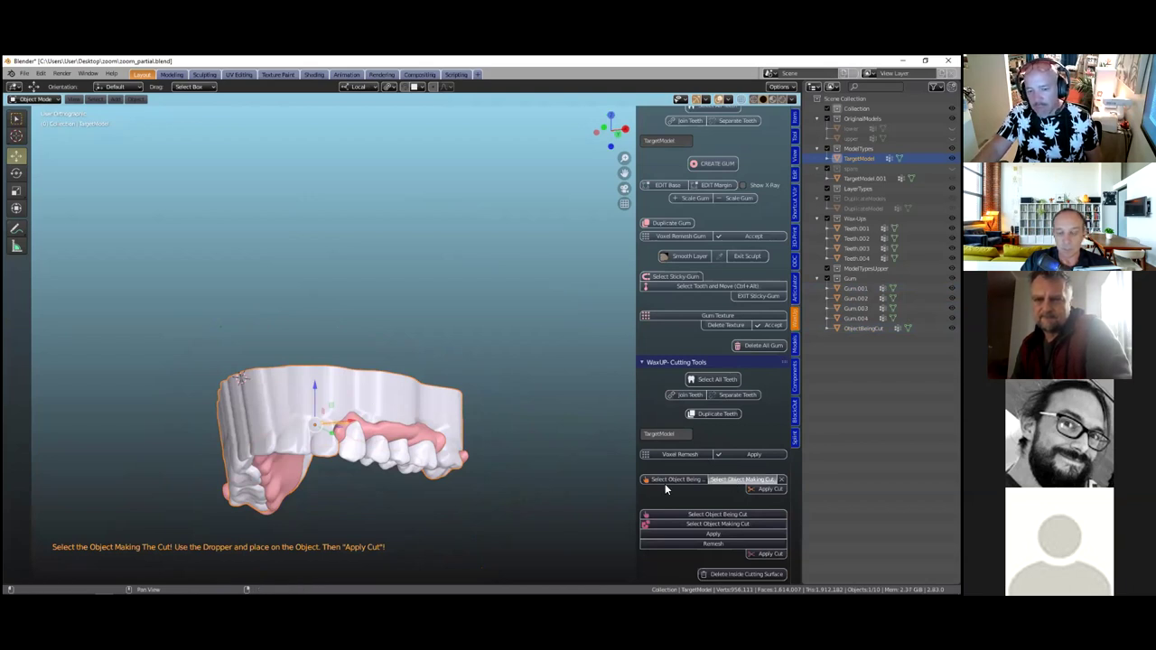
{"action": "left_click", "coordinate": [752, 495]}
{"action": "left_click", "coordinate": [765, 491]}
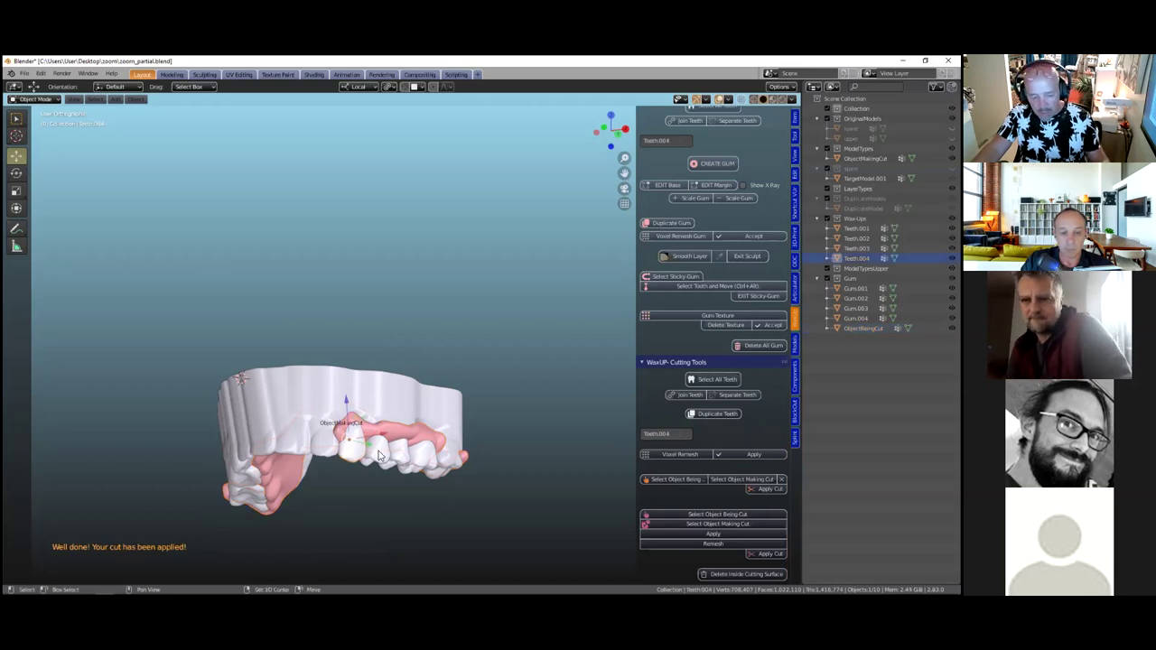
Join the four set teeth into one object and duplicate the joined teeth
{"action": "left_click", "coordinate": [379, 456], "text": "shift"}
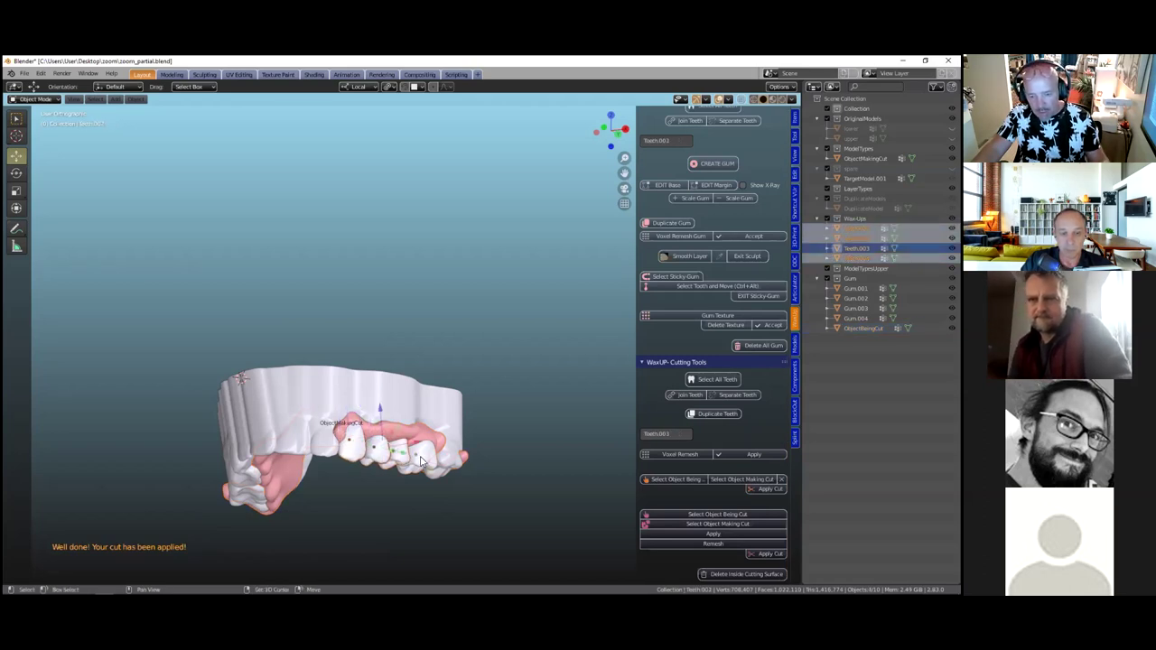
{"action": "left_click", "coordinate": [689, 397]}
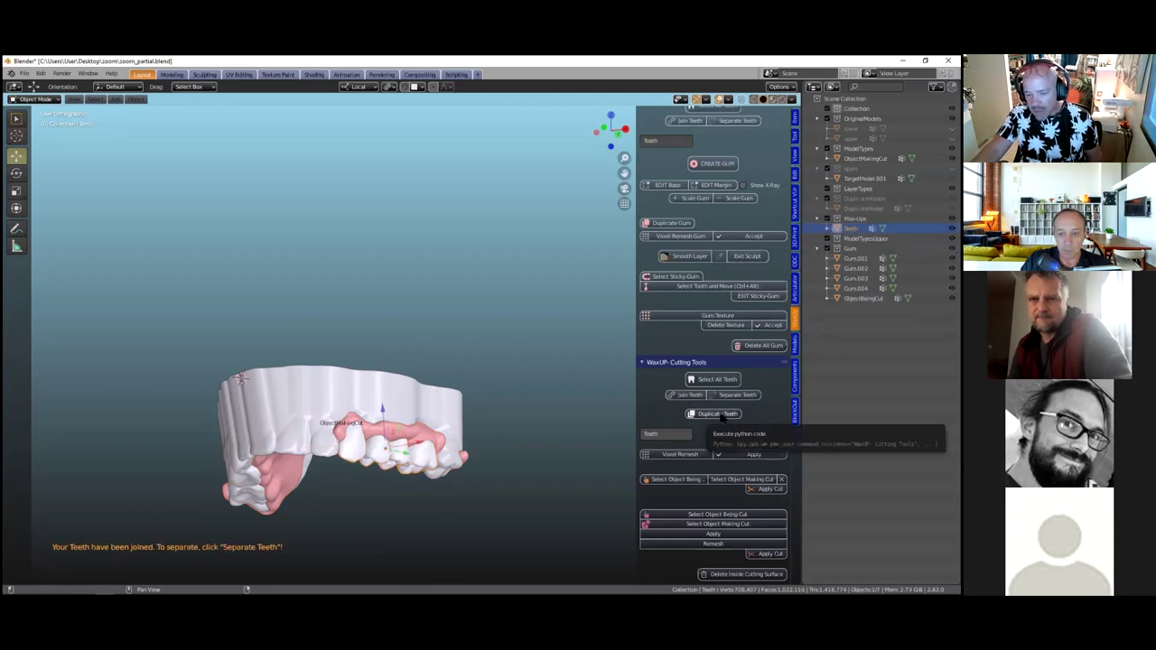
{"action": "left_click", "coordinate": [714, 415]}
{"action": "scroll", "coordinate": [427, 493], "scroll_direction": "up", "scroll_amount": 2}
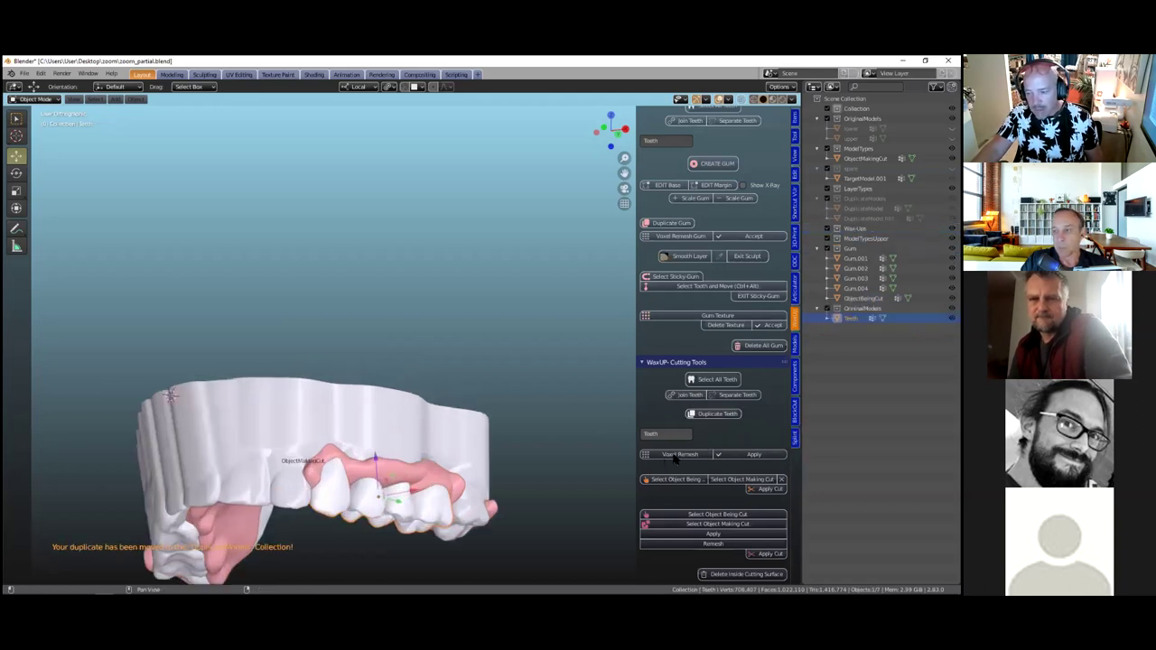
Voxel remesh the joined teeth at 0.1 mm and apply the remesh
{"action": "left_click", "coordinate": [395, 468]}
{"action": "left_click", "coordinate": [755, 456]}
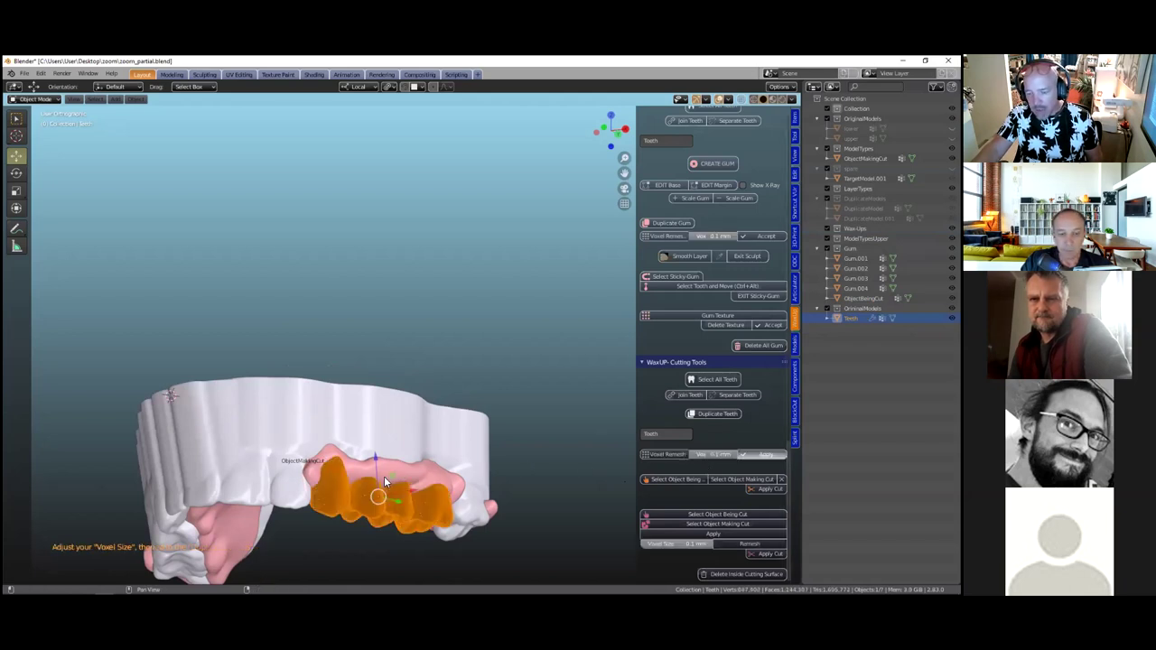
{"action": "scroll", "coordinate": [538, 463], "scroll_direction": "down", "scroll_amount": 3}
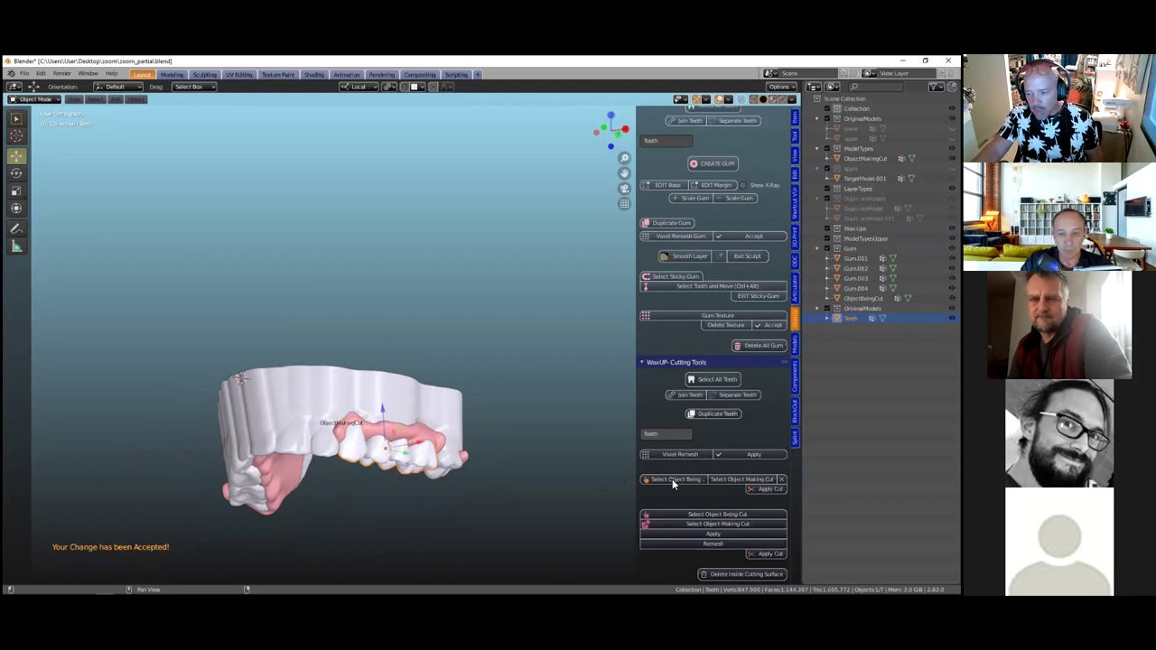
Cut the joined teeth with the upper model as the object making the cut, and apply it
{"action": "left_click", "coordinate": [392, 419]}
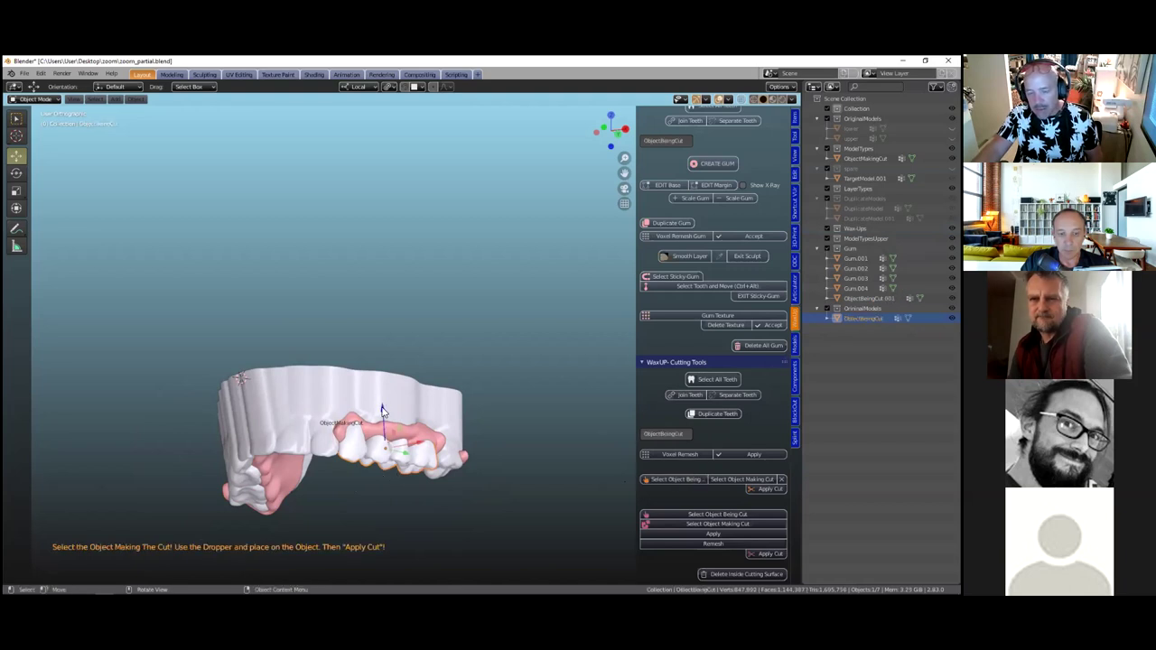
{"action": "left_click", "coordinate": [340, 388]}
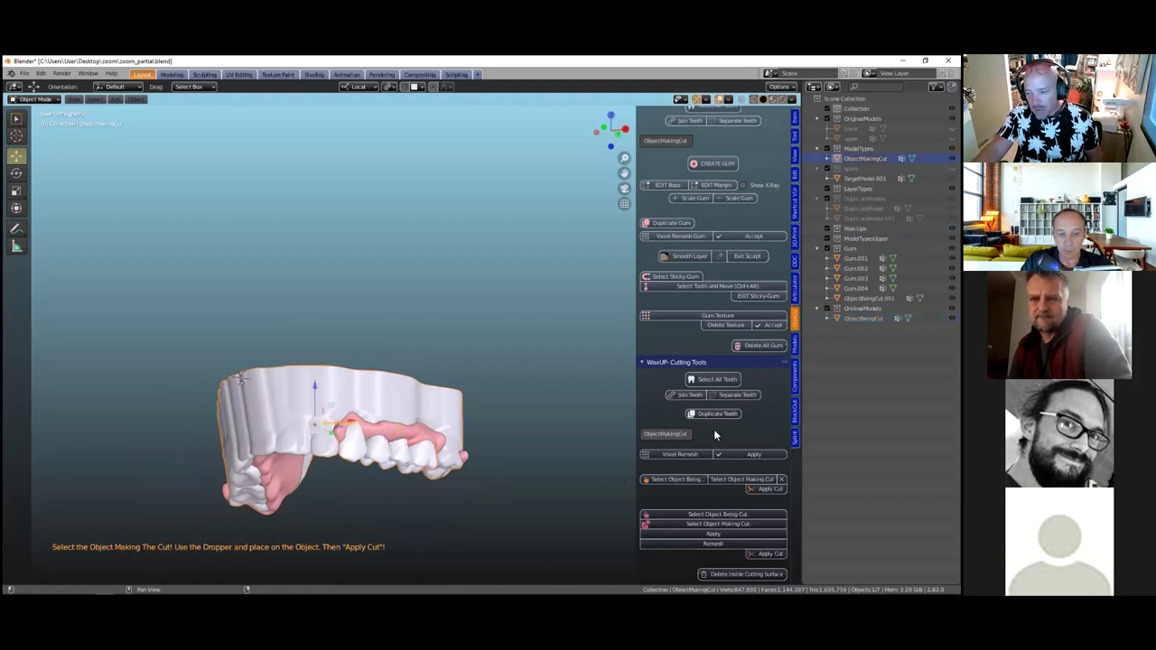
{"action": "left_click", "coordinate": [741, 480]}
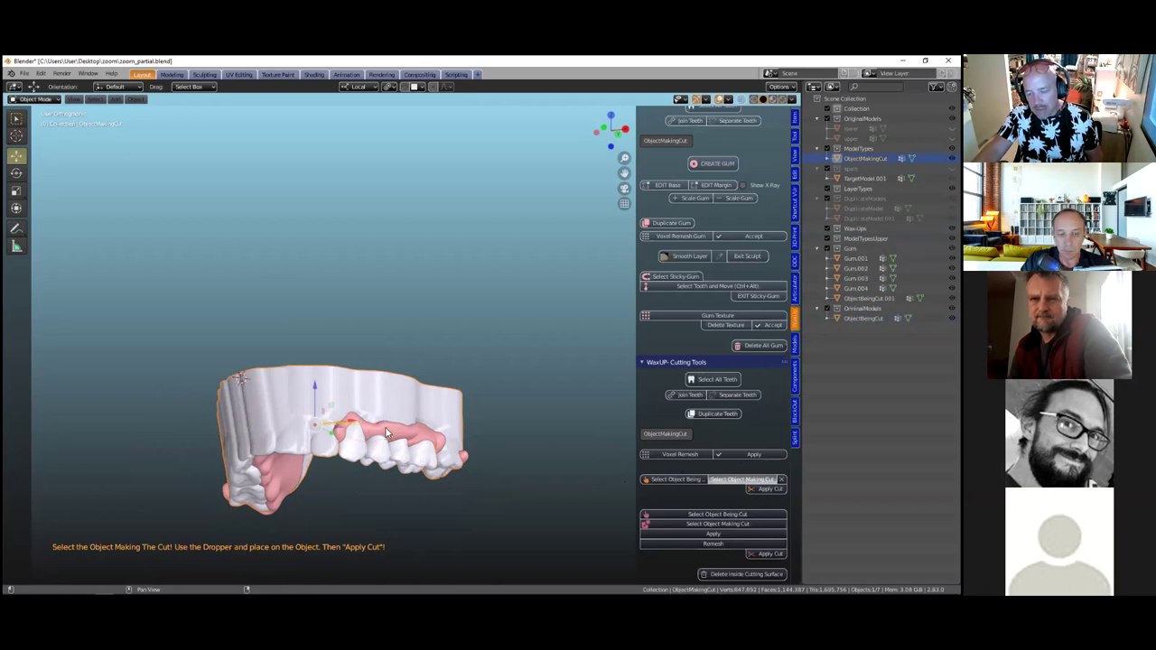
{"action": "left_click", "coordinate": [764, 490]}
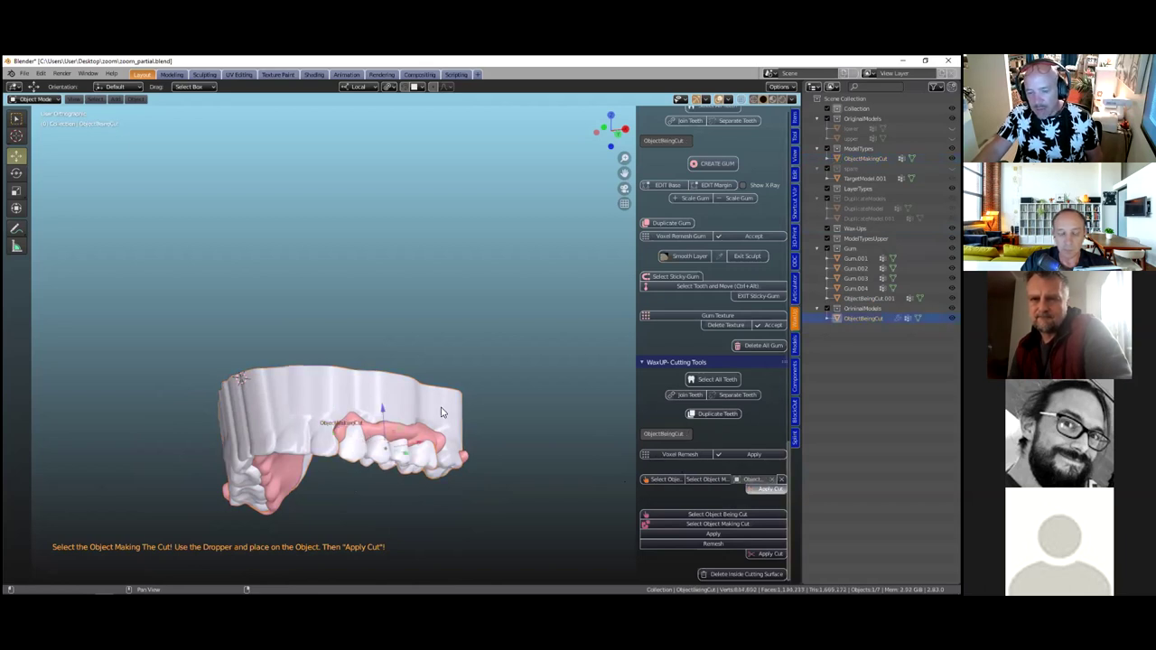
Hide the upper model and examine the cut denture base with its teeth from several sides
{"action": "left_click", "coordinate": [312, 370]}
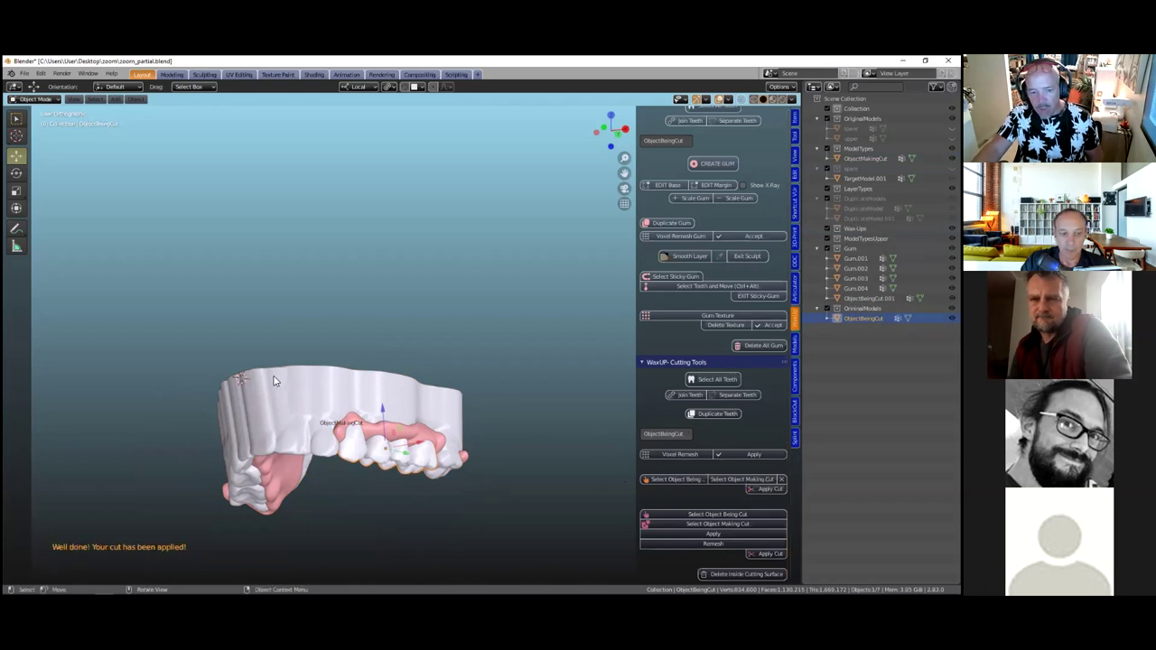
{"action": "key", "text": "h"}
{"action": "middle_click_drag", "start_coordinate": [330, 412], "coordinate": [506, 330]}
{"action": "scroll", "coordinate": [376, 454], "scroll_direction": "up", "scroll_amount": 2}
{"action": "middle_click_drag", "start_coordinate": [525, 287], "coordinate": [526, 464]}
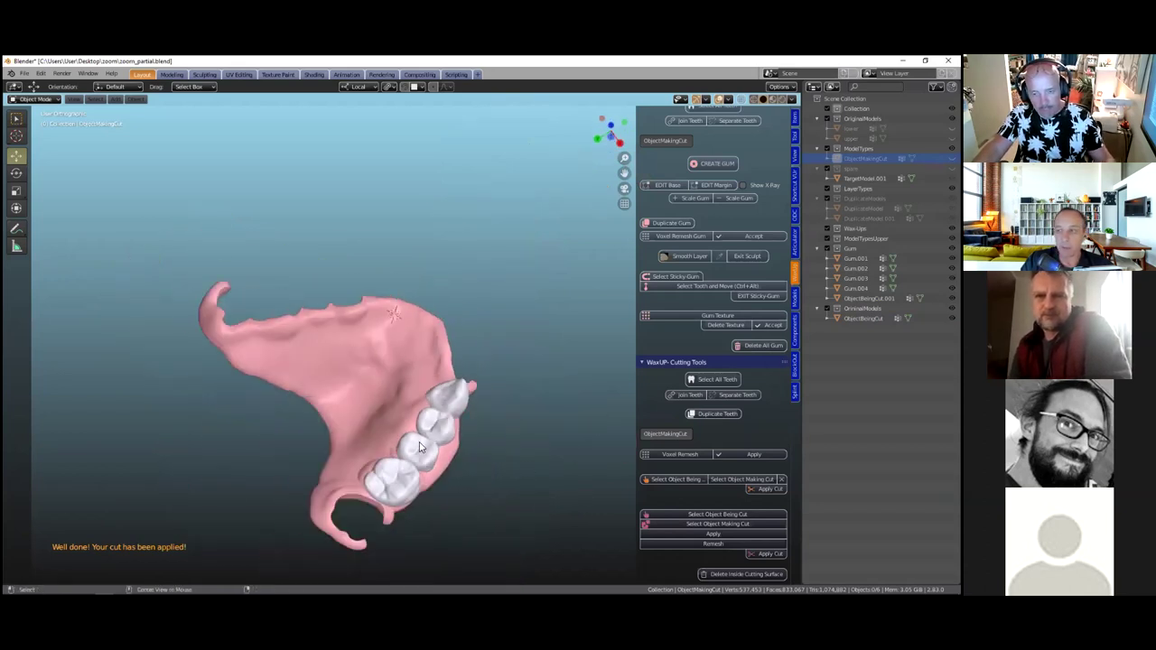
Unhide all hidden objects to bring back the upper and lower models around the denture
{"action": "key", "text": "alt+h"}
{"action": "scroll", "coordinate": [395, 323], "scroll_direction": "down", "scroll_amount": 3}
{"action": "middle_click_drag", "start_coordinate": [356, 471], "coordinate": [436, 447]}
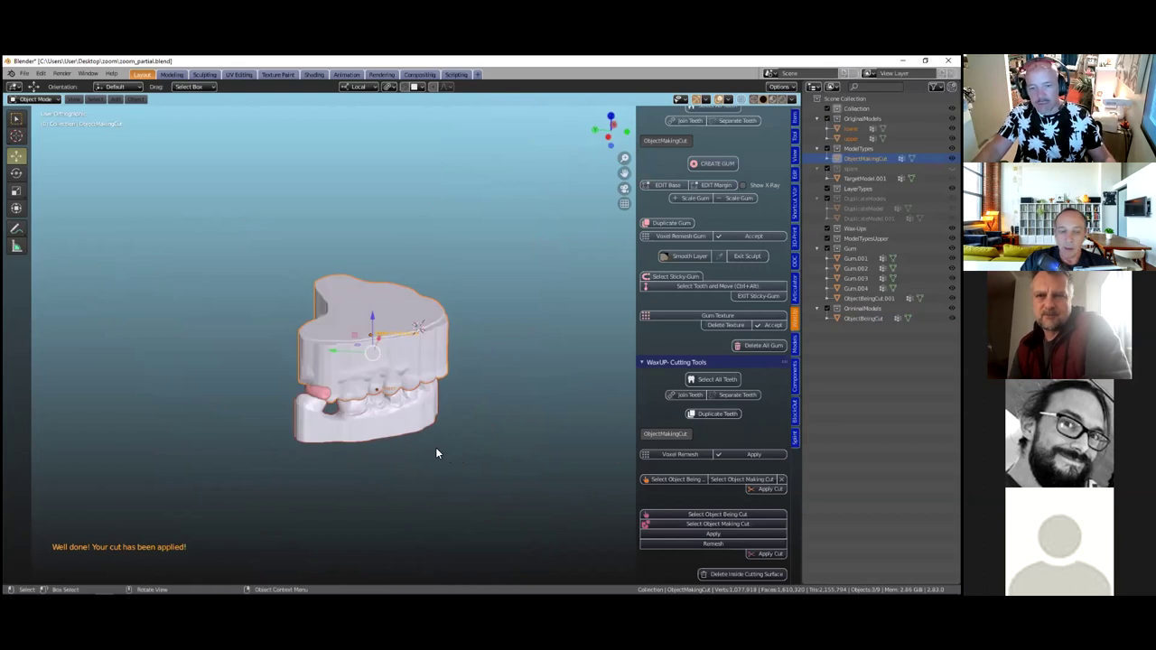
Hide the lower model and the cutting duplicate, leaving only the upper model together with the denture
{"action": "scroll", "coordinate": [341, 438], "scroll_direction": "up", "scroll_amount": 4}
{"action": "middle_click_drag", "start_coordinate": [341, 438], "coordinate": [361, 291]}
{"action": "key", "text": "h"}
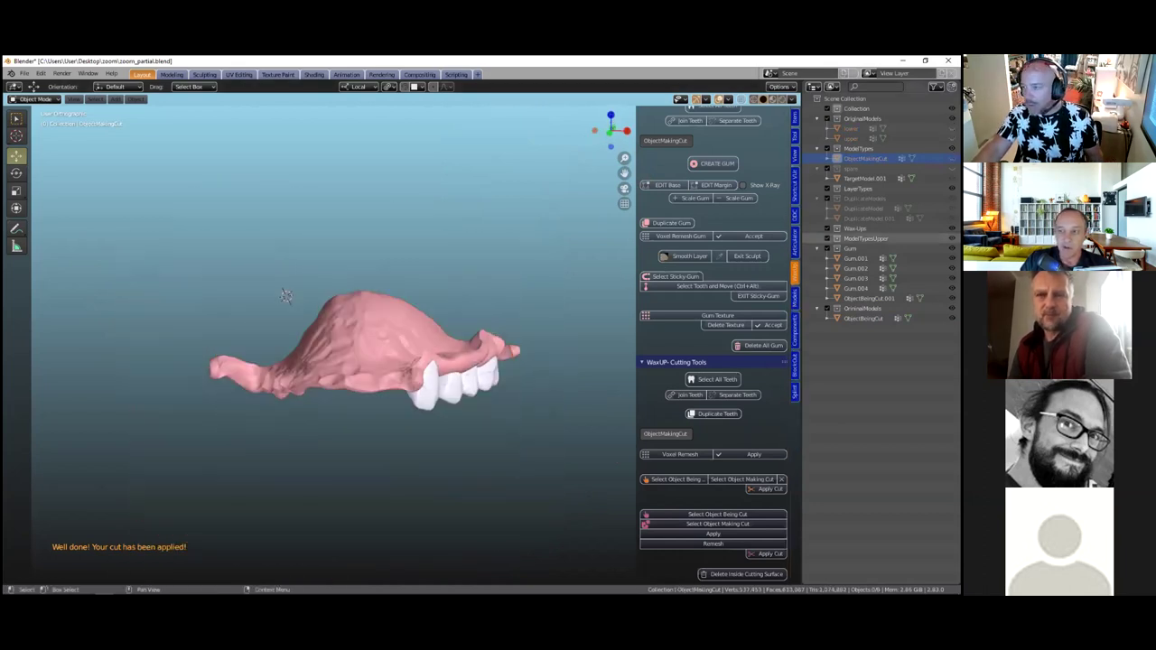
{"action": "key", "text": "alt+h"}
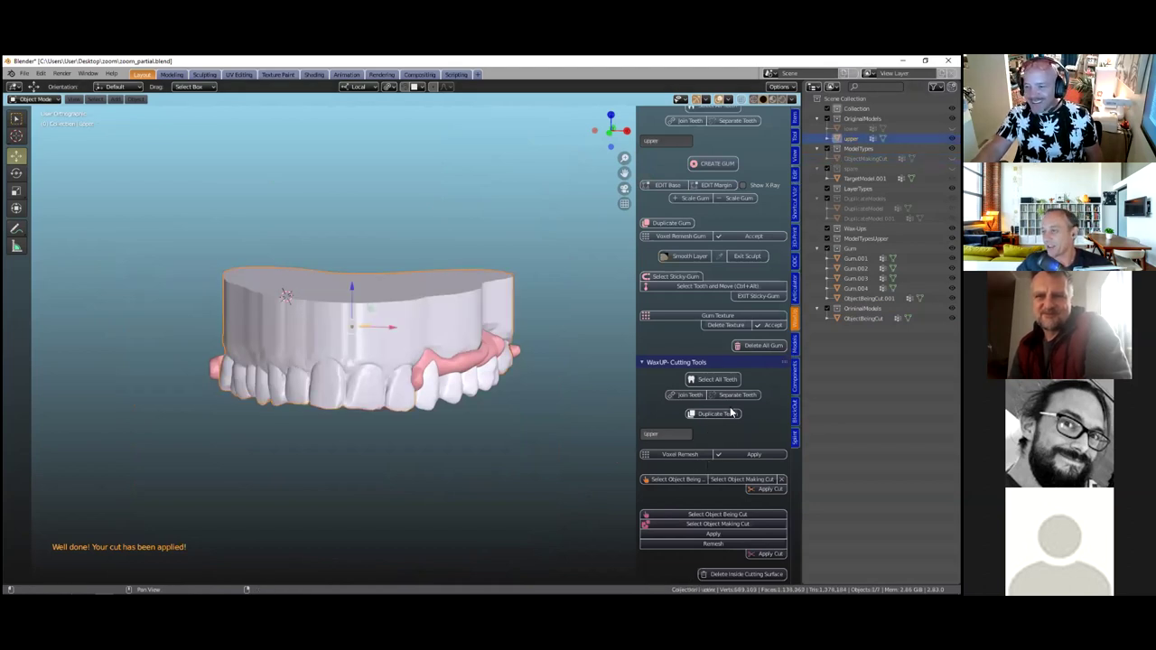
Add a colour to the upper model and set it to a pale cream-yellow
{"action": "scroll", "coordinate": [732, 413], "scroll_direction": "up", "scroll_amount": 10}
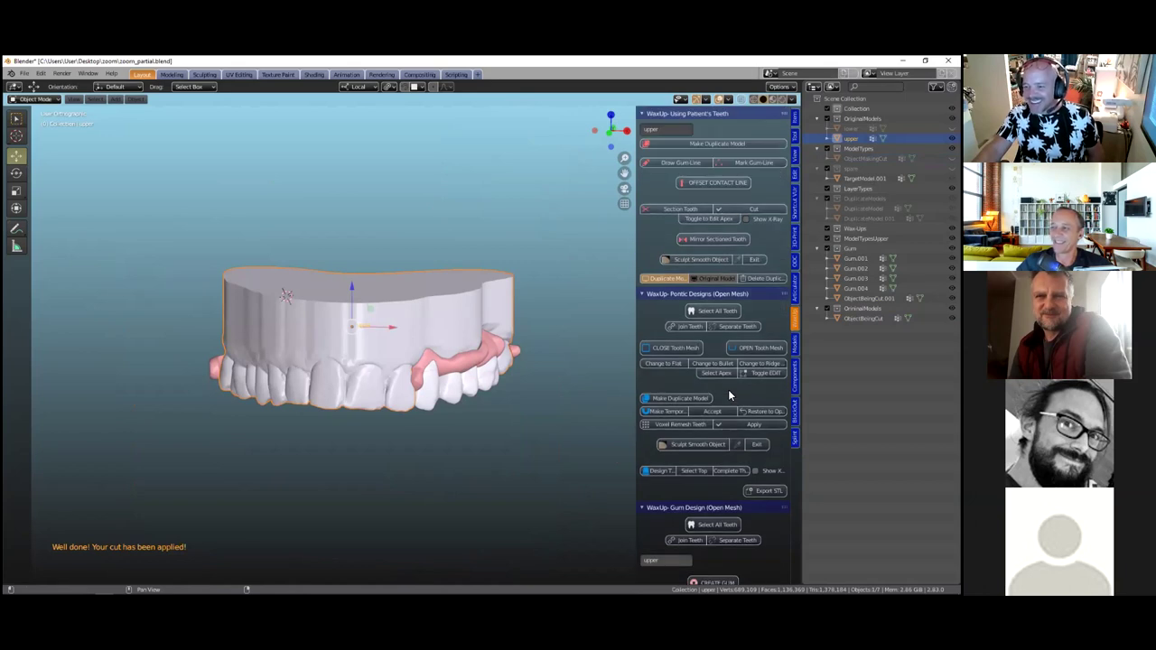
{"action": "scroll", "coordinate": [732, 389], "scroll_direction": "down", "scroll_amount": 10}
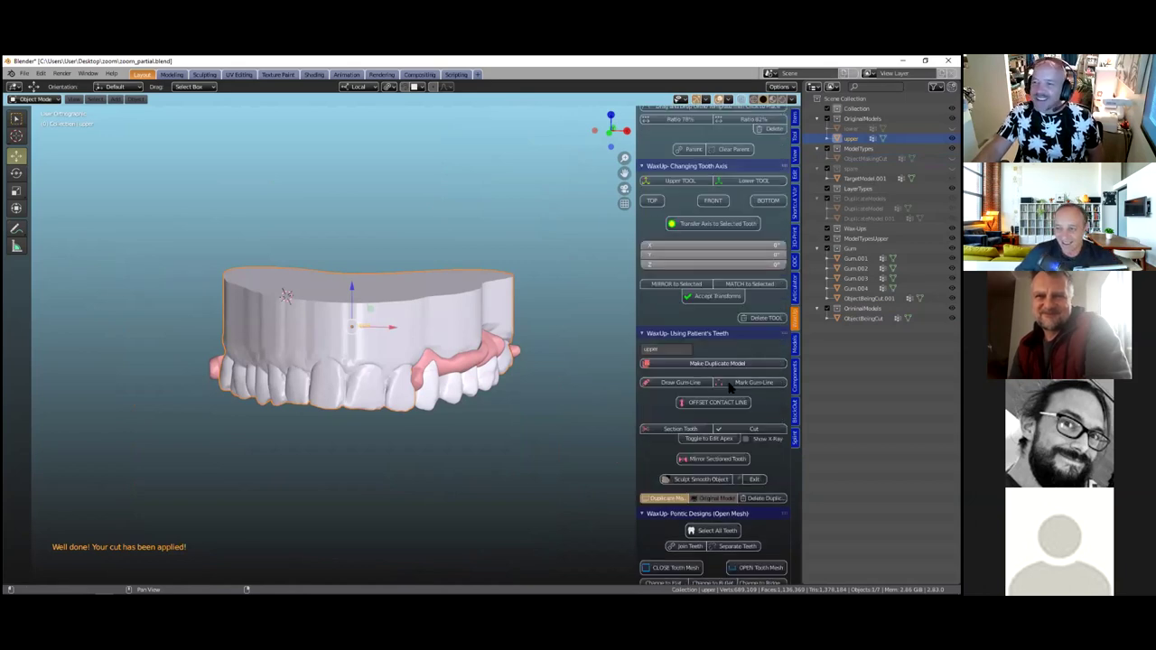
{"action": "scroll", "coordinate": [731, 387], "scroll_direction": "up", "scroll_amount": 10}
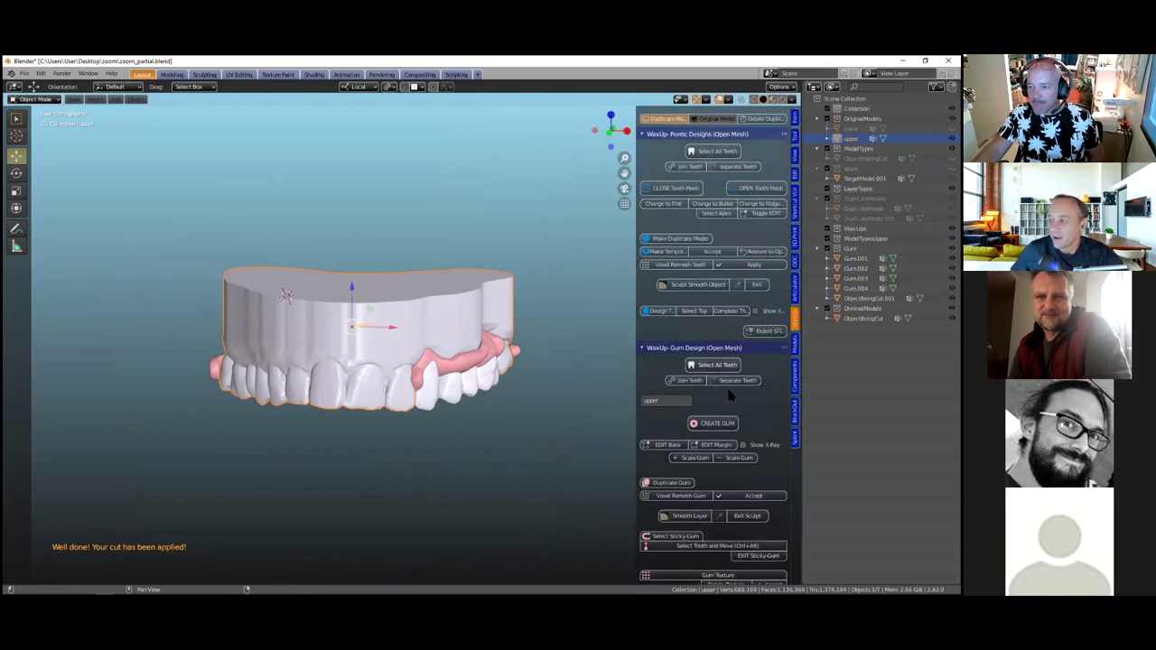
{"action": "scroll", "coordinate": [729, 394], "scroll_direction": "down", "scroll_amount": 4}
{"action": "scroll", "coordinate": [715, 425], "scroll_direction": "up", "scroll_amount": 9}
{"action": "scroll", "coordinate": [716, 425], "scroll_direction": "up", "scroll_amount": 3}
{"action": "scroll", "coordinate": [717, 428], "scroll_direction": "up", "scroll_amount": 11}
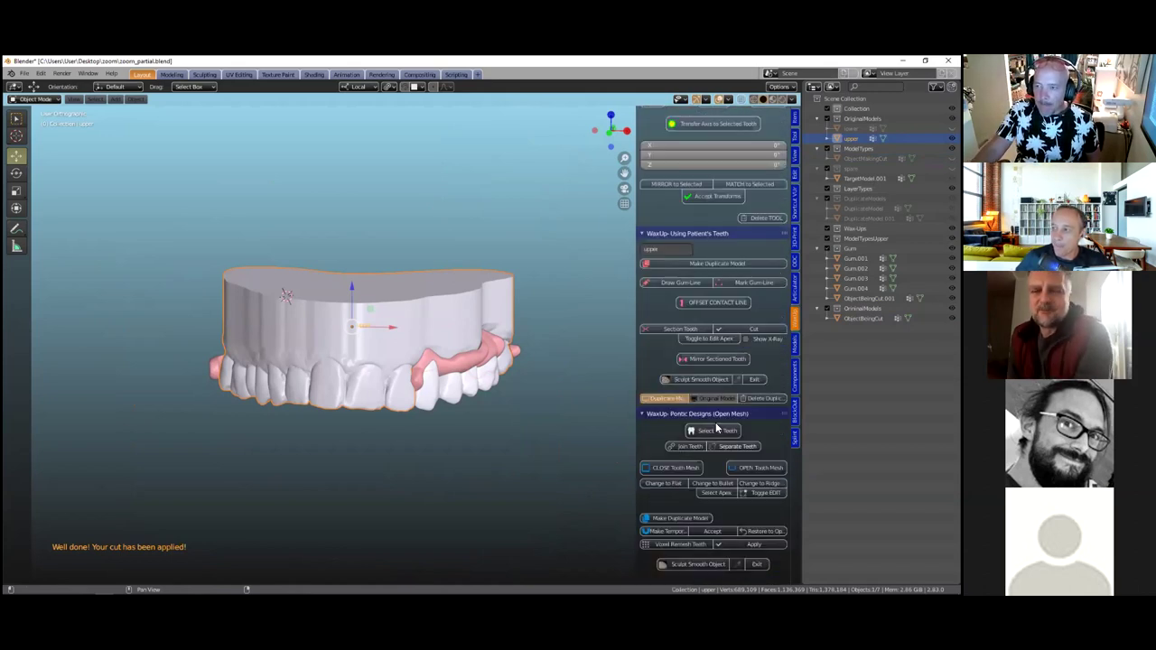
{"action": "scroll", "coordinate": [686, 142], "scroll_direction": "up", "scroll_amount": 1}
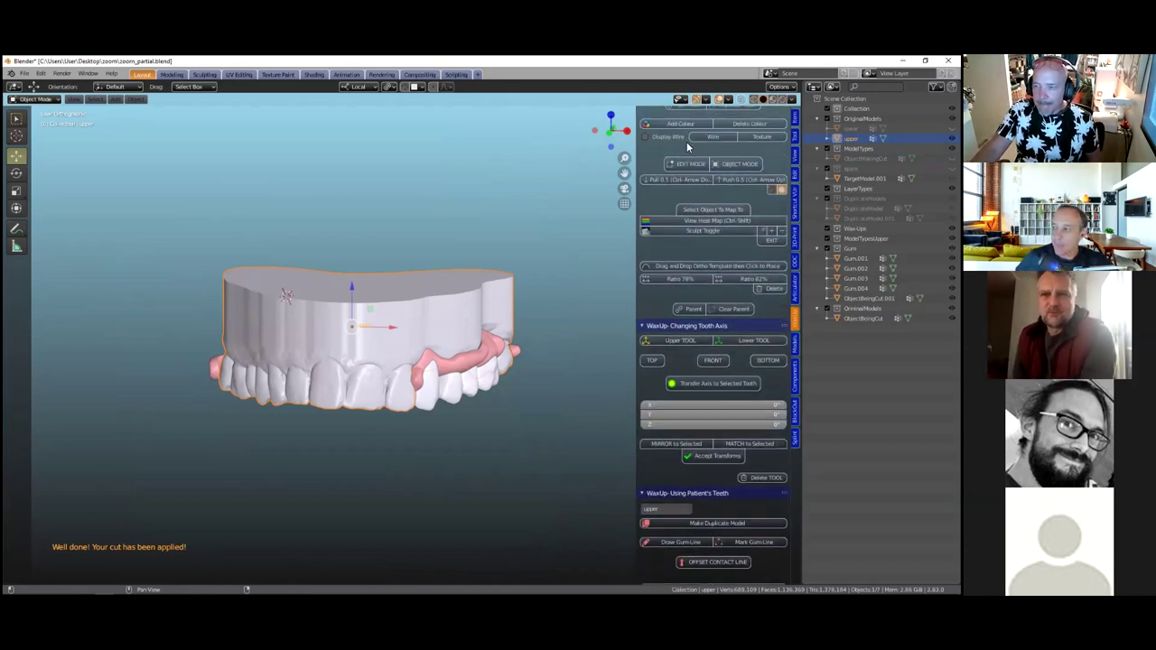
{"action": "scroll", "coordinate": [745, 150], "scroll_direction": "up", "scroll_amount": 1}
{"action": "left_click", "coordinate": [763, 143]}
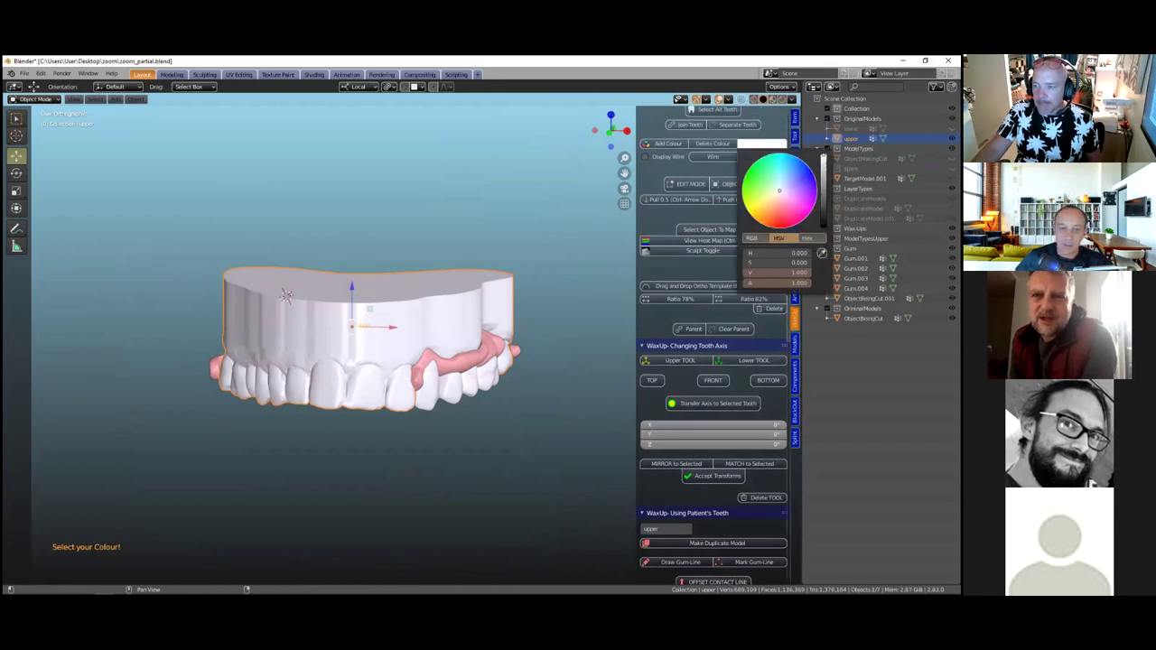
{"action": "left_click_drag", "start_coordinate": [778, 191], "coordinate": [771, 194]}
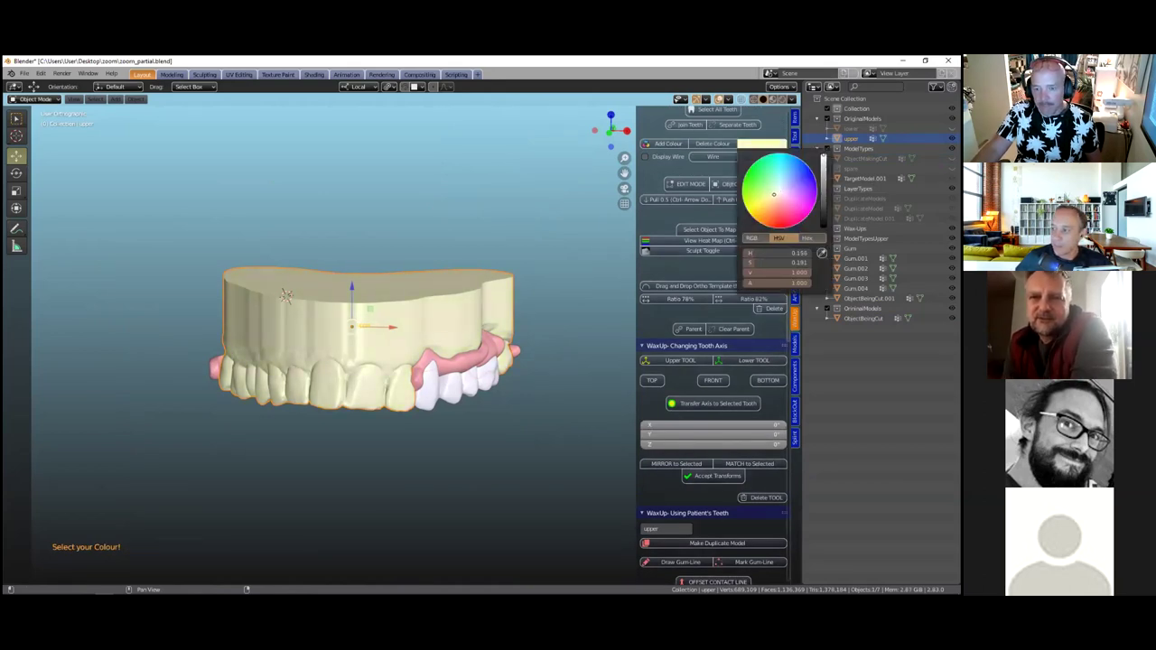
Examine the denture seated on the coloured upper model from the front and the palatal side
{"action": "scroll", "coordinate": [377, 475], "scroll_direction": "up", "scroll_amount": 3}
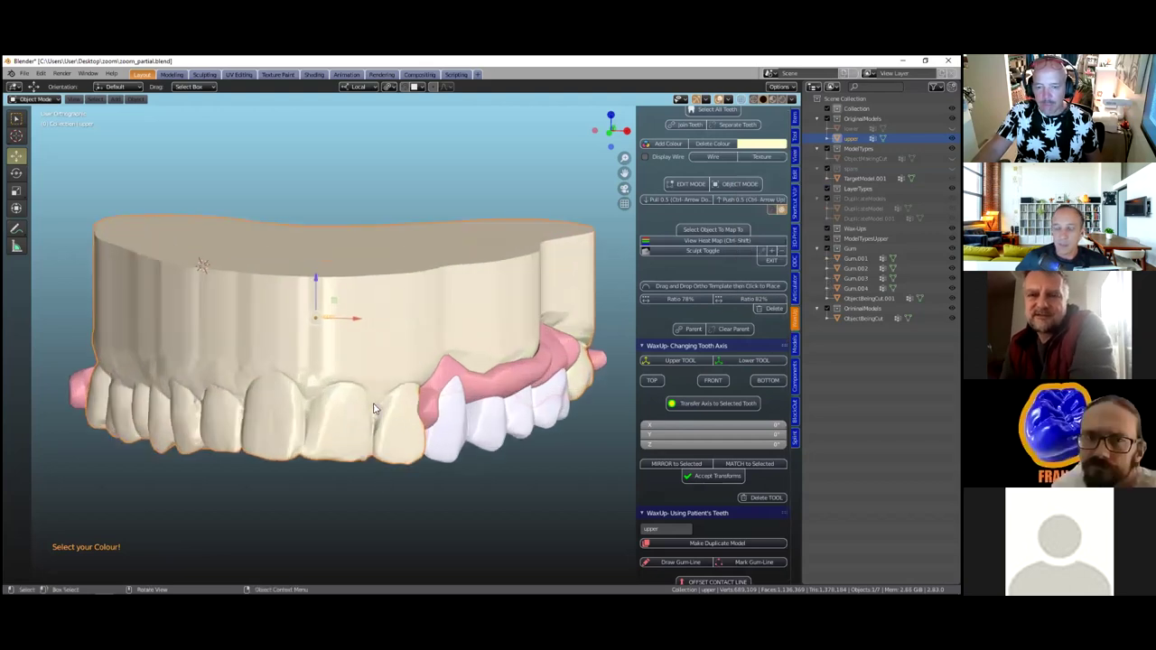
{"action": "middle_click_drag", "start_coordinate": [394, 334], "coordinate": [410, 412]}
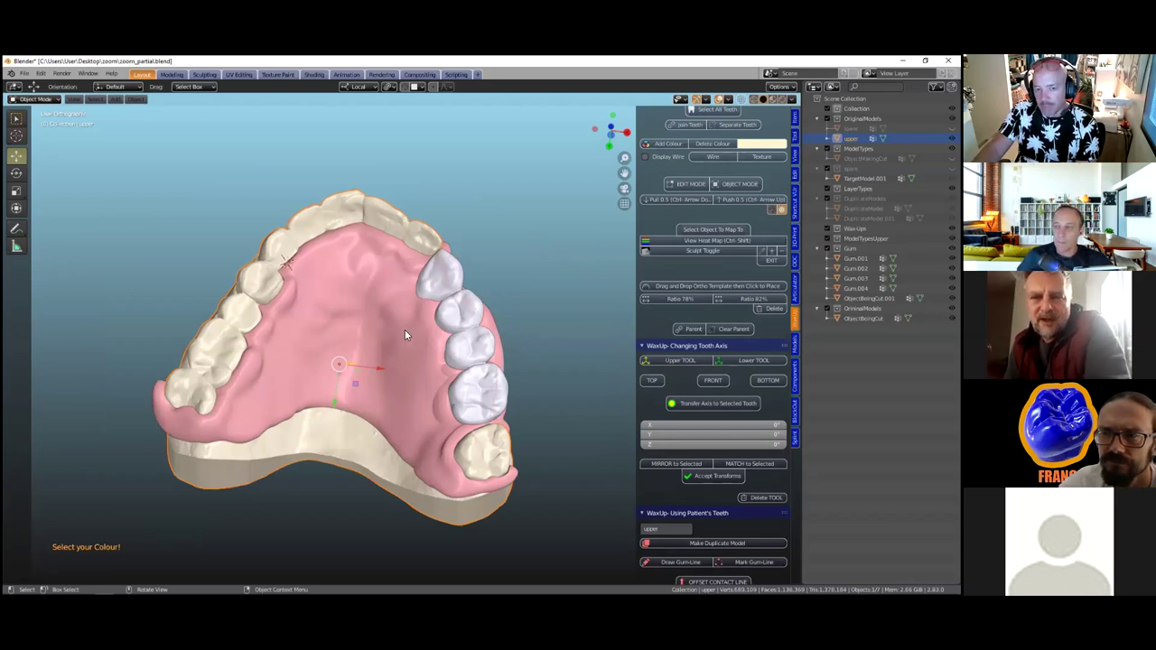
{"action": "middle_click_drag", "start_coordinate": [359, 329], "coordinate": [434, 432]}
{"action": "scroll", "coordinate": [434, 432], "scroll_direction": "up", "scroll_amount": 3}
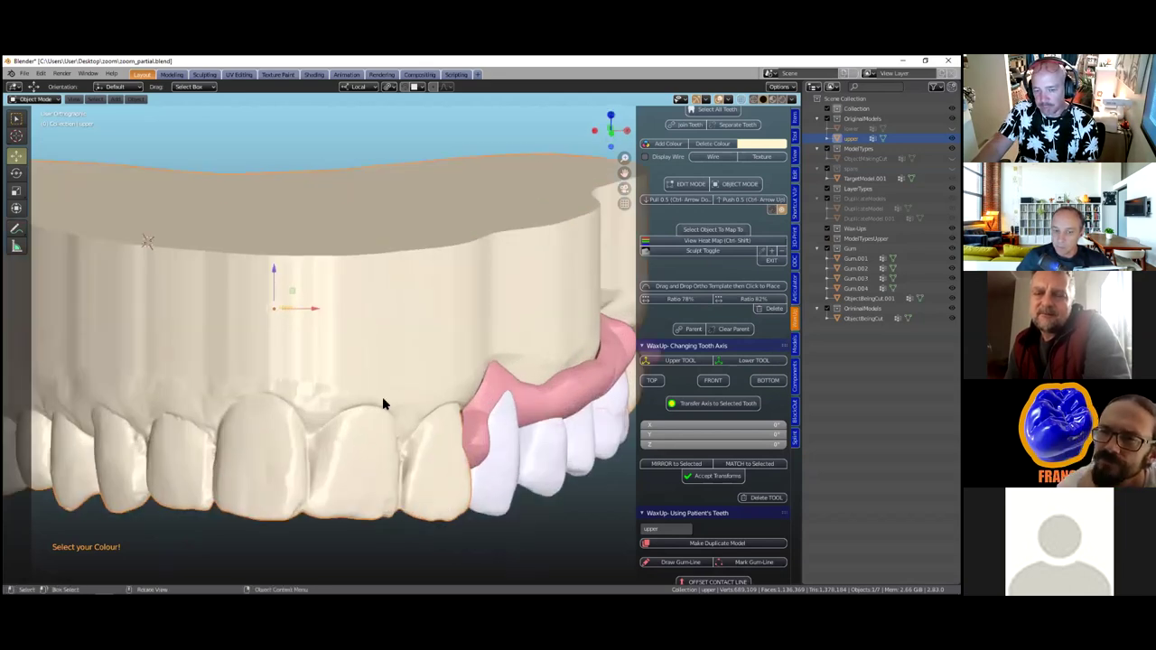
{"action": "scroll", "coordinate": [390, 400], "scroll_direction": "down", "scroll_amount": 2}
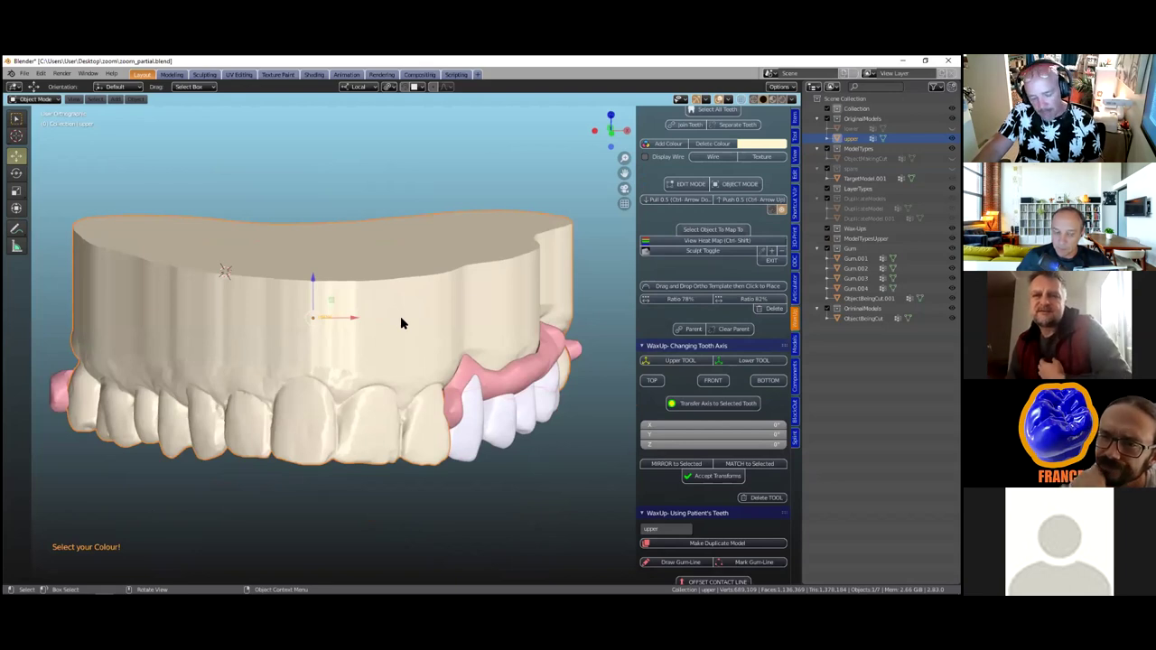
Hide the upper model and examine the fitting surface of the denture base from several angles
{"action": "key", "text": "h"}
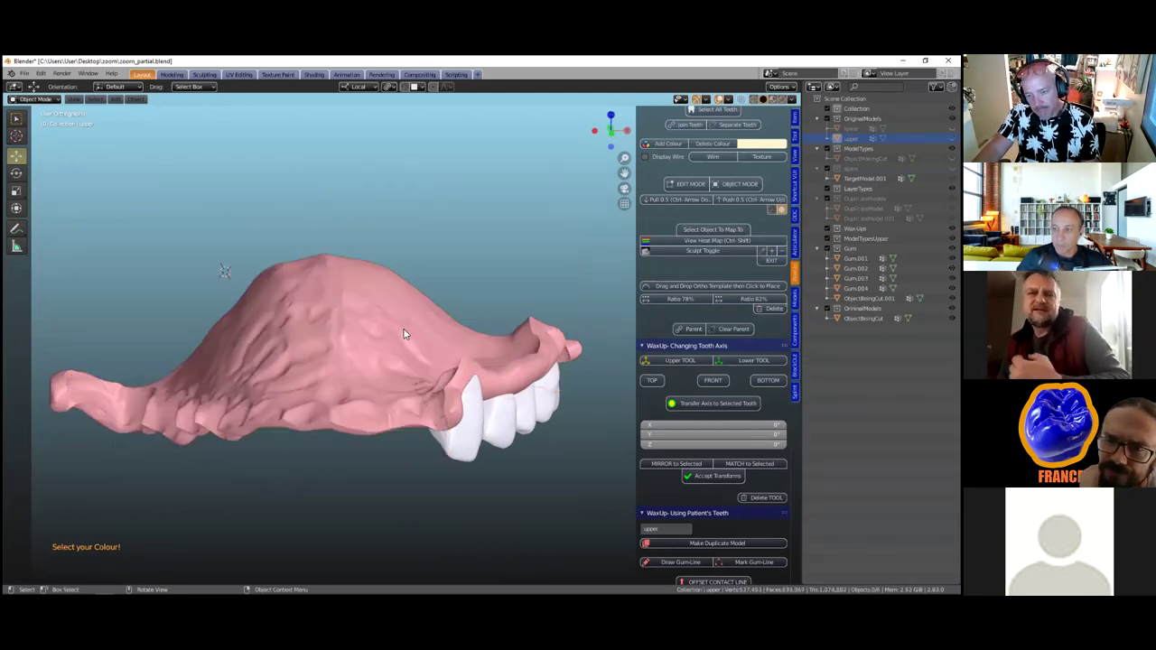
{"action": "middle_click_drag", "start_coordinate": [417, 408], "coordinate": [519, 393]}
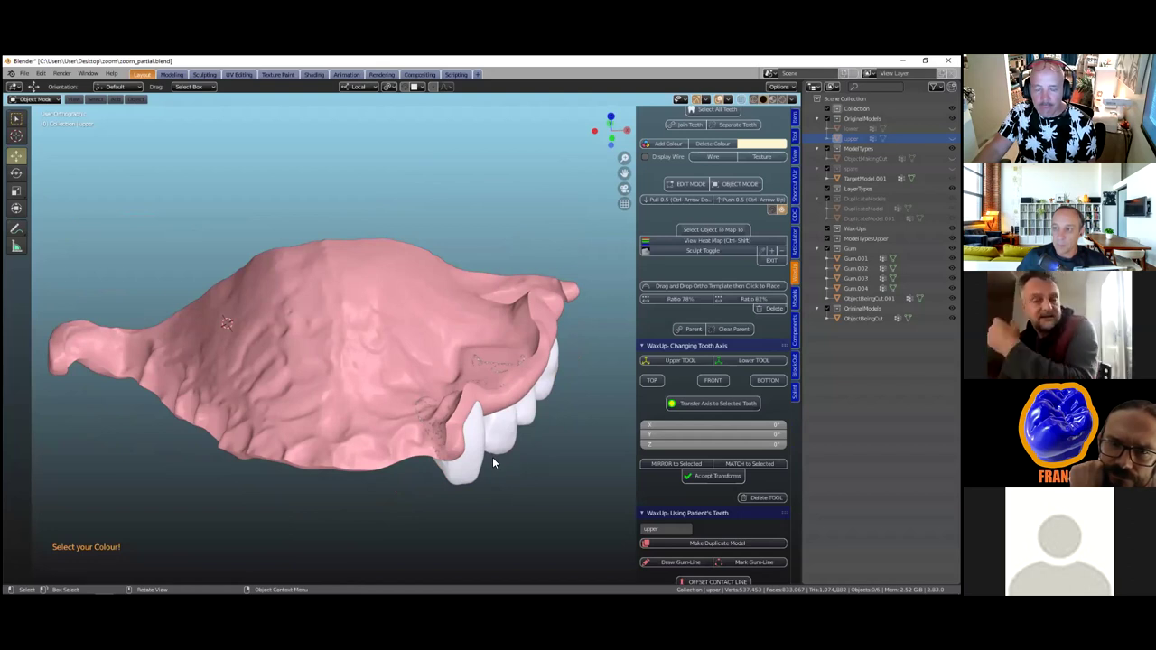
{"action": "middle_click_drag", "start_coordinate": [493, 462], "coordinate": [421, 339]}
{"action": "left_click", "coordinate": [421, 340]}
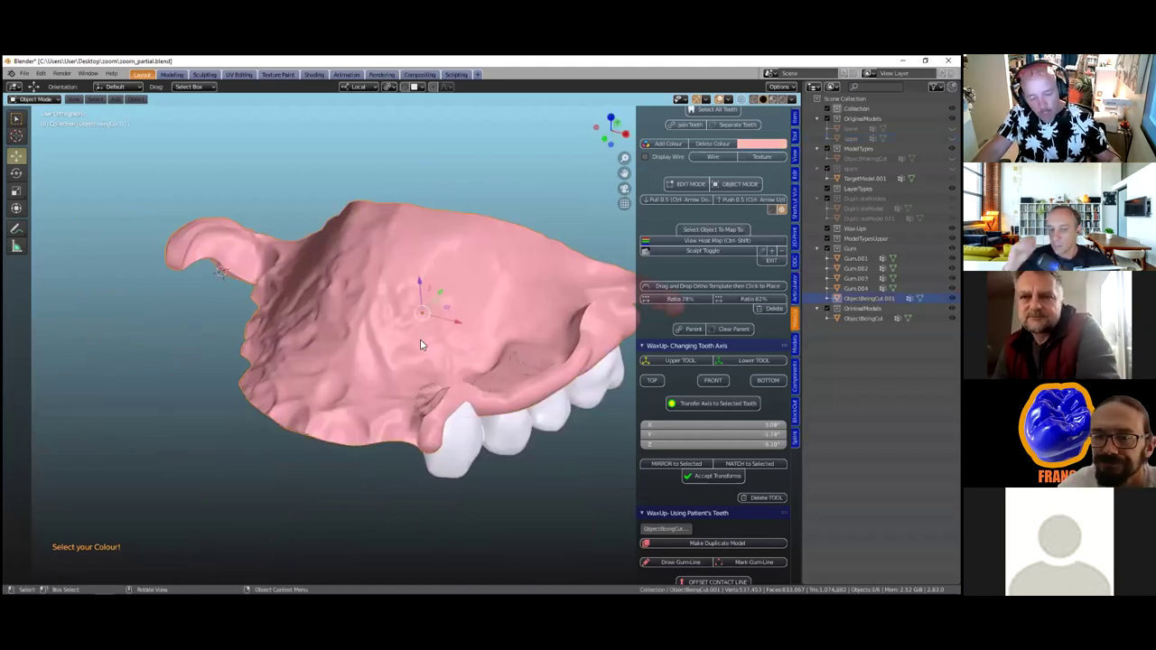
Unhide all objects, hide the cutting duplicate of the upper model again, and select the cream-coloured upper model
{"action": "key", "text": "alt+h"}
{"action": "scroll", "coordinate": [335, 331], "scroll_direction": "down", "scroll_amount": 3}
{"action": "middle_click_drag", "start_coordinate": [330, 335], "coordinate": [310, 379]}
{"action": "left_click", "coordinate": [311, 378]}
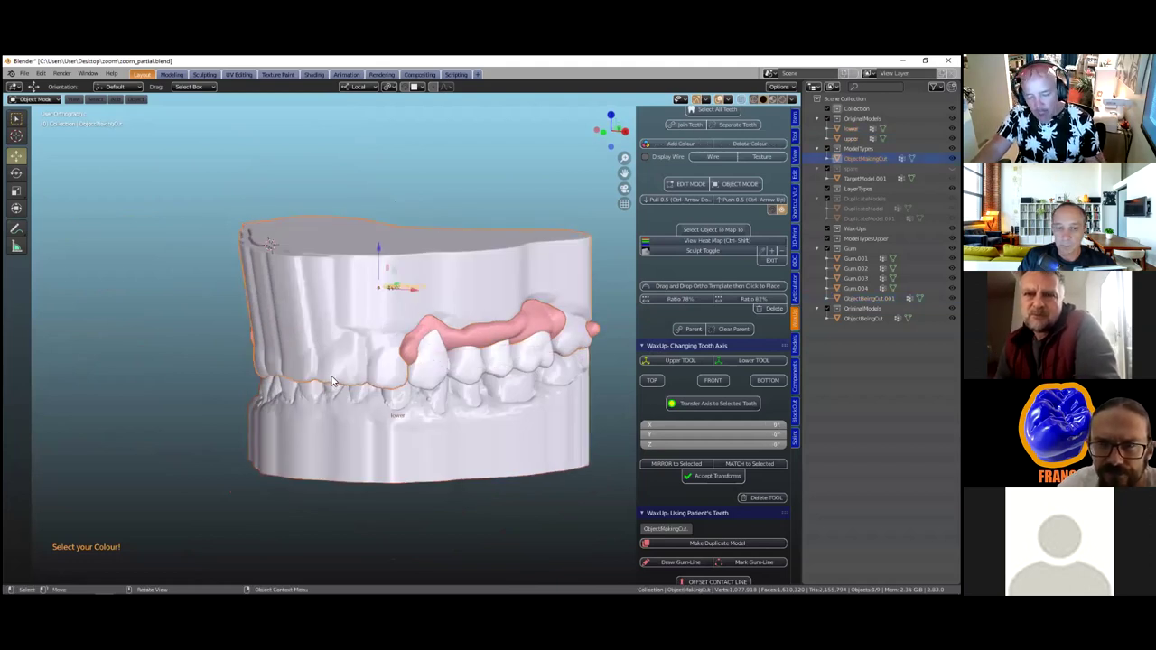
{"action": "left_click", "coordinate": [331, 380]}
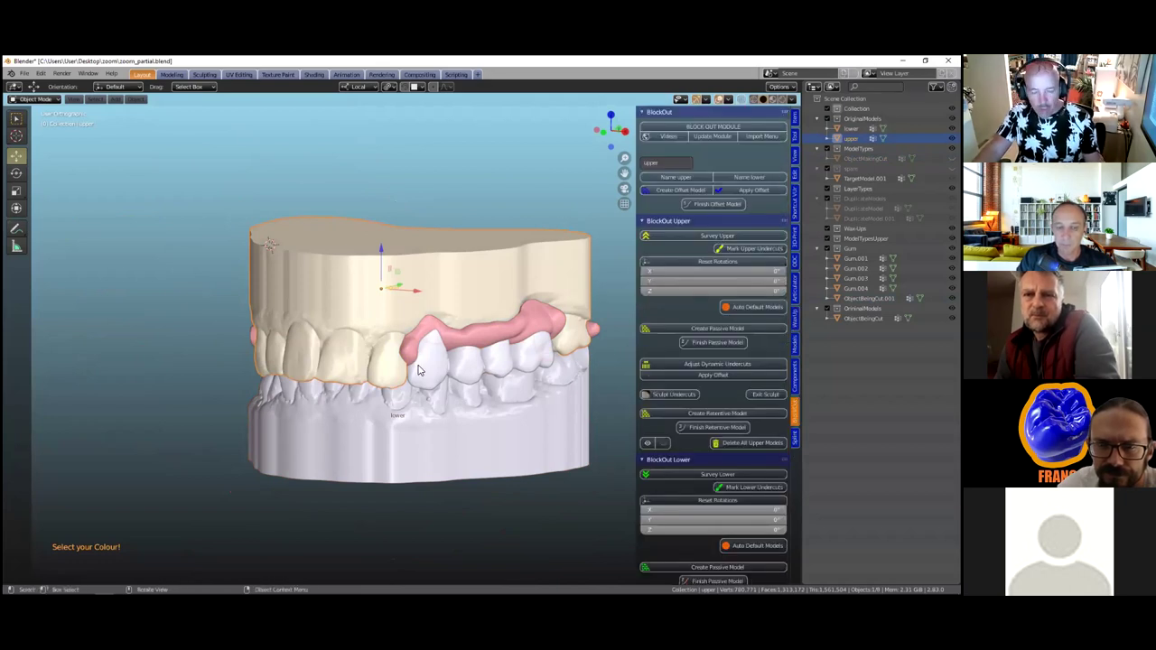
Name the selected model as upper, create an offset model from it with a 2 mm offset, and finish it
{"action": "scroll", "coordinate": [332, 368], "scroll_direction": "up", "scroll_amount": 3}
{"action": "scroll", "coordinate": [400, 267], "scroll_direction": "down", "scroll_amount": 3}
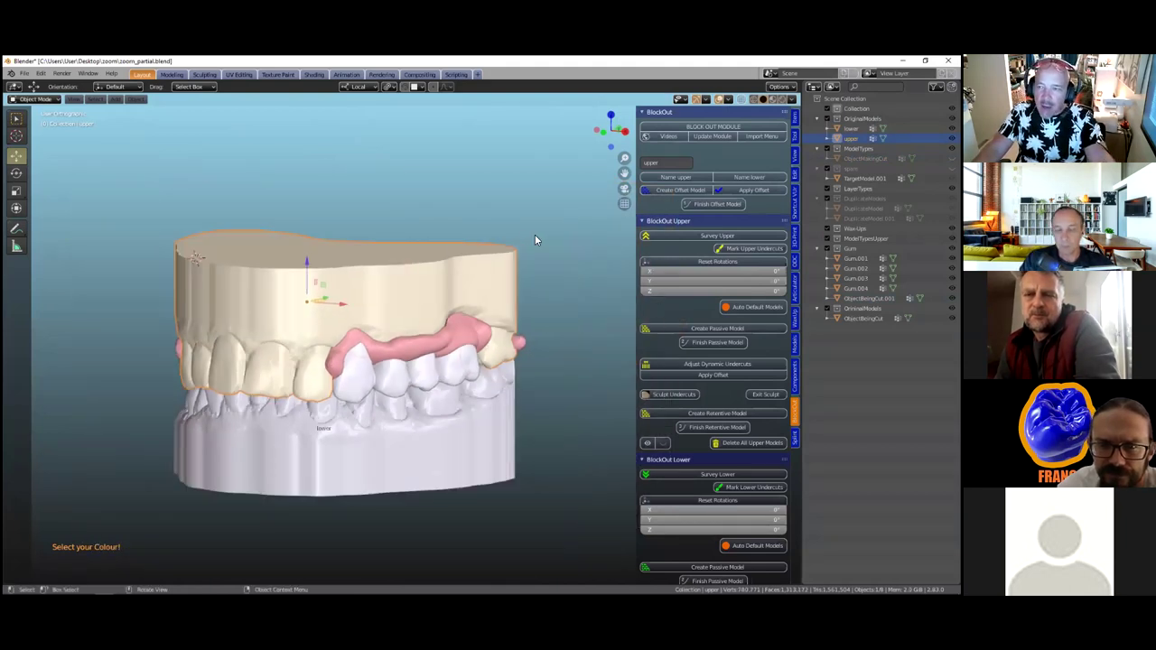
{"action": "left_click", "coordinate": [677, 178]}
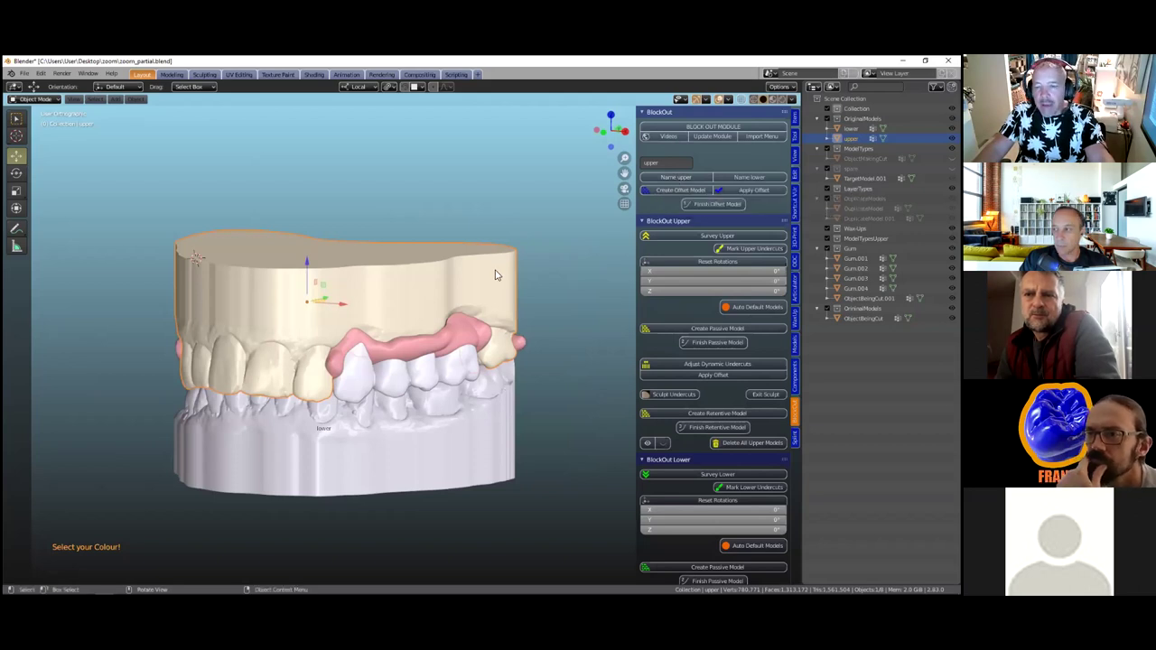
{"action": "left_click", "coordinate": [681, 191]}
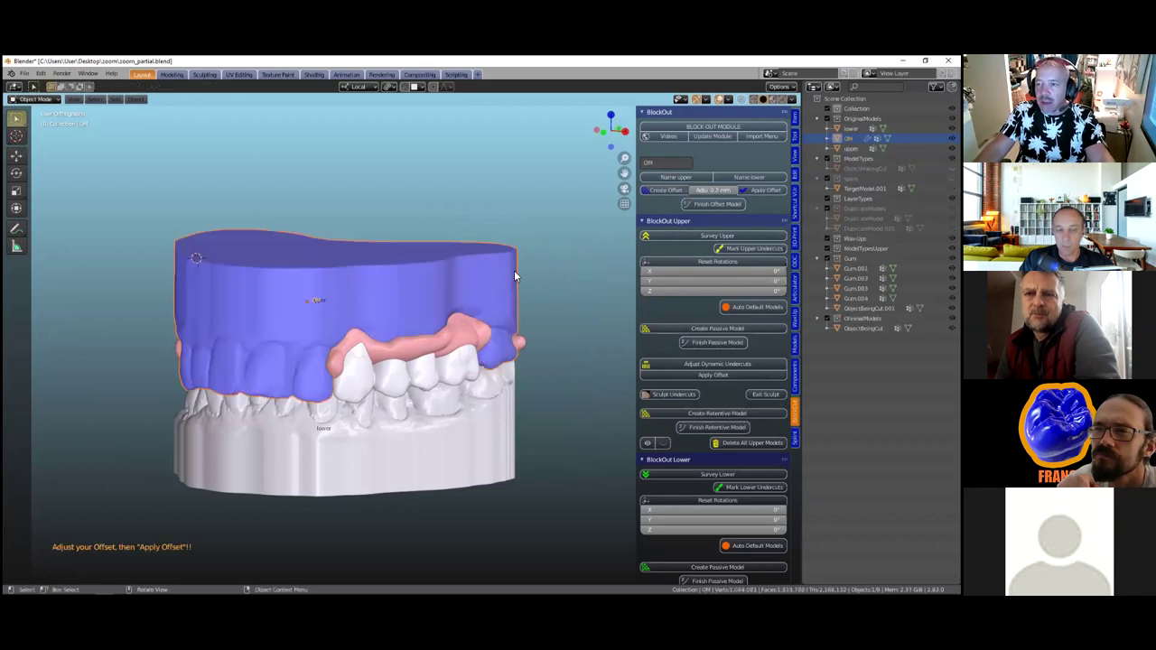
{"action": "left_click", "coordinate": [711, 190]}
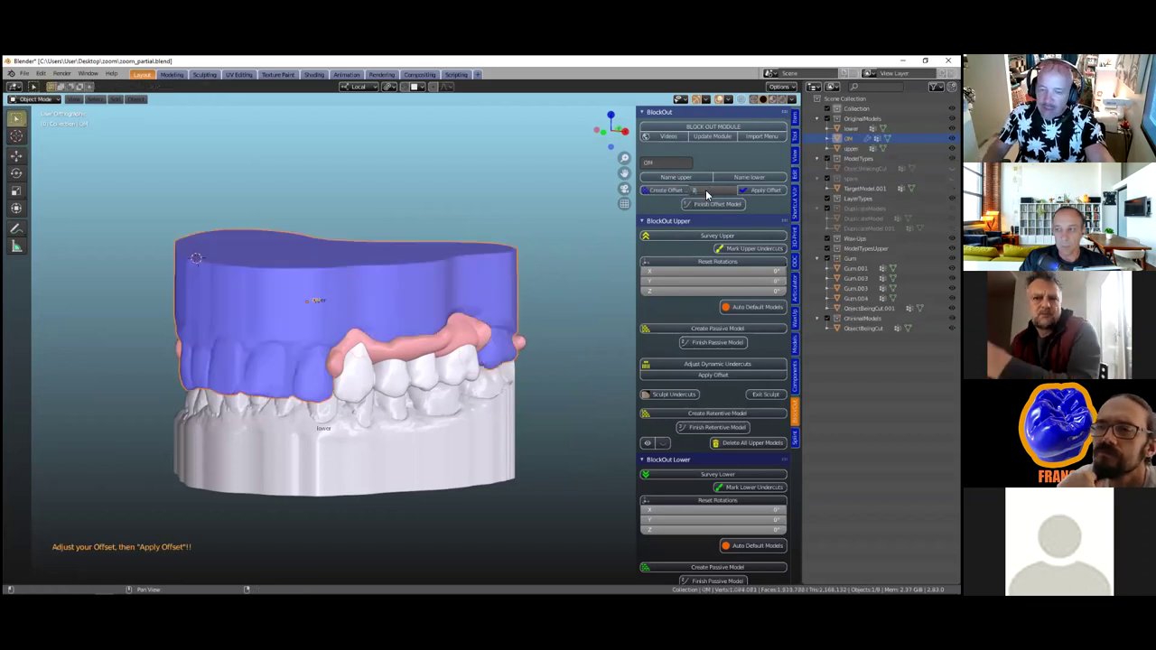
{"action": "type", "text": "2"}
{"action": "key", "text": "Return"}
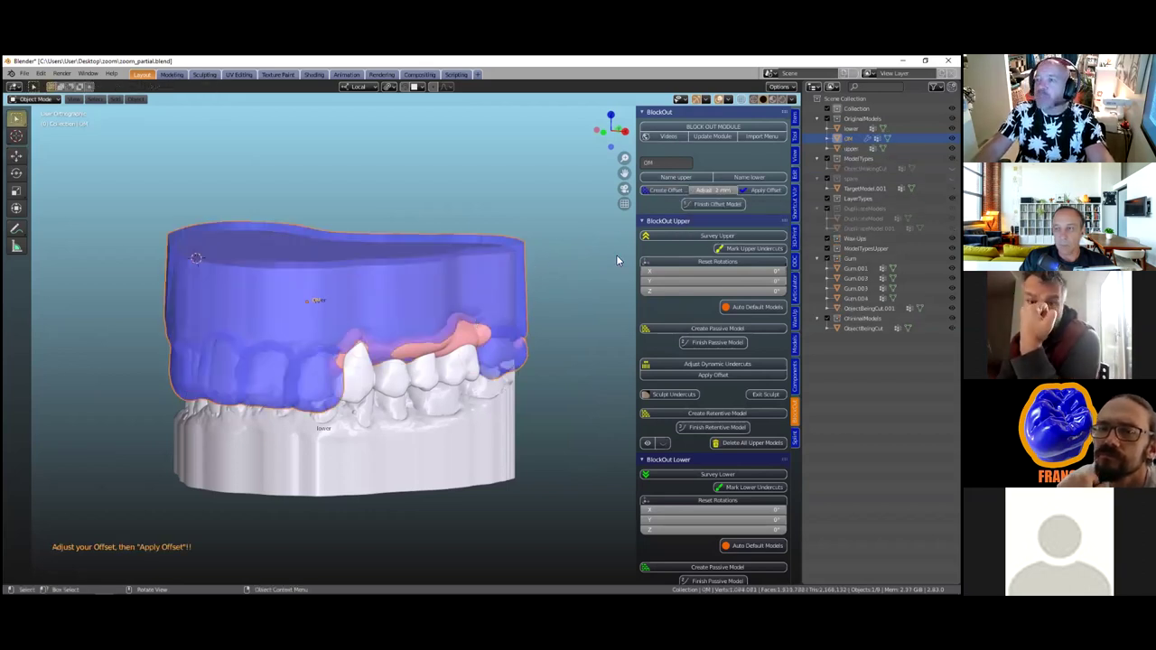
{"action": "left_click", "coordinate": [759, 190]}
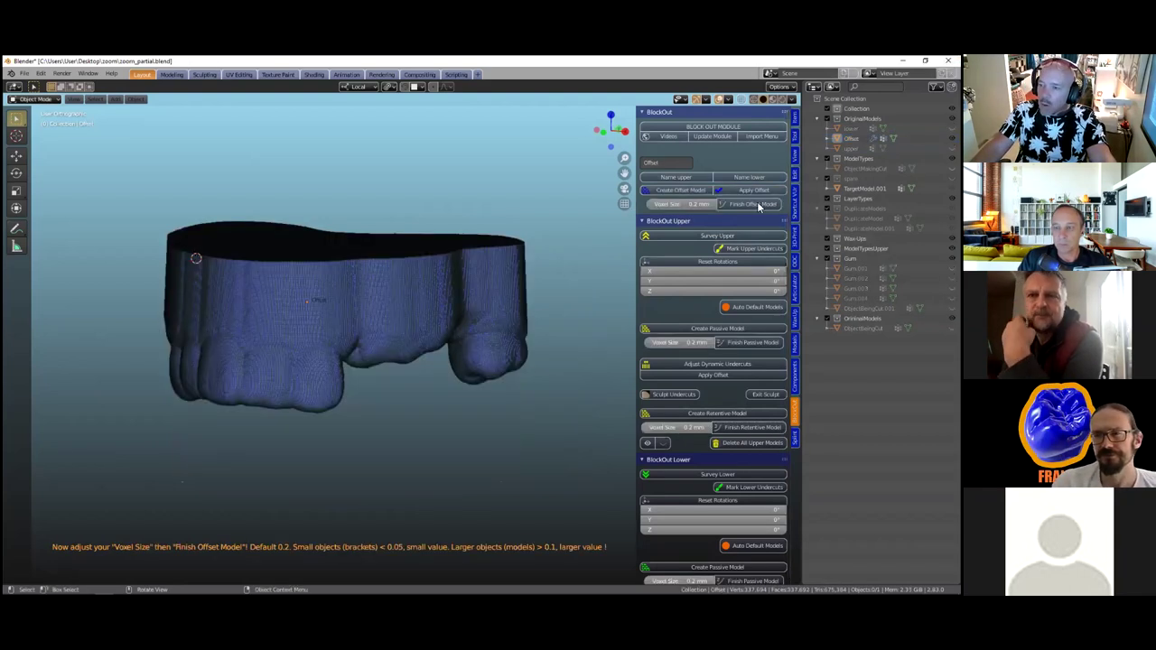
{"action": "left_click", "coordinate": [753, 205]}
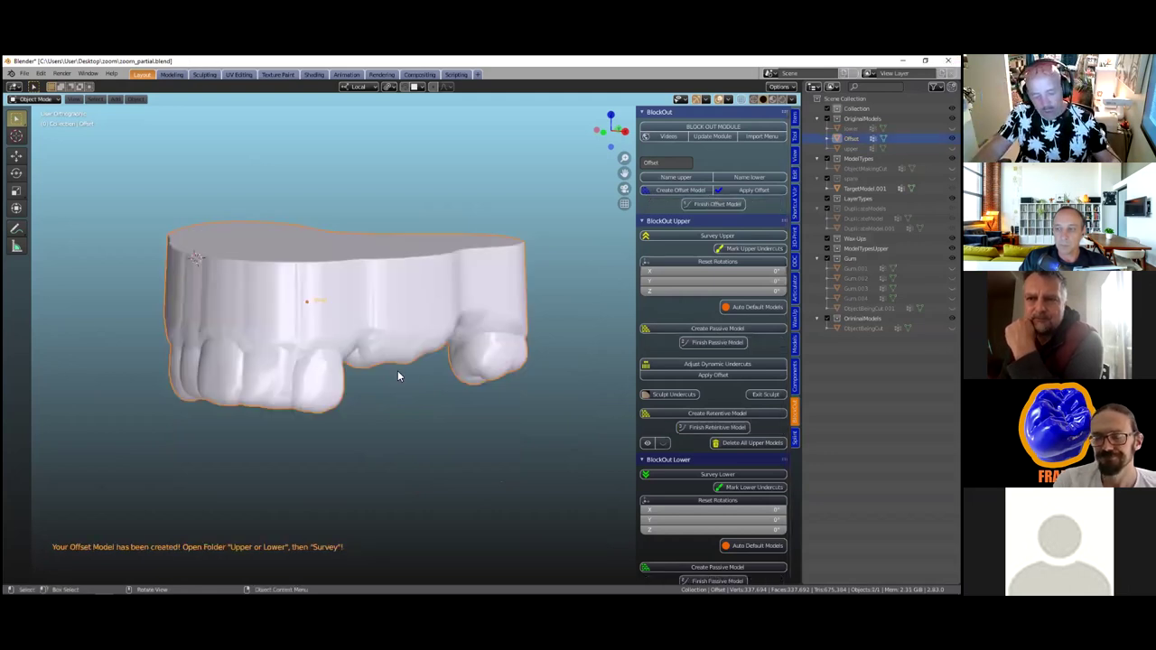
Unhide all objects, hide the denture base, and examine the offset model around the joined teeth
{"action": "key", "text": "alt+h"}
{"action": "left_click", "coordinate": [461, 341]}
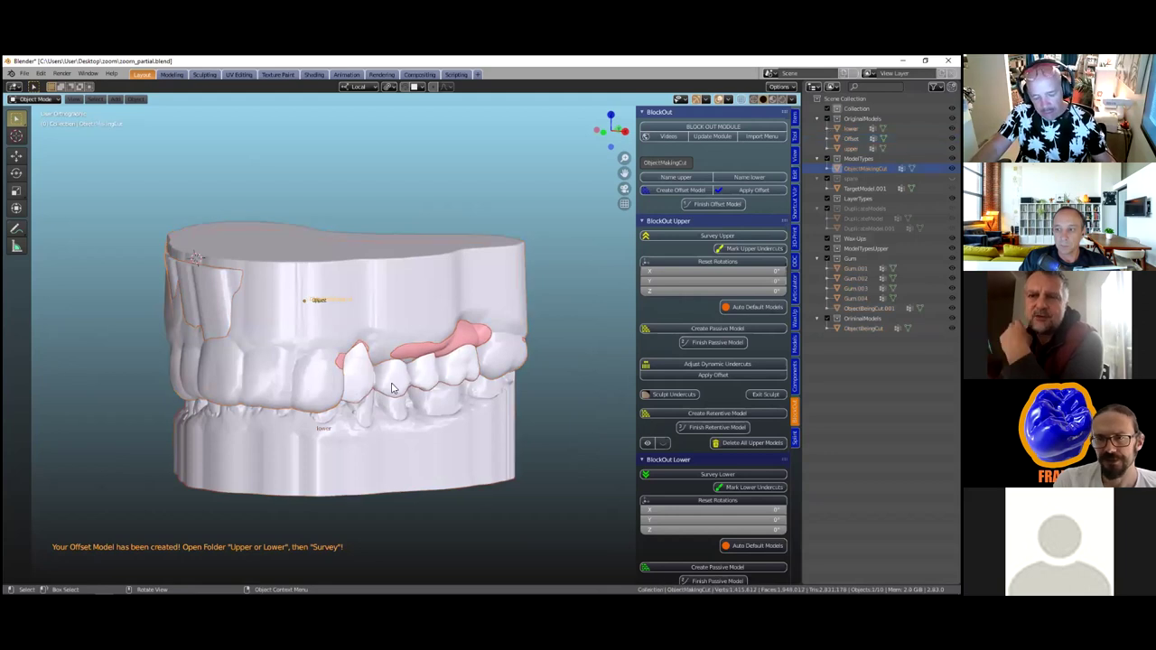
{"action": "key", "text": "h"}
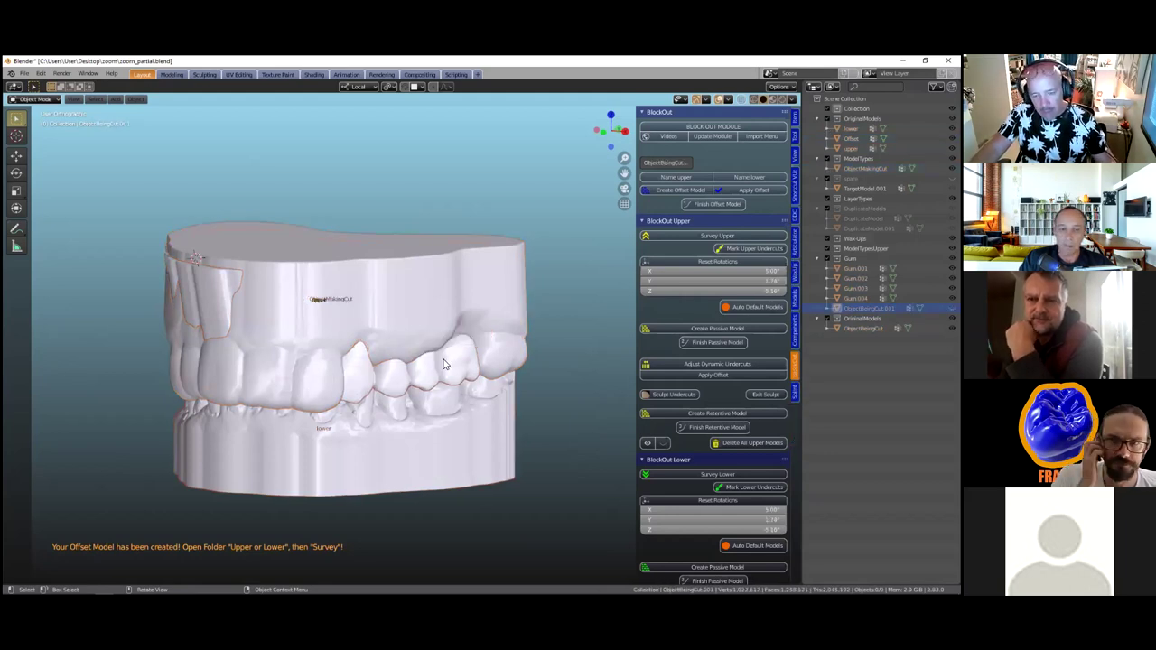
{"action": "left_click", "coordinate": [406, 436]}
{"action": "middle_click_drag", "start_coordinate": [407, 436], "coordinate": [356, 428]}
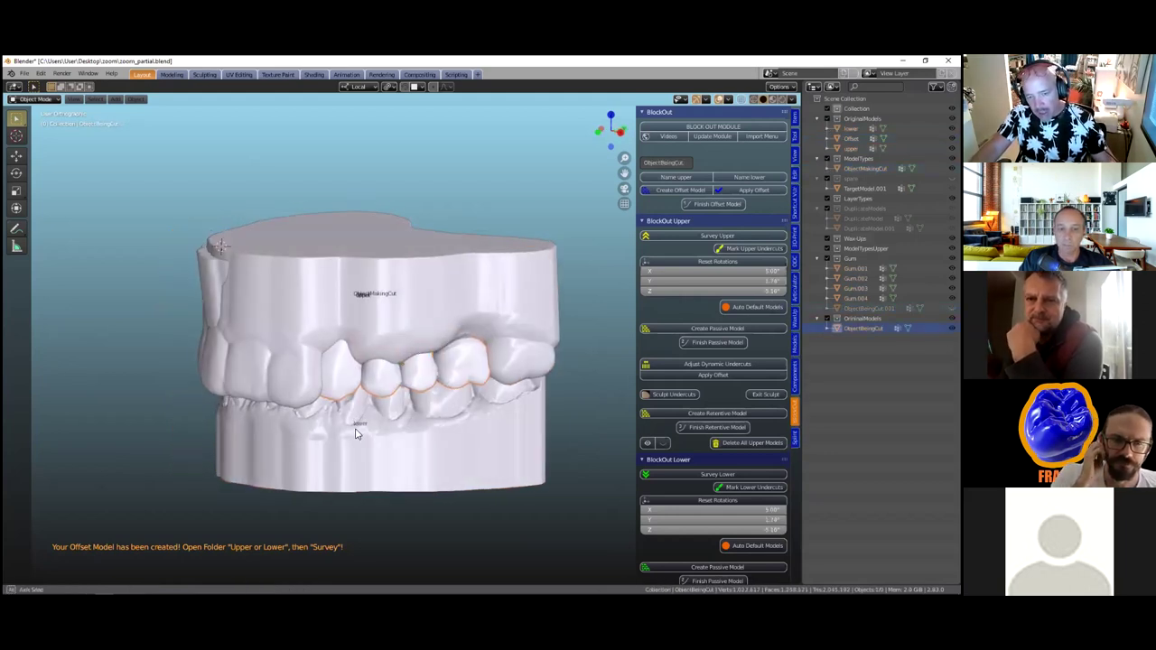
{"action": "scroll", "coordinate": [356, 428], "scroll_direction": "up", "scroll_amount": 3}
{"action": "scroll", "coordinate": [222, 397], "scroll_direction": "up", "scroll_amount": 1}
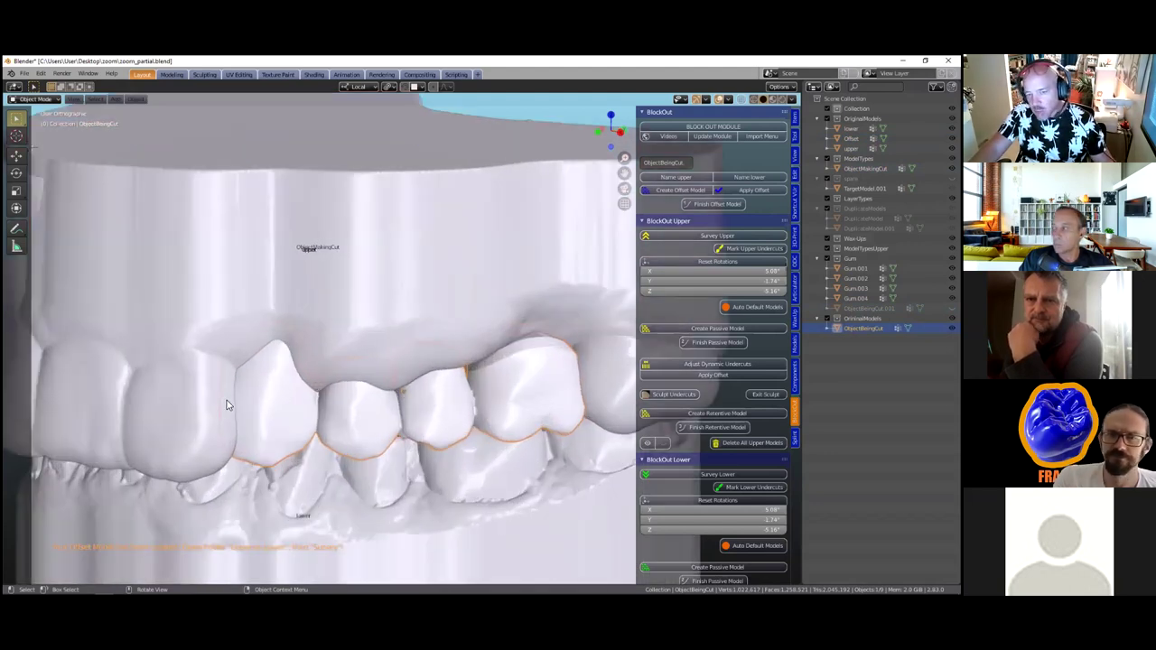
{"action": "scroll", "coordinate": [227, 403], "scroll_direction": "down", "scroll_amount": 3}
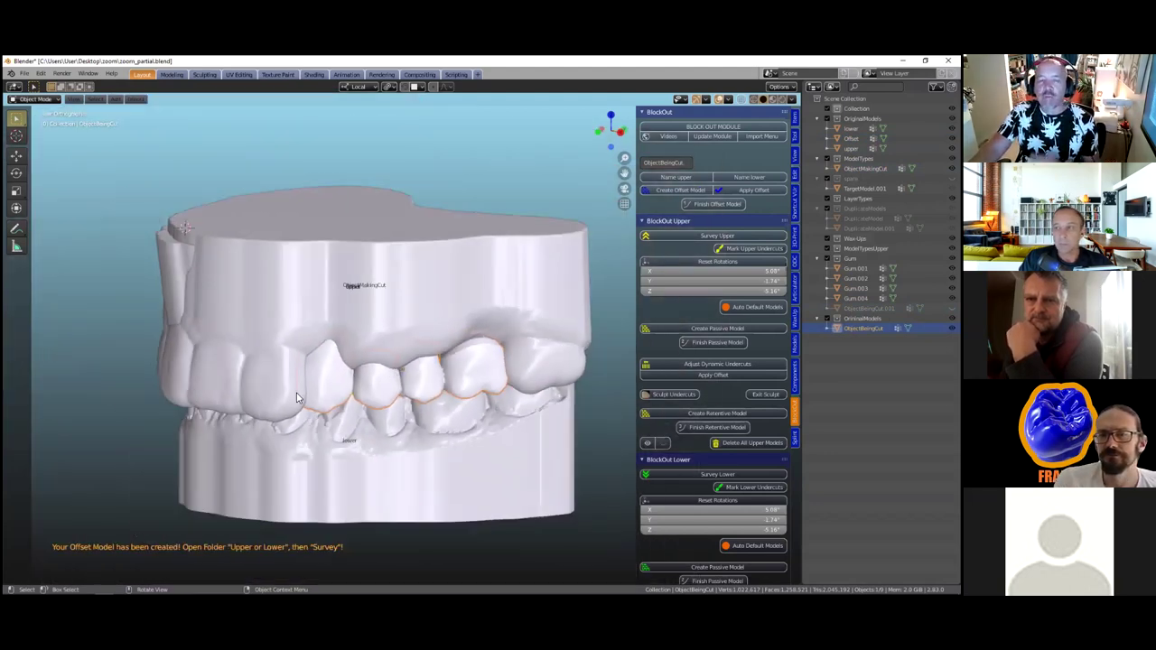
Delete the offset model of the upper jaw
{"action": "left_click", "coordinate": [246, 389]}
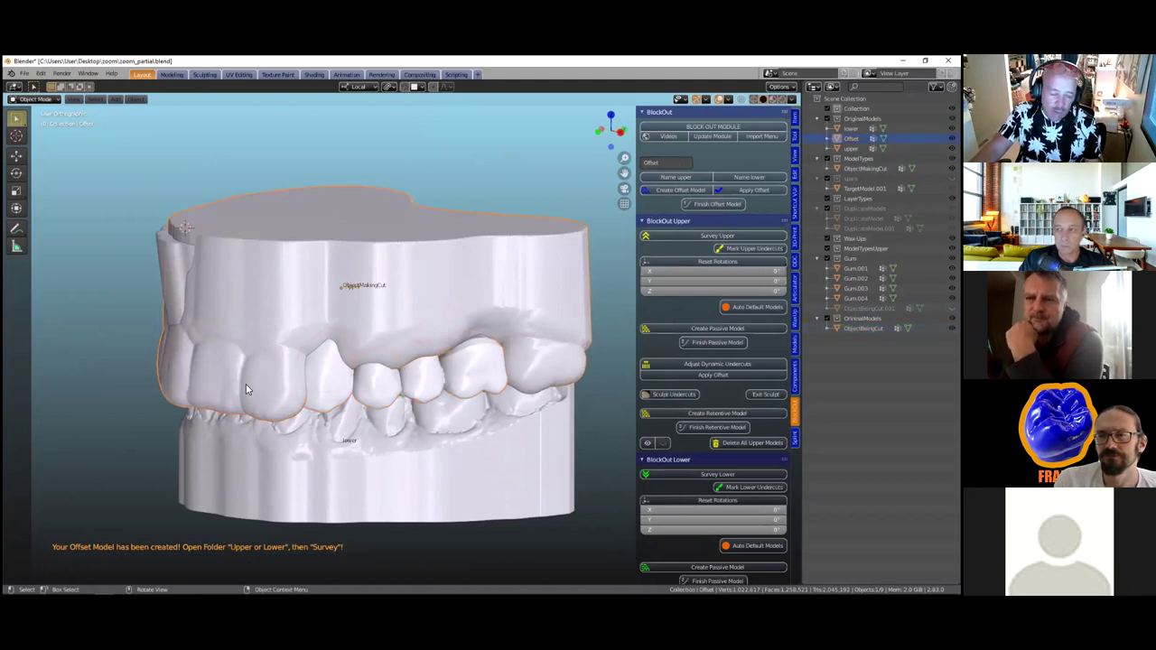
{"action": "key", "text": "x"}
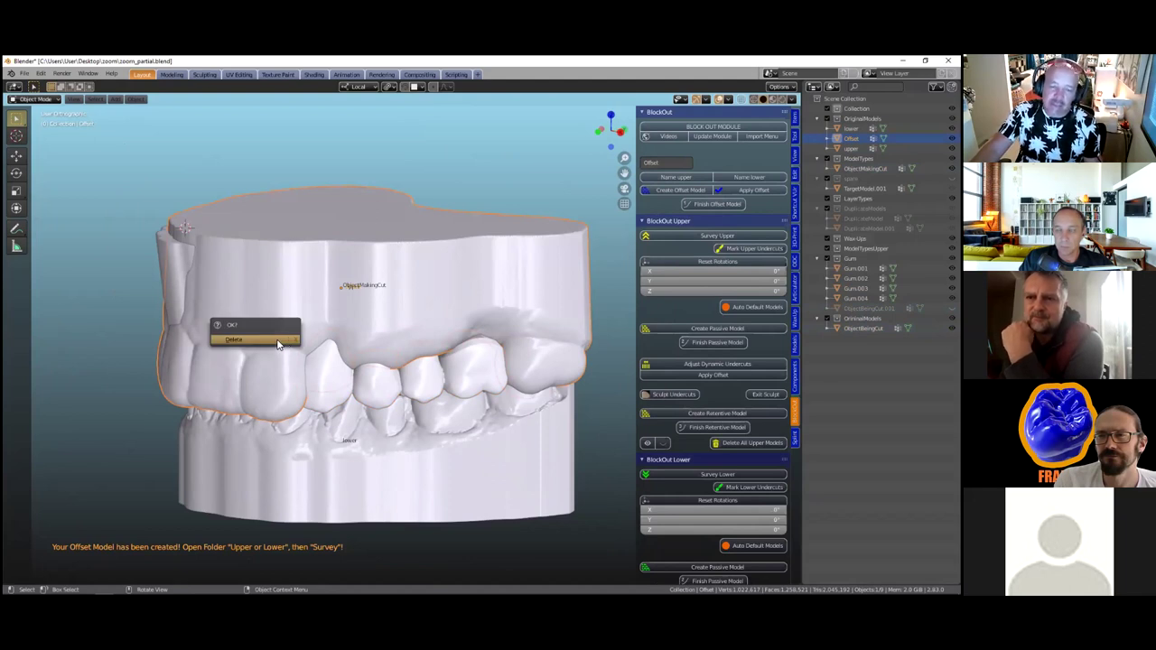
{"action": "left_click", "coordinate": [284, 341]}
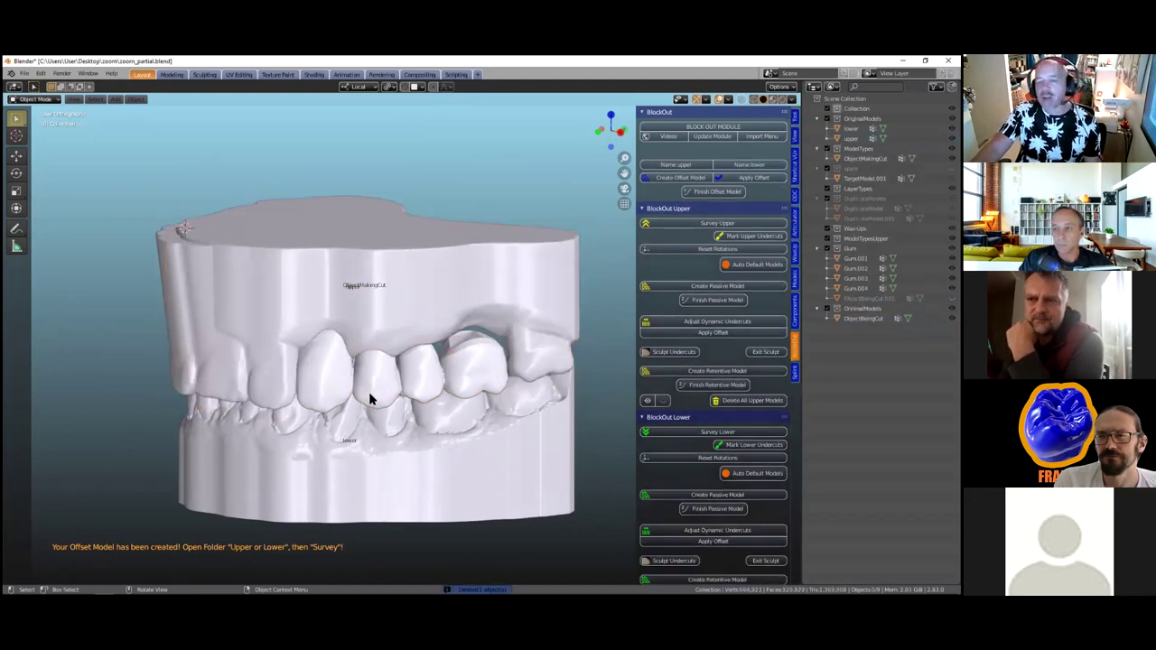
Select the joined denture teeth and examine how they sit against the upper and lower models
{"action": "left_click", "coordinate": [456, 405]}
{"action": "middle_click_drag", "start_coordinate": [476, 397], "coordinate": [467, 390]}
{"action": "scroll", "coordinate": [427, 366], "scroll_direction": "up", "scroll_amount": 3}
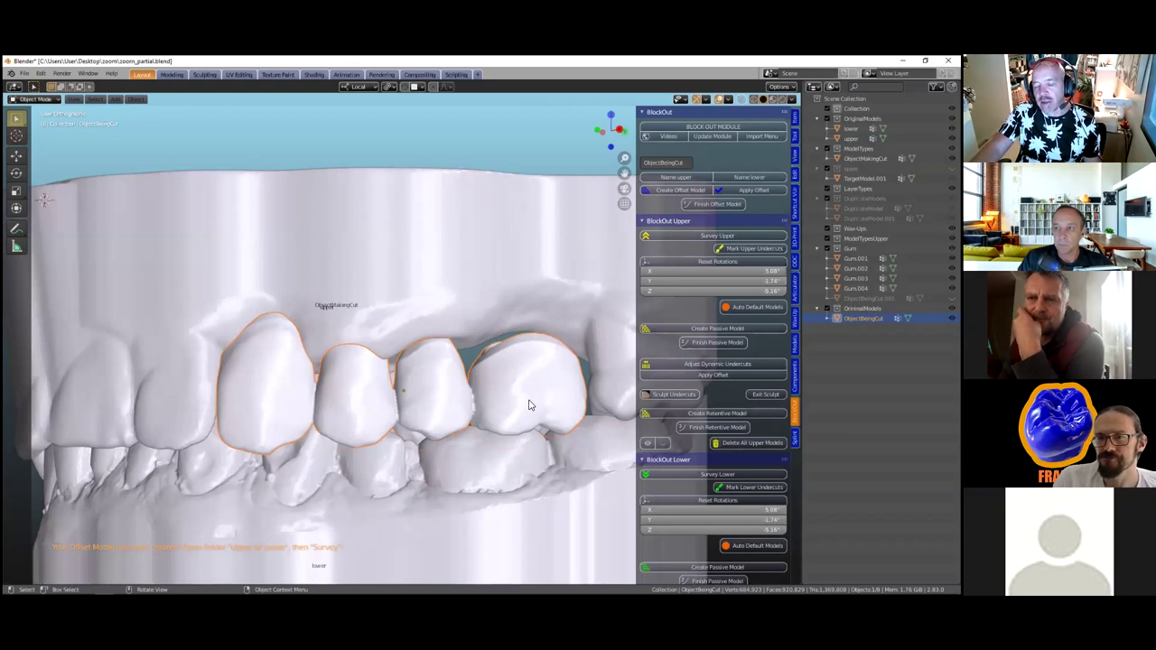
{"action": "scroll", "coordinate": [530, 404], "scroll_direction": "down", "scroll_amount": 1}
{"action": "scroll", "coordinate": [530, 405], "scroll_direction": "down", "scroll_amount": 1}
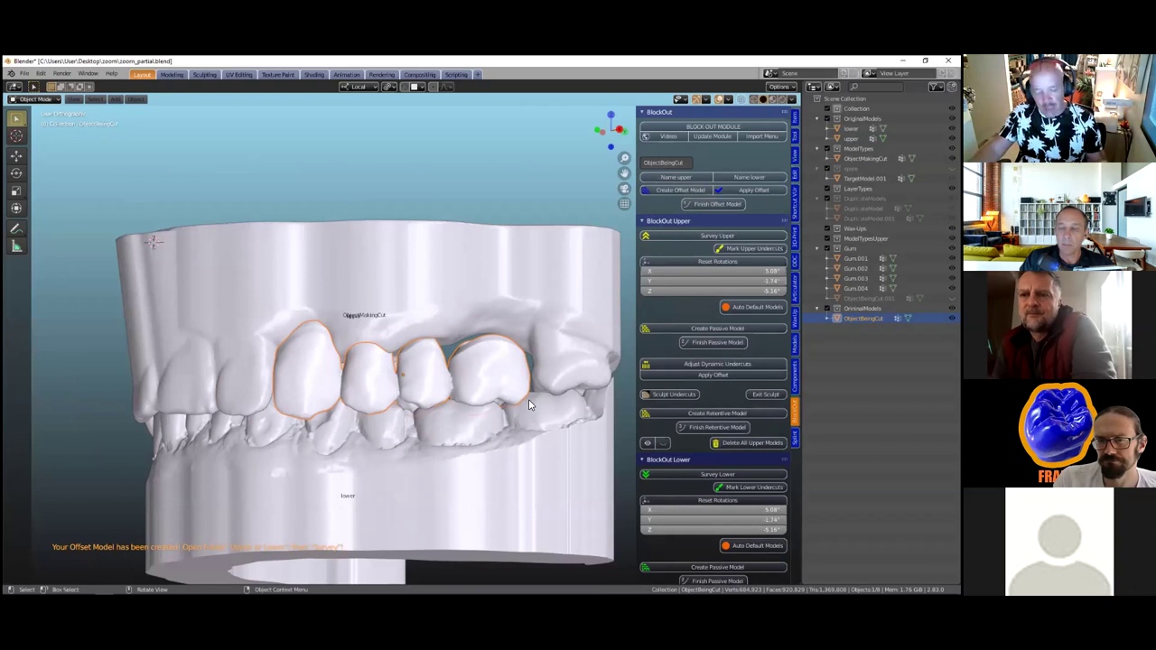
Unhide the denture base, hide the cutting duplicate of the upper model, and inspect the occluded models from the front
{"action": "key", "text": "alt+h"}
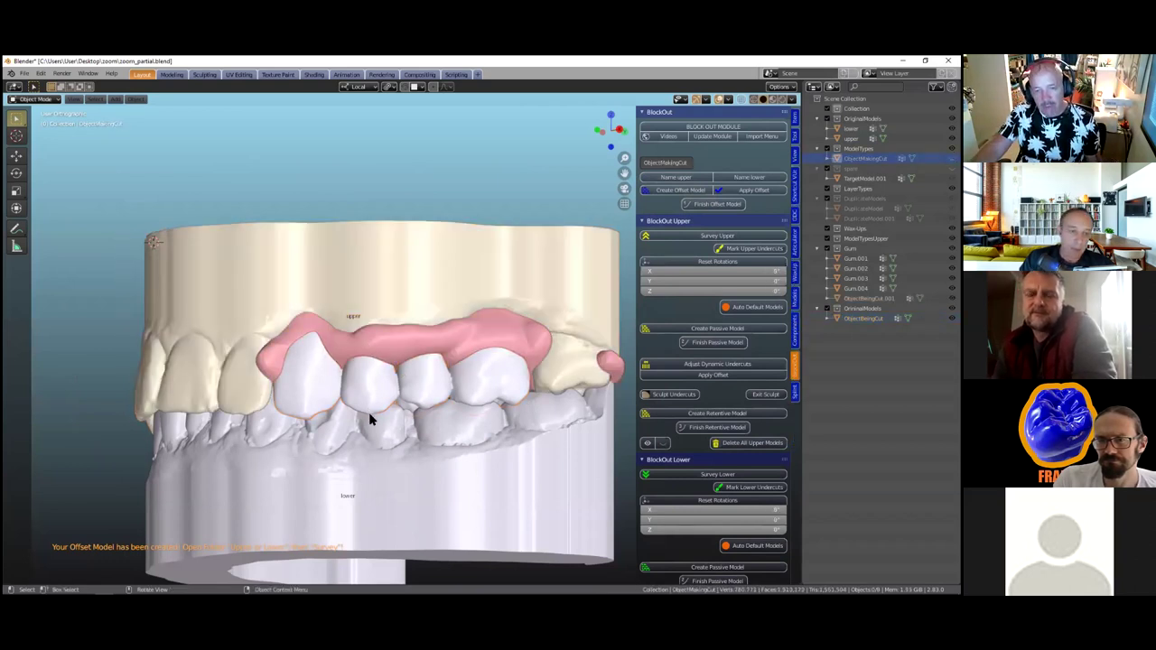
{"action": "scroll", "coordinate": [369, 415], "scroll_direction": "down", "scroll_amount": 2}
{"action": "middle_click_drag", "start_coordinate": [429, 471], "coordinate": [568, 438]}
{"action": "scroll", "coordinate": [431, 473], "scroll_direction": "down", "scroll_amount": 1}
{"action": "scroll", "coordinate": [568, 438], "scroll_direction": "up", "scroll_amount": 3}
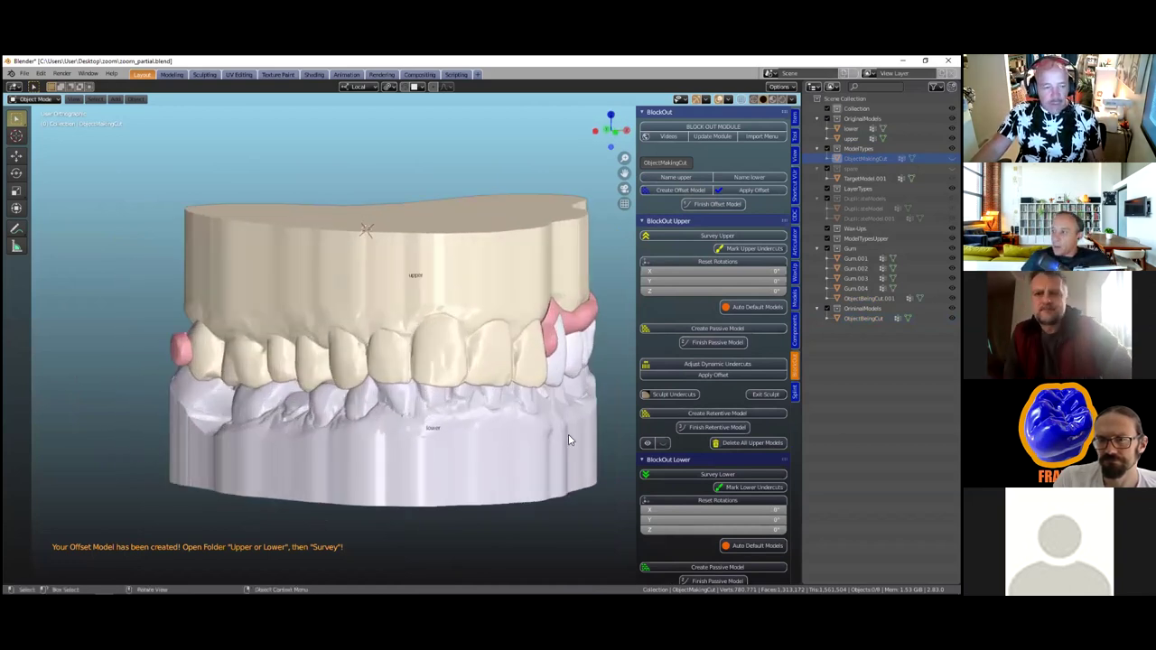
{"action": "scroll", "coordinate": [568, 440], "scroll_direction": "up", "scroll_amount": 2}
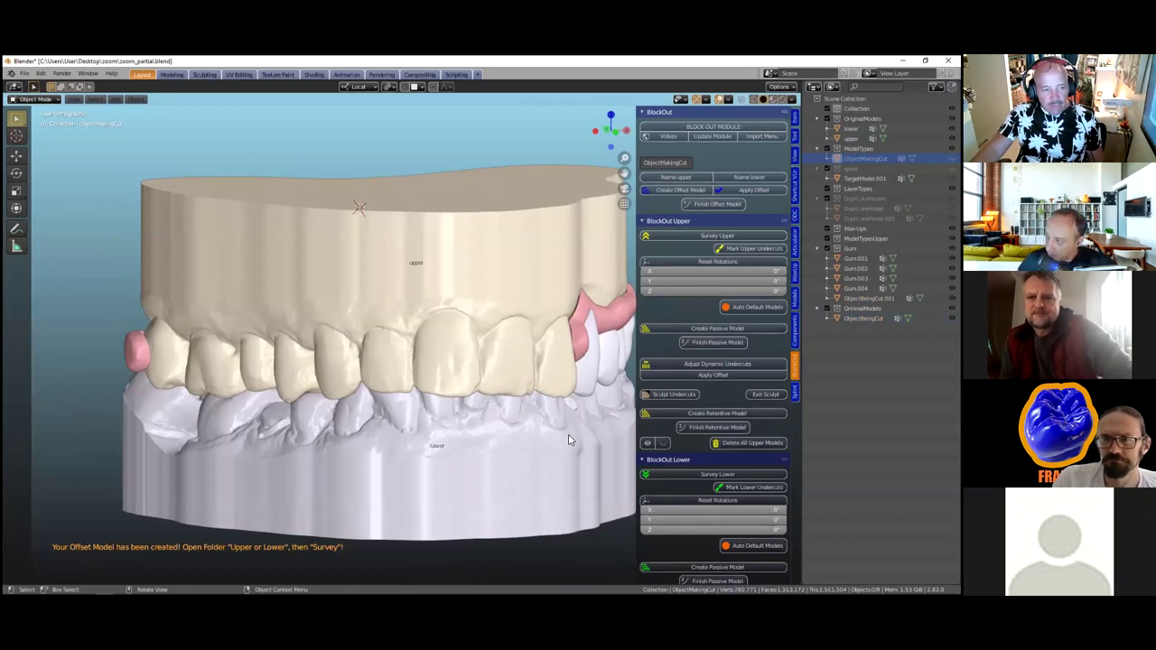